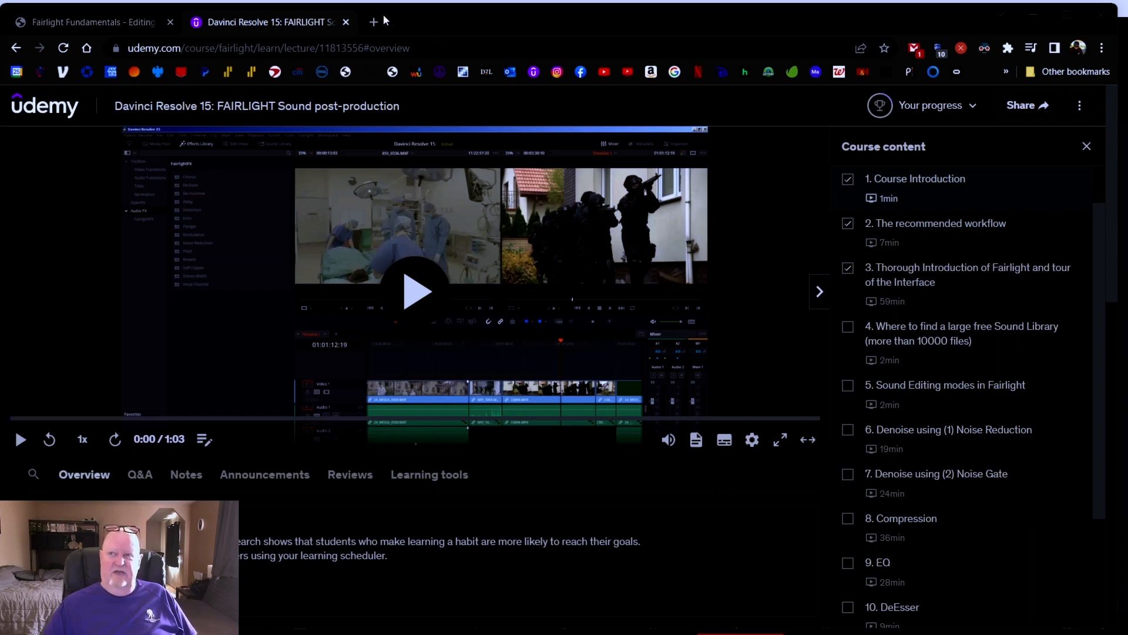
Switch to the Fairlight Fundamentals course tab and read through its description and lessons overview
click(347, 22)
scroll(478, 361, up, 10)
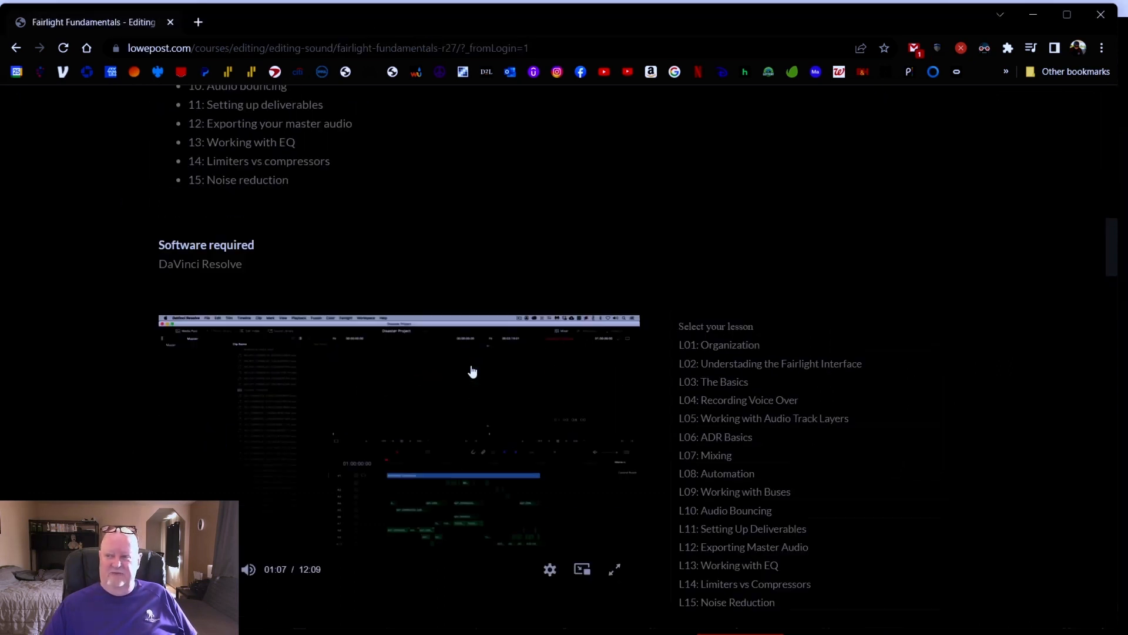
scroll(472, 371, up, 6)
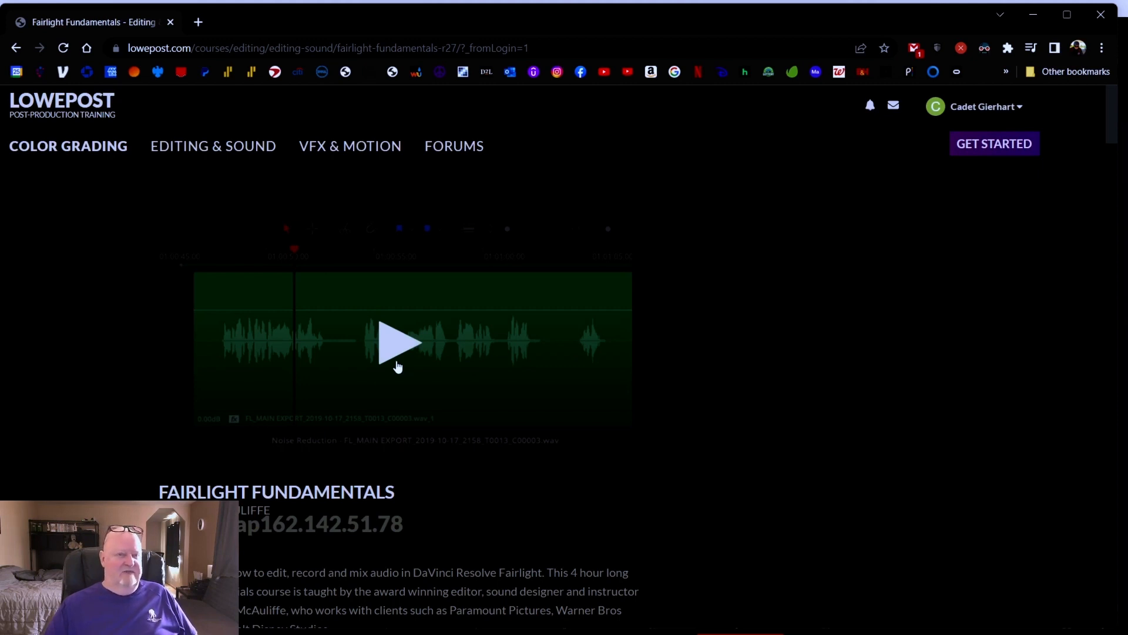
scroll(398, 365, down, 3)
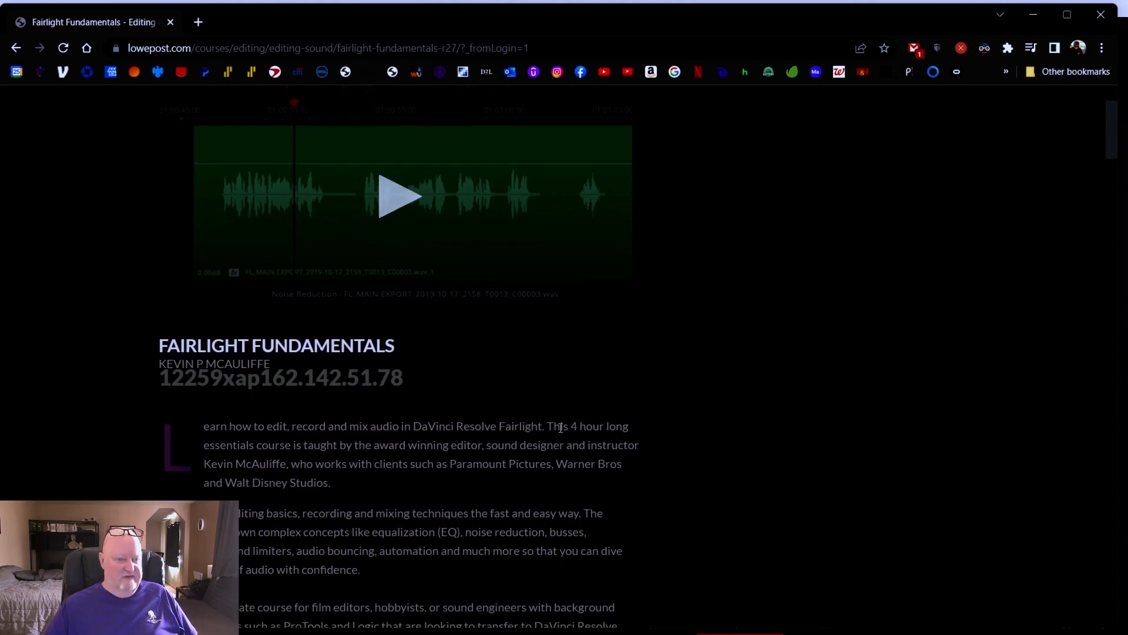
scroll(591, 426, down, 8)
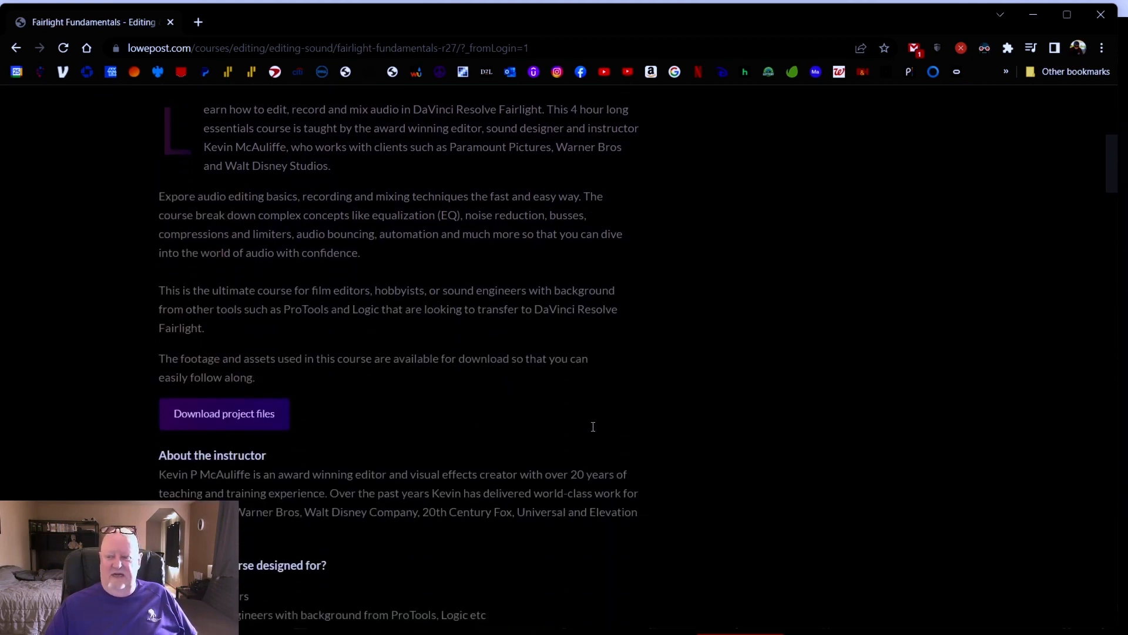
scroll(593, 427, down, 4)
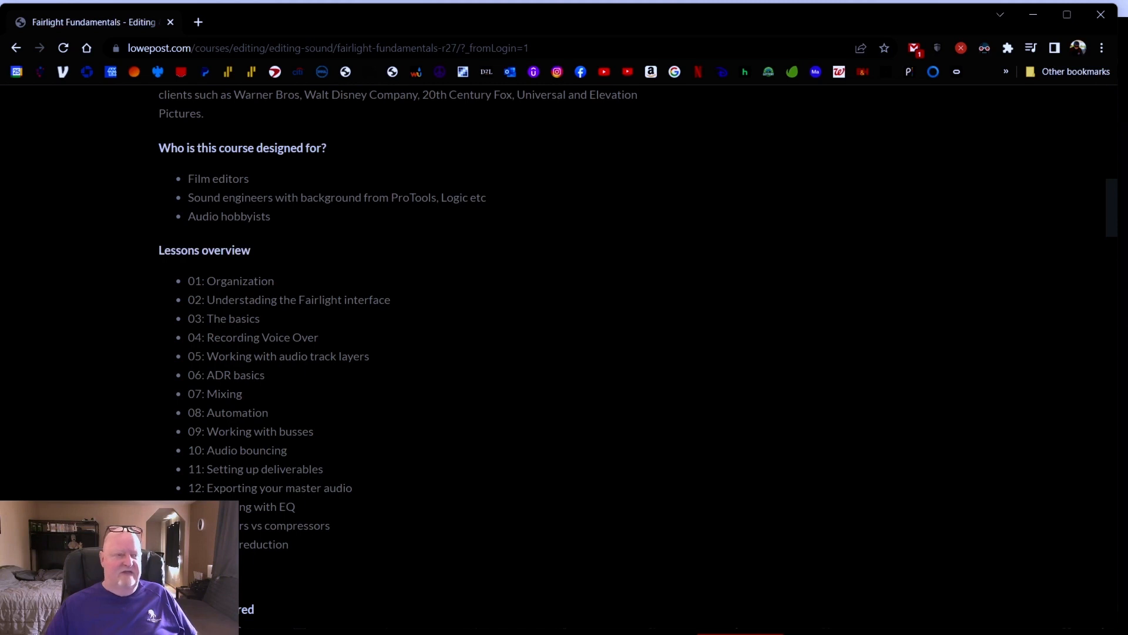
scroll(245, 537, down, 5)
scroll(245, 537, up, 3)
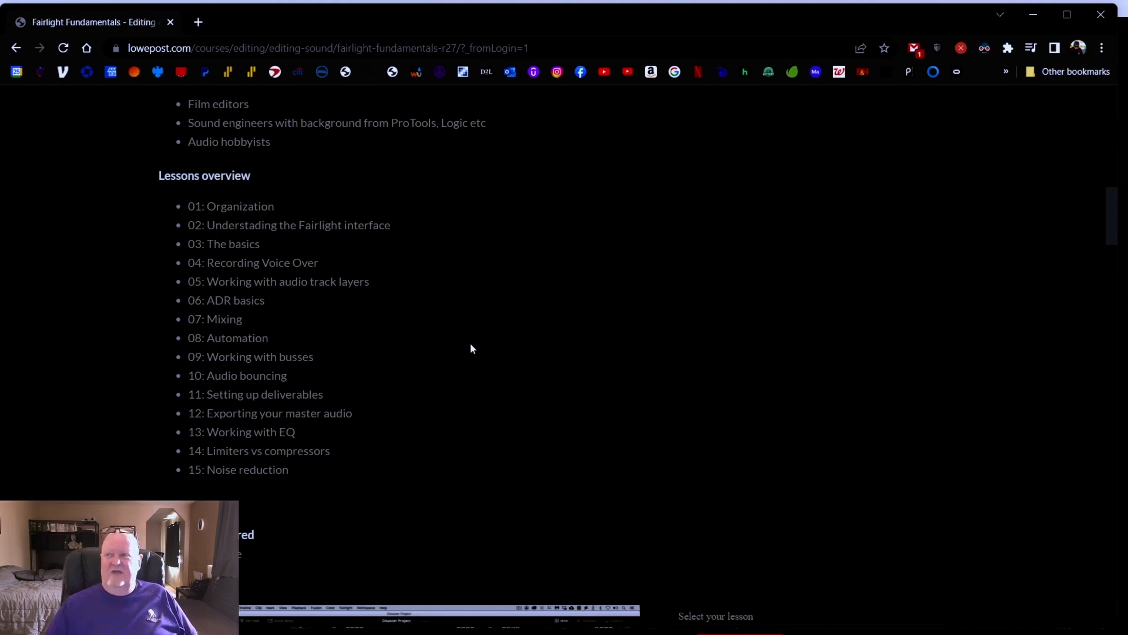
scroll(471, 349, up, 15)
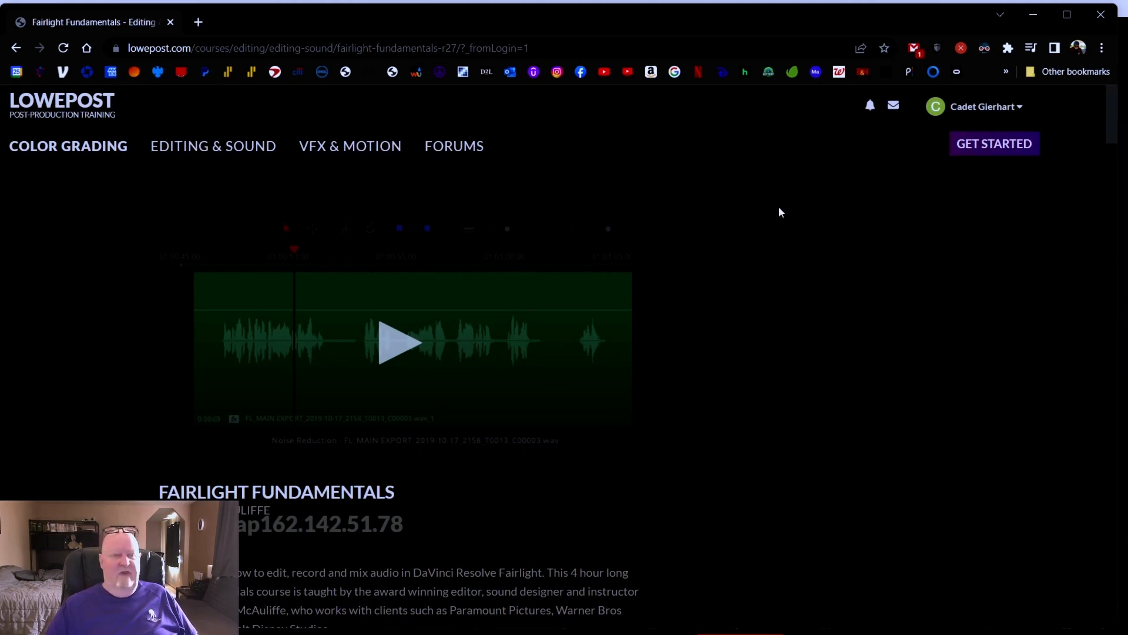
Open the Color Grading training section and browse its list of courses
click(101, 152)
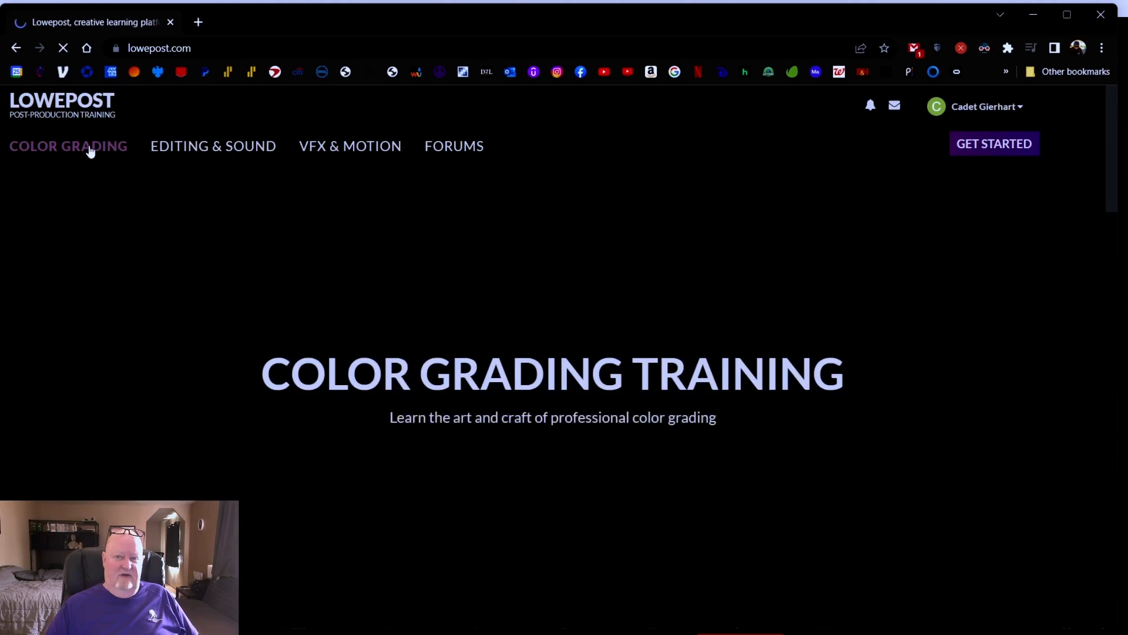
scroll(182, 196, down, 12)
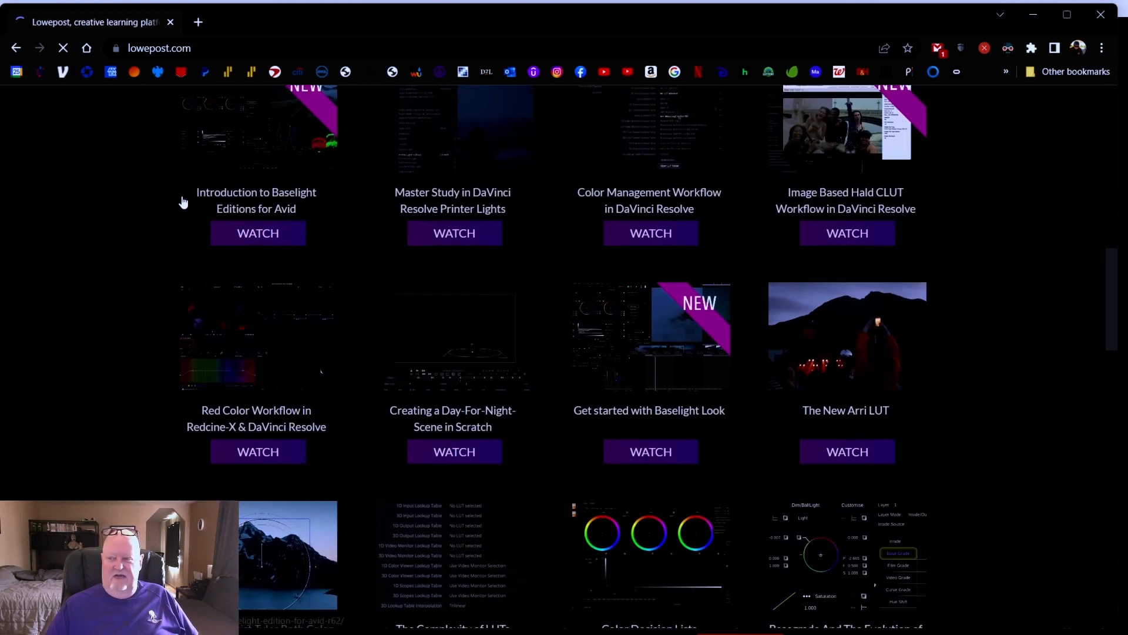
scroll(183, 202, up, 15)
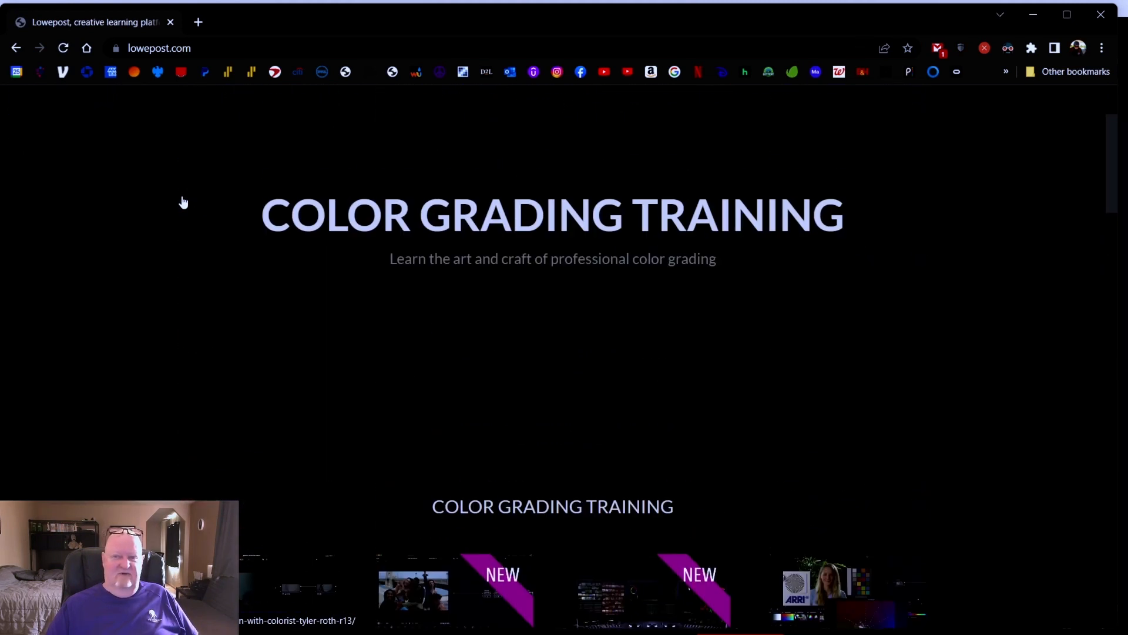
Open the Editing & Sound section and start watching the Fairlight Fundamentals course
click(182, 154)
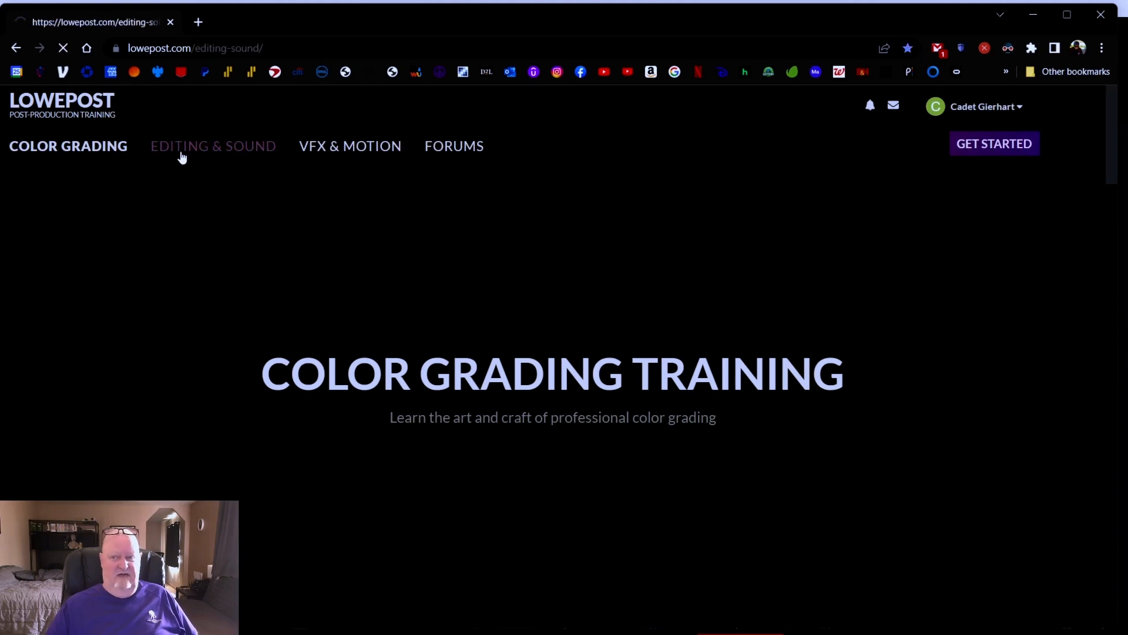
scroll(349, 206, down, 20)
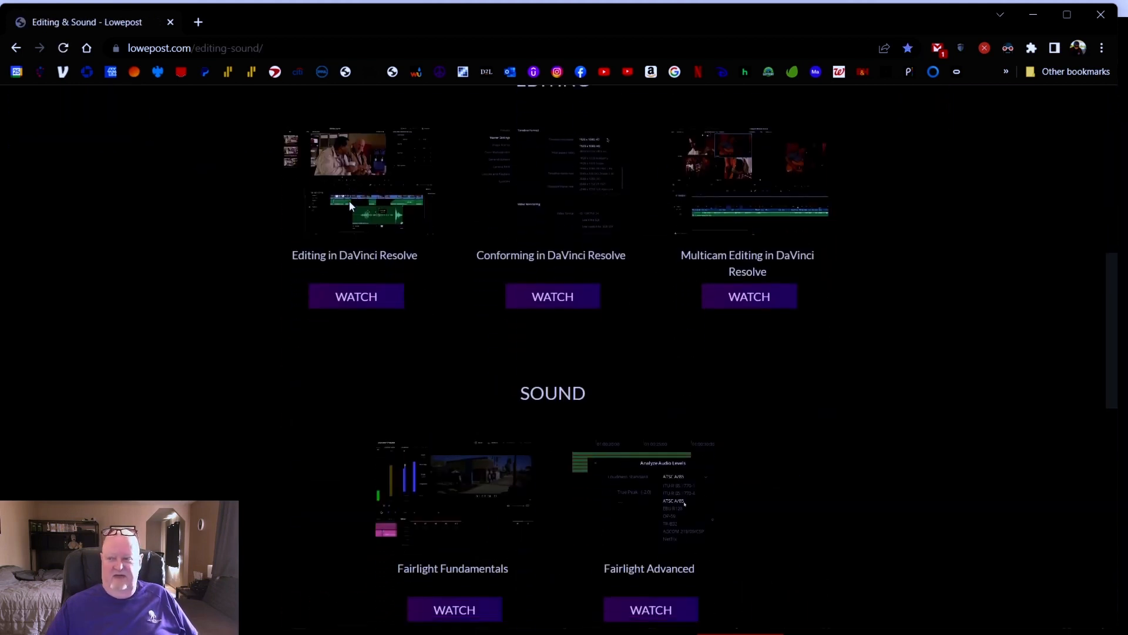
scroll(349, 206, down, 3)
scroll(349, 206, up, 8)
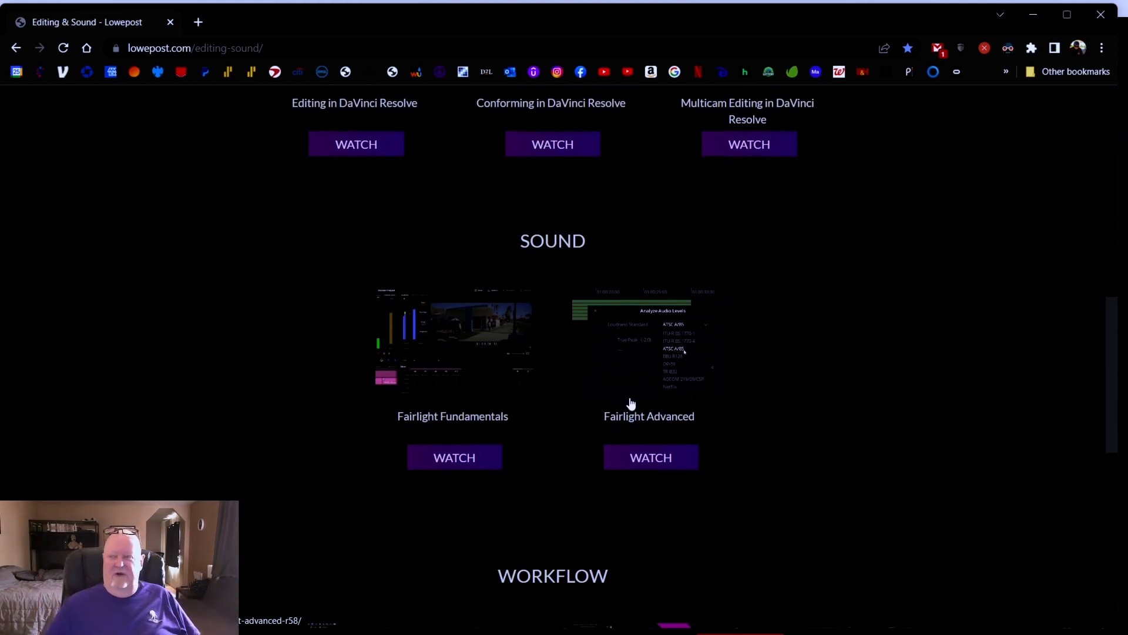
scroll(630, 403, up, 10)
scroll(630, 404, down, 10)
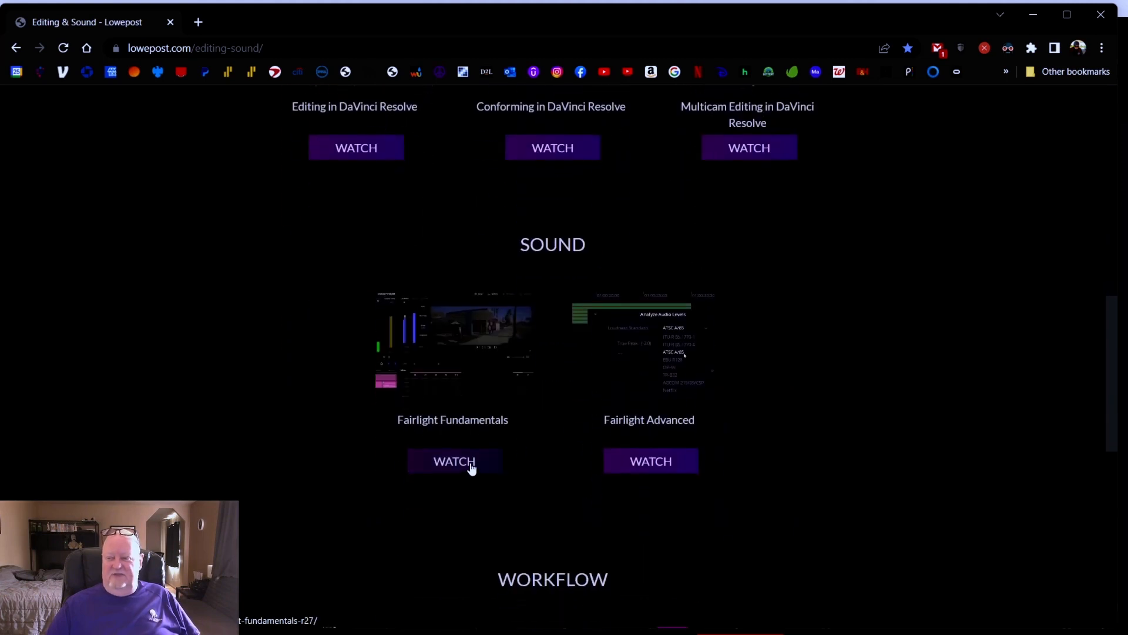
click(472, 467)
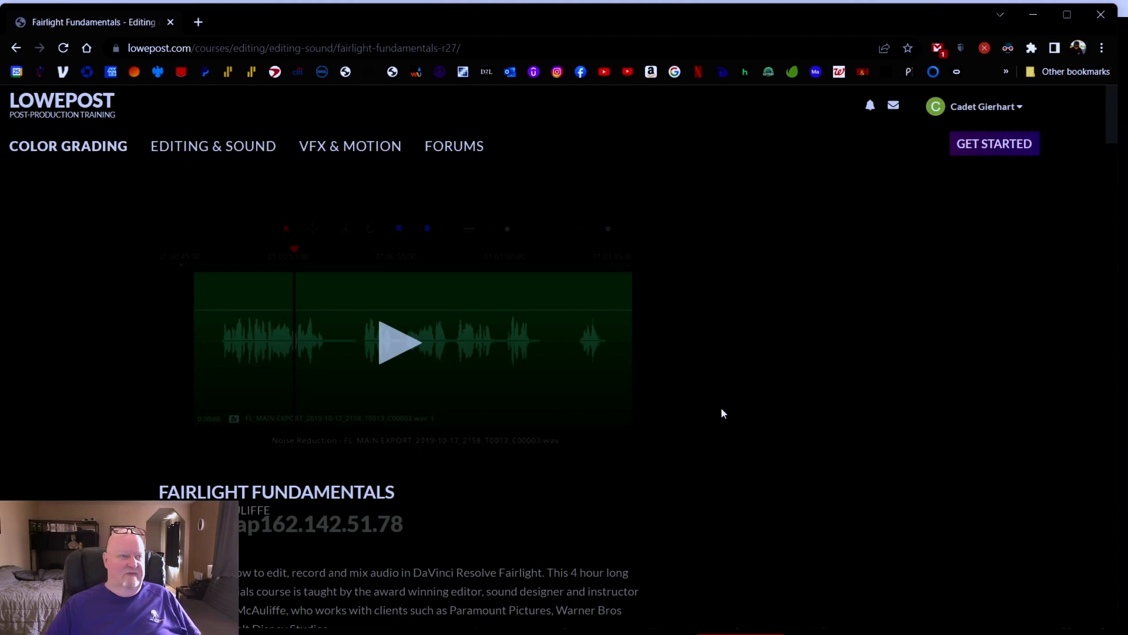
Scroll down to the course's lesson video and exit its full-screen playback
scroll(721, 408, down, 5)
scroll(722, 410, down, 11)
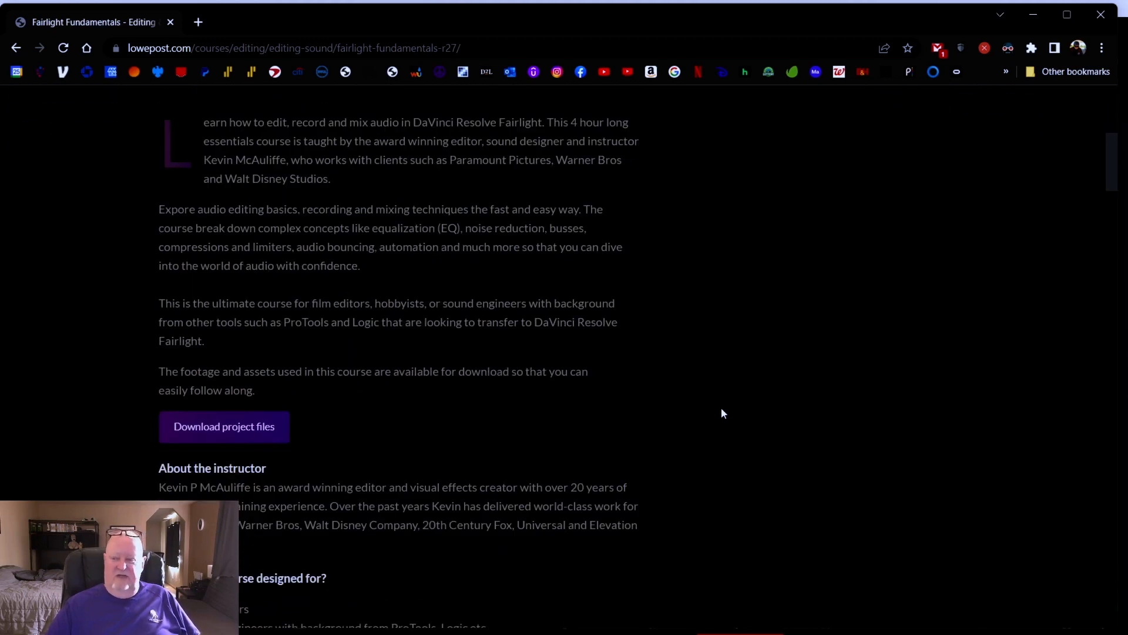
scroll(722, 411, down, 6)
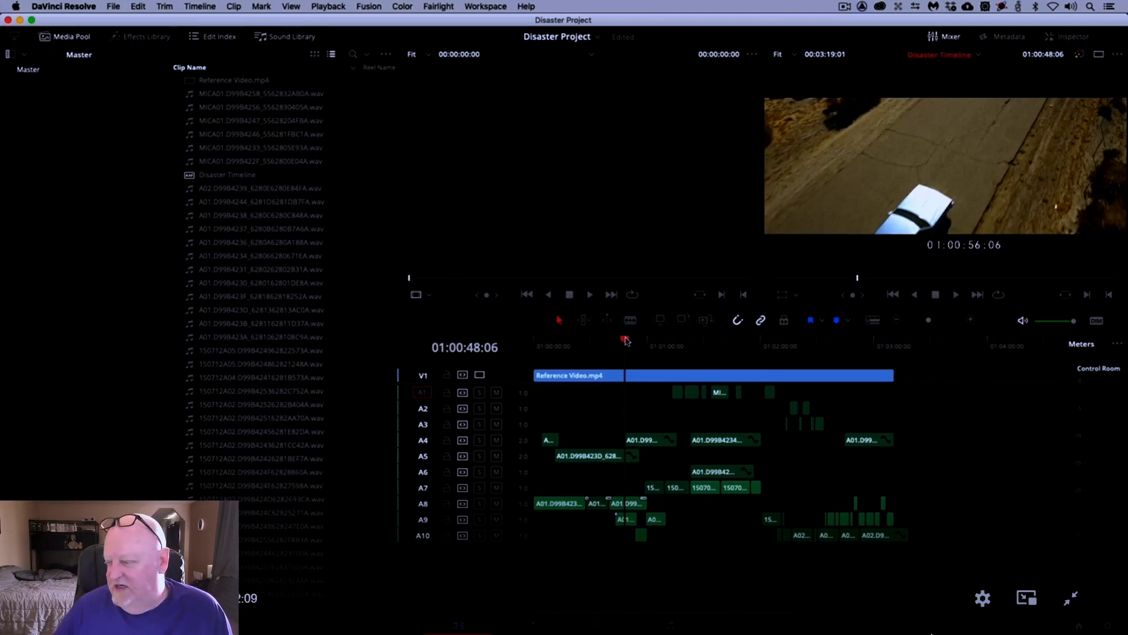
click(1076, 599)
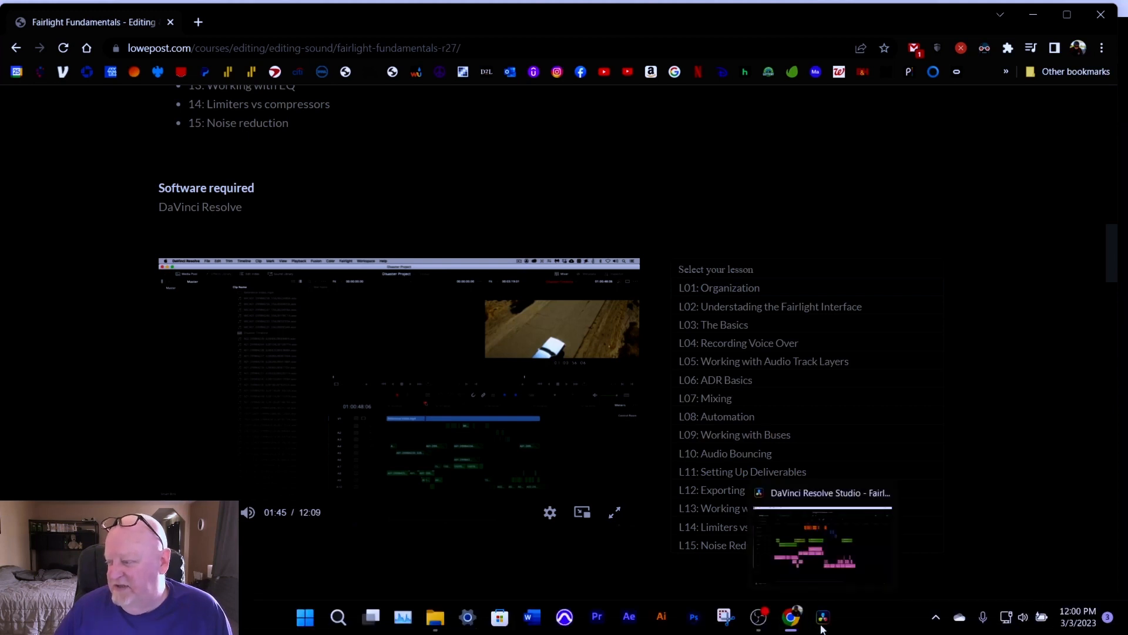
Switch to DaVinci Resolve and set the Fairlight clip info display to show clip names instead of file names
click(822, 623)
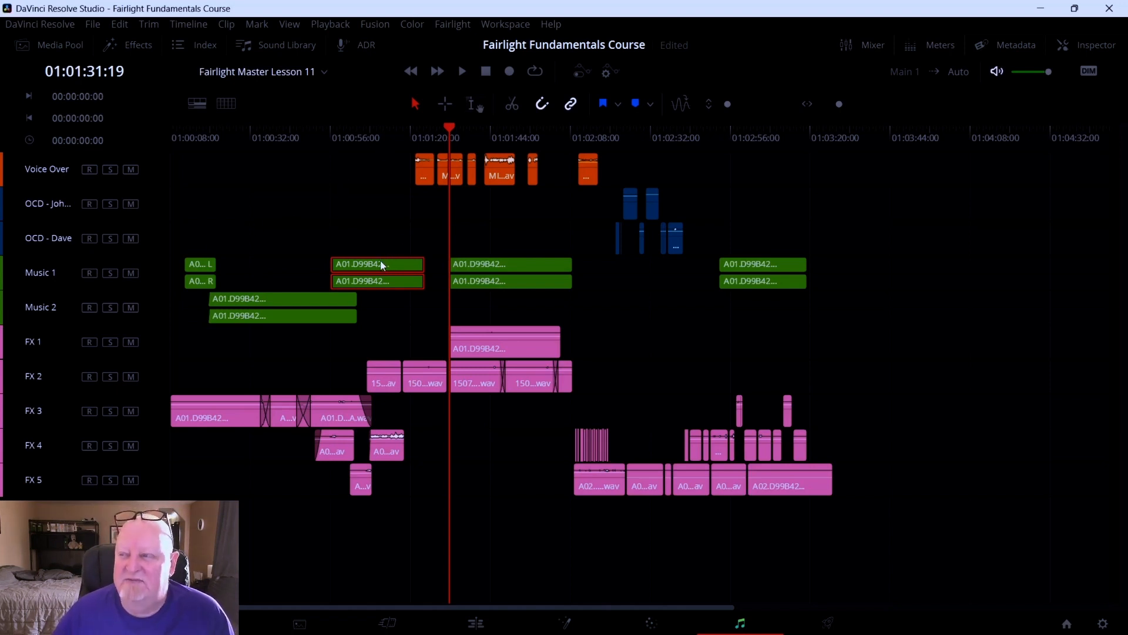
click(453, 25)
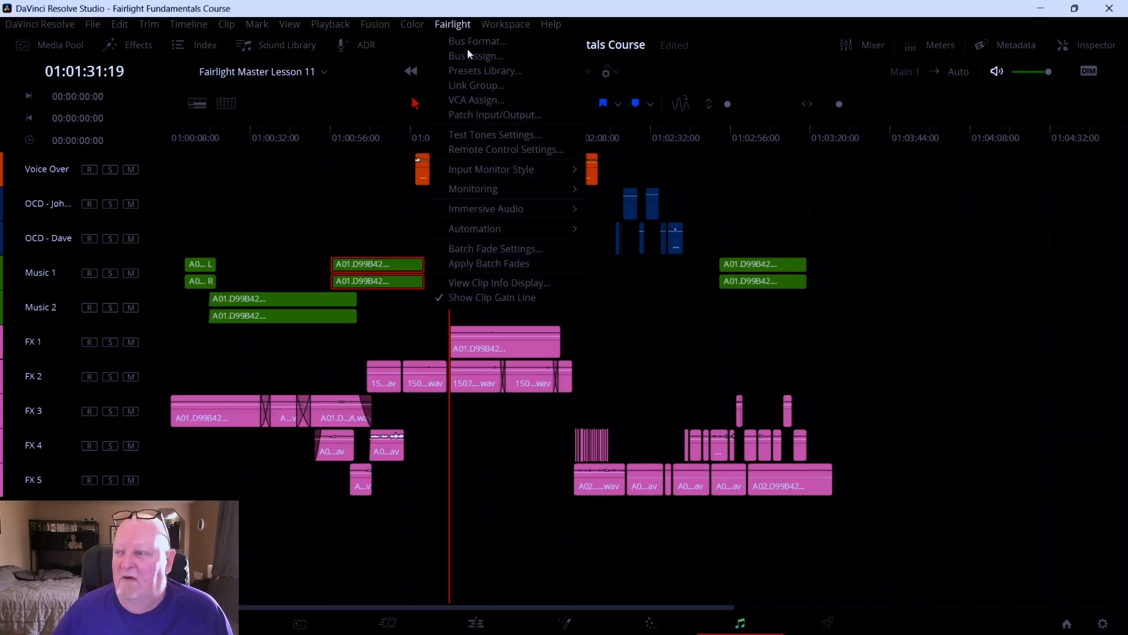
click(481, 285)
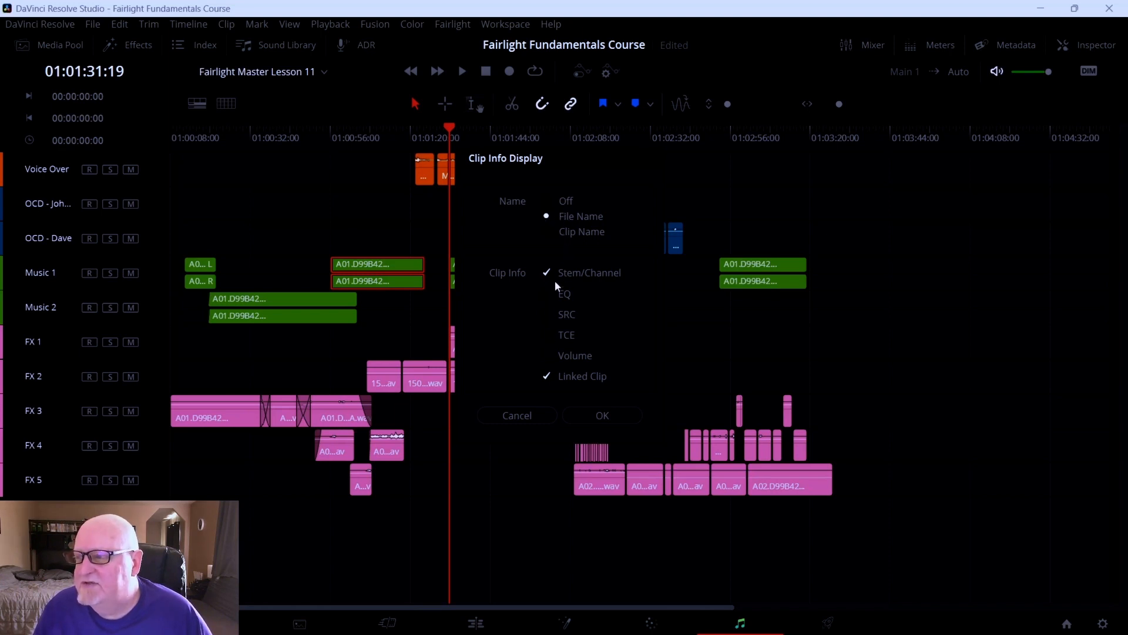
click(547, 233)
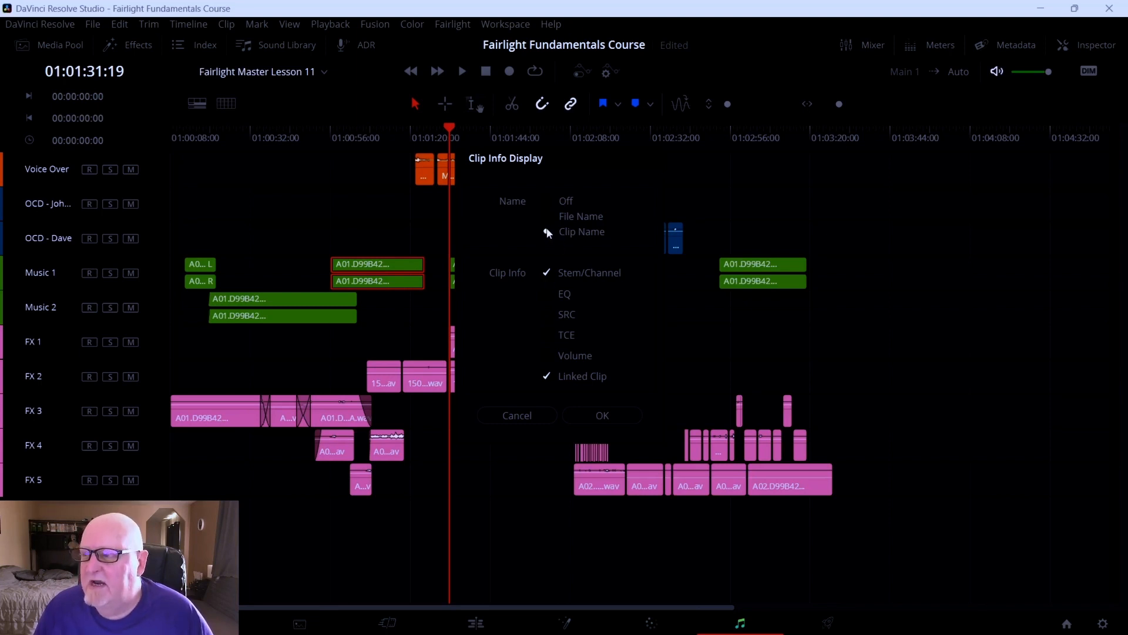
click(602, 417)
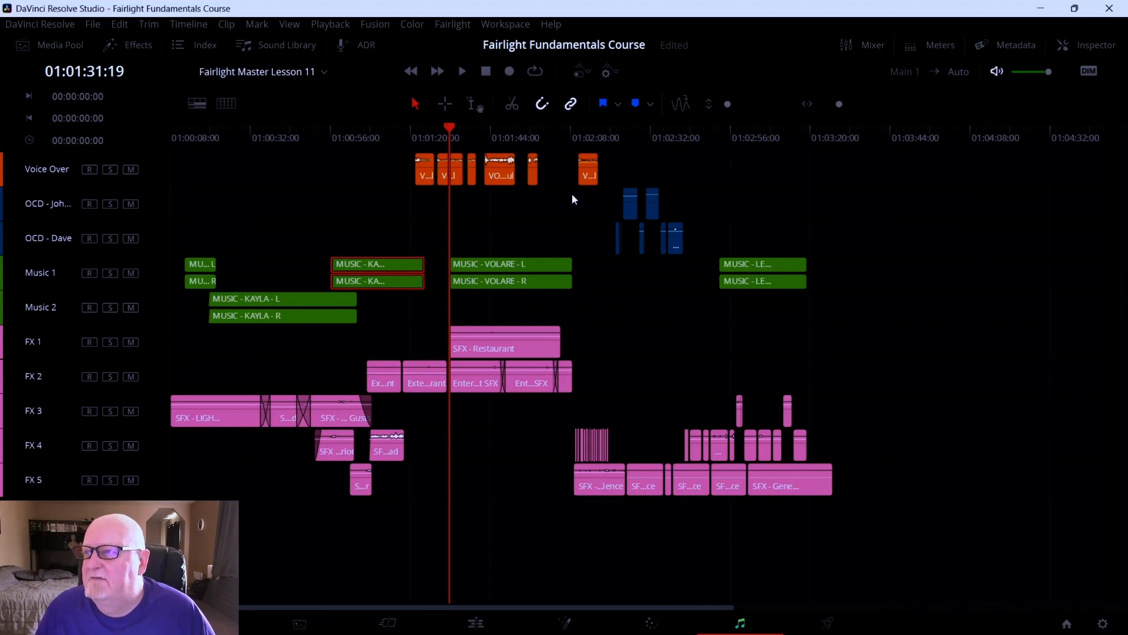
Return to DaVinci Resolve and try switching timeline automation on and off
mouse_move(499, 172)
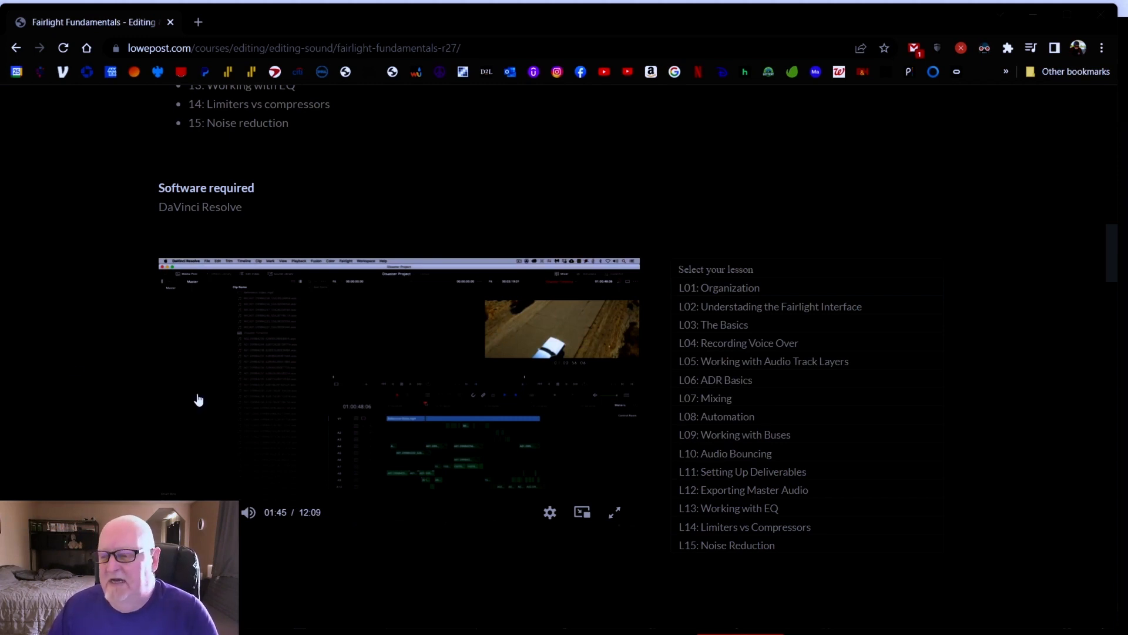
mouse_move(722, 632)
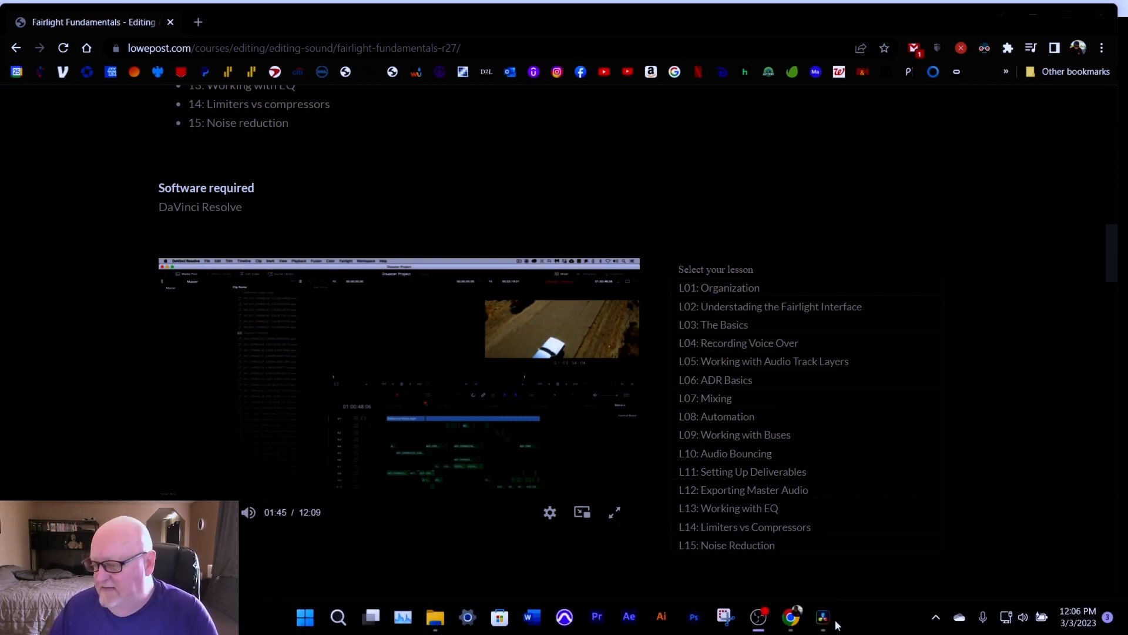
mouse_move(828, 623)
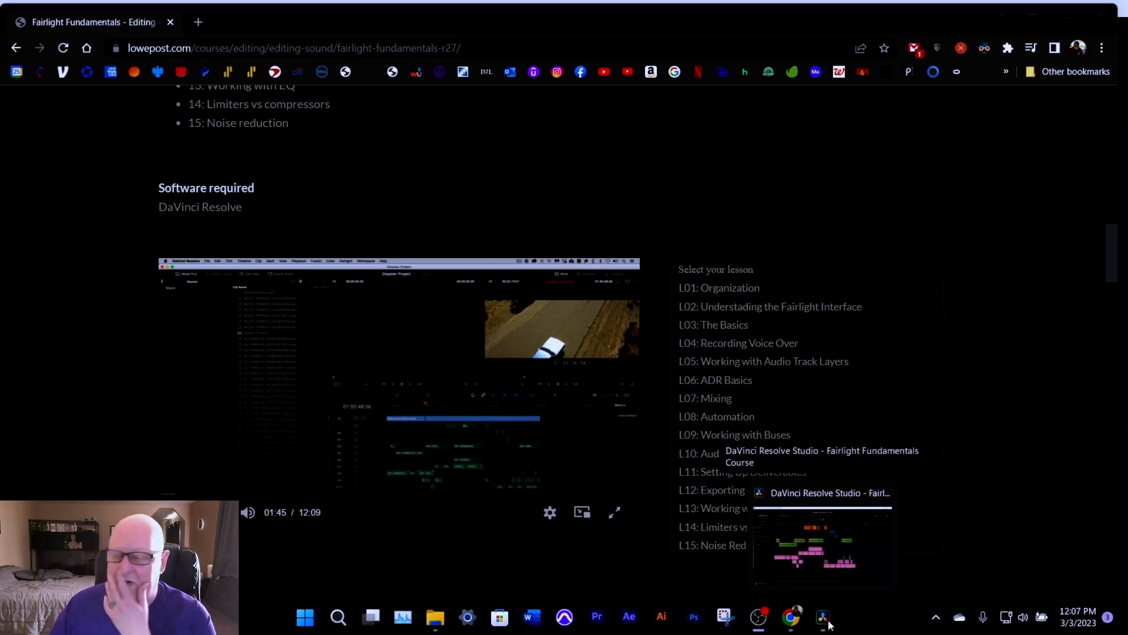
click(825, 618)
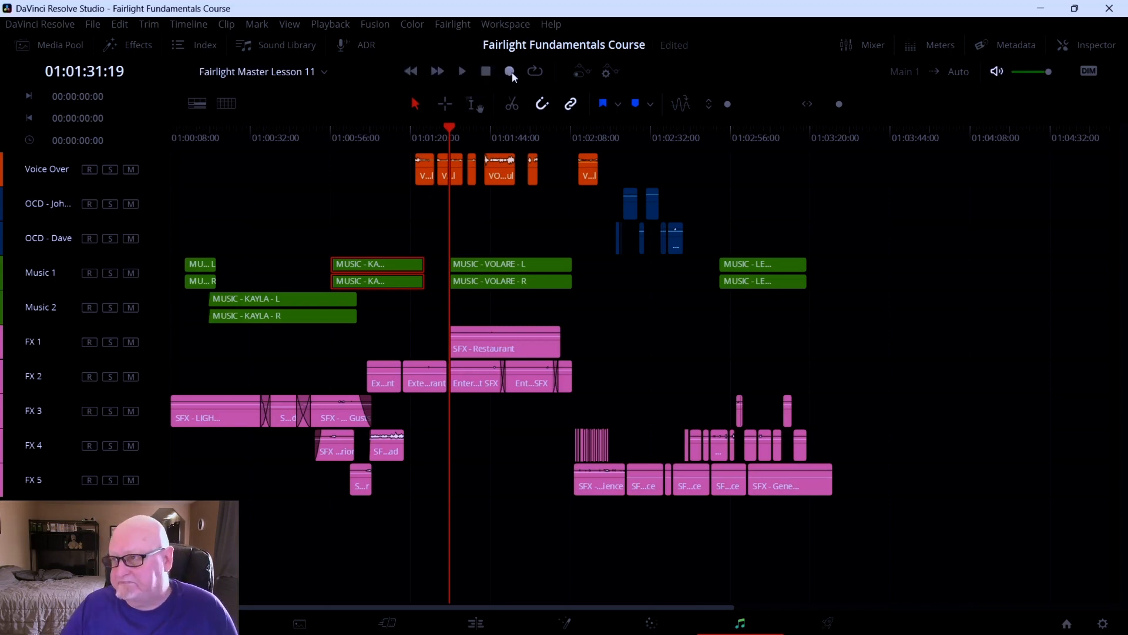
click(582, 71)
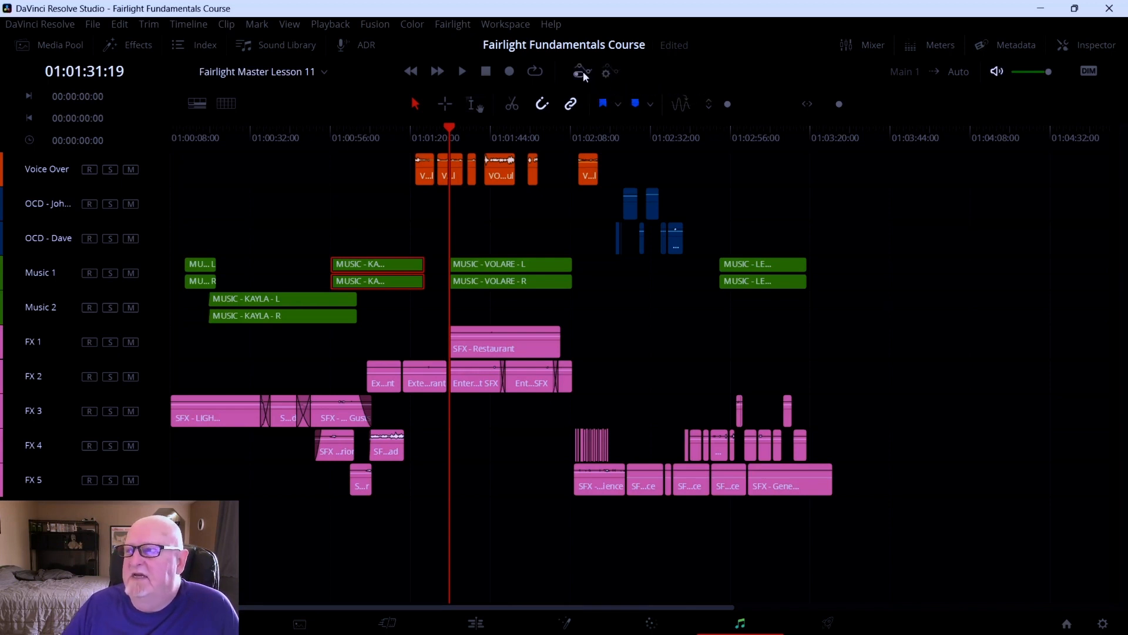
click(583, 72)
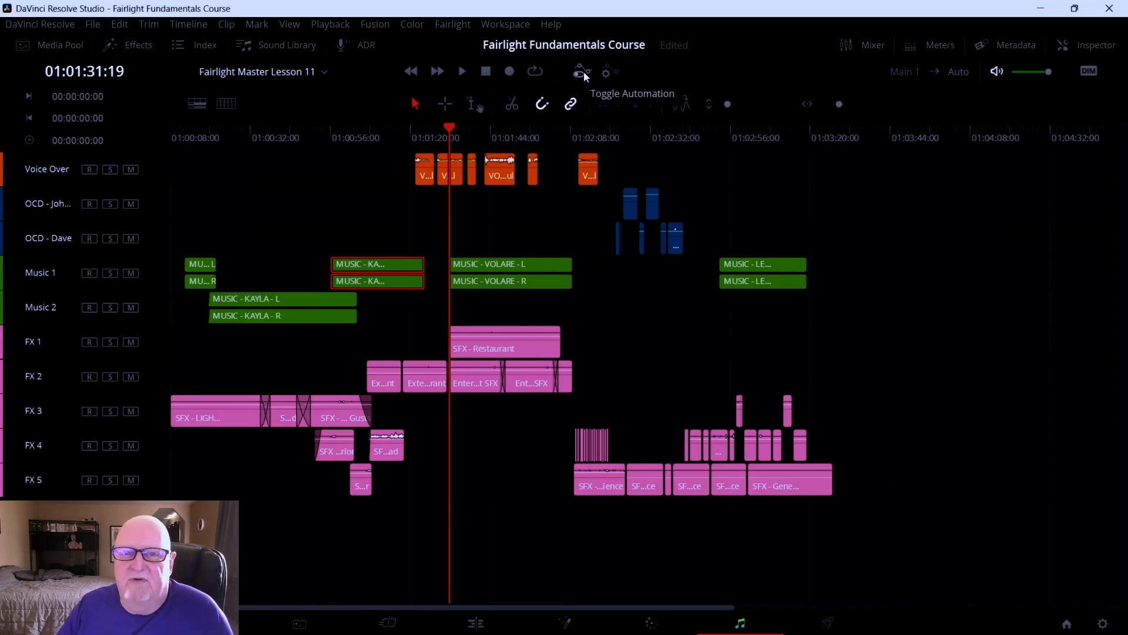
click(583, 71)
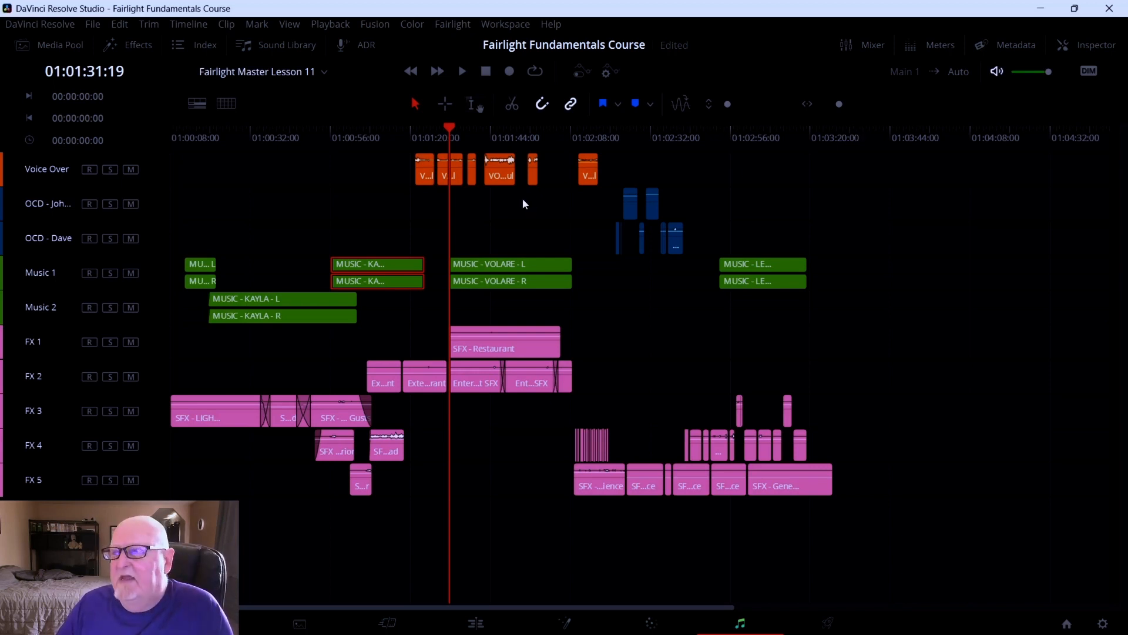
Open the voice-over clip's Clip Attributes, review its Timecode, Audio and Video tabs, and close it
click(503, 183)
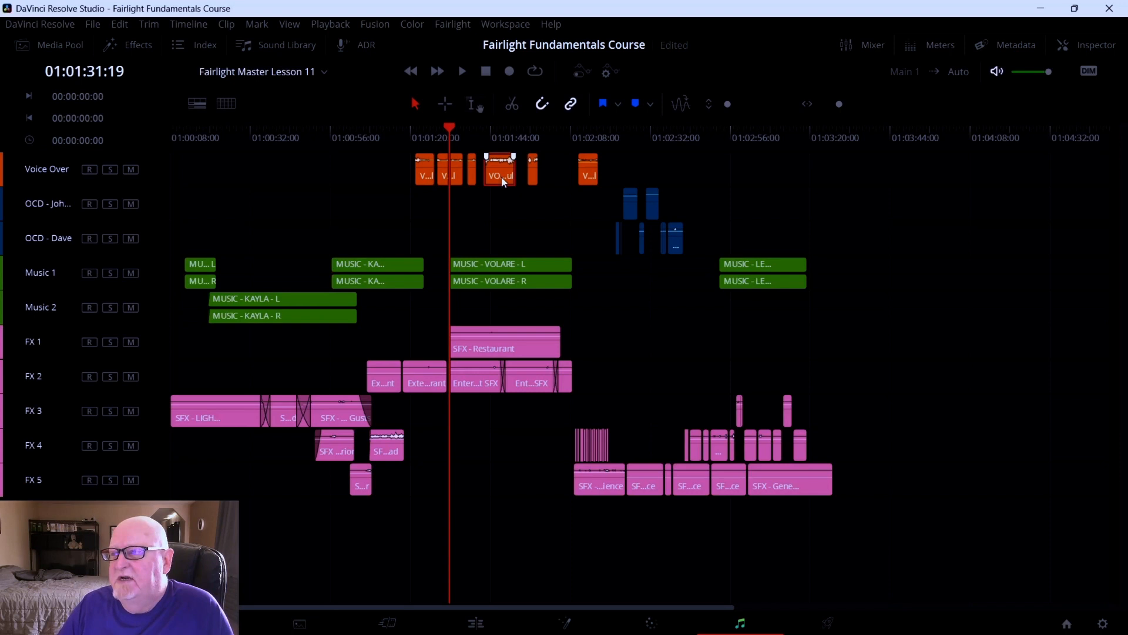
double_click(503, 182)
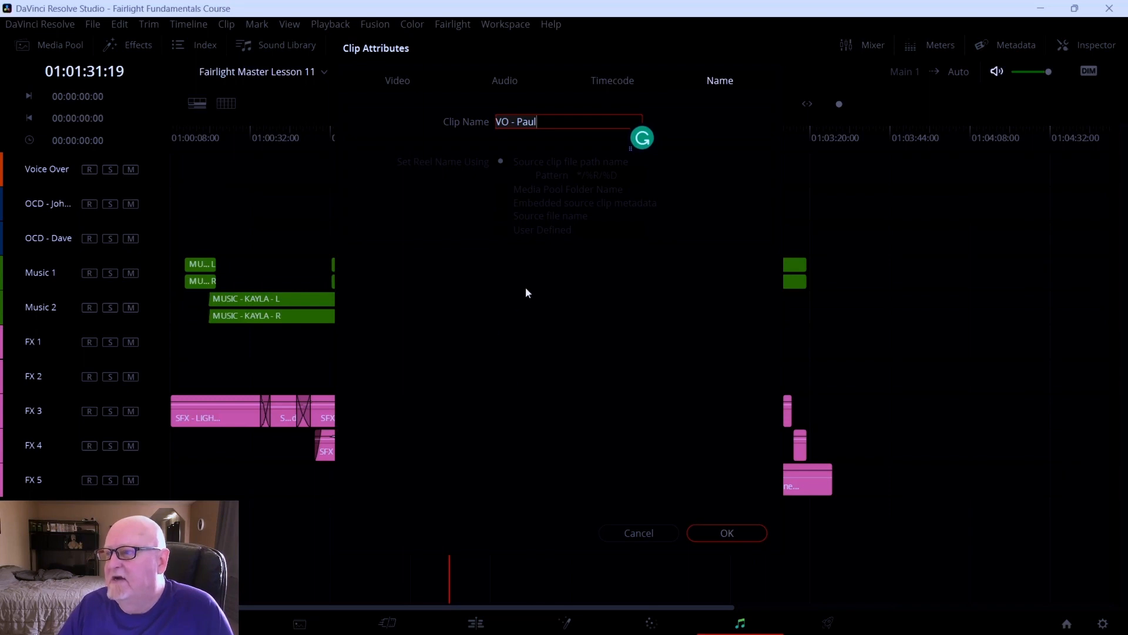
click(604, 77)
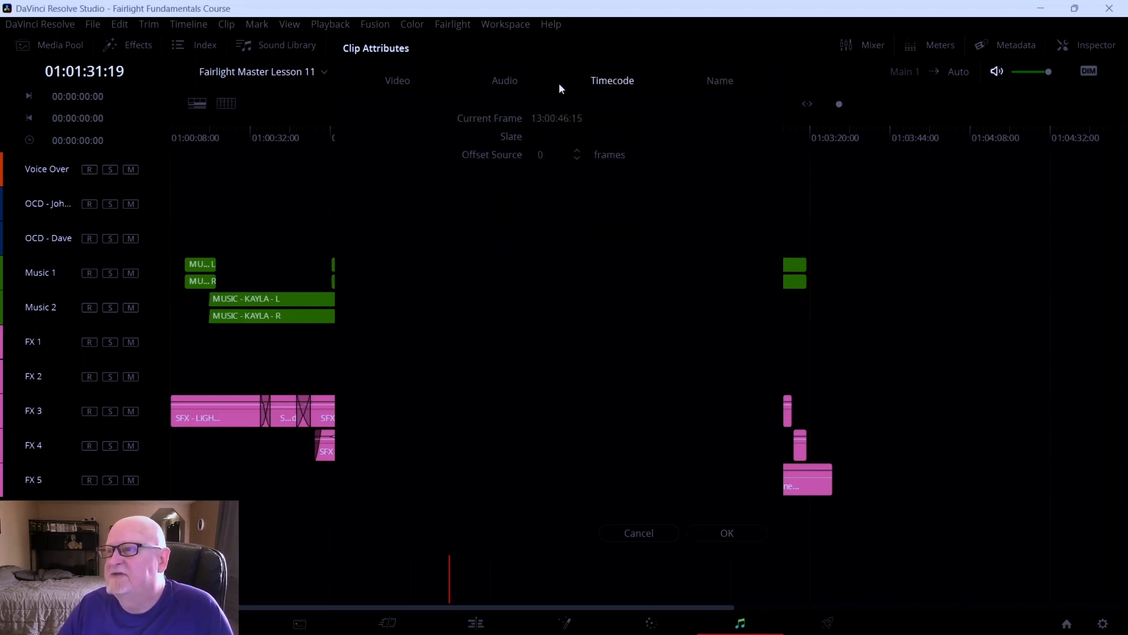
click(534, 86)
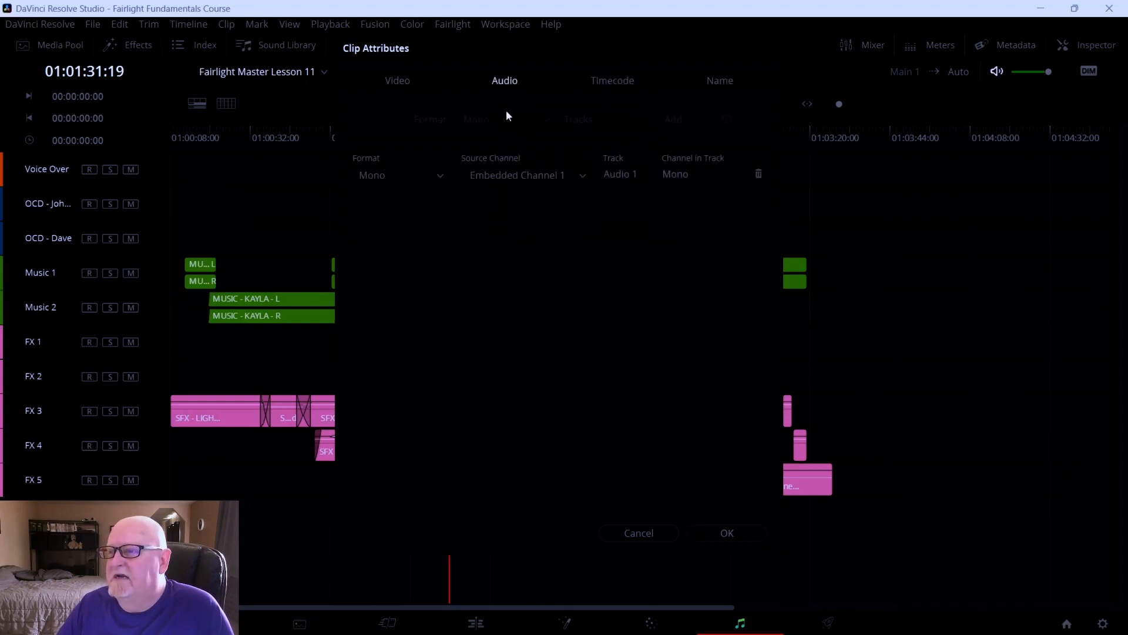
click(422, 84)
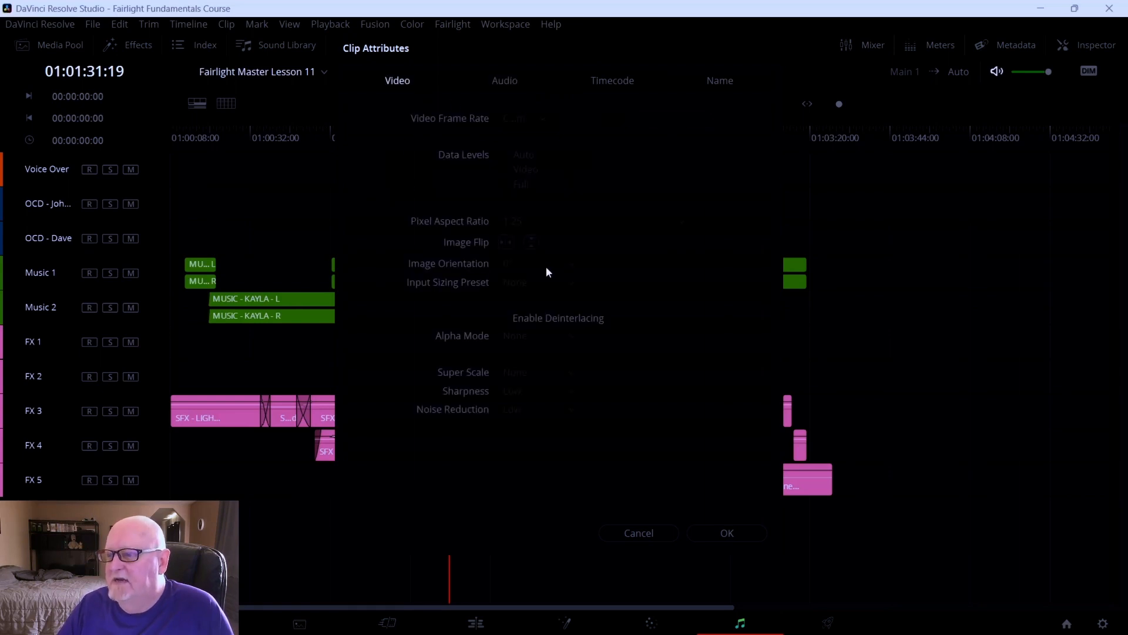
click(727, 533)
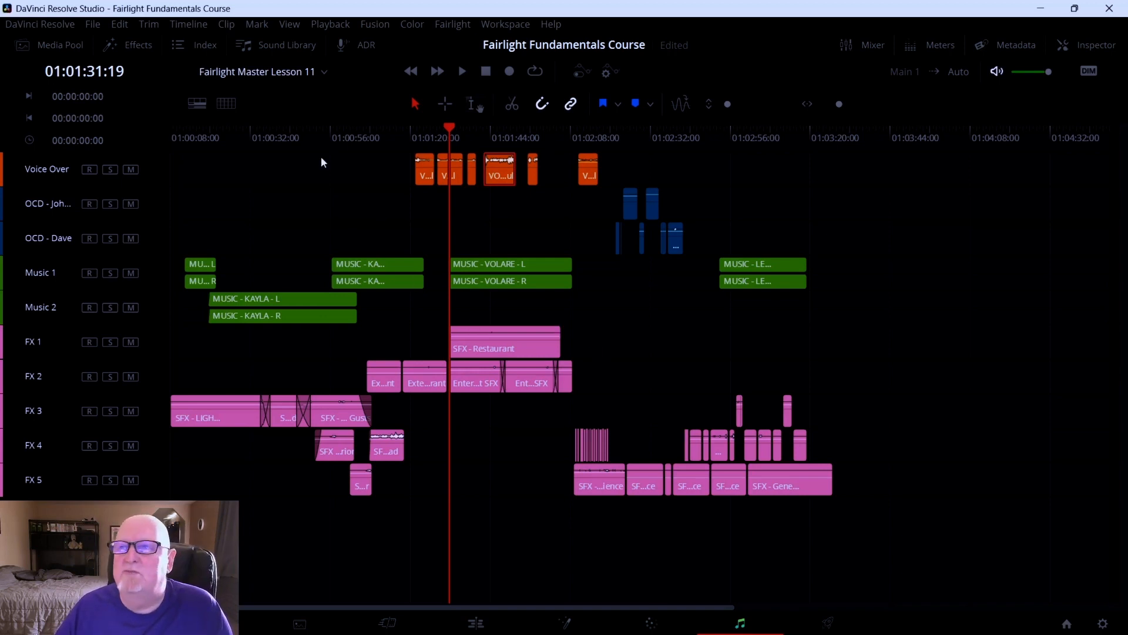
click(200, 25)
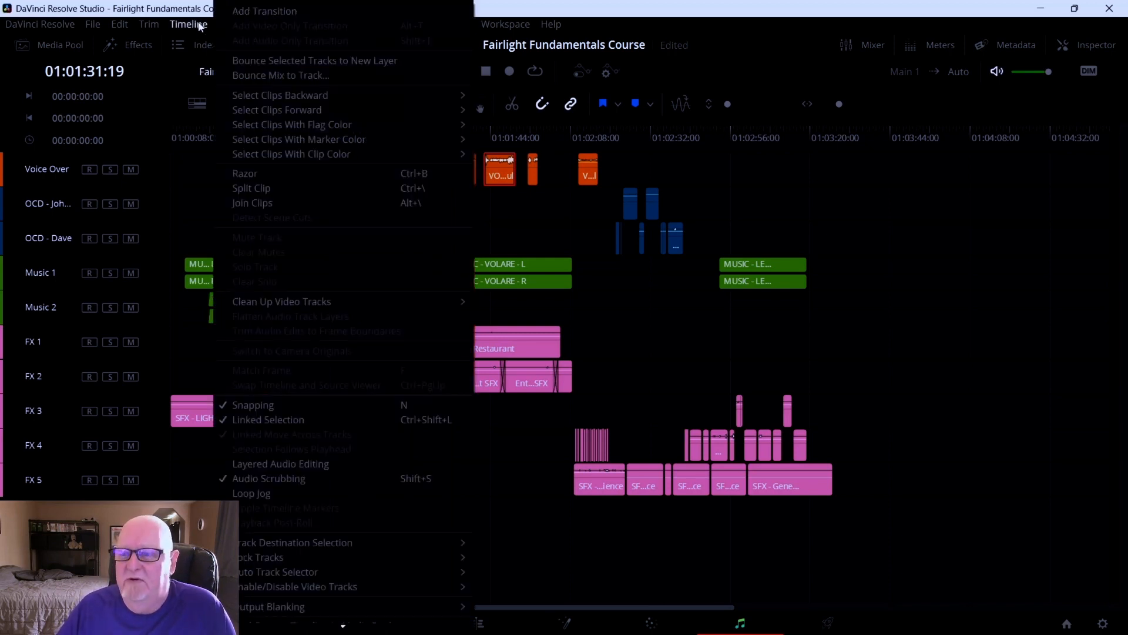
mouse_move(155, 25)
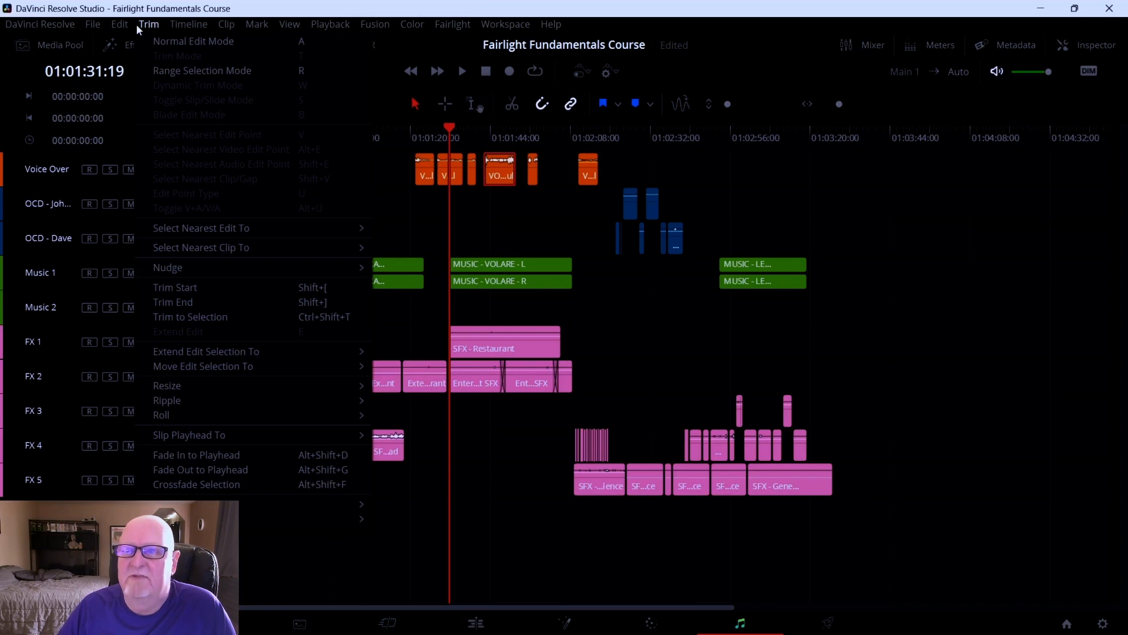
mouse_move(196, 28)
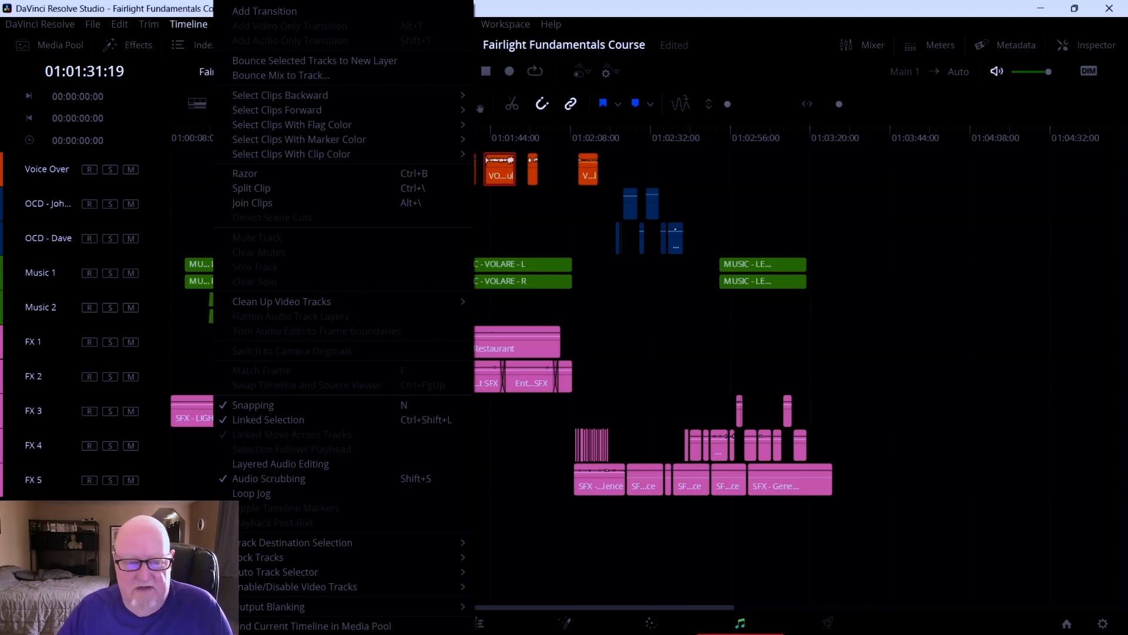
click(124, 528)
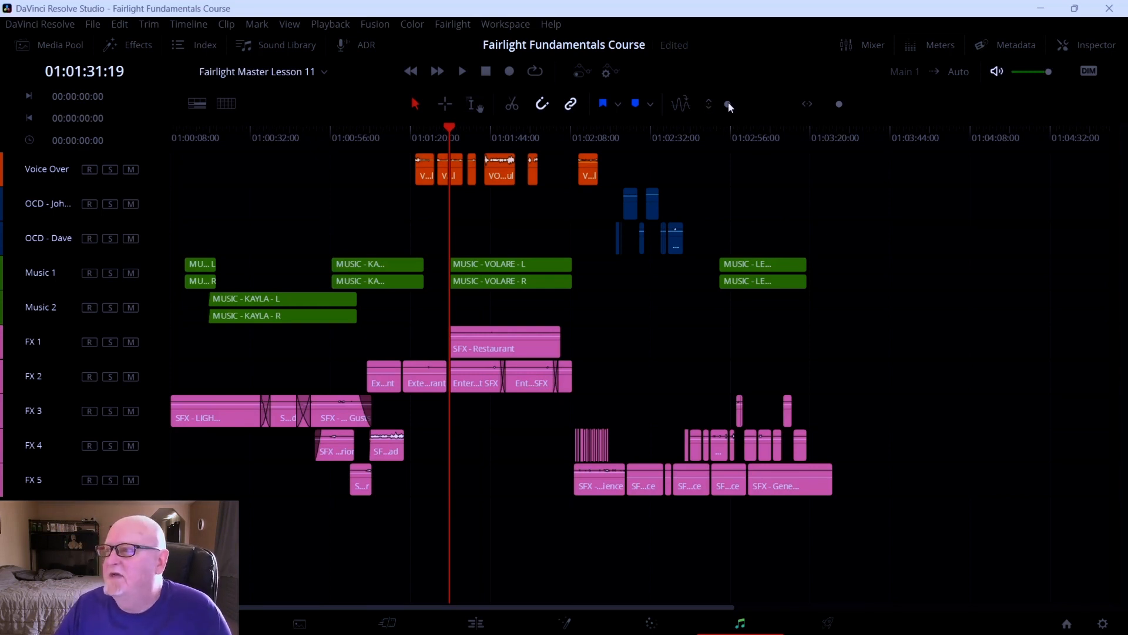
Enlarge the Fairlight track heights and zoom the timeline in horizontally
drag(729, 104, 734, 105)
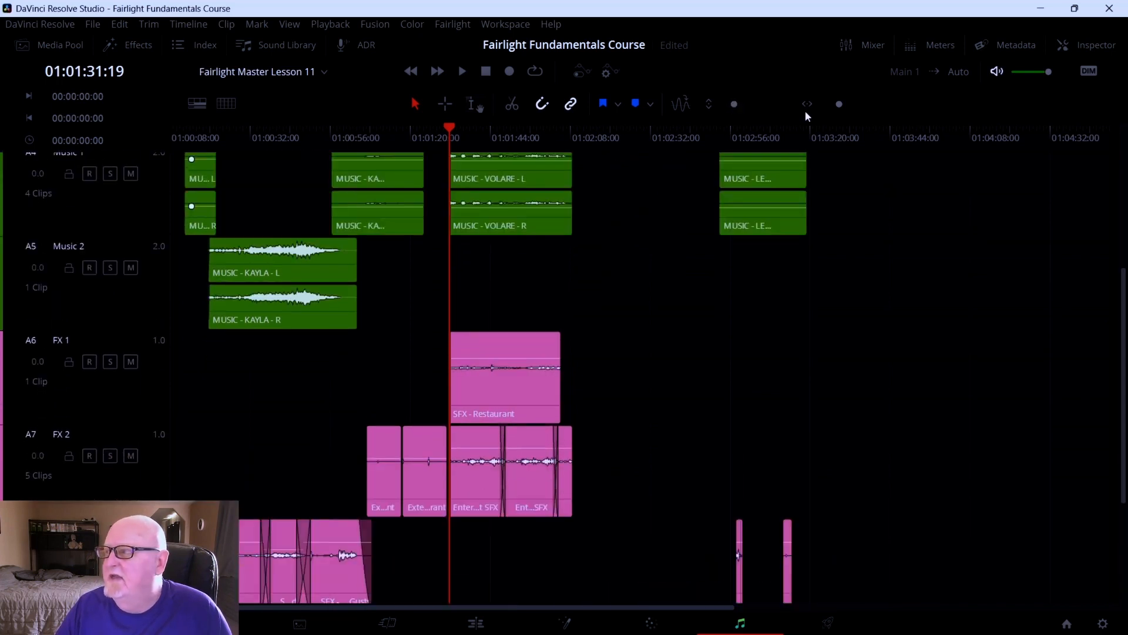
drag(840, 104, 839, 105)
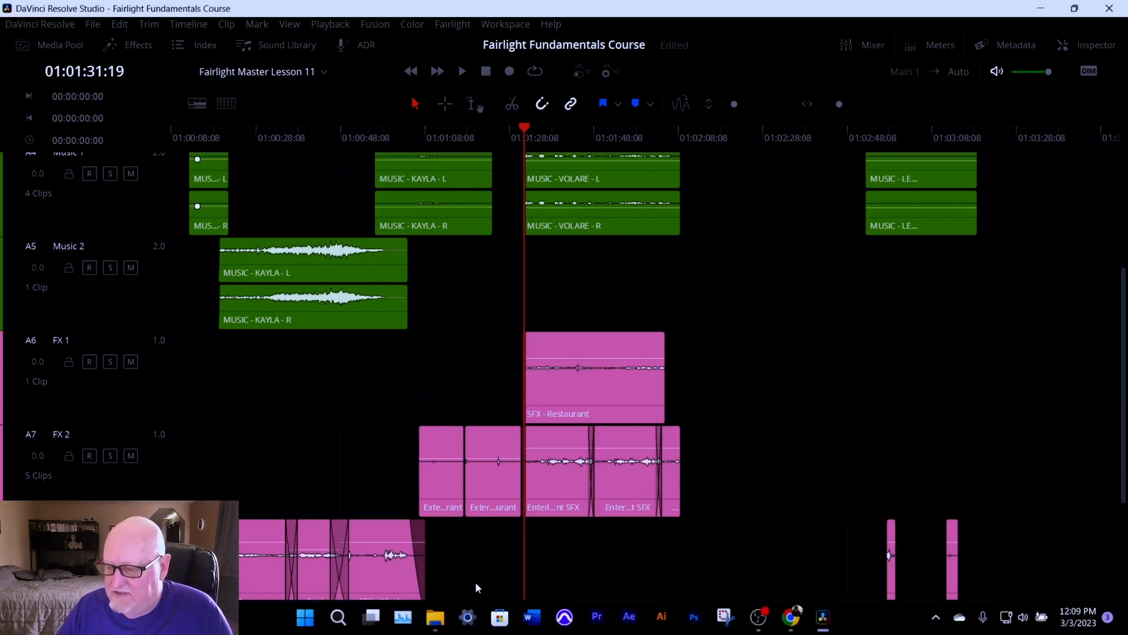
Switch to the Edit page and try its timeline zoom controls, including full extent and detail zoom
click(473, 622)
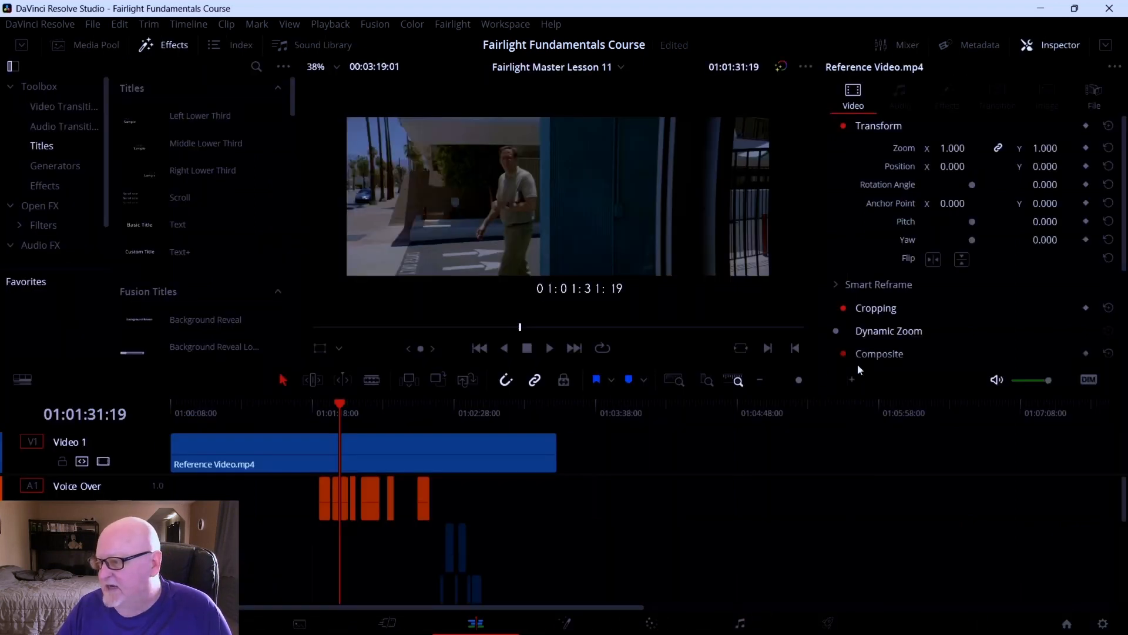
click(761, 381)
click(762, 381)
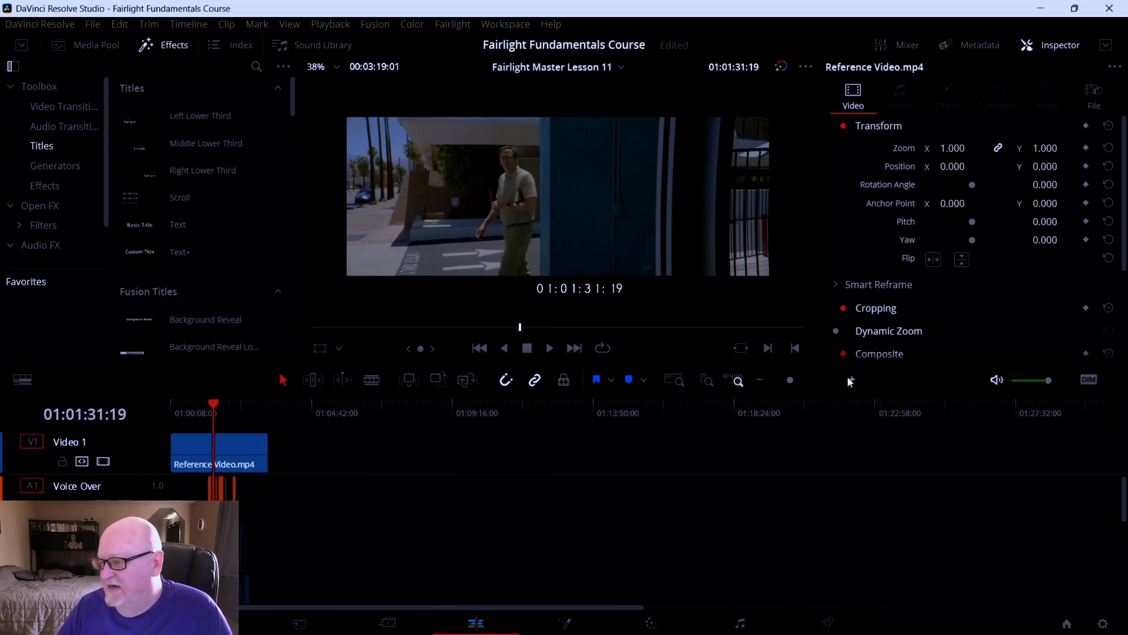
click(850, 381)
click(850, 381)
click(851, 380)
click(851, 380)
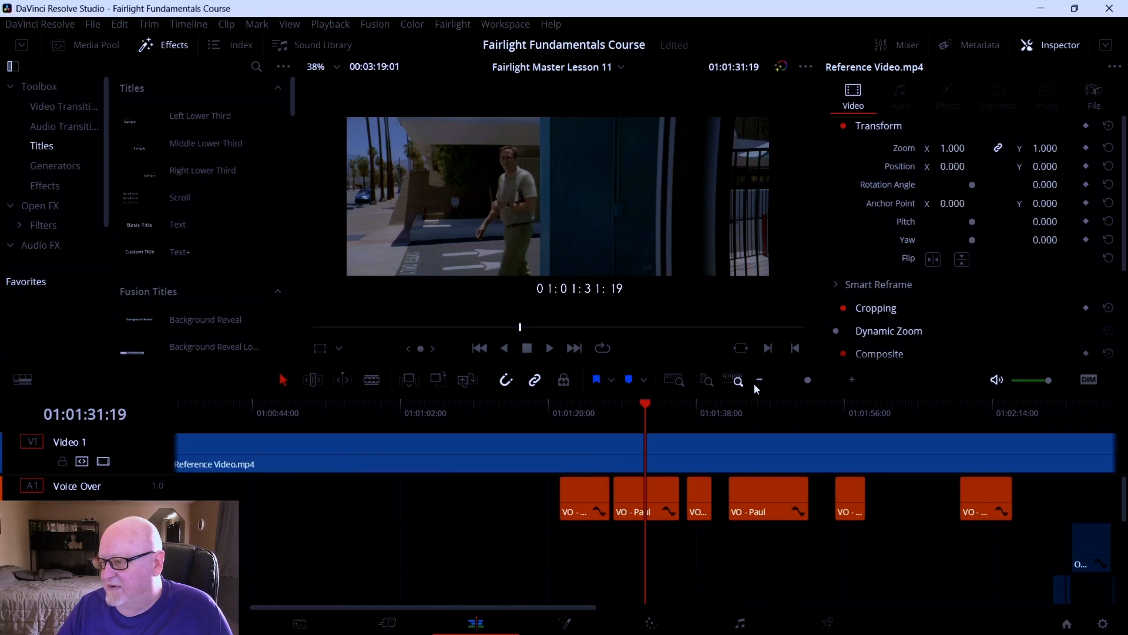
click(700, 381)
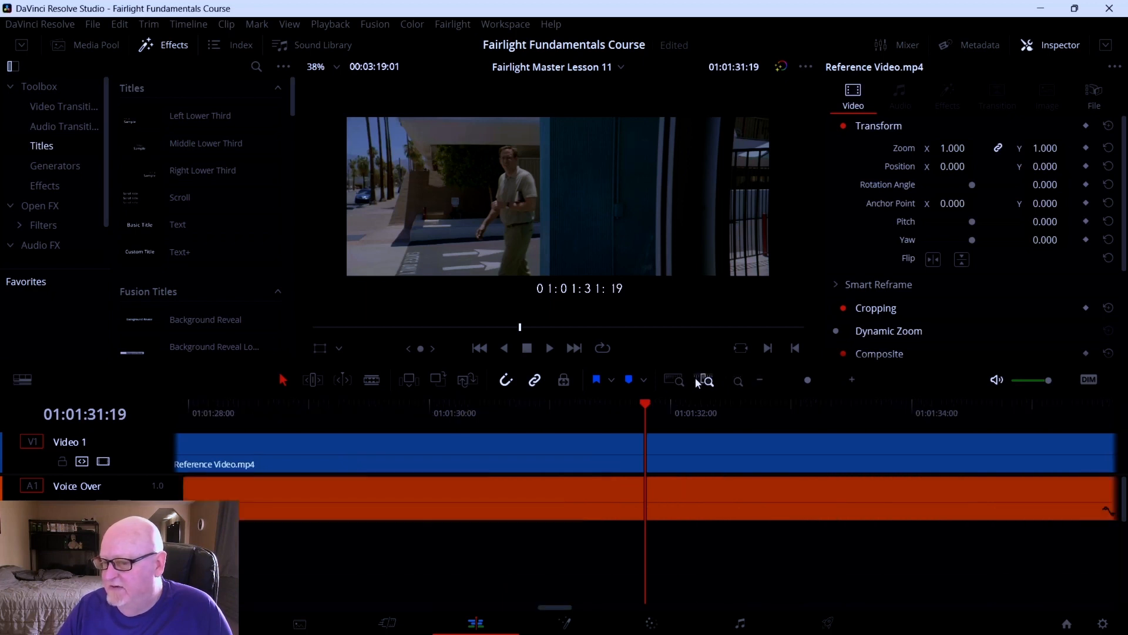
click(676, 382)
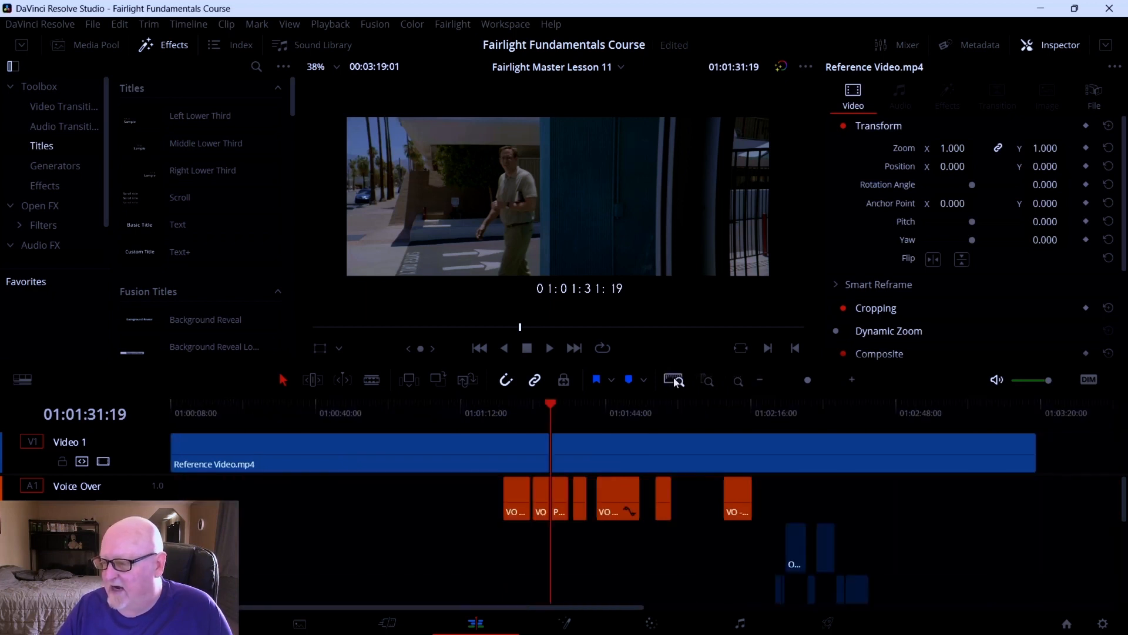
click(734, 383)
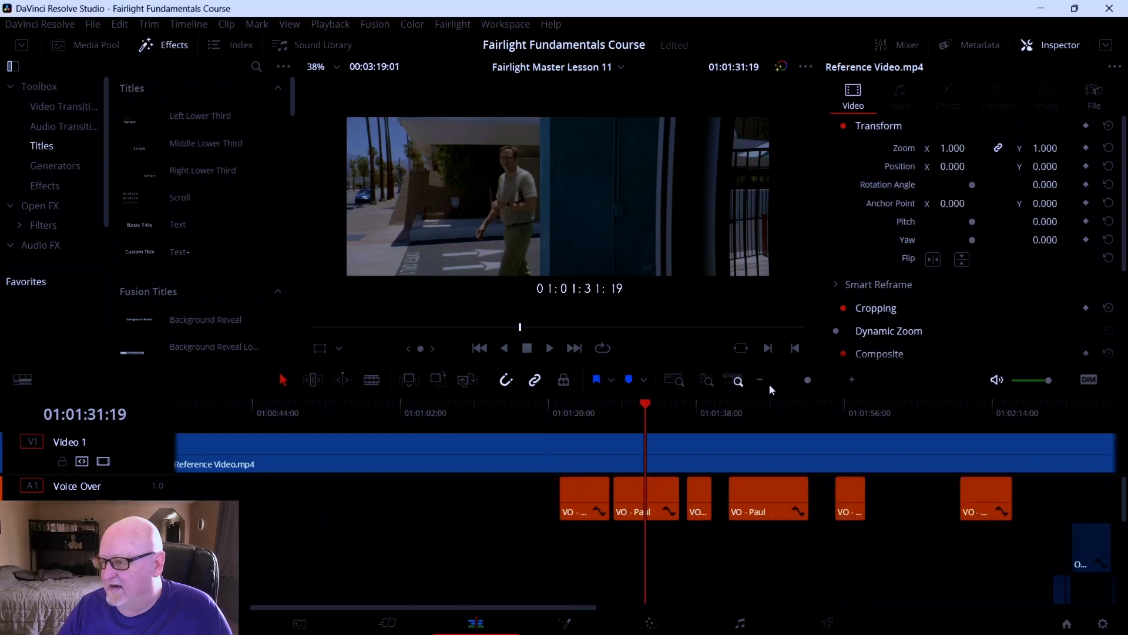
Return to the Fairlight page and adjust the track height and horizontal zoom sliders
click(740, 622)
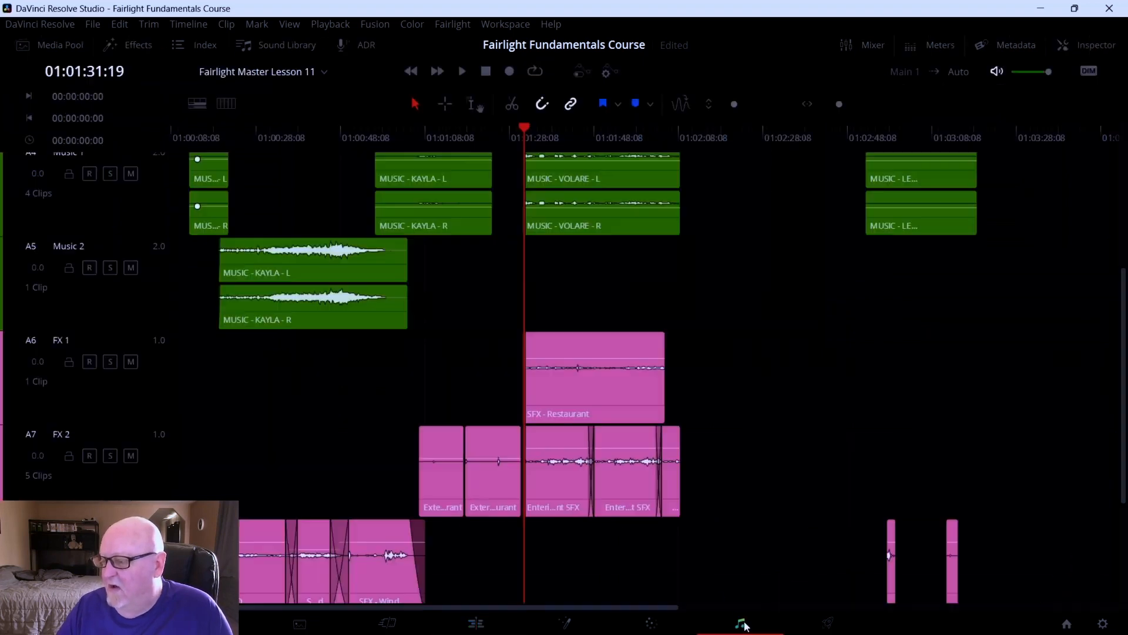
scroll(689, 450, up, 5)
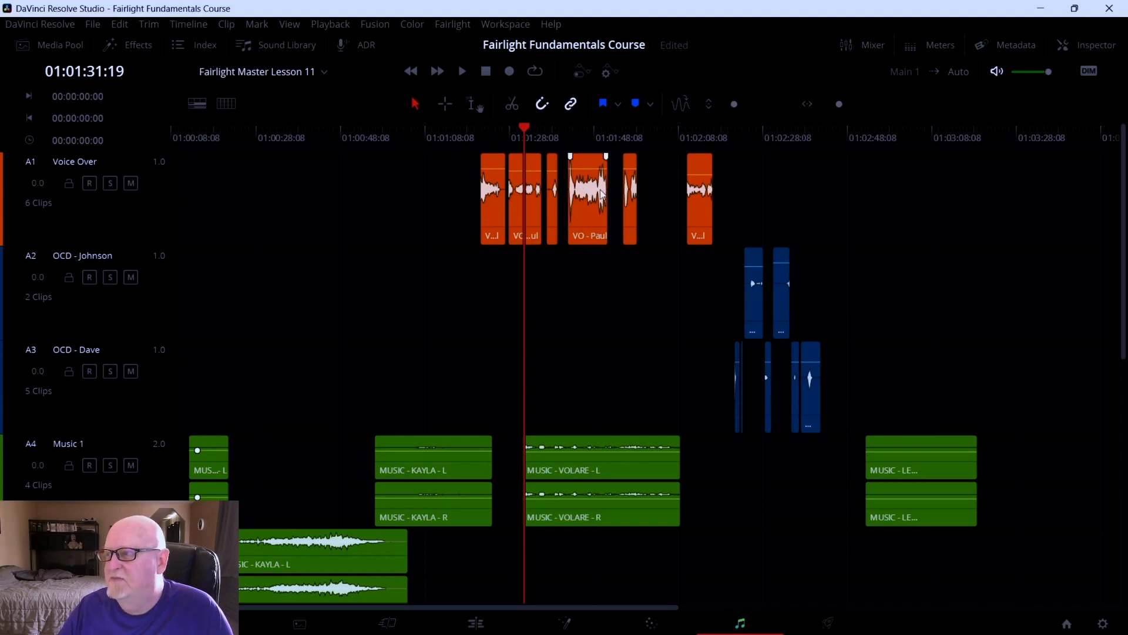
drag(735, 101, 738, 100)
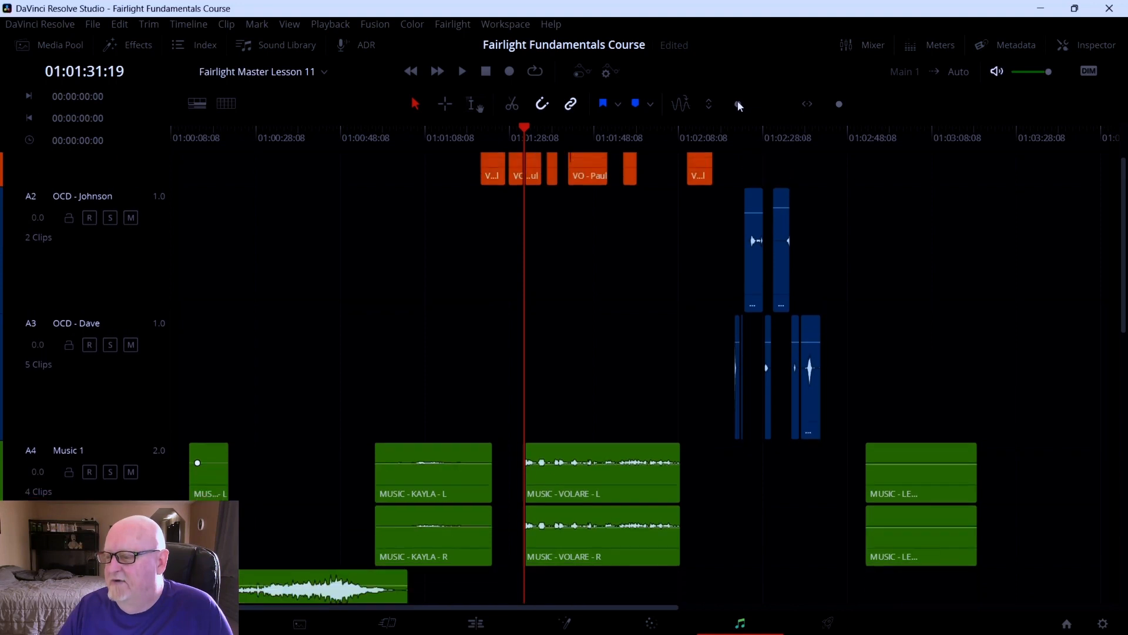
drag(839, 107, 840, 106)
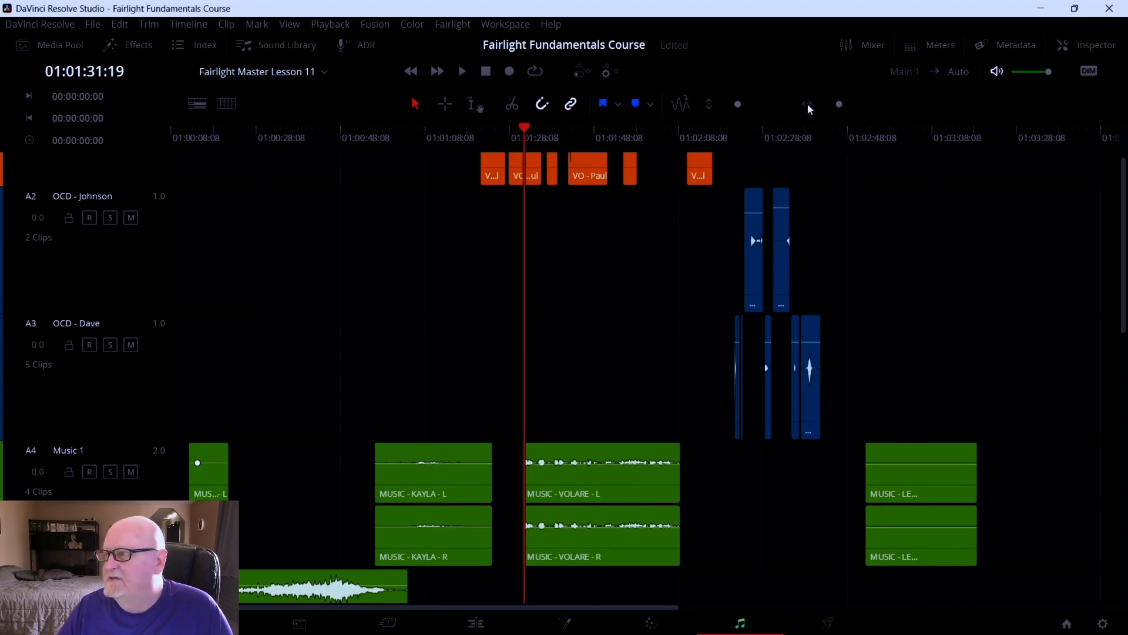
drag(838, 104, 839, 102)
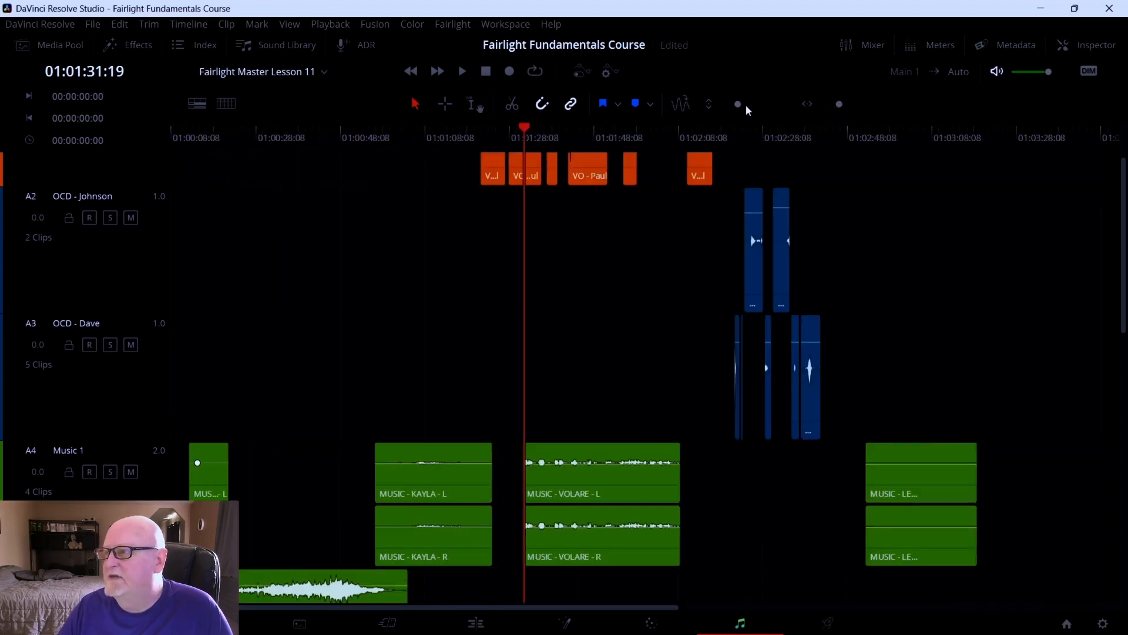
drag(740, 104, 726, 105)
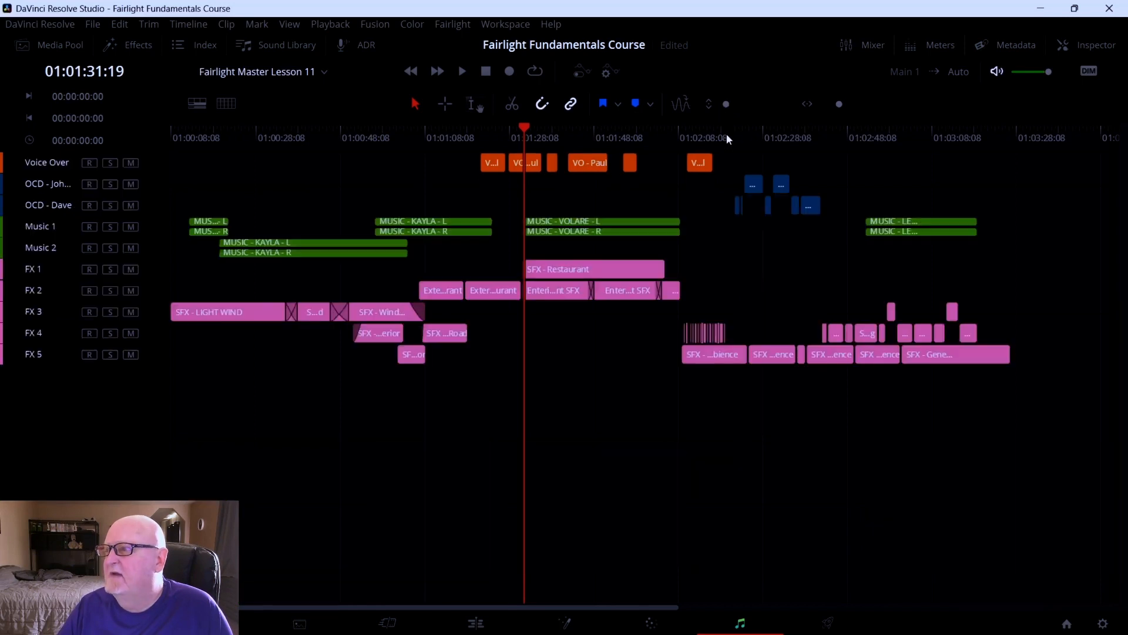
drag(836, 105, 840, 109)
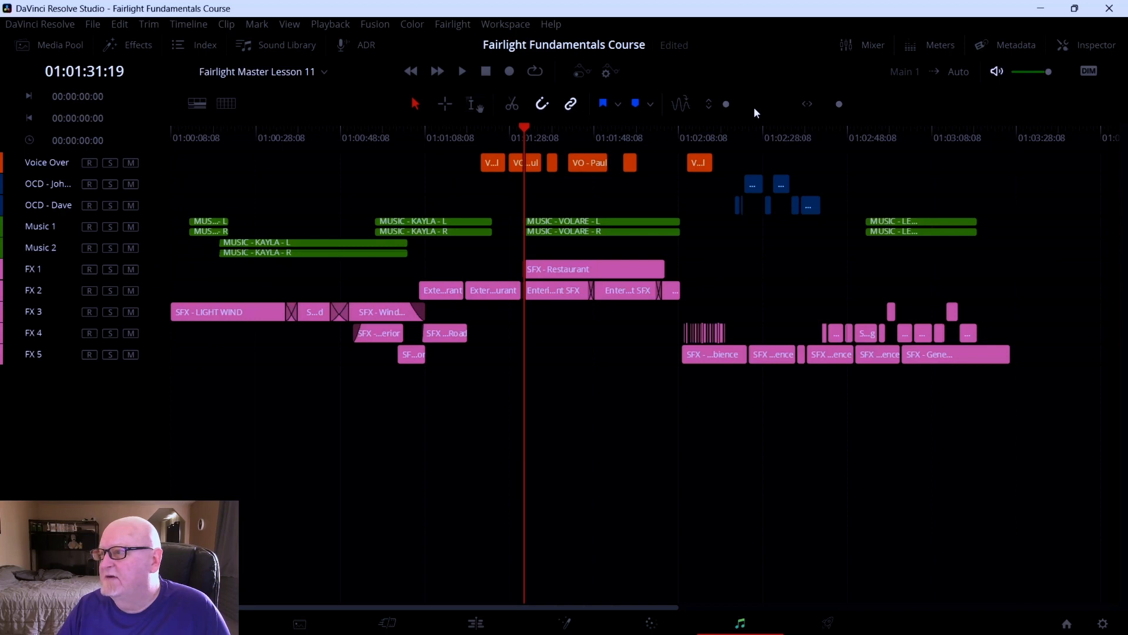
drag(722, 104, 727, 104)
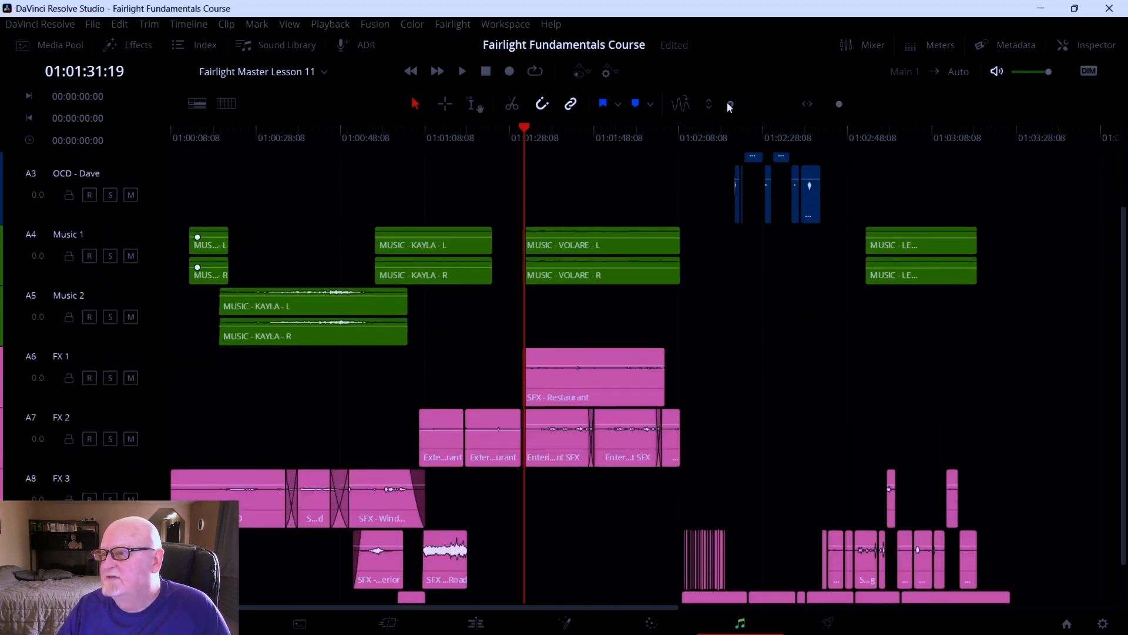
scroll(674, 193, up, 3)
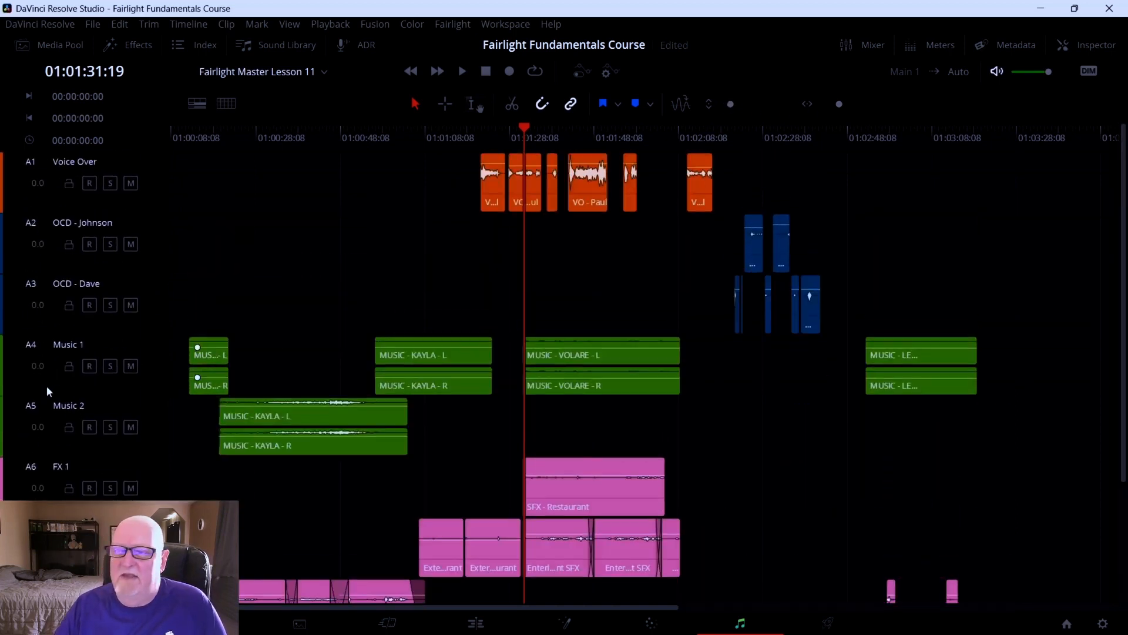
scroll(94, 400, down, 3)
scroll(353, 379, up, 3)
scroll(353, 379, down, 3)
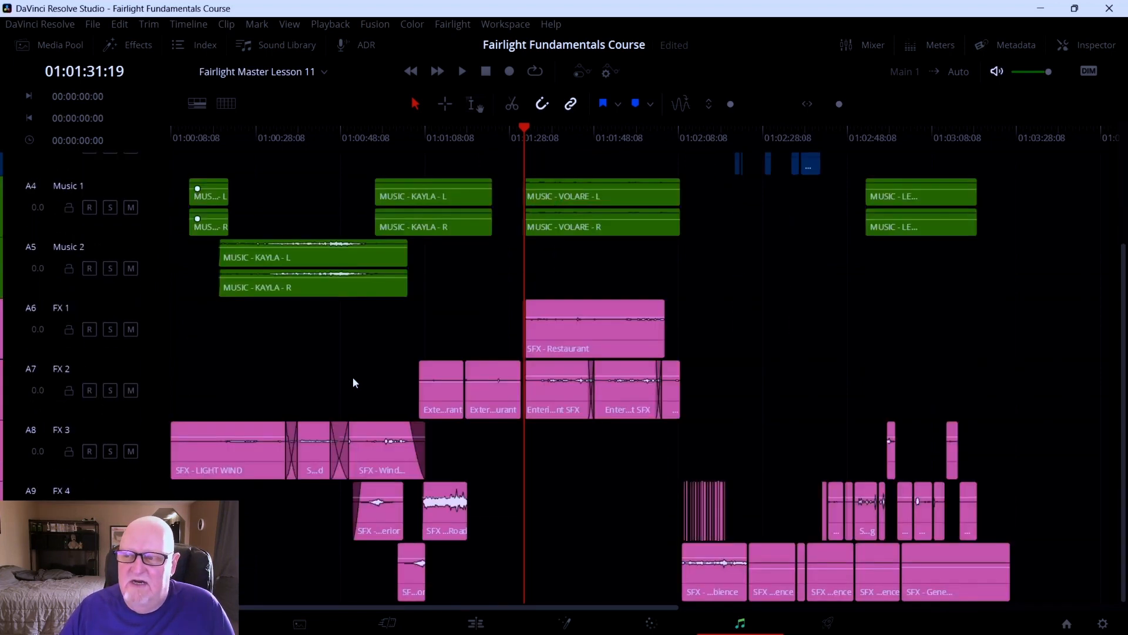
scroll(355, 382, up, 3)
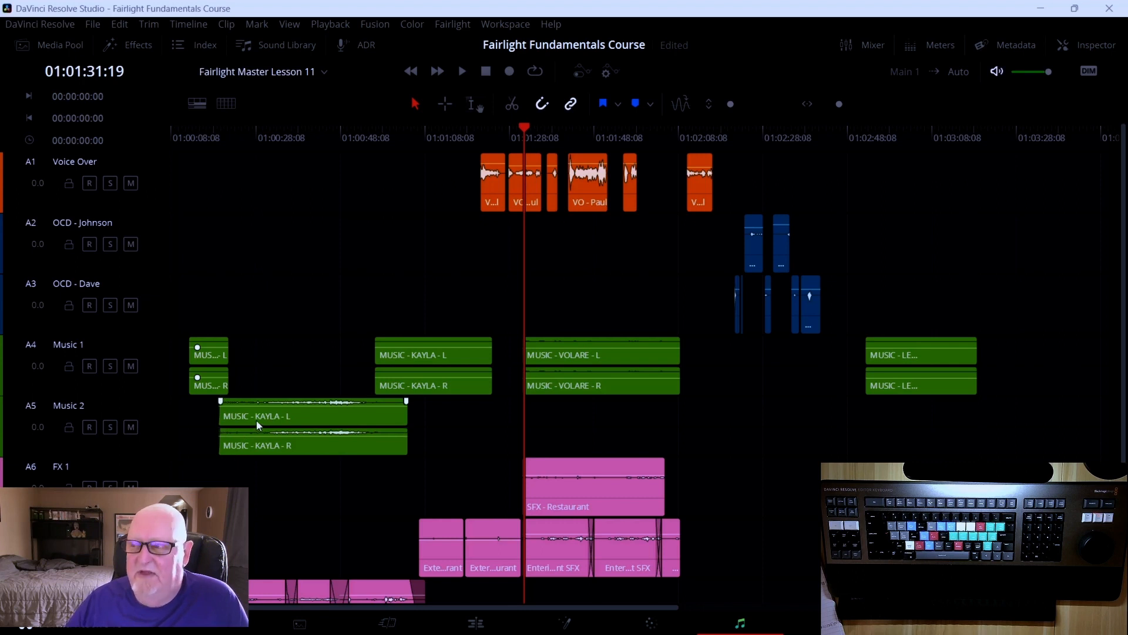
Play the Fairlight timeline briefly and nudge the playhead forward and back frame by frame
key(space)
key(Right)
key(Right)
key(Right)
key(Right)
key(Right)
key(Right)
key(Right)
key(Right)
key(Right)
key(Right)
key(Right)
key(Right)
key(Right)
key(Right)
key(Right)
key(Right)
key(Right)
key(Right)
key(Right)
key(Right)
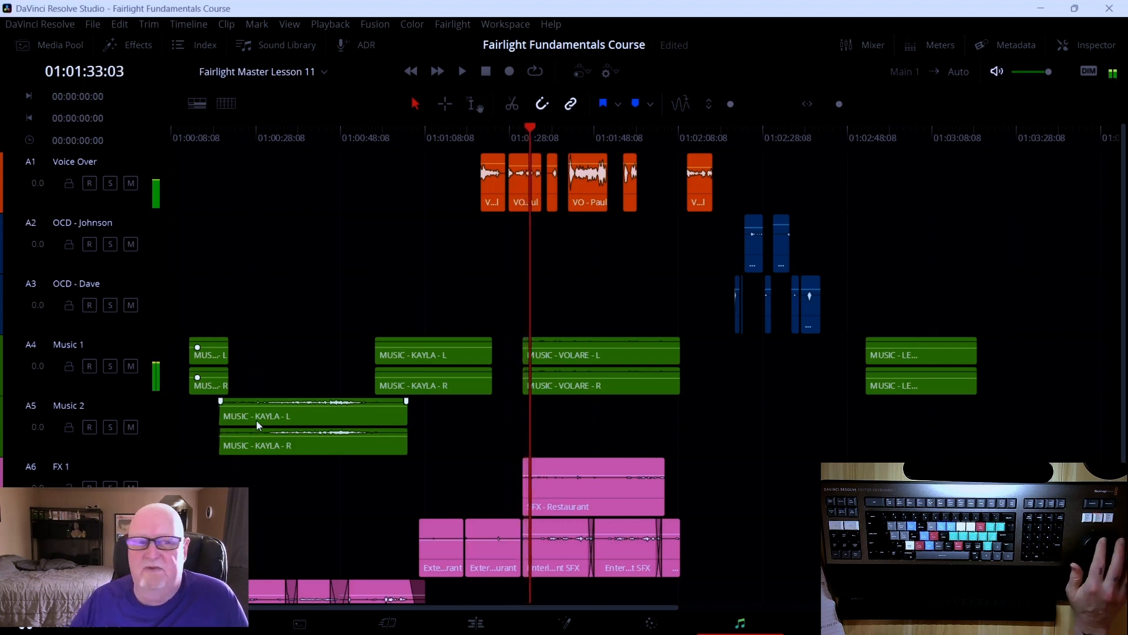
key(Left)
key(Left)
key(Left)
key(Left)
key(Left)
key(Left)
key(Left)
key(Left)
key(Left)
key(Left)
key(Left)
key(Left)
key(Left)
key(Left)
key(Left)
key(Left)
key(Left)
key(Left)
key(Left)
key(Left)
key(Left)
key(Left)
key(Left)
key(Left)
key(Left)
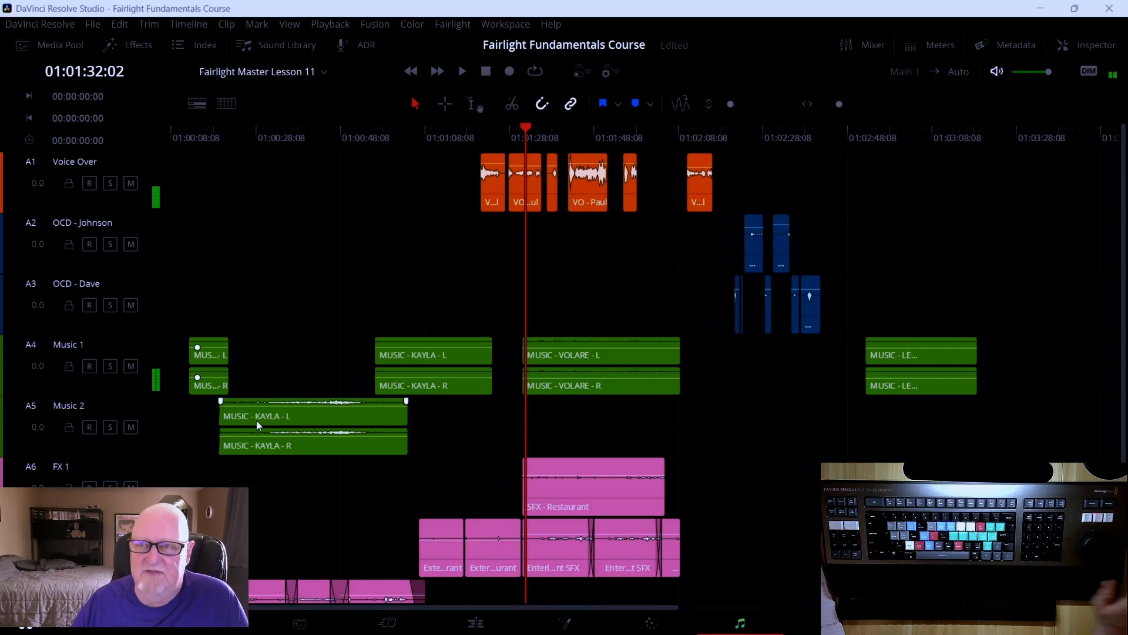
Turn on the Video scroller in the timeline view options and step the playhead through frames
click(196, 104)
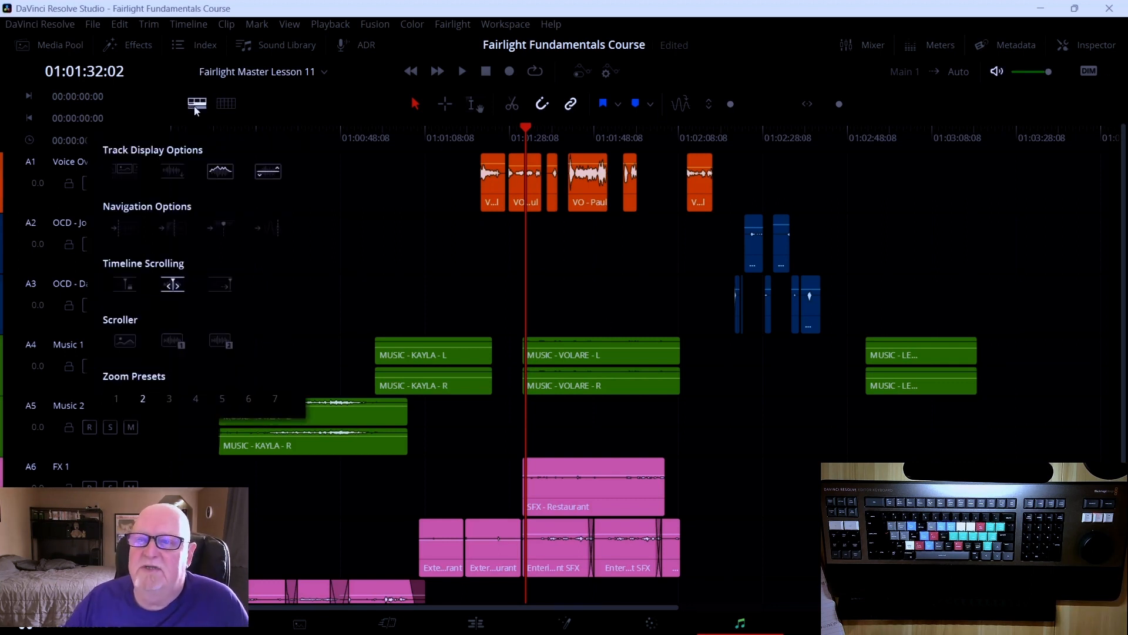
click(121, 344)
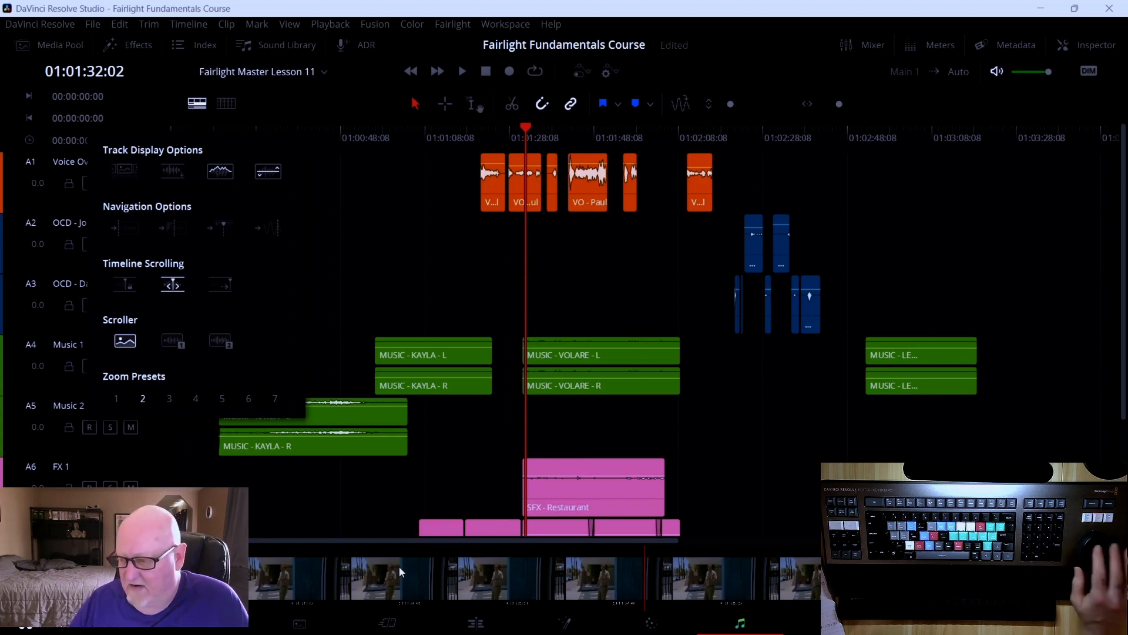
key(Right)
key(Right)
key(Right)
key(Right)
key(Left)
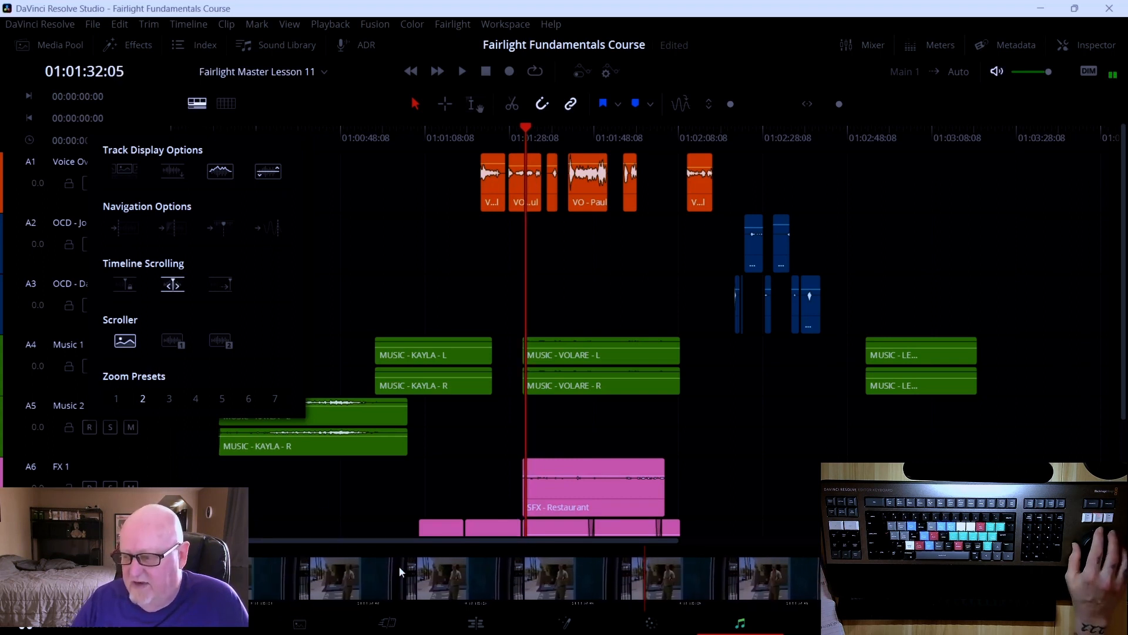
key(Right)
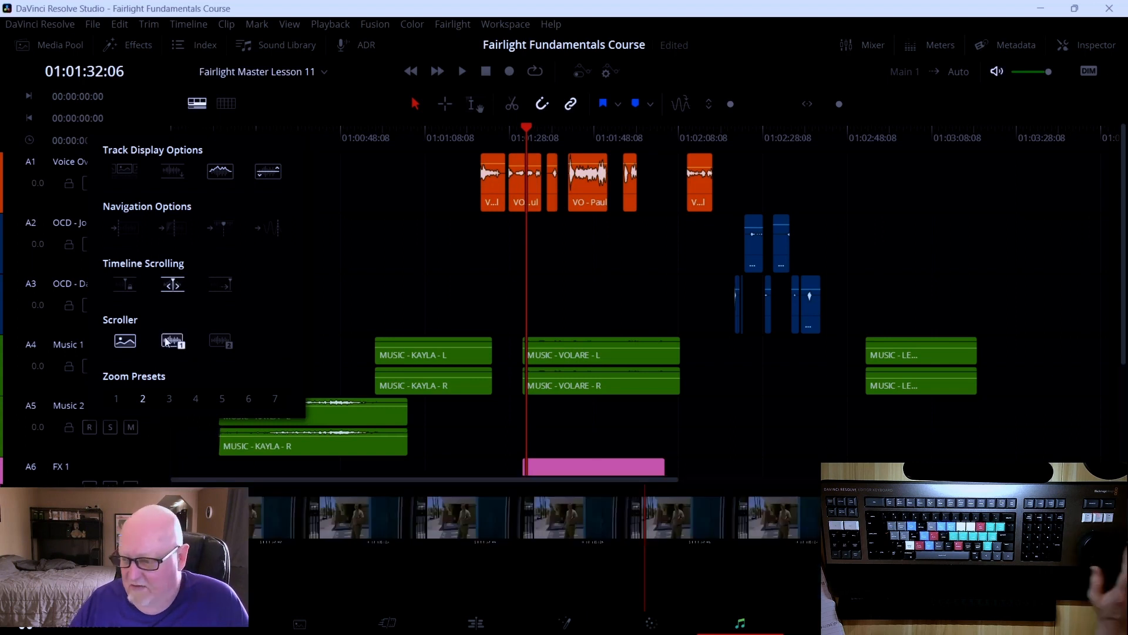
Step the playhead frame by frame, then jump it to a frame picked in the video scroller
key(Left)
key(Left)
key(Left)
key(Left)
key(Left)
key(Left)
key(Left)
key(Left)
key(Left)
key(Left)
key(Left)
key(Left)
key(Left)
key(Left)
key(Left)
key(Left)
key(Left)
key(Left)
key(Left)
key(Left)
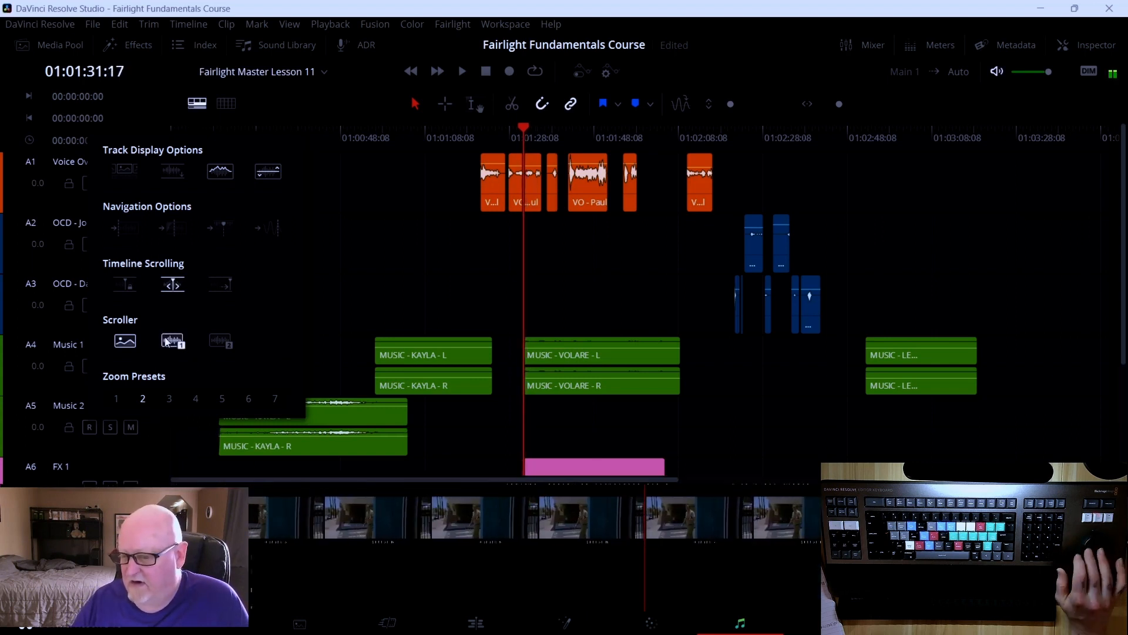
key(Left)
key(Left)
key(Left)
key(Left)
key(Left)
key(Left)
key(Left)
key(Left)
key(Left)
key(Left)
key(Left)
key(Left)
key(Left)
key(Left)
key(Left)
key(Left)
key(Left)
key(Left)
key(Left)
key(Left)
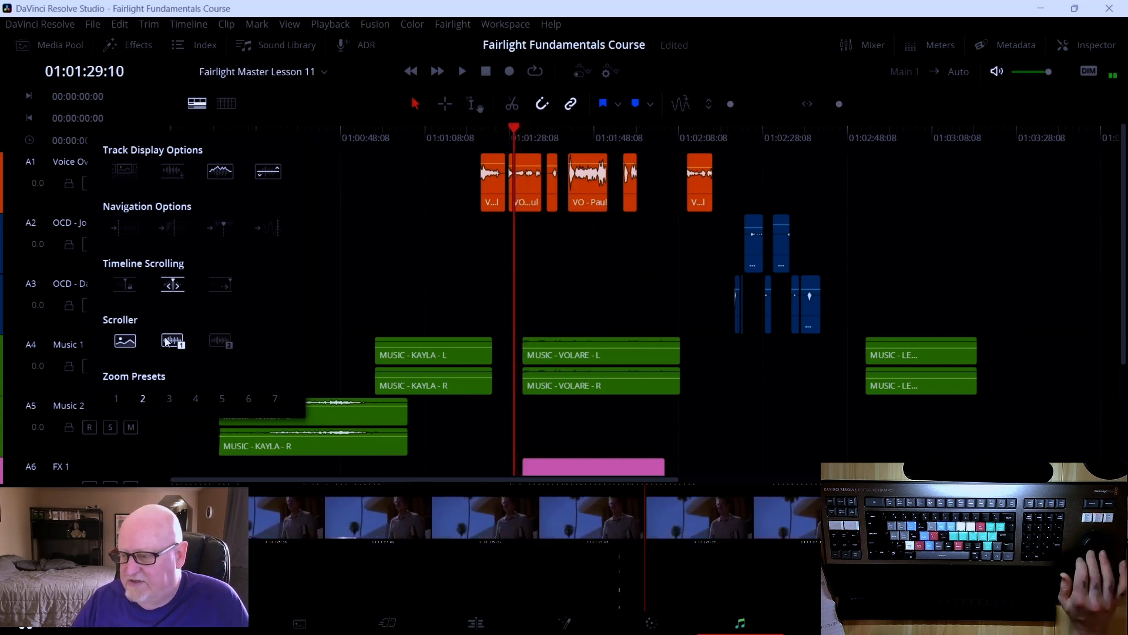
key(Right)
key(Right)
key(Right)
key(Right)
key(Right)
key(Right)
key(Right)
key(Right)
key(Right)
key(Right)
key(Right)
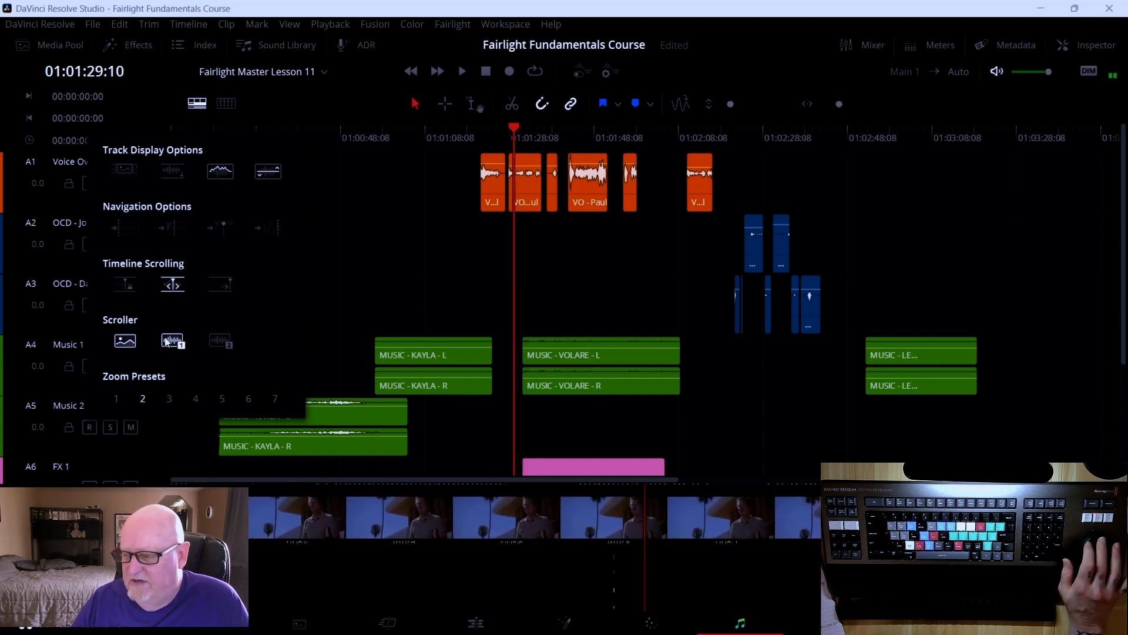
key(Left)
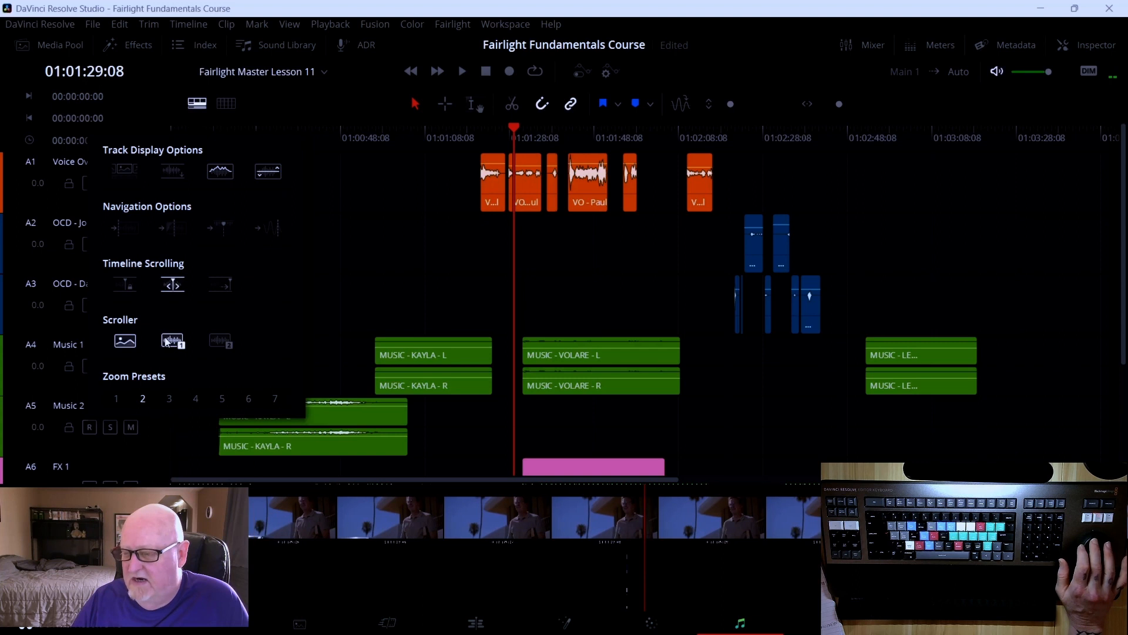
key(Right)
key(Right)
key(Right)
key(Right)
key(Right)
key(Right)
key(Right)
key(Right)
key(Right)
key(Right)
key(Right)
key(Right)
key(Right)
key(Right)
key(Right)
key(Right)
key(Right)
key(Right)
key(Right)
key(Right)
key(Right)
key(Right)
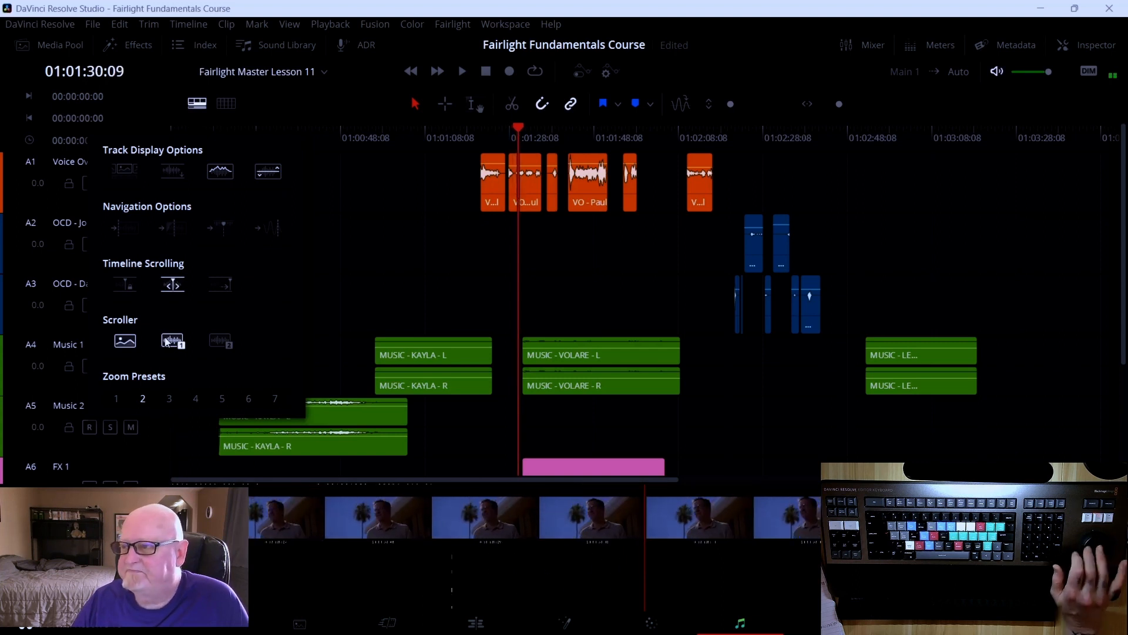
key(Right)
key(Right)
key(Right)
key(Right)
key(Right)
key(Right)
key(Right)
key(Right)
key(Right)
key(Right)
key(Right)
key(Right)
key(Right)
key(Right)
key(Right)
key(Right)
key(Right)
key(Right)
key(Right)
key(Right)
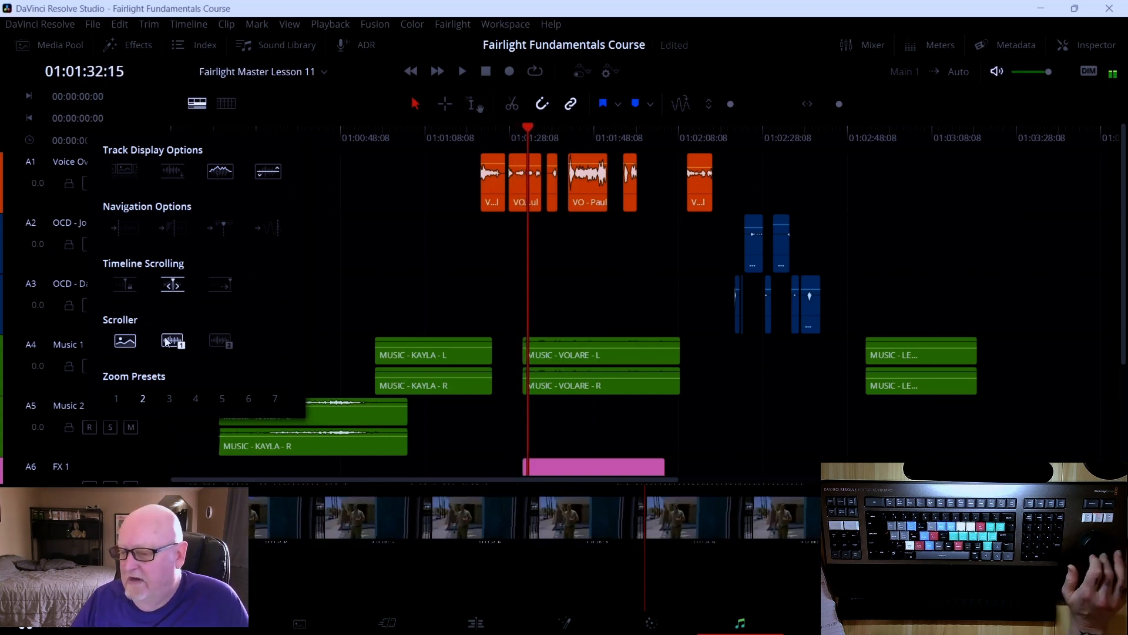
key(Right)
key(Right)
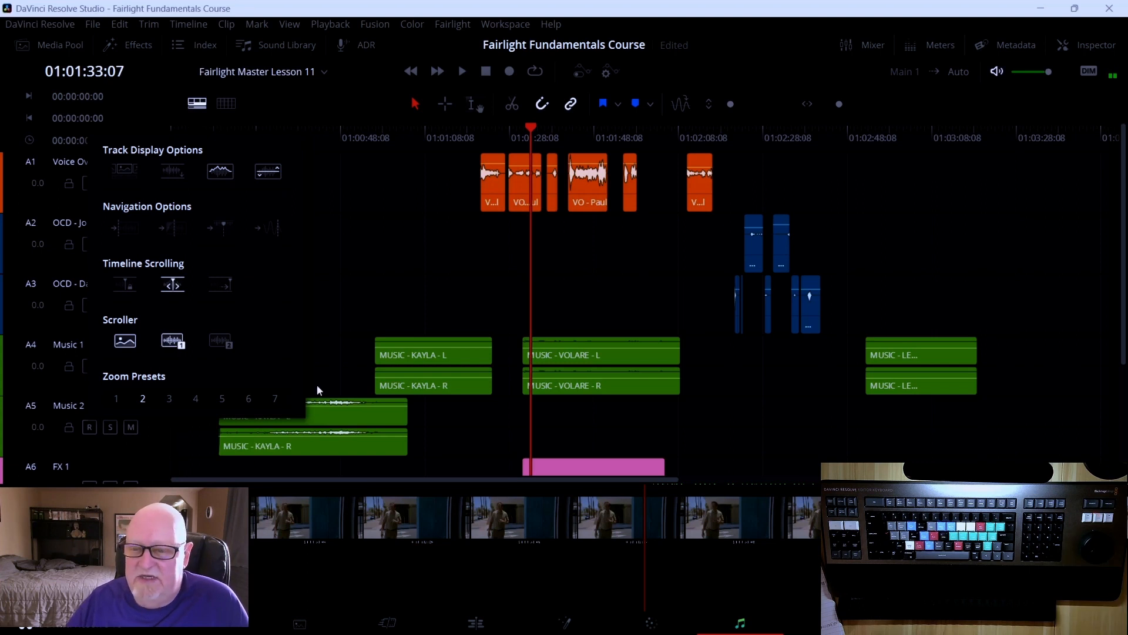
click(221, 343)
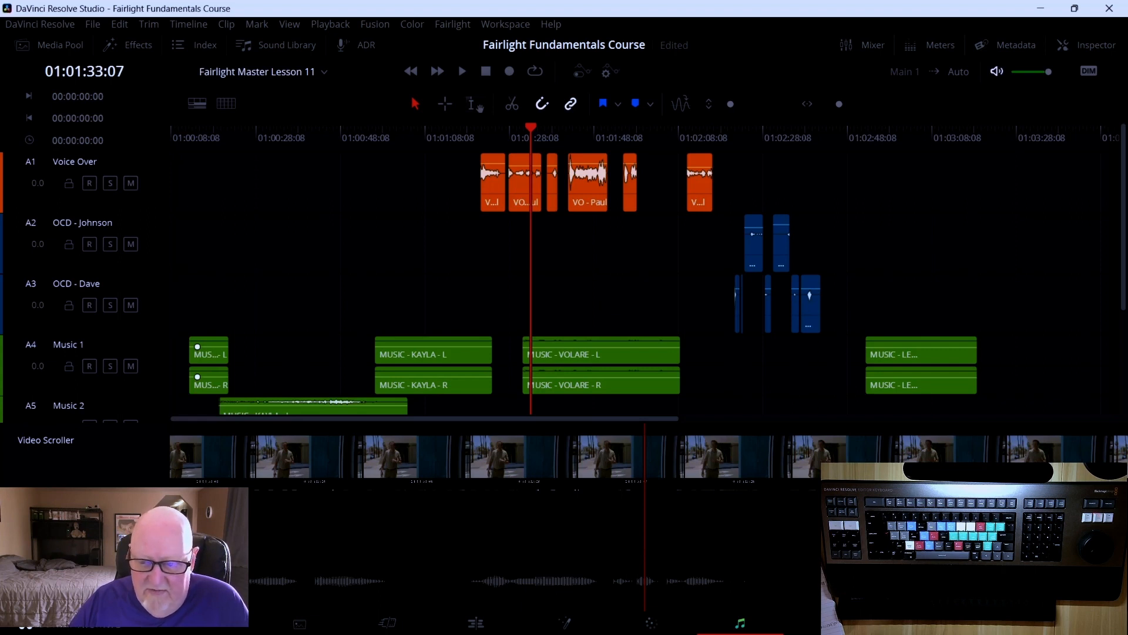
click(264, 539)
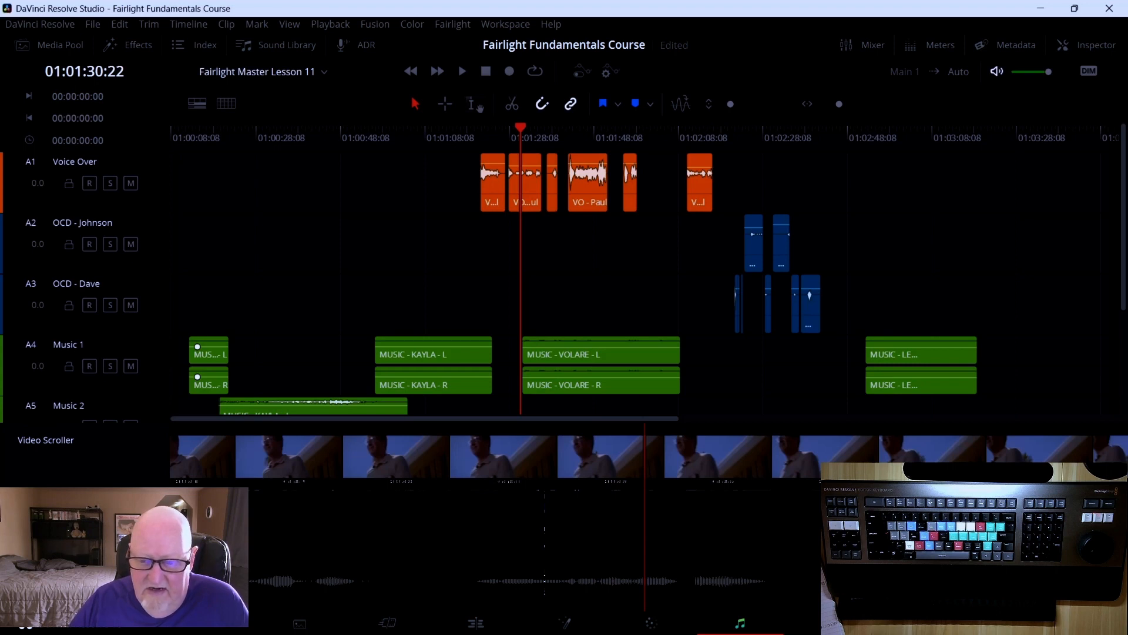
Switch to the second audio scroller and turn off the video scroller in the timeline view options
click(197, 103)
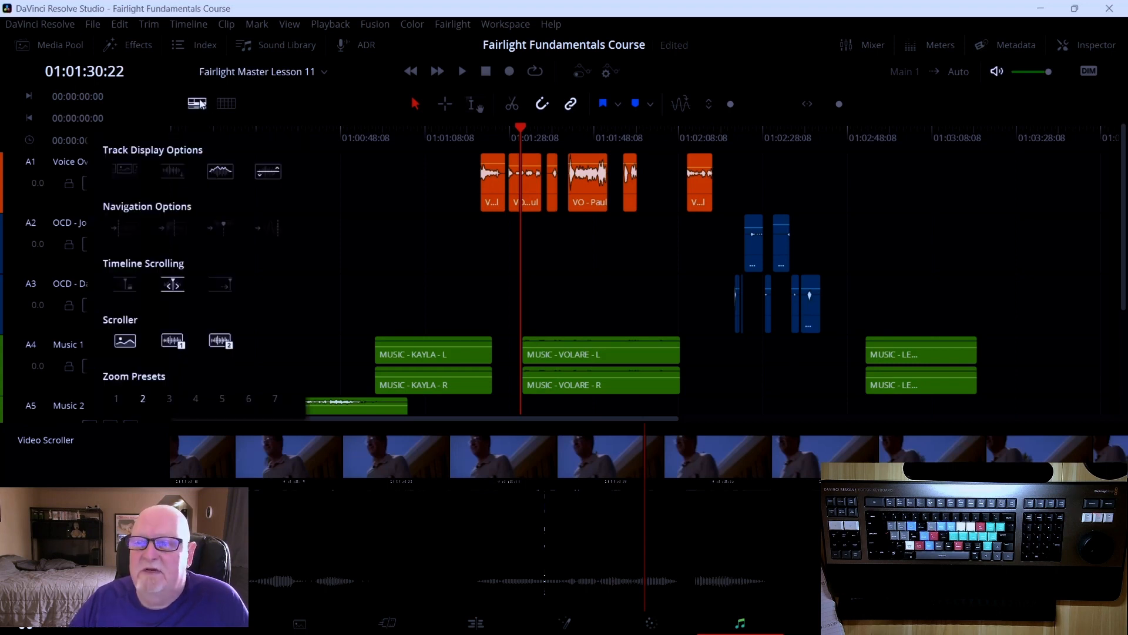
click(172, 341)
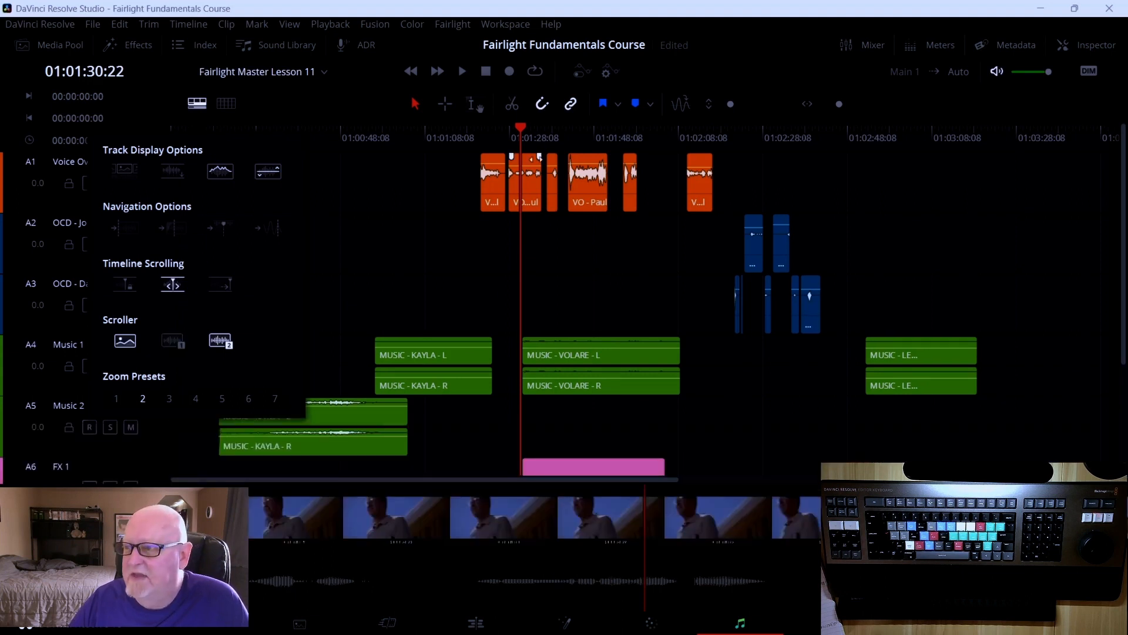
click(301, 92)
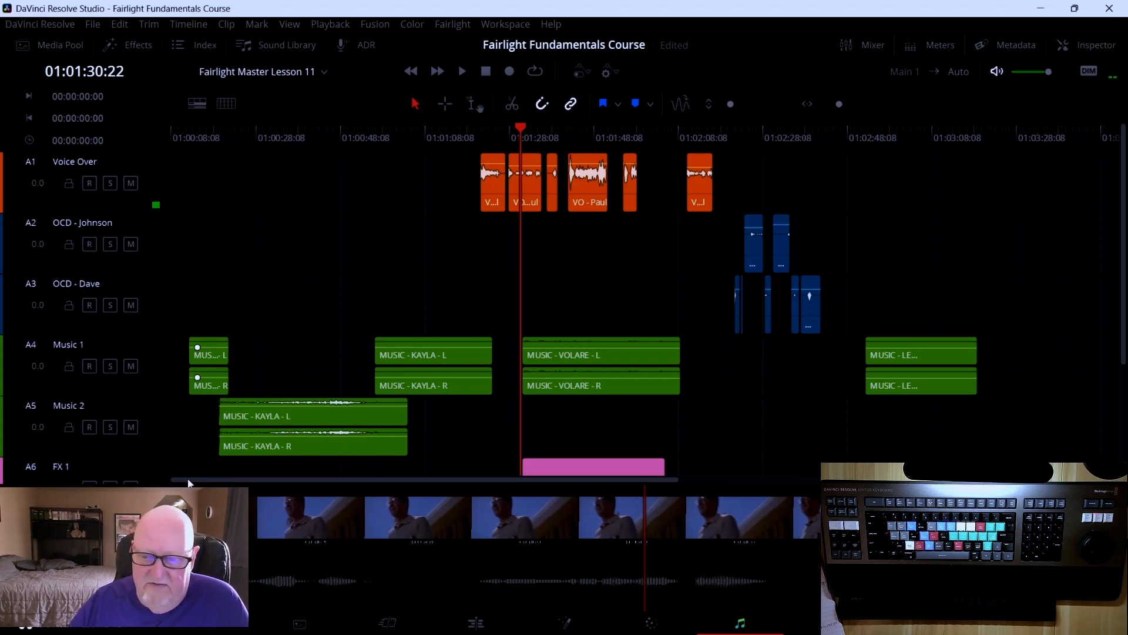
click(198, 104)
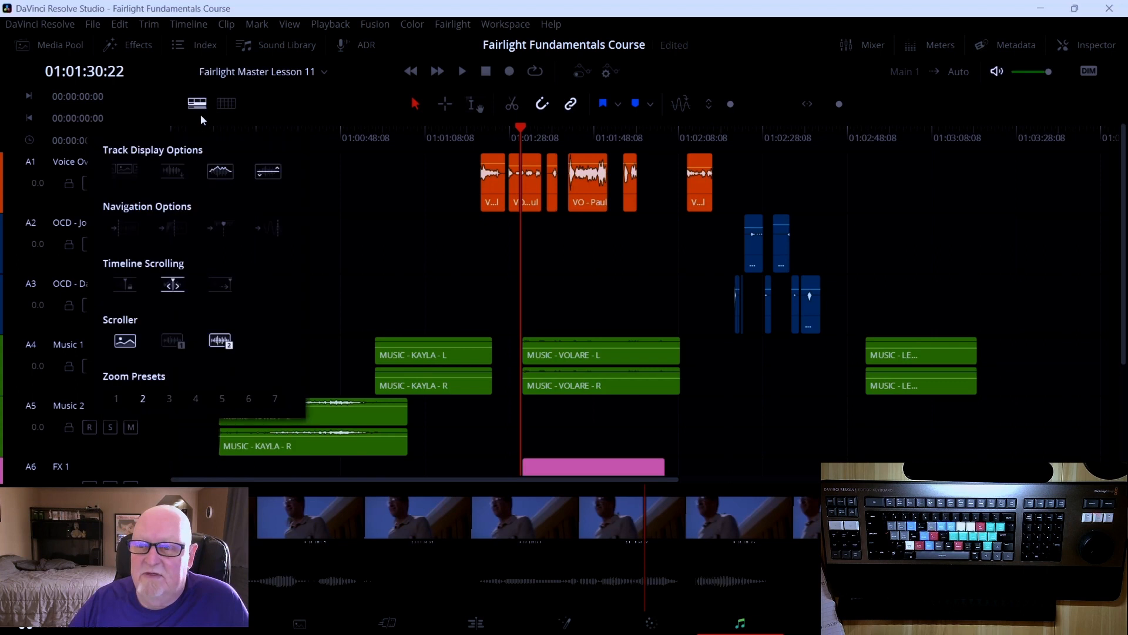
click(129, 344)
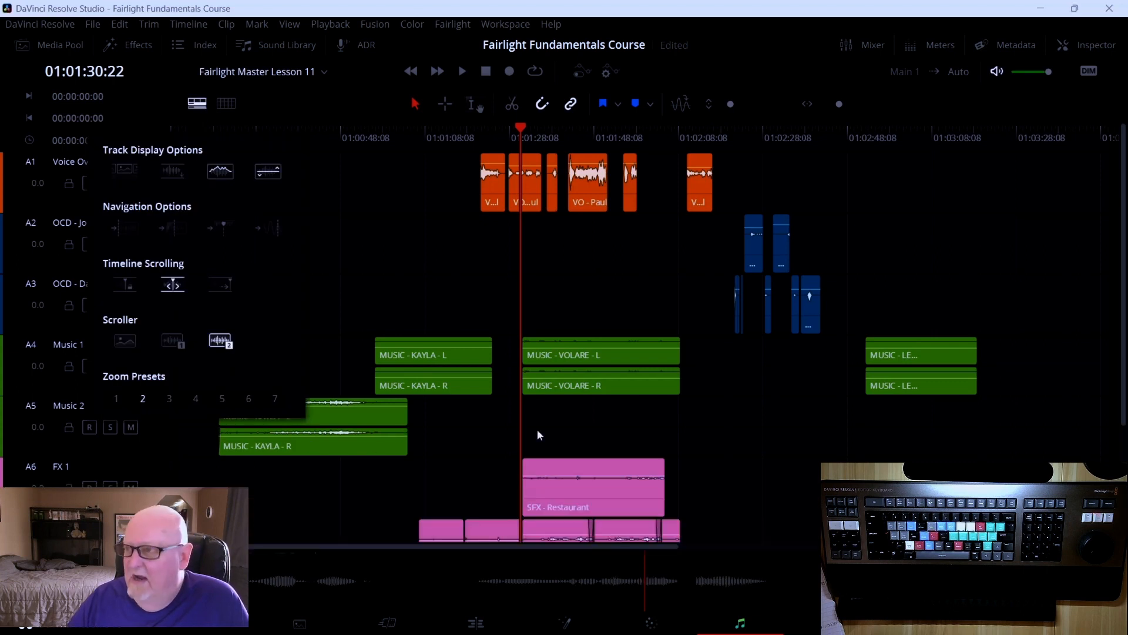
Step the playhead backward and forward frame by frame while watching the audio scroller
key(Left)
key(Left)
key(Left)
key(Left)
key(Left)
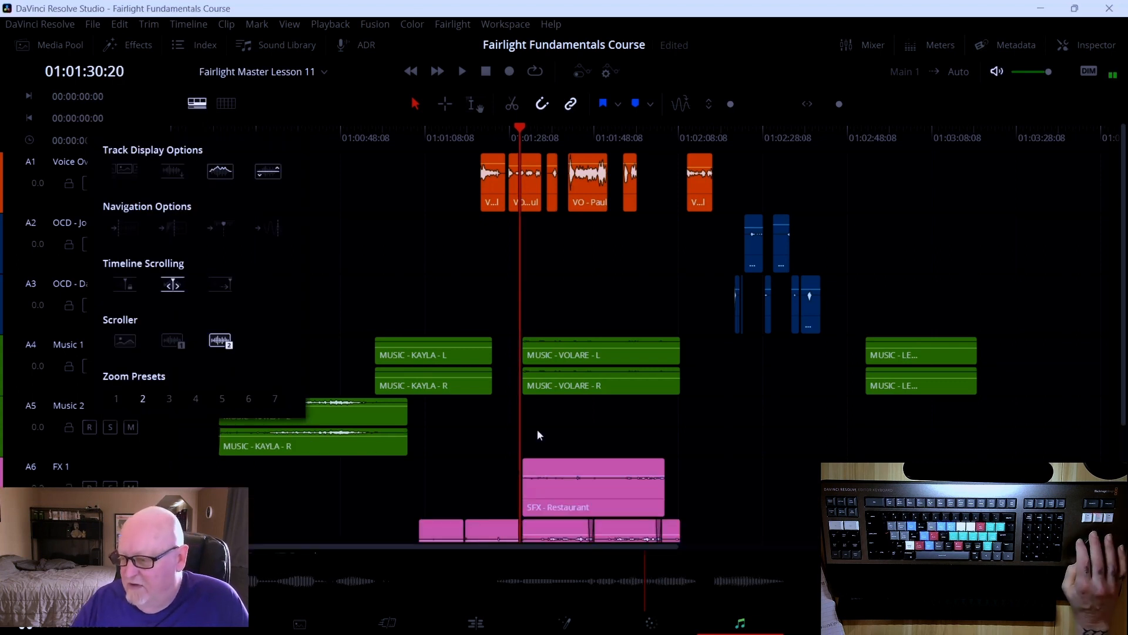
key(Left)
key(Left)
key(Left)
key(Left)
key(Left)
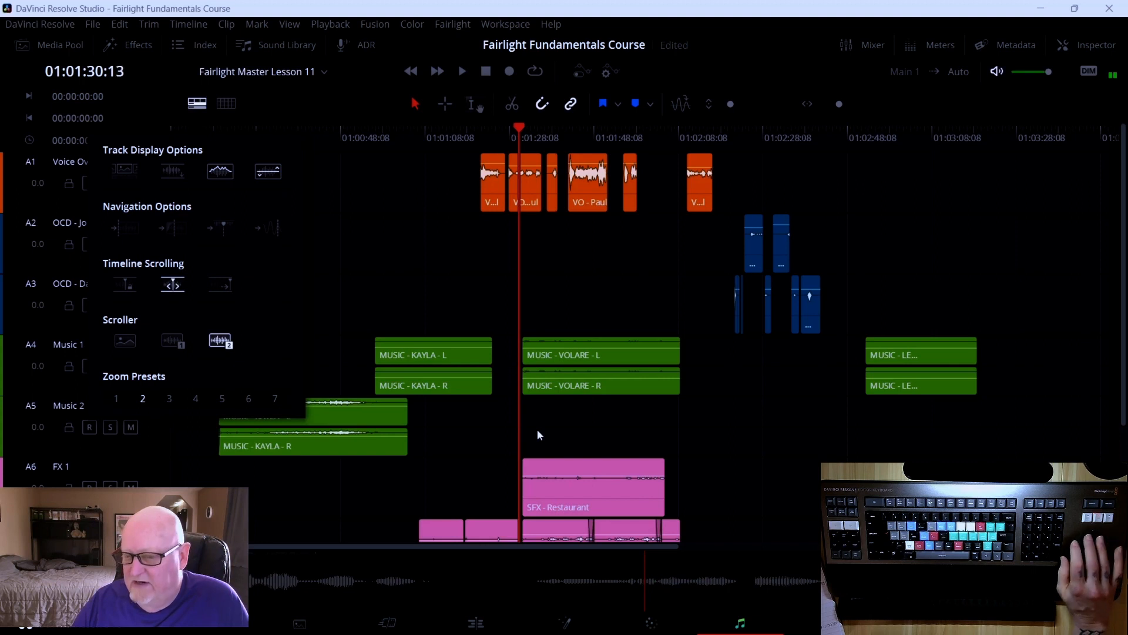
key(Right)
key(Left)
key(Left)
key(Left)
key(Left)
key(Left)
key(Left)
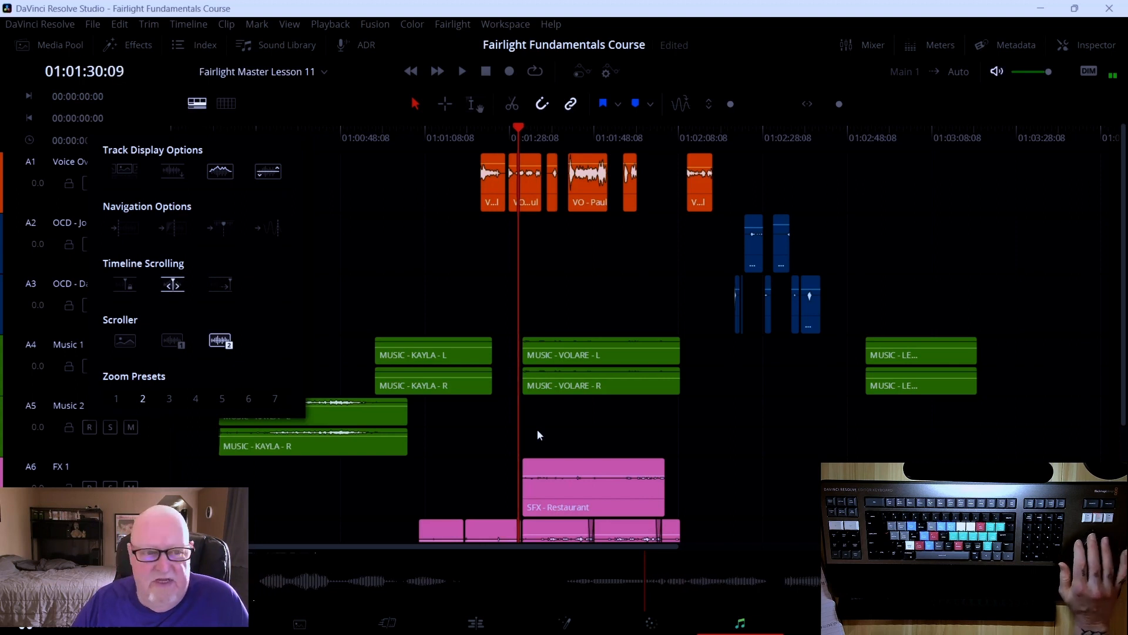
key(Left)
key(Left)
key(Left)
key(Left)
key(Left)
key(Left)
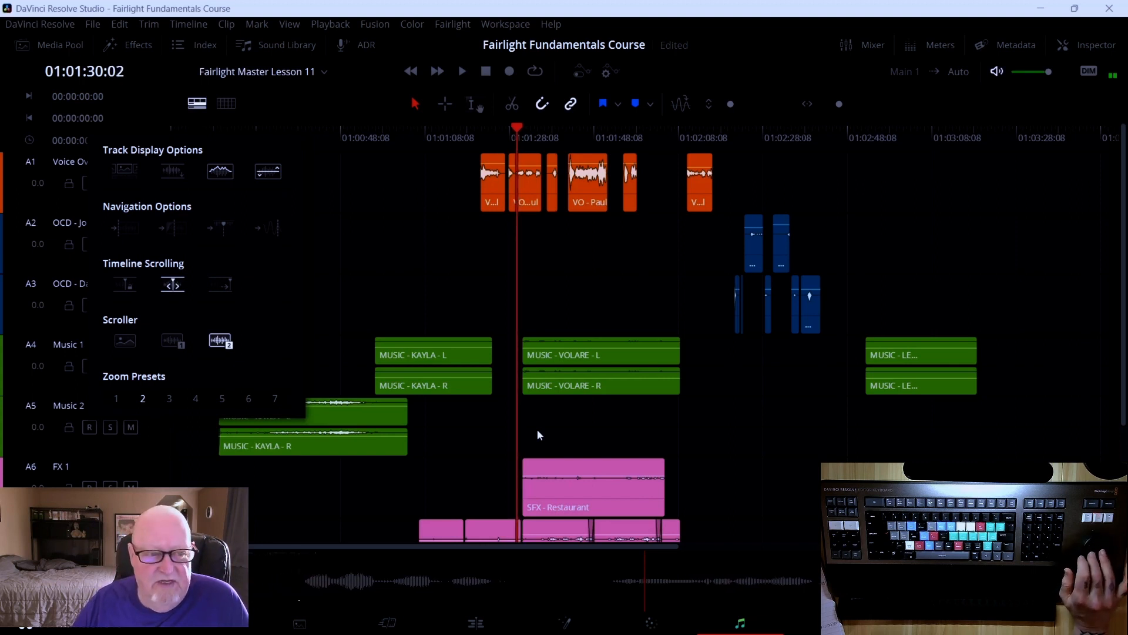
key(Right)
key(Right)
key(Right)
key(Right)
key(Right)
key(Right)
key(Right)
key(Right)
key(Right)
key(Right)
key(Right)
key(Right)
key(Right)
key(Right)
key(Right)
key(Right)
key(Right)
key(Right)
key(Right)
key(Right)
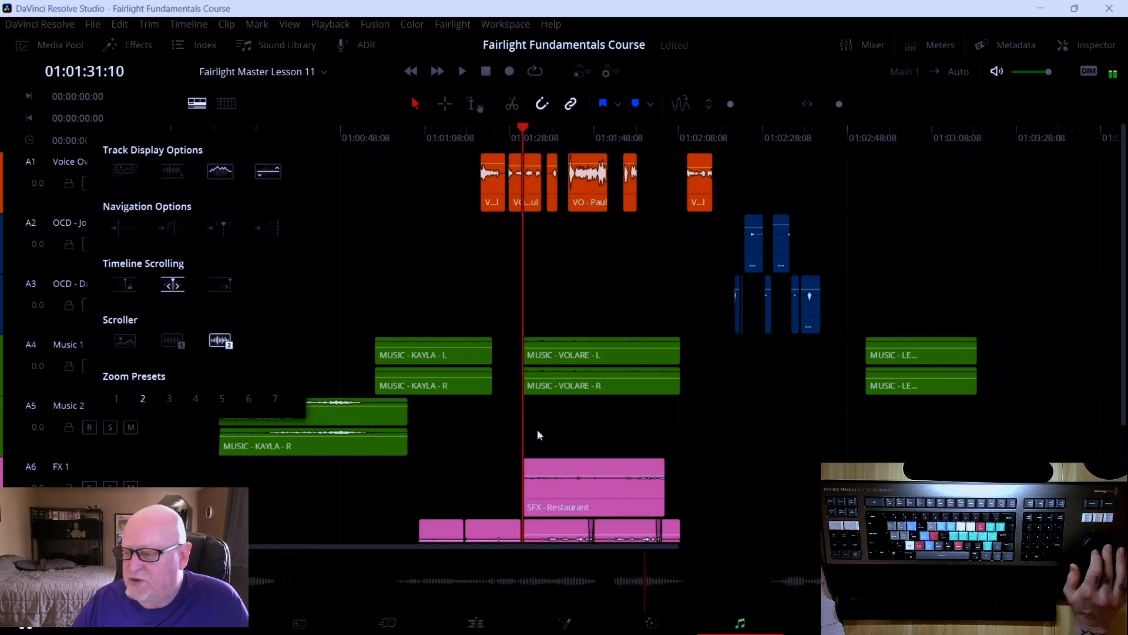
key(Left)
key(Left)
key(Left)
key(Left)
key(Left)
key(Left)
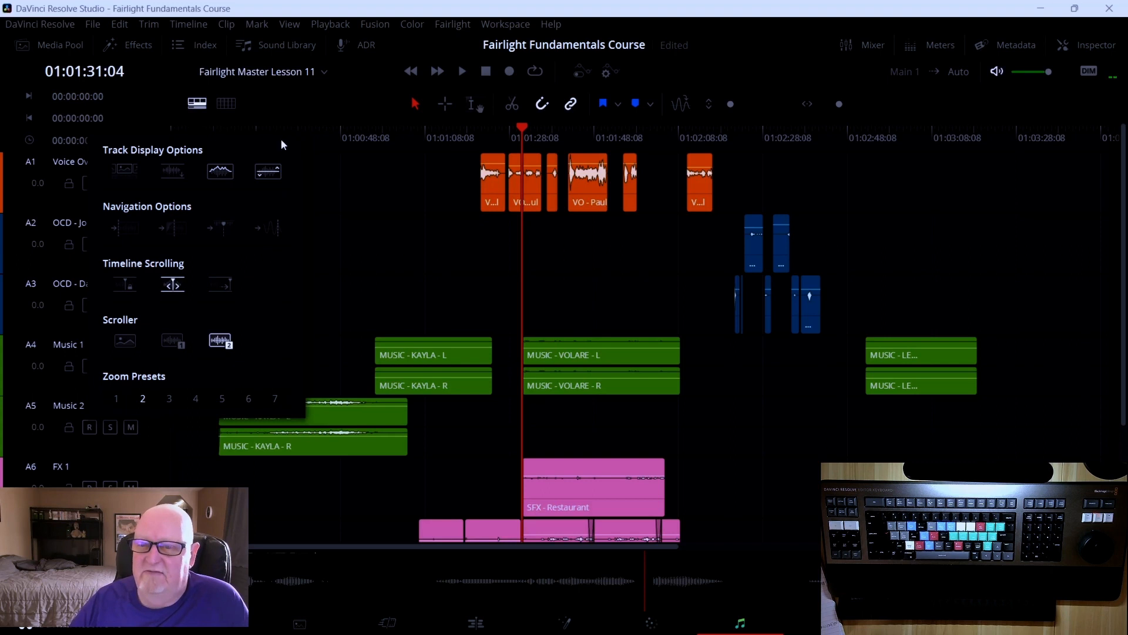
Switch to the first audio scroller, then turn every scroller off in the timeline view options
click(216, 346)
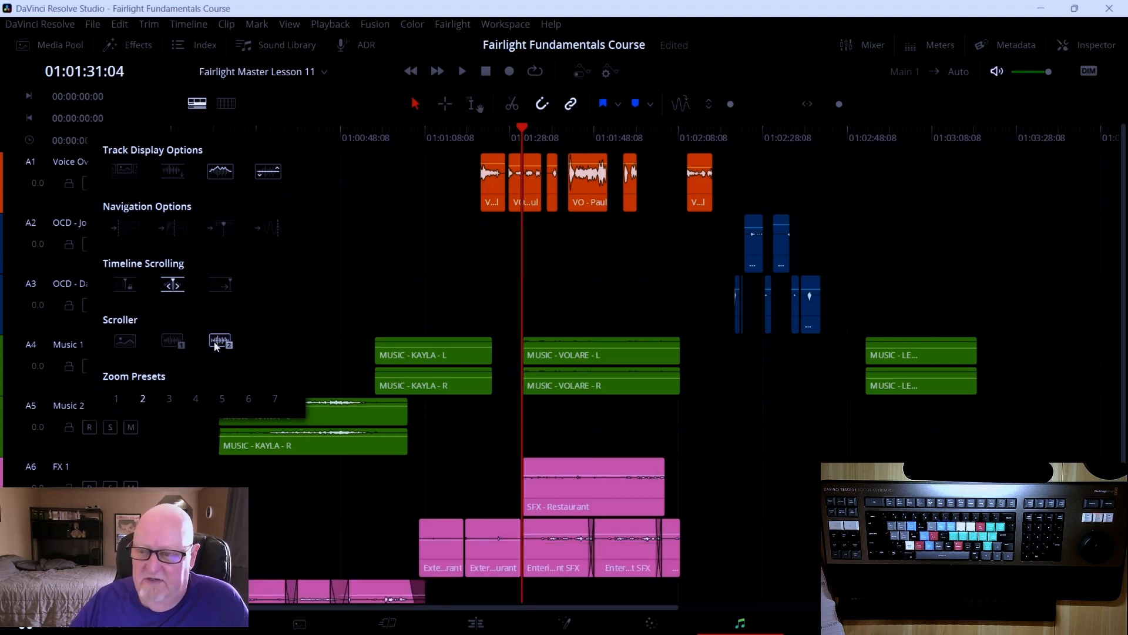
click(168, 341)
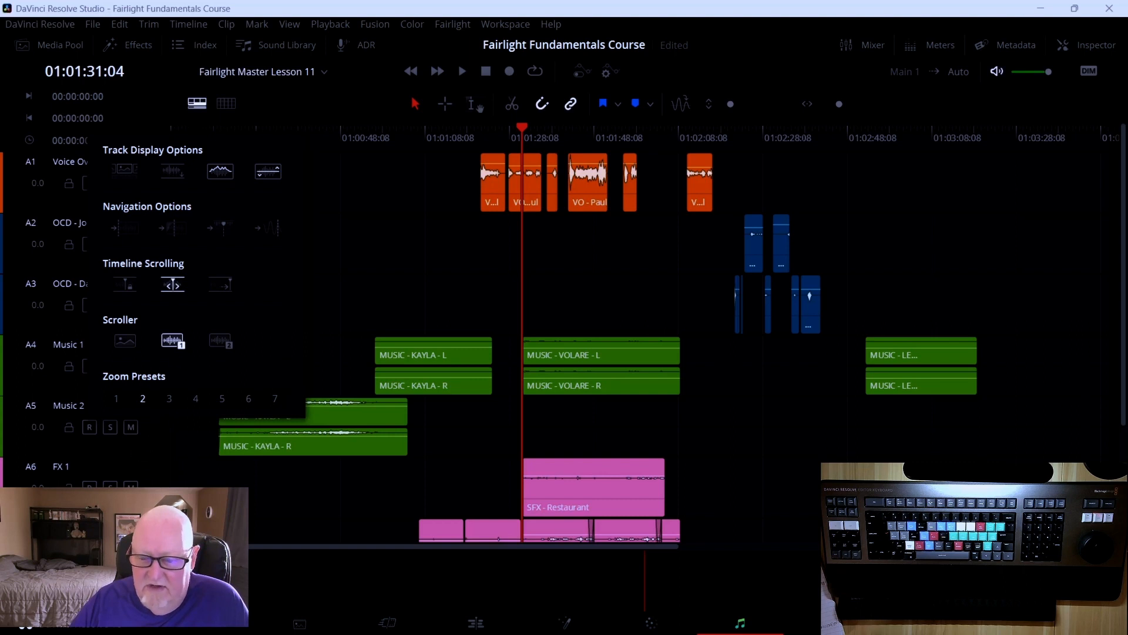
key(Escape)
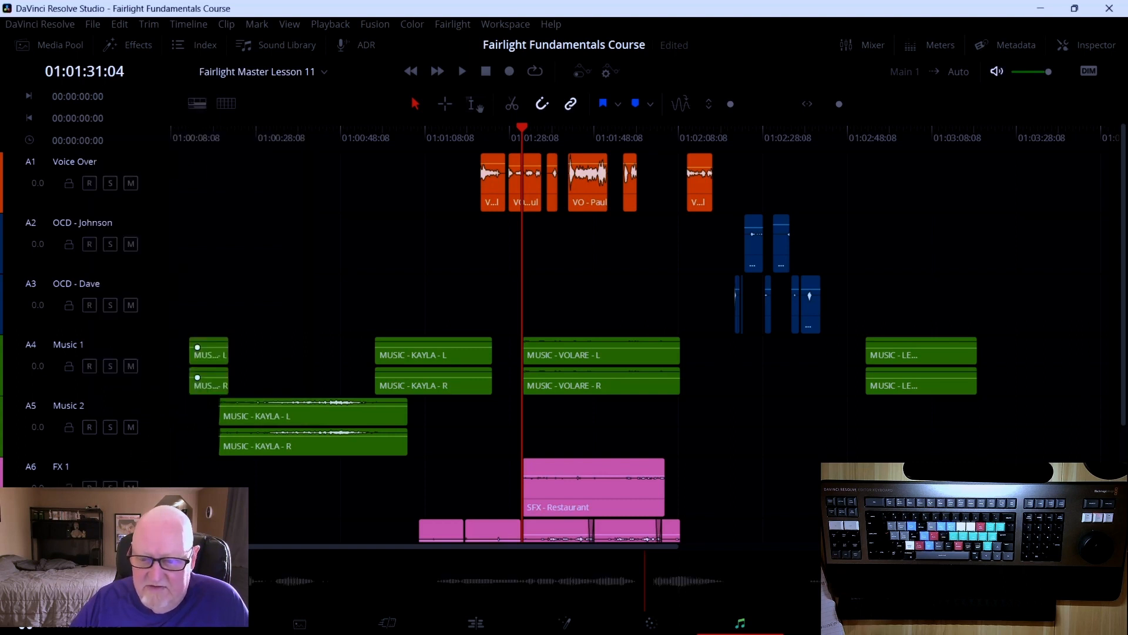
click(198, 104)
click(172, 343)
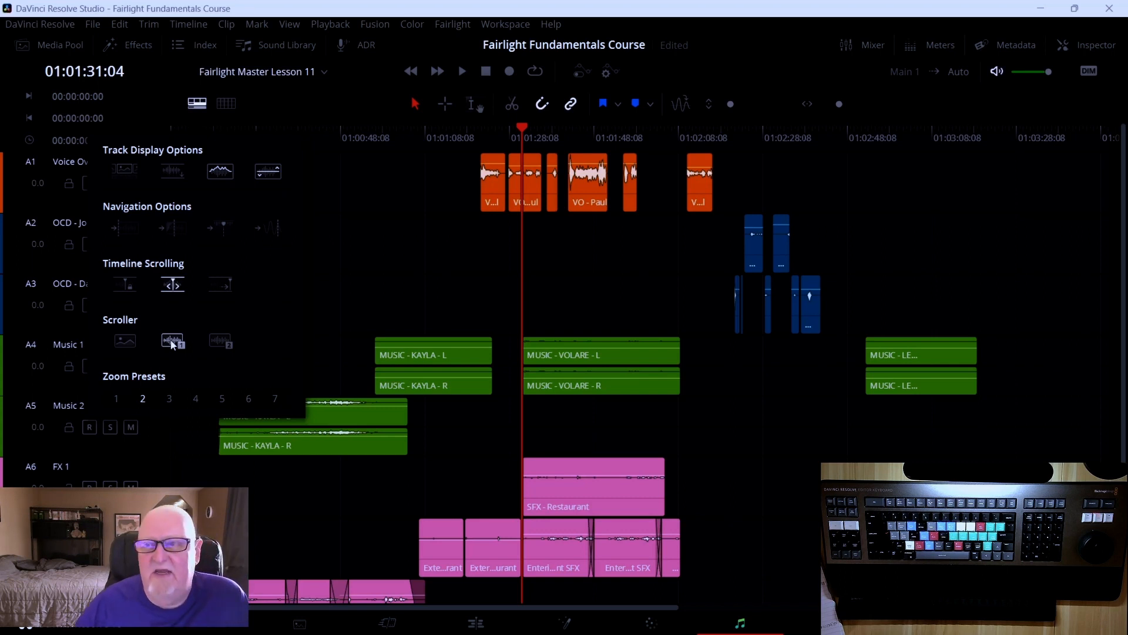
click(257, 86)
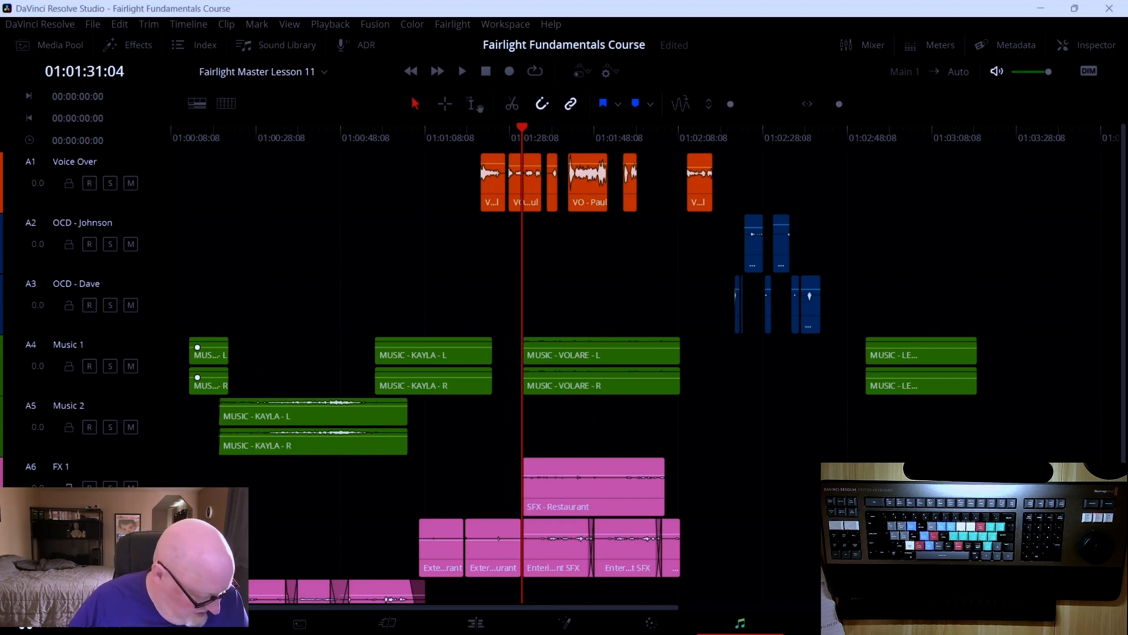
Turn the first audio scroller on again briefly and then back off in the view options
click(198, 103)
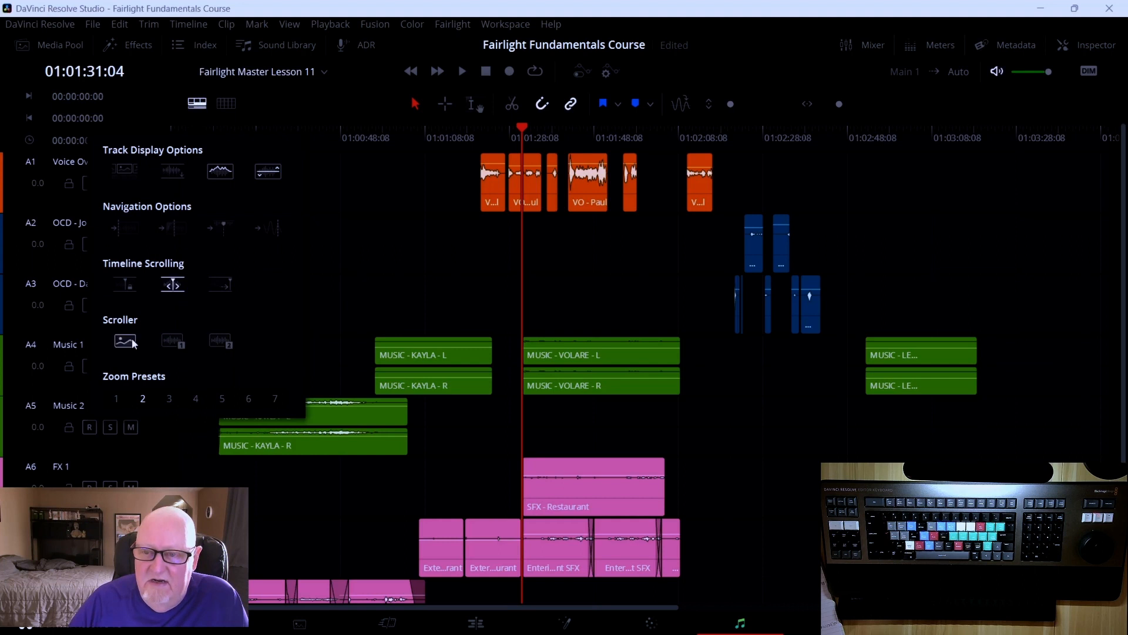
click(170, 340)
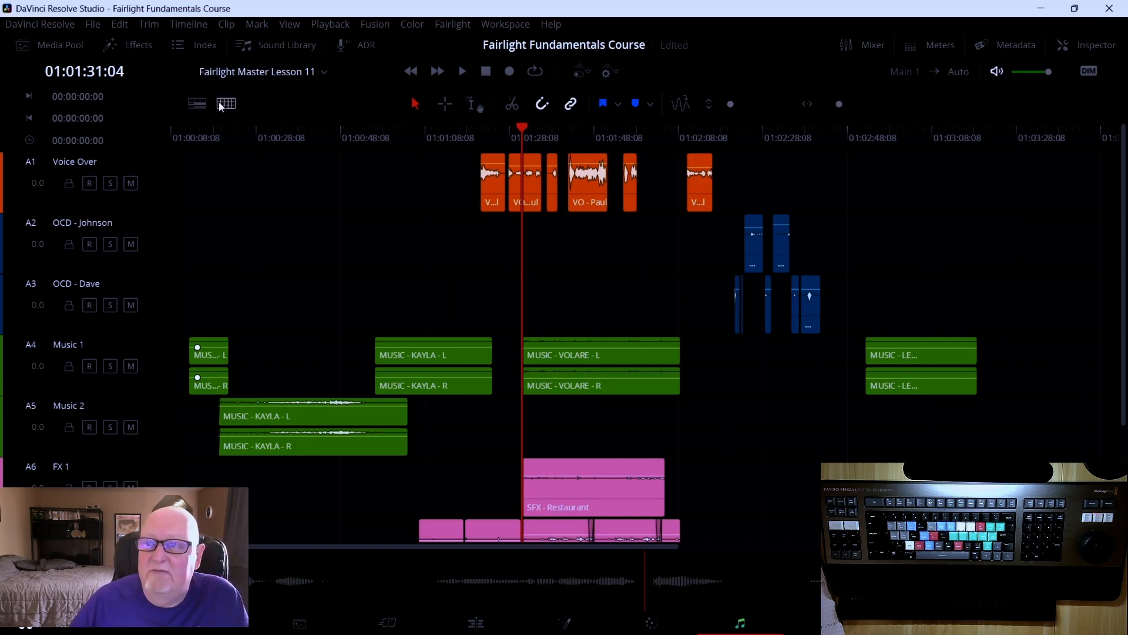
click(199, 104)
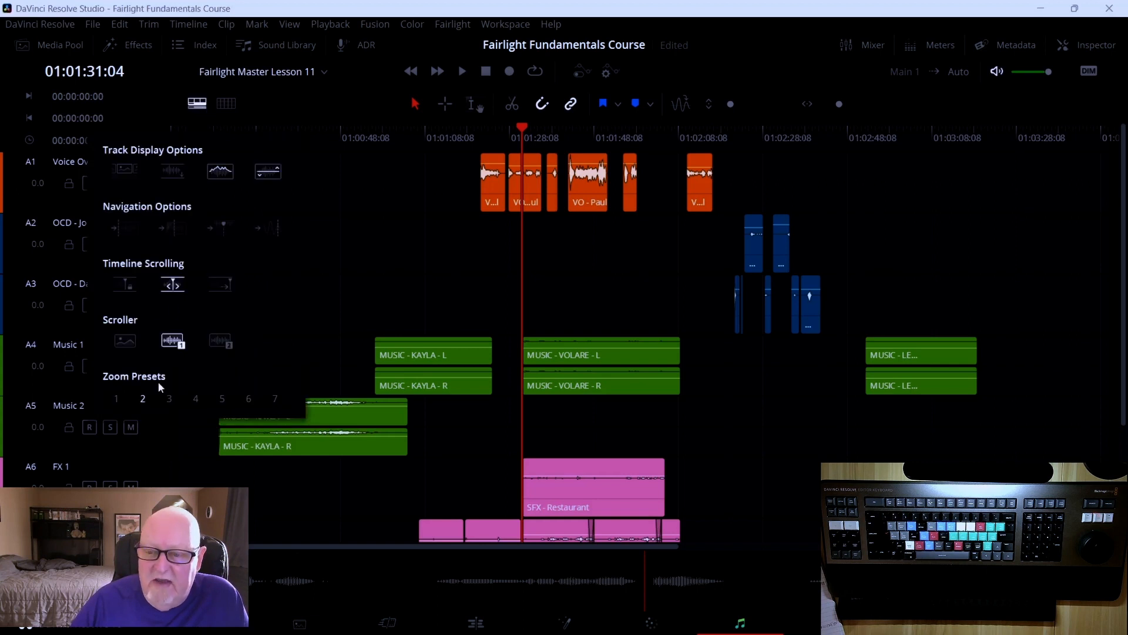
click(174, 344)
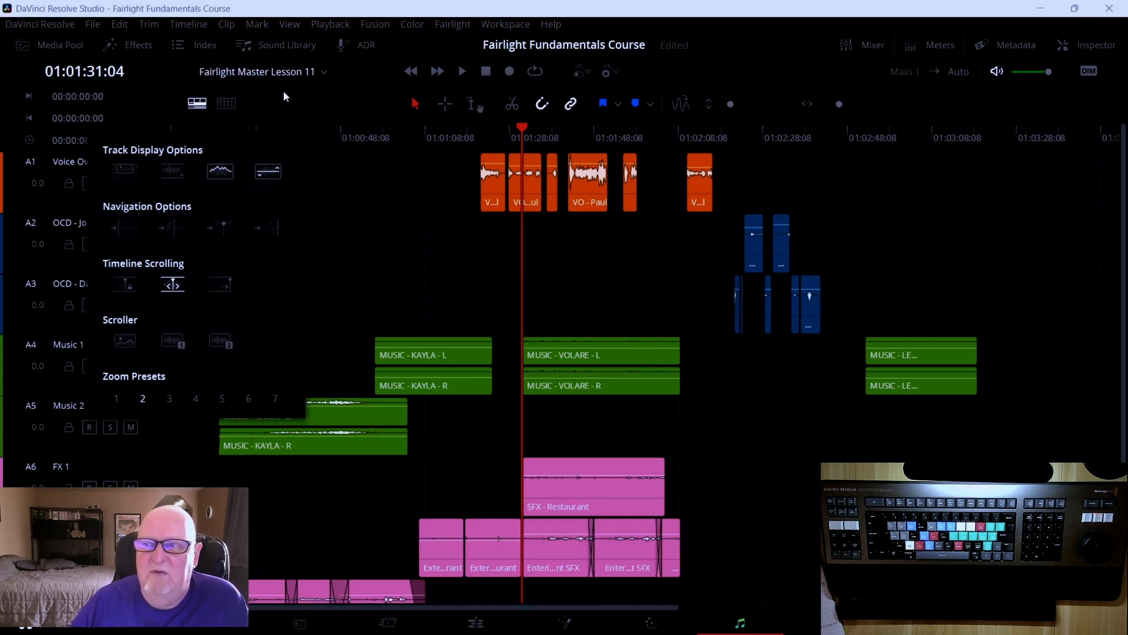
click(270, 101)
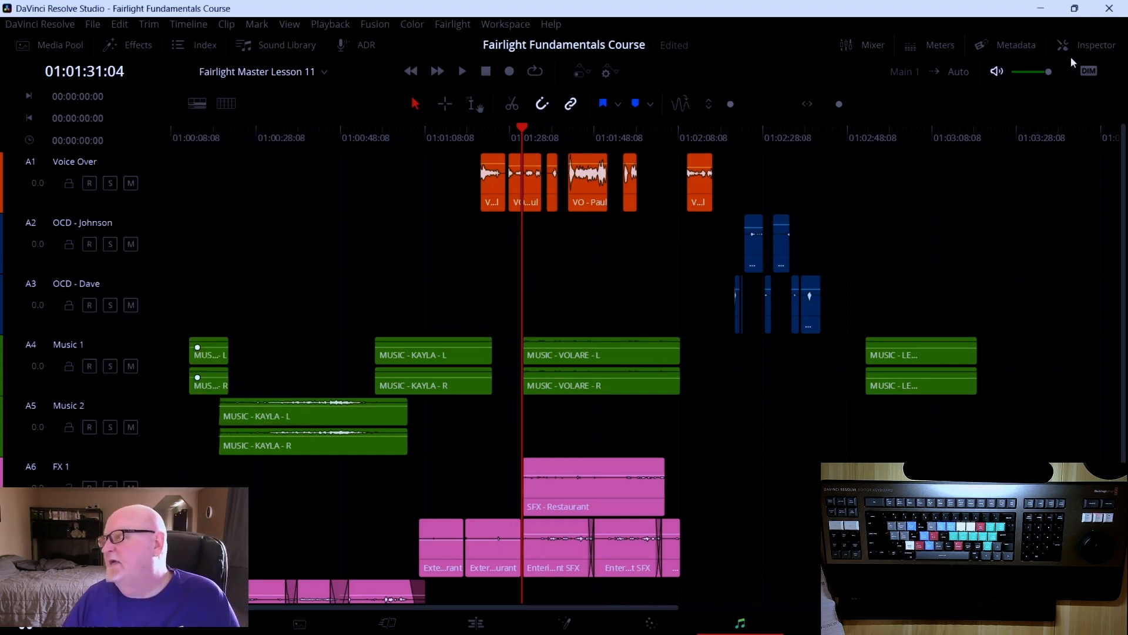
Select the VO - Paul clip, show it in the Inspector, and move the playhead to about 01:01:45:19
click(598, 200)
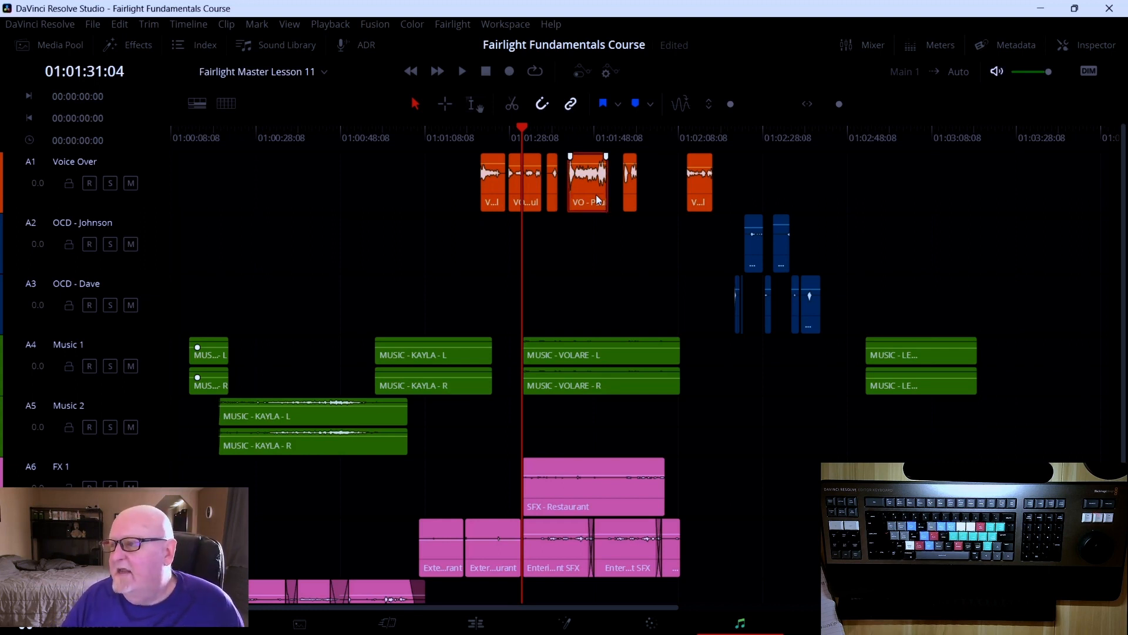
click(1081, 42)
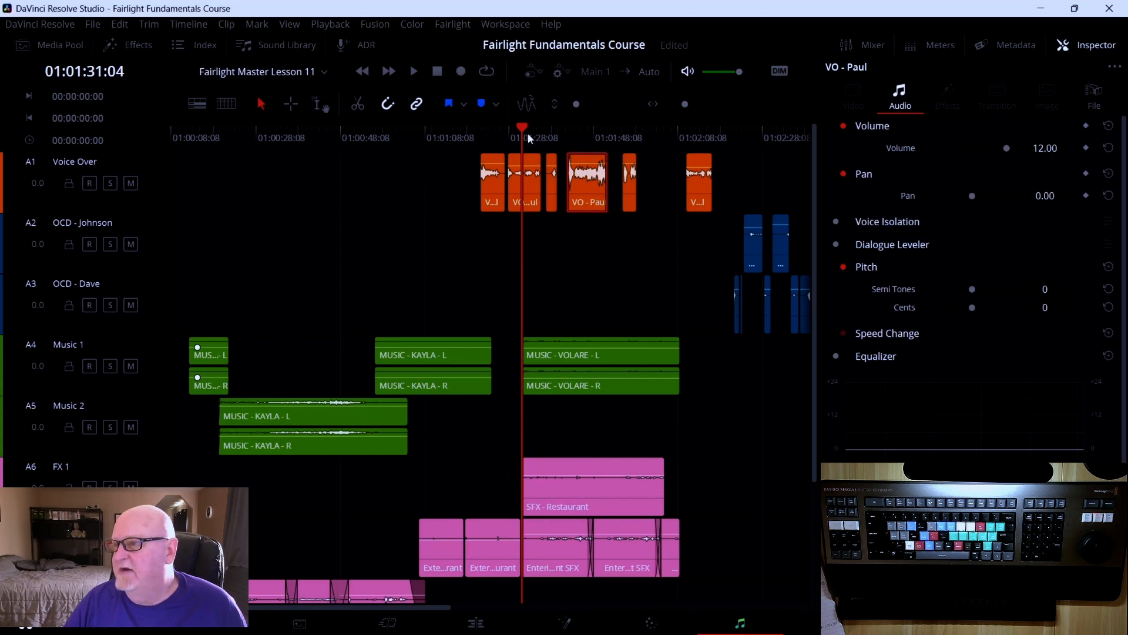
drag(530, 138, 586, 130)
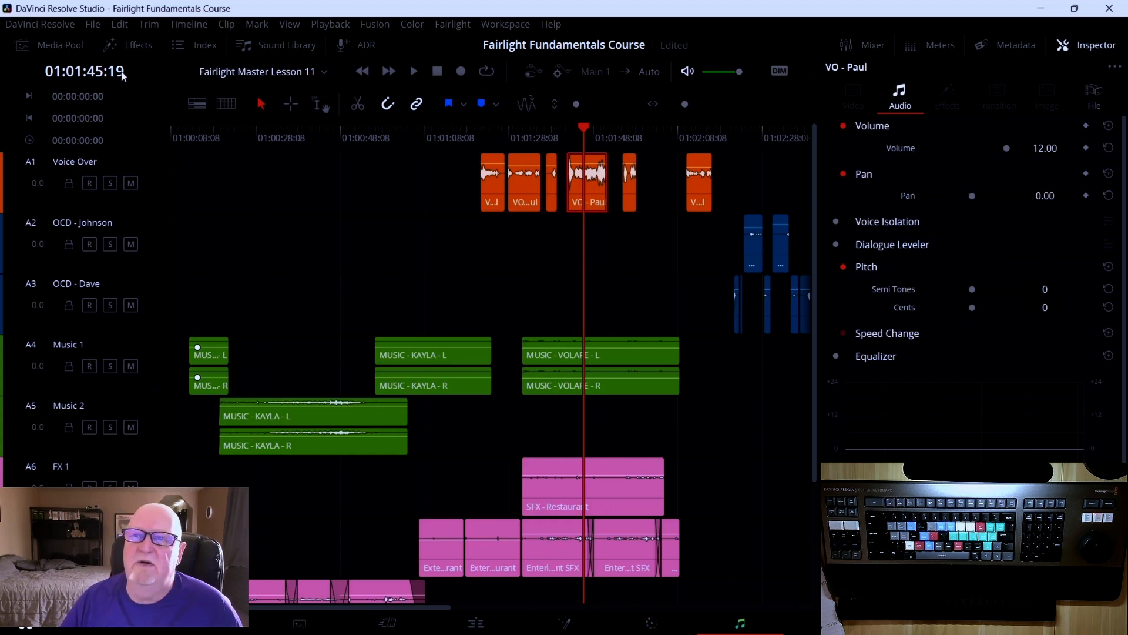
Open the Effects library briefly and close it again
click(127, 44)
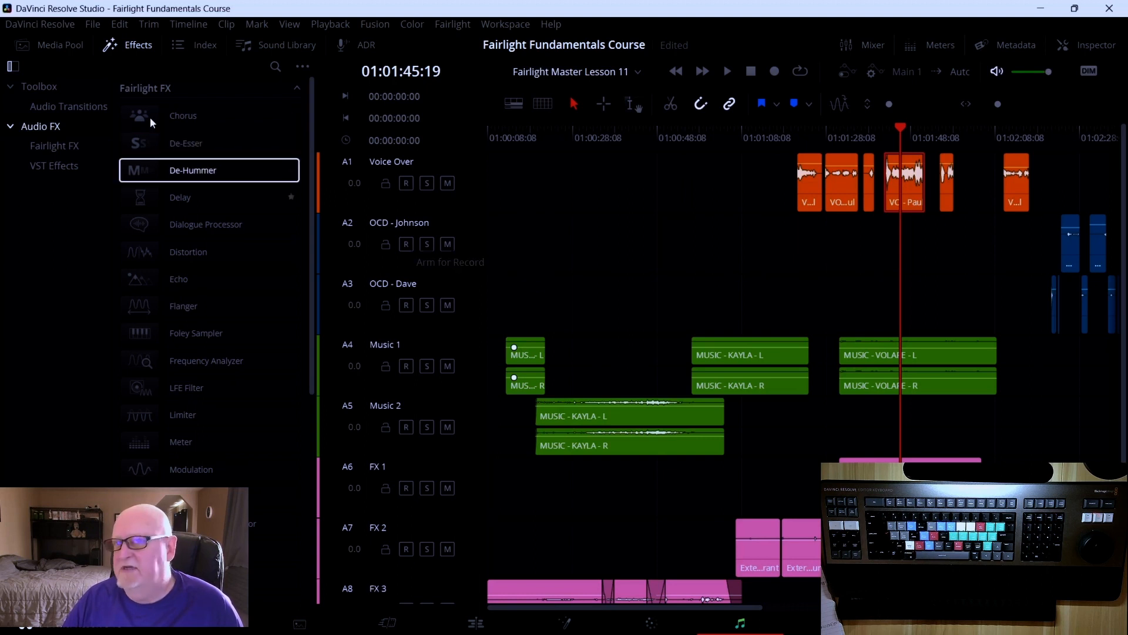
click(146, 44)
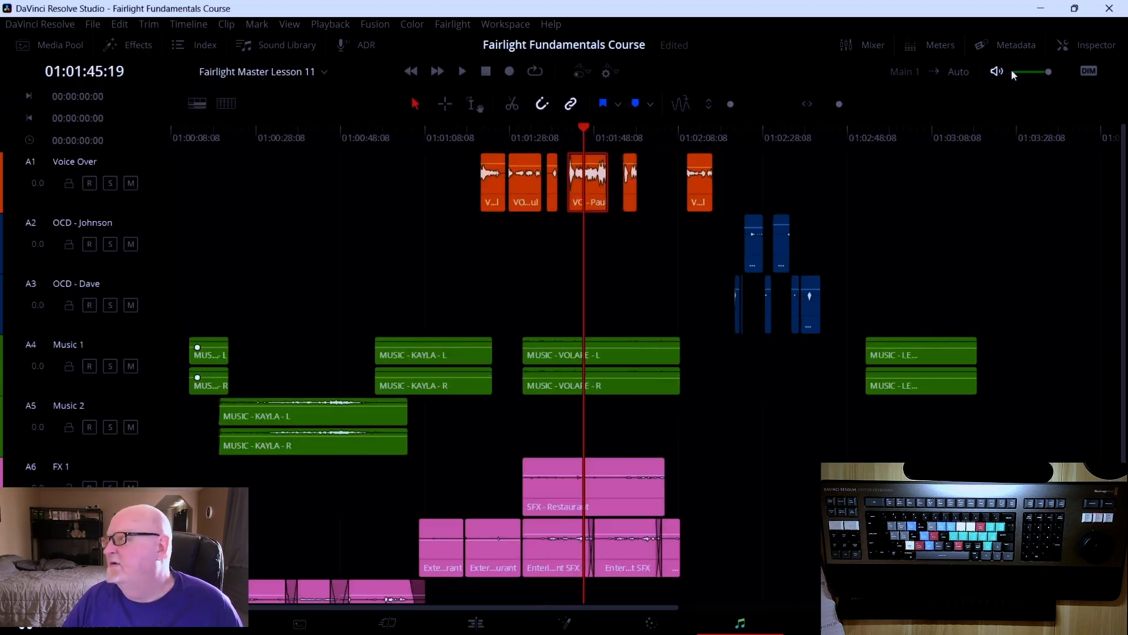
Open the Inspector for the selected VO - Paul clip and scroll through its audio settings
click(1078, 45)
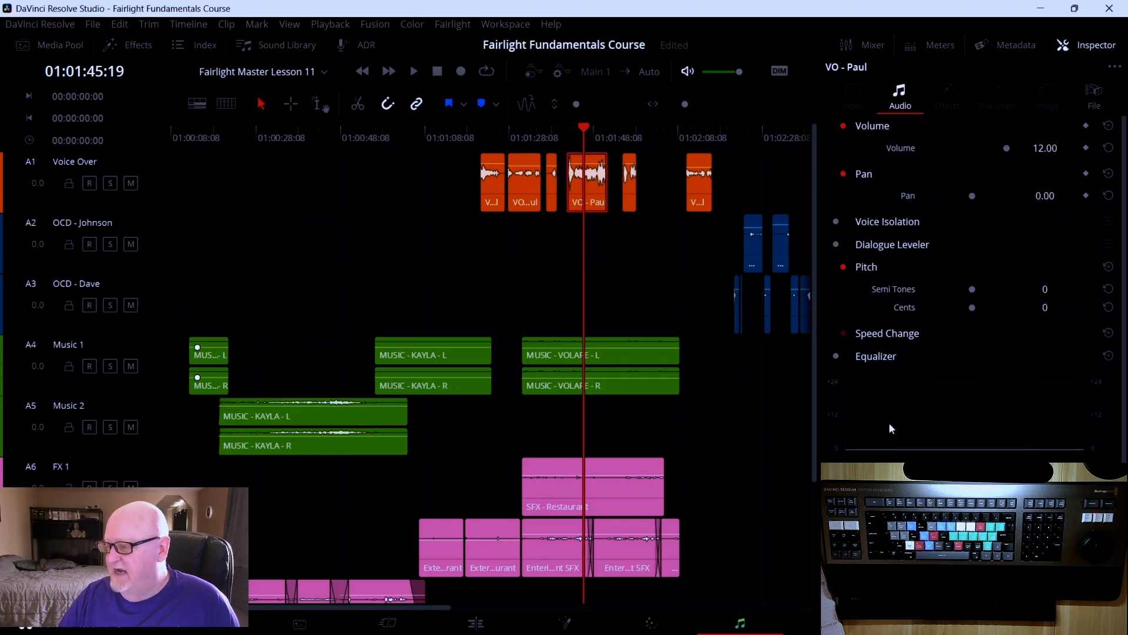
scroll(885, 426, down, 3)
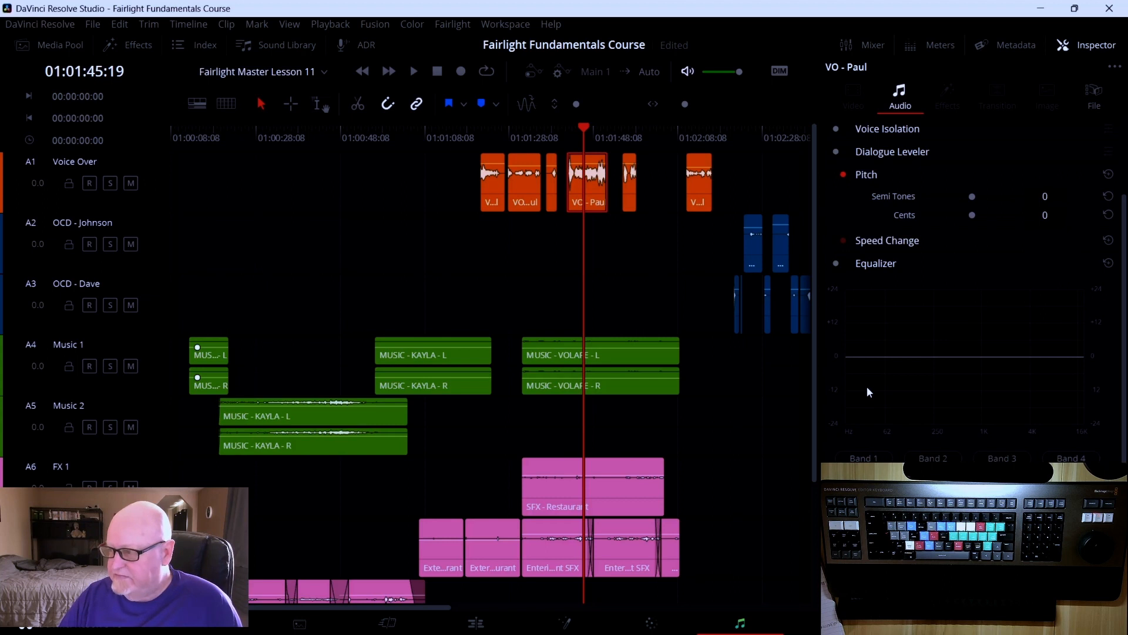
scroll(885, 381, up, 3)
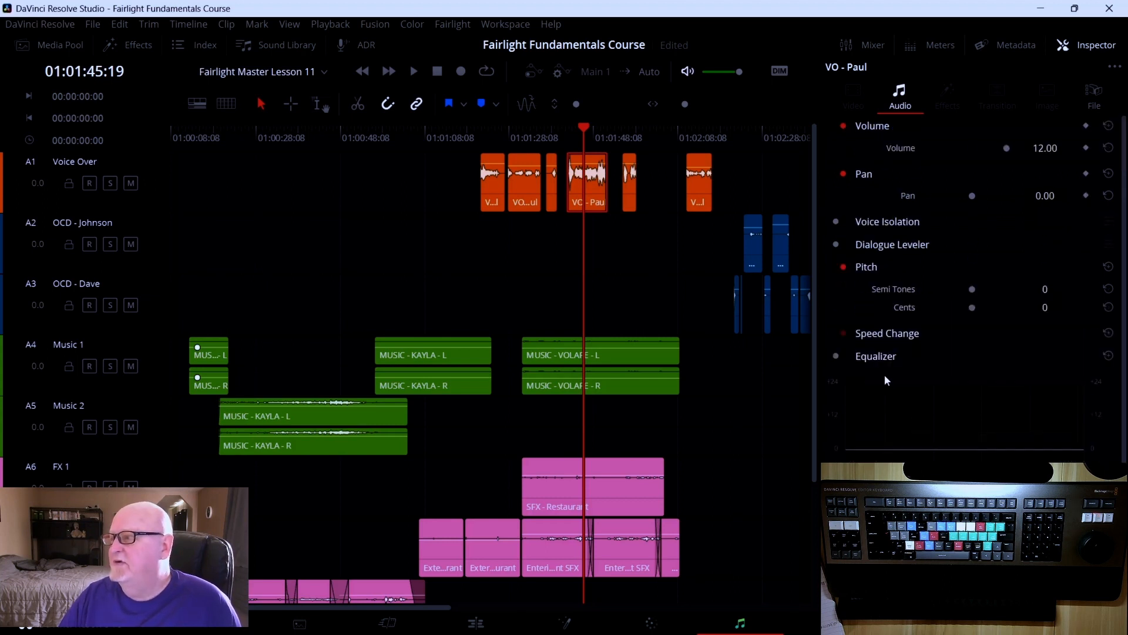
Switch to the Edit page and view the Inspector for the reference video and then the VO - Paul clip
click(486, 626)
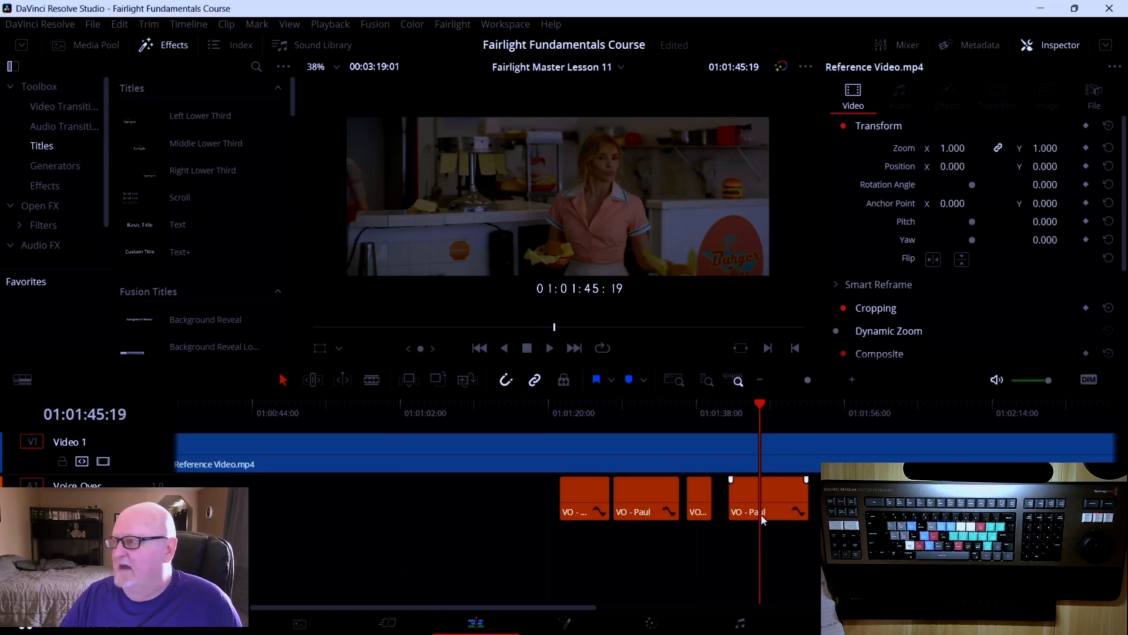
scroll(987, 155, down, 4)
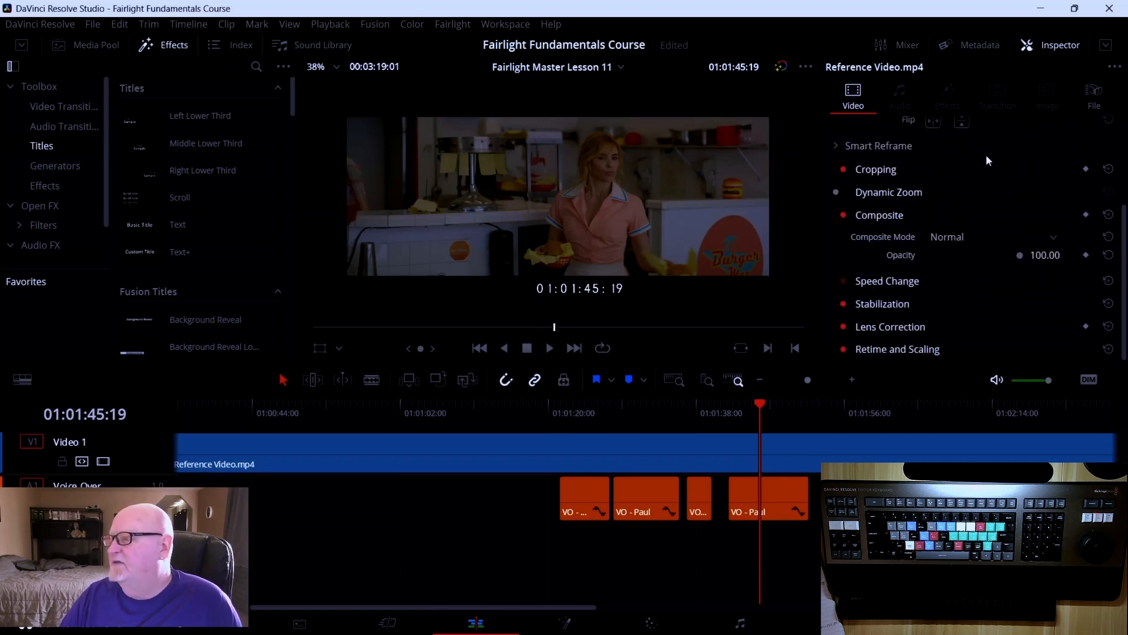
click(1106, 45)
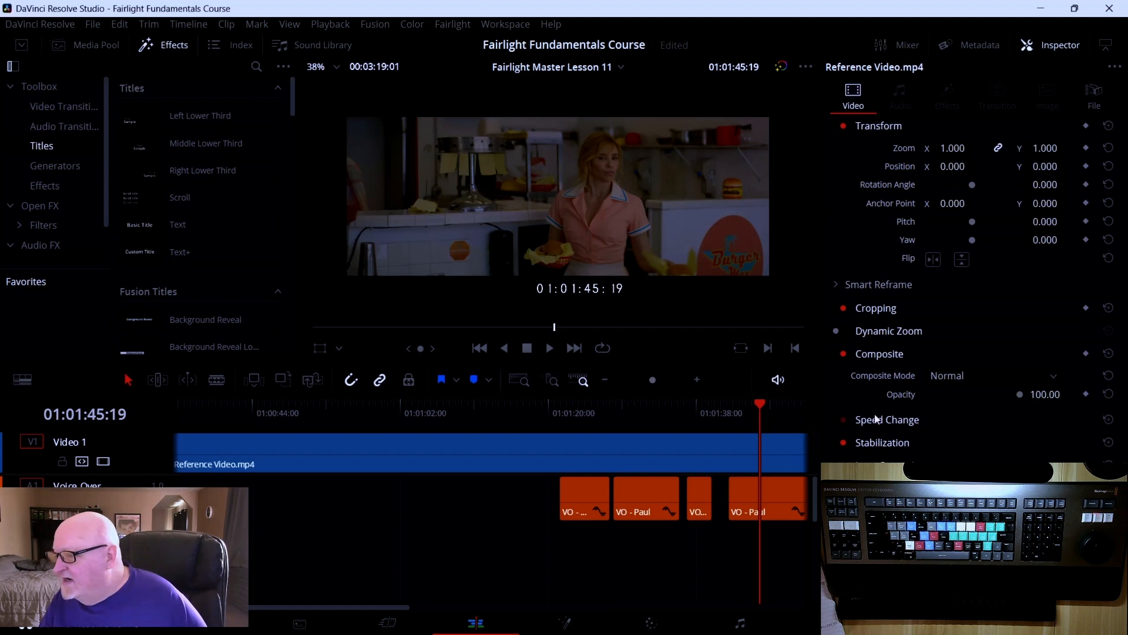
click(771, 484)
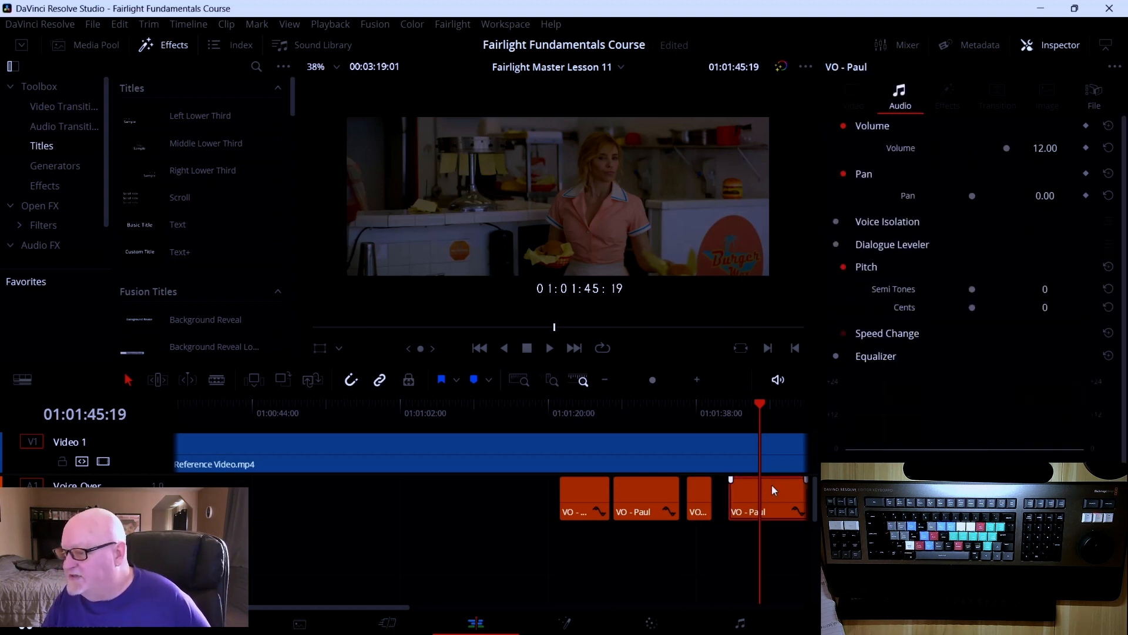
scroll(931, 429, down, 3)
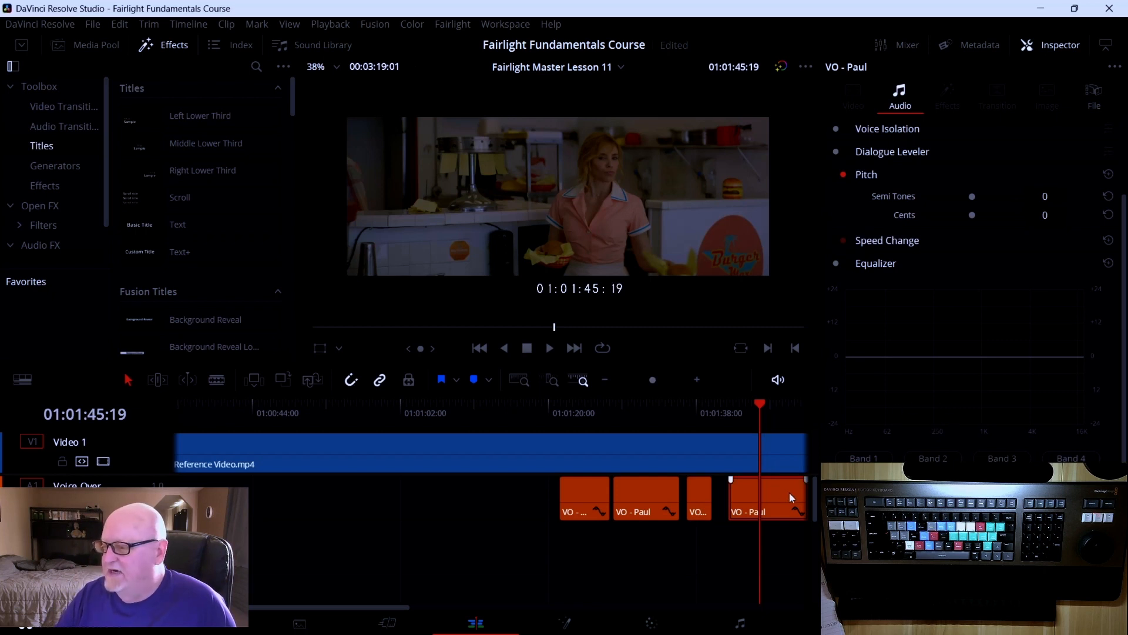
Close the Inspector, return to the Fairlight page, and close its Inspector as well
click(1035, 44)
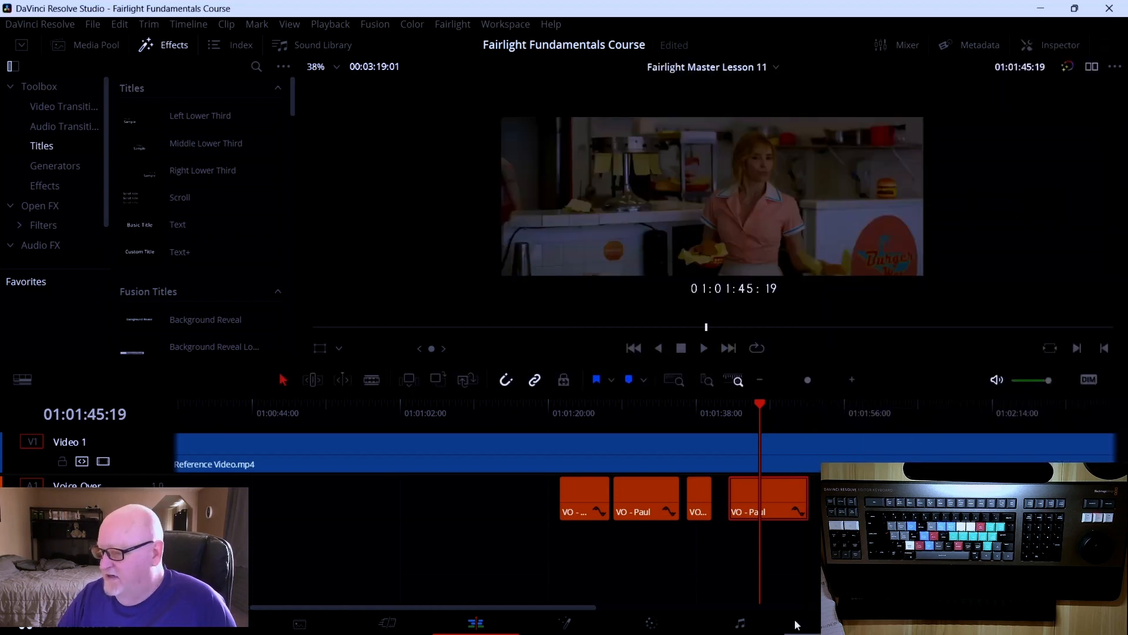
click(739, 623)
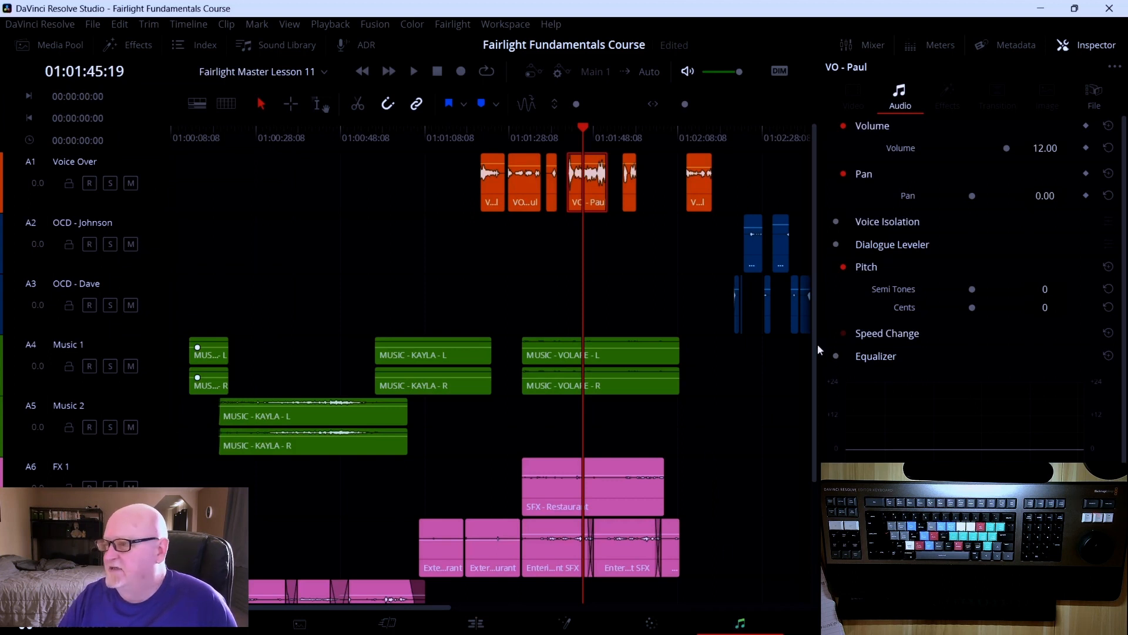
click(1084, 44)
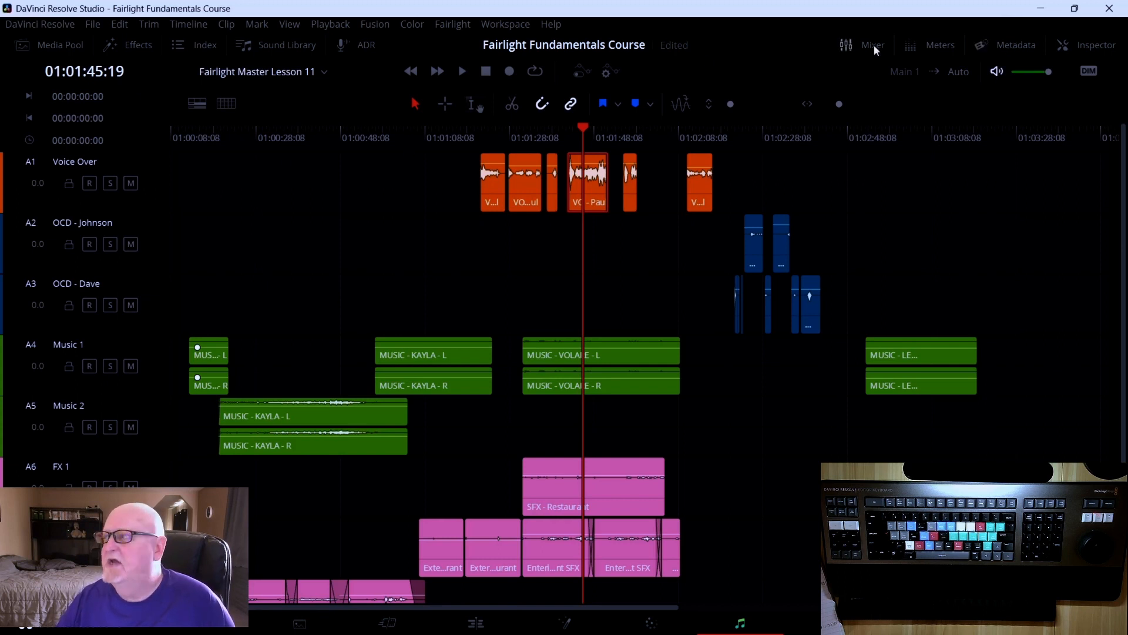
Open and close the Meters panel, then open and close the Metadata panel
click(924, 45)
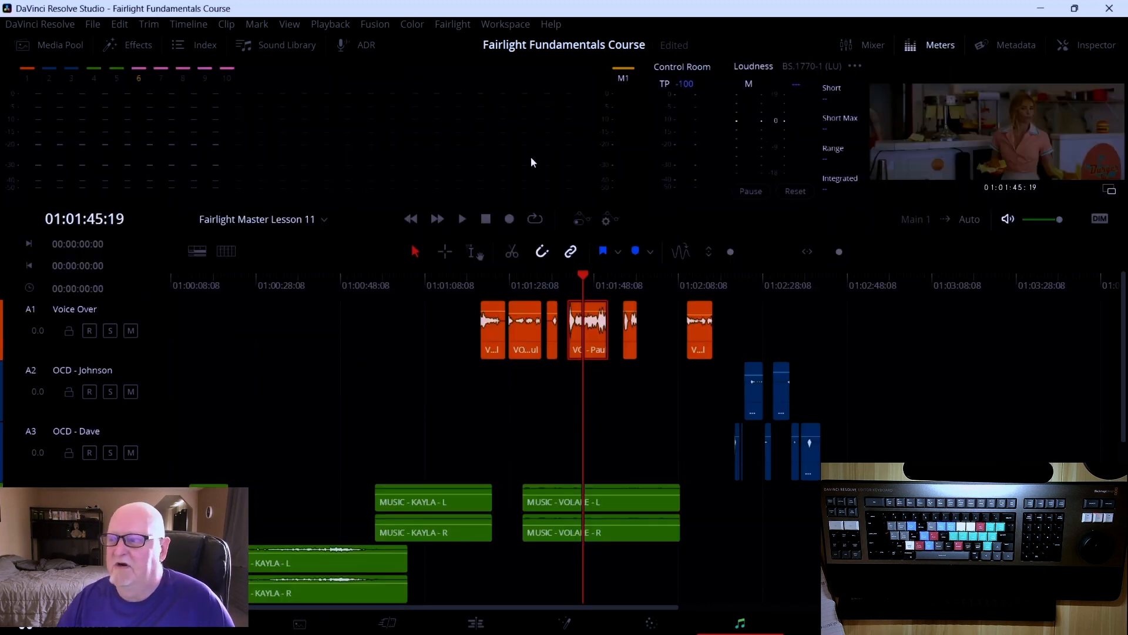
click(929, 43)
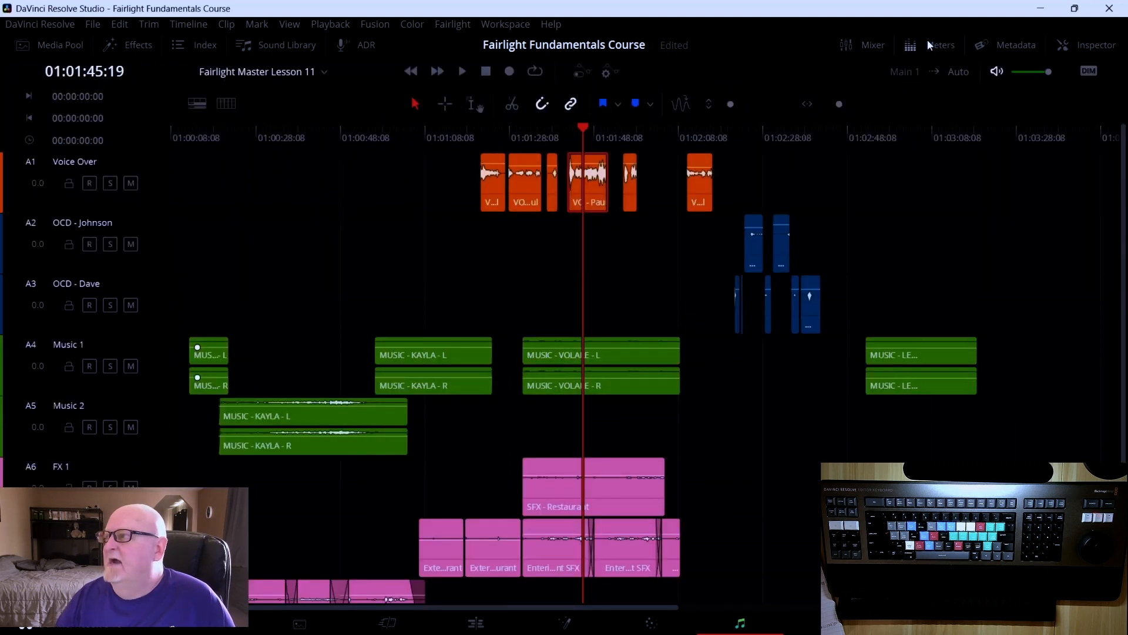
click(1020, 45)
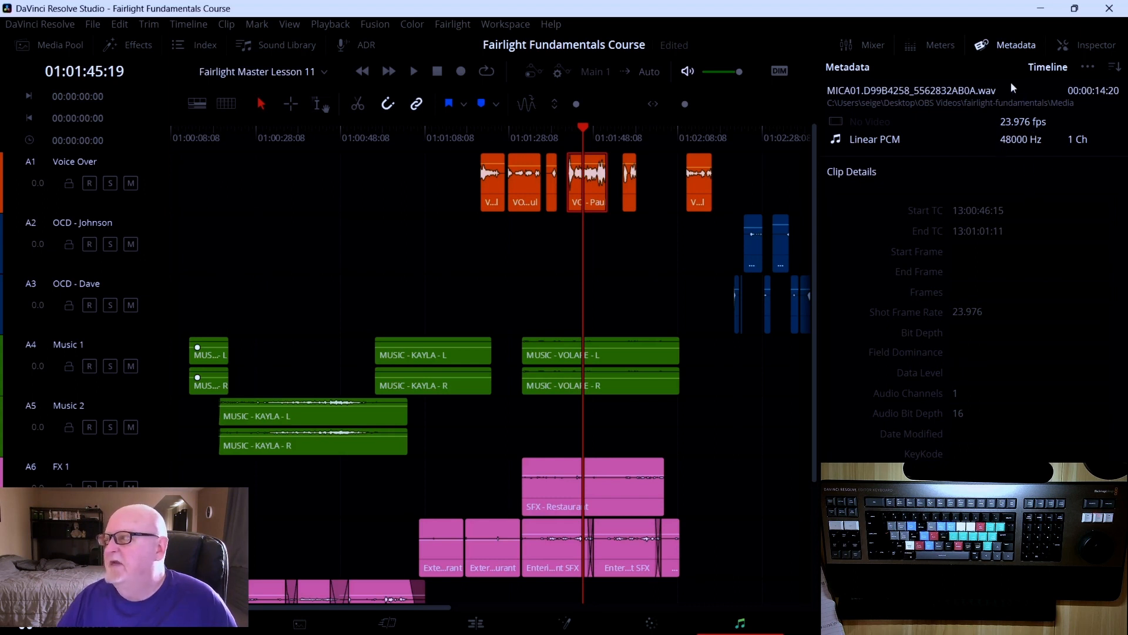
click(1000, 43)
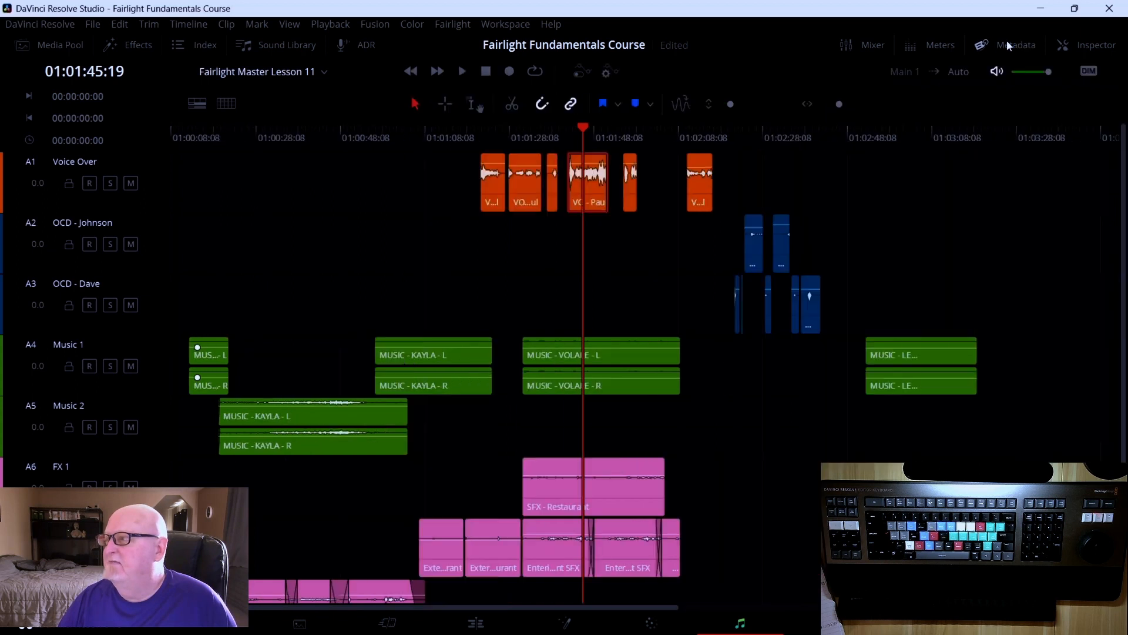
Open the Mixer, widen it to show every track, then narrow it back and close it
click(862, 50)
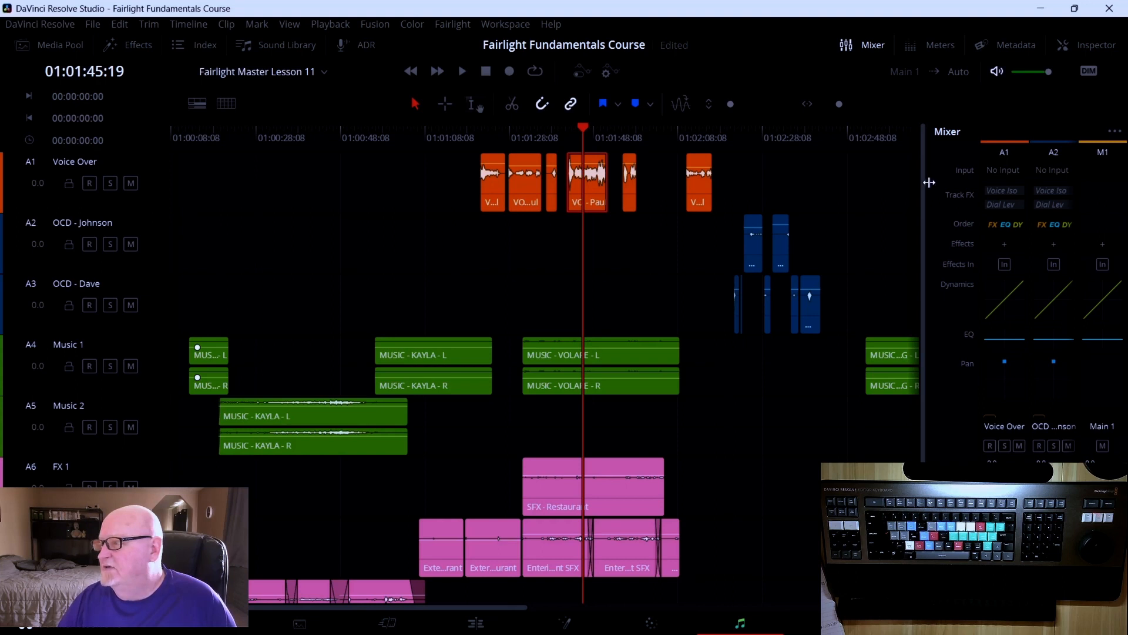
drag(925, 181, 610, 243)
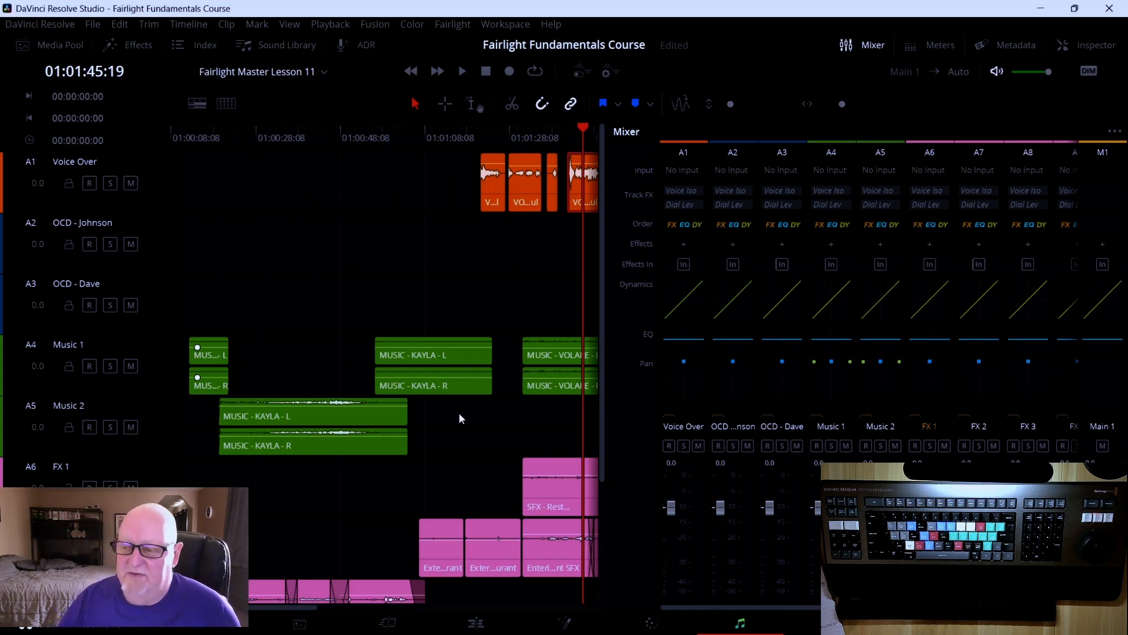
scroll(371, 483, down, 3)
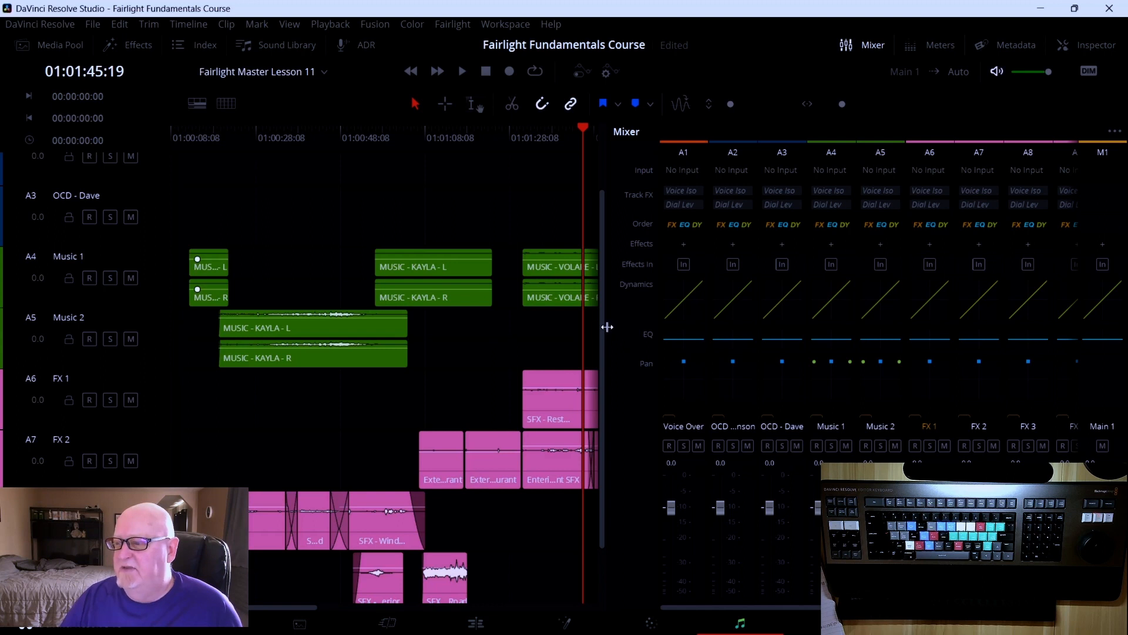
drag(607, 327, 845, 327)
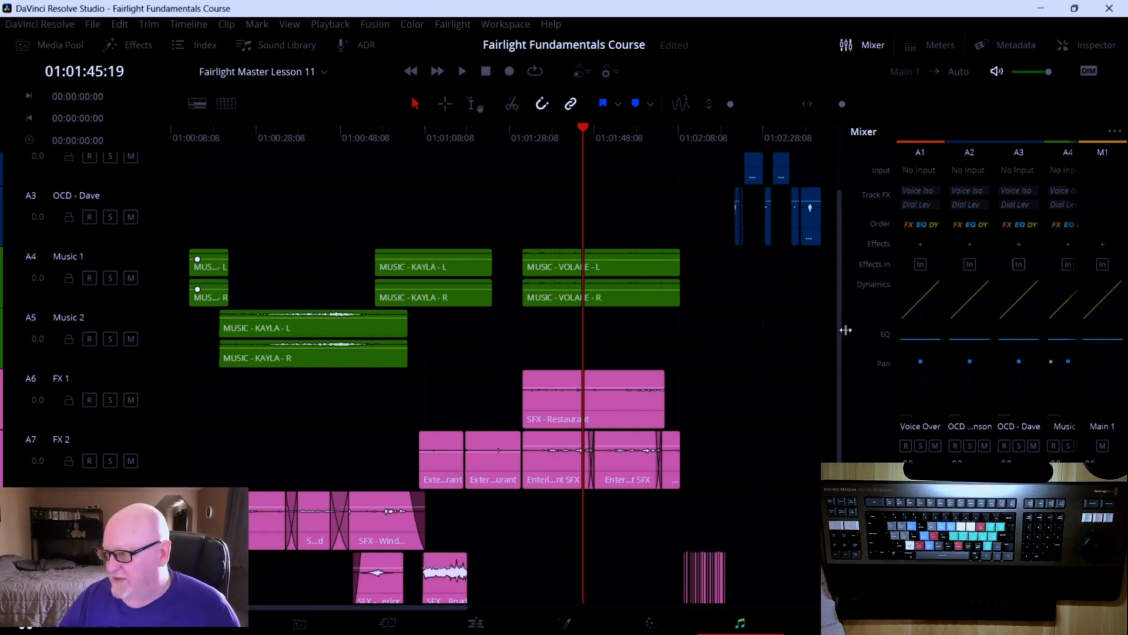
drag(839, 329, 961, 327)
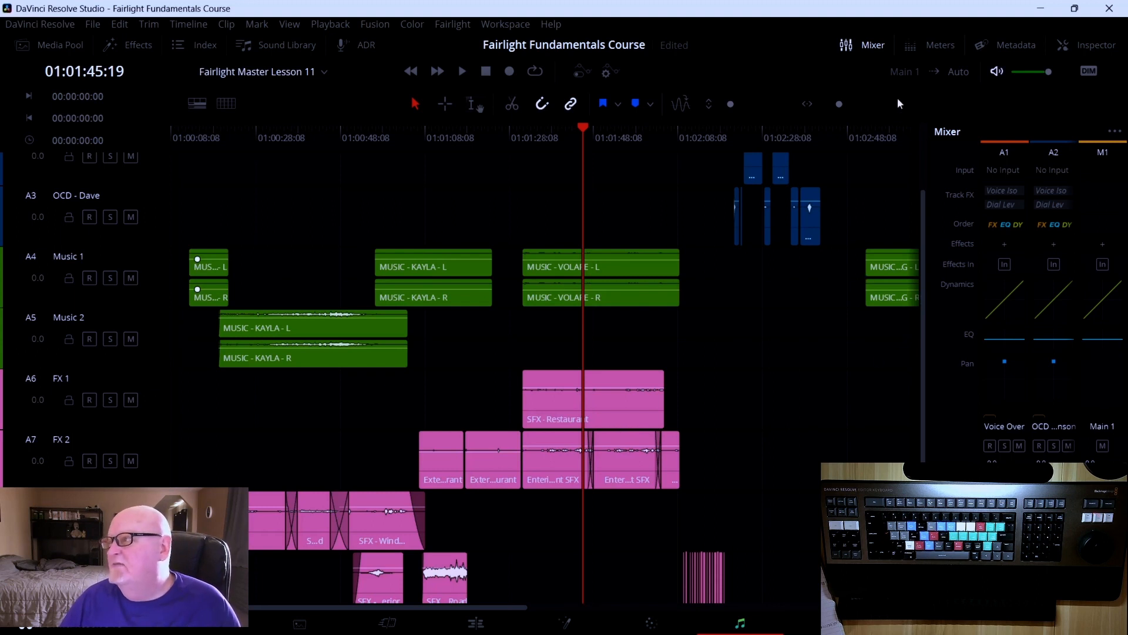
click(851, 45)
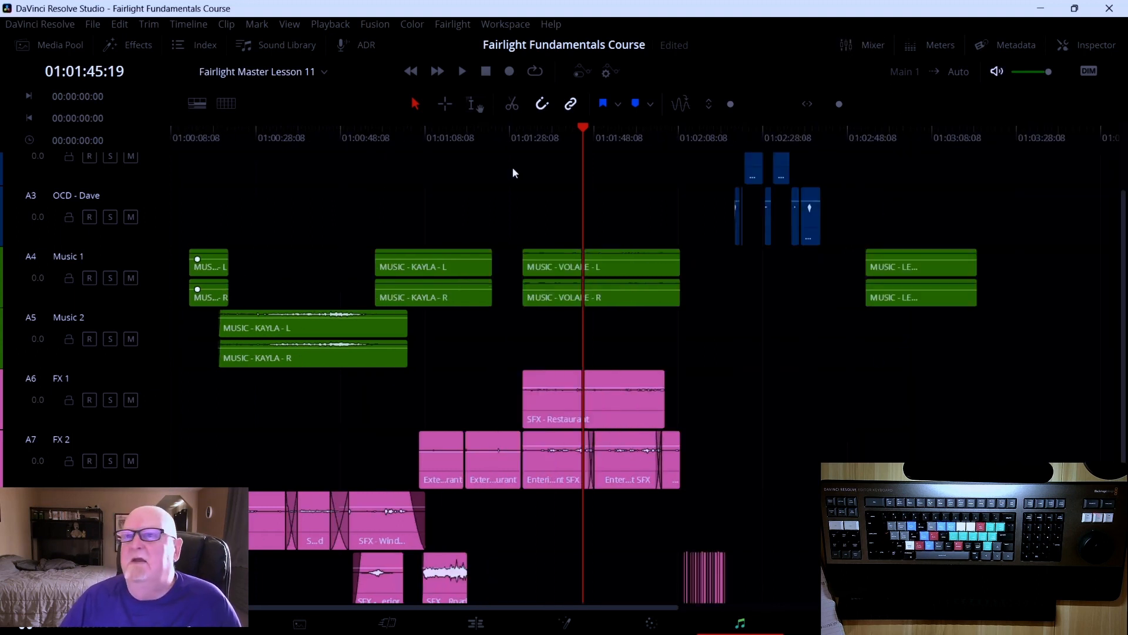
Open the Media Pool, Effects library and Index panels together on the left side
click(55, 49)
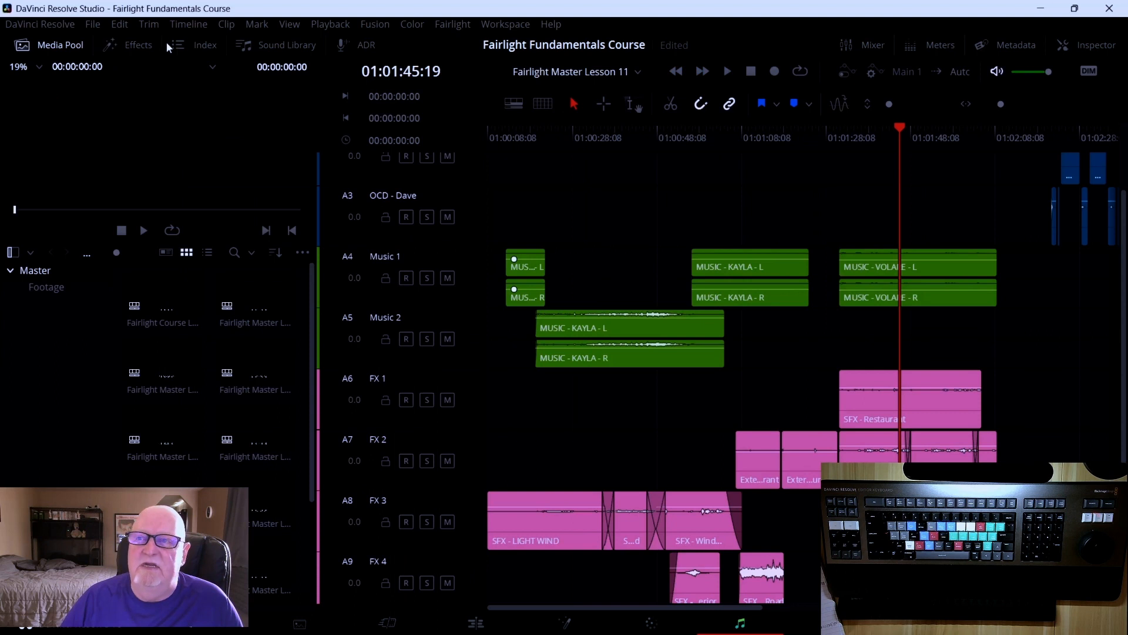
click(152, 47)
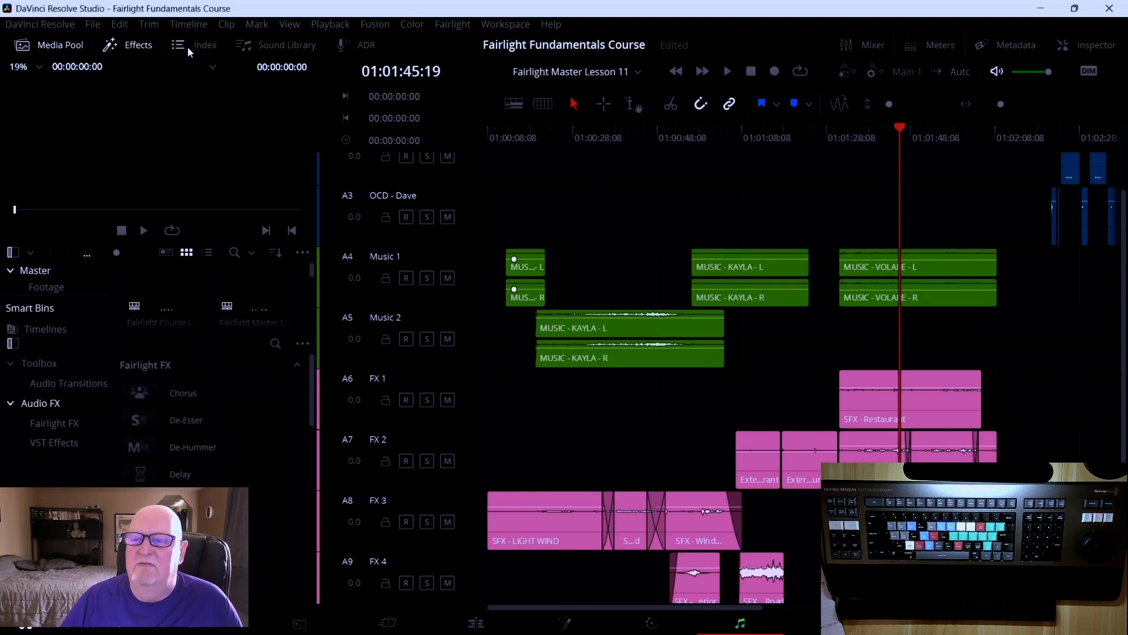
click(204, 50)
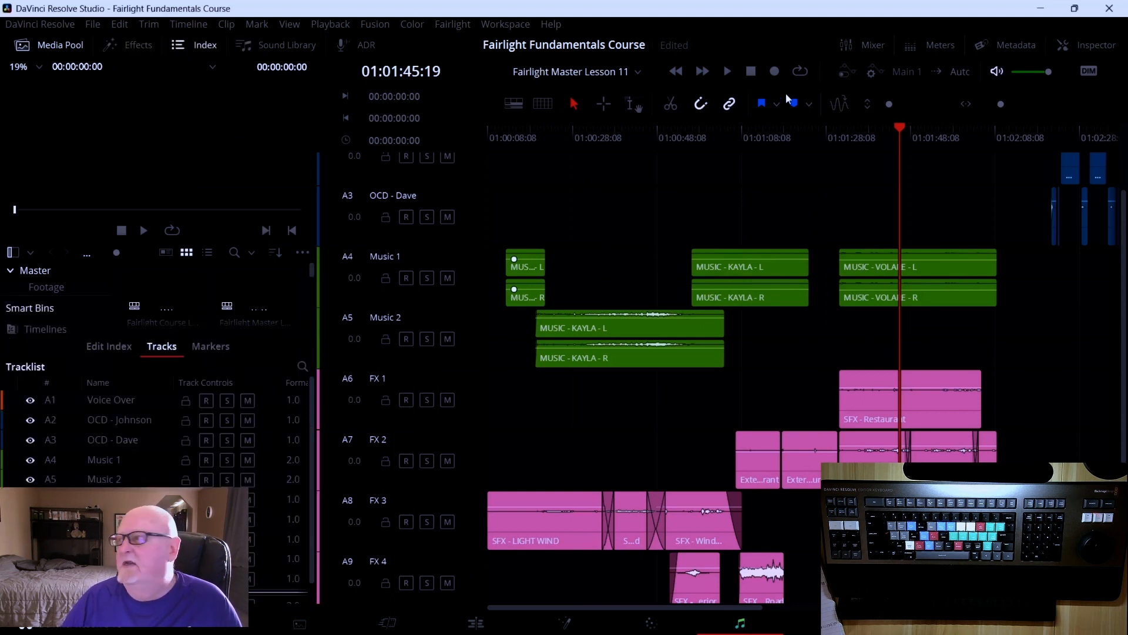
Open and close the Inspector, then open and close the Mixer
click(1094, 45)
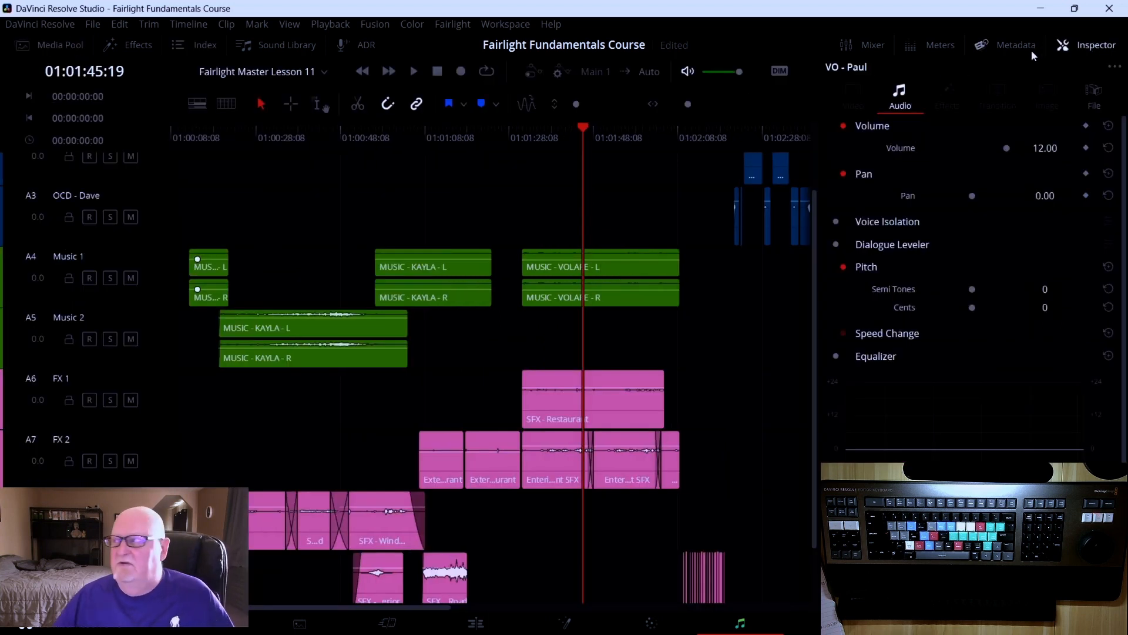
click(1094, 47)
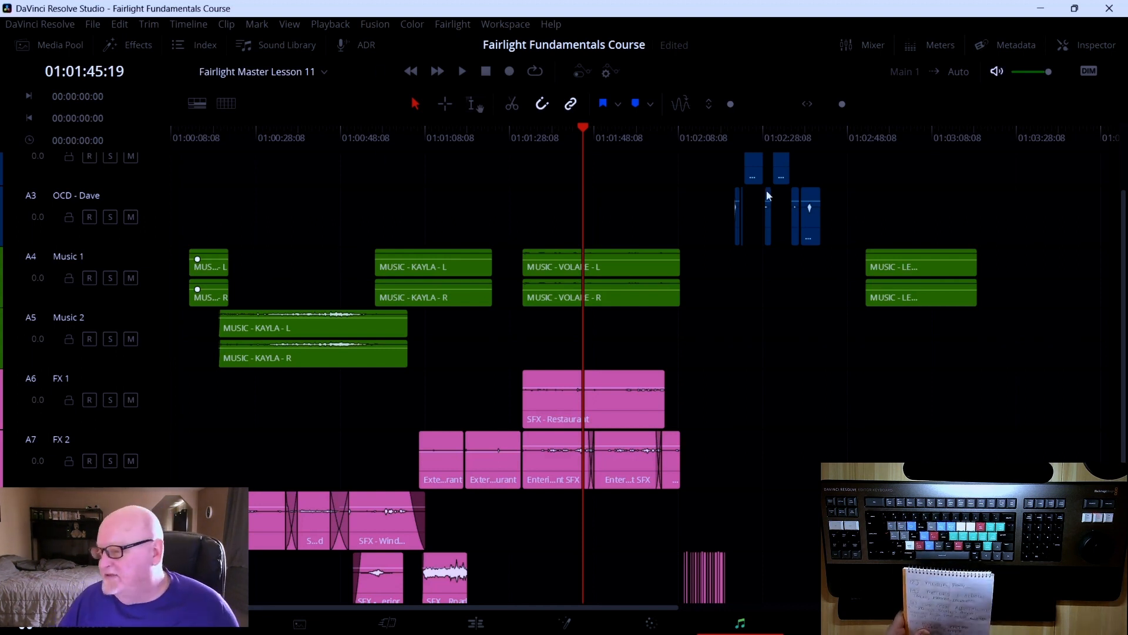
click(851, 49)
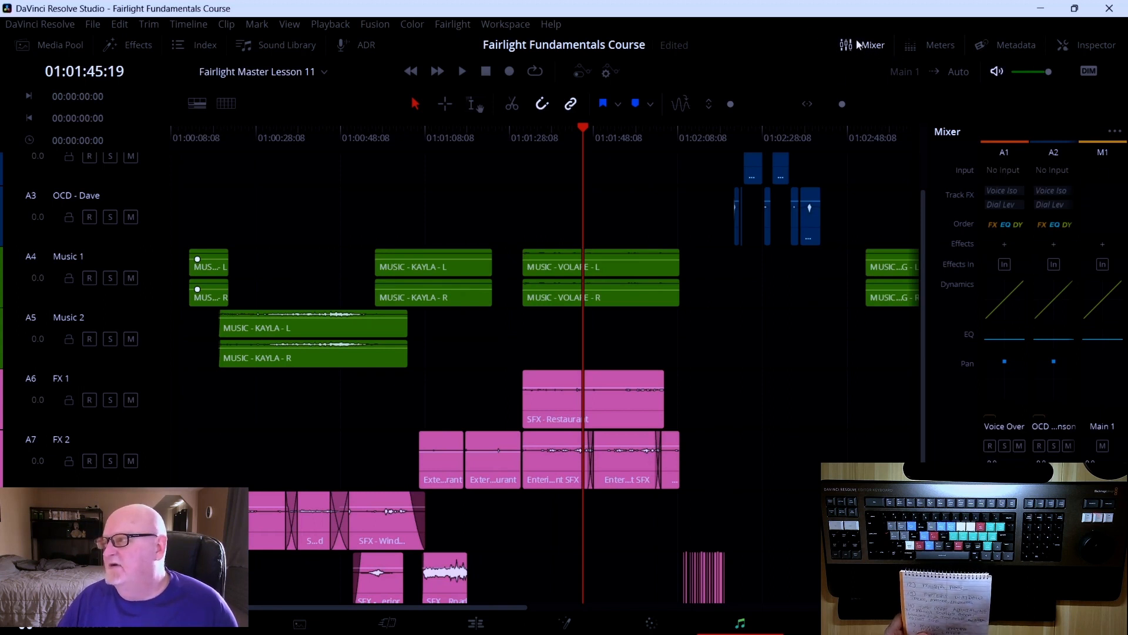
click(856, 41)
Reopen the Media Pool and cycle its clip display through list, thumbnail and filmstrip views, ending on thumbnails
click(62, 51)
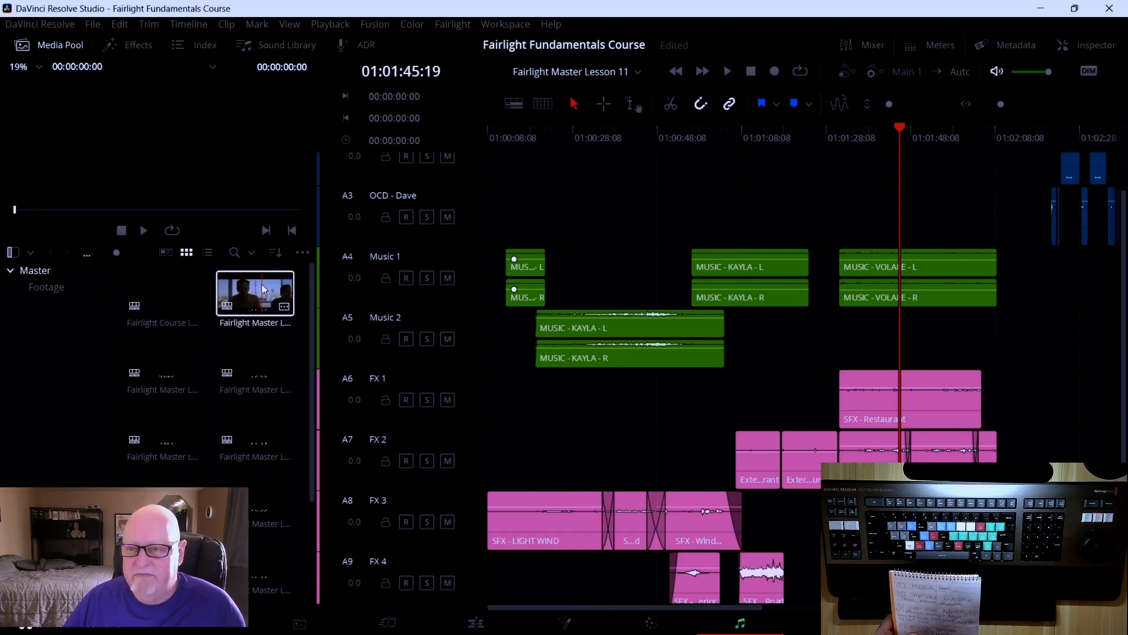
click(207, 254)
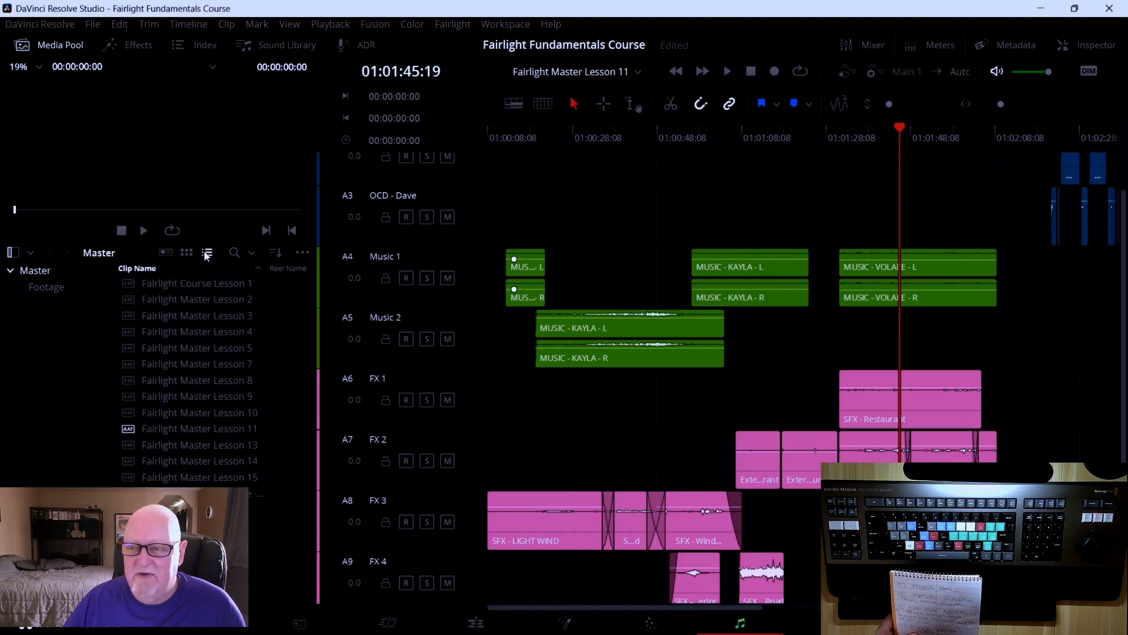
click(186, 252)
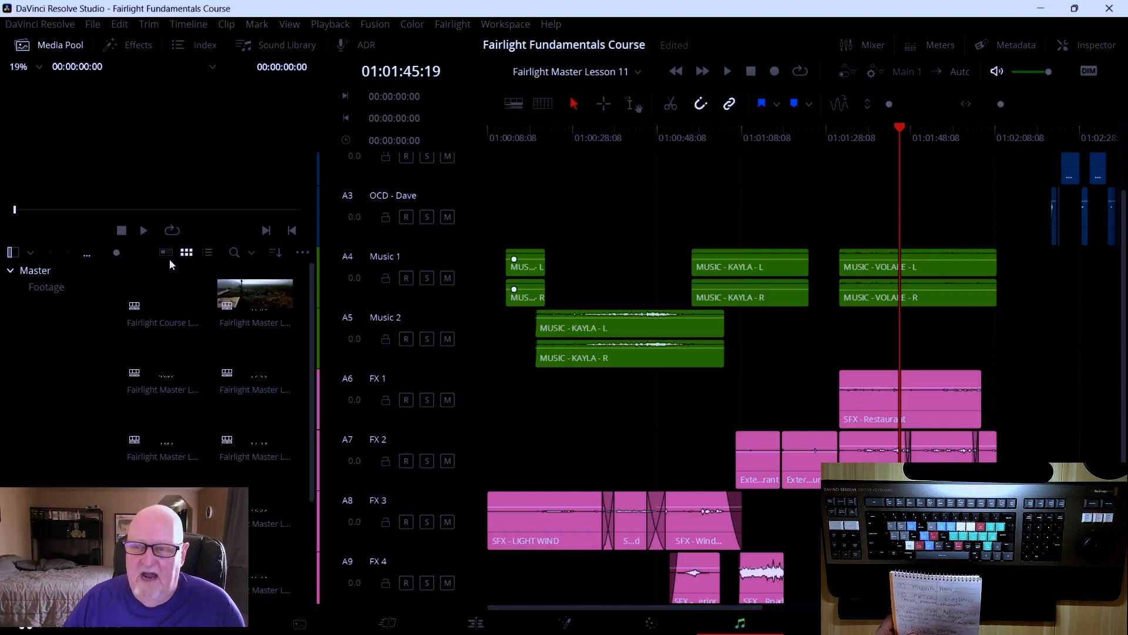
click(166, 253)
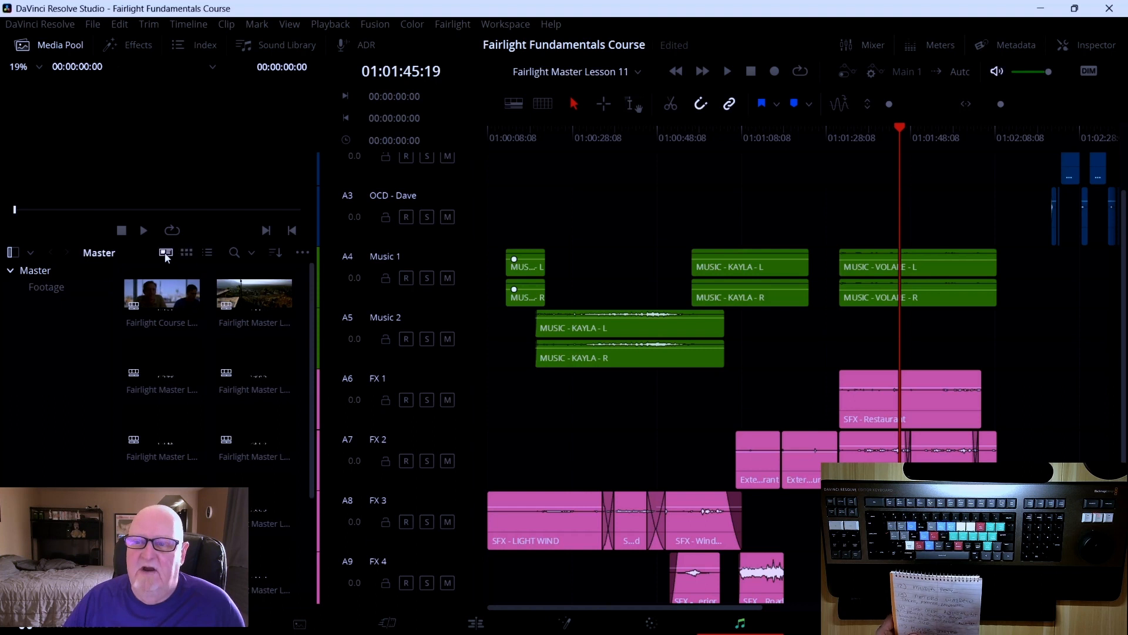
click(186, 252)
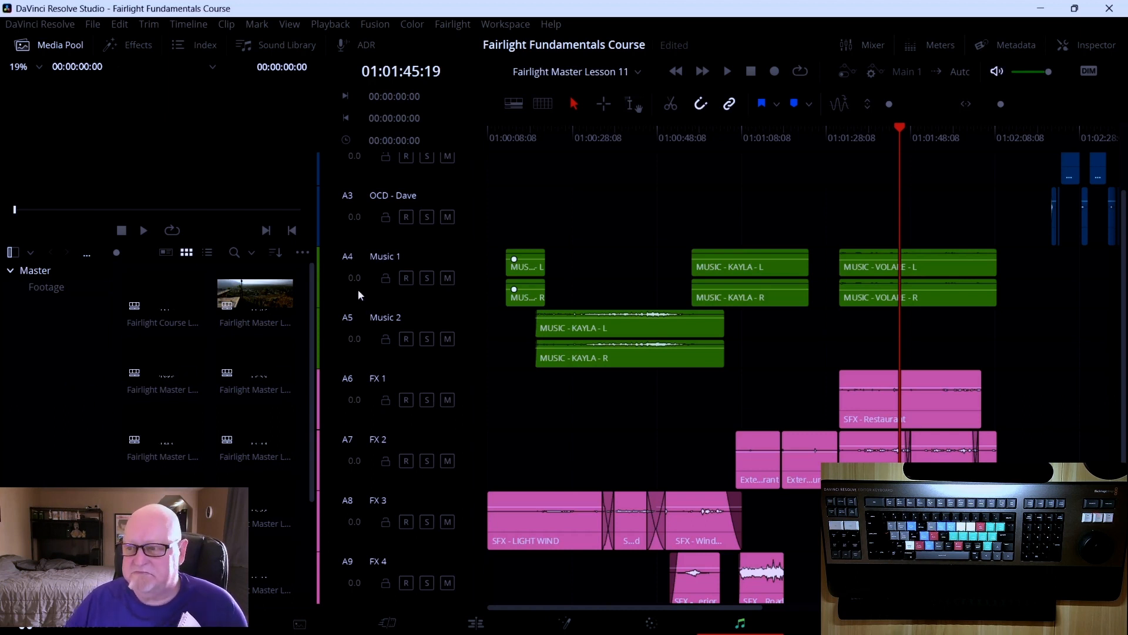
Close and reopen the Media Pool, then switch its clip display to list view
click(72, 45)
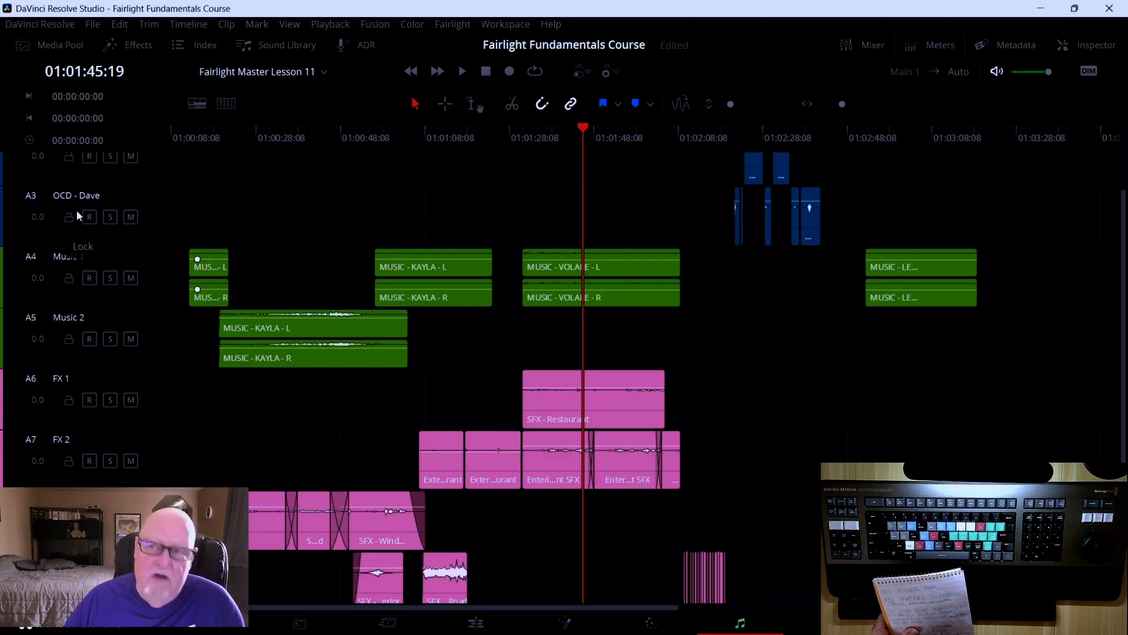
click(56, 45)
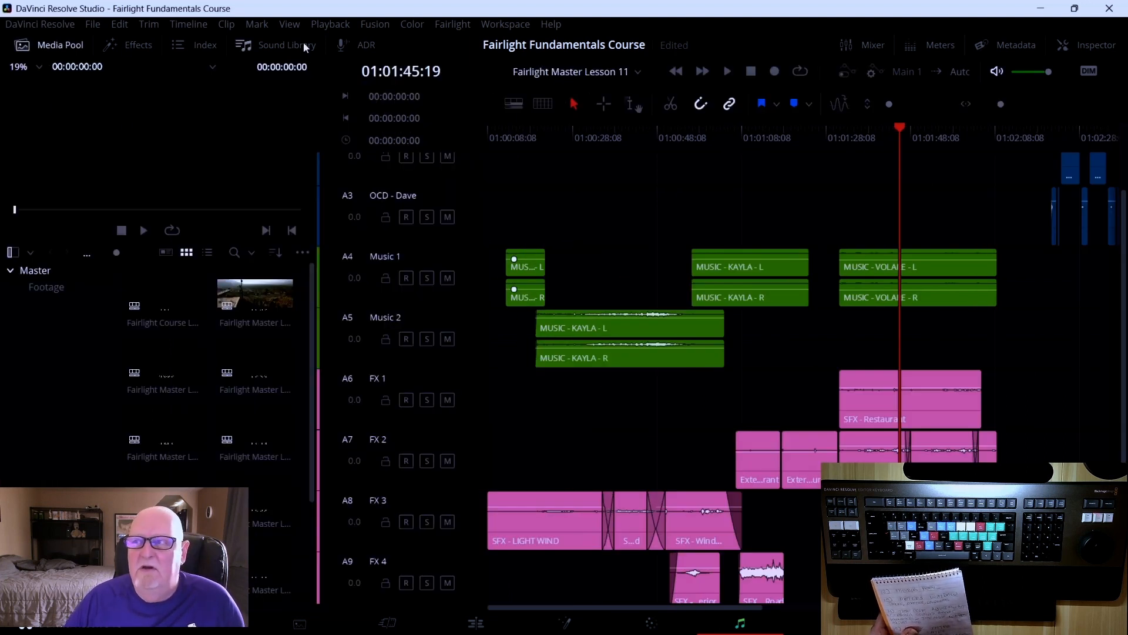
click(393, 69)
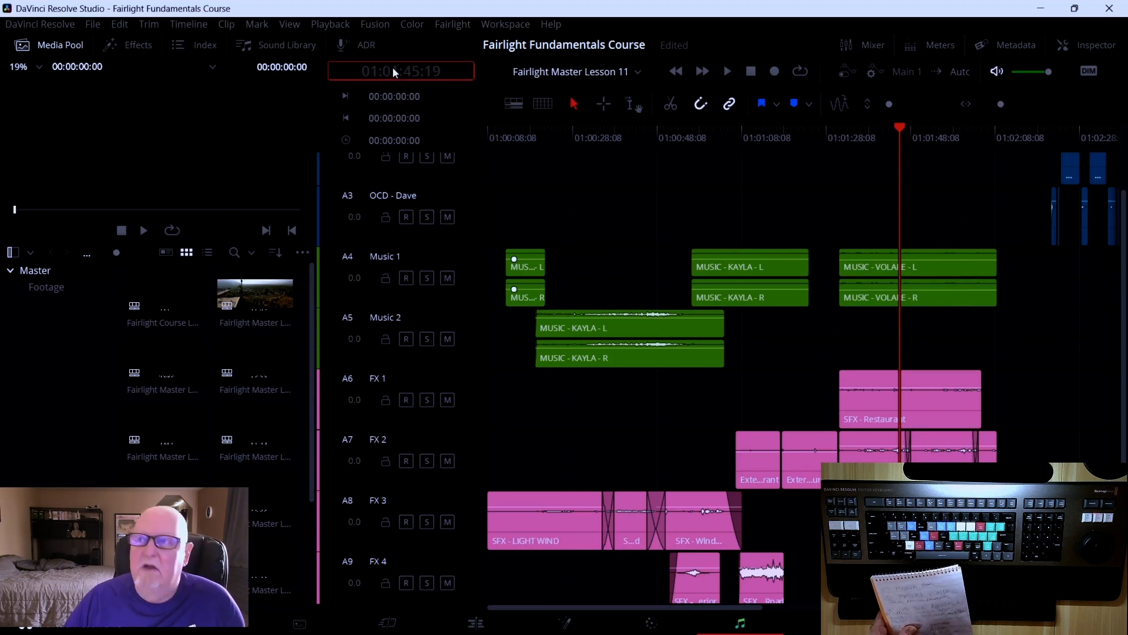
click(207, 252)
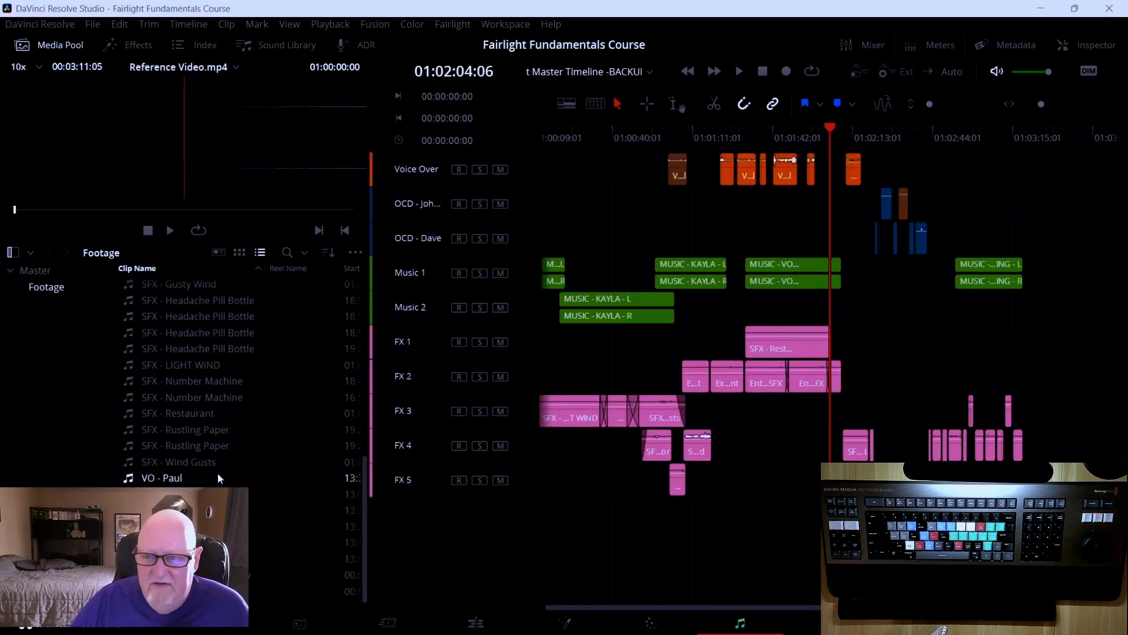
Scroll through the clip list in the Footage bin
scroll(218, 477, up, 3)
scroll(218, 477, down, 3)
scroll(217, 477, up, 5)
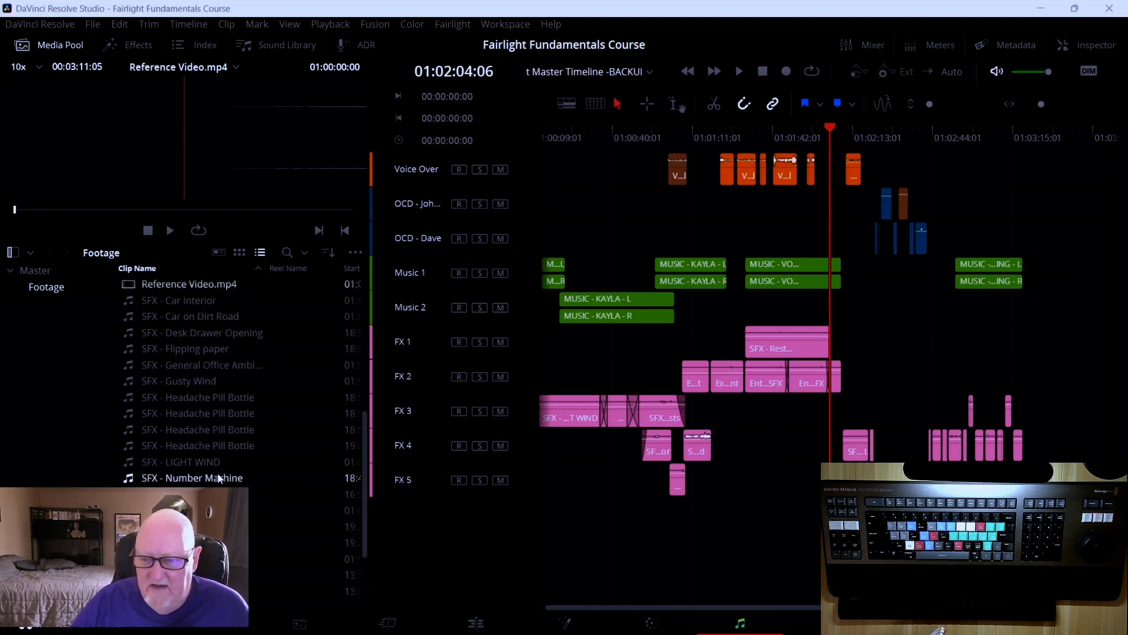
scroll(219, 478, down, 3)
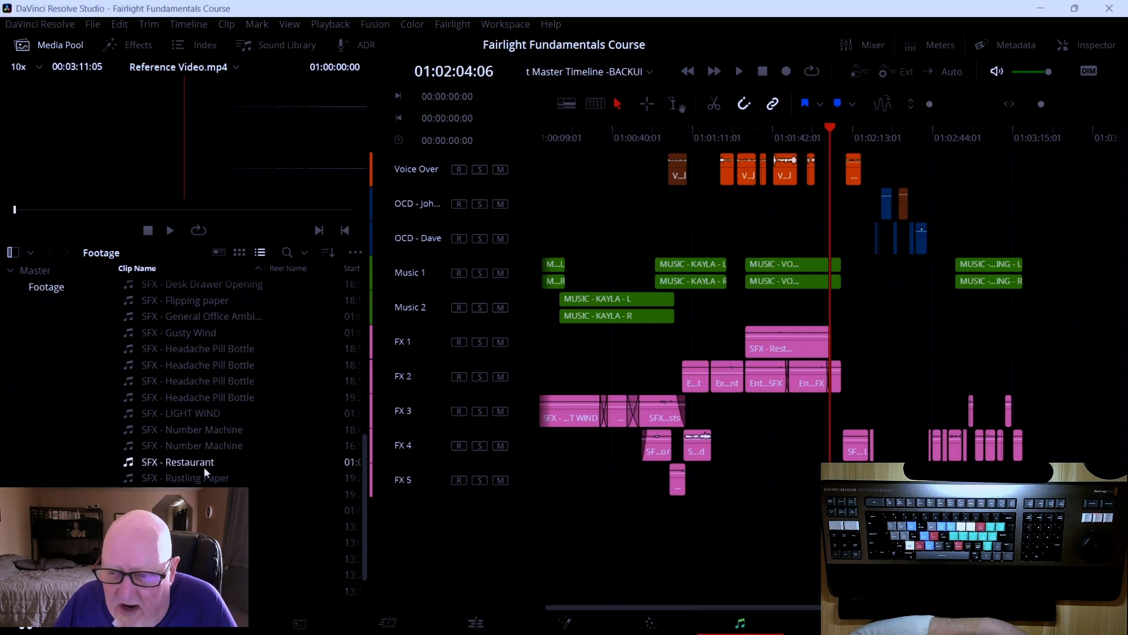
scroll(206, 470, down, 2)
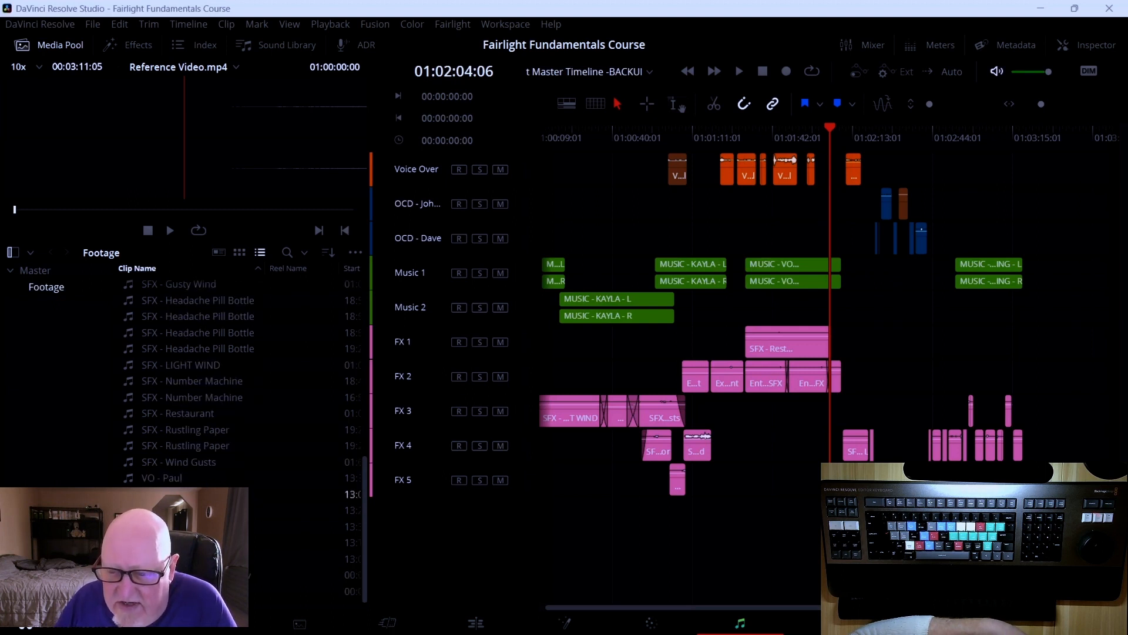
Open the Timelines bin, return to the Footage bin, and collapse the Master folder
click(47, 538)
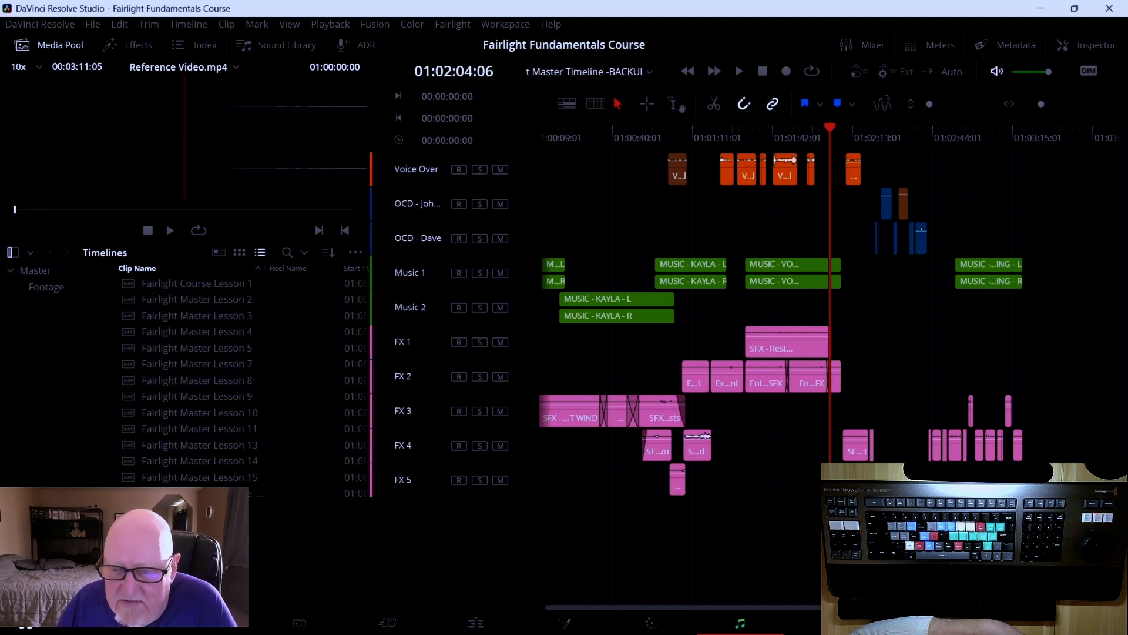
click(47, 554)
click(47, 538)
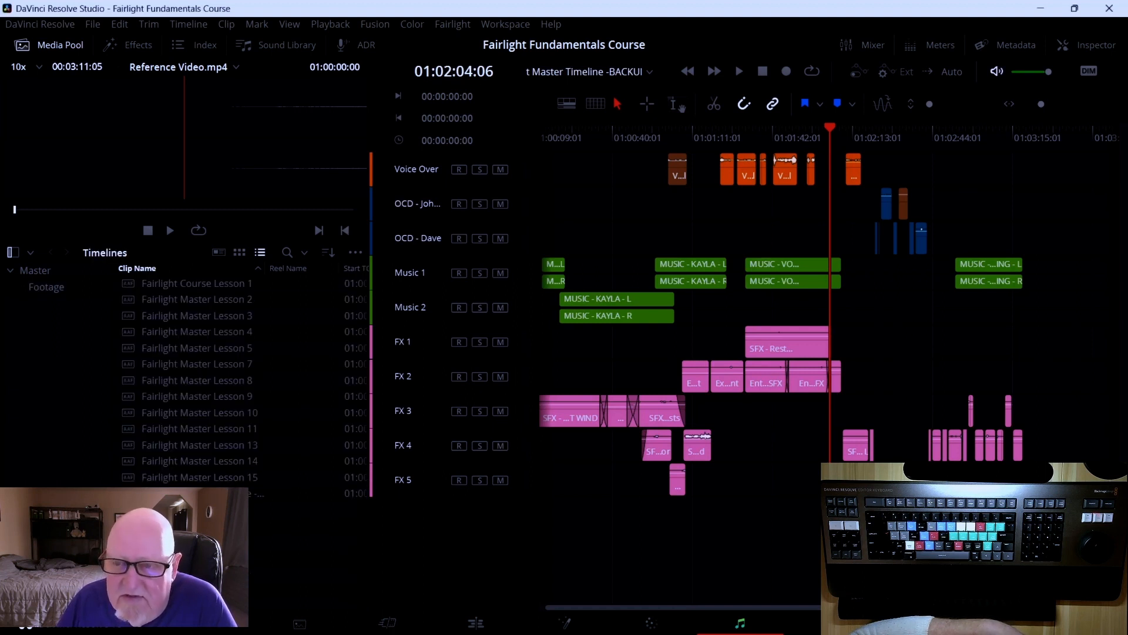
click(50, 288)
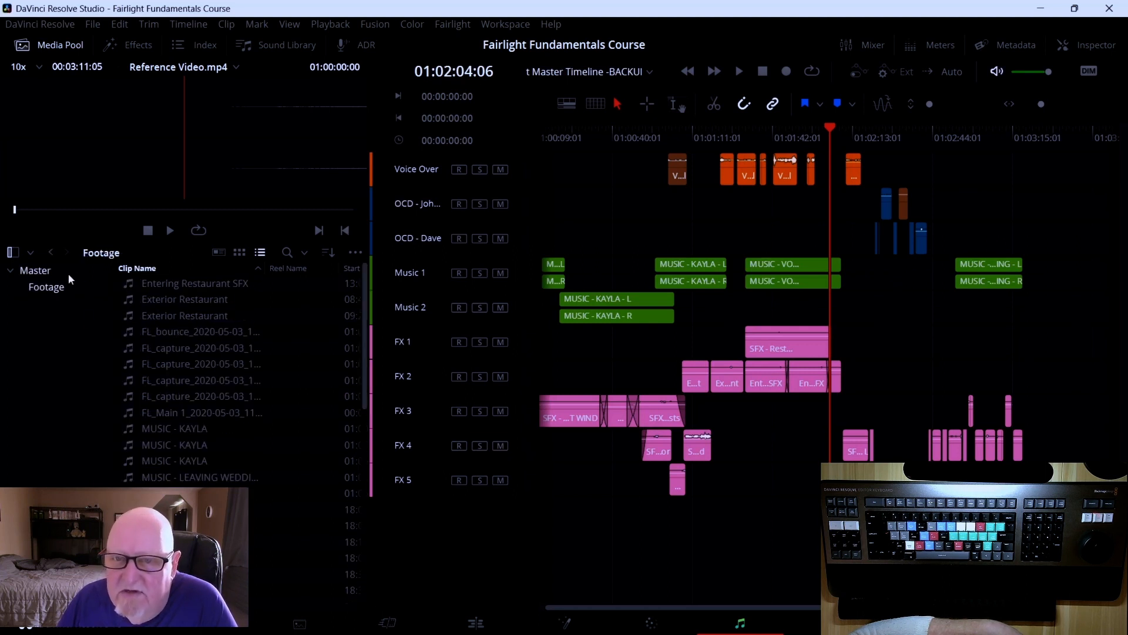
double_click(26, 272)
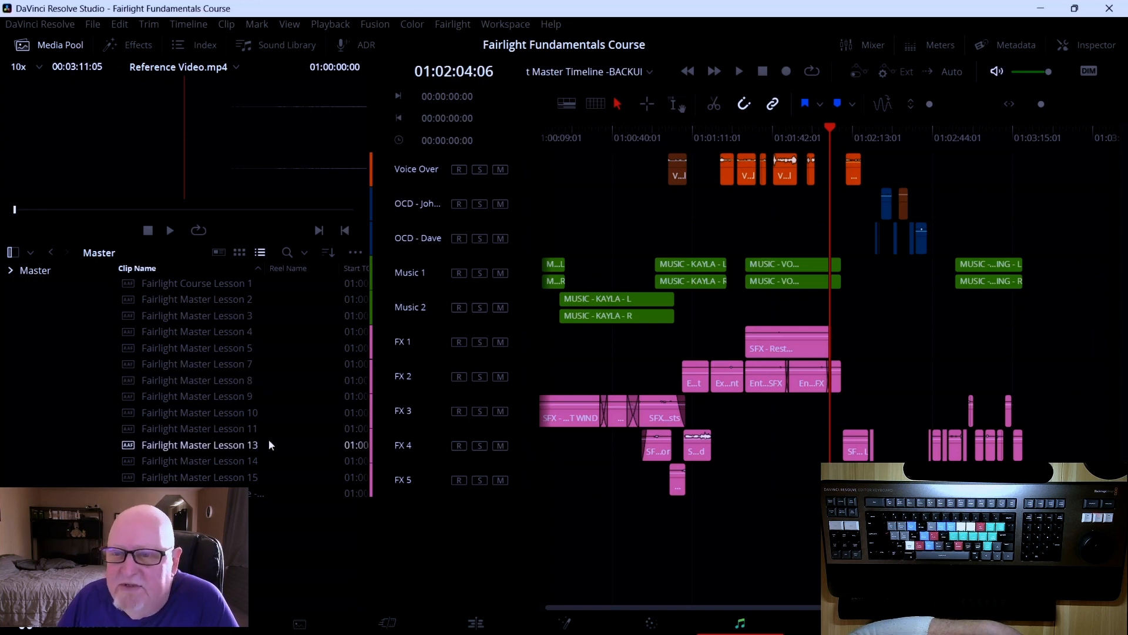
Search the Media Pool for ROUGH with the filter set to All Fields, then clear the search
click(287, 252)
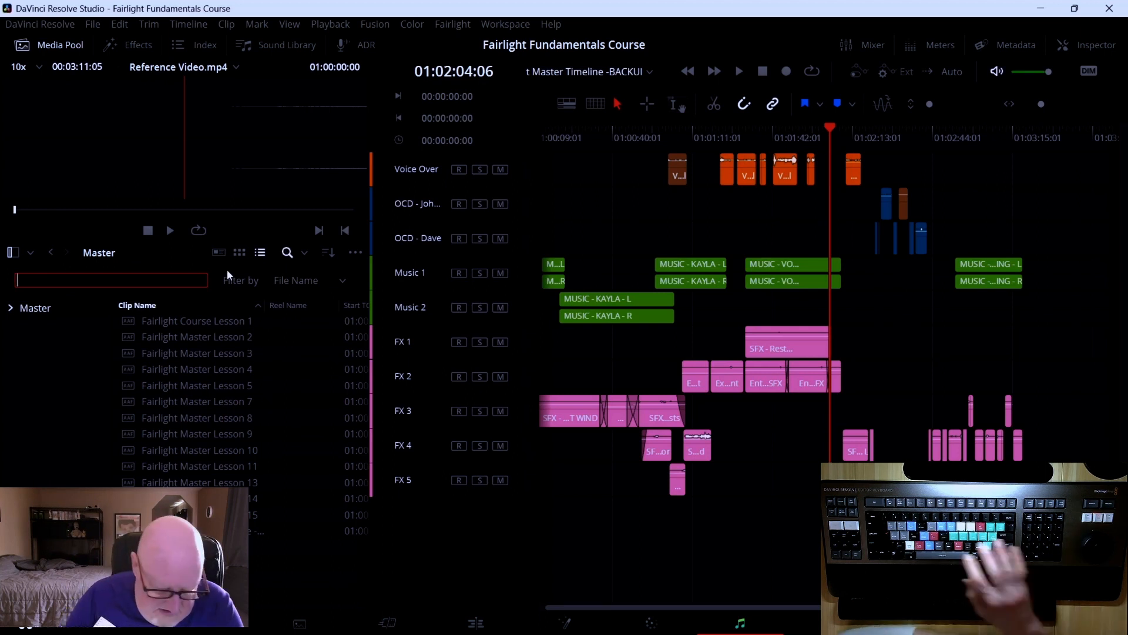
text(ROUGH)
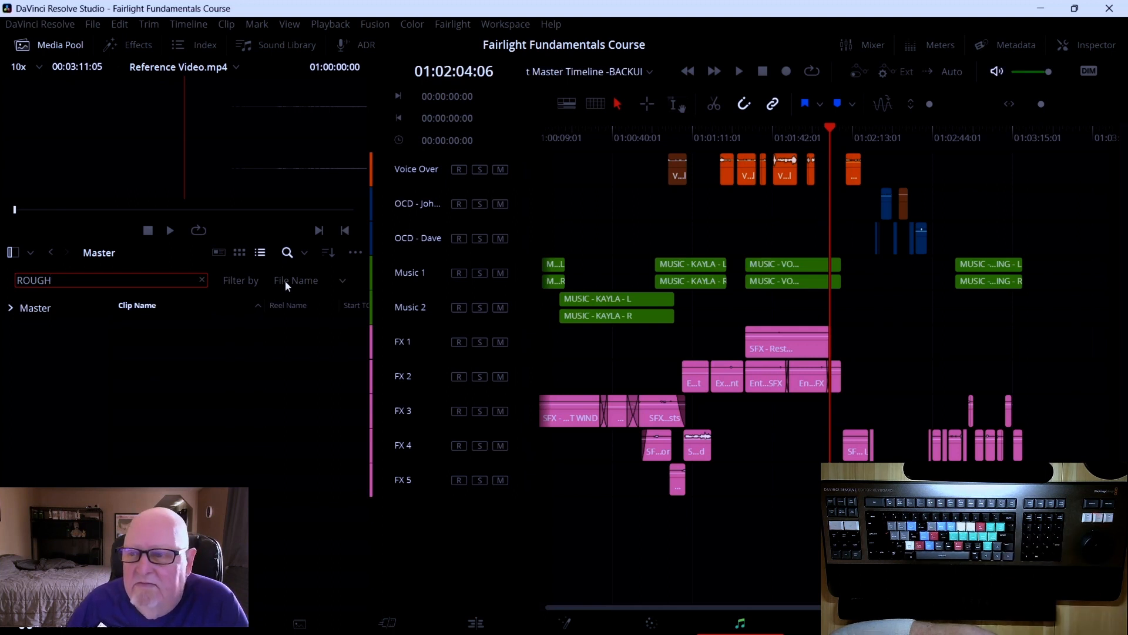
click(303, 282)
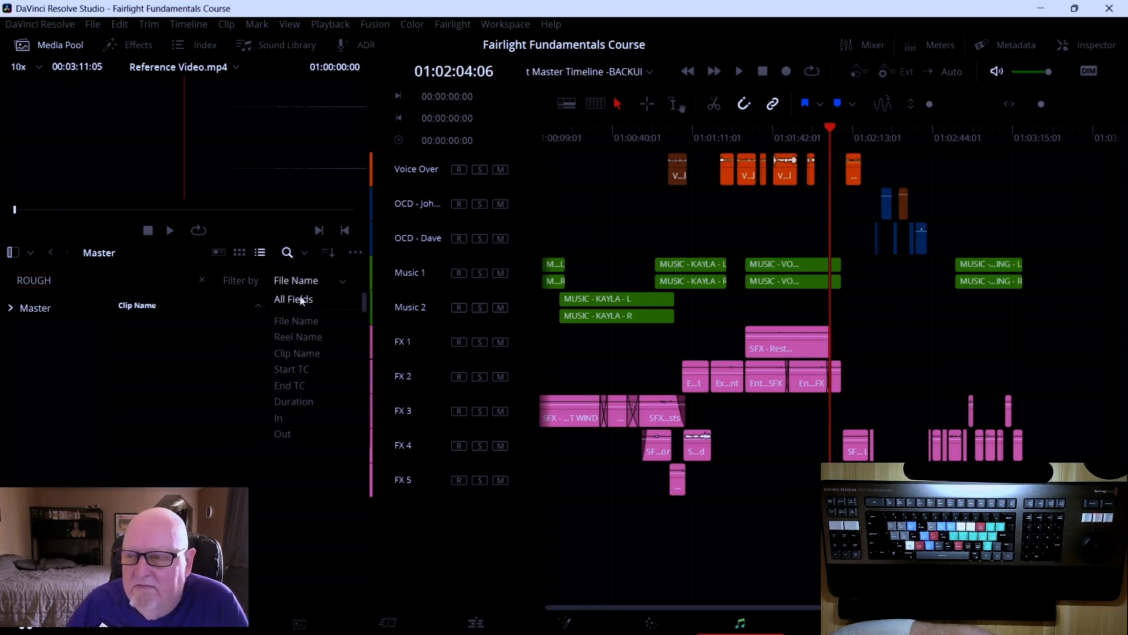
click(301, 300)
click(166, 281)
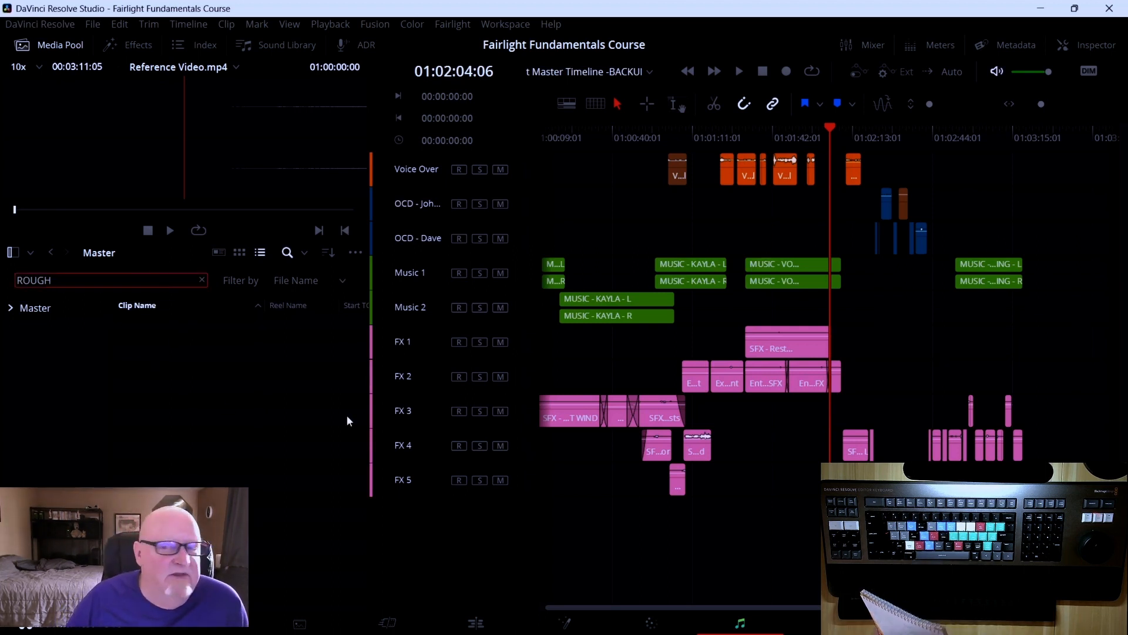
click(202, 280)
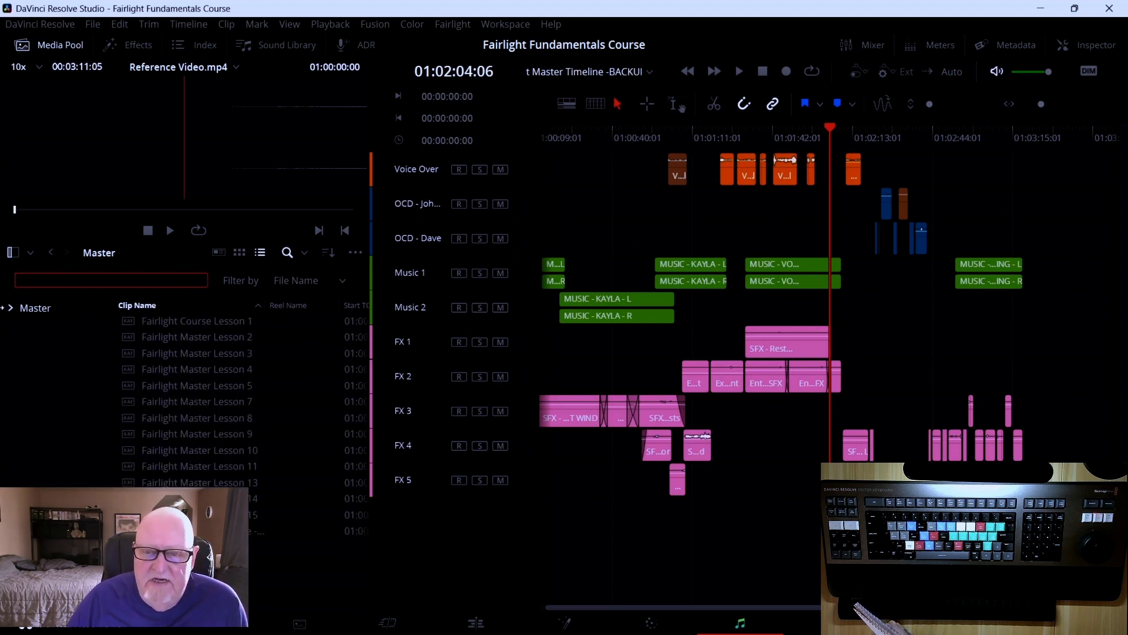
Expand the Master folder, open the Footage bin and scroll through its clips
click(10, 308)
click(37, 327)
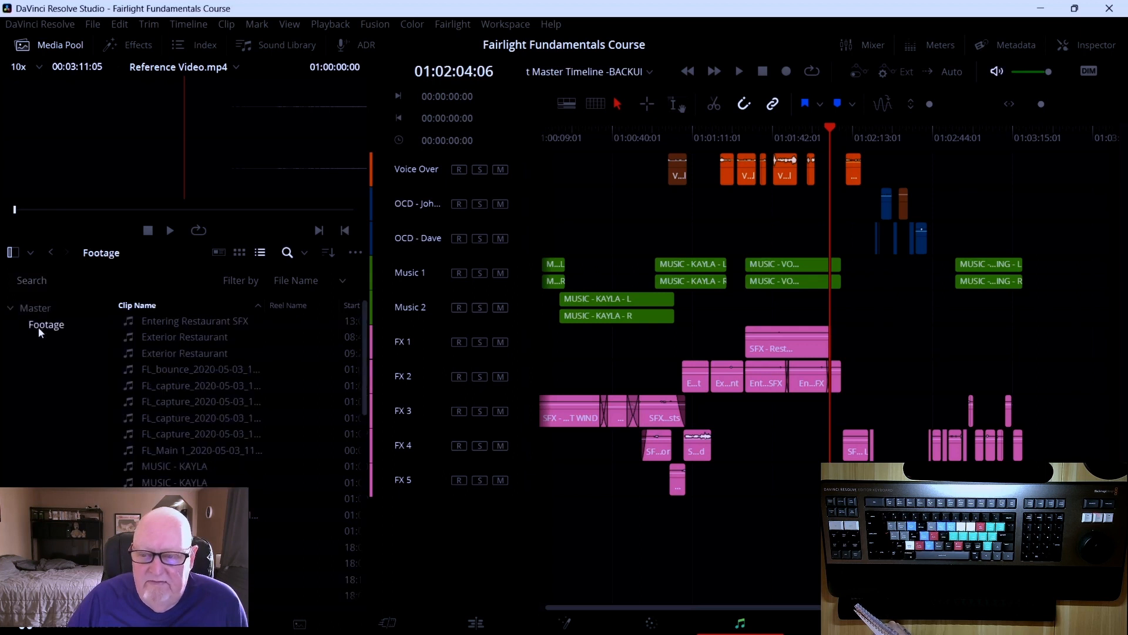
scroll(195, 448, down, 3)
scroll(195, 450, up, 3)
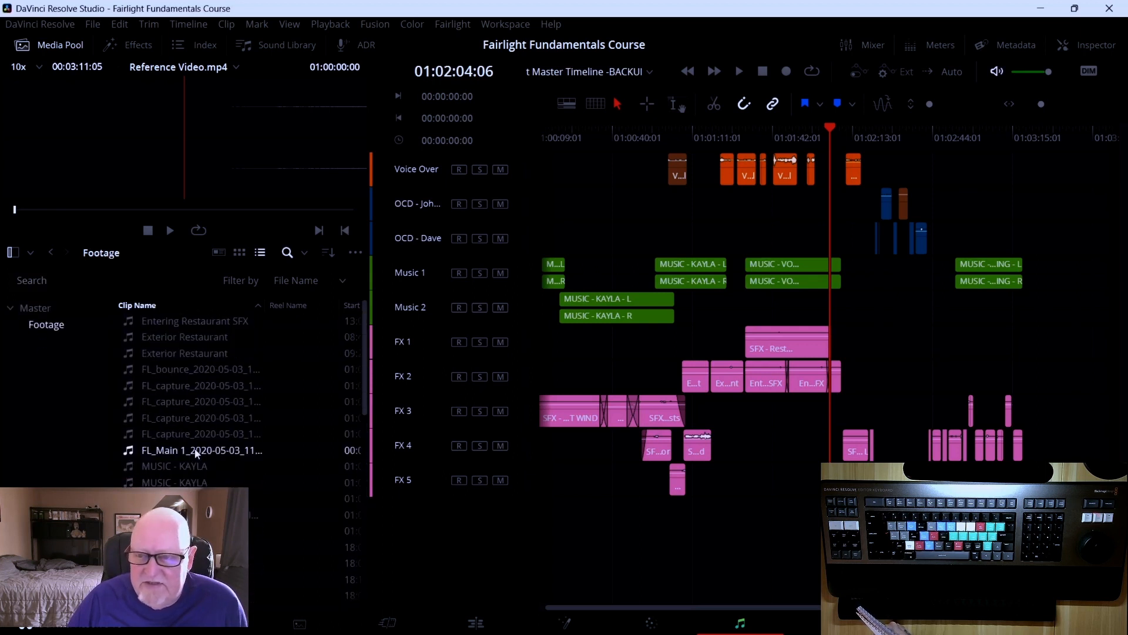
scroll(195, 455, down, 3)
scroll(196, 454, down, 3)
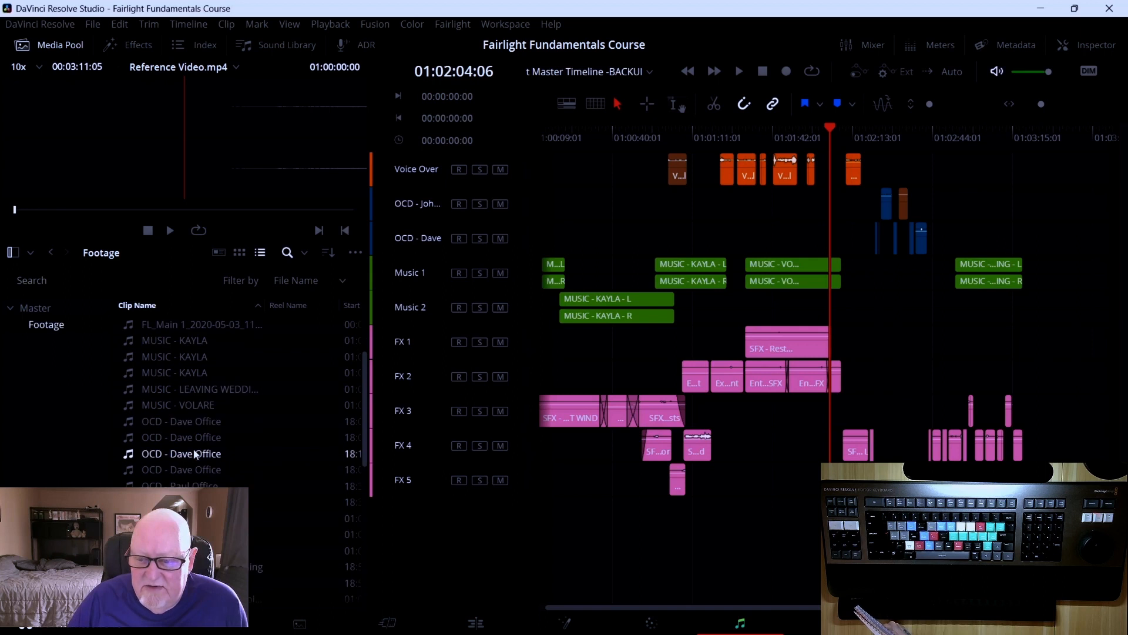
scroll(202, 466, down, 10)
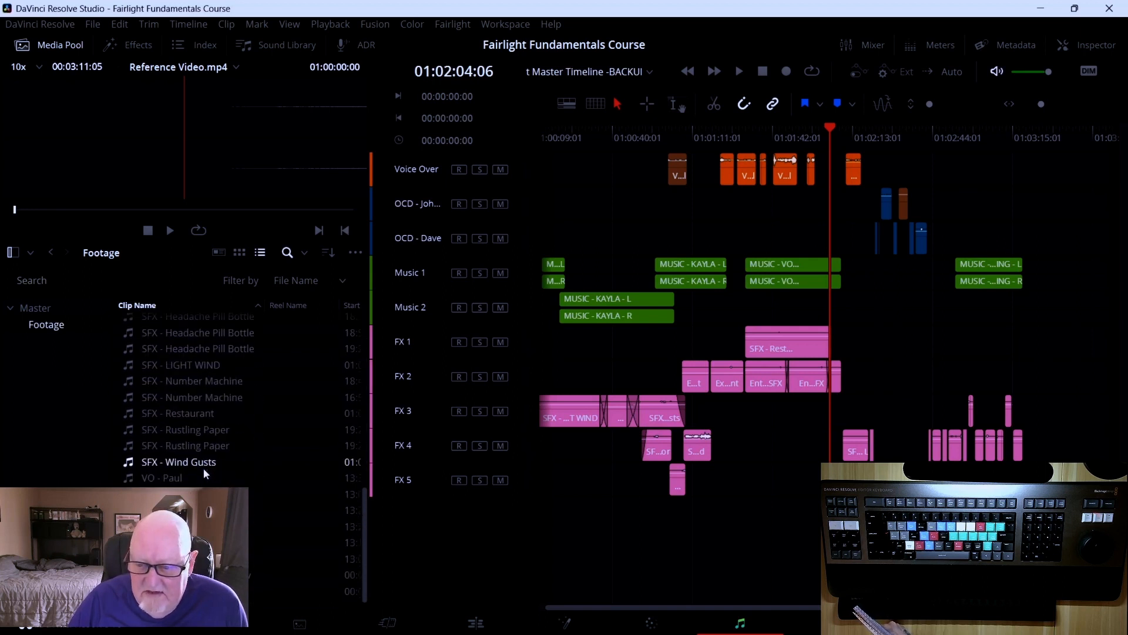
scroll(203, 468, up, 5)
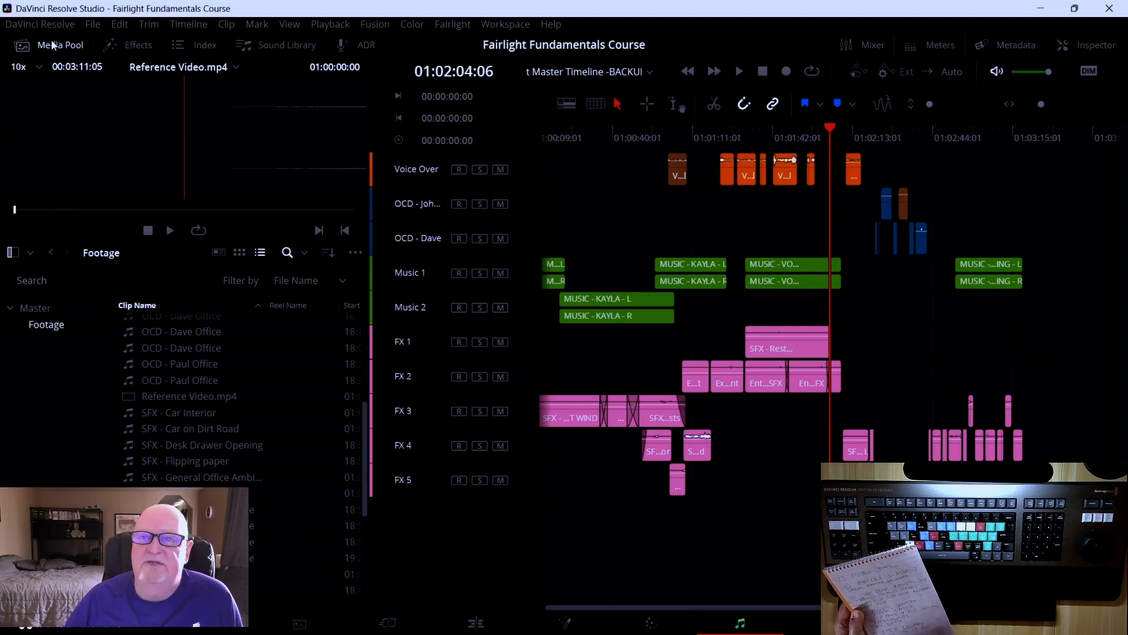
Close the Media Pool and open the Mixer, widening it to show every track, then narrowing it back
click(53, 45)
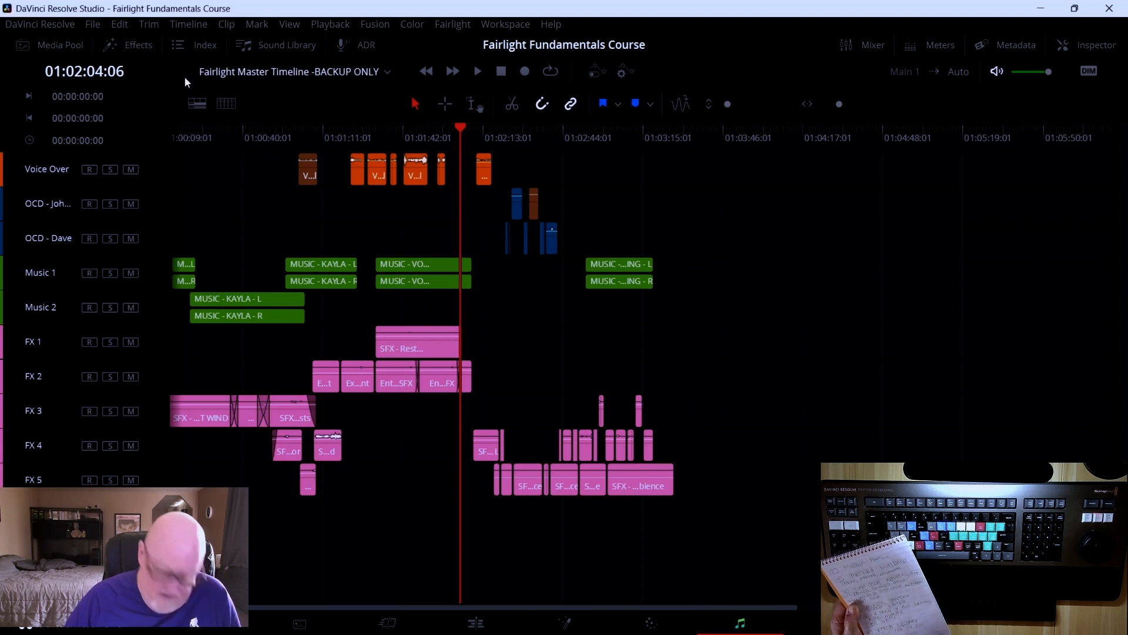
click(867, 46)
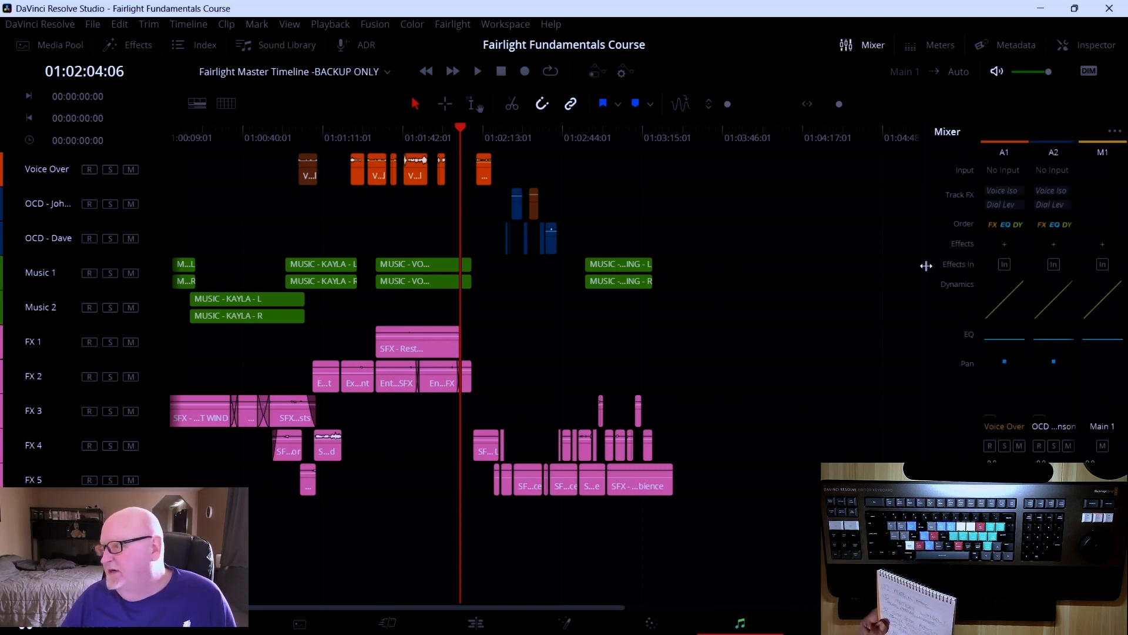
drag(927, 266, 538, 328)
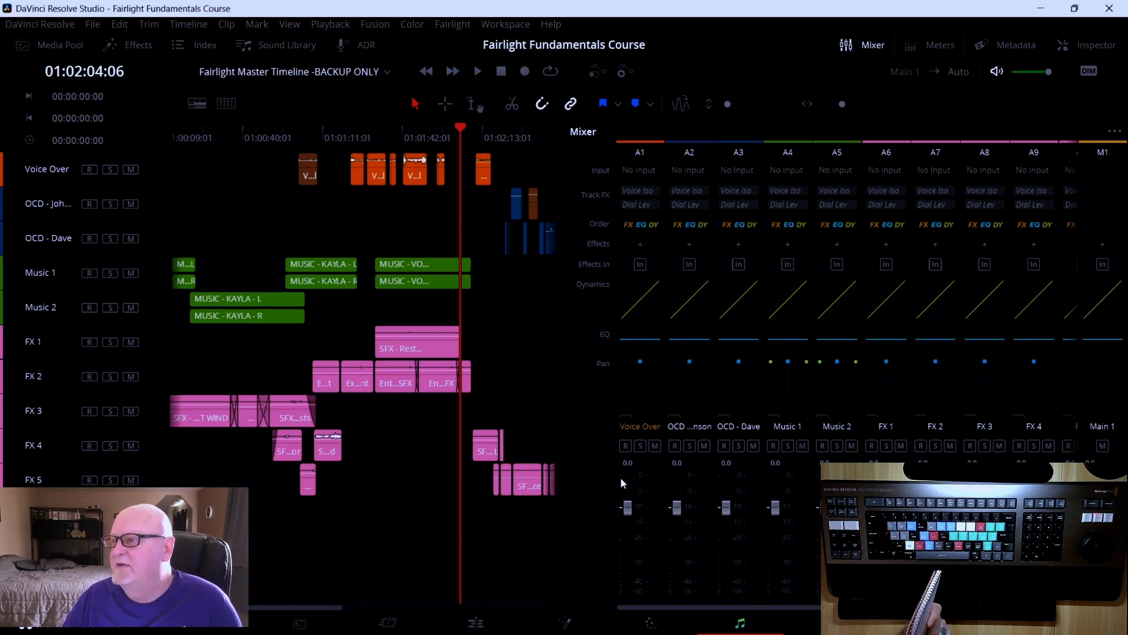
scroll(625, 340, down, 1)
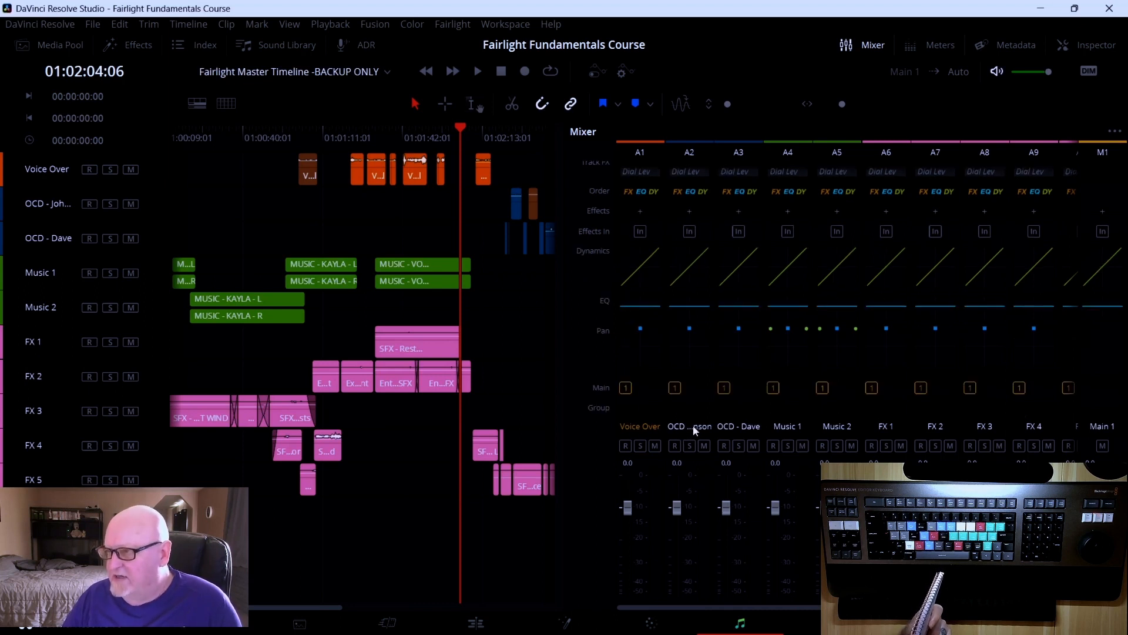
scroll(625, 329, up, 1)
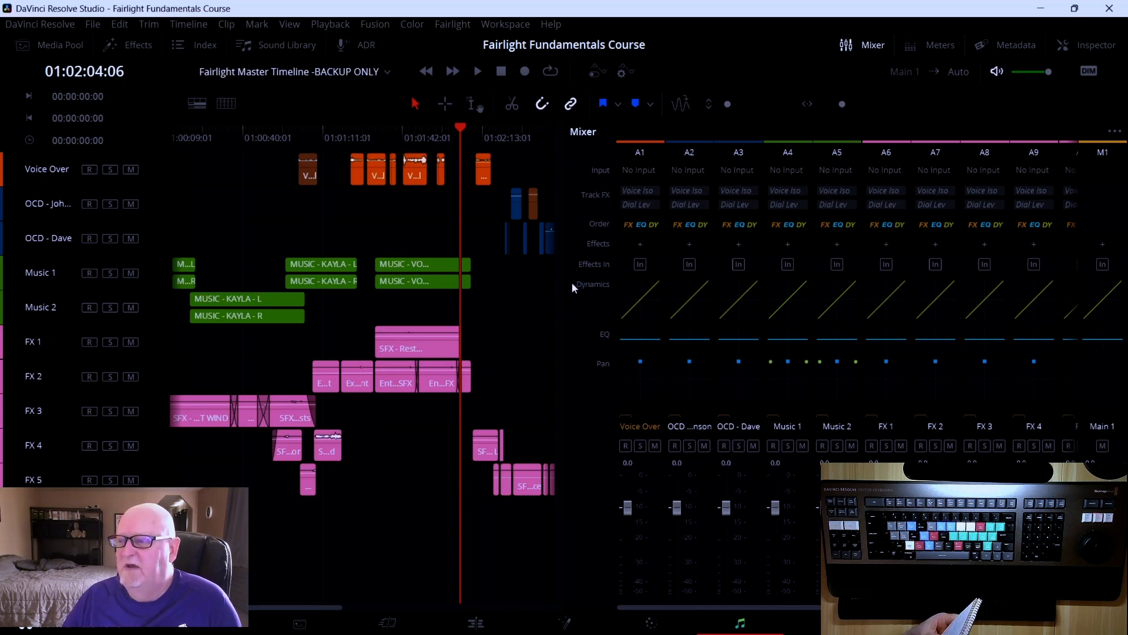
drag(562, 286, 1032, 296)
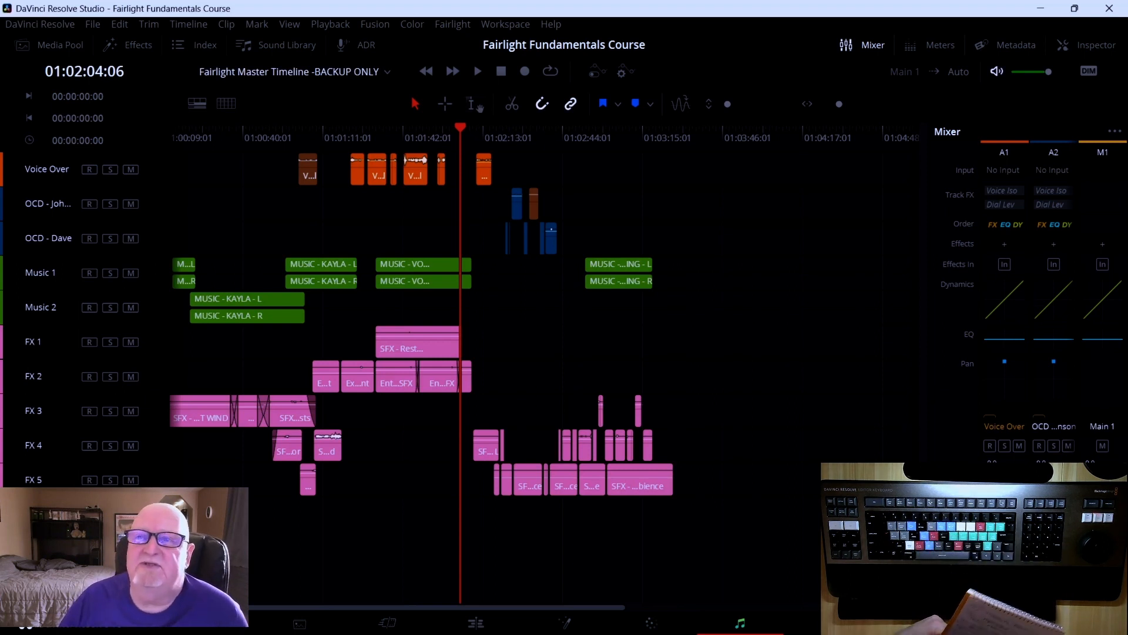
Open the Effects library, close the Mixer, and narrow the Effects panel
click(136, 46)
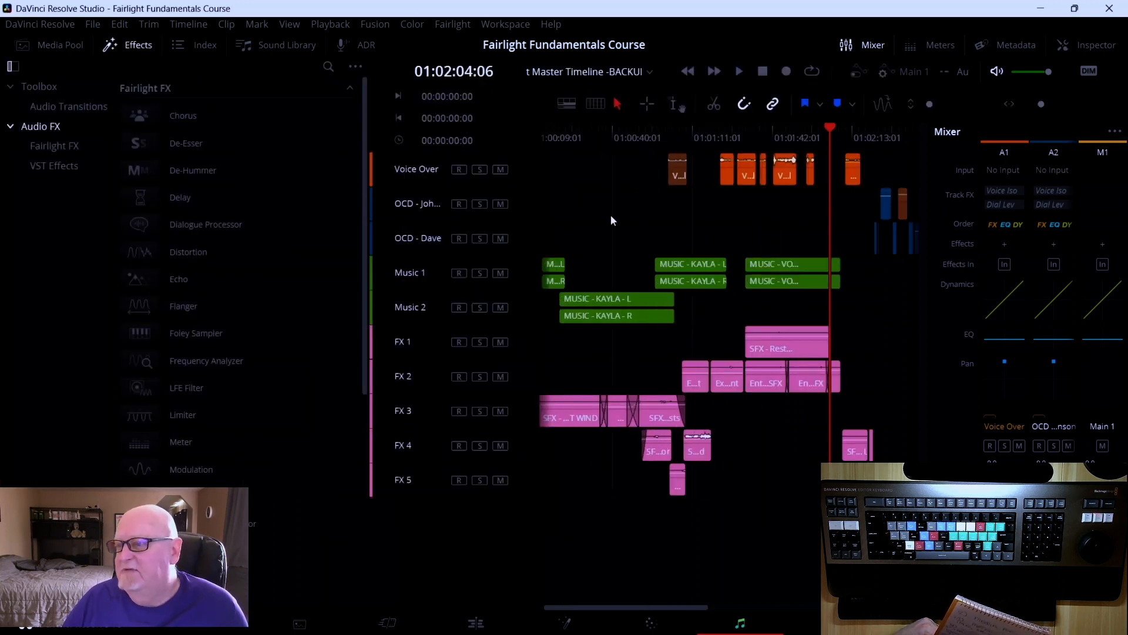
click(855, 44)
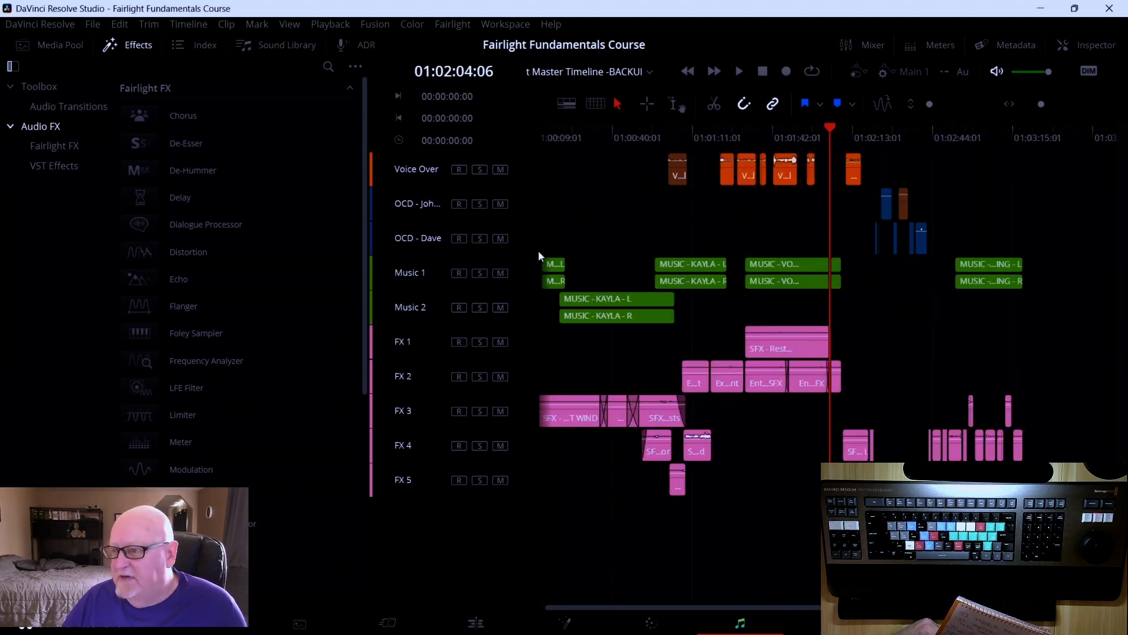
drag(369, 292, 316, 292)
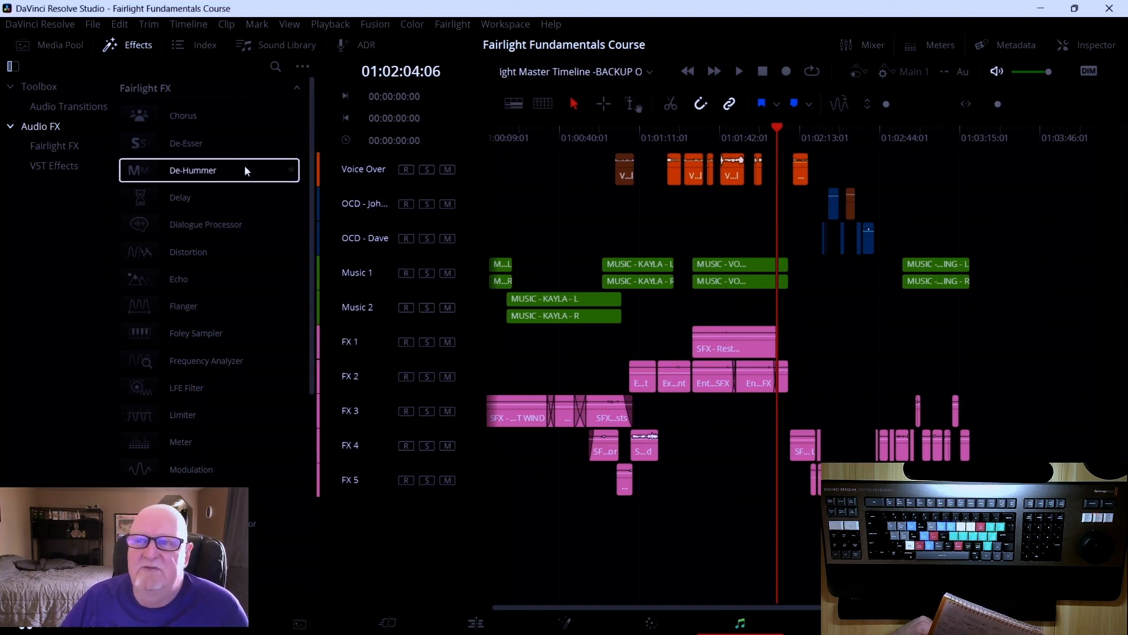
scroll(226, 141, down, 3)
scroll(226, 141, down, 5)
scroll(226, 141, up, 7)
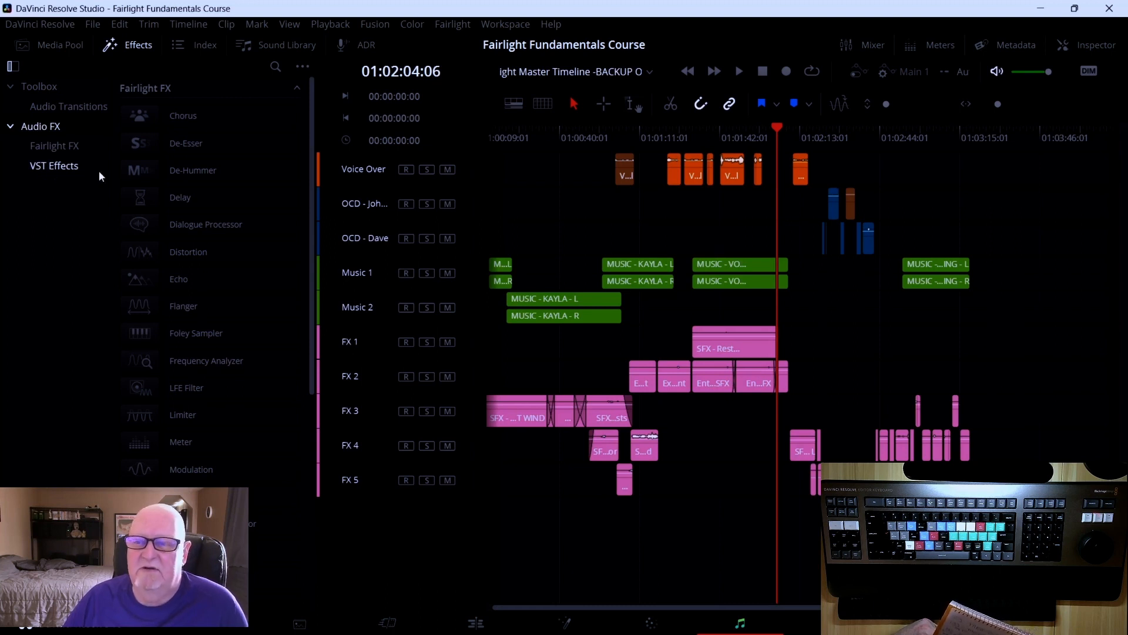
Browse the VST Effects and Fairlight FX categories in the Effects library
click(68, 169)
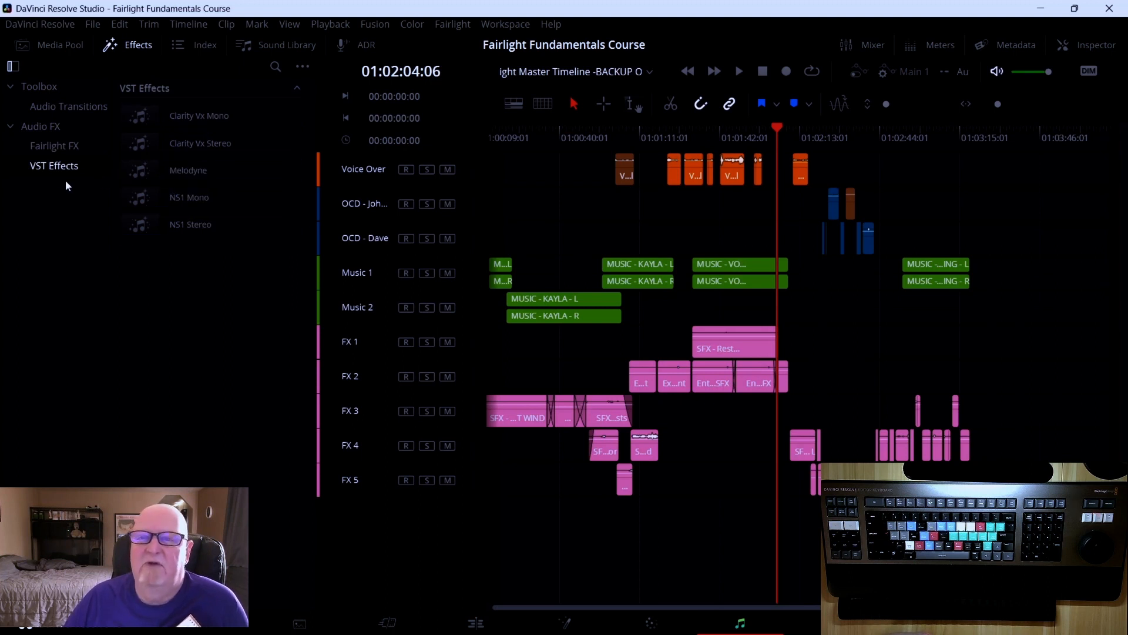
click(66, 148)
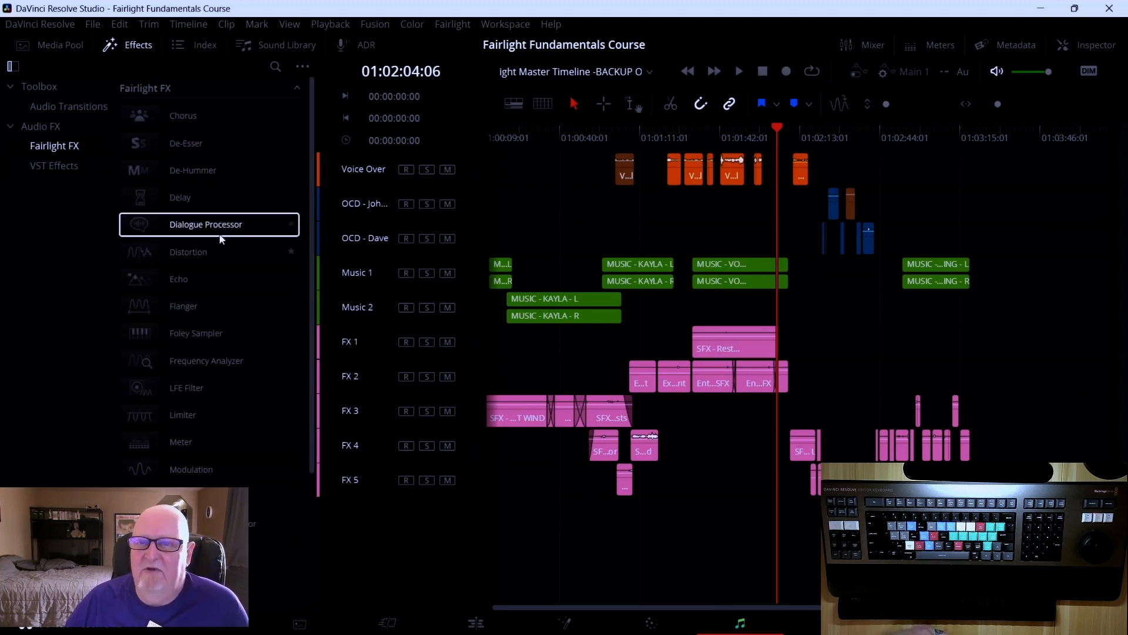
scroll(222, 239, down, 3)
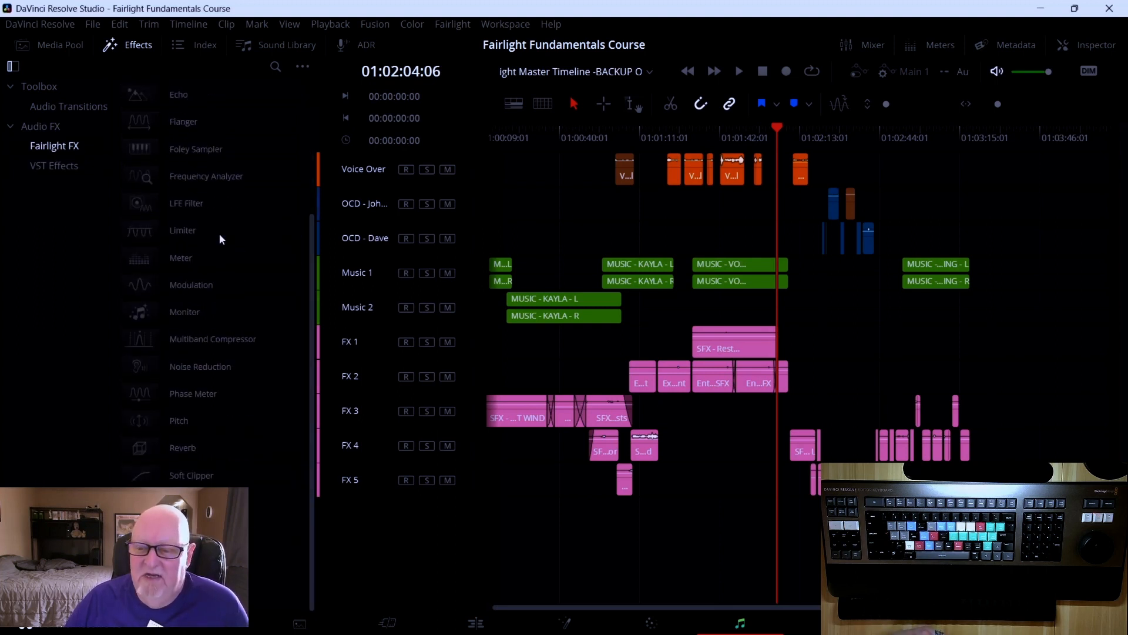
scroll(220, 238, up, 3)
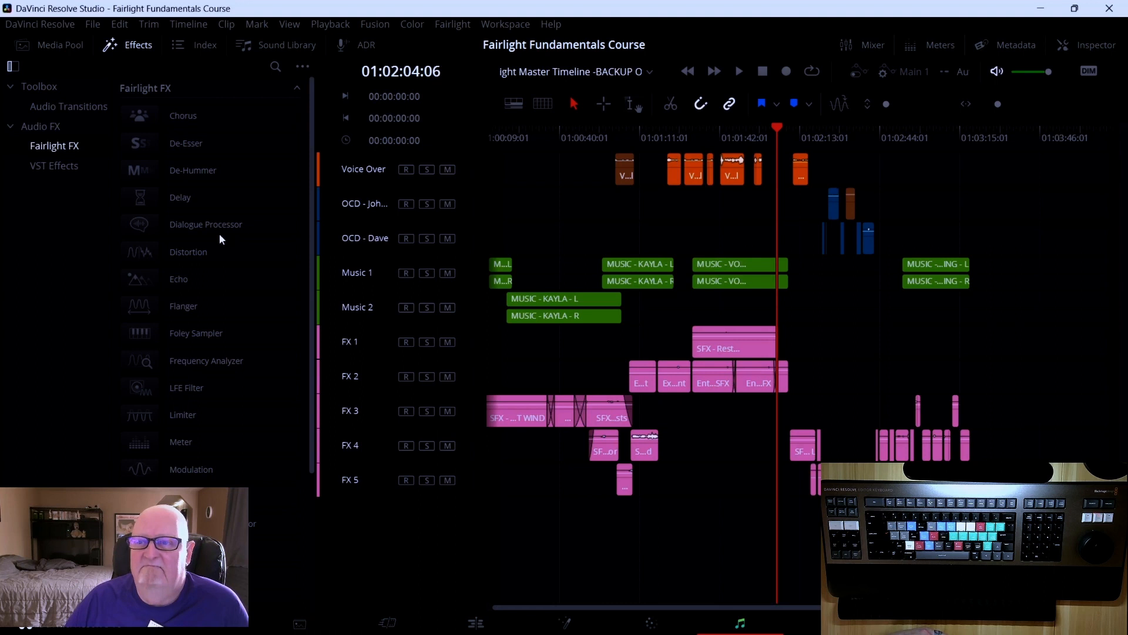
Scroll through the Fairlight FX list and close the Effects library
scroll(220, 234, down, 3)
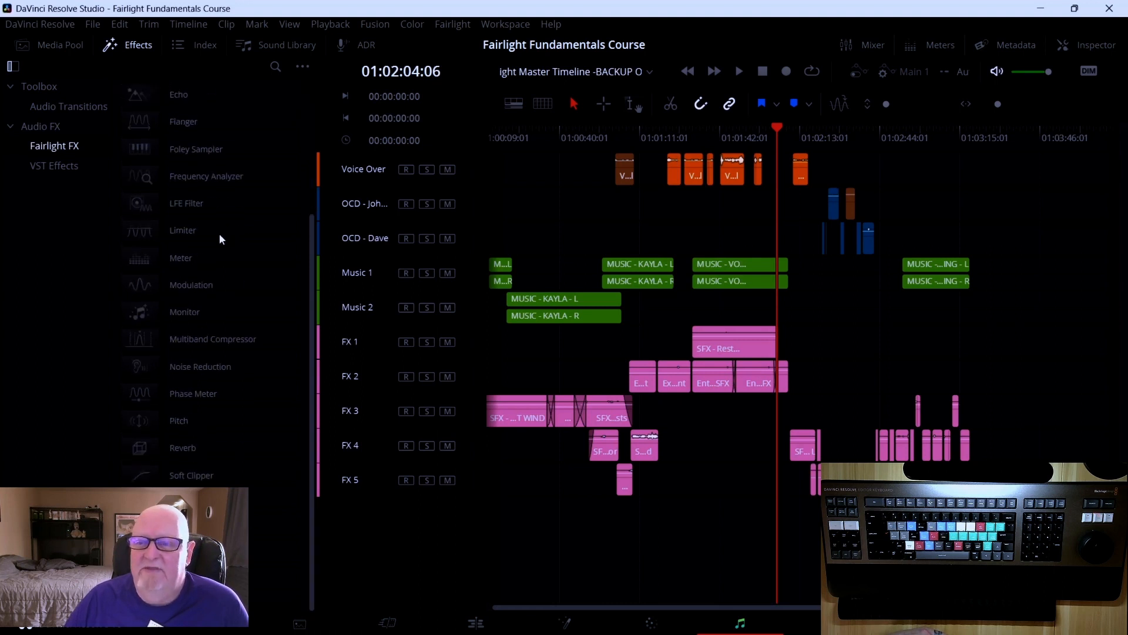
scroll(220, 234, up, 3)
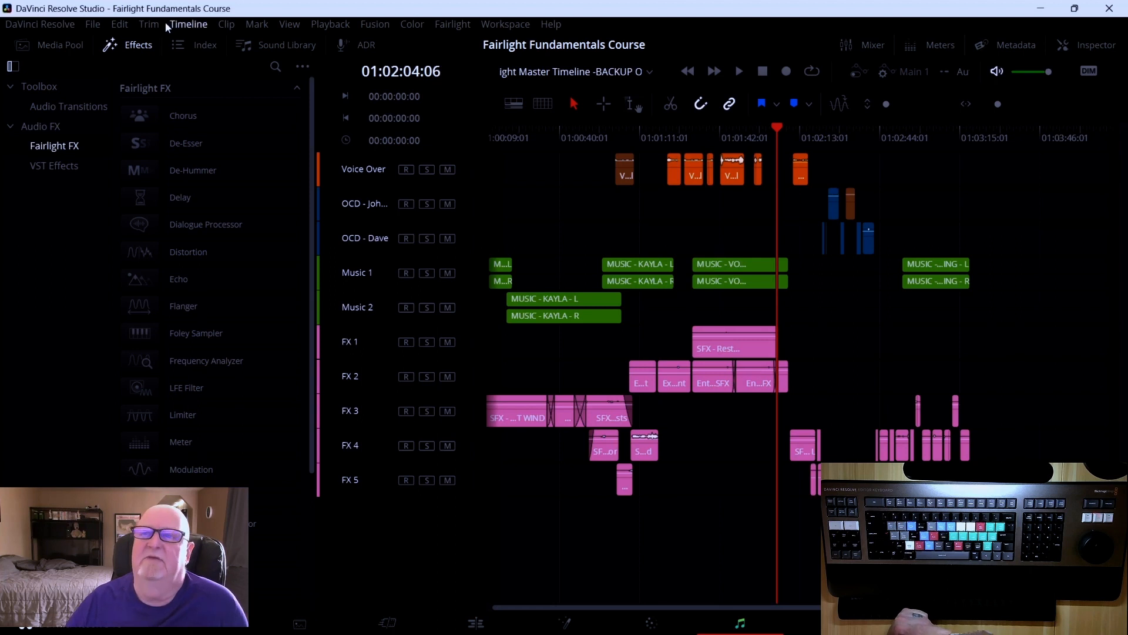
click(139, 43)
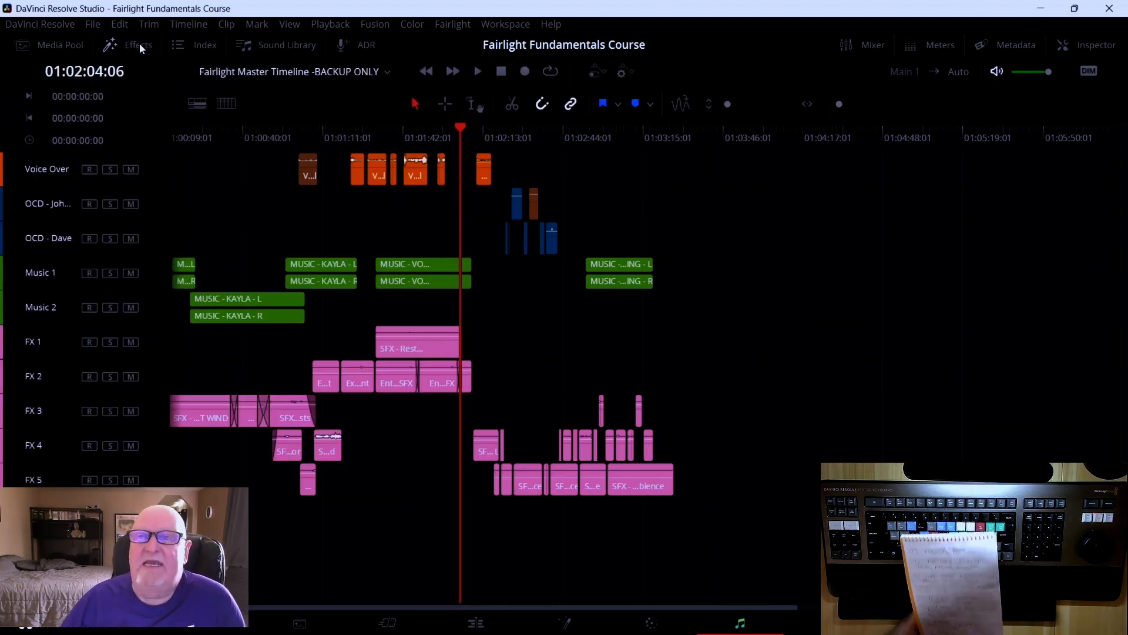
Open the Index panel's Tracks list and widen it to show every column
click(192, 45)
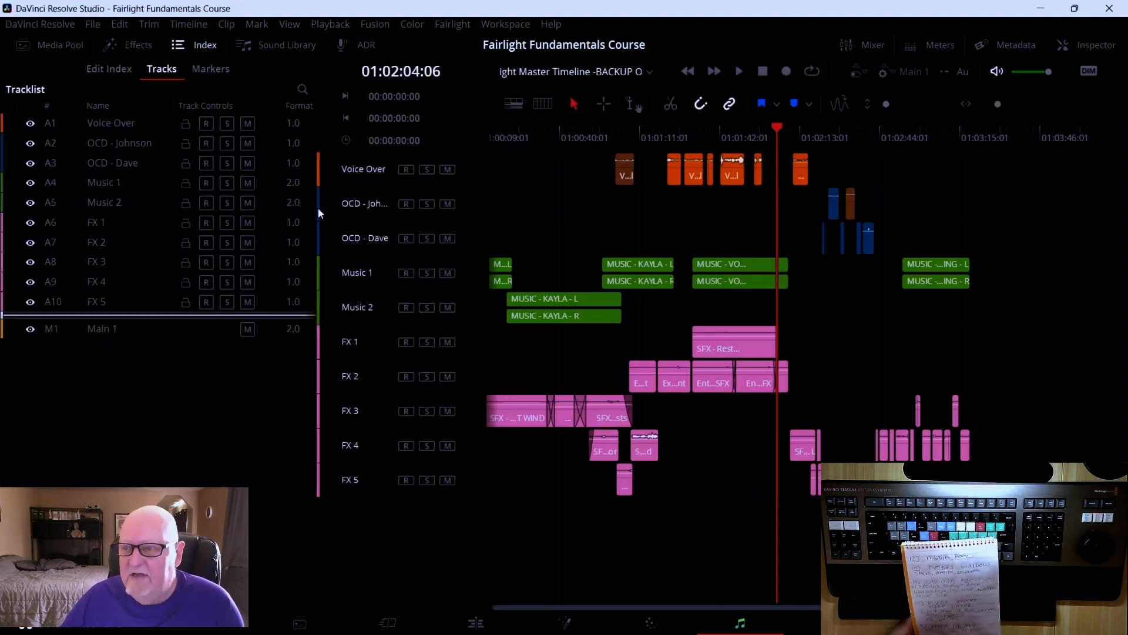
drag(316, 214, 369, 215)
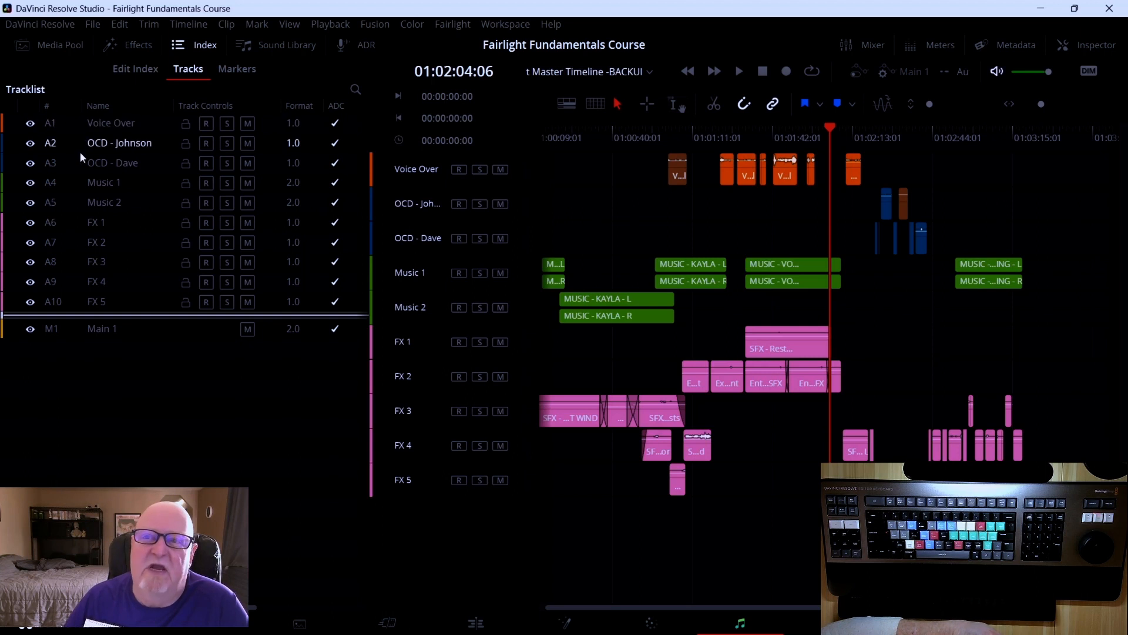
Hide the Main 1 bus and tracks A10 through A4 from the timeline
click(27, 329)
click(30, 301)
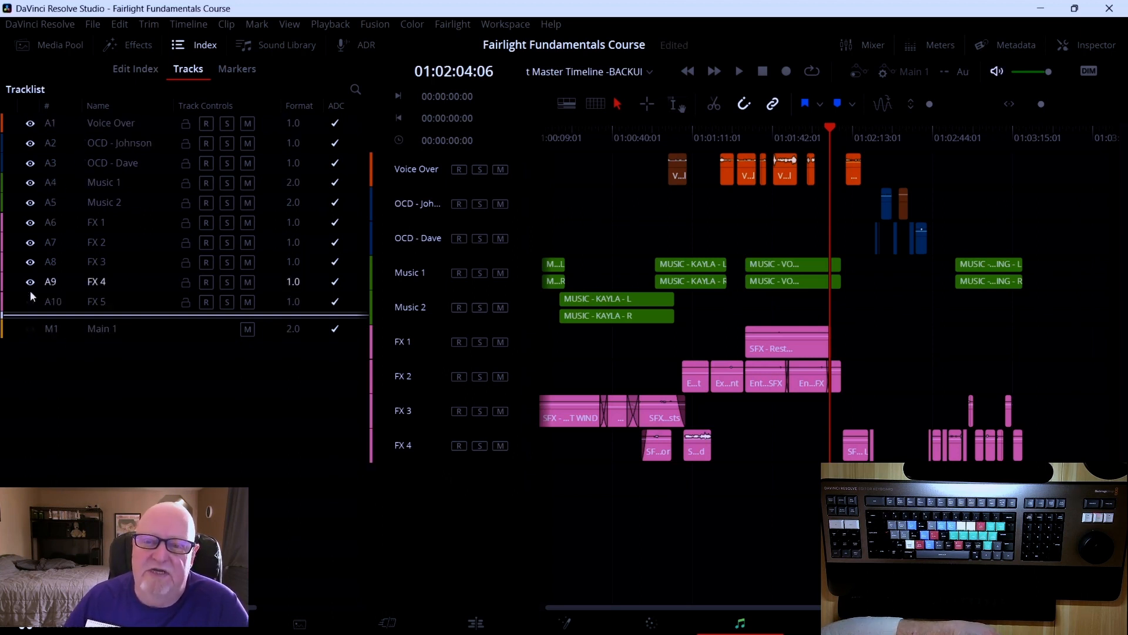
click(30, 282)
click(30, 261)
click(30, 242)
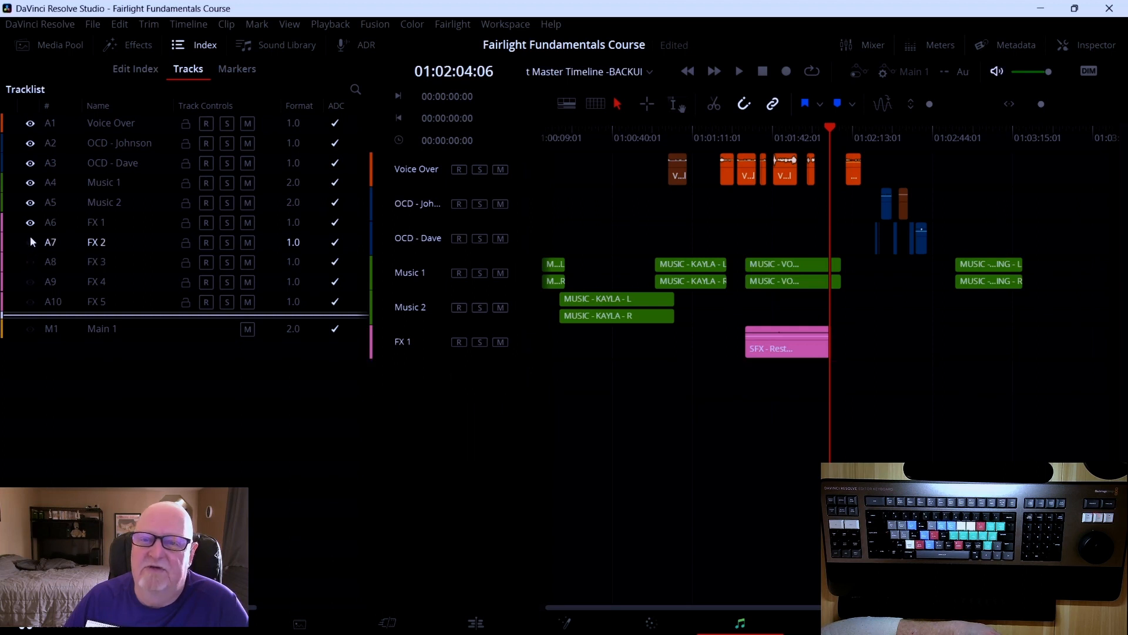
click(30, 222)
click(30, 202)
click(30, 182)
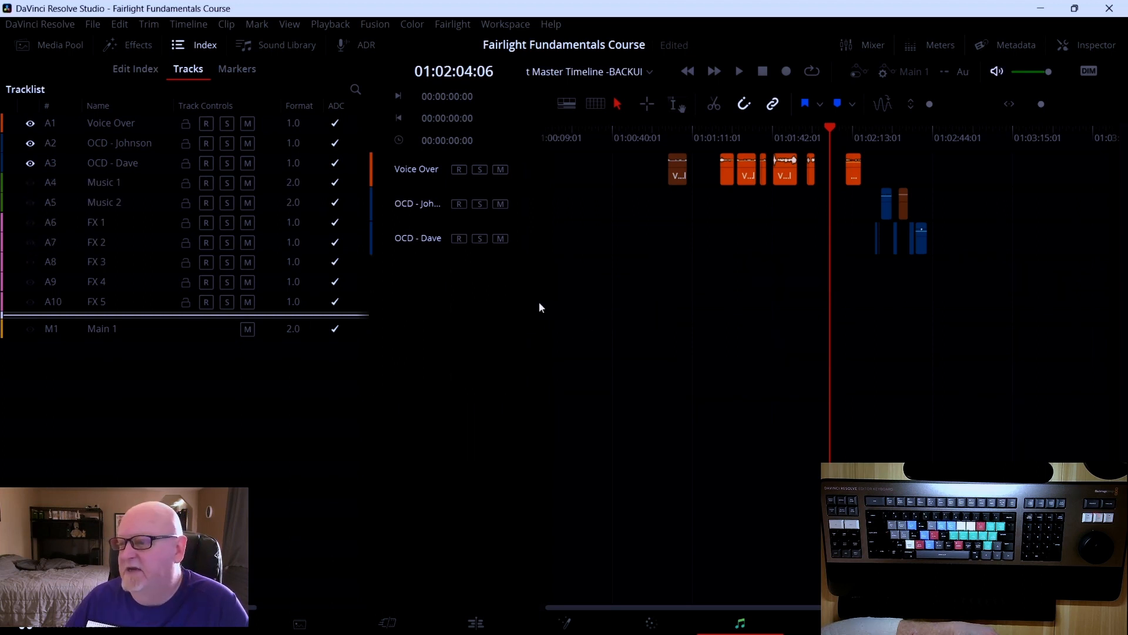
Close and reopen the Index, then show tracks A4 through A10 and Main 1 again
click(185, 40)
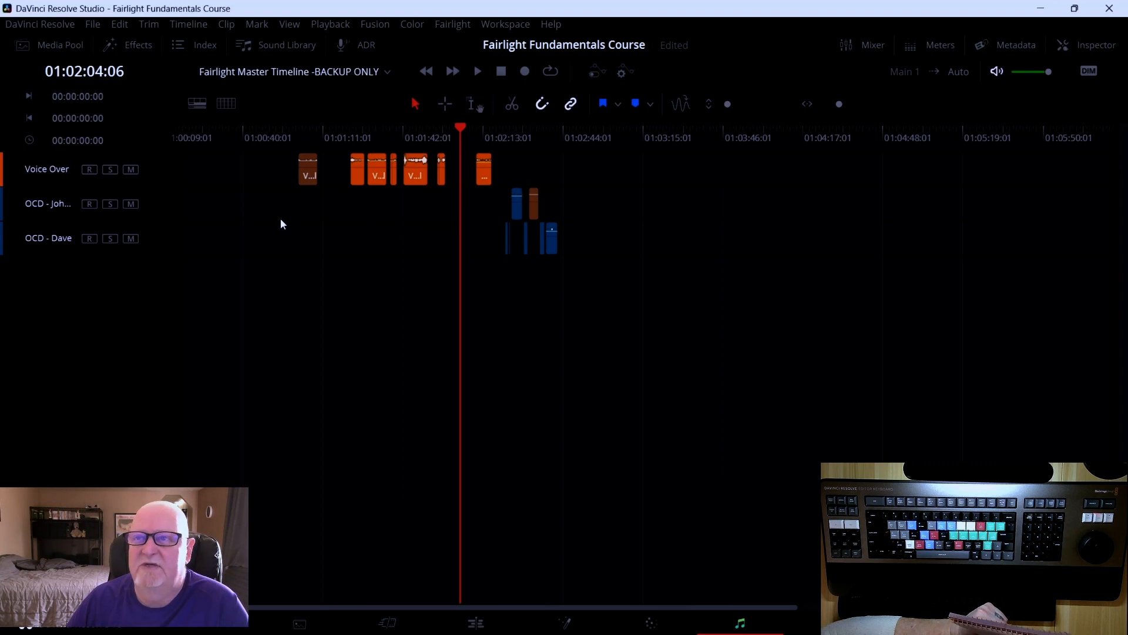
click(196, 47)
click(30, 183)
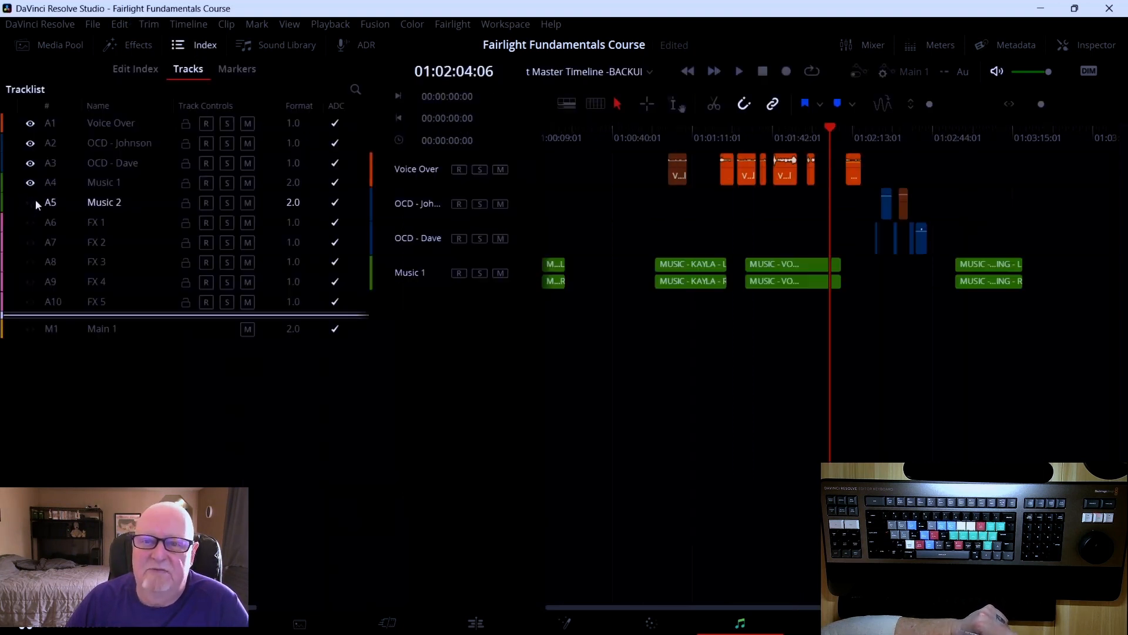
click(30, 202)
click(30, 222)
click(30, 242)
click(30, 262)
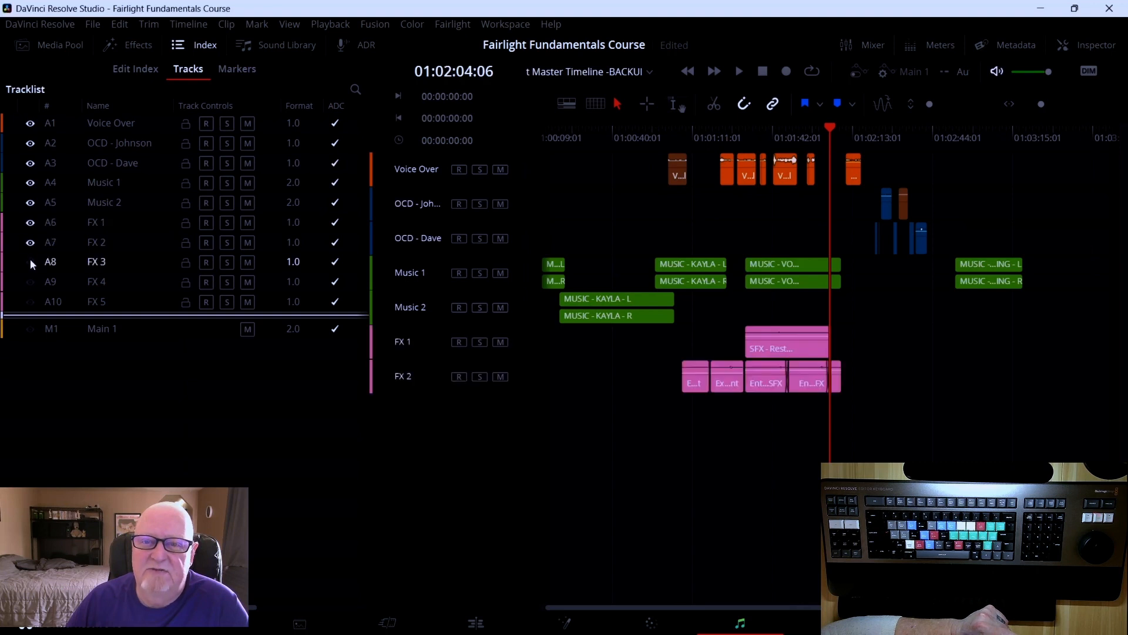
click(29, 282)
click(30, 302)
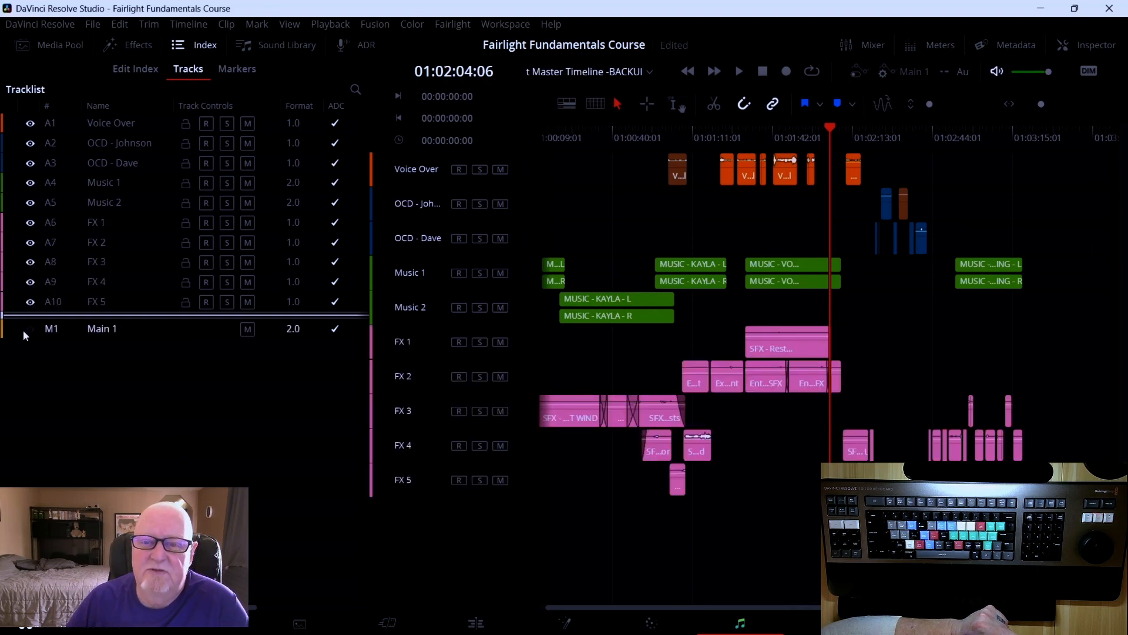
click(30, 329)
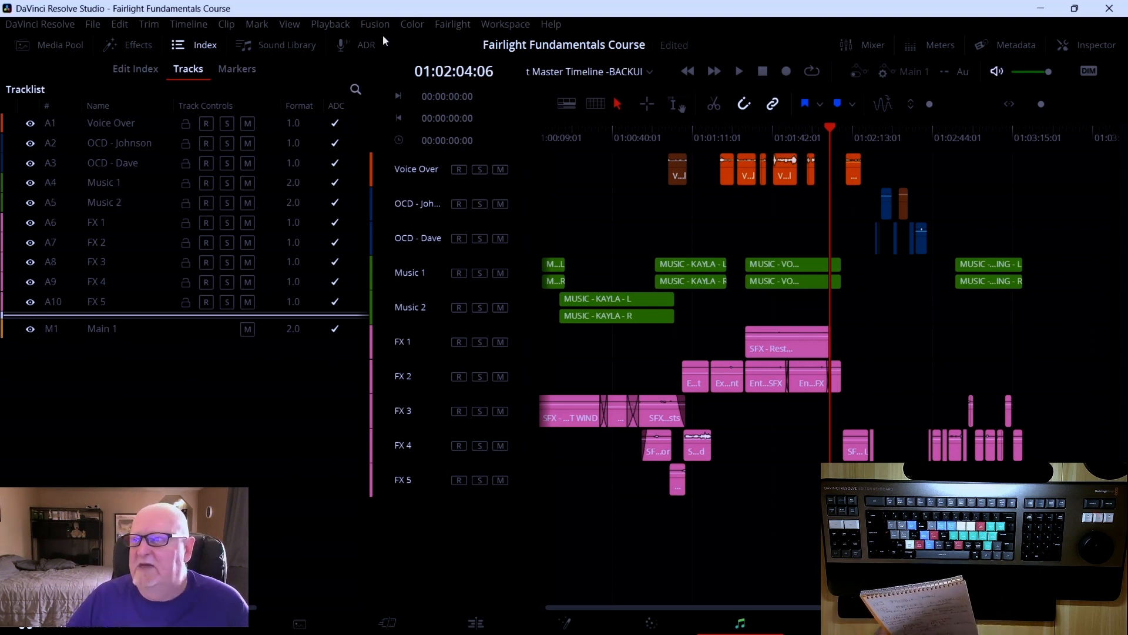
Close the Index, open the Sound Library and start the free Sound Library download
click(213, 47)
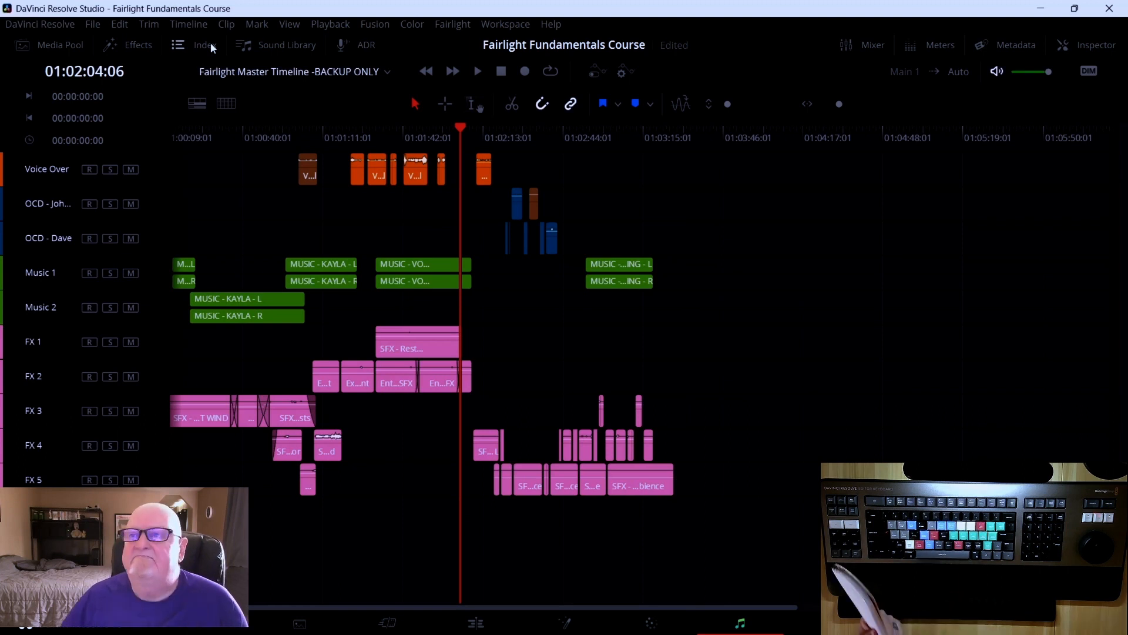
click(285, 44)
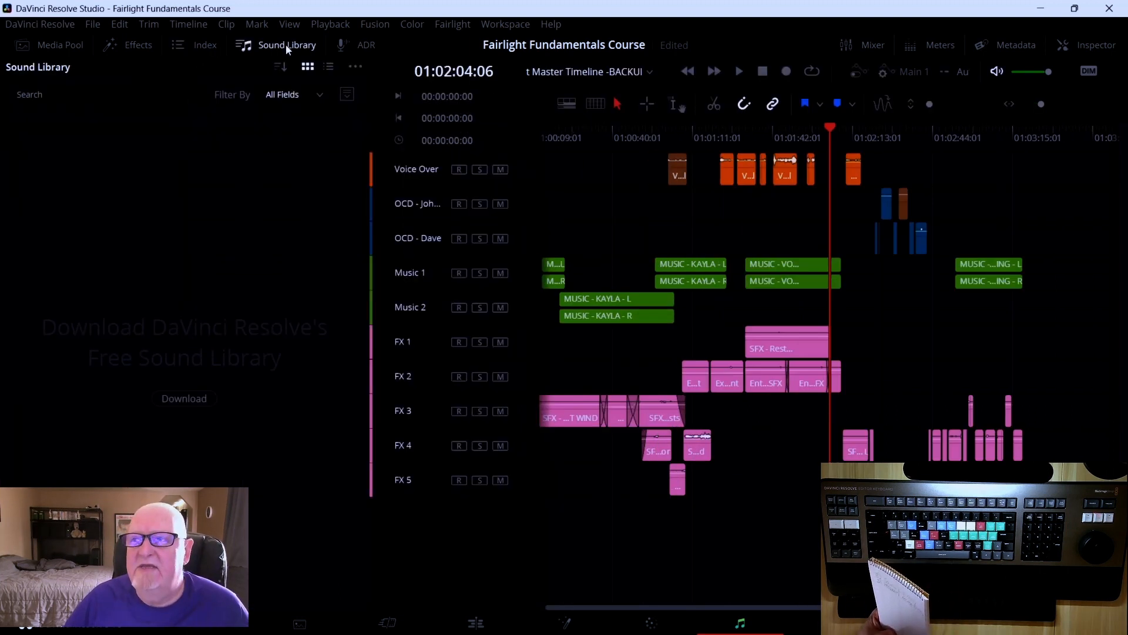
click(286, 44)
click(283, 44)
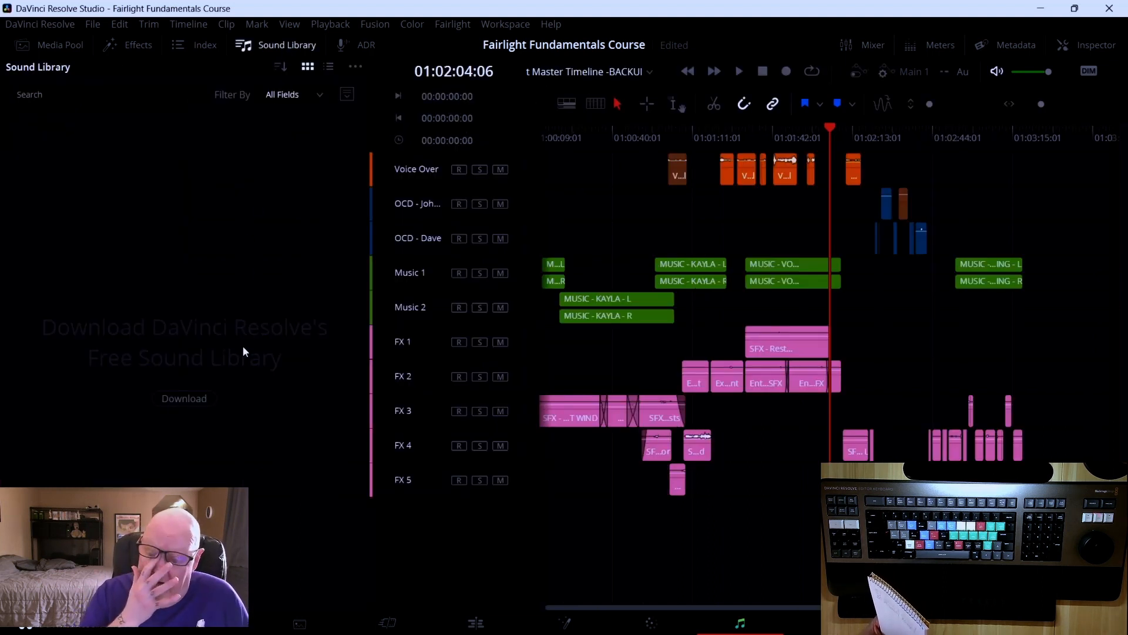
click(189, 400)
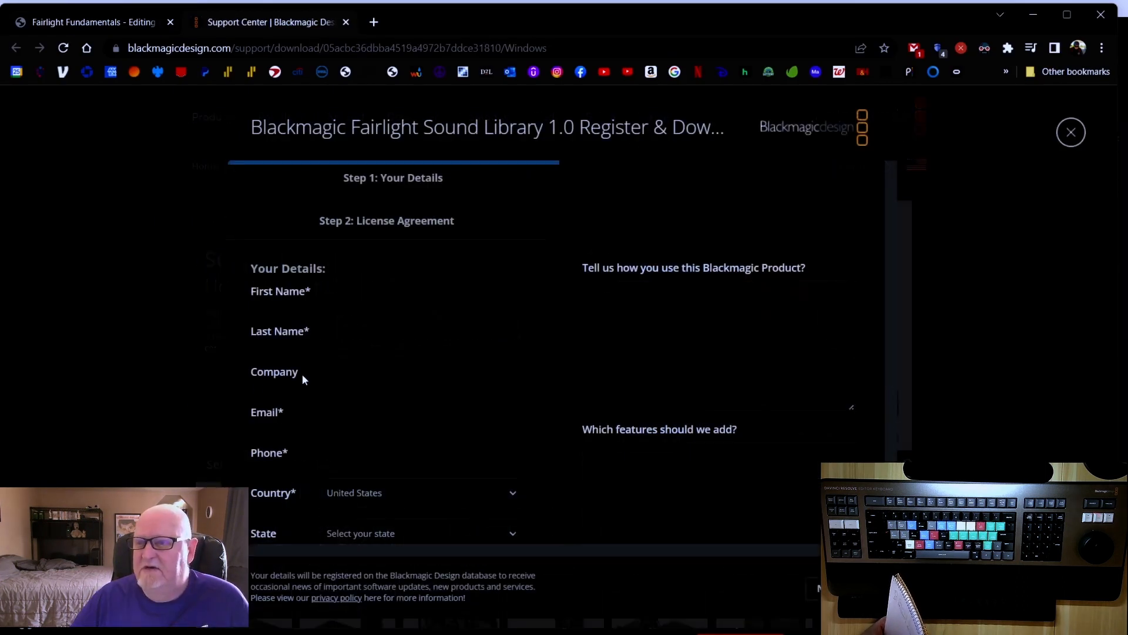
Review the Sound Library registration form, return to Resolve and close the Sound Library
scroll(390, 348, down, 1)
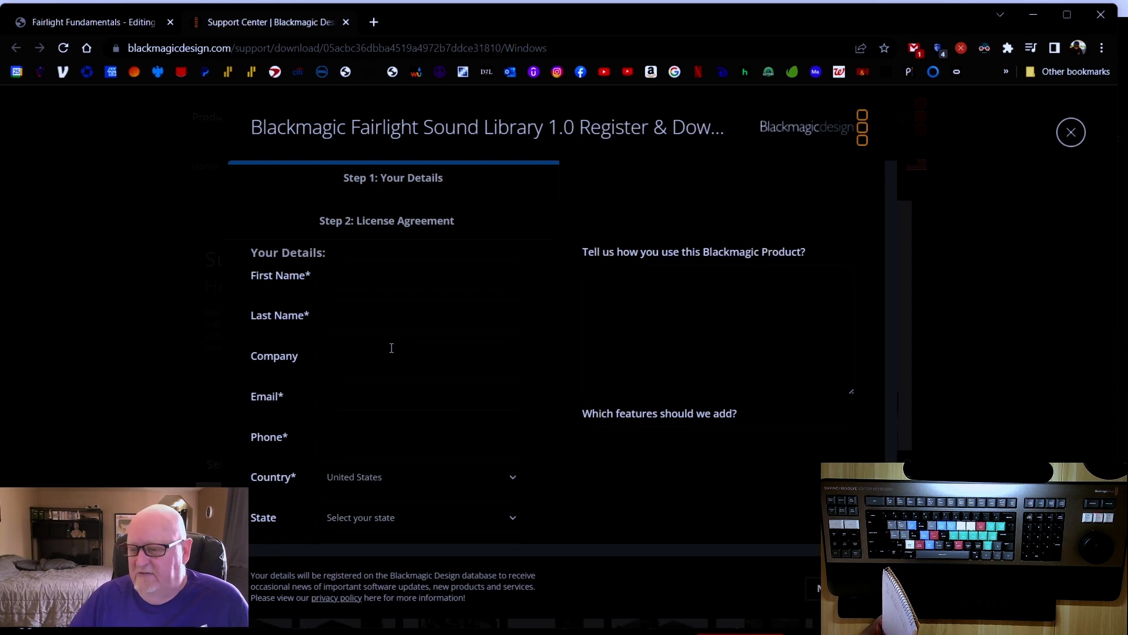
scroll(402, 352, up, 1)
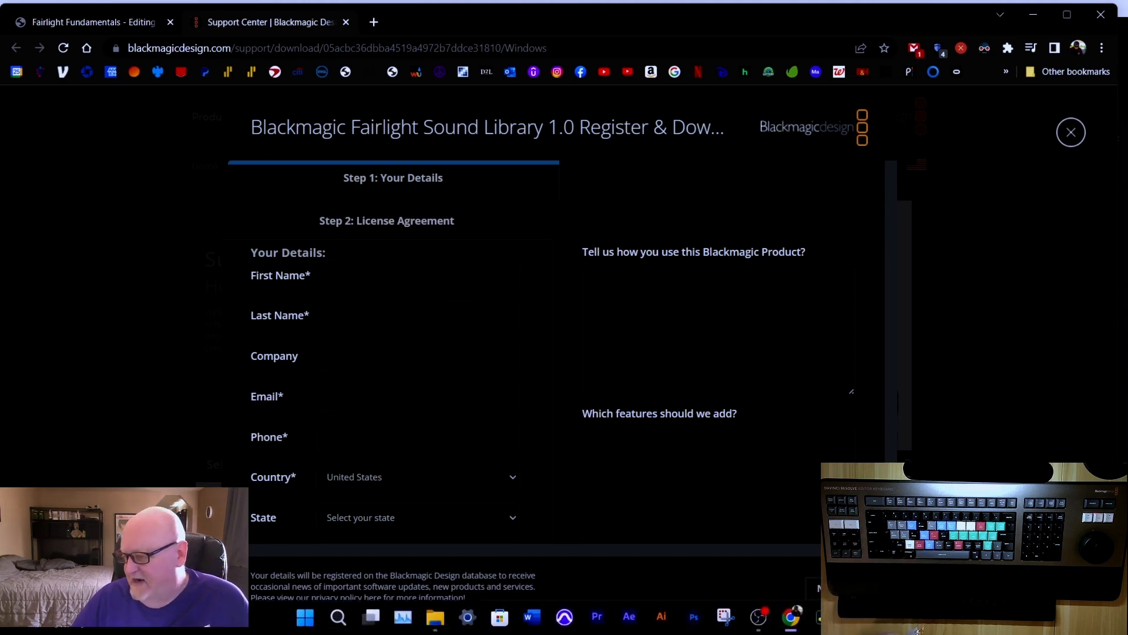
click(823, 617)
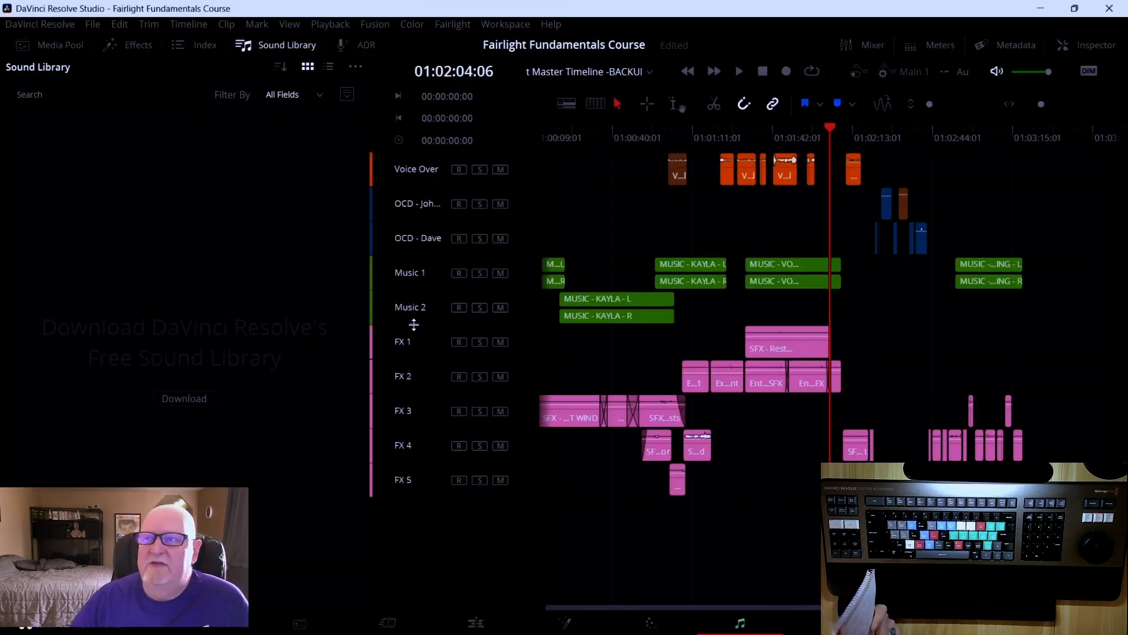
click(283, 44)
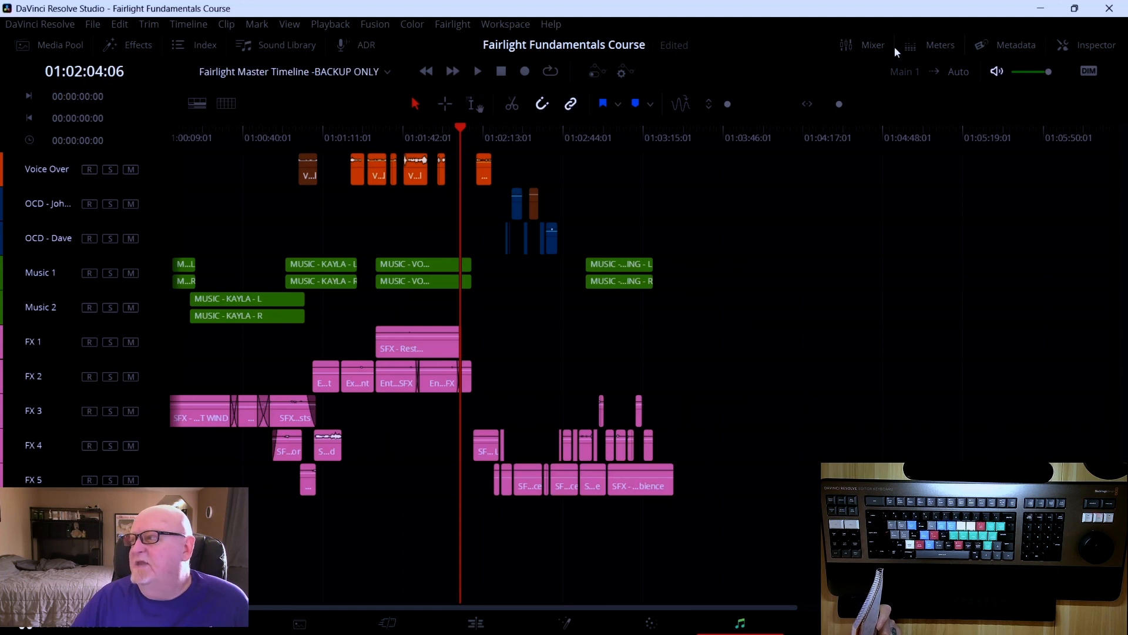
Open the Meters panel and scrub the playhead to about 01:01:05:16
click(926, 44)
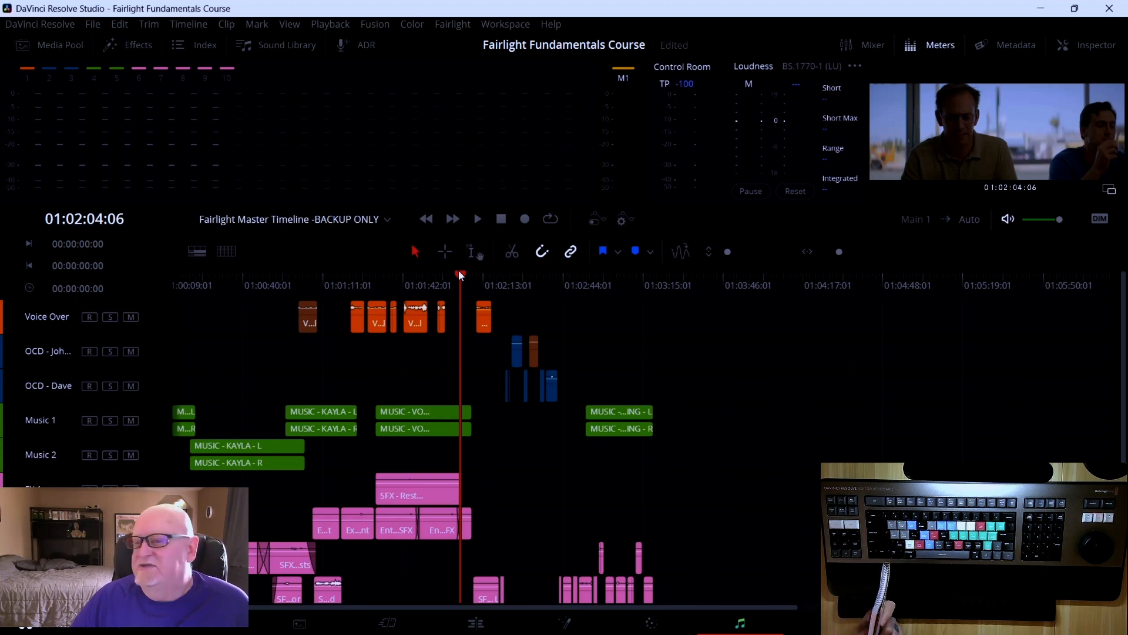
drag(461, 274, 296, 287)
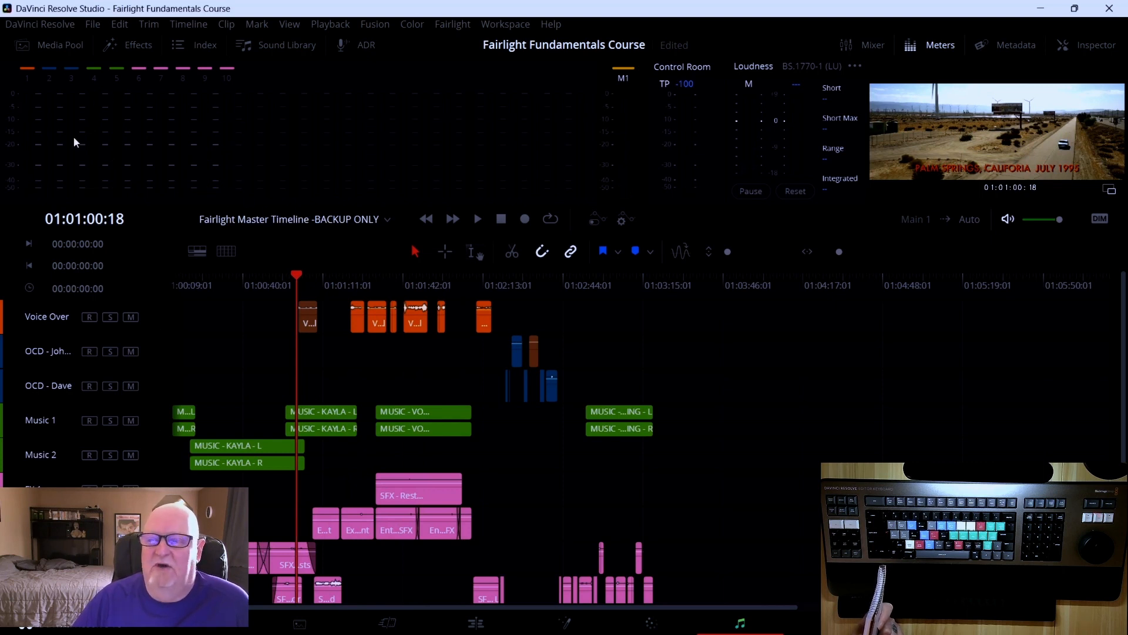
drag(298, 280, 308, 276)
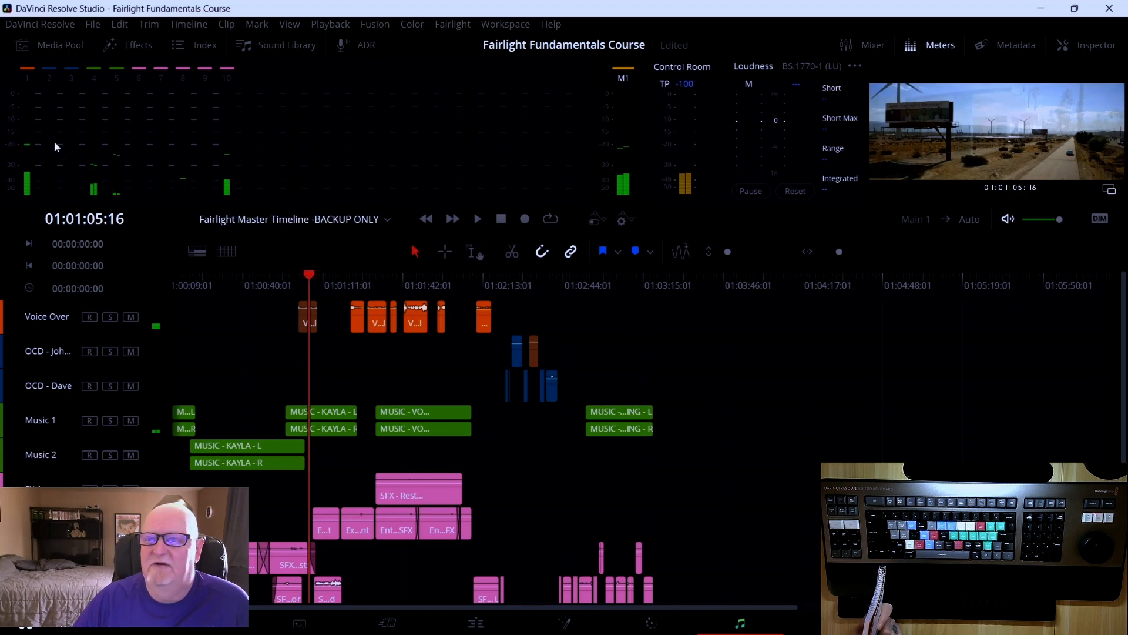
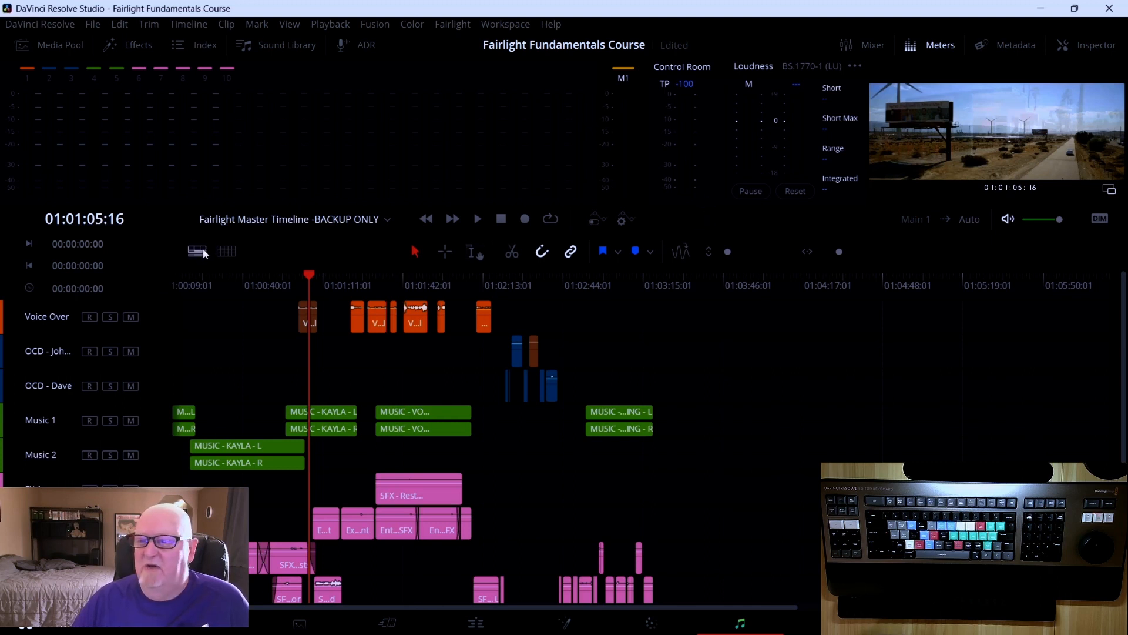
Preview the timeline view options and edit tools, scrubbing the playhead to about 01:01:06:17 before returning to the Selection tool
click(228, 251)
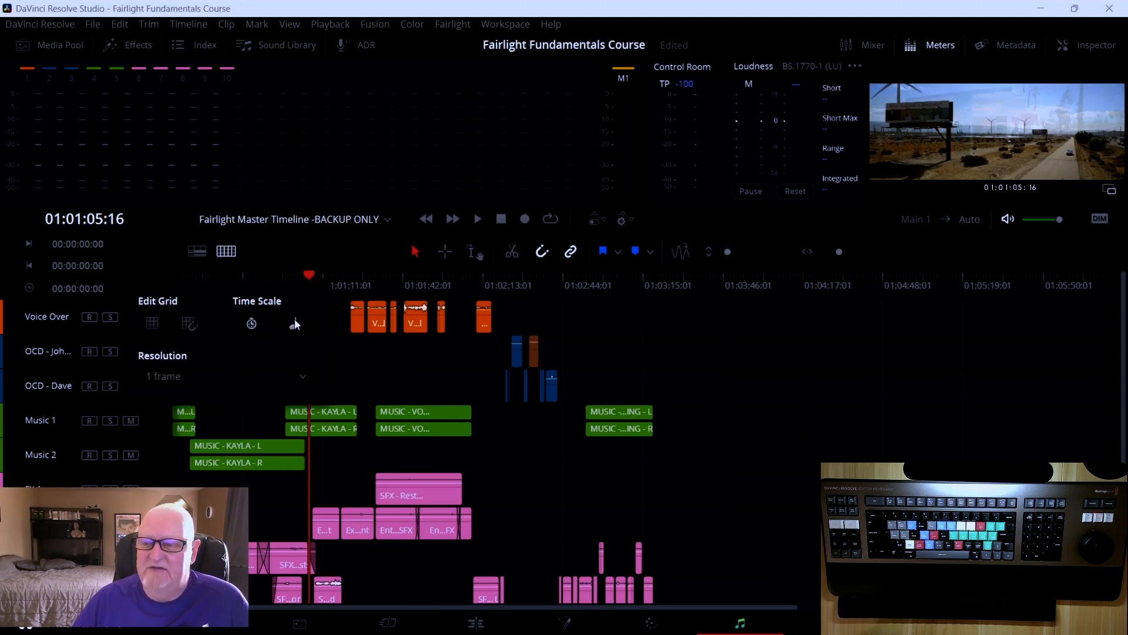
click(232, 252)
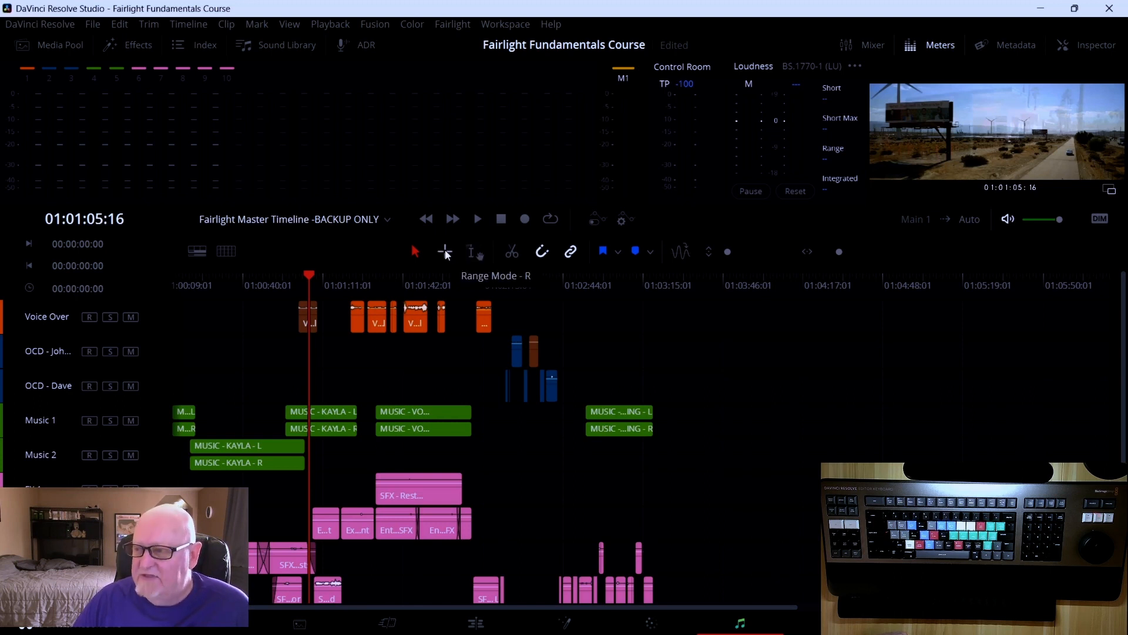
click(472, 252)
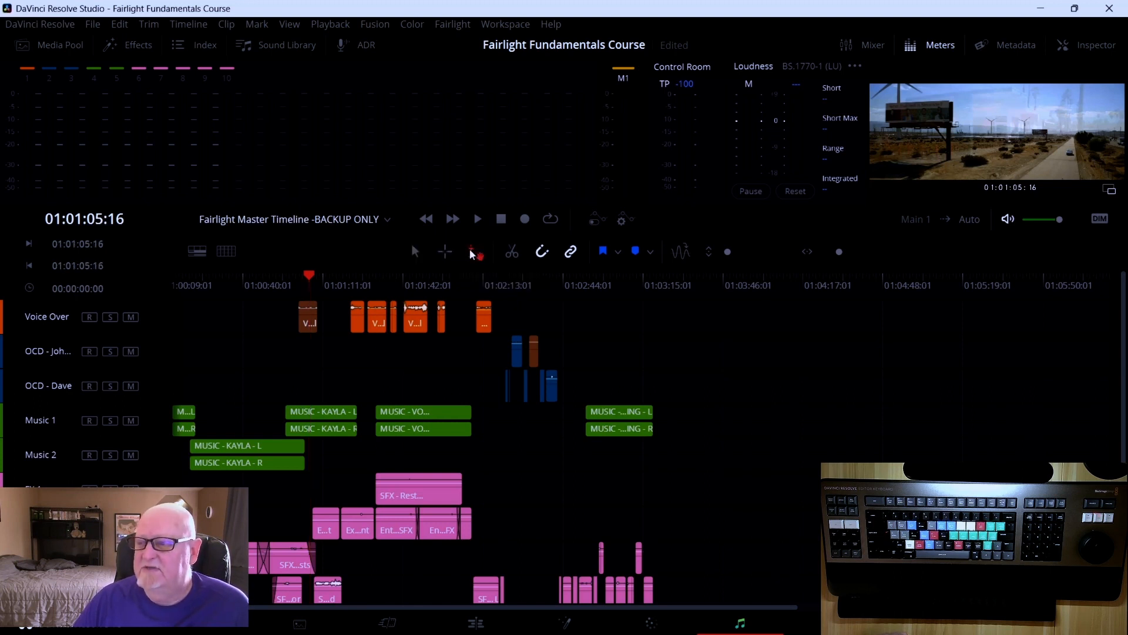
drag(313, 275, 420, 264)
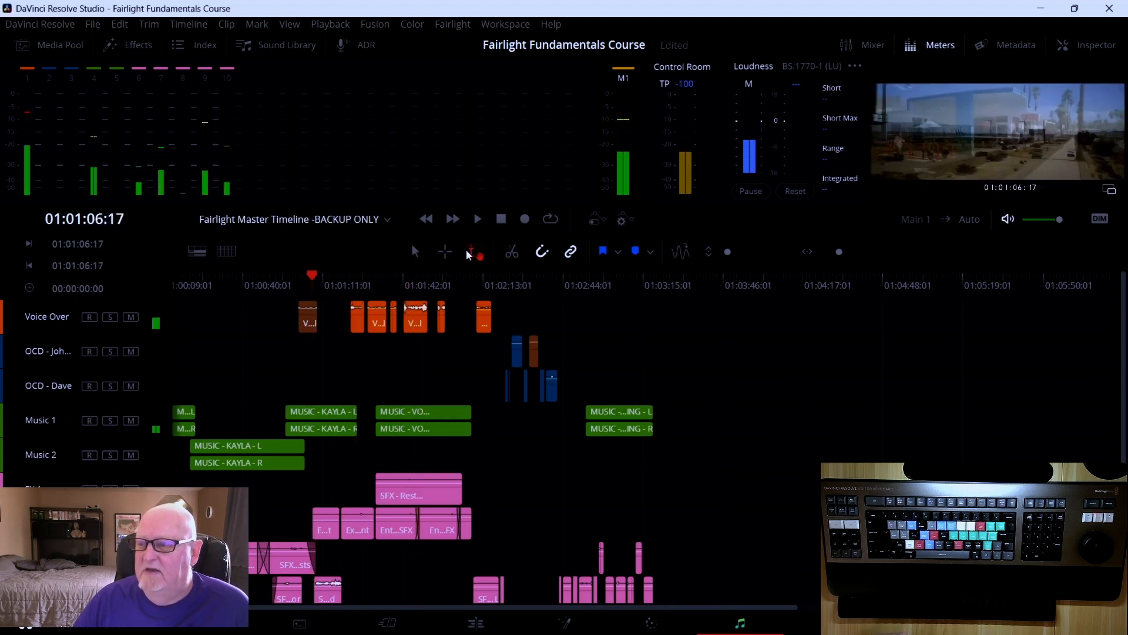
click(416, 252)
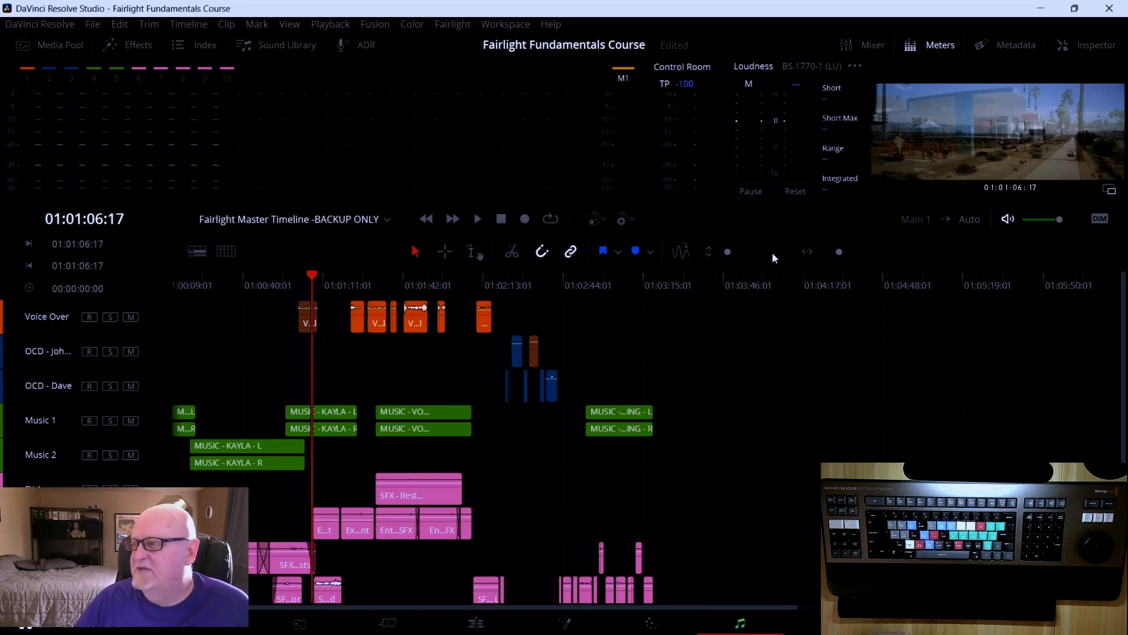
scroll(543, 332, down, 2)
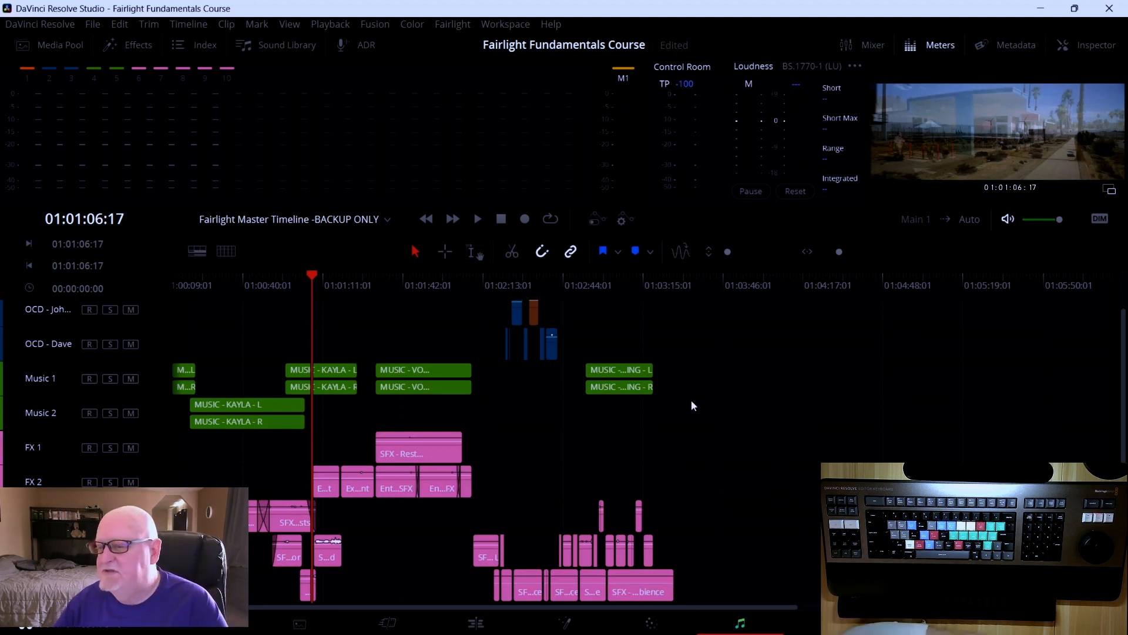
scroll(691, 400, up, 2)
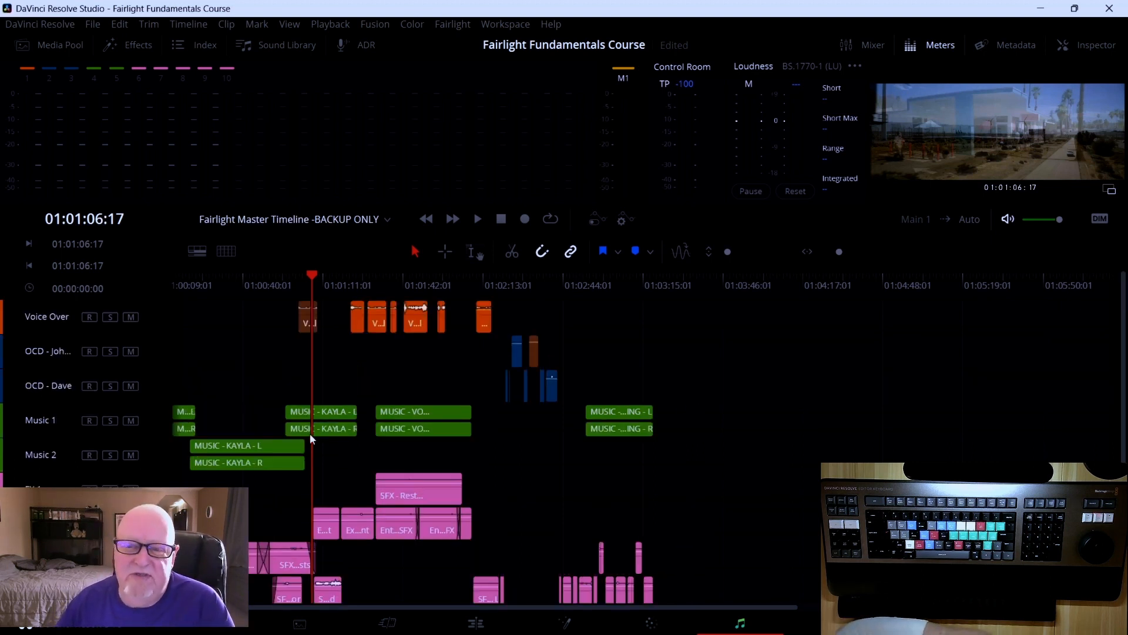
scroll(116, 427, down, 2)
scroll(116, 428, up, 2)
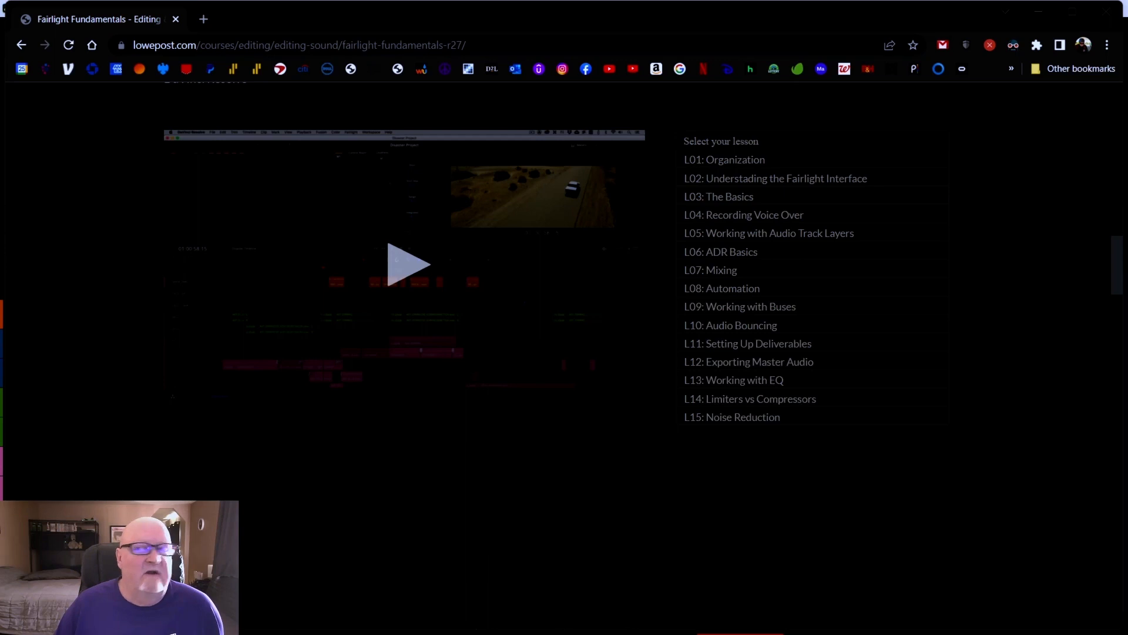
Scroll through the Fairlight Fundamentals course page on lowepost.com, including its description and lesson list
scroll(533, 423, up, 15)
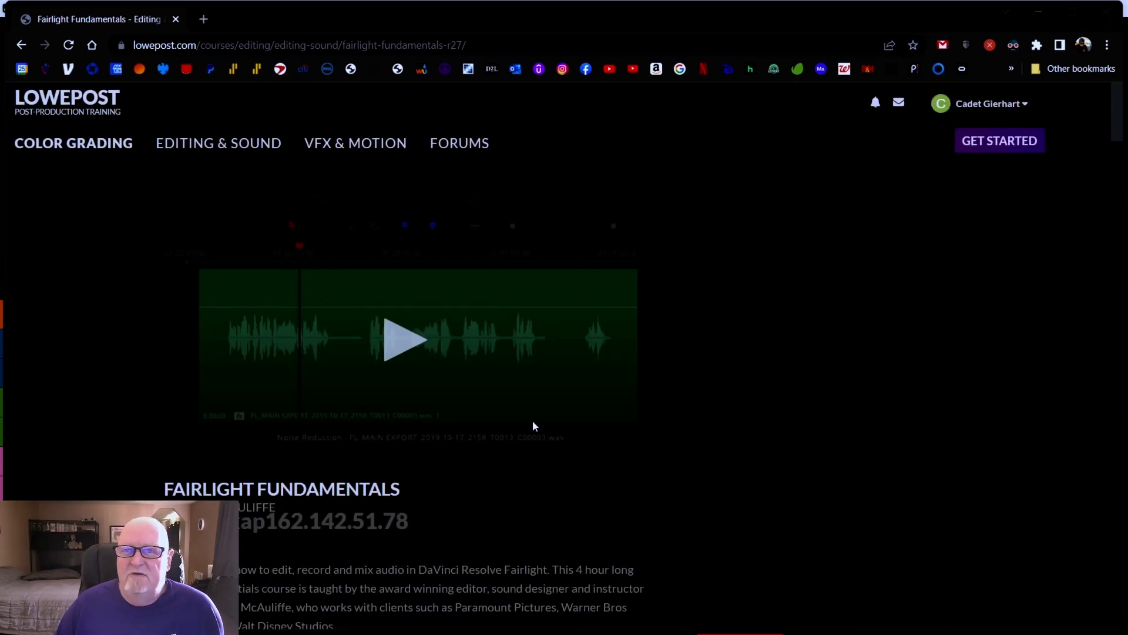
scroll(533, 424, down, 15)
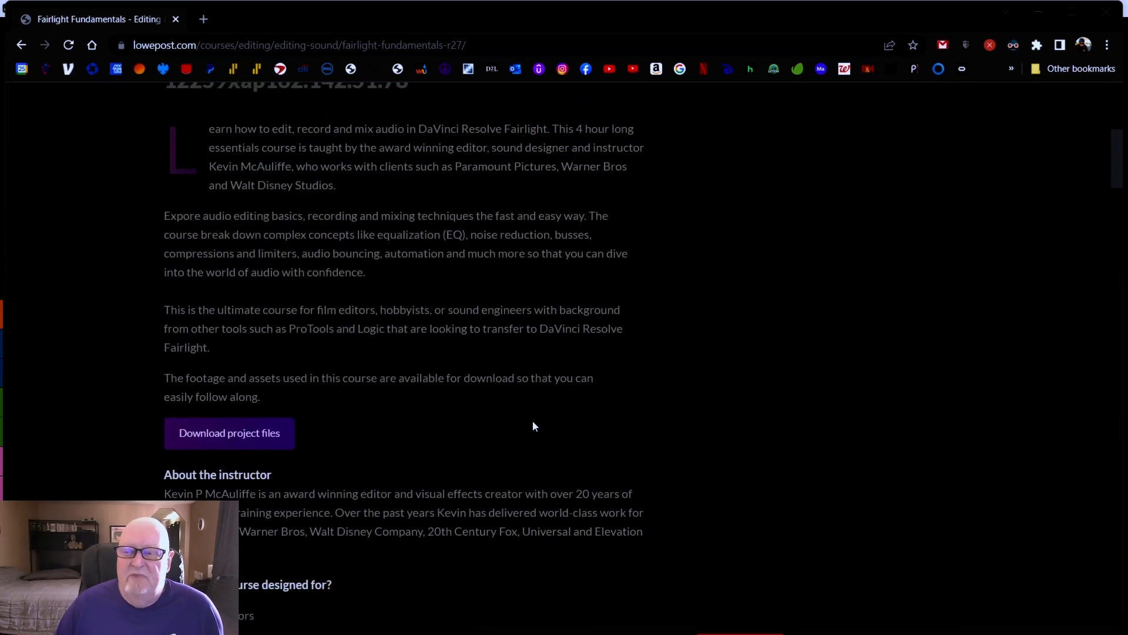
scroll(534, 423, down, 9)
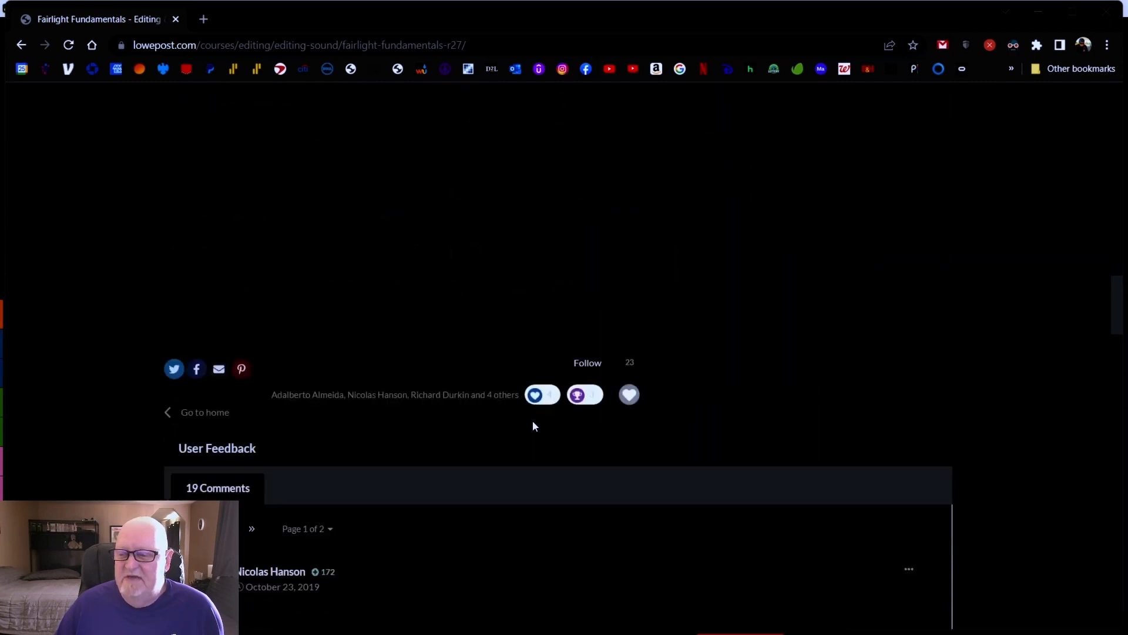
scroll(533, 423, up, 9)
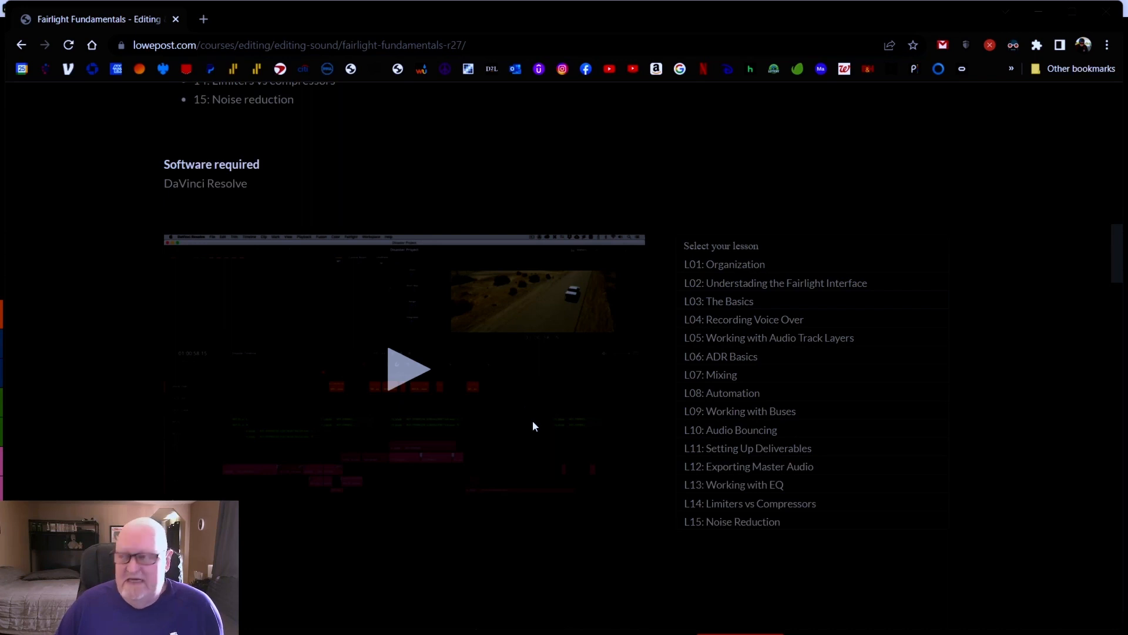
scroll(561, 403, down, 2)
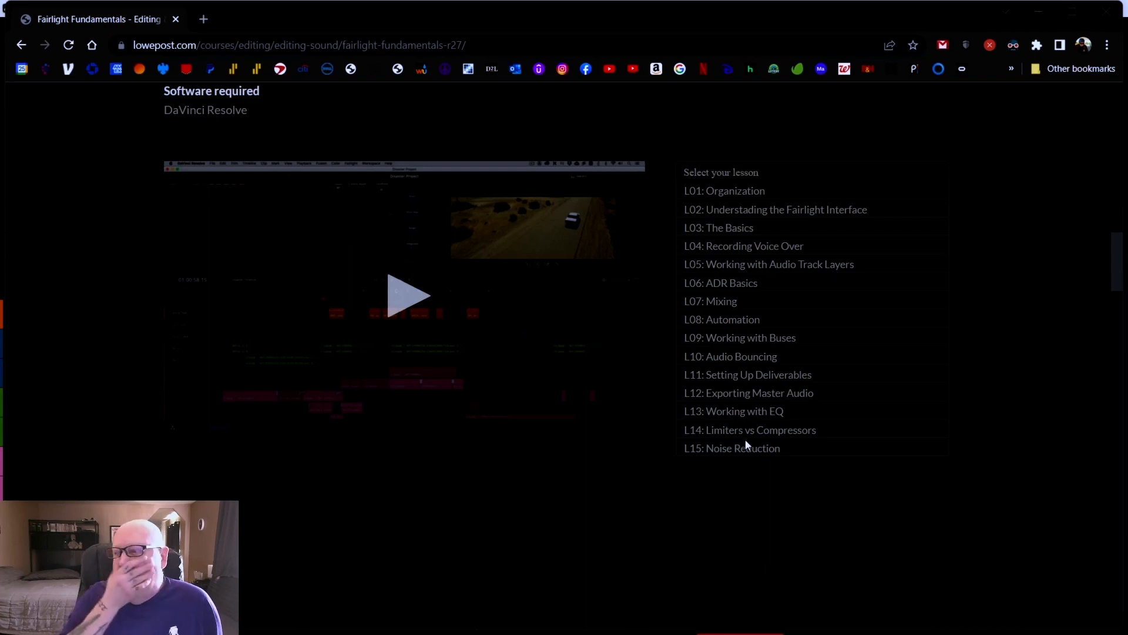
Switch back to DaVinci Resolve and enlarge the timeline track heights
mouse_move(487, 632)
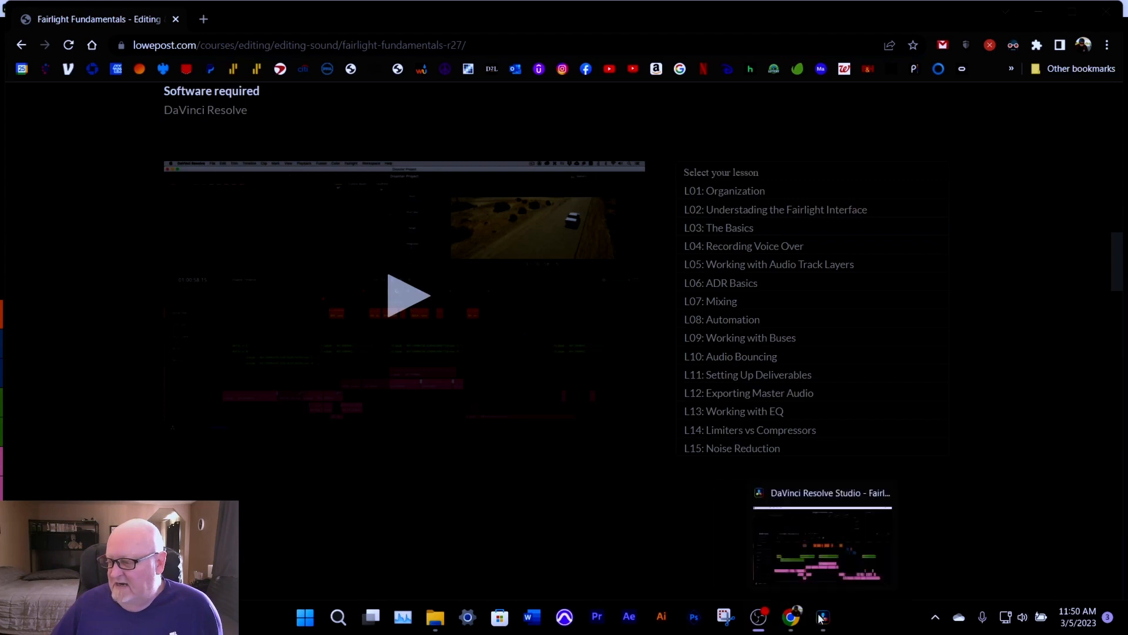
click(779, 600)
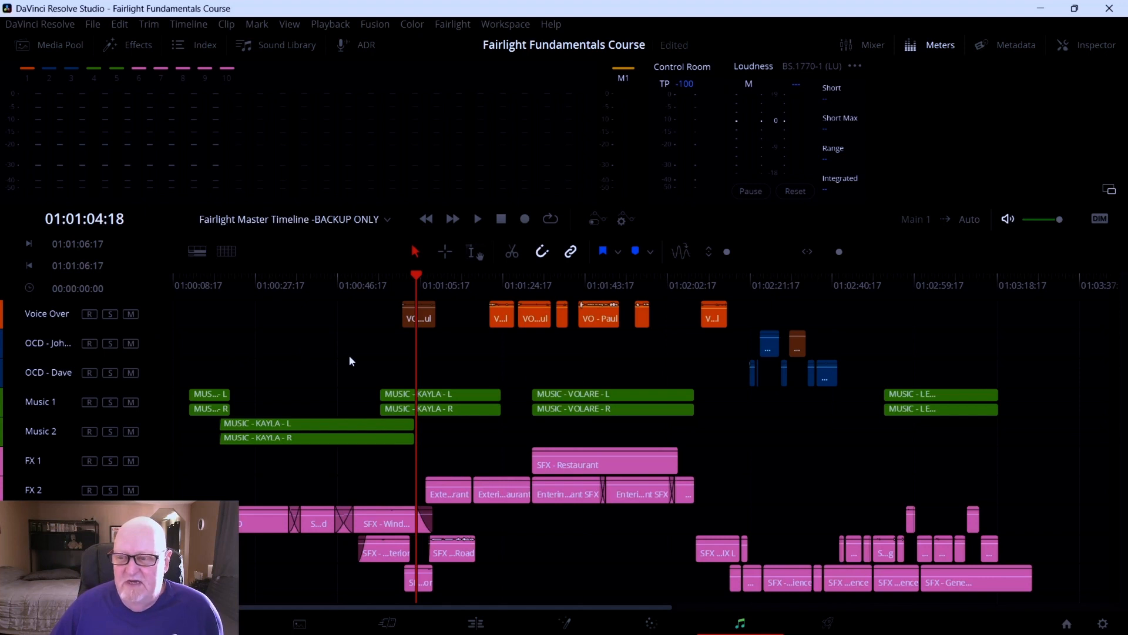
mouse_move(724, 246)
mouse_down()
mouse_move(743, 247)
mouse_move(727, 247)
mouse_up()
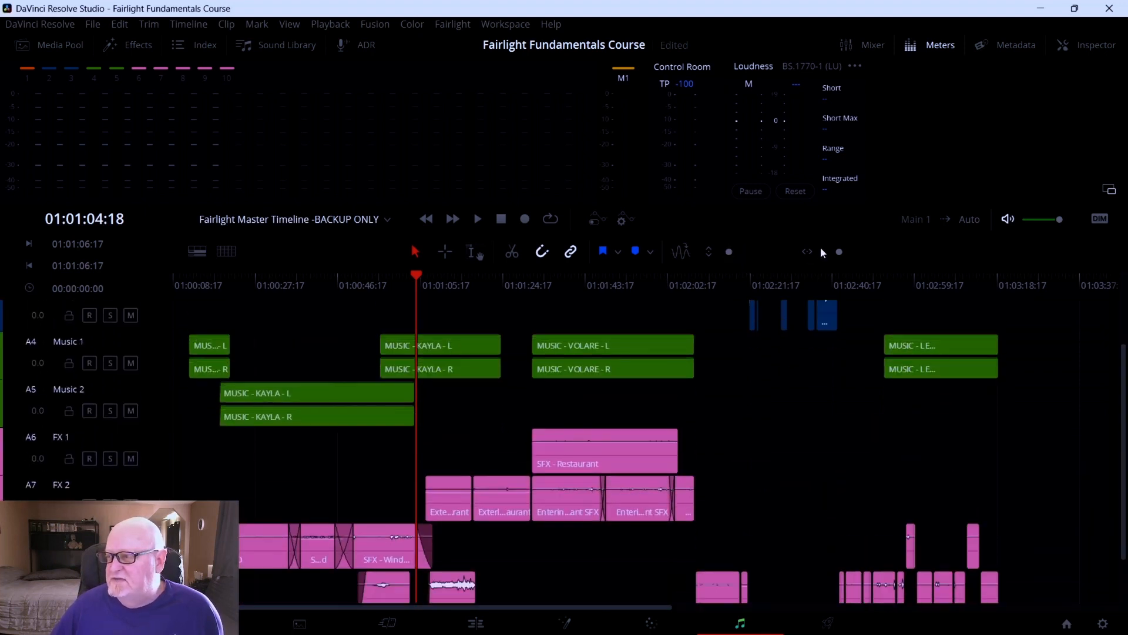
Zoom the timeline horizontally out and back in, then zoom to fit the whole timeline
drag(839, 252, 824, 252)
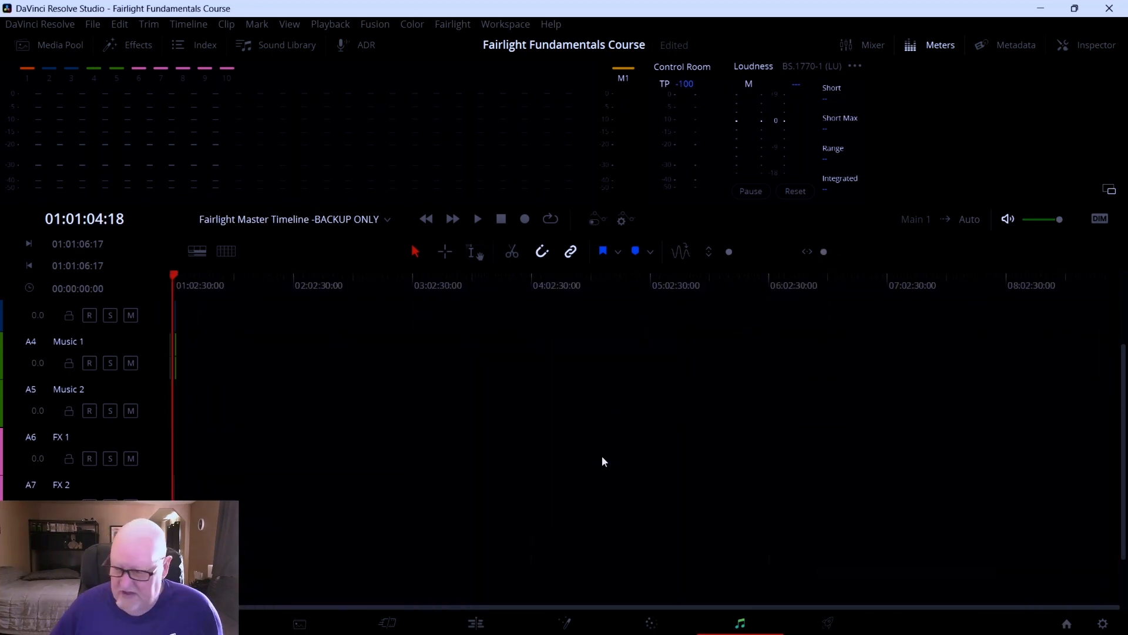
scroll(421, 551, up, 3)
scroll(421, 551, down, 5)
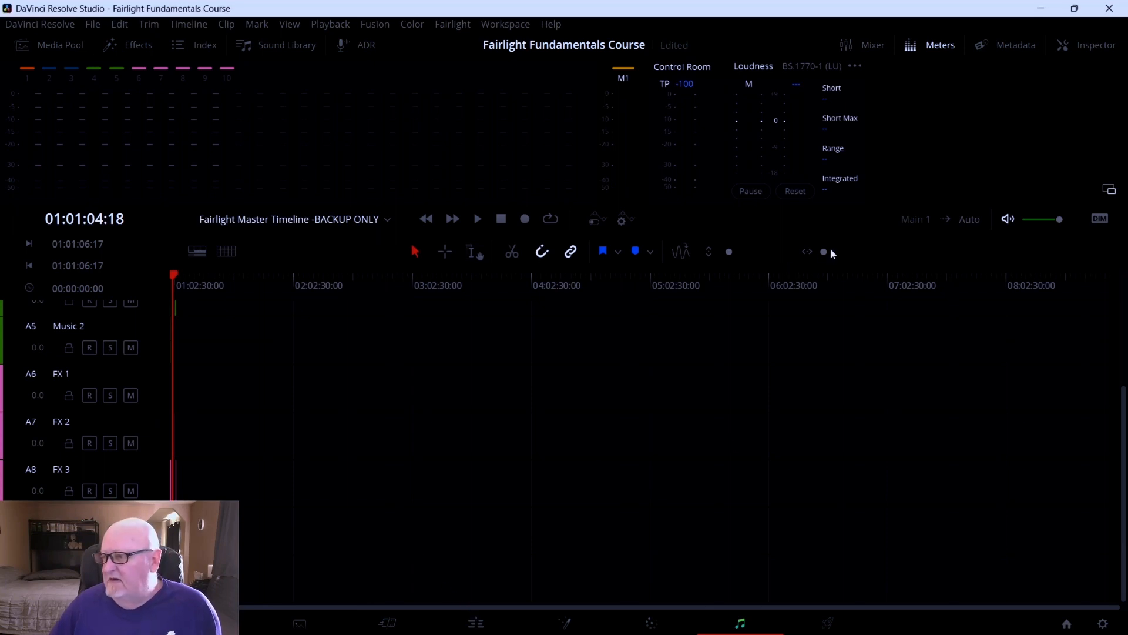
drag(825, 251, 843, 252)
scroll(740, 390, up, 4)
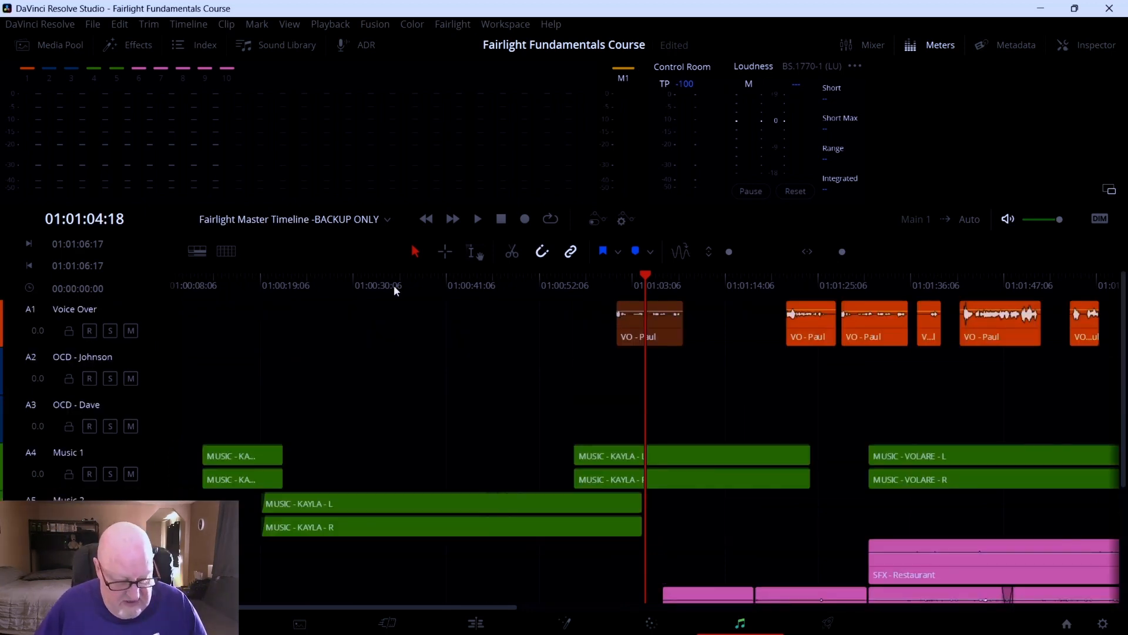
key(ctrl+minus)
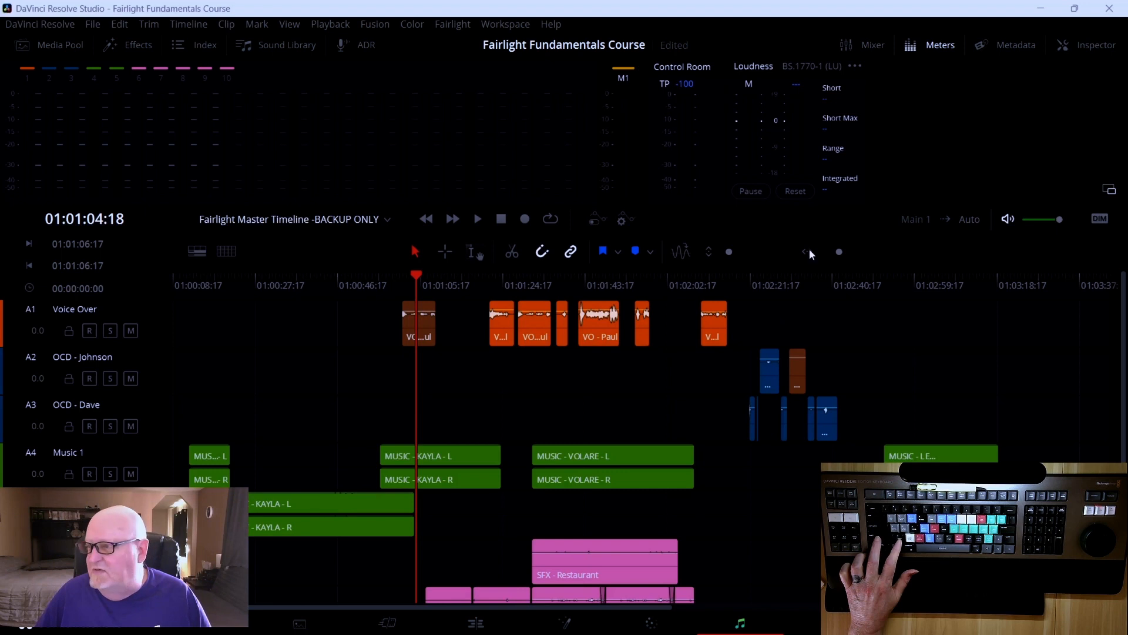
drag(844, 251, 831, 251)
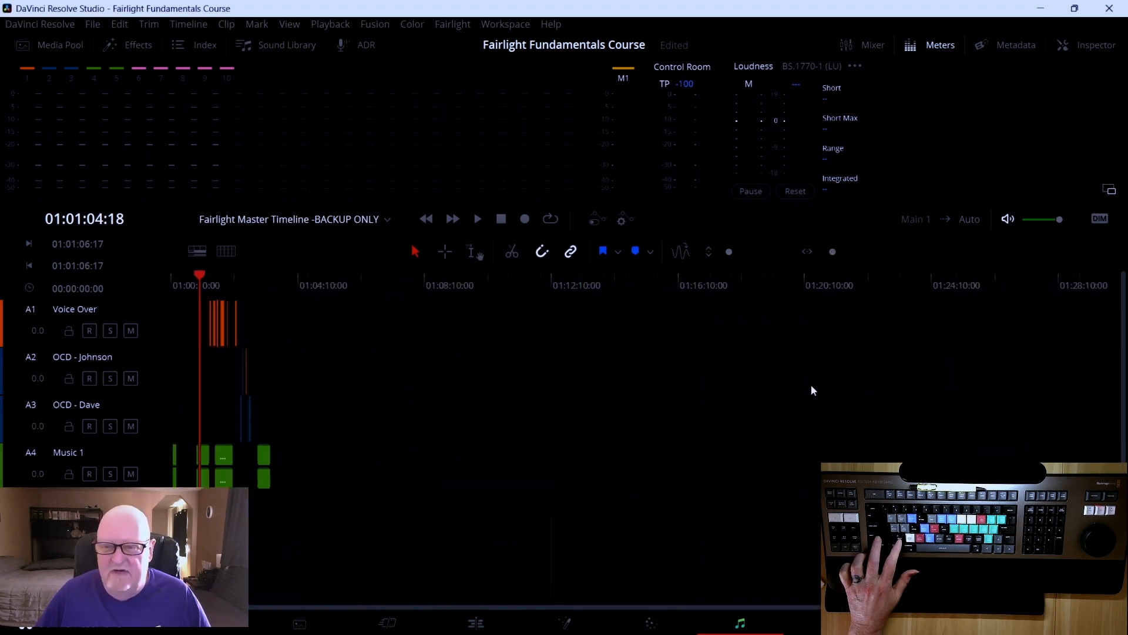
key(shift+z)
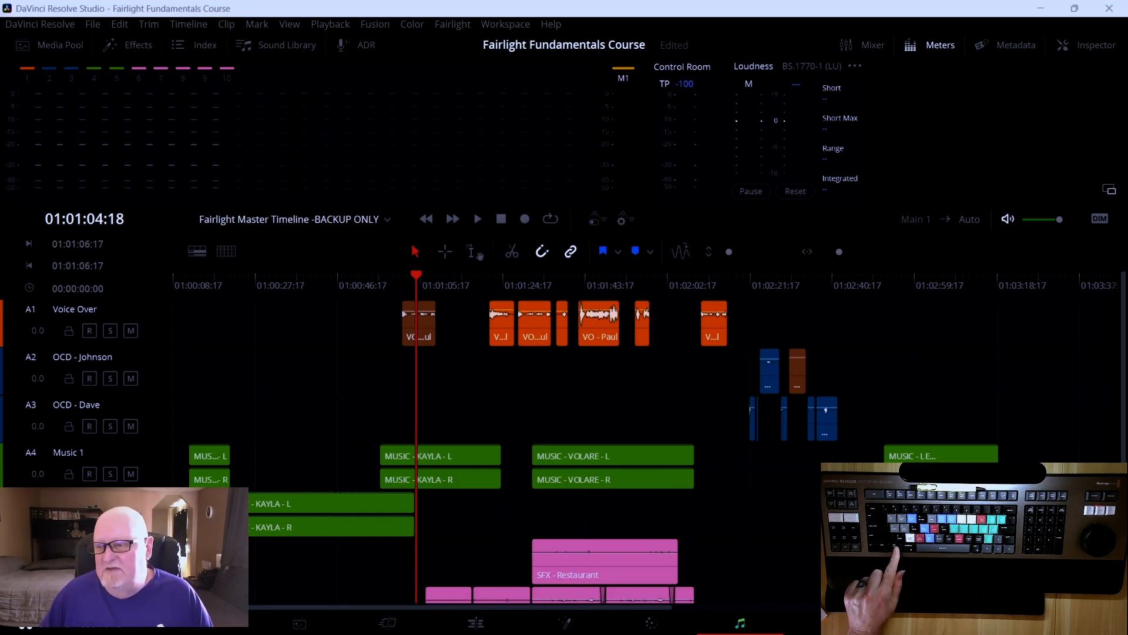
Scroll and zoom the tracks vertically to enlarge individual tracks and restore the standard track height
scroll(450, 360, down, 3)
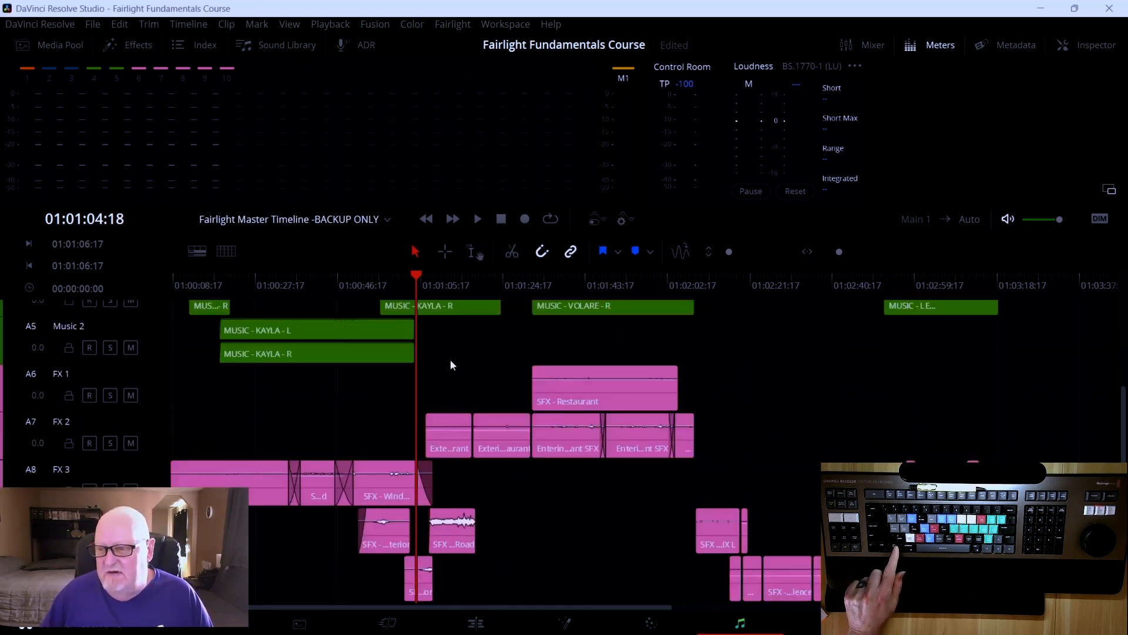
scroll(451, 360, up, 3)
scroll(450, 360, down, 2)
scroll(450, 360, up, 1)
scroll(450, 361, up, 1)
scroll(451, 360, down, 2)
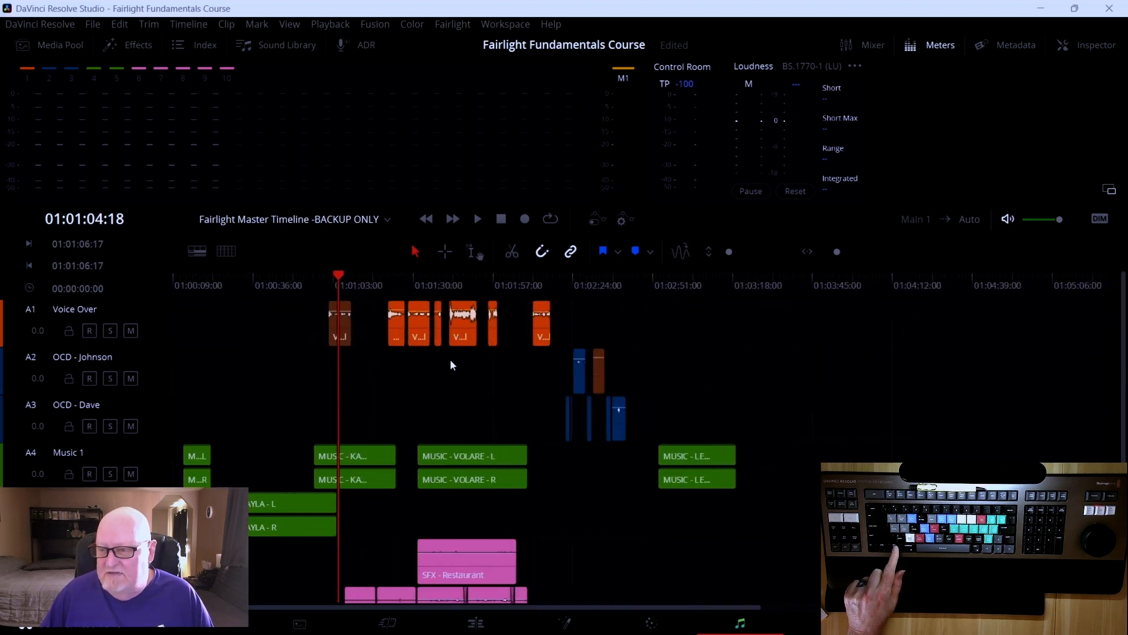
scroll(450, 360, up, 2)
scroll(450, 360, up, 1)
scroll(451, 361, down, 1)
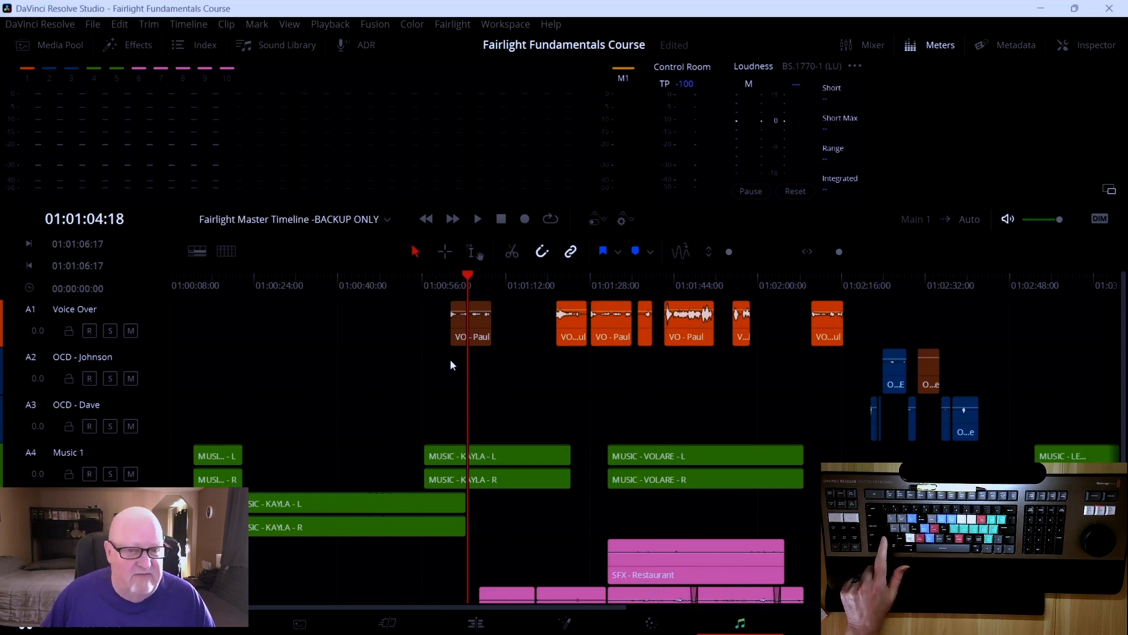
scroll(451, 361, down, 2)
scroll(451, 361, up, 4)
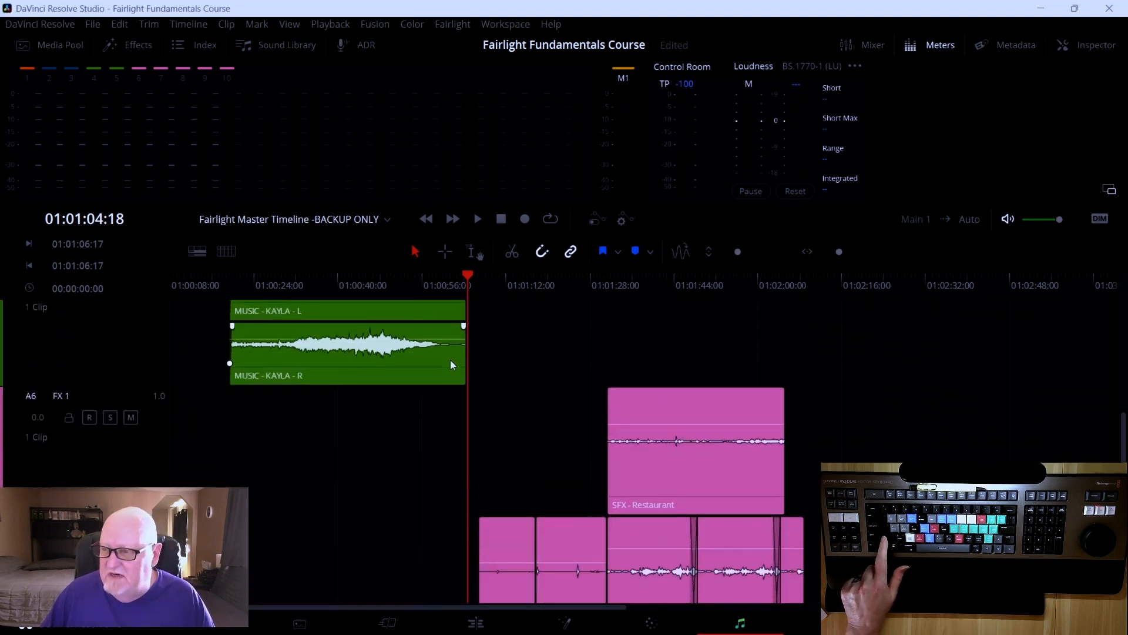
scroll(488, 388, up, 5)
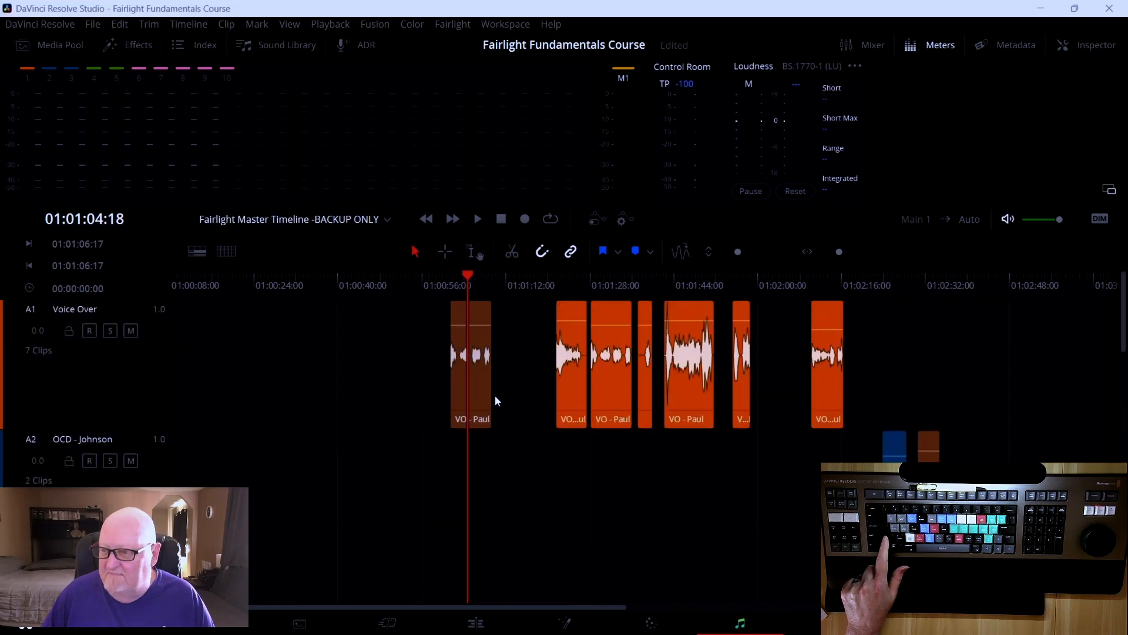
scroll(496, 396, down, 3)
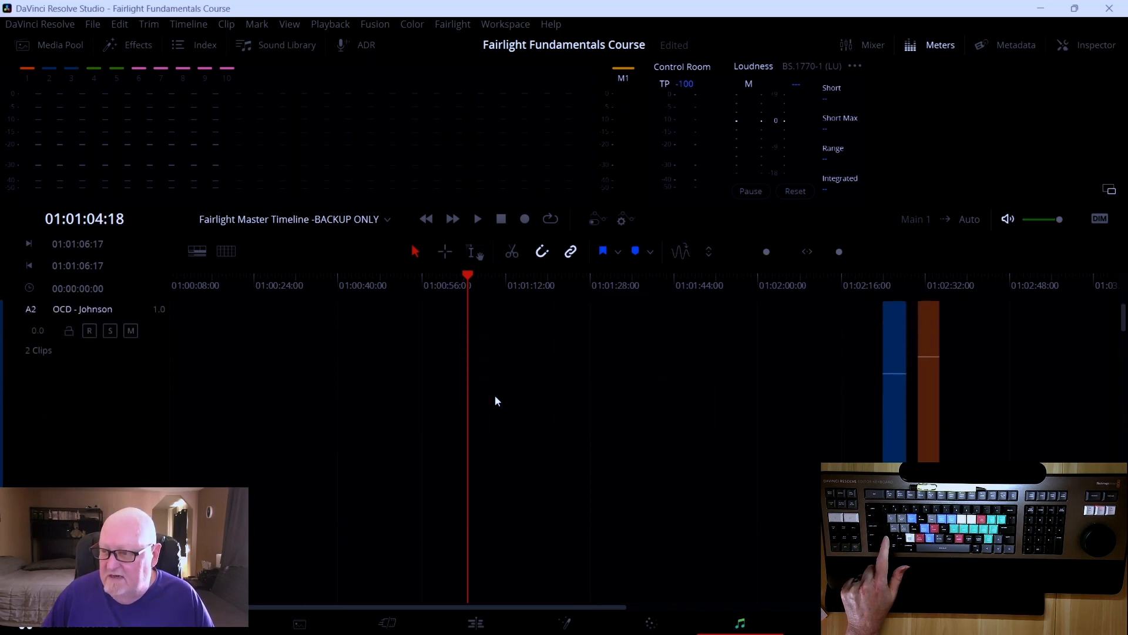
scroll(495, 397, down, 4)
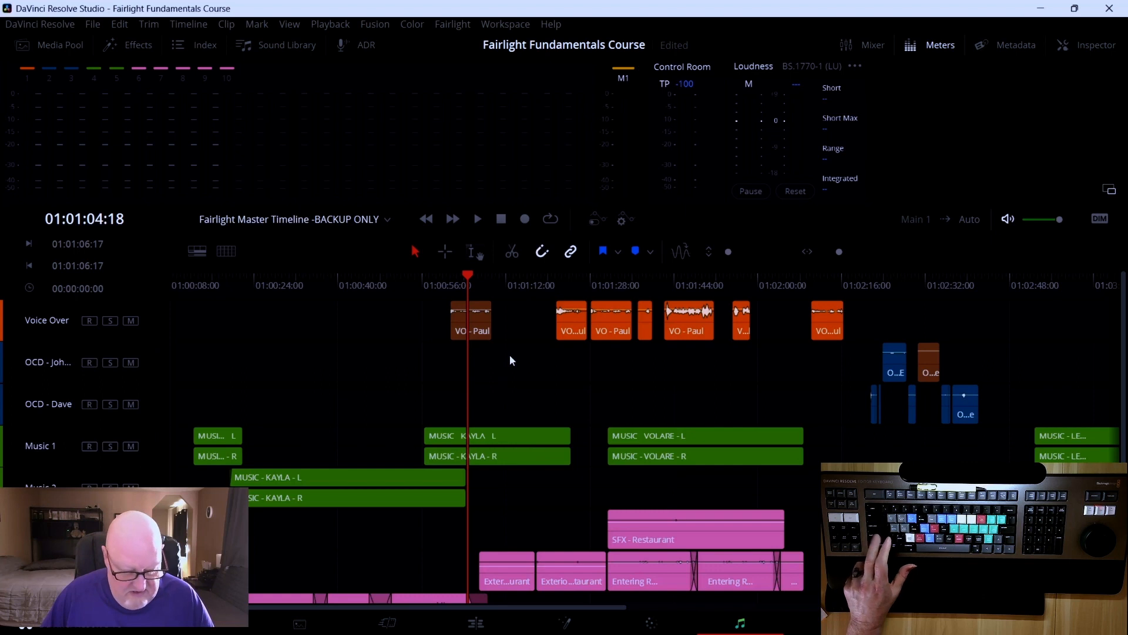
scroll(510, 356, down, 2)
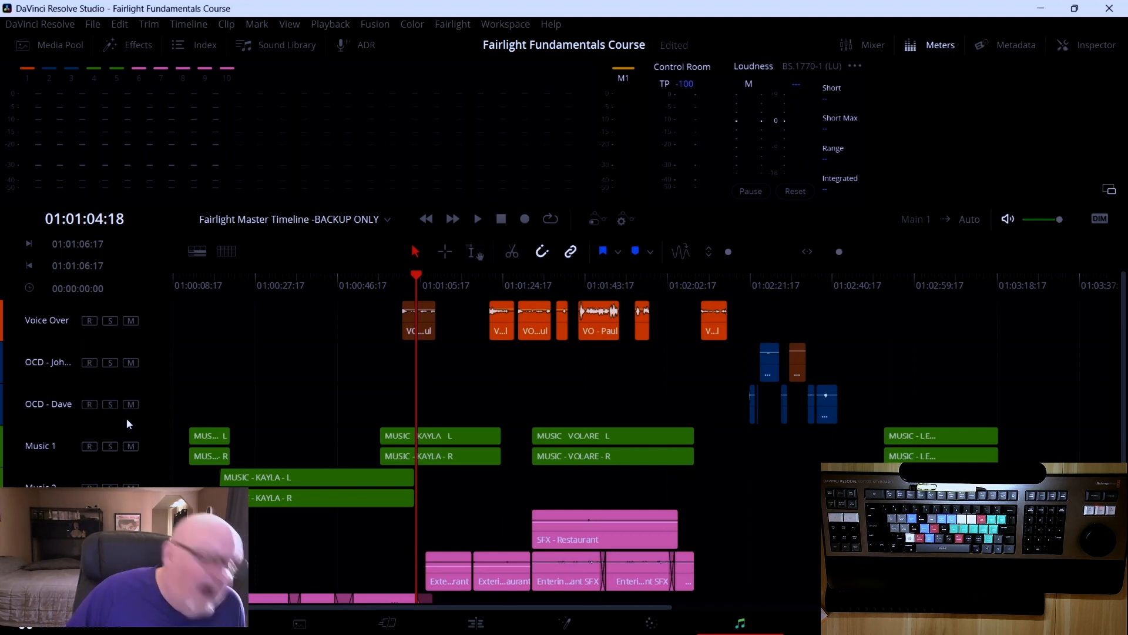
Open the Index, hide tracks A3 through Main 1, show them all again, and close the Index
click(210, 45)
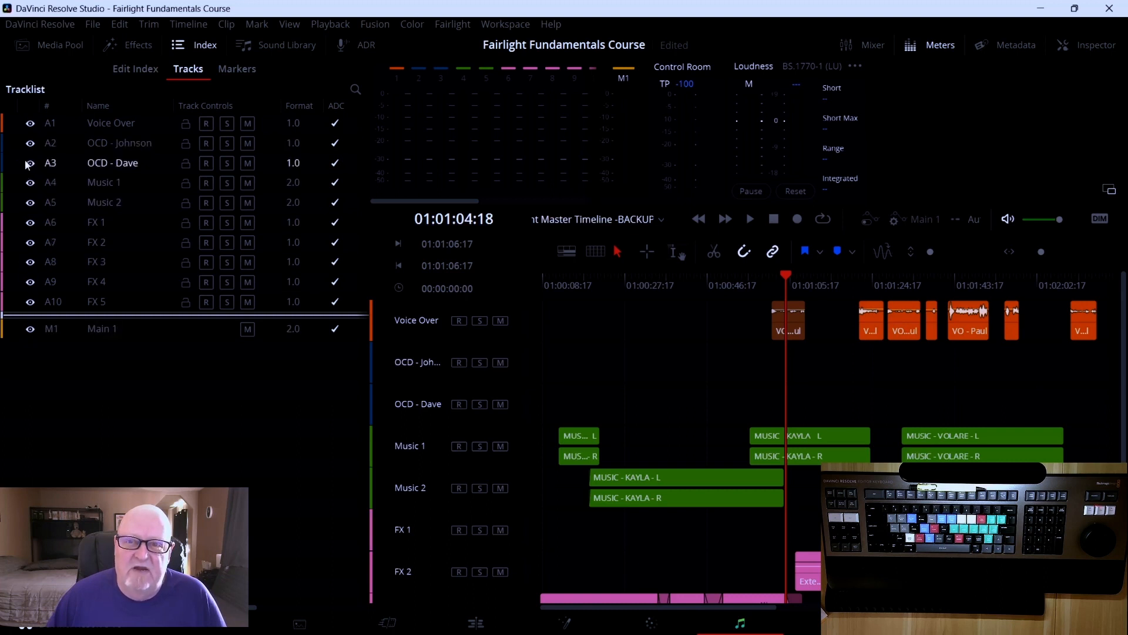
drag(28, 165, 27, 345)
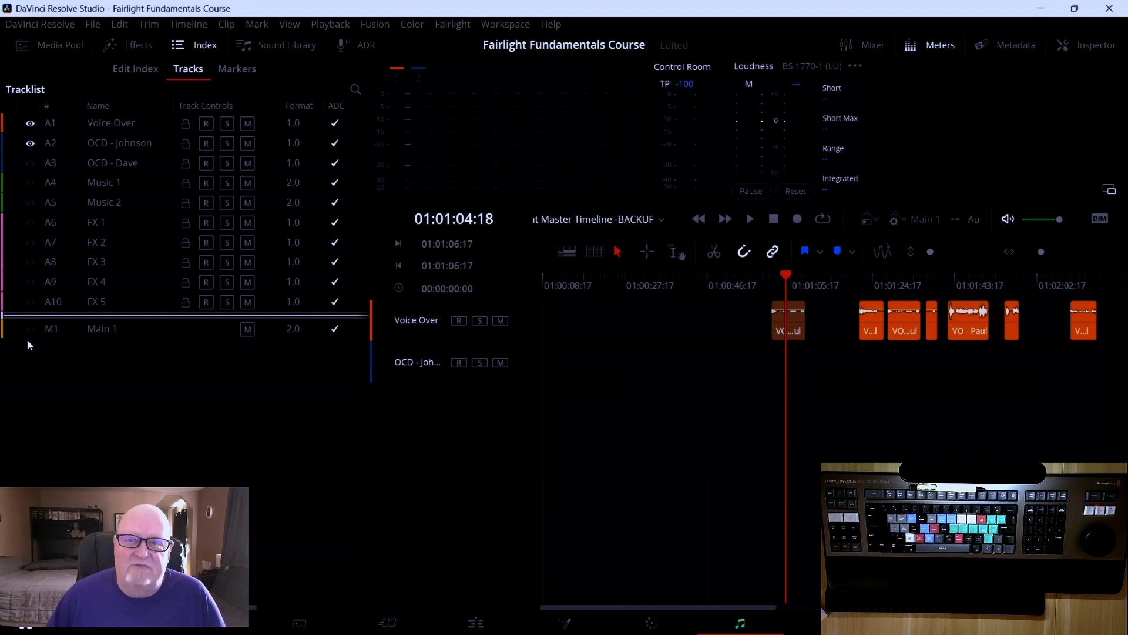
click(30, 163)
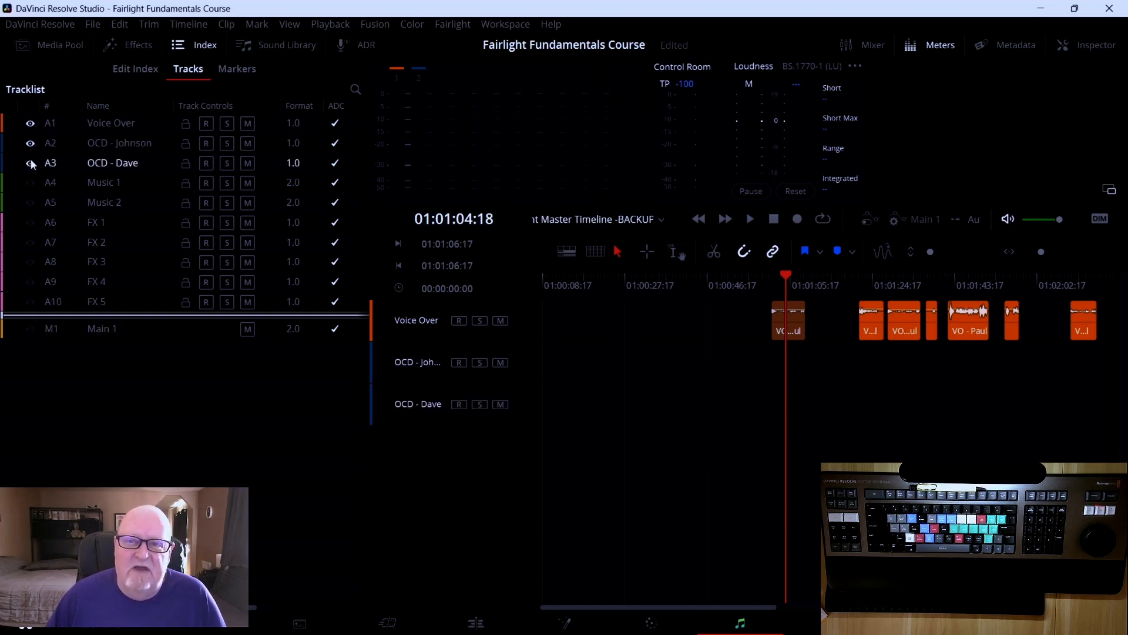
drag(31, 165, 30, 341)
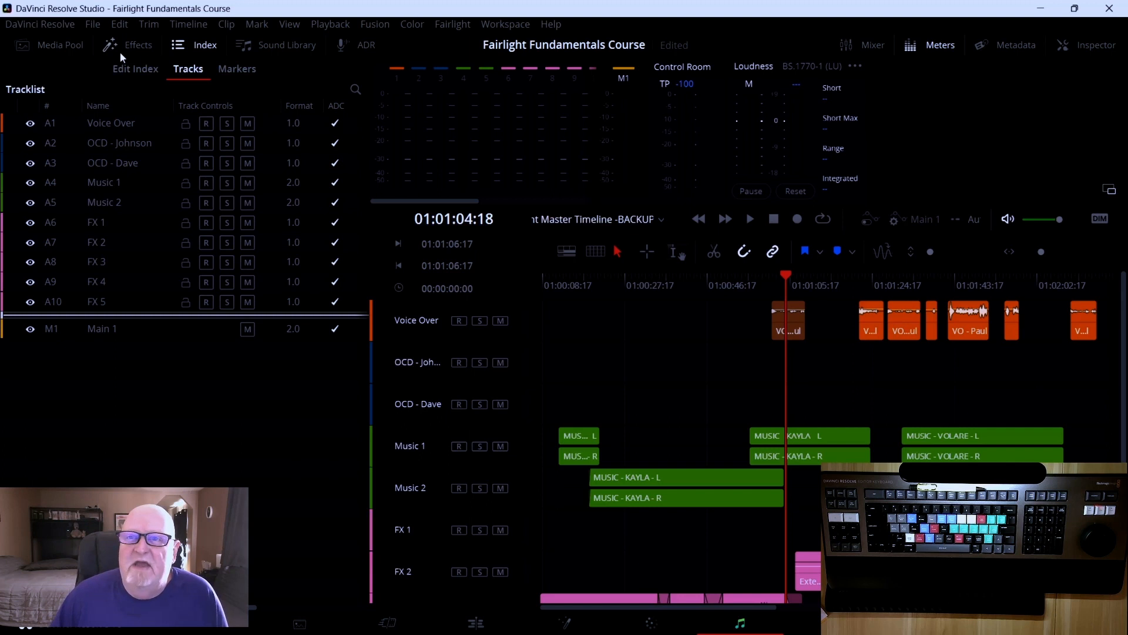
click(191, 47)
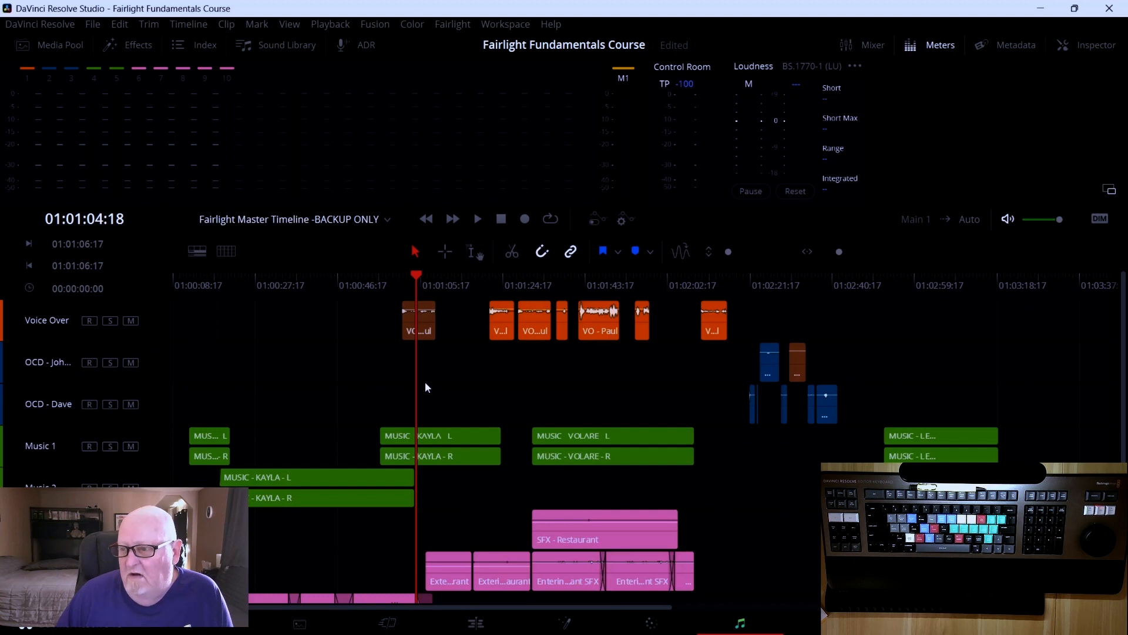
Shuttle playback forward and backward through the timeline at varying speeds, jump to the start, and stop playback
scroll(424, 382, right, 5)
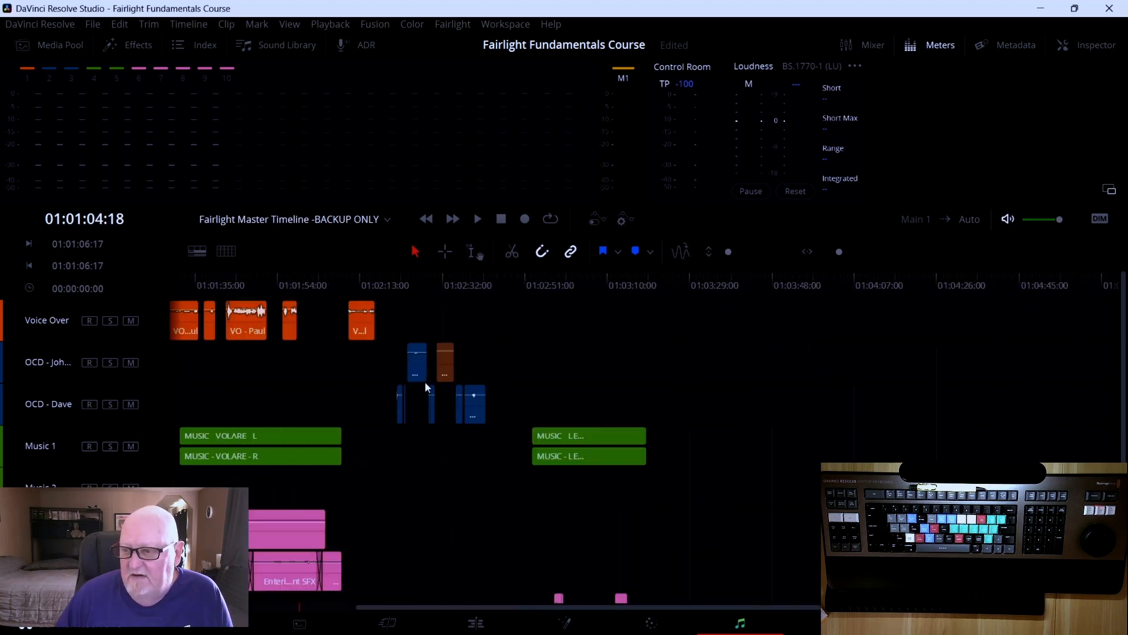
scroll(425, 382, left, 5)
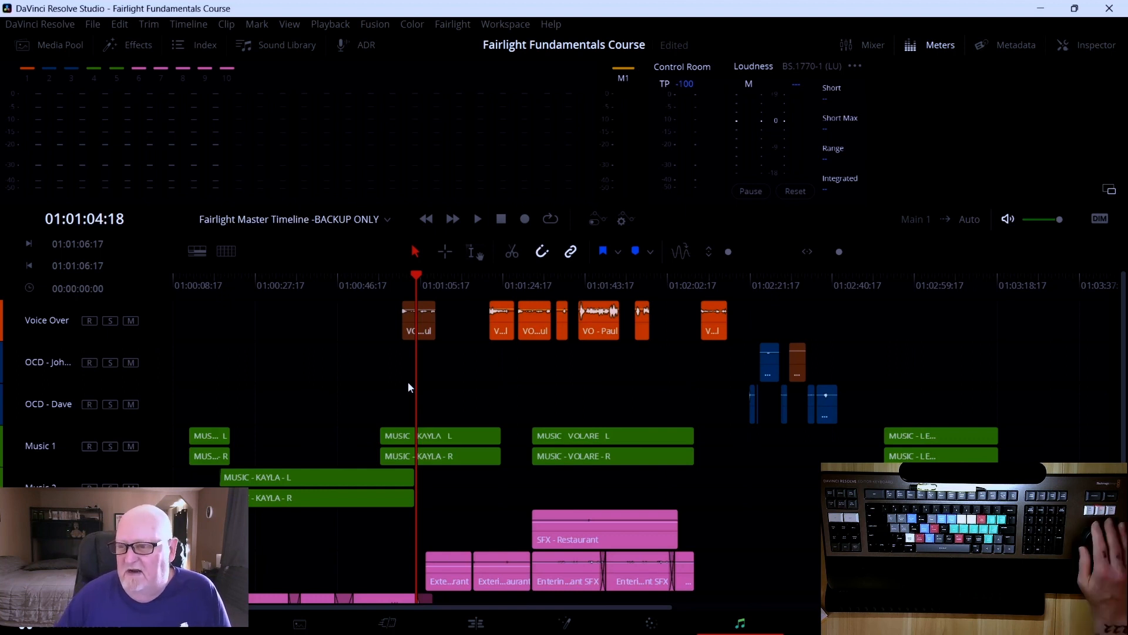
key(space)
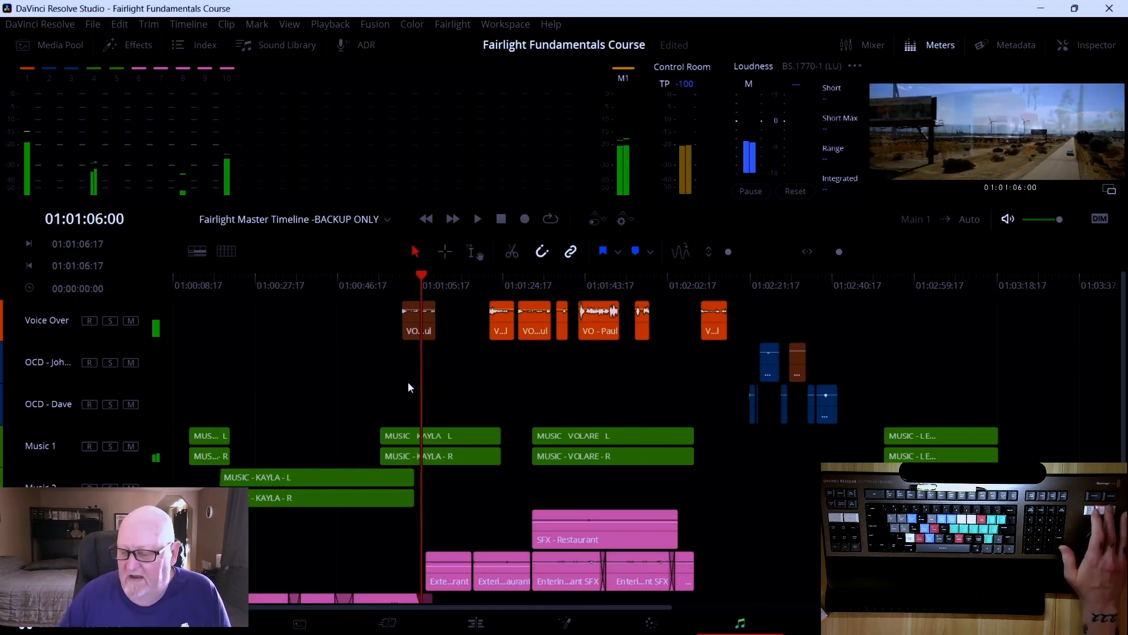
key(l)
key(l)
key(l)
key(j)
key(j)
key(j)
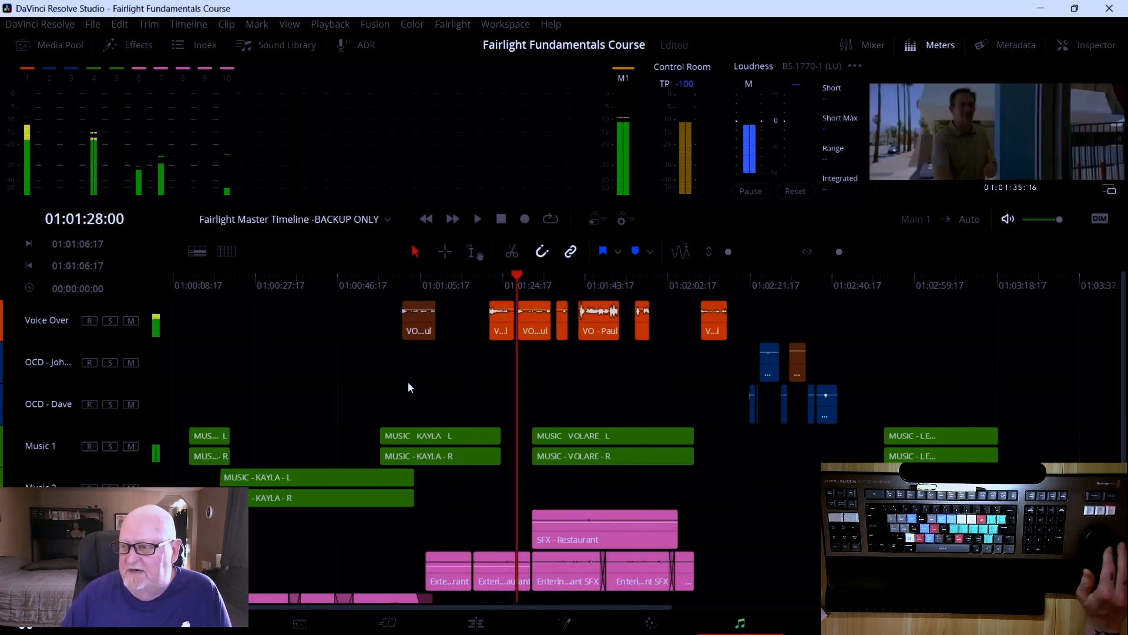
key(l)
key(l)
key(l)
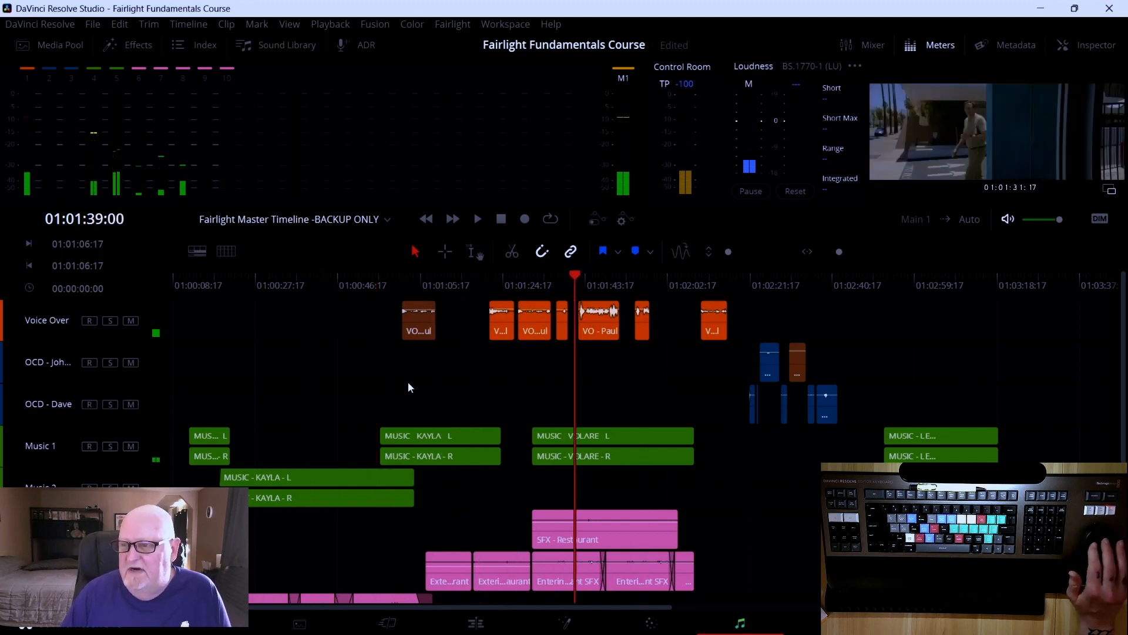
key(j)
key(j)
key(j)
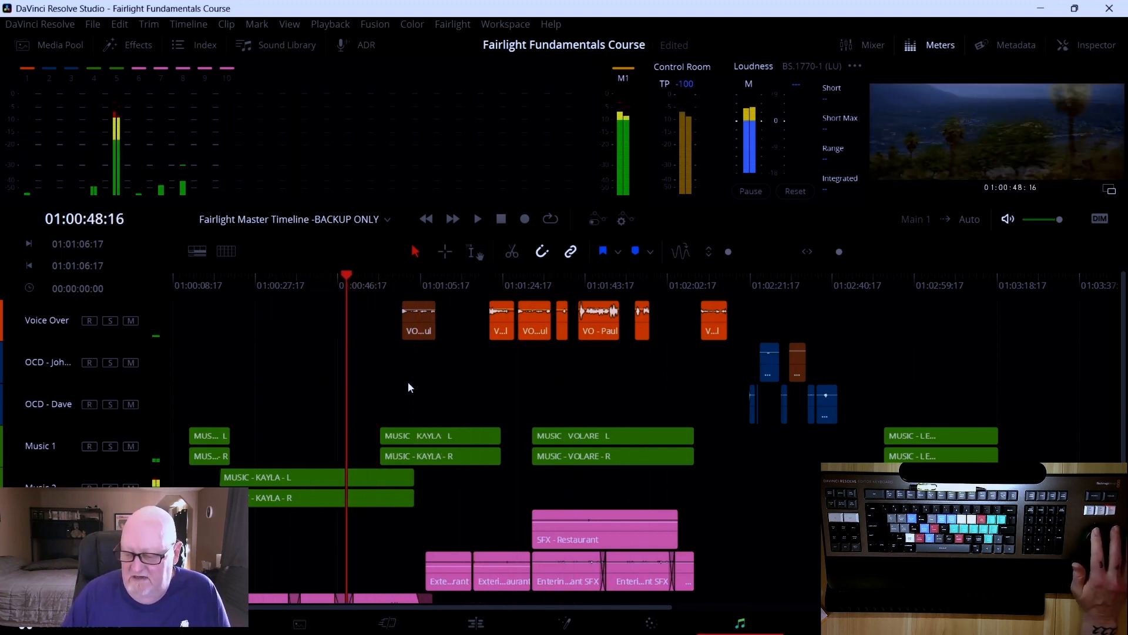
key(l)
key(l)
key(l)
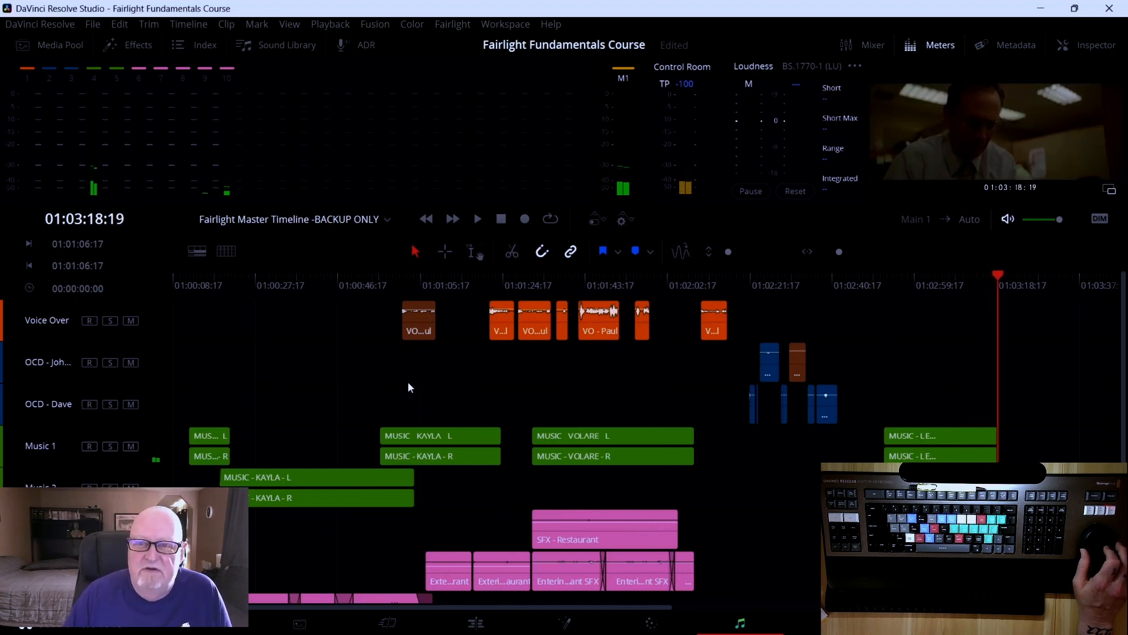
key(j)
key(l)
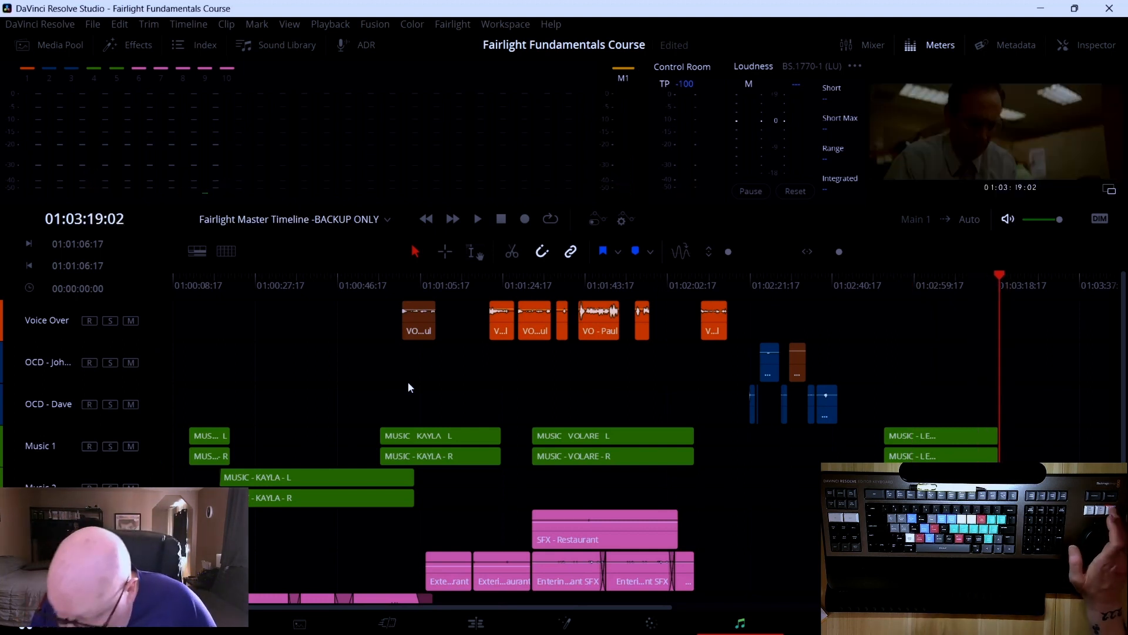
key(j)
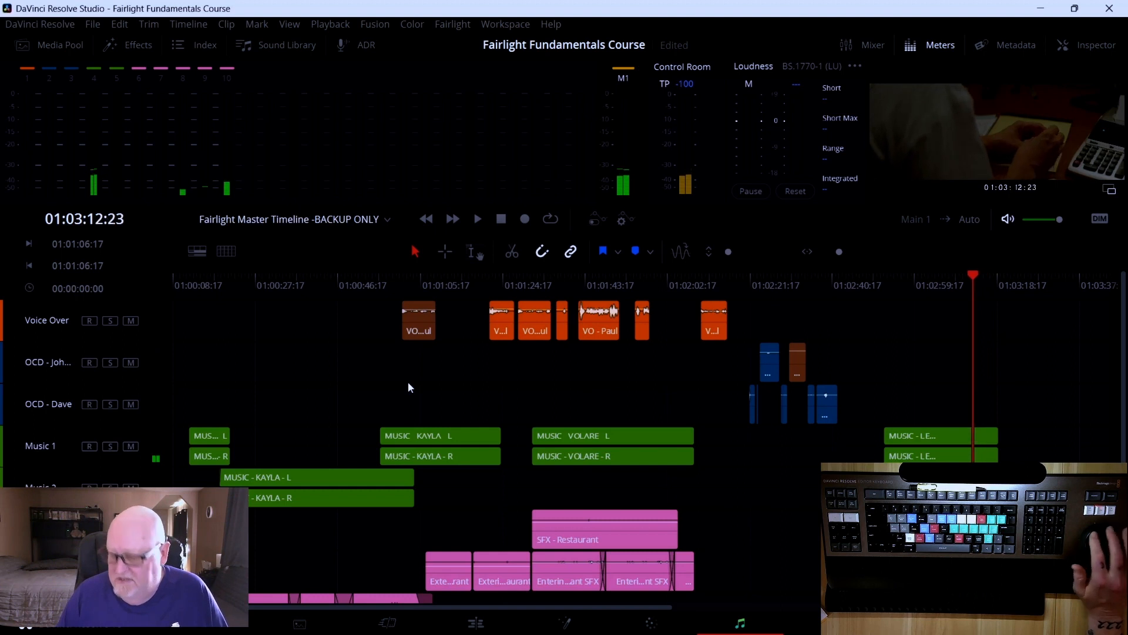
key(j)
key(j)
key(j)
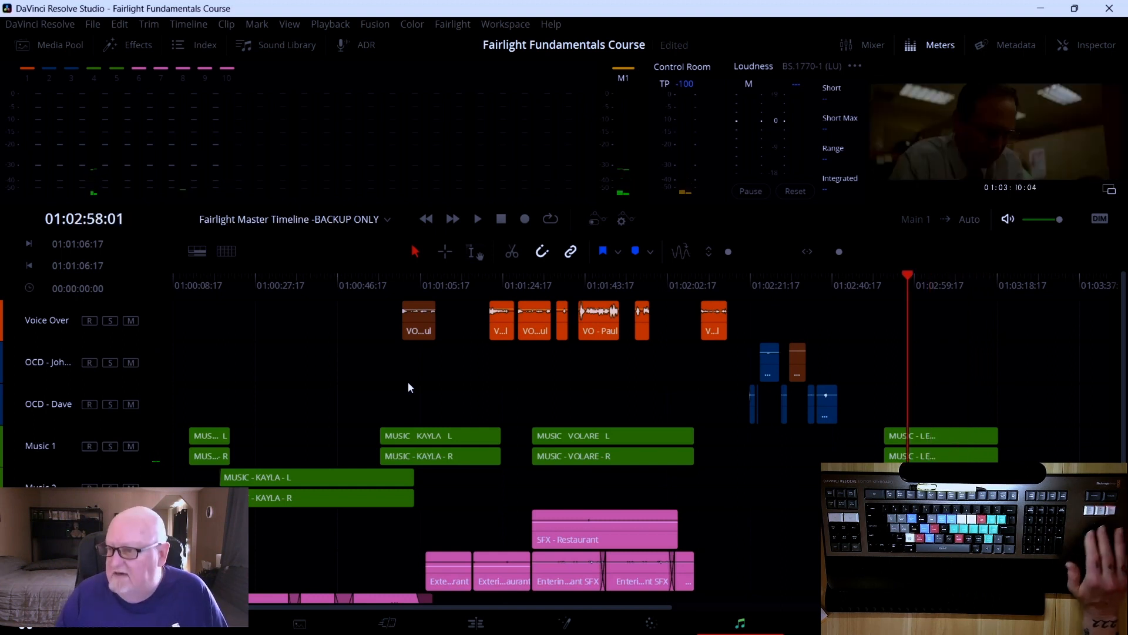
key(l)
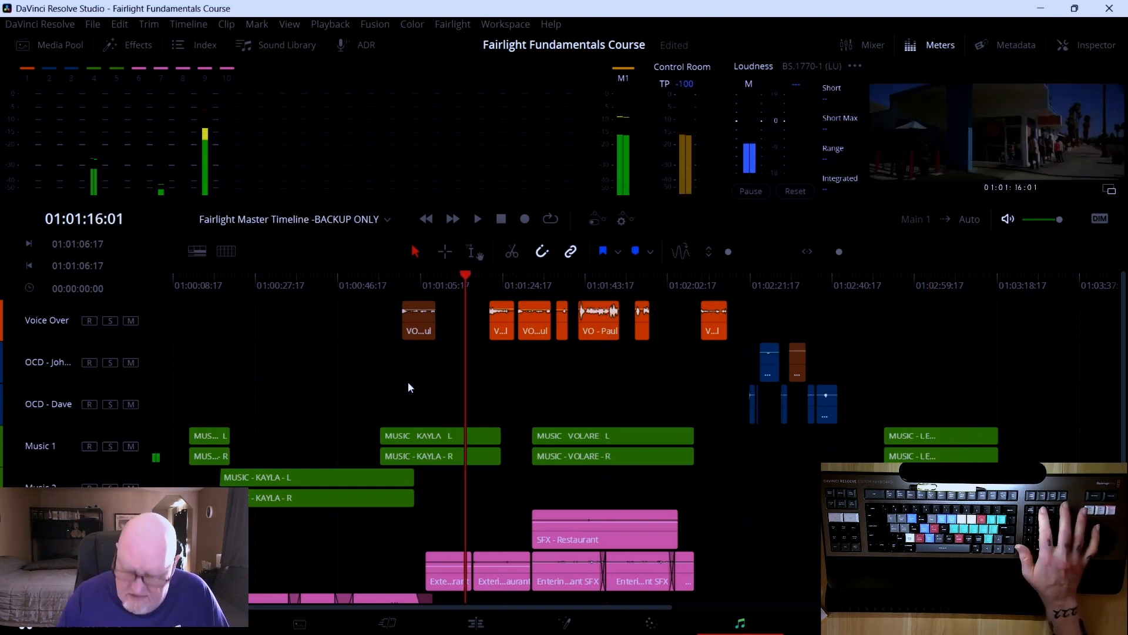
key(Home)
key(l)
key(l)
key(j)
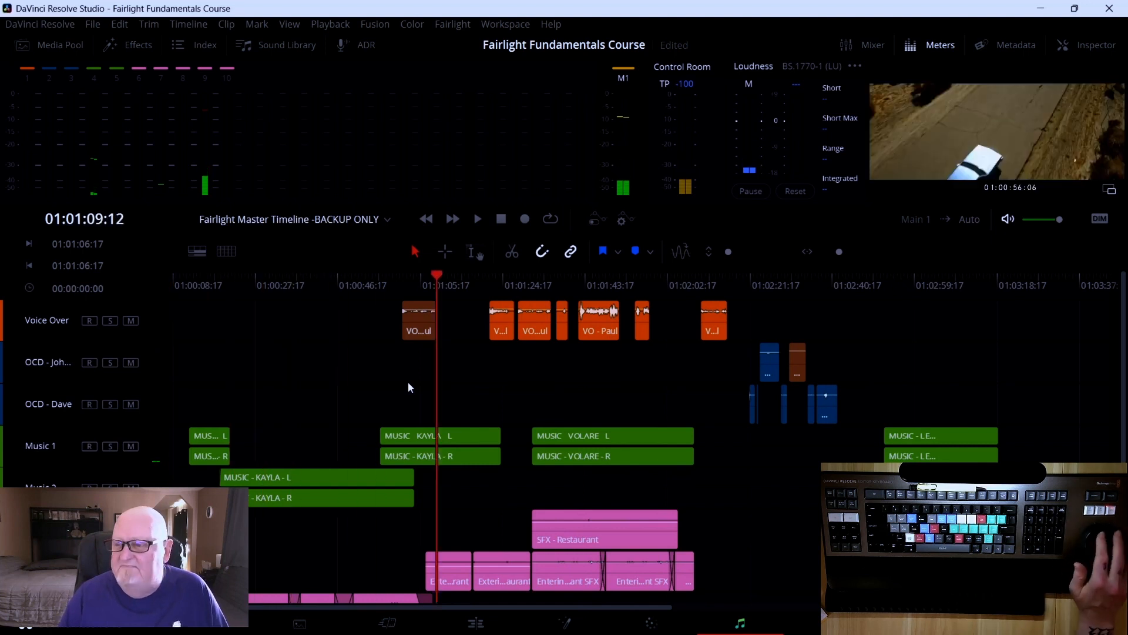
key(k)
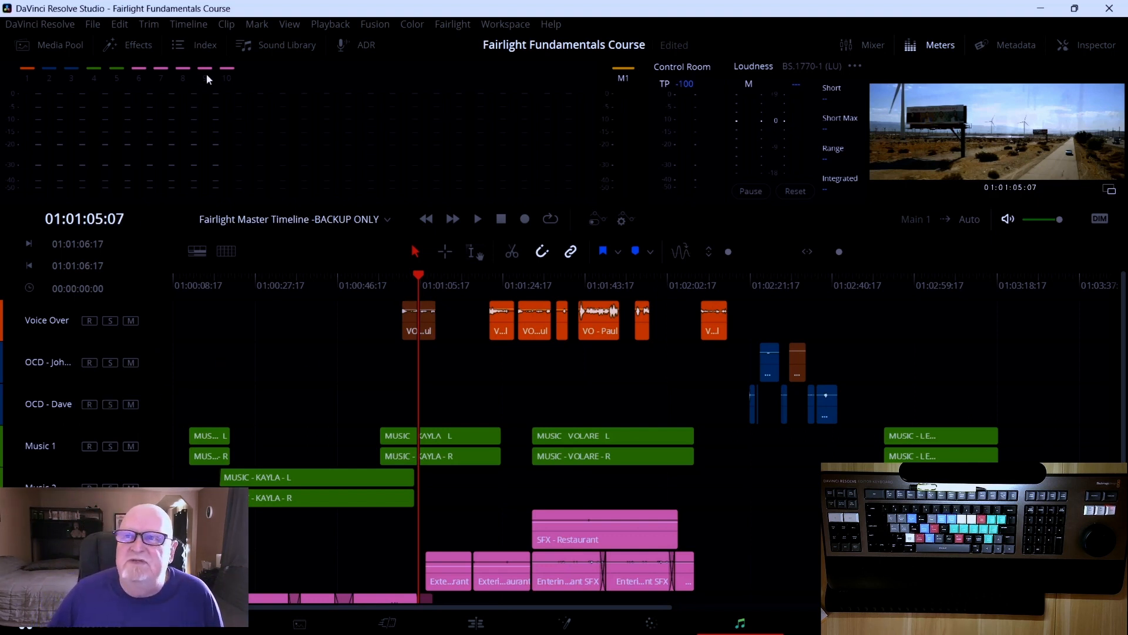
Open the Index, hide tracks A4 through A10, and close the Index
click(206, 43)
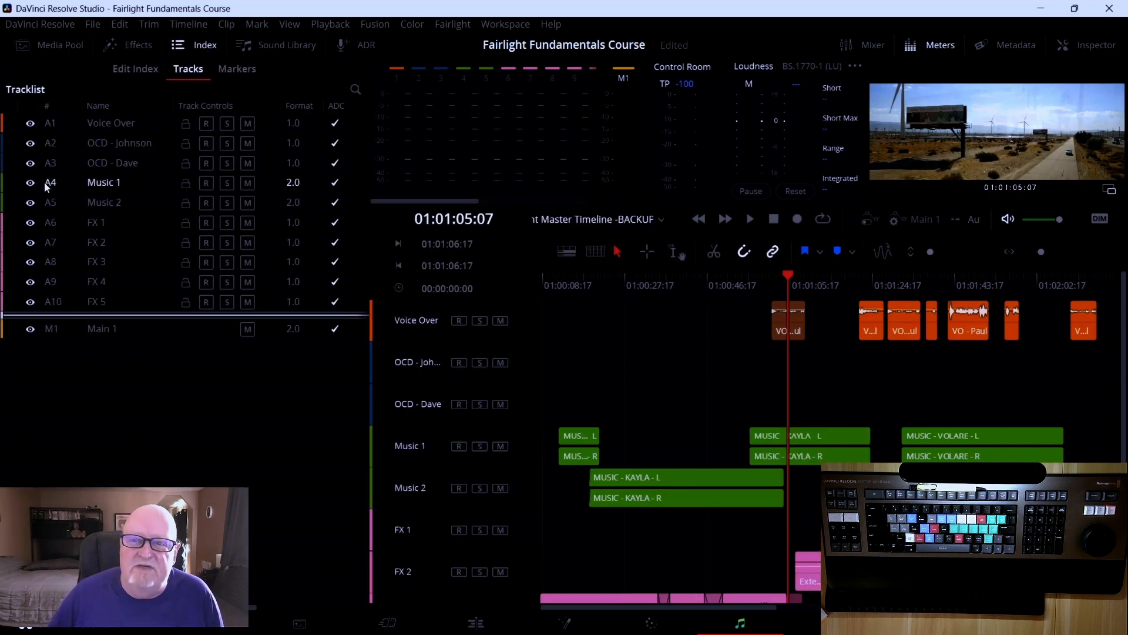
drag(30, 183, 29, 315)
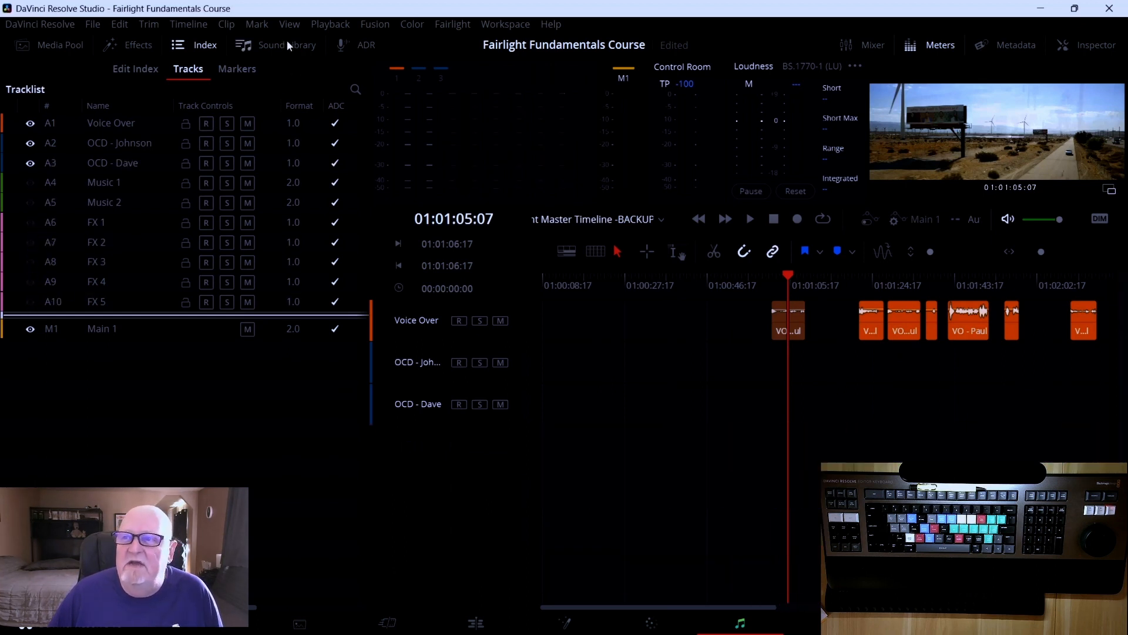
click(199, 44)
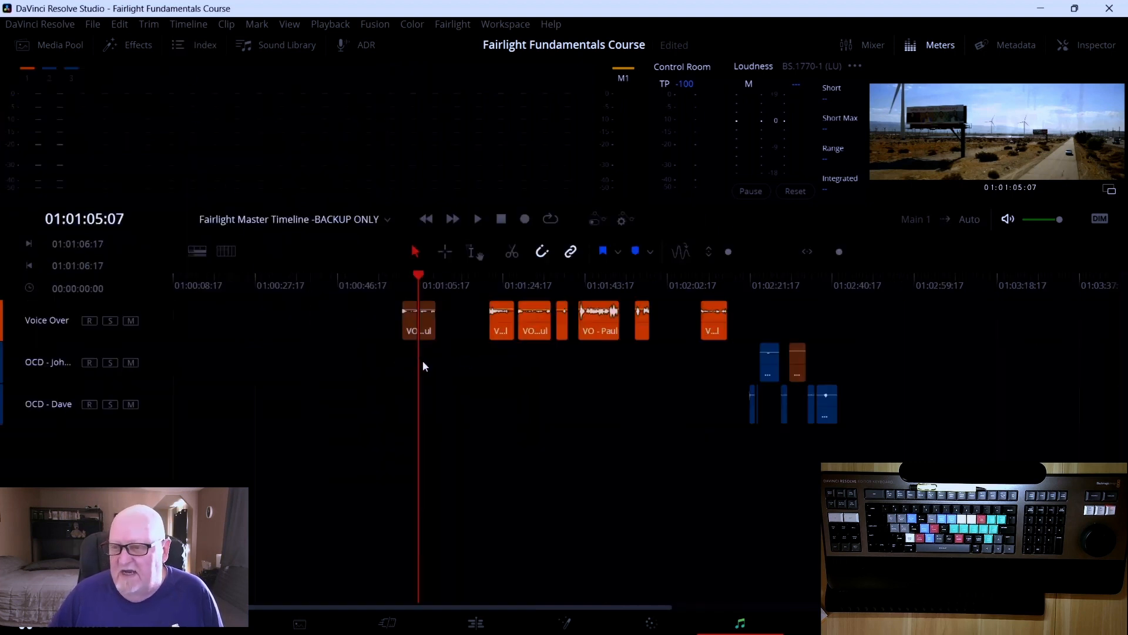
Scrub the playhead across the Voice Over clips toward the OCD clips
drag(415, 277, 379, 278)
drag(382, 277, 384, 277)
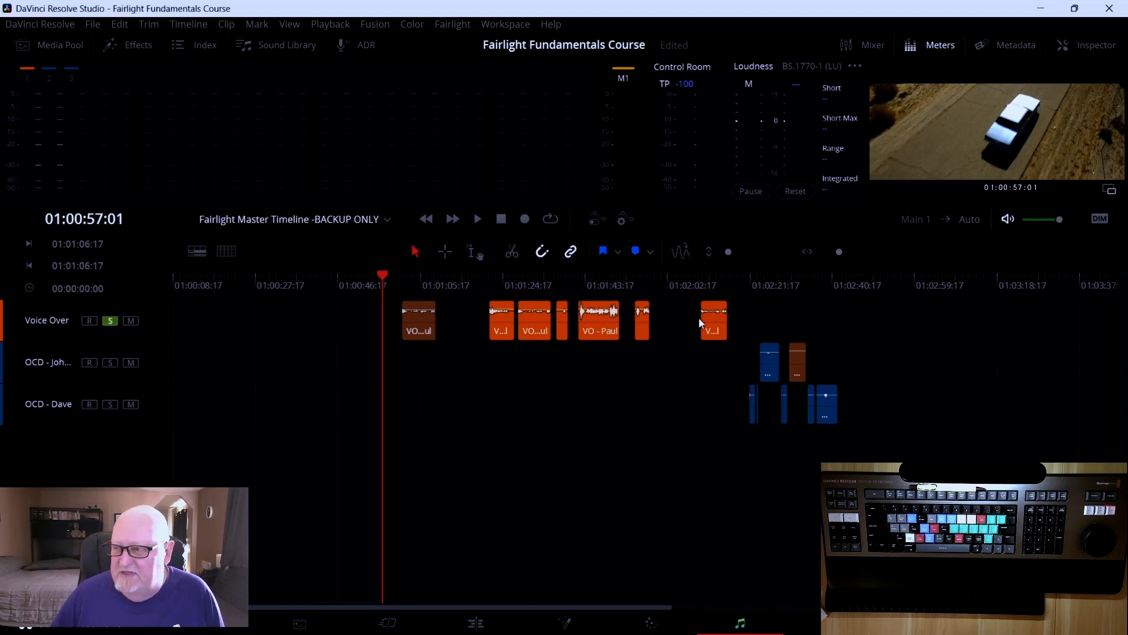
drag(382, 275, 533, 276)
drag(607, 287, 793, 292)
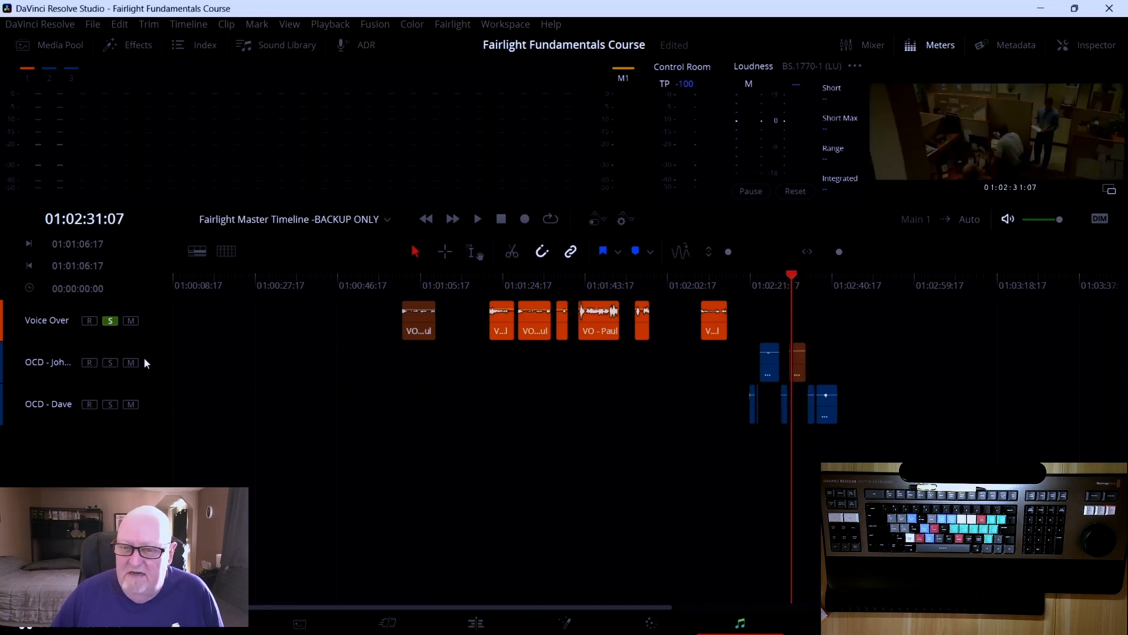
Solo the OCD - Johnson and OCD - Dave tracks and play back their clips from just before them
click(110, 362)
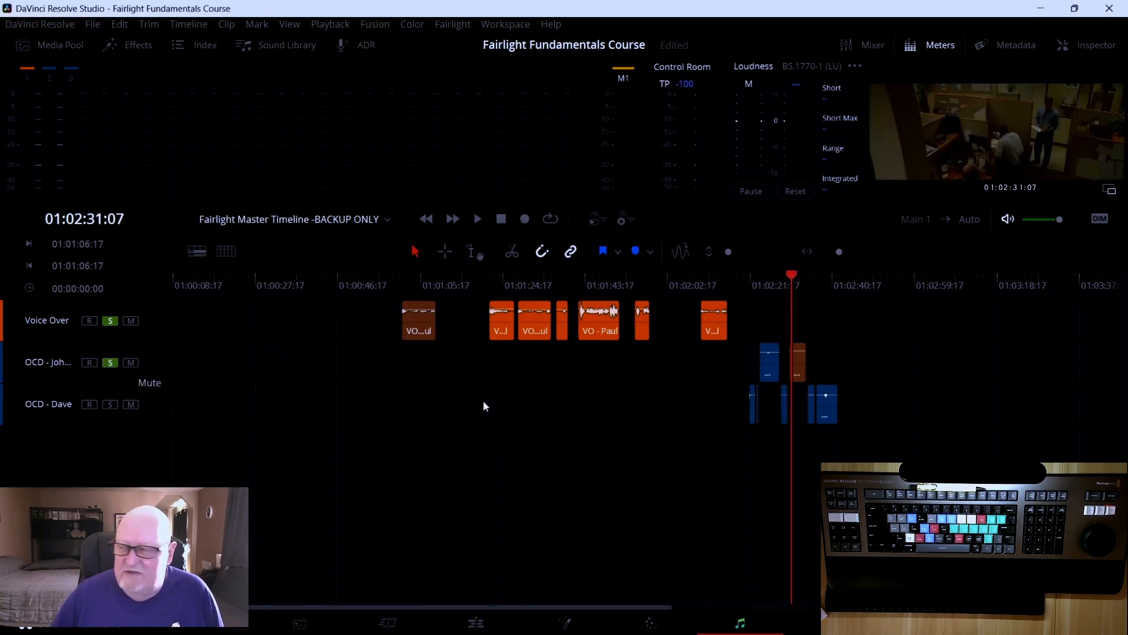
click(111, 405)
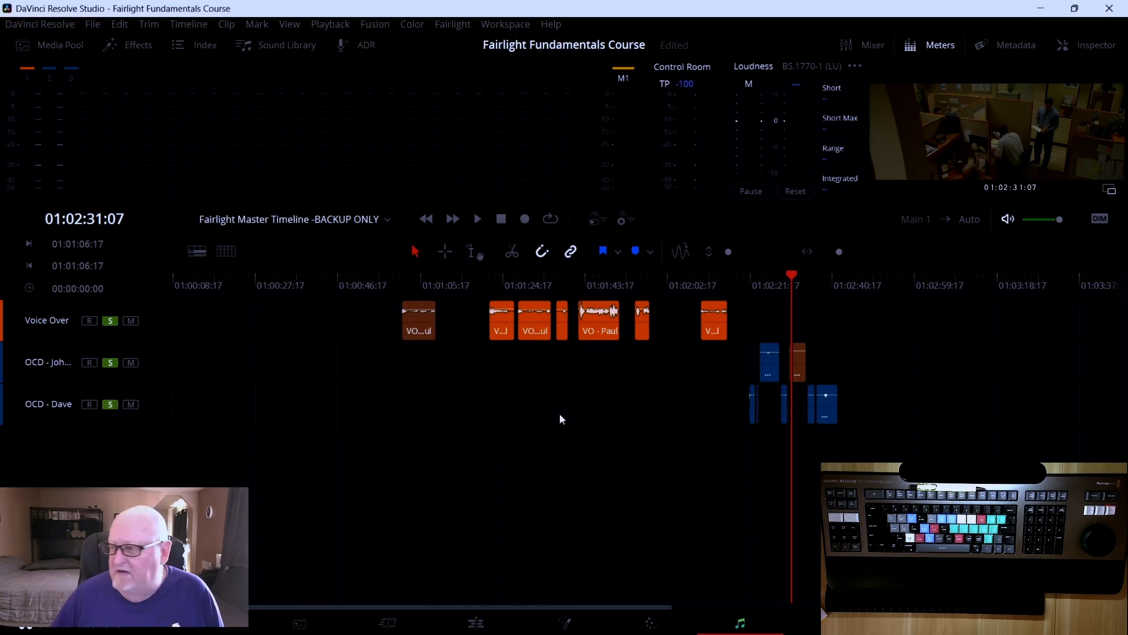
drag(792, 278, 749, 277)
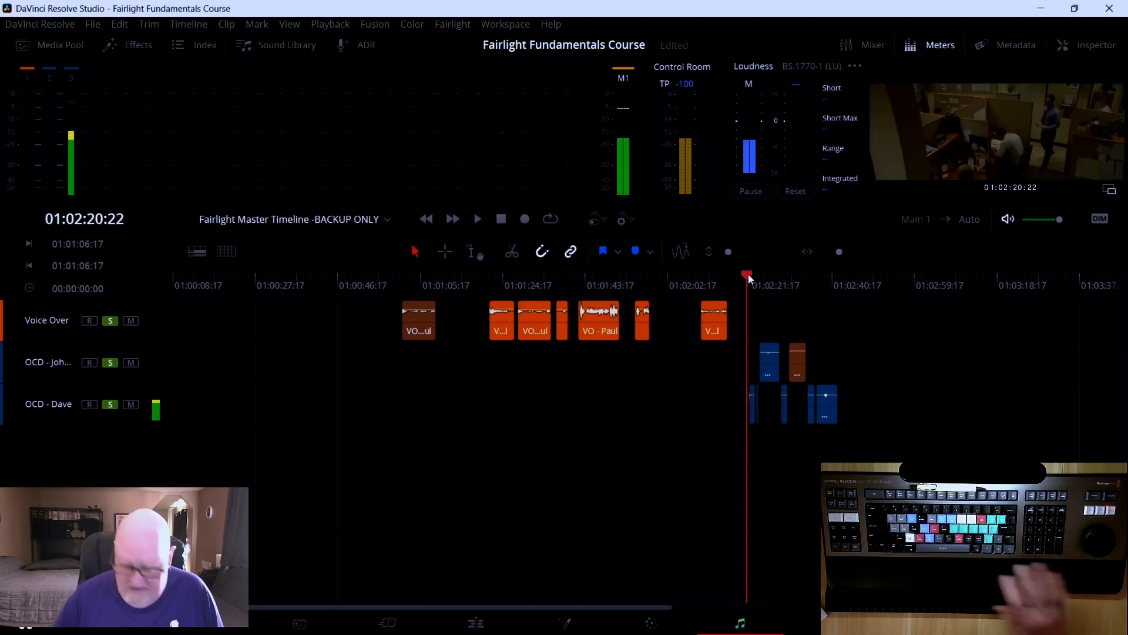
key(space)
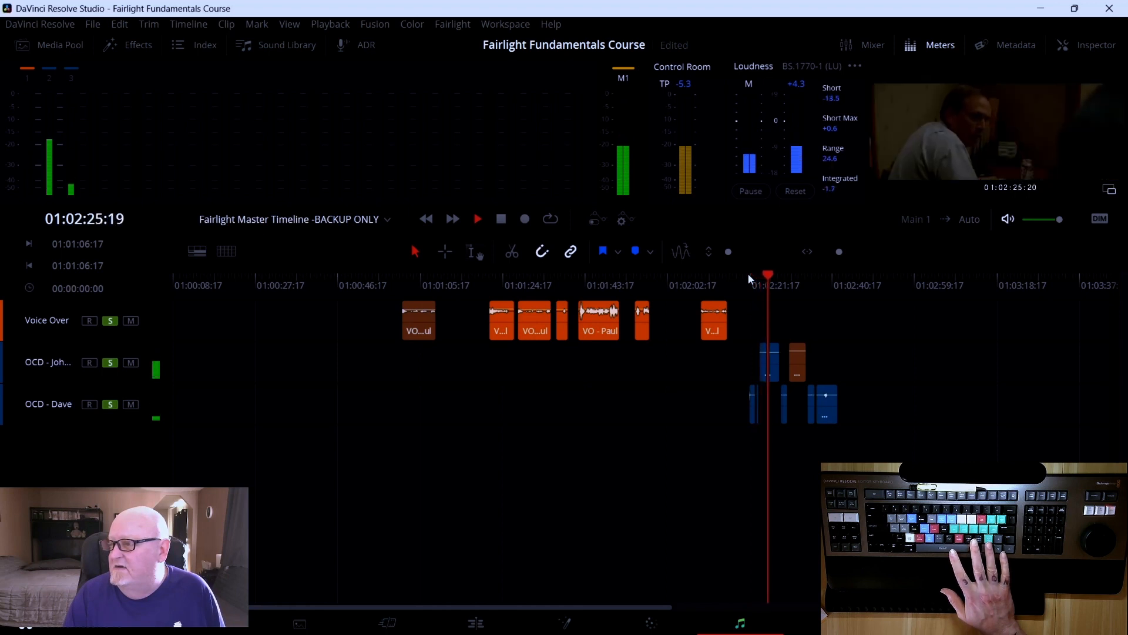
key(space)
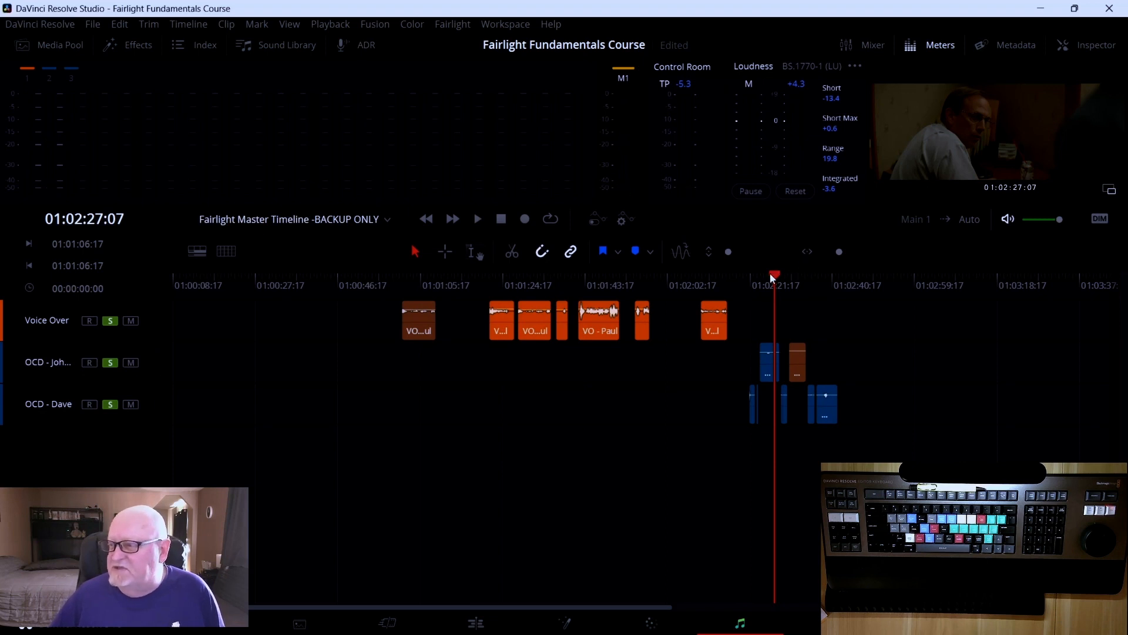
Move the playhead back to the first Voice Over clip and unsolo the OCD - Johnson and OCD - Dave tracks
drag(771, 273, 403, 310)
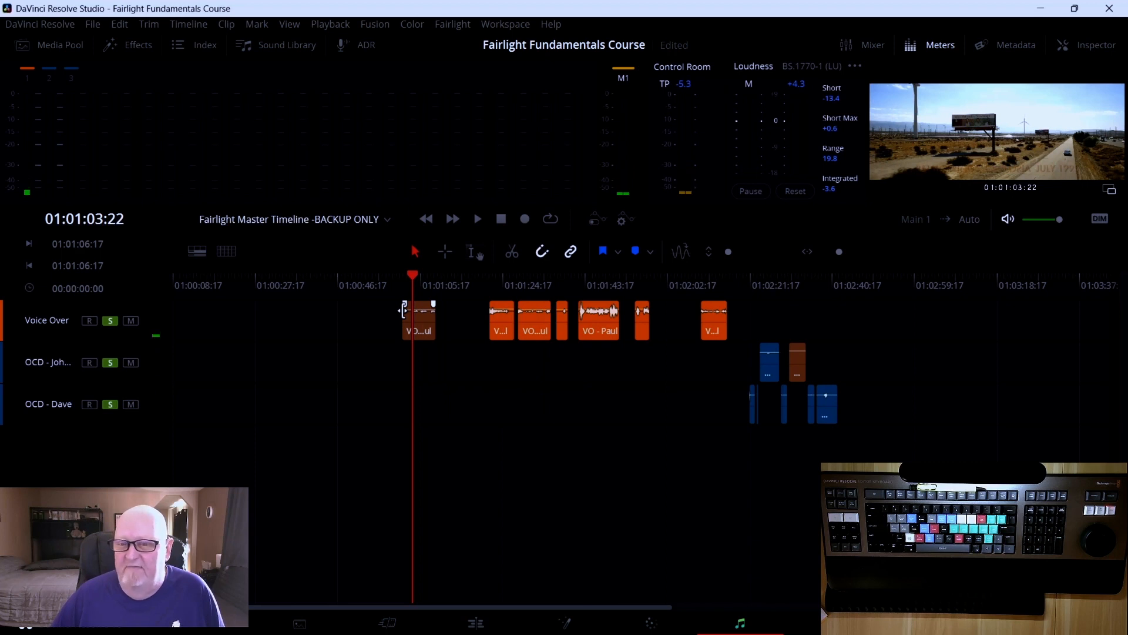
click(112, 364)
click(111, 406)
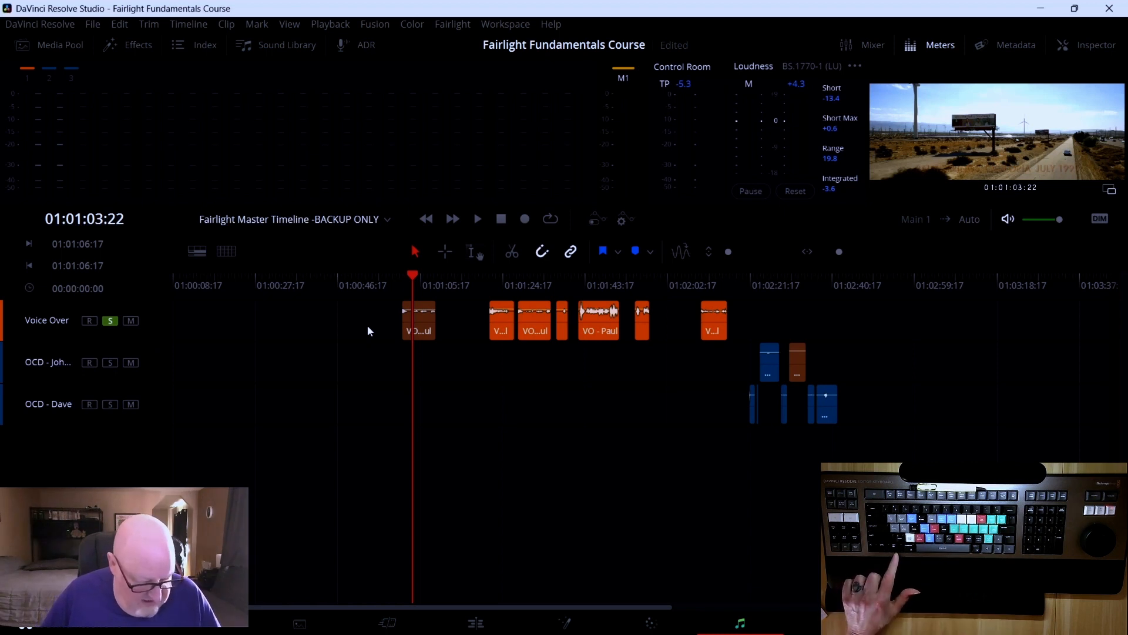
Zoom the timeline horizontally and vertically around the playhead to enlarge the Voice Over clip's waveform and browse the tracks
key(ctrl+equal)
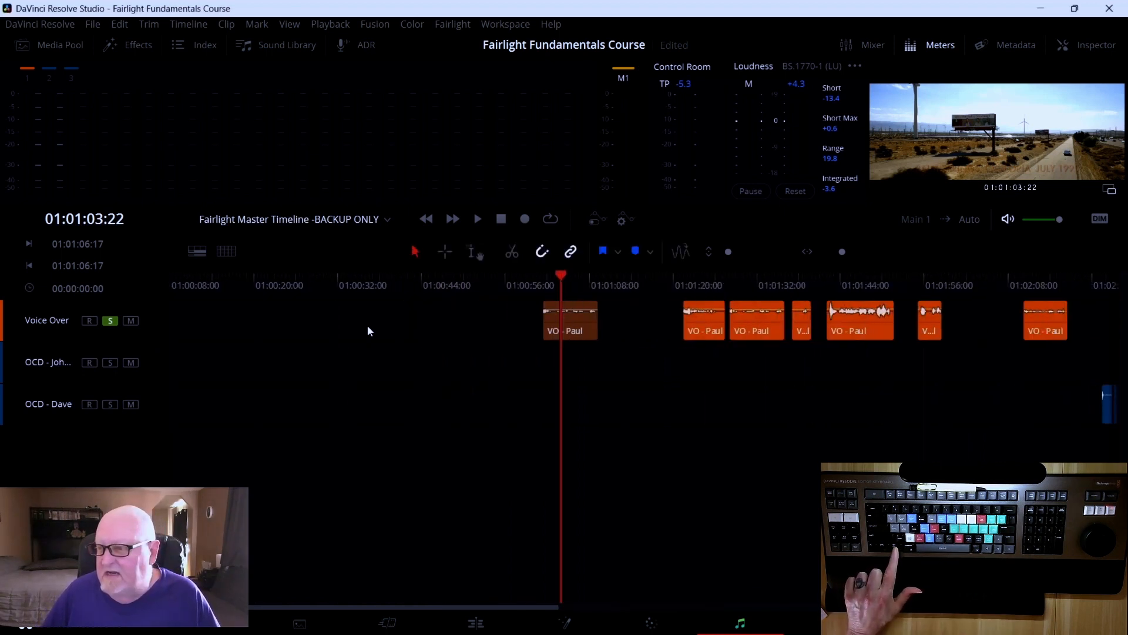
key(ctrl+equal)
key(ctrl+equal)
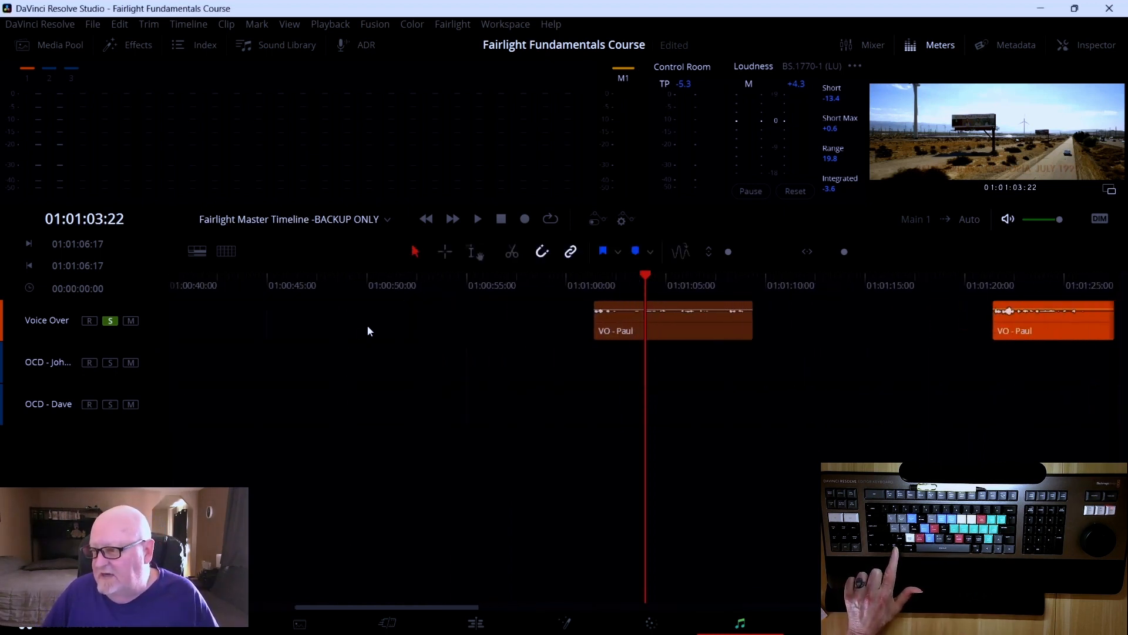
key(ctrl+equal)
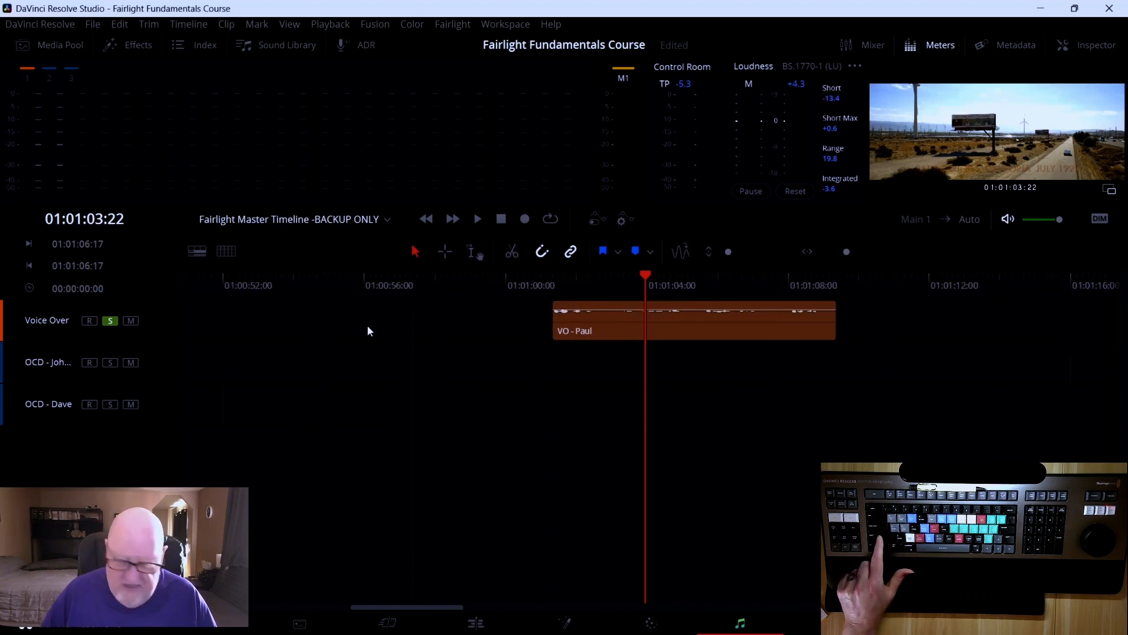
scroll(368, 326, up, 5)
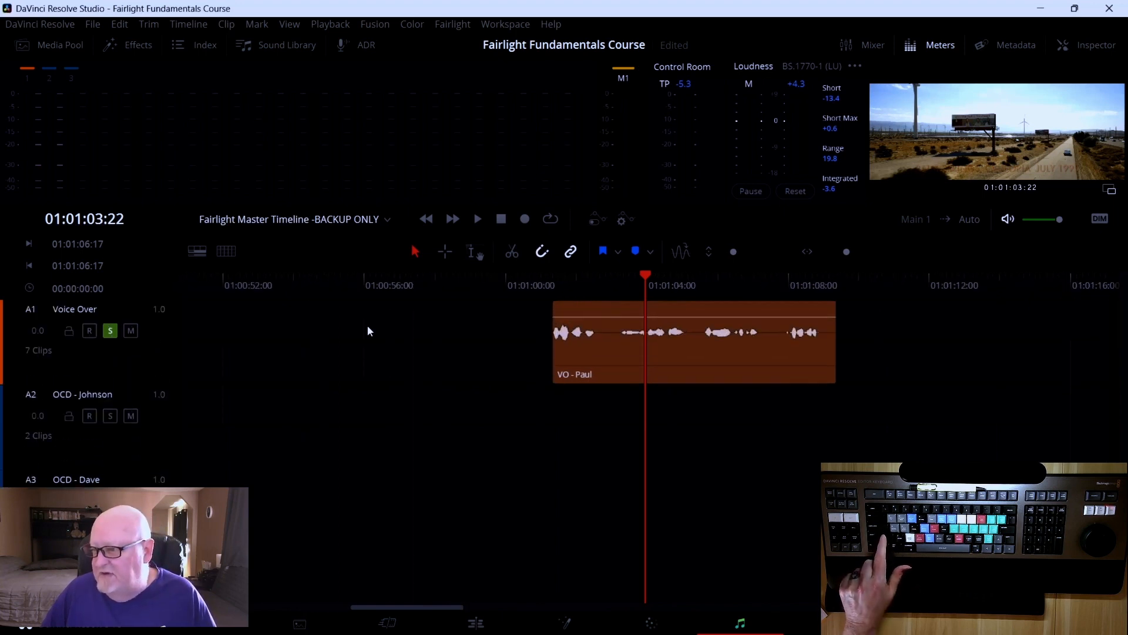
scroll(381, 337, up, 3)
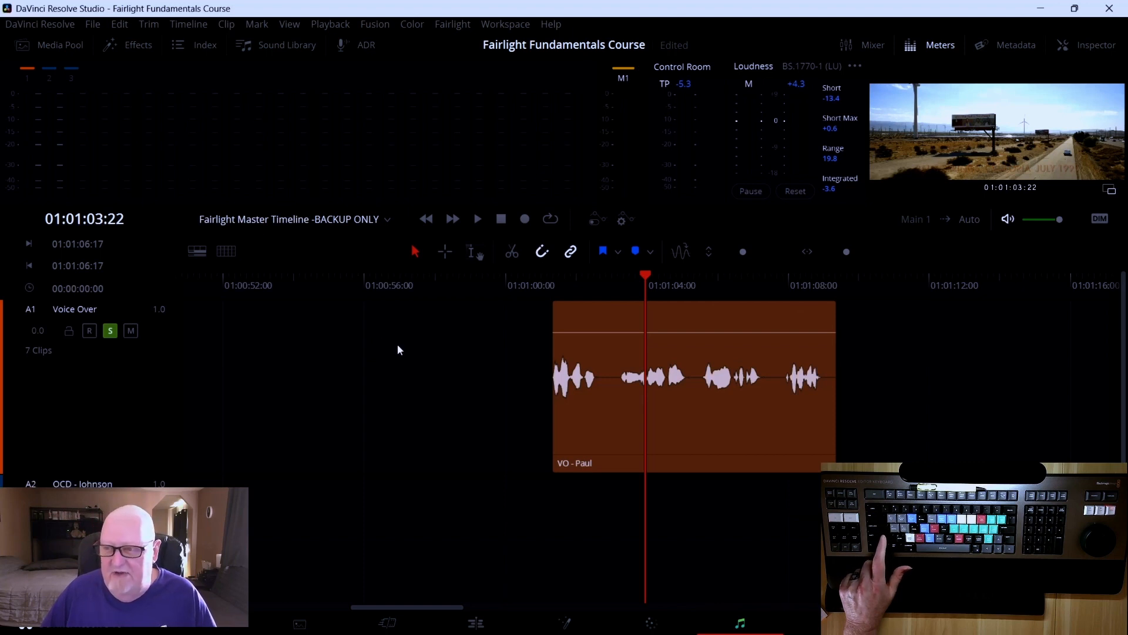
scroll(397, 345, down, 3)
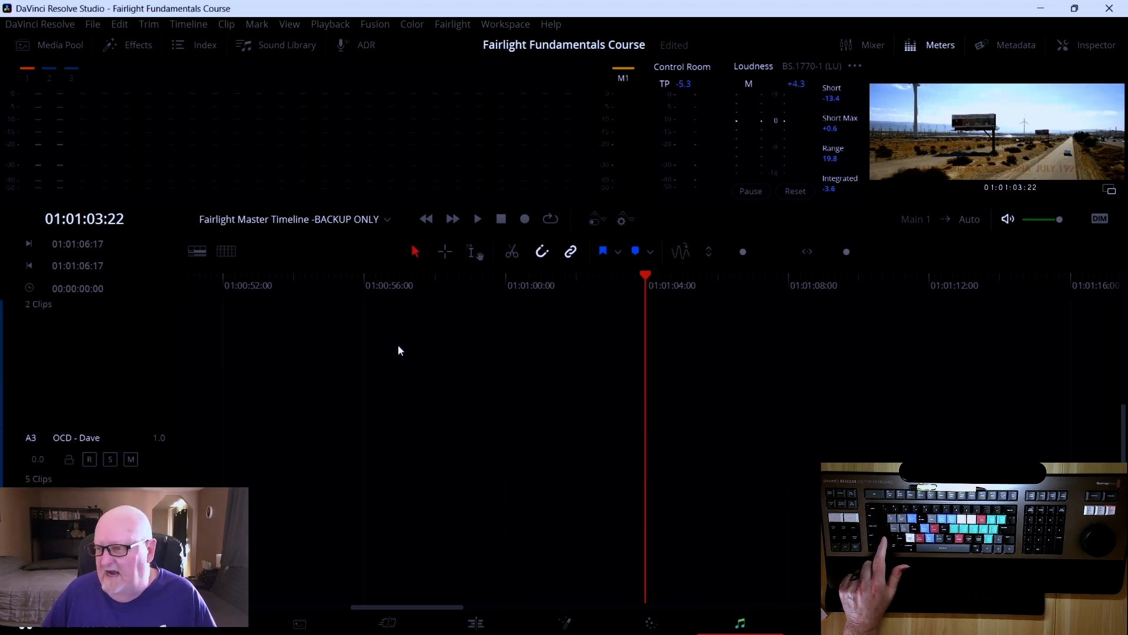
scroll(397, 345, up, 3)
scroll(398, 345, down, 3)
scroll(397, 344, up, 3)
scroll(397, 344, down, 5)
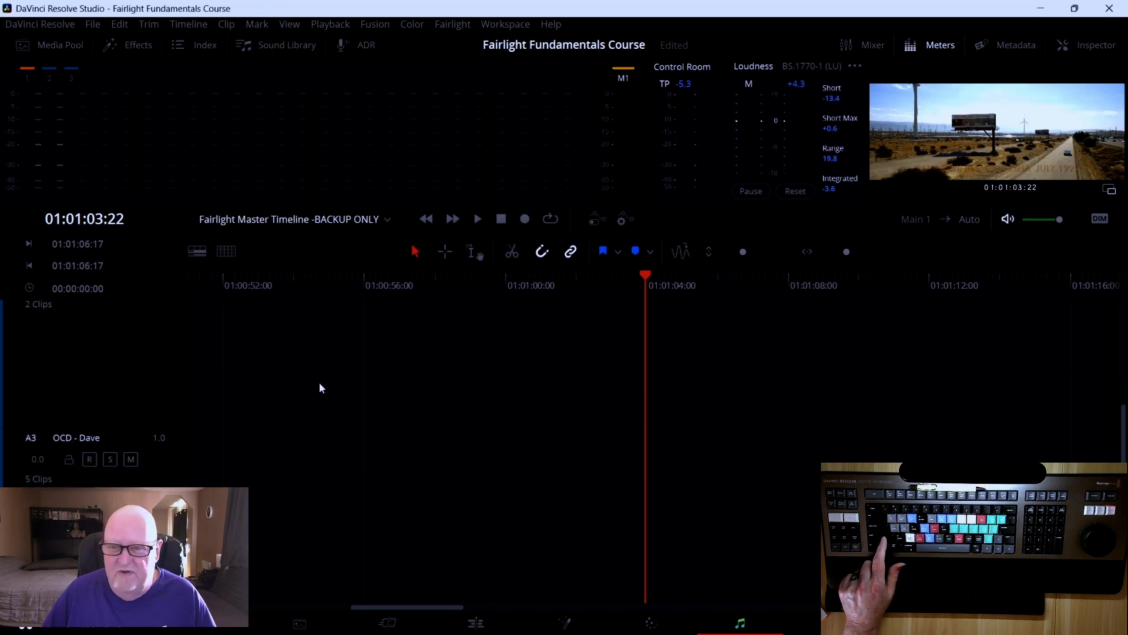
scroll(329, 377, up, 5)
scroll(333, 372, up, 3)
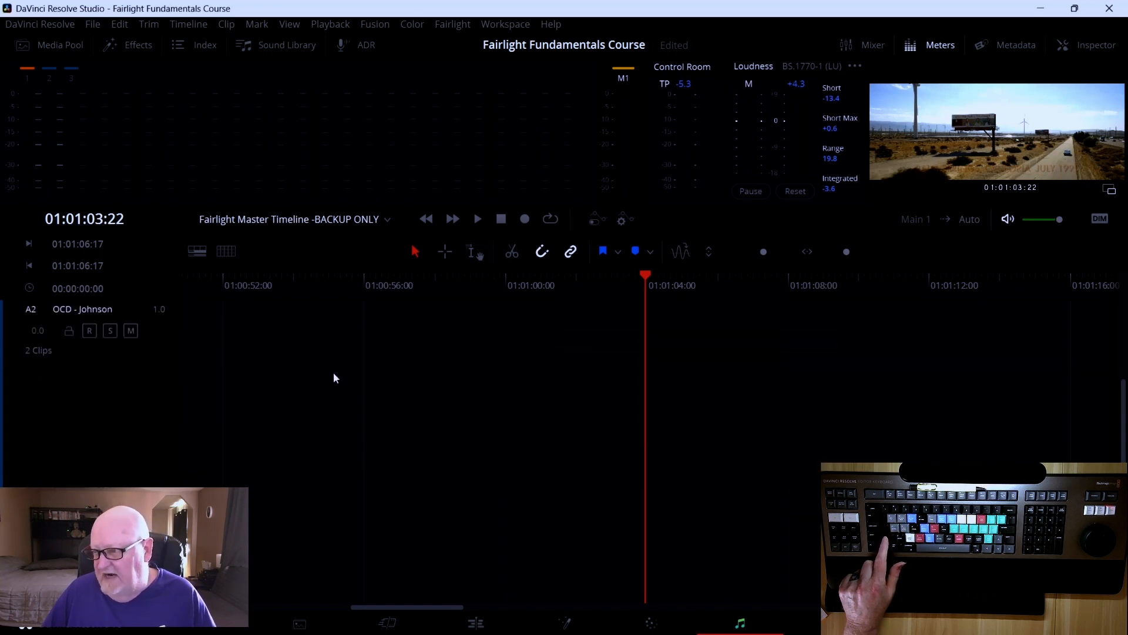
scroll(333, 372, up, 5)
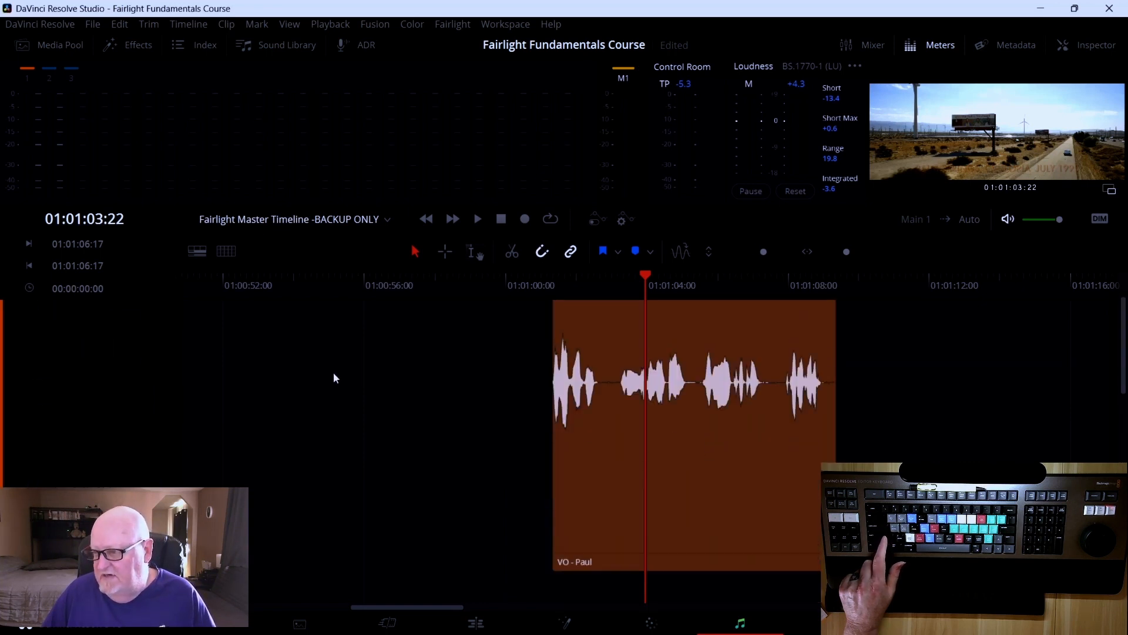
scroll(334, 372, down, 3)
scroll(333, 373, up, 3)
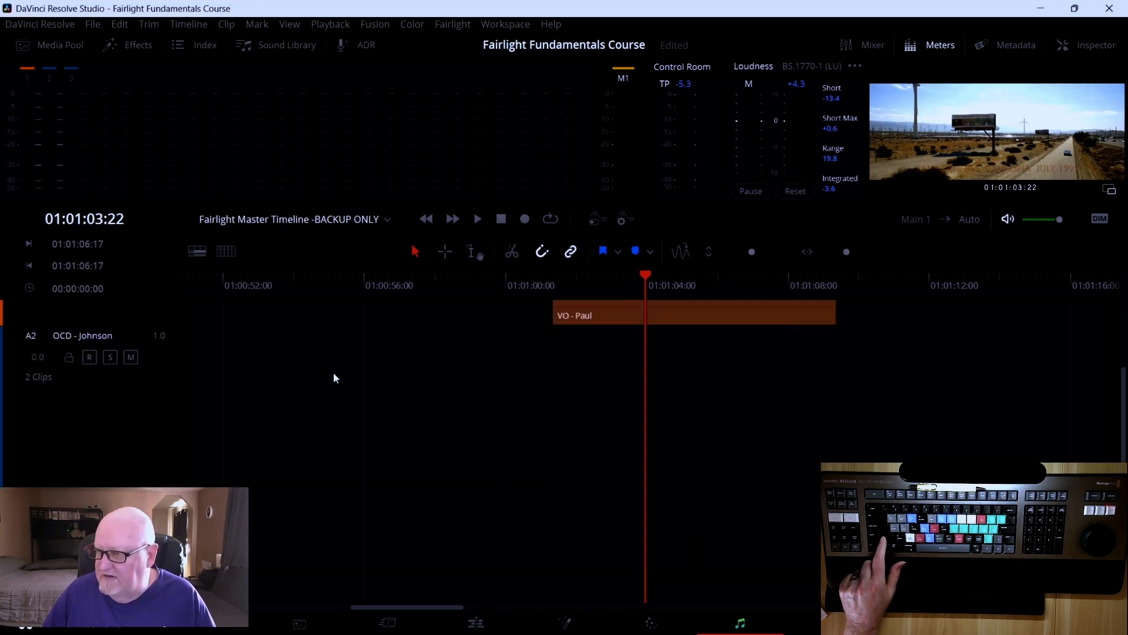
Bring the Voice Over track into view and play the VO - Paul clip from its start, returning the playhead afterwards to its beginning
scroll(333, 376, up, 2)
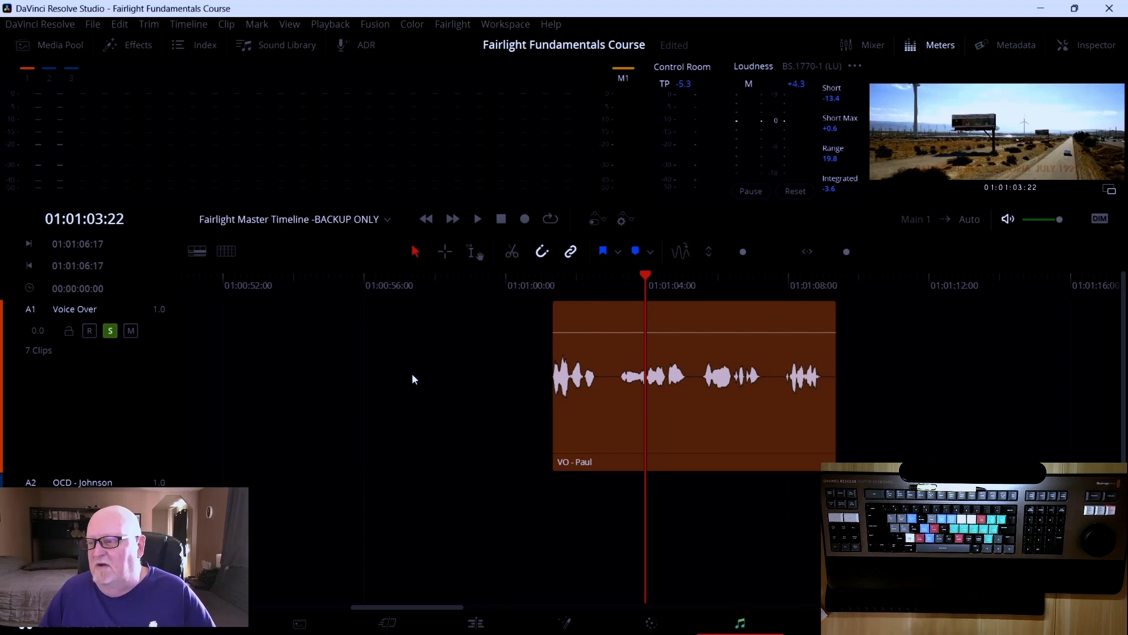
mouse_move(619, 312)
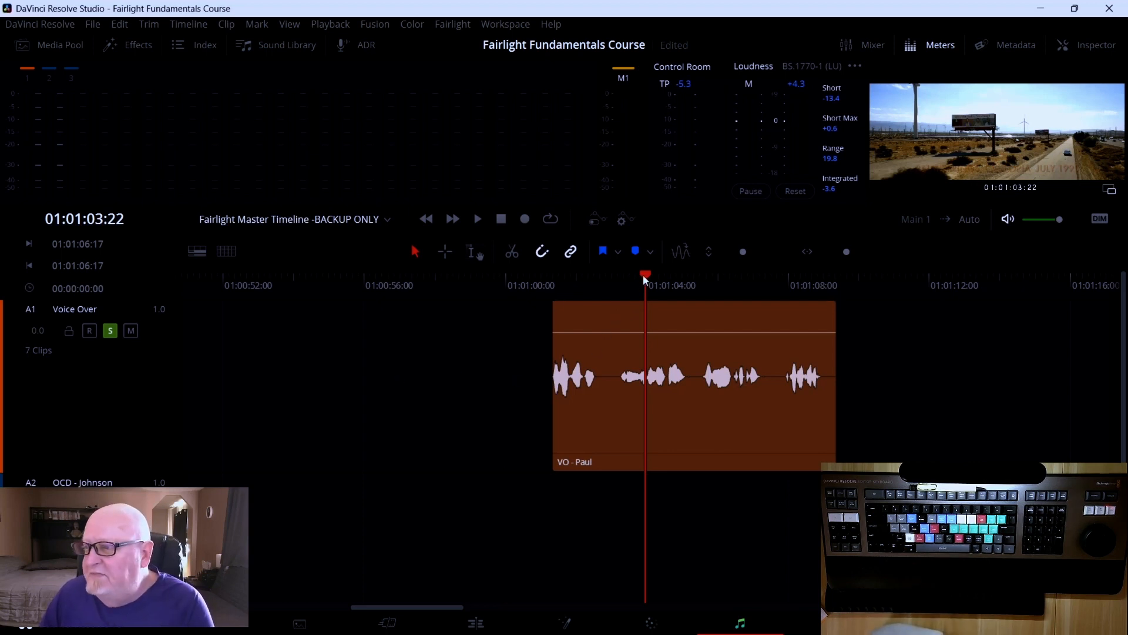
drag(643, 273, 553, 284)
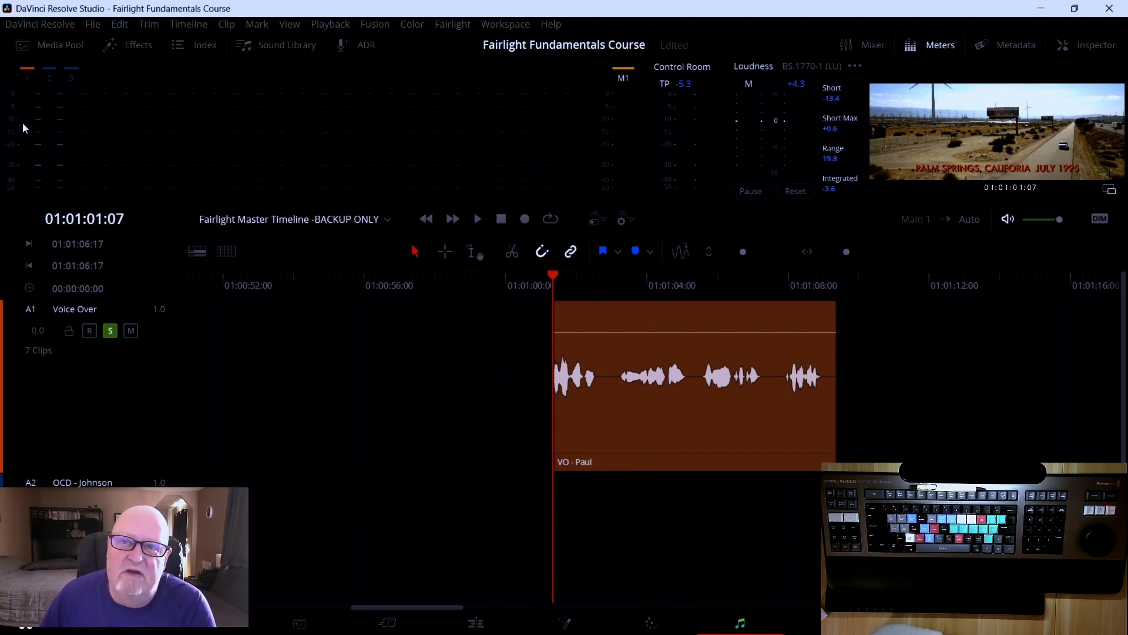
key(space)
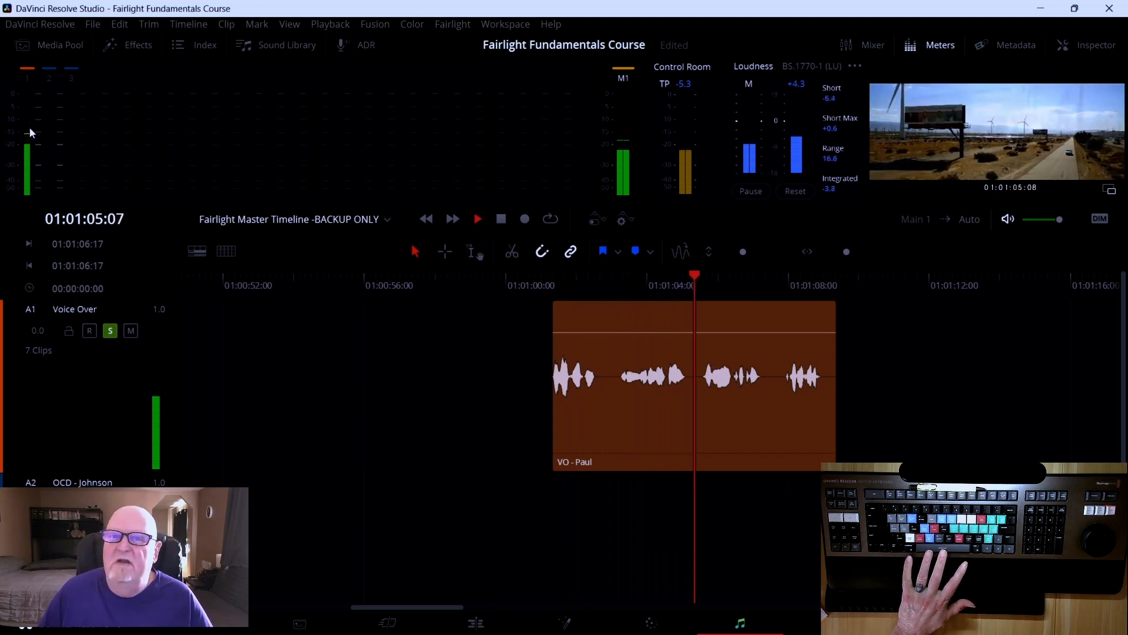
key(space)
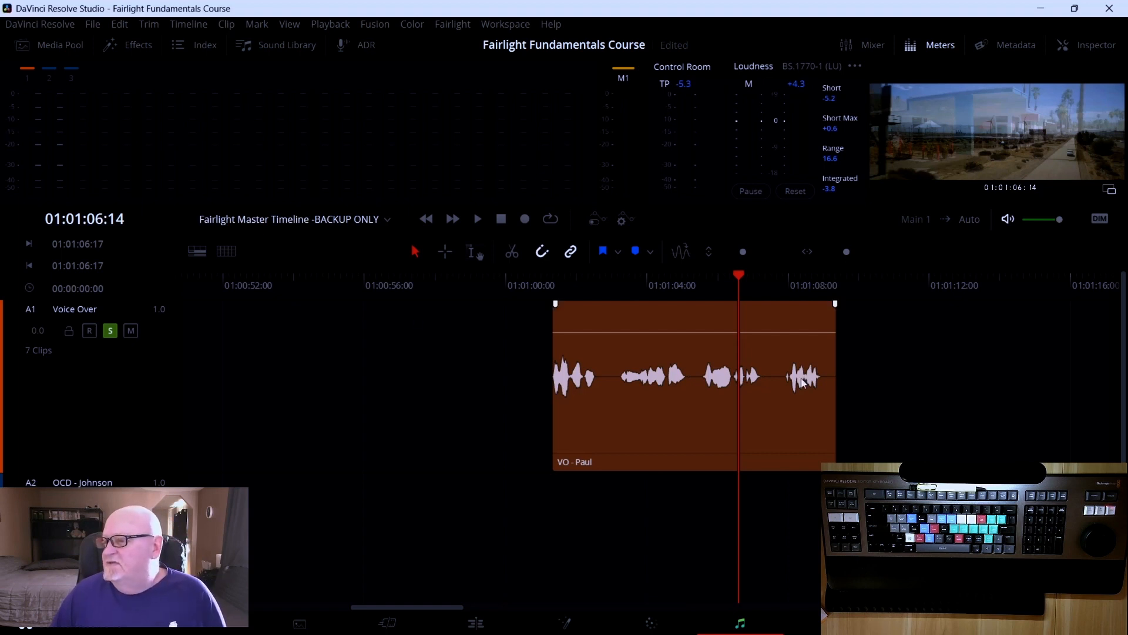
drag(736, 277, 548, 284)
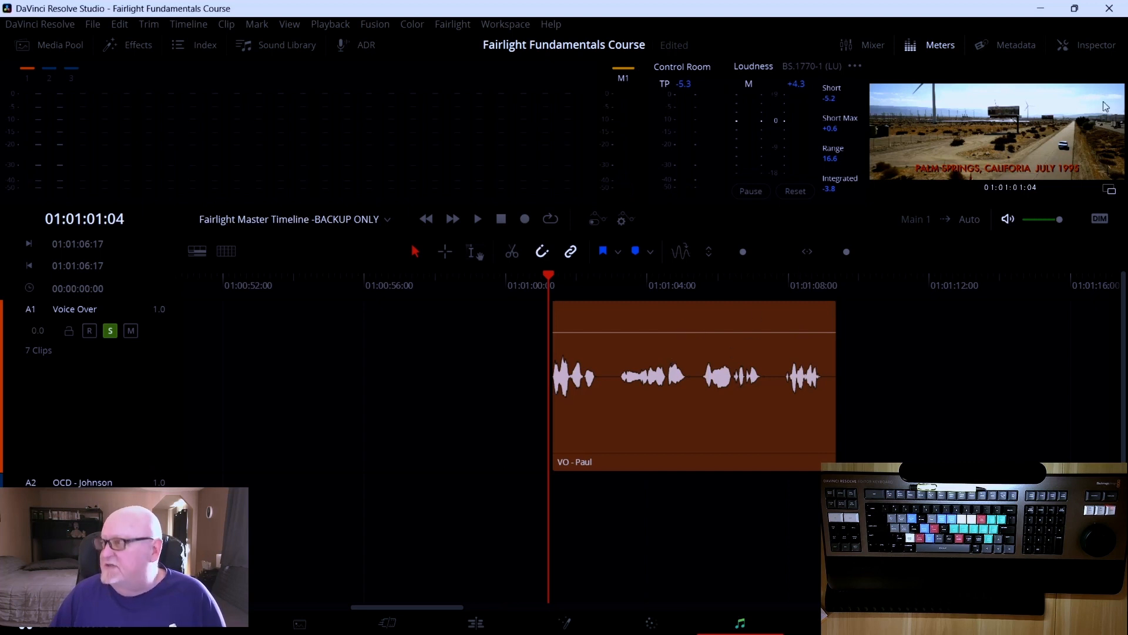
Open the Inspector, select the VO - Paul clip to show its audio properties, and play it
click(1097, 45)
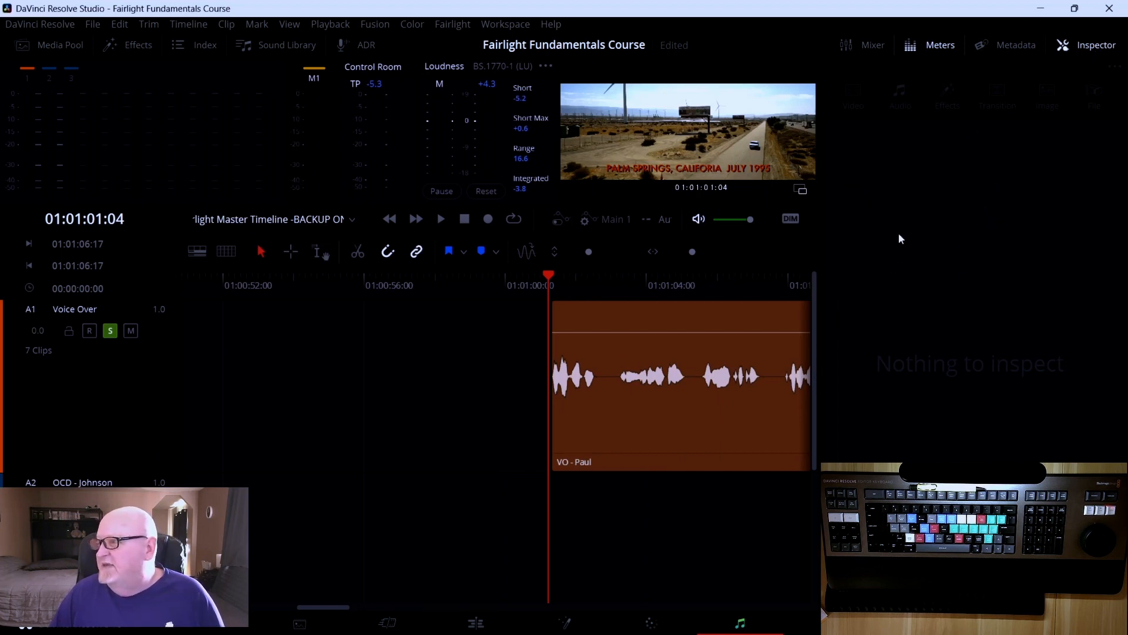
click(685, 321)
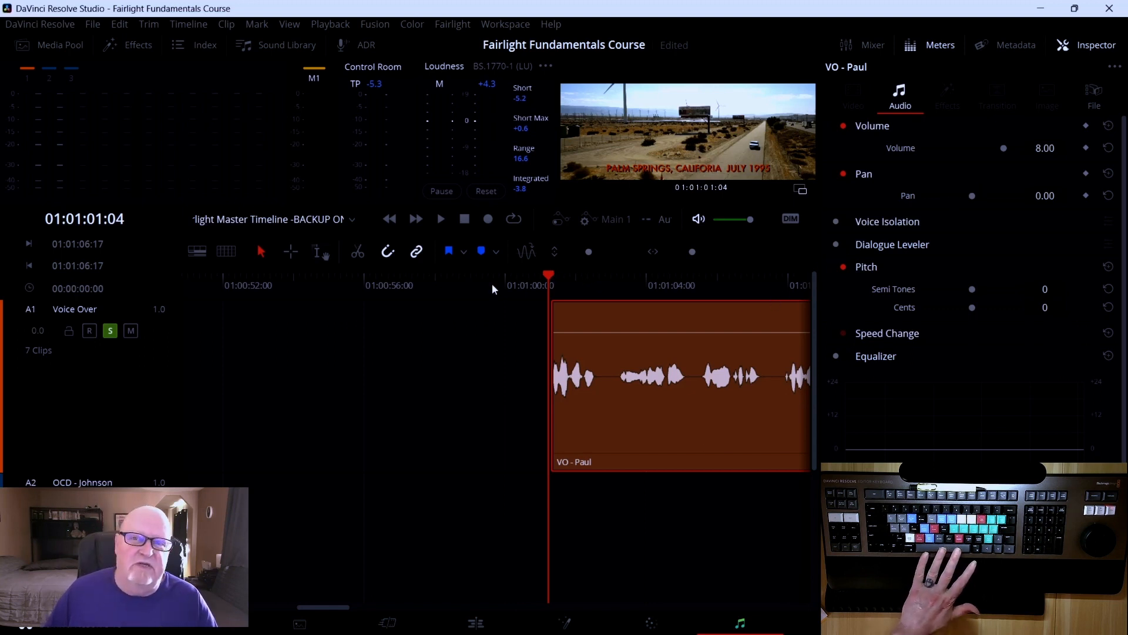
key(space)
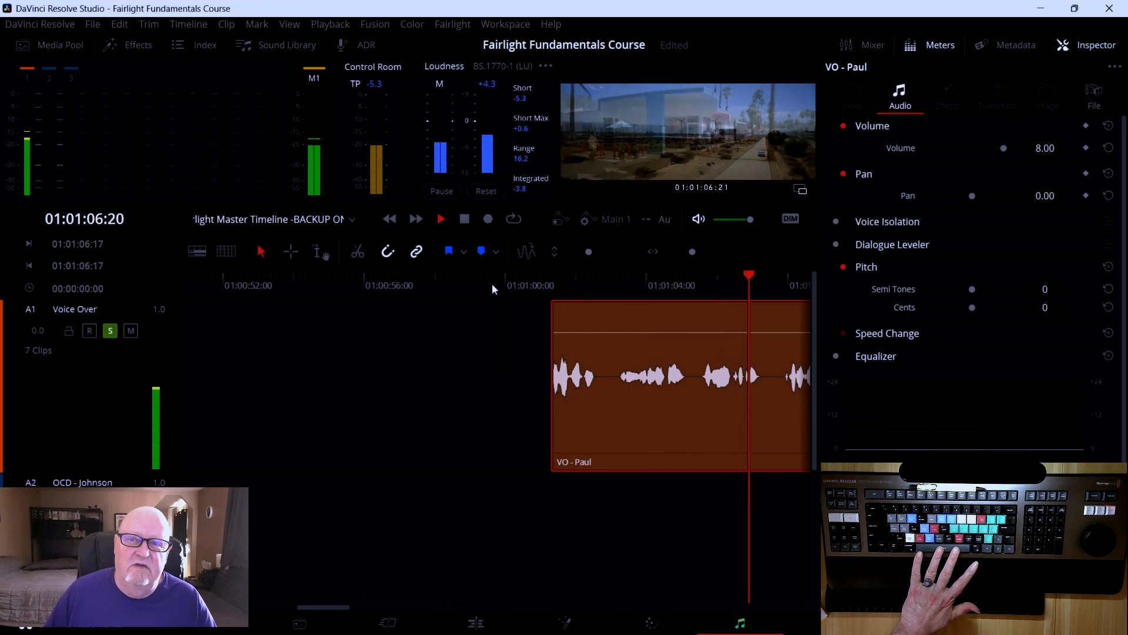
key(space)
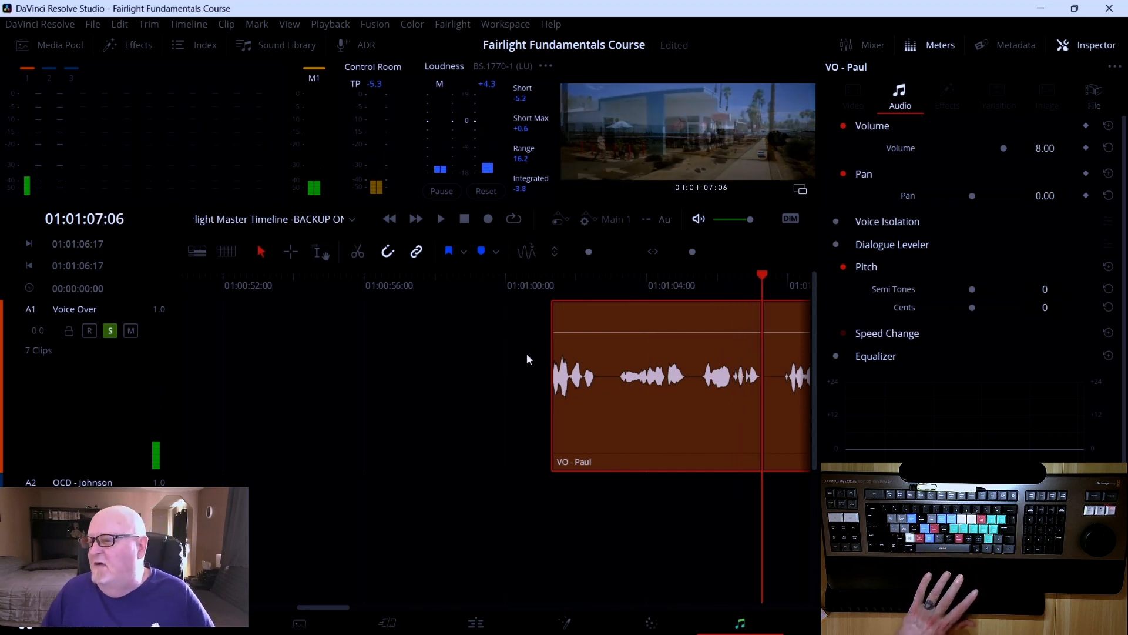
Scroll along the timeline to the next VO - Paul clip, then return the view and playhead to the first clip's start
mouse_move(616, 351)
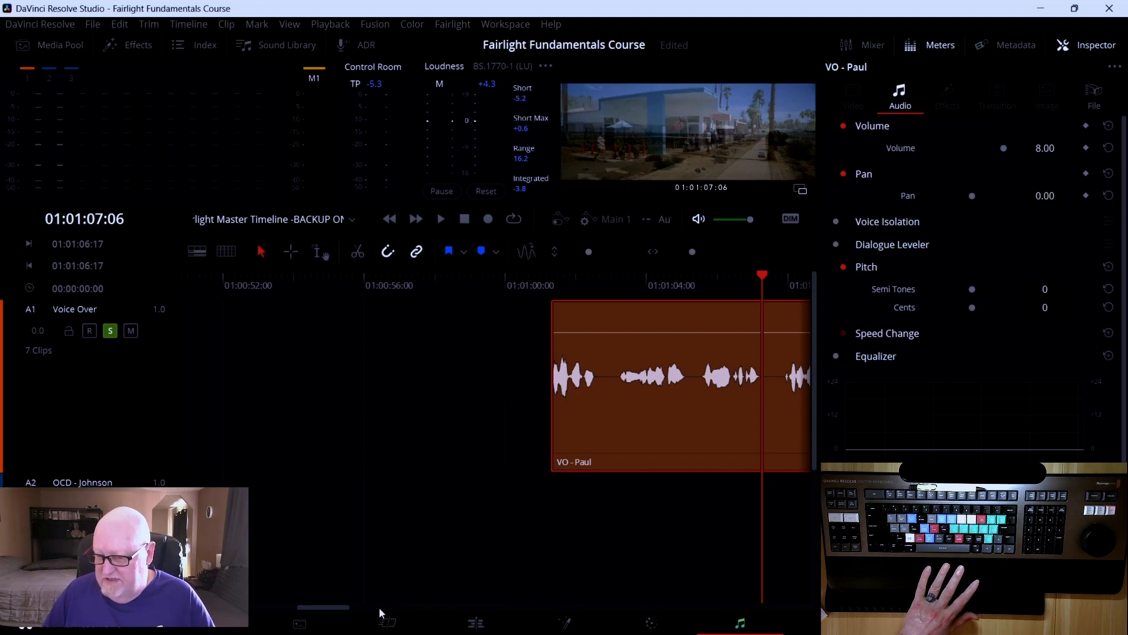
scroll(337, 604, right, 5)
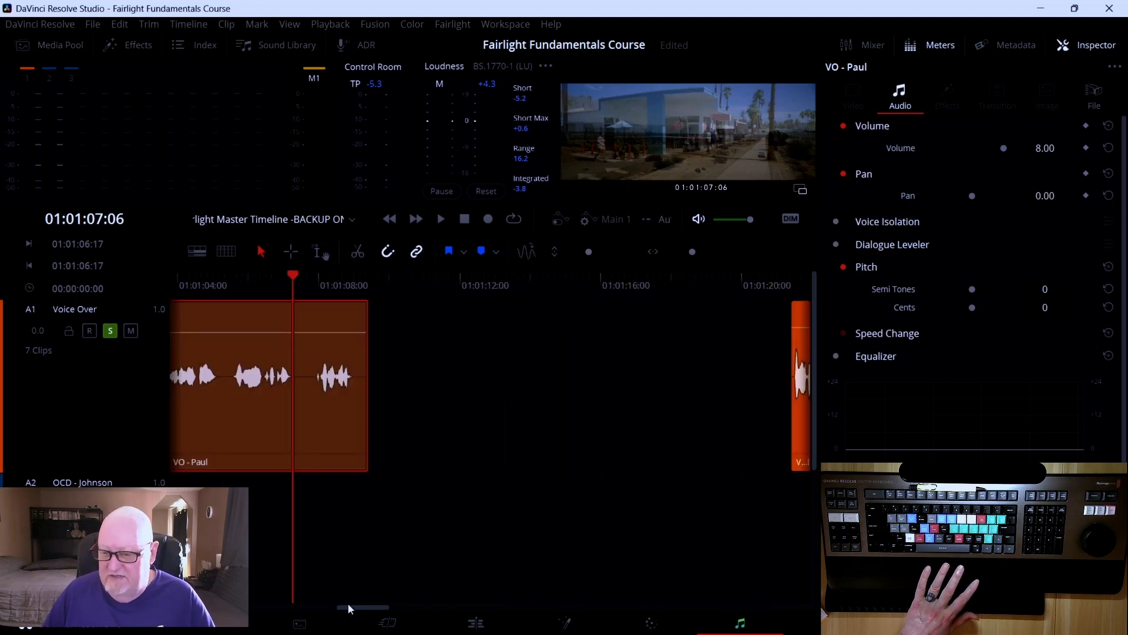
scroll(348, 605, right, 2)
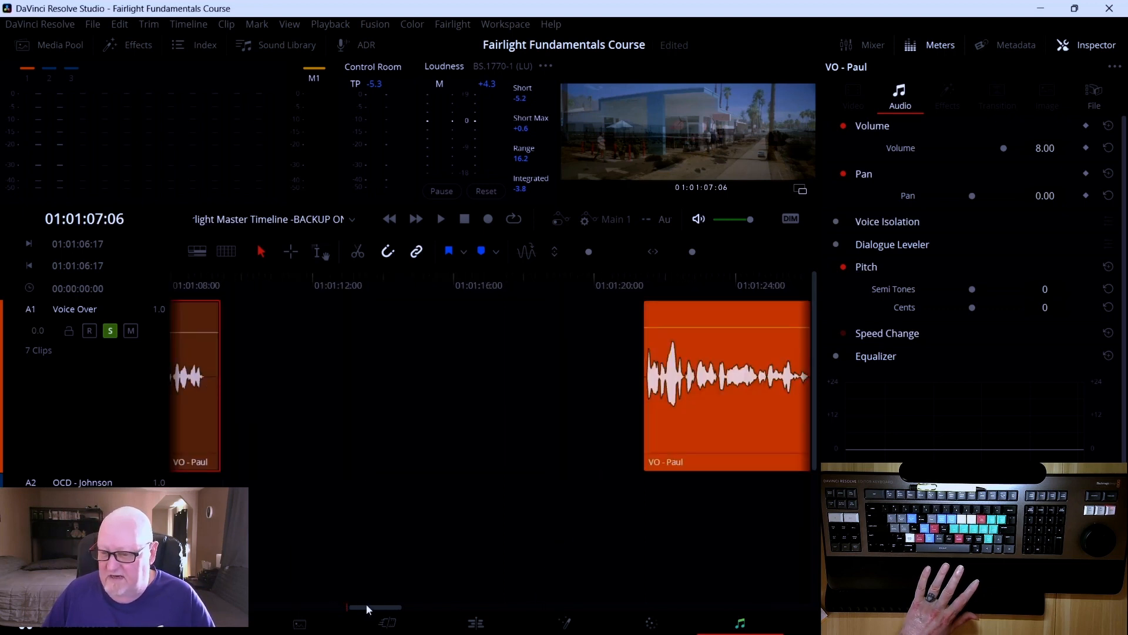
drag(366, 605, 337, 605)
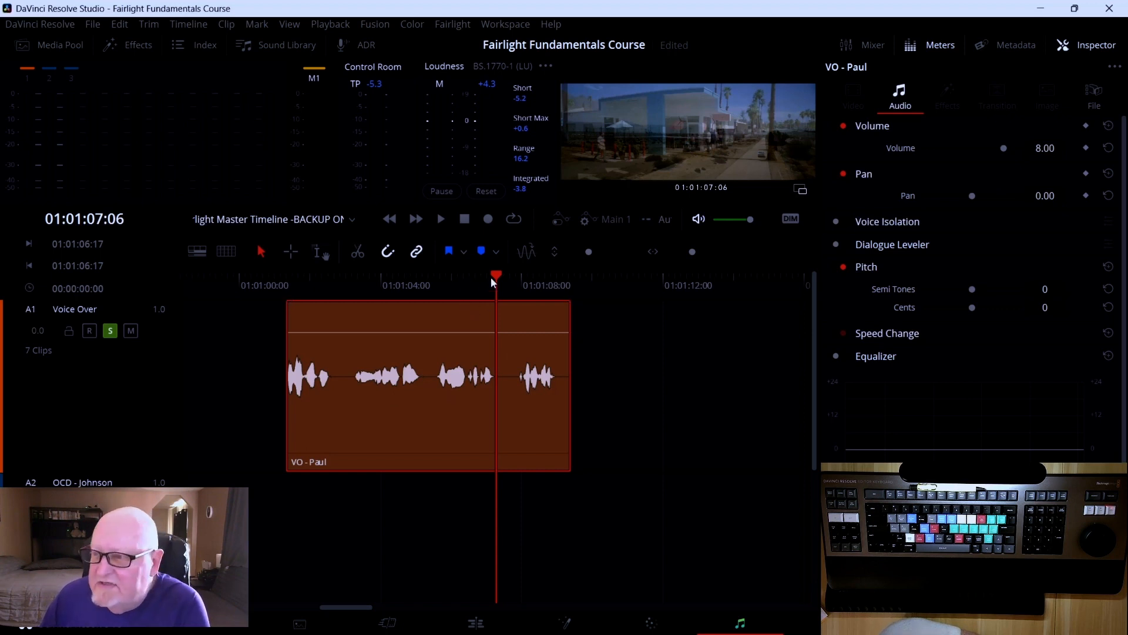
drag(491, 277, 320, 290)
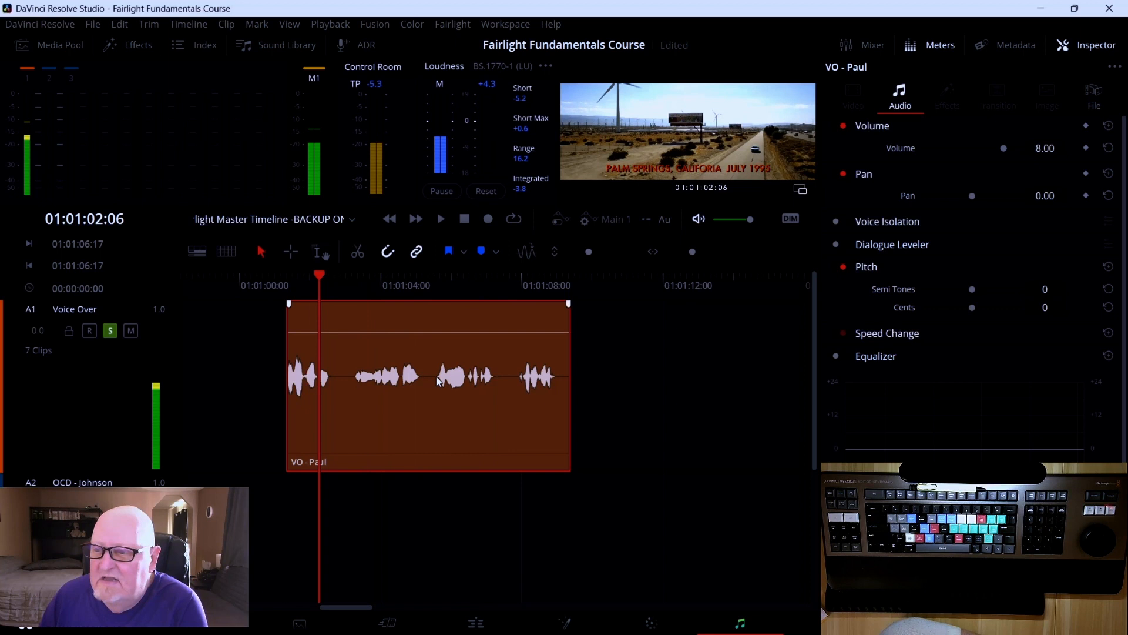
Enable the clip volume display on timeline clips through the Fairlight View Clip Info Display settings
right_click(404, 341)
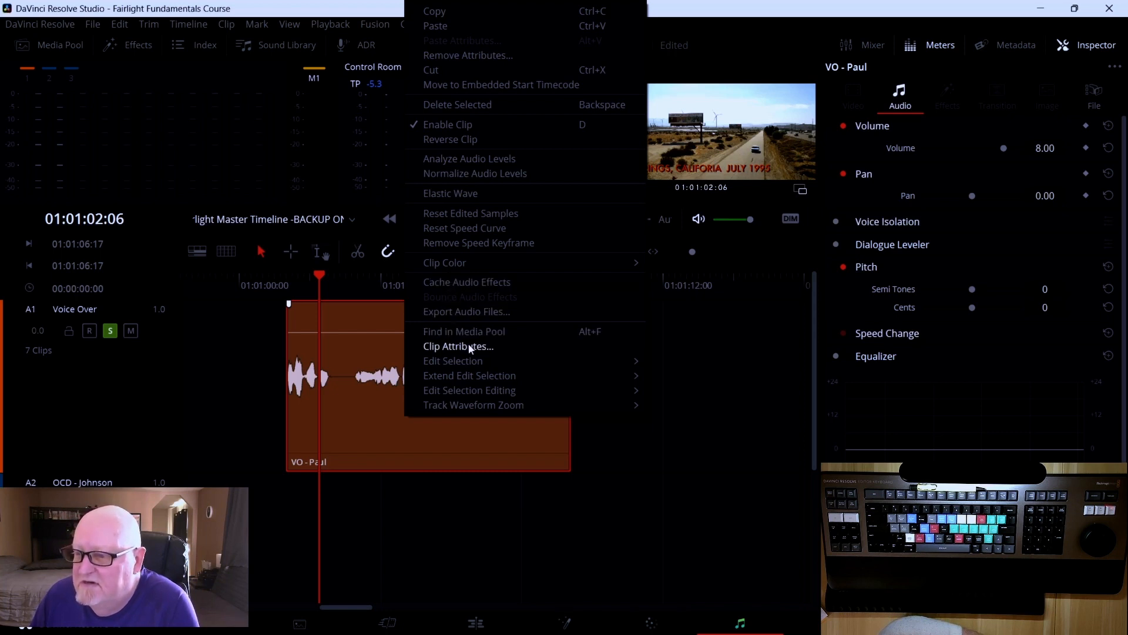
click(633, 449)
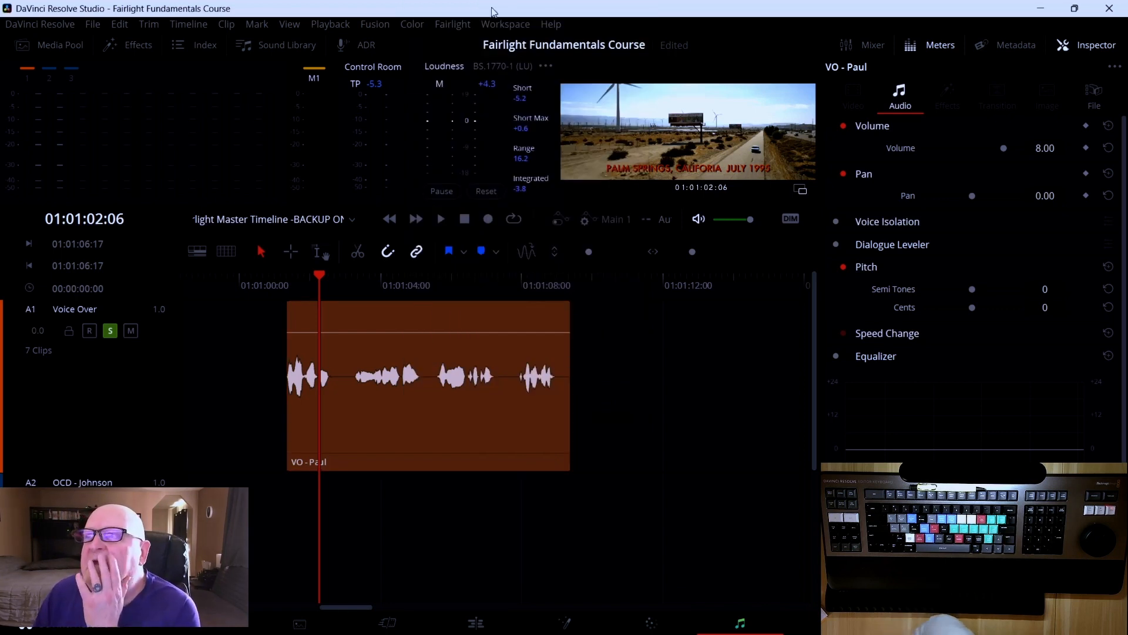
click(454, 24)
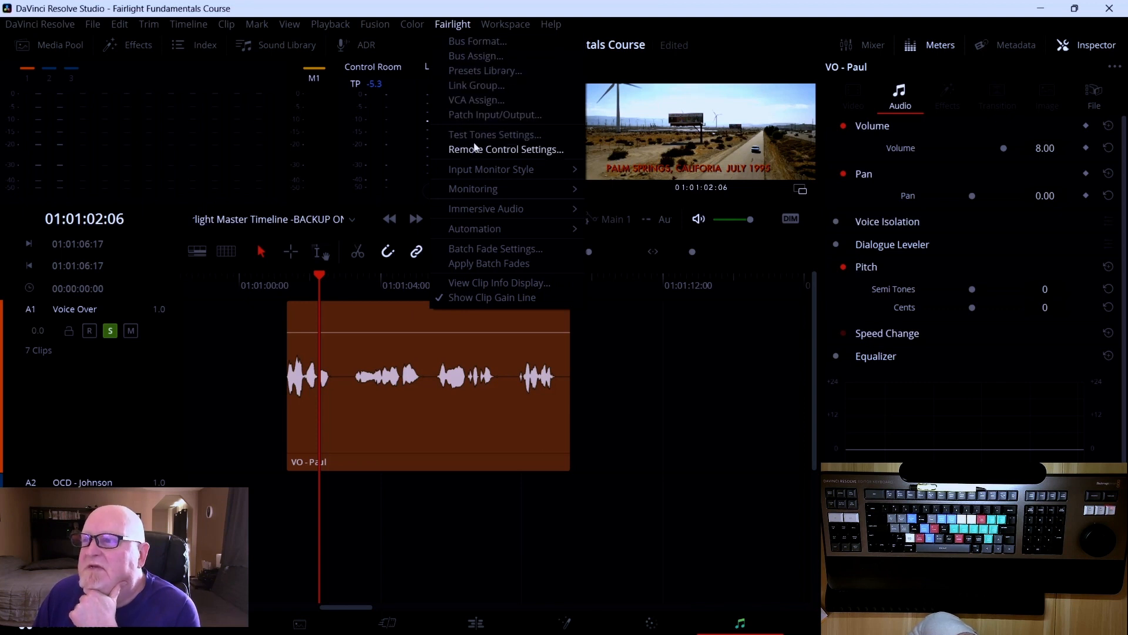
mouse_move(477, 173)
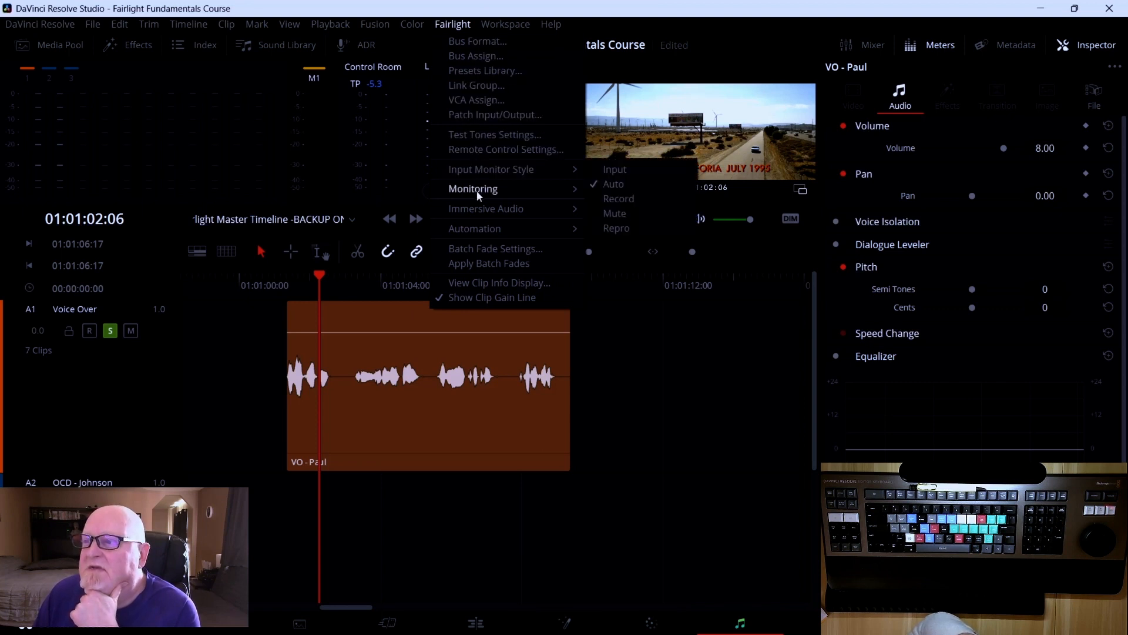
mouse_move(482, 231)
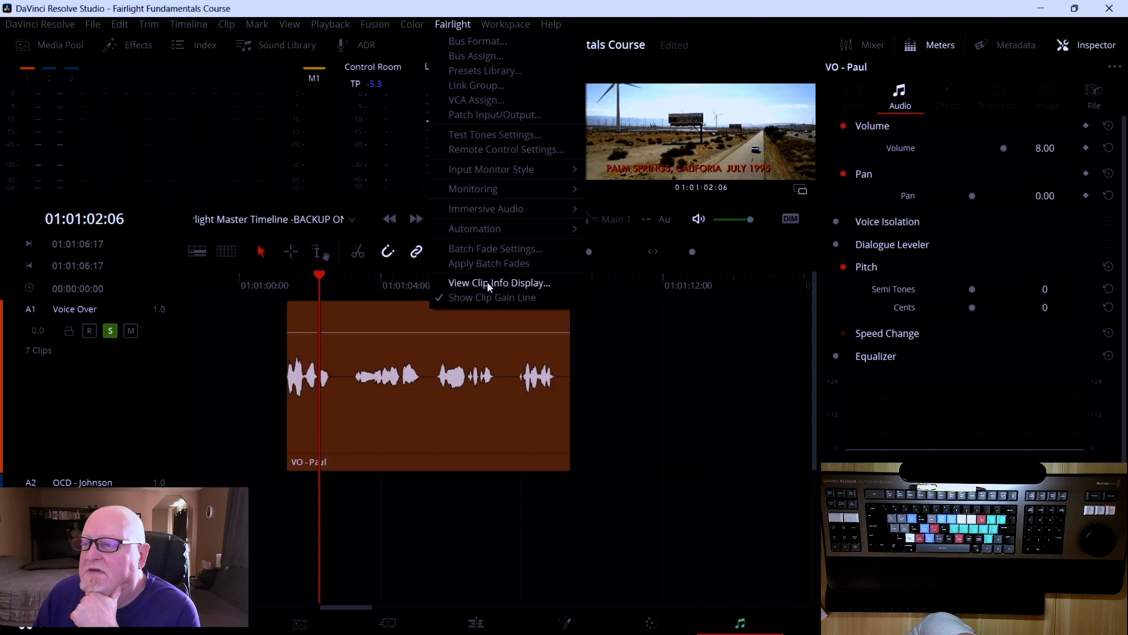
click(490, 285)
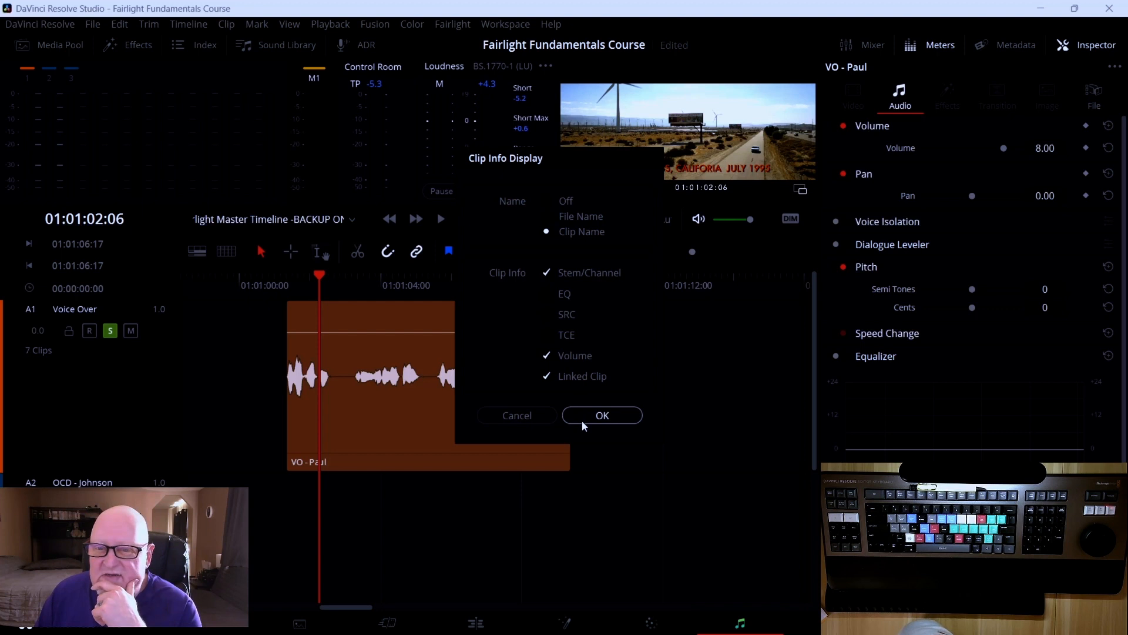
click(603, 415)
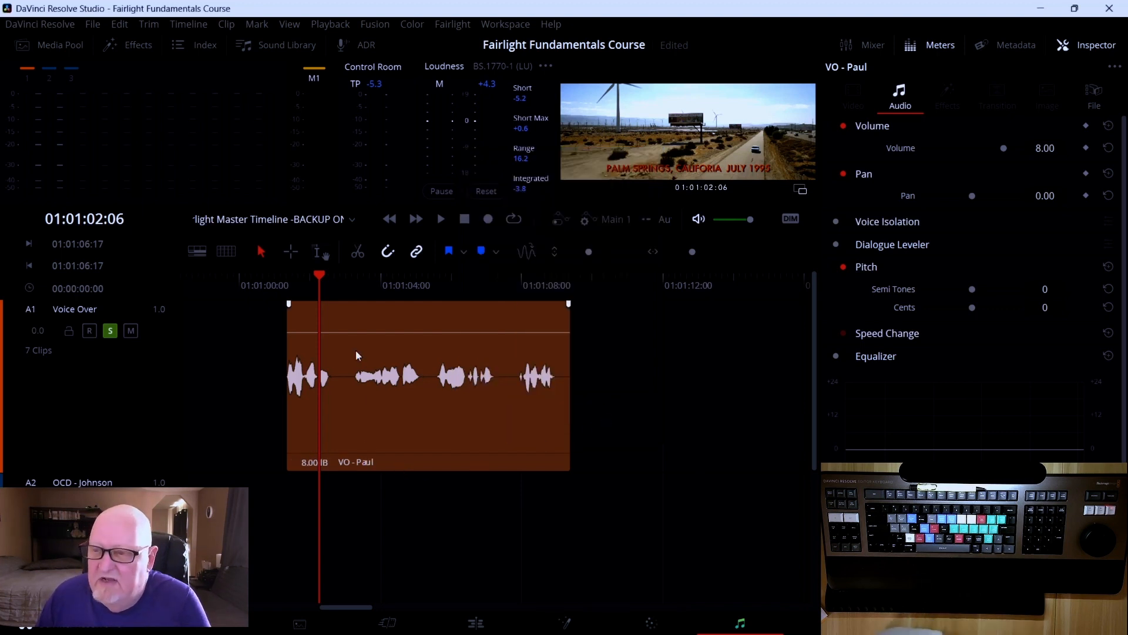
Drag the VO - Paul clip's gain line down to 0.00 dB
drag(320, 273, 341, 274)
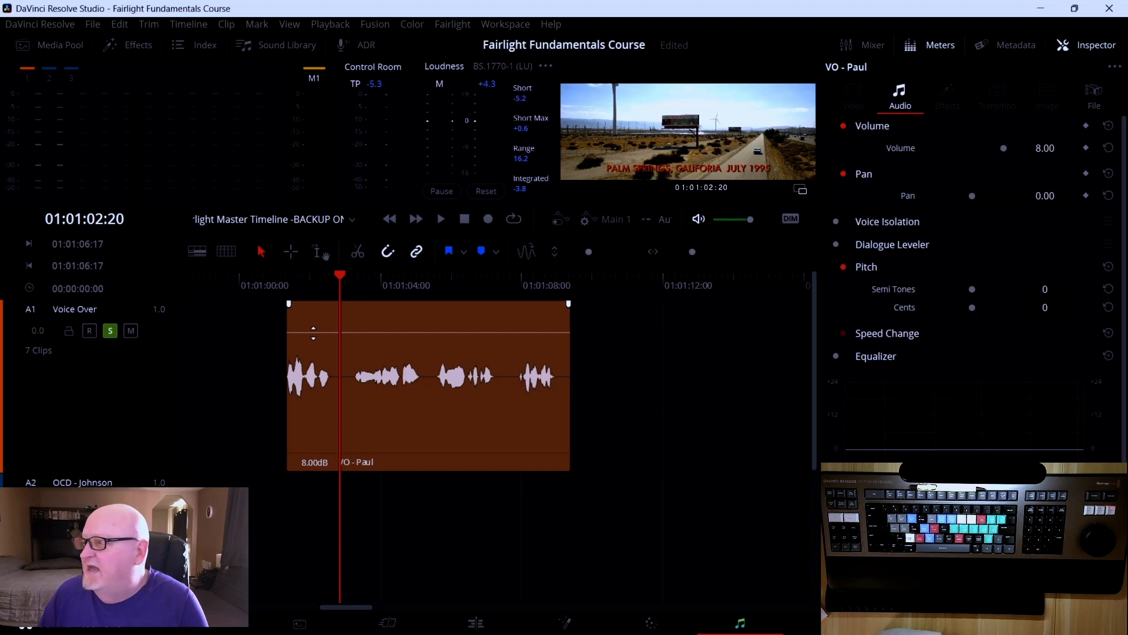
mouse_move(313, 332)
mouse_down()
mouse_move(312, 361)
mouse_move(313, 335)
mouse_up()
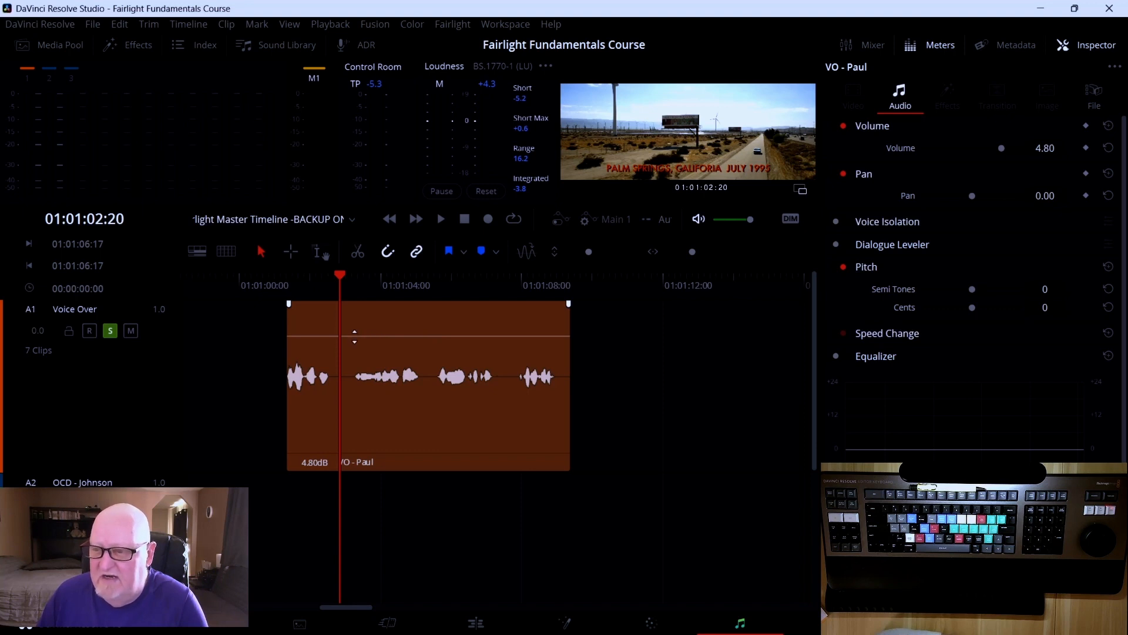
drag(354, 336, 355, 342)
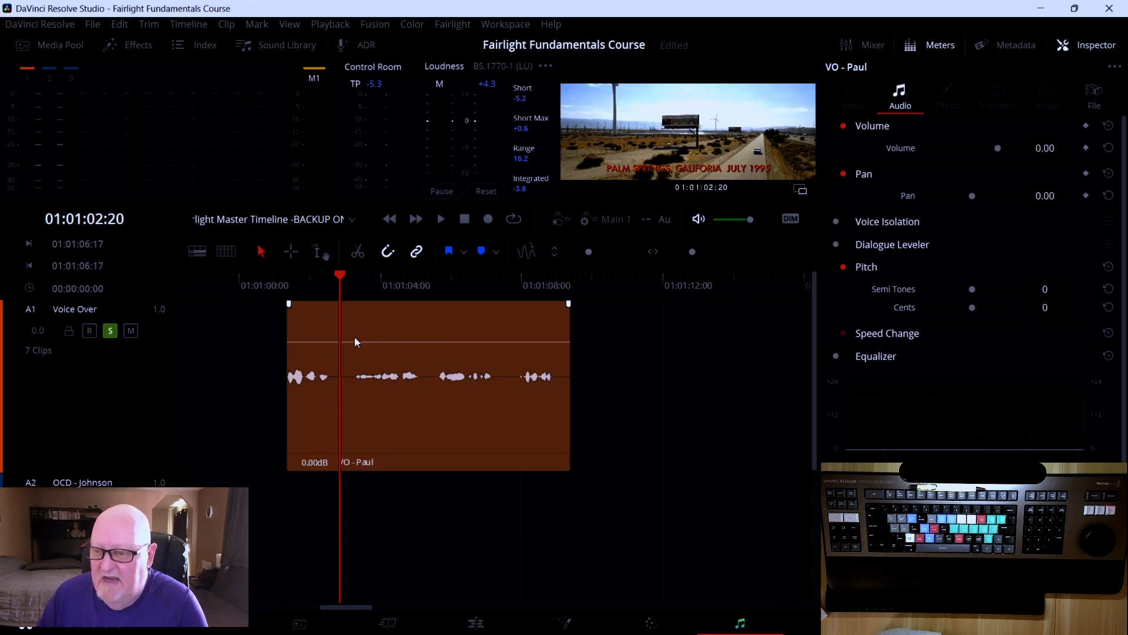
Play back the VO - Paul clip from its start at the lowered gain
click(333, 275)
drag(332, 275, 287, 277)
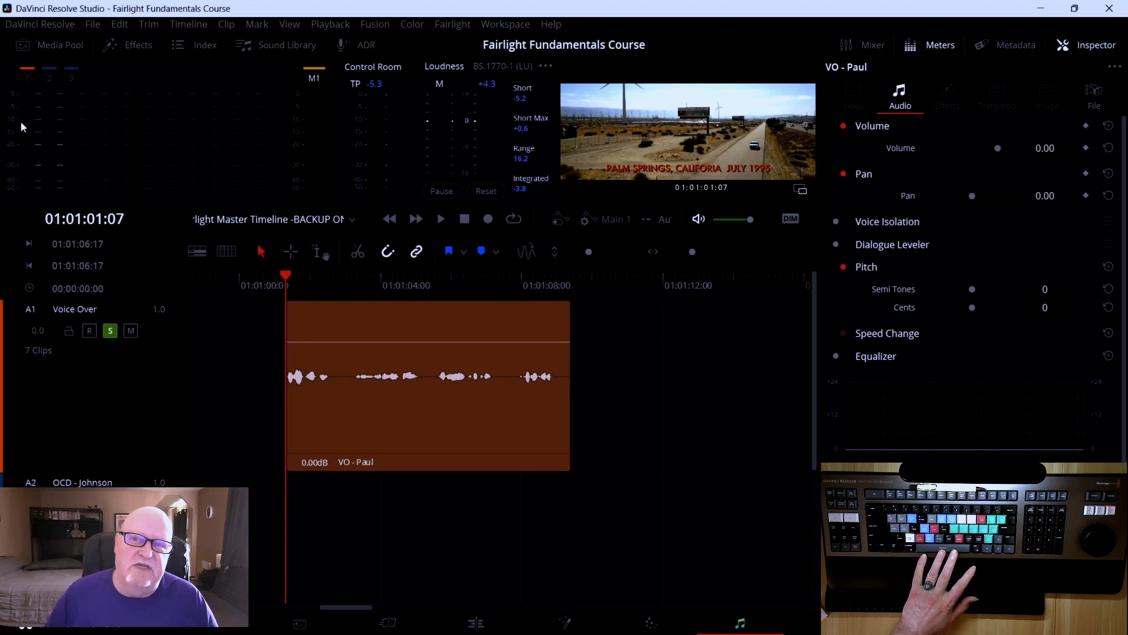
key(space)
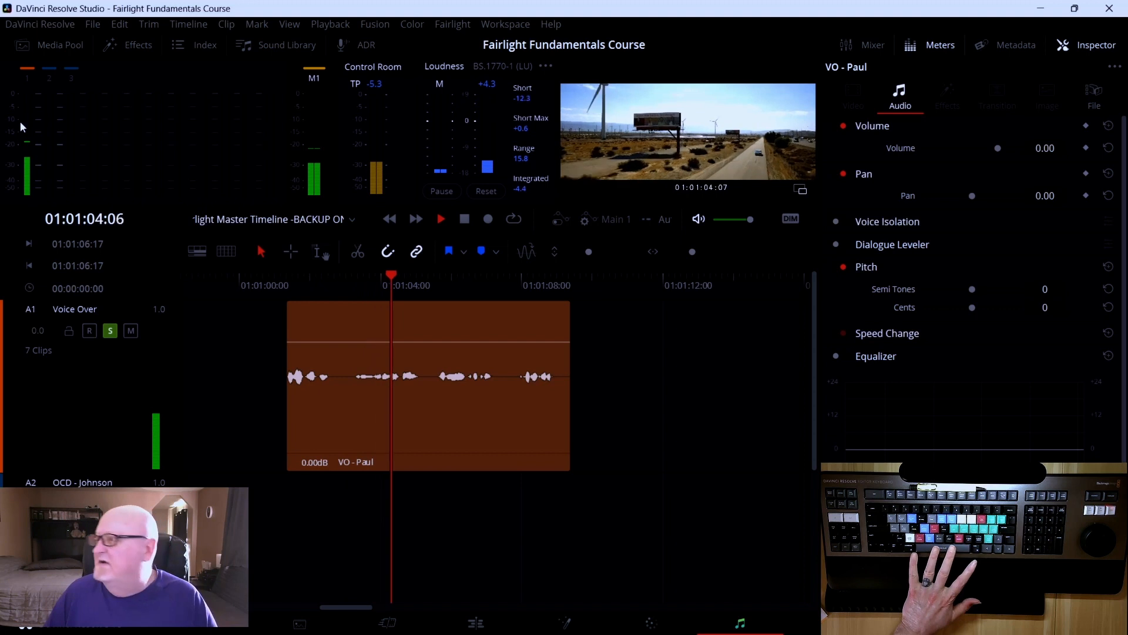
key(space)
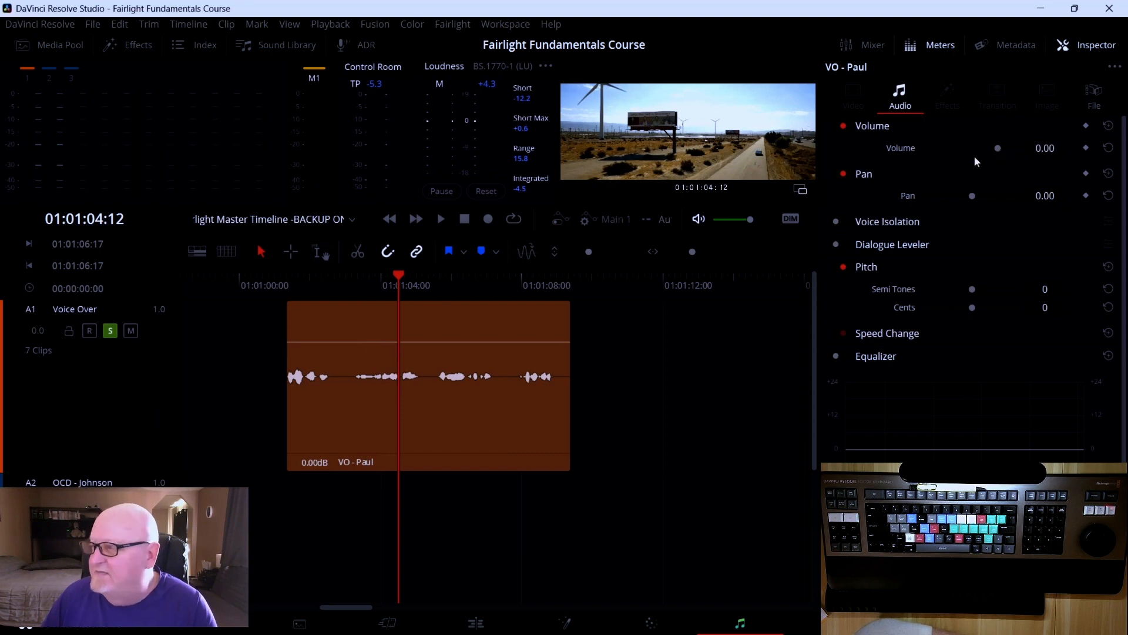
Set the VO - Paul clip's Volume in the Inspector to 13.5
click(1046, 148)
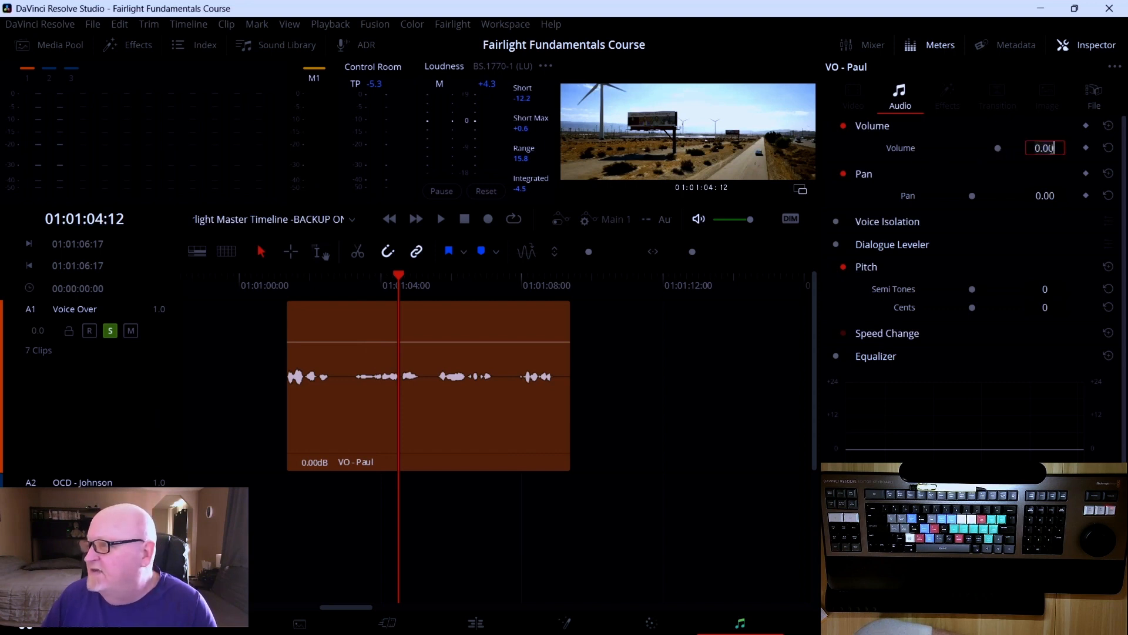
text(13.5)
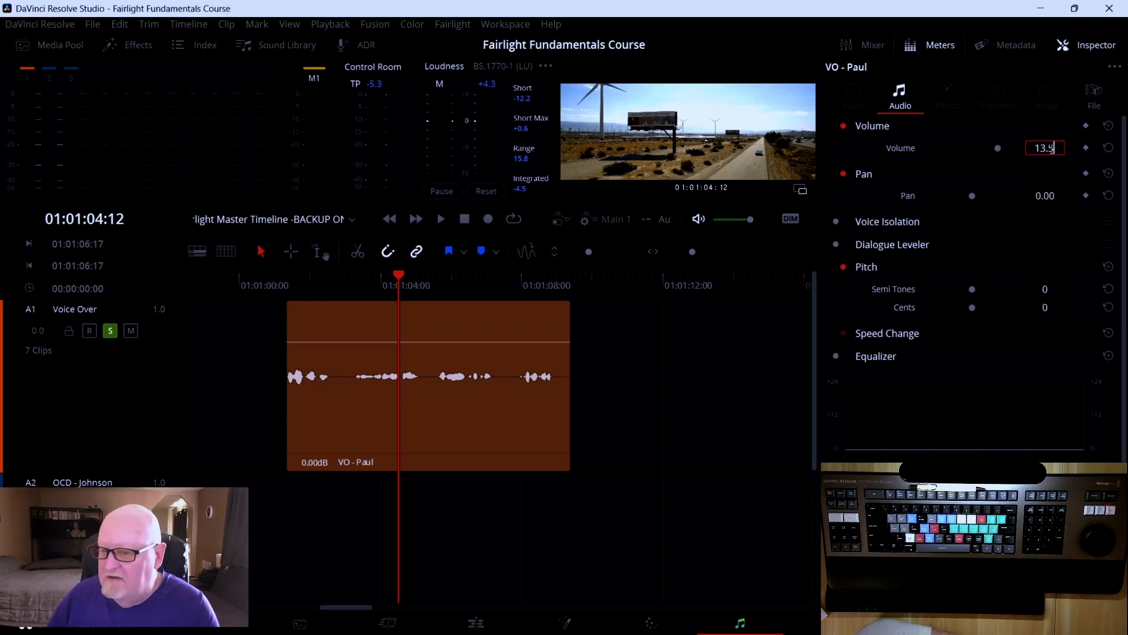
key(Return)
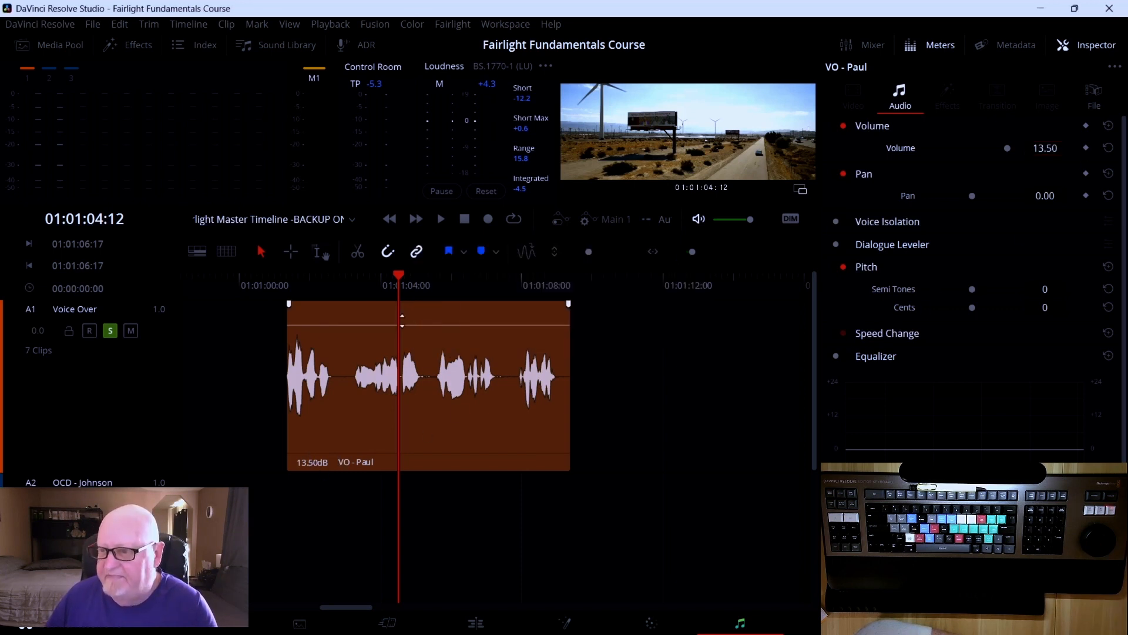
Play back the VO - Paul clip from its start at the 13.5 dB volume
drag(400, 276, 277, 285)
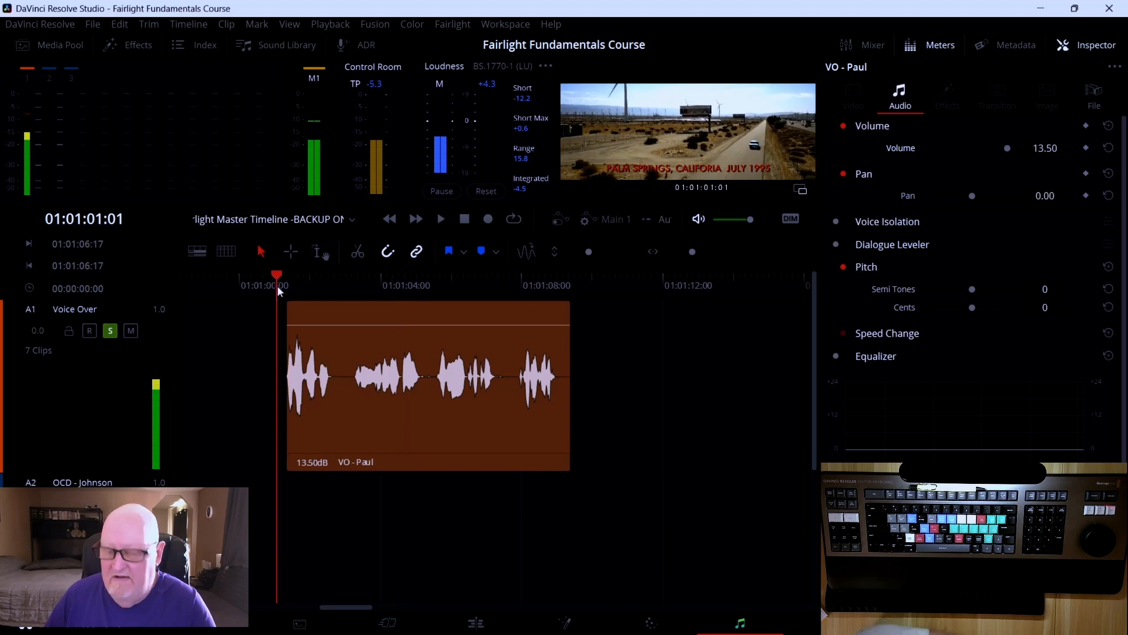
key(space)
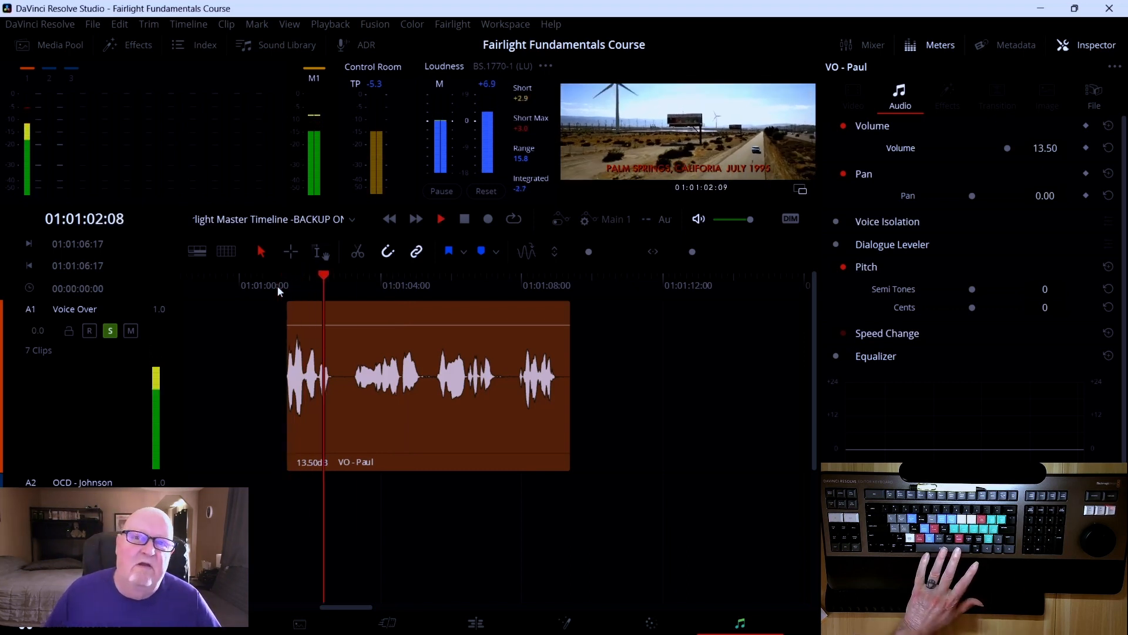
key(space)
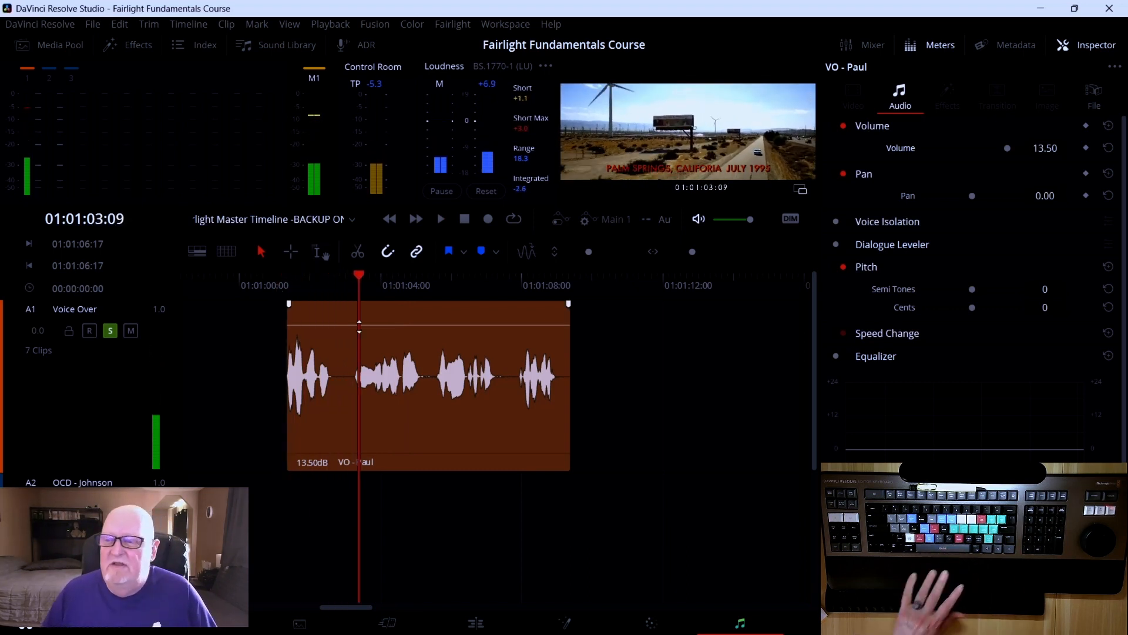
Set the VO - Paul clip's Volume in the Inspector to 11
click(1042, 150)
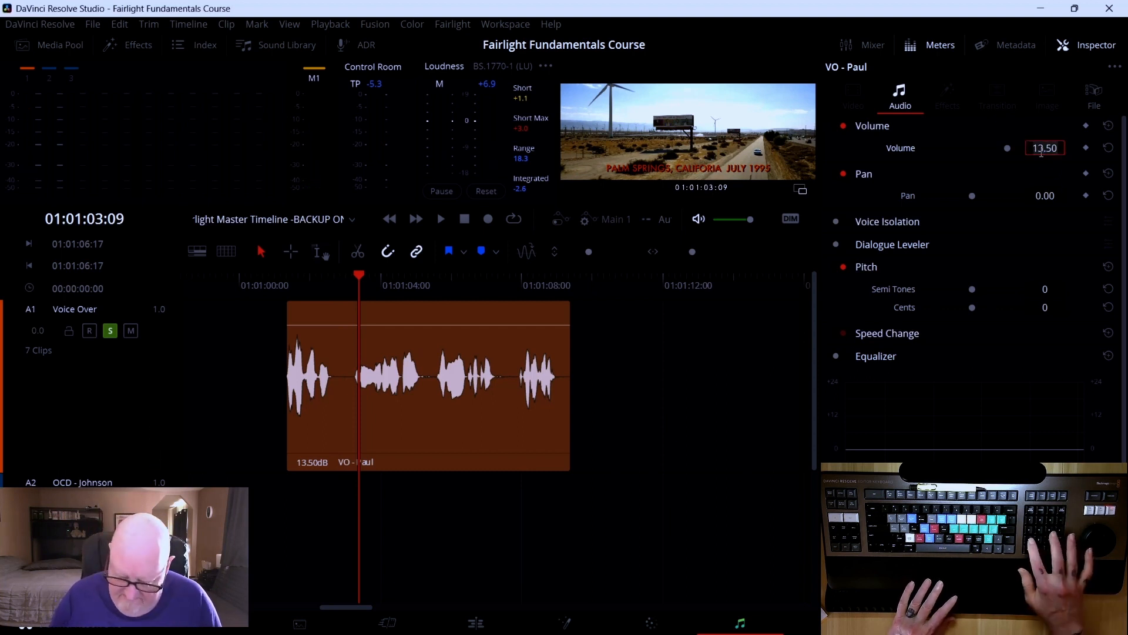
text(11)
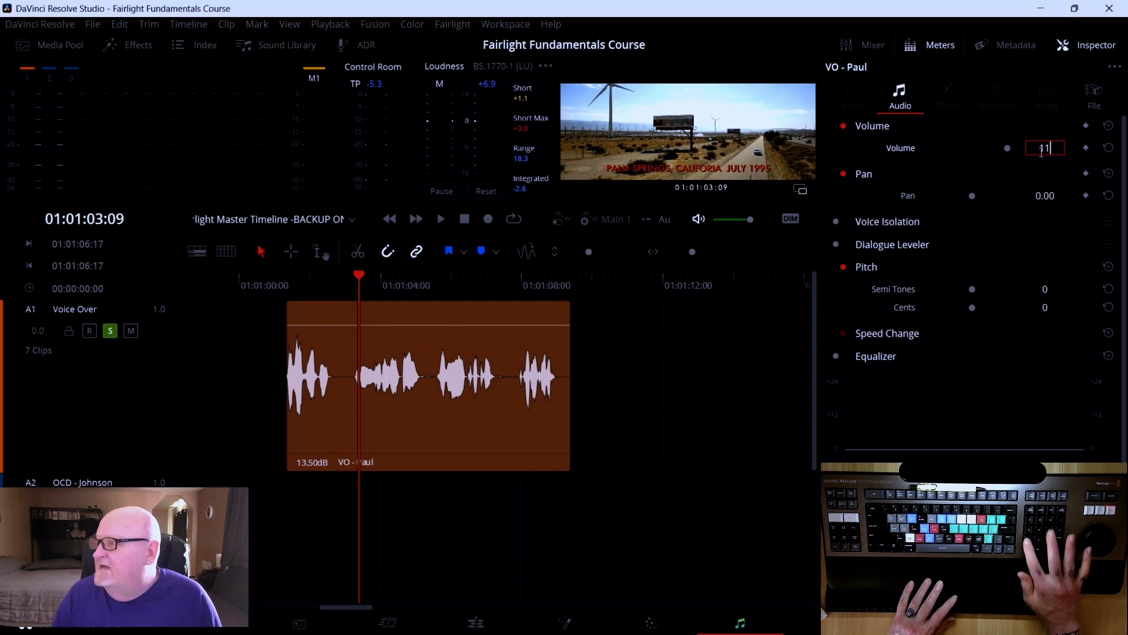
key(Return)
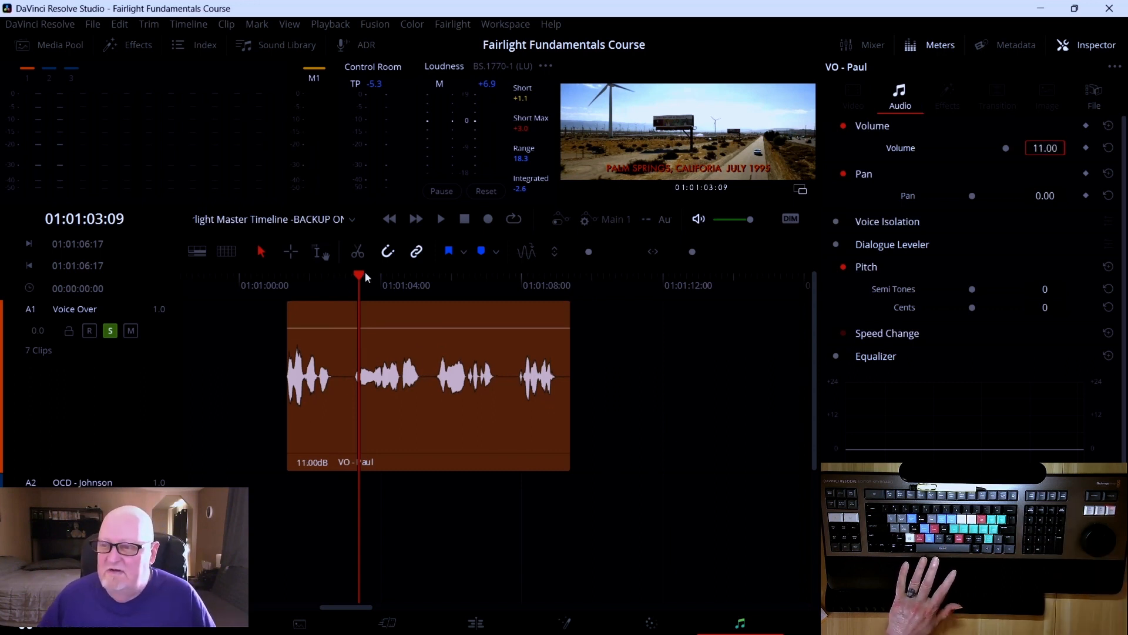
Replay the VO - Paul clip from its start to hear the 11 dB level
drag(359, 276, 284, 285)
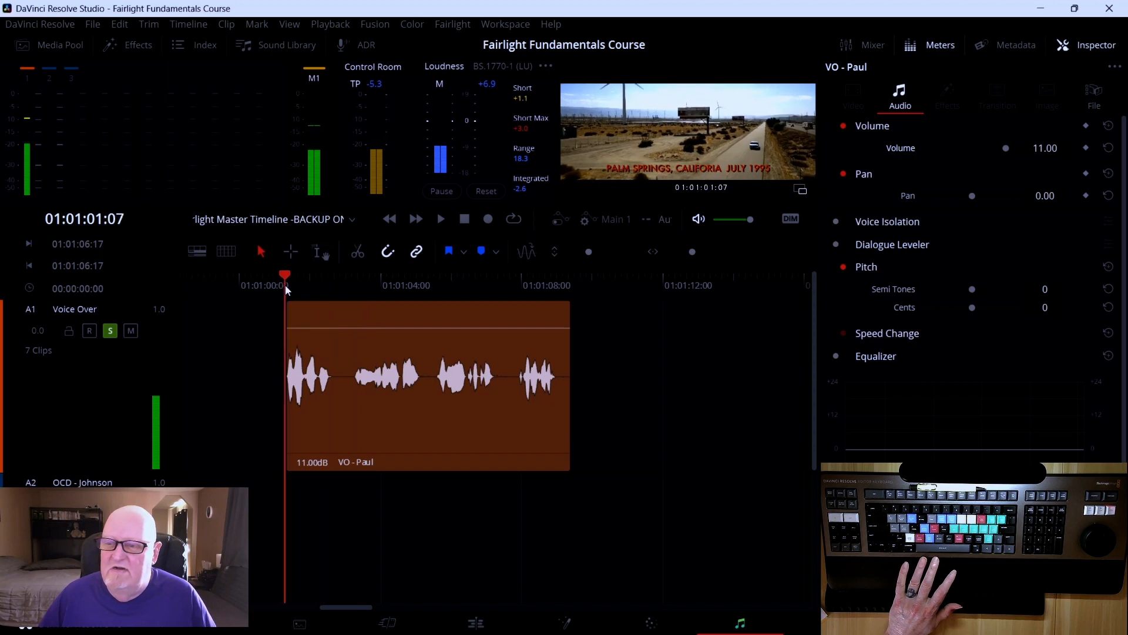
key(space)
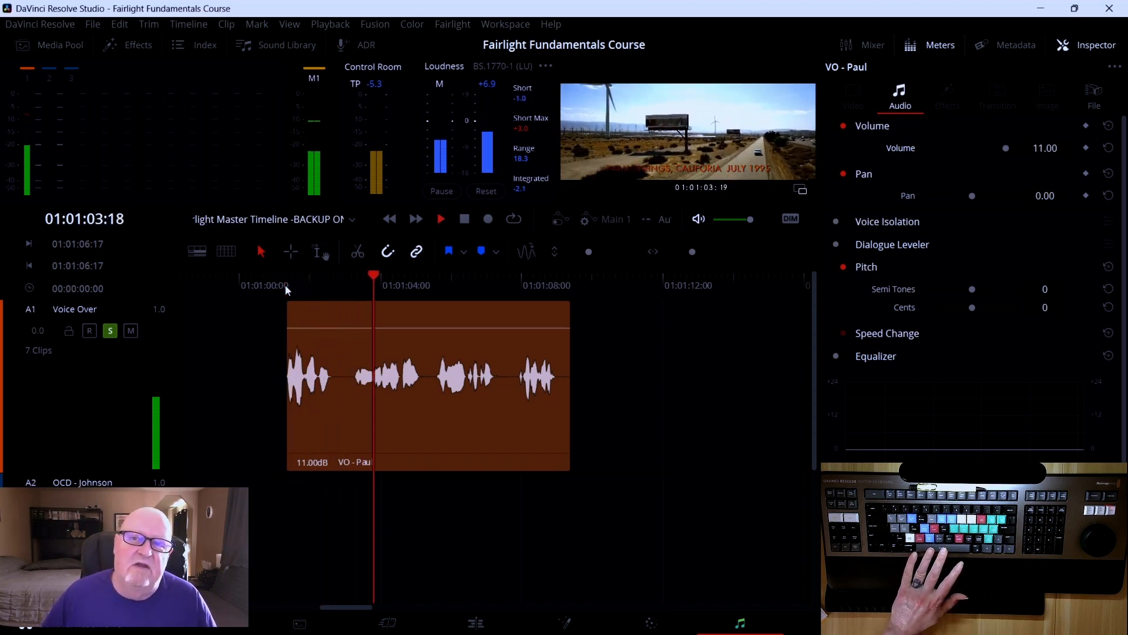
key(space)
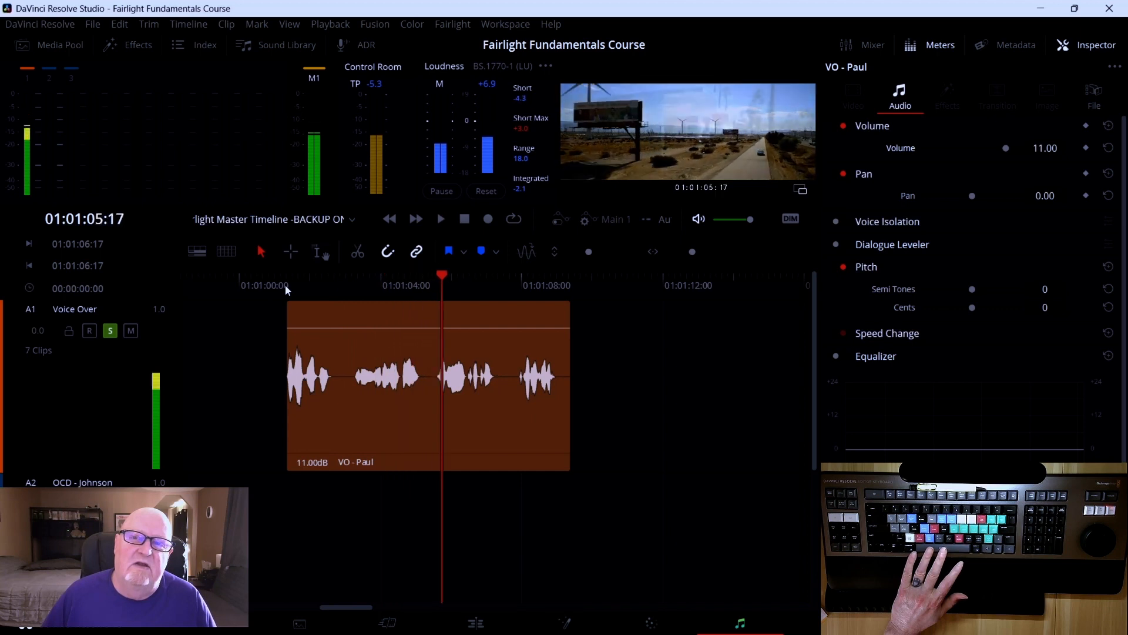
Set the VO - Paul clip's Volume in the Inspector to 12.5
click(1035, 149)
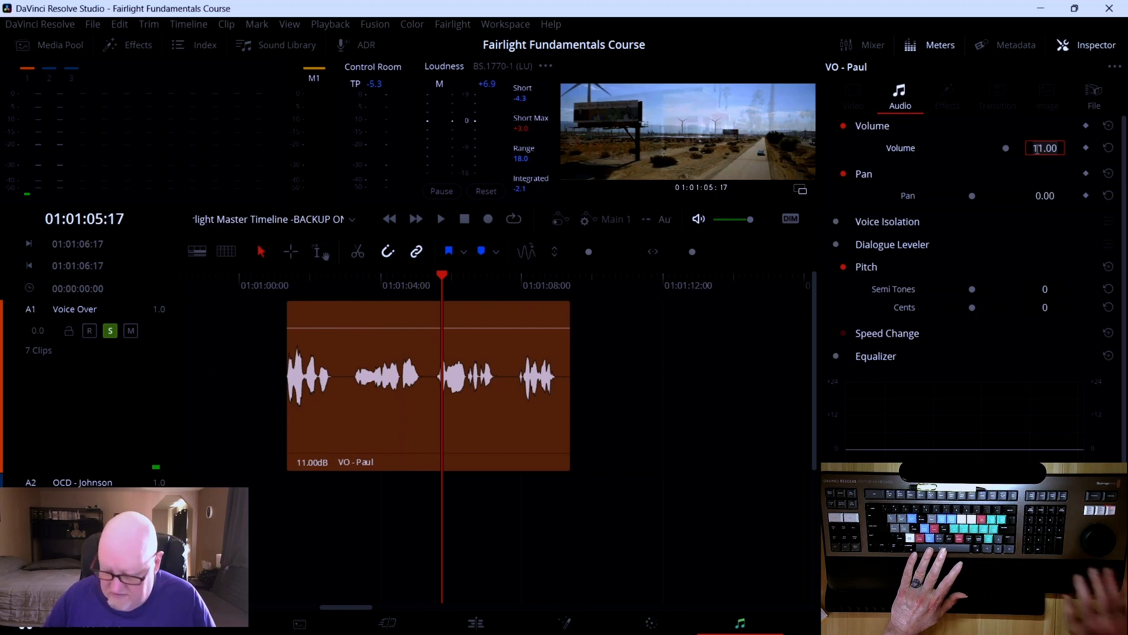
text(12.5)
key(Return)
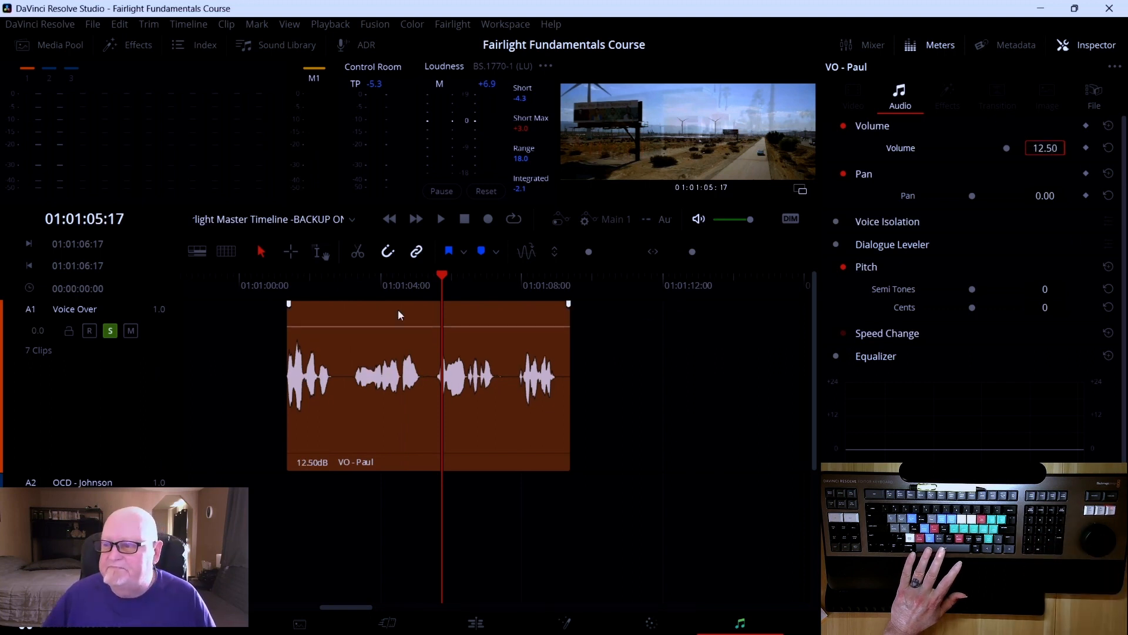
Play the VO - Paul clip from its start a couple of times to compare the 12.5 dB level
drag(444, 278, 283, 295)
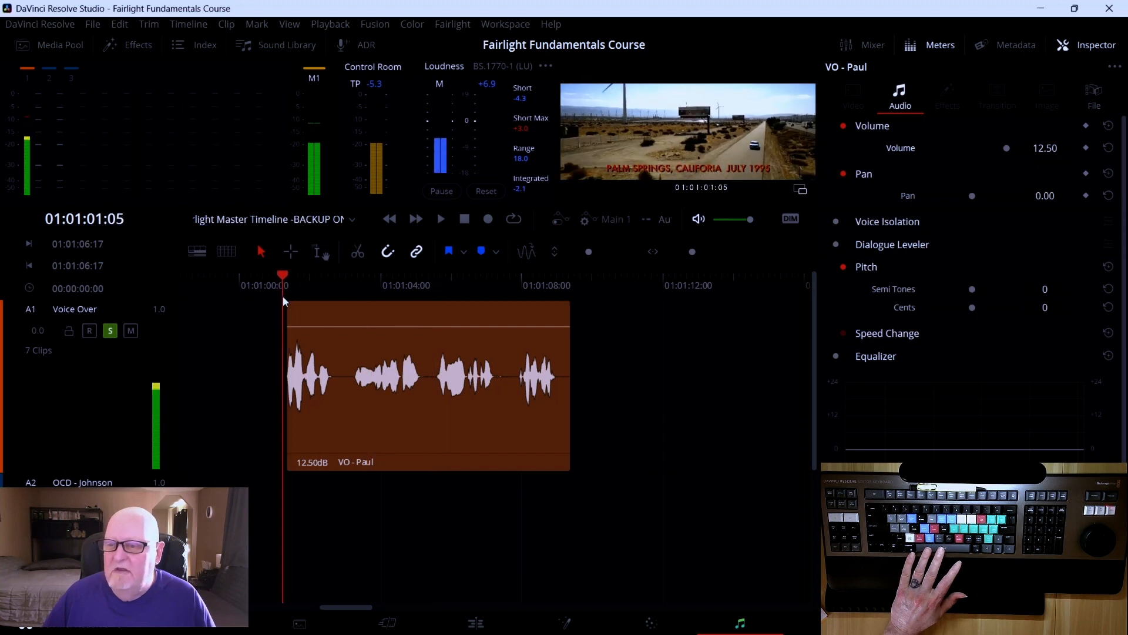
key(space)
key(space)
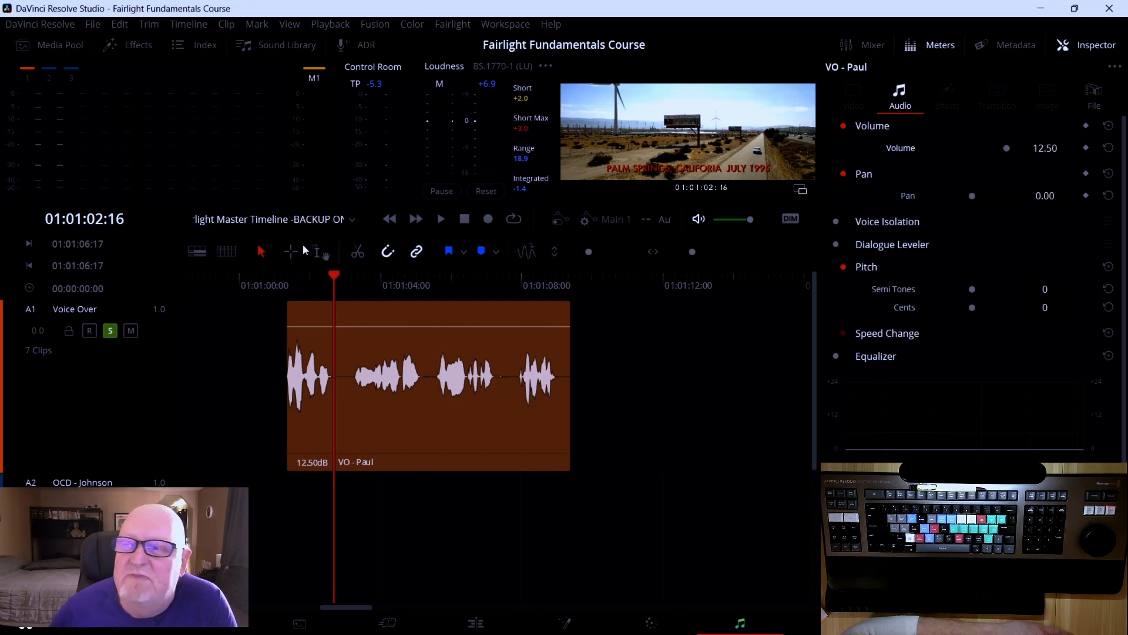
drag(328, 274, 281, 284)
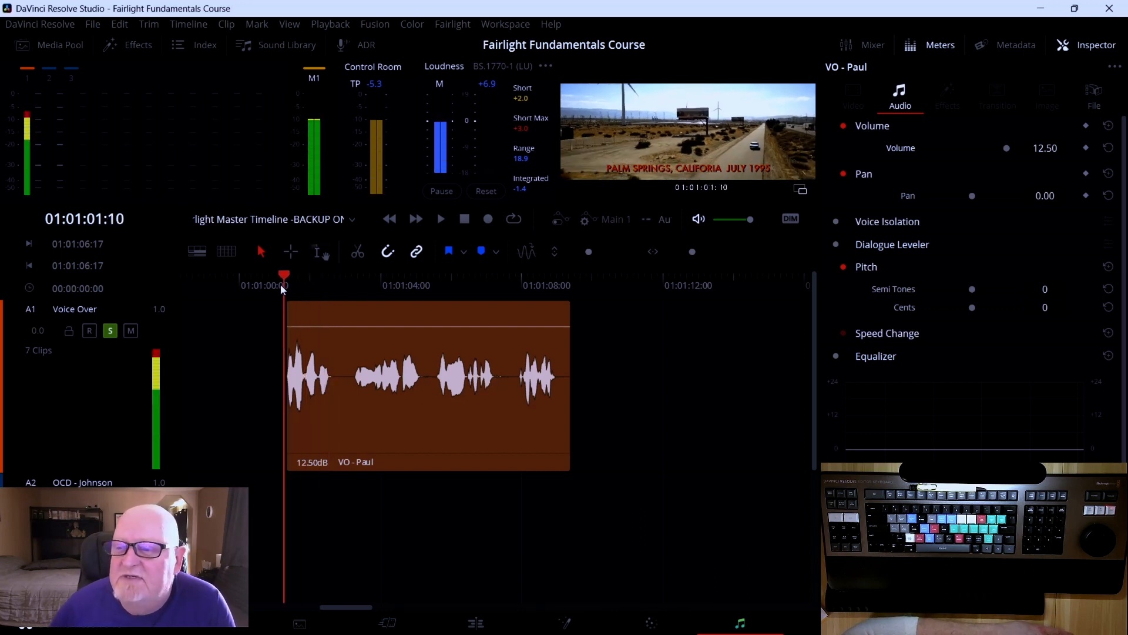
key(space)
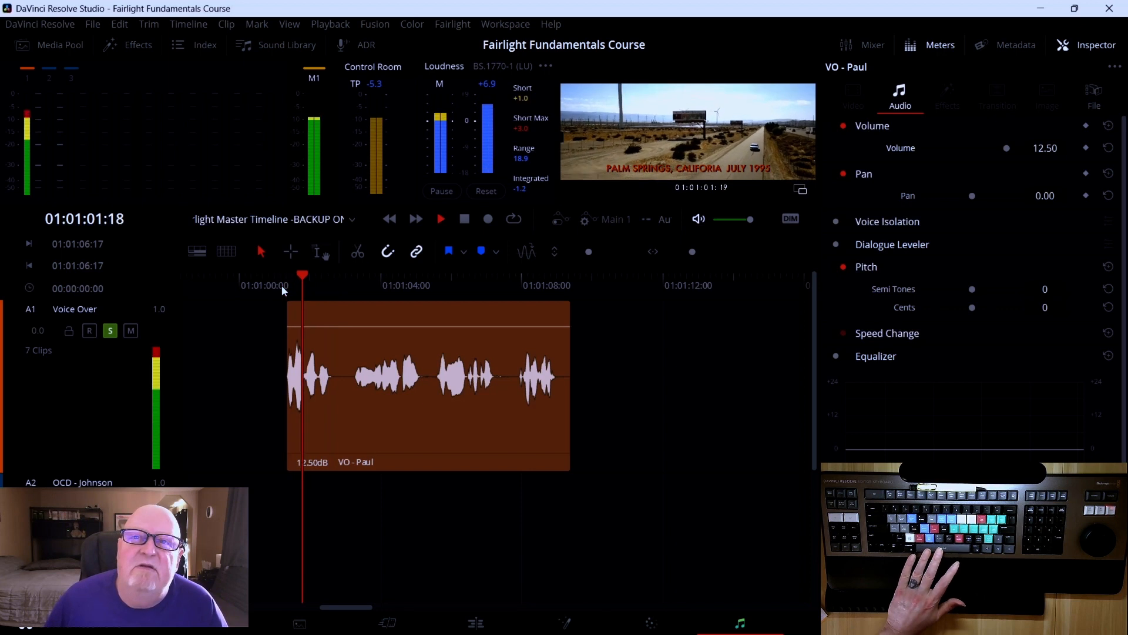
key(space)
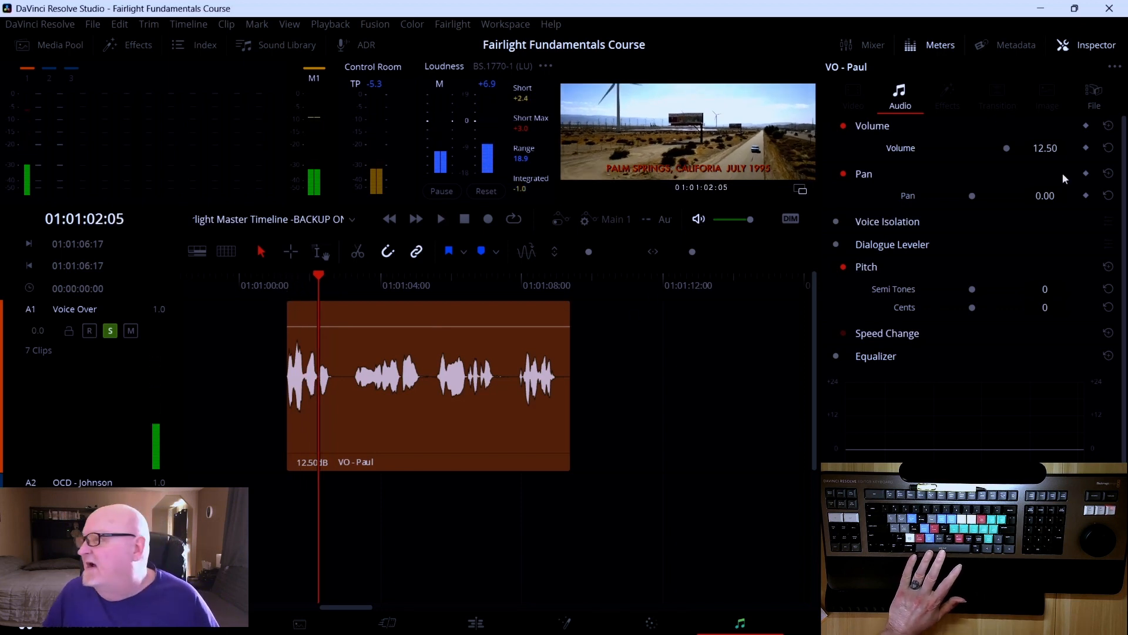
Set the clip's Volume back to 11 in the Inspector
click(1046, 148)
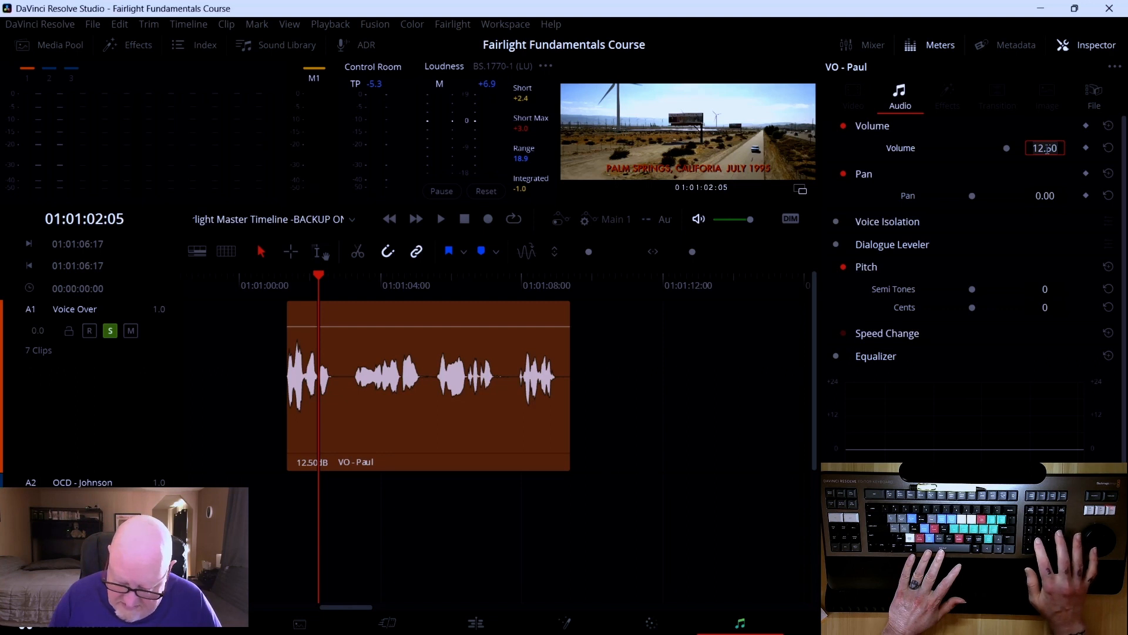
text(11)
key(Return)
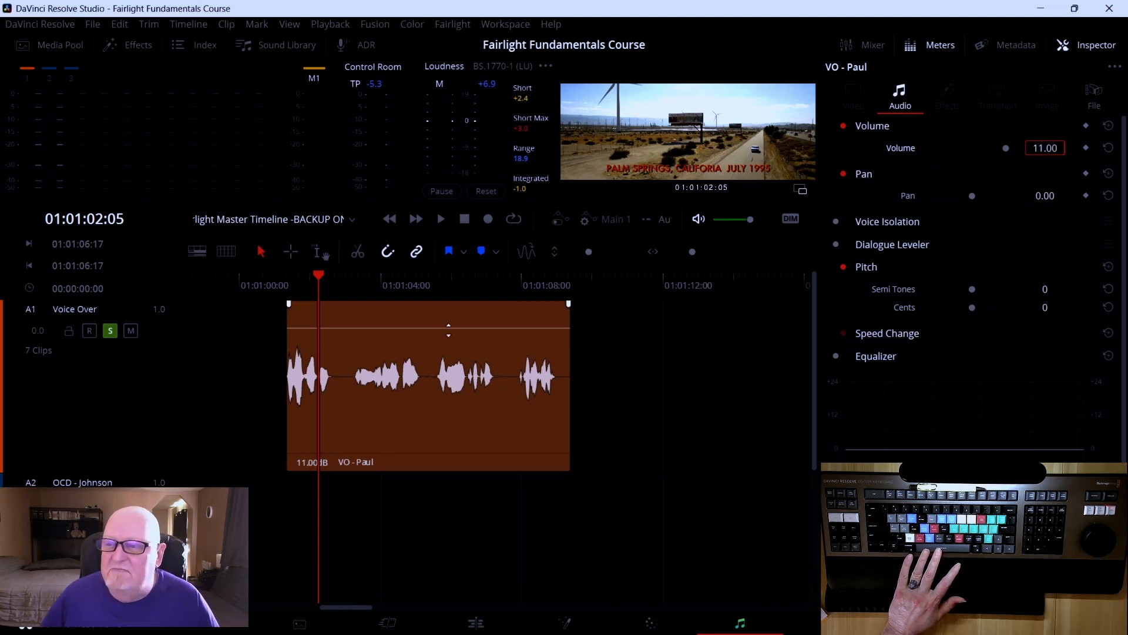
Play the opening of the clip, then set its Volume in the Inspector to 10
drag(329, 277, 284, 279)
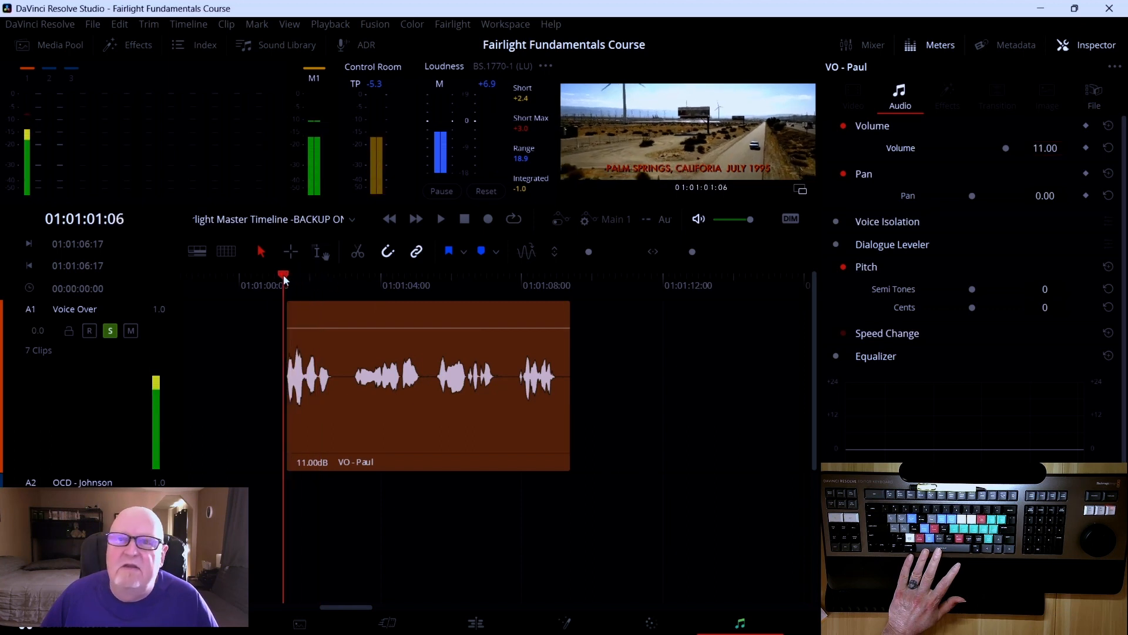
key(space)
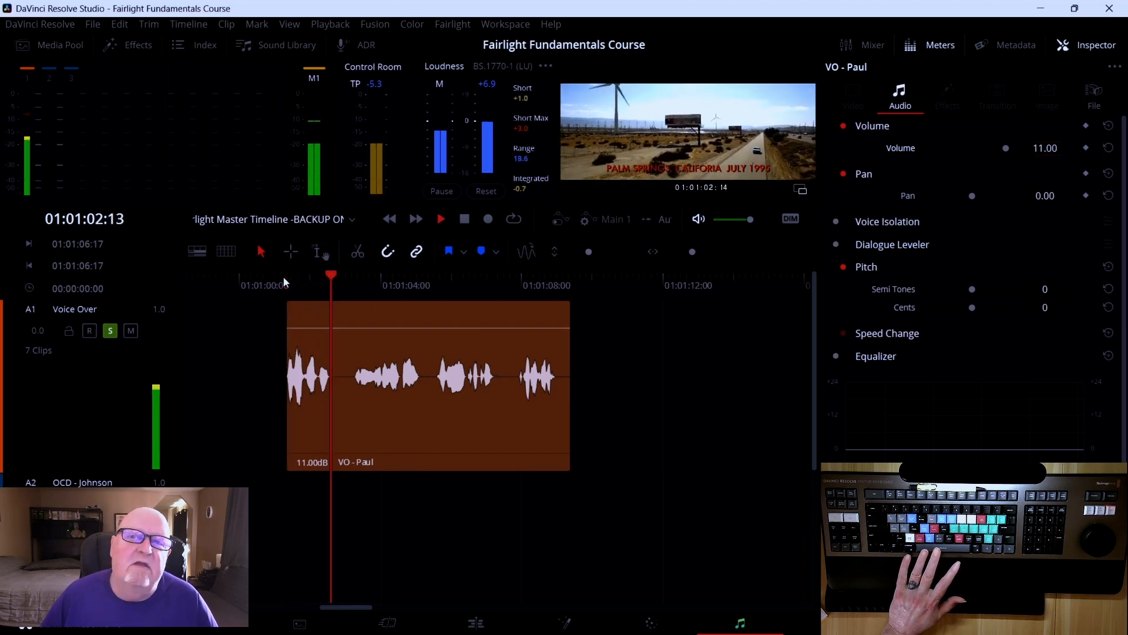
key(space)
click(1039, 147)
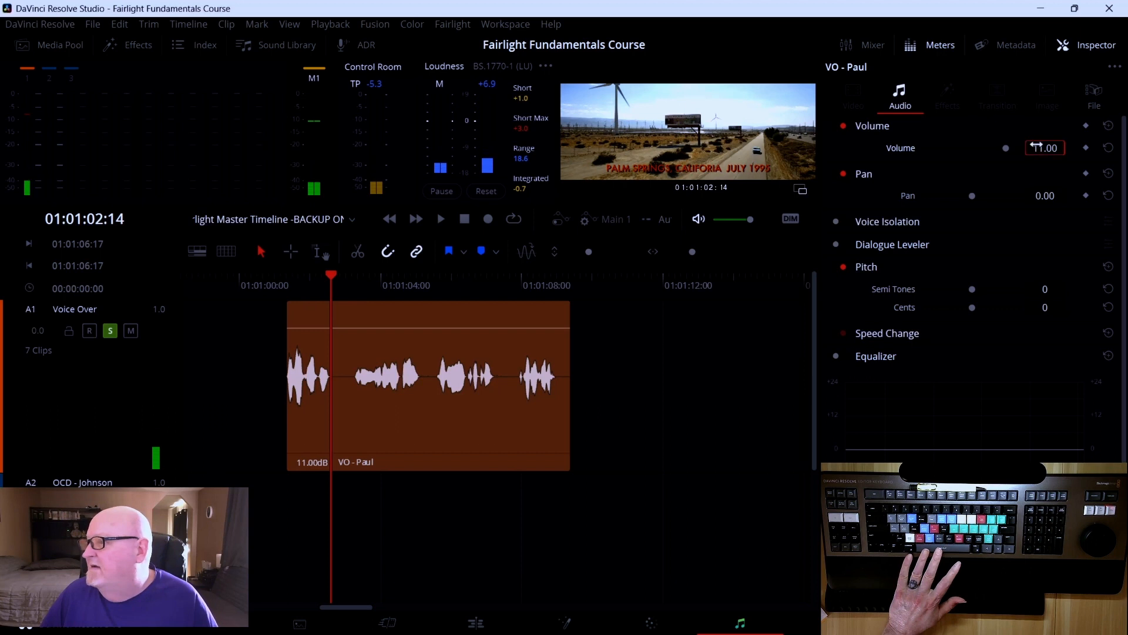
text(10)
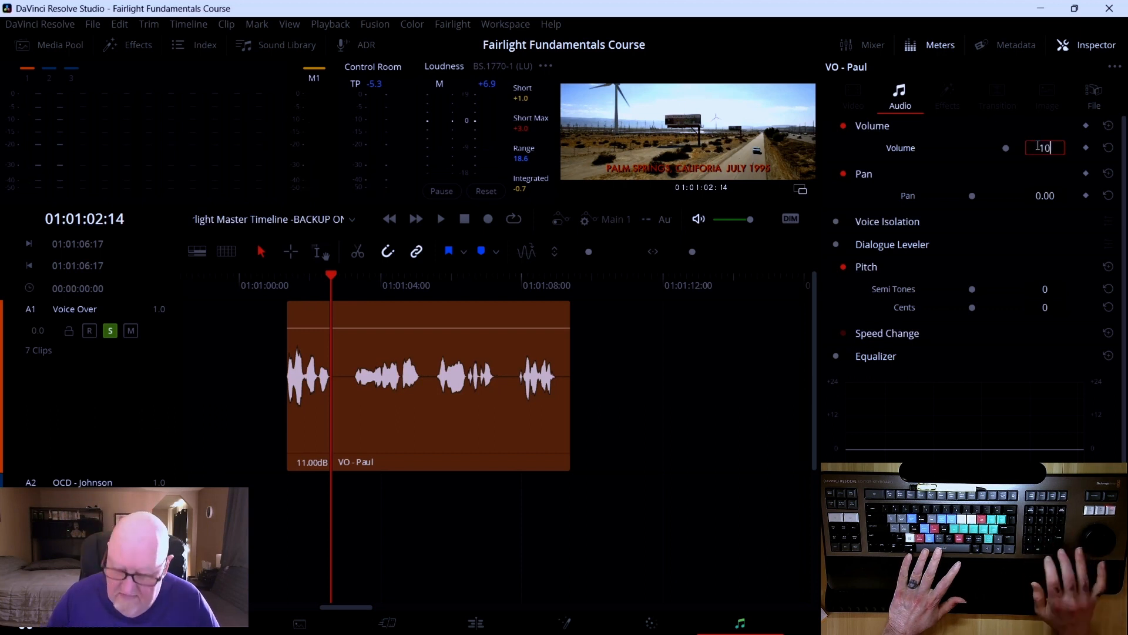
key(Return)
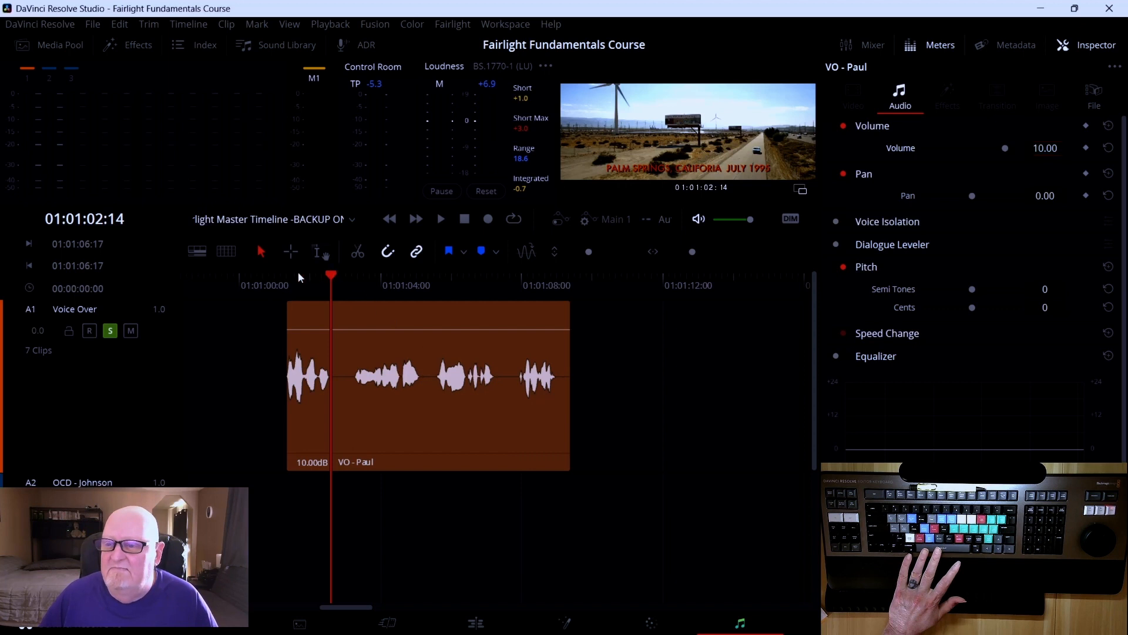
Play back the VO - Paul clip from its start at the 10 dB volume
drag(333, 275, 280, 272)
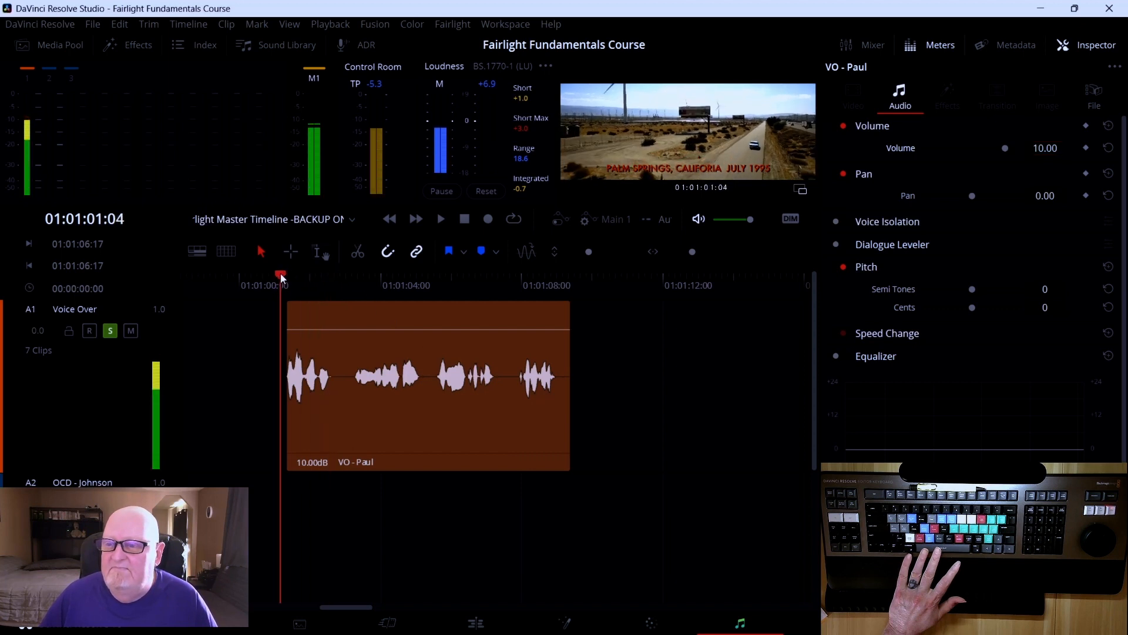
key(space)
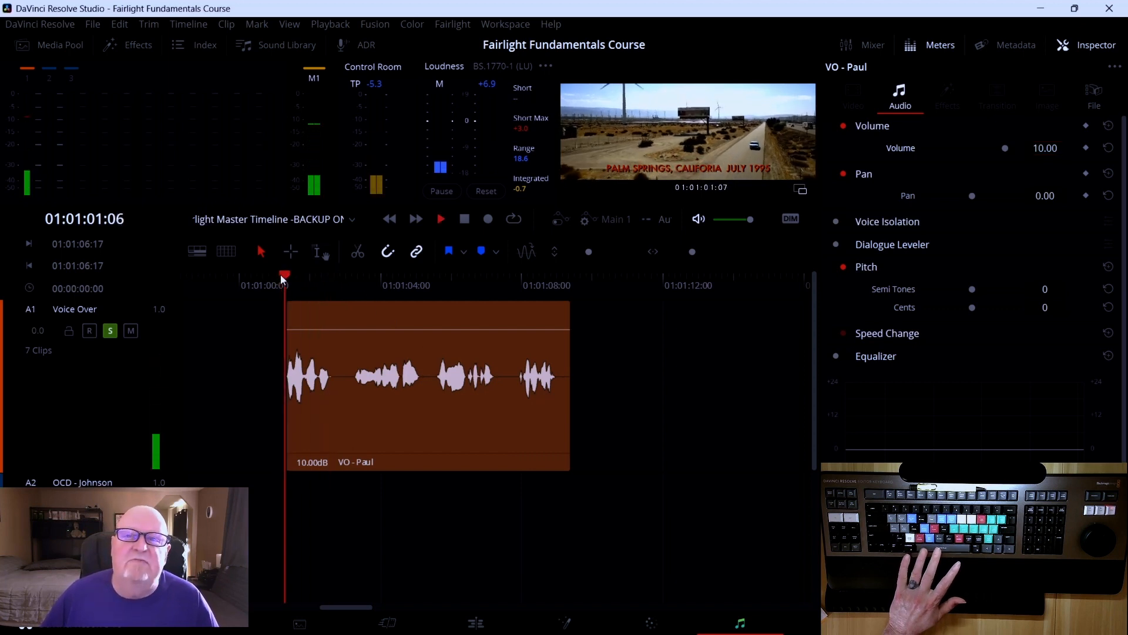
key(space)
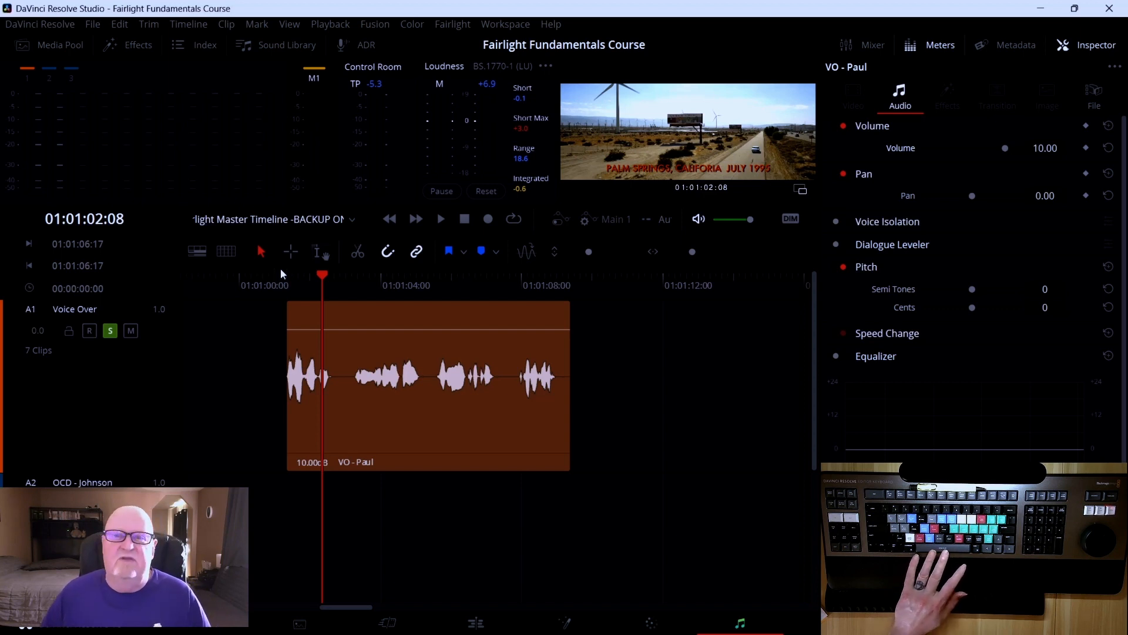
click(382, 366)
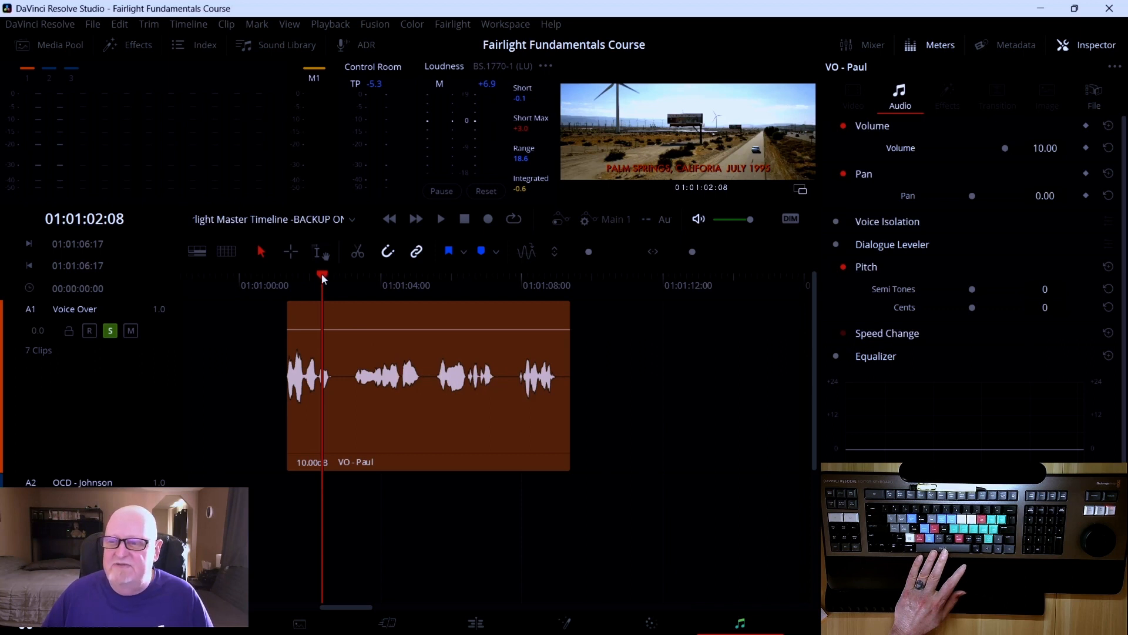
drag(322, 273, 283, 277)
key(space)
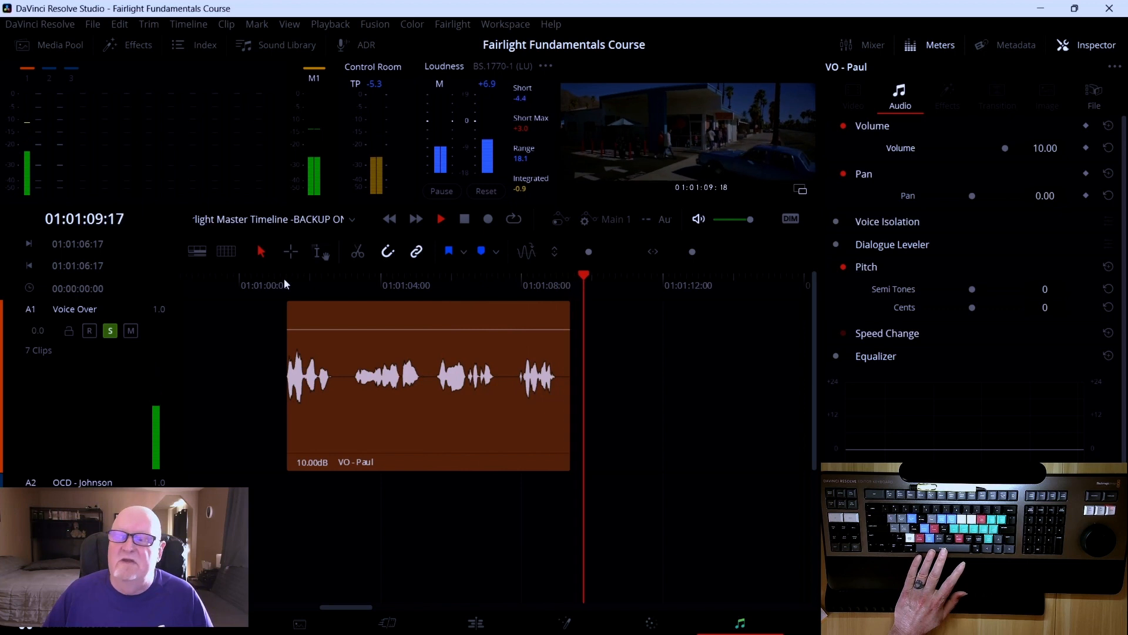
key(space)
Split the VO - Paul clip at about 01:01:02:23, just before the second phrase
click(421, 316)
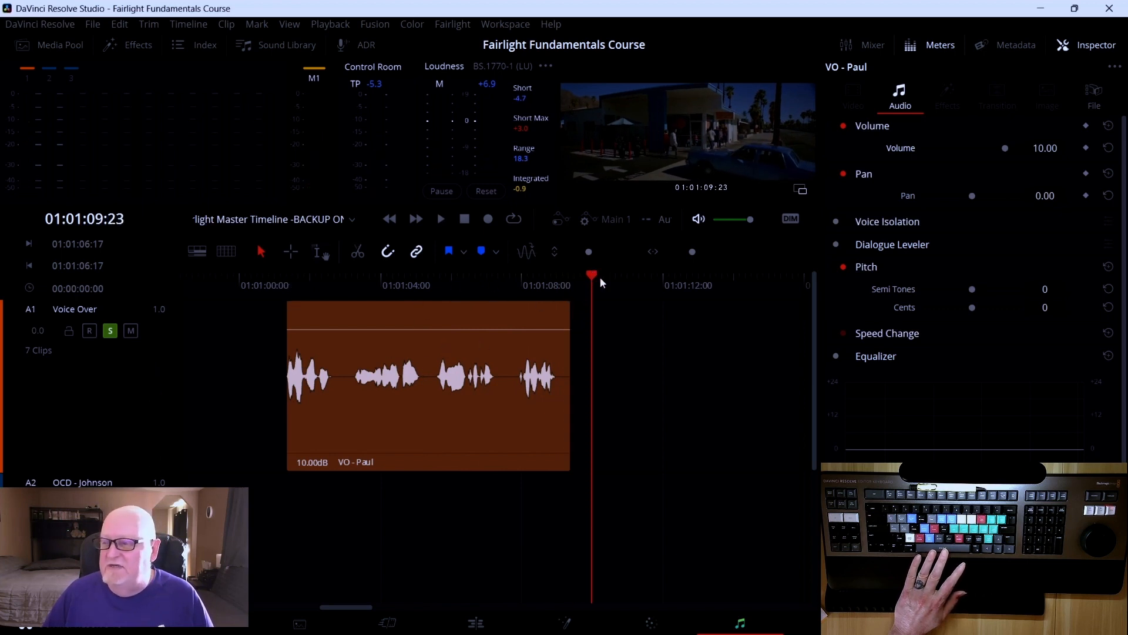
drag(594, 273, 346, 278)
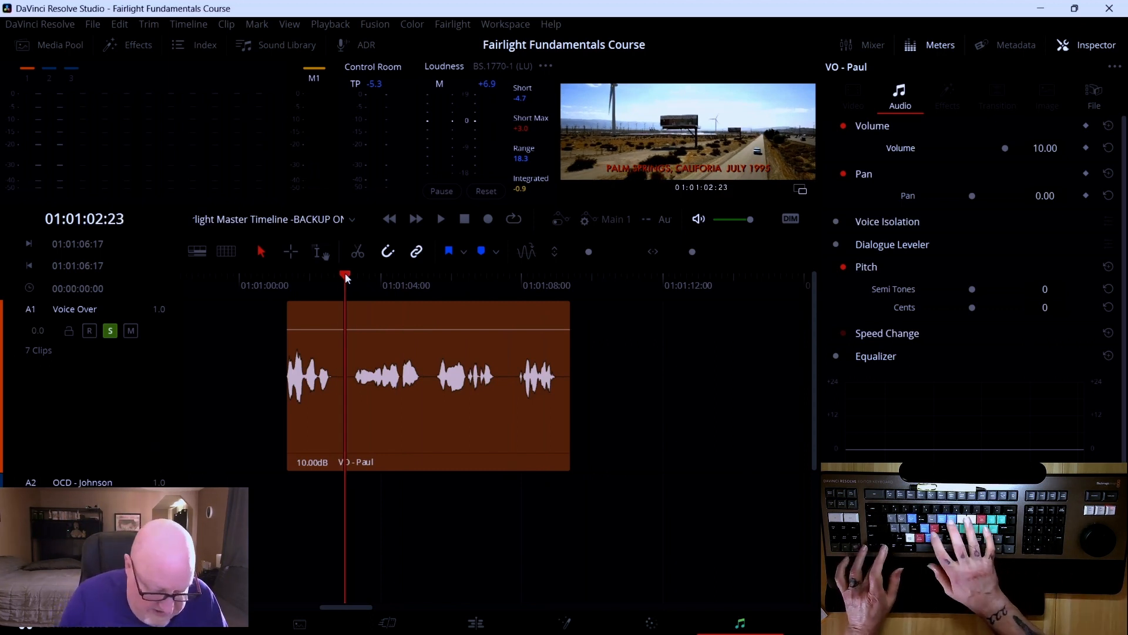
key(ctrl+b)
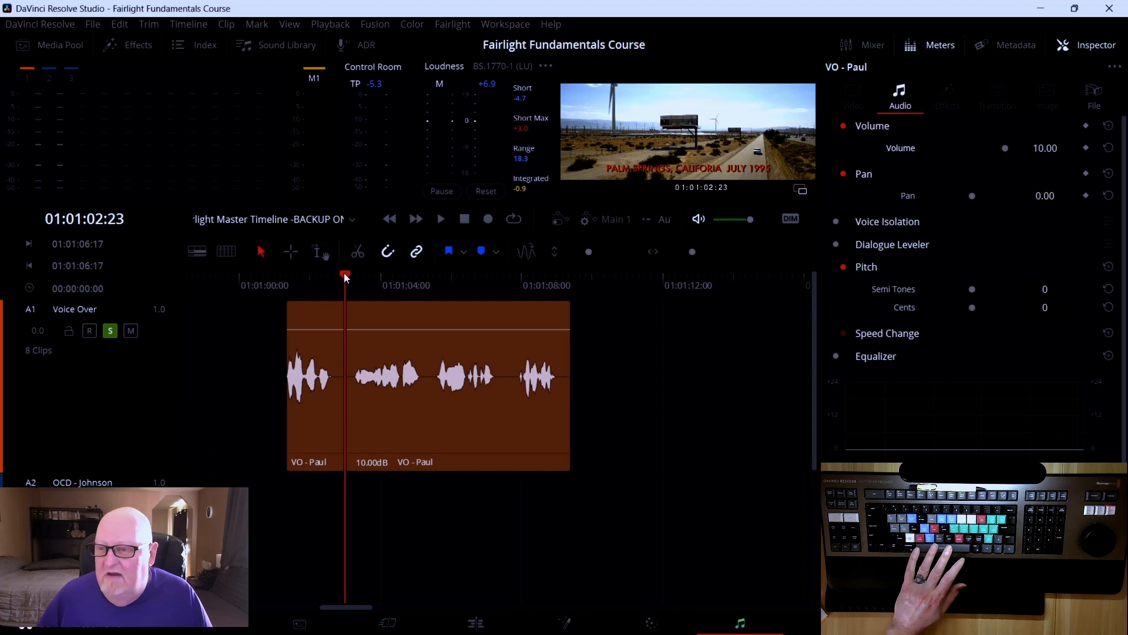
Play forward, nudge the playhead a few frames, and split the clip again at about 01:01:05:08
key(space)
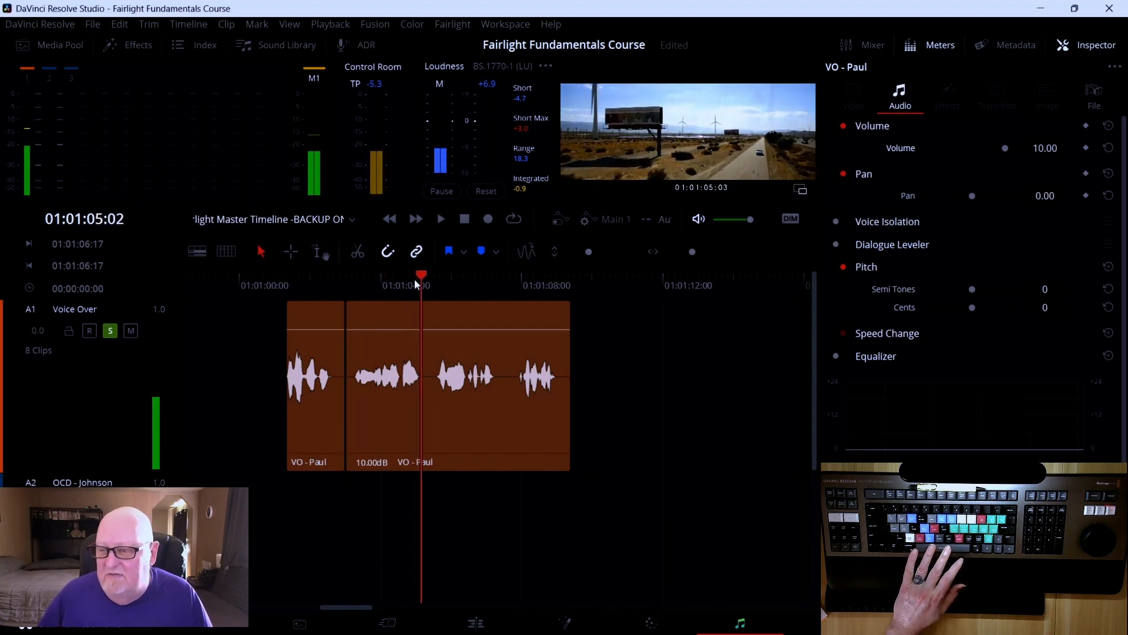
key(space)
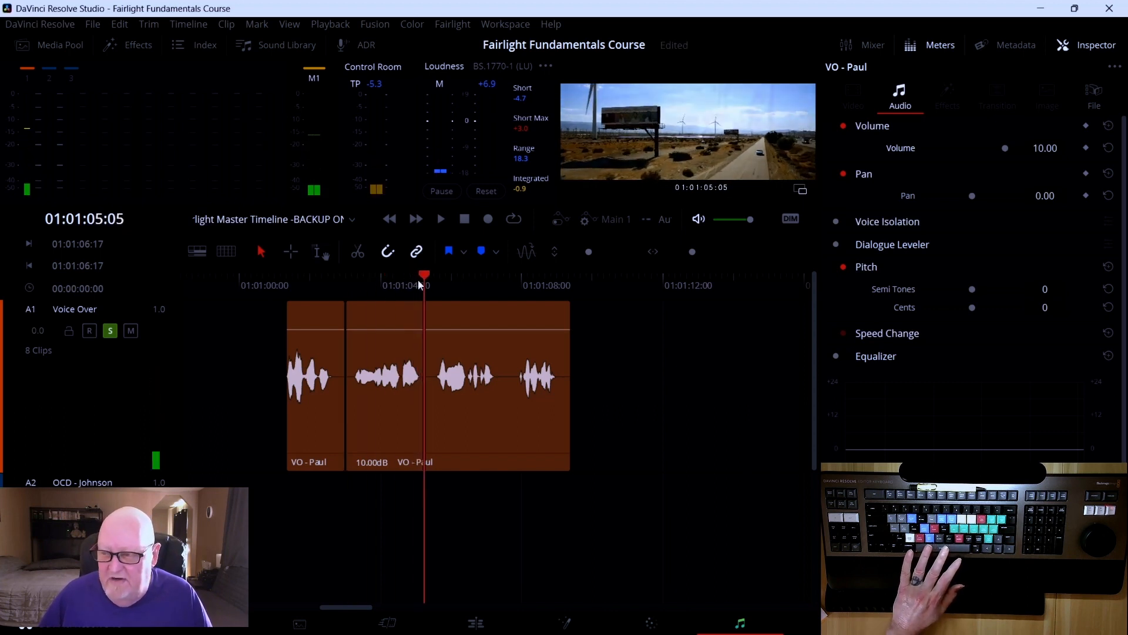
key(Right)
key(Right)
key(Right)
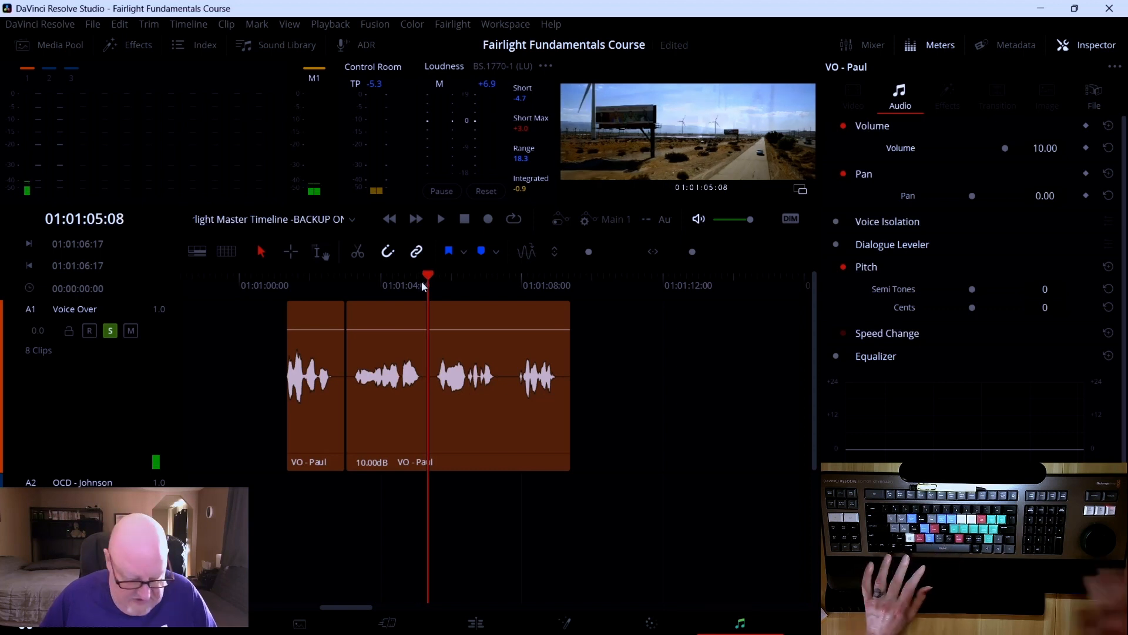
key(ctrl+b)
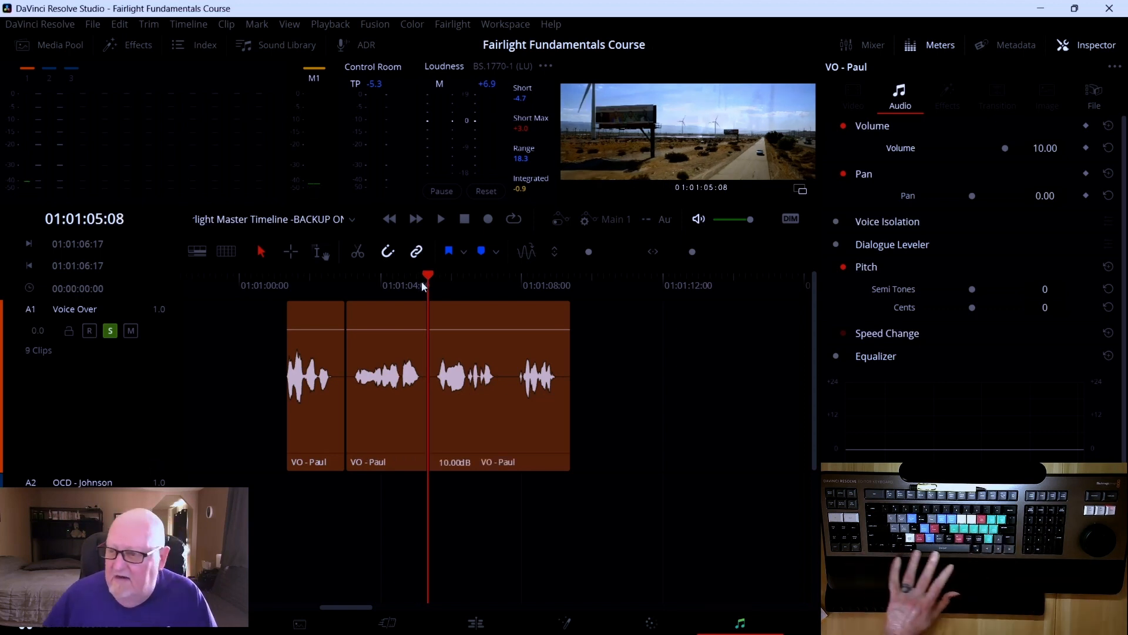
Play forward, position the playhead at about 01:01:07:14 and split the VO - Paul clip before its final phrase
key(space)
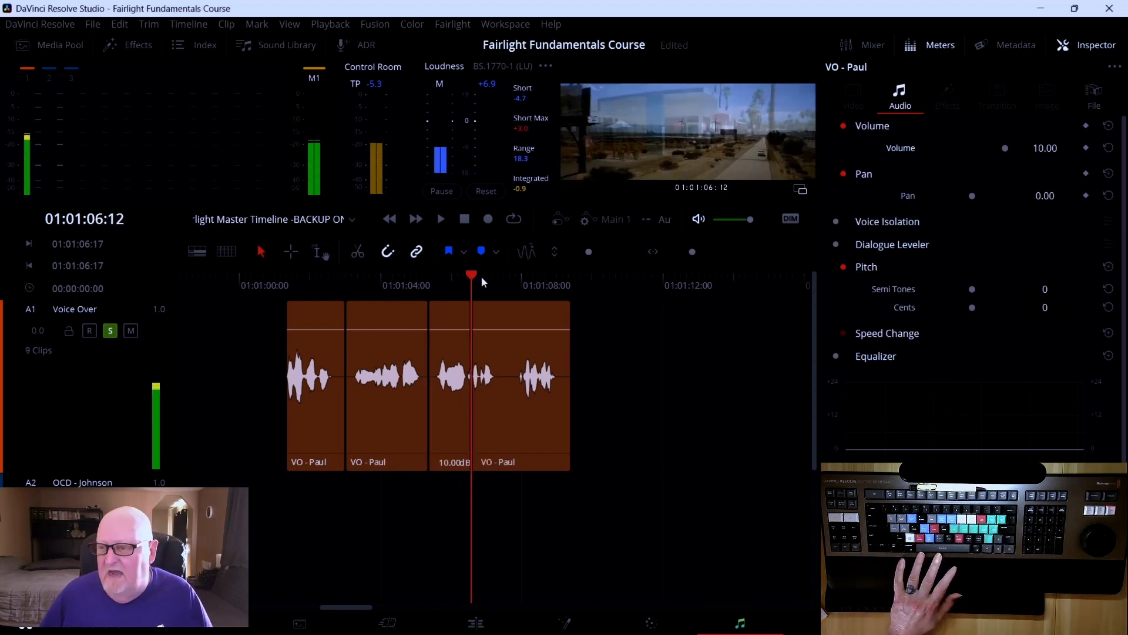
click(514, 282)
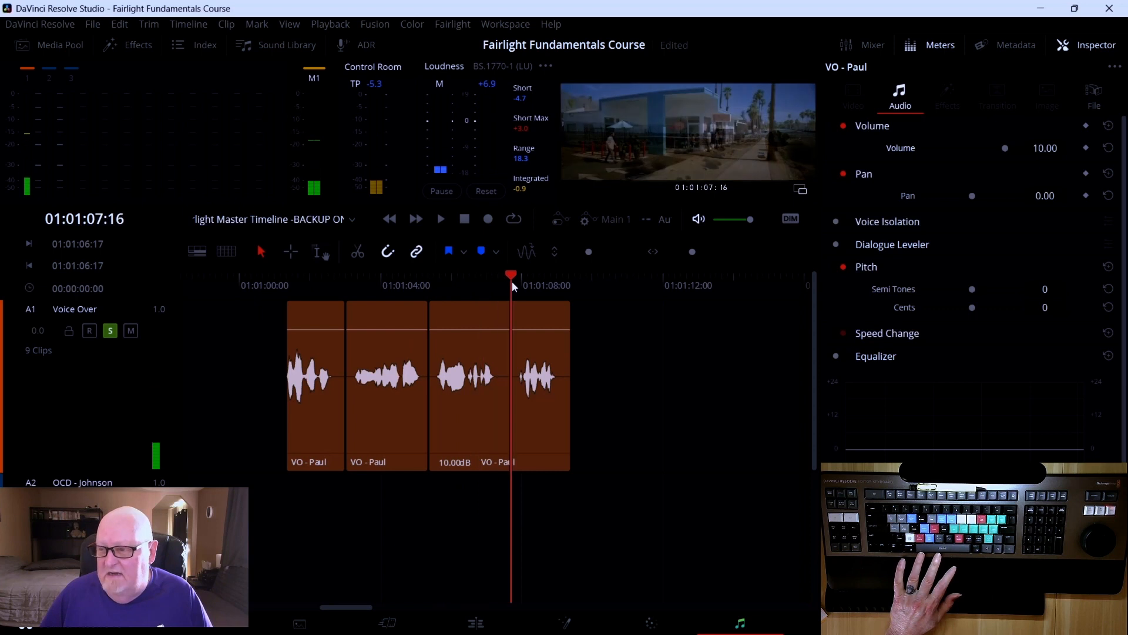
drag(512, 281, 509, 276)
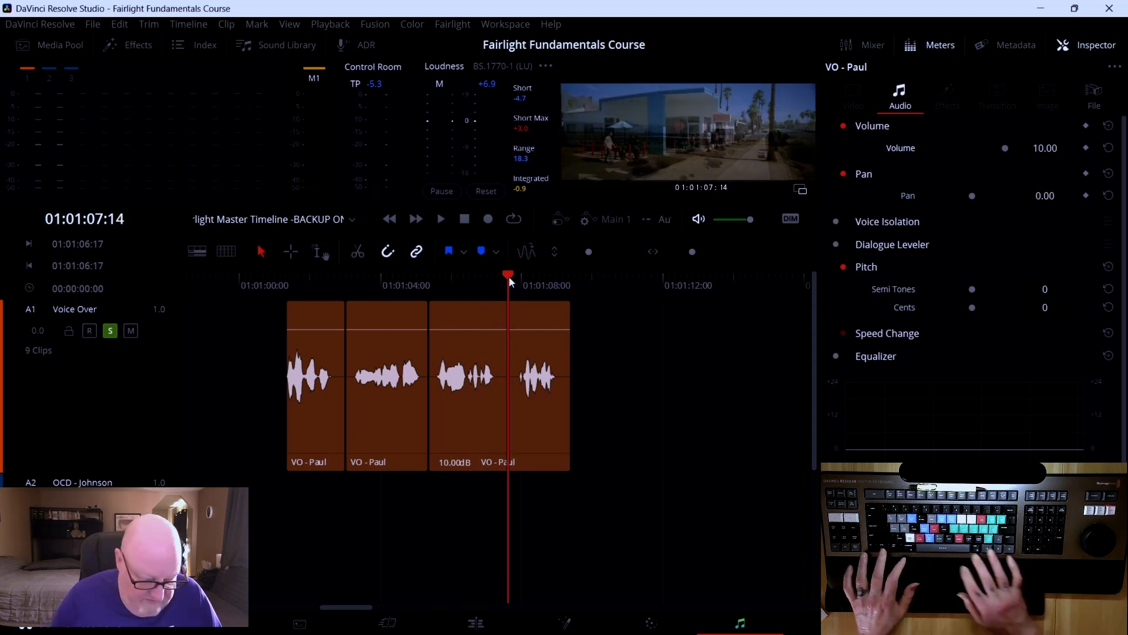
key(ctrl+b)
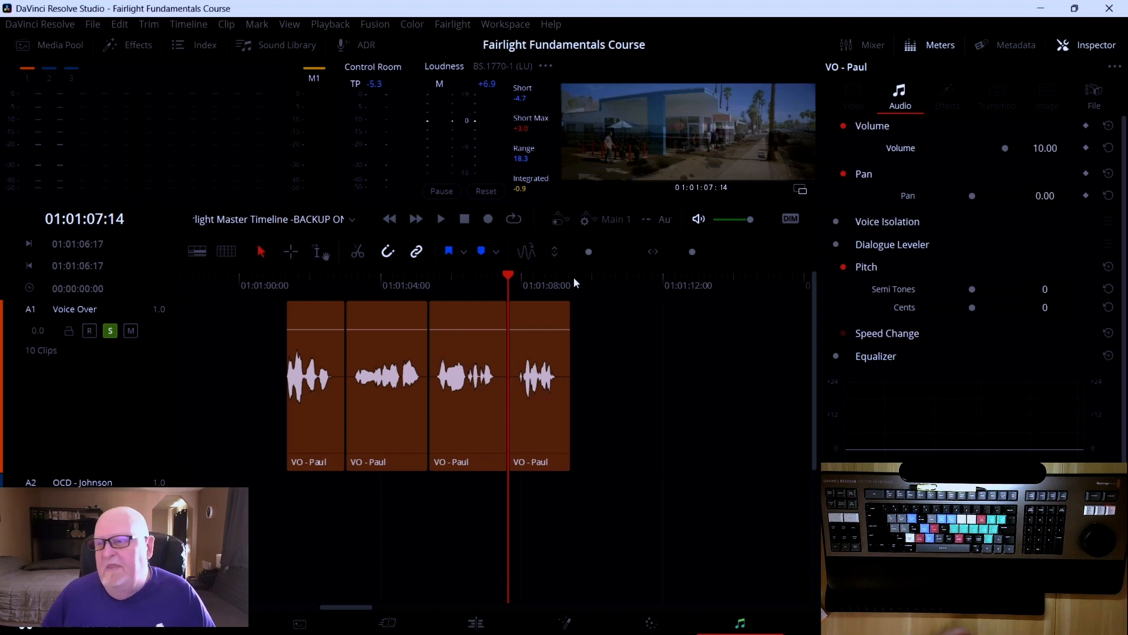
Scrub and play back the split voice-over clips around the second segment
drag(511, 276, 602, 286)
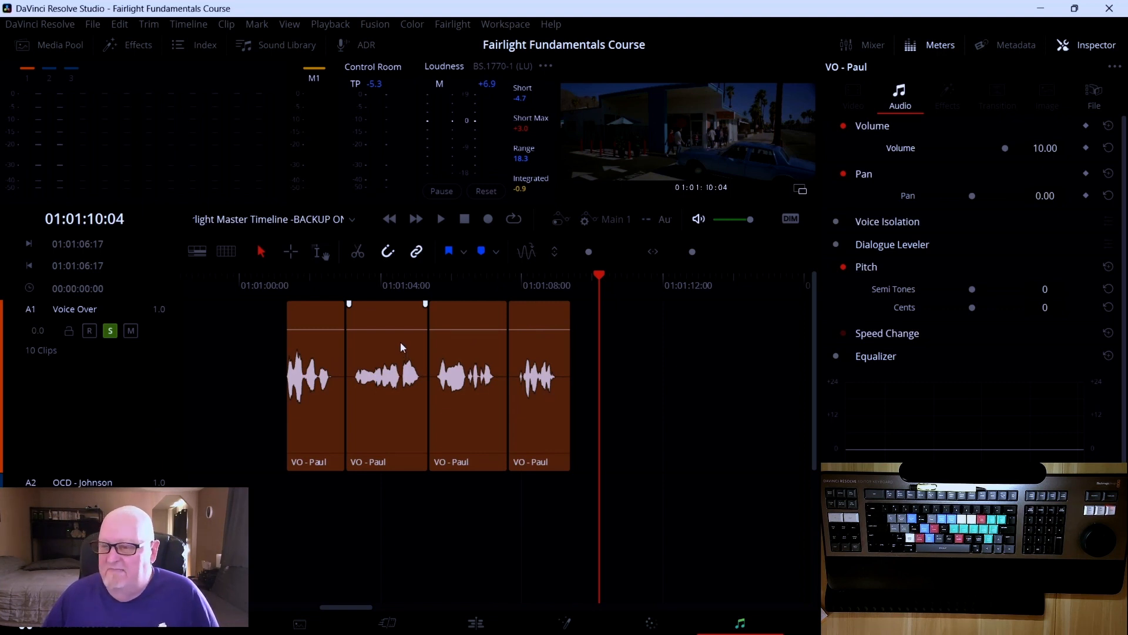
drag(598, 282, 353, 281)
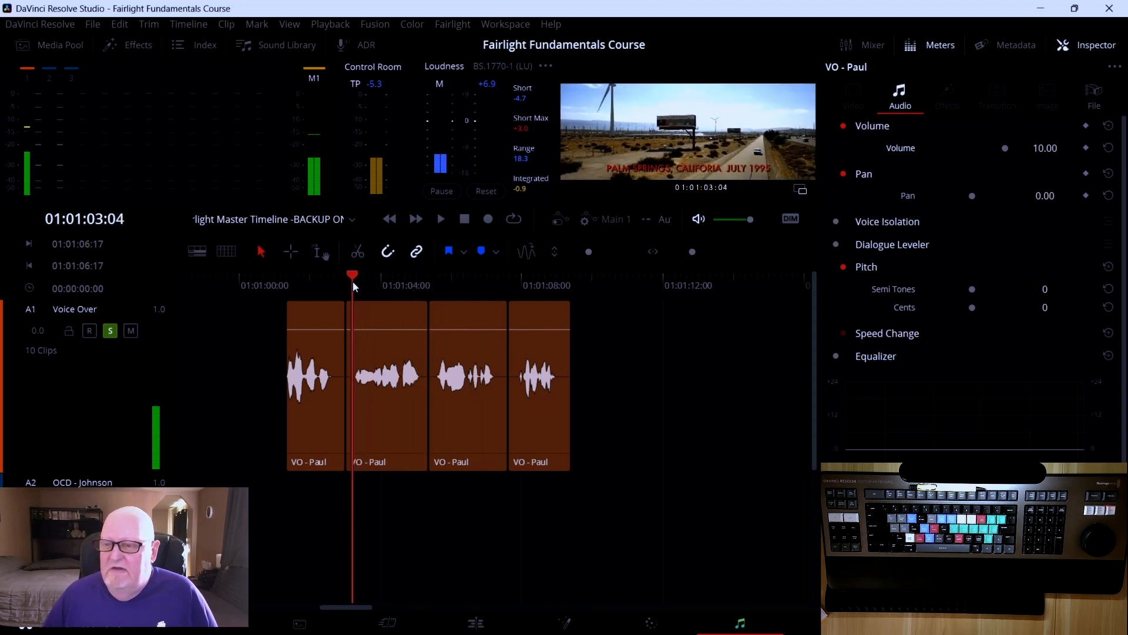
key(space)
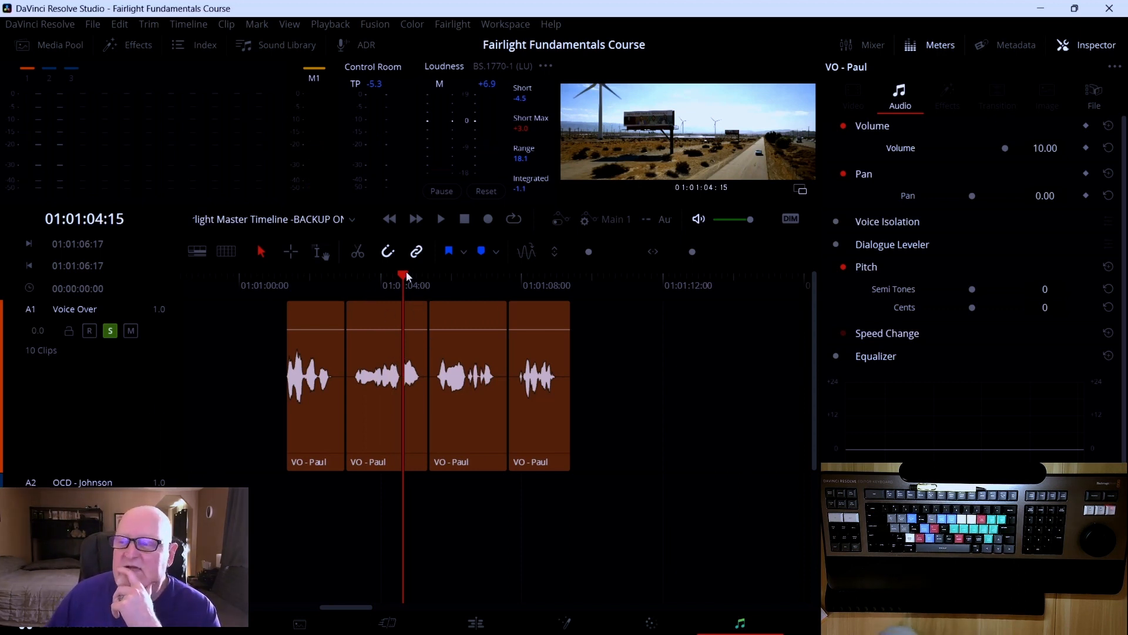
drag(404, 275, 356, 280)
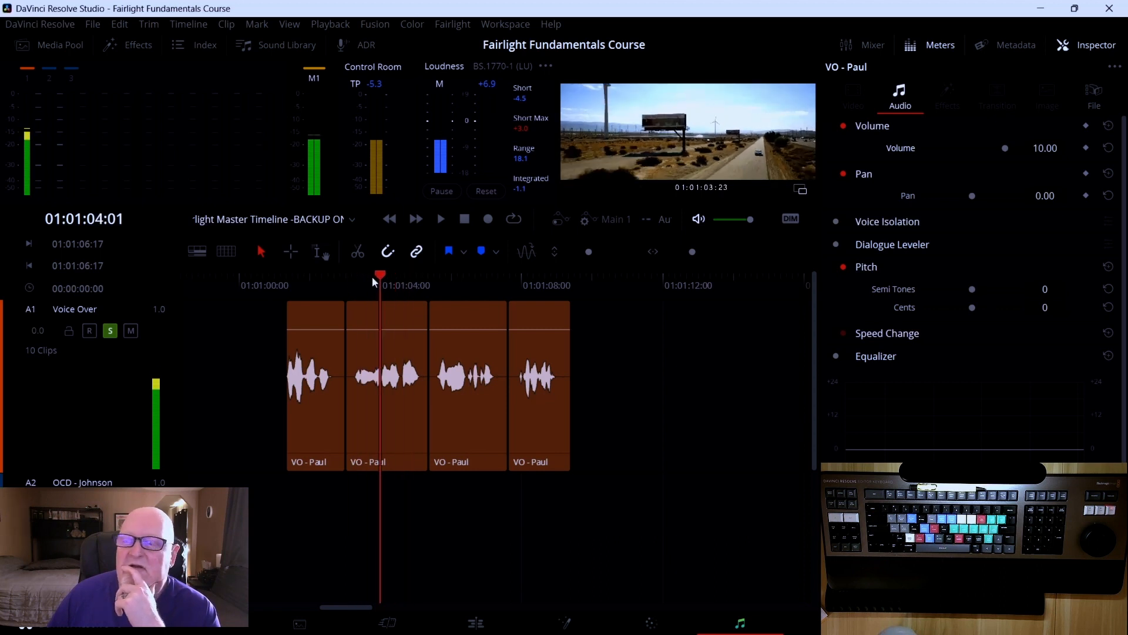
mouse_move(386, 280)
mouse_down()
mouse_move(402, 279)
mouse_move(371, 279)
mouse_move(404, 278)
mouse_move(345, 277)
mouse_move(393, 280)
mouse_move(362, 280)
mouse_move(375, 281)
mouse_up()
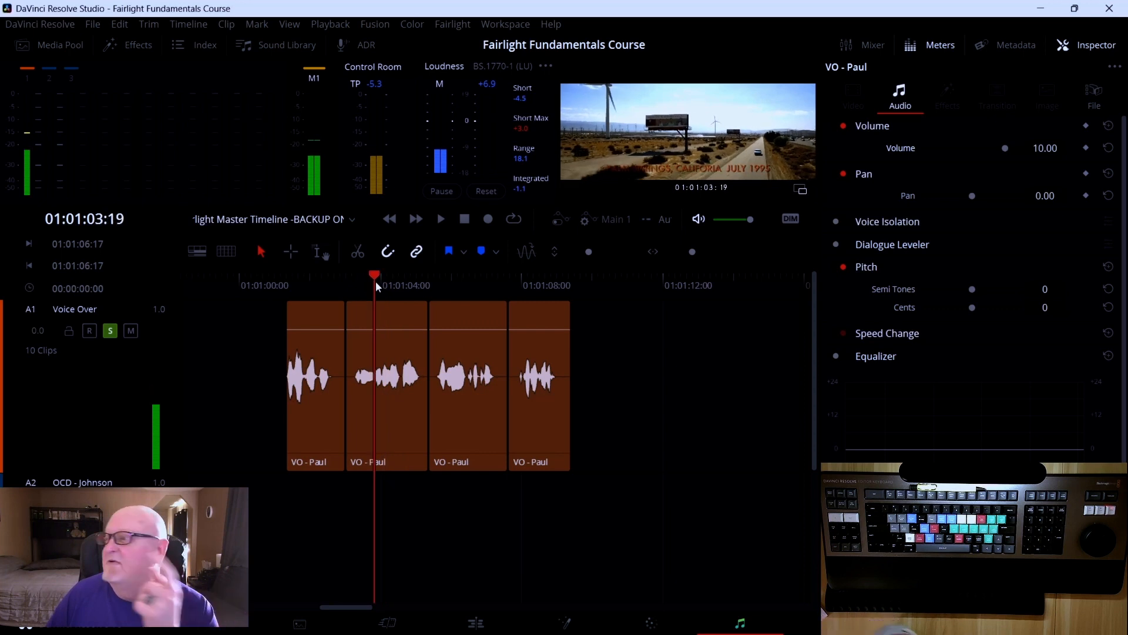
Try setting the clip's Volume to 12.5 in the Inspector, then undo that change
click(1038, 148)
text(12.5)
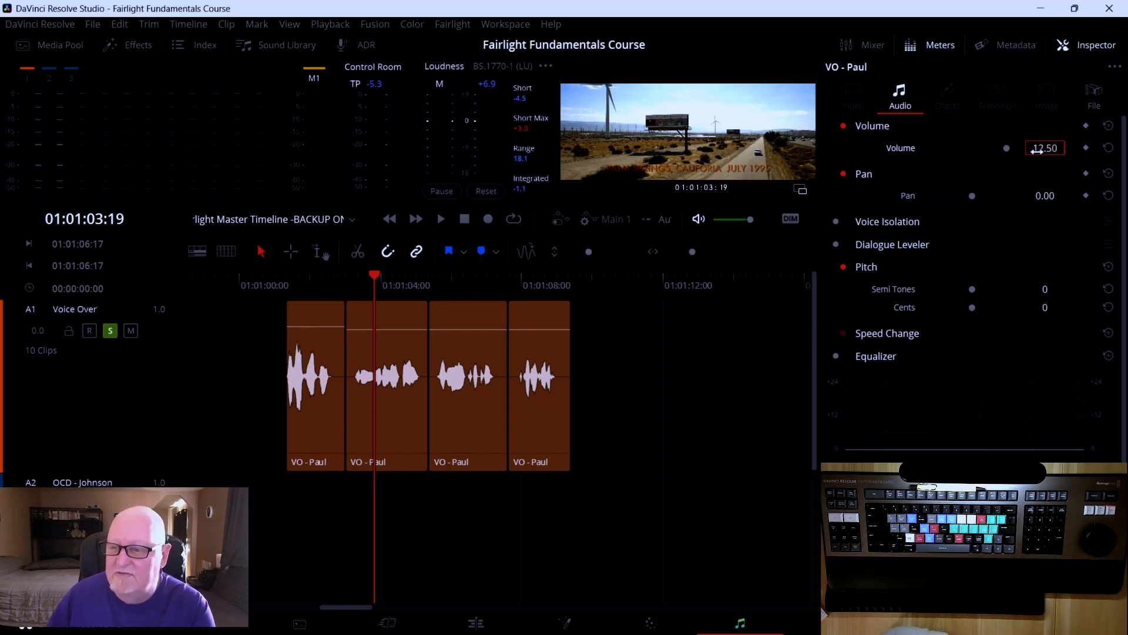
key(Return)
key(ctrl+z)
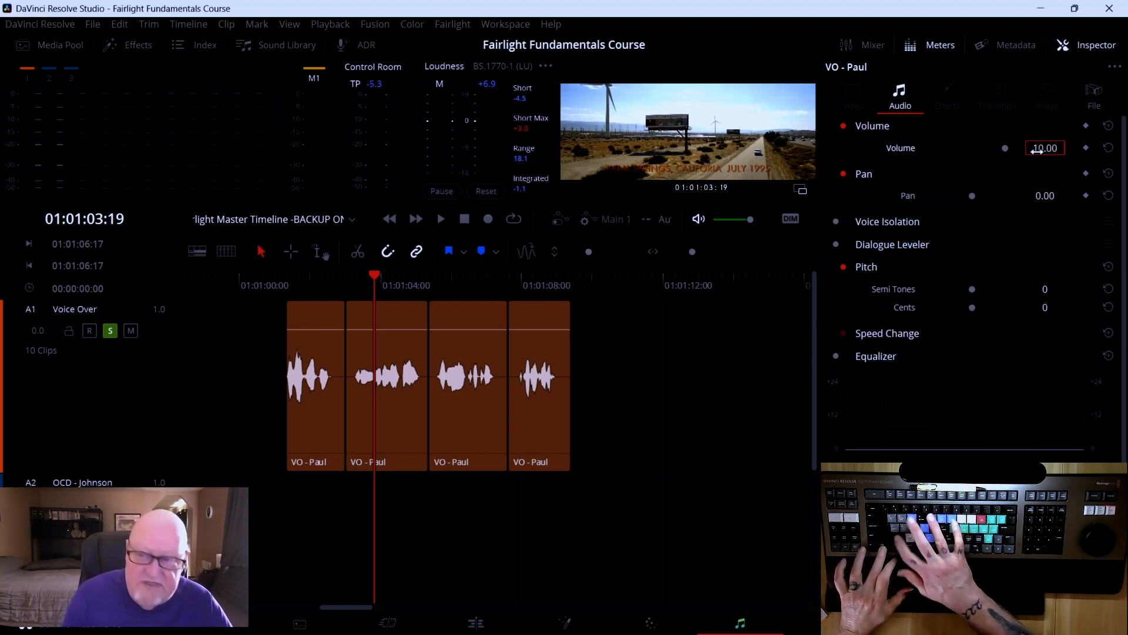
Select the second VO - Paul clip and set its Volume to 12.5 in the Inspector
click(410, 351)
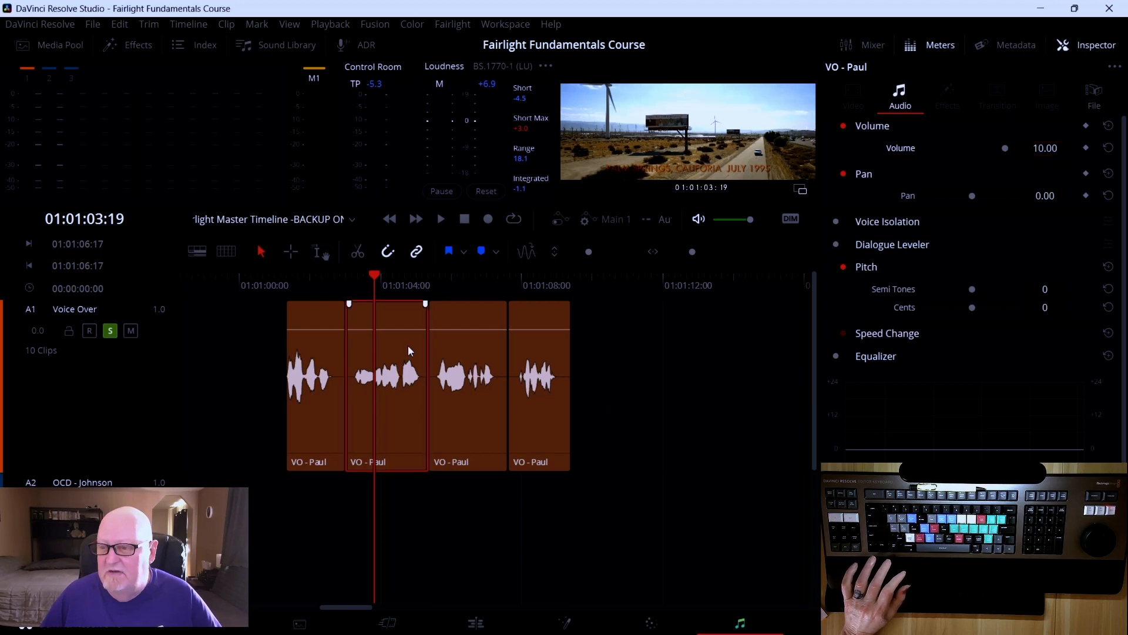
double_click(1044, 144)
text(12.5)
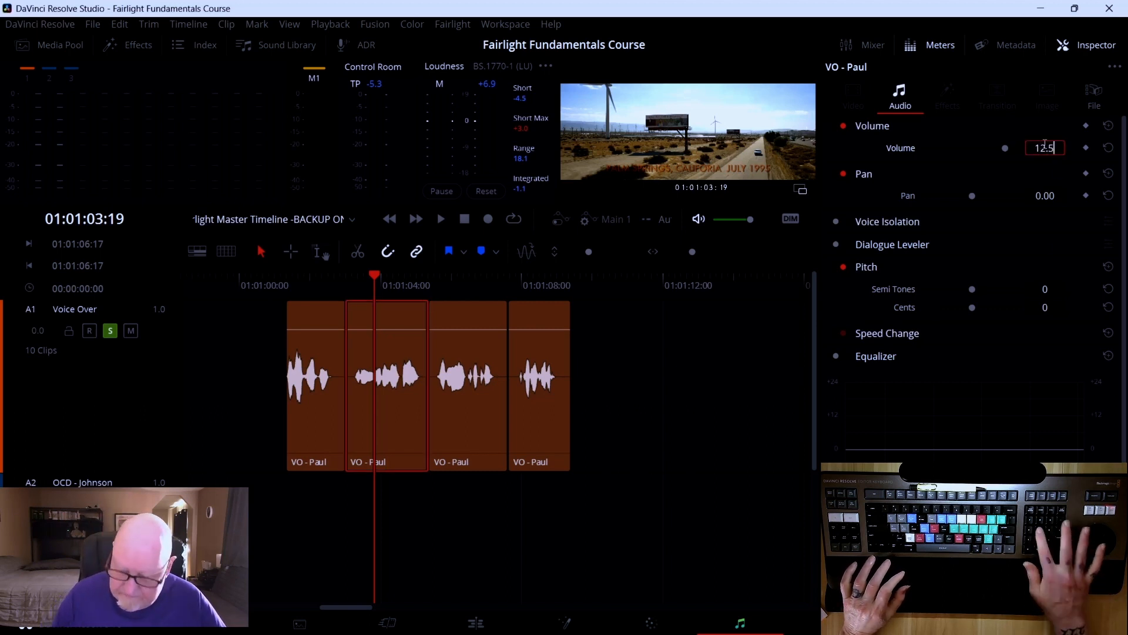
key(Return)
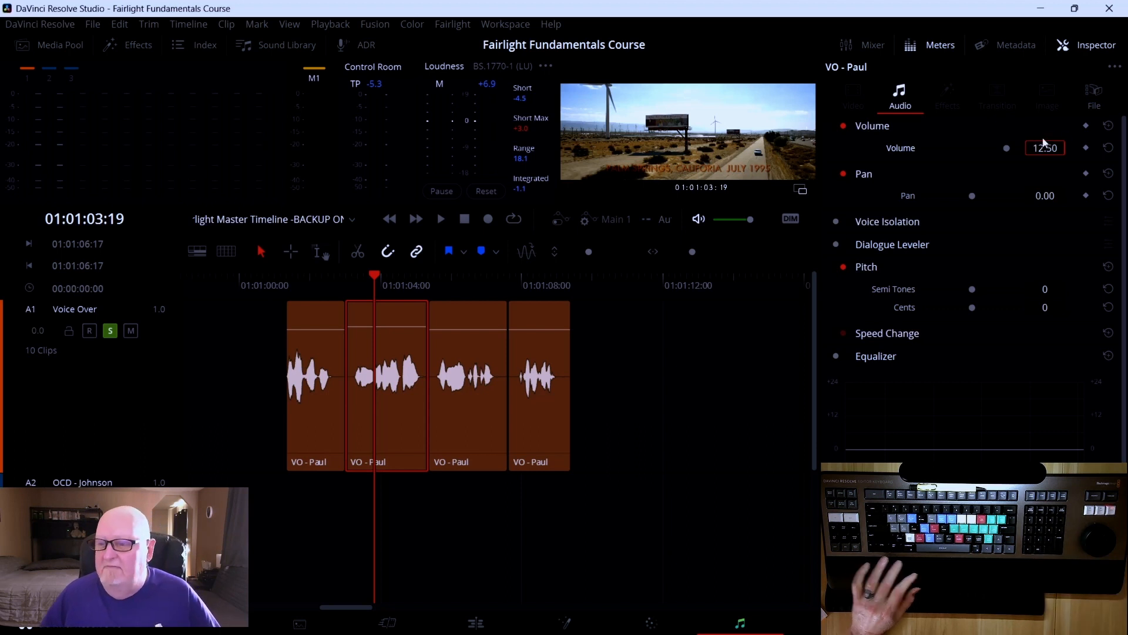
Play from the start, then raise the second clip's volume line on the timeline to 13.7 dB
drag(375, 274, 271, 264)
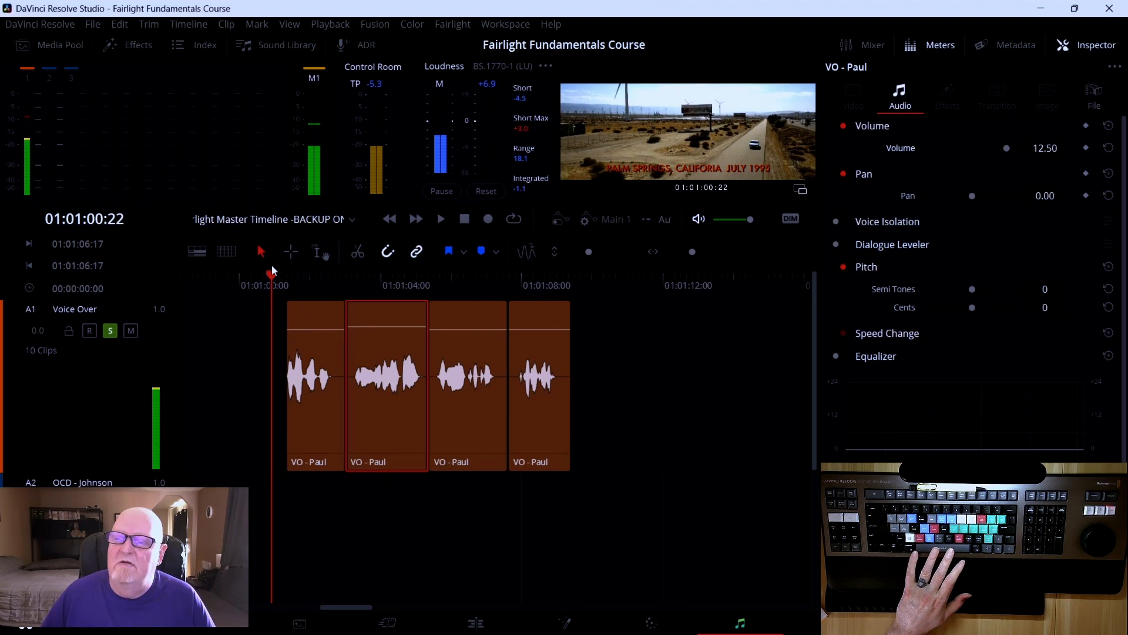
key(space)
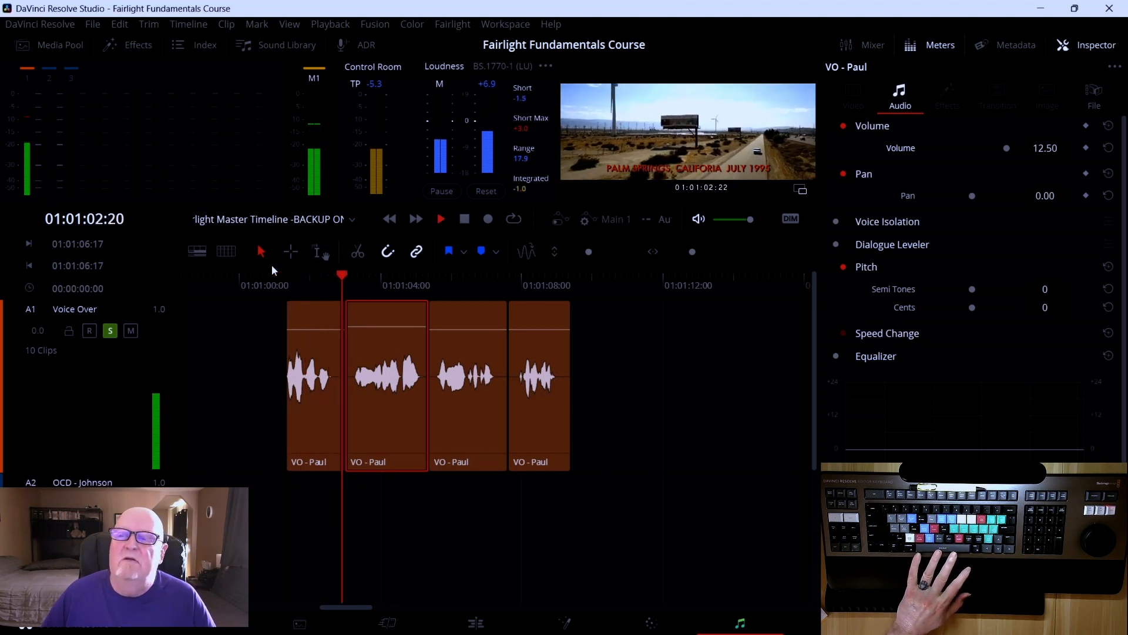
key(space)
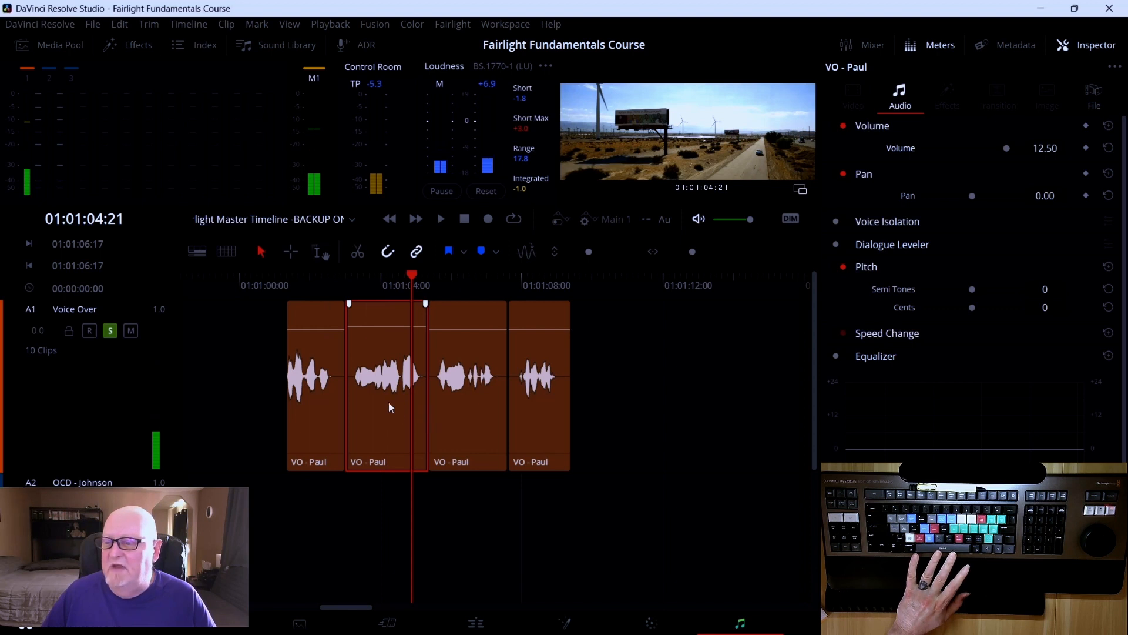
drag(386, 326, 385, 324)
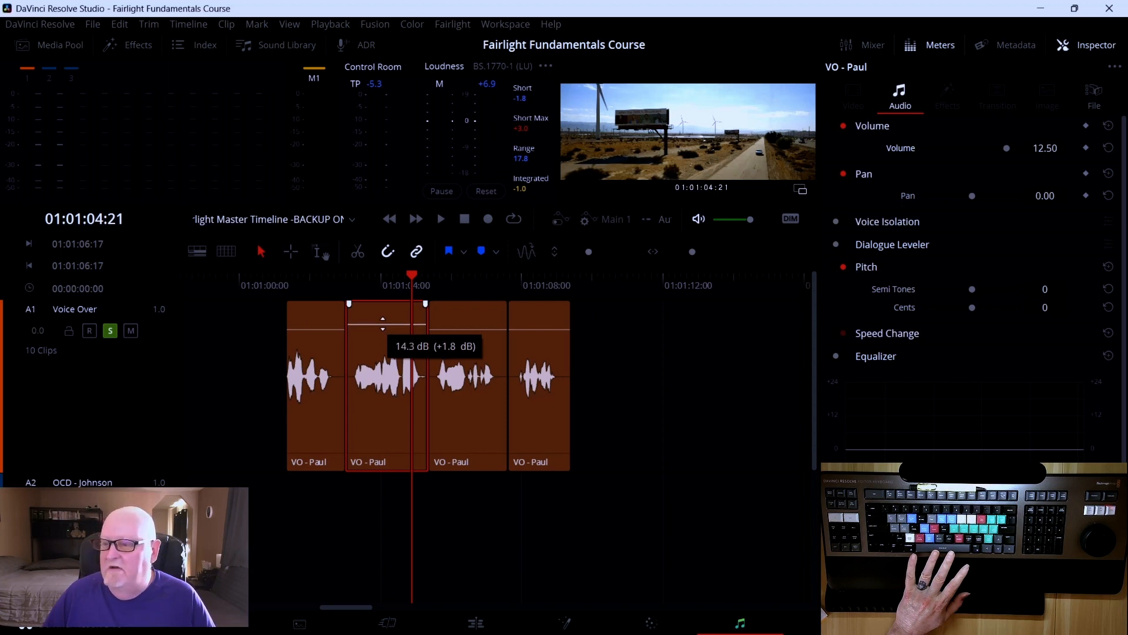
drag(383, 324, 383, 325)
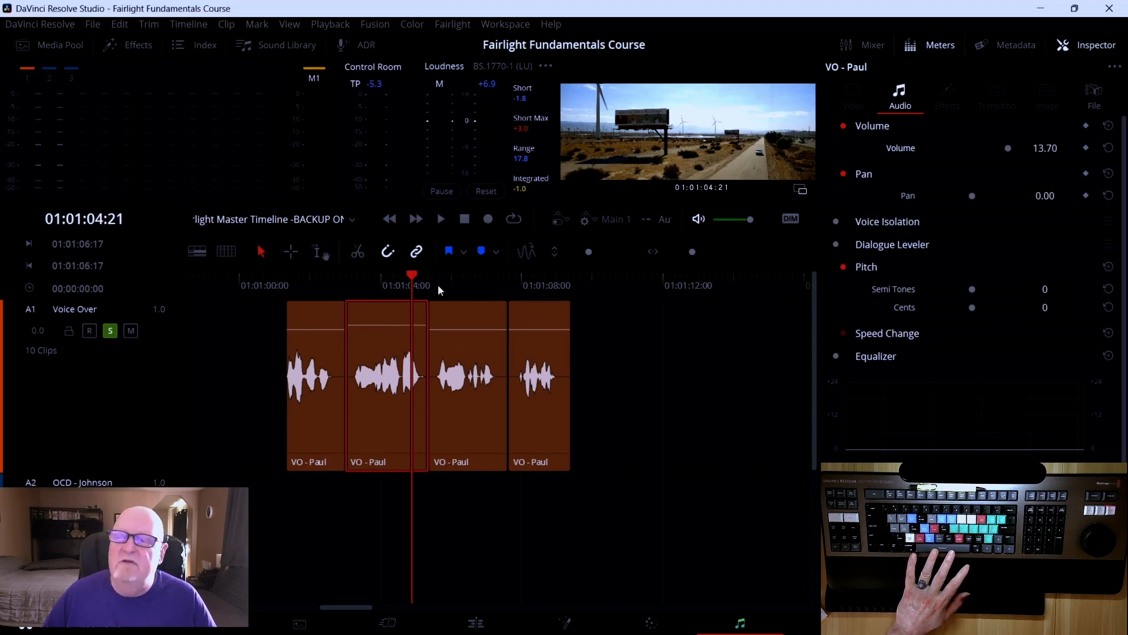
Play back the second clip and the following segment
drag(417, 279, 355, 265)
key(space)
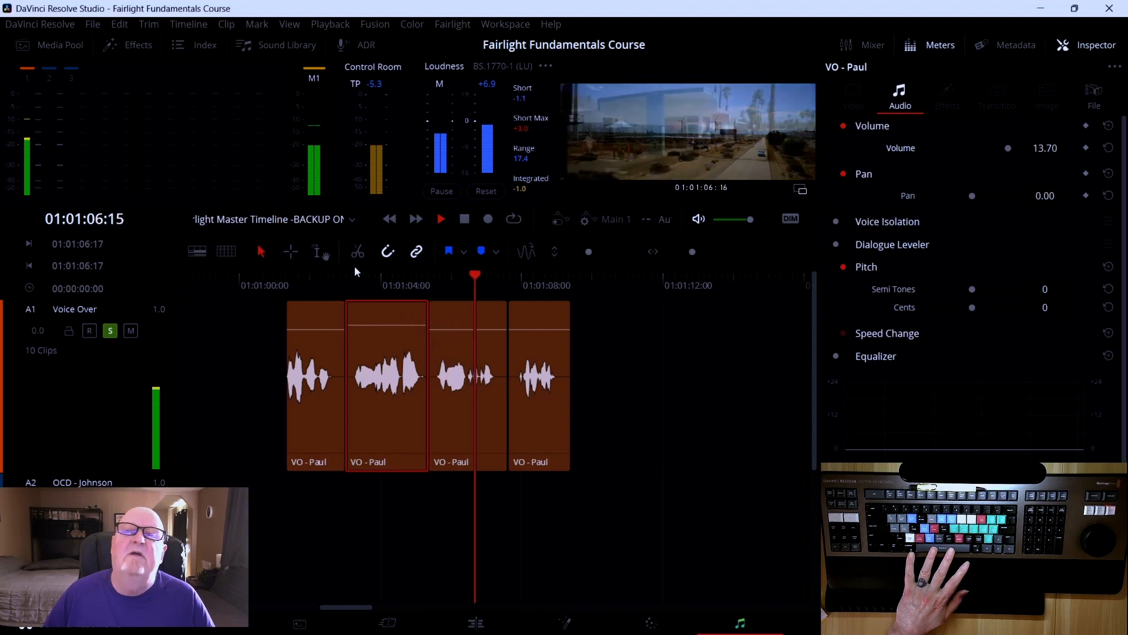
key(space)
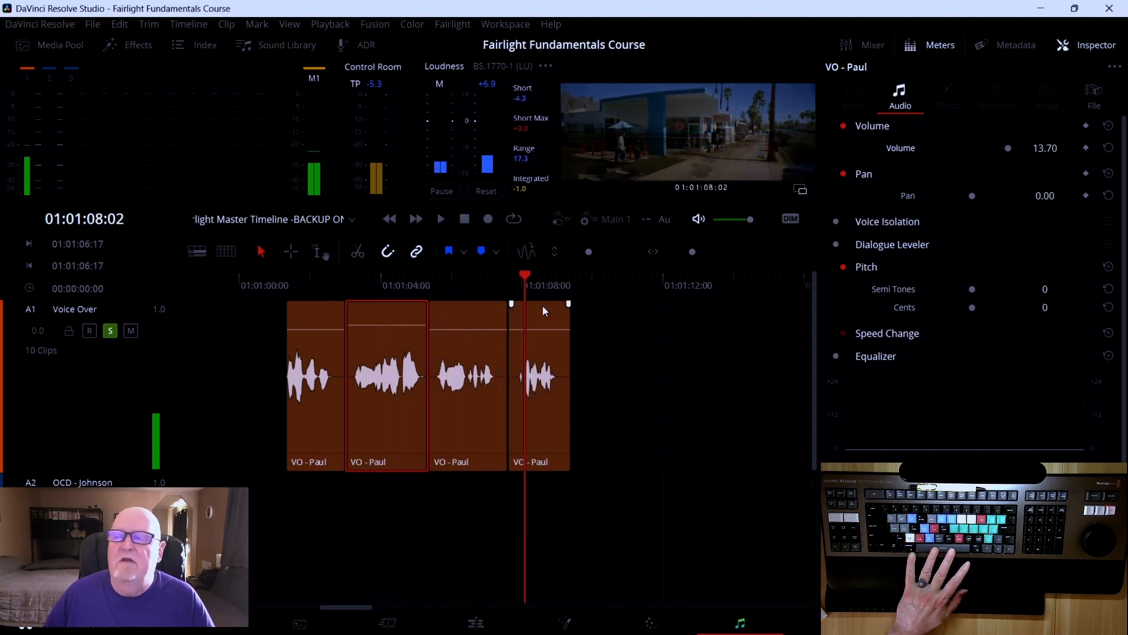
Select the third and fourth VO - Paul clips together and set their Volume to 12.5
drag(534, 275, 453, 276)
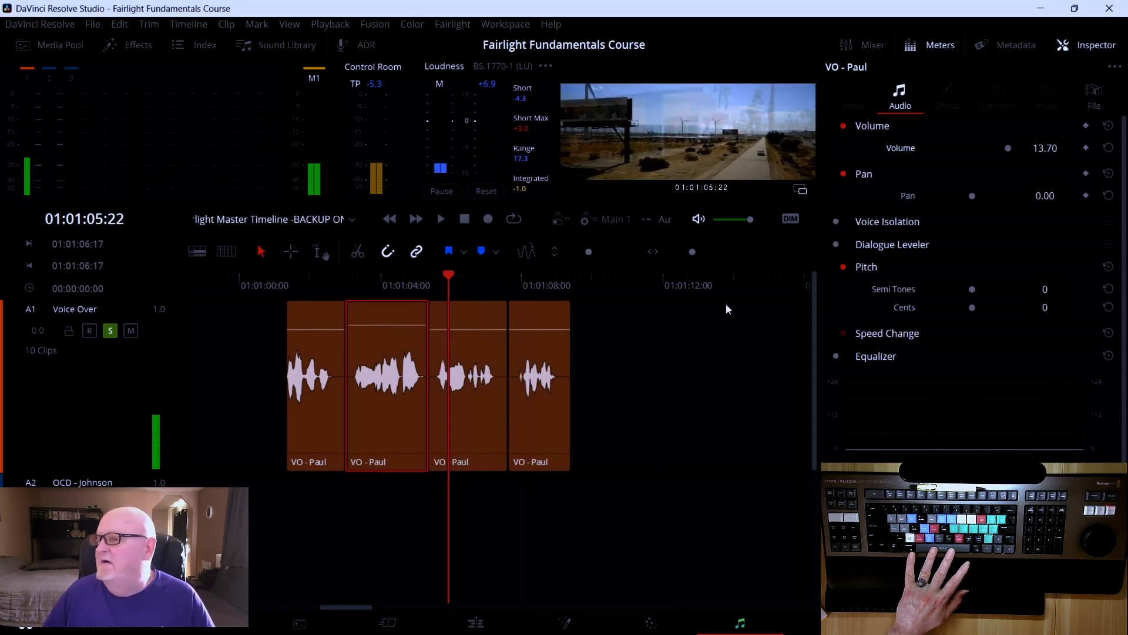
click(470, 318)
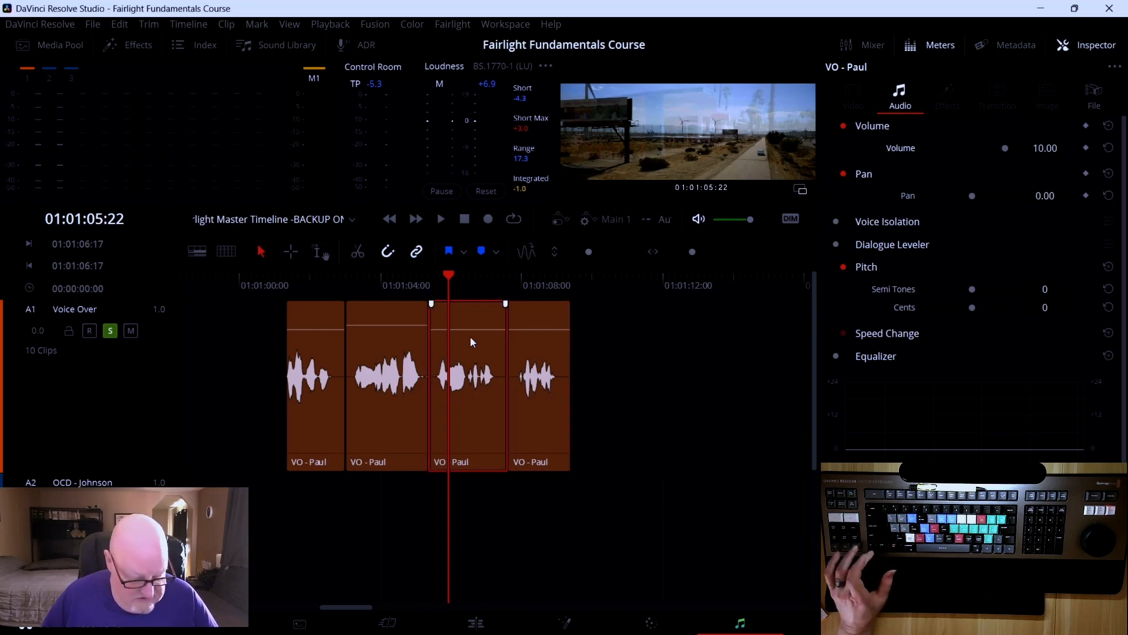
ctrl+click(526, 323)
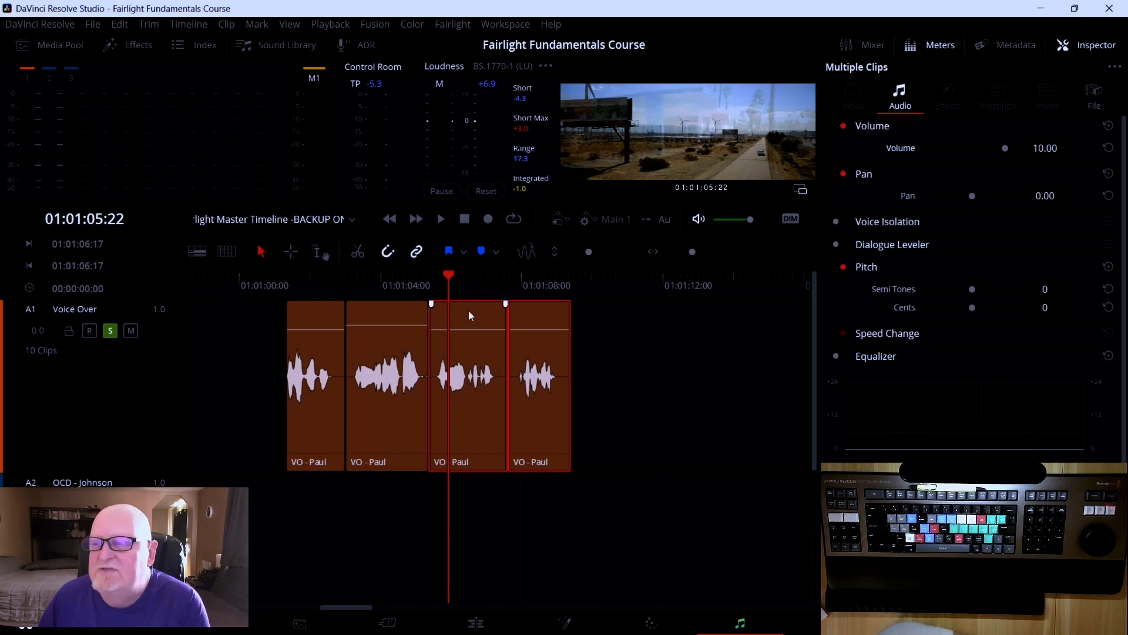
mouse_move(445, 277)
mouse_down()
mouse_move(471, 276)
mouse_move(431, 275)
mouse_move(483, 280)
mouse_move(442, 280)
mouse_move(474, 282)
mouse_move(455, 285)
mouse_up()
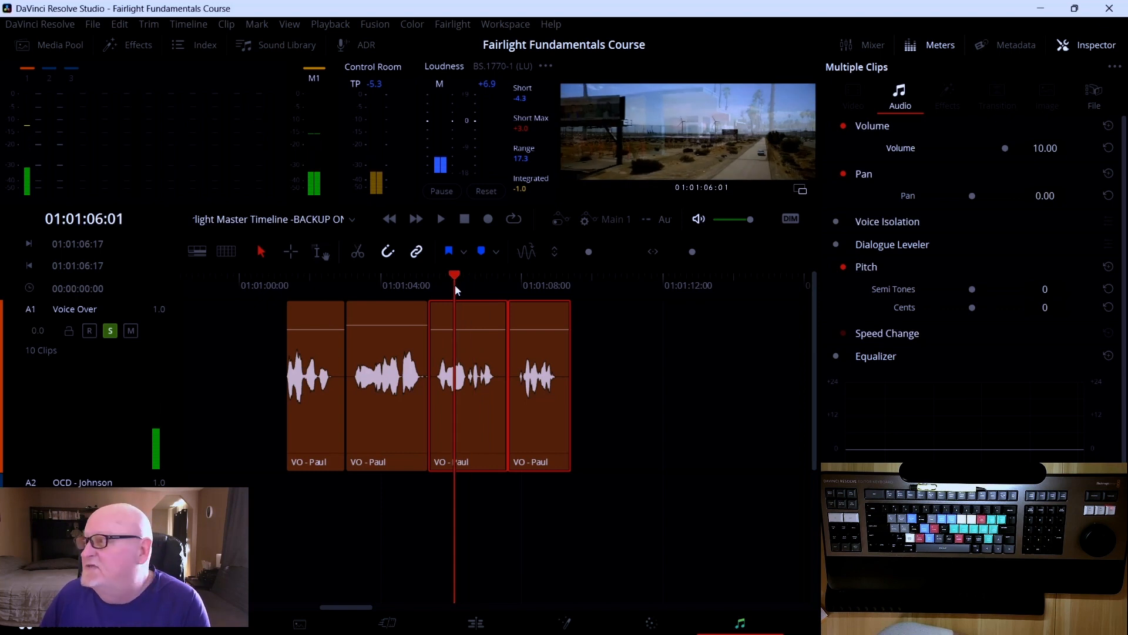
double_click(1049, 148)
text(12.5)
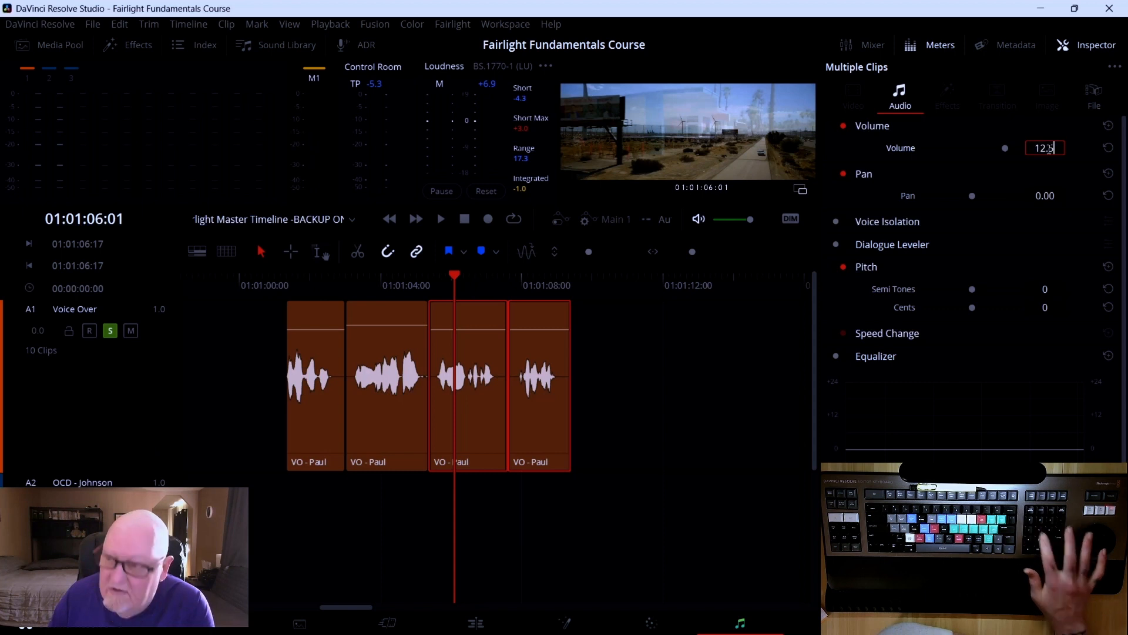
key(Return)
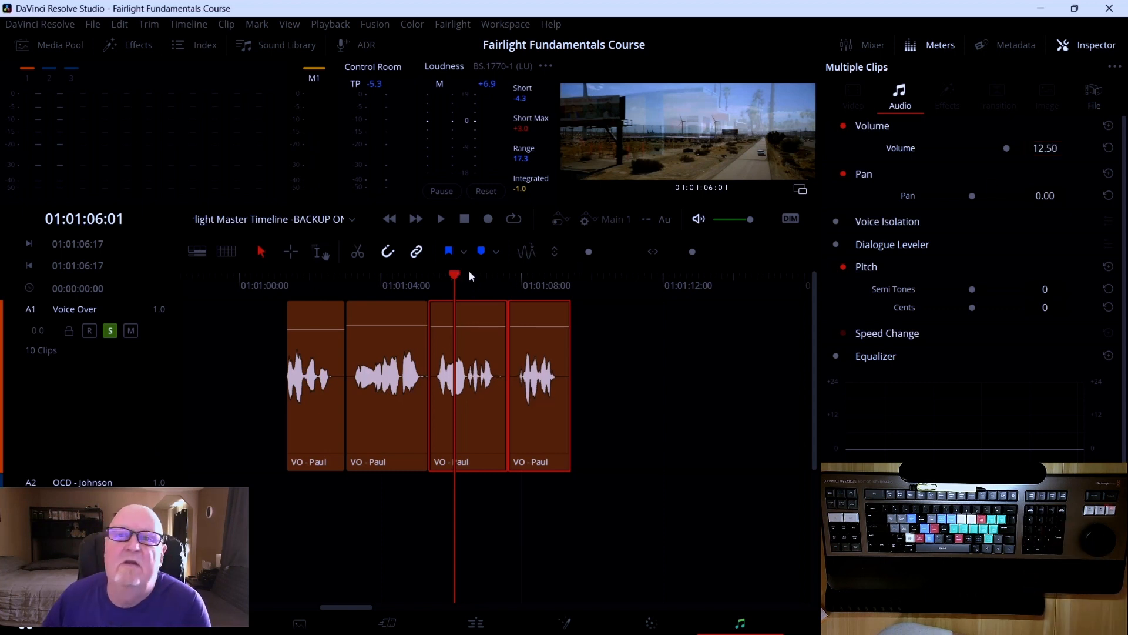
Play back the voice-over from the start and stop within the second clip
drag(456, 273, 286, 273)
key(space)
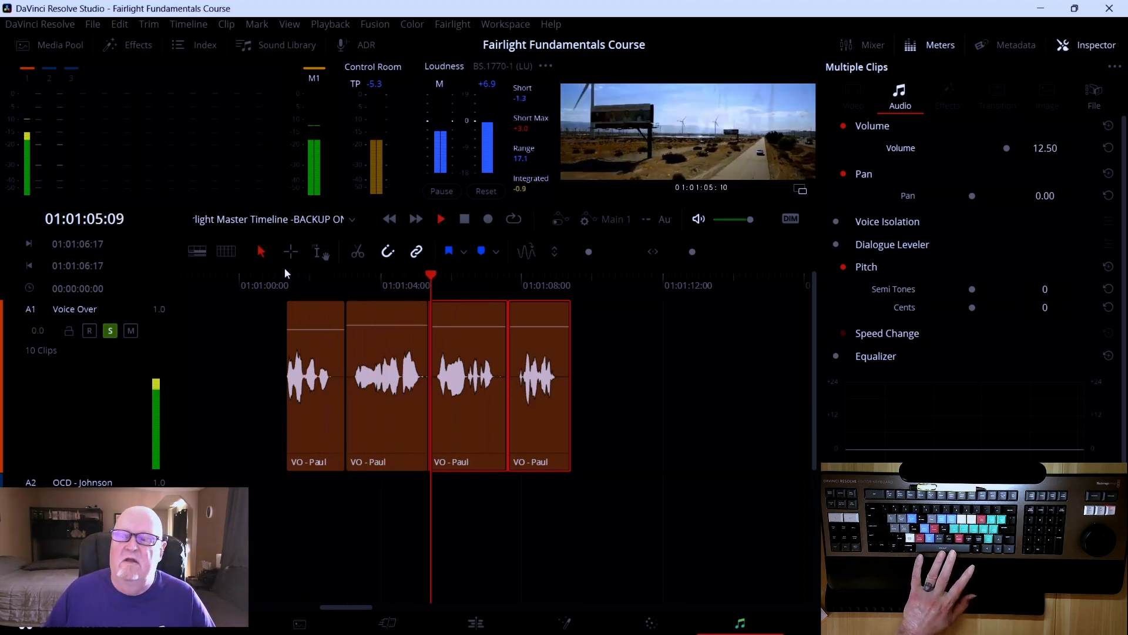
key(space)
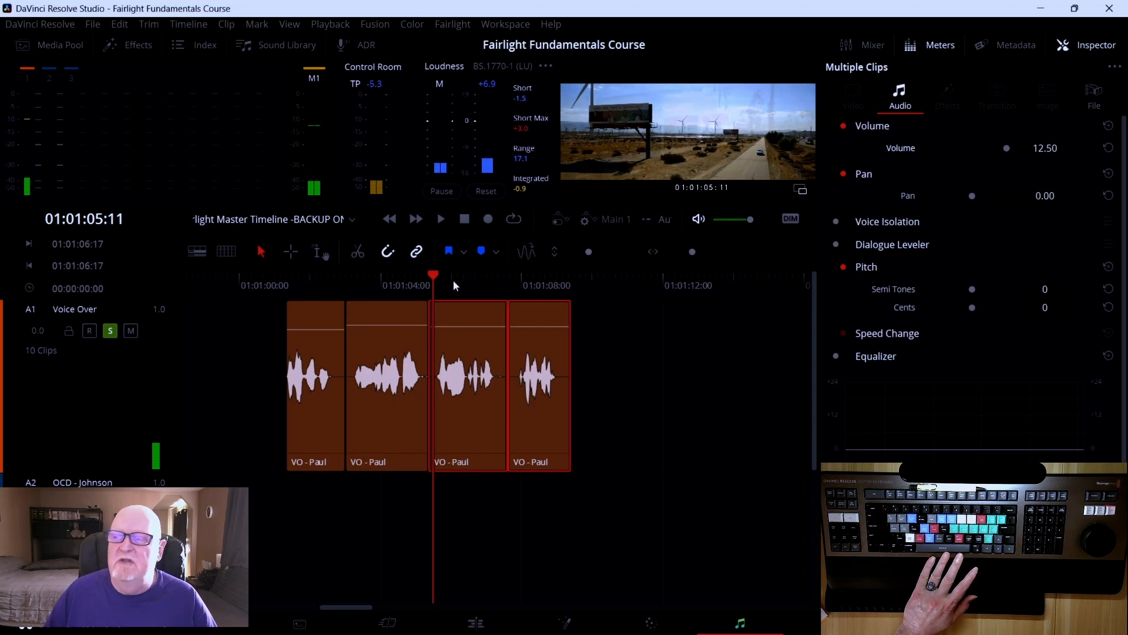
drag(436, 280, 396, 280)
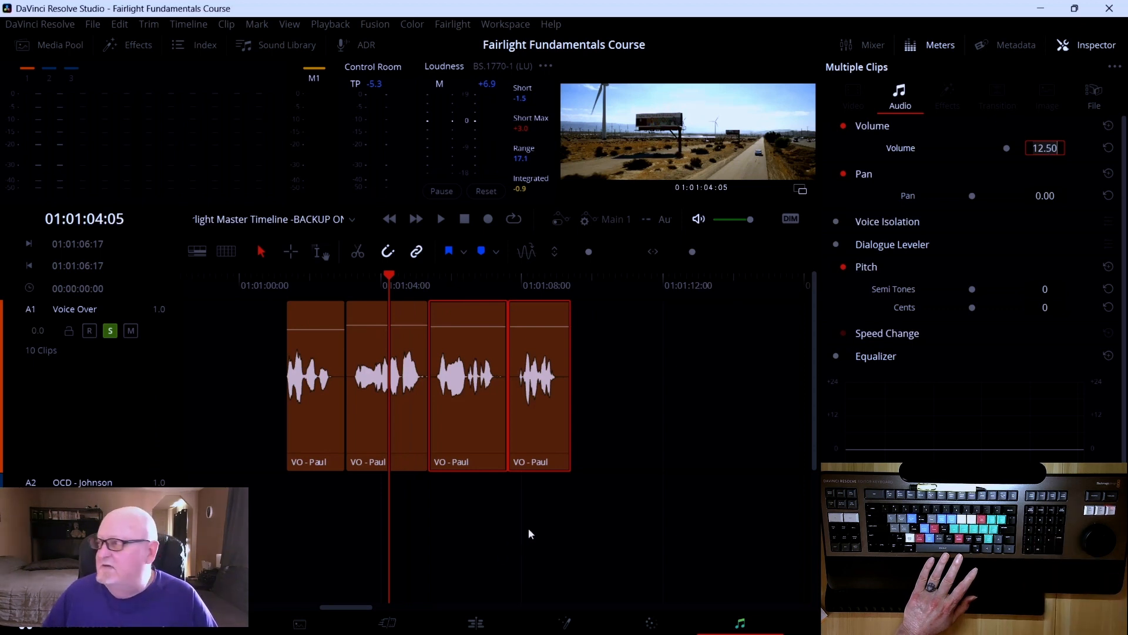
Select the second VO - Paul clip and set its Volume to 13.5
click(393, 337)
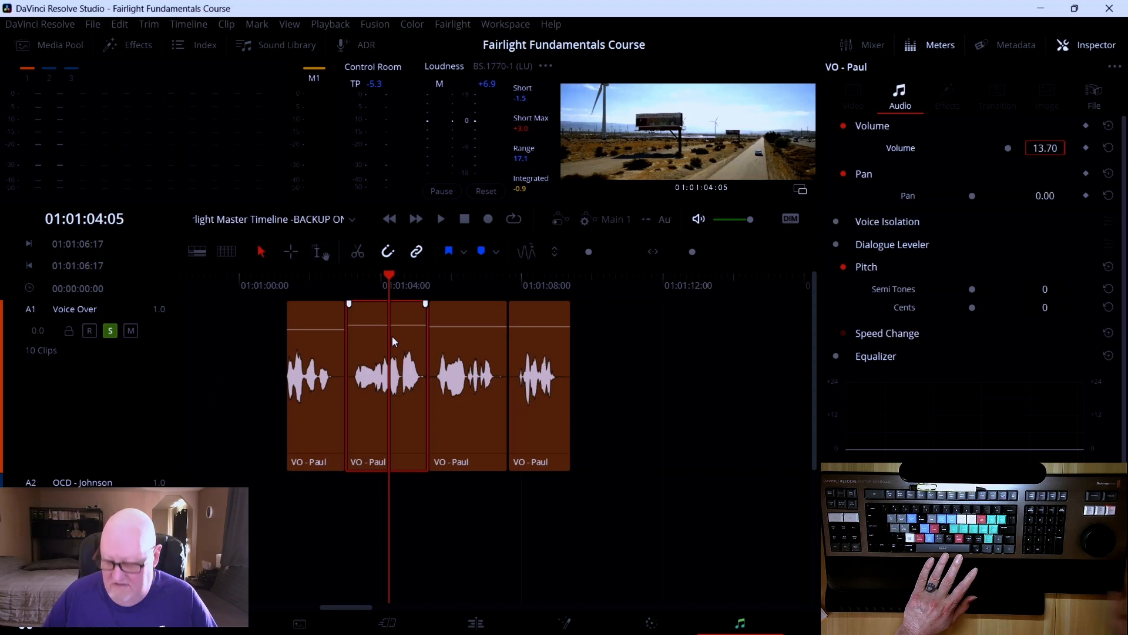
text(13.5)
key(Return)
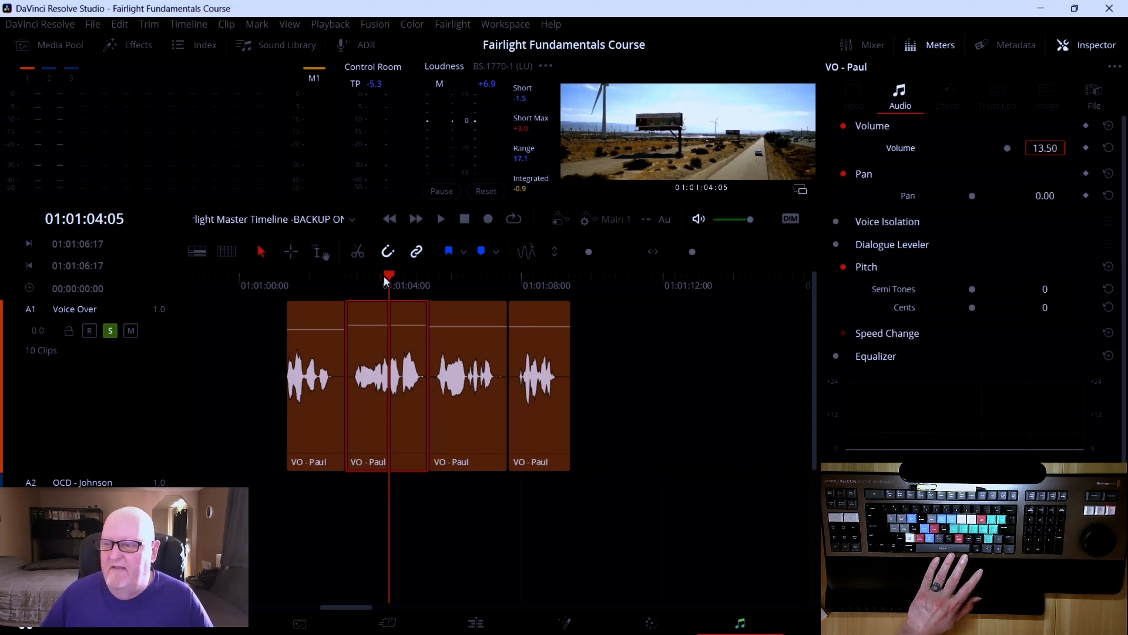
Play back the whole voice-over from the start, then deselect the clips
drag(382, 276, 273, 281)
key(space)
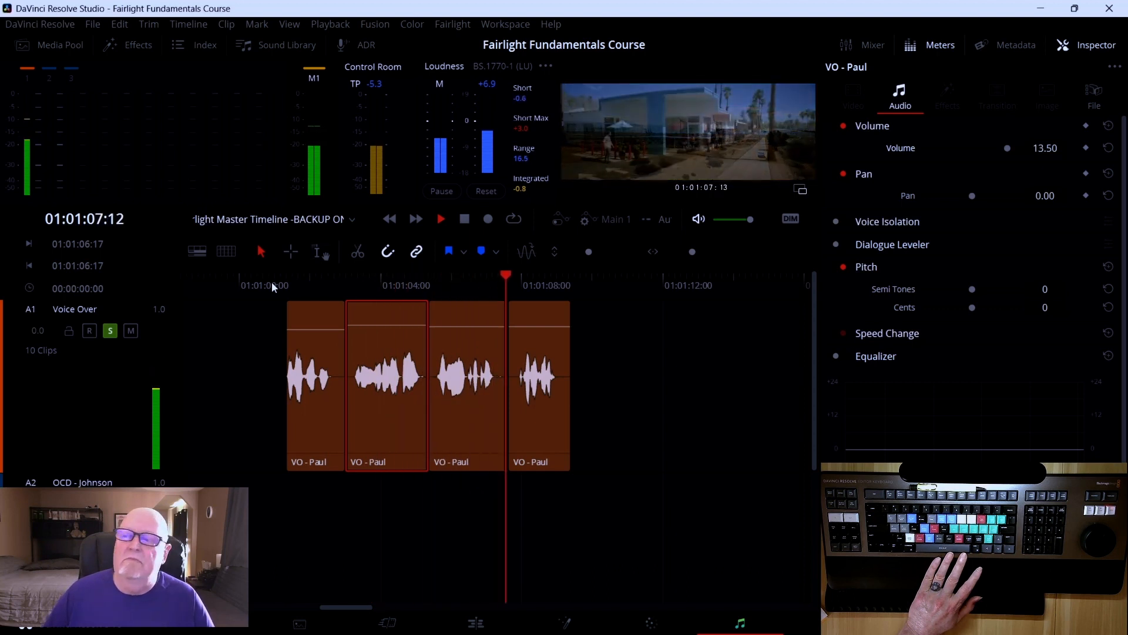
key(space)
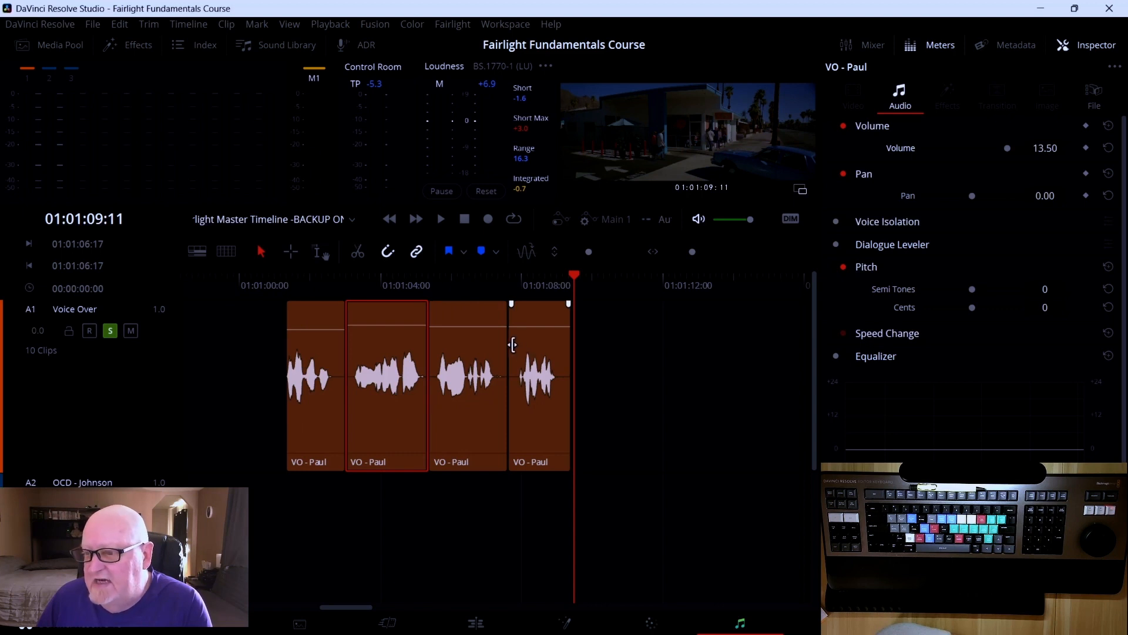
click(607, 356)
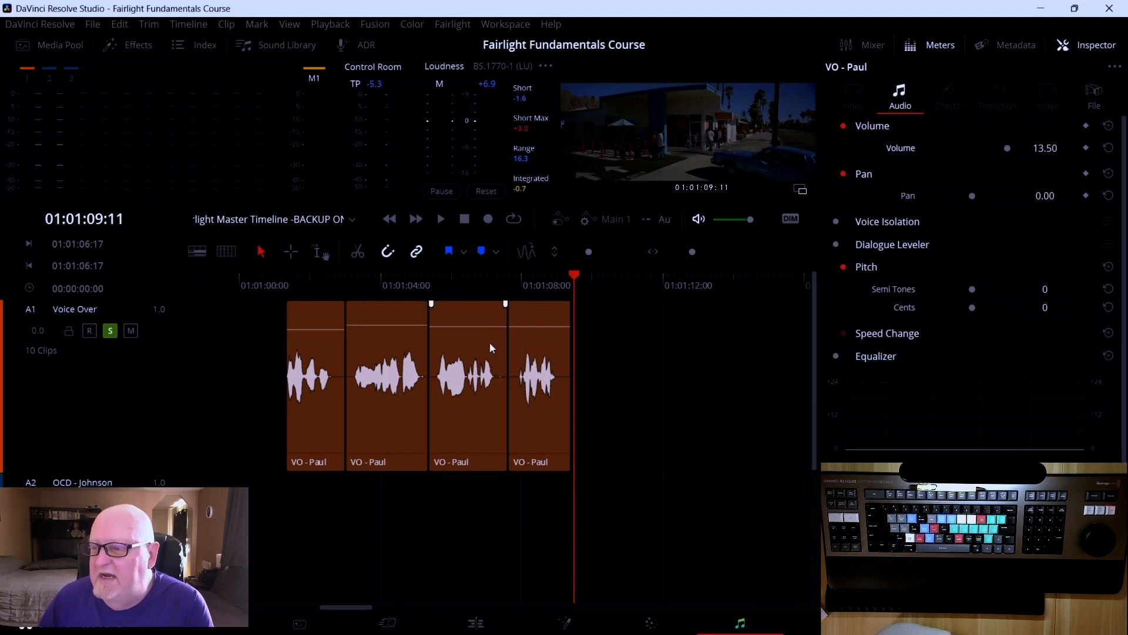
Select the fourth and third VO - Paul clips together to check their Volume in the Inspector
click(514, 348)
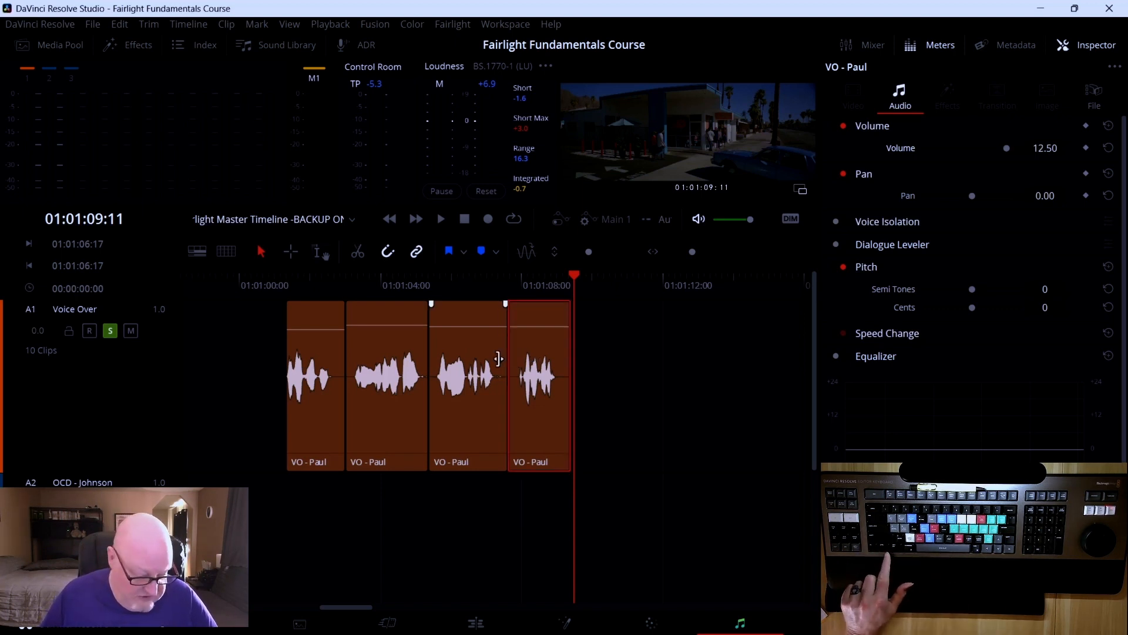
ctrl+click(461, 333)
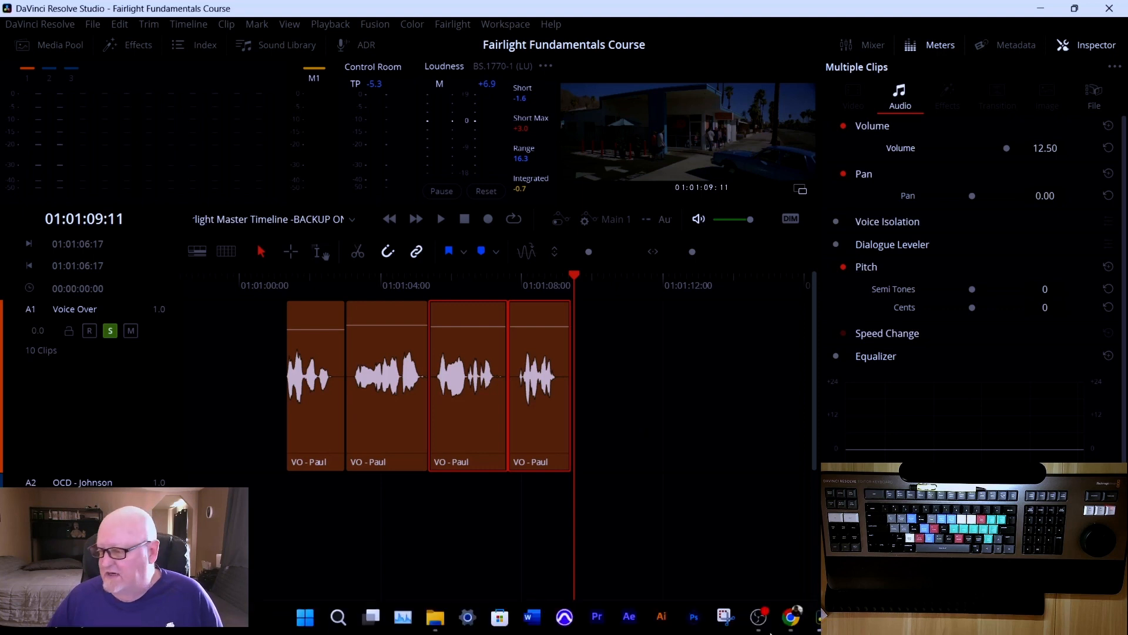
Switch to the browser to show the Fairlight Fundamentals course lesson list, then return to DaVinci Resolve
click(822, 618)
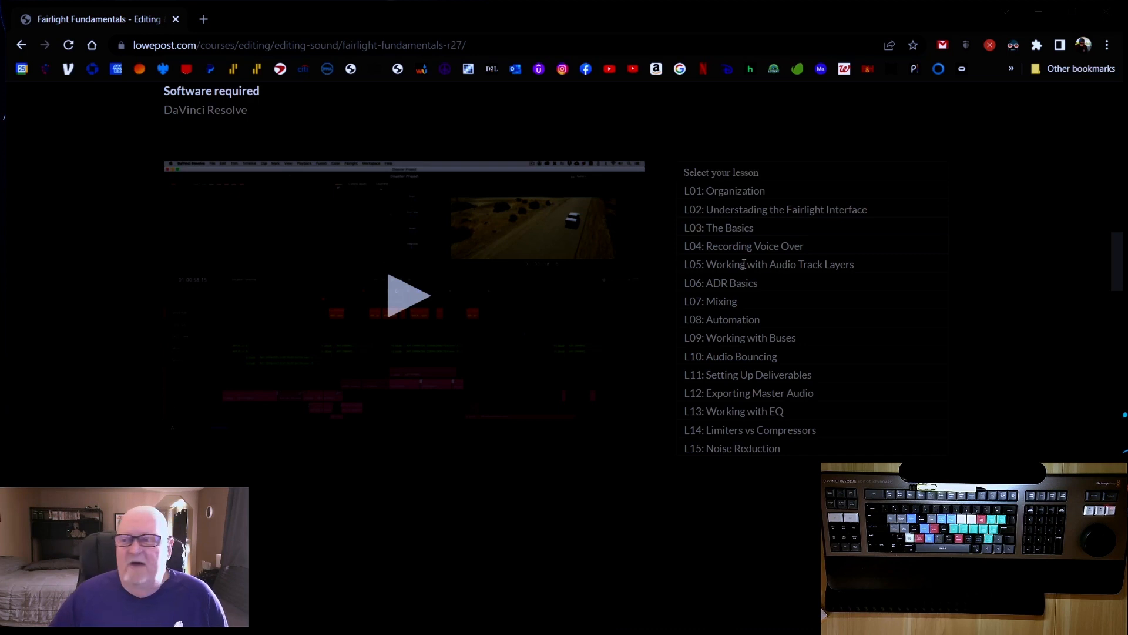
mouse_move(822, 633)
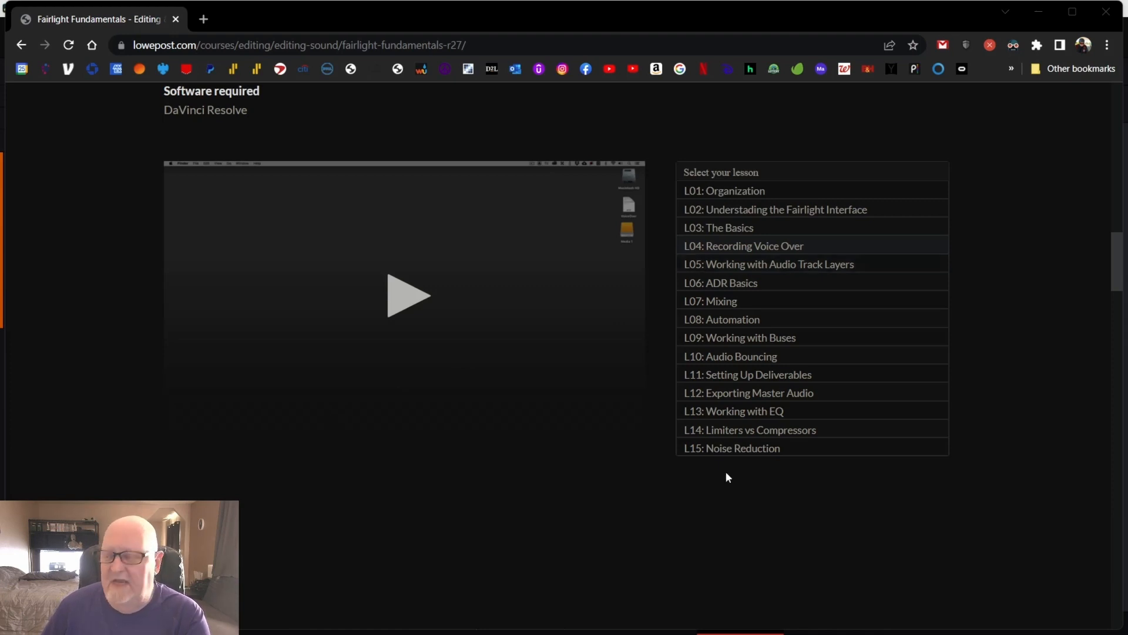
mouse_move(797, 630)
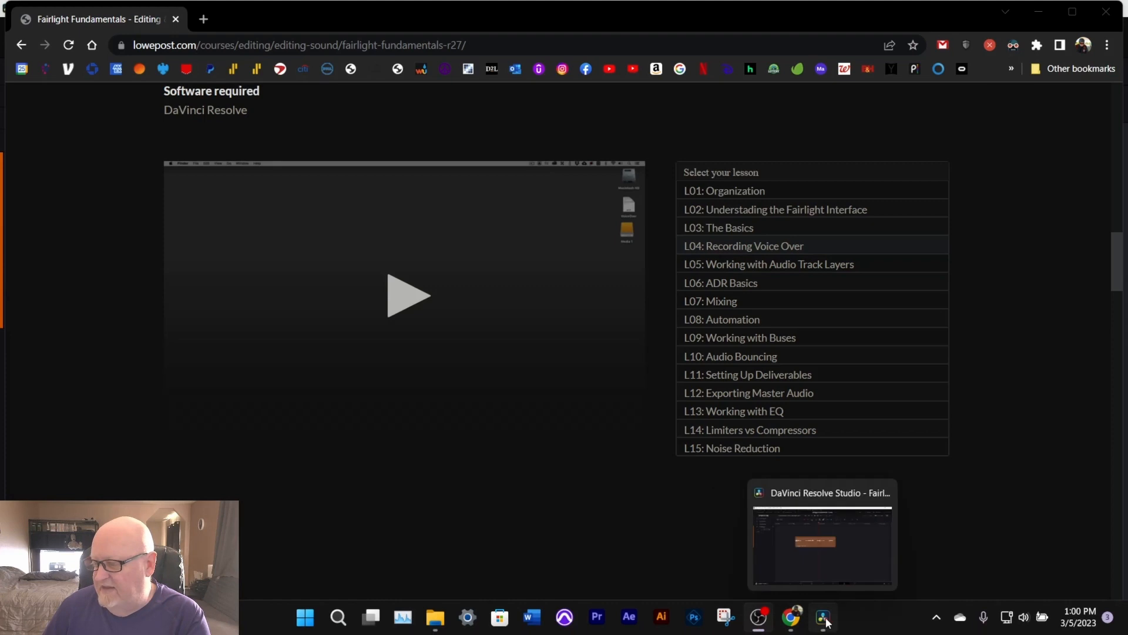
click(824, 621)
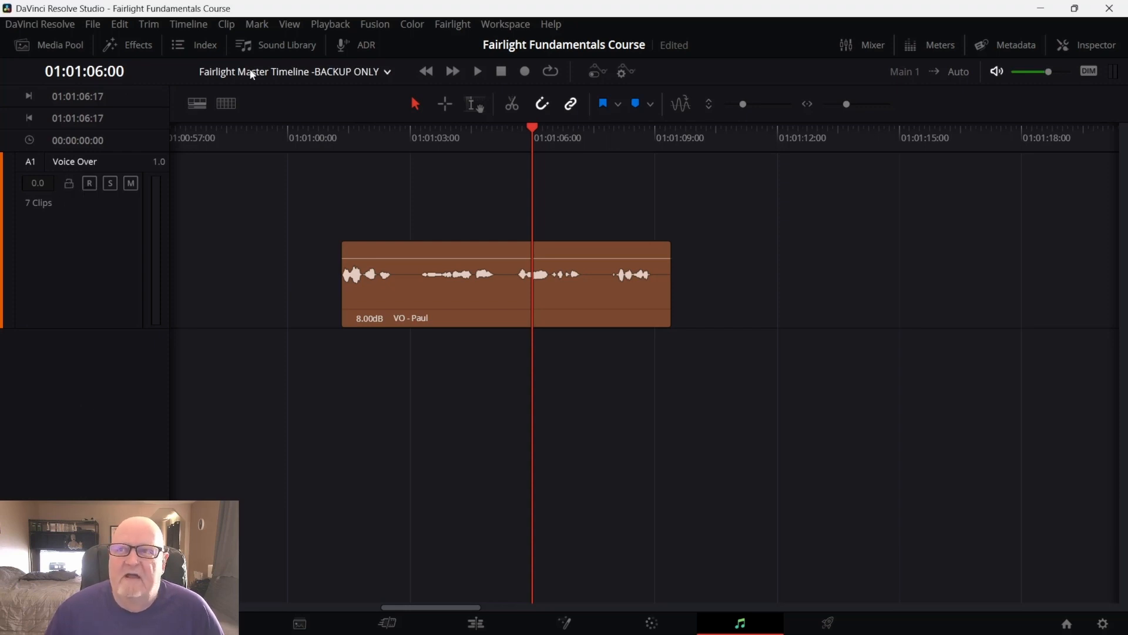
Open the Index track list, reveal the hidden tracks to view them, then hide tracks A2 through A10 again
click(203, 45)
drag(34, 150, 30, 301)
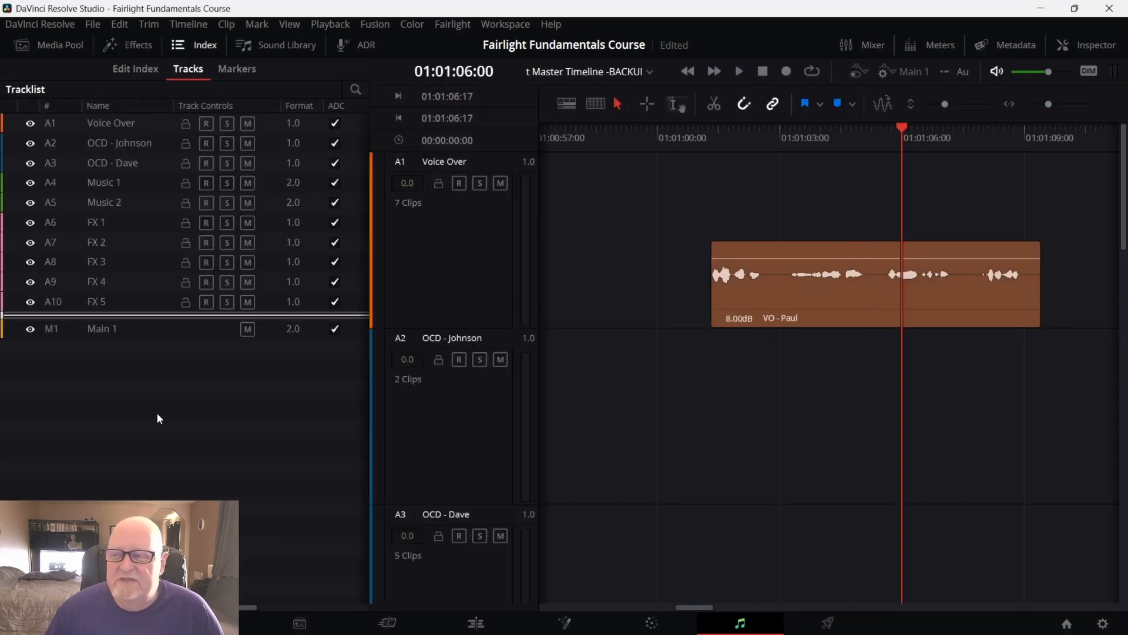
scroll(453, 464, down, 10)
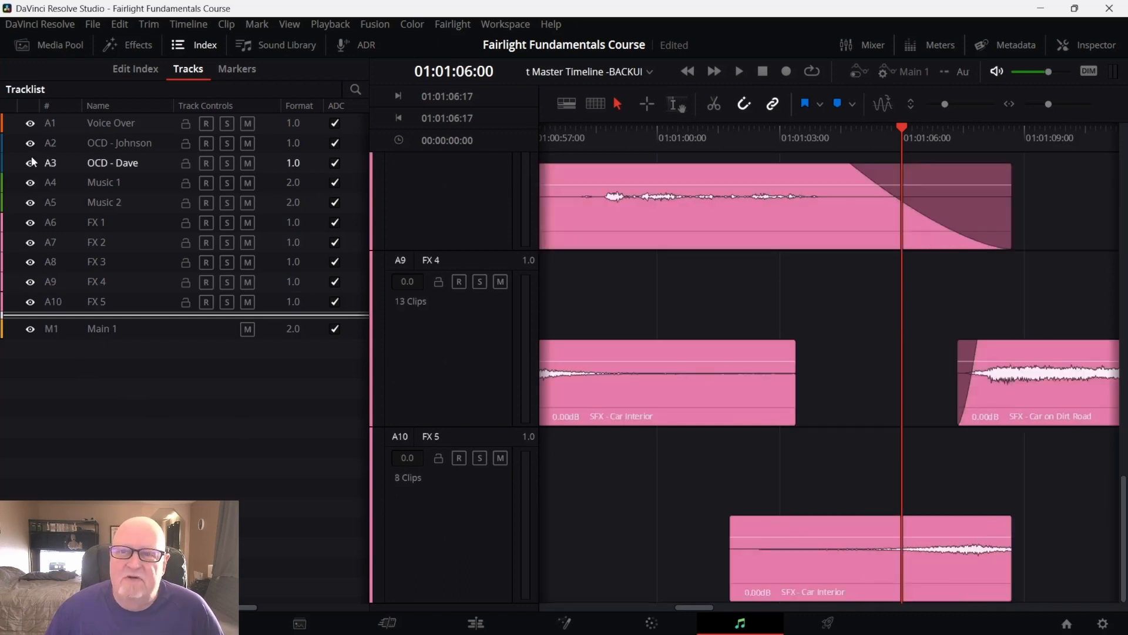
drag(30, 143, 26, 302)
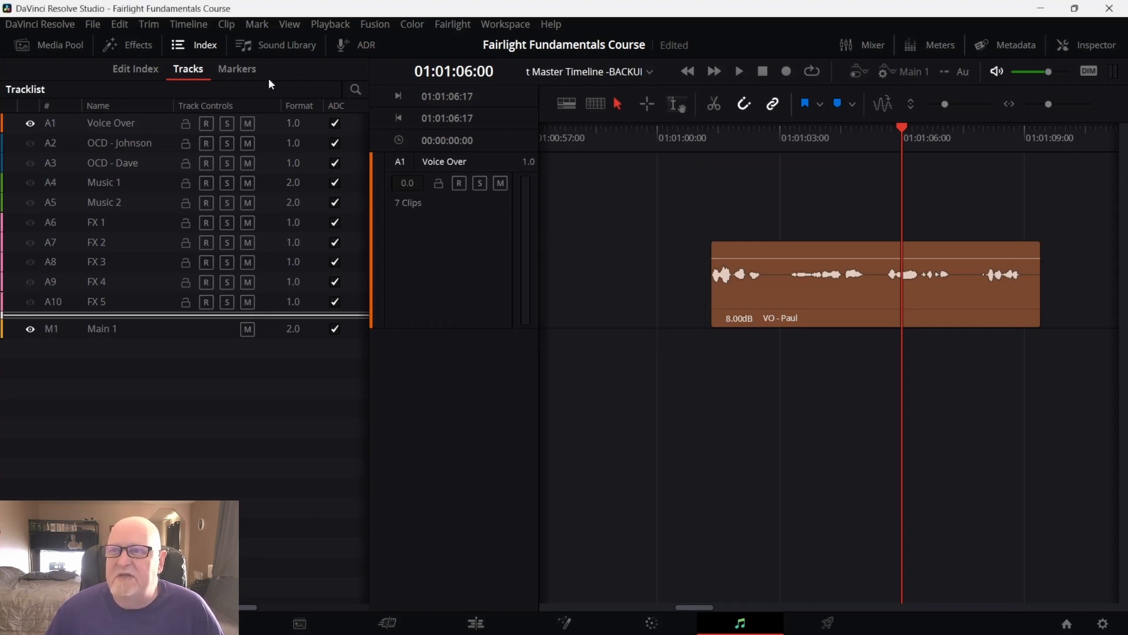
click(203, 47)
Add a new mono audio track below the Voice Over track
right_click(116, 373)
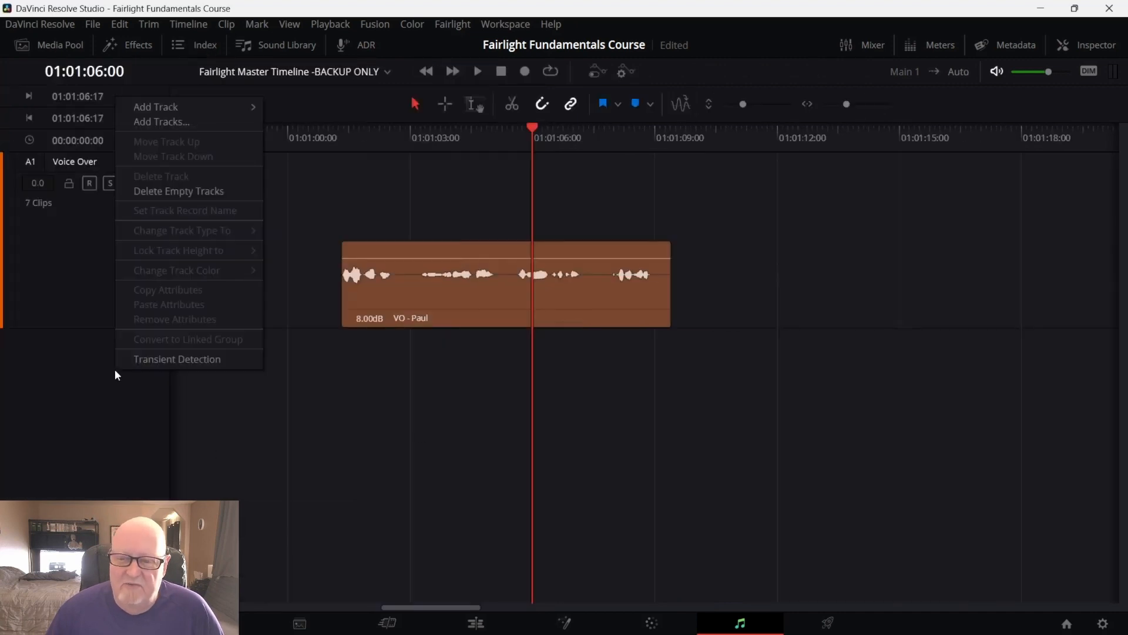
mouse_move(172, 108)
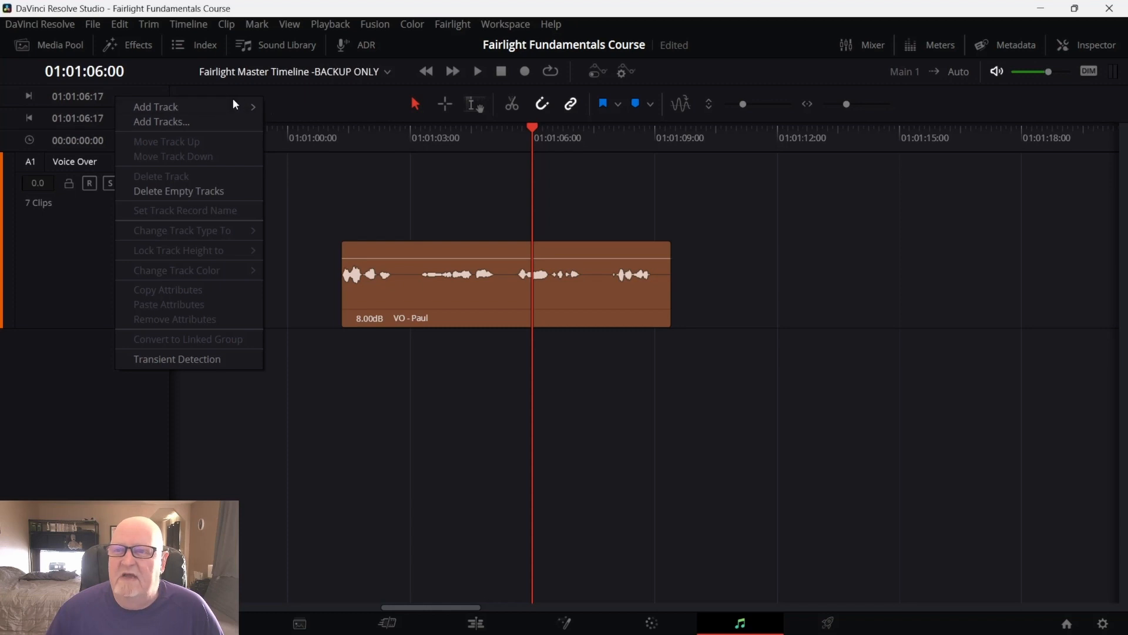
mouse_move(225, 105)
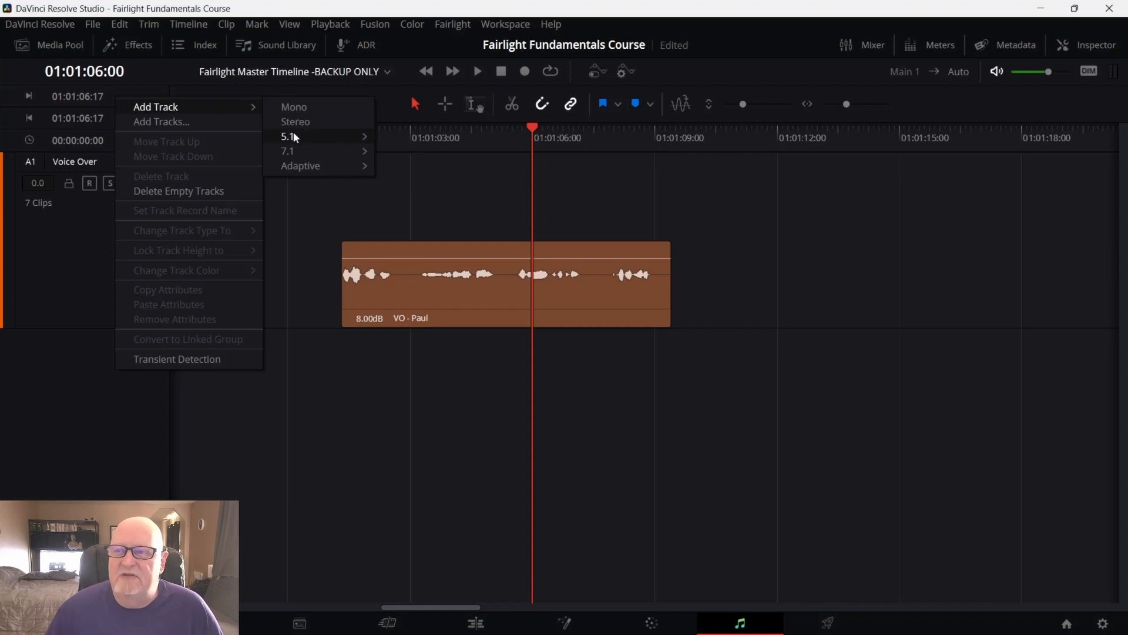
mouse_move(295, 137)
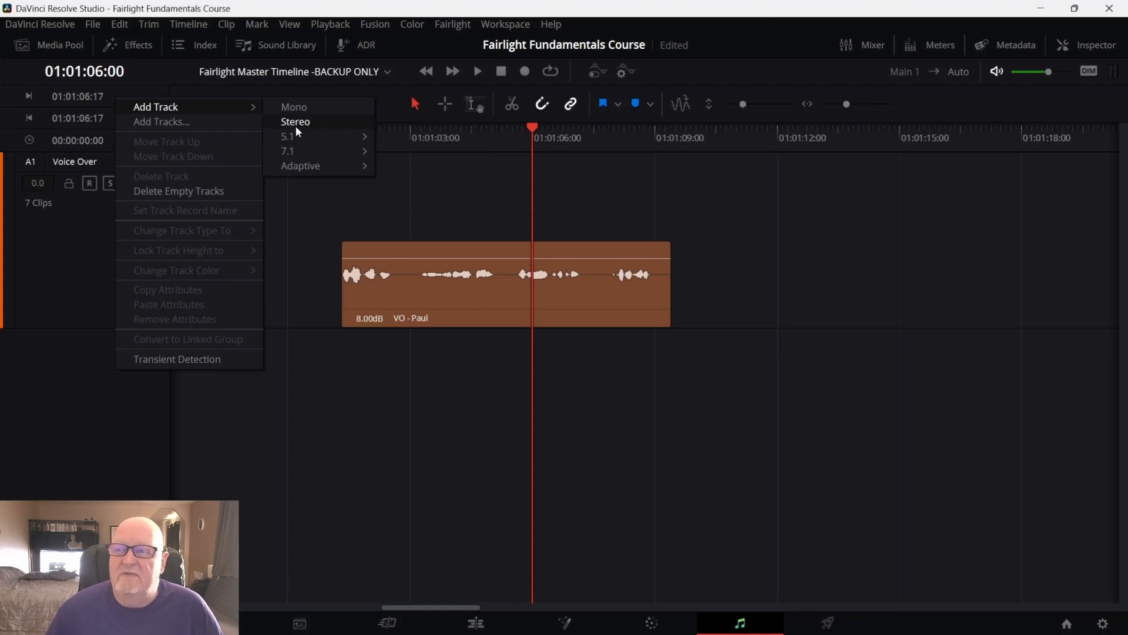
click(300, 107)
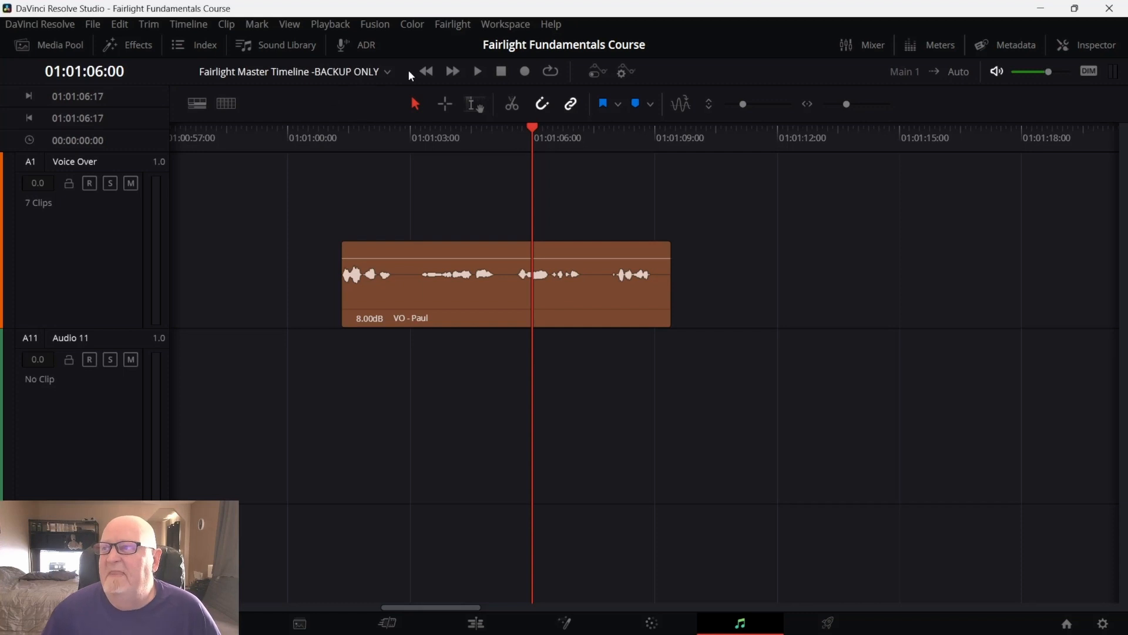
Patch the audio input to the Audio 11 track input and close the Patch Input/Output dialog
click(453, 25)
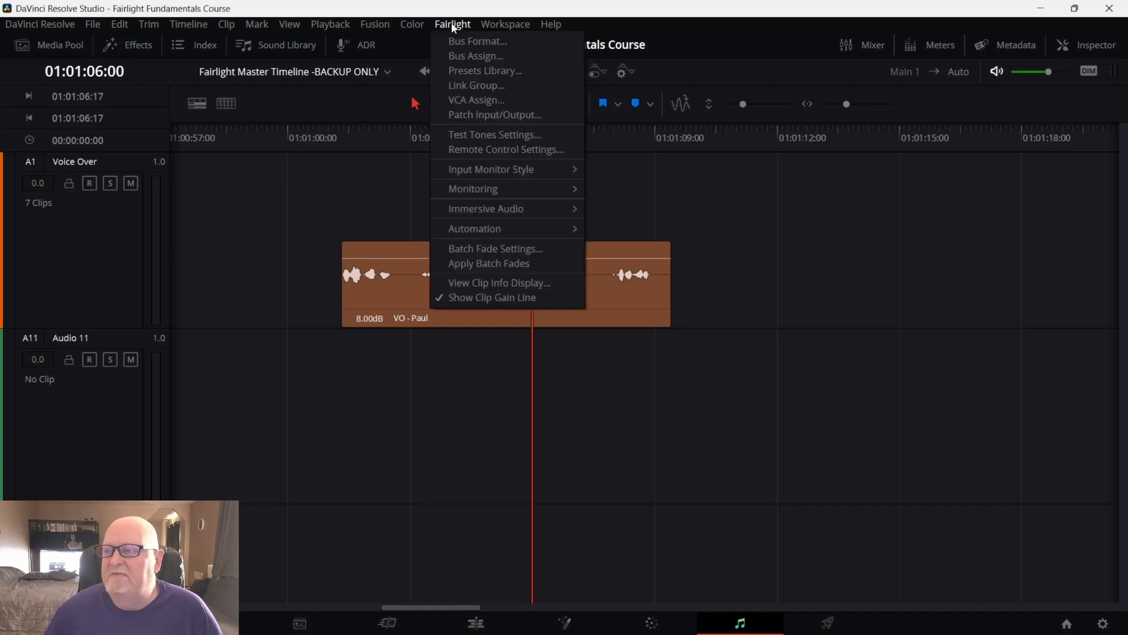
click(453, 116)
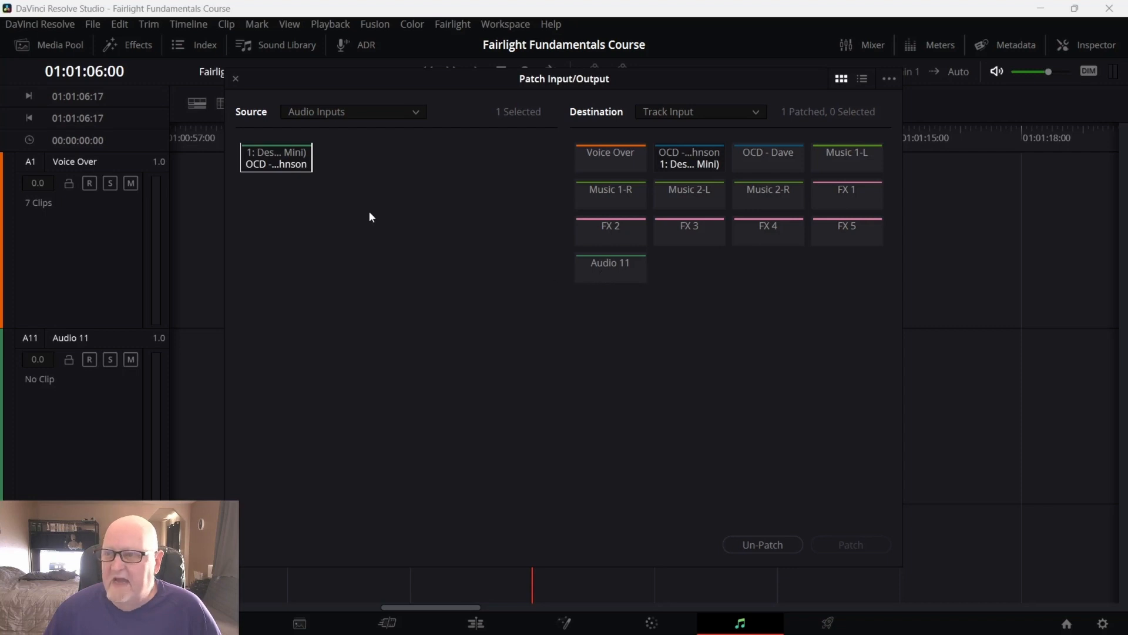
click(608, 273)
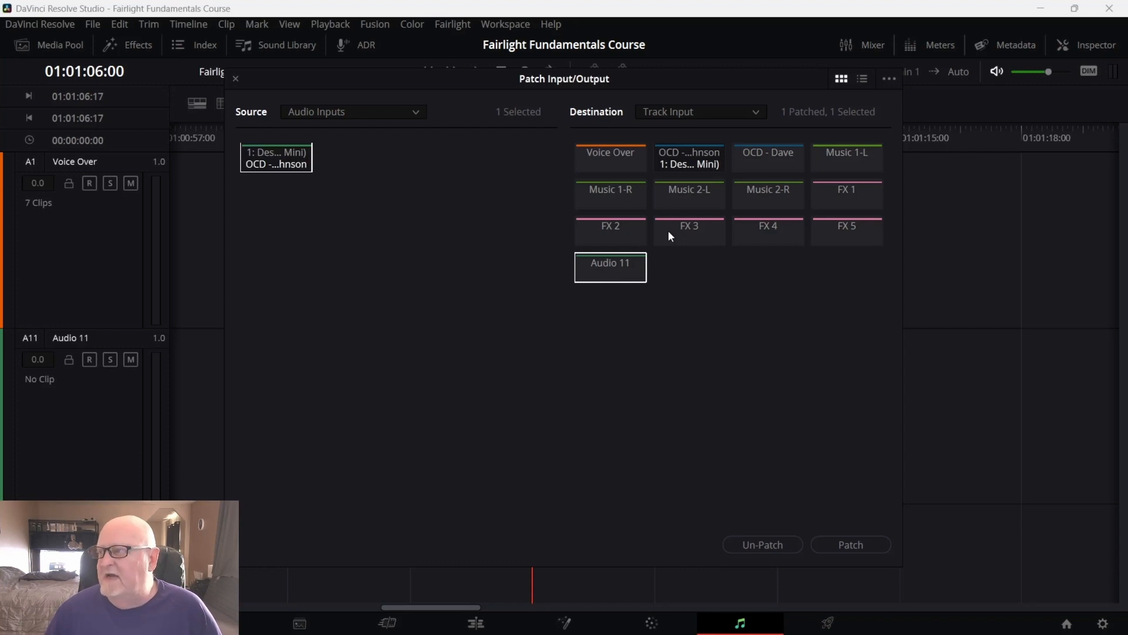
click(758, 112)
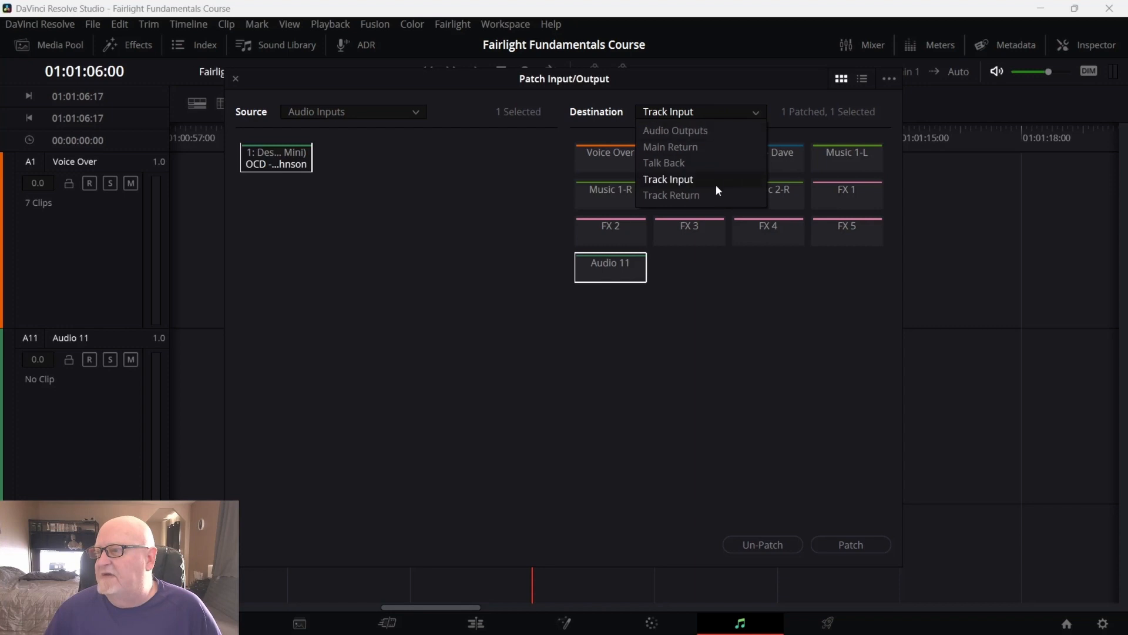
click(809, 105)
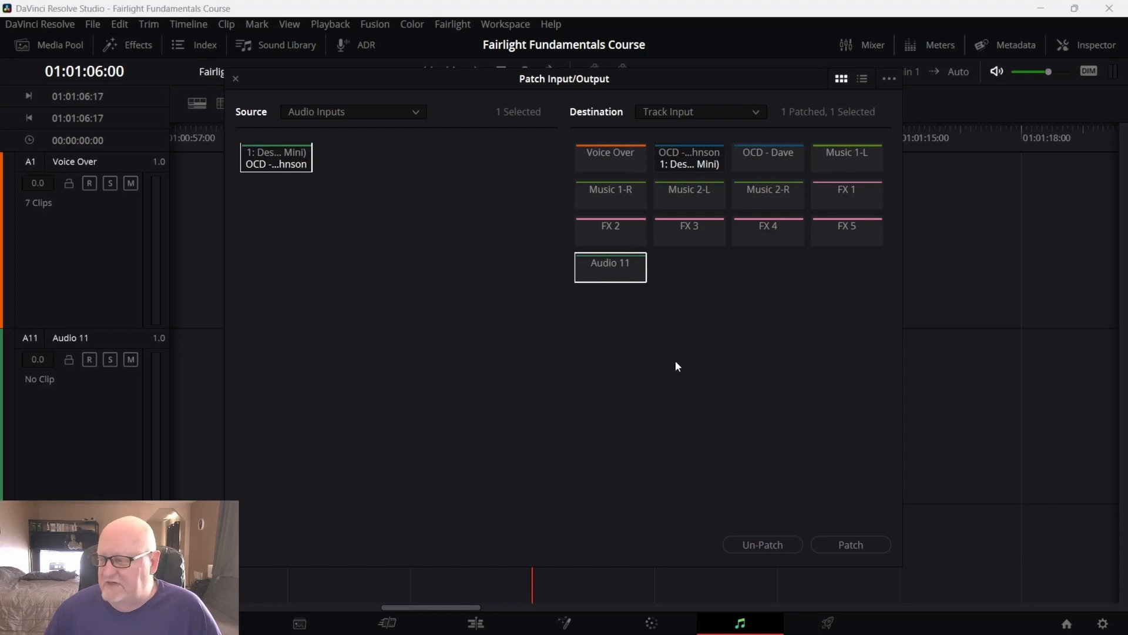
click(844, 545)
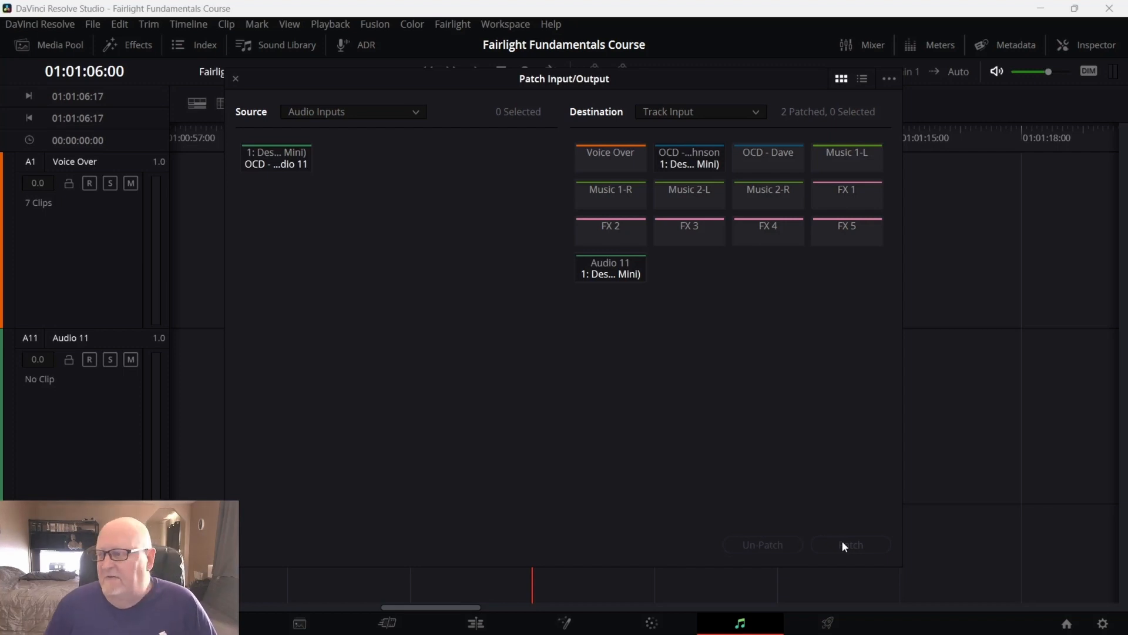
click(236, 79)
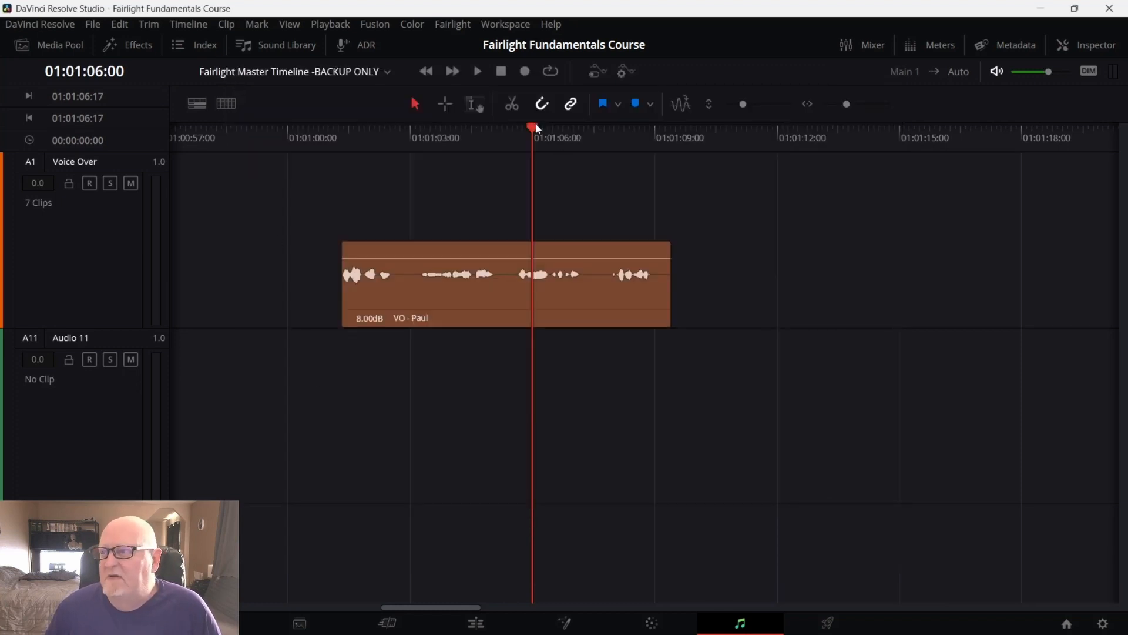
With Voice Over and Audio 11 muted and Audio 11 armed, record a new voice-over take from the VO clip's start
drag(536, 127, 340, 165)
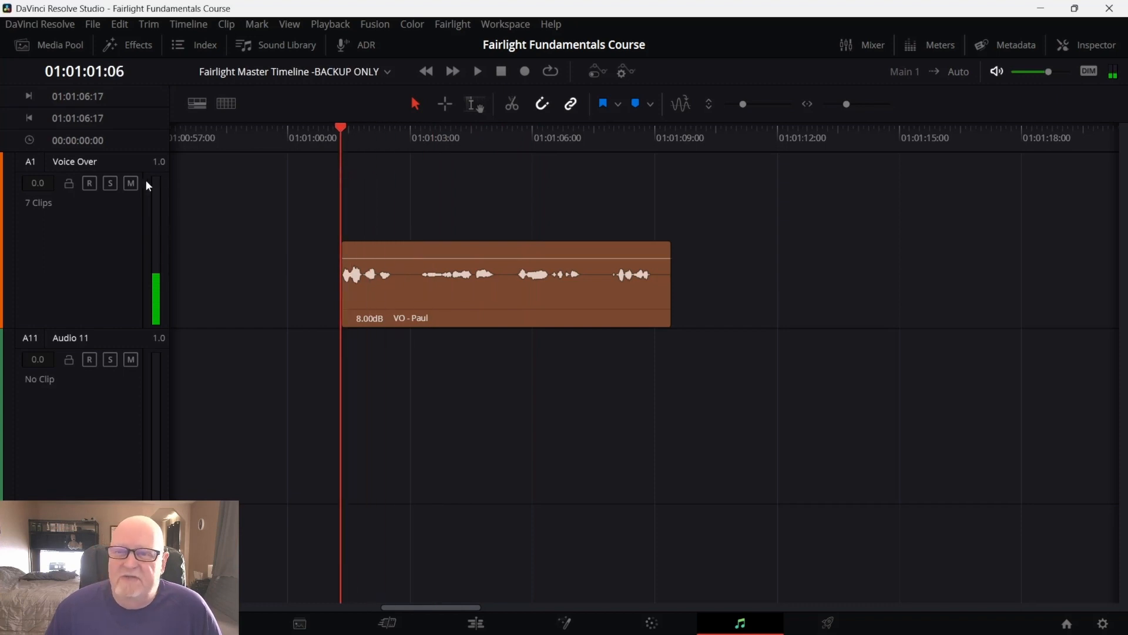
click(131, 182)
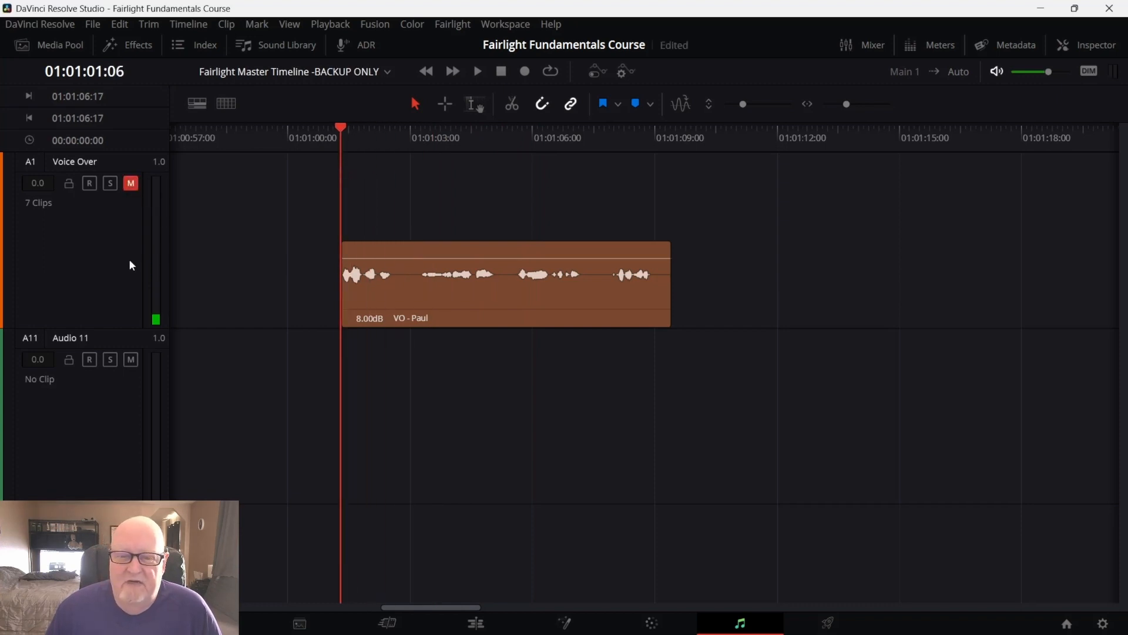
click(131, 359)
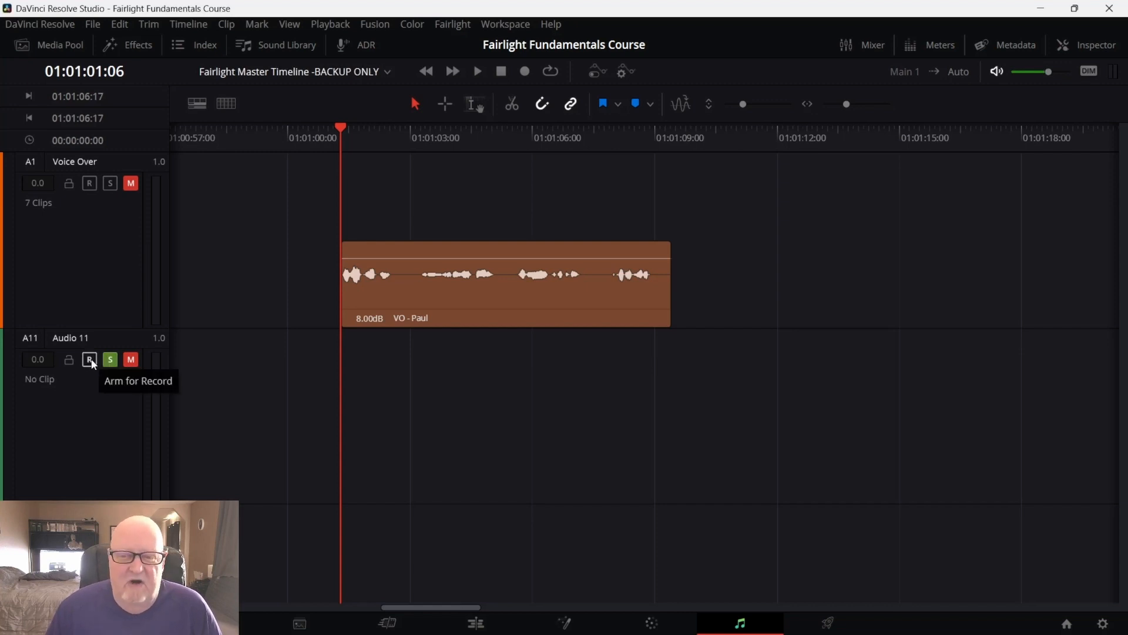
click(90, 360)
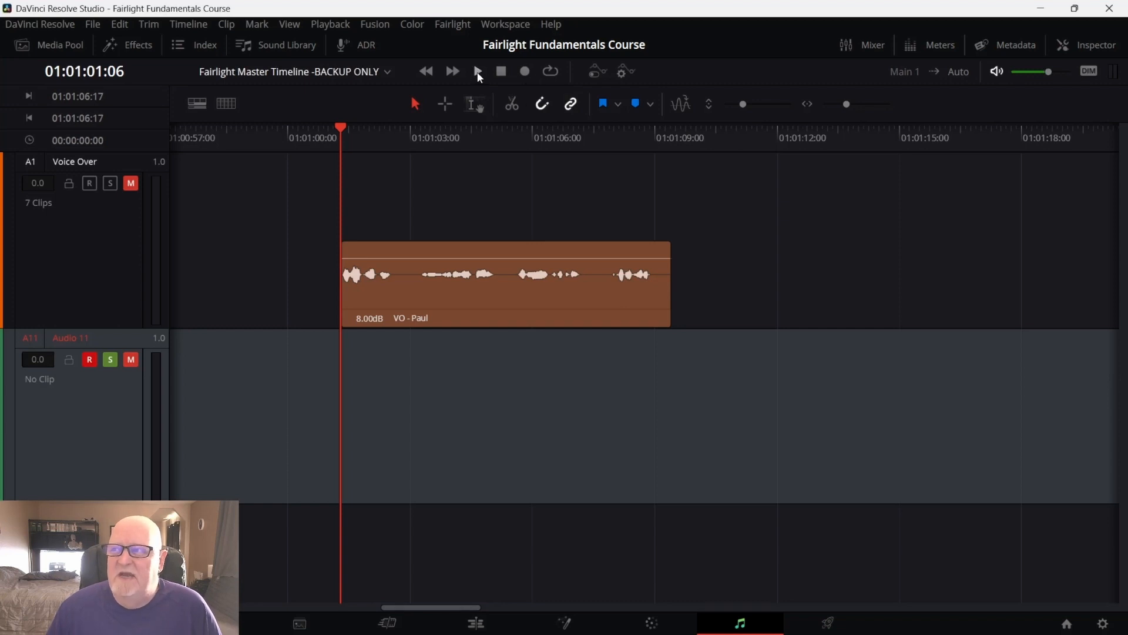
click(525, 73)
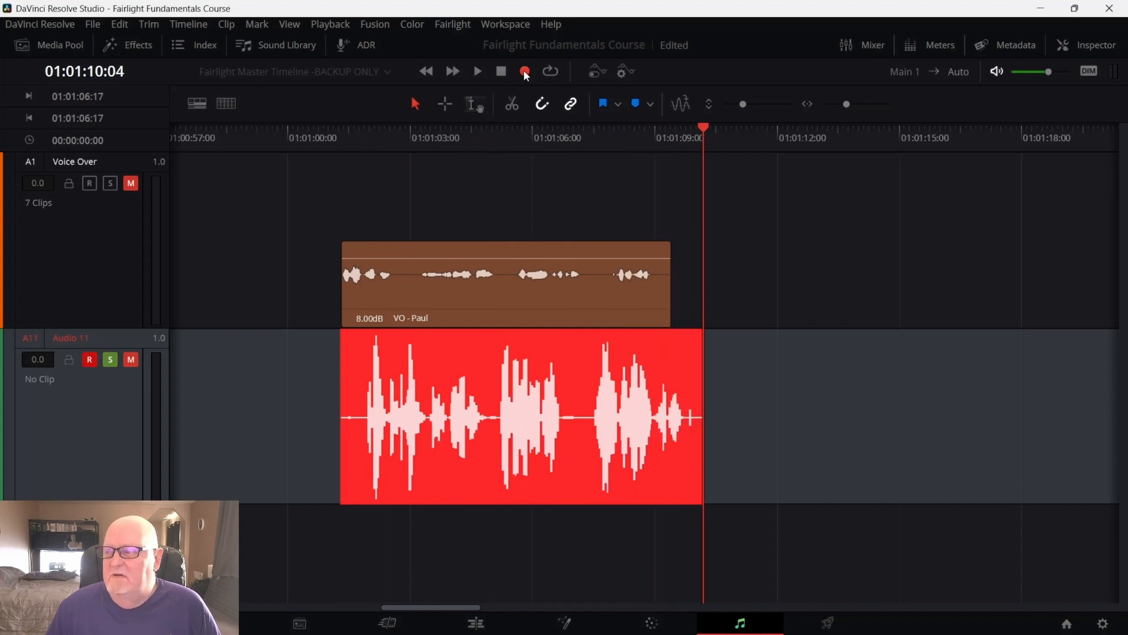
click(491, 72)
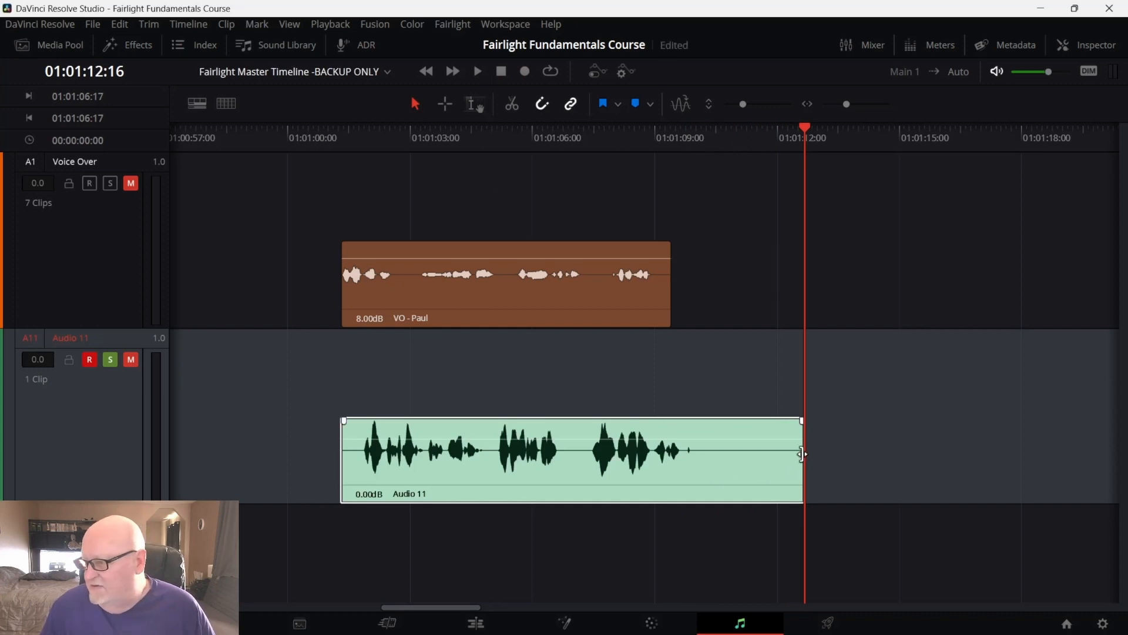
Trim the recorded Audio 11 clip's end to just after its last word, at about 01:01:09
drag(802, 454, 700, 472)
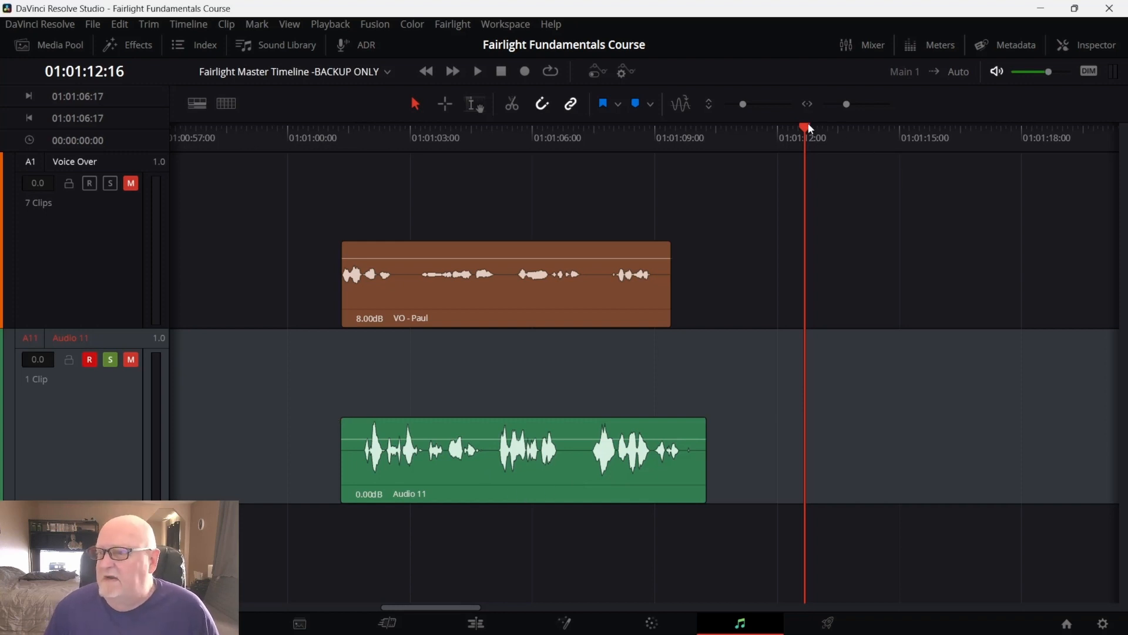
drag(808, 124, 336, 204)
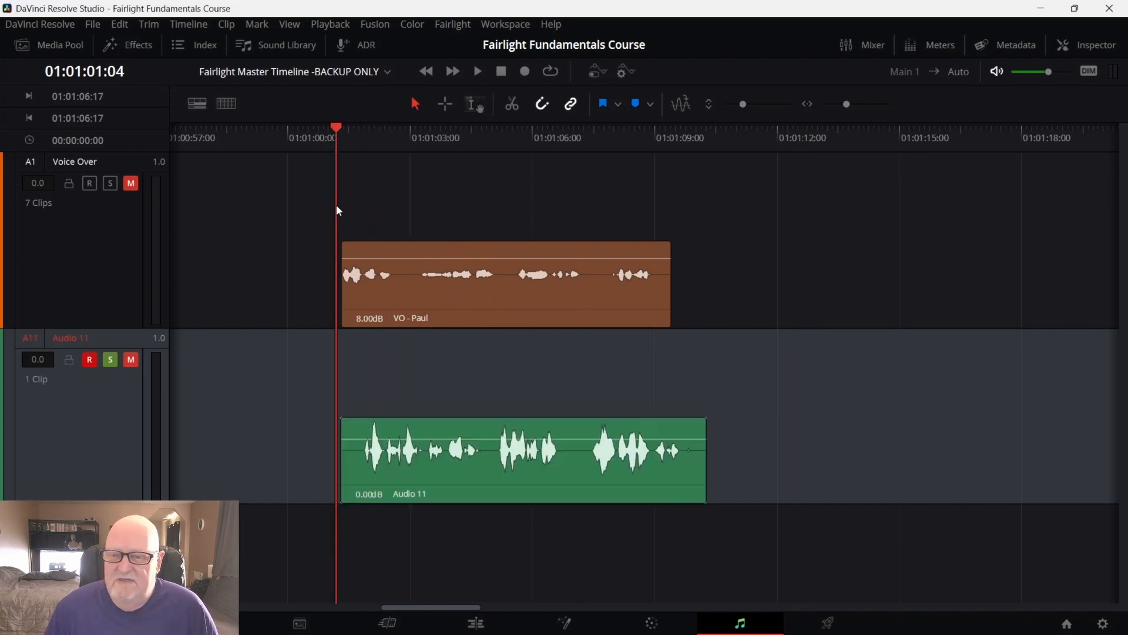
Unmute and disarm Audio 11, then play back the new recording from the start
click(131, 360)
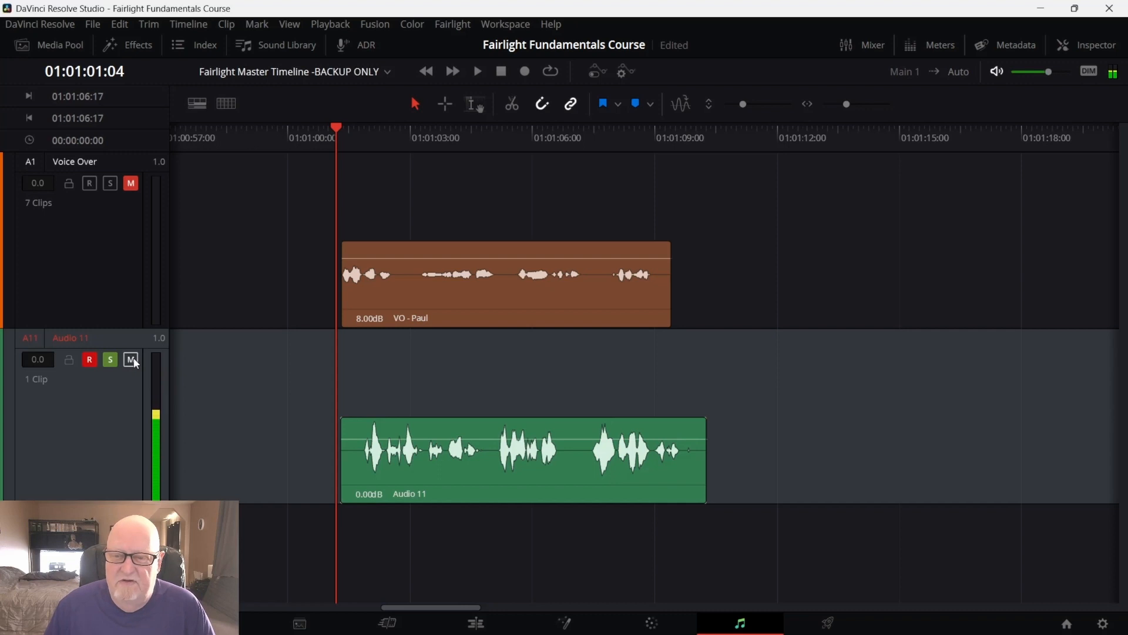
click(89, 362)
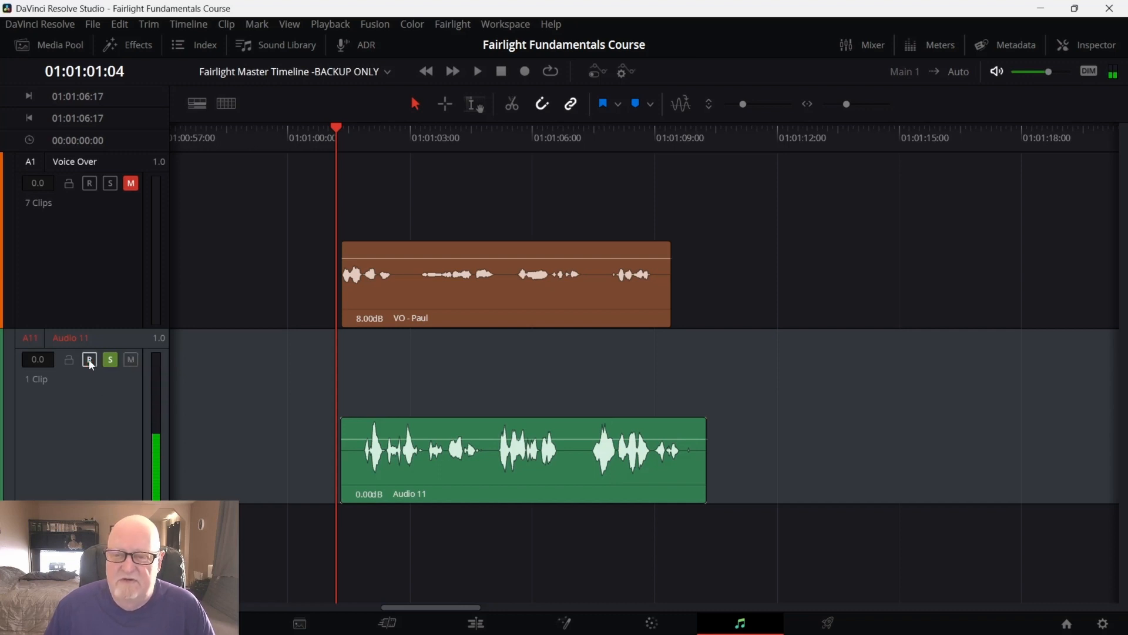
key(space)
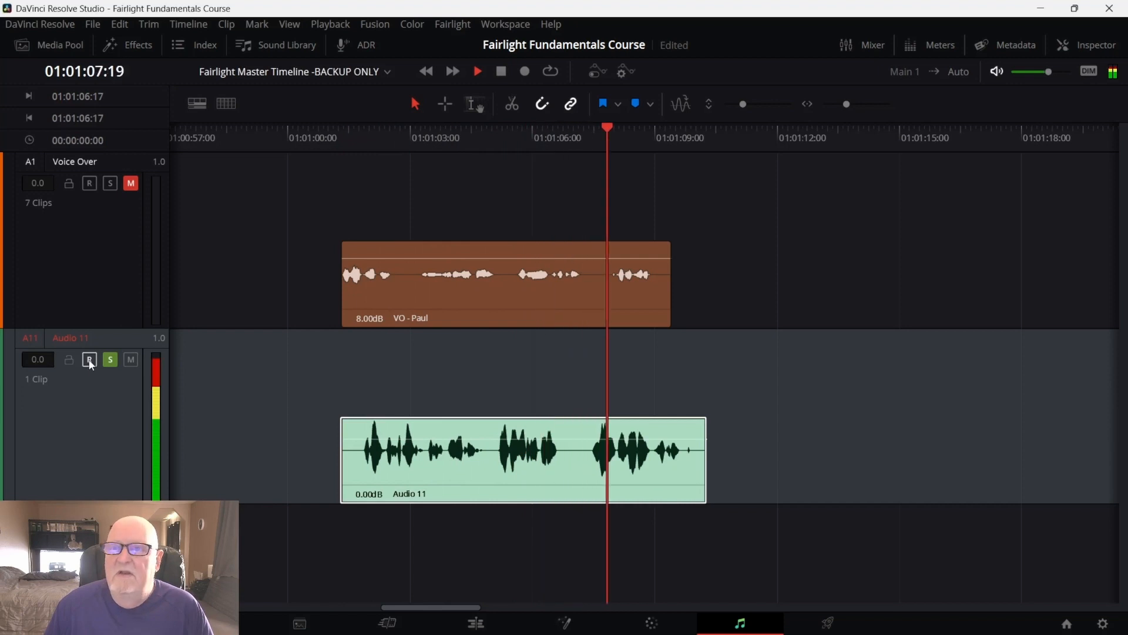
key(space)
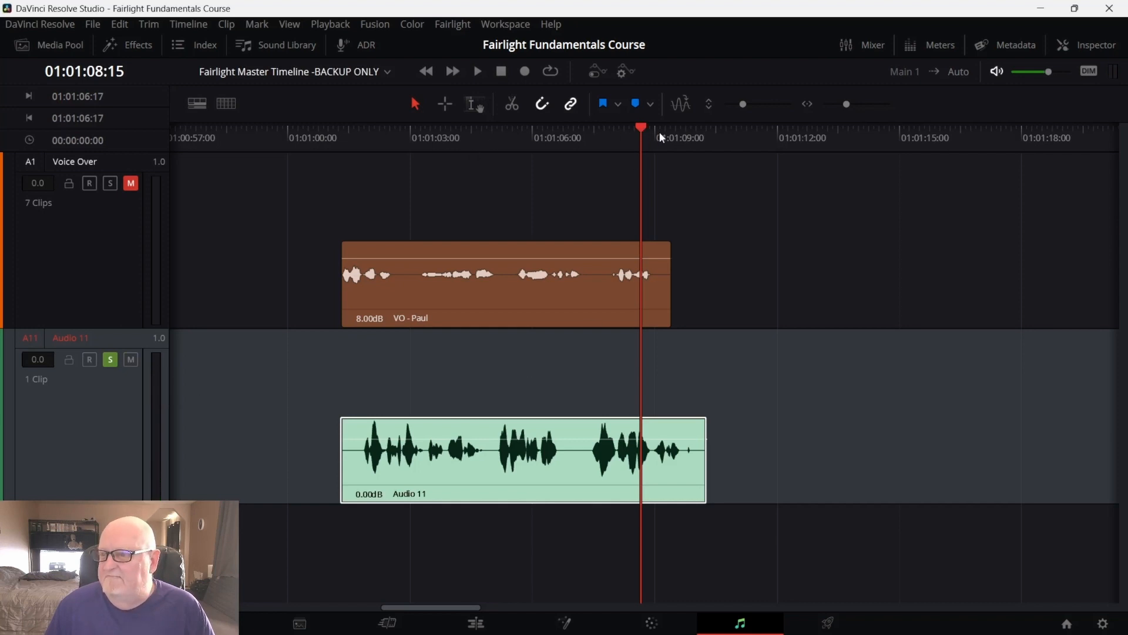
Return the playhead to the clip start and mute Audio 11 again
drag(650, 130, 341, 178)
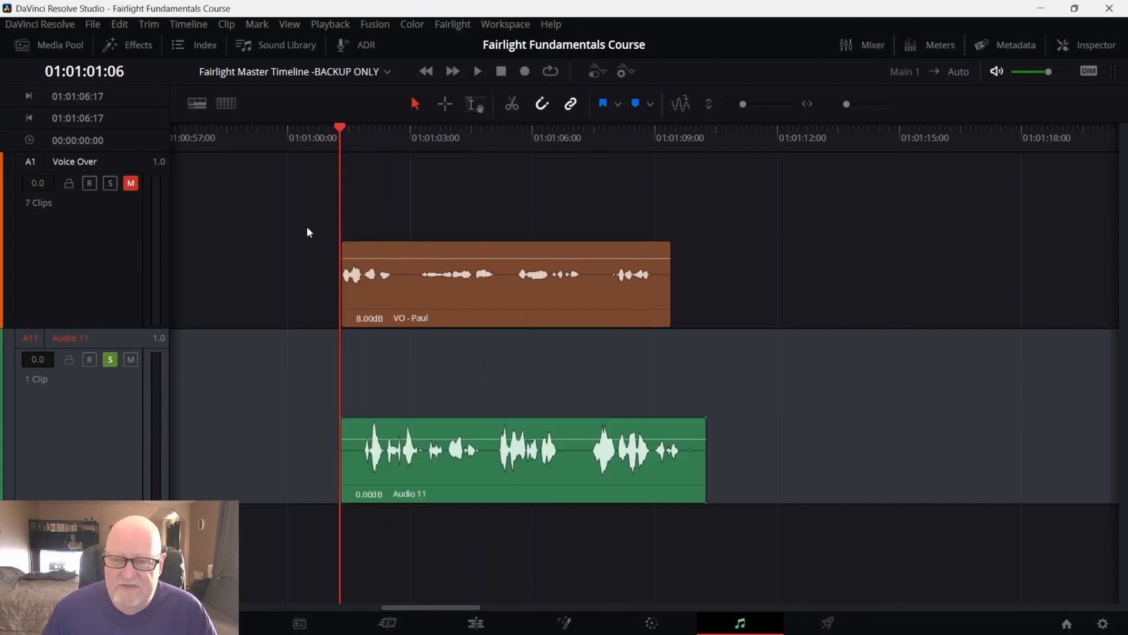
click(130, 359)
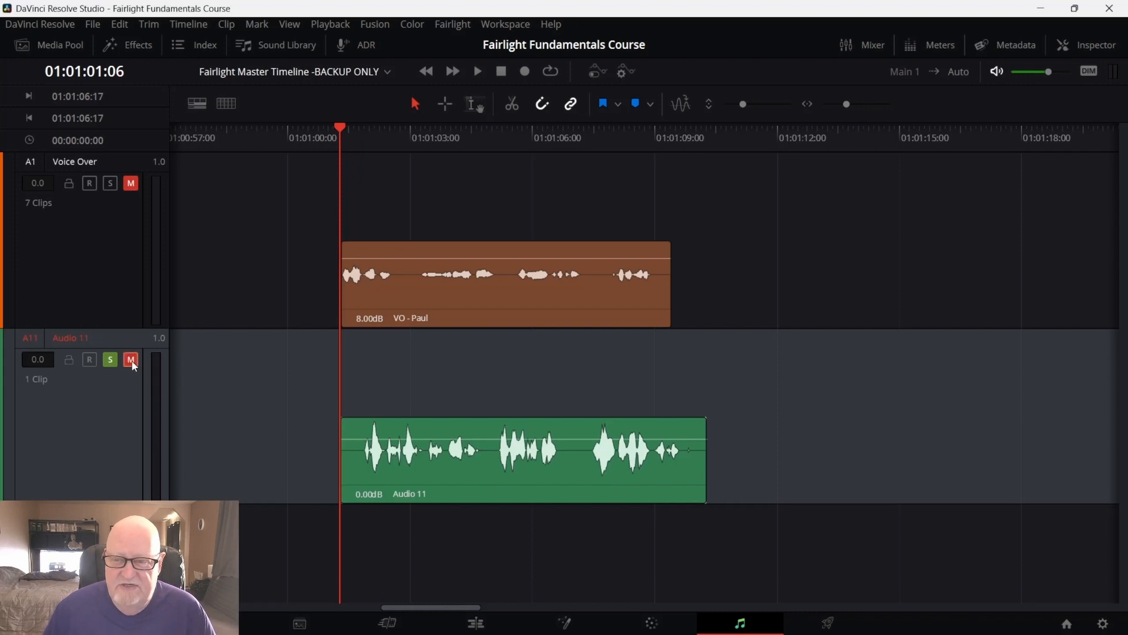
Arm Audio 11 and record a second voice-over take from the current playhead position
click(90, 360)
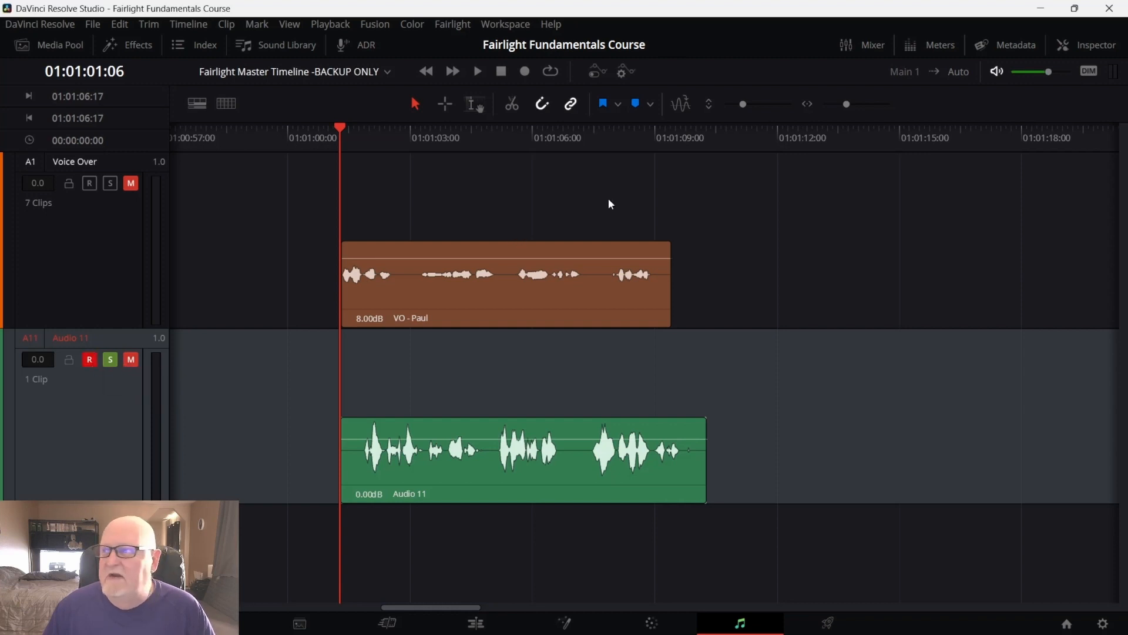
click(525, 73)
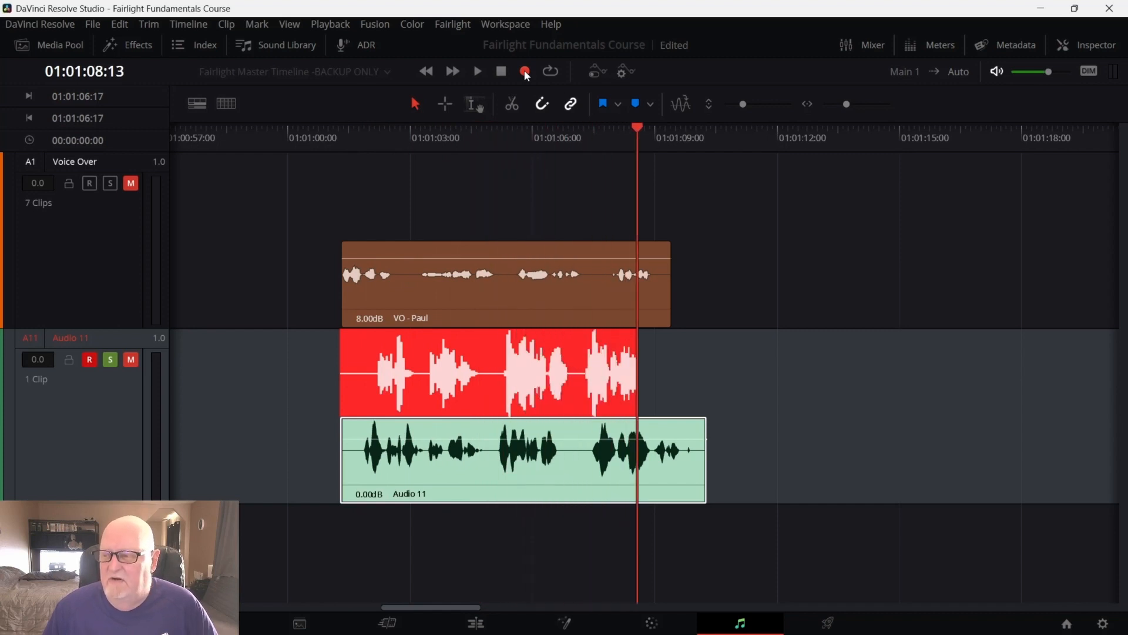
click(525, 71)
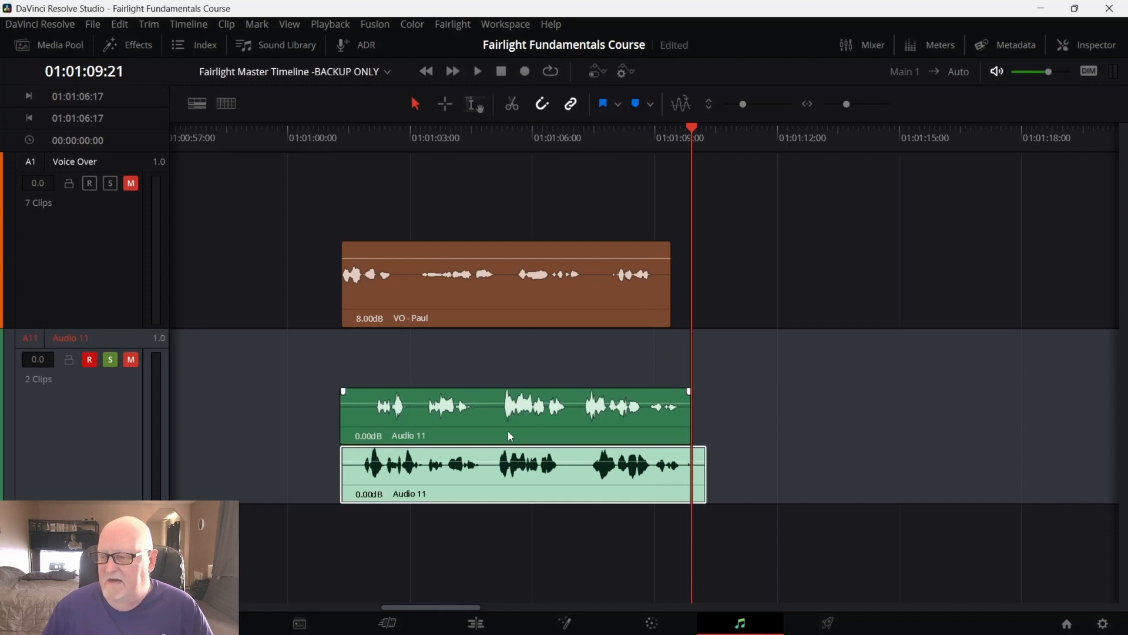
Set the new take's clip color to Orange
right_click(476, 434)
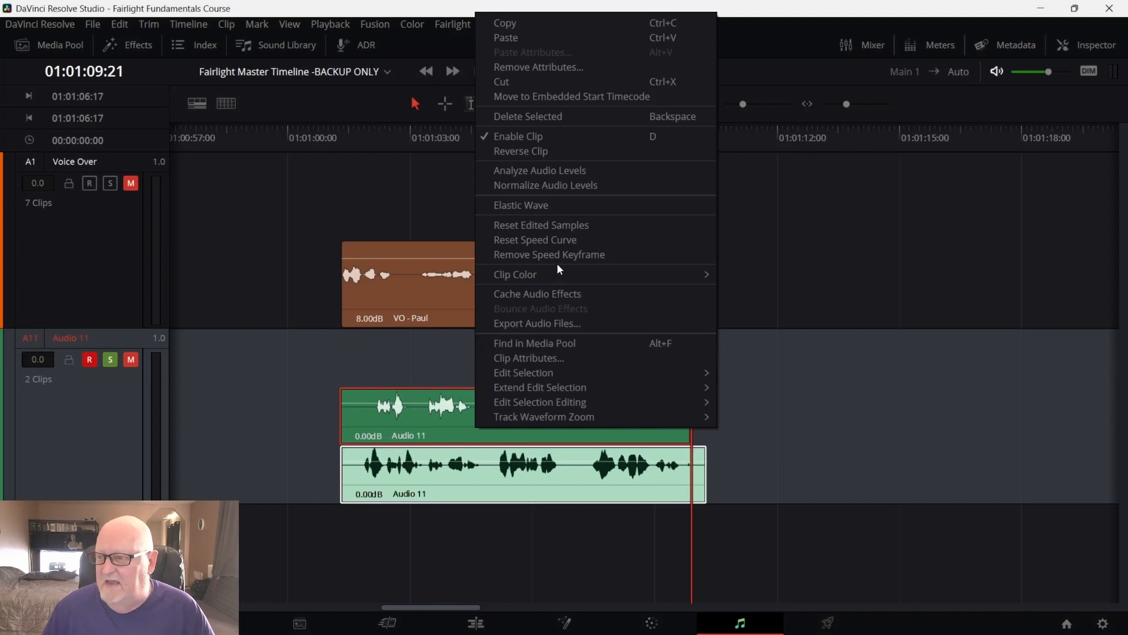
mouse_move(551, 271)
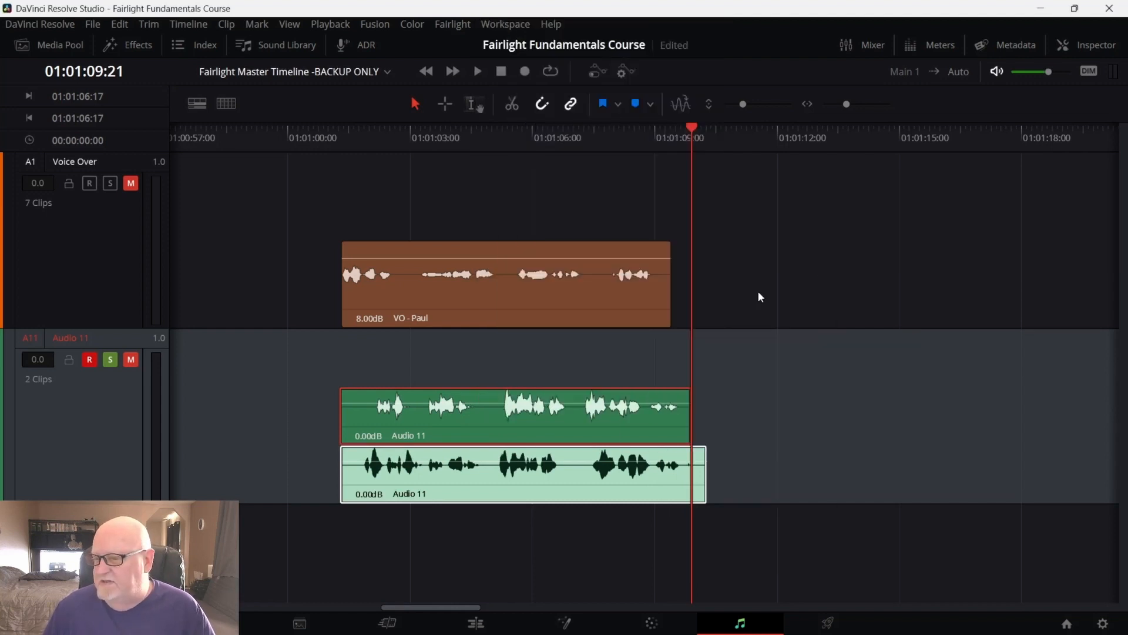
right_click(574, 417)
mouse_move(645, 267)
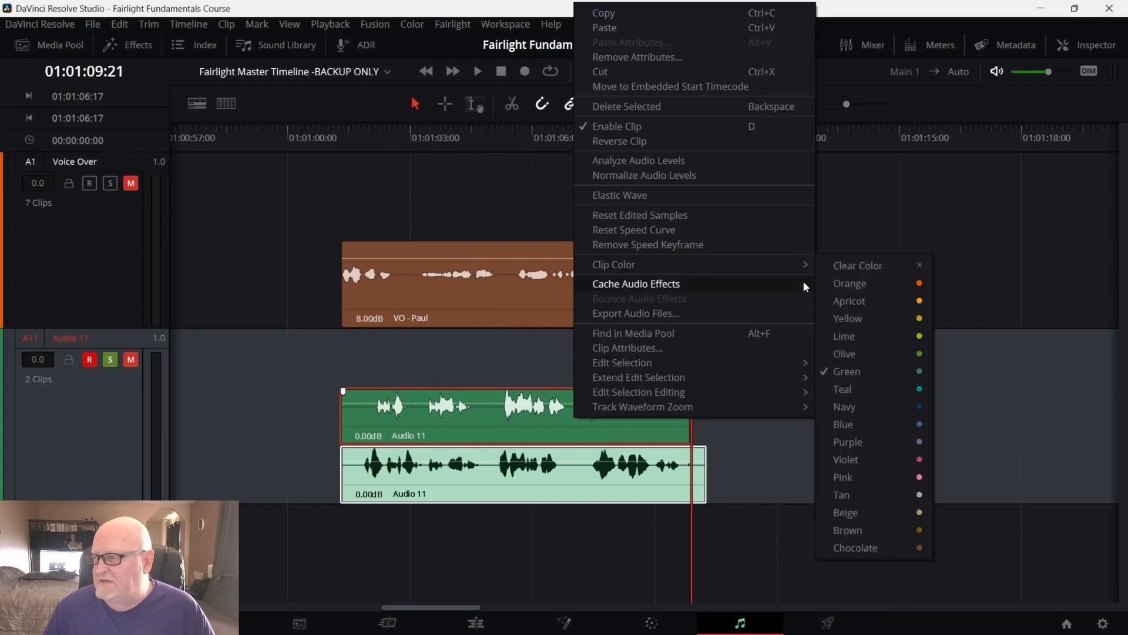
click(879, 281)
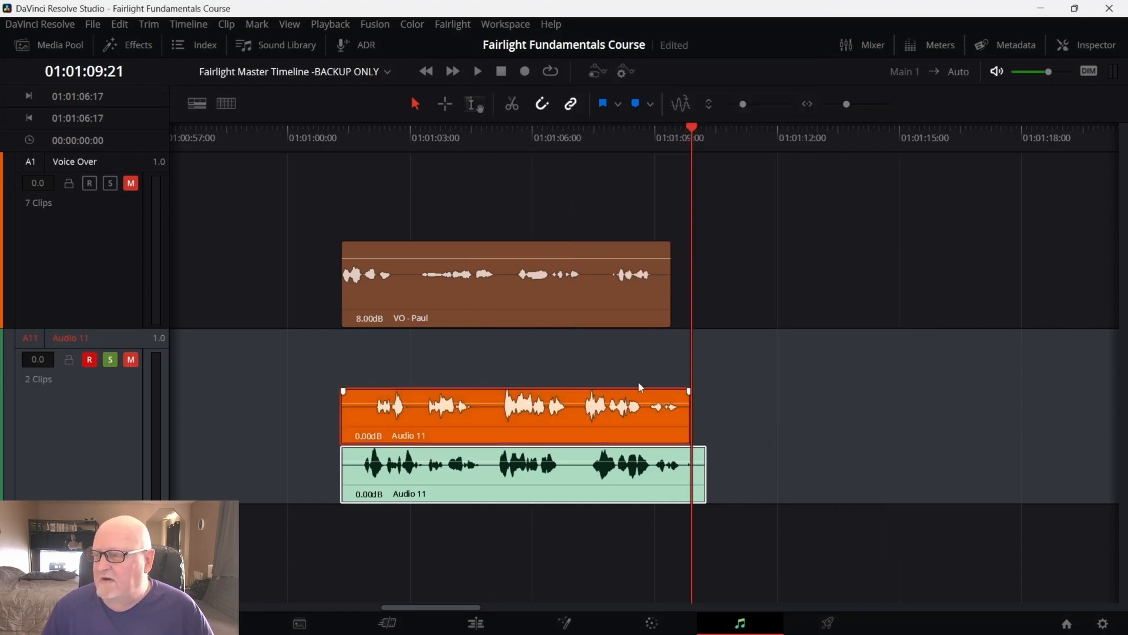
Return the playhead to the clip start and record a third voice-over take on Audio 11
drag(691, 126, 342, 186)
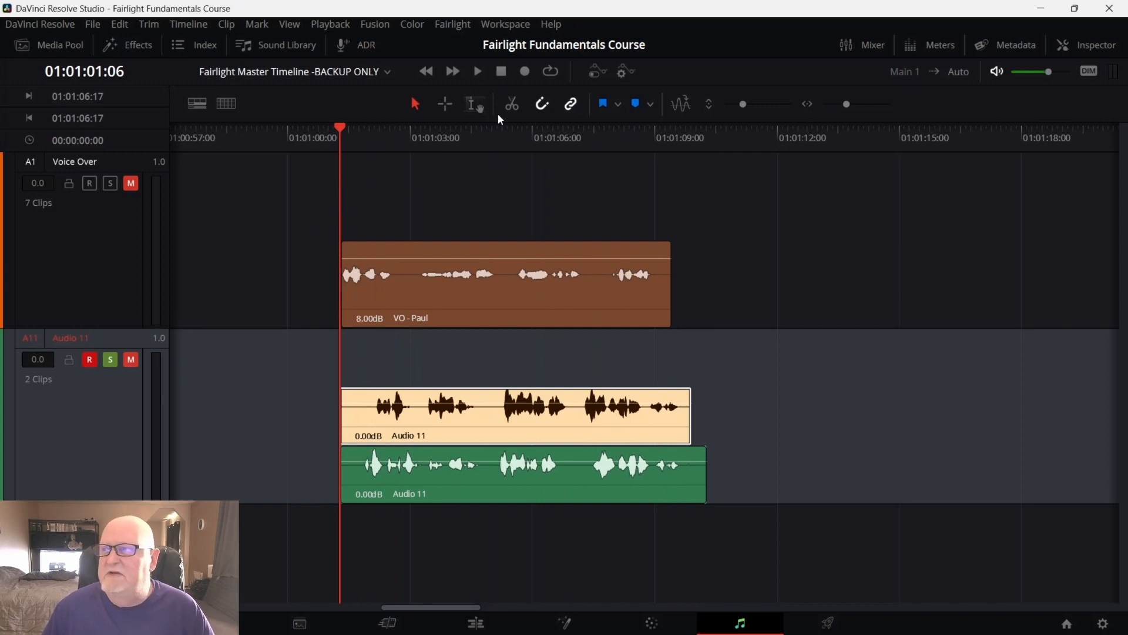
click(525, 71)
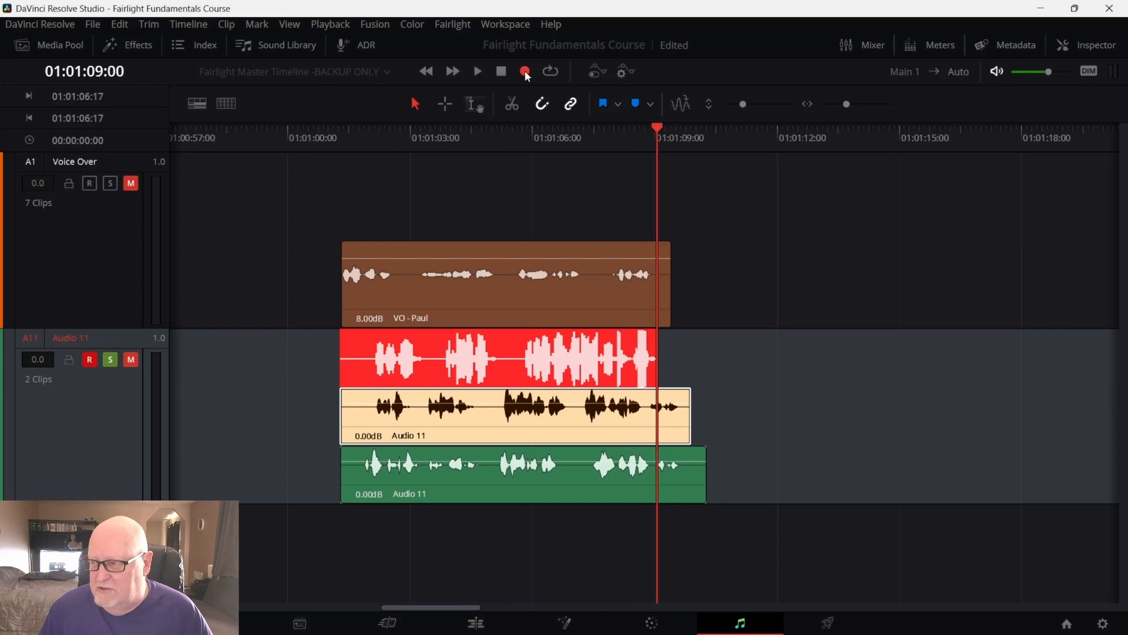
click(525, 71)
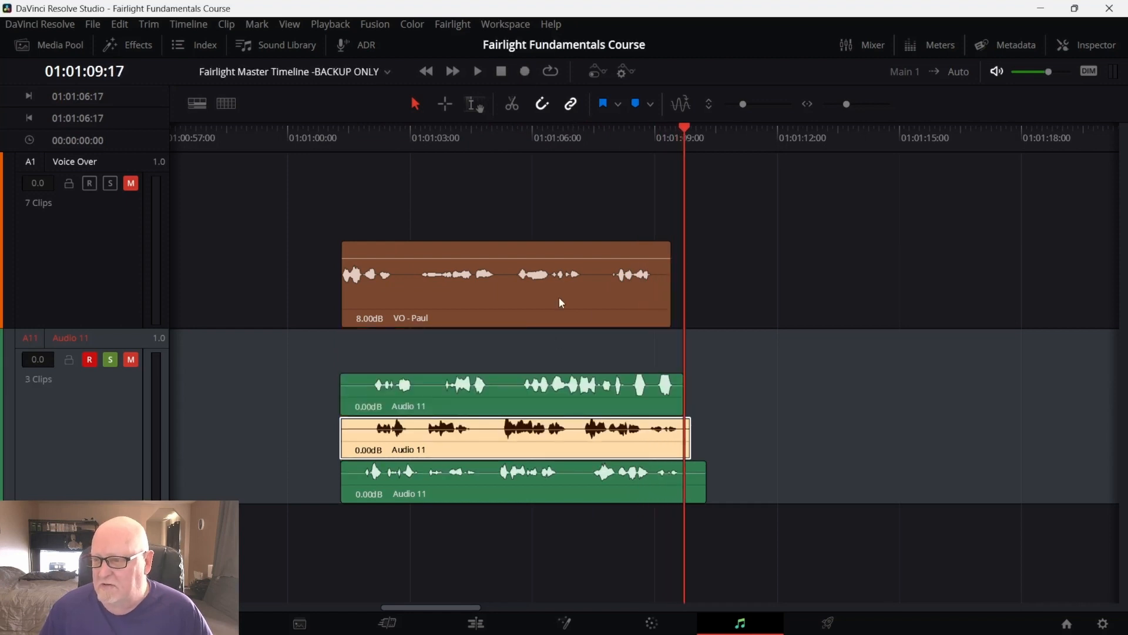
Set the third take's clip color to Violet
right_click(381, 402)
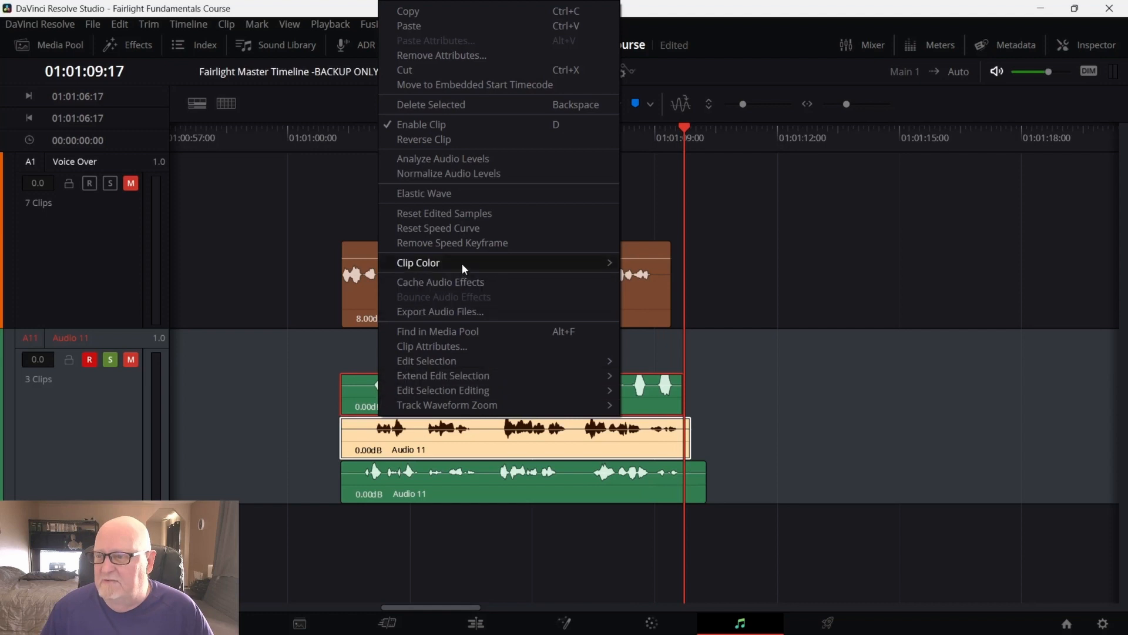
mouse_move(463, 263)
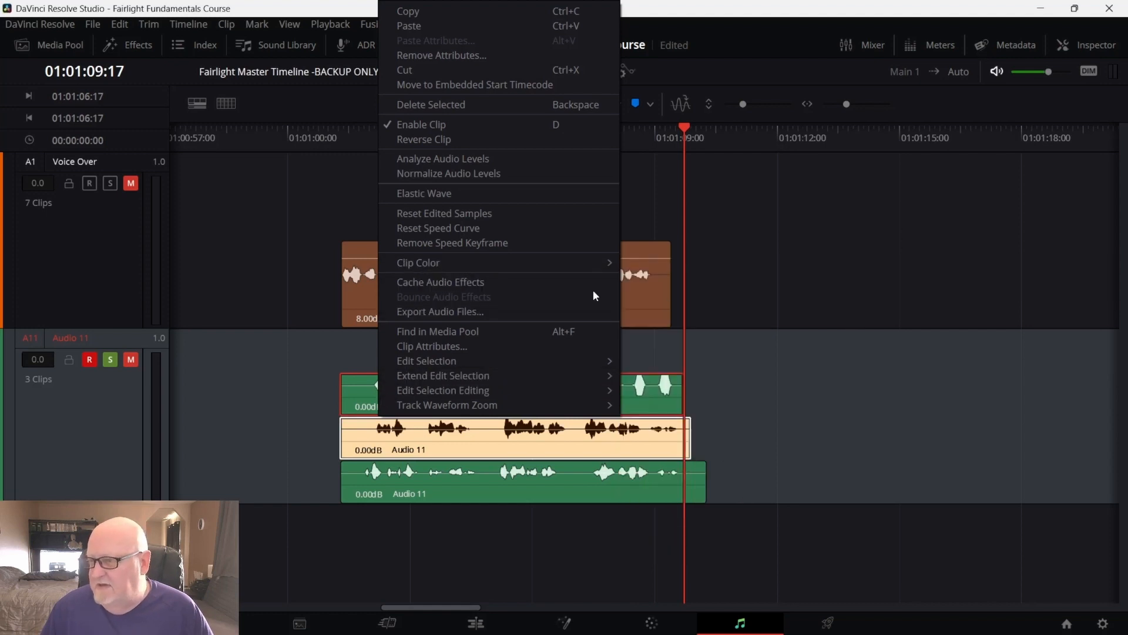
right_click(641, 400)
right_click(640, 400)
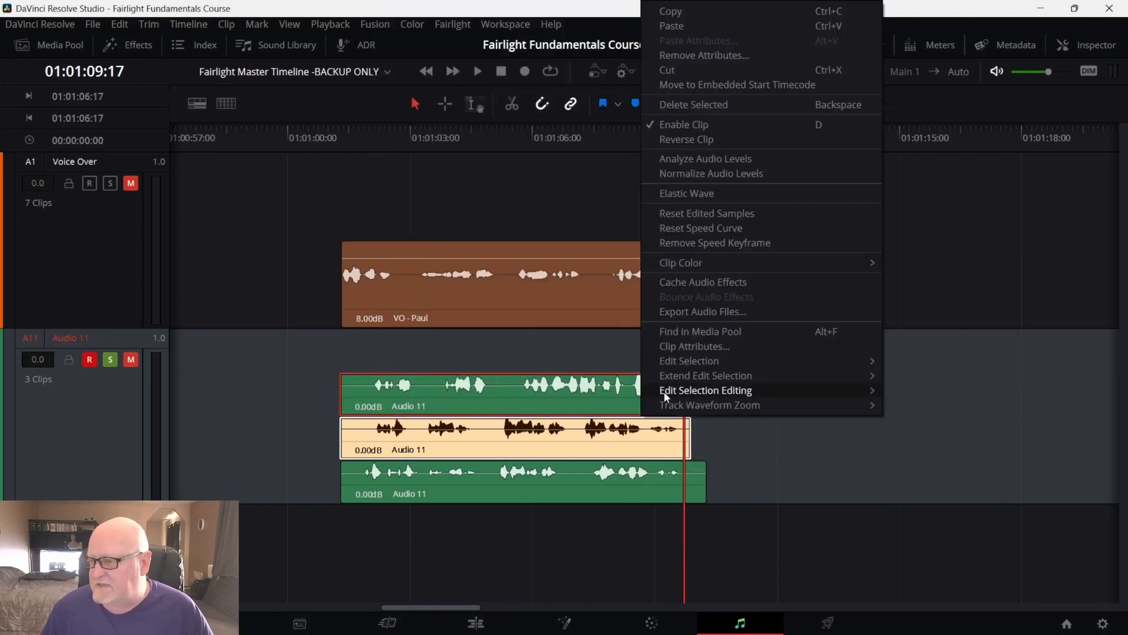
mouse_move(684, 263)
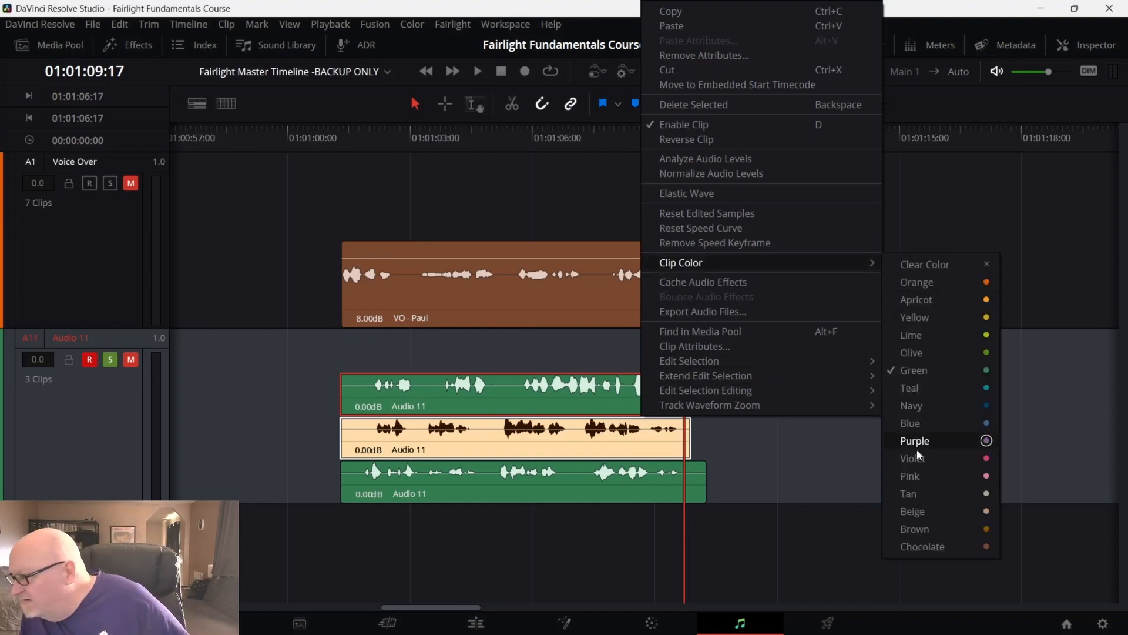
click(923, 464)
click(821, 377)
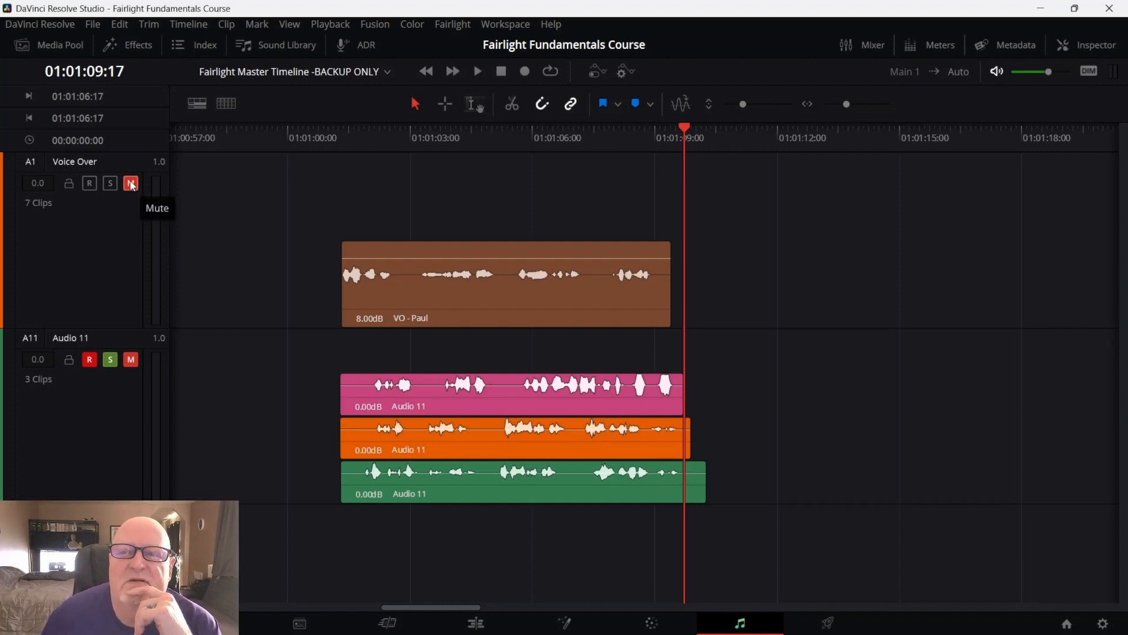
In the Index tracklist, hide the Voice Over track and mute tracks A1 through A9
click(131, 184)
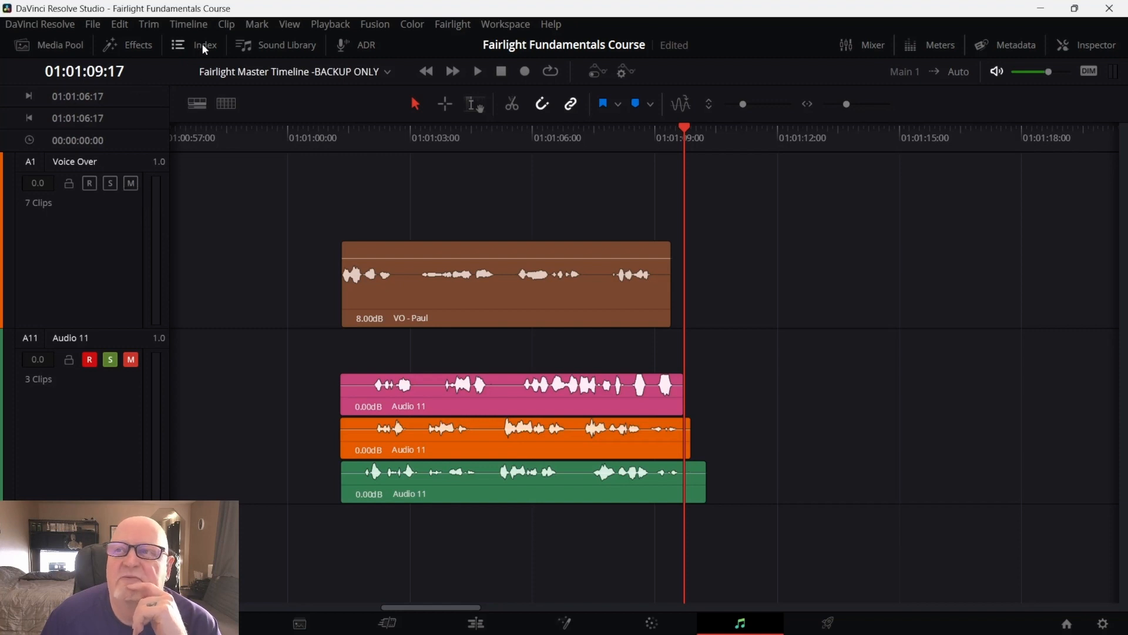
click(197, 45)
click(28, 125)
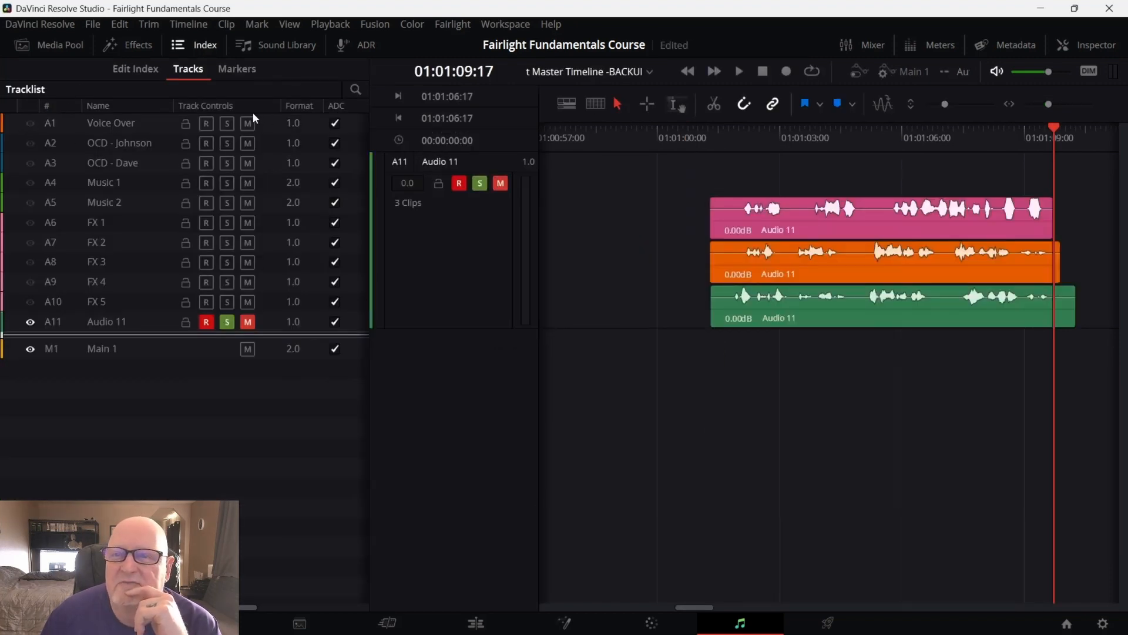
drag(247, 122, 255, 283)
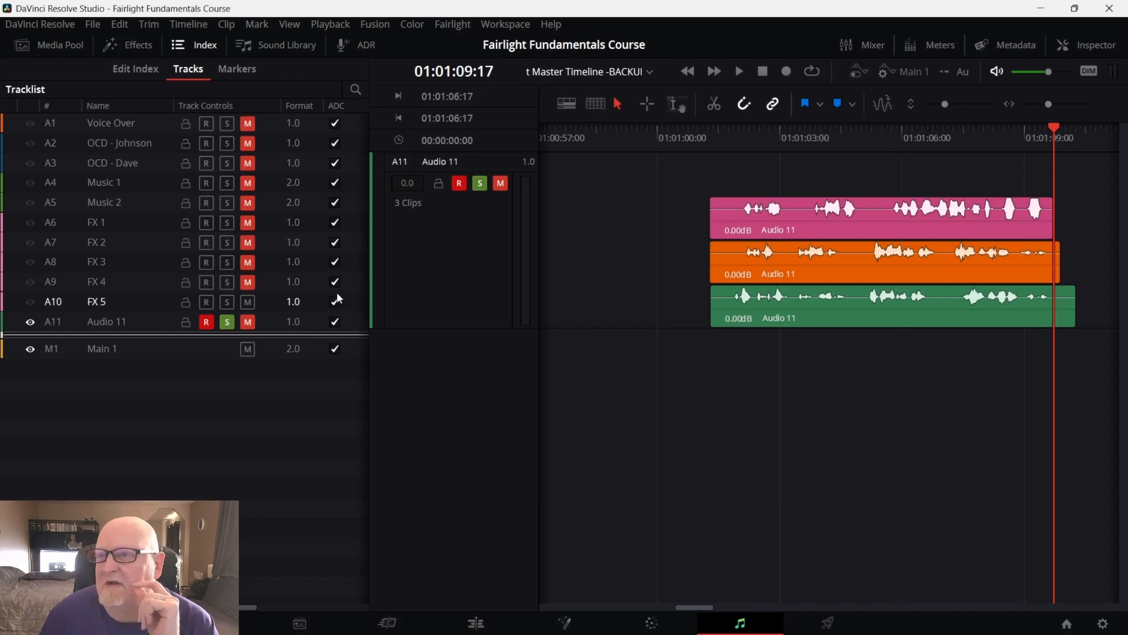
click(209, 44)
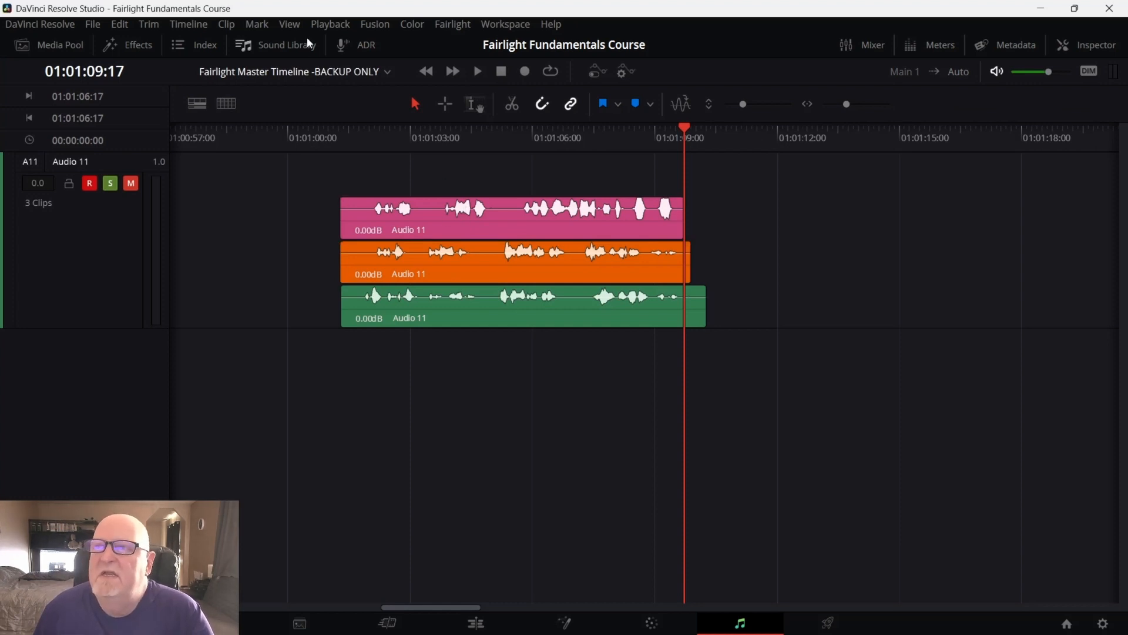
Toggle Show Audio Track Layers off and back on to compare the layered takes
click(289, 26)
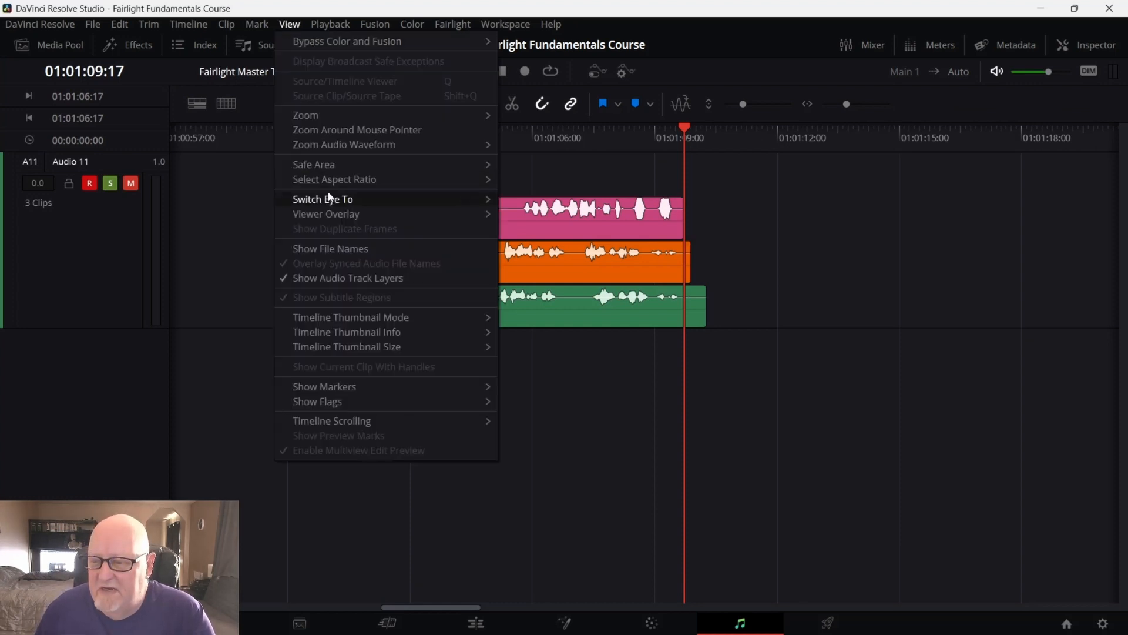
click(340, 284)
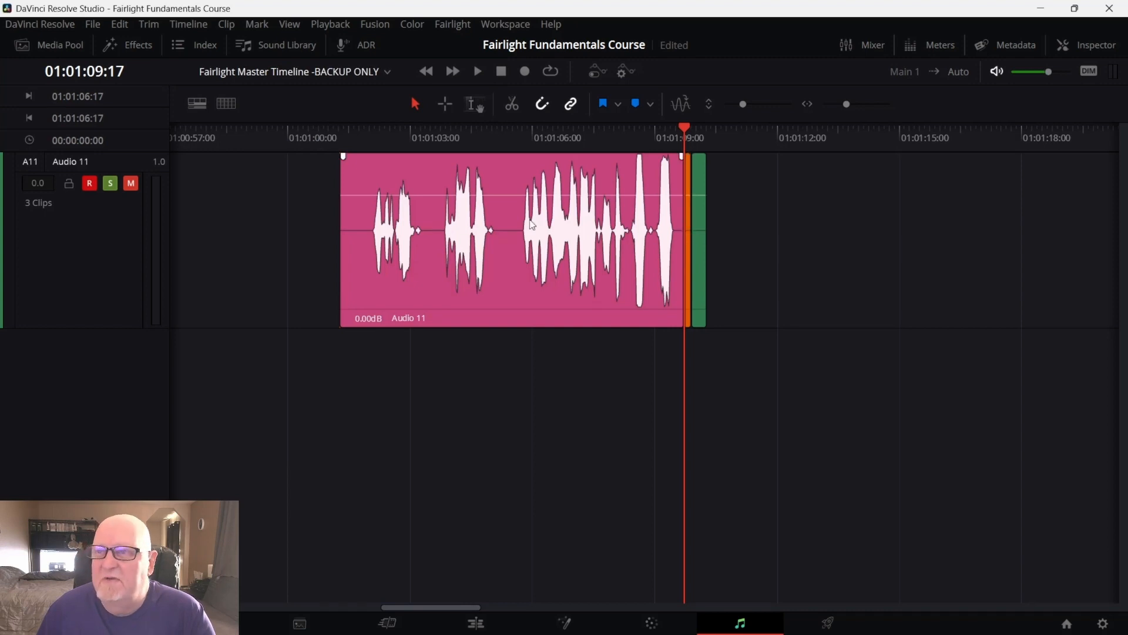
click(288, 24)
click(316, 278)
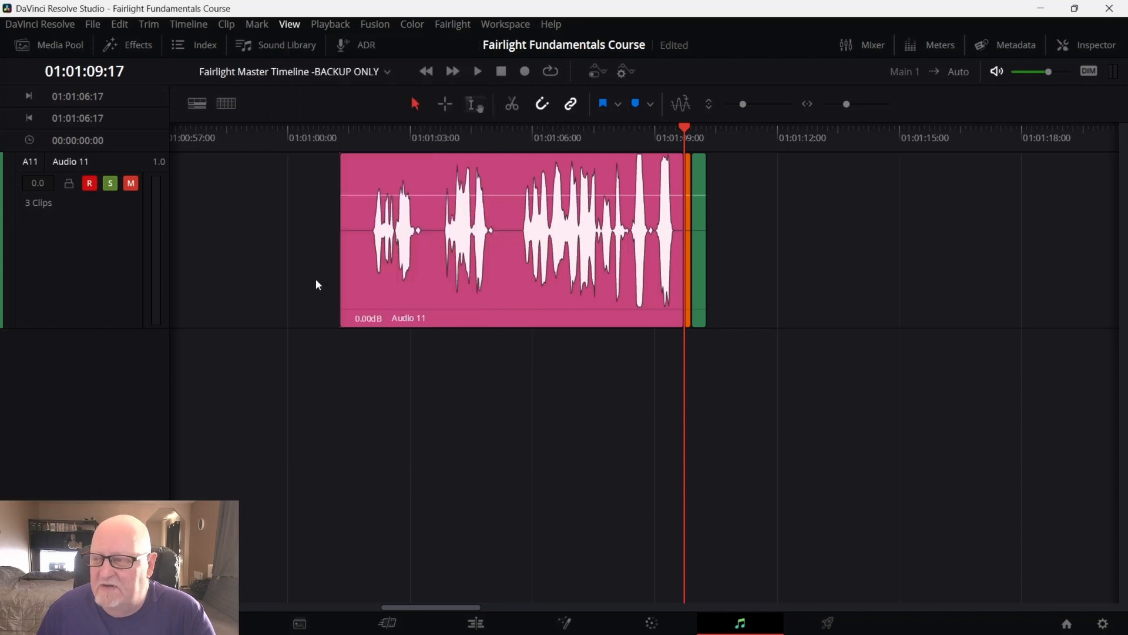
Unmute, unsolo and disarm Audio 11 with the playhead back at the takes' start
click(685, 126)
drag(683, 128, 351, 169)
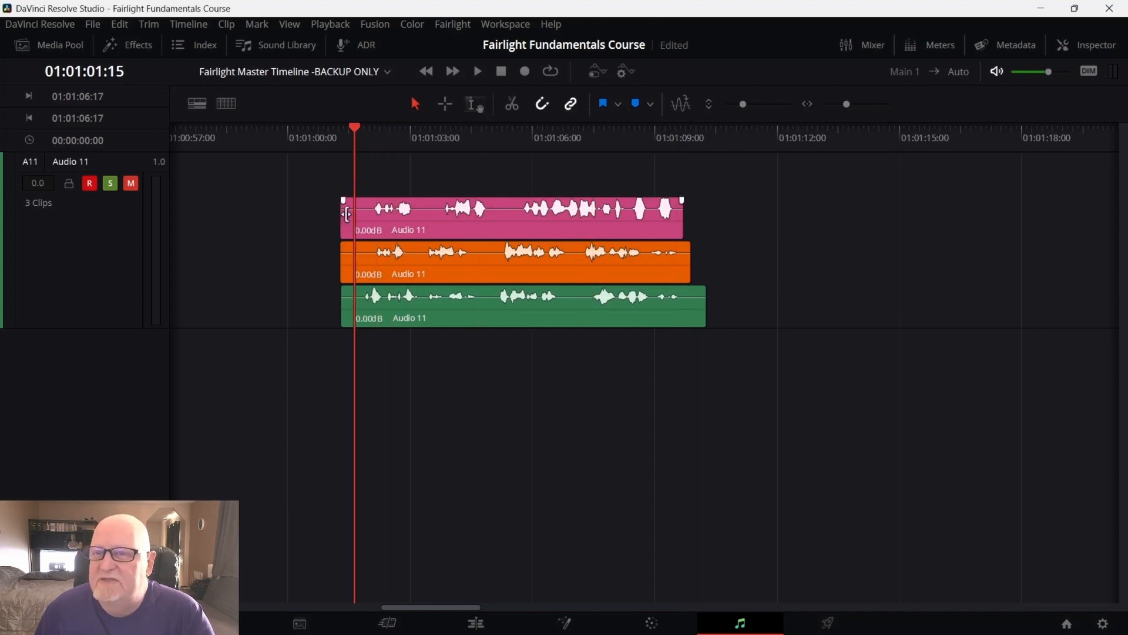
click(131, 184)
click(109, 183)
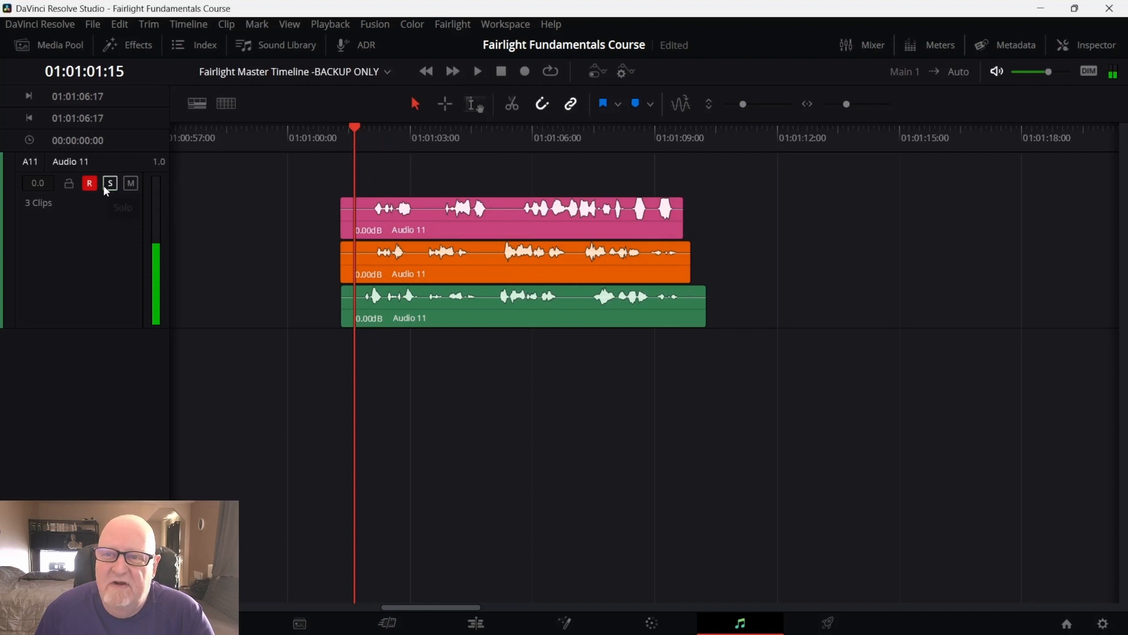
click(90, 183)
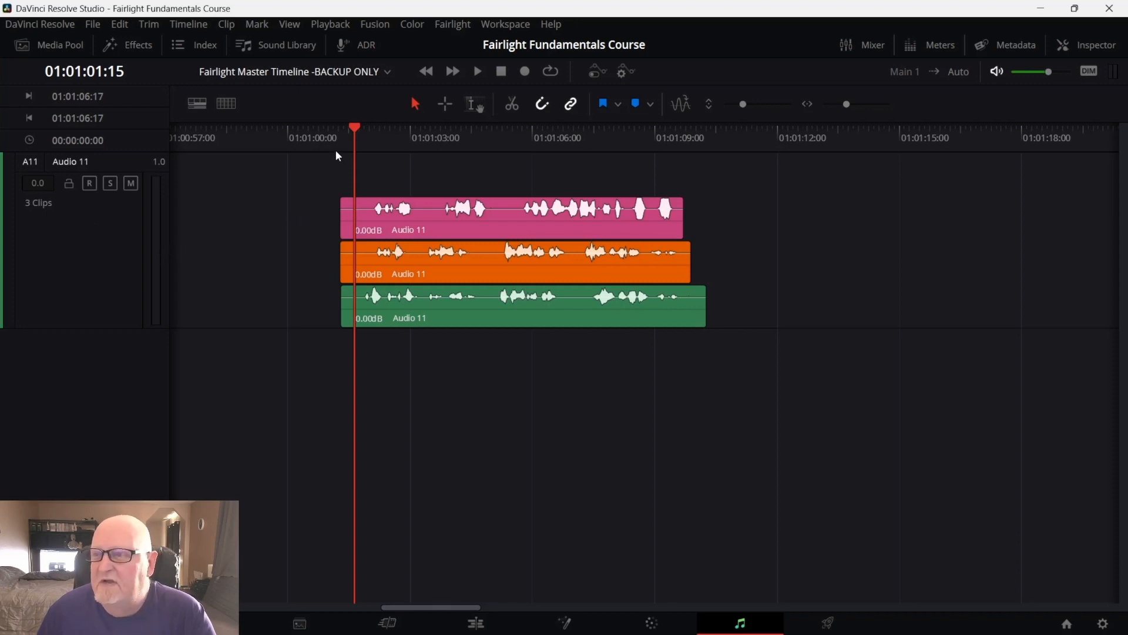
Align the starts of all three Audio 11 takes to the playhead at about 01:01:01:19
drag(354, 125, 374, 133)
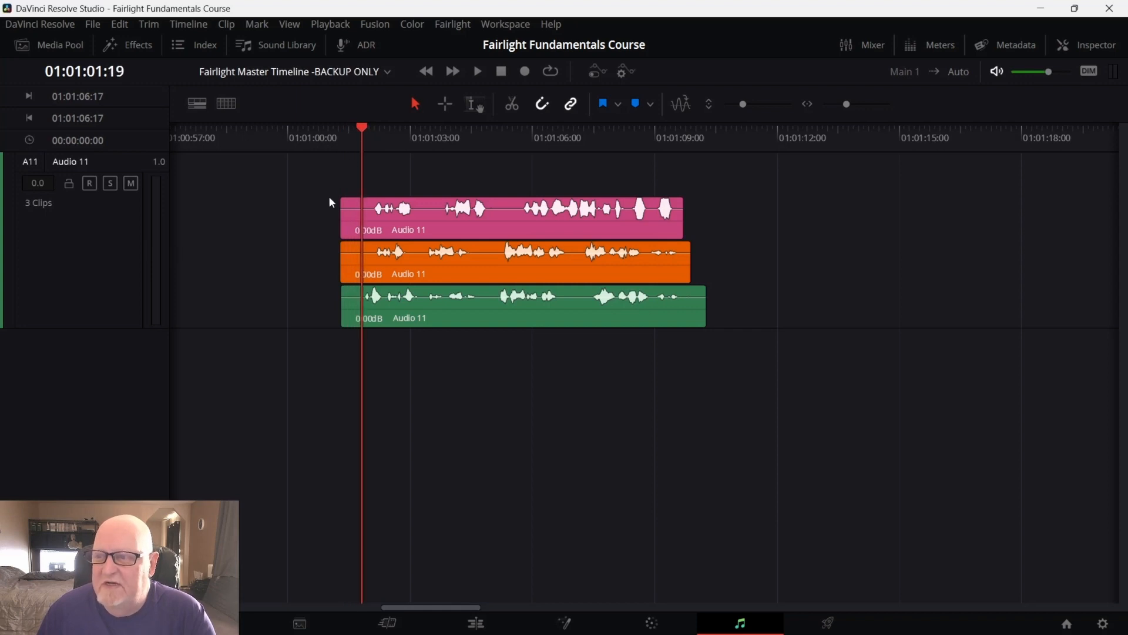
click(347, 220)
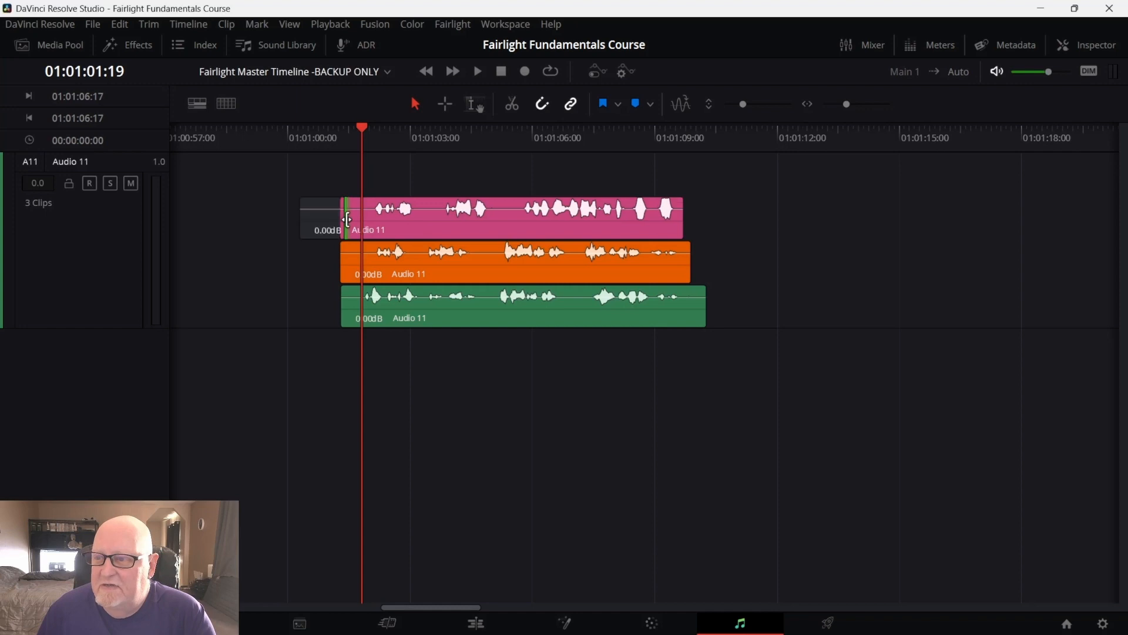
drag(348, 220, 363, 253)
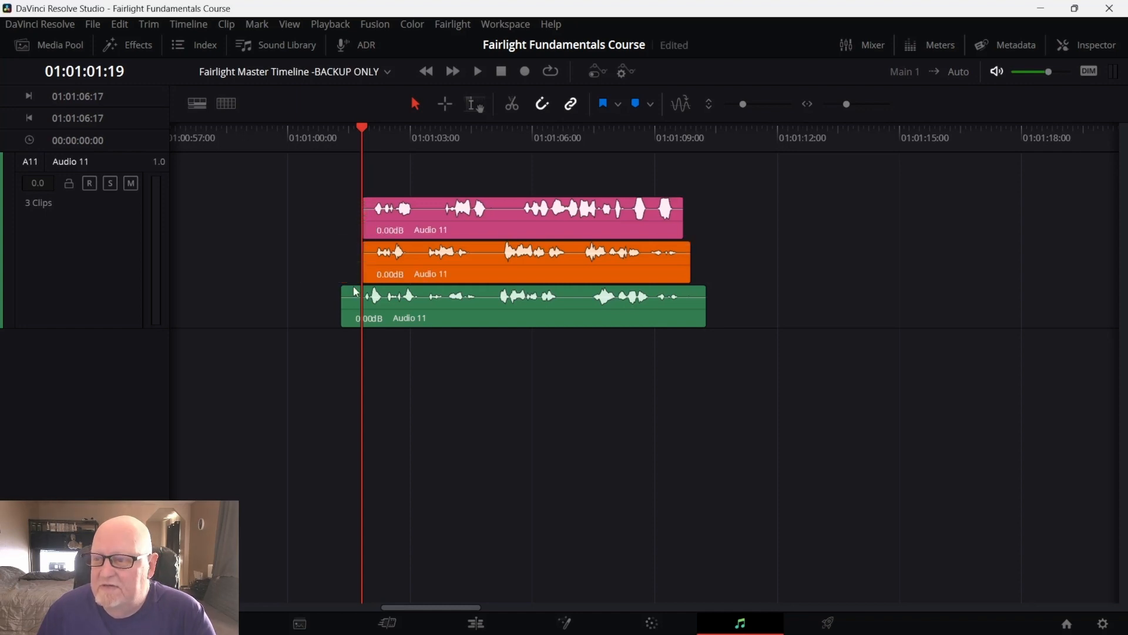
drag(343, 293, 363, 307)
Trim the ends of all three takes to the playhead at about 01:01:09:13
drag(365, 128, 680, 217)
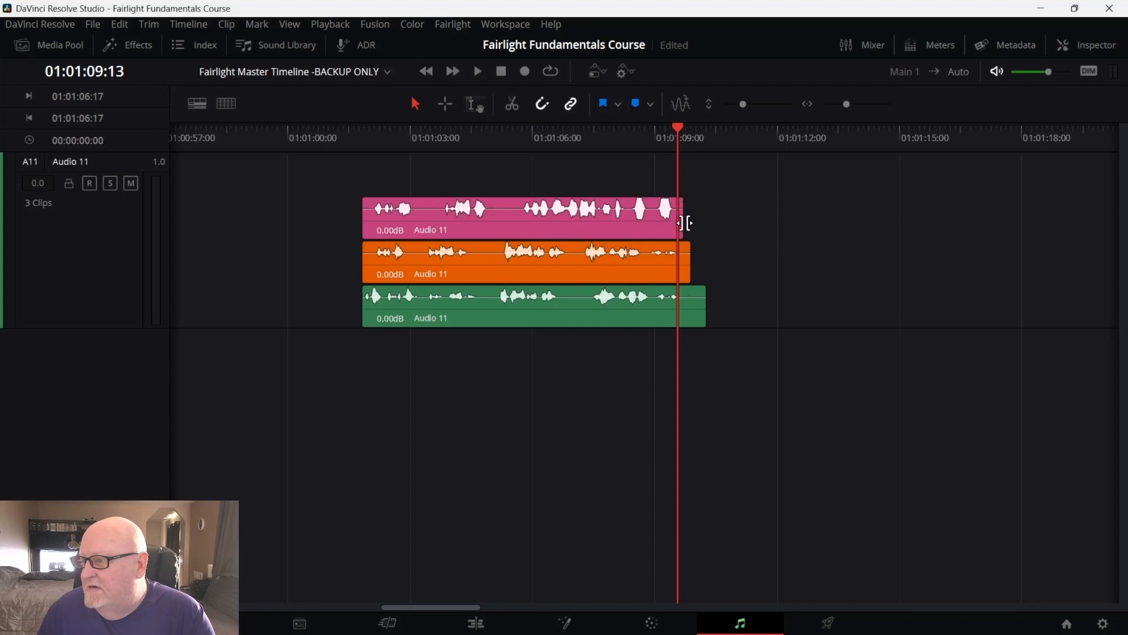
click(682, 221)
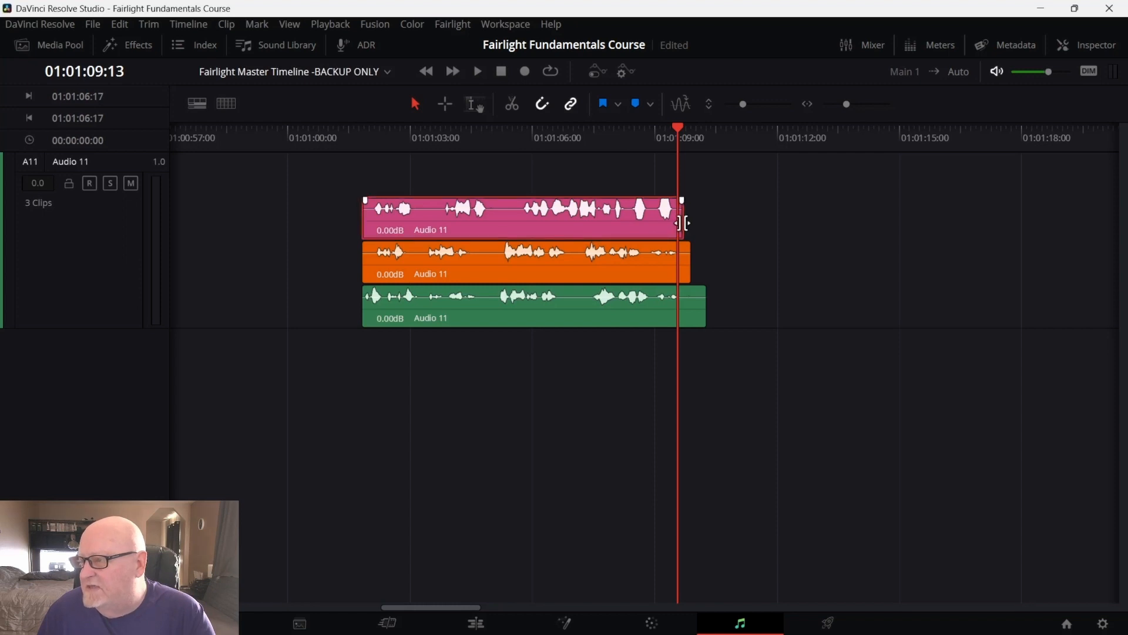
drag(682, 224, 676, 225)
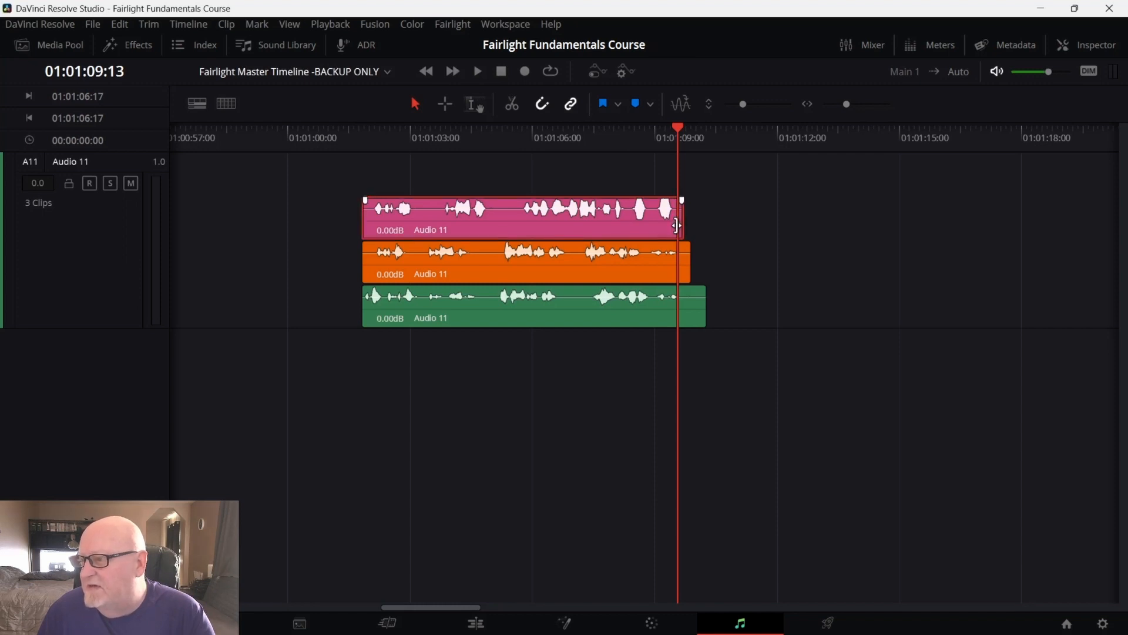
click(688, 266)
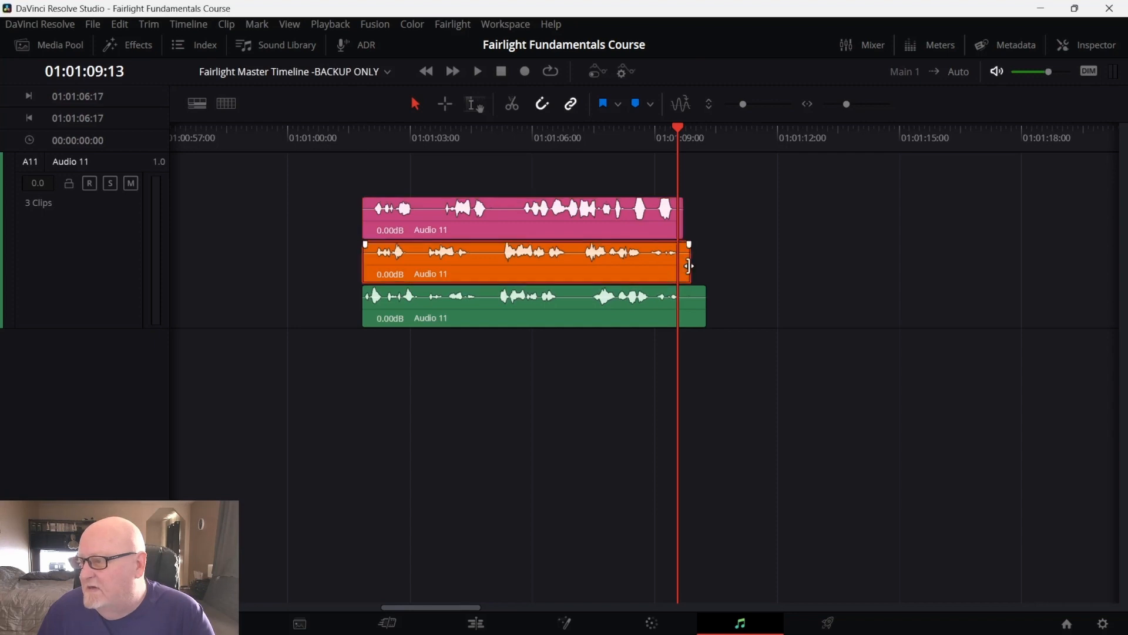
drag(690, 265, 678, 267)
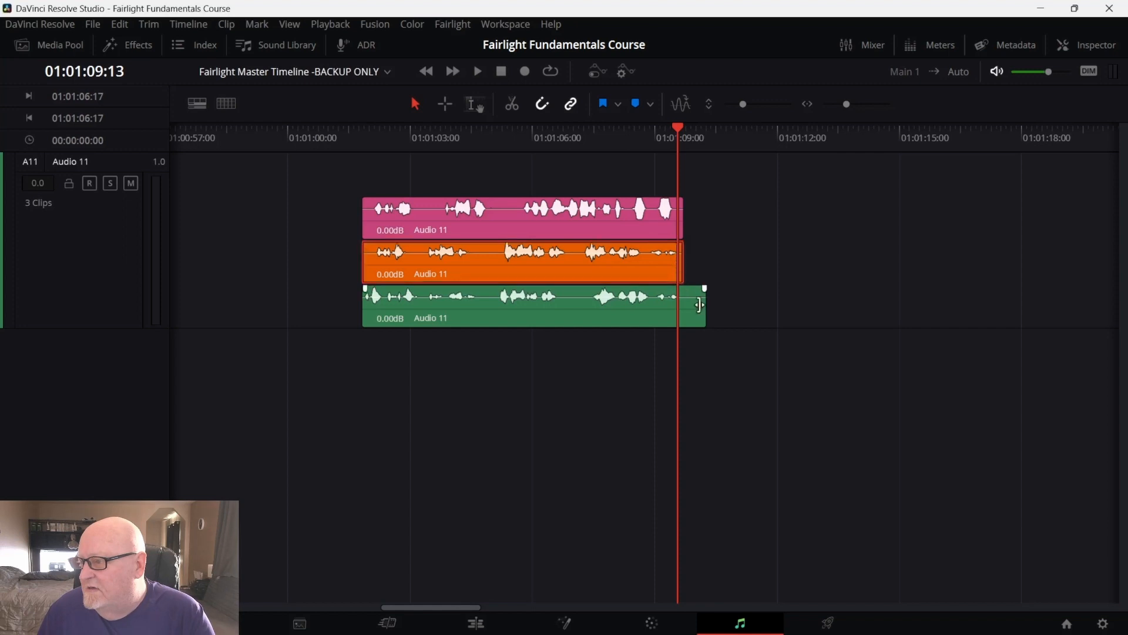
drag(703, 305, 682, 312)
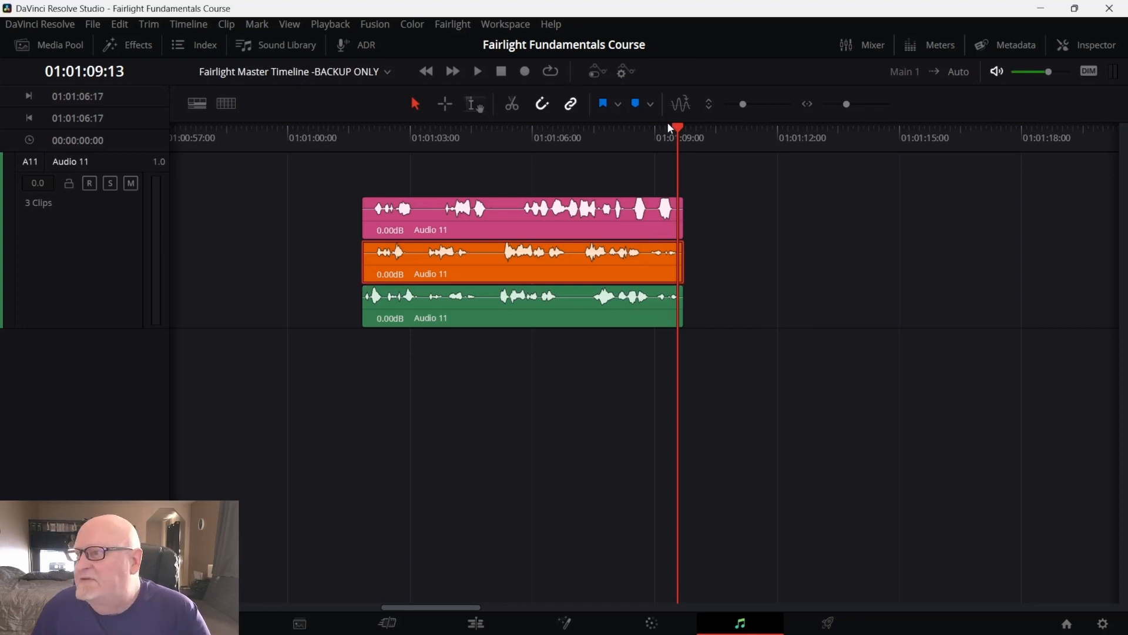
drag(654, 129, 417, 173)
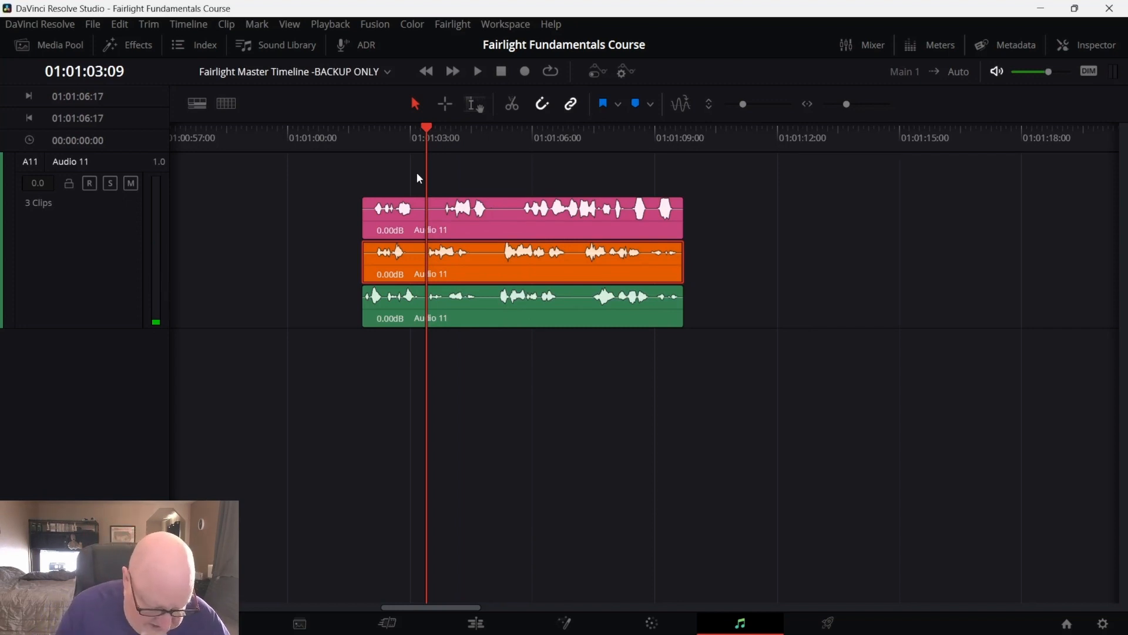
key(ctrl+b)
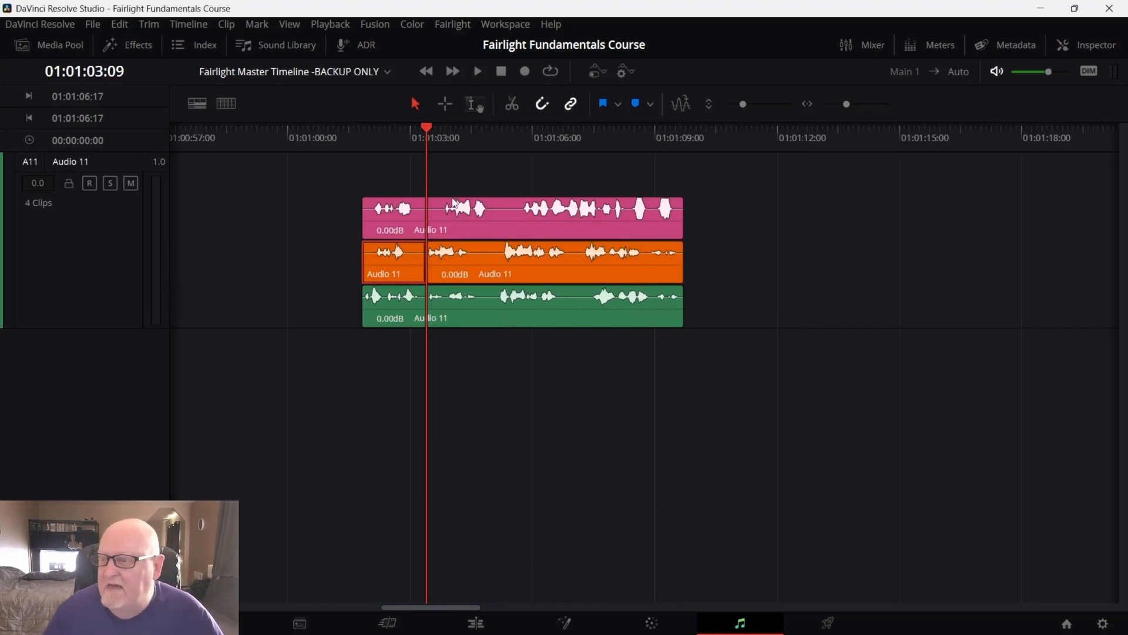
click(435, 137)
mouse_move(469, 145)
mouse_down()
mouse_move(490, 147)
mouse_move(448, 147)
mouse_up()
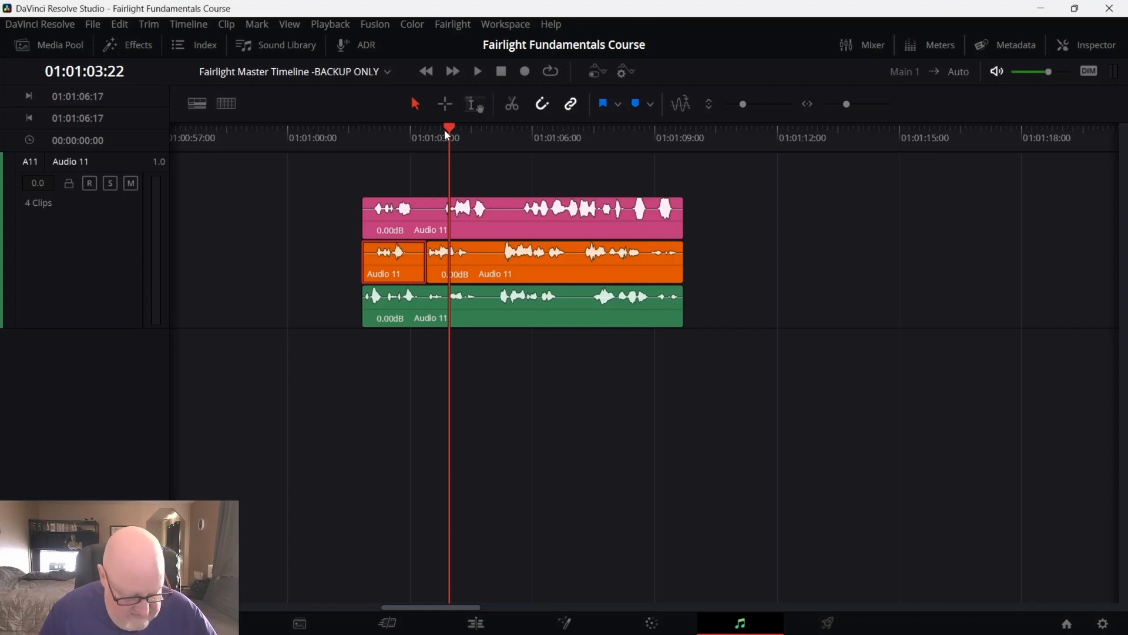
key(alt+backslash)
Split all three Audio 11 takes at the playhead at about 01:01:03:08
drag(753, 183, 502, 359)
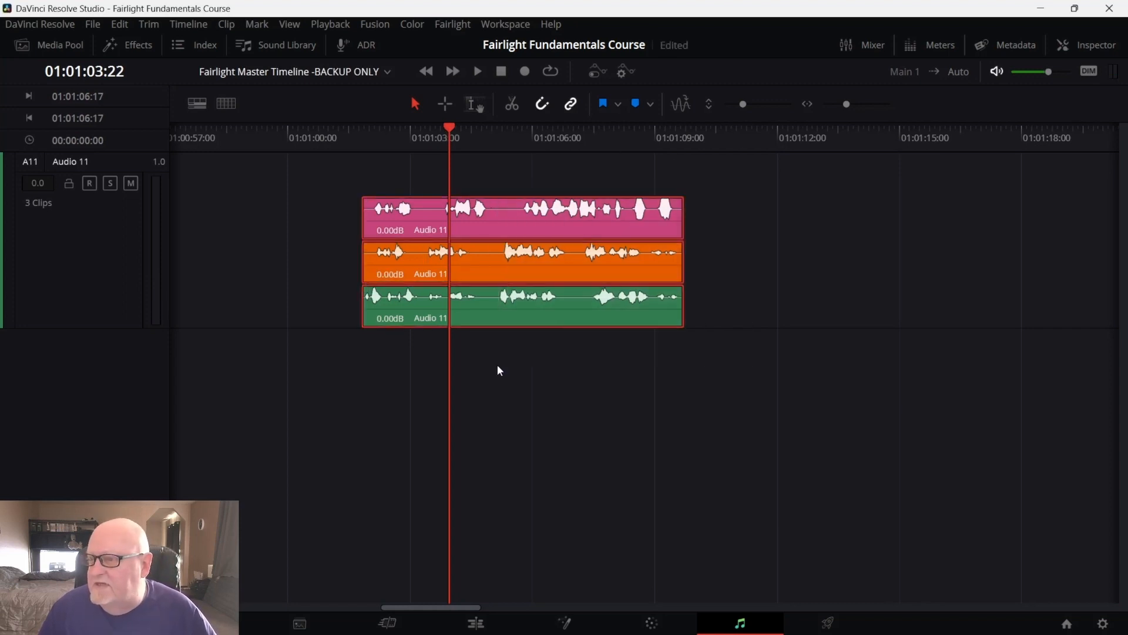
drag(457, 126, 426, 145)
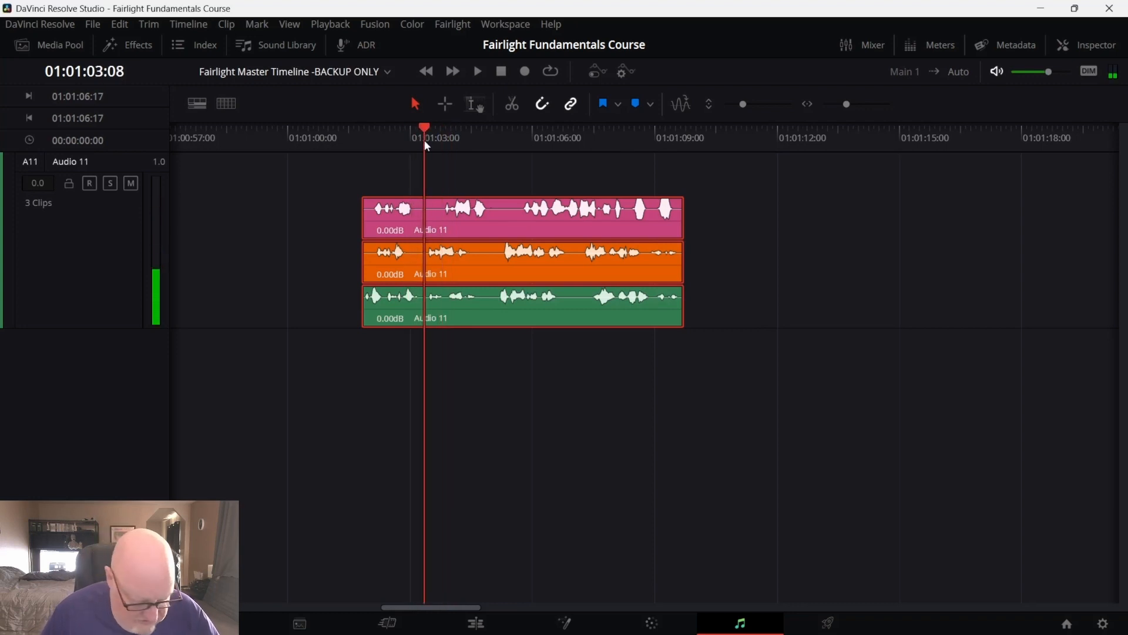
key(ctrl+b)
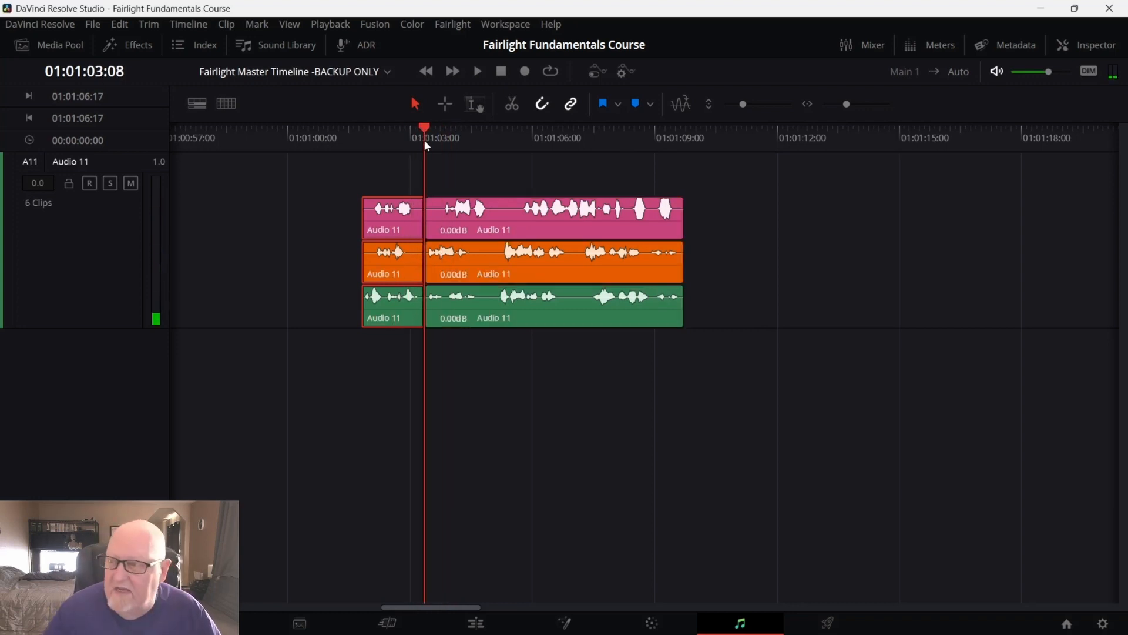
Split all three takes again at the playhead at about 01:01:05:03
drag(435, 129, 499, 138)
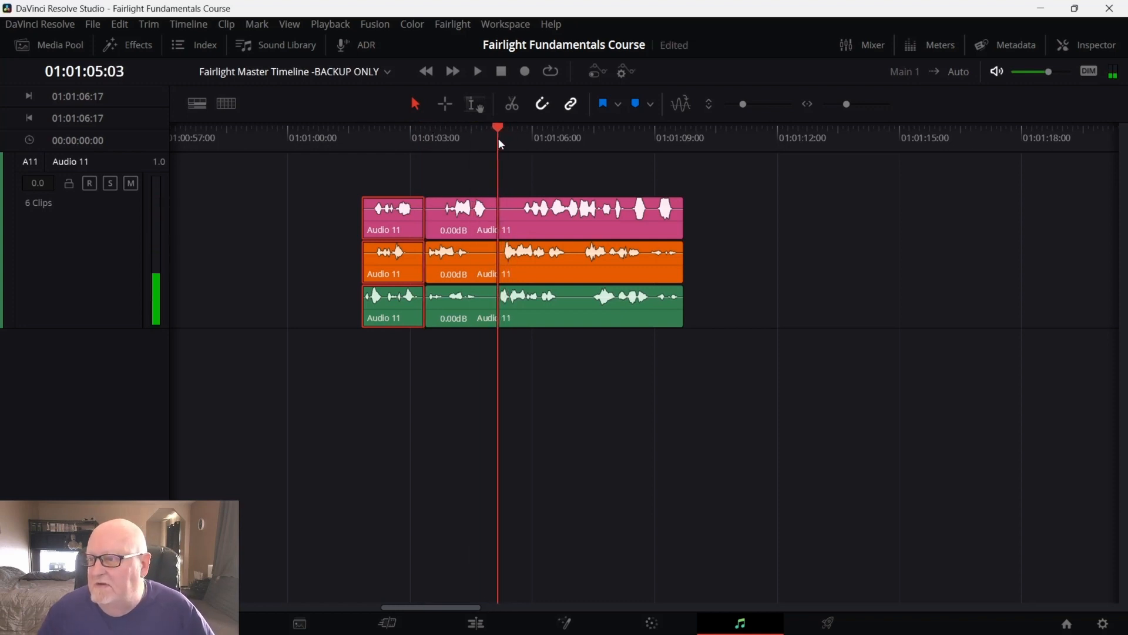
drag(810, 184, 467, 359)
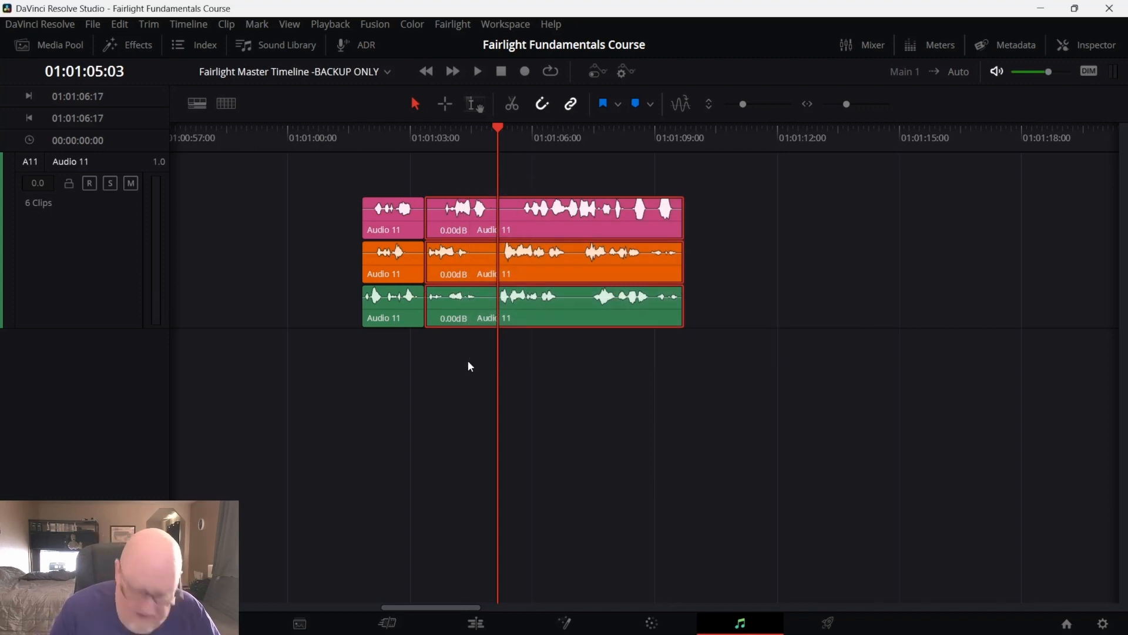
key(ctrl+b)
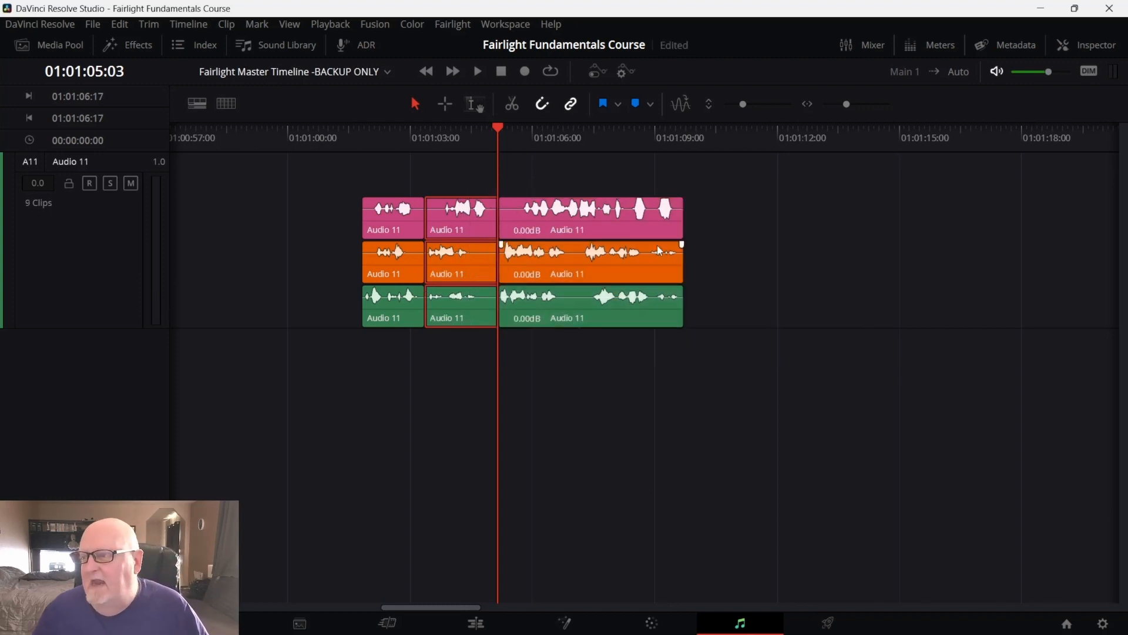
click(762, 177)
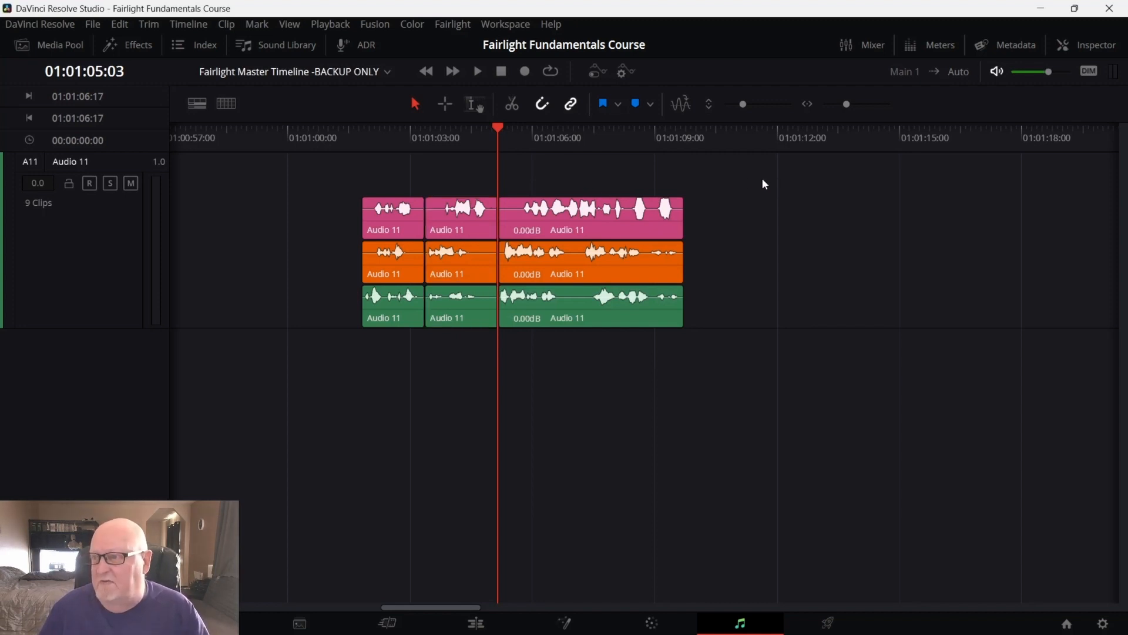
Play back the split takes from about 01:01:01:07
drag(502, 123, 343, 182)
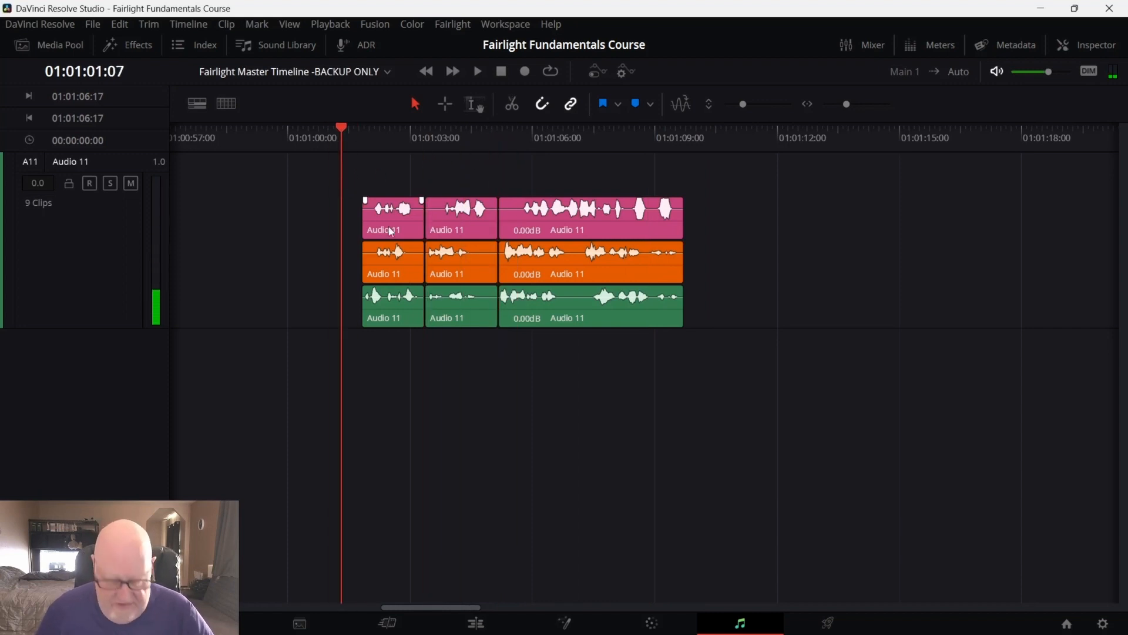
key(space)
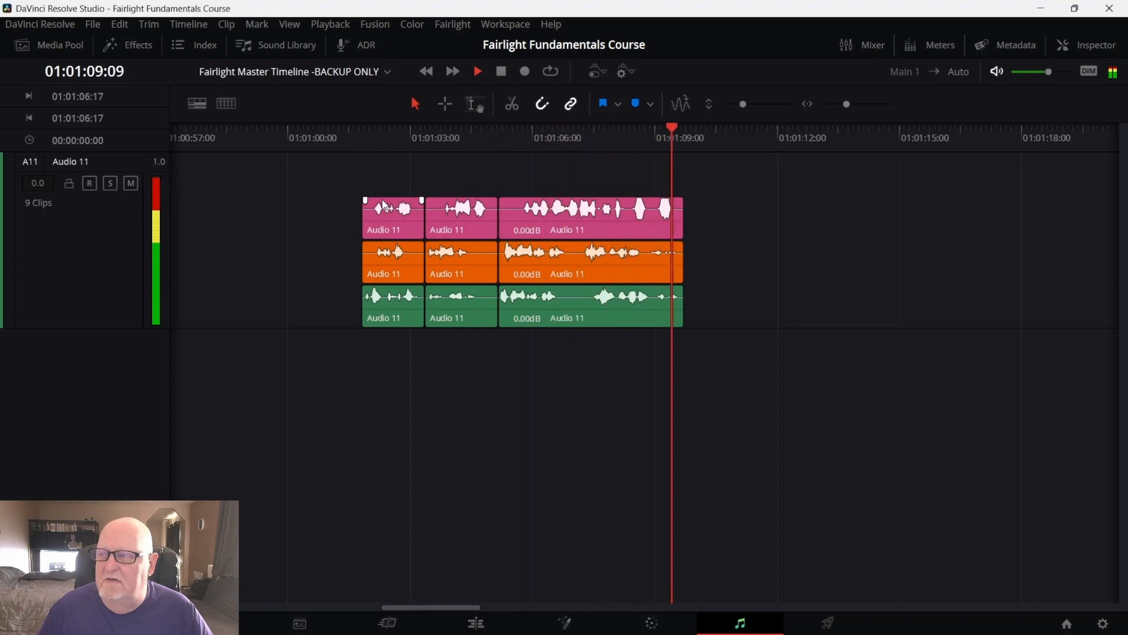
key(space)
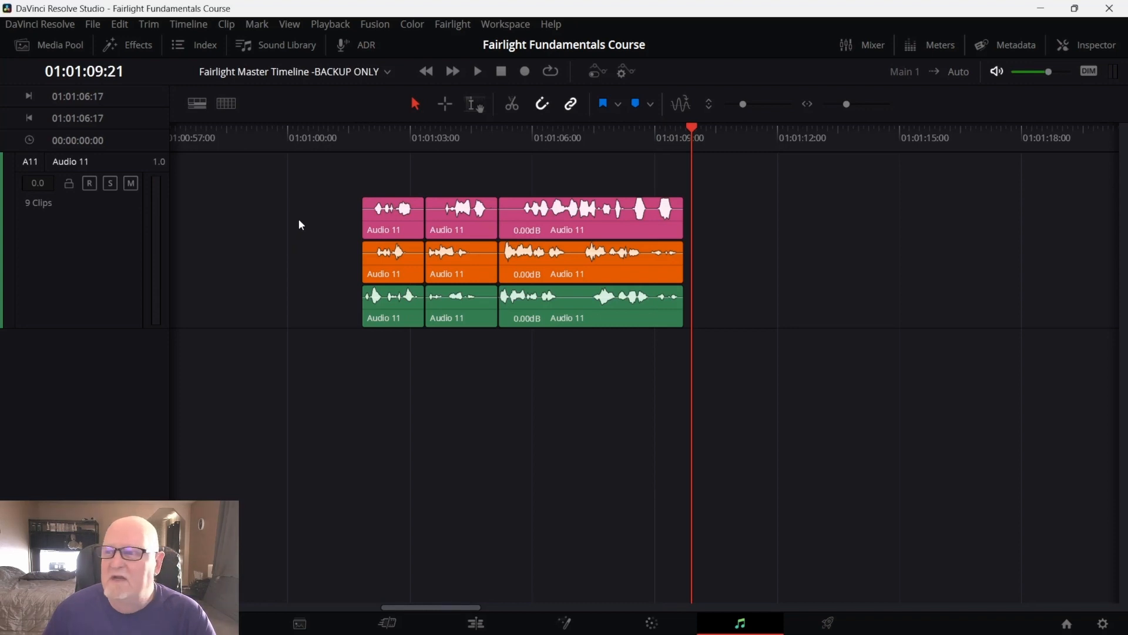
Delete all three segments of the pink take
drag(703, 199, 366, 210)
key(Delete)
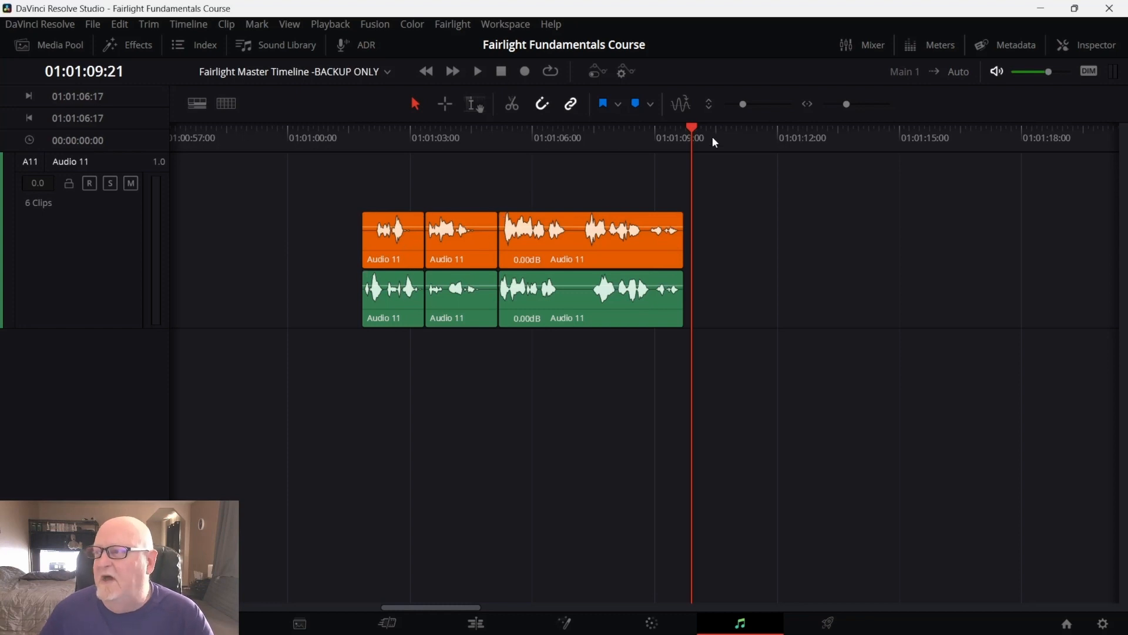
drag(695, 126, 355, 160)
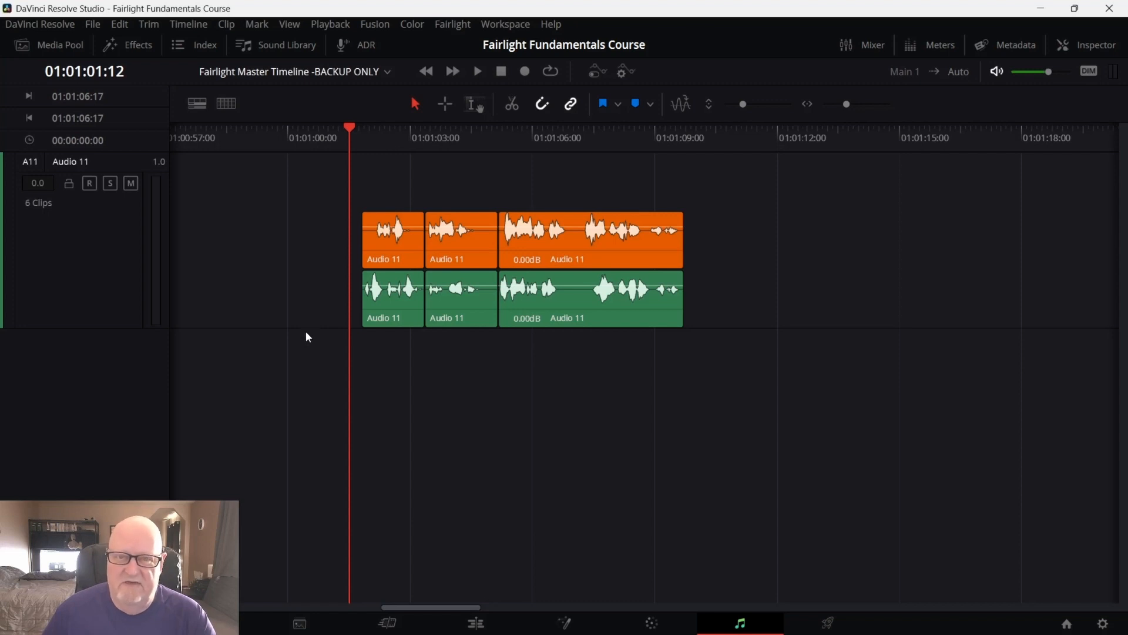
mouse_move(415, 325)
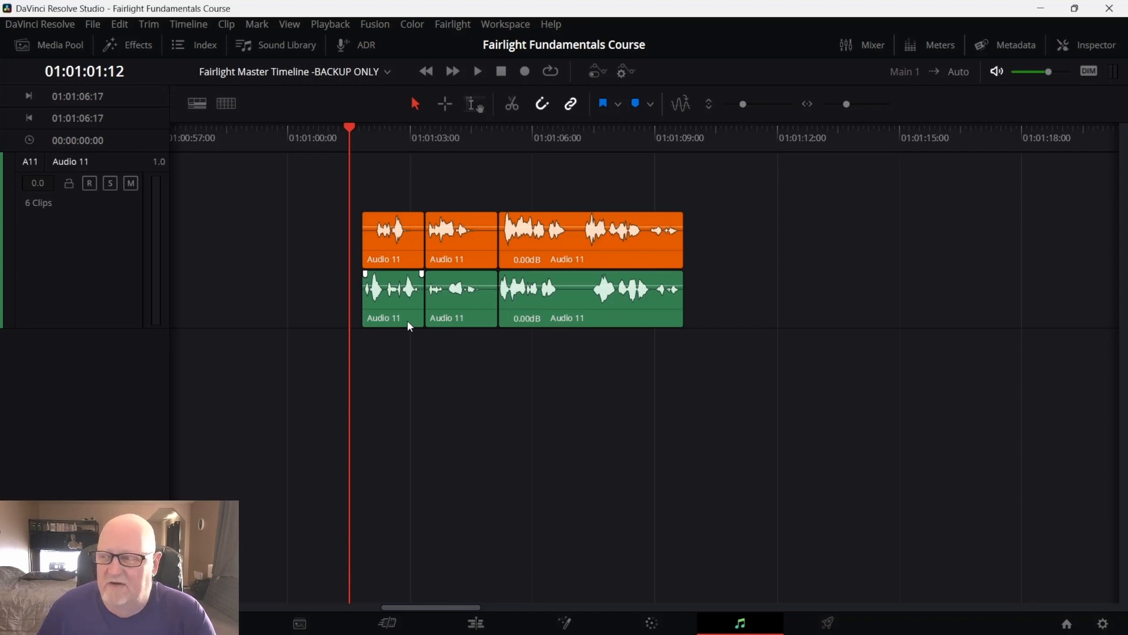
right_click(453, 305)
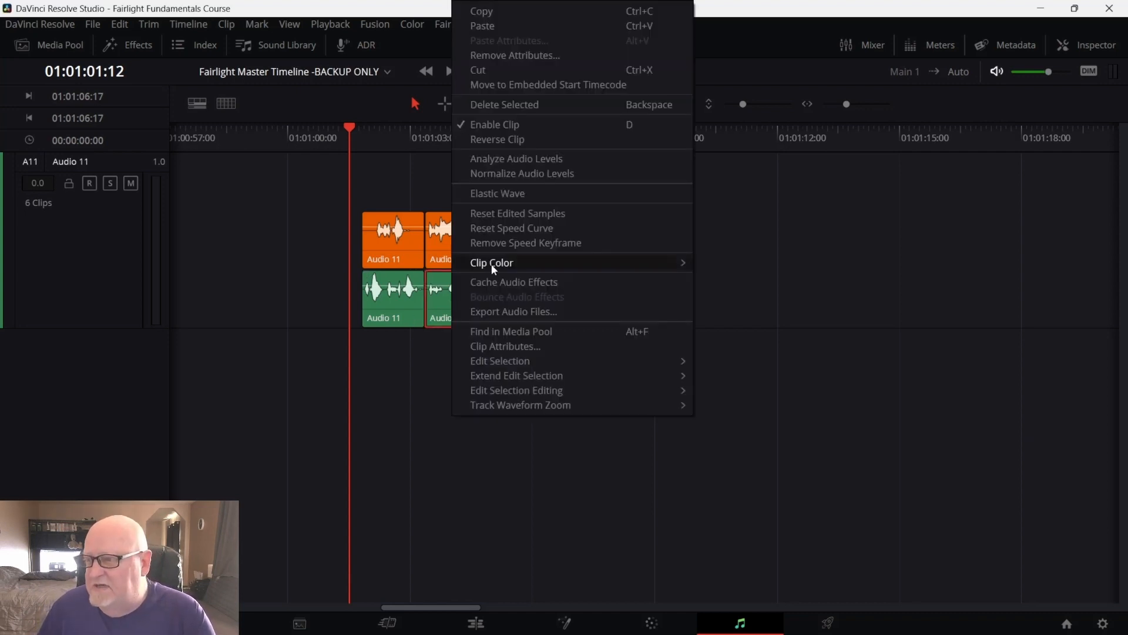
mouse_move(496, 268)
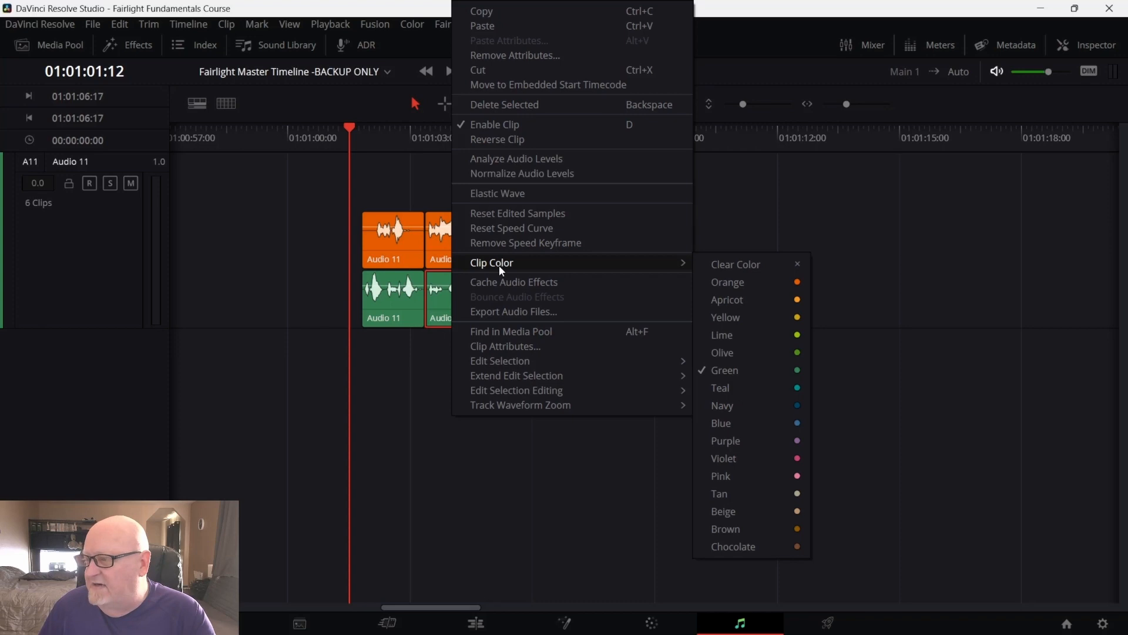
click(410, 419)
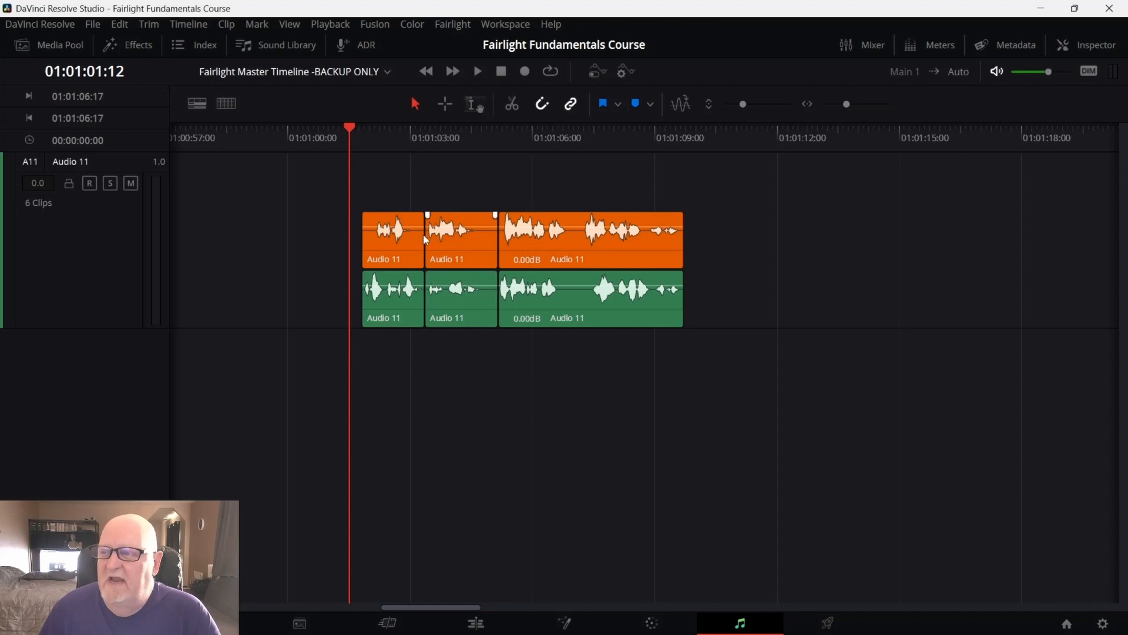
Play the remaining two takes from about 01:01:02:02
mouse_move(352, 130)
mouse_down()
mouse_move(376, 125)
mouse_move(363, 128)
mouse_up()
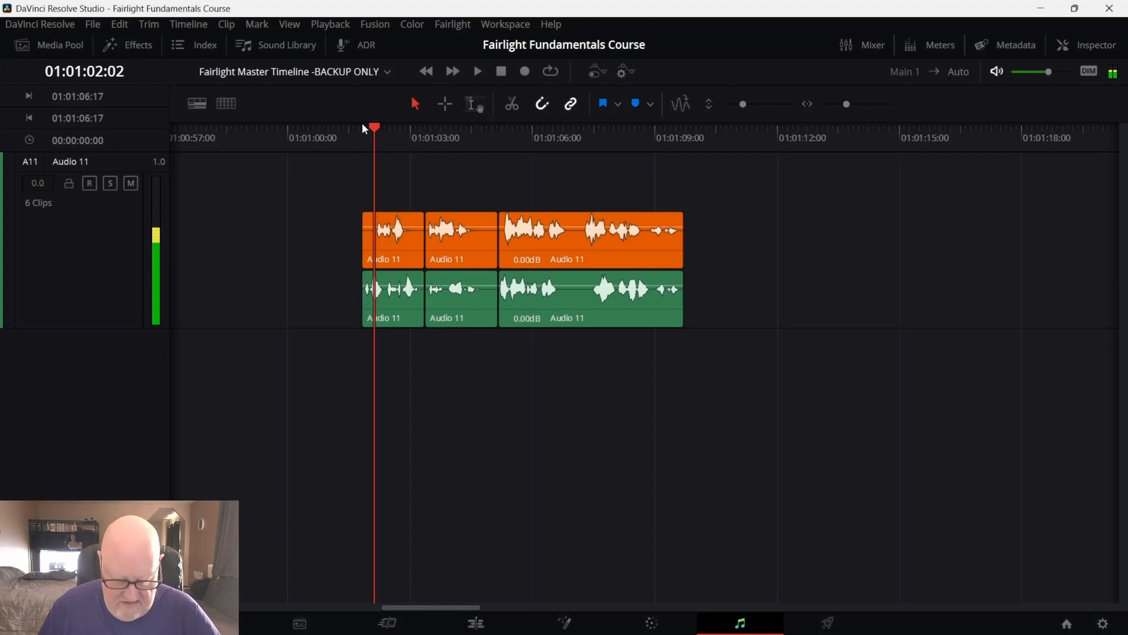
key(space)
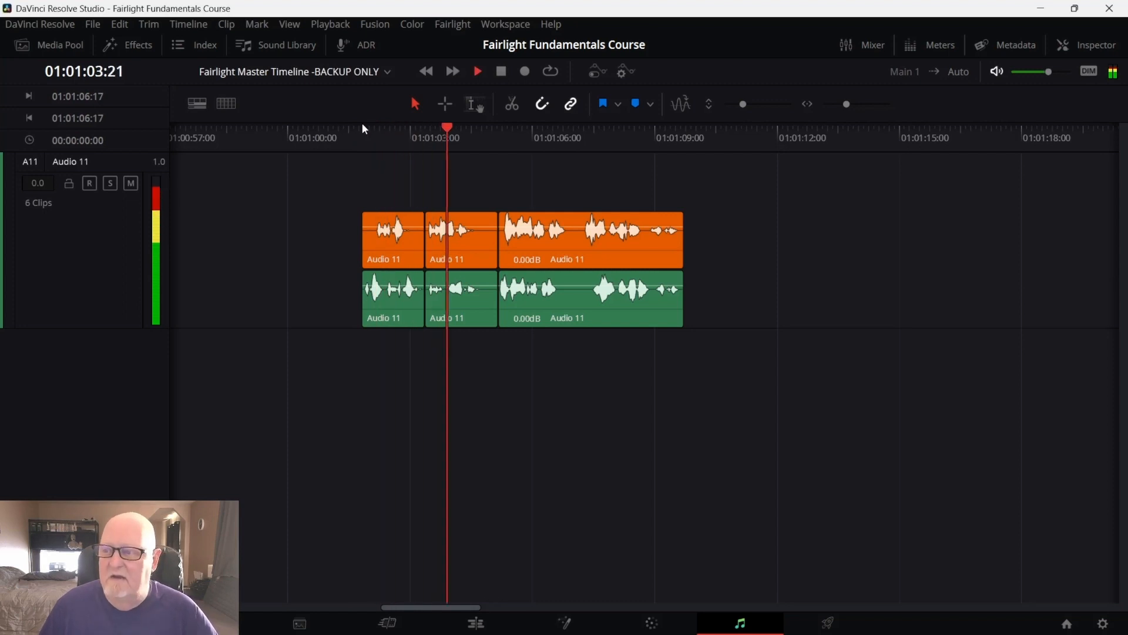
key(space)
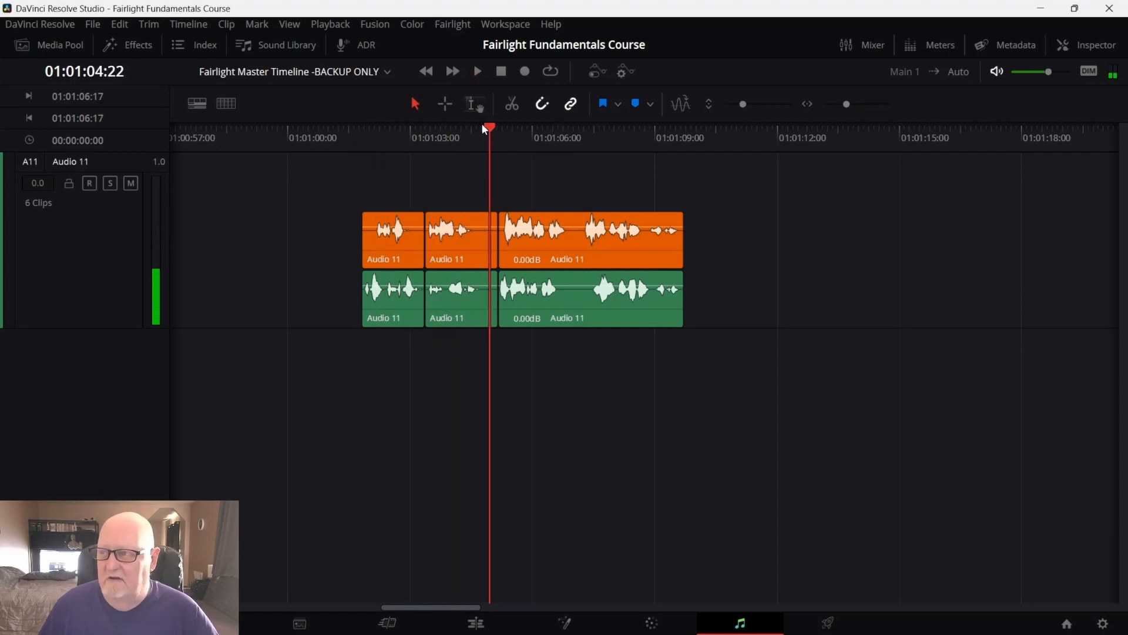
Move the middle green segment onto the top layer and preview the result from about 01:01:00:07
drag(488, 127, 288, 169)
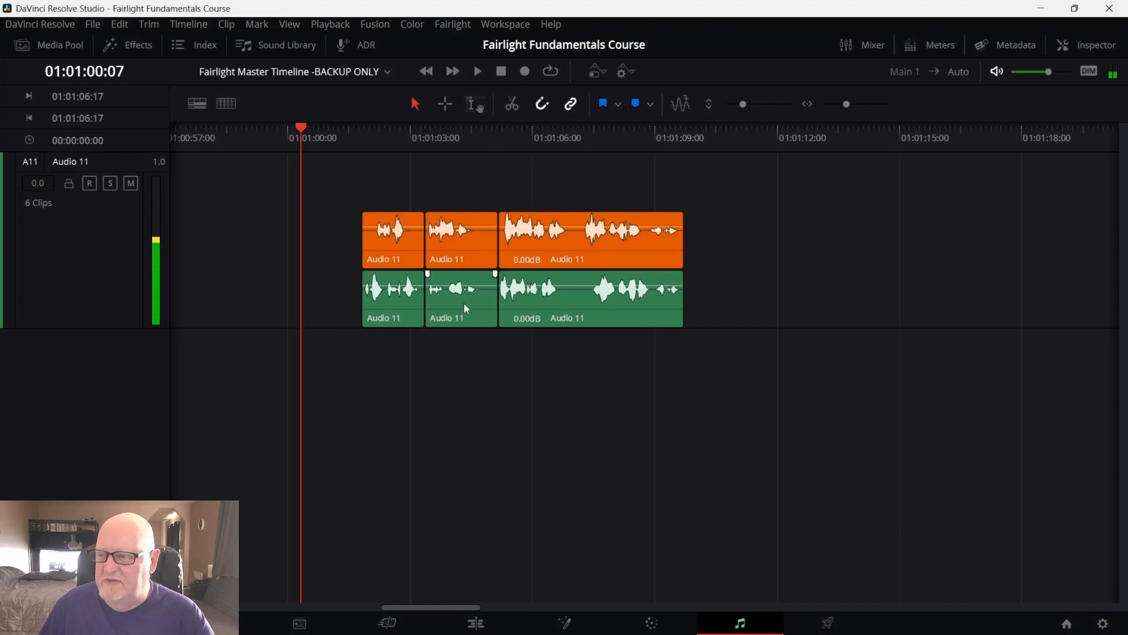
drag(463, 302, 476, 234)
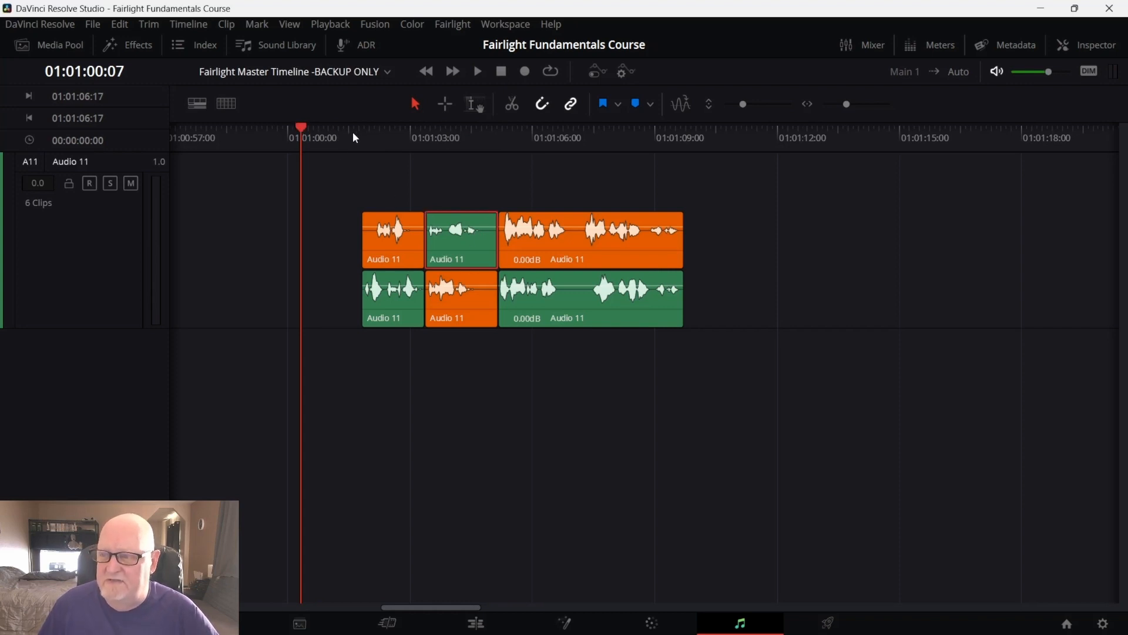
key(space)
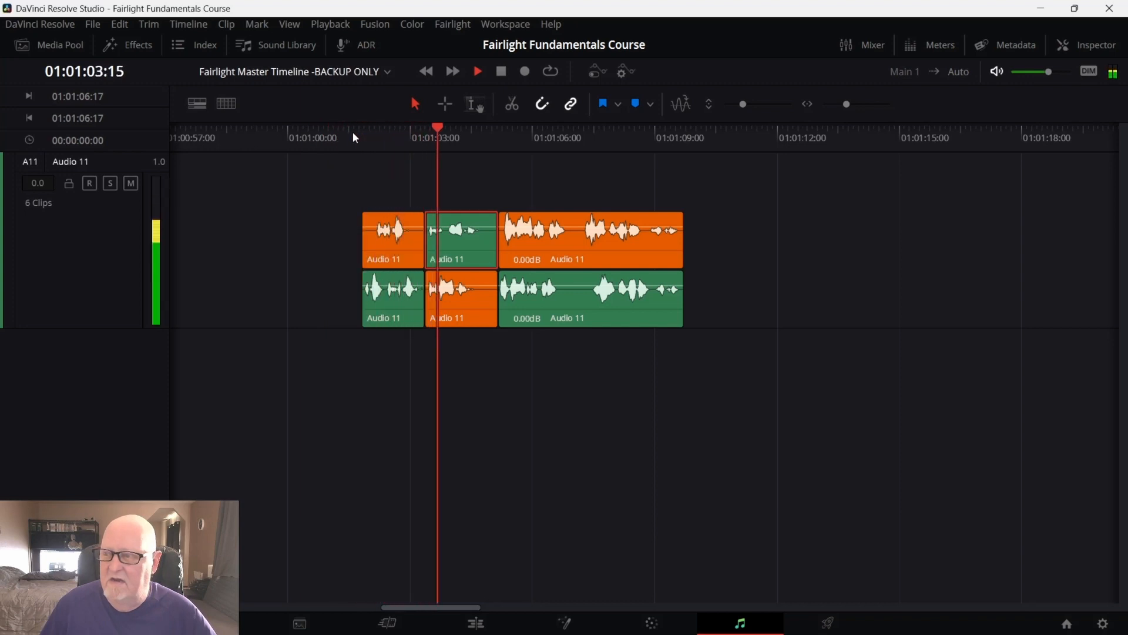
key(space)
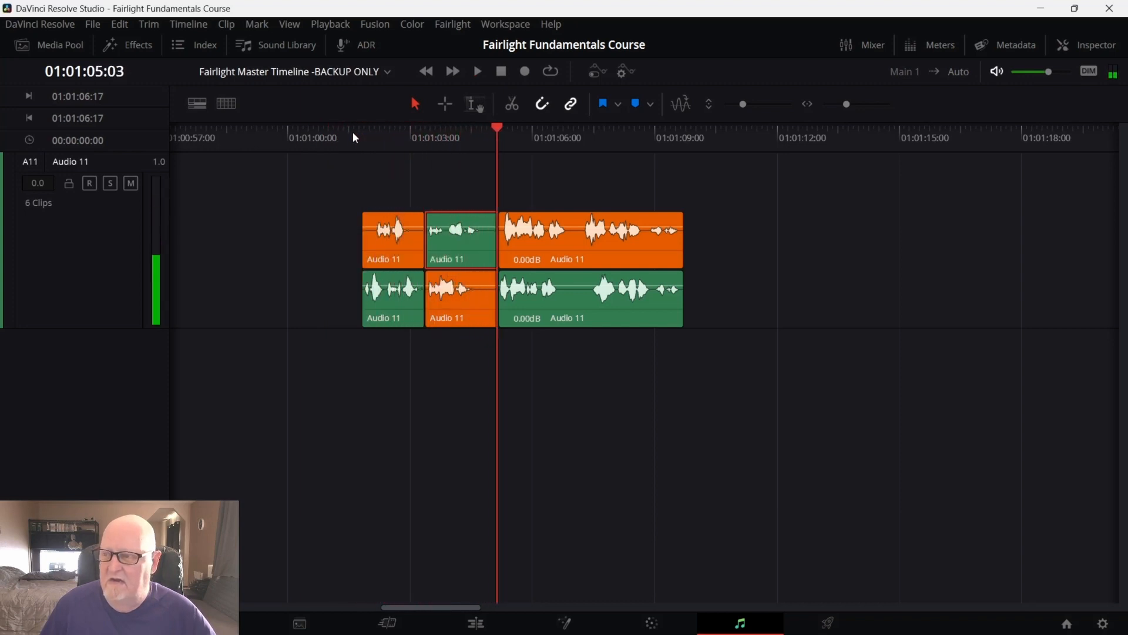
Move the middle orange segment back onto the top layer and play from about 01:01:03:00
drag(476, 301, 470, 241)
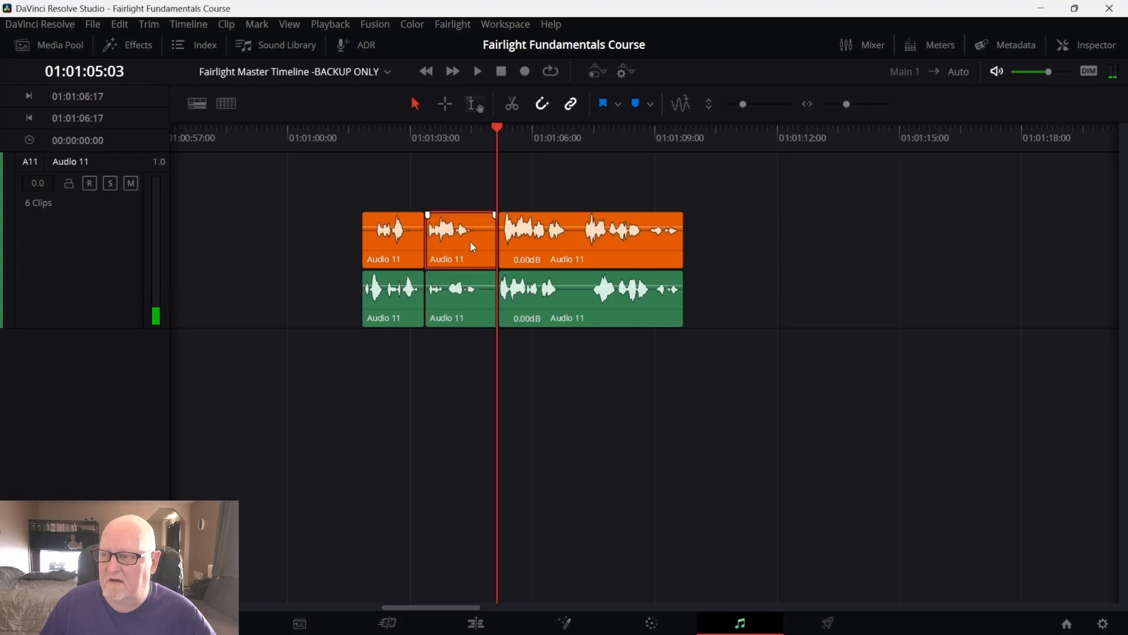
drag(497, 129, 427, 132)
key(space)
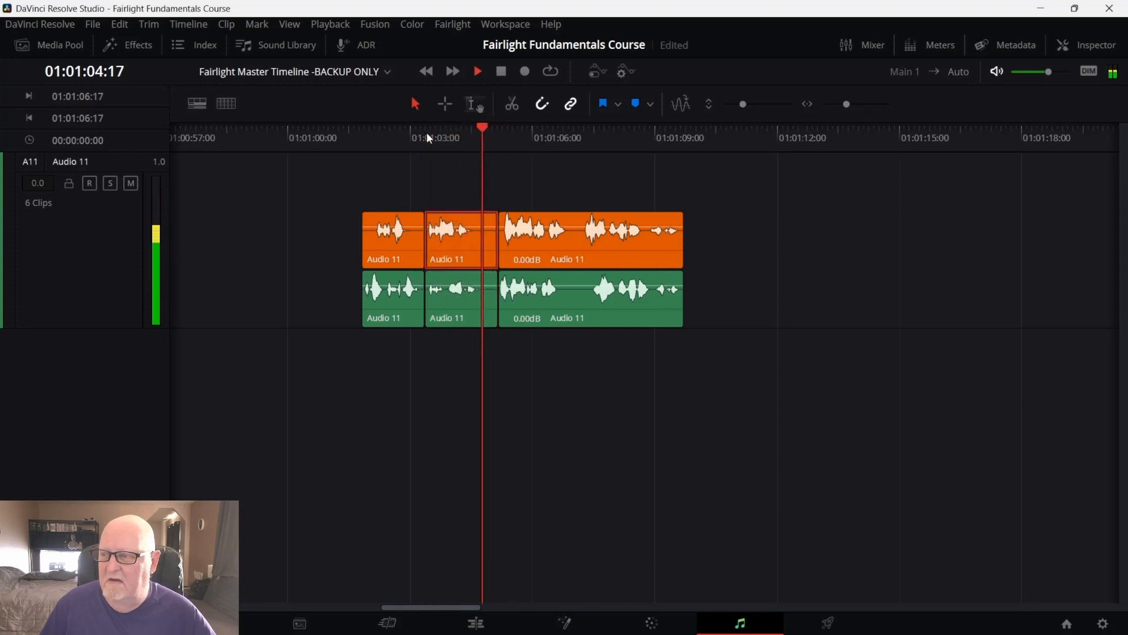
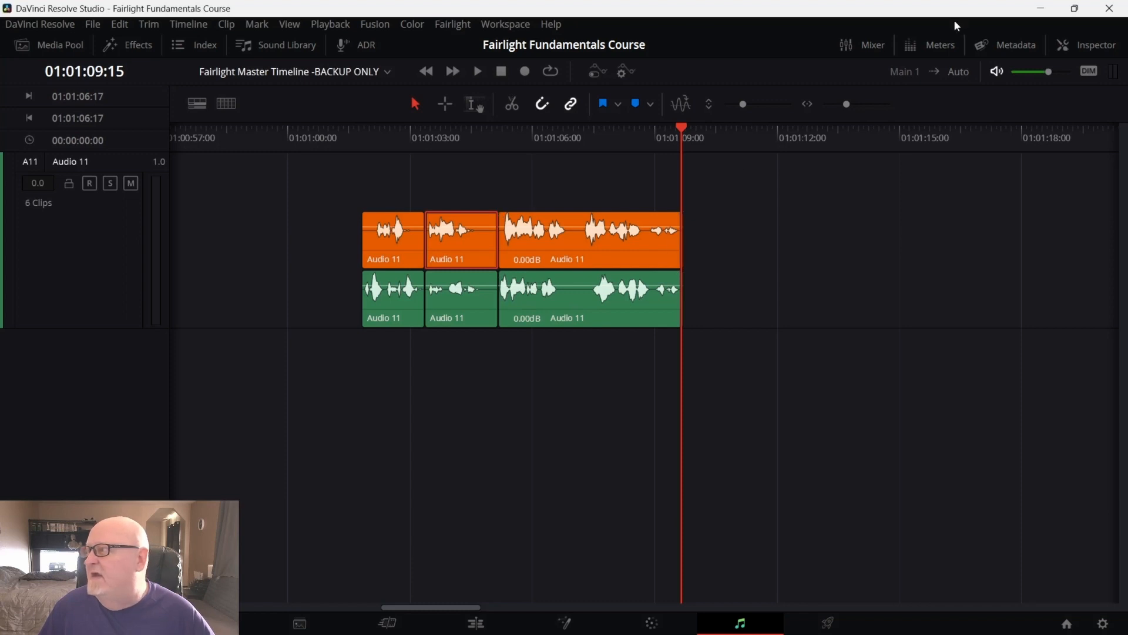
Open the Inspector on the last orange segment and mute the Audio 11 track
click(671, 253)
click(1112, 47)
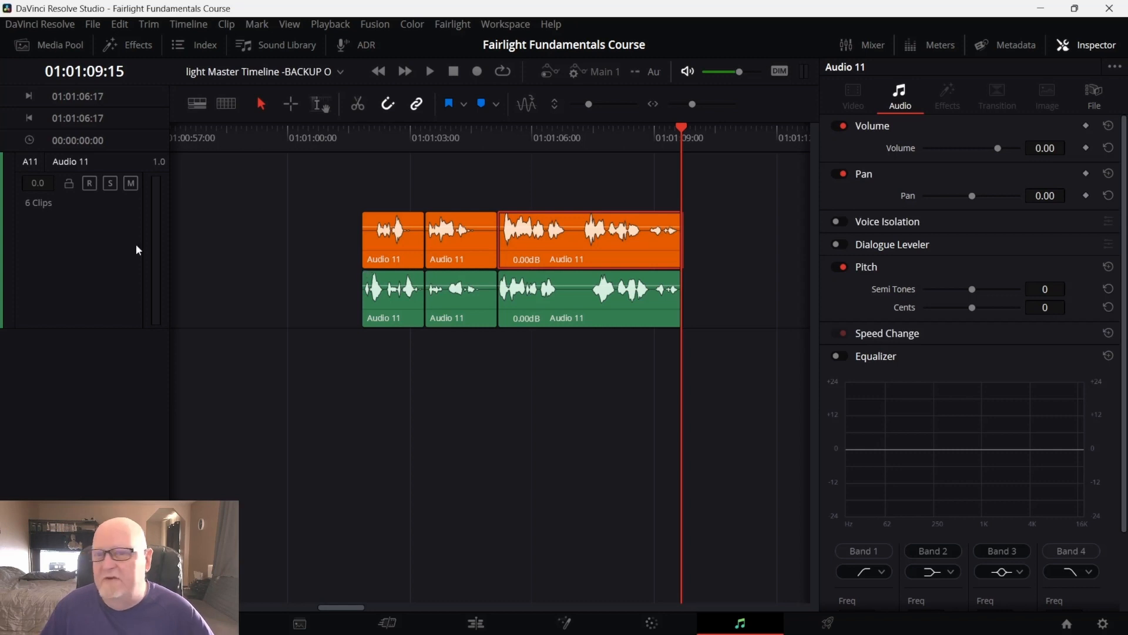
click(130, 184)
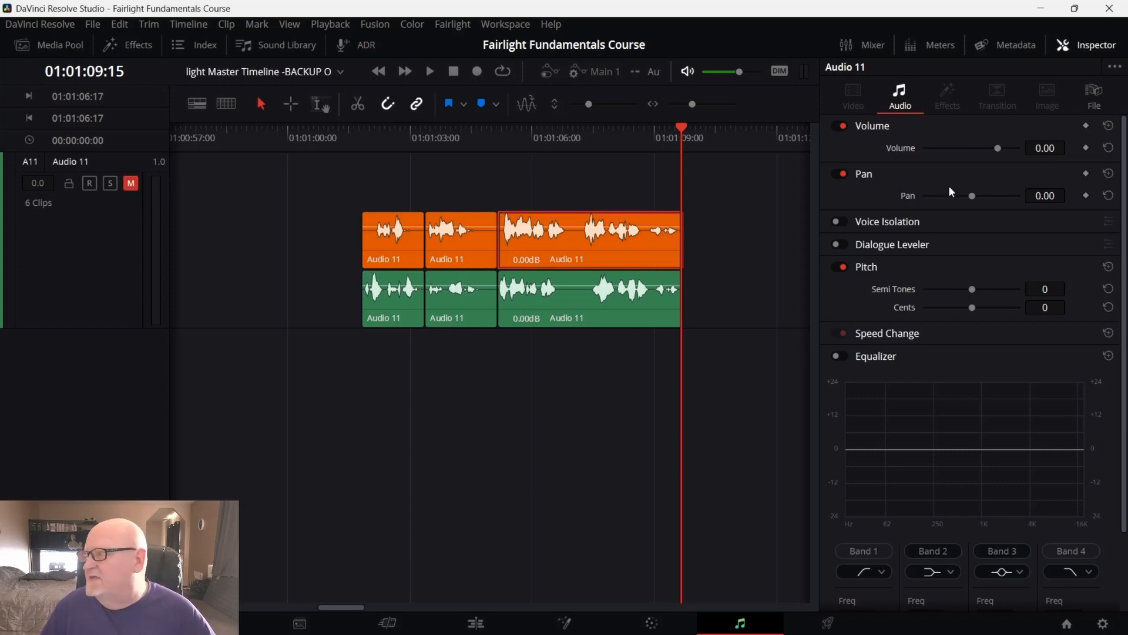
Check each orange and green segment's volume in the Inspector and reset the first green segment's volume
click(609, 308)
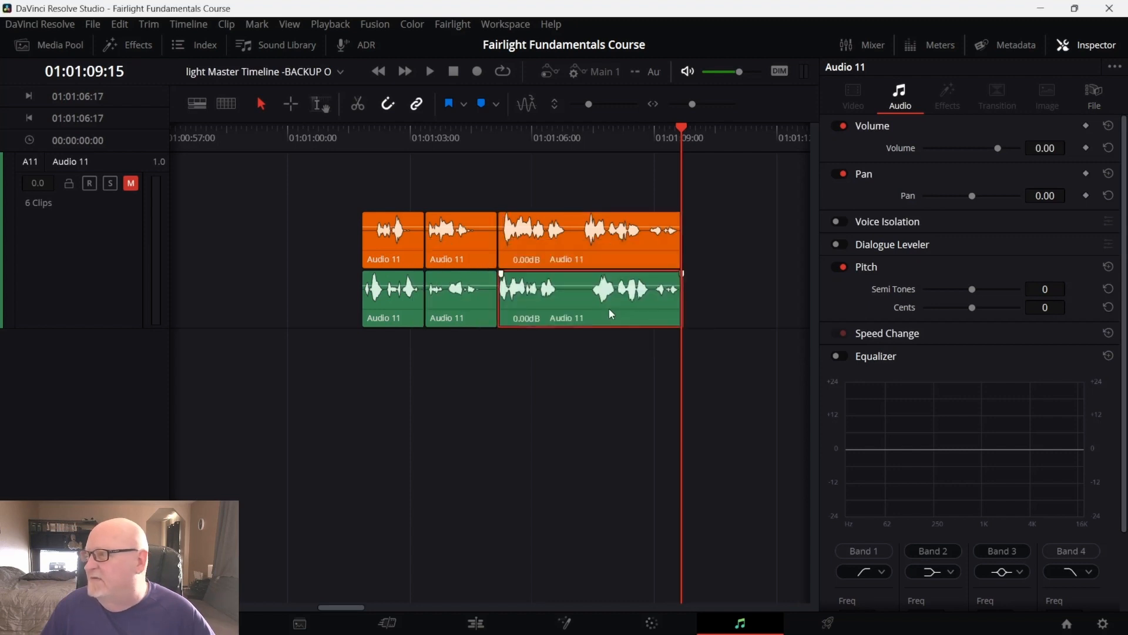
click(464, 247)
click(470, 294)
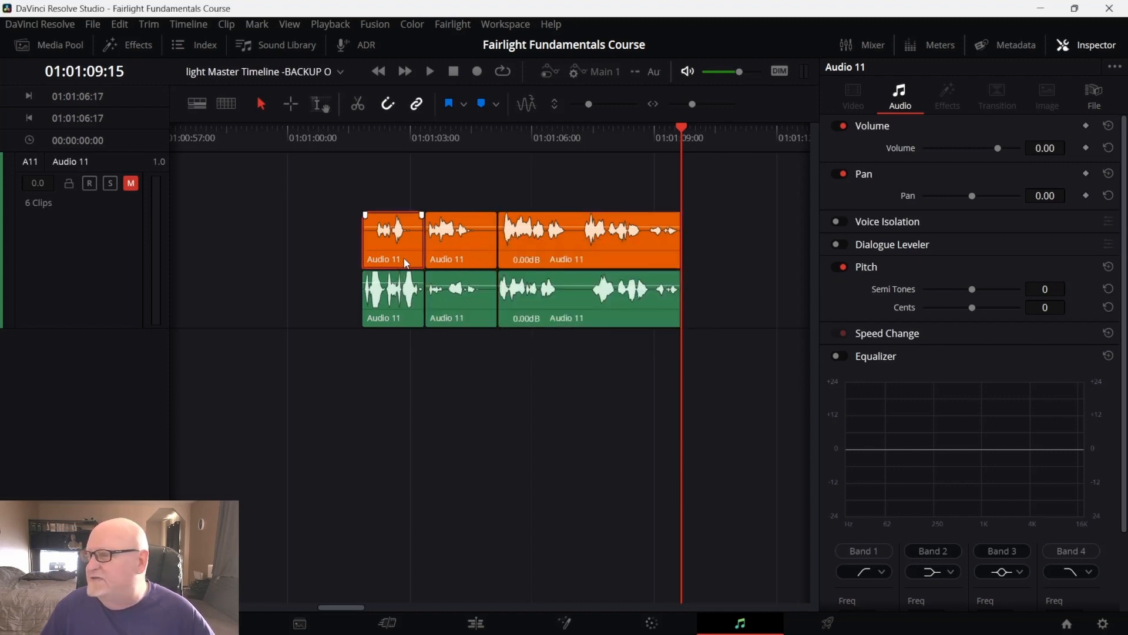
click(407, 315)
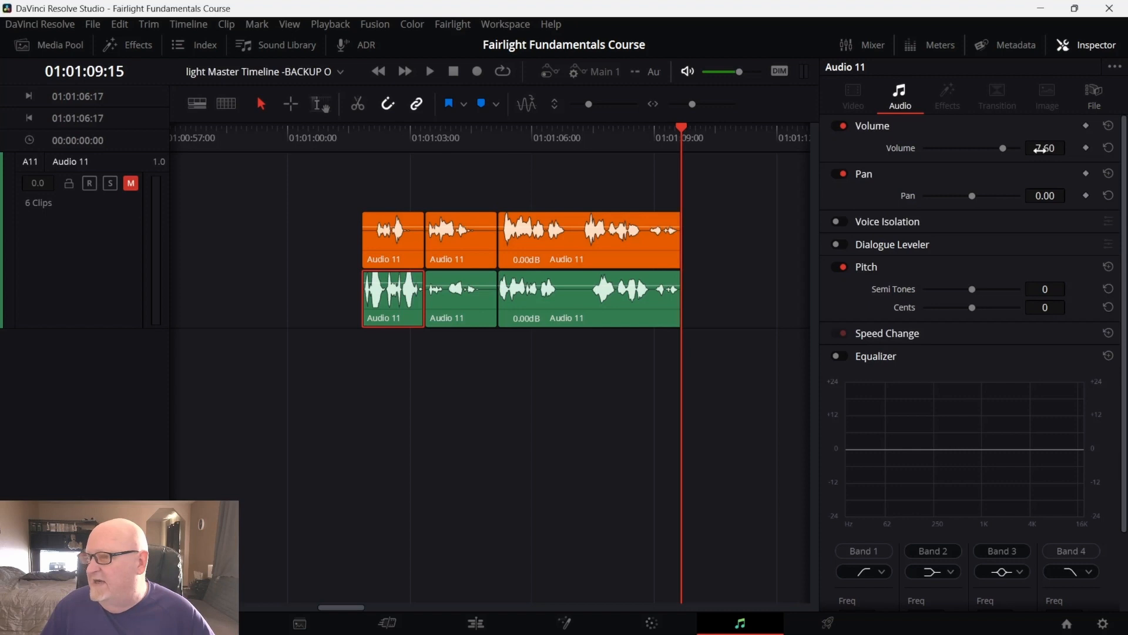
click(418, 250)
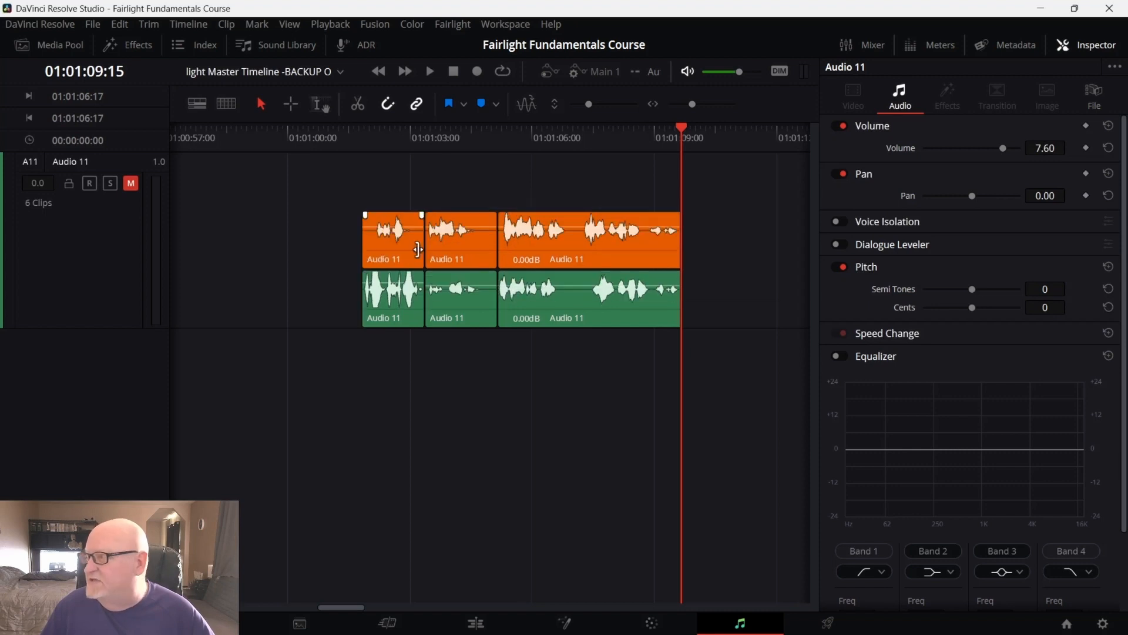
click(416, 254)
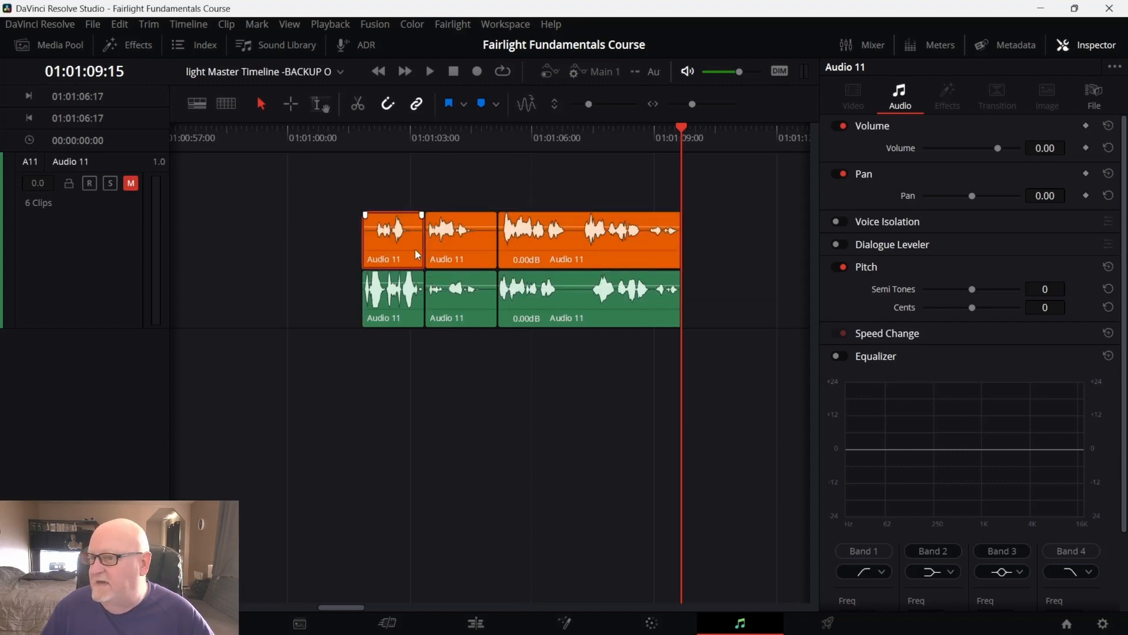
click(406, 305)
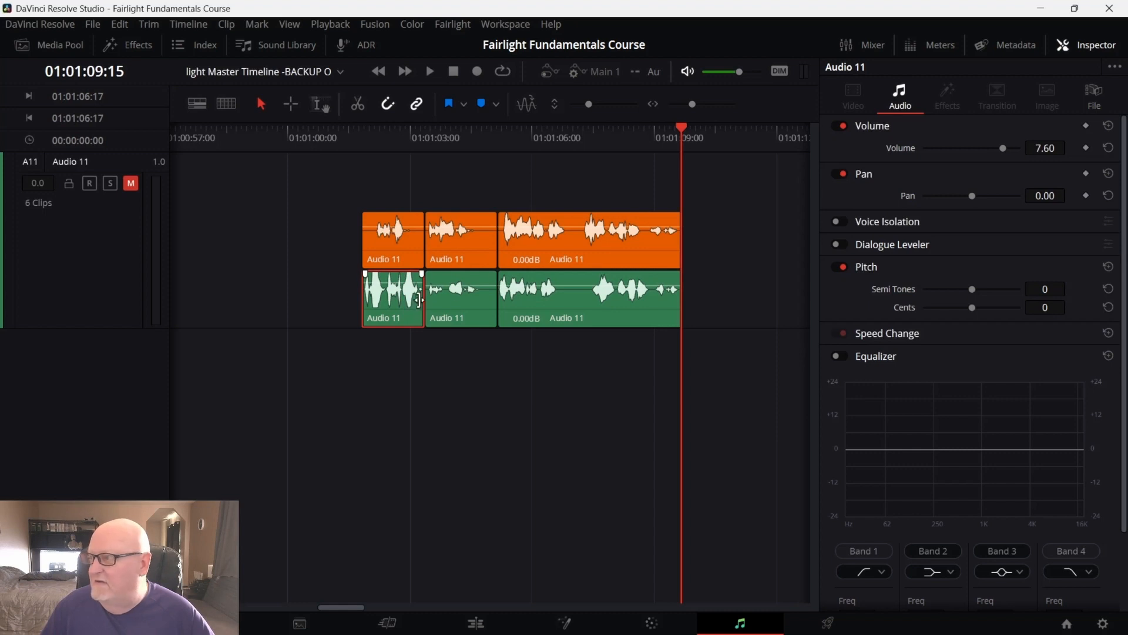
click(1108, 148)
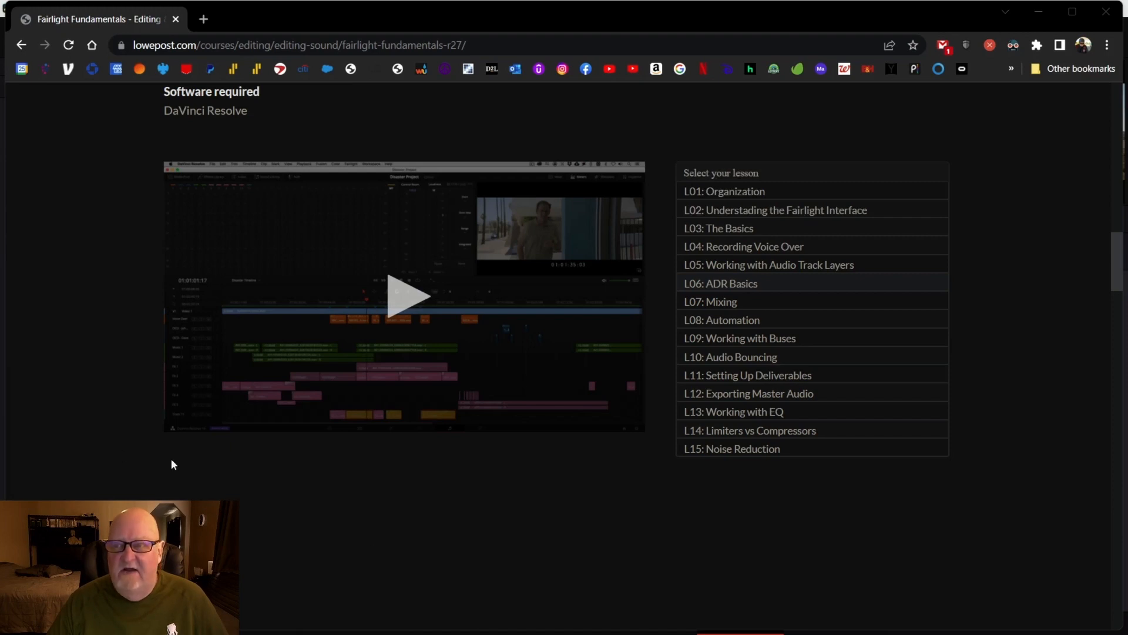
Switch back to DaVinci Resolve
mouse_move(713, 632)
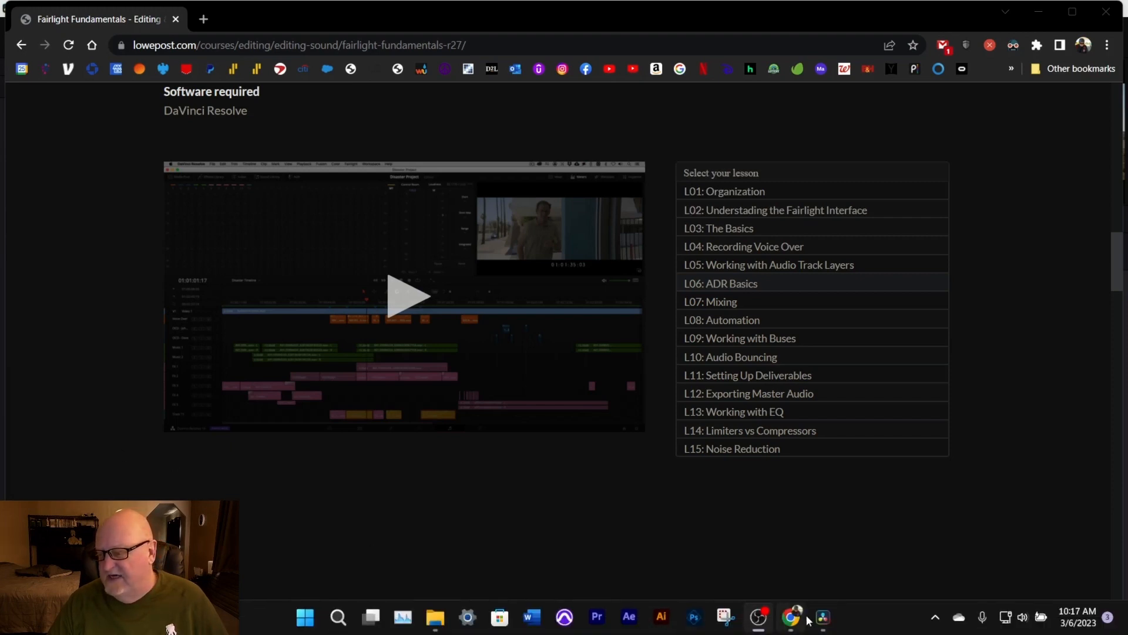
click(832, 620)
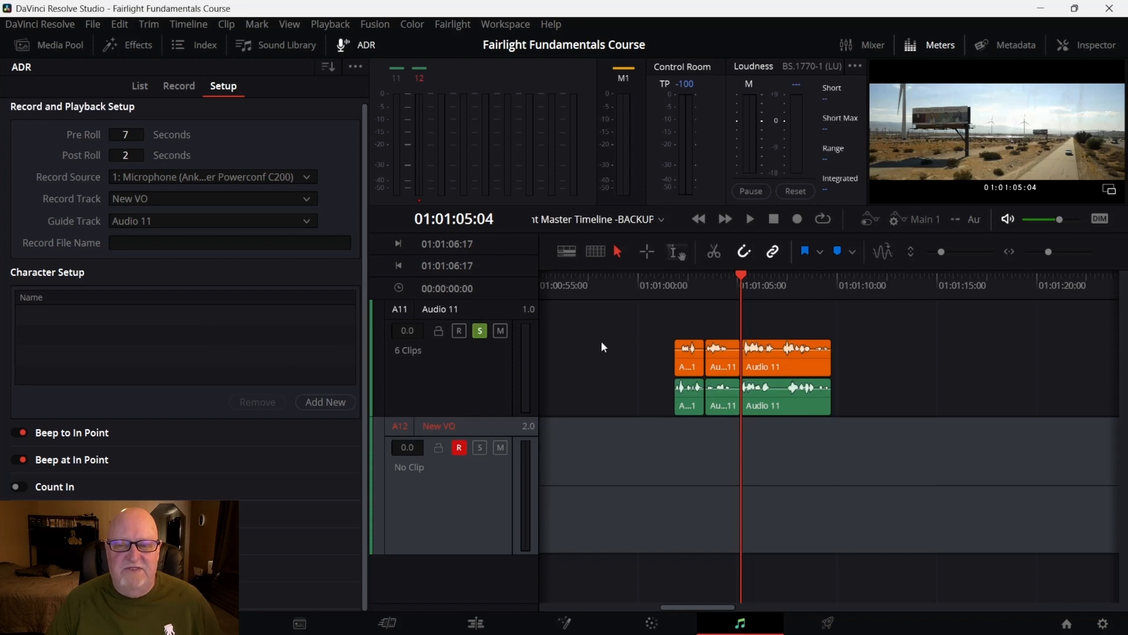
mouse_move(710, 353)
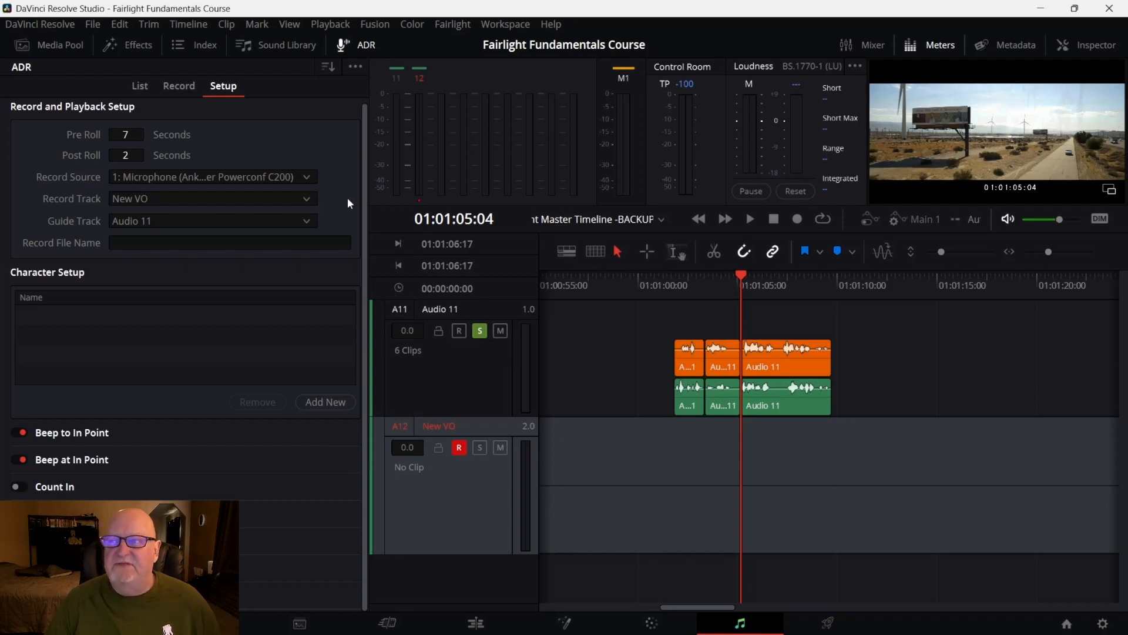
Close the ADR panel and delete the New VO track
click(364, 45)
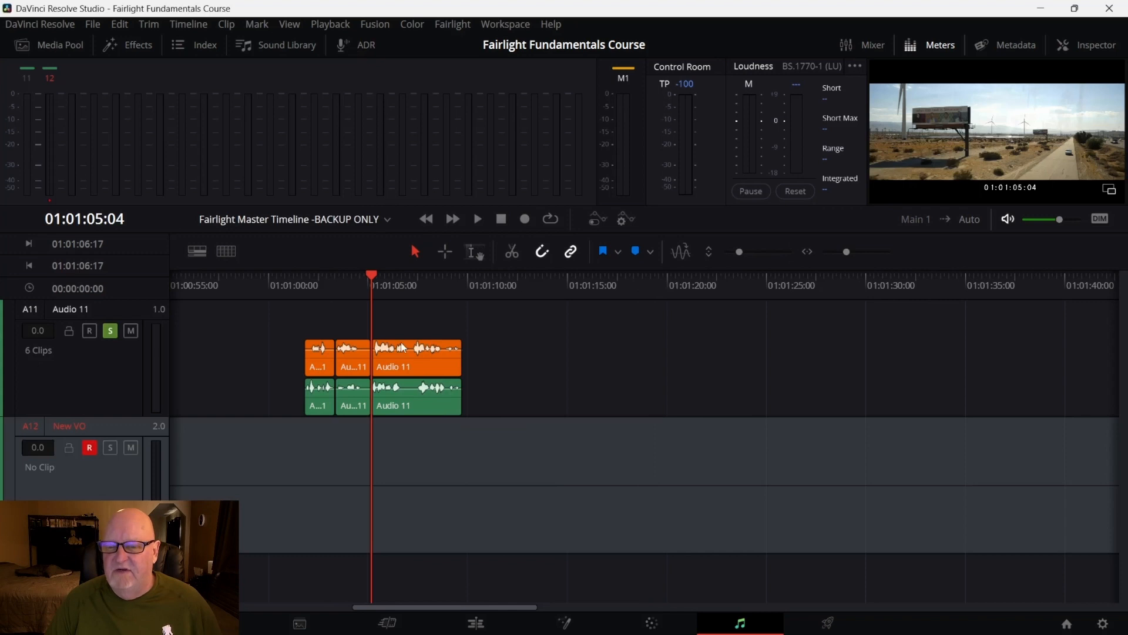
right_click(80, 507)
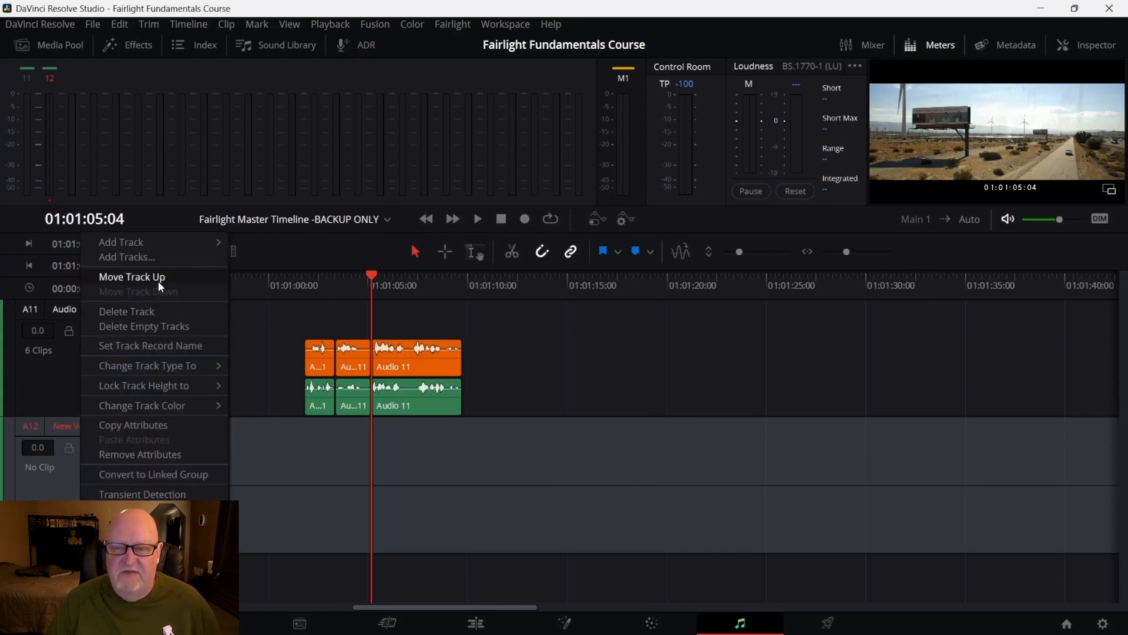
click(154, 311)
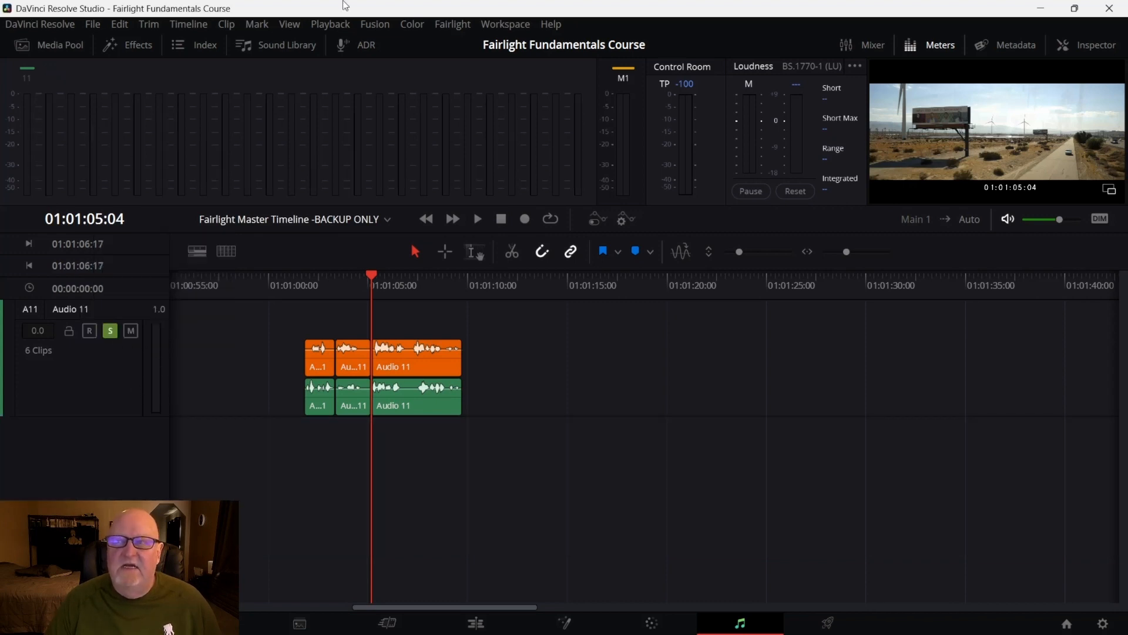
Make all tracks visible from the track index and scroll through the timeline
click(208, 48)
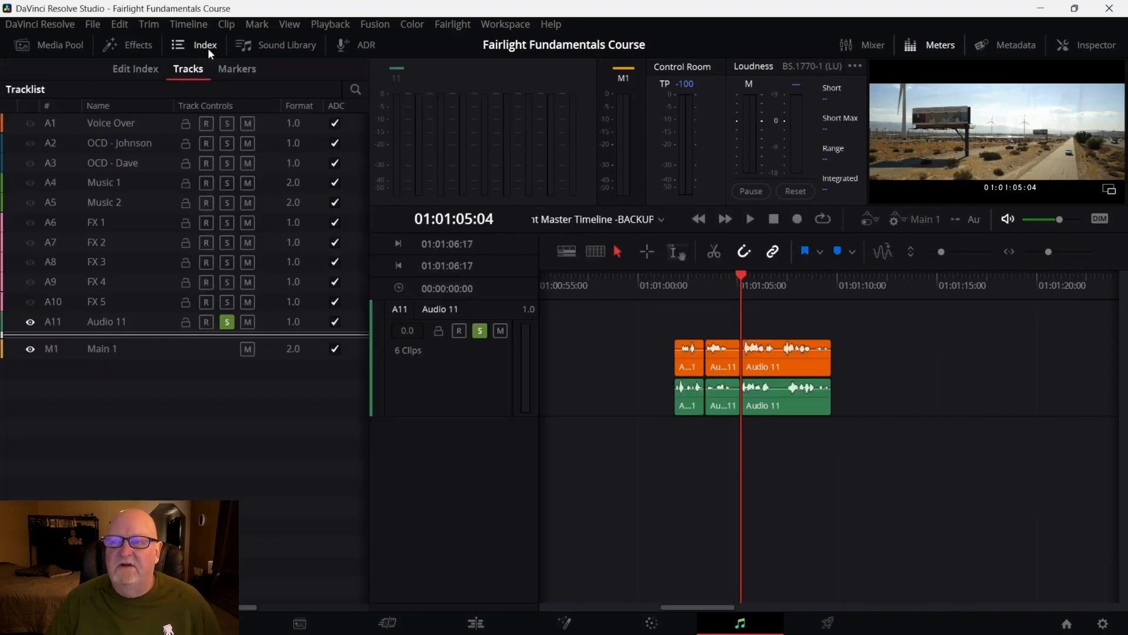
drag(34, 124, 28, 303)
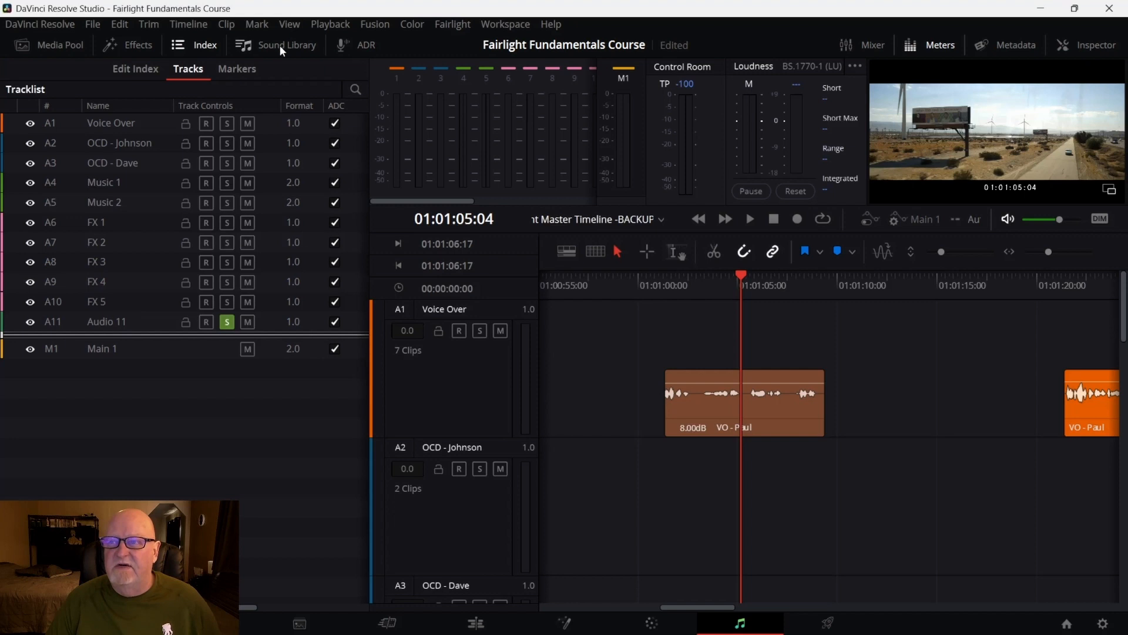
click(212, 48)
scroll(534, 308, down, 10)
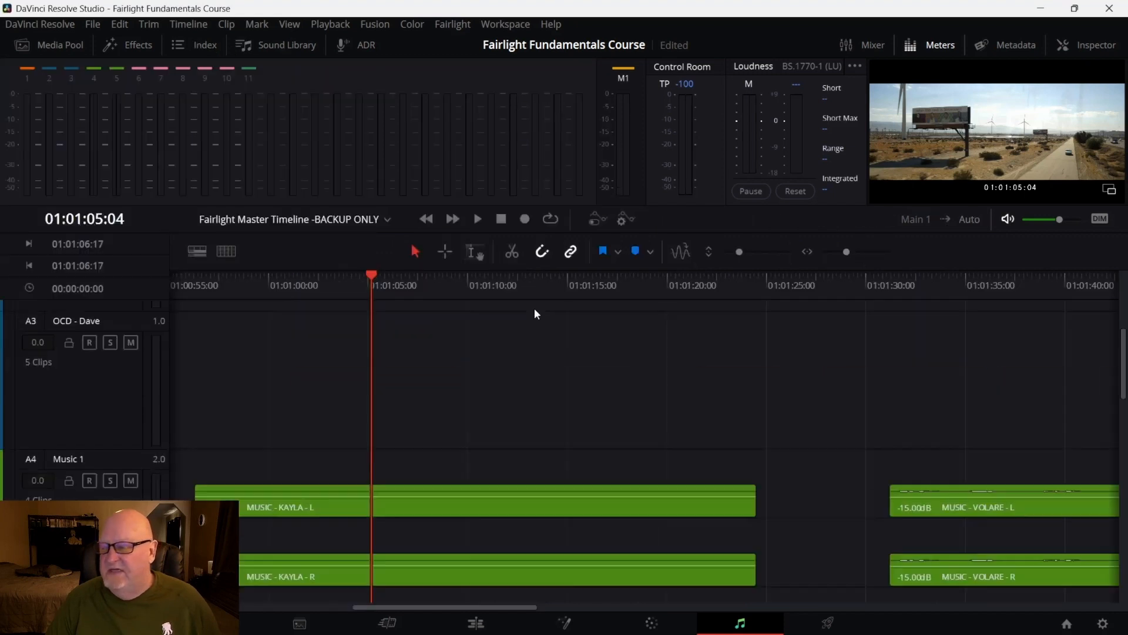
scroll(534, 308, down, 2)
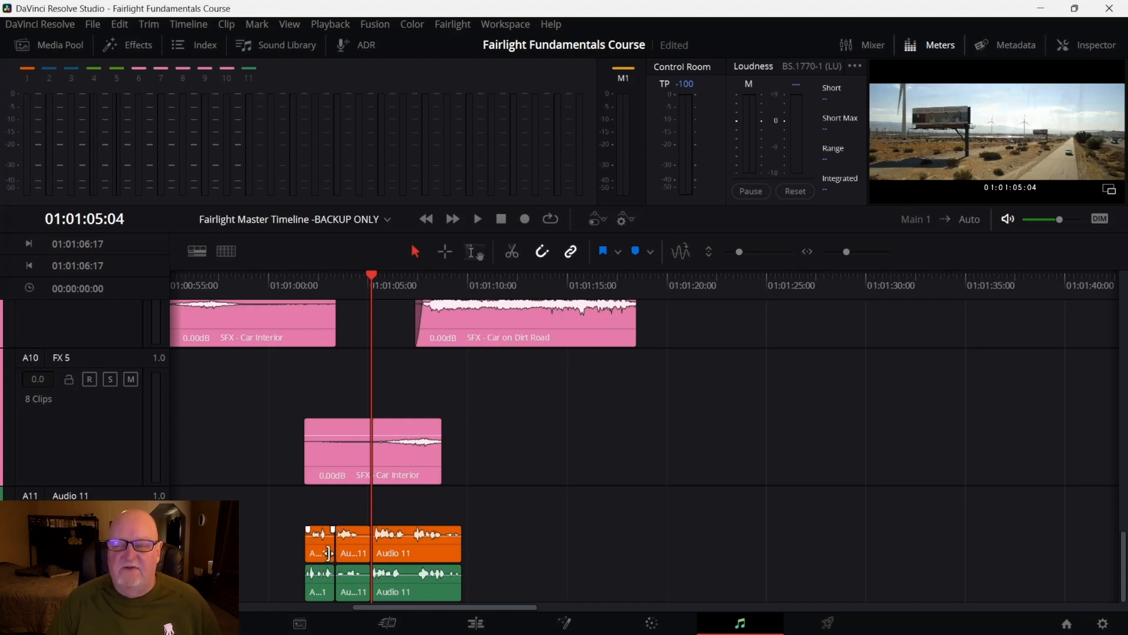
scroll(262, 541, up, 10)
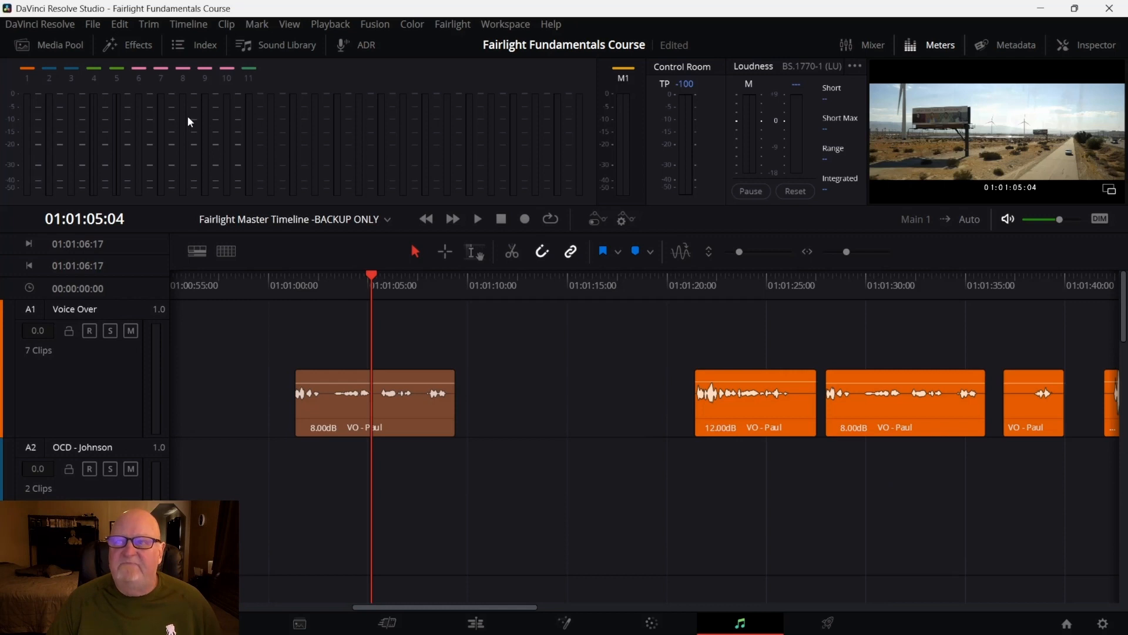
Hide tracks A1 through A10 again and mute all of them in the track index
click(205, 46)
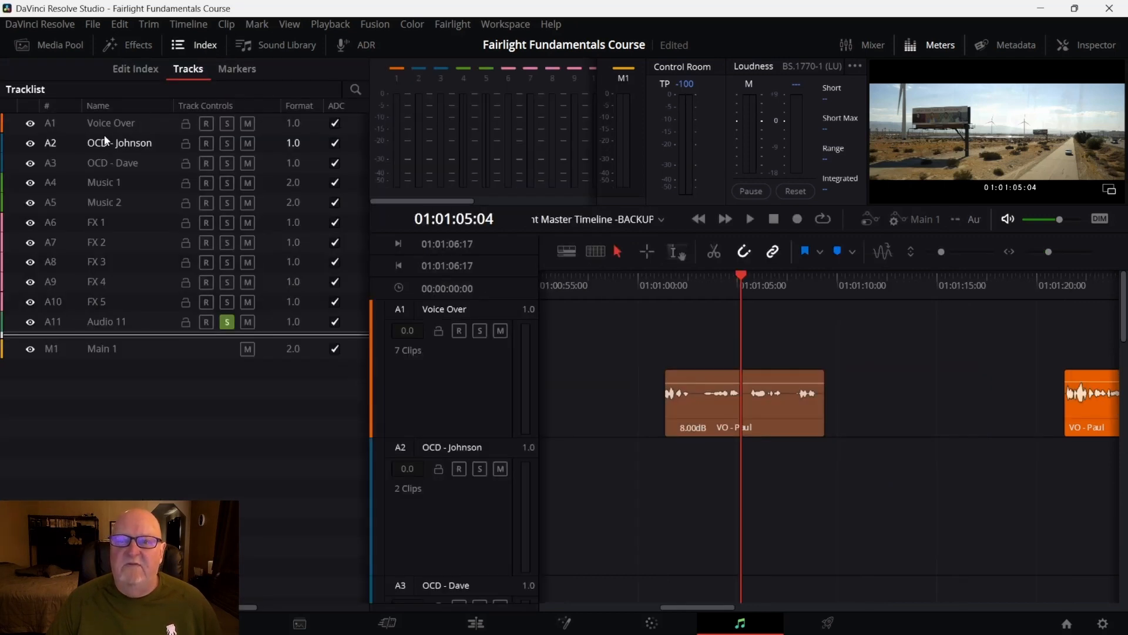
drag(29, 123, 29, 300)
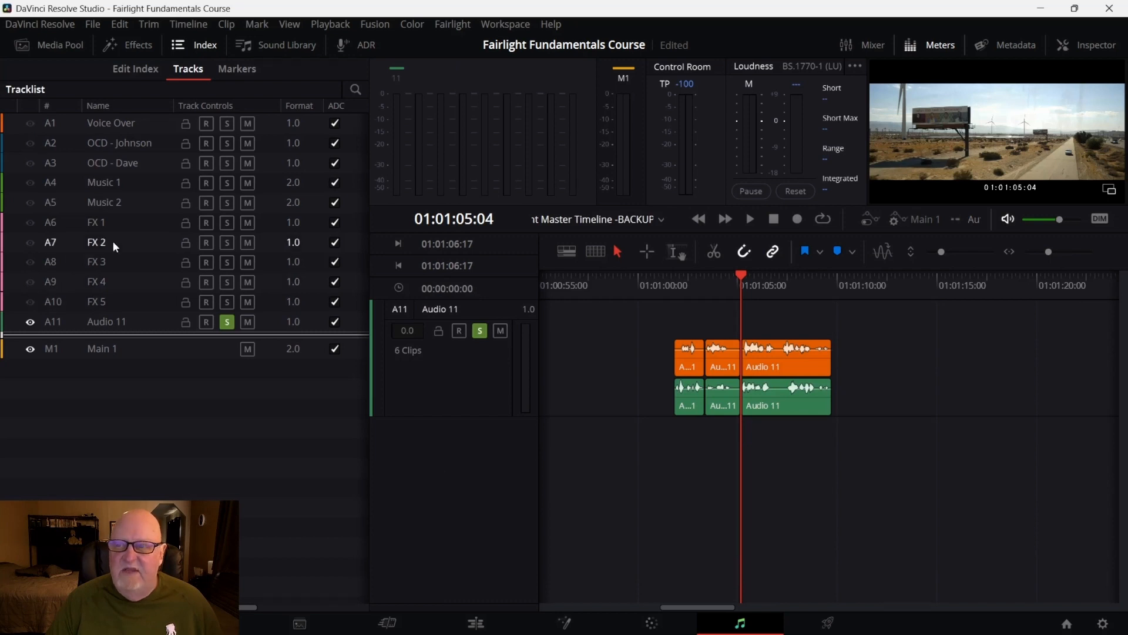
drag(249, 121, 253, 308)
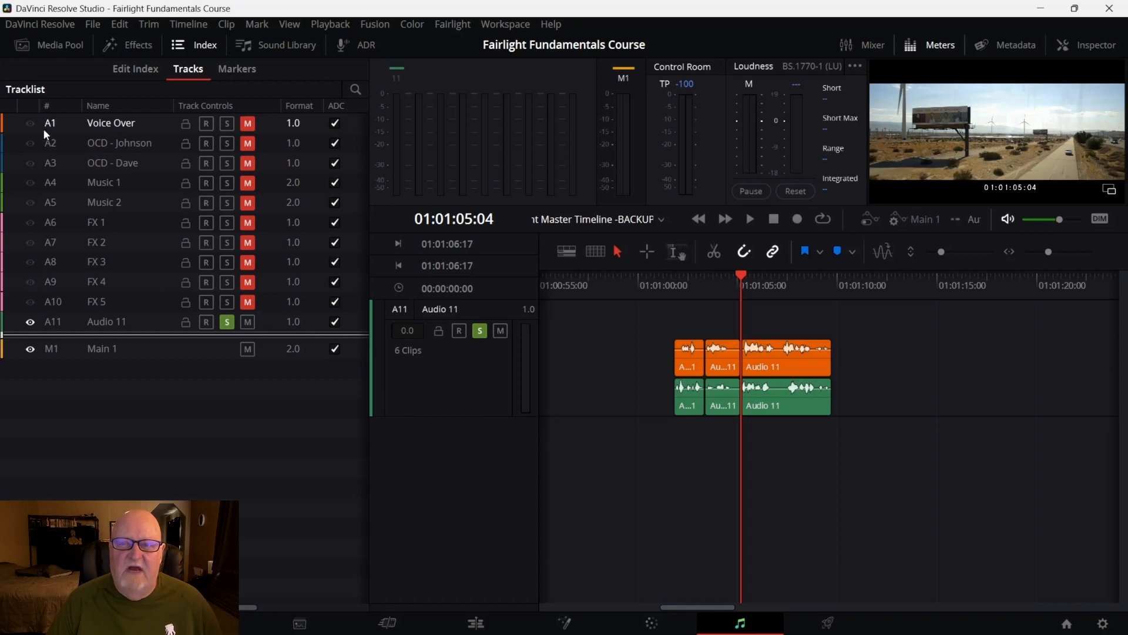
Show the Voice Over track, move the playhead to about 01:01:01:06, and unmute and solo Voice Over
click(28, 124)
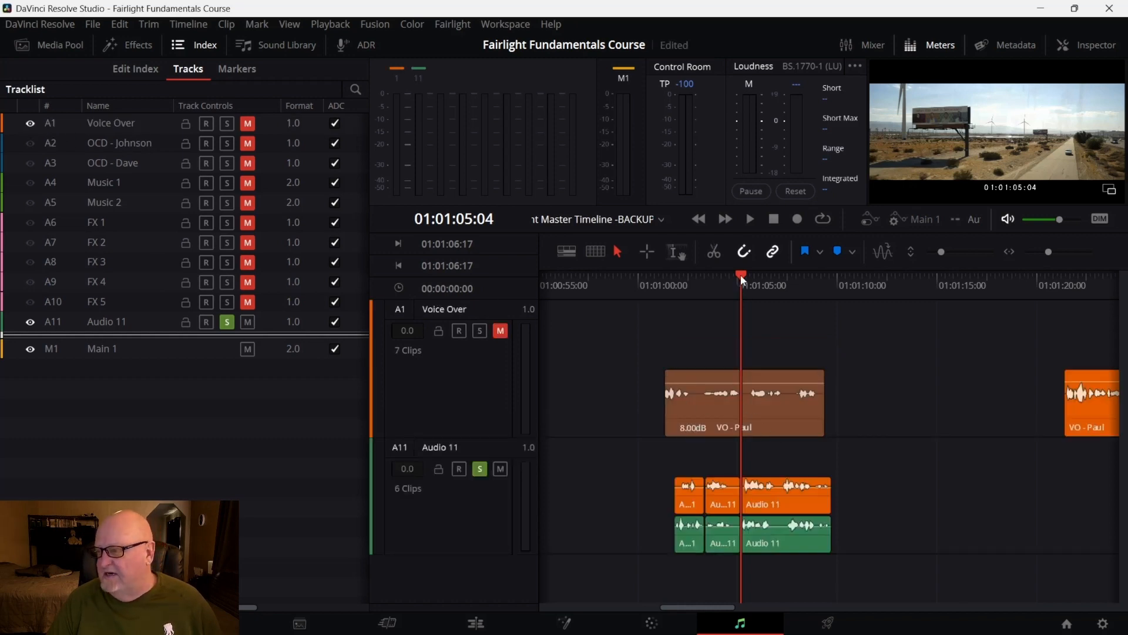
drag(742, 280, 664, 288)
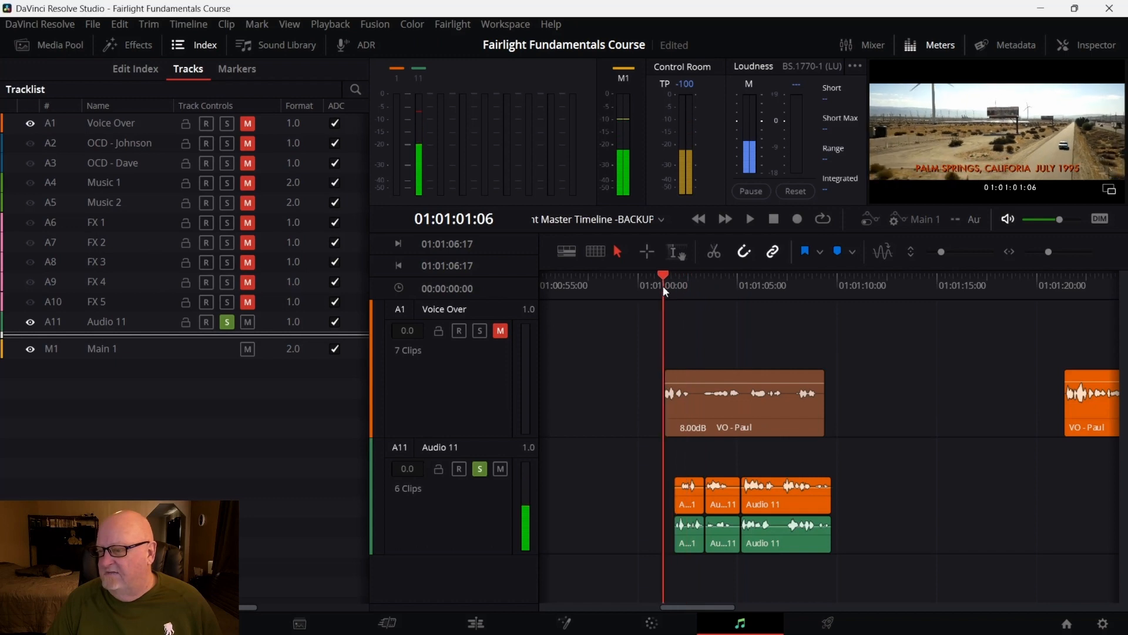
click(500, 330)
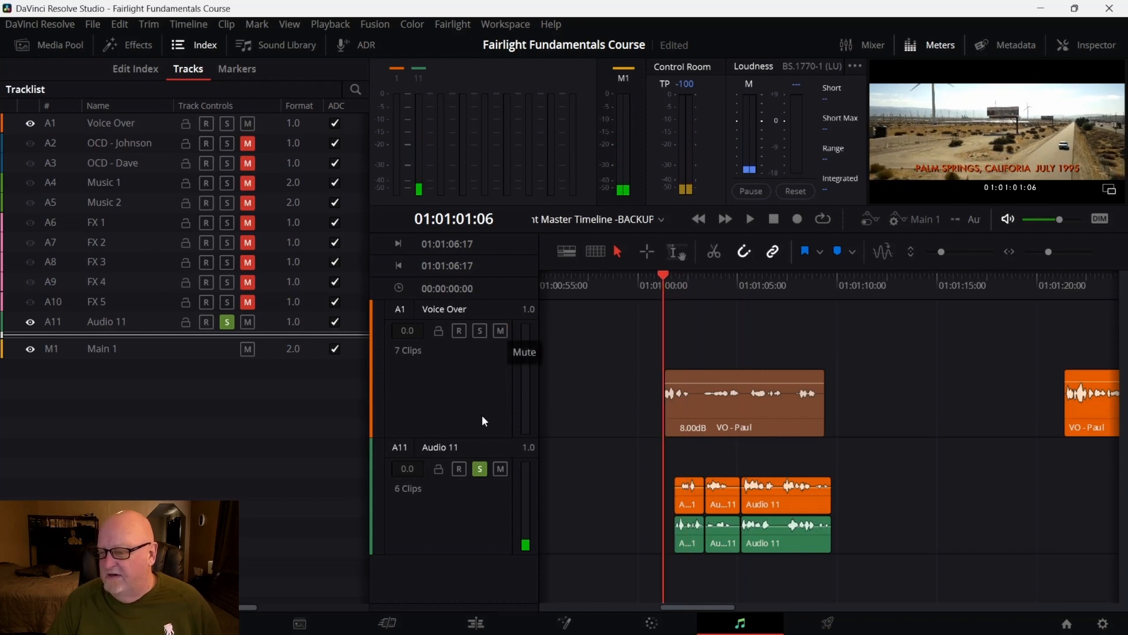
click(479, 328)
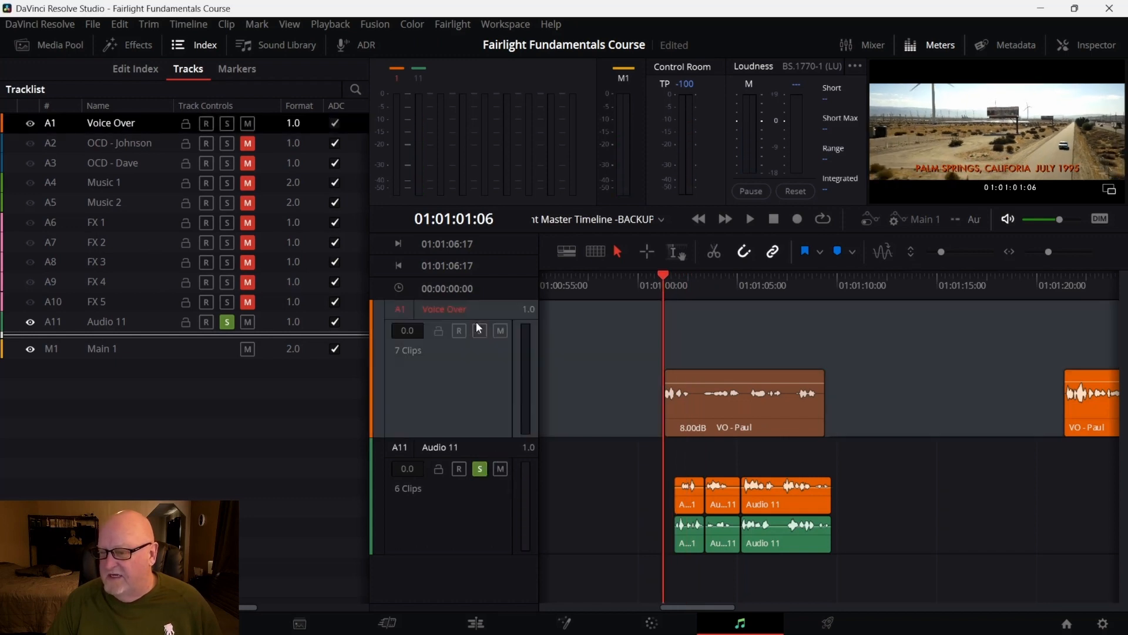
click(479, 330)
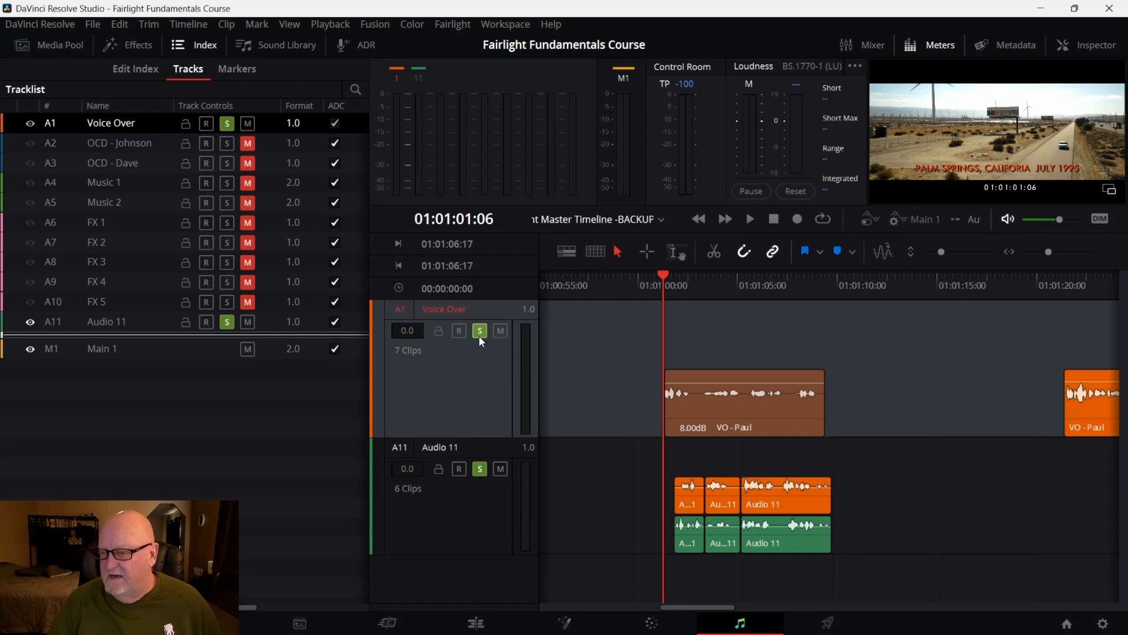
Unsolo and mute Audio 11, then play the original Voice Over from about 01:01:01:06
click(480, 469)
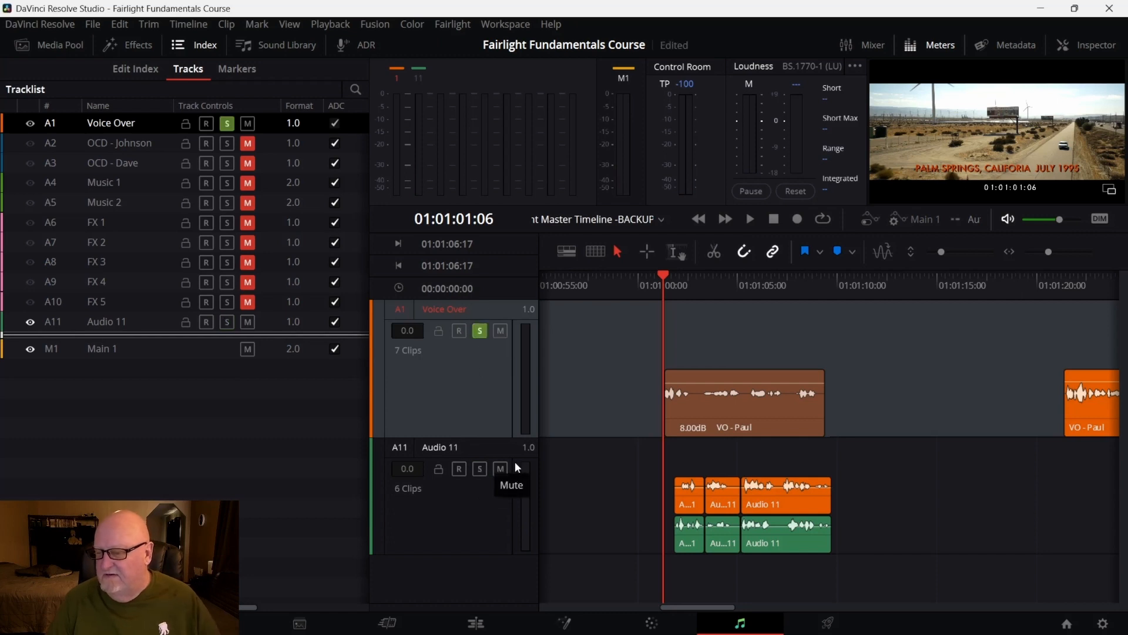
click(500, 468)
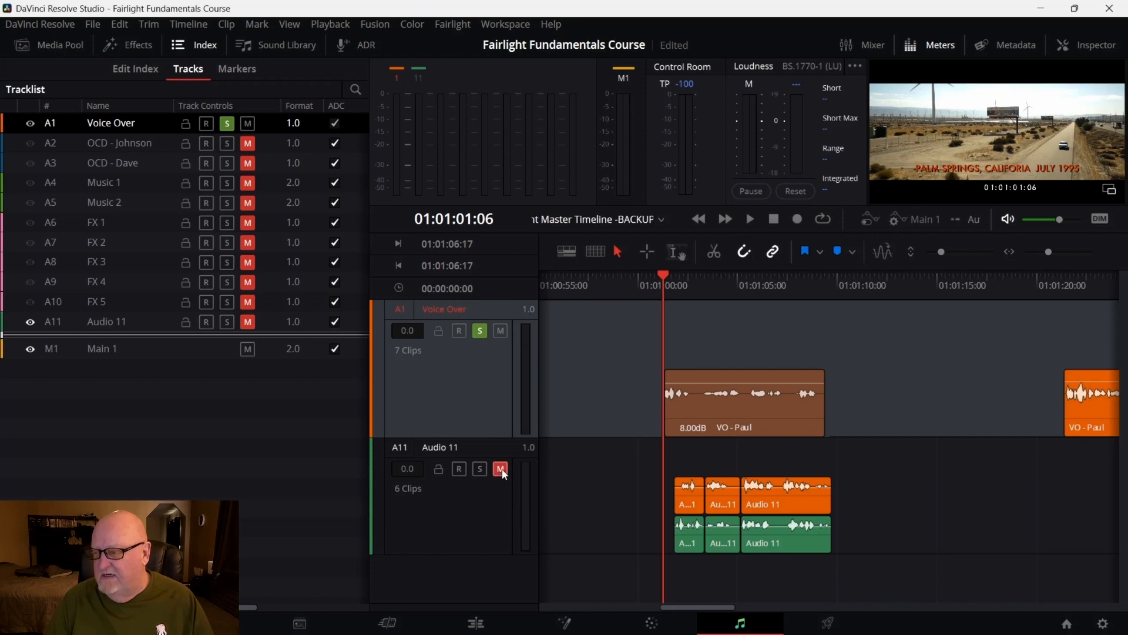
key(space)
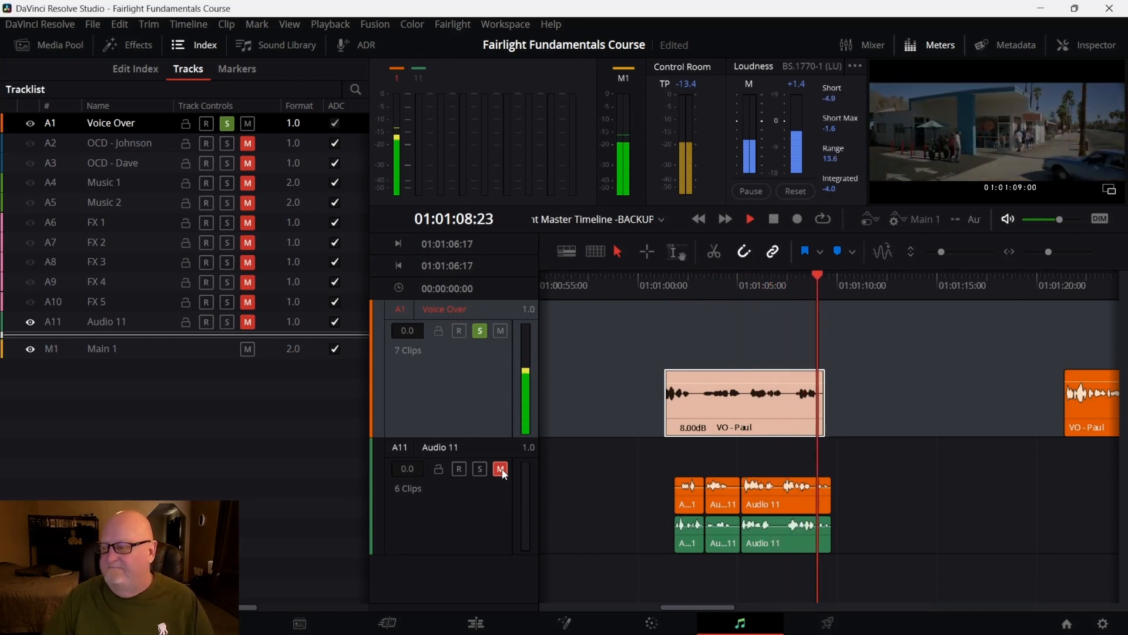
key(space)
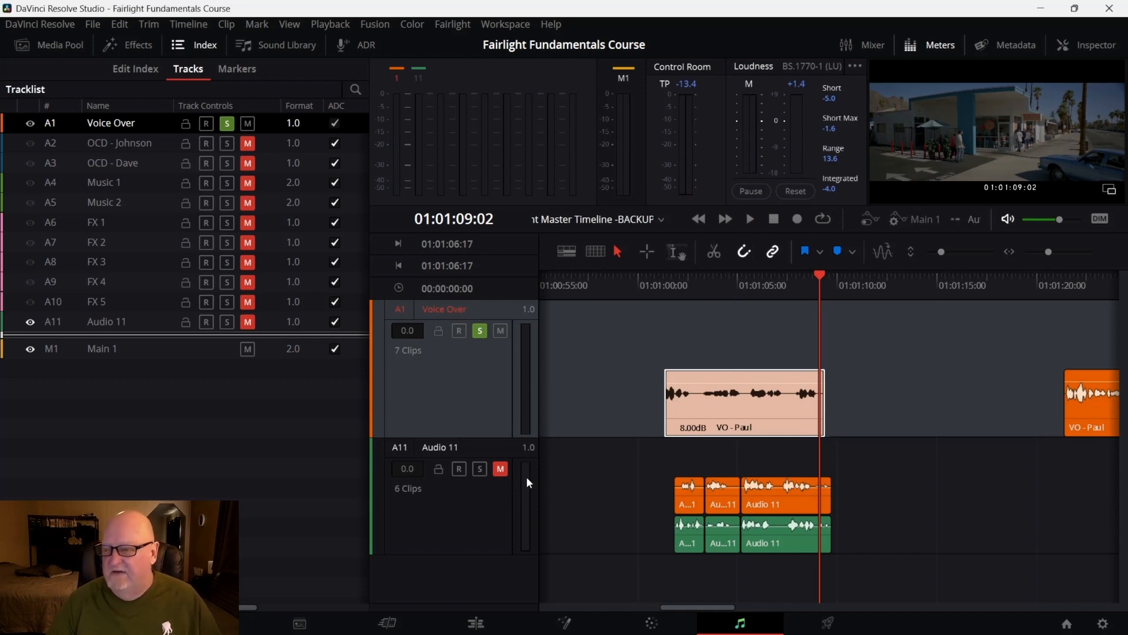
Mute and unsolo the Voice Over track and hide it again
click(500, 331)
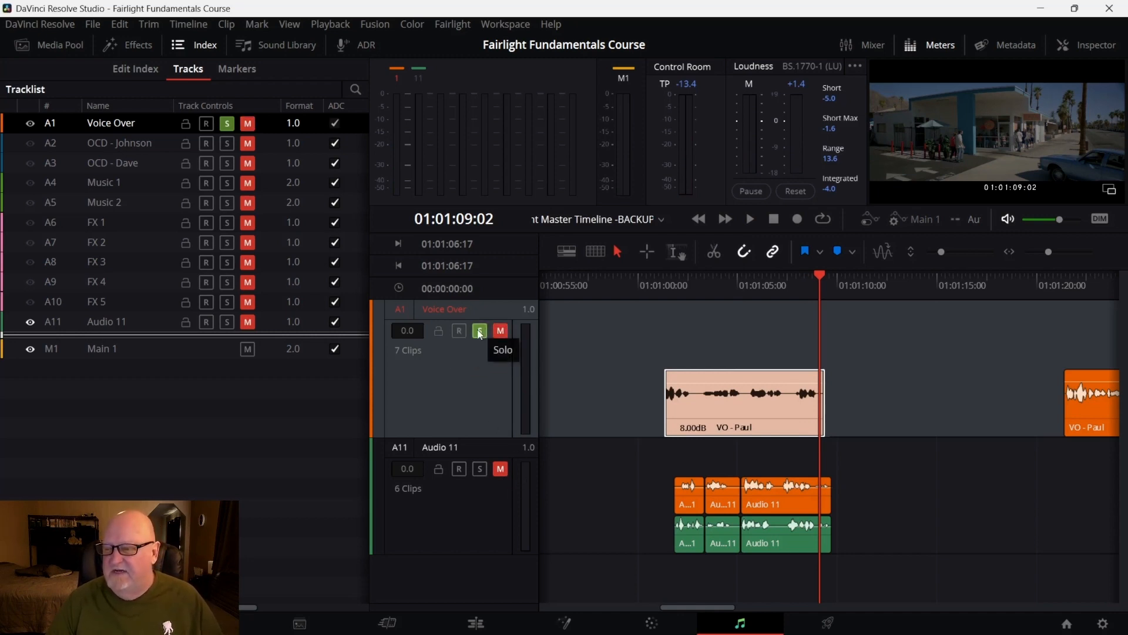
click(479, 332)
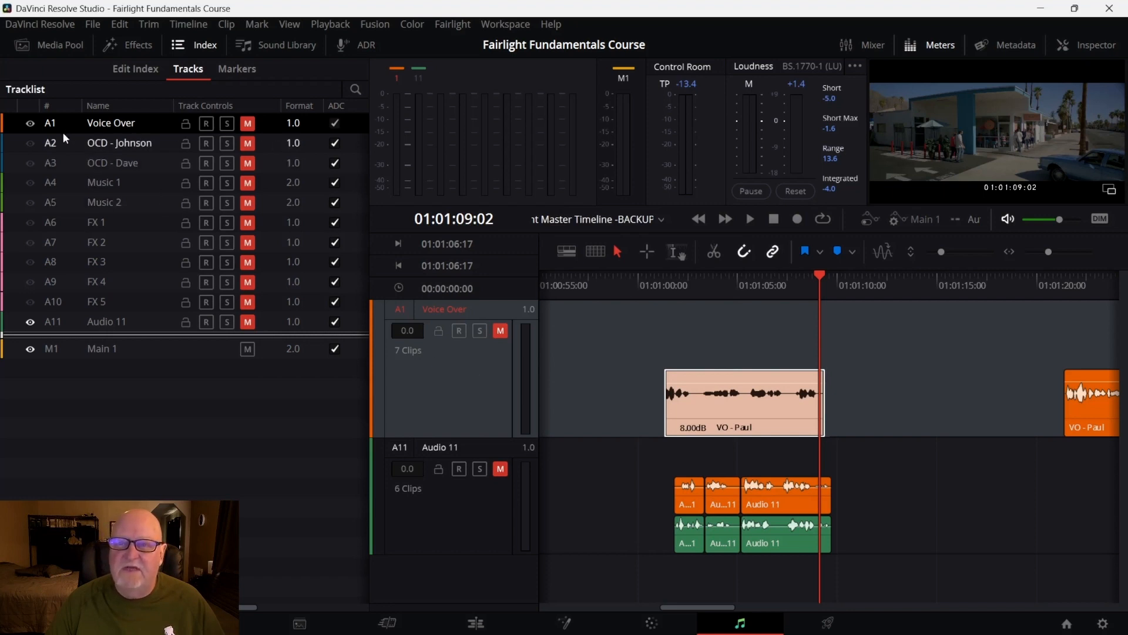
click(30, 123)
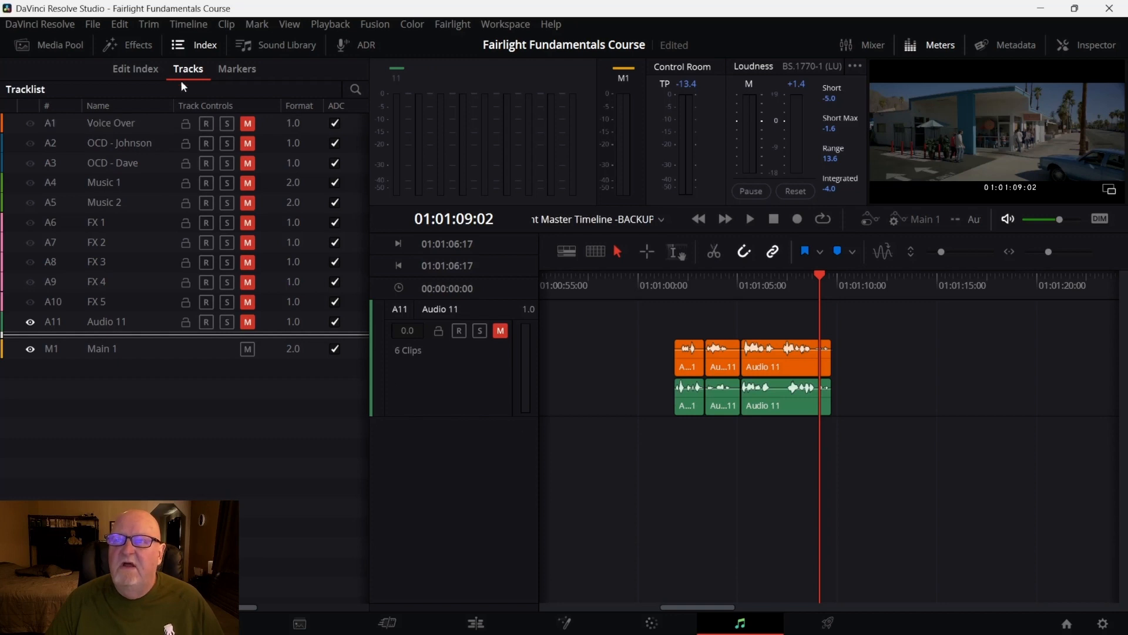
Hide the track index and turn the viewer into a floating window placed over the timeline
click(205, 45)
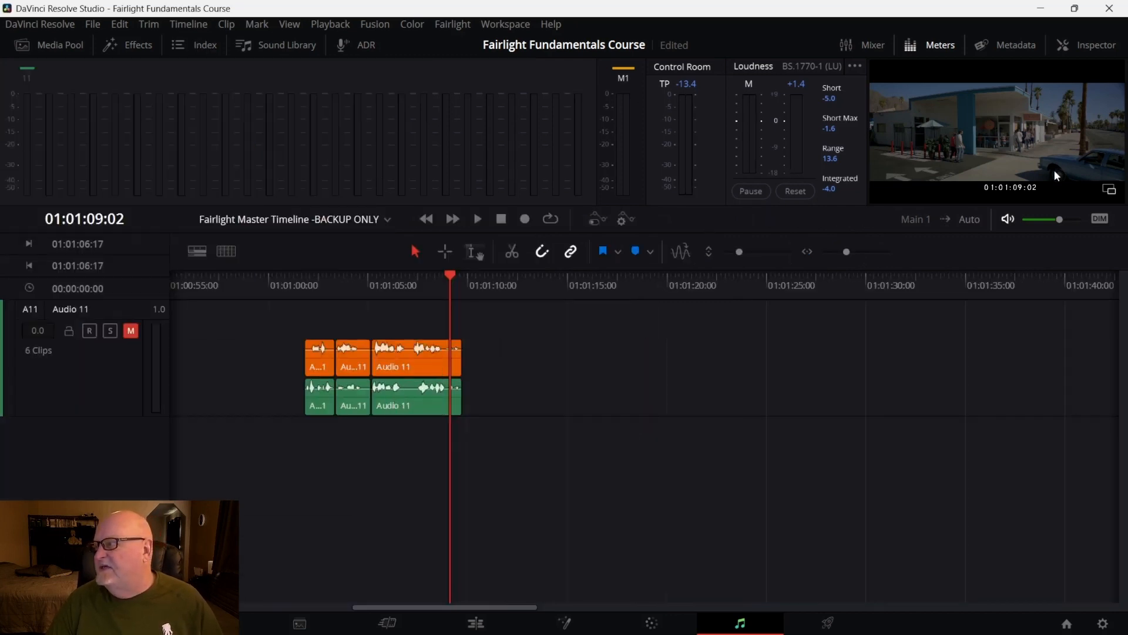
click(1108, 191)
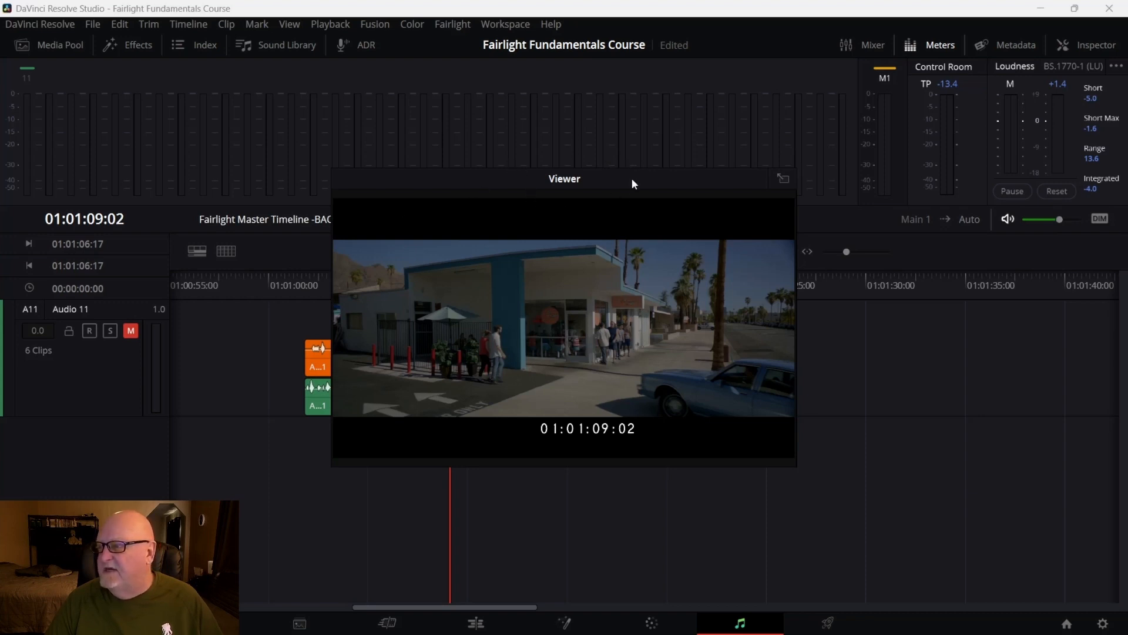
drag(633, 184, 889, 292)
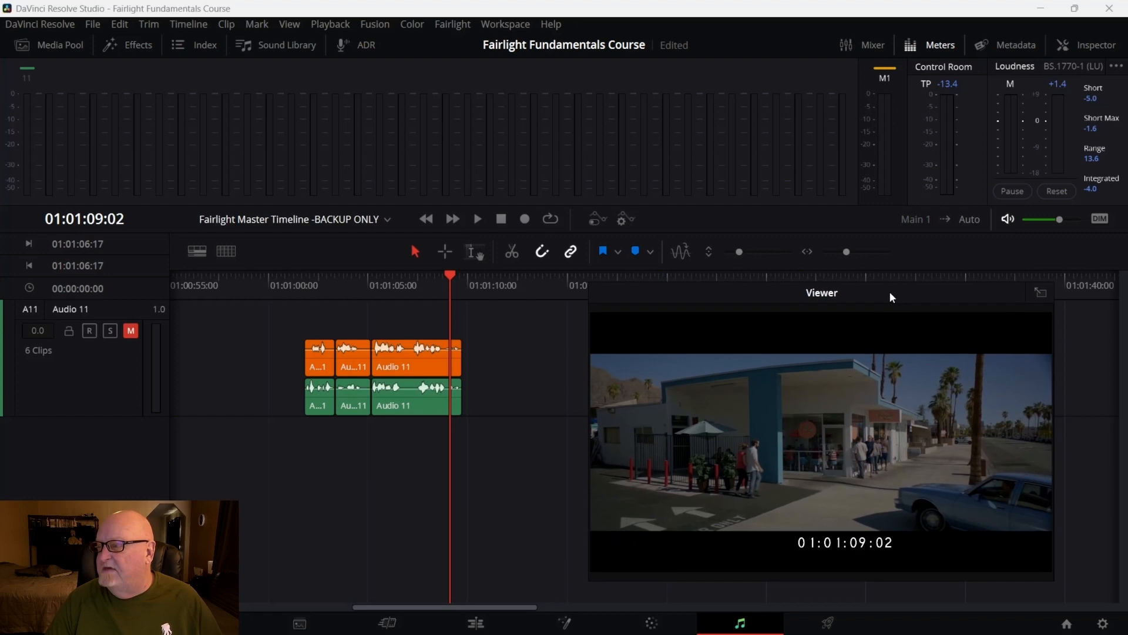
Hide the meters panel and move the floating viewer to the lower right of the timeline
click(940, 44)
drag(848, 301, 922, 289)
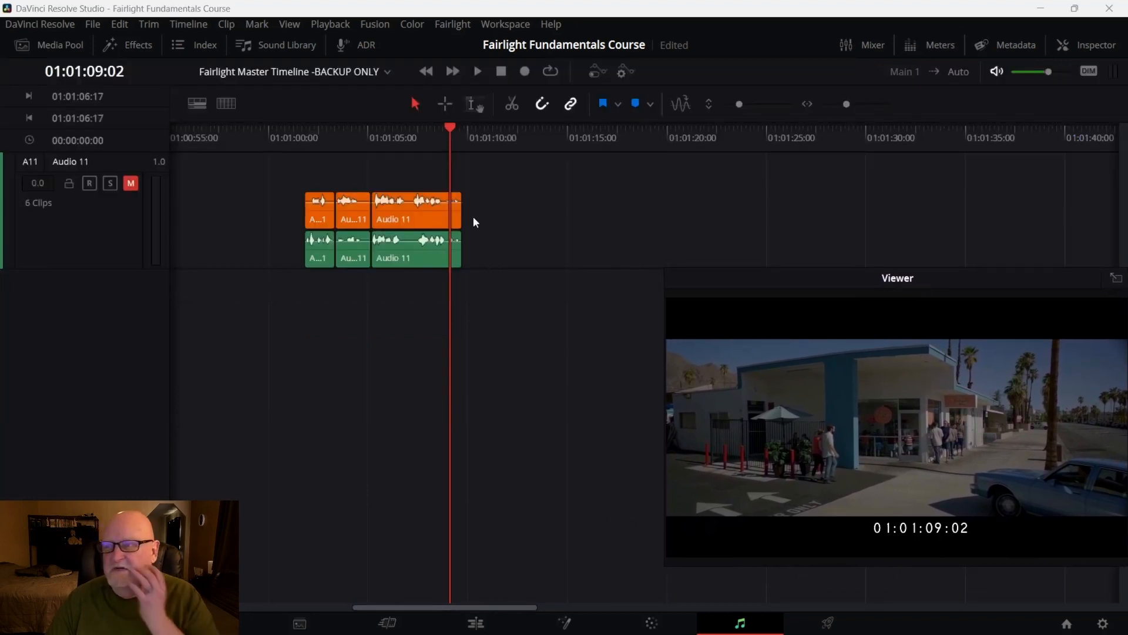
Park the playhead at about 01:01:07:19, open the ADR panel and browse its List, Record and Setup pages
drag(451, 127, 413, 194)
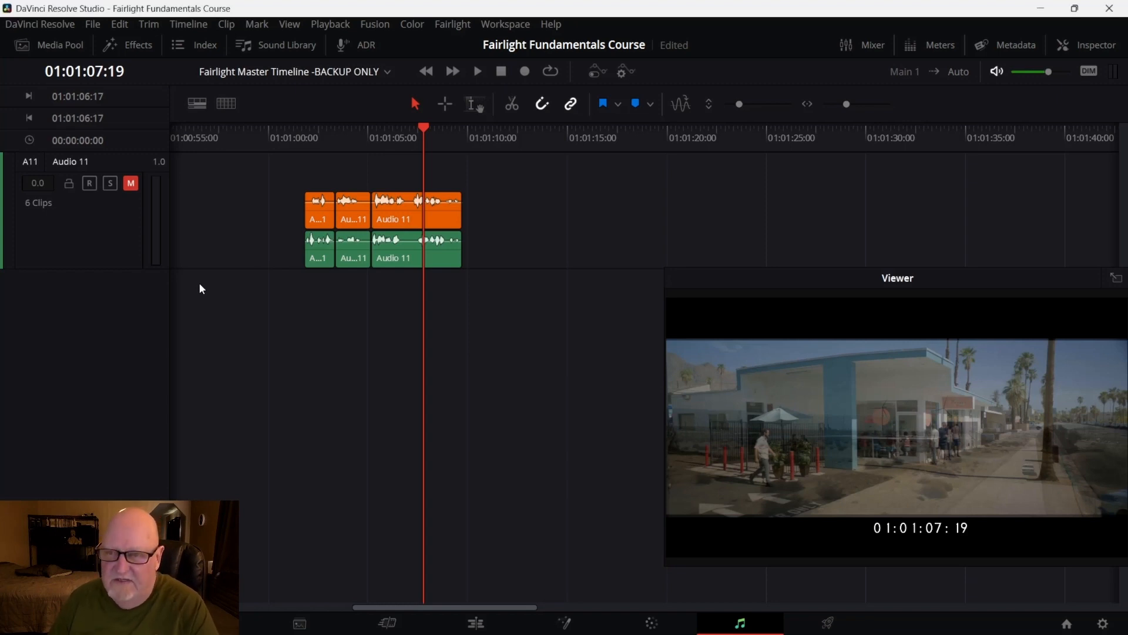
click(358, 47)
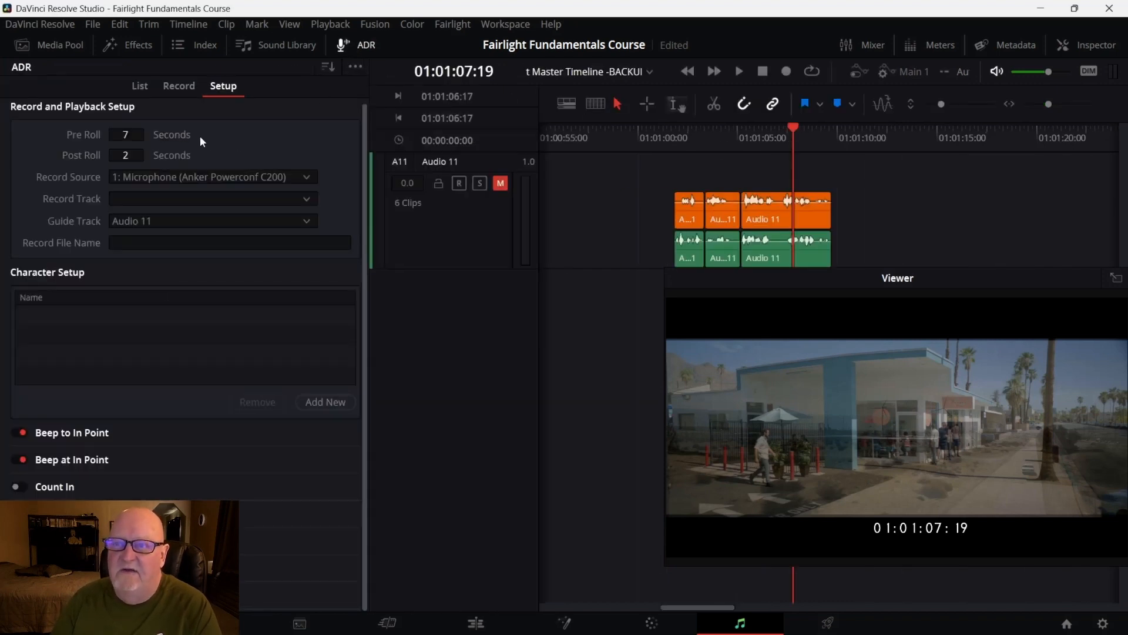
click(139, 86)
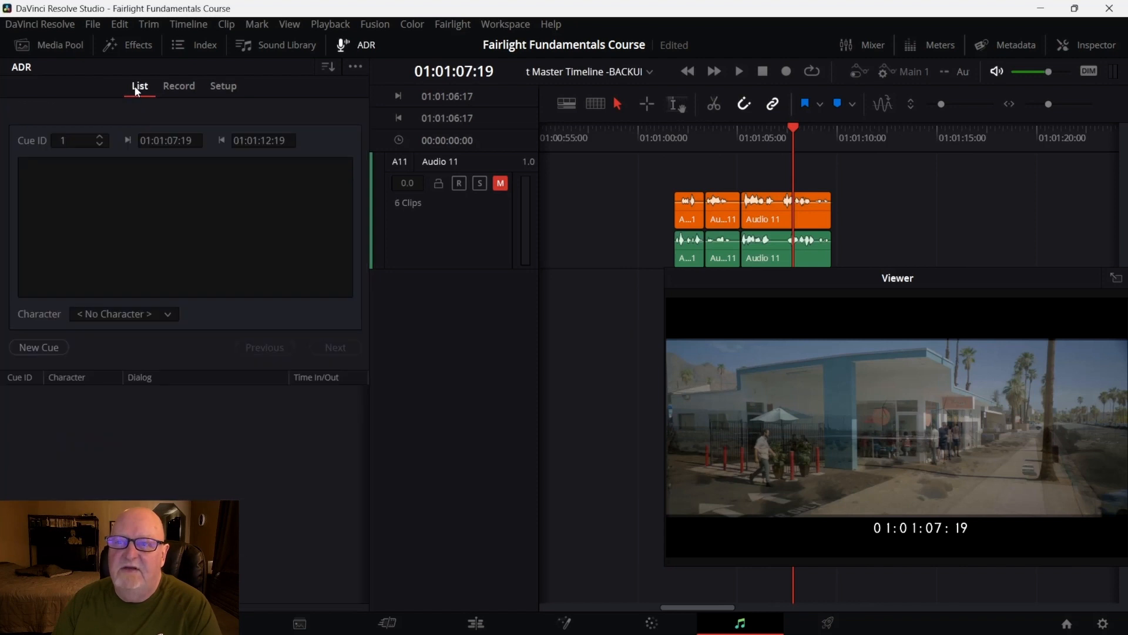
click(168, 87)
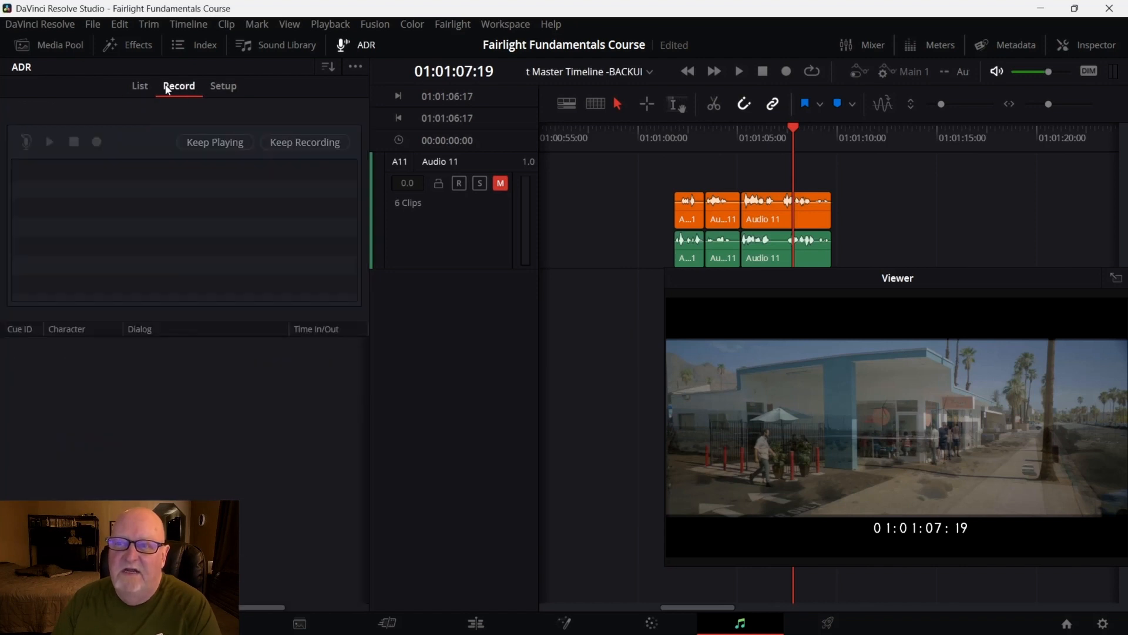
click(217, 87)
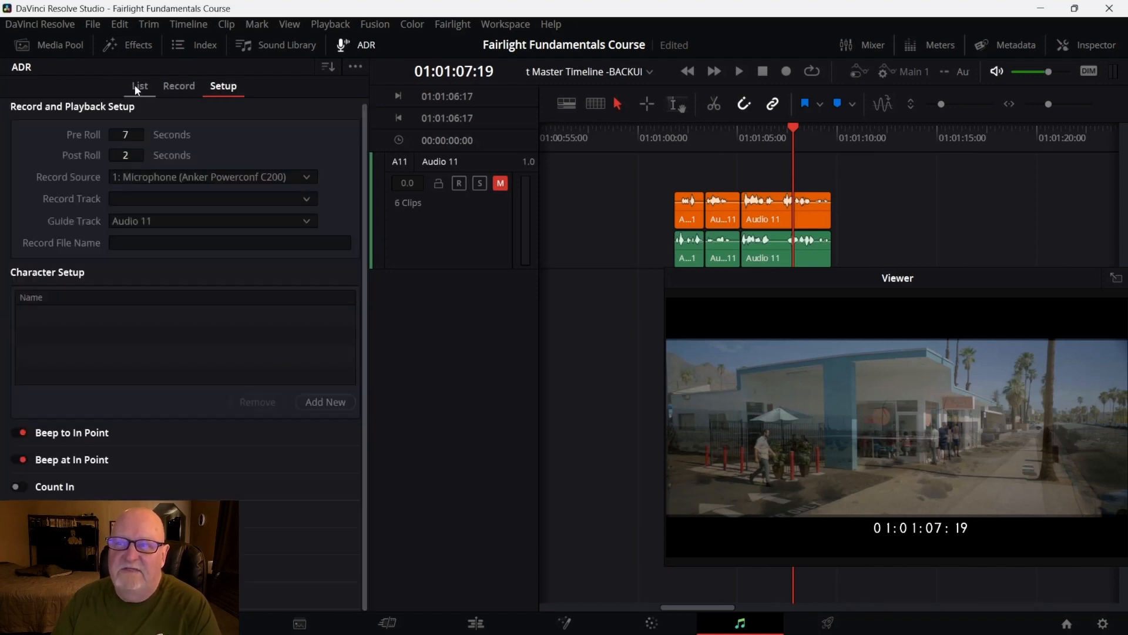
click(138, 87)
click(182, 86)
click(223, 88)
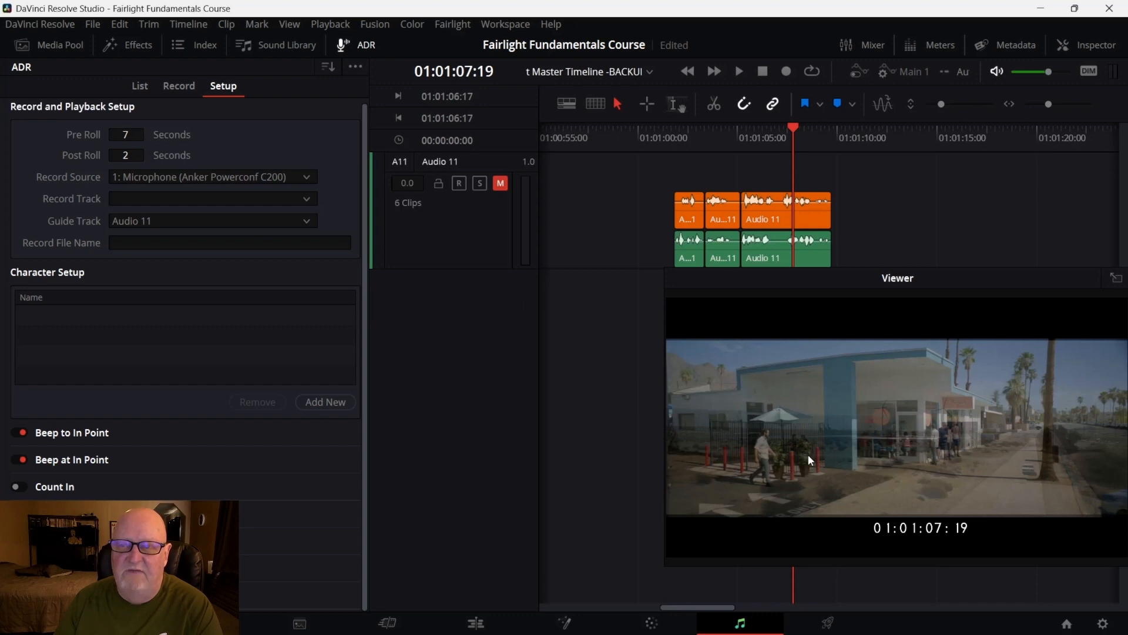
Add a new mono audio track below Audio 11 to serve as the ADR record track
click(143, 199)
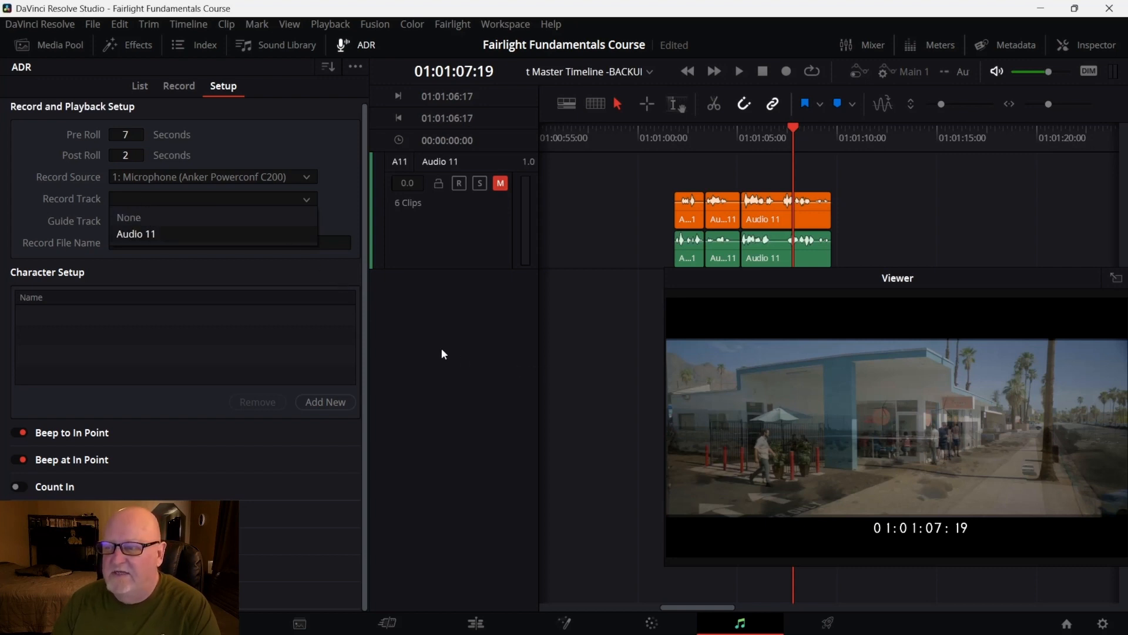
right_click(416, 338)
mouse_move(460, 347)
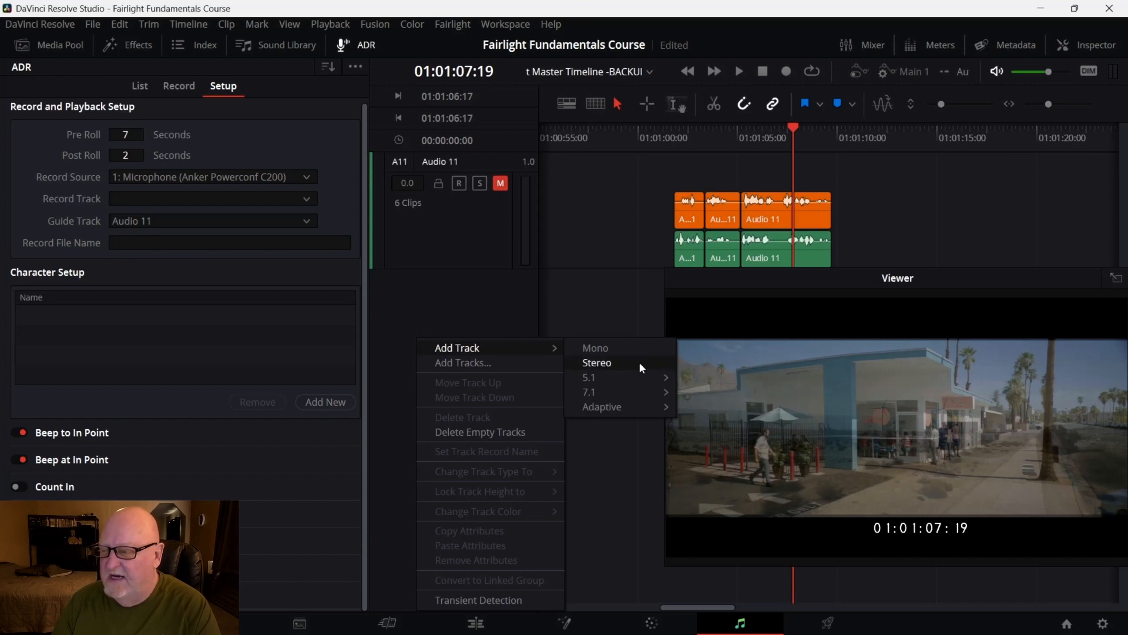
click(628, 350)
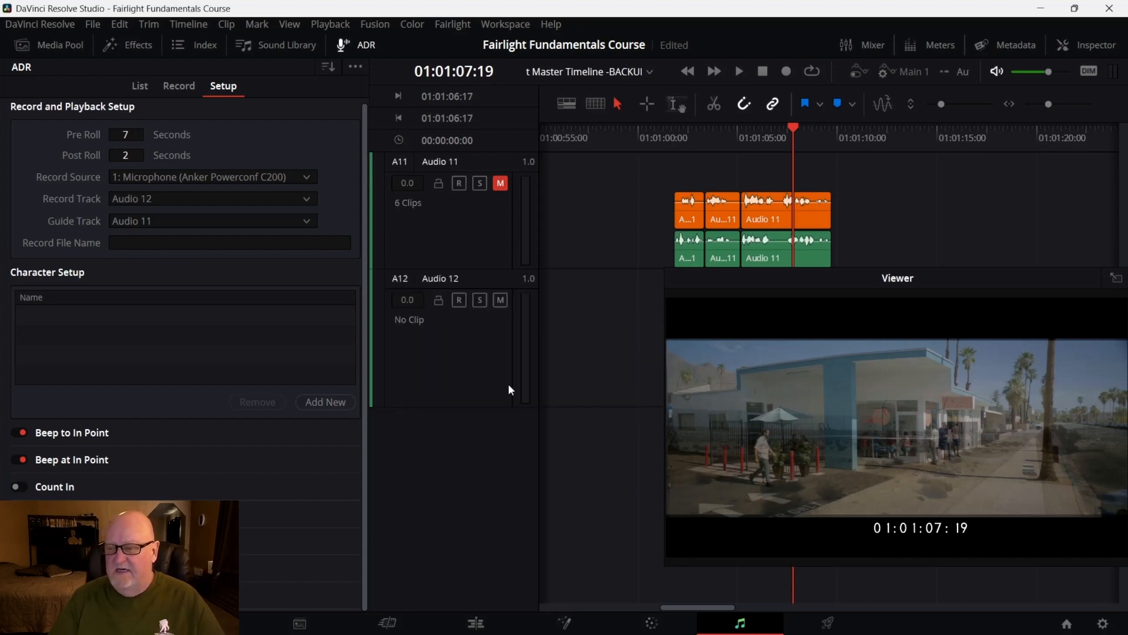
Enlarge the Audio 11 track slightly and rename the new Audio 12 track as New VO
drag(466, 268, 482, 286)
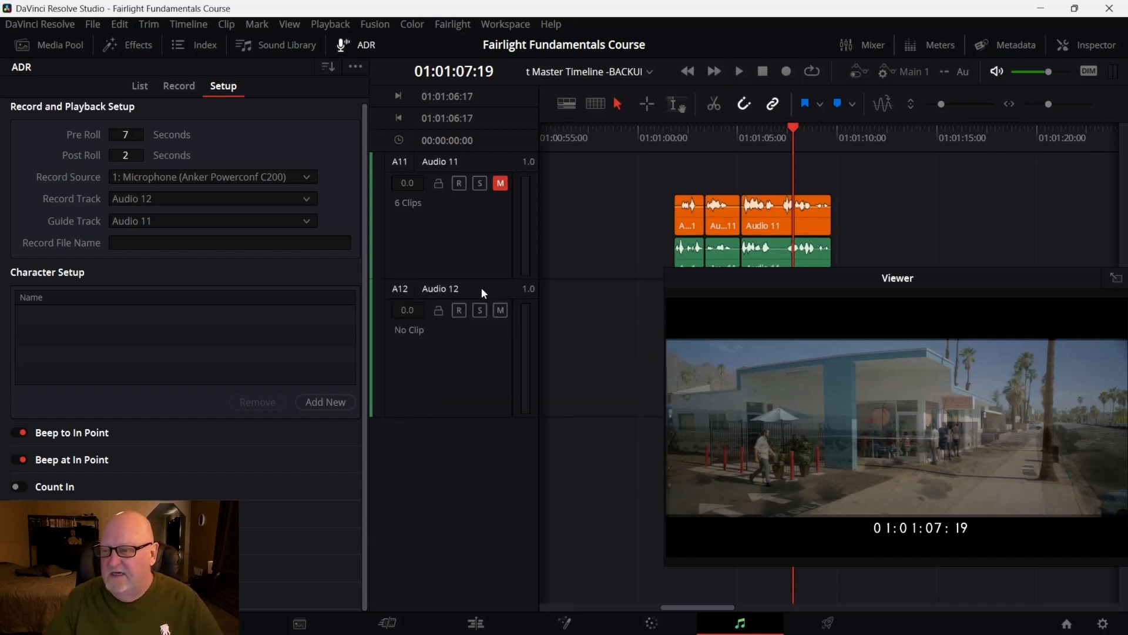
click(481, 287)
double_click(475, 288)
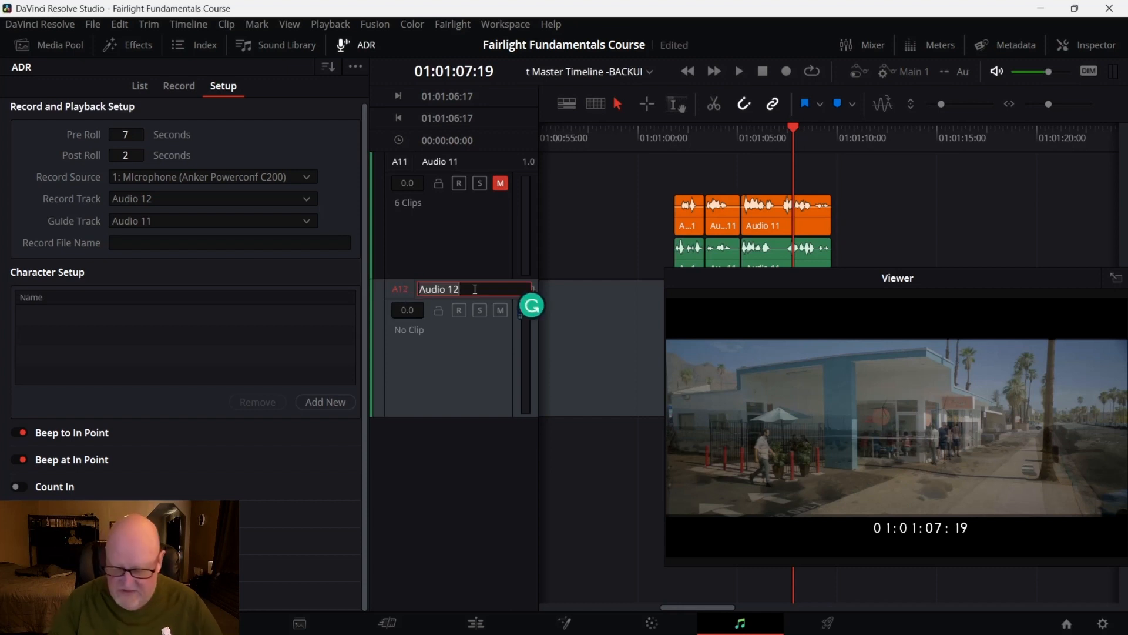
key(ctrl+a)
key(BackSpace)
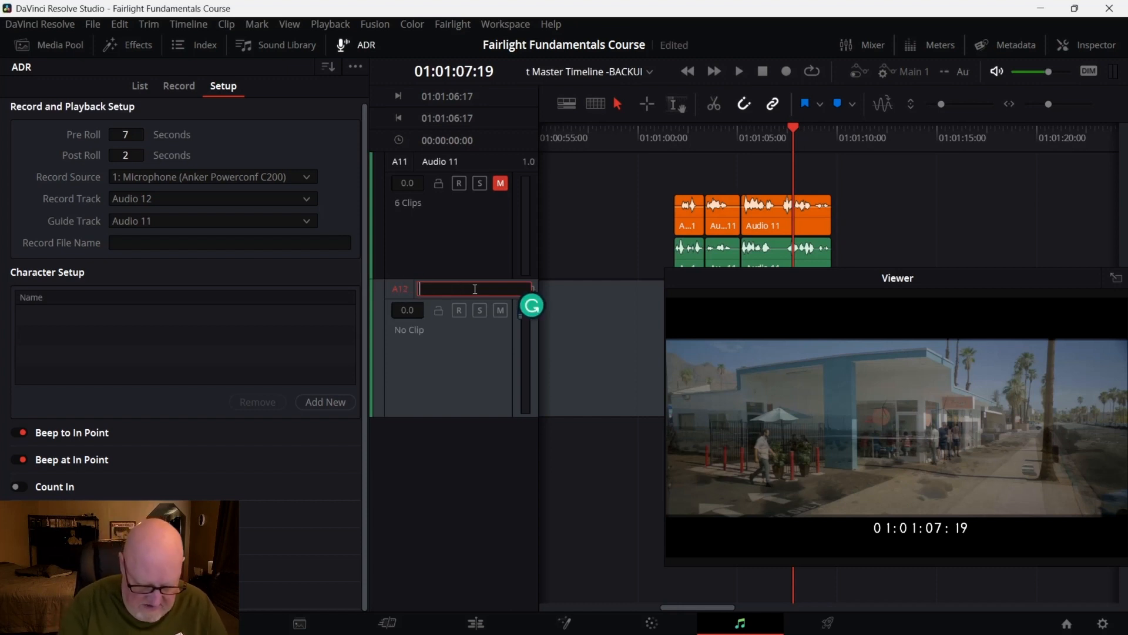
text(New)
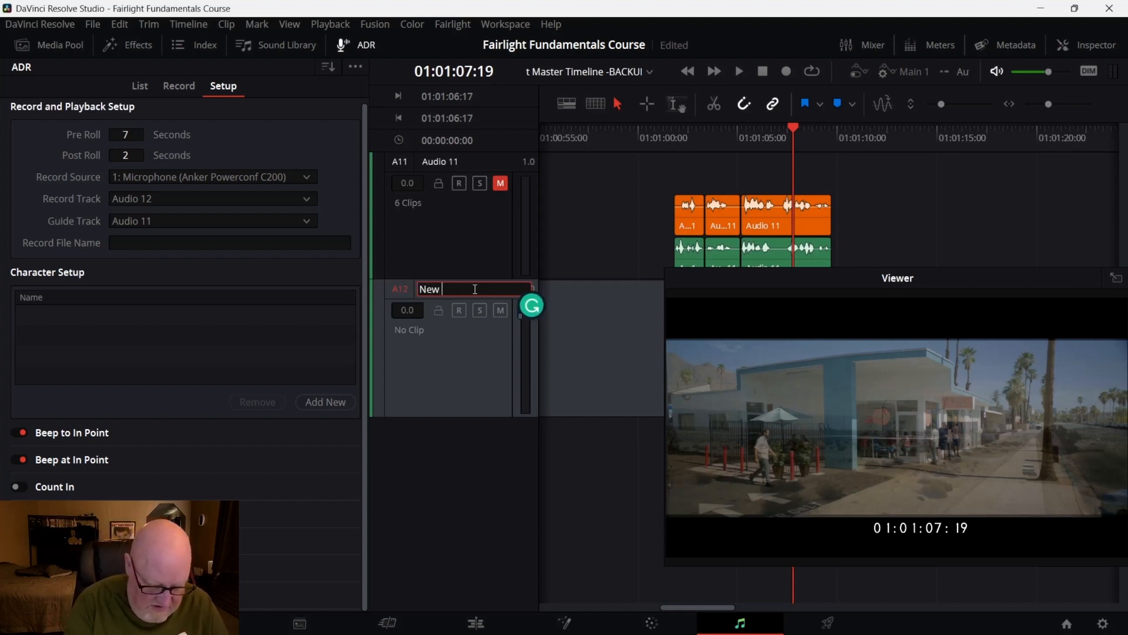
text( Vi)
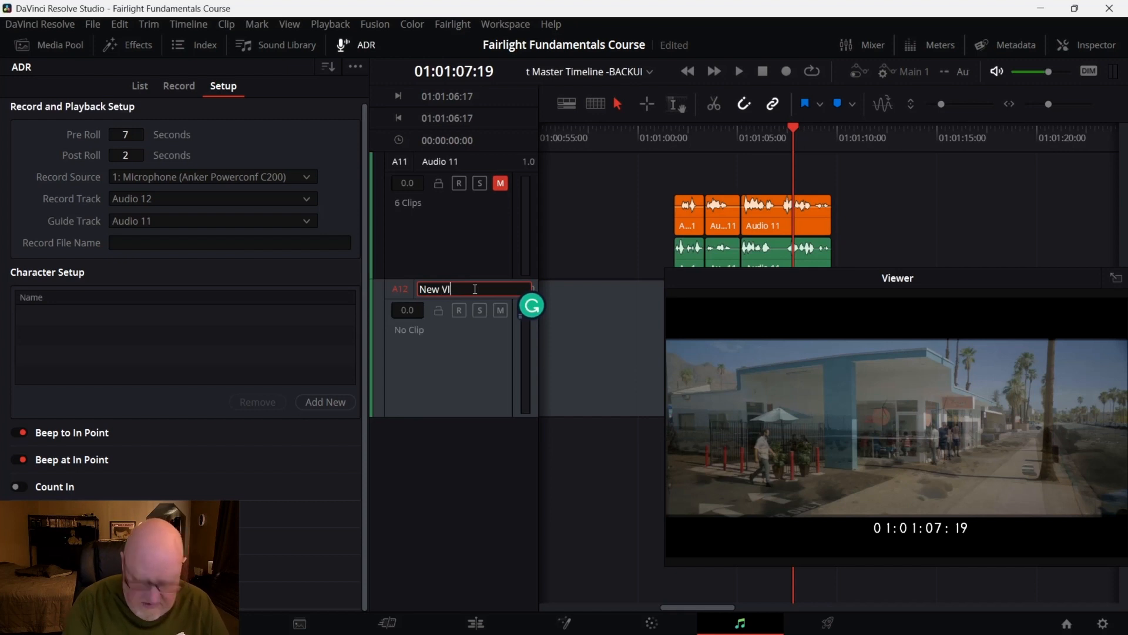
key(BackSpace)
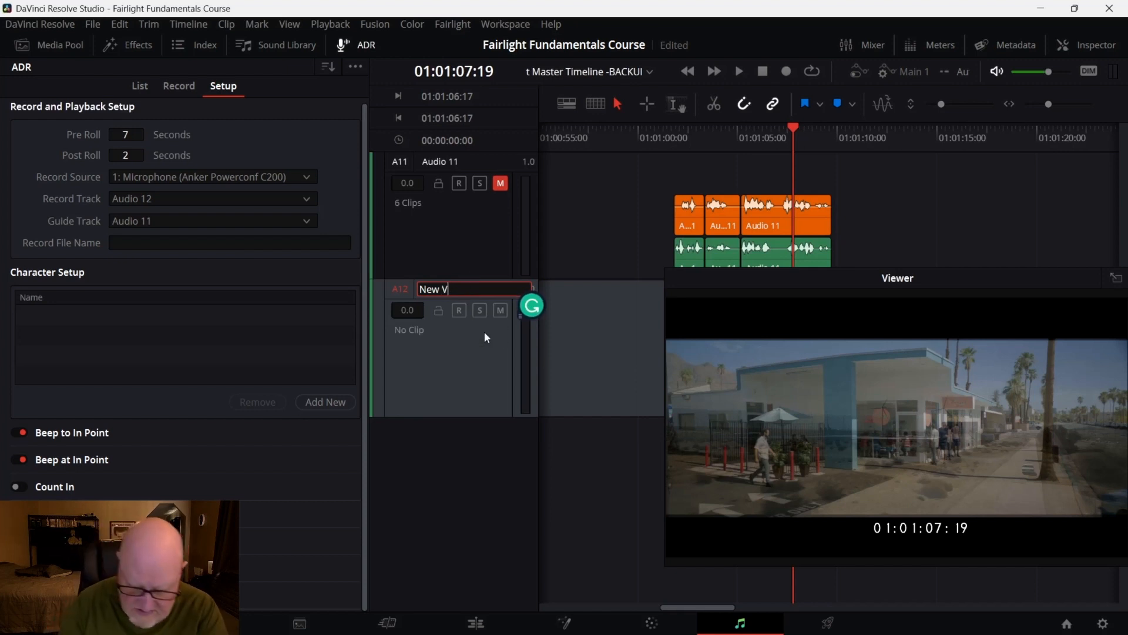
text(O)
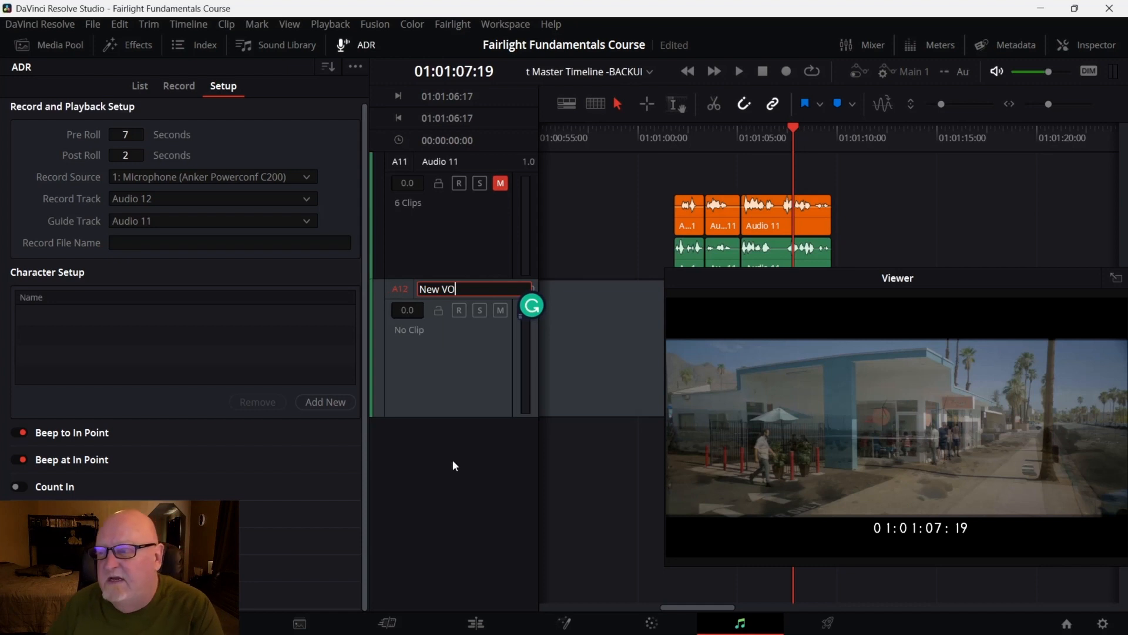
key(Return)
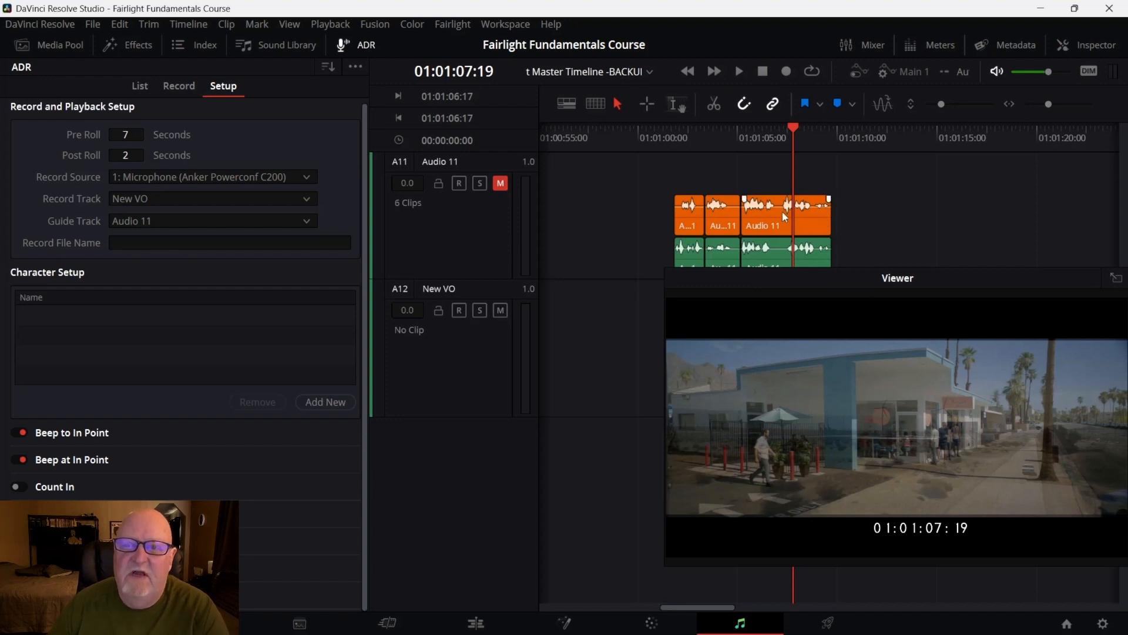
Set the ADR record source to the Desktop Microphone (RØDE NT-USB Mini) and mute the New VO track
click(301, 177)
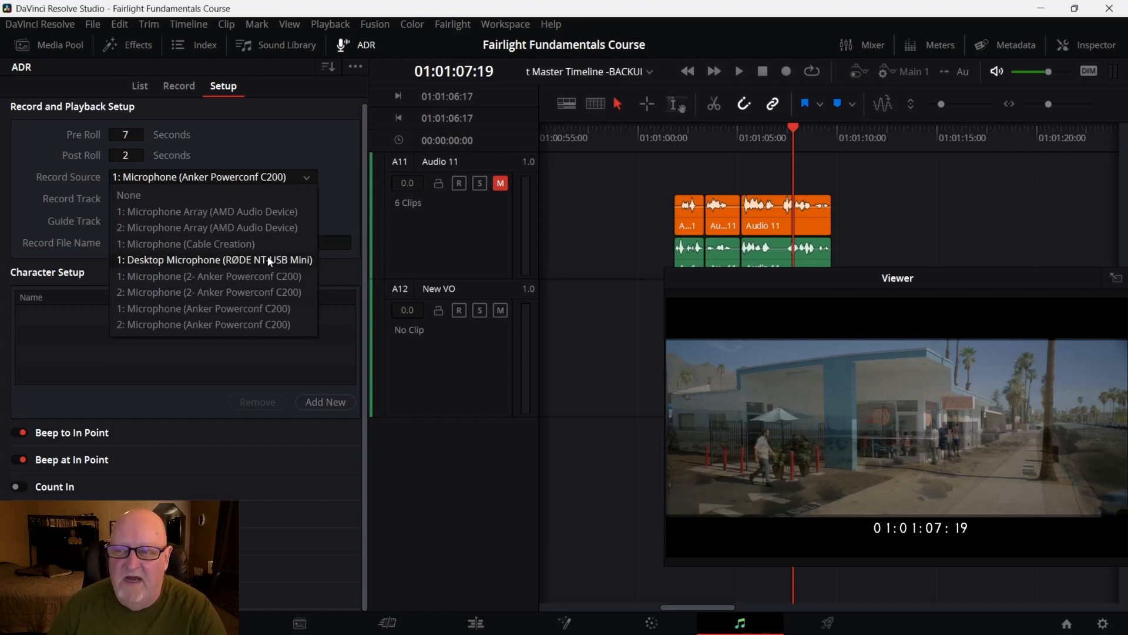
click(188, 260)
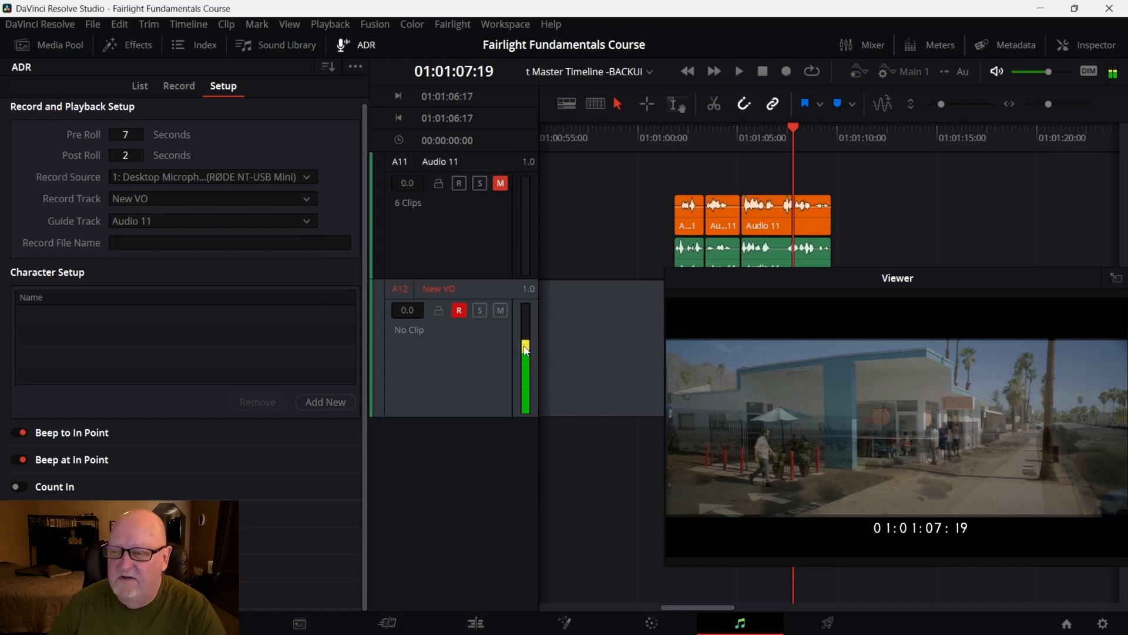
click(498, 310)
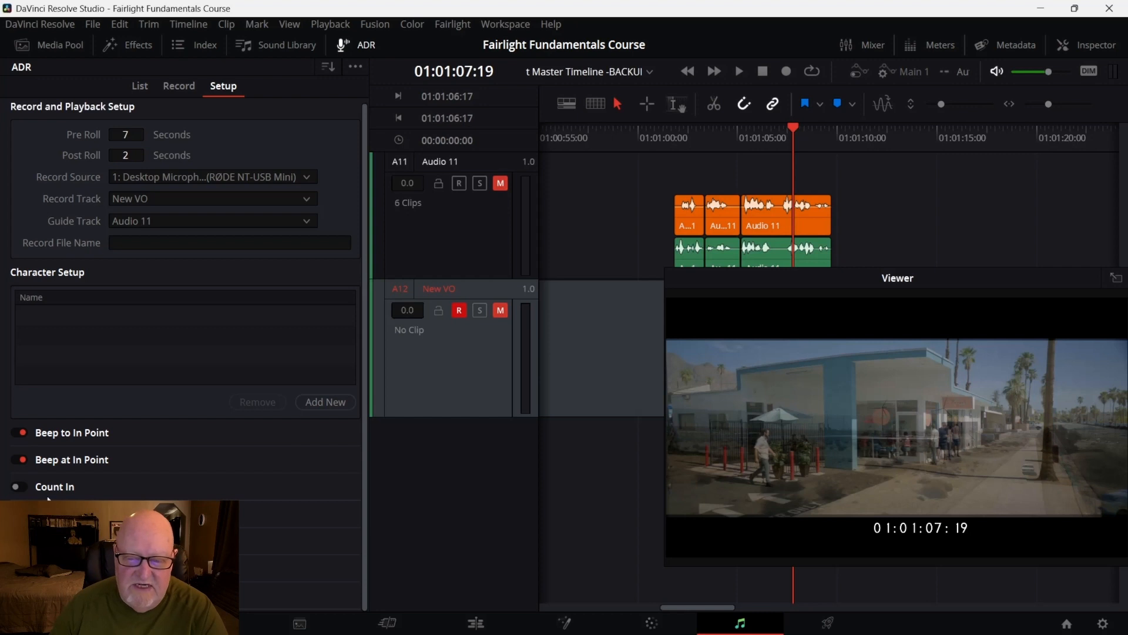
Enable Count In, then create a new ADR cue from 01:01:07:19 to 01:01:12:19 and select it
click(22, 488)
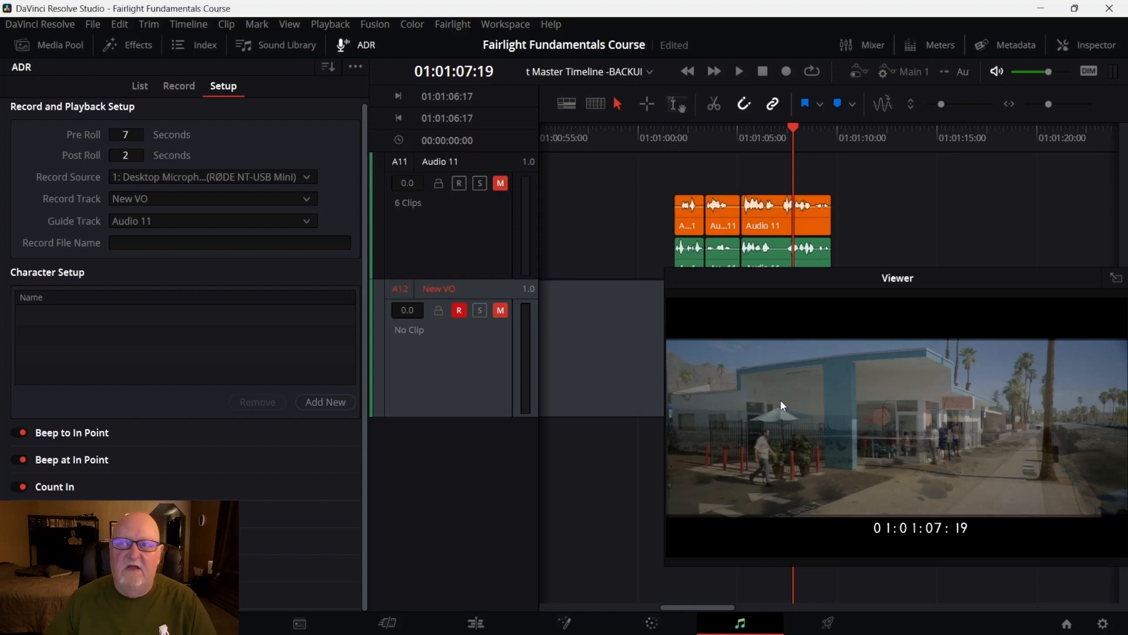
click(176, 86)
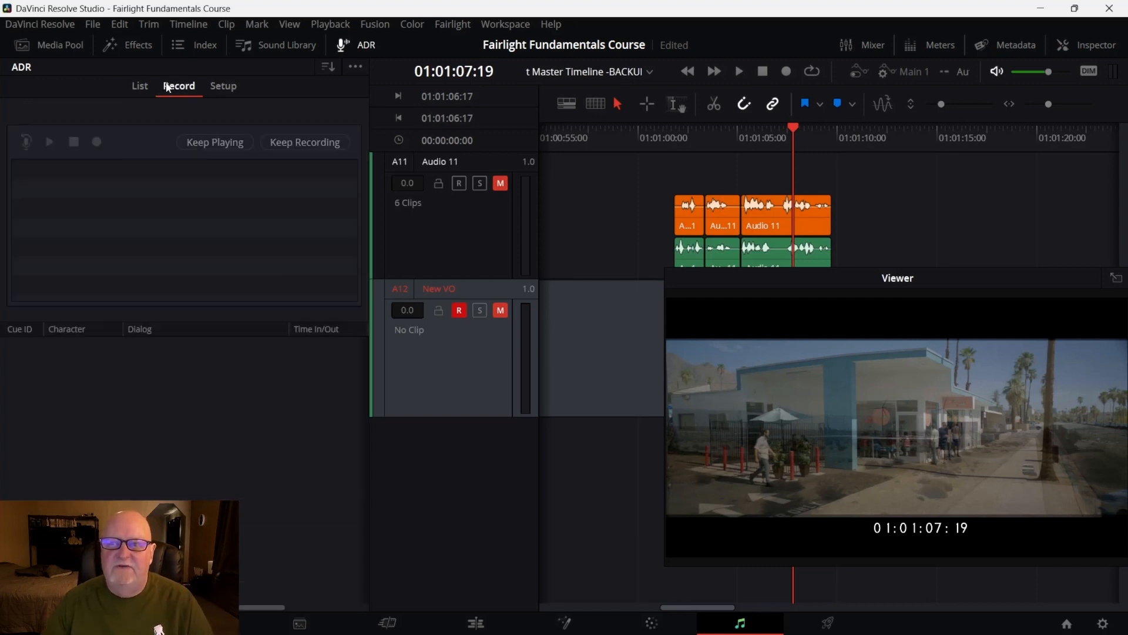
click(136, 86)
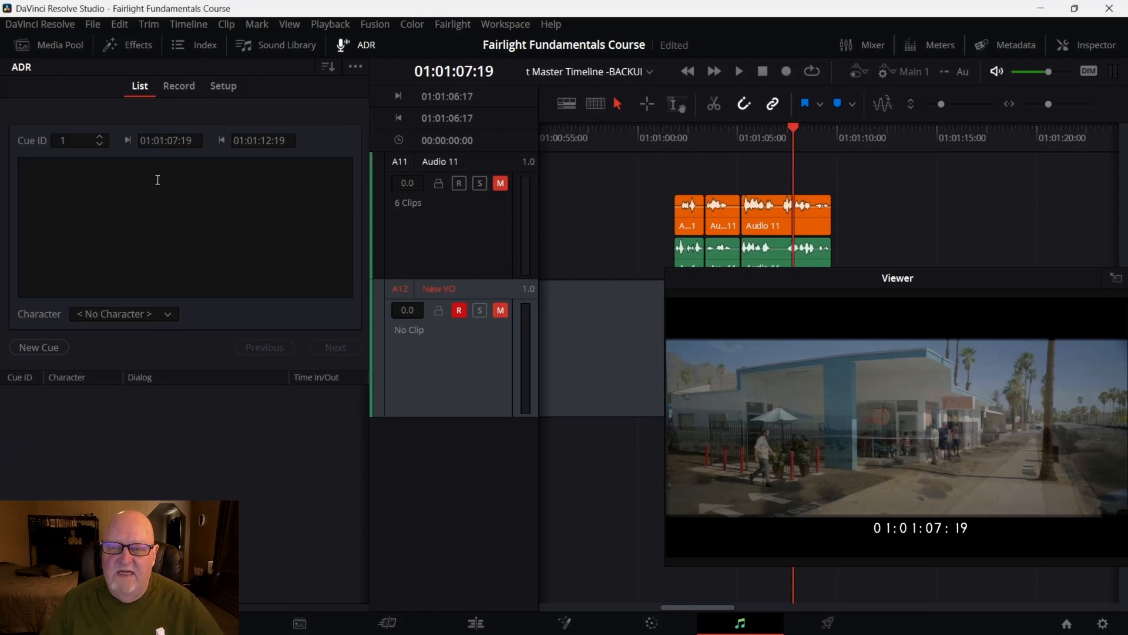
click(28, 348)
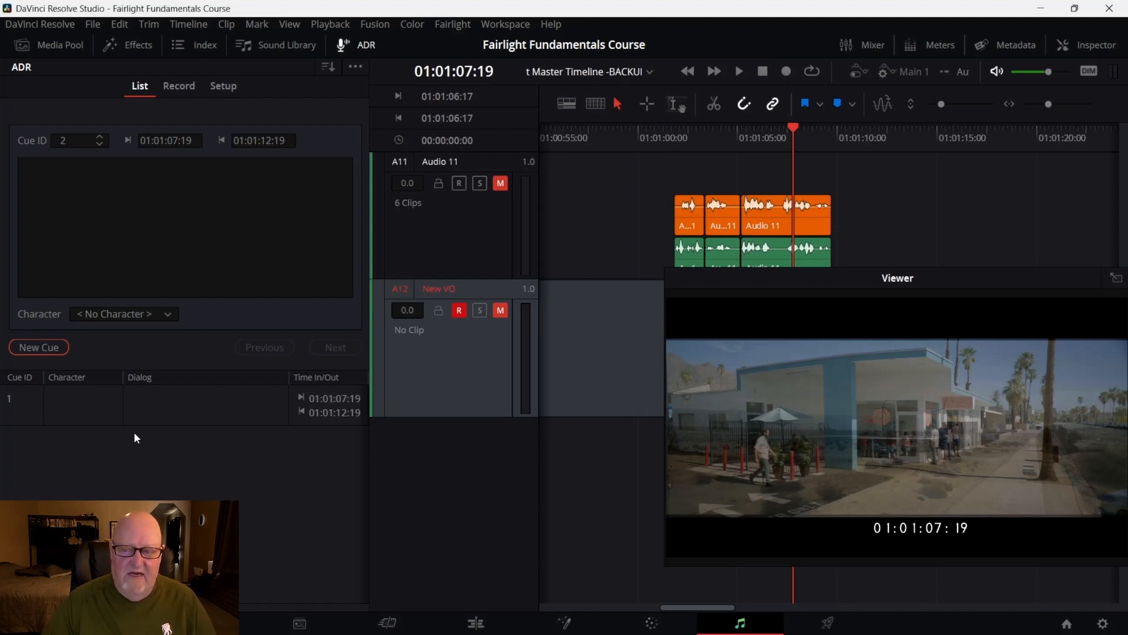
click(181, 391)
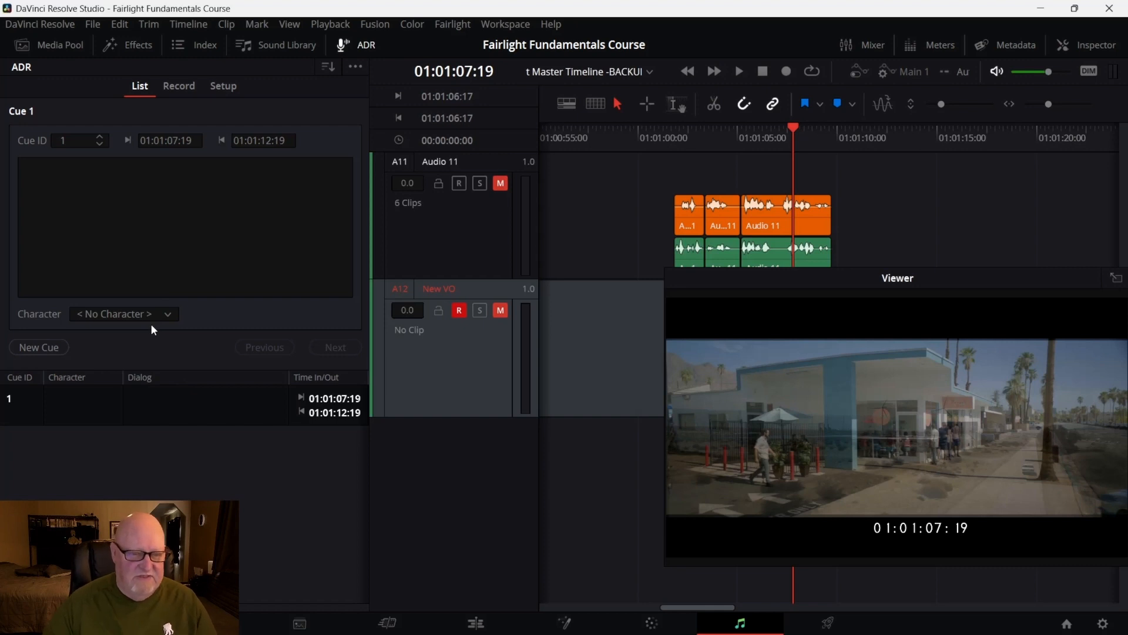
Play the timeline briefly from the cue and scrub the playhead back to about 01:01:05:05
key(space)
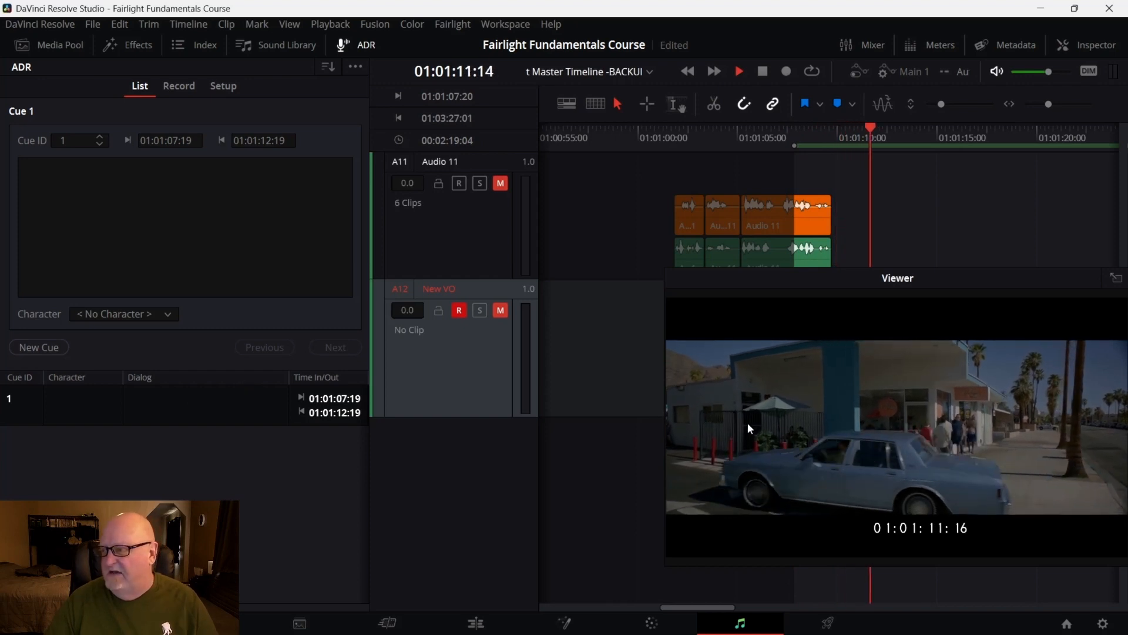
key(space)
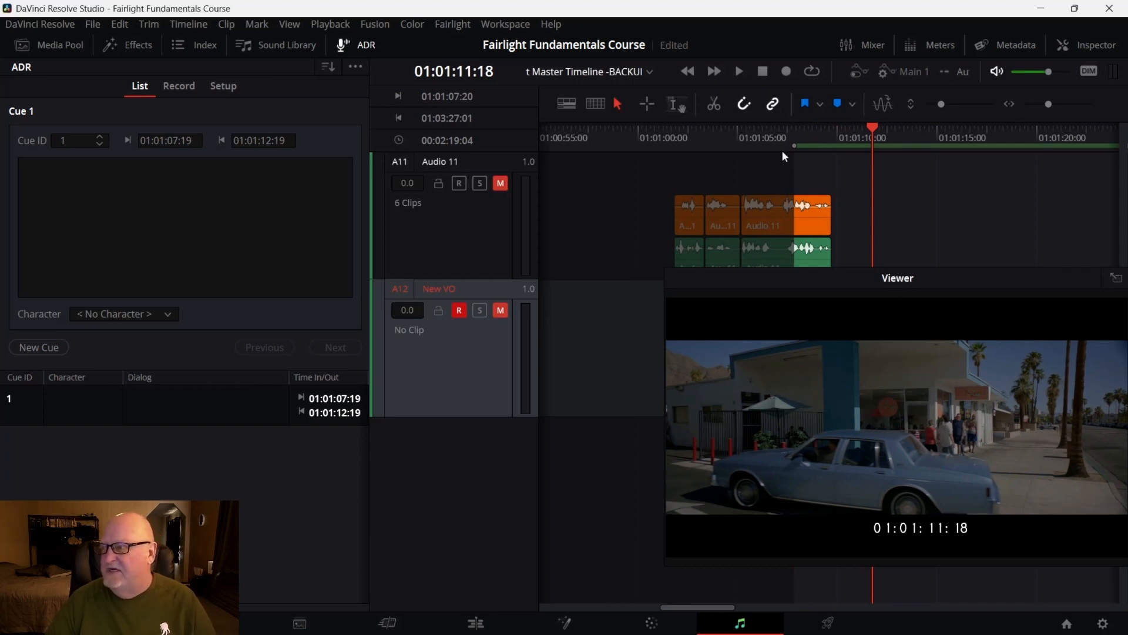
drag(794, 142, 738, 158)
drag(809, 144, 742, 168)
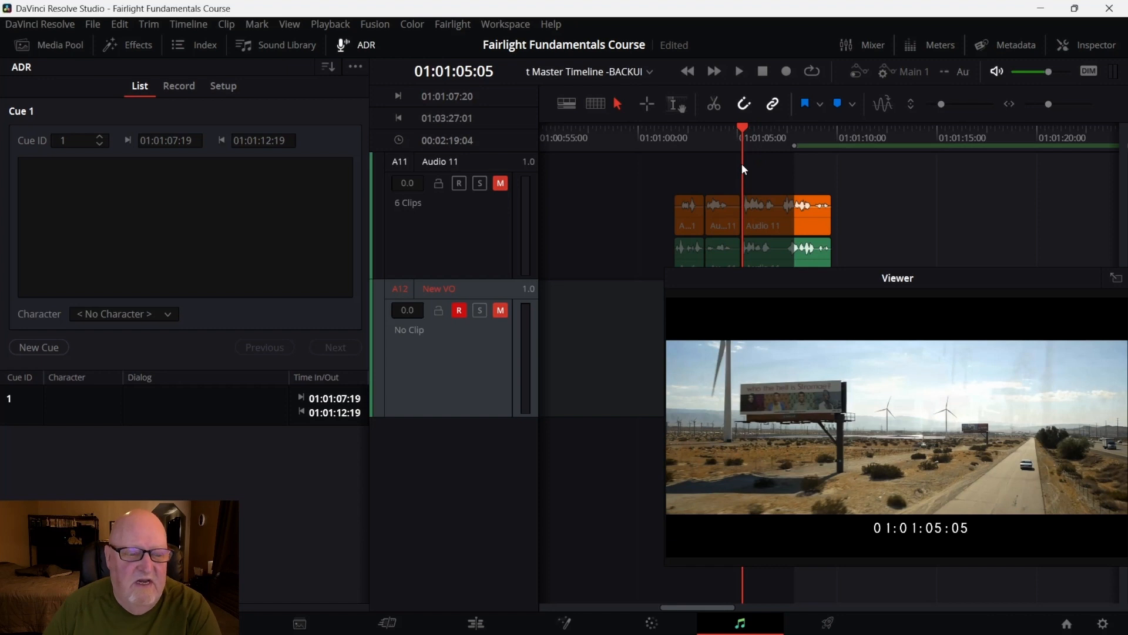
In the ADR setup, add a new character named with the narrator's first name followed by VO
click(178, 86)
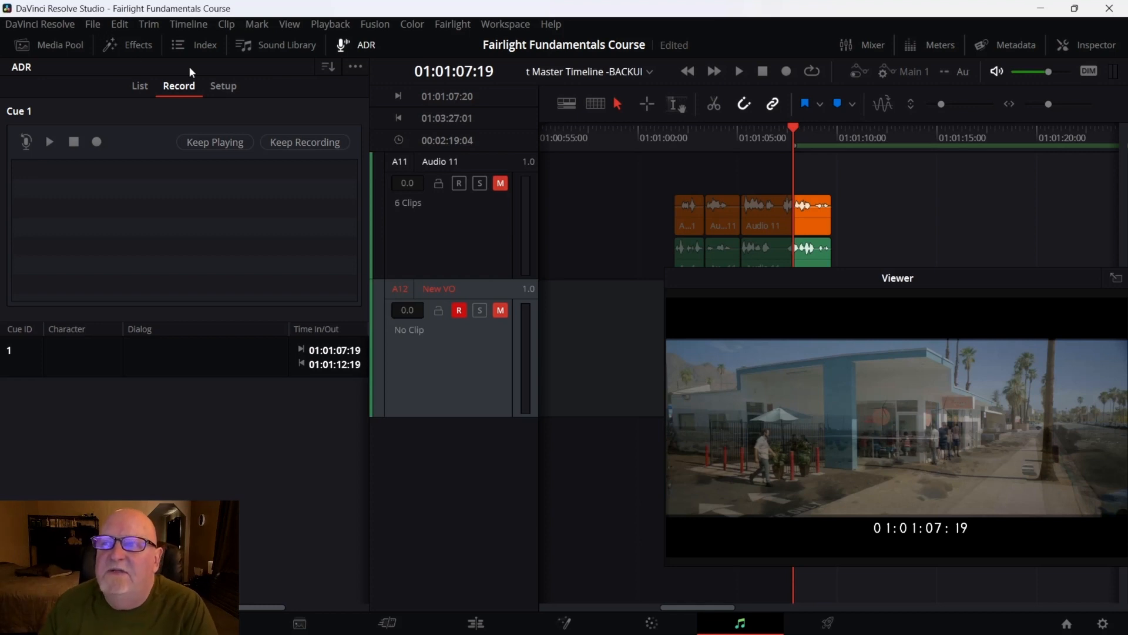
click(220, 86)
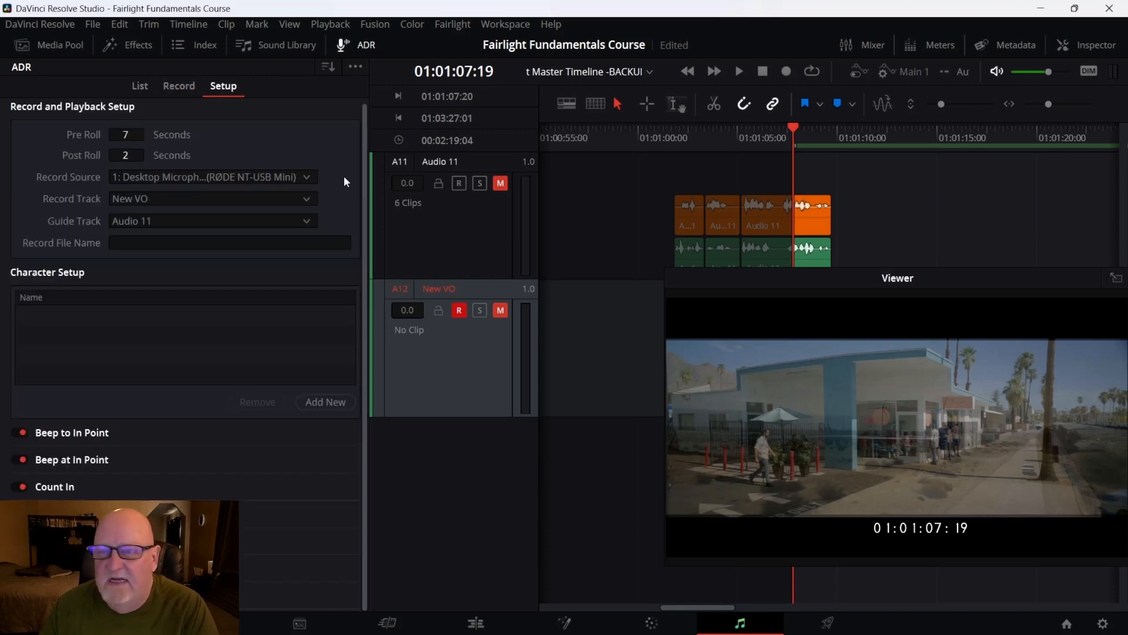
click(155, 240)
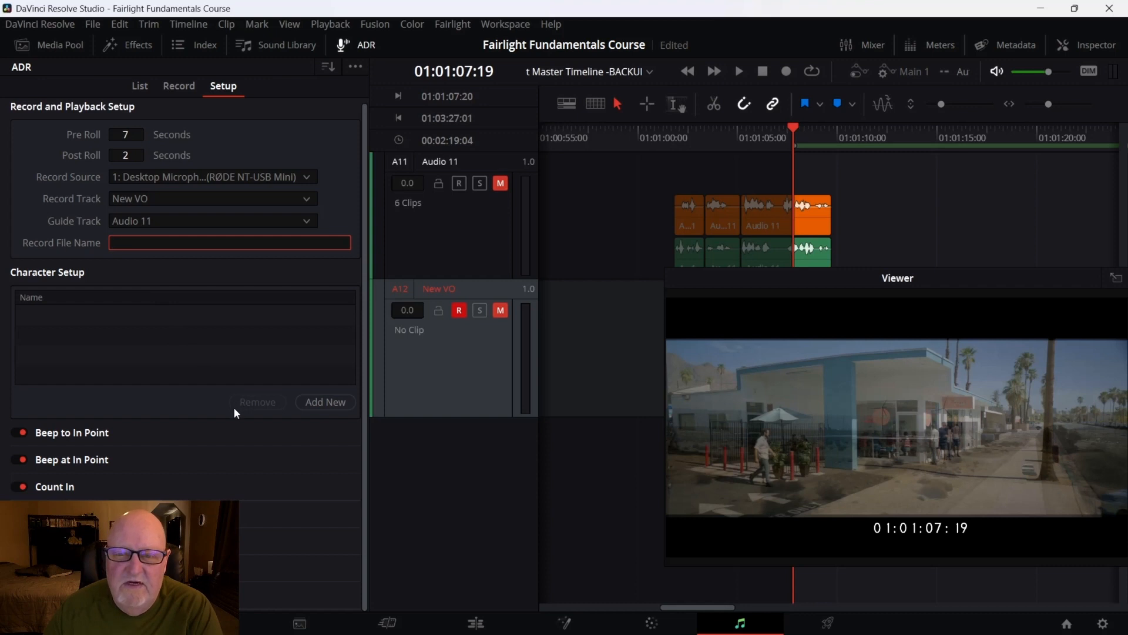
click(331, 404)
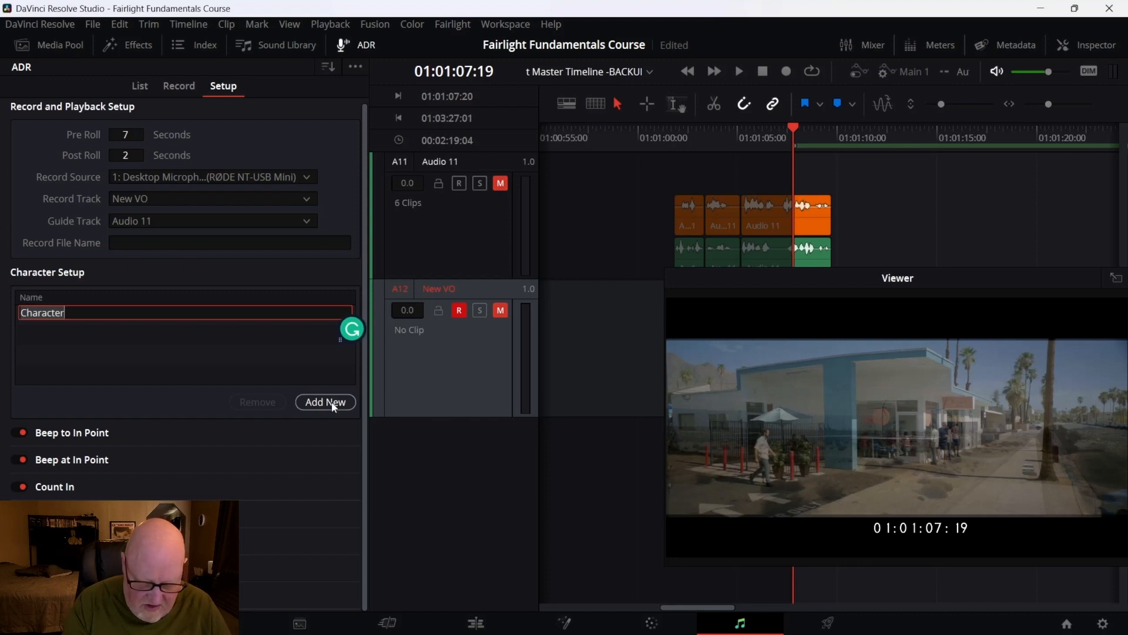
text(Pau)
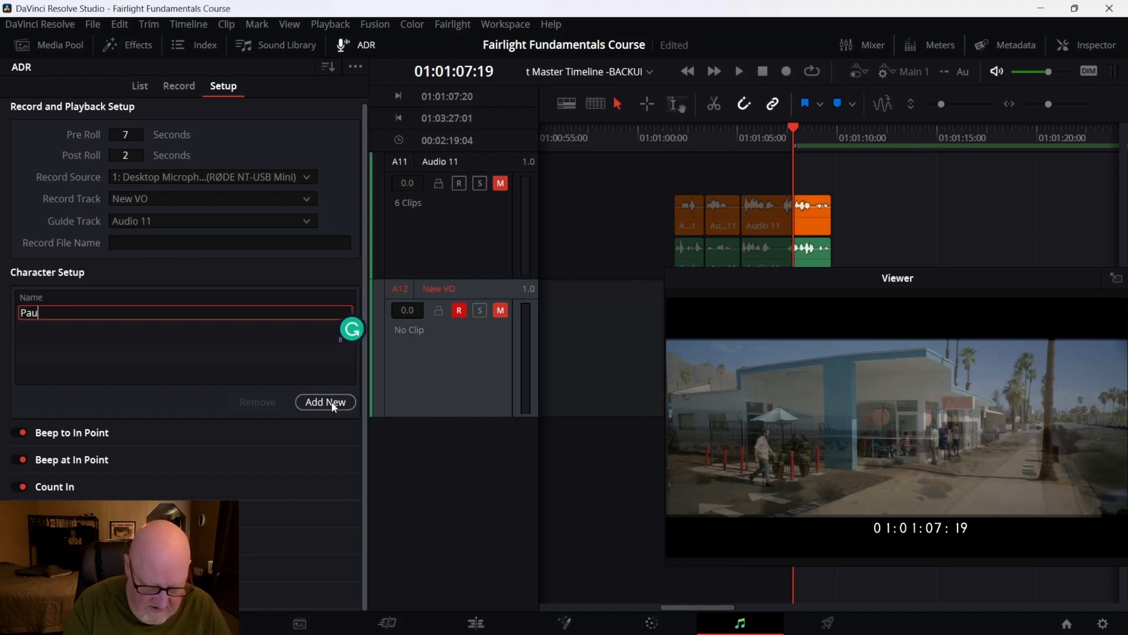
text(l VO)
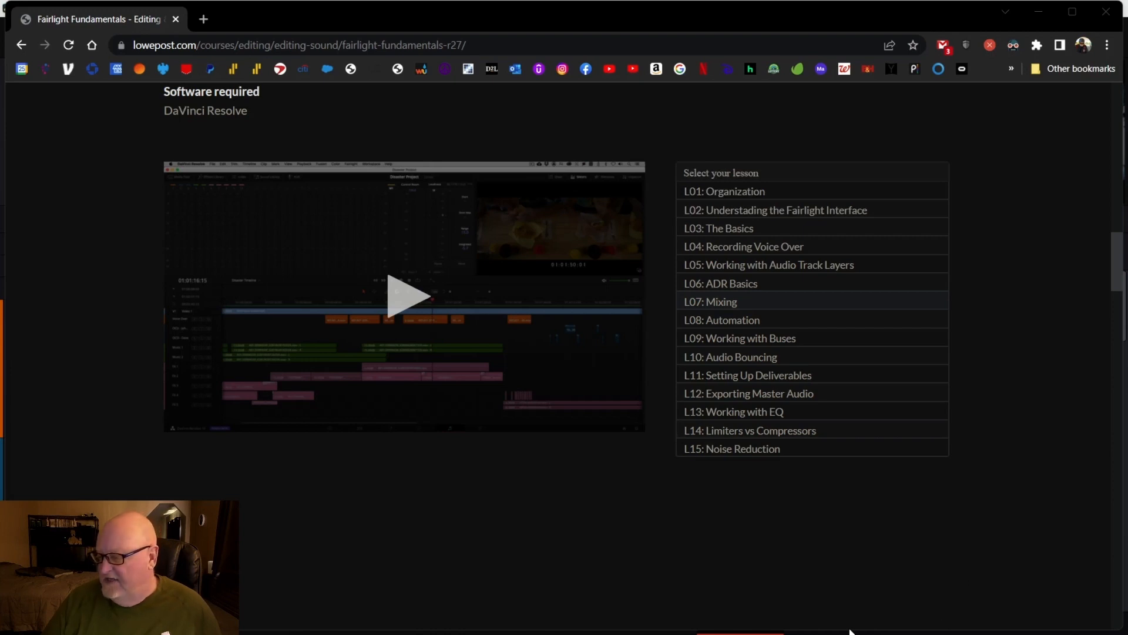
Return to Resolve and hide every track in the track index except Voice Over and FX 1
mouse_move(851, 633)
click(822, 617)
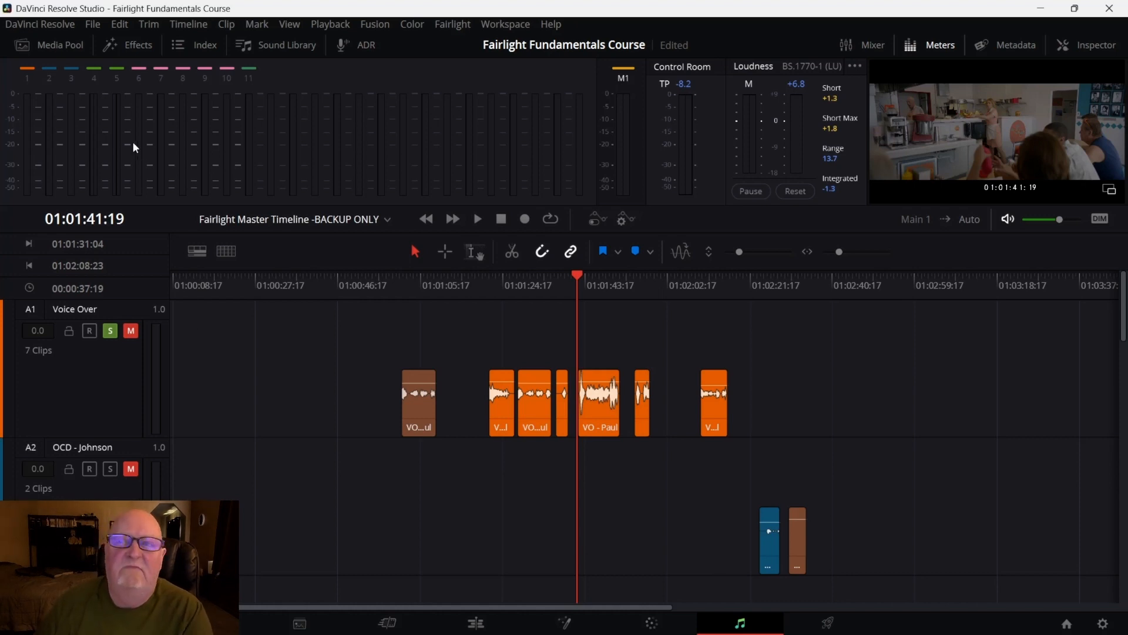
click(203, 47)
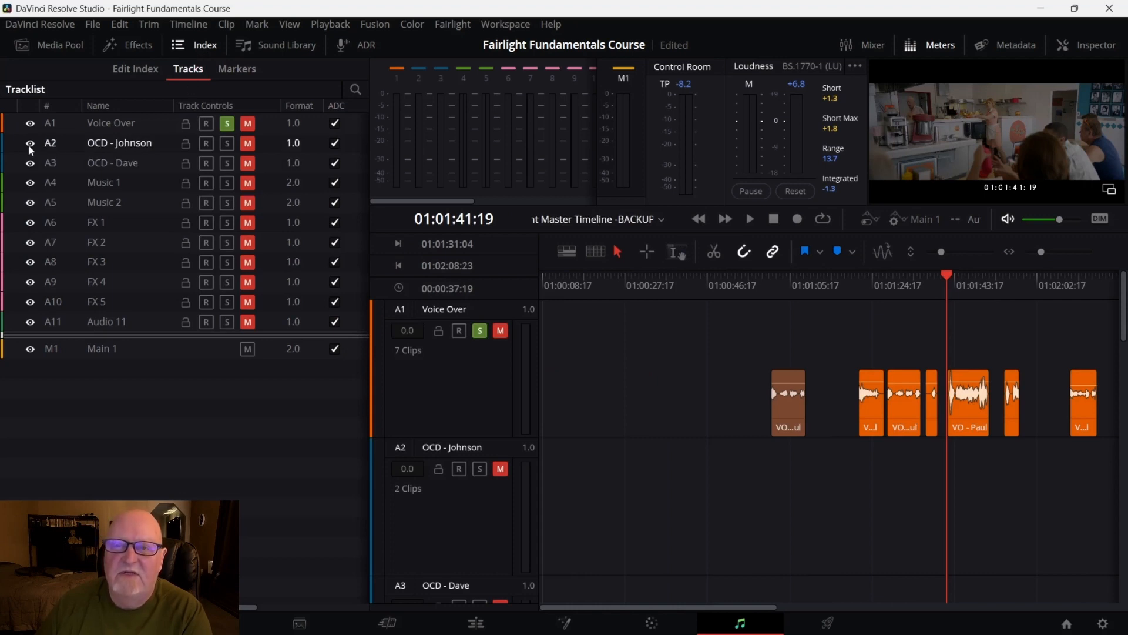
drag(29, 143, 36, 199)
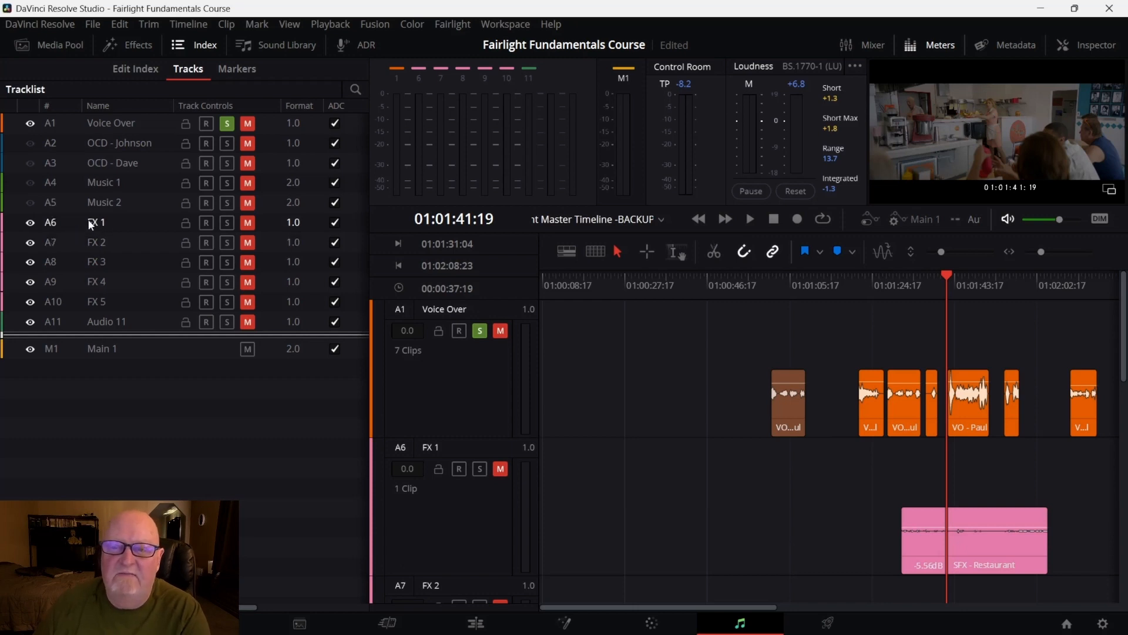
click(30, 242)
click(30, 263)
click(30, 282)
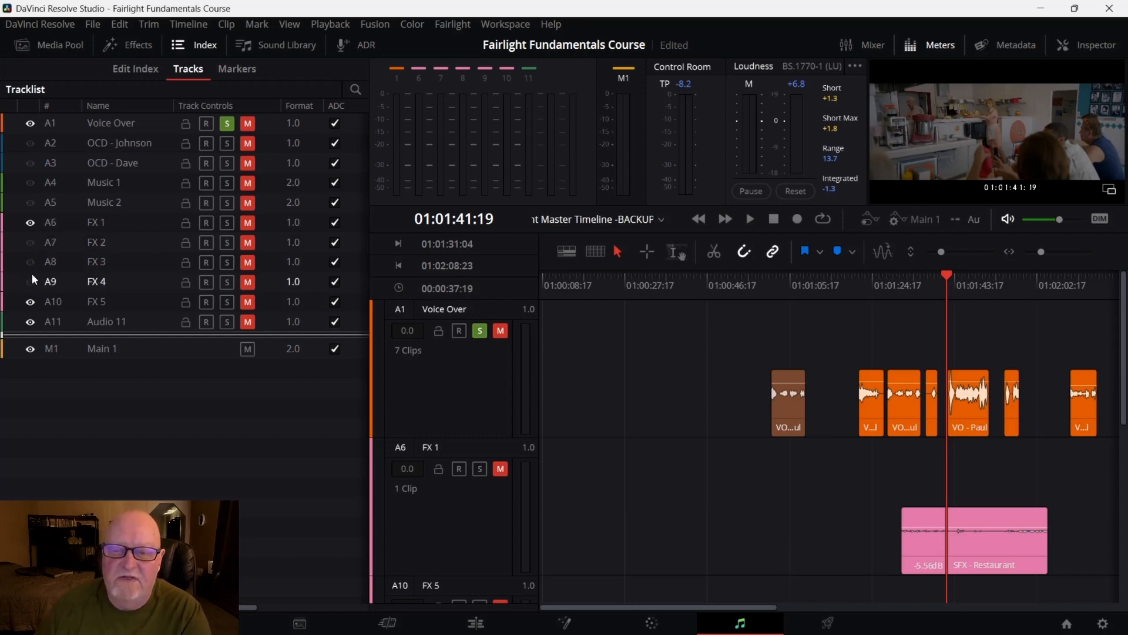
click(30, 302)
click(26, 318)
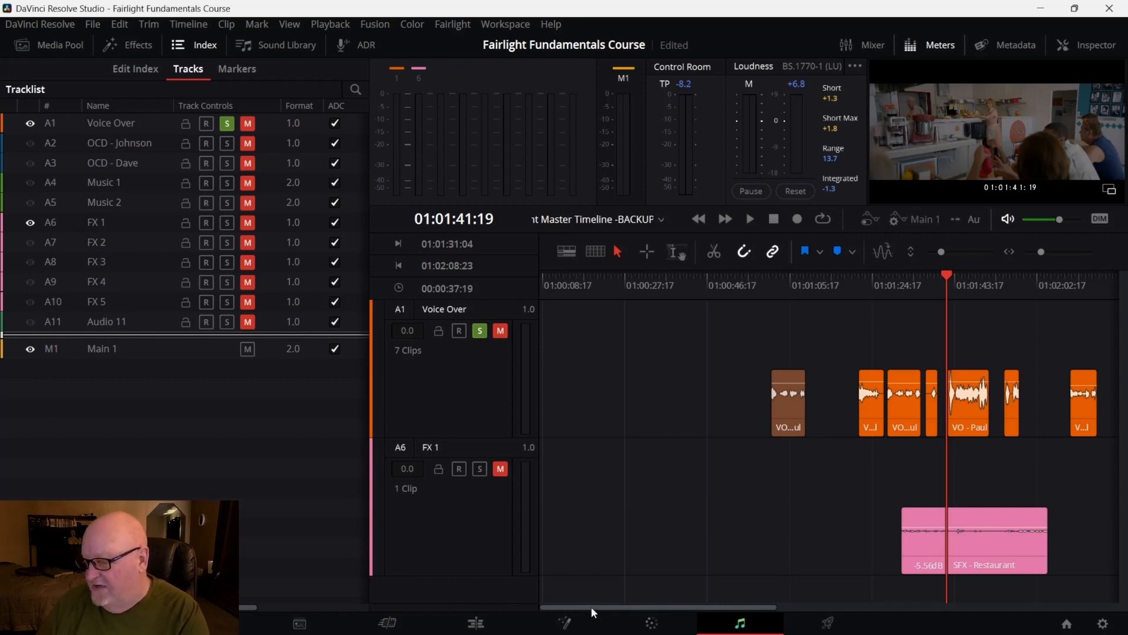
Close the index and meters panels and zoom the timeline in on the Voice Over clips around 01:01:45
click(209, 43)
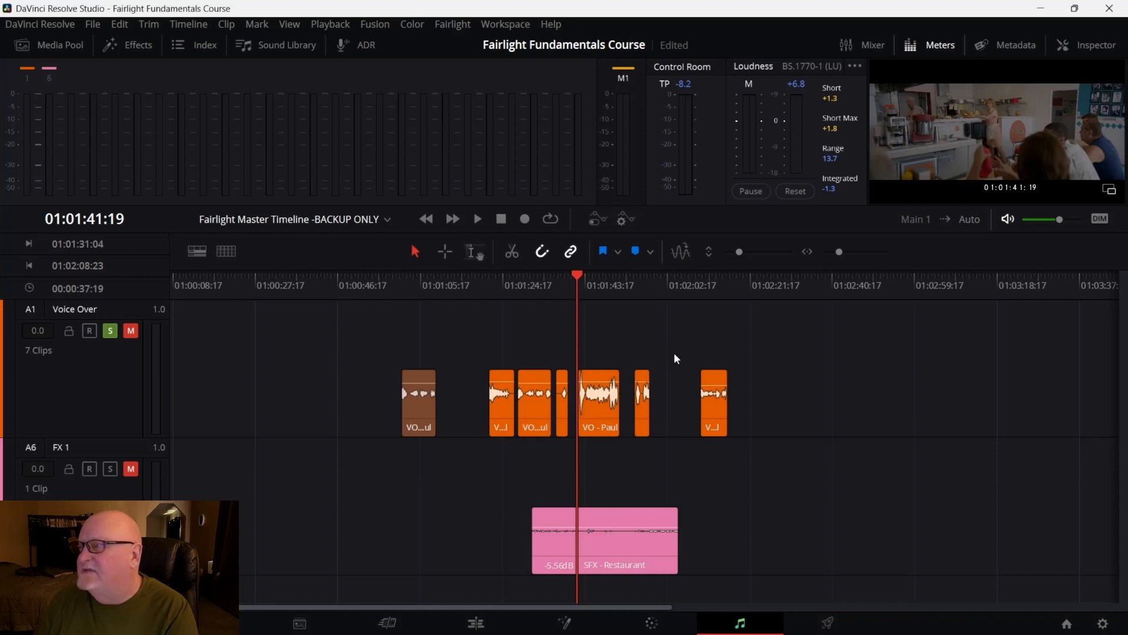
click(931, 47)
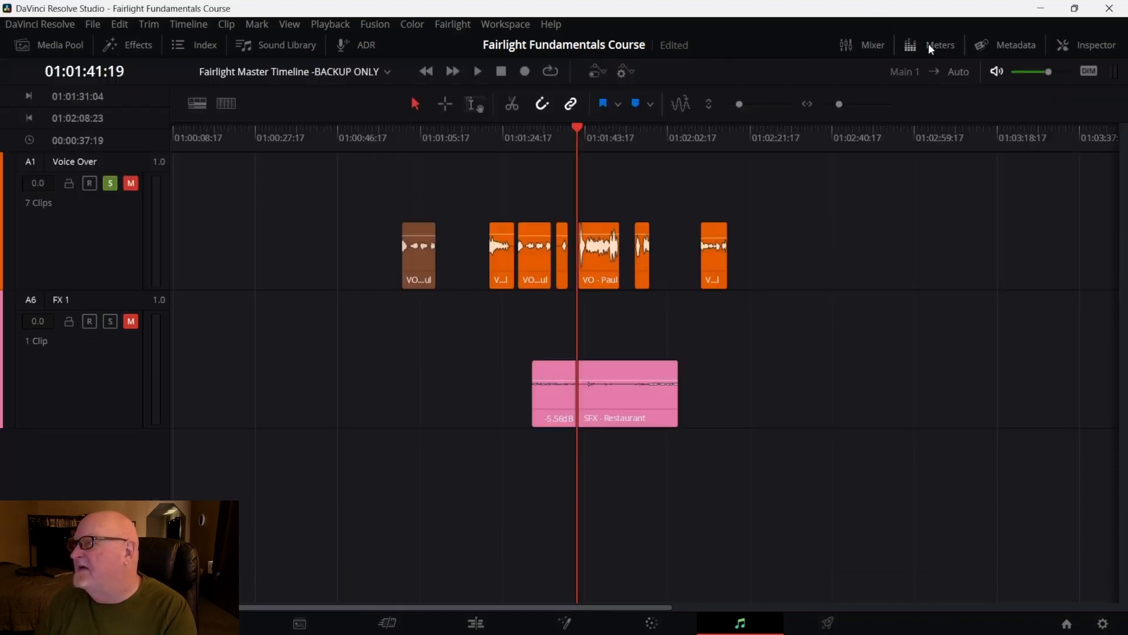
mouse_move(569, 371)
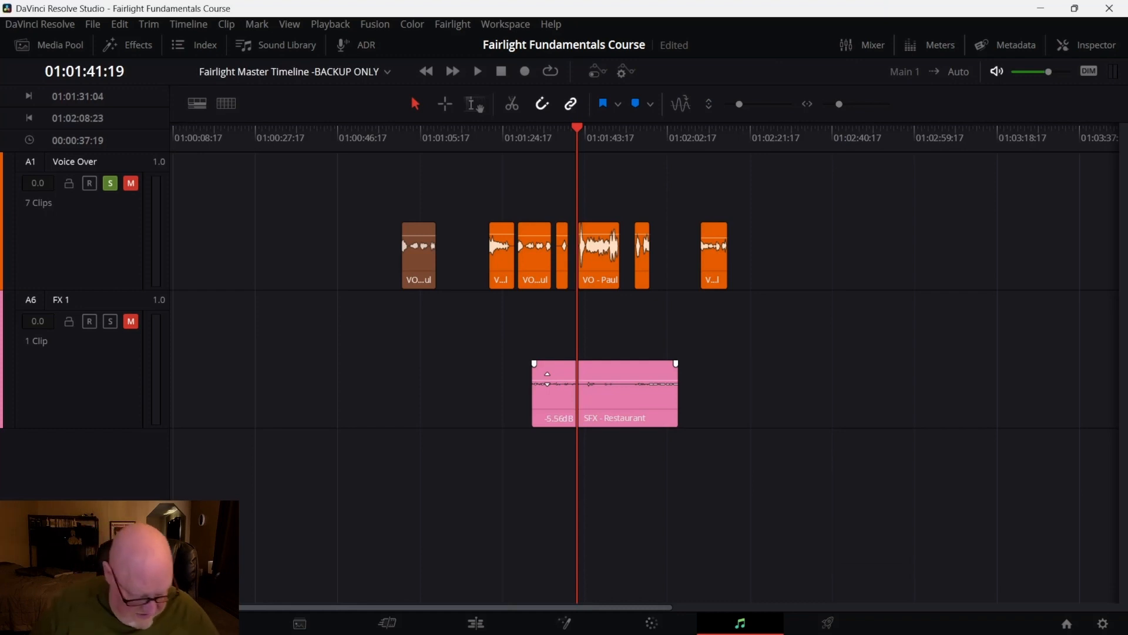
scroll(547, 378, up, 3)
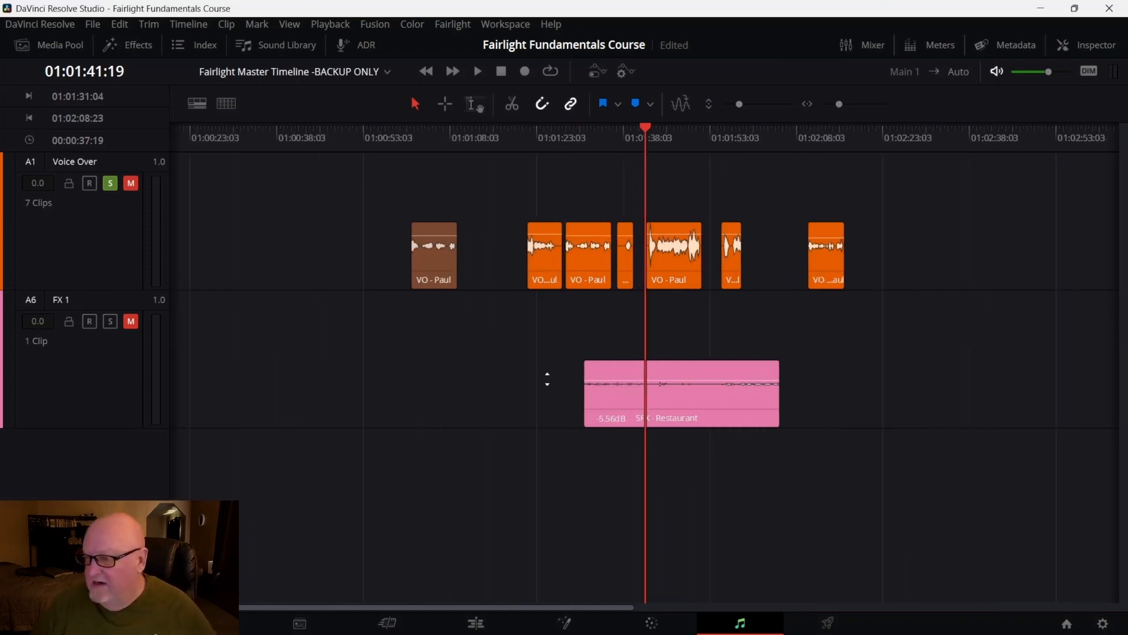
scroll(547, 378, up, 2)
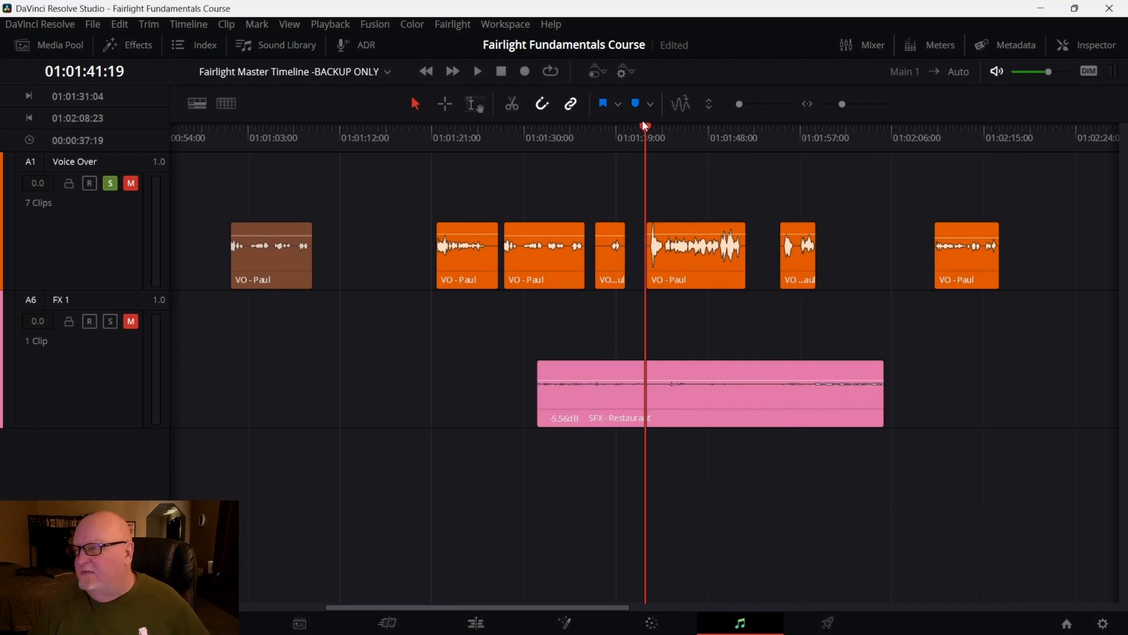
drag(648, 128, 690, 157)
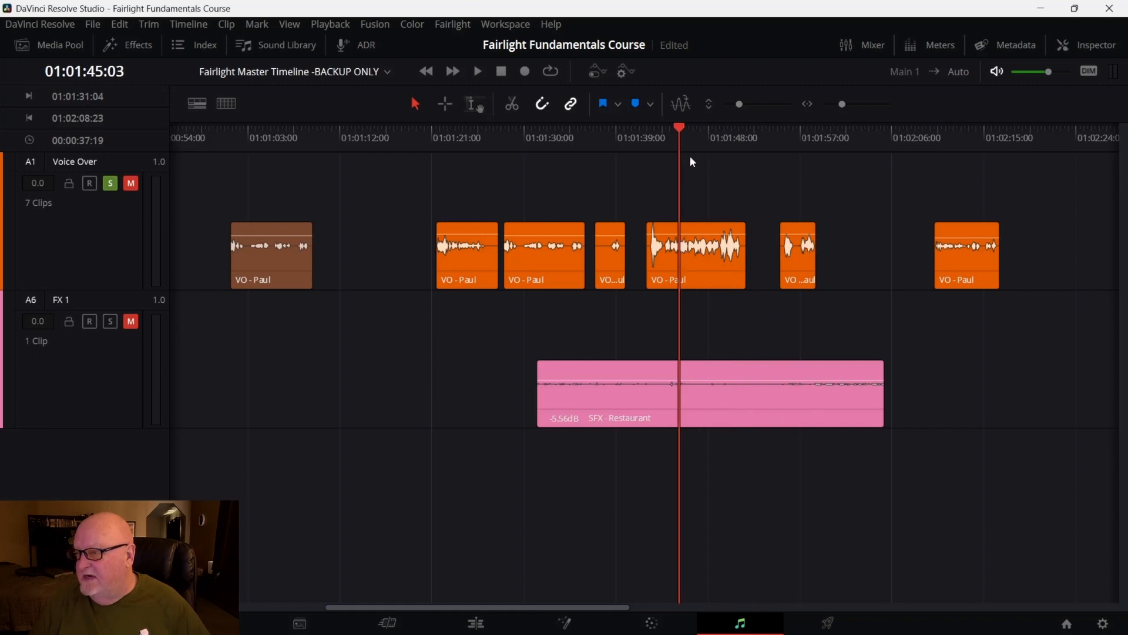
click(739, 244)
scroll(739, 247, up, 2)
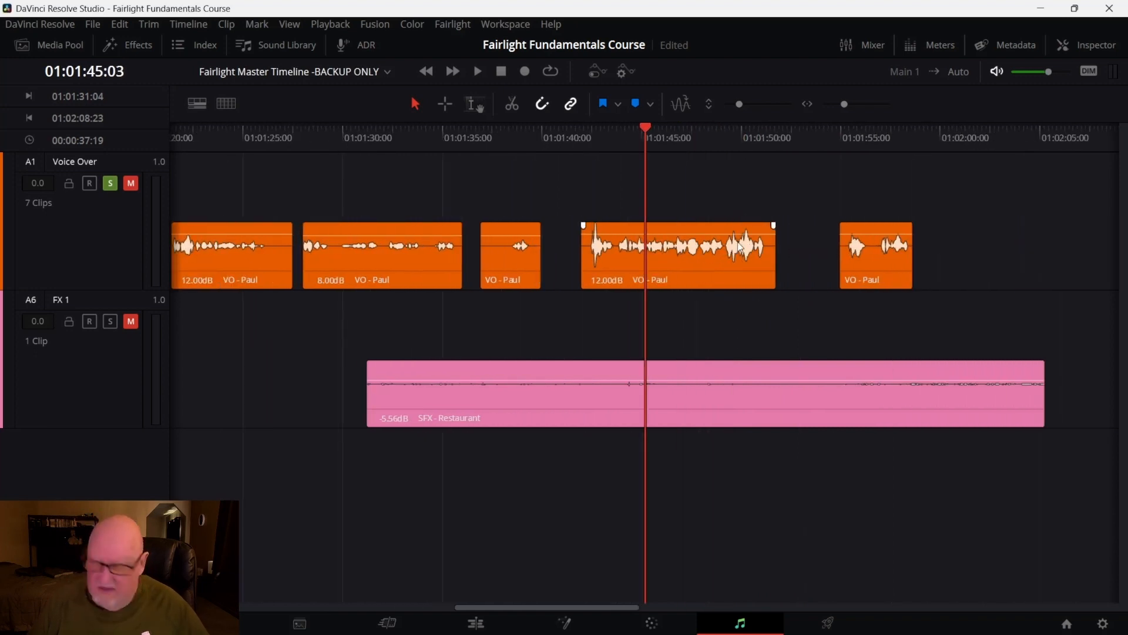
scroll(740, 247, down, 3)
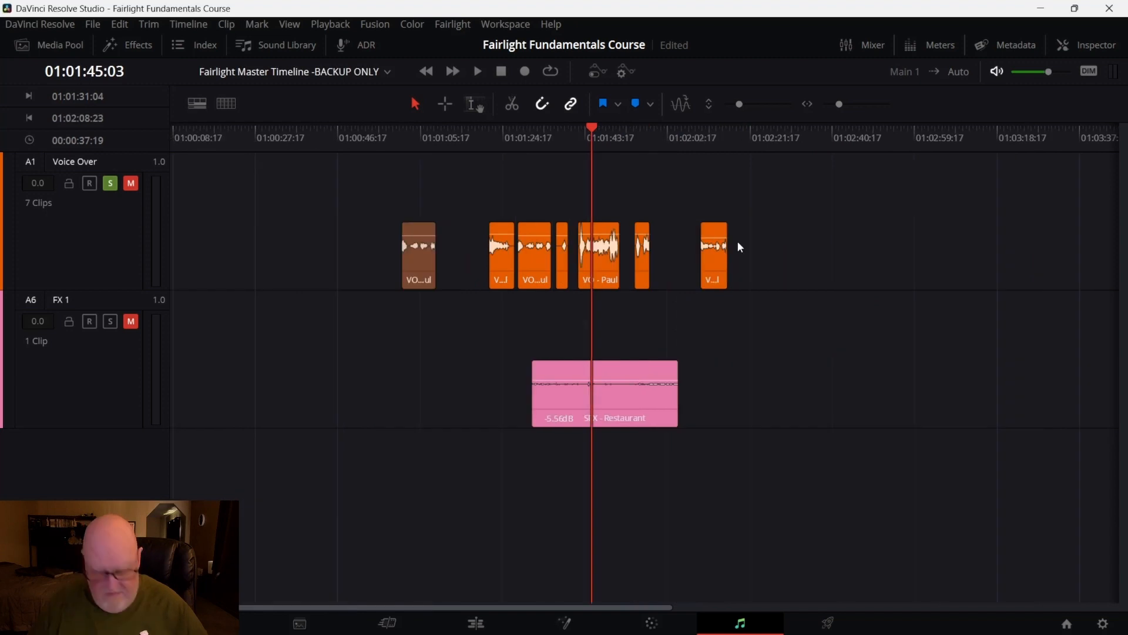
scroll(739, 240, up, 3)
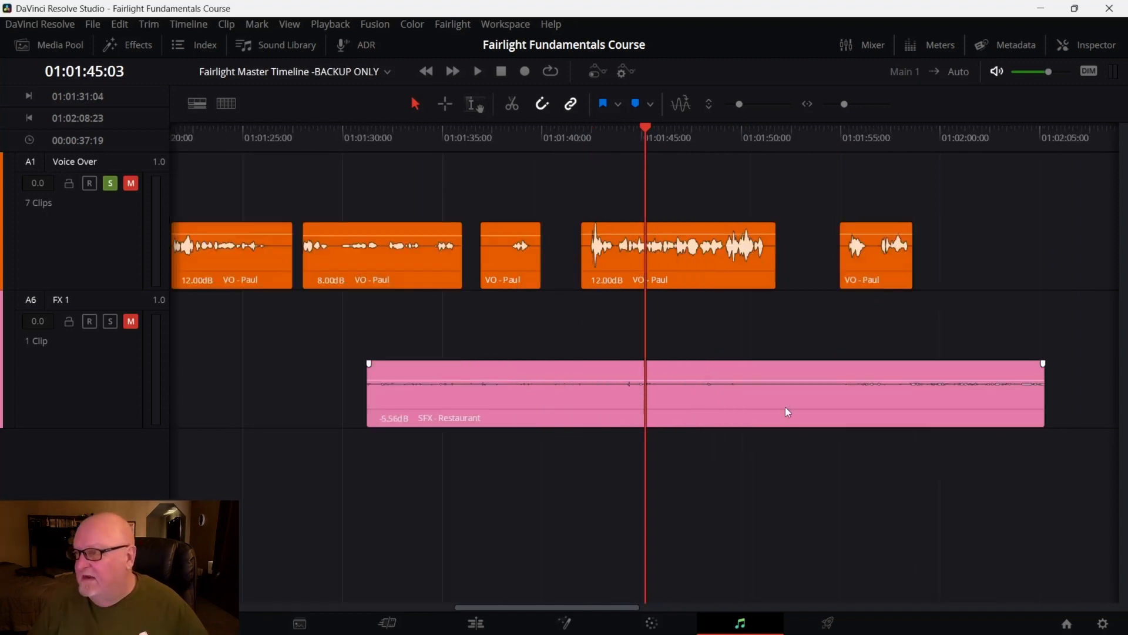
click(629, 606)
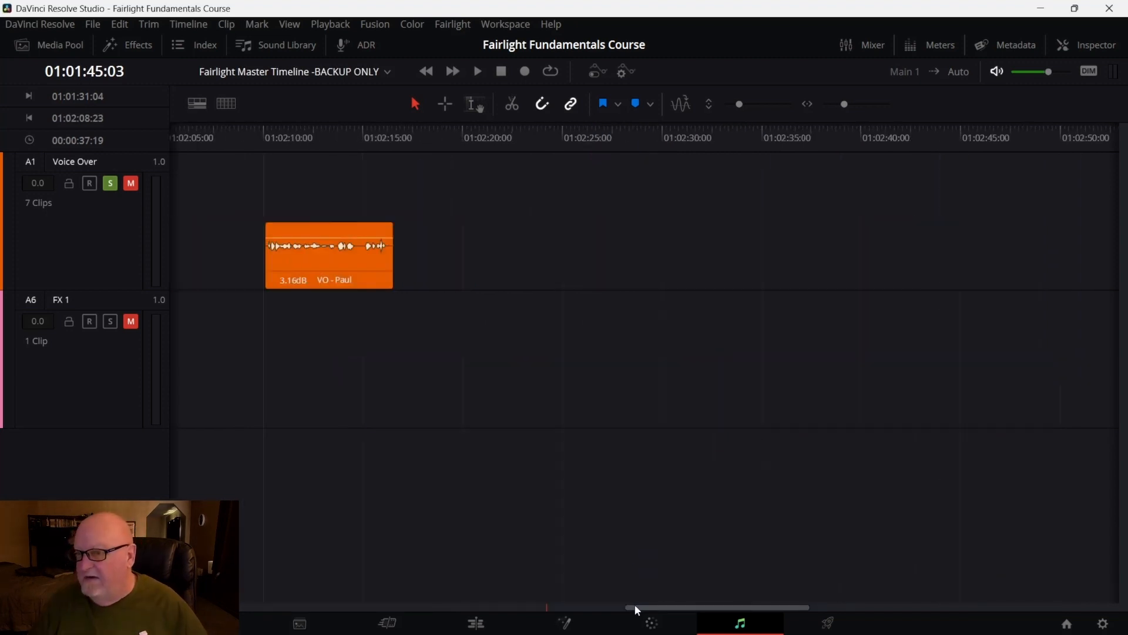
drag(635, 606, 476, 616)
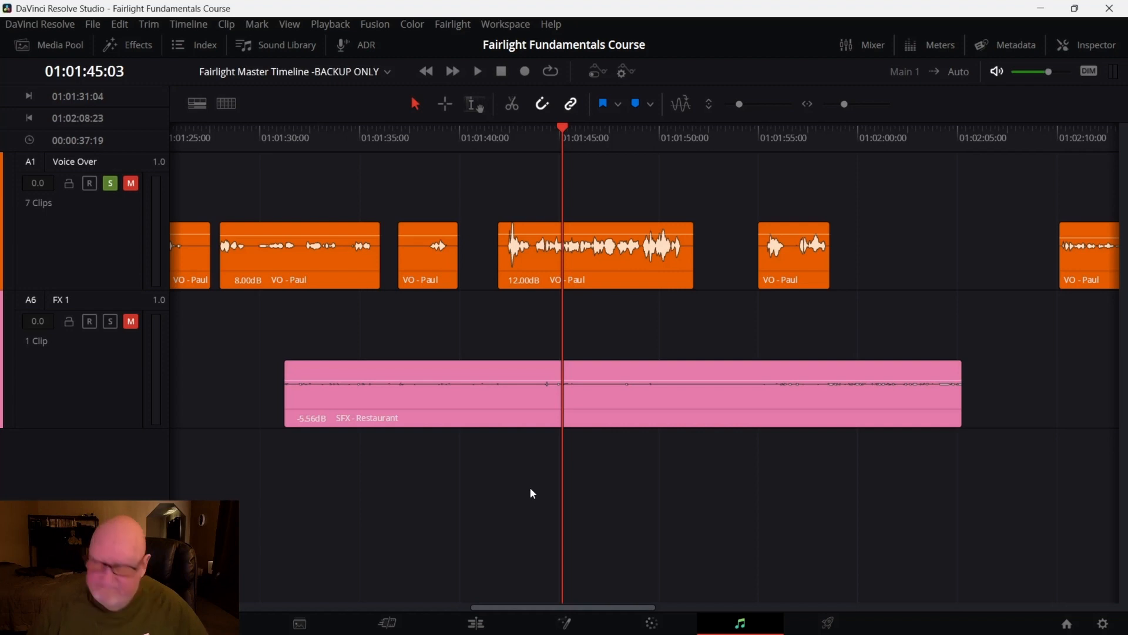
Enlarge the Voice Over and FX 1 track heights and unmute both tracks
scroll(531, 492, up, 2)
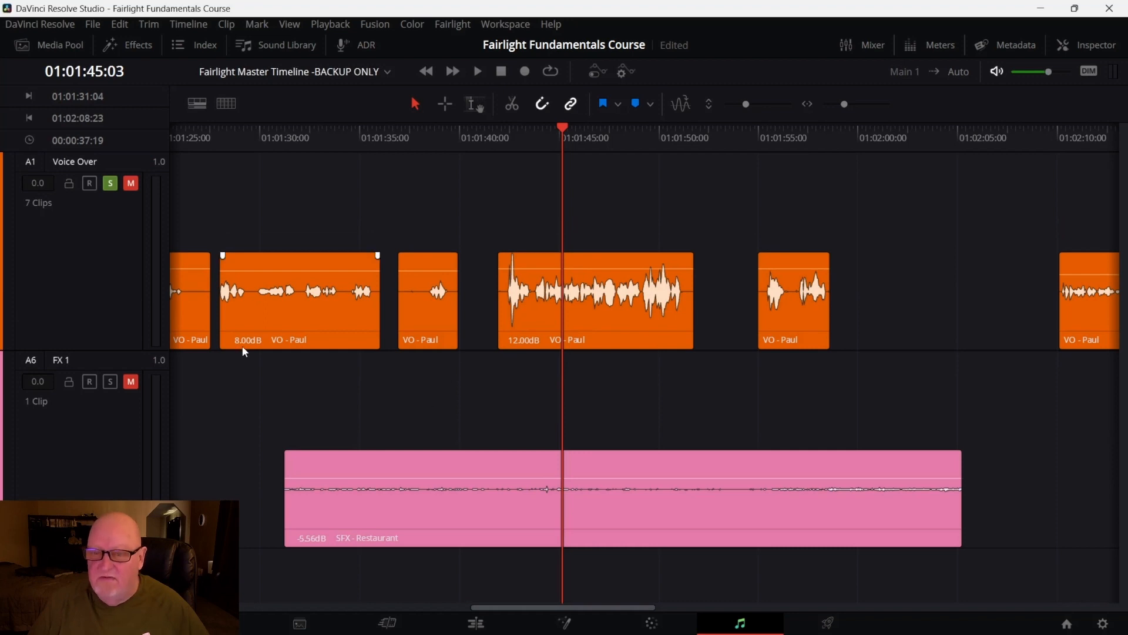
drag(121, 350, 120, 315)
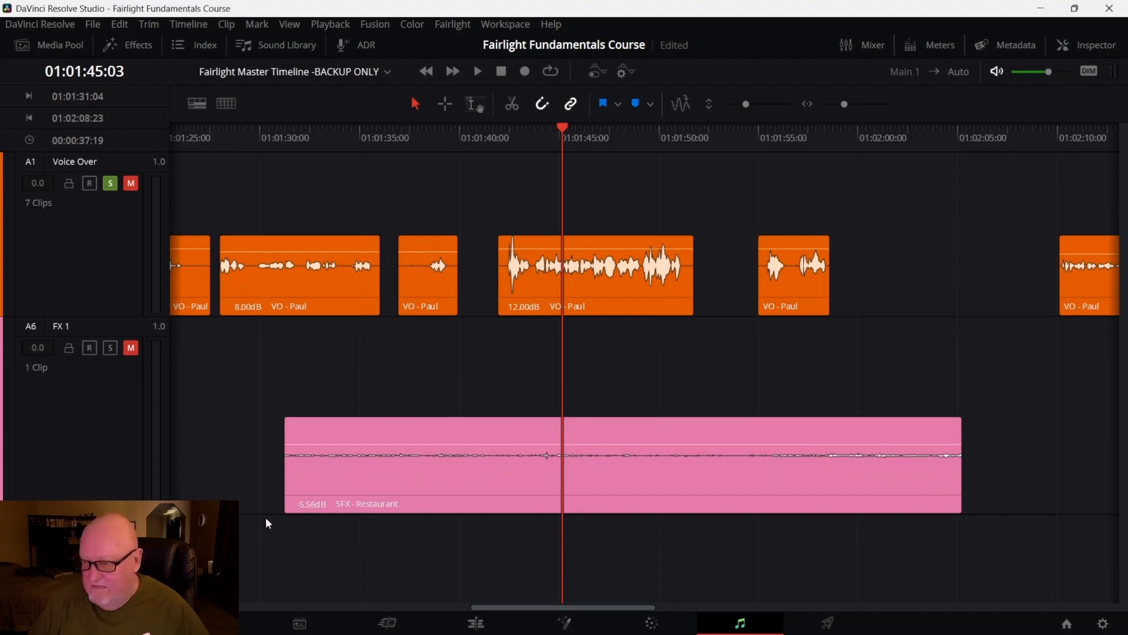
drag(578, 128, 498, 133)
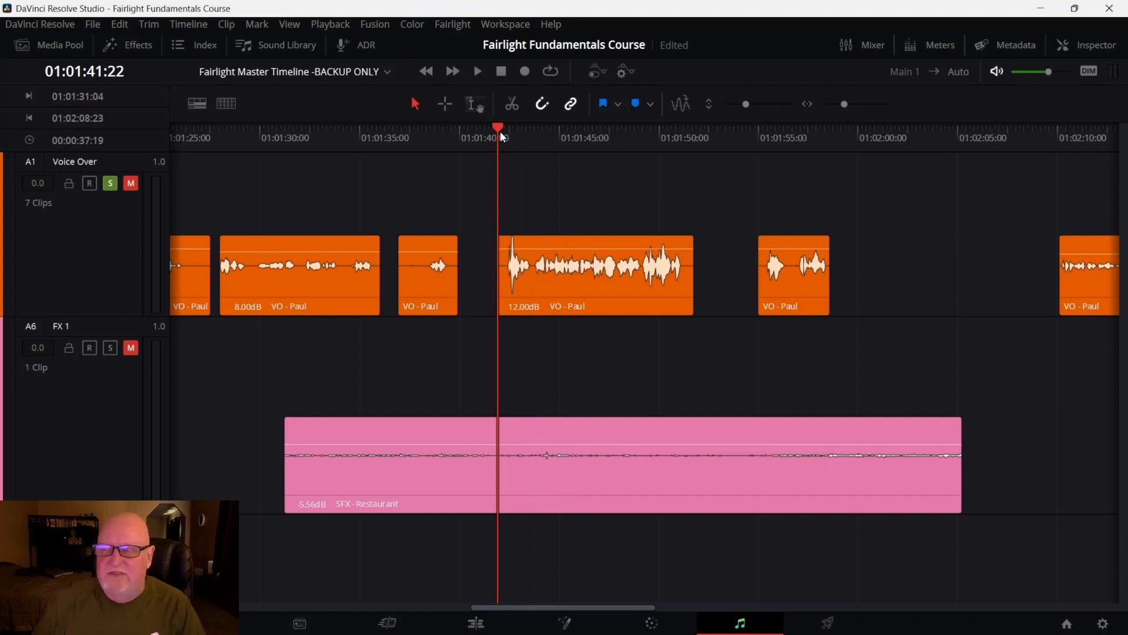
click(130, 183)
click(132, 348)
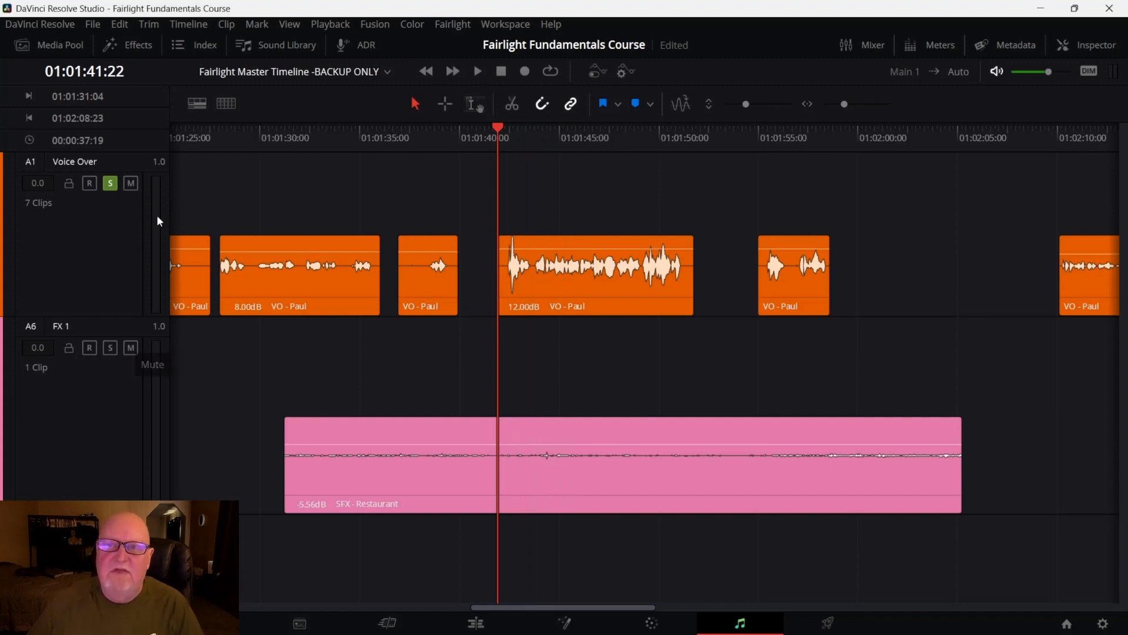
Play back the Voice Over and FX 1 tracks briefly from 01:01:41:22
click(196, 45)
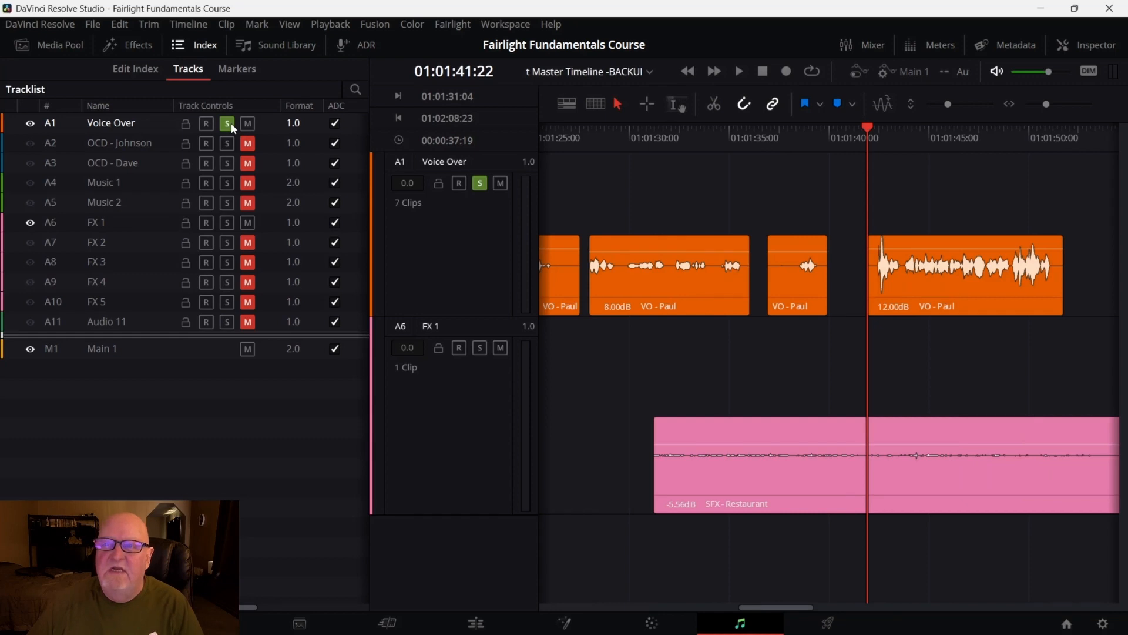
click(189, 47)
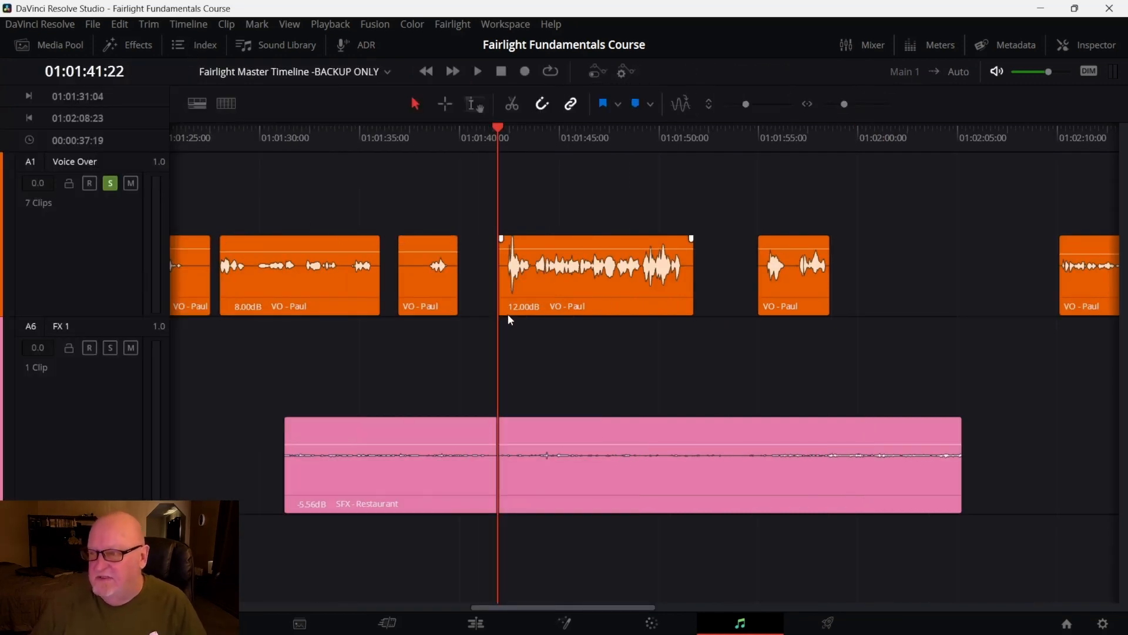
key(space)
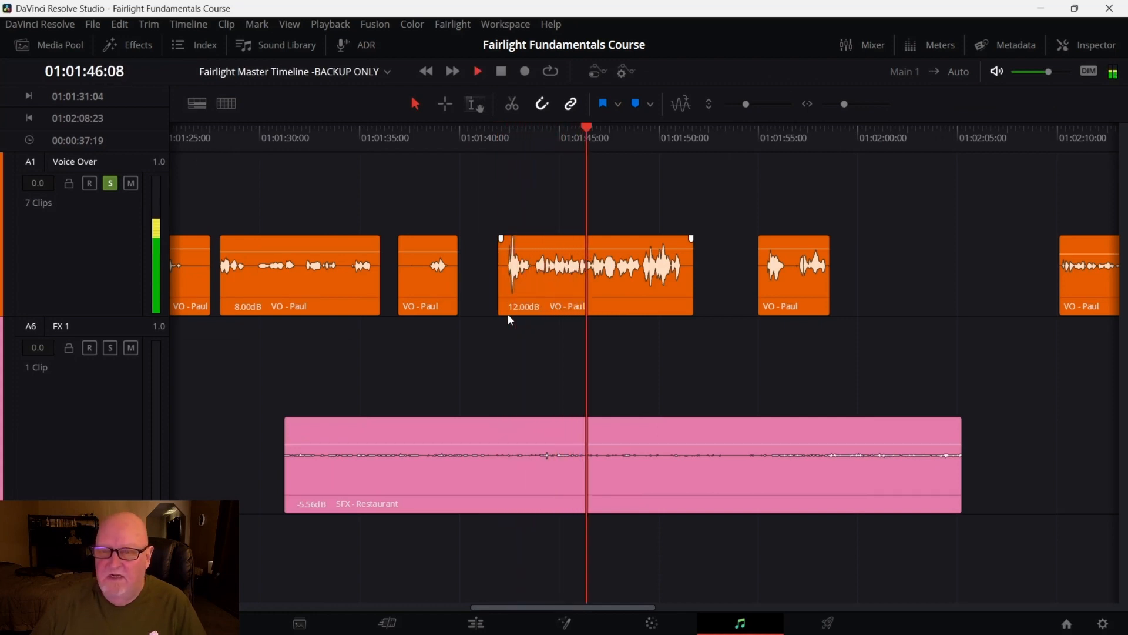
key(space)
Remove the solo from the Voice Over track and replay the mix from 01:01:41:22
click(110, 183)
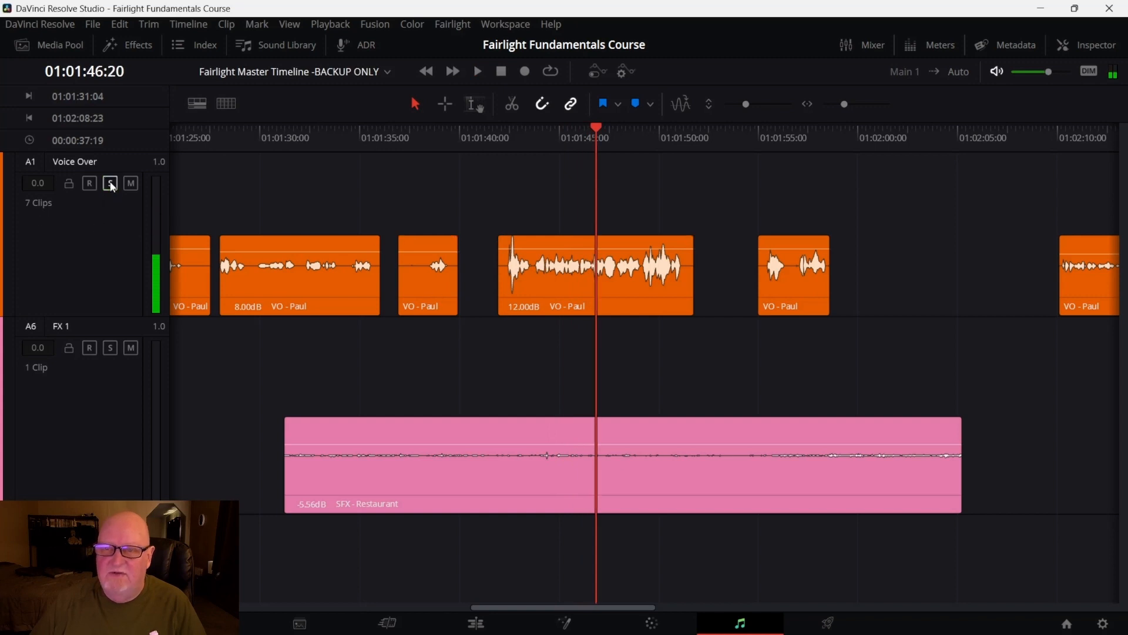
drag(596, 128, 499, 150)
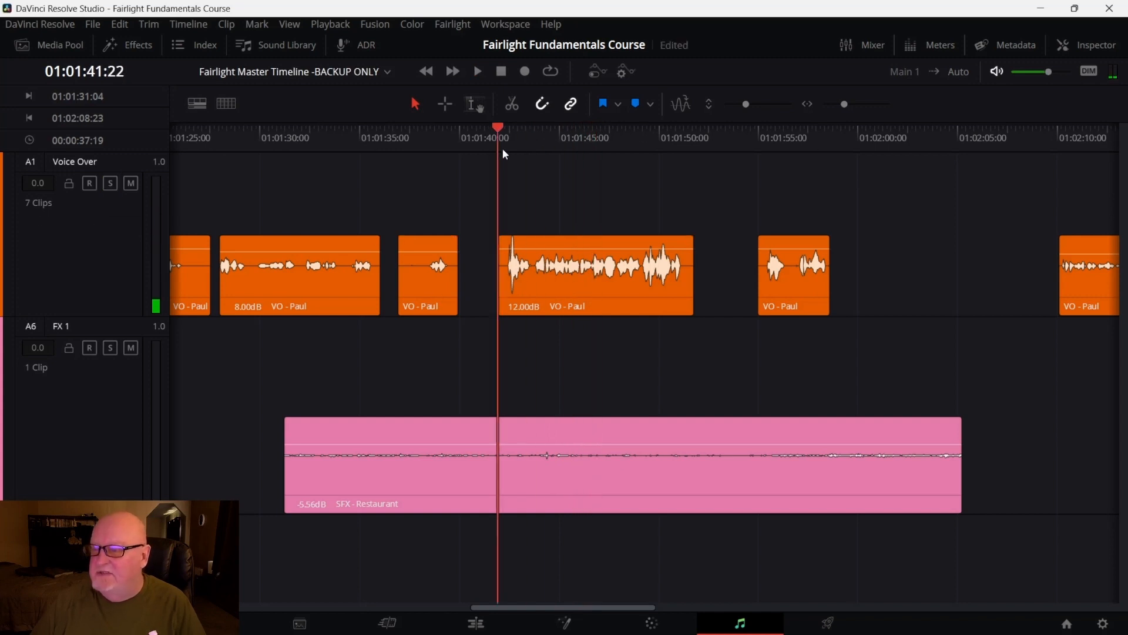
key(space)
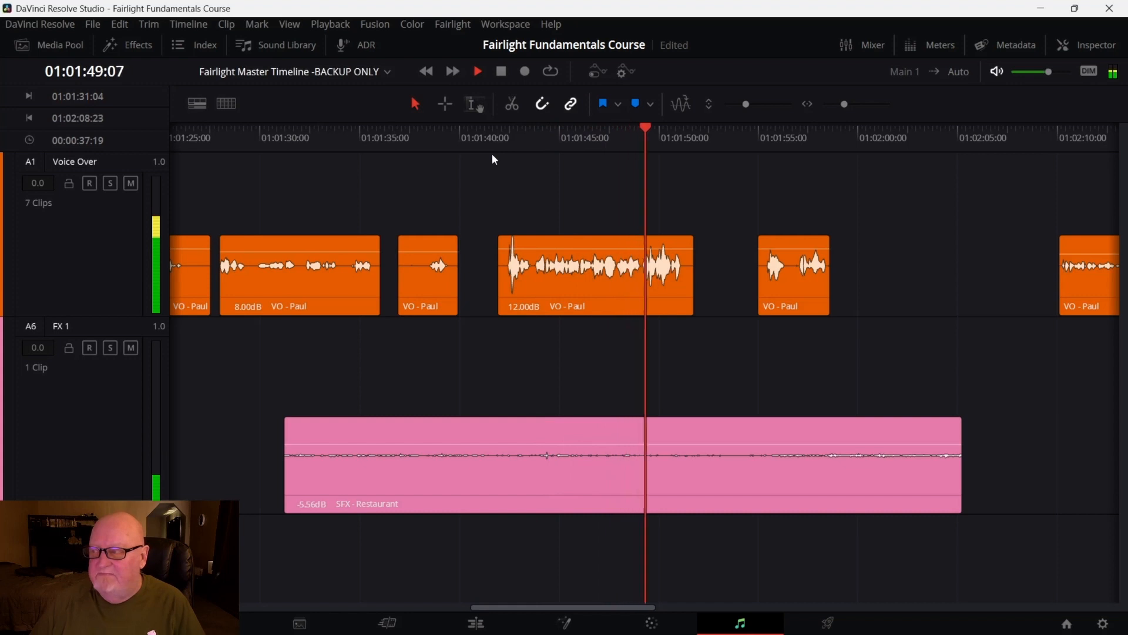
key(space)
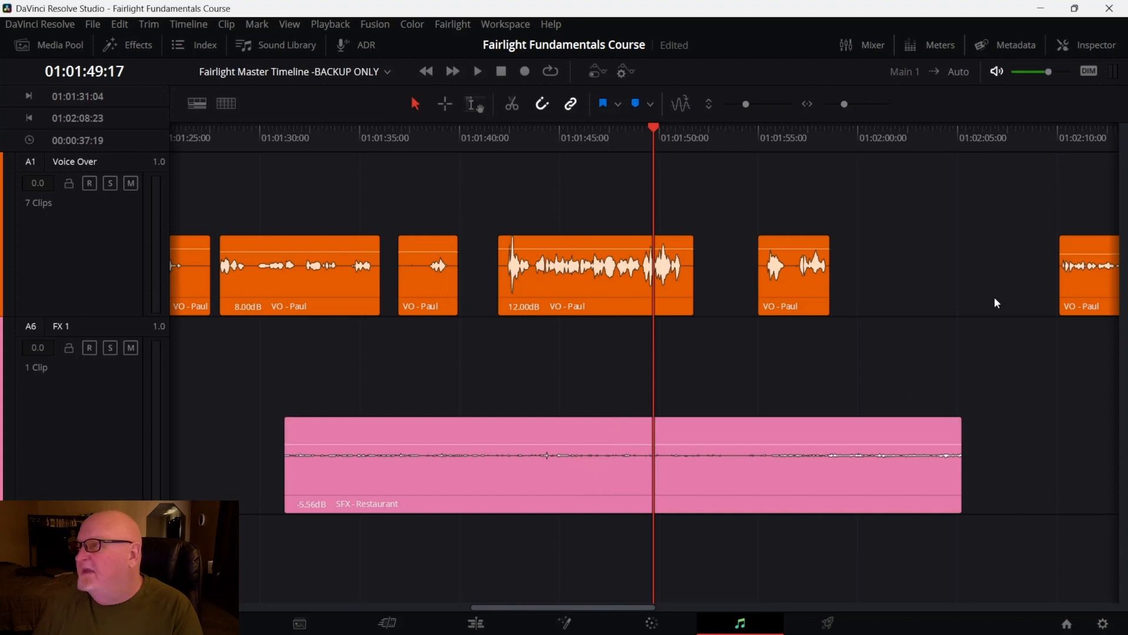
click(934, 44)
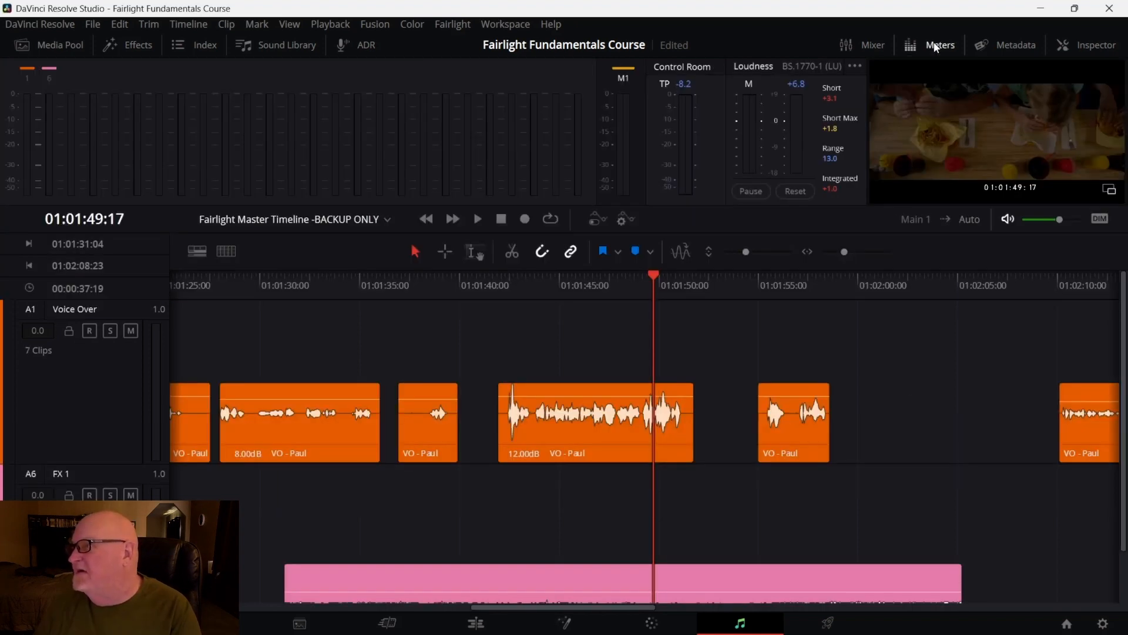
click(936, 45)
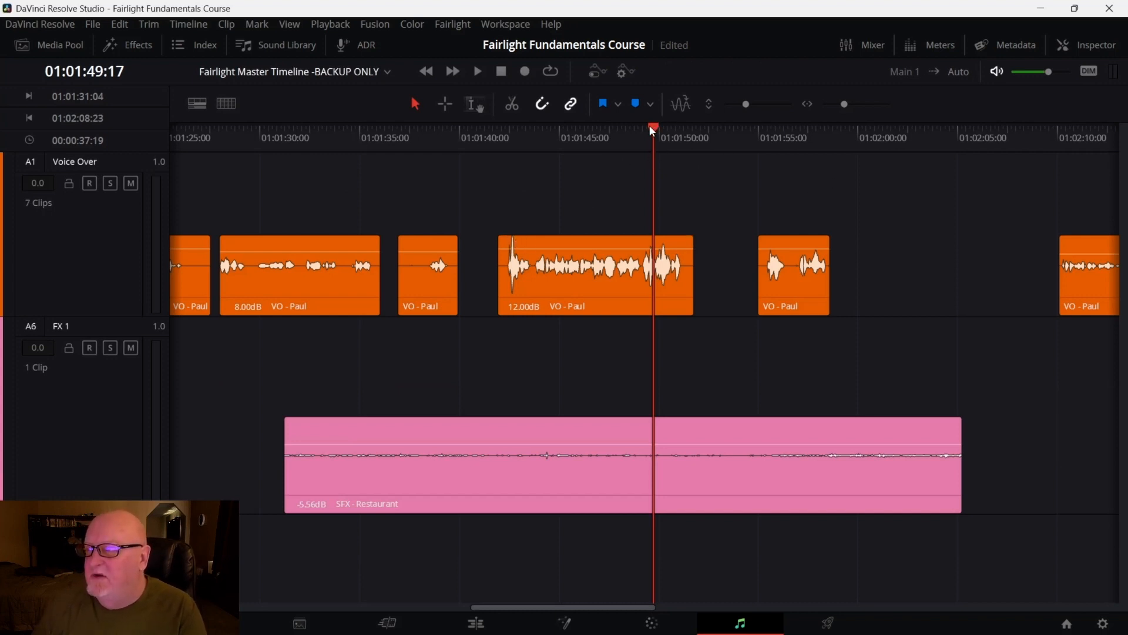
drag(651, 130, 535, 150)
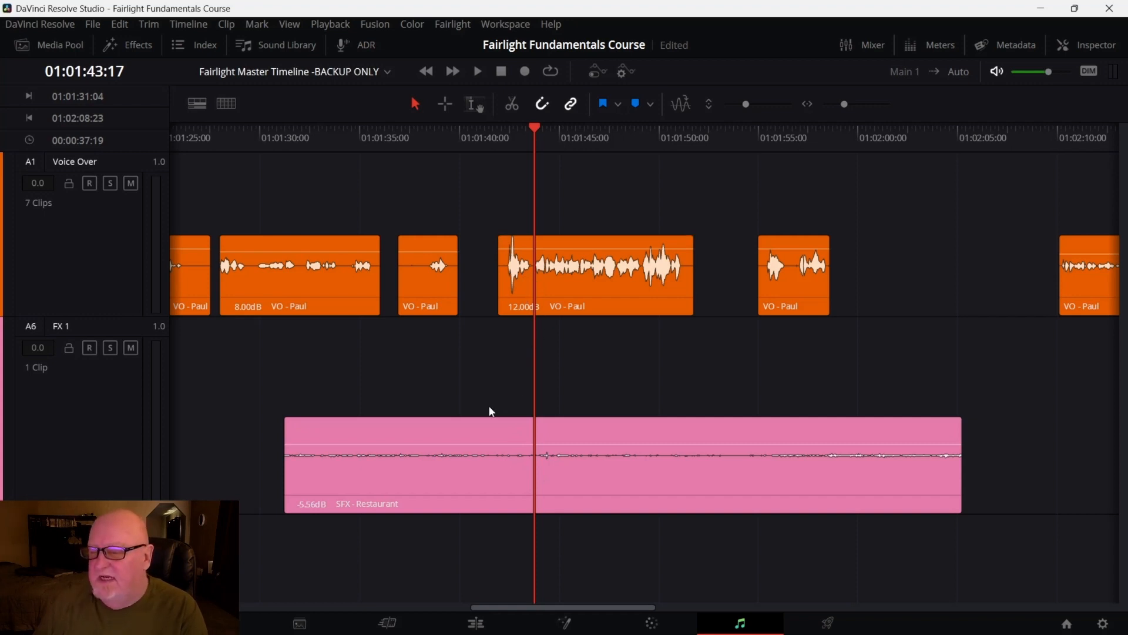
drag(534, 130, 495, 134)
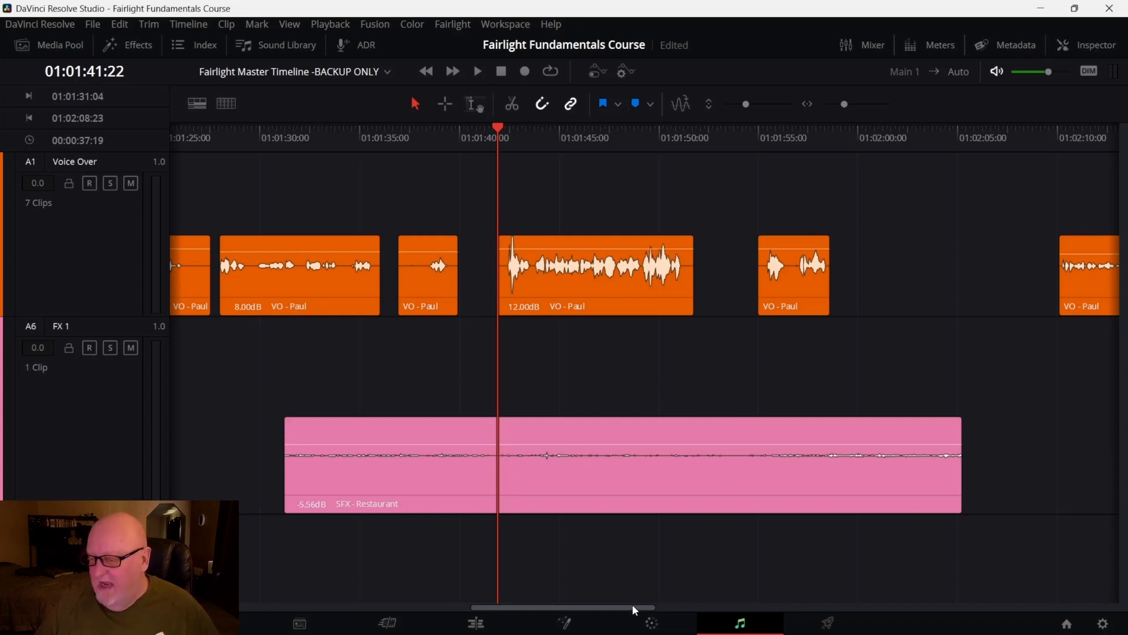
drag(632, 604, 653, 603)
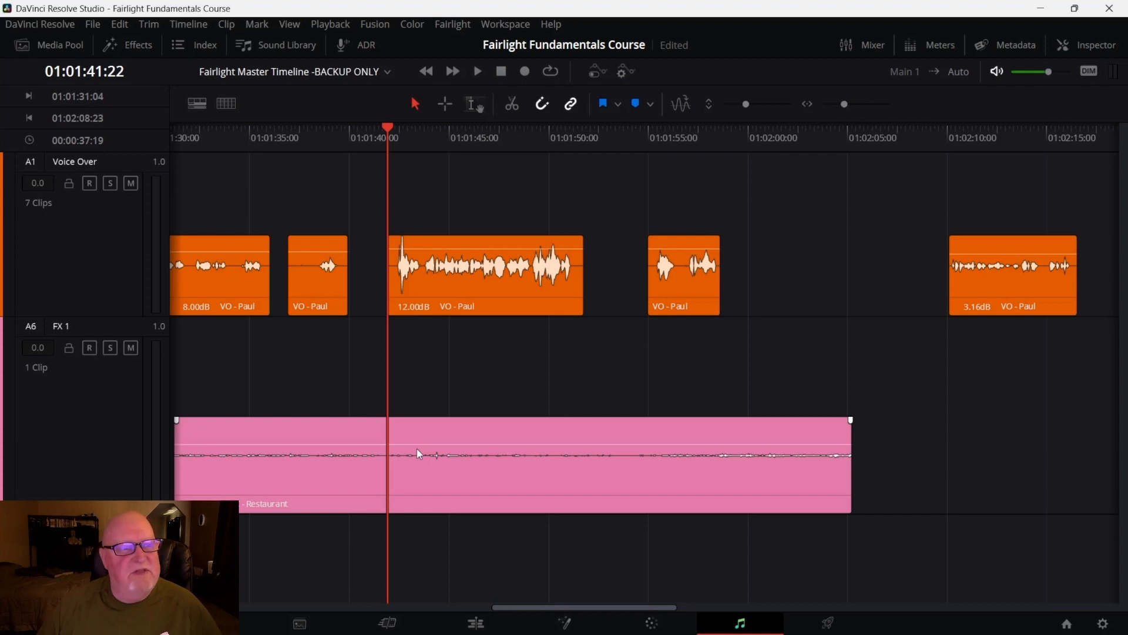
click(544, 247)
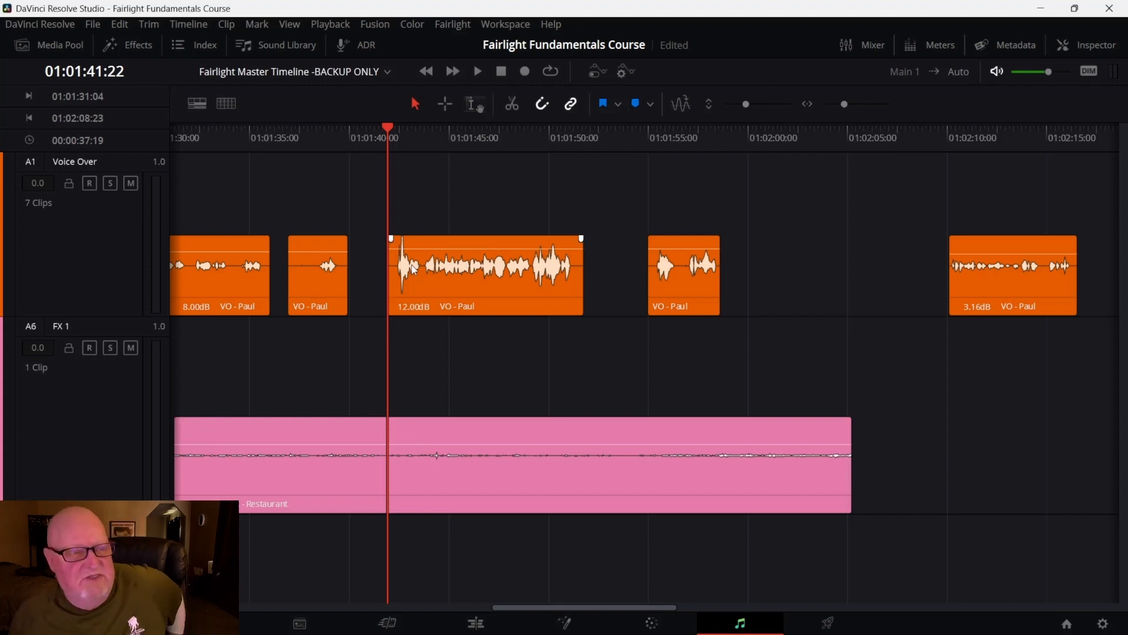
click(401, 205)
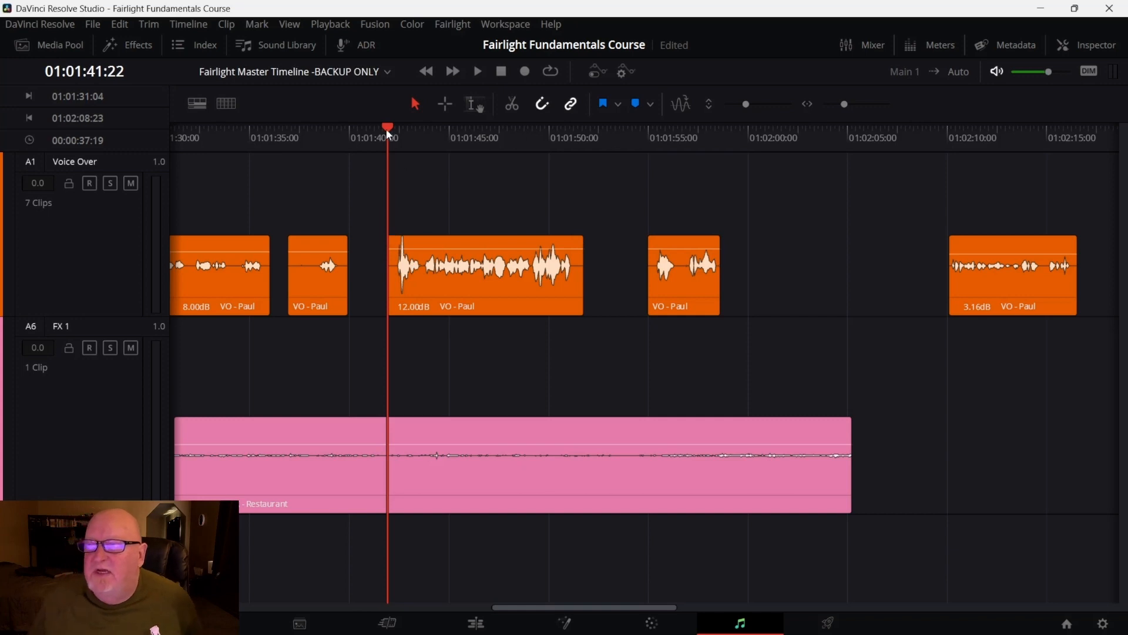
drag(397, 135, 424, 137)
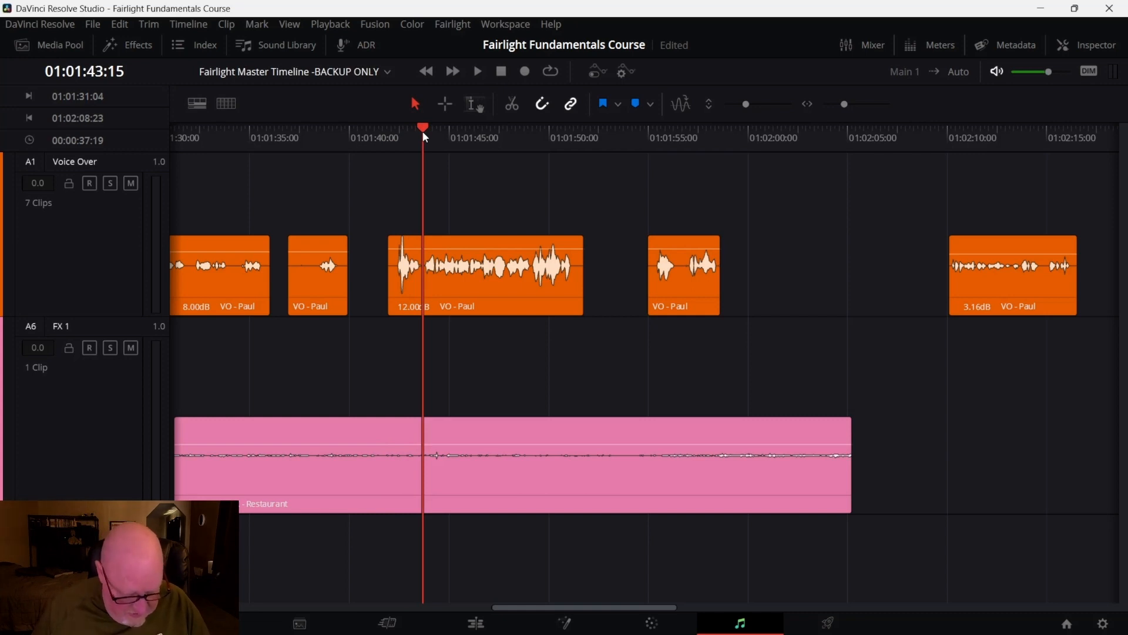
key(ctrl+b)
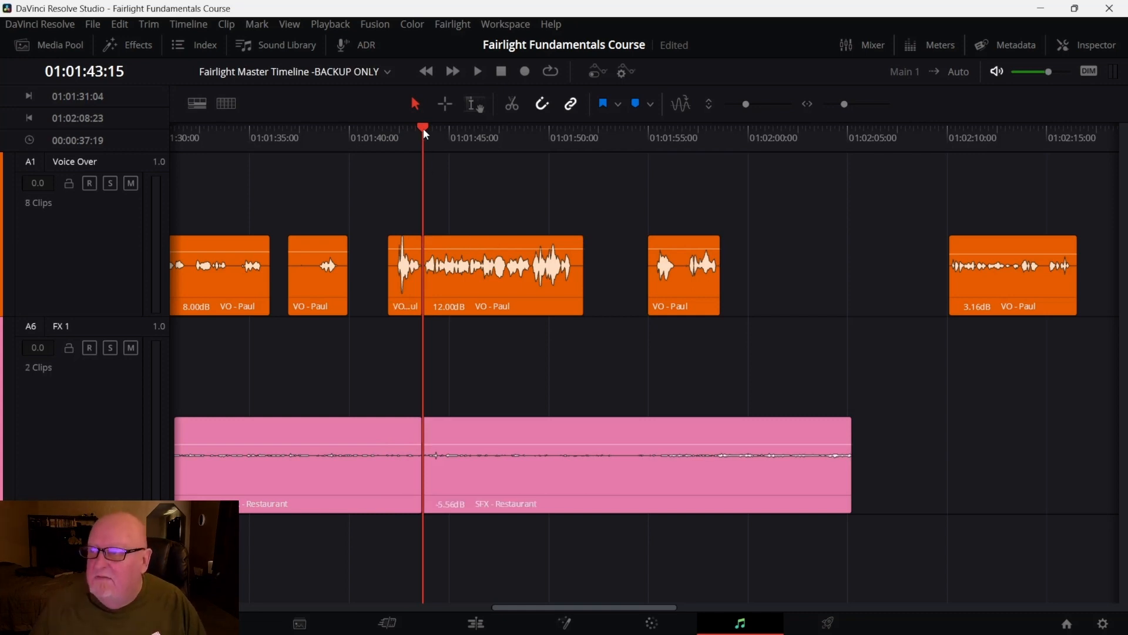
mouse_move(423, 128)
mouse_down()
mouse_move(474, 127)
mouse_move(438, 133)
mouse_up()
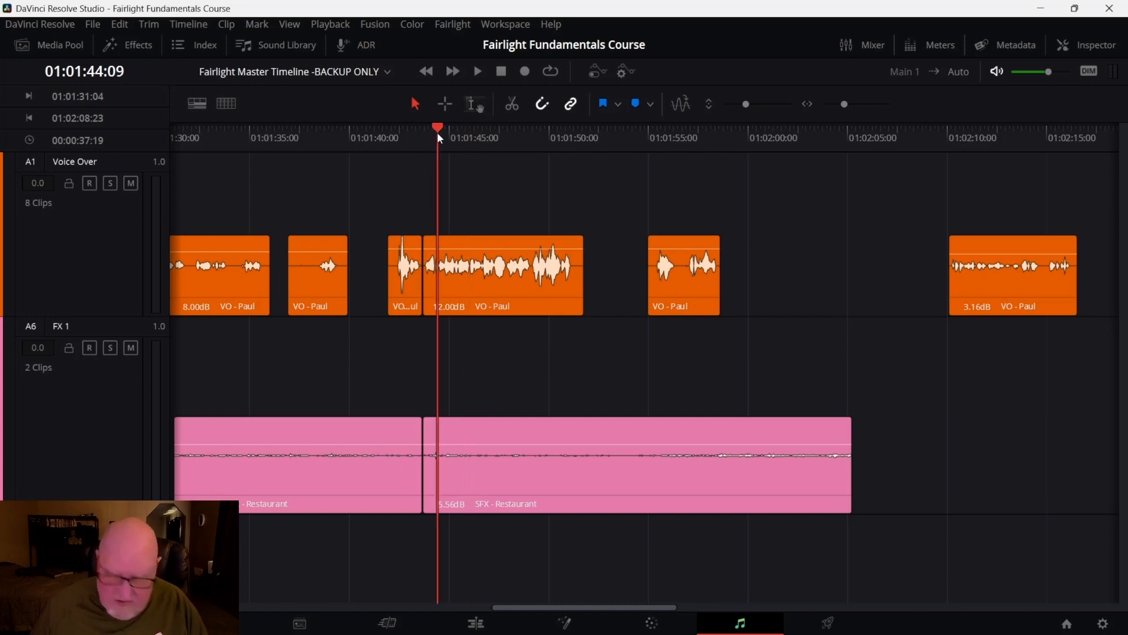
key(ctrl+z)
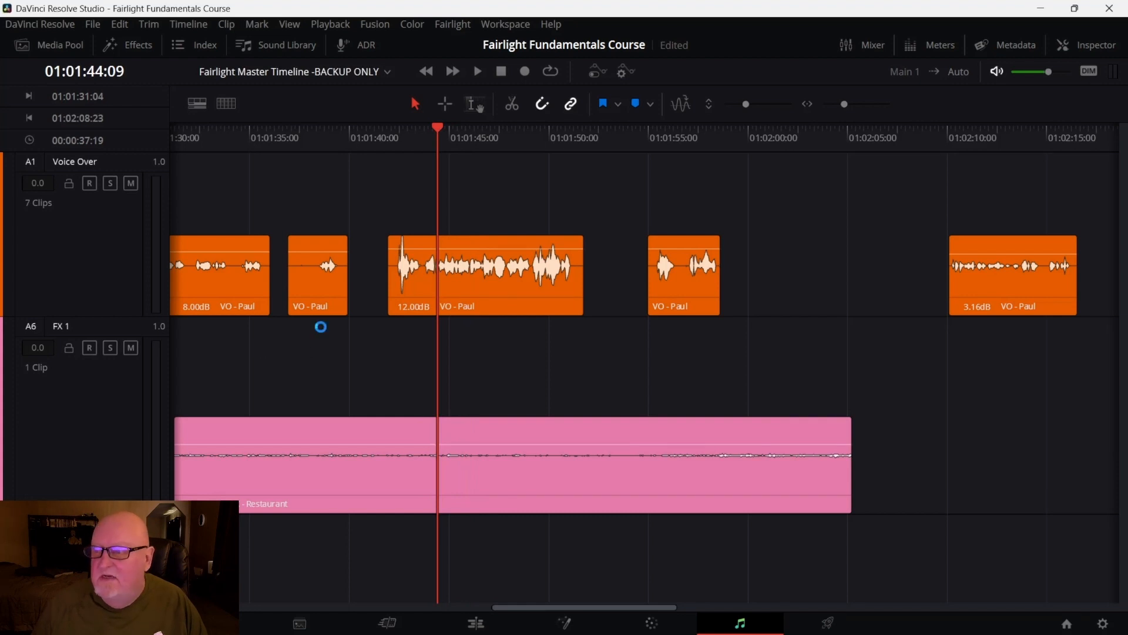
Split the selected 12 dB Voice Over clip at 01:01:43:15
click(427, 299)
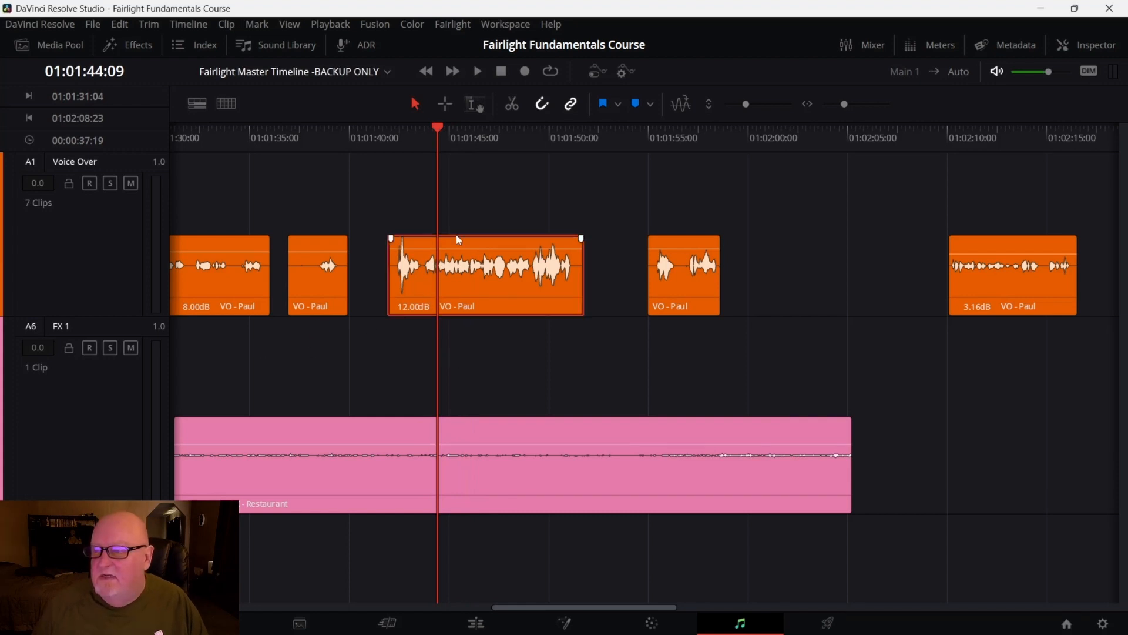
drag(442, 128, 424, 131)
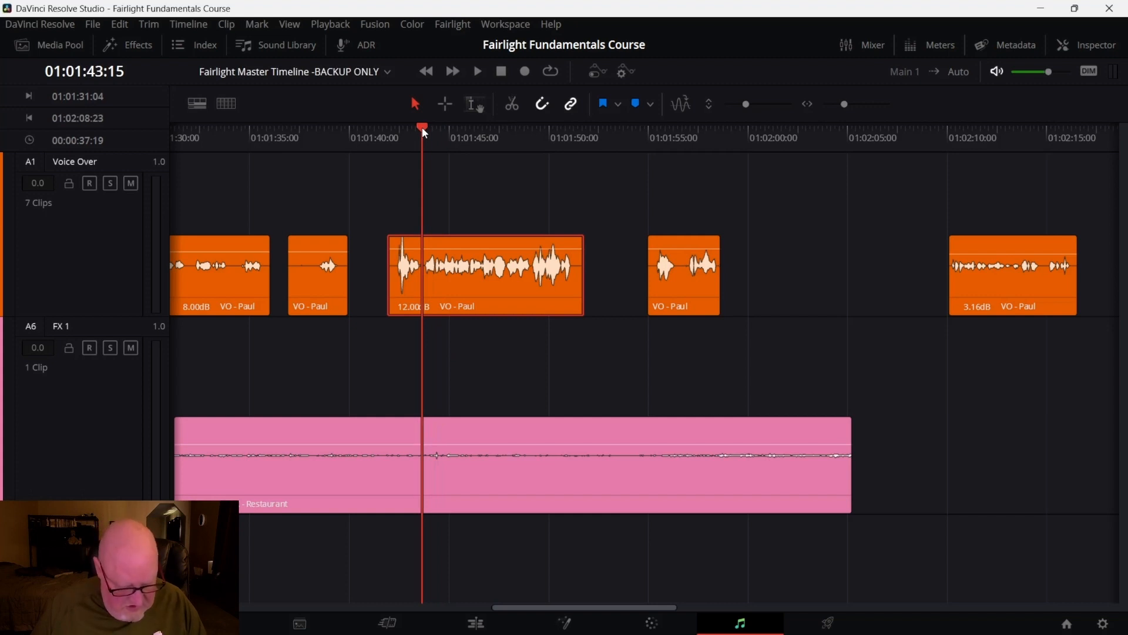
key(ctrl+b)
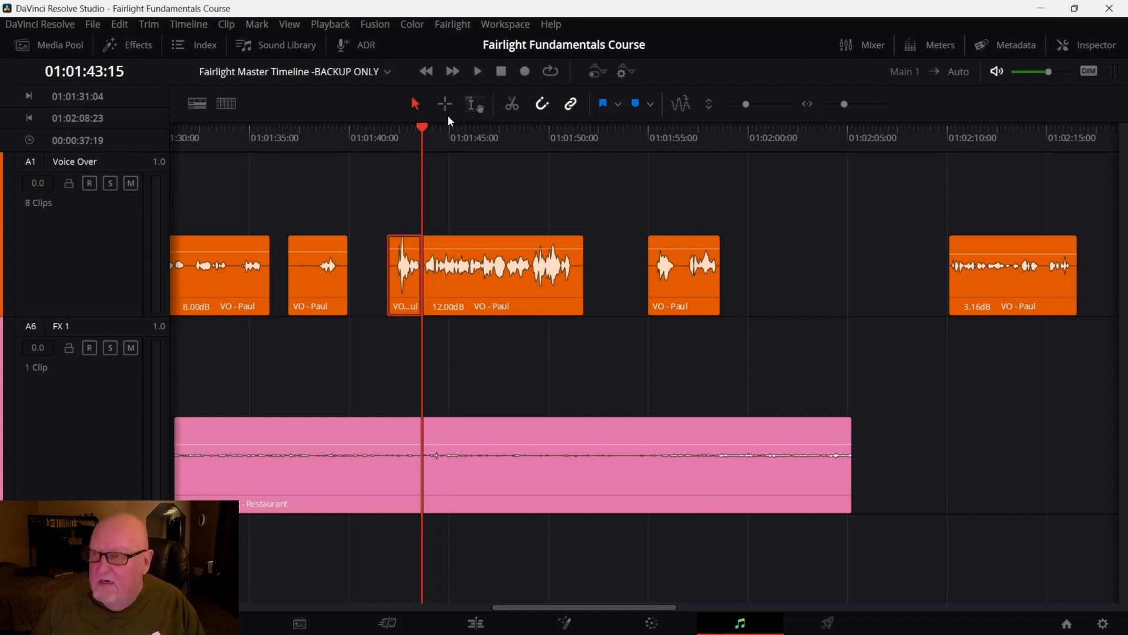
drag(423, 129, 532, 138)
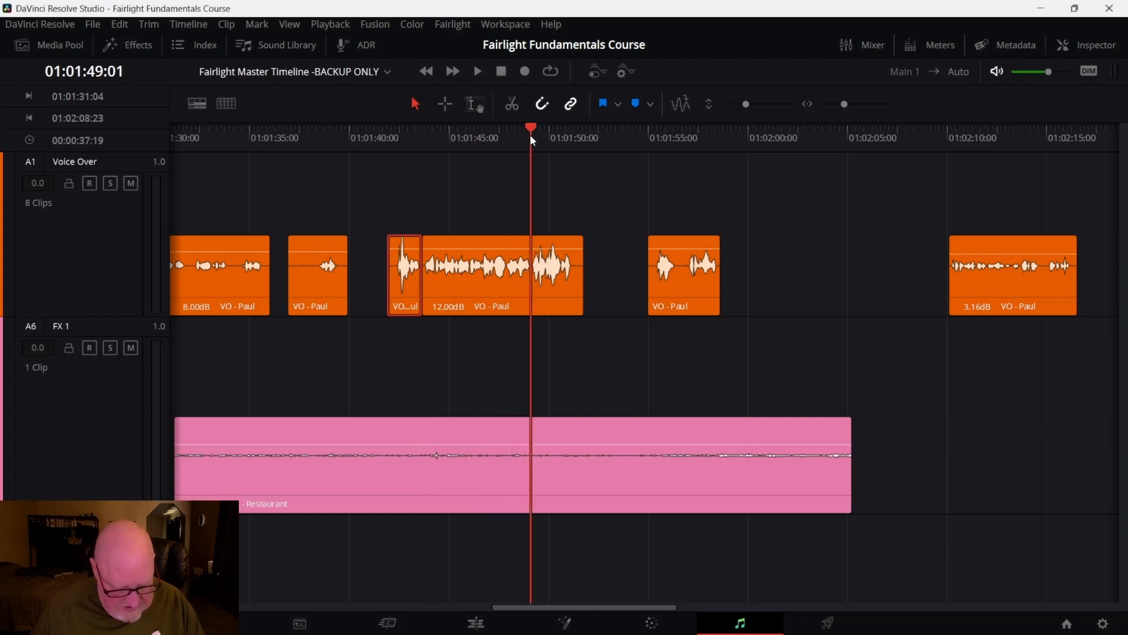
key(ctrl+backslash)
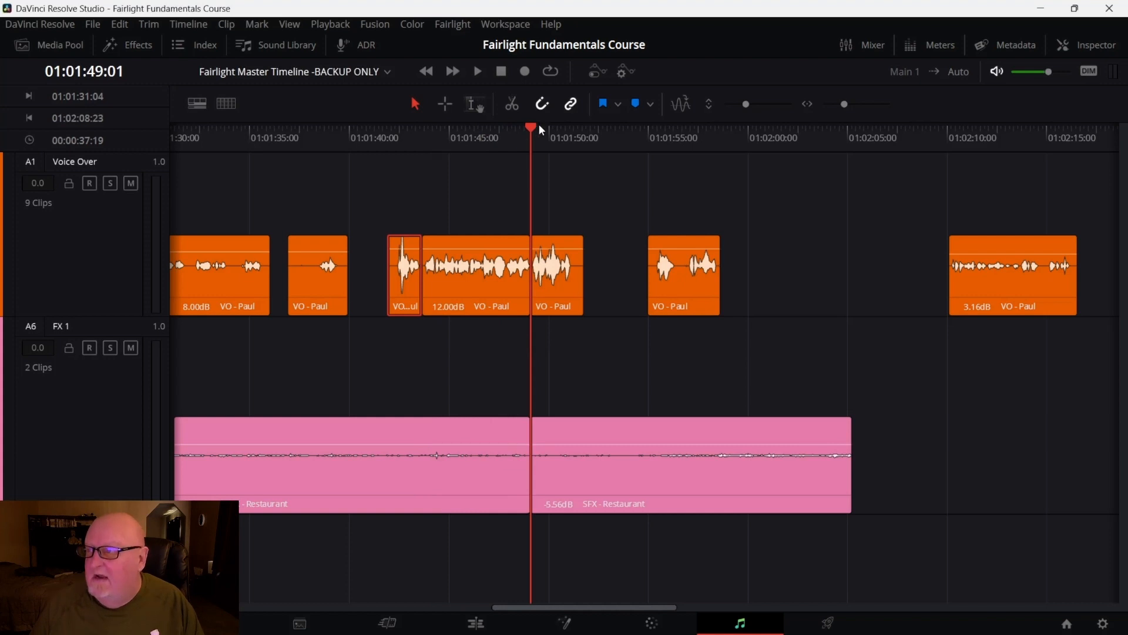
key(Down)
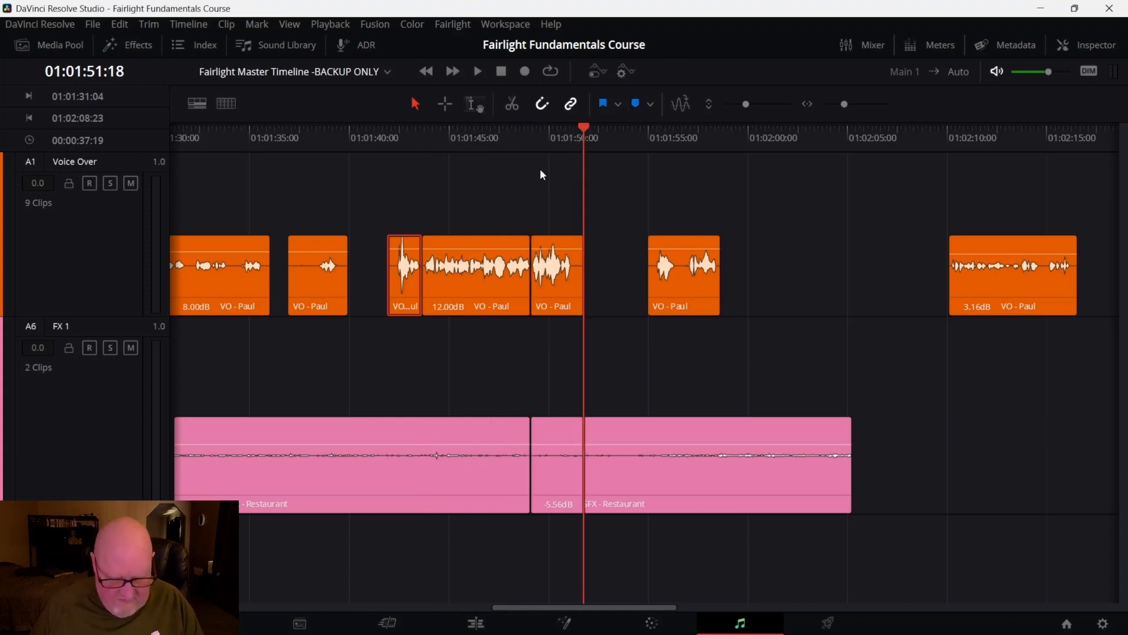
key(ctrl+z)
Split the remaining 12 dB Voice Over segment again at 01:01:49:01
click(574, 294)
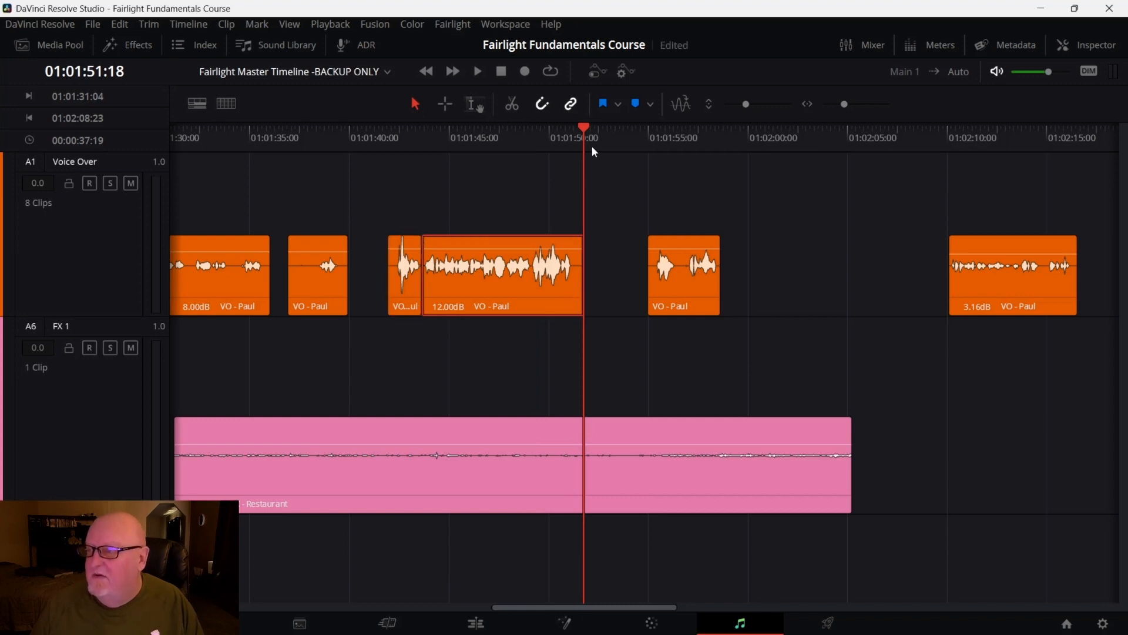
click(552, 141)
drag(552, 142, 531, 148)
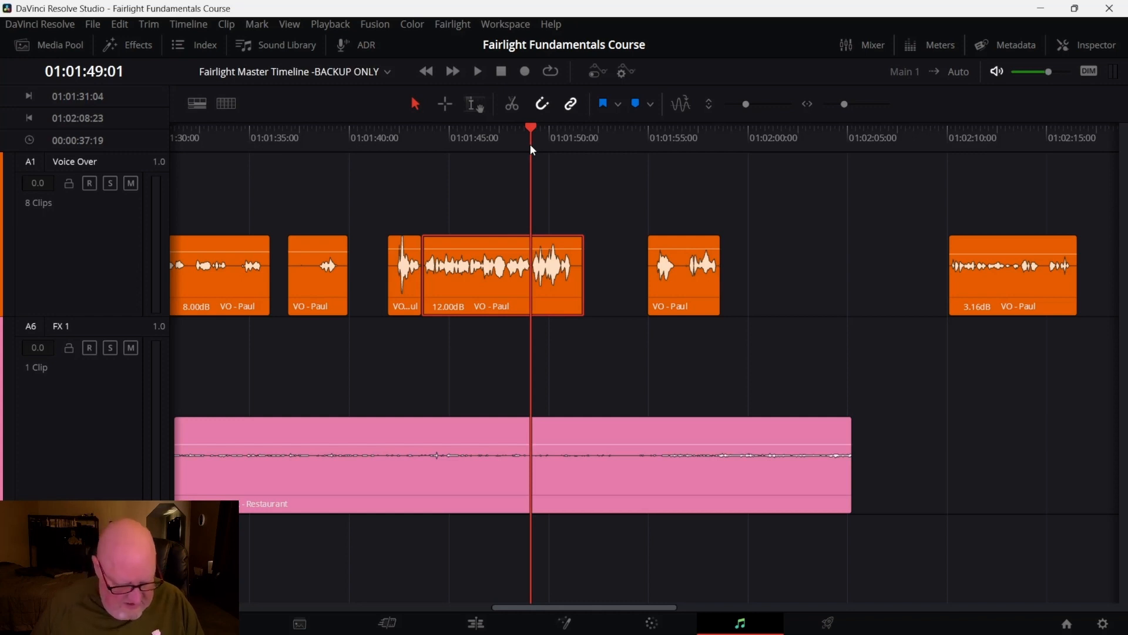
key(ctrl+b)
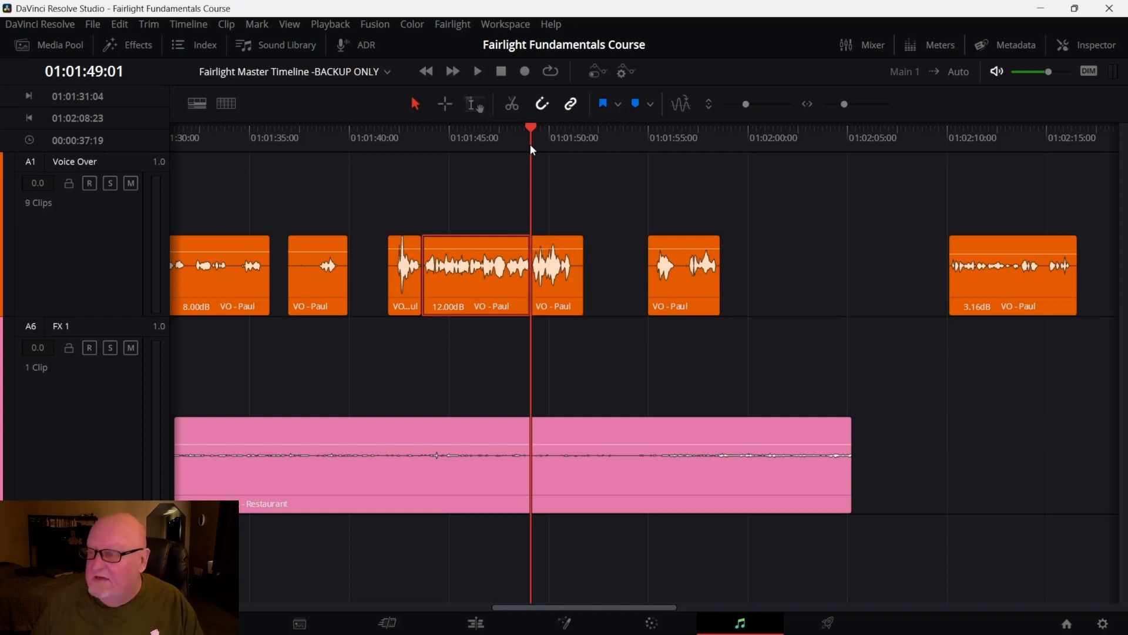
click(625, 247)
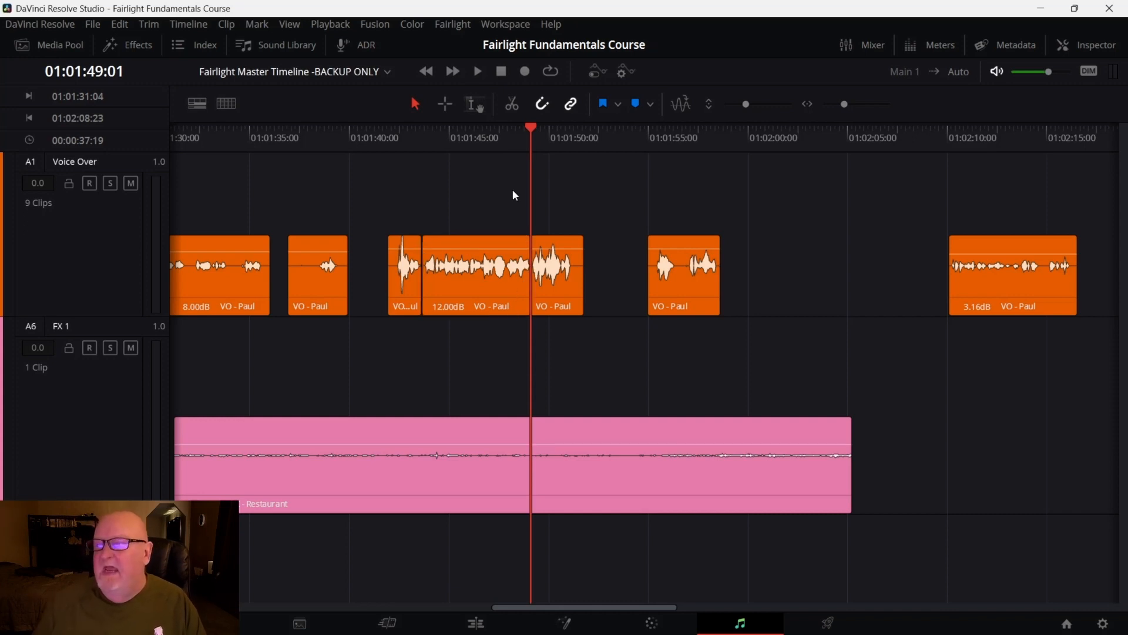
Solo the Voice Over track and open the Inspector
drag(533, 125, 402, 147)
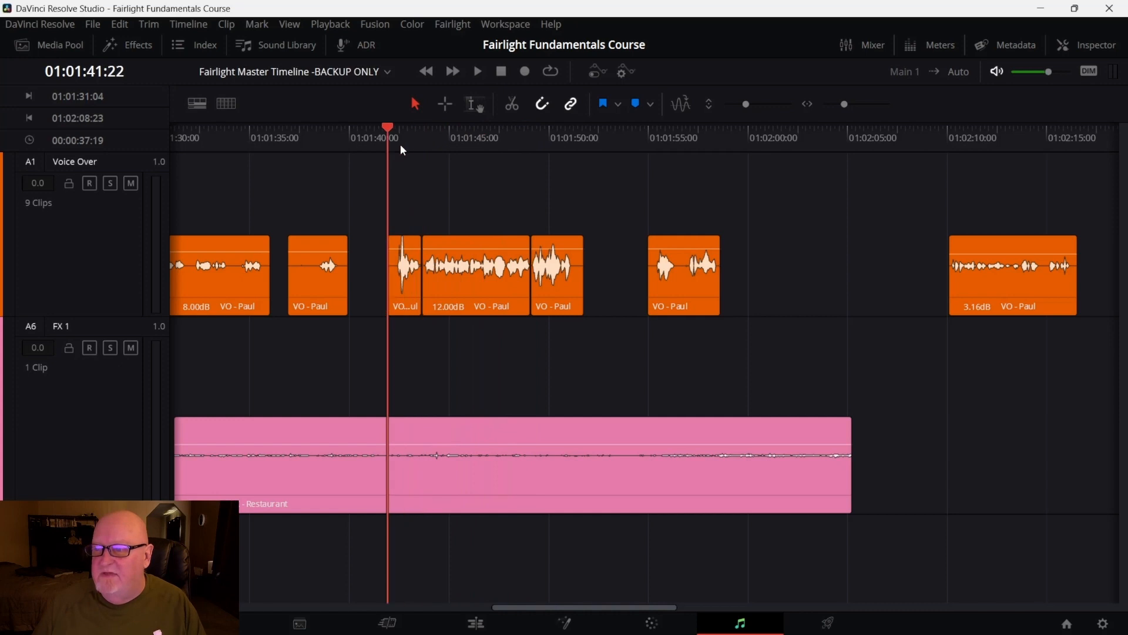
click(110, 184)
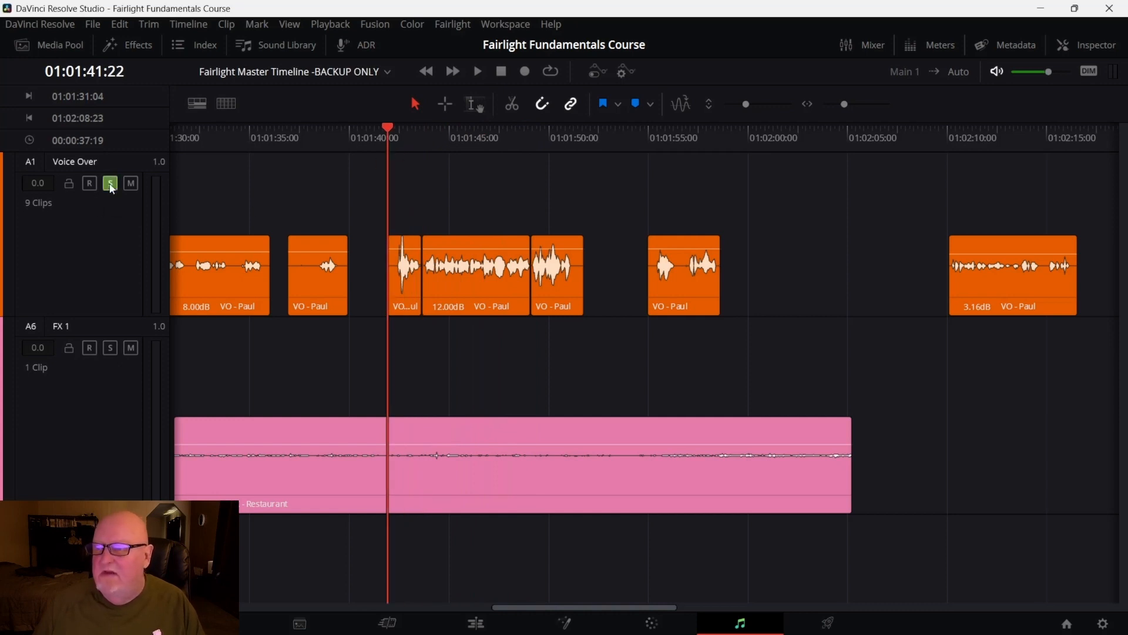
click(1091, 42)
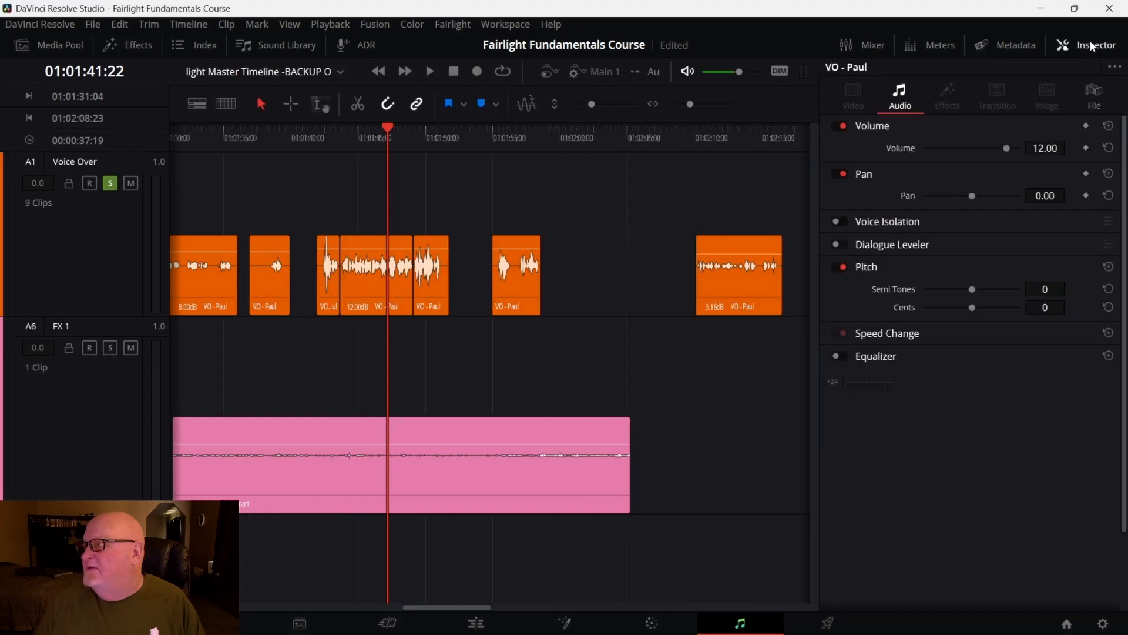
Play back the soloed Voice Over around the split clips from 01:01:44:06
key(space)
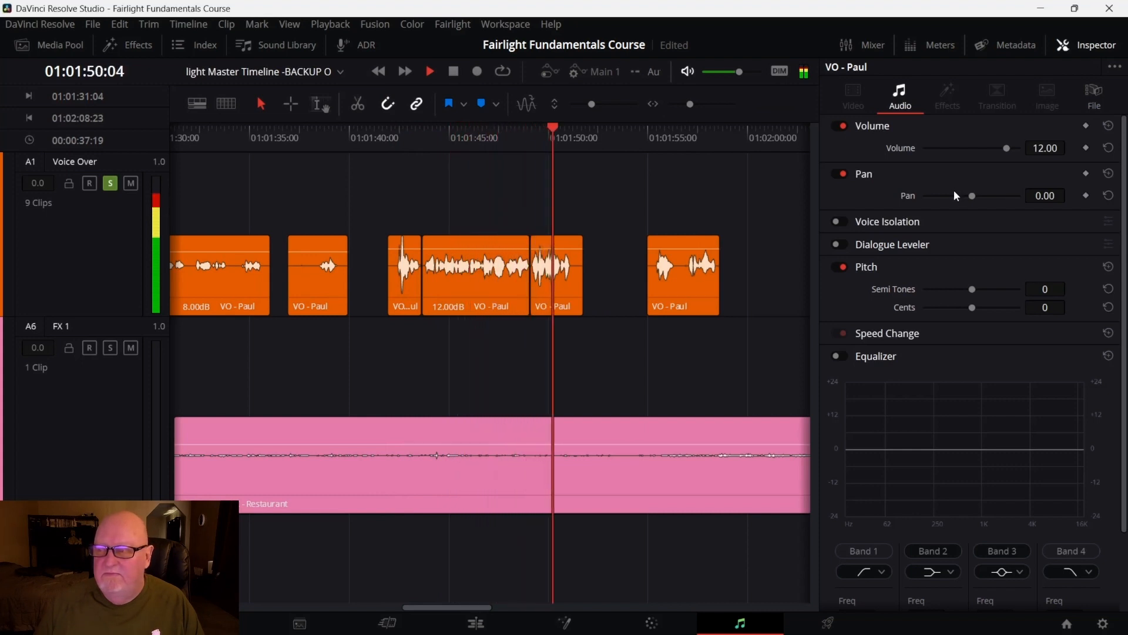
key(space)
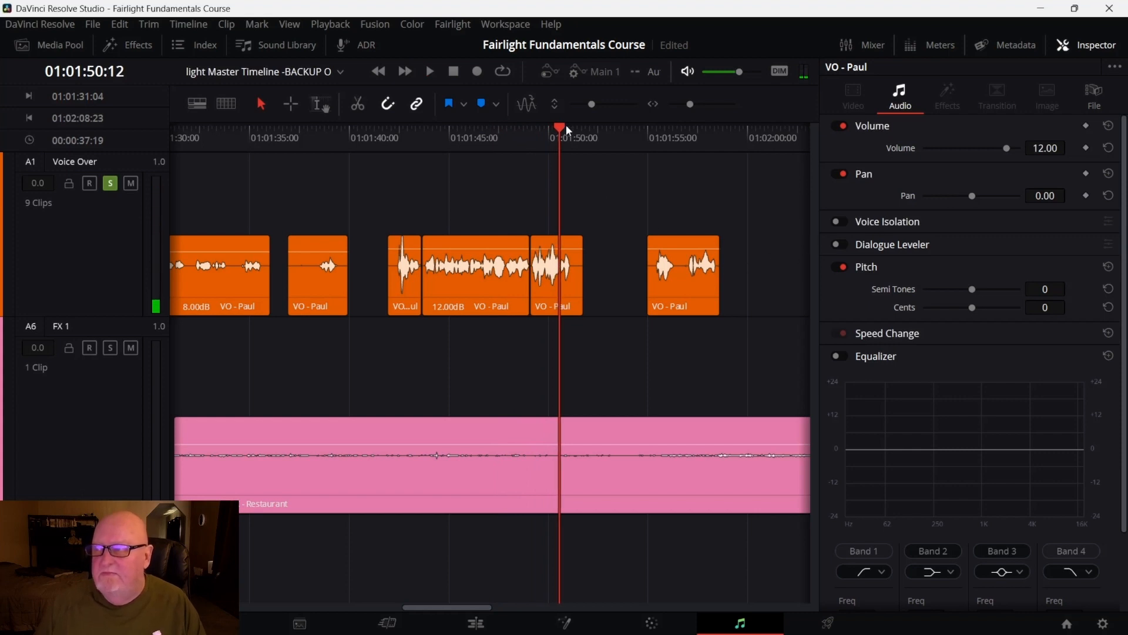
drag(563, 126, 389, 145)
key(space)
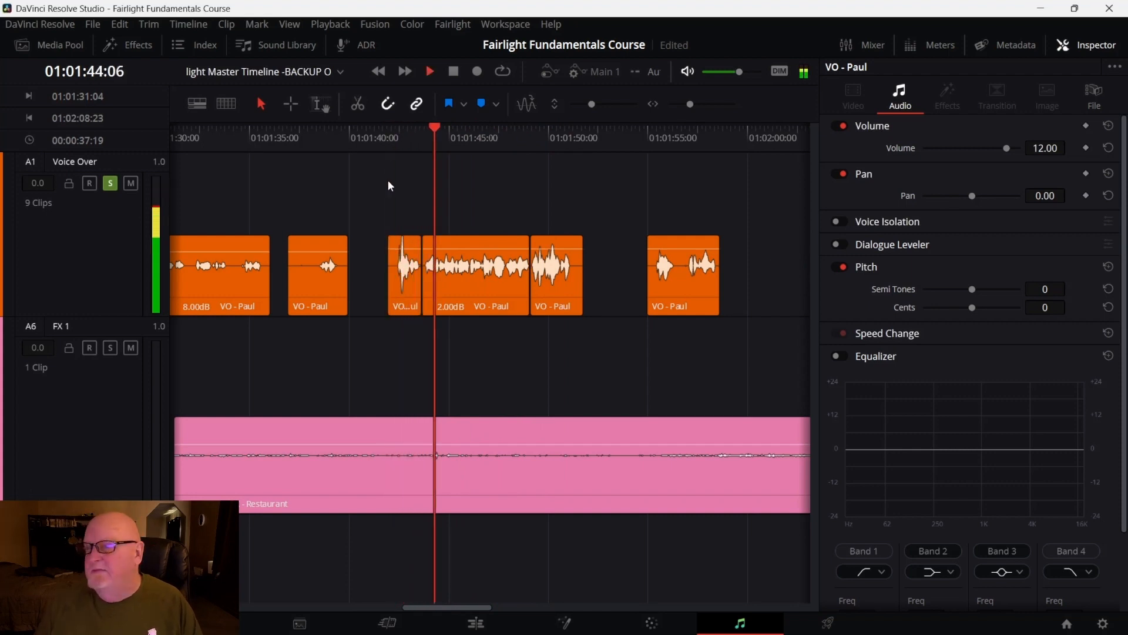
key(space)
Reset the volume of the middle and last split Voice Over segments to 0 dB
click(457, 281)
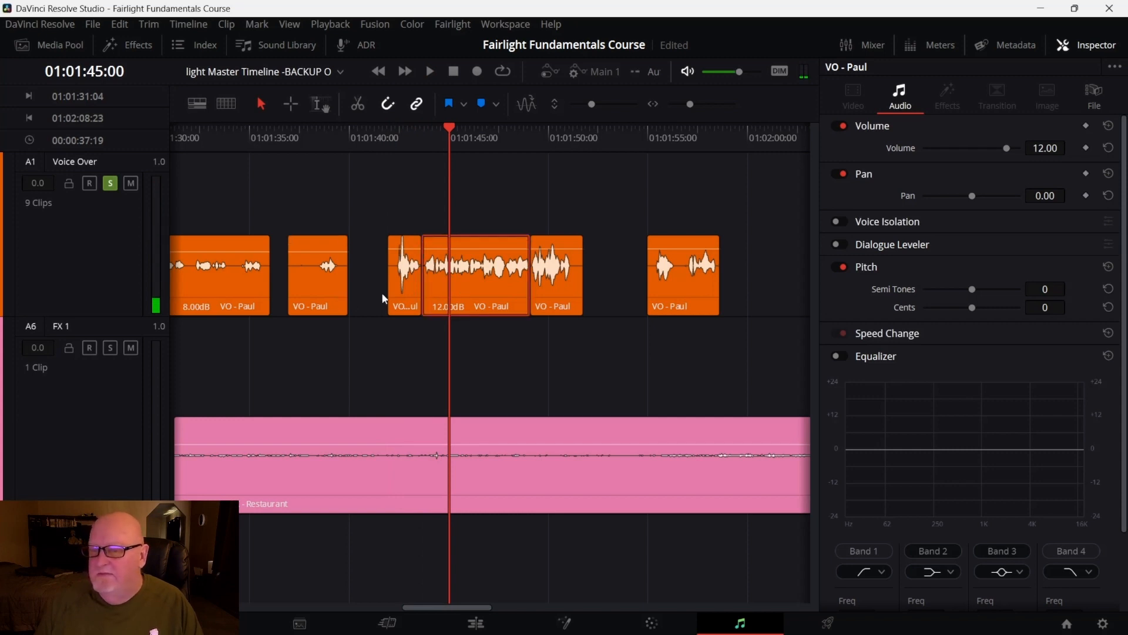
mouse_move(418, 272)
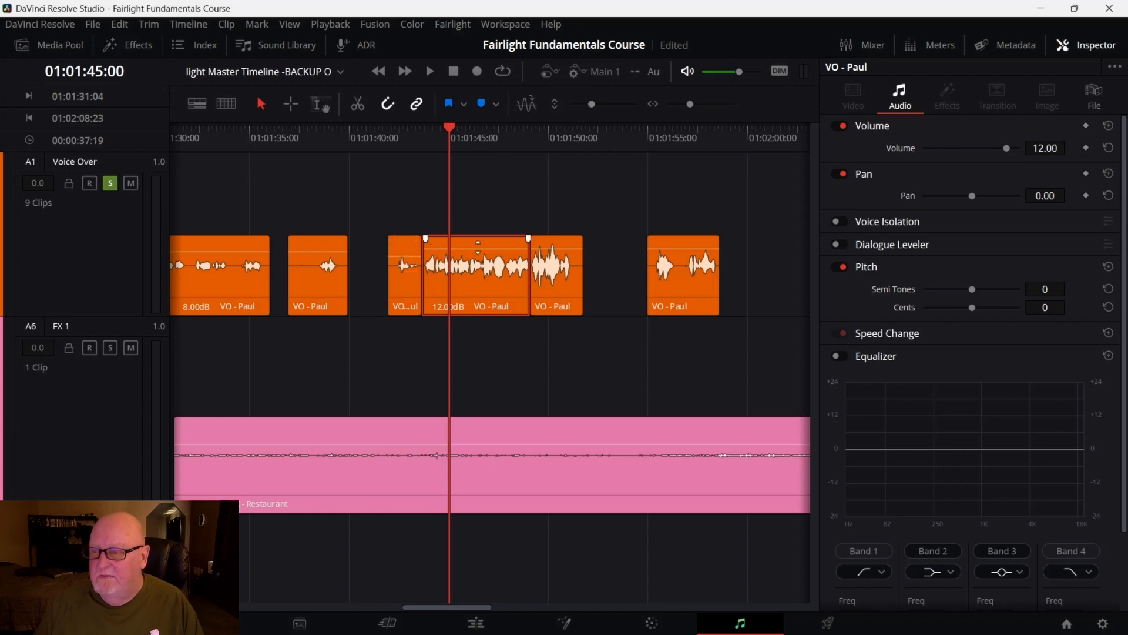
double_click(478, 247)
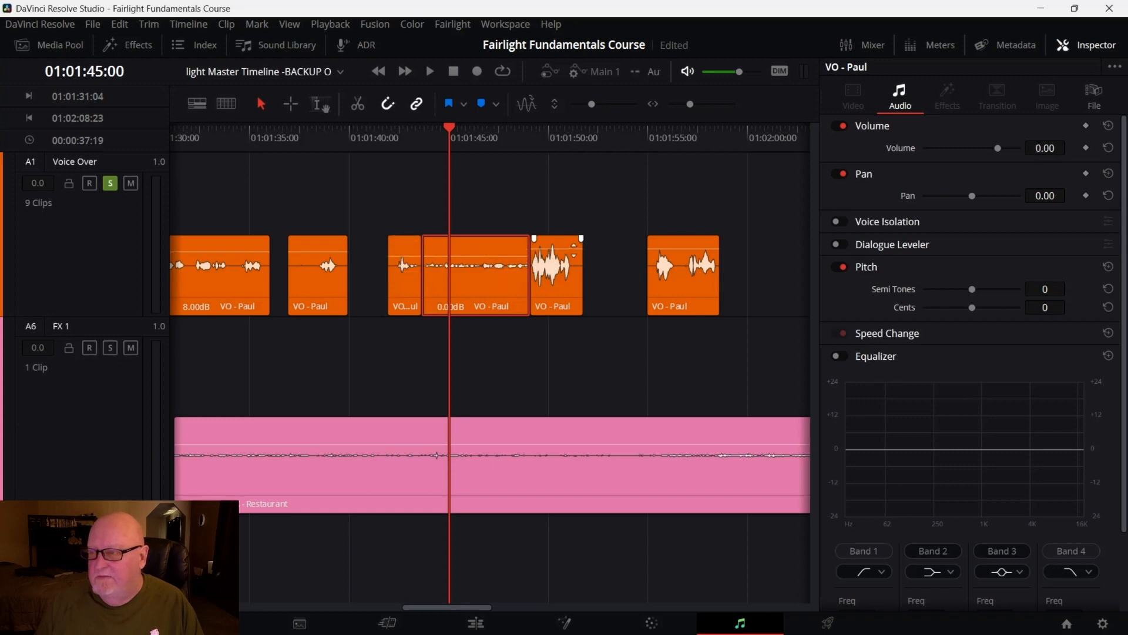
double_click(574, 248)
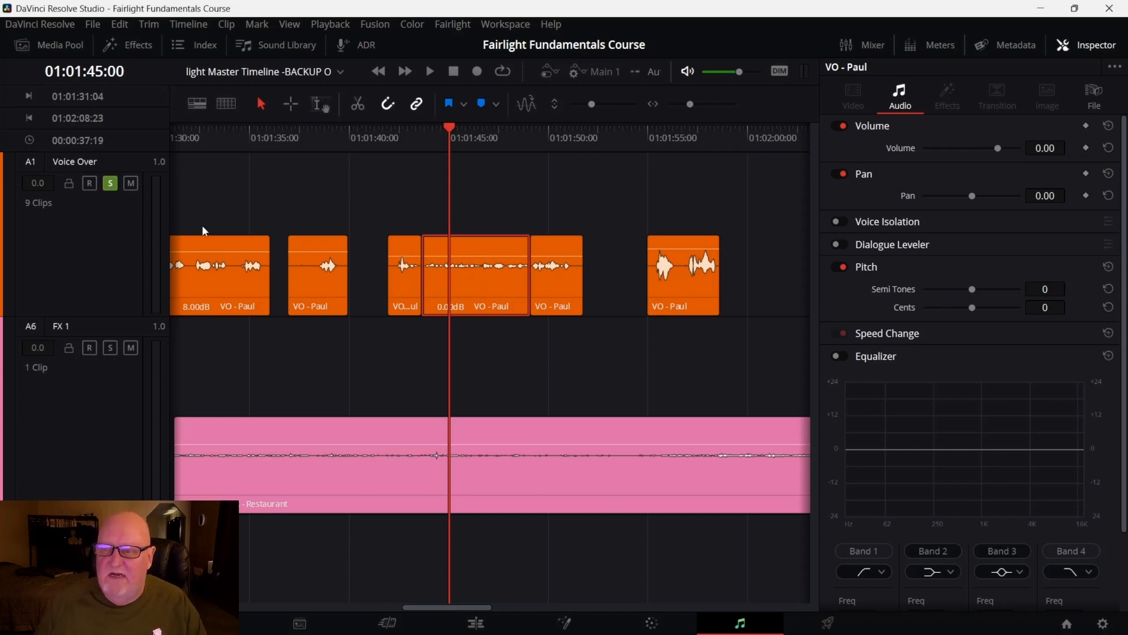
Replay the soloed Voice Over twice from 01:01:41:22 to check the new levels
drag(461, 127, 398, 136)
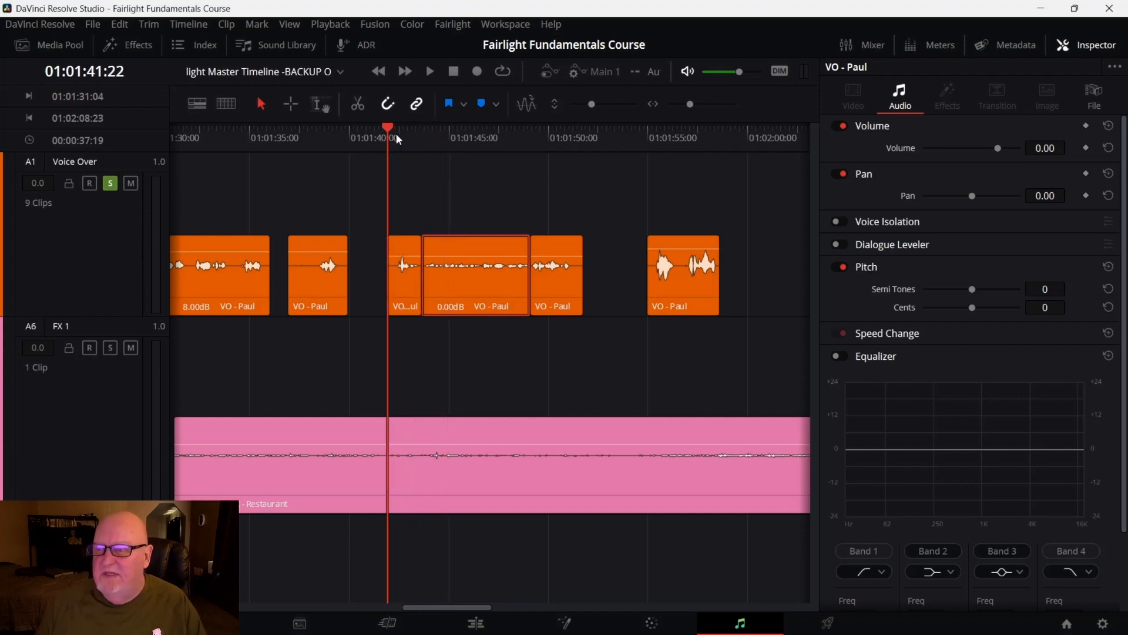
key(space)
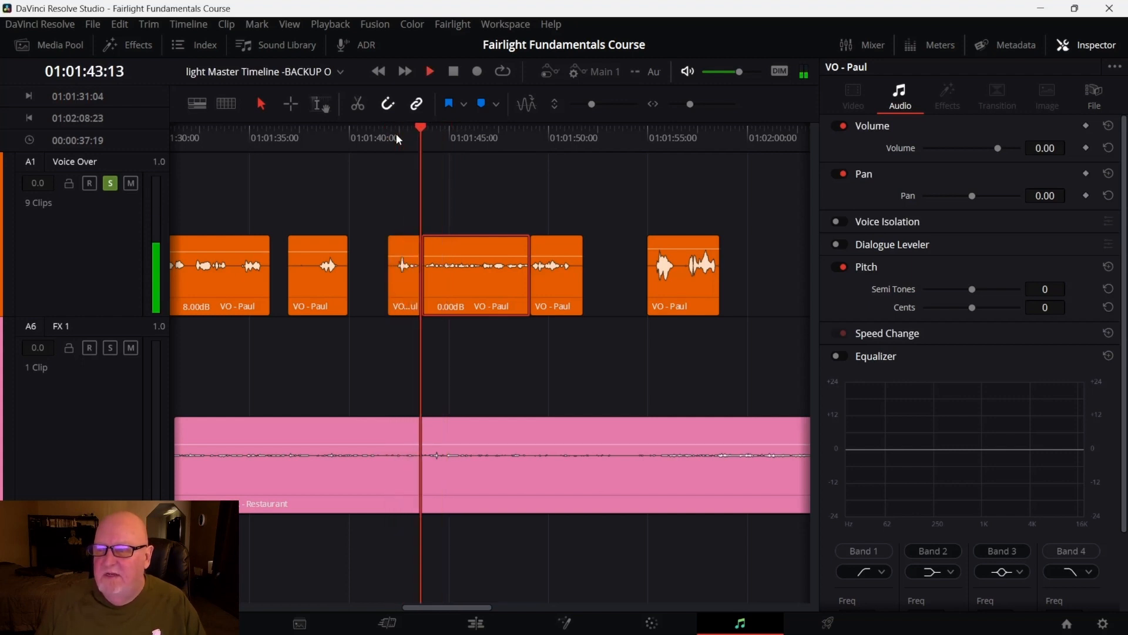
key(space)
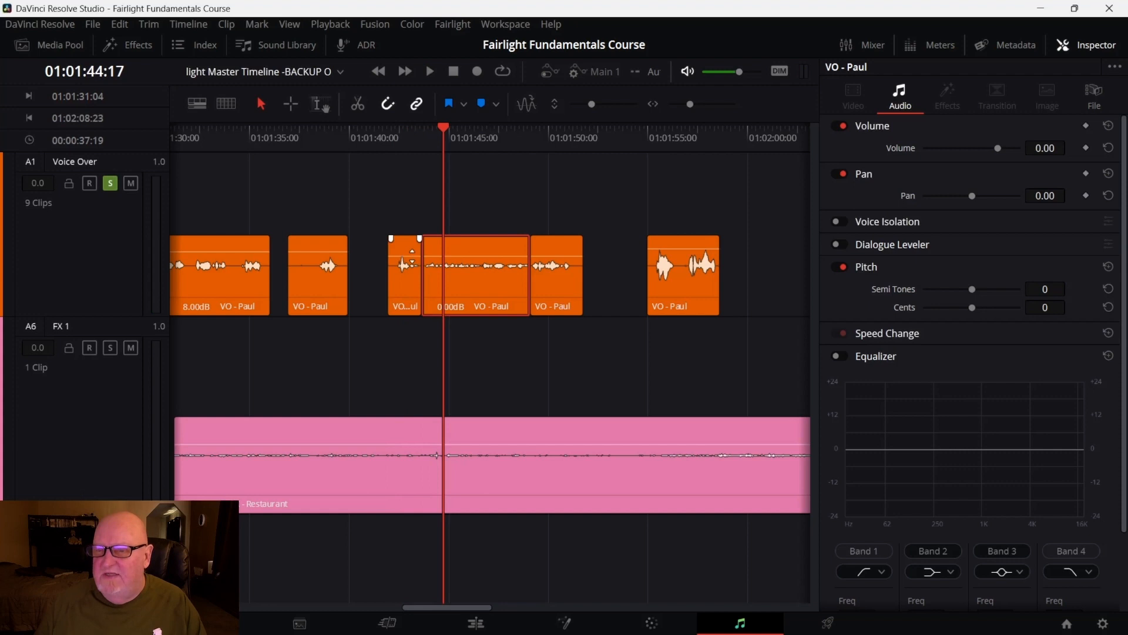
drag(445, 130, 388, 135)
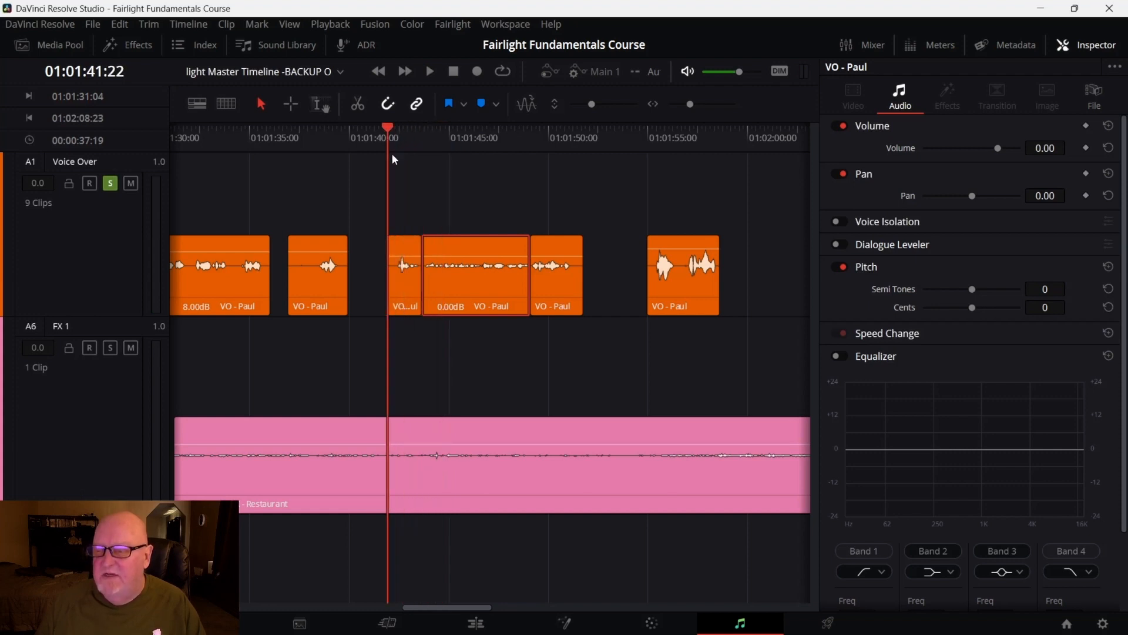
key(space)
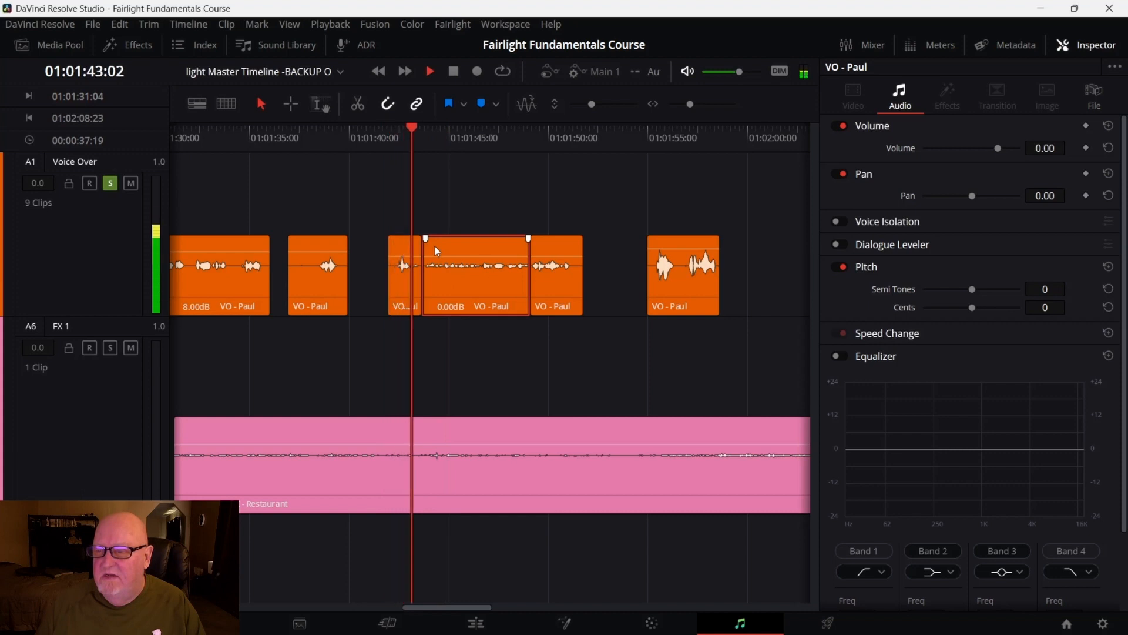
key(space)
drag(410, 254, 409, 250)
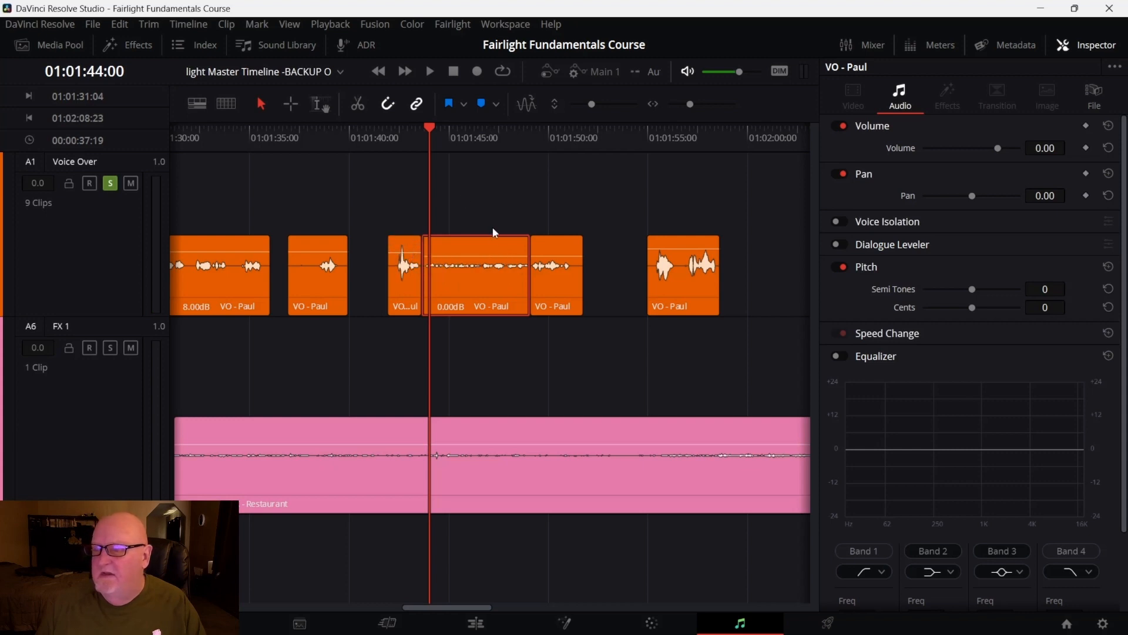
Play back the soloed Voice Over twice around the middle split segment
drag(424, 128, 386, 129)
key(space)
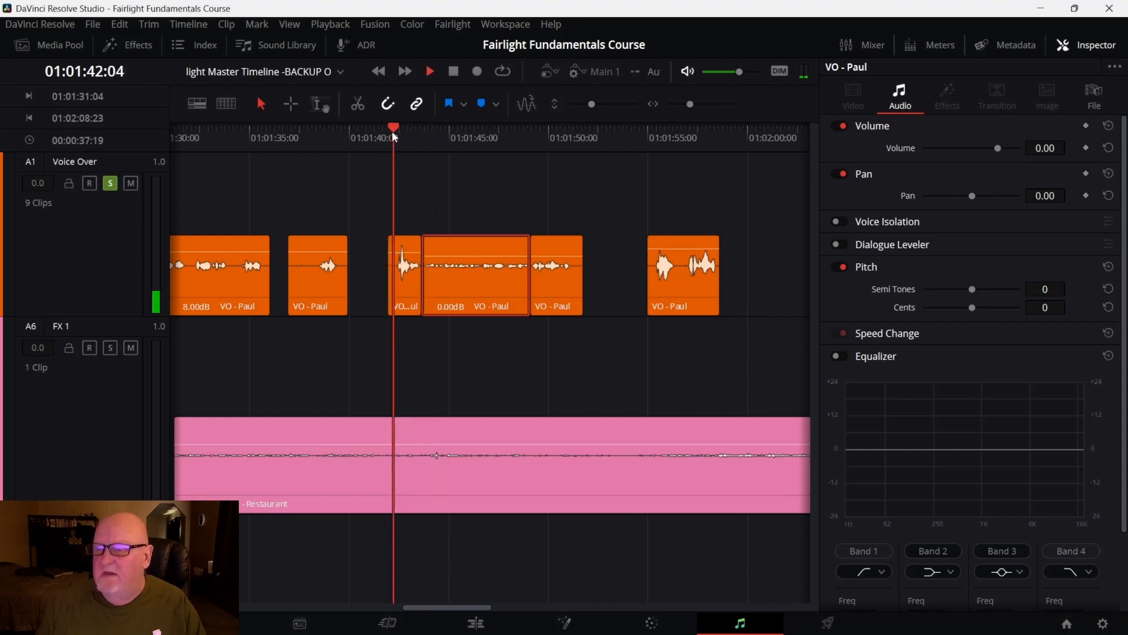
key(space)
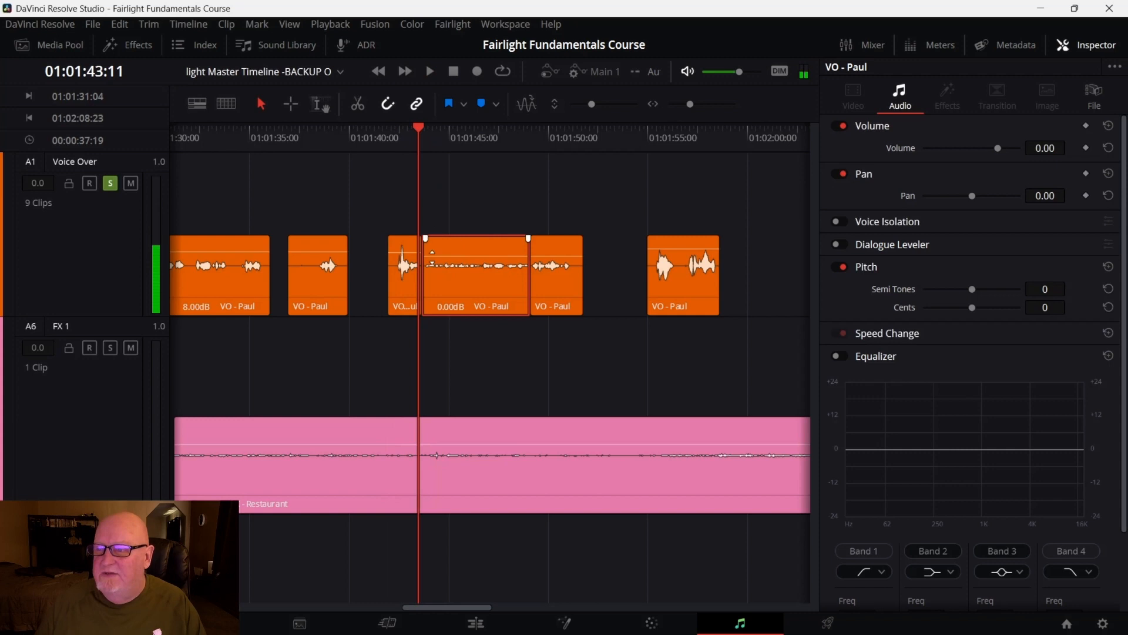
drag(413, 252, 408, 255)
drag(425, 128, 388, 134)
key(space)
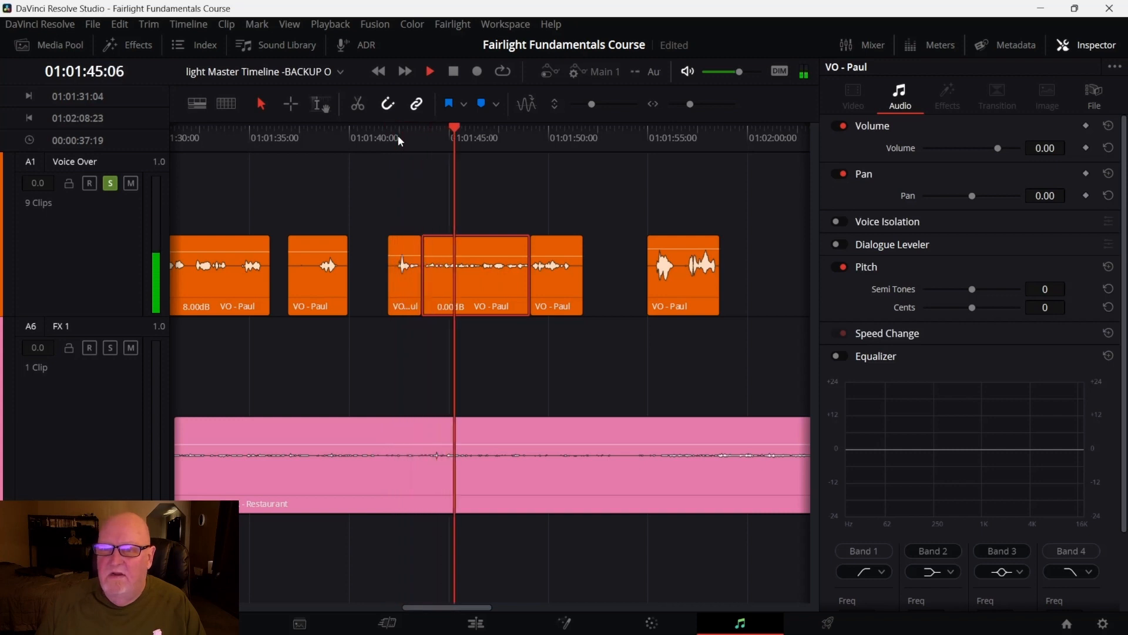
key(space)
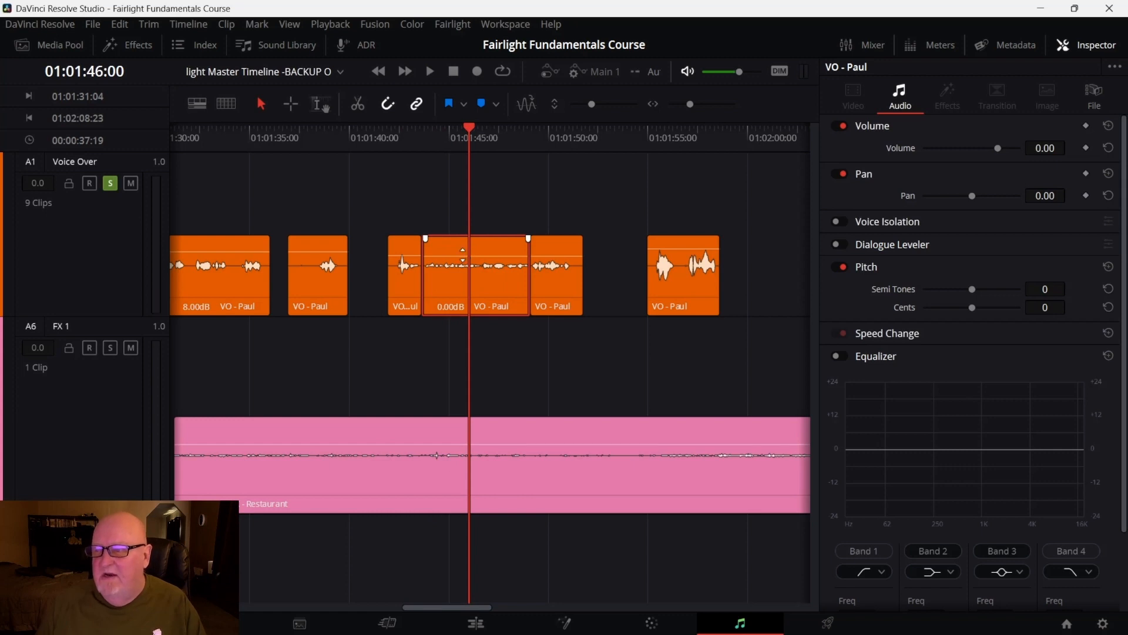
Raise the middle split Voice Over segment's volume to 7.80 dB and play it back
drag(462, 257, 462, 251)
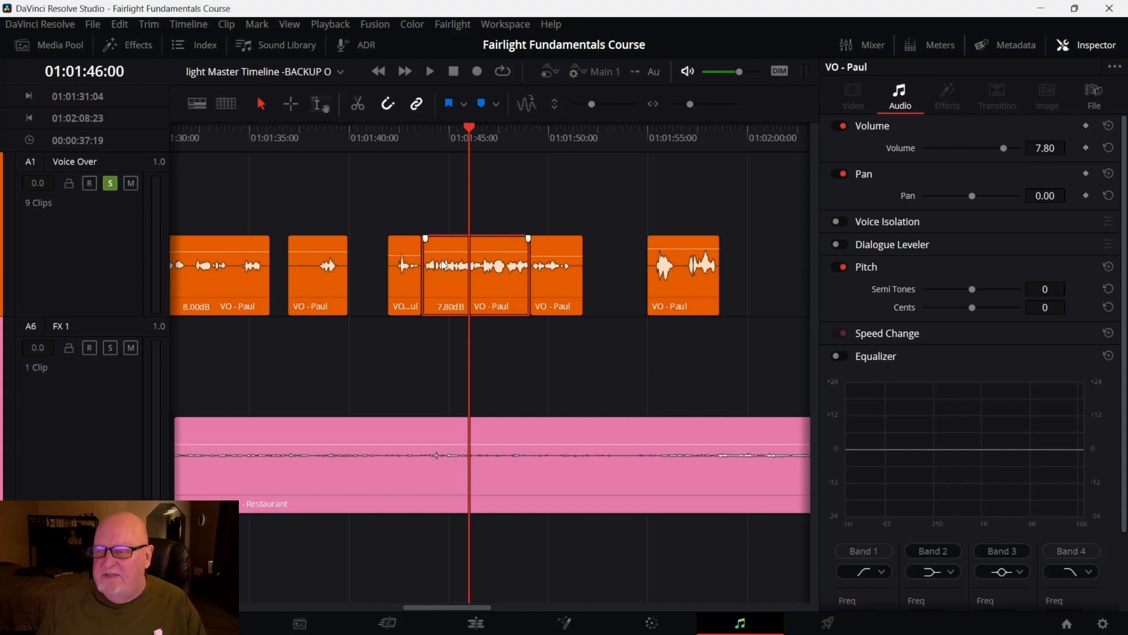
drag(471, 125, 399, 142)
key(space)
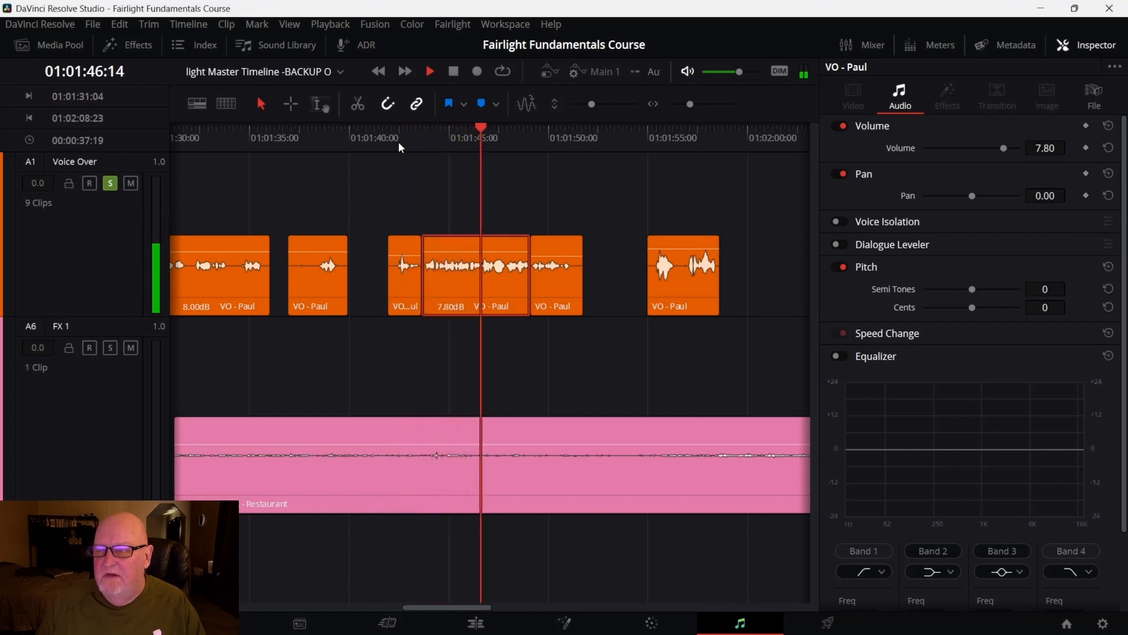
key(space)
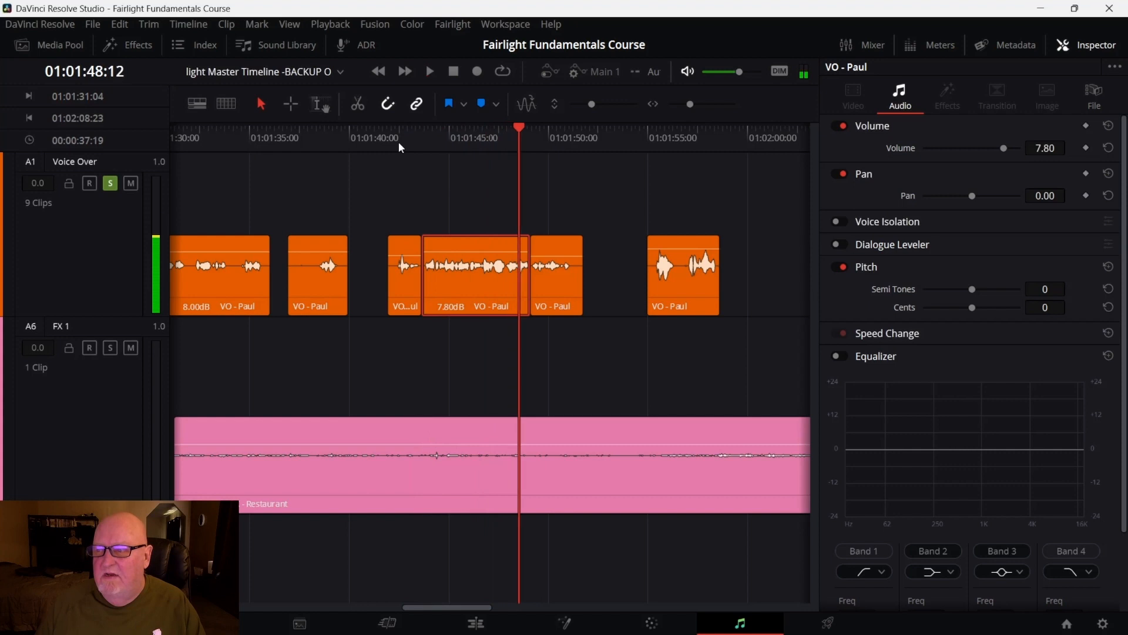
Copy the first short split segment's attributes and paste its volume onto the last split segment
click(401, 286)
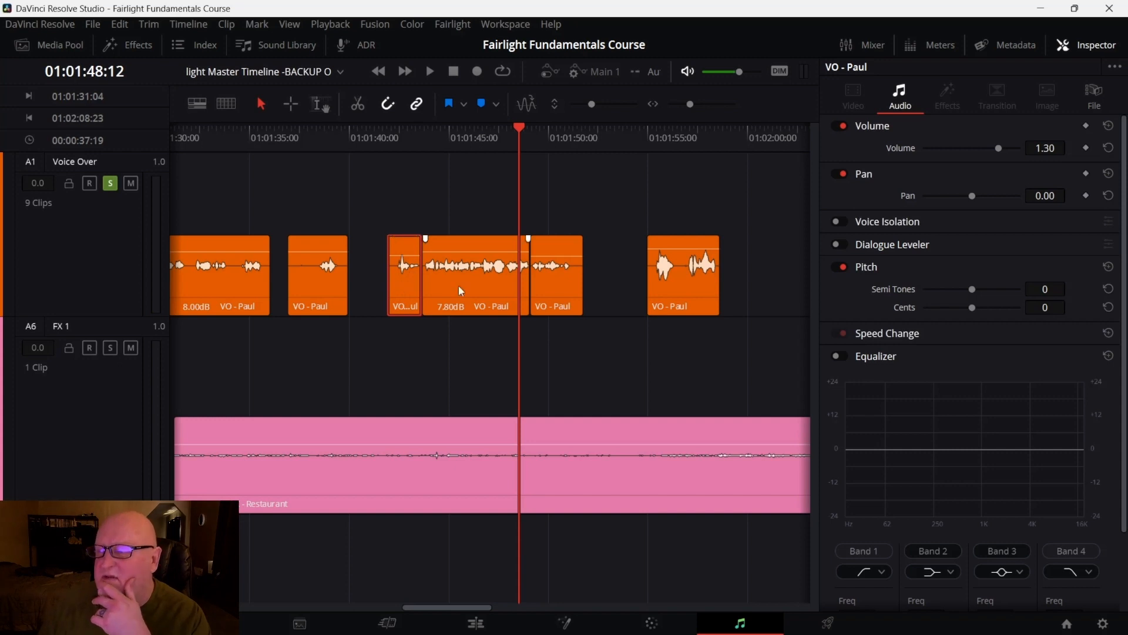
right_click(409, 292)
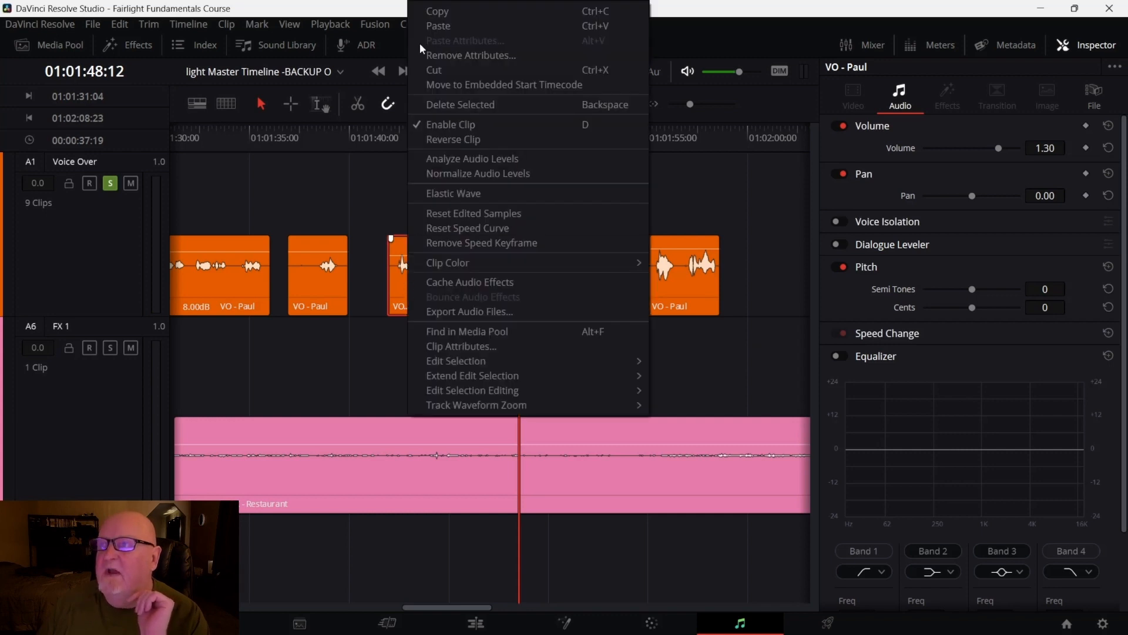
click(438, 11)
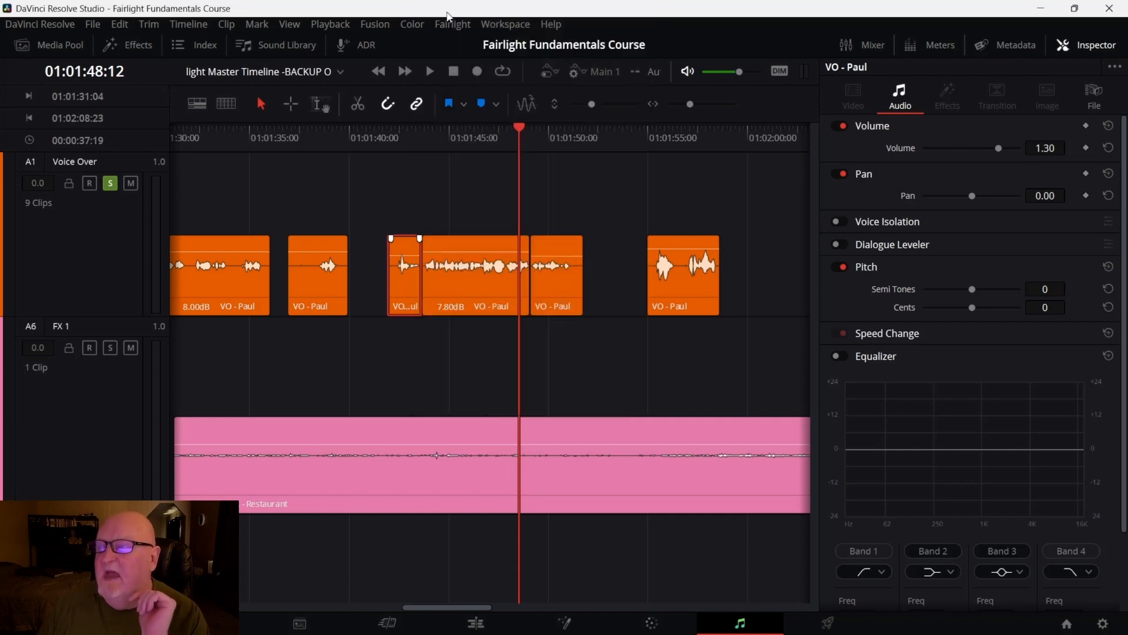
click(558, 284)
right_click(559, 284)
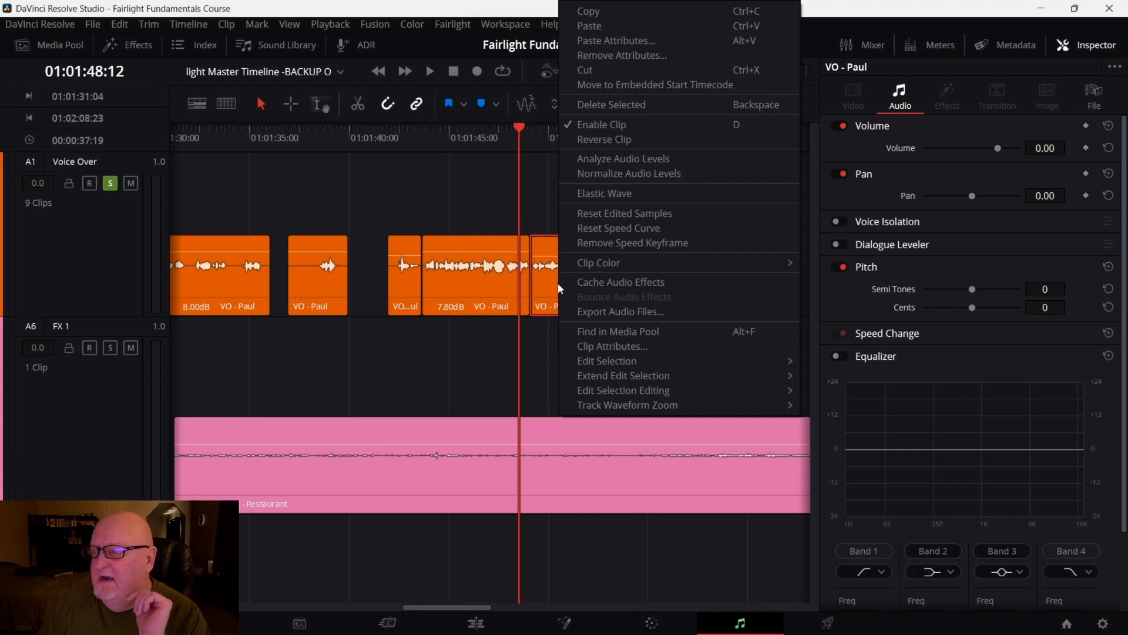
click(640, 41)
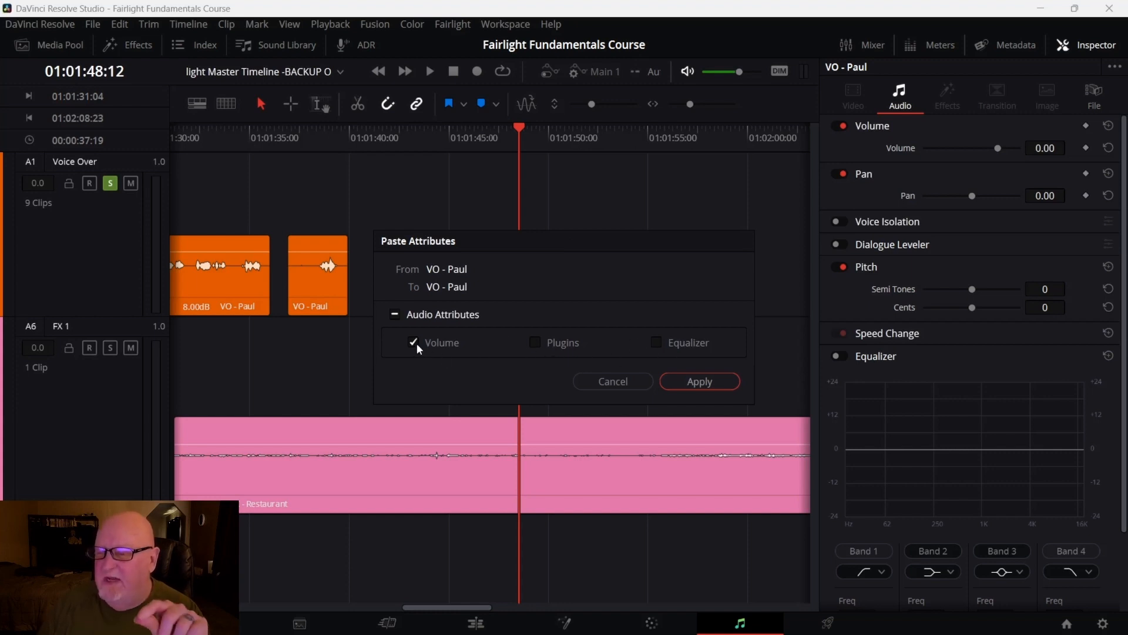
click(711, 382)
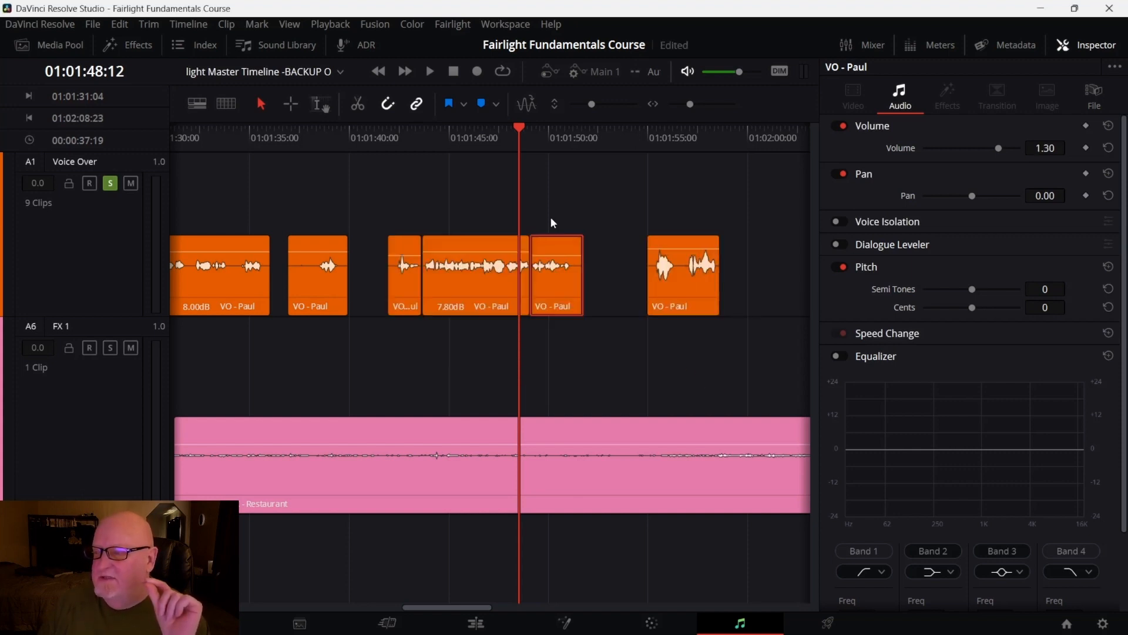
Inspect the volumes of the split segments and replay the Voice Over from the first segment
drag(518, 128, 552, 128)
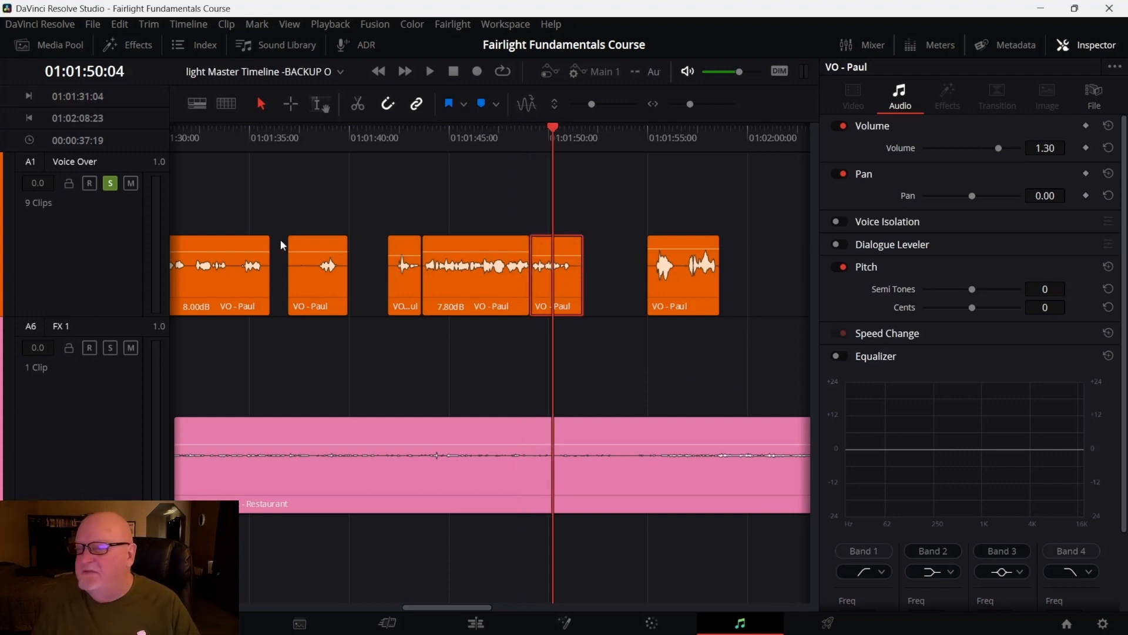
click(394, 290)
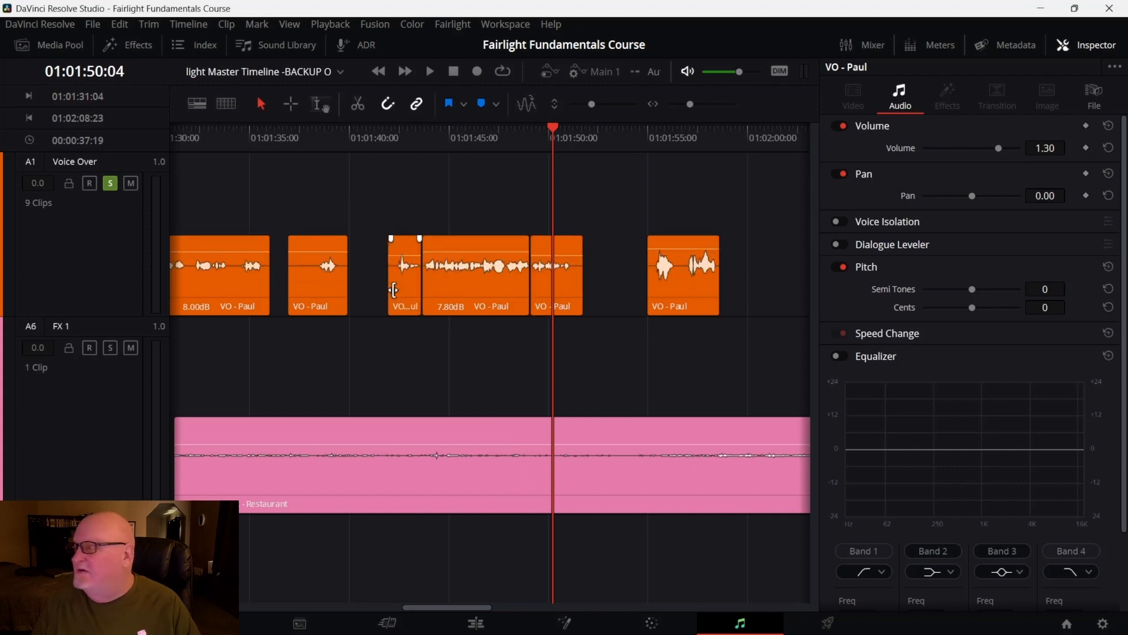
click(404, 286)
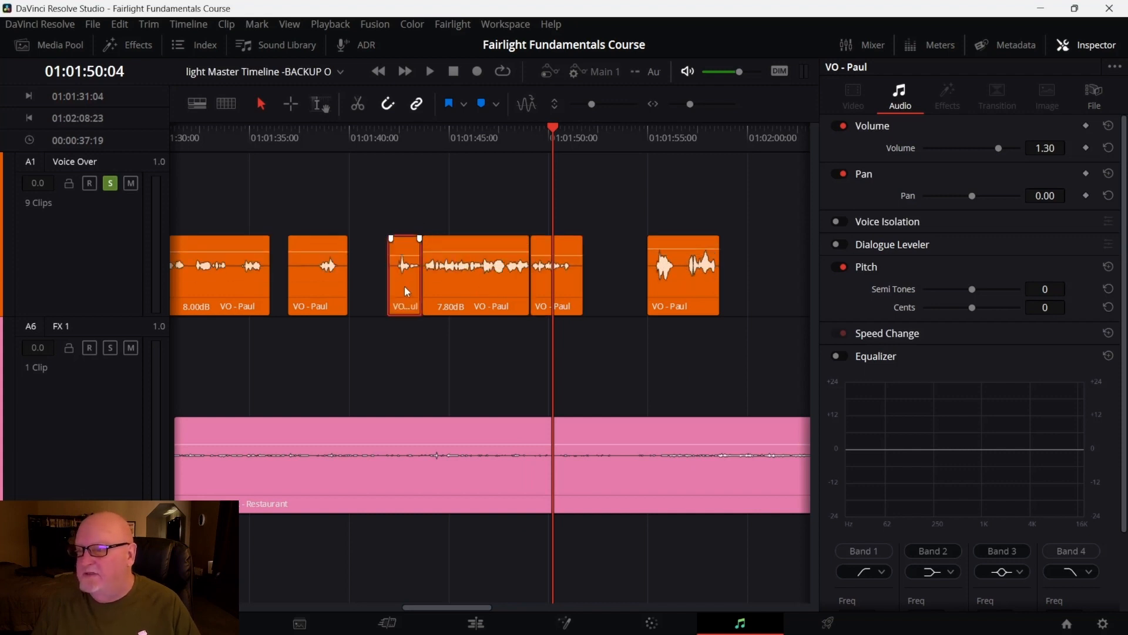
click(474, 281)
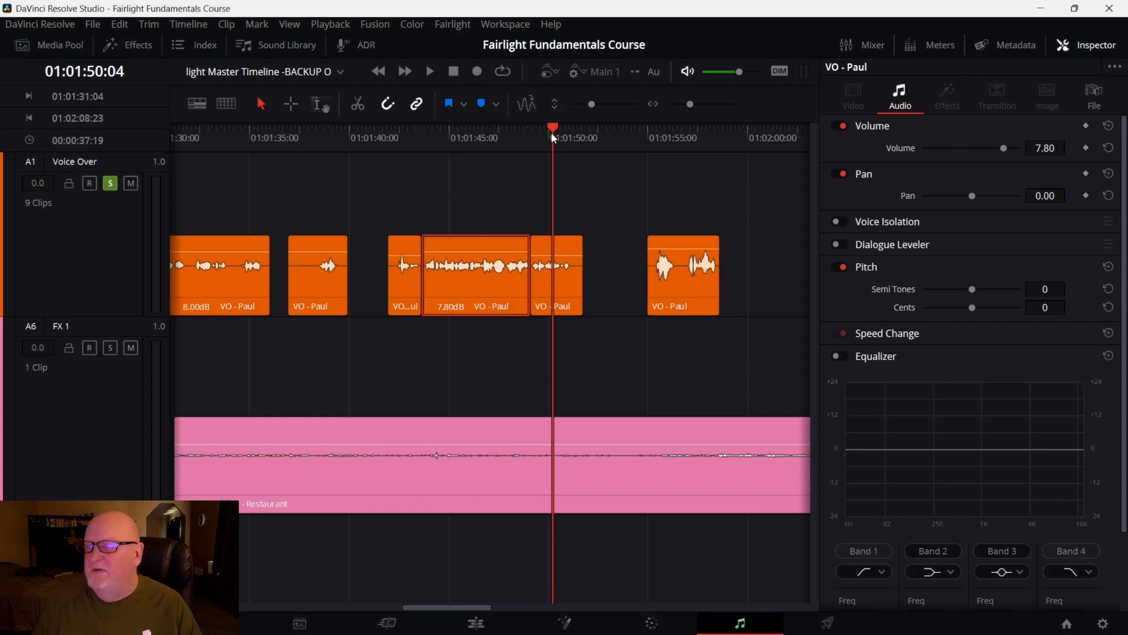
drag(555, 129, 388, 151)
key(space)
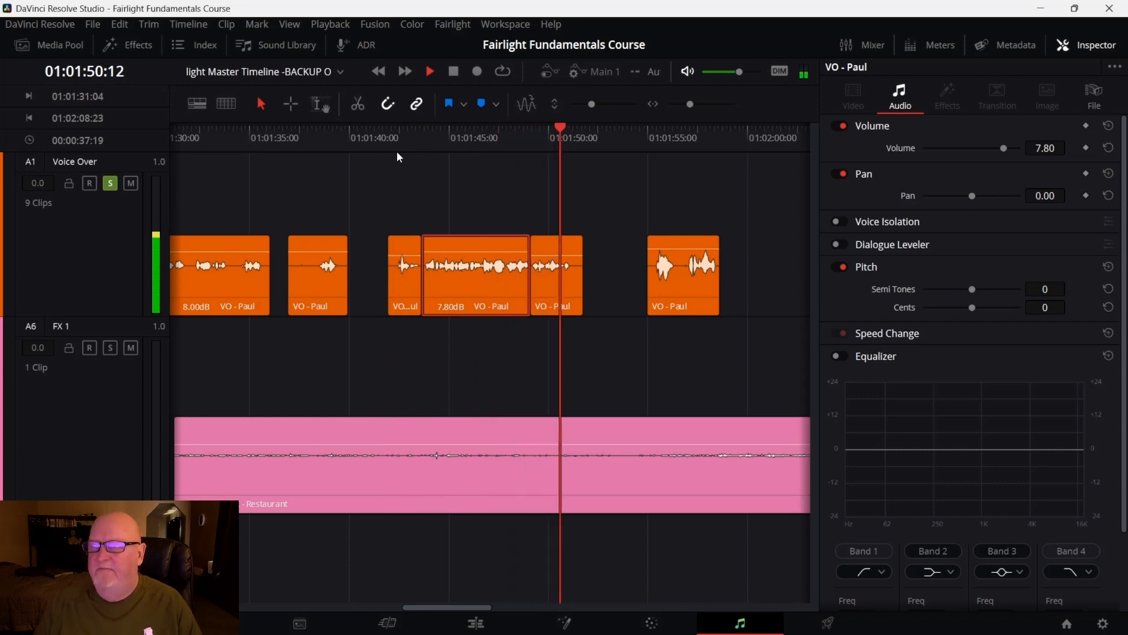
key(space)
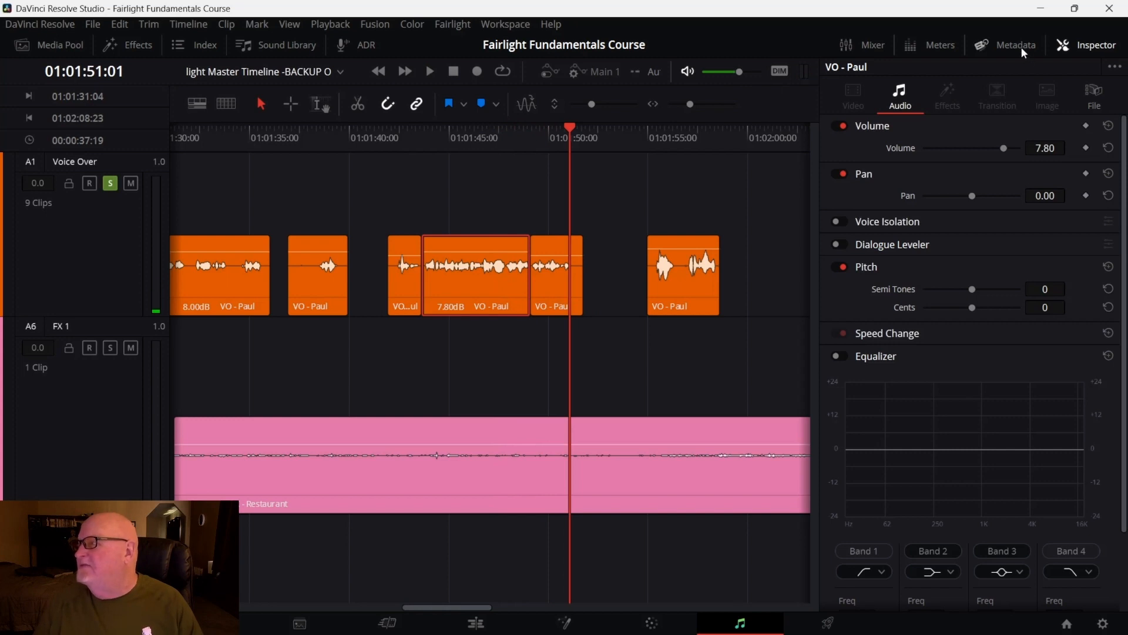
Close the Inspector and open the Meters panel above the timeline
click(1076, 44)
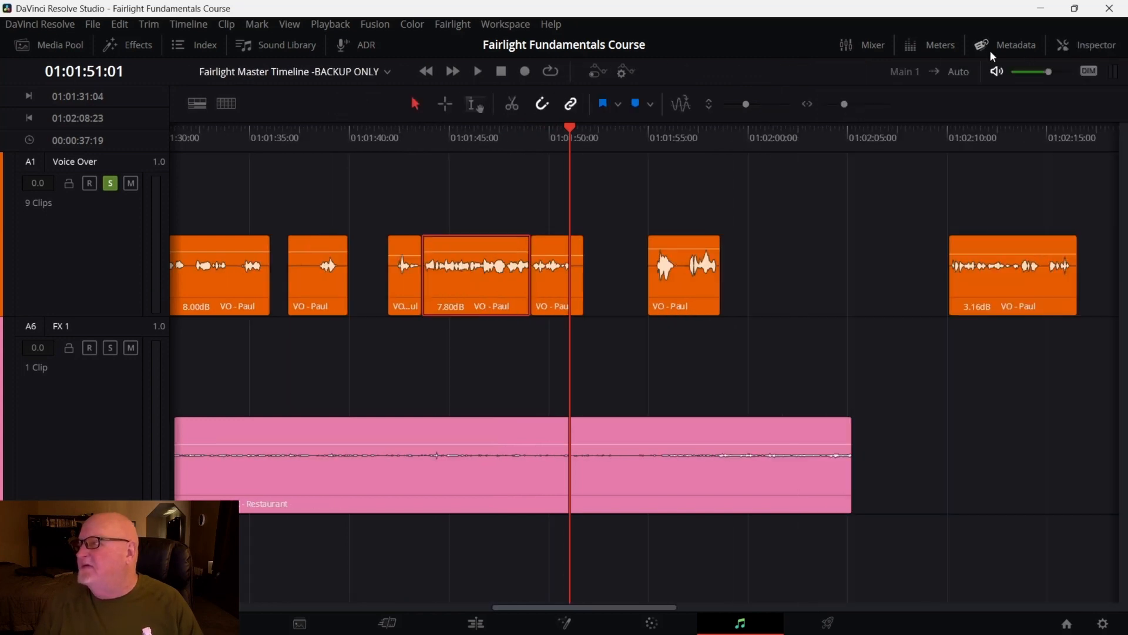
click(867, 52)
click(869, 44)
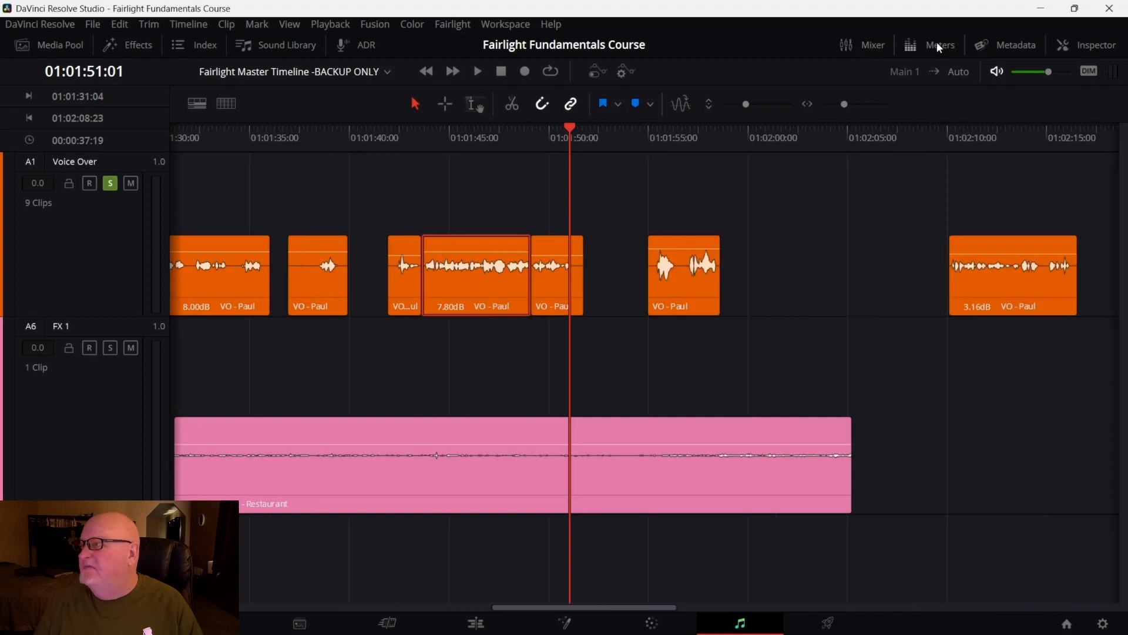
click(939, 48)
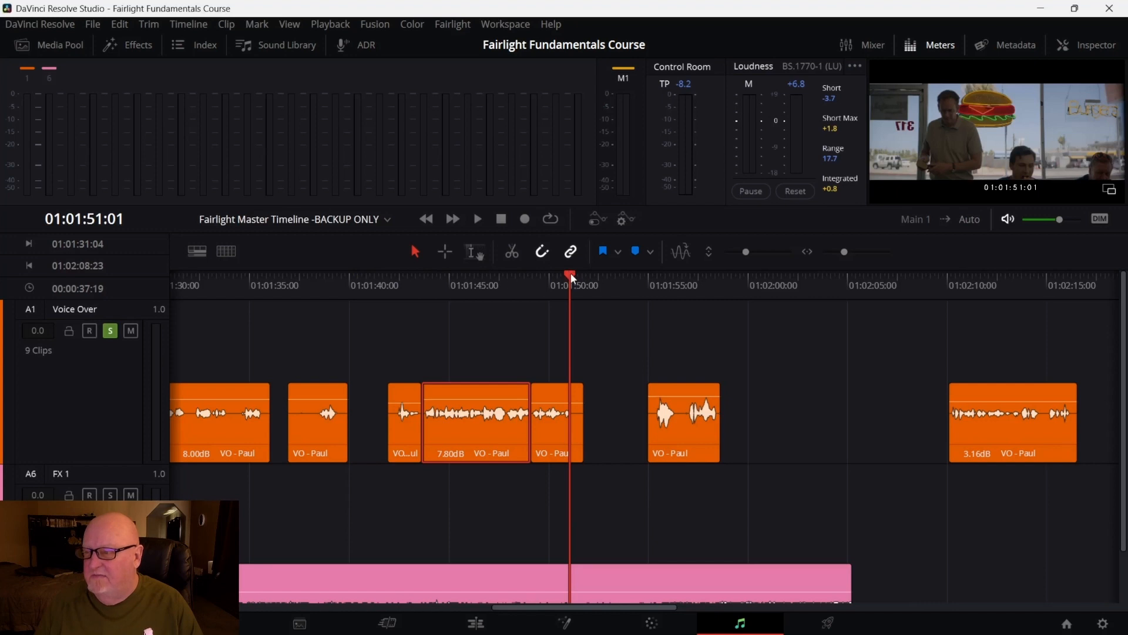
Play back the soloed Voice Over from 01:01:41:22 while watching the meters
click(442, 314)
click(396, 285)
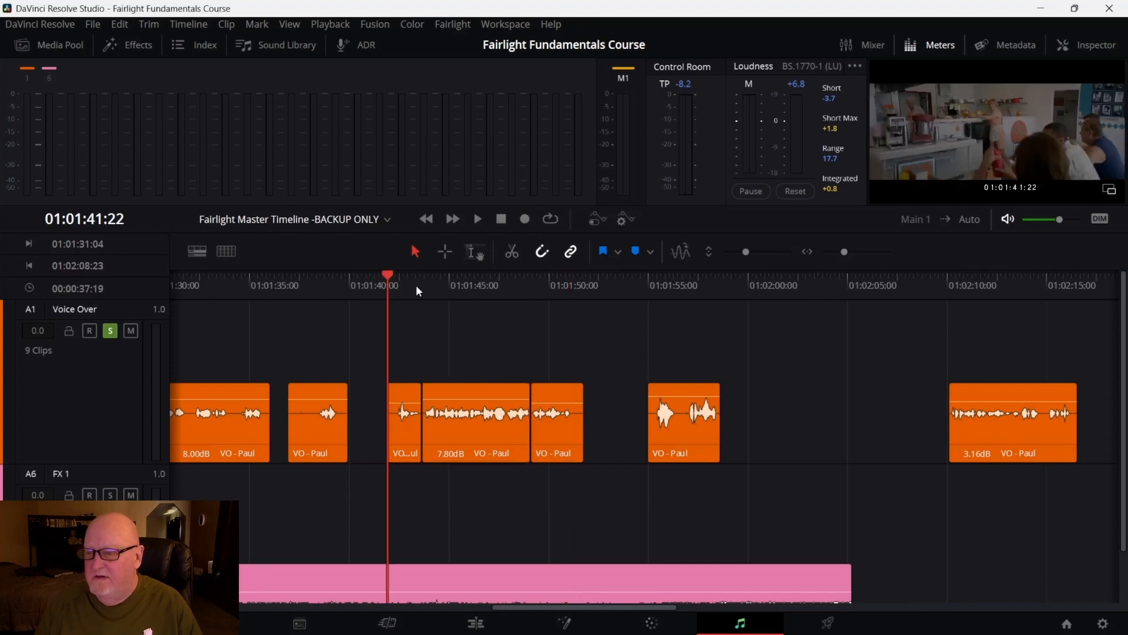
key(space)
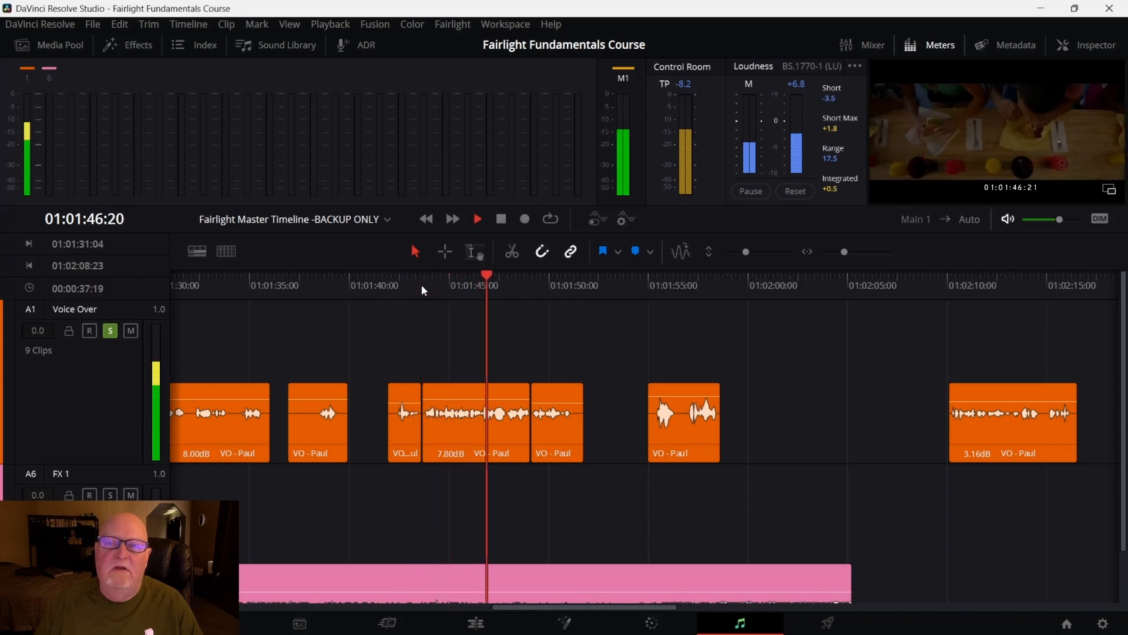
key(space)
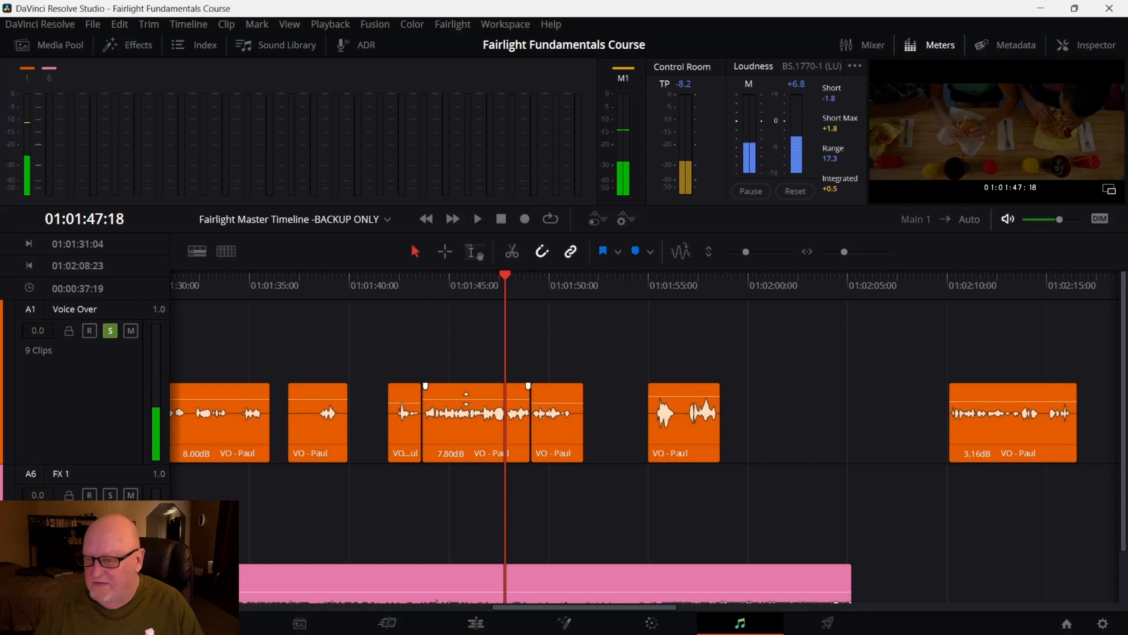
Raise the middle split segment's volume to 9.10 dB and replay from 01:01:41:22
drag(462, 400, 463, 396)
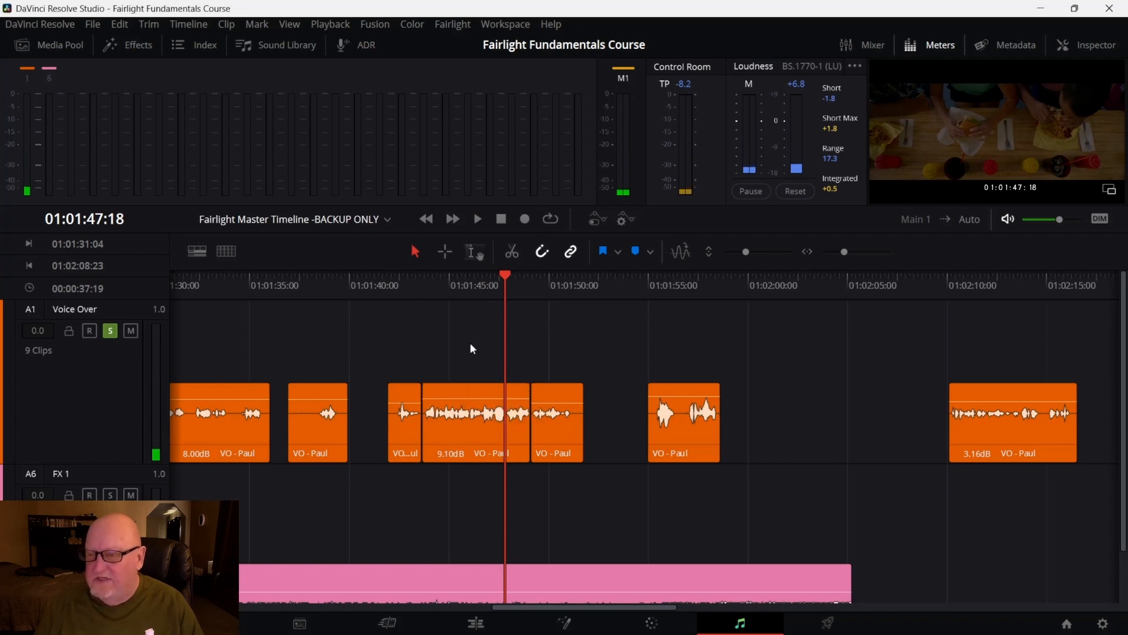
click(490, 281)
click(388, 285)
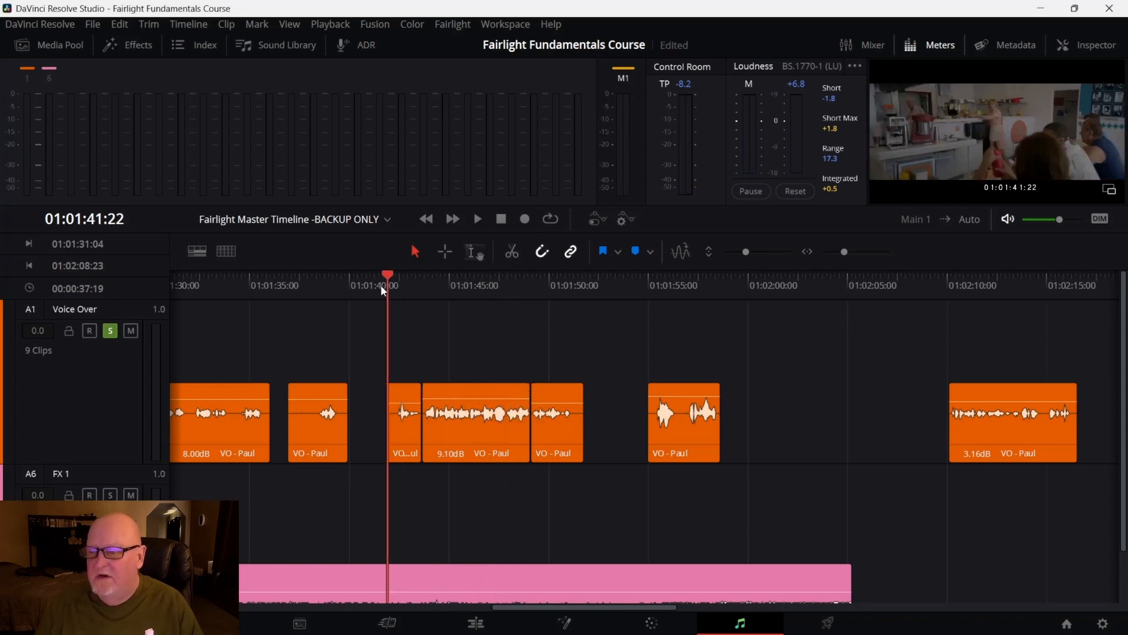
key(space)
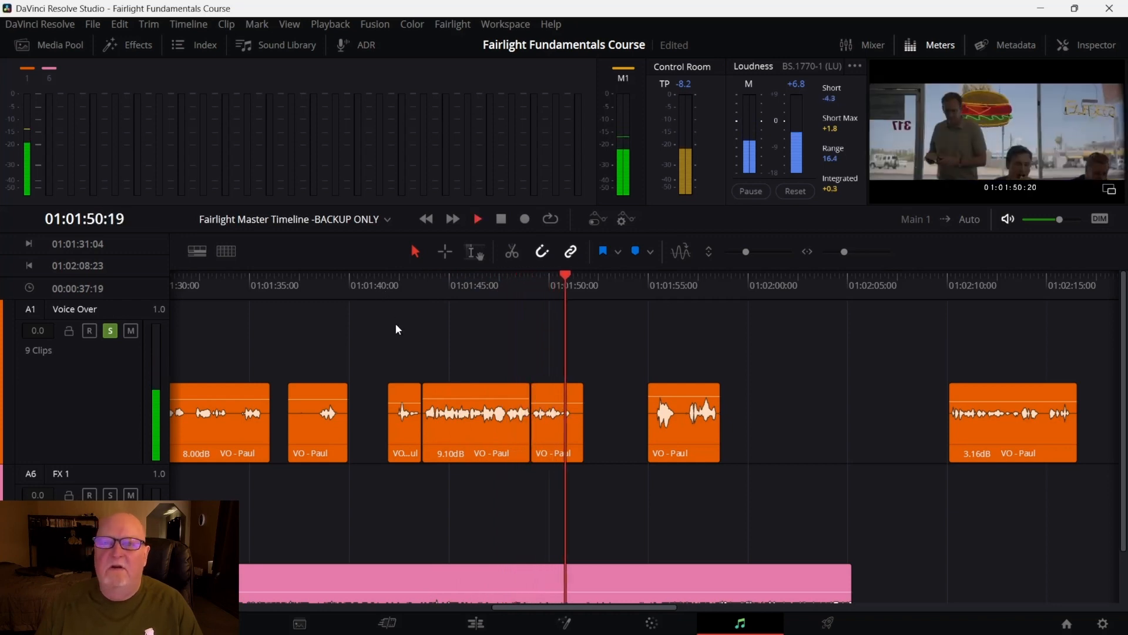
key(space)
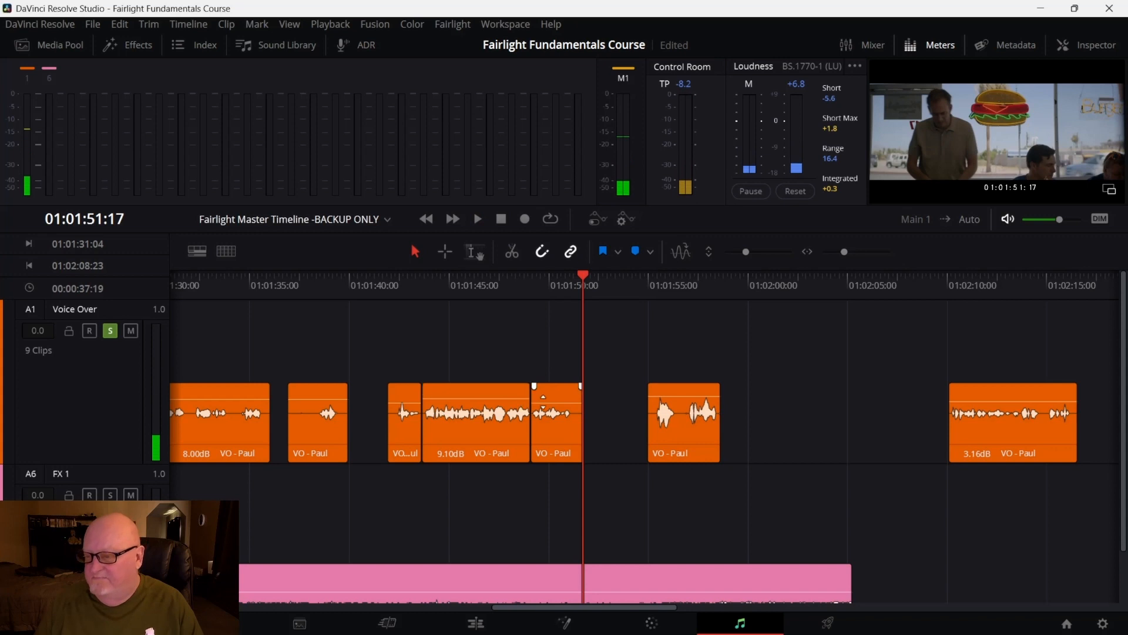
Replay the split Voice Over segments from the start of the first segment to compare levels
drag(545, 403, 545, 401)
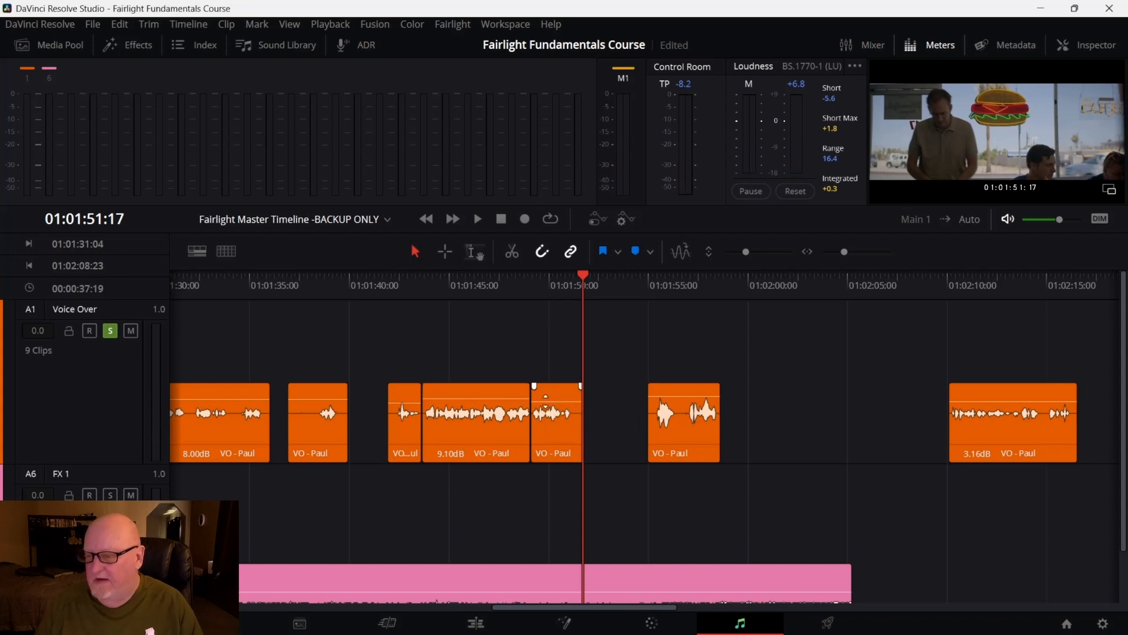
drag(584, 278, 380, 302)
key(space)
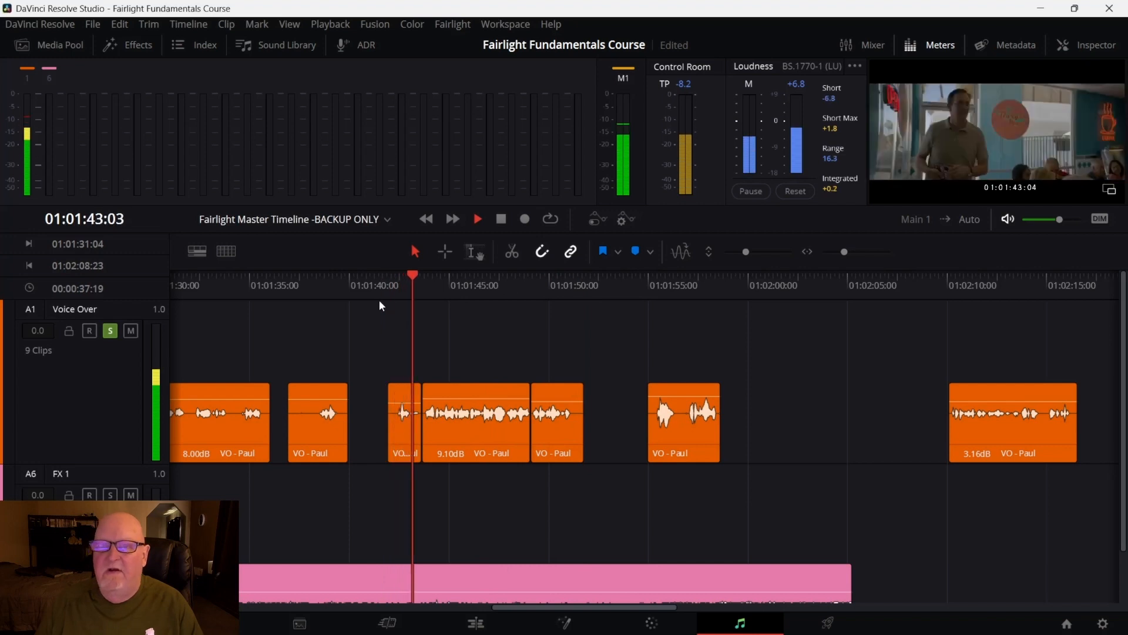
key(space)
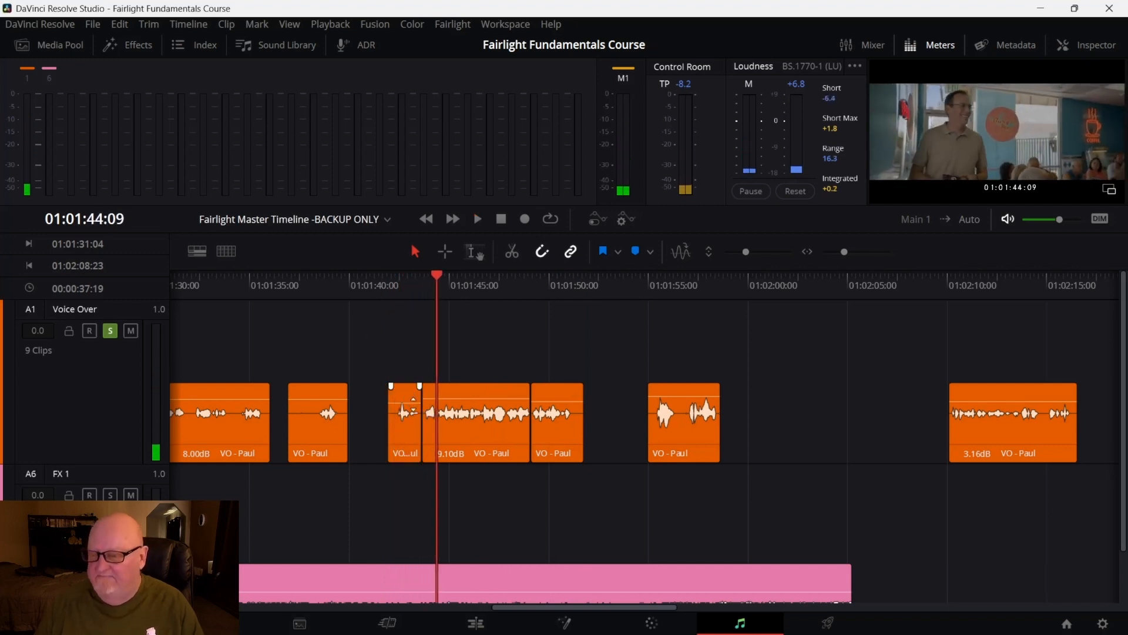
mouse_move(411, 397)
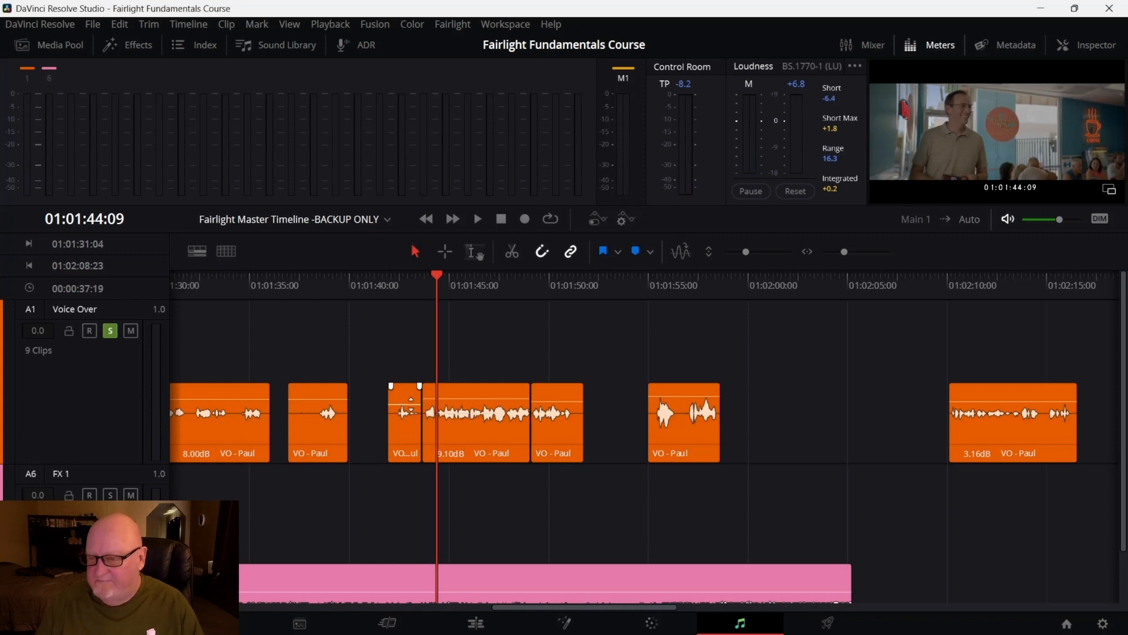
key(space)
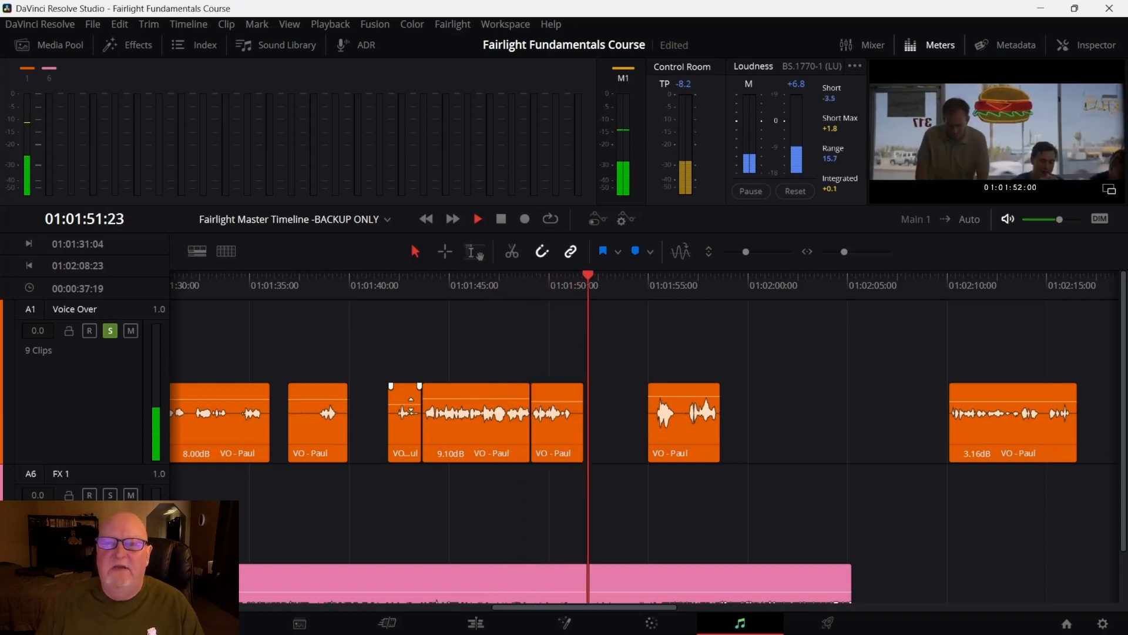
key(space)
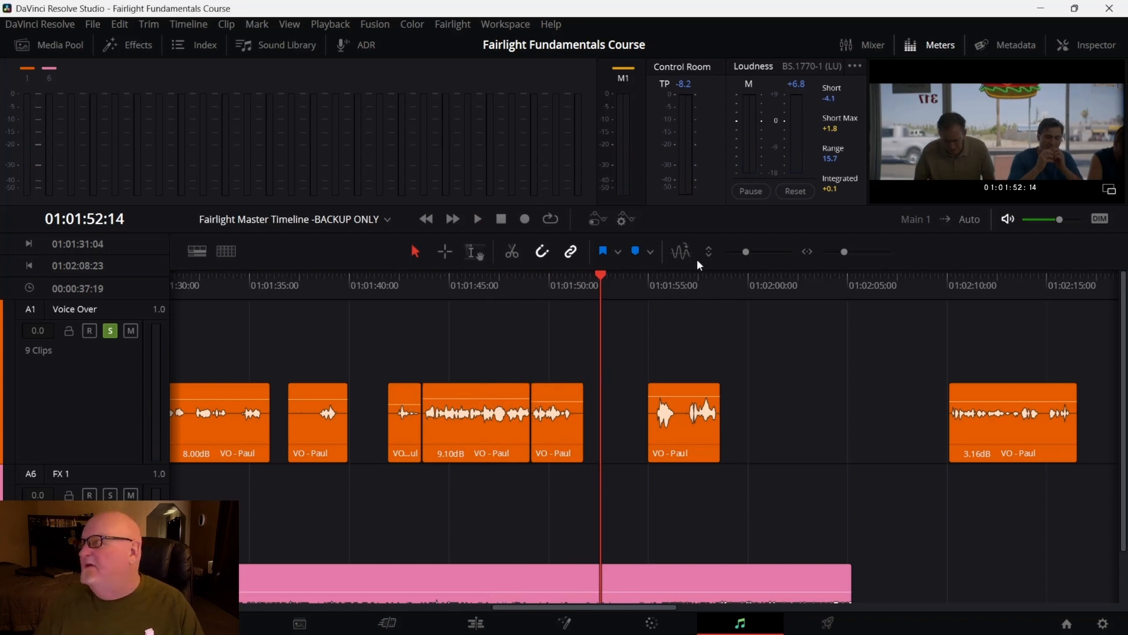
Close the Meters panel and reopen the Inspector
click(937, 47)
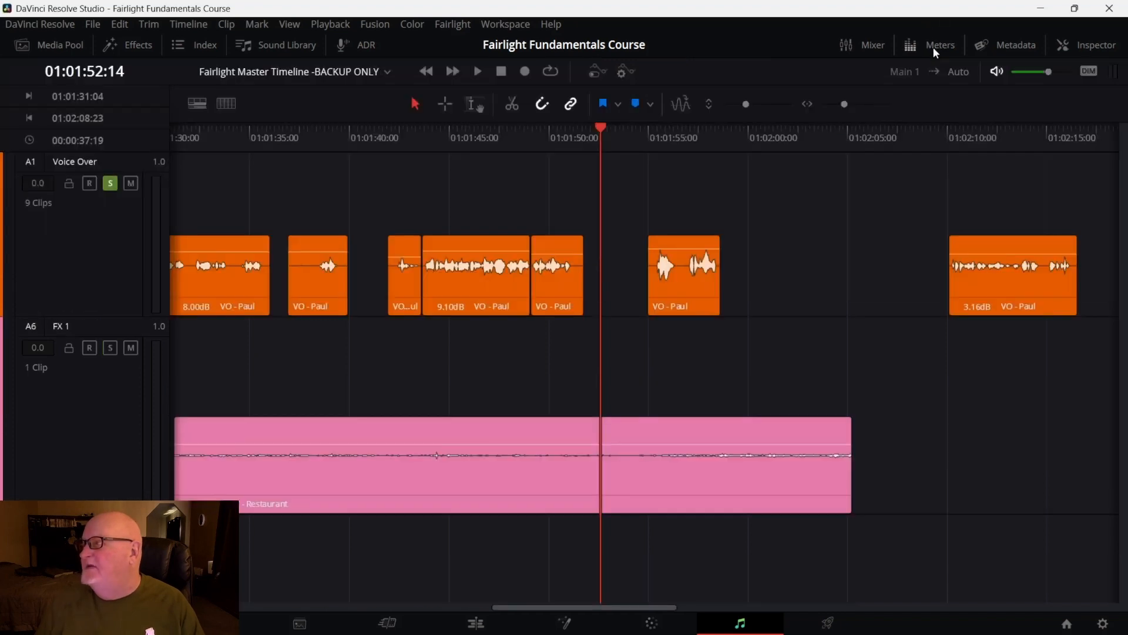
click(1093, 46)
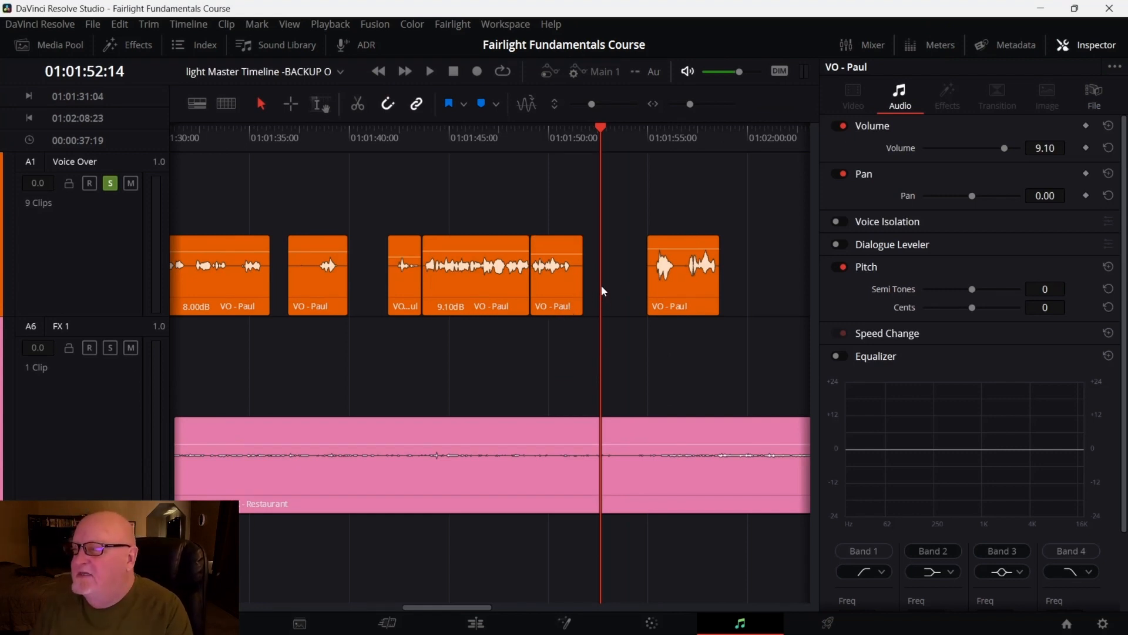
Select the three split Voice Over segments and raise their volume together by 3 dB
click(494, 279)
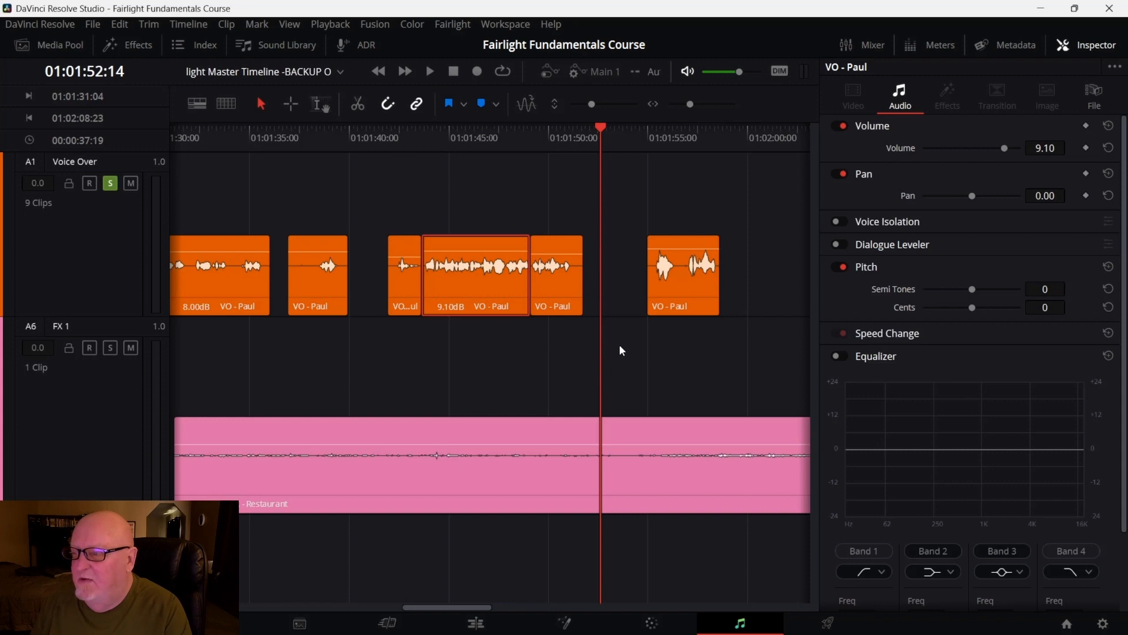
drag(618, 343, 388, 280)
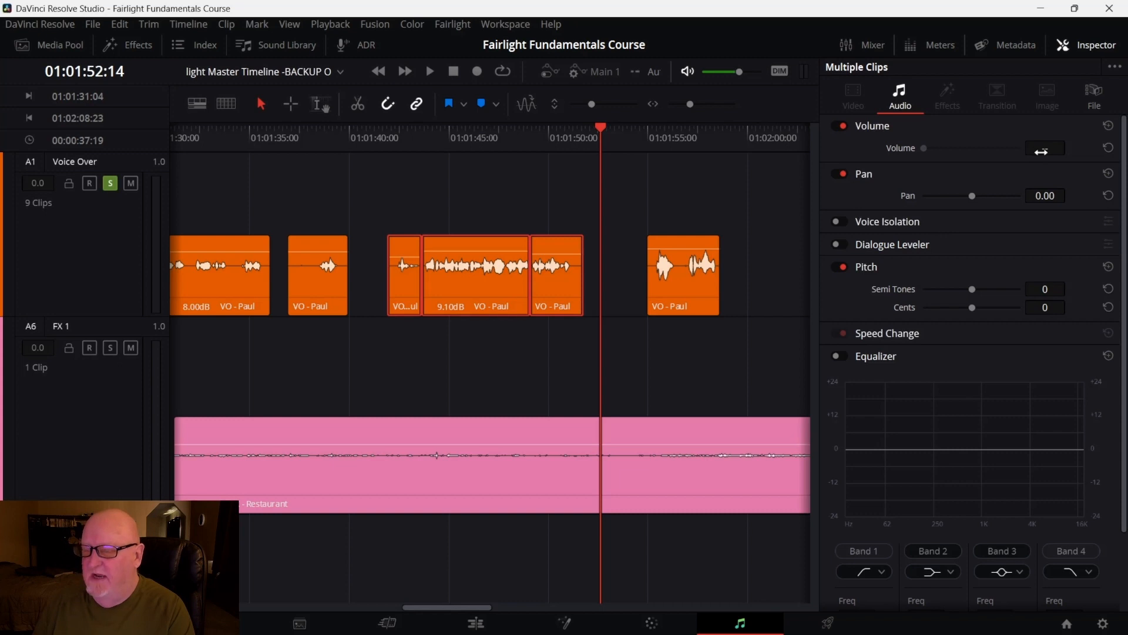
mouse_move(423, 253)
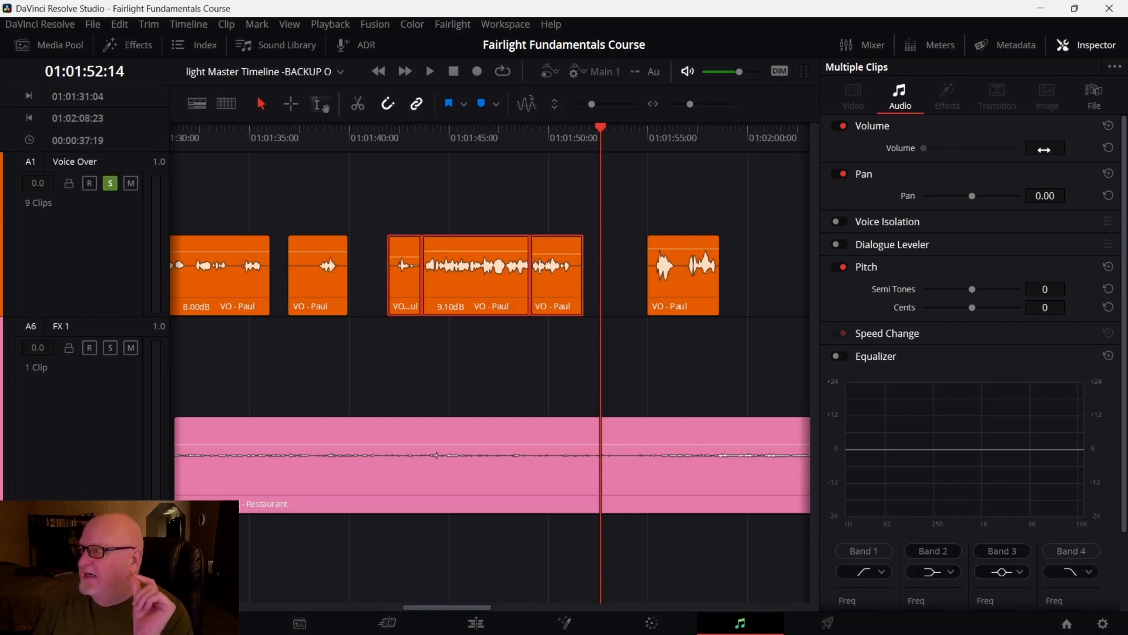
drag(1045, 148, 1073, 148)
drag(1045, 148, 1035, 148)
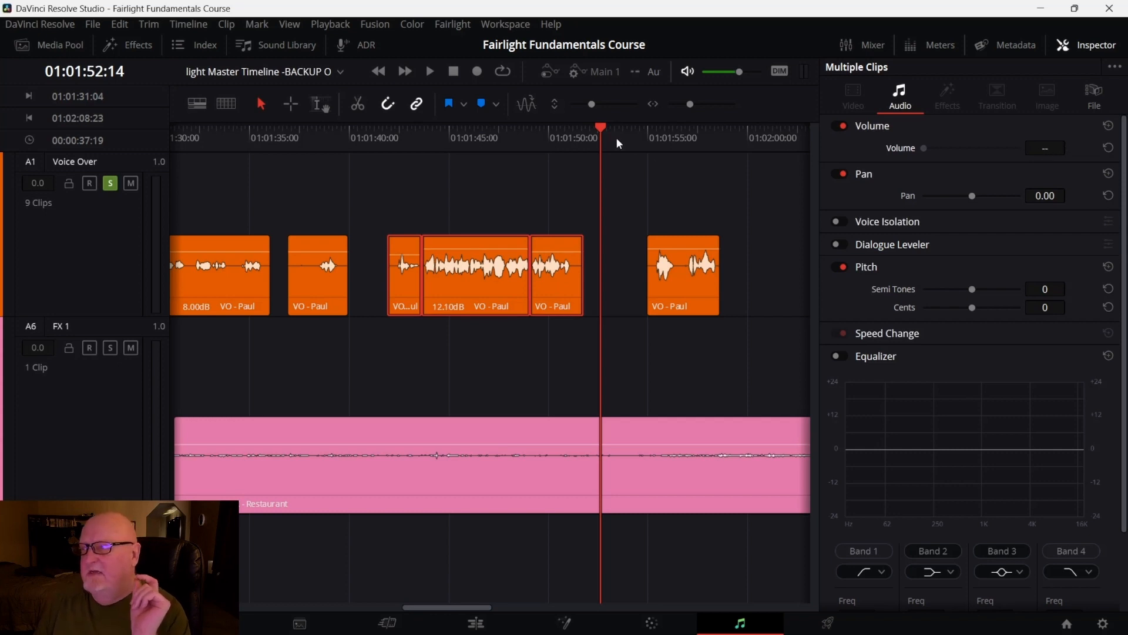
Play the selected segments from 01:01:41:22 to hear the louder level
drag(600, 126, 400, 151)
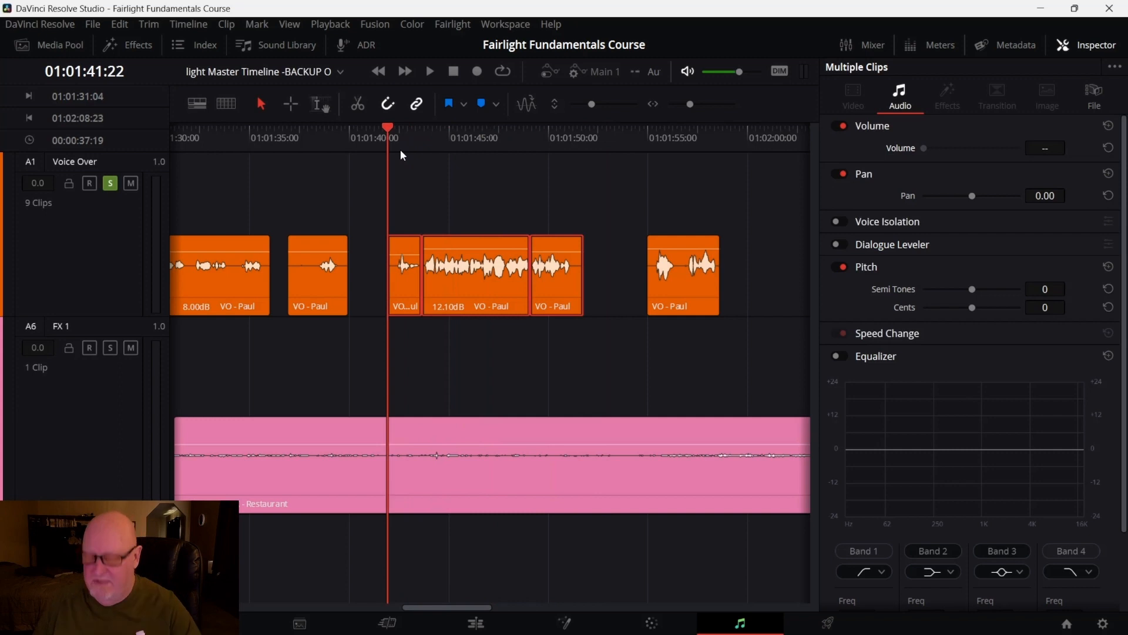
key(space)
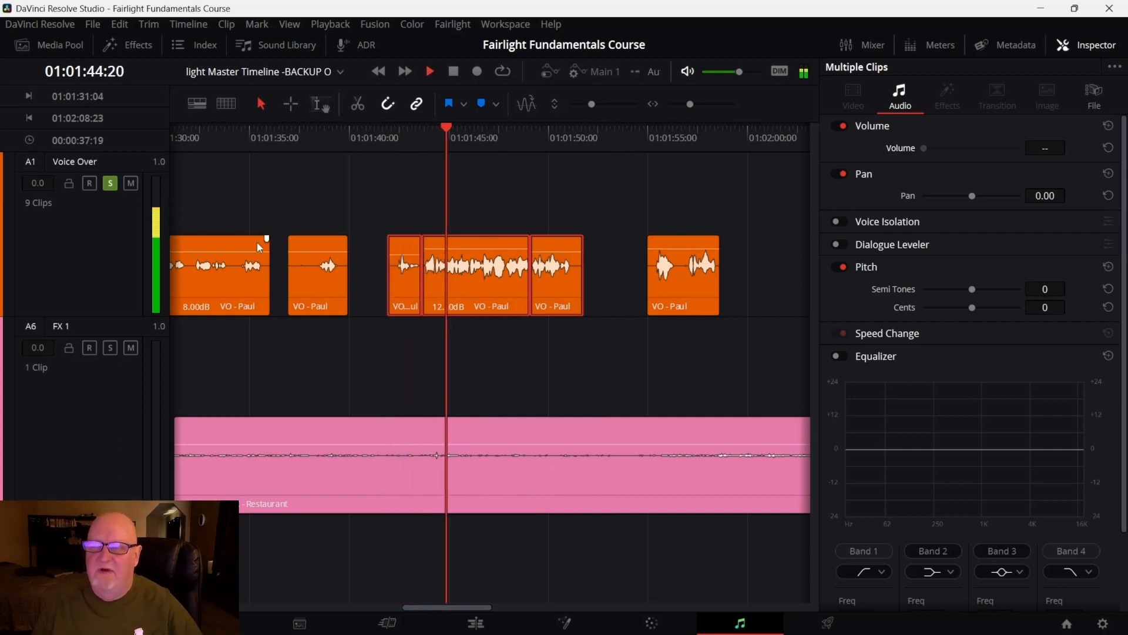
key(space)
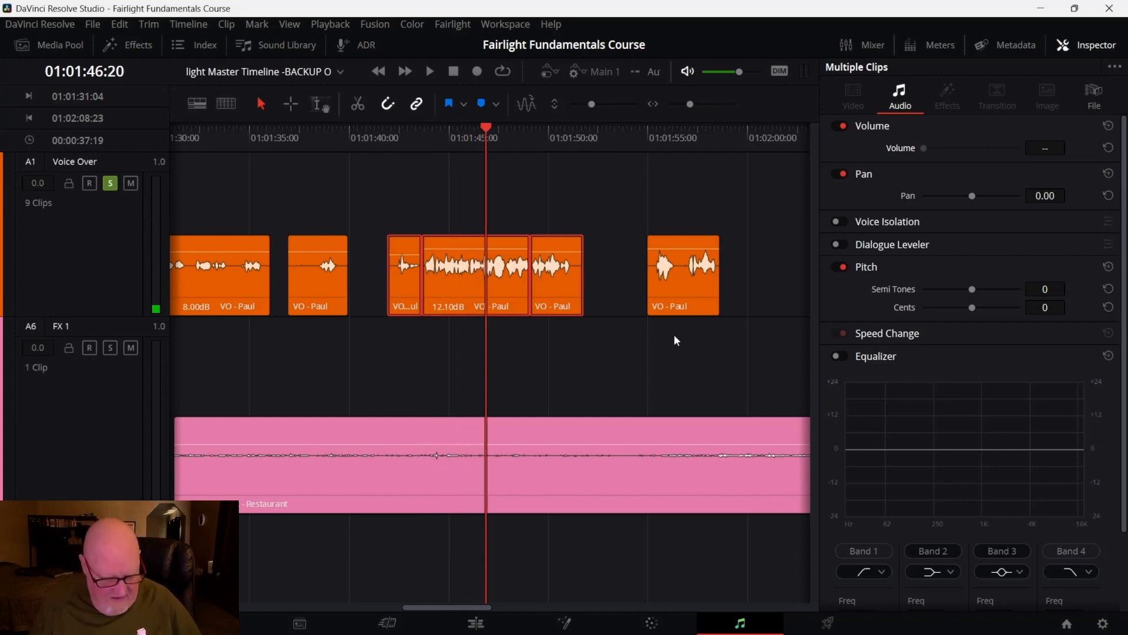
Lower the selected segments' volume by 3 dB and play them again
key(alt+shift+minus)
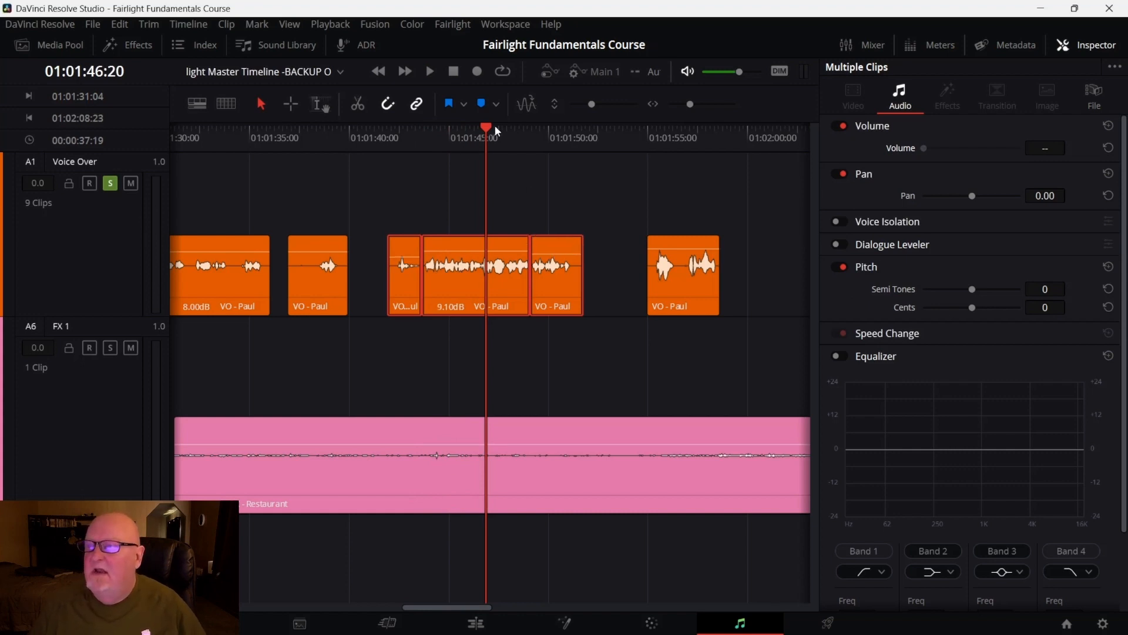
key(space)
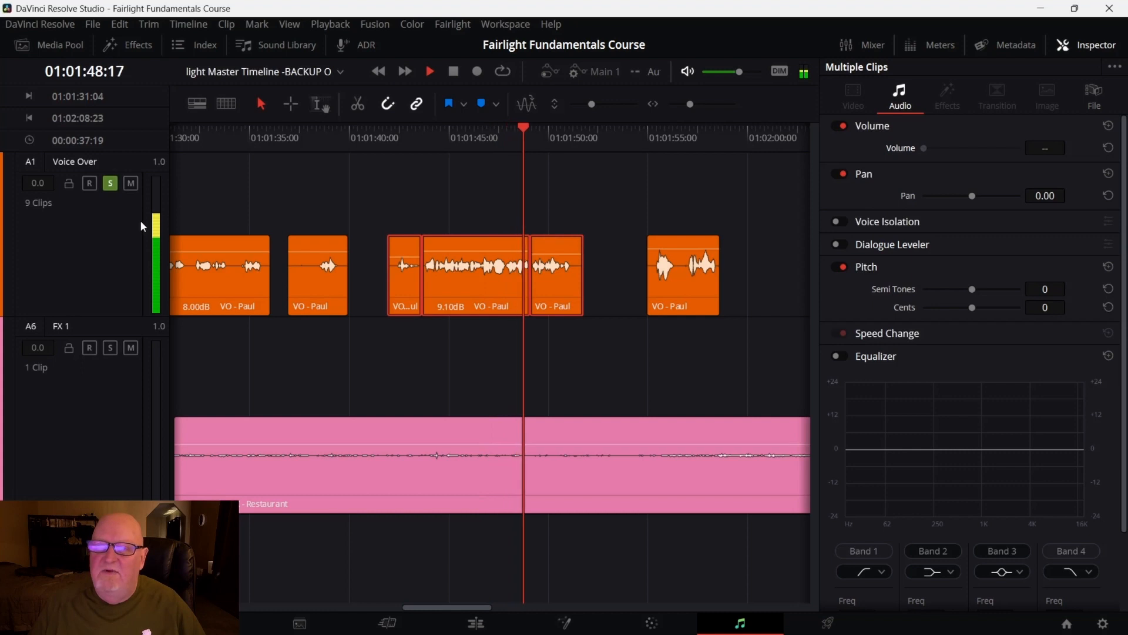
key(space)
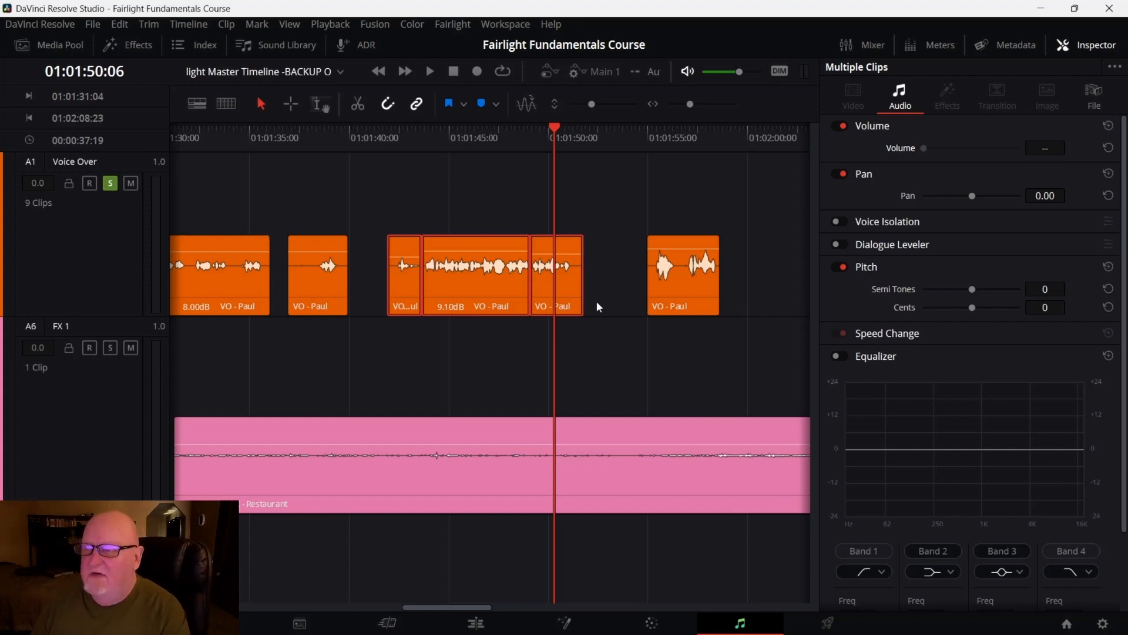
Unsolo the Voice Over track, deselect the clips, and play from 01:01:41:22 with the effects track audible
click(111, 184)
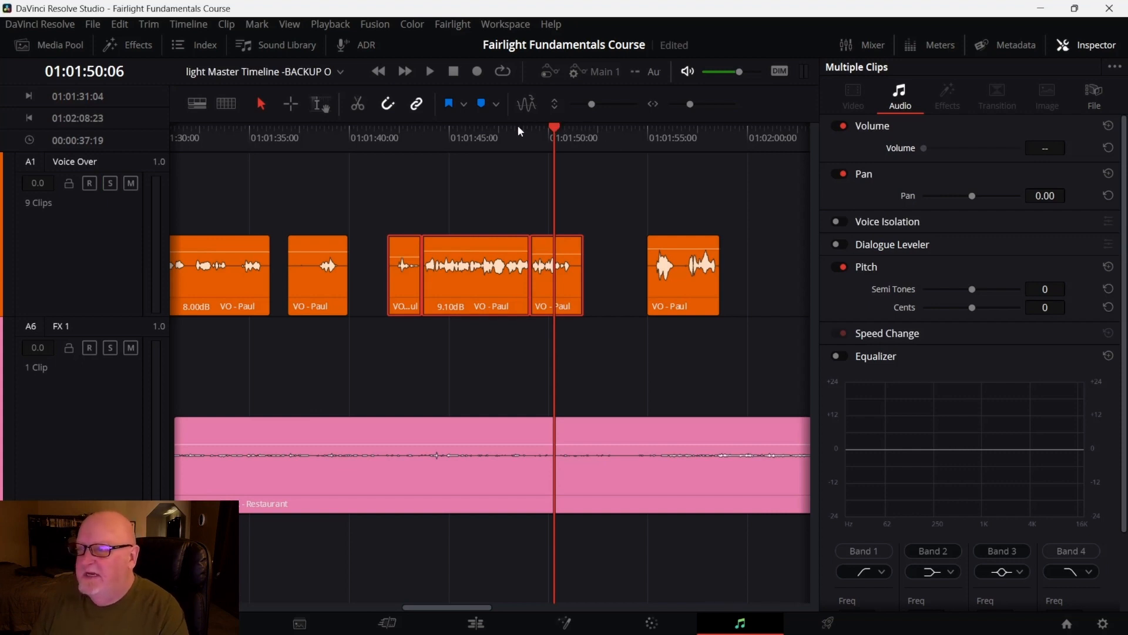
drag(550, 129, 399, 146)
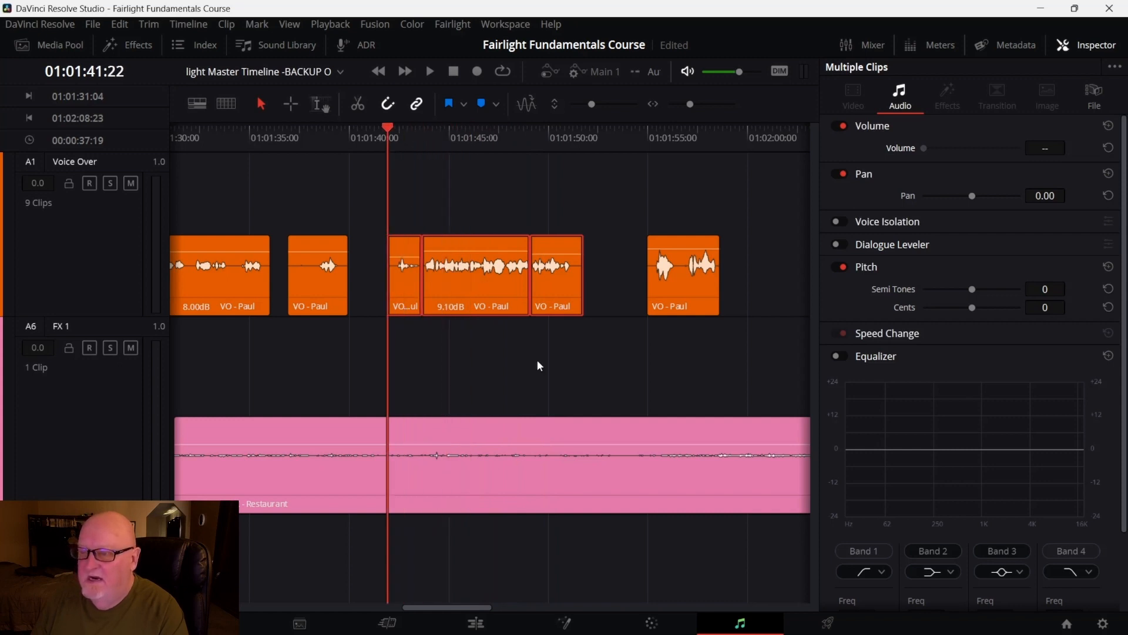
click(537, 359)
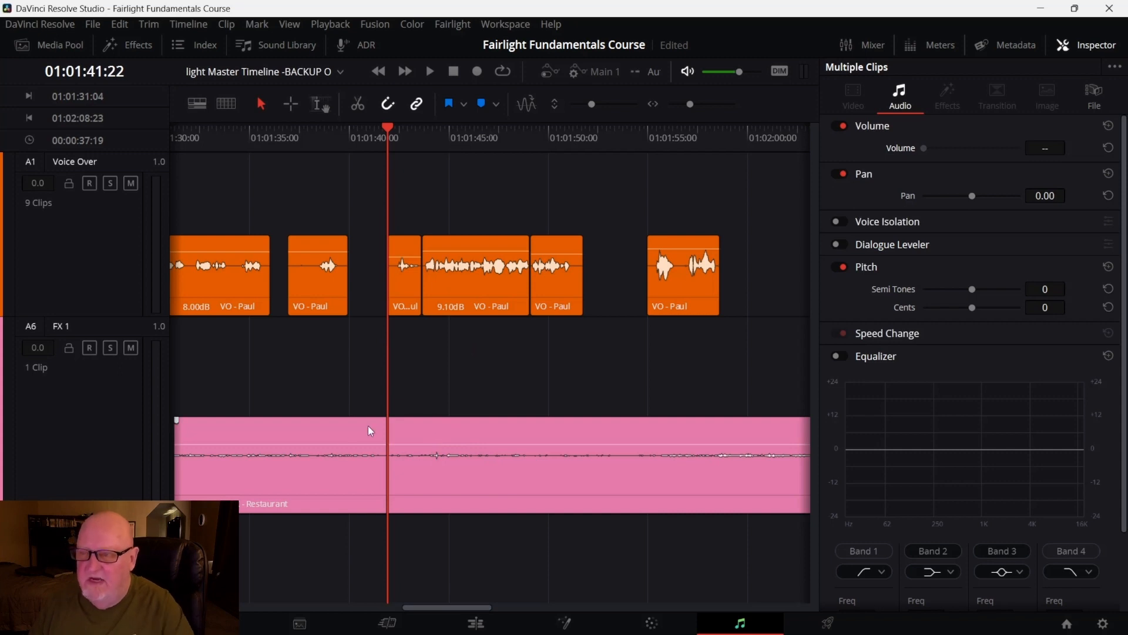
key(space)
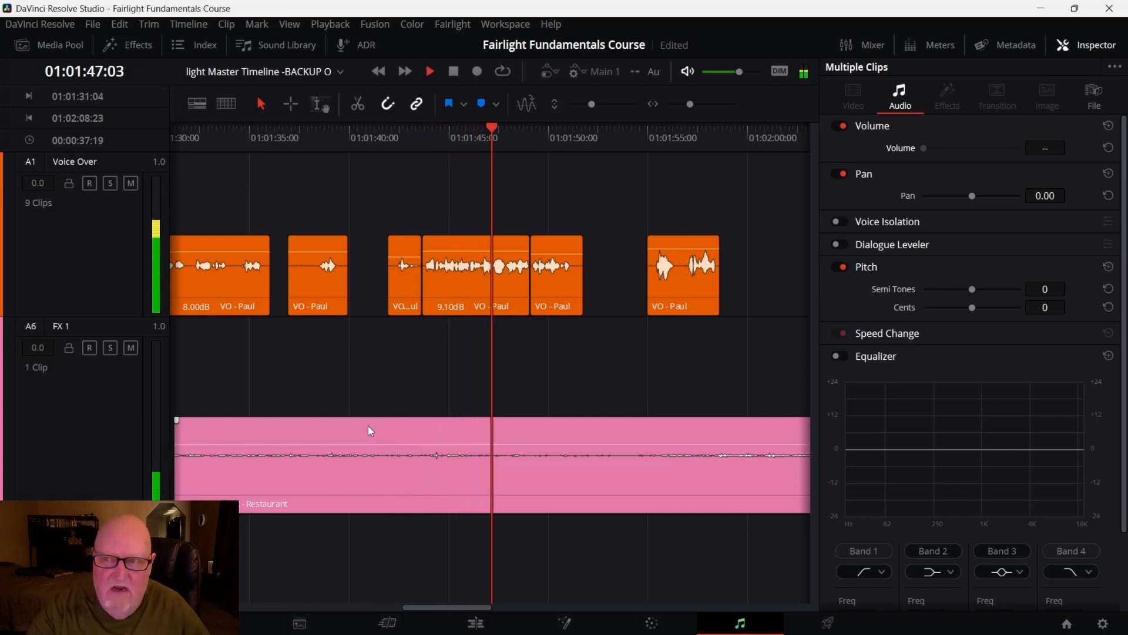
key(space)
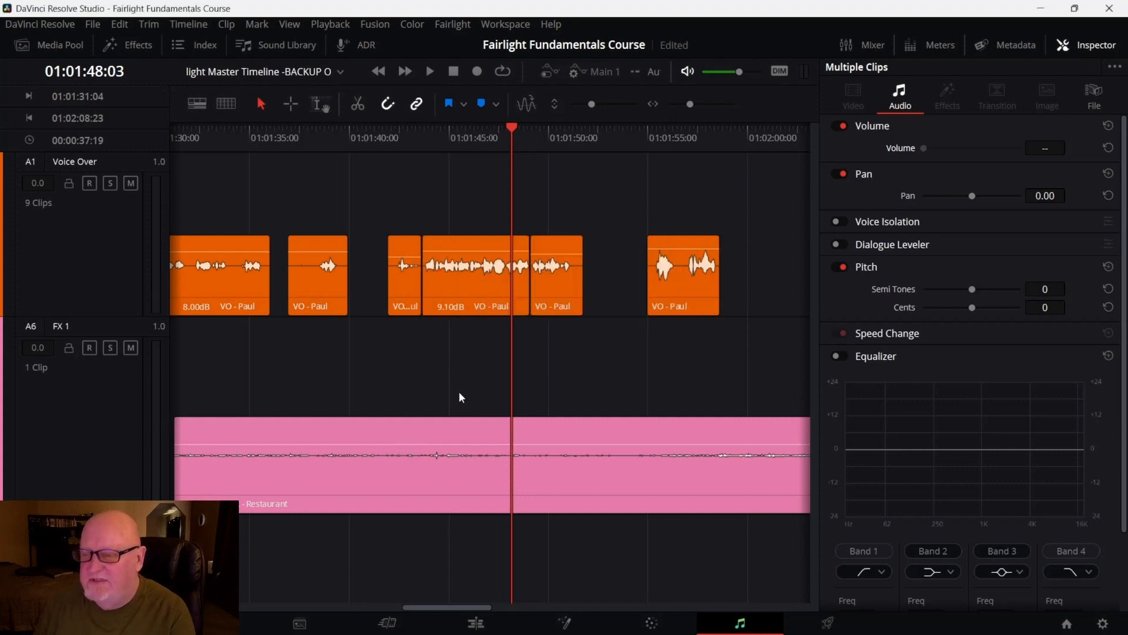
Enlarge the Restaurant clip's waveform display, replay from 01:01:41:22, and shrink the waveform back
drag(454, 445, 452, 439)
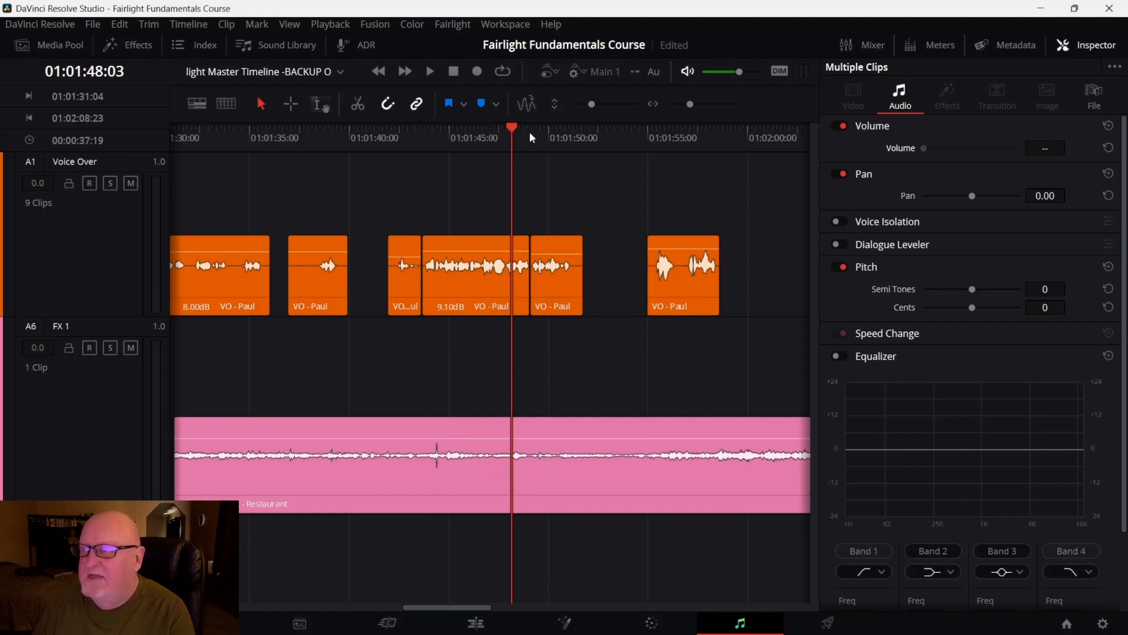
drag(518, 130, 385, 144)
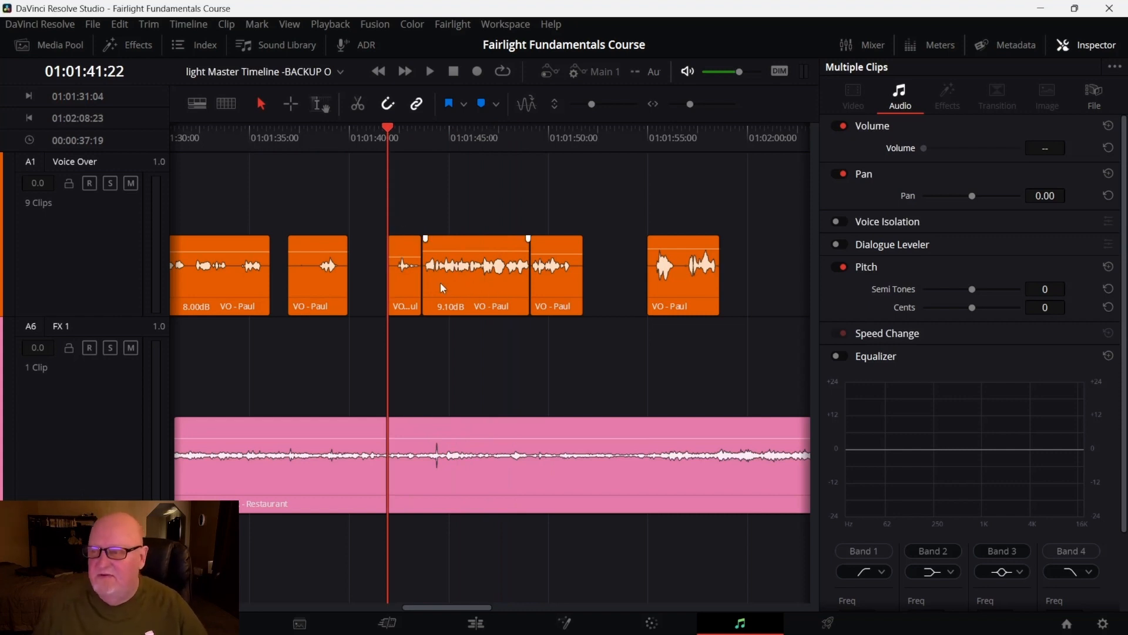
key(space)
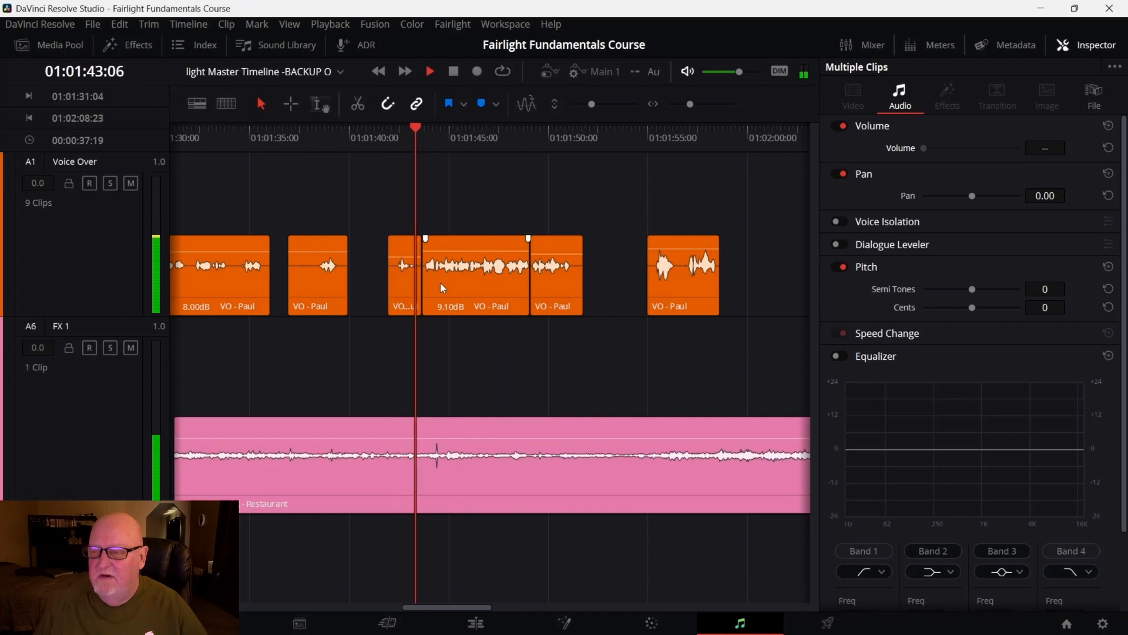
key(space)
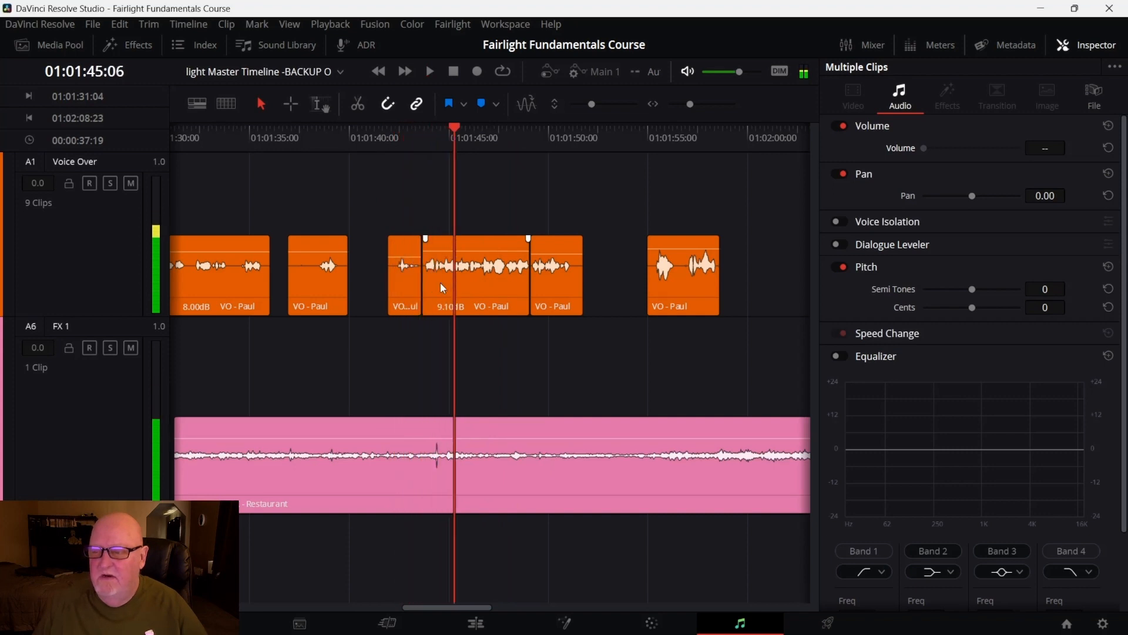
drag(431, 439, 428, 447)
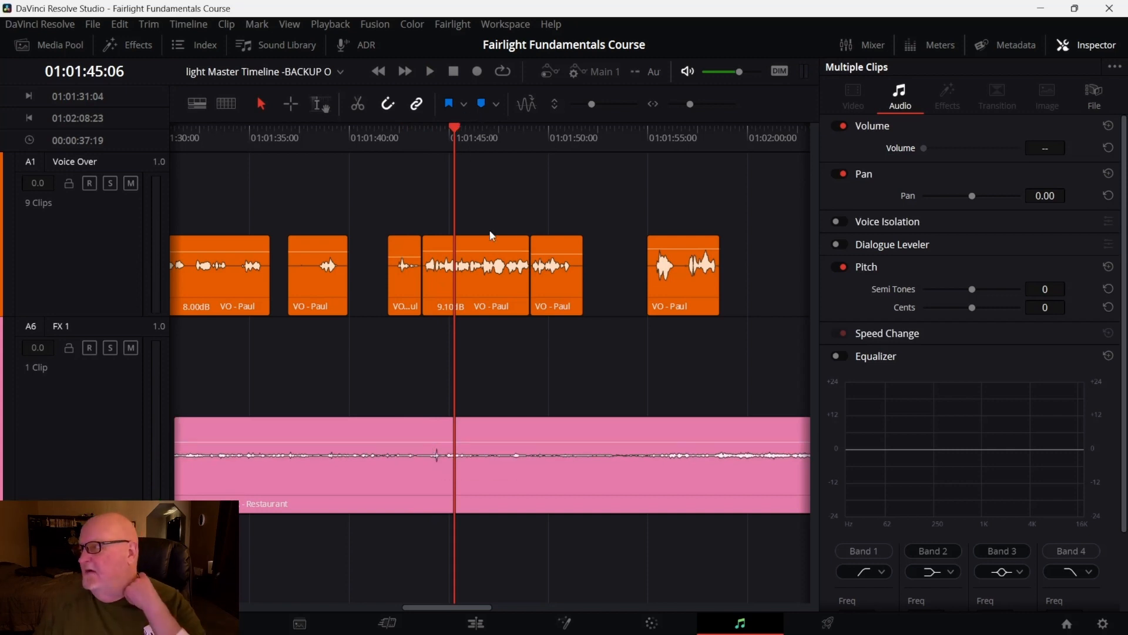
Split the Restaurant effects clip at 01:01:40:18 and at 01:01:53:14
click(518, 505)
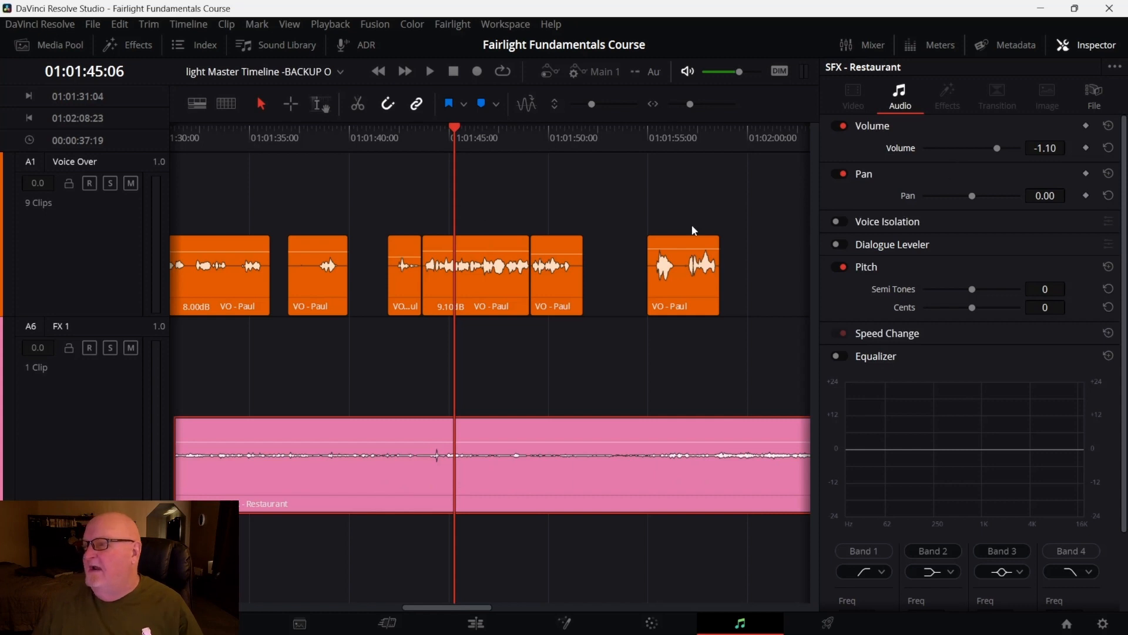
drag(455, 128, 364, 144)
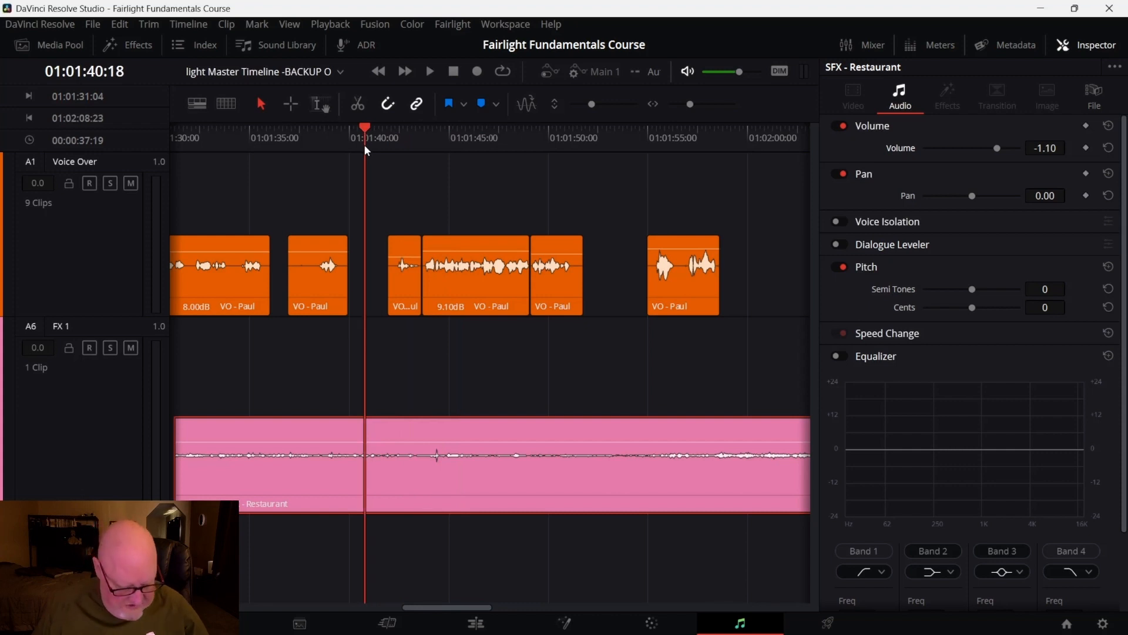
key(ctrl+b)
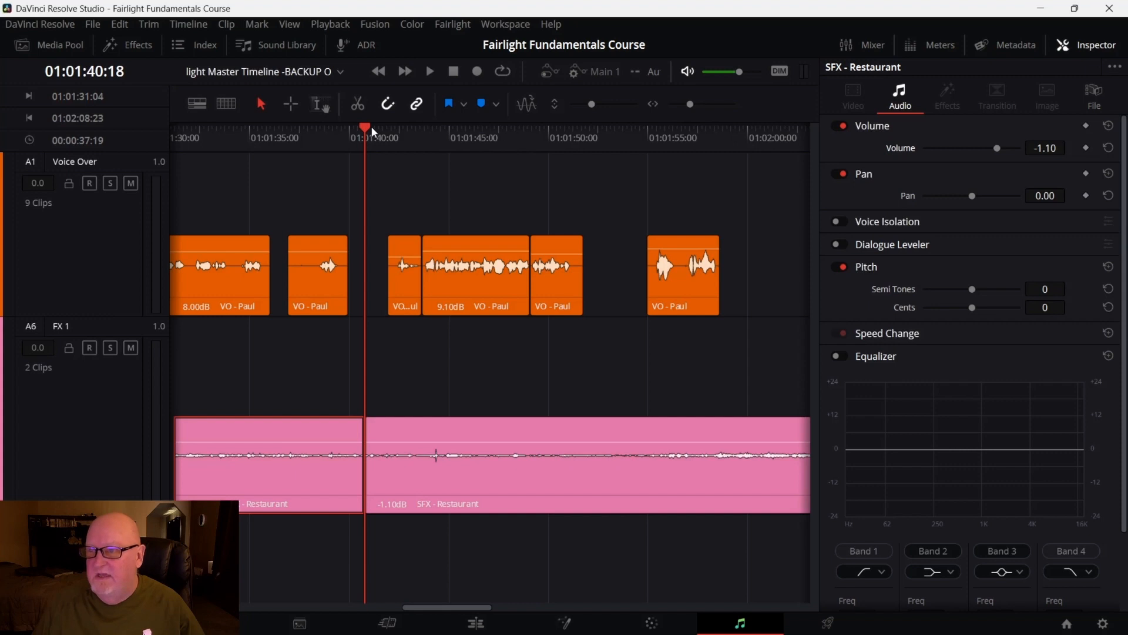
drag(371, 126, 622, 143)
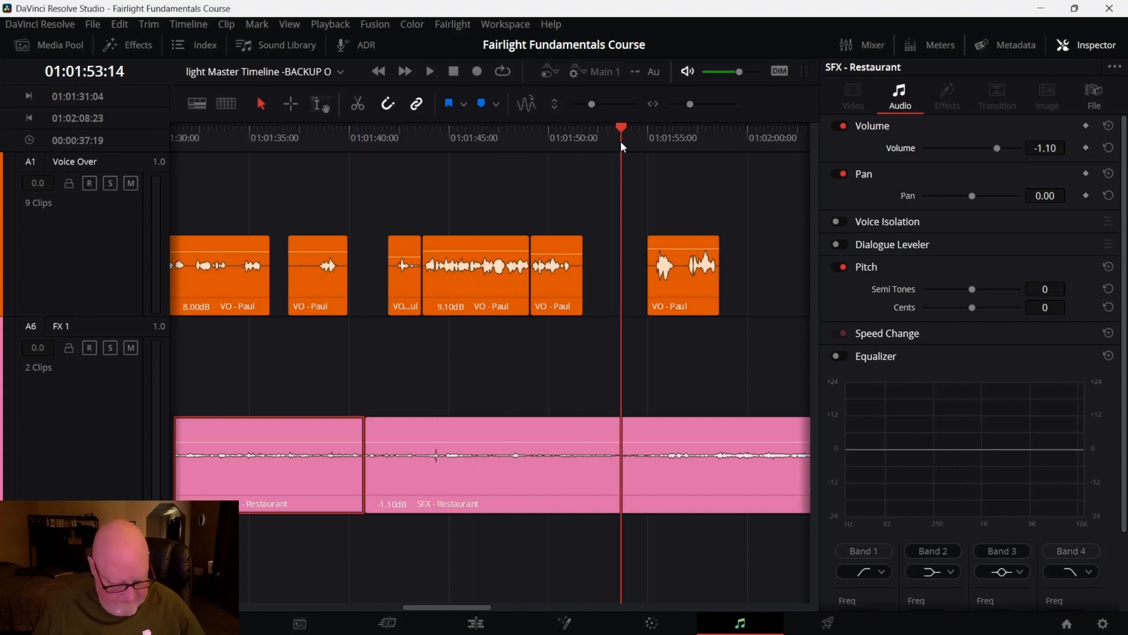
key(ctrl+b)
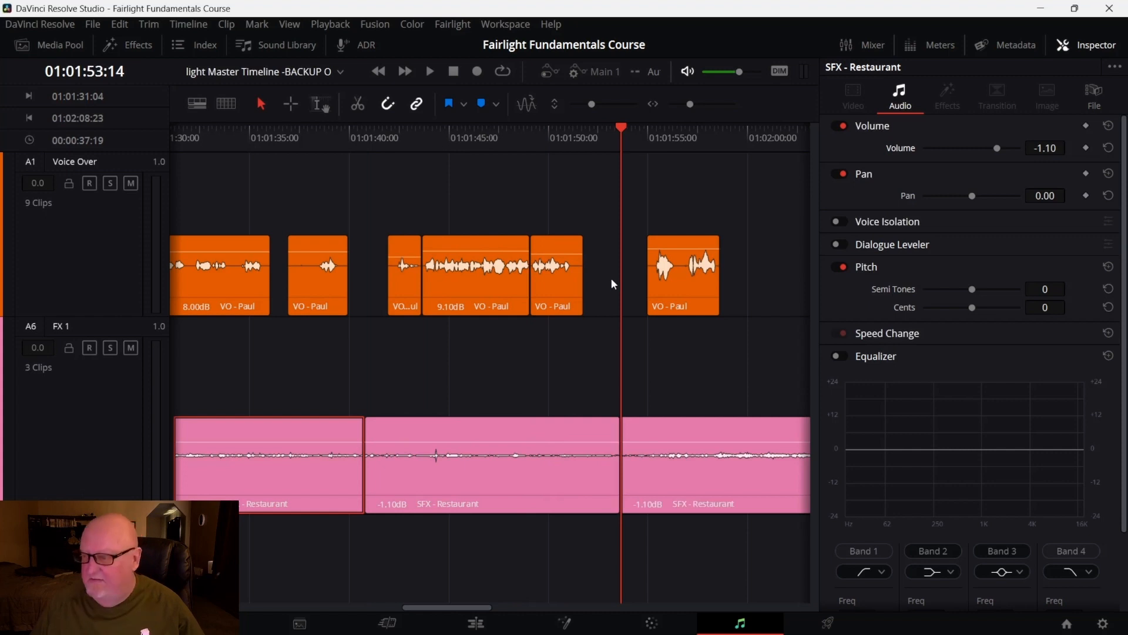
Select the middle Restaurant segment and add a volume keyframe at 01:01:41:22
click(538, 449)
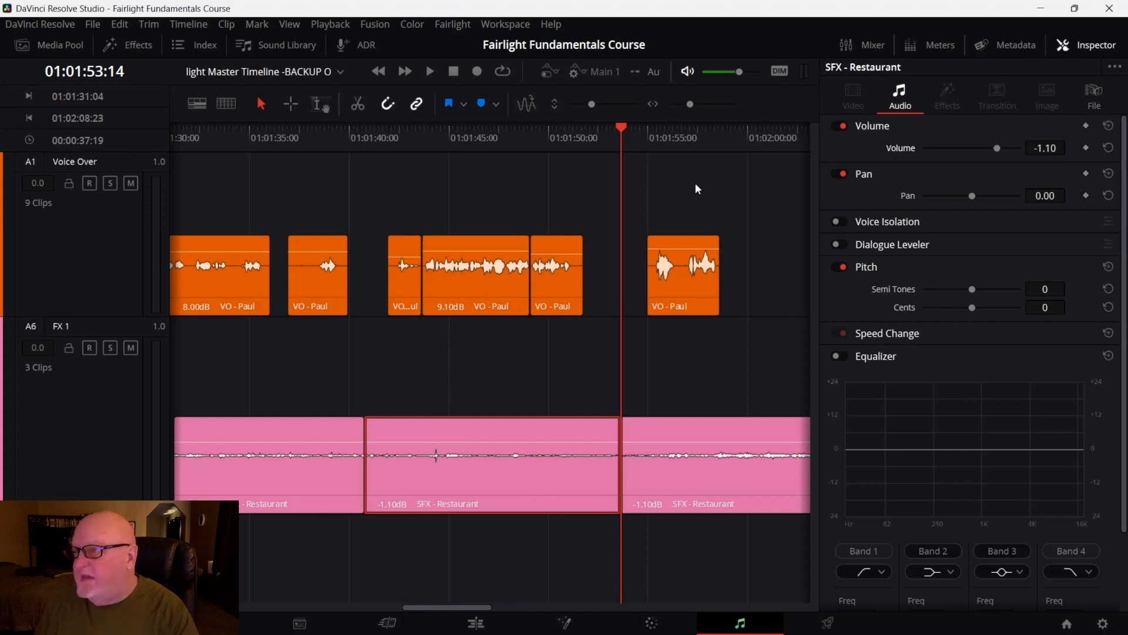
drag(613, 126, 398, 158)
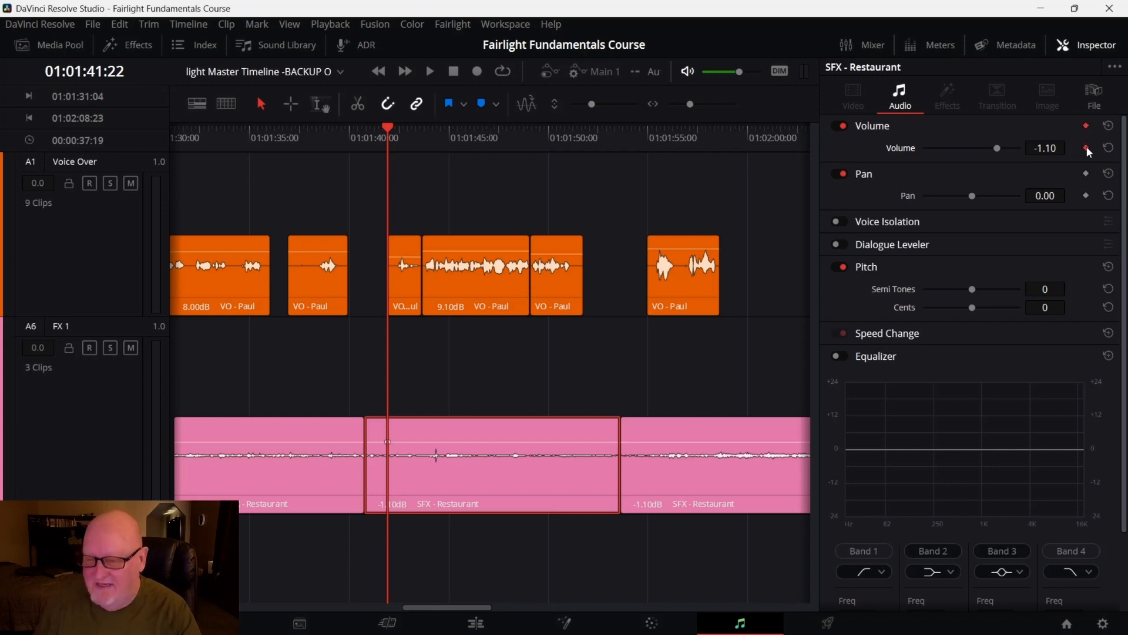
click(1086, 148)
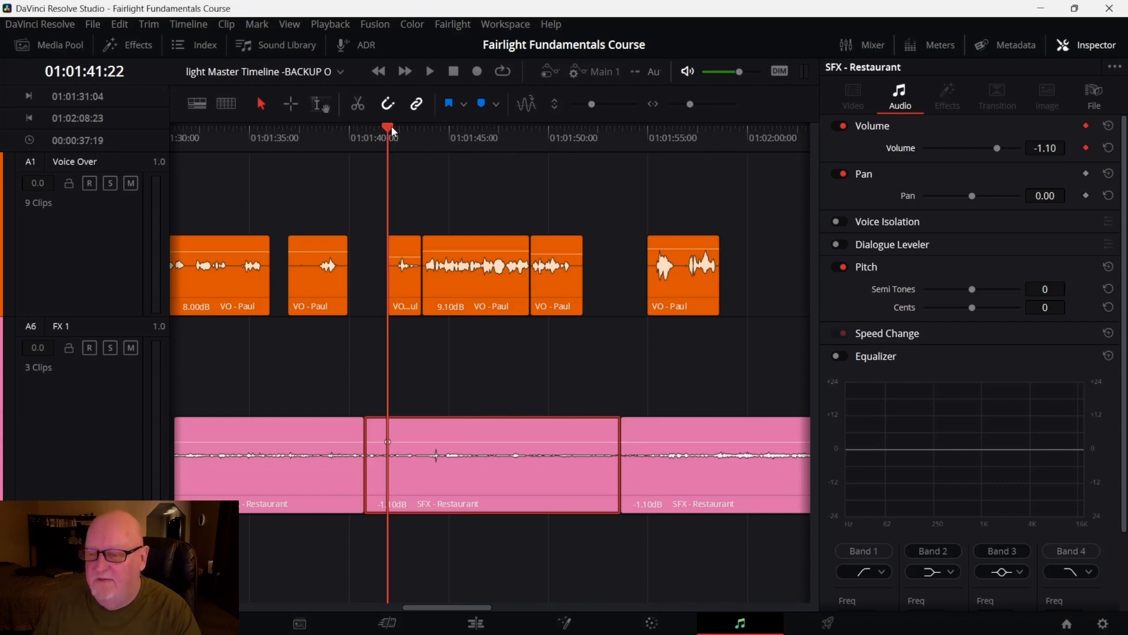
Add volume keyframes on the middle Restaurant segment at 01:01:41:06 and 01:01:51:02
mouse_move(387, 128)
mouse_down()
mouse_move(409, 130)
mouse_move(371, 132)
mouse_up()
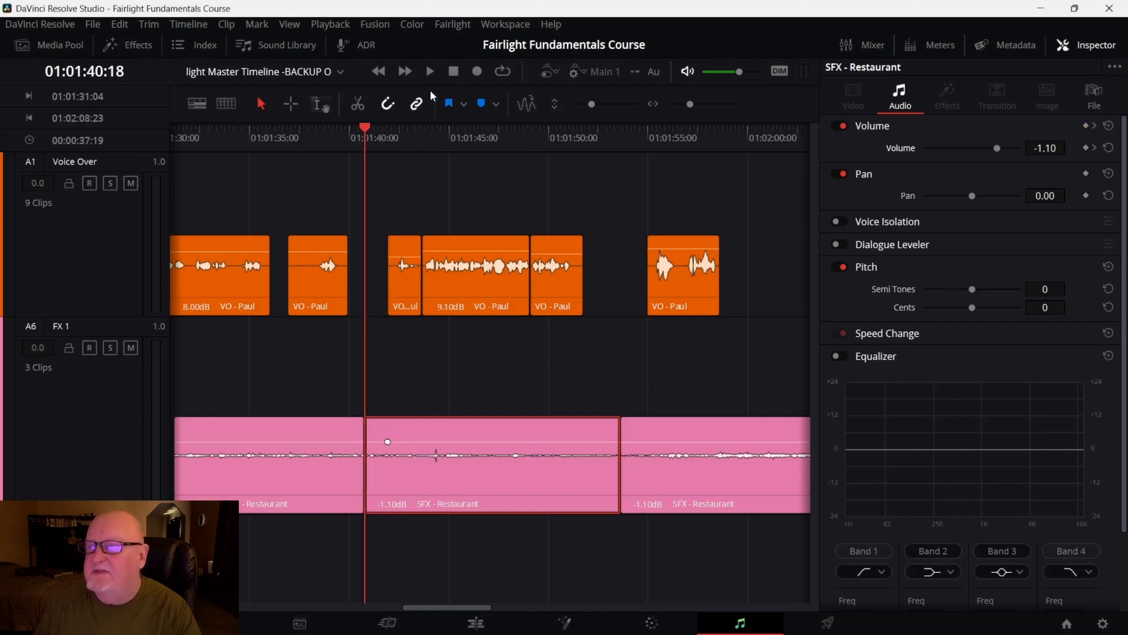
drag(368, 129, 375, 126)
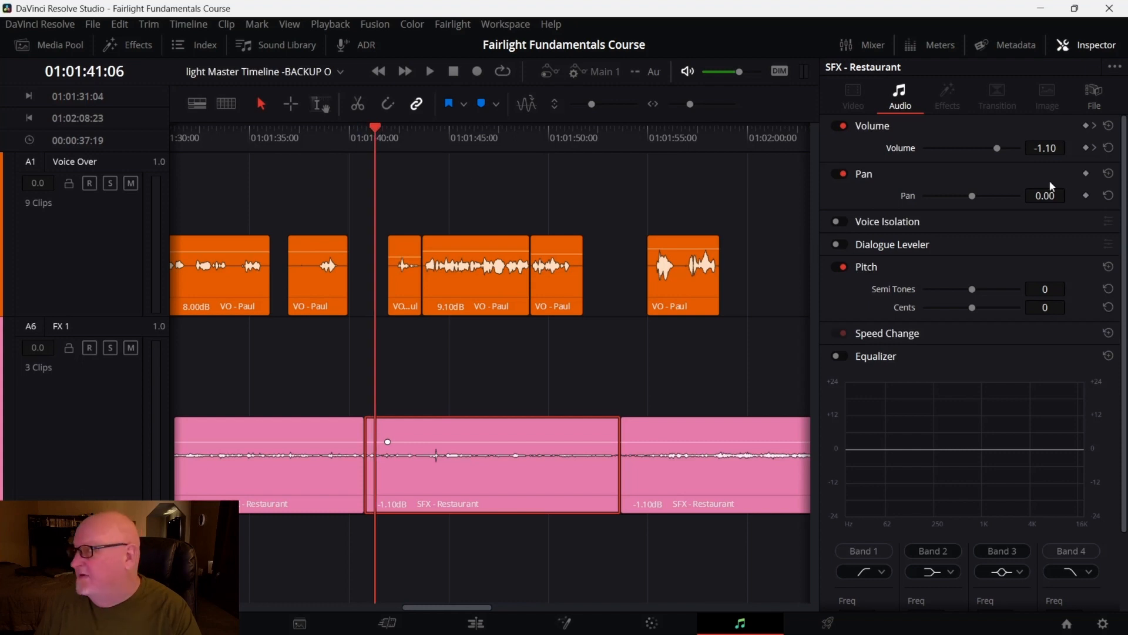
click(1086, 148)
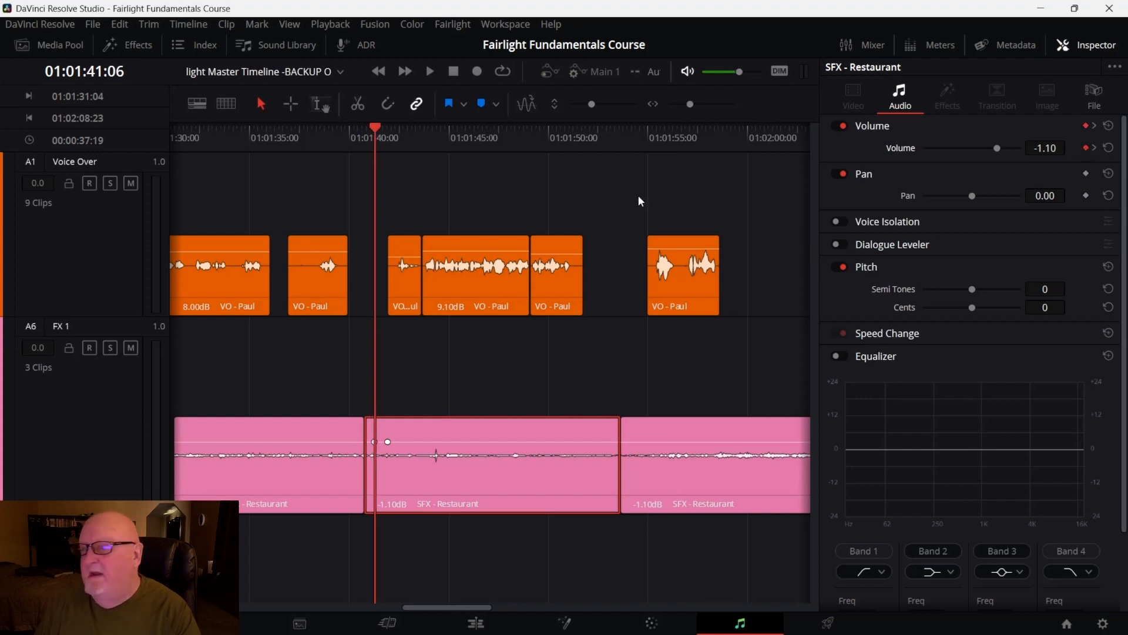
drag(374, 127, 572, 156)
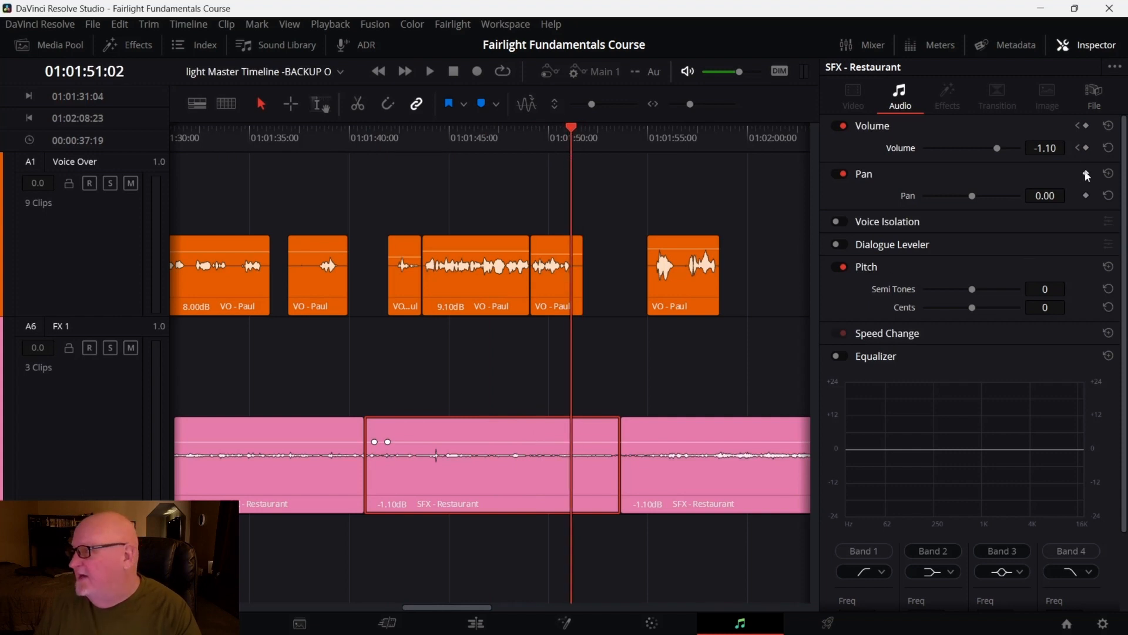
click(1088, 148)
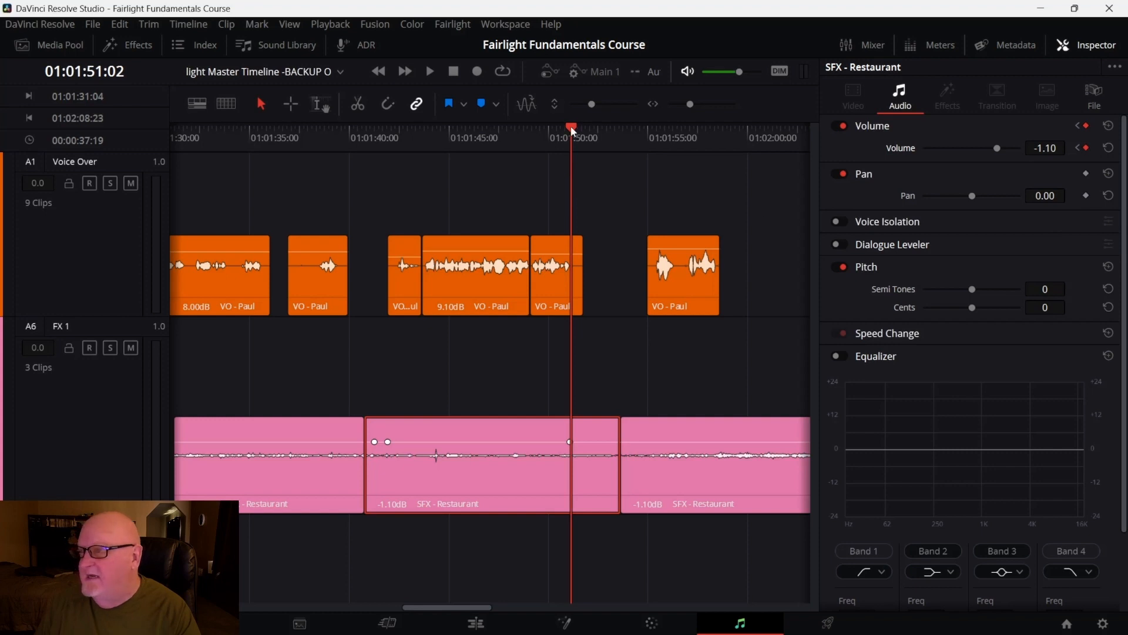
Add another volume keyframe on the middle Restaurant segment at 01:01:51:16
drag(571, 128, 583, 133)
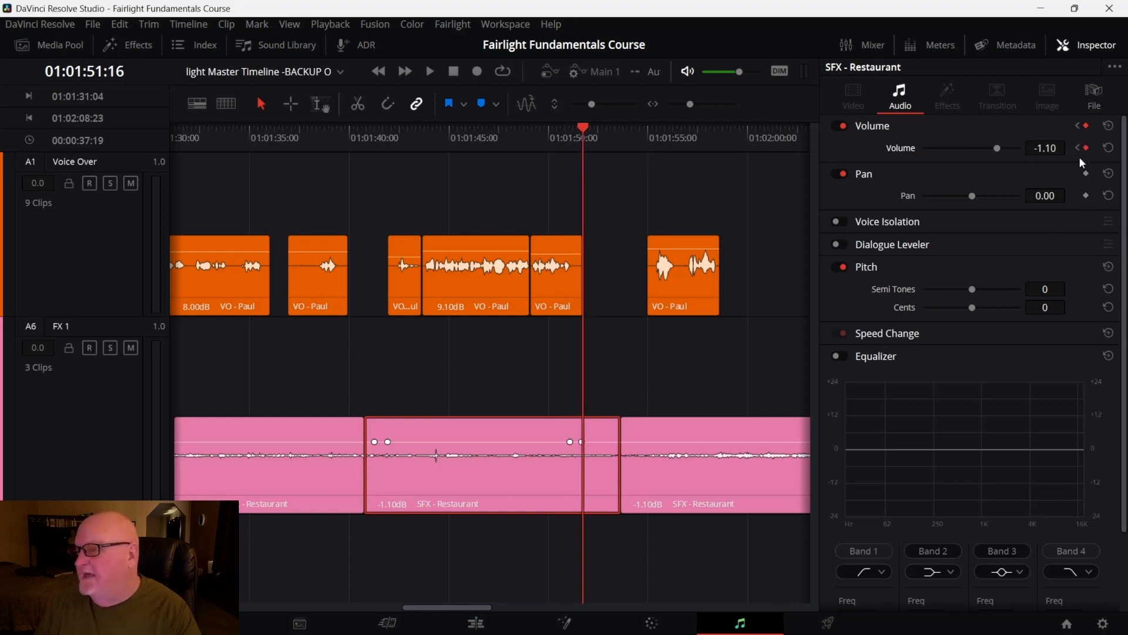
mouse_move(405, 246)
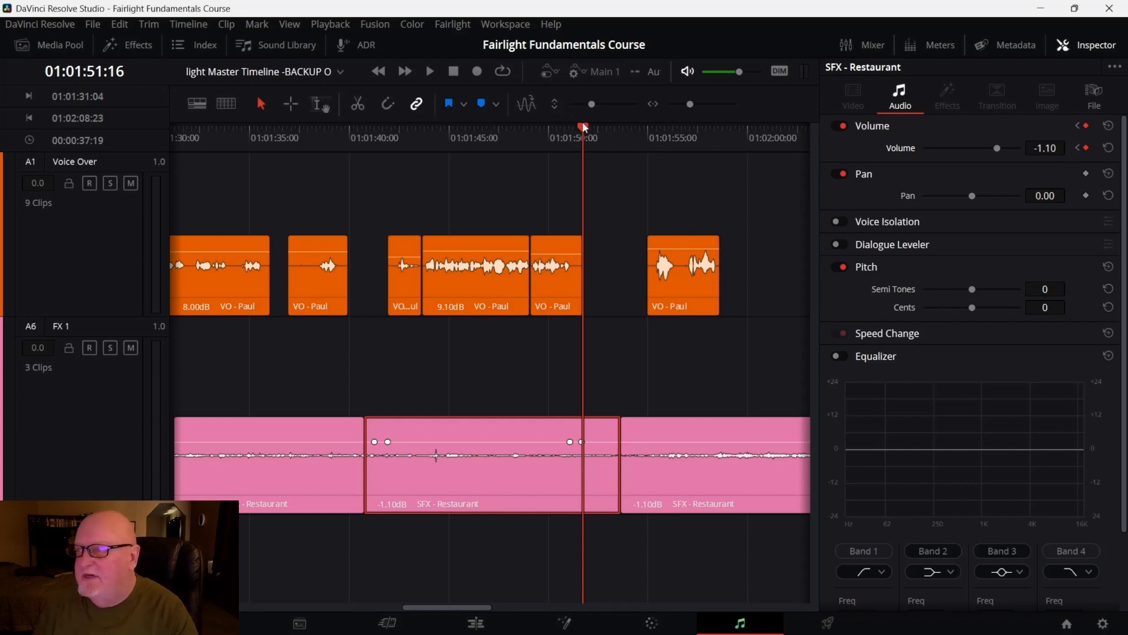
Move the playhead to 01:01:43:00 and trim the start of the short VO - Paul clip and the end of the following VO clip
drag(577, 126, 411, 158)
mouse_move(427, 267)
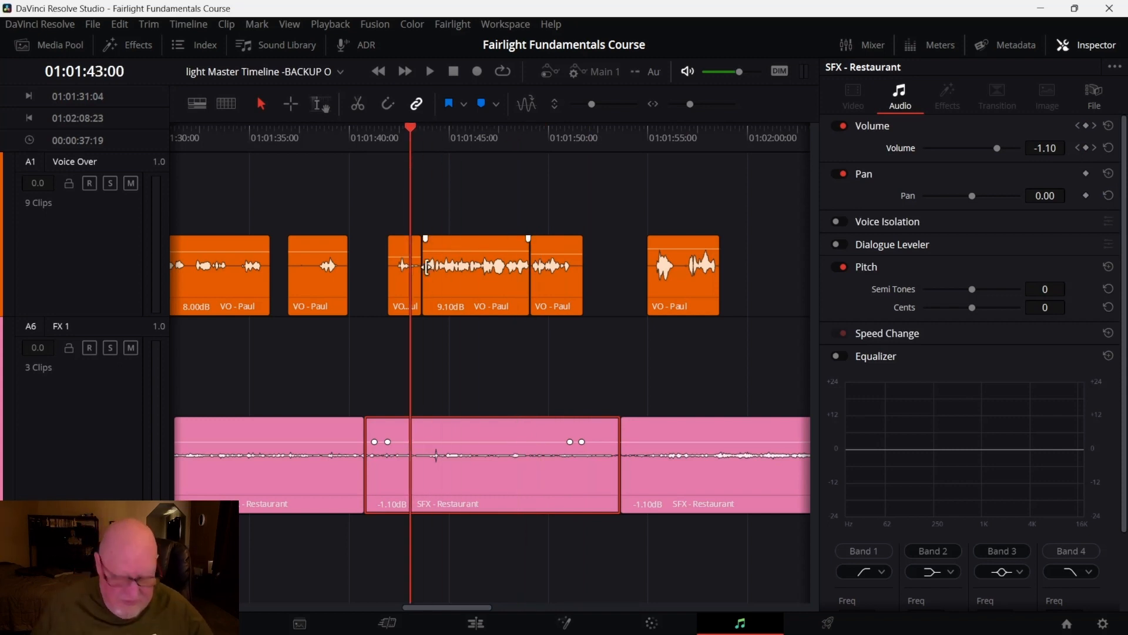
scroll(460, 291, up, 4)
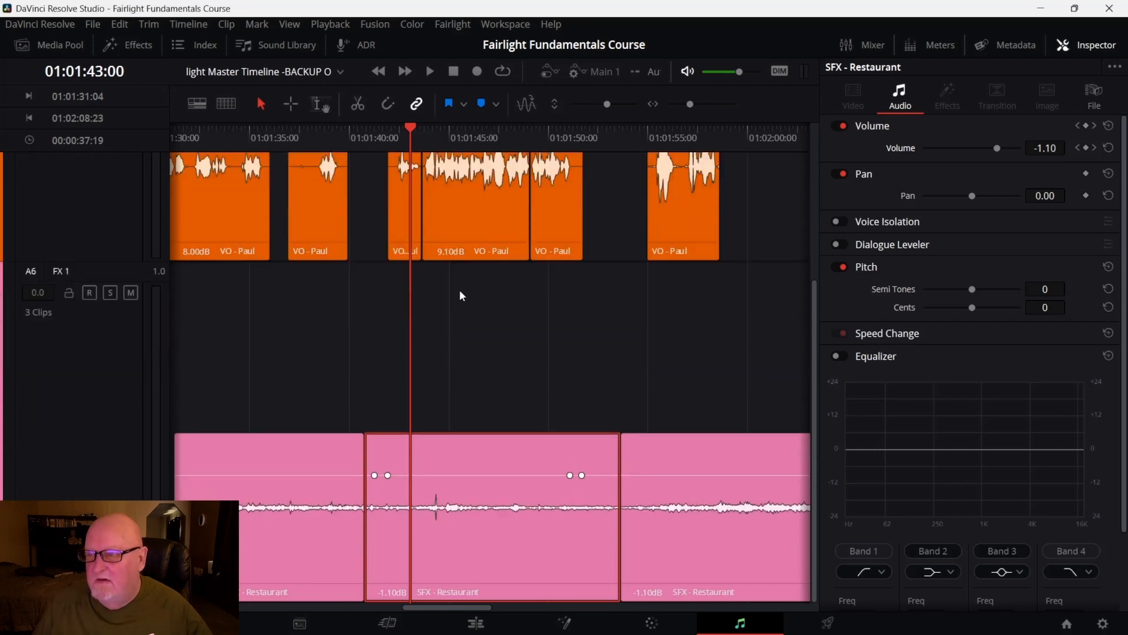
scroll(481, 304, up, 4)
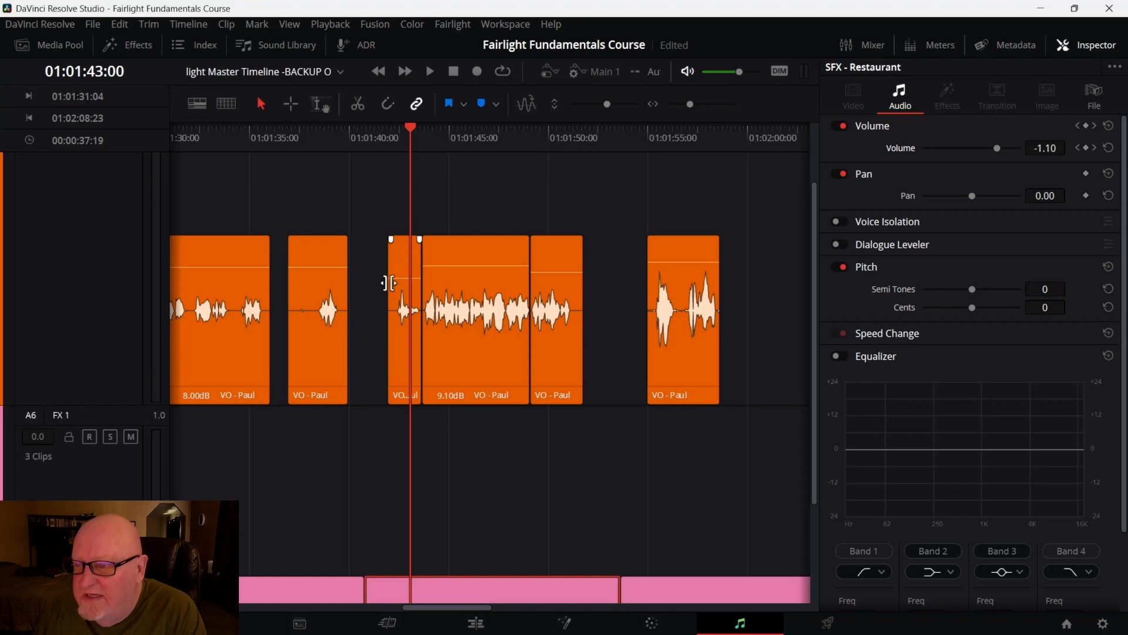
drag(388, 284, 393, 283)
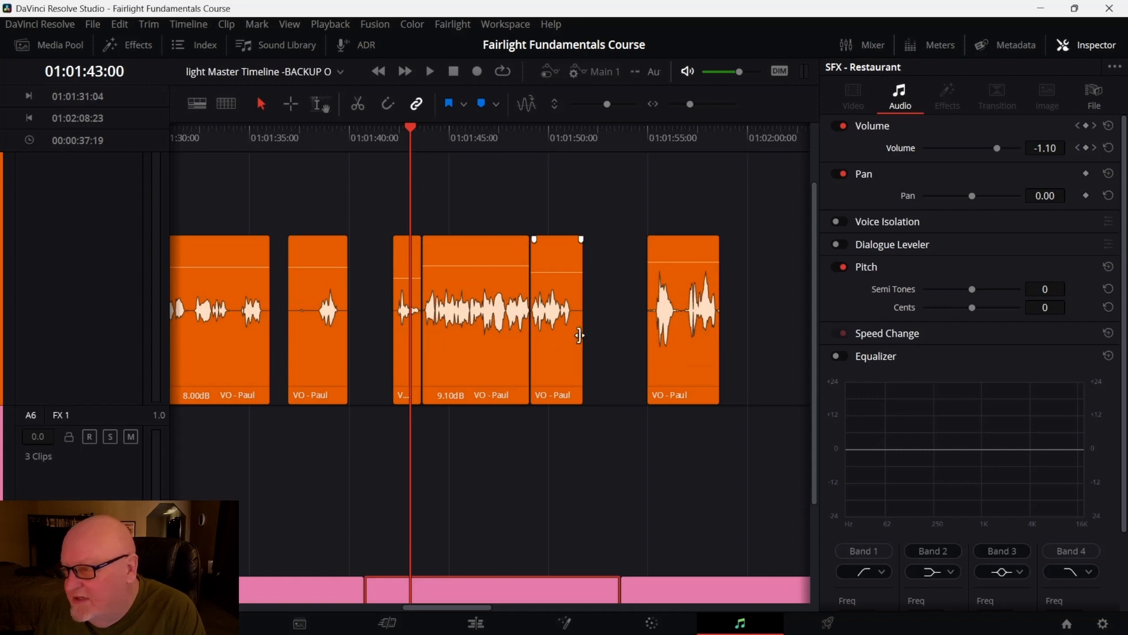
drag(579, 335, 573, 337)
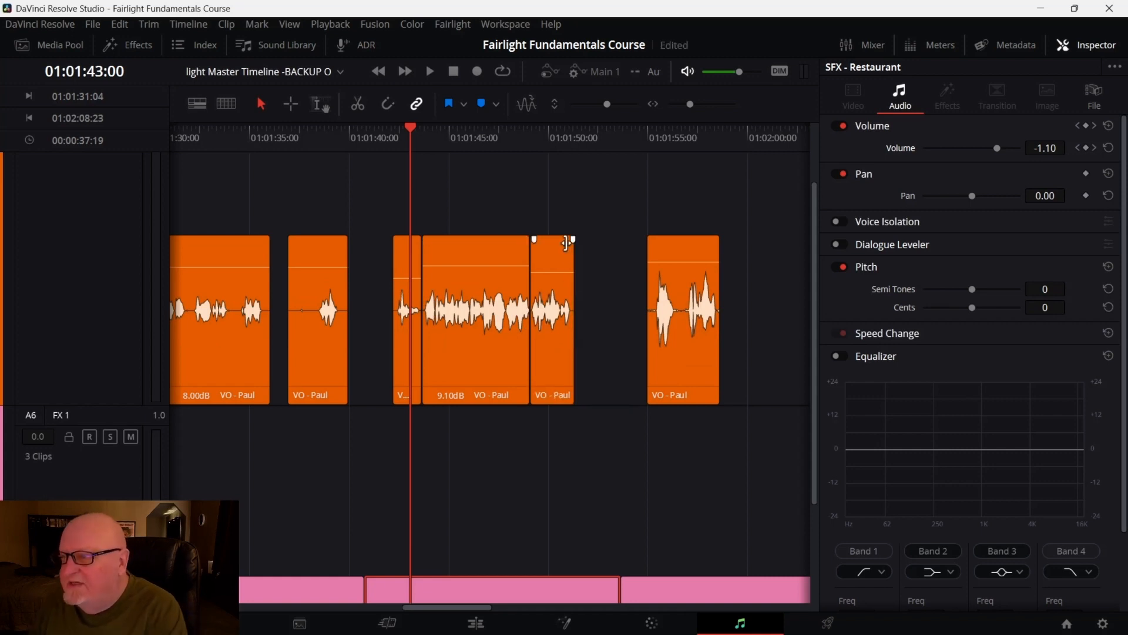
Add short fades at the edges of the three neighbouring VO - Paul clips around 01:01:41 to 01:01:49
drag(573, 240, 565, 241)
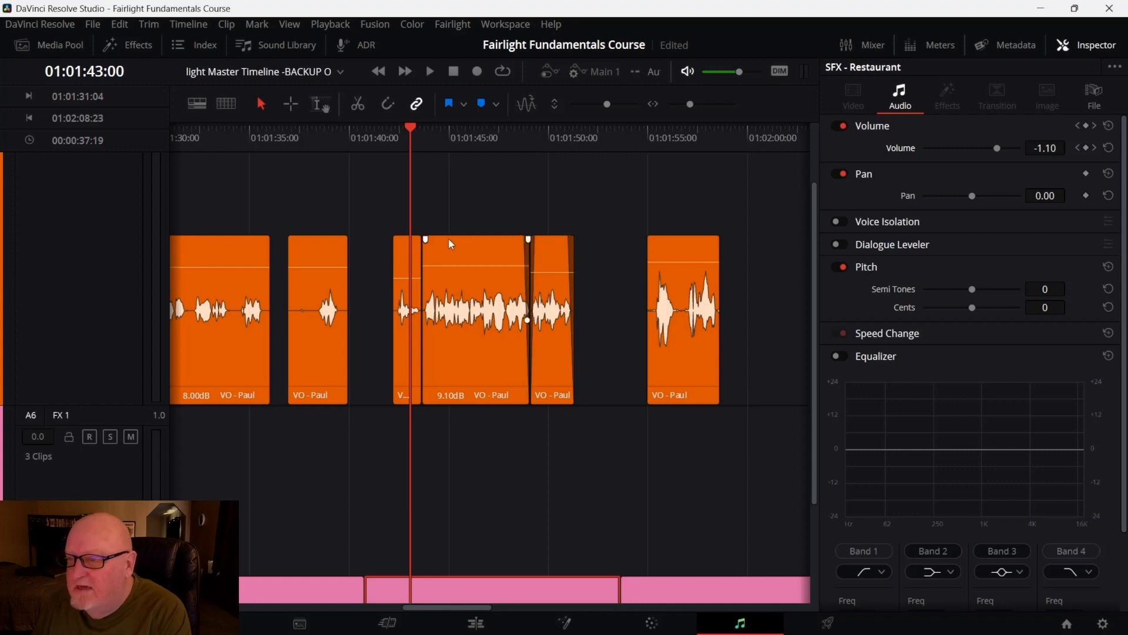
drag(426, 238, 424, 237)
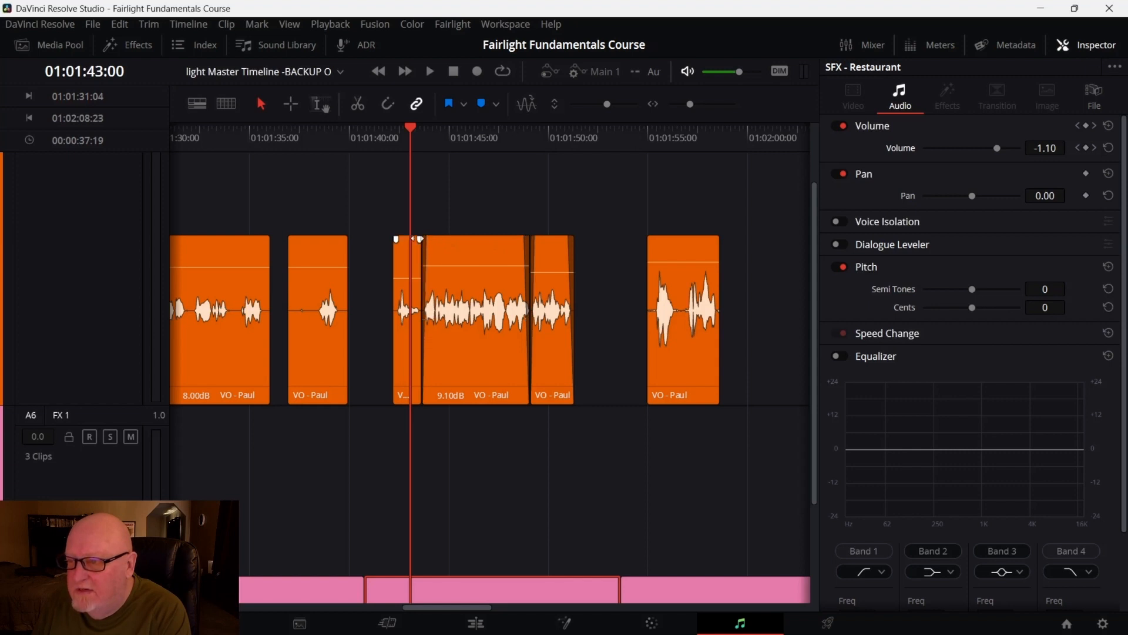
drag(416, 239, 389, 239)
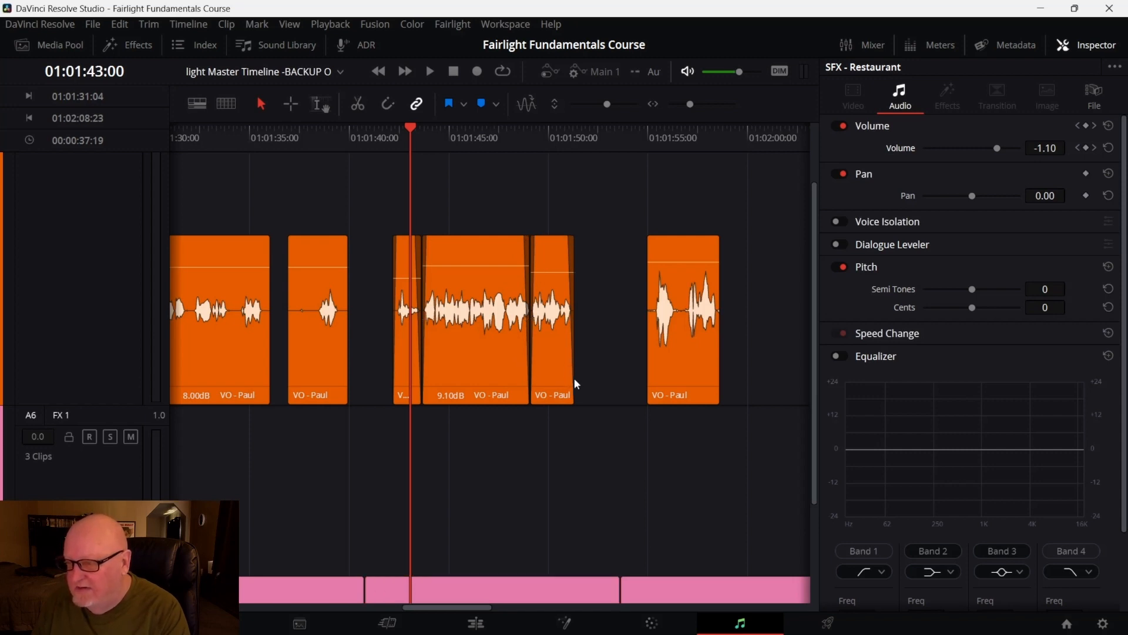
Nudge the short VO - Paul clip and the 9.10dB VO clip slightly earlier on the Voice Over track
drag(574, 378, 532, 371)
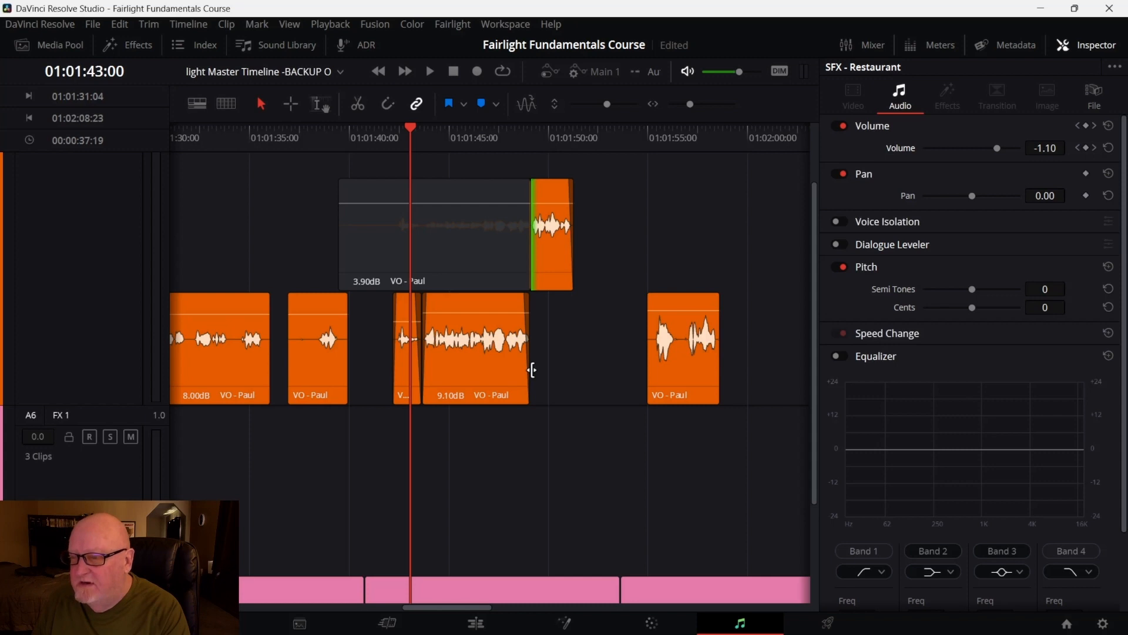
drag(532, 370, 532, 370)
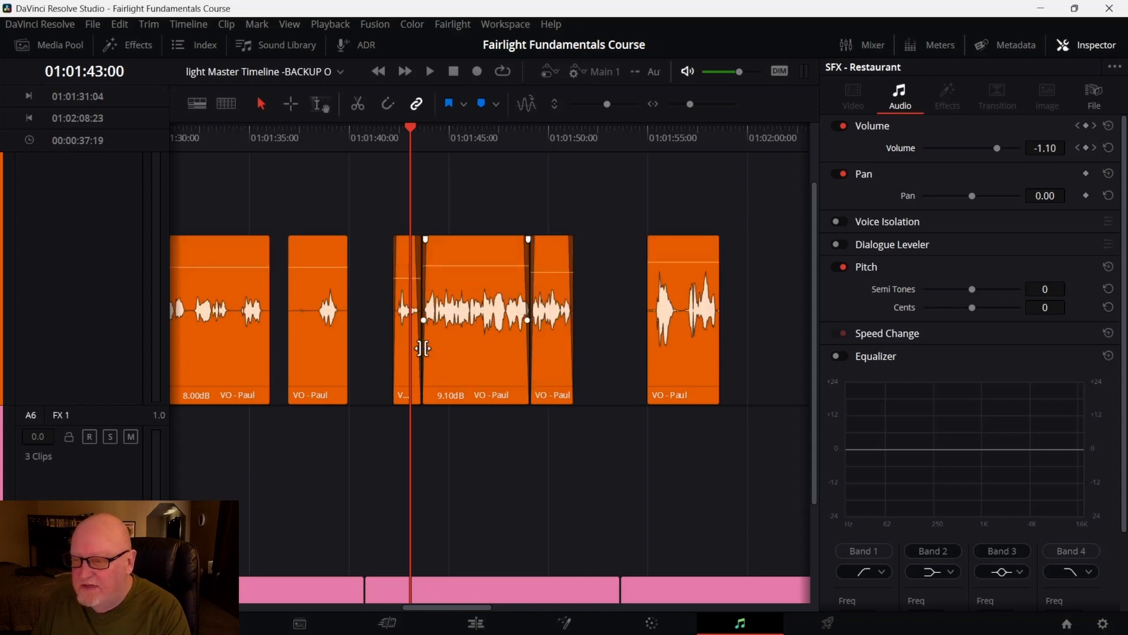
drag(423, 348, 421, 311)
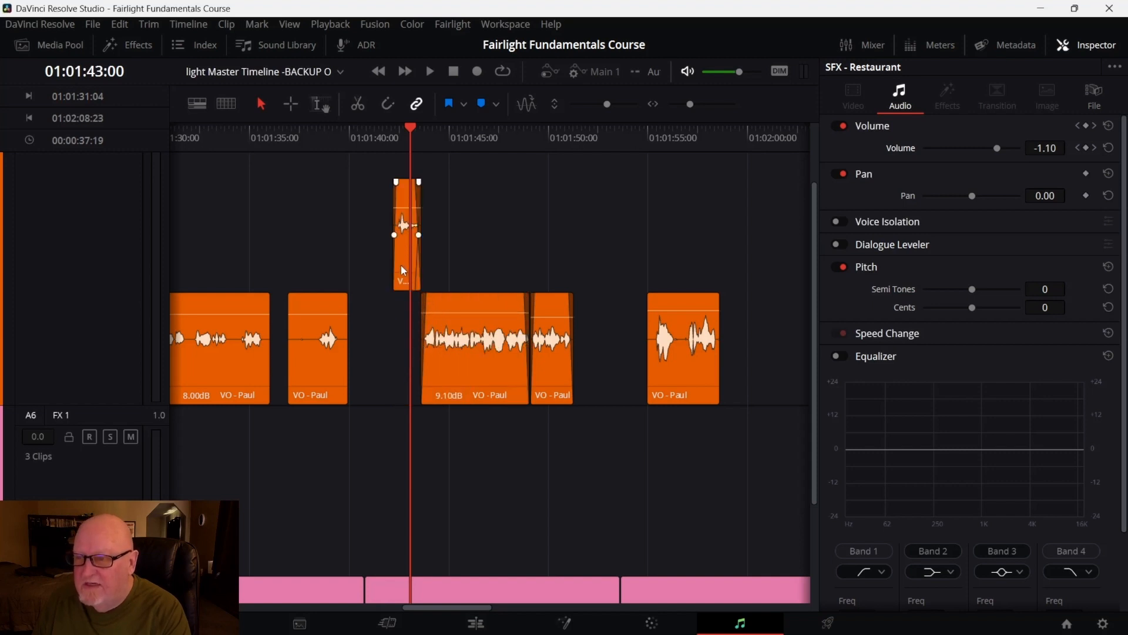
drag(401, 266, 402, 287)
drag(475, 269, 393, 273)
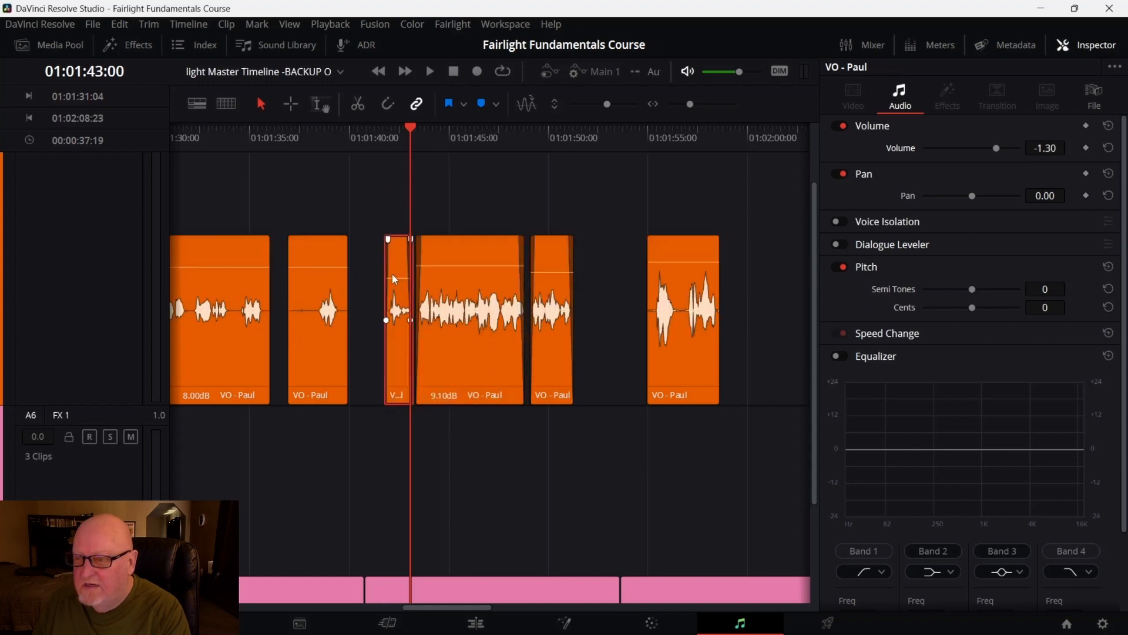
click(450, 446)
click(485, 360)
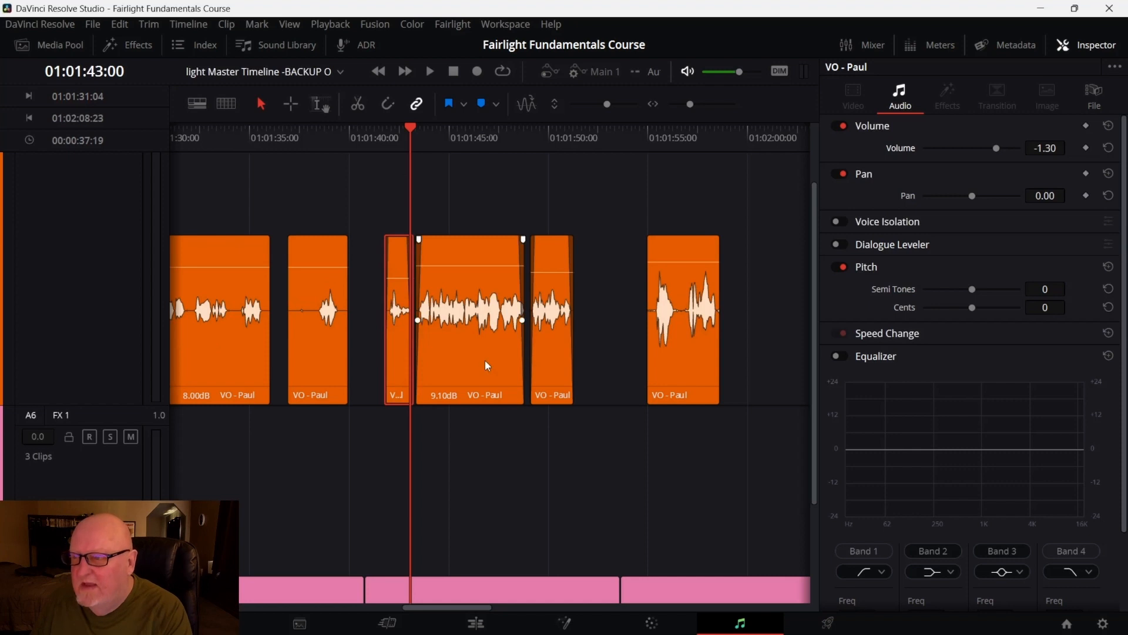
Lower the Restaurant middle segment's volume between the inner keyframes to about -9.5 dB
scroll(538, 440, down, 3)
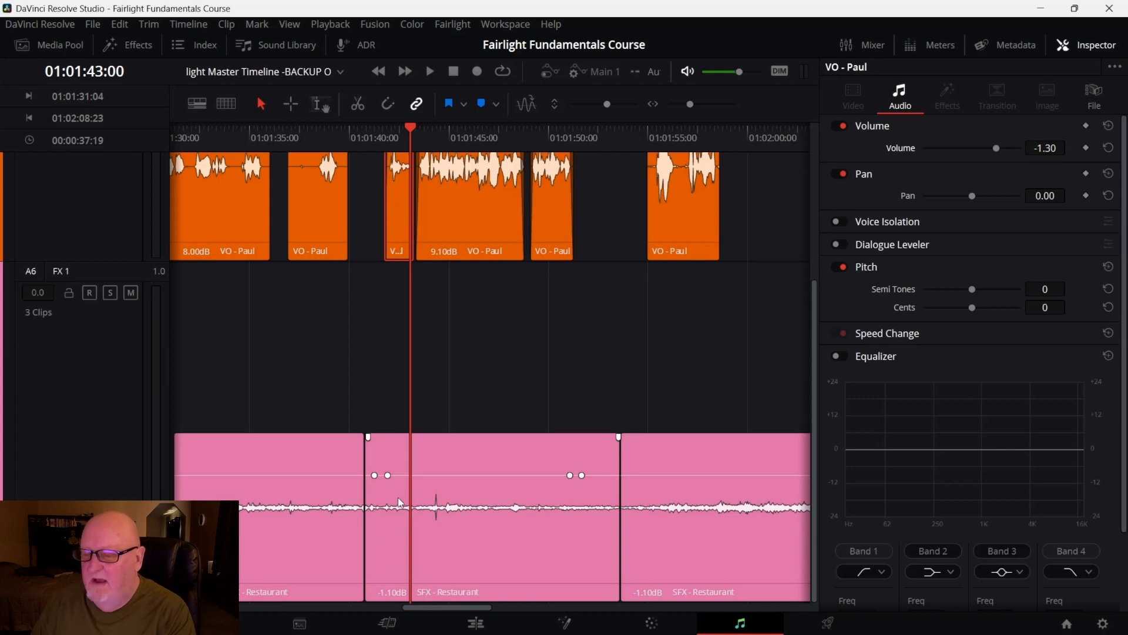
click(470, 475)
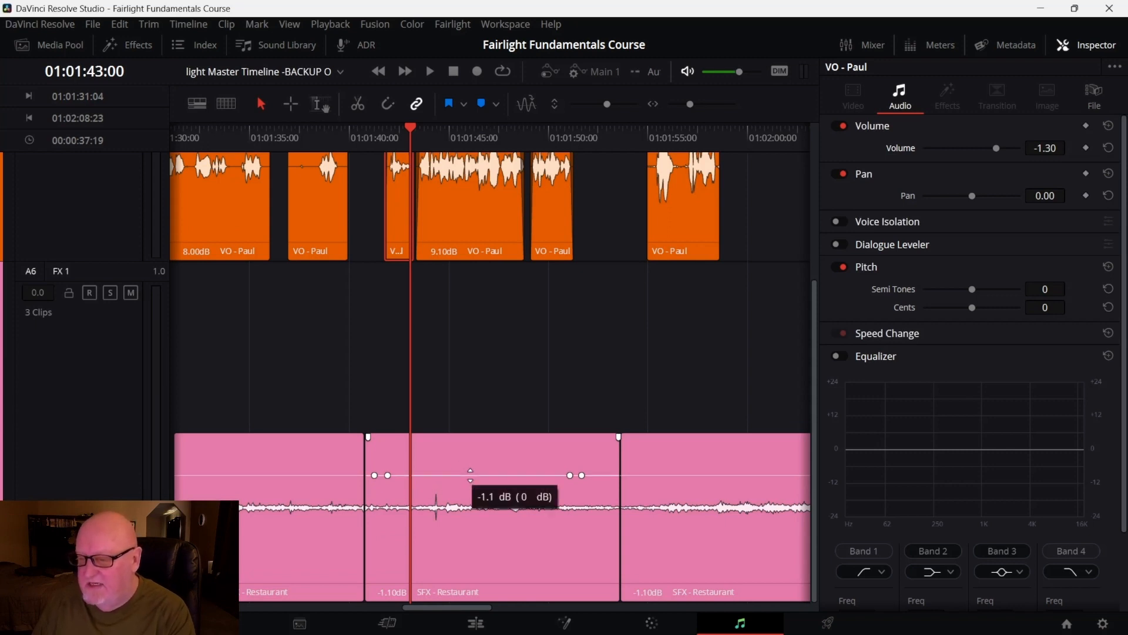
drag(471, 475, 470, 485)
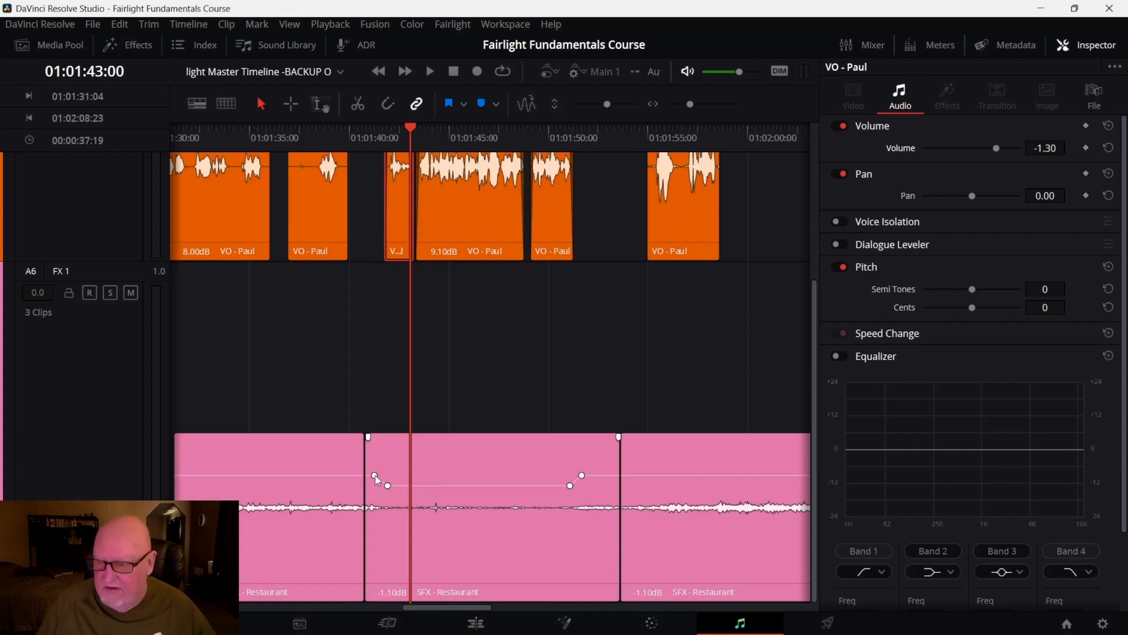
Try to move the first volume keyframe on the middle Restaurant segment
click(375, 475)
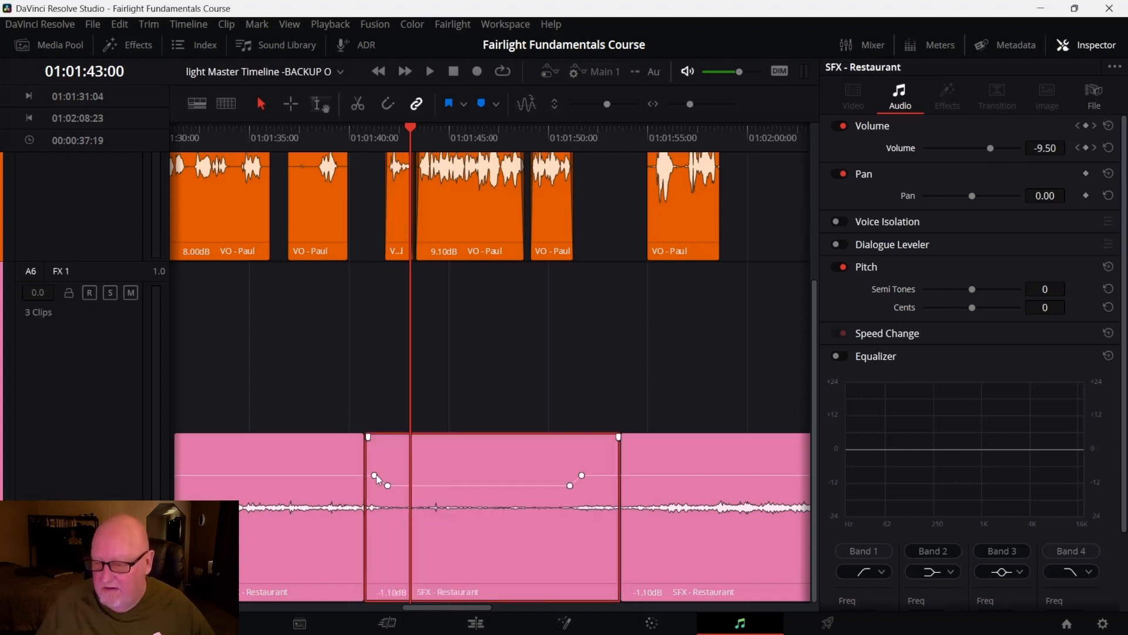
click(376, 475)
mouse_move(375, 475)
mouse_down()
mouse_move(366, 475)
mouse_move(377, 462)
mouse_up()
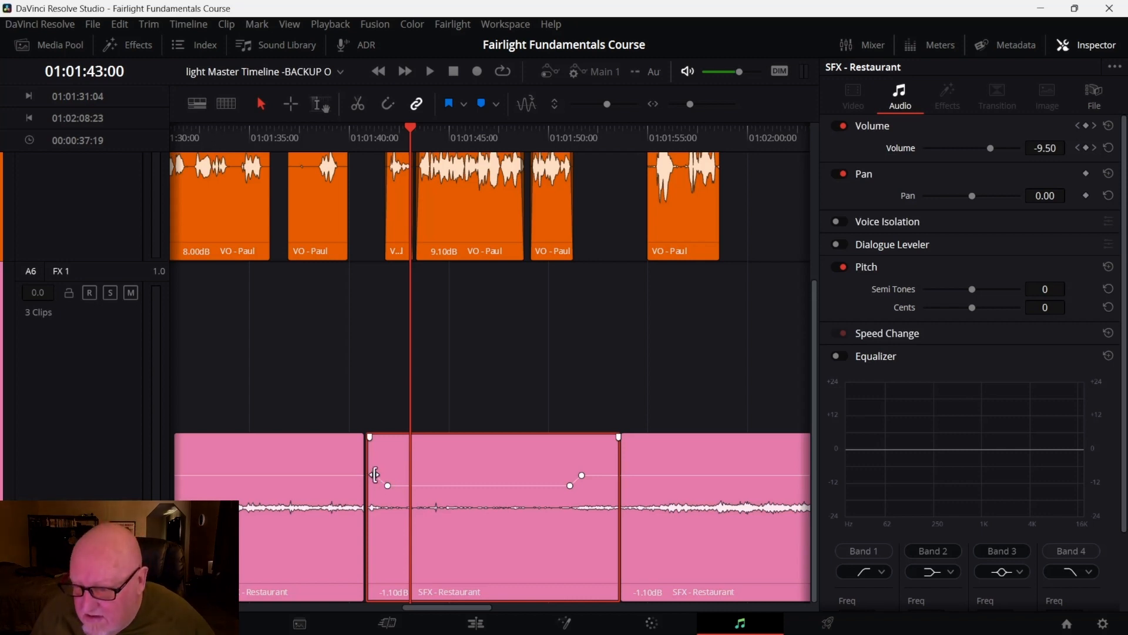
click(377, 475)
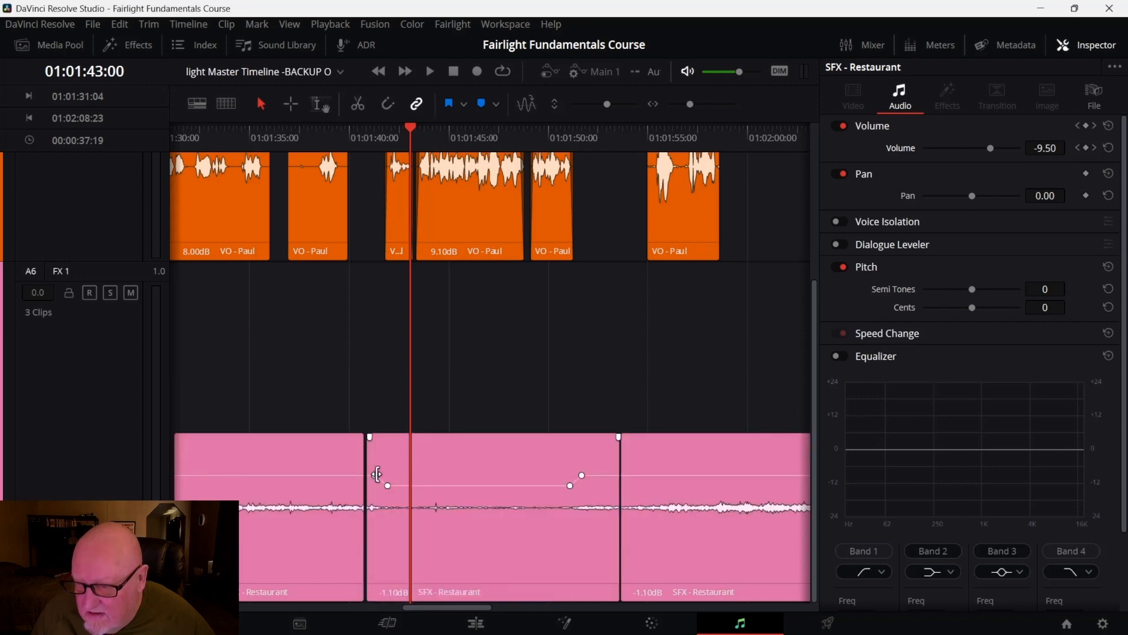
click(426, 477)
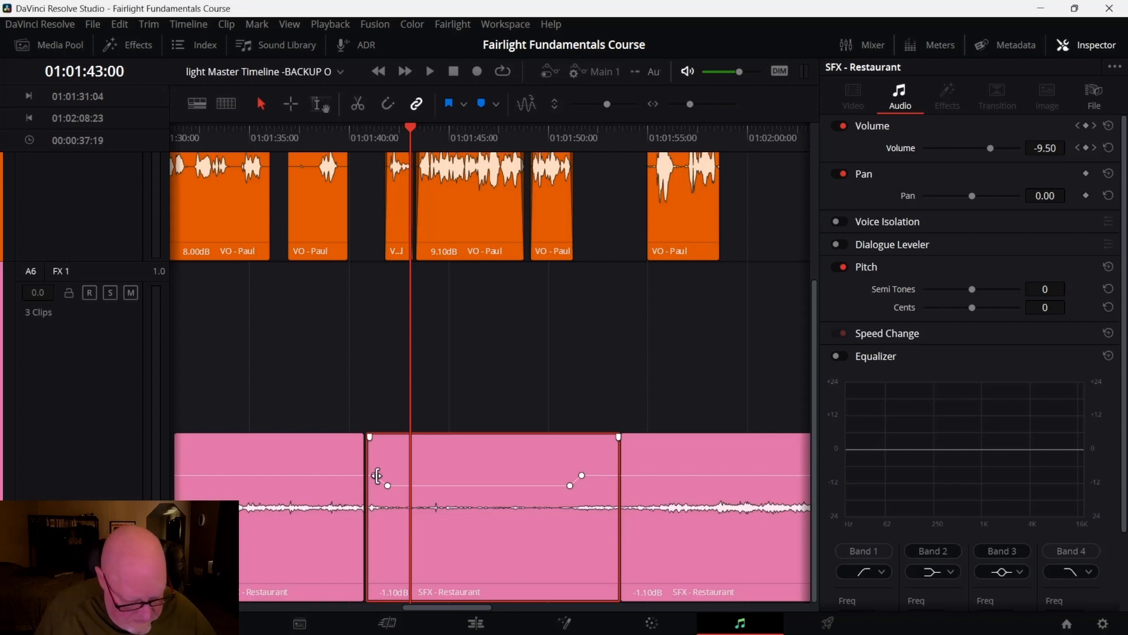
Move the cut between the first and middle Restaurant segments slightly earlier
scroll(377, 475, down, 3)
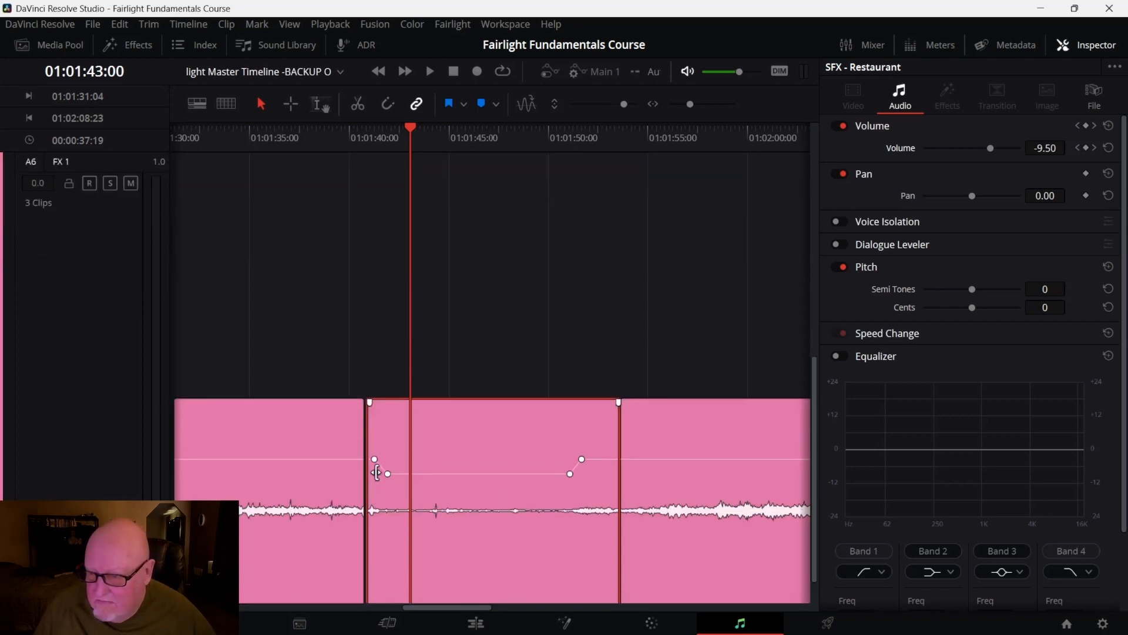
scroll(376, 462, up, 2)
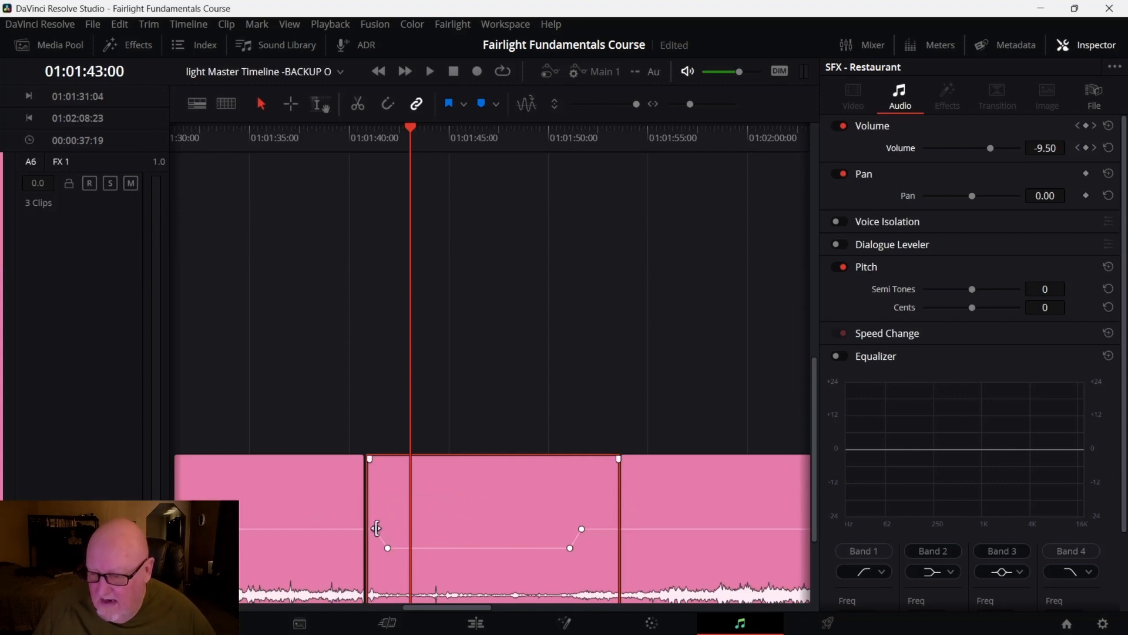
drag(371, 529, 352, 529)
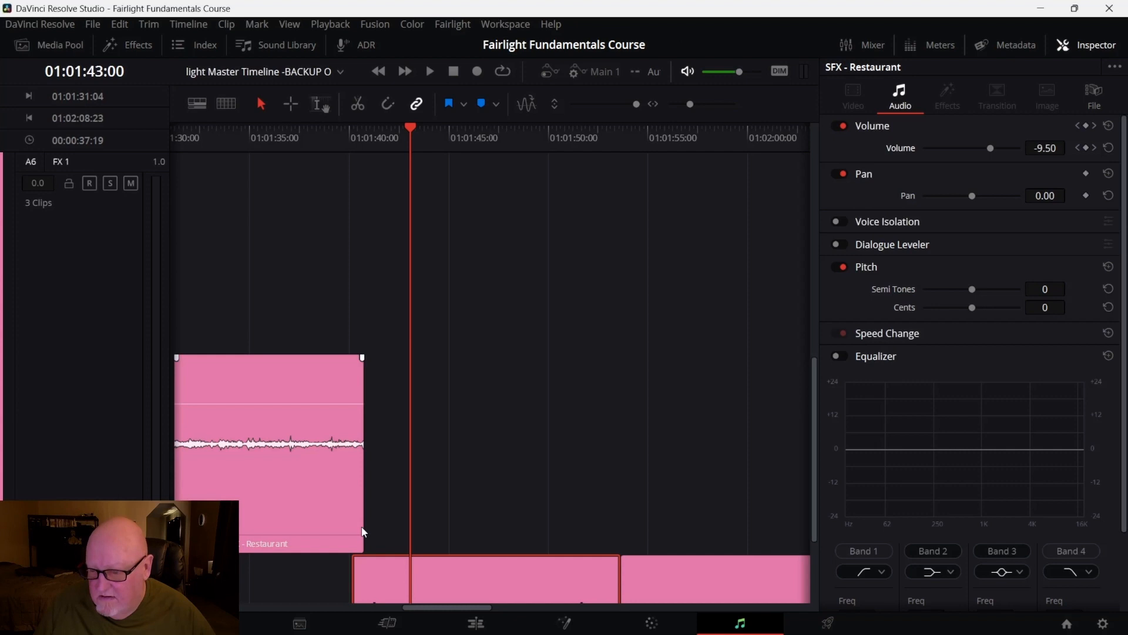
drag(362, 523, 348, 525)
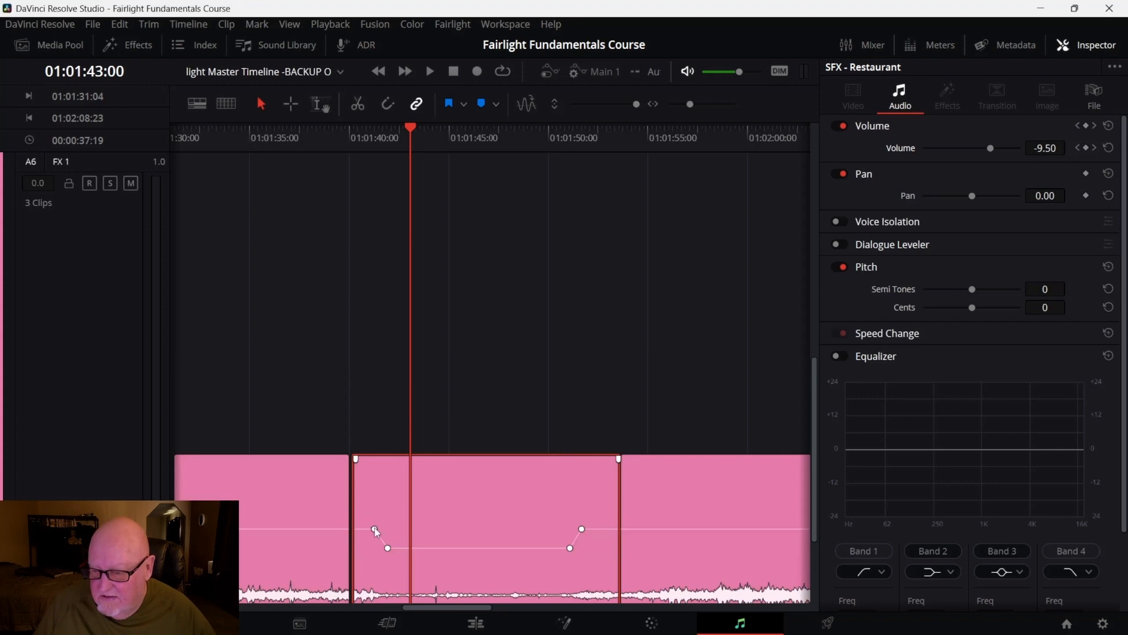
Drag the first volume keyframe of the middle Restaurant segment earlier, close to the segment's start
click(374, 528)
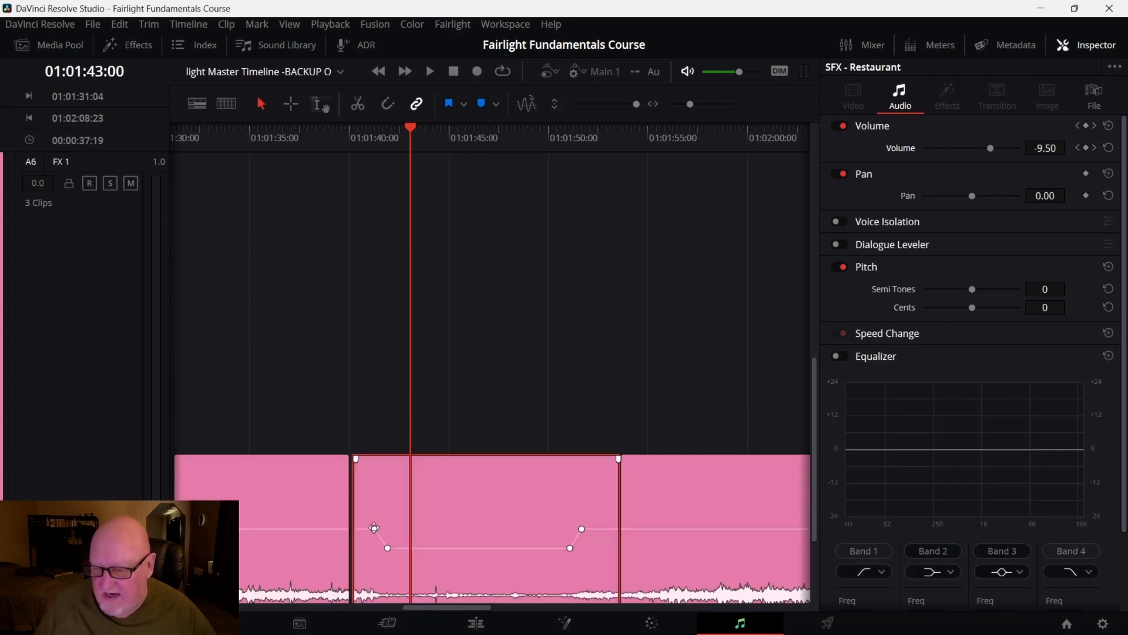
click(374, 527)
drag(375, 527, 370, 528)
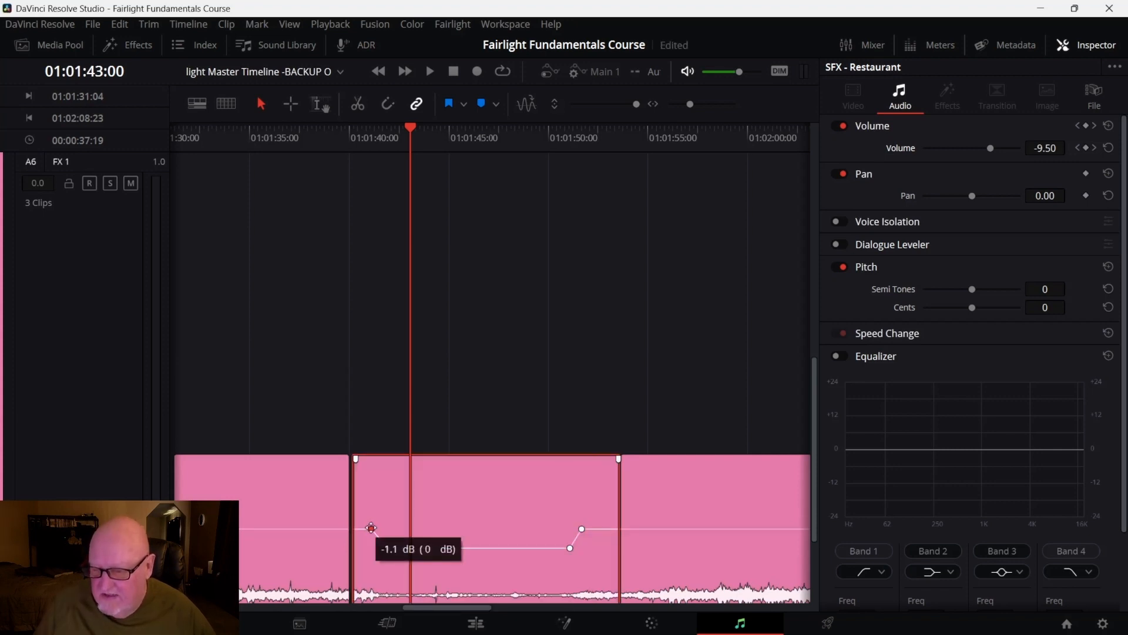
drag(371, 527, 368, 528)
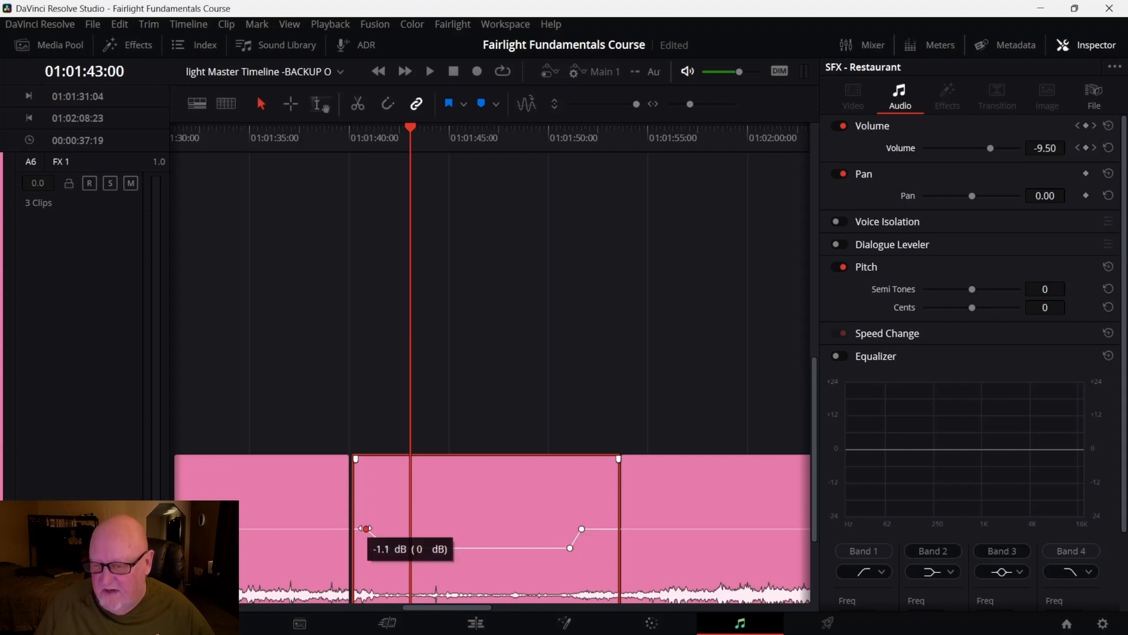
drag(367, 528, 367, 527)
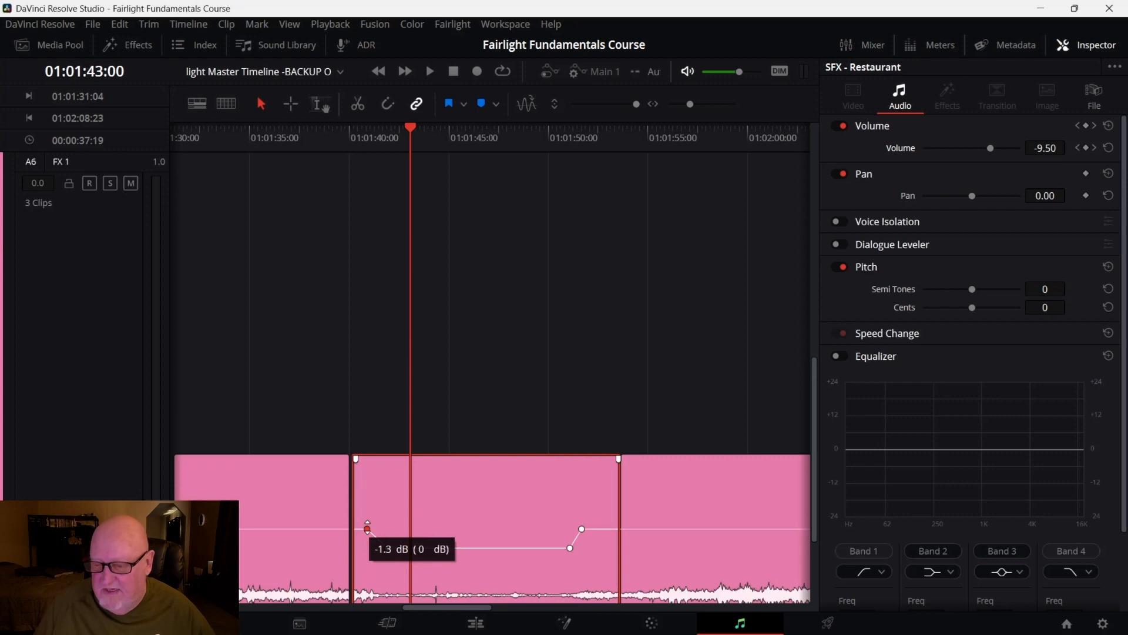
drag(368, 528, 367, 528)
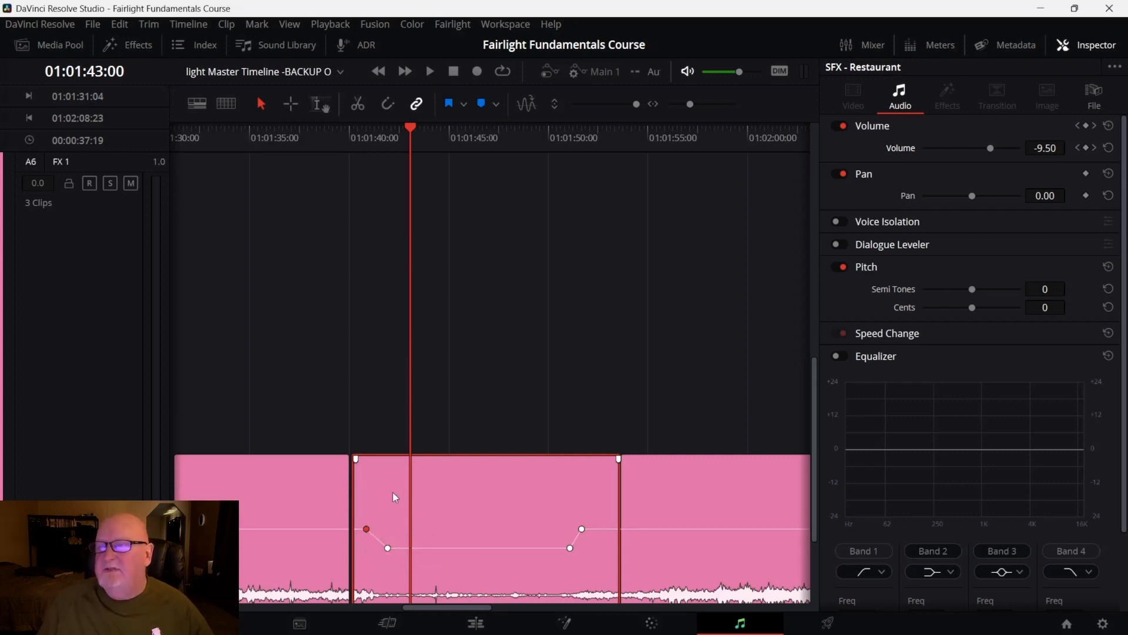
scroll(398, 498, right, 5)
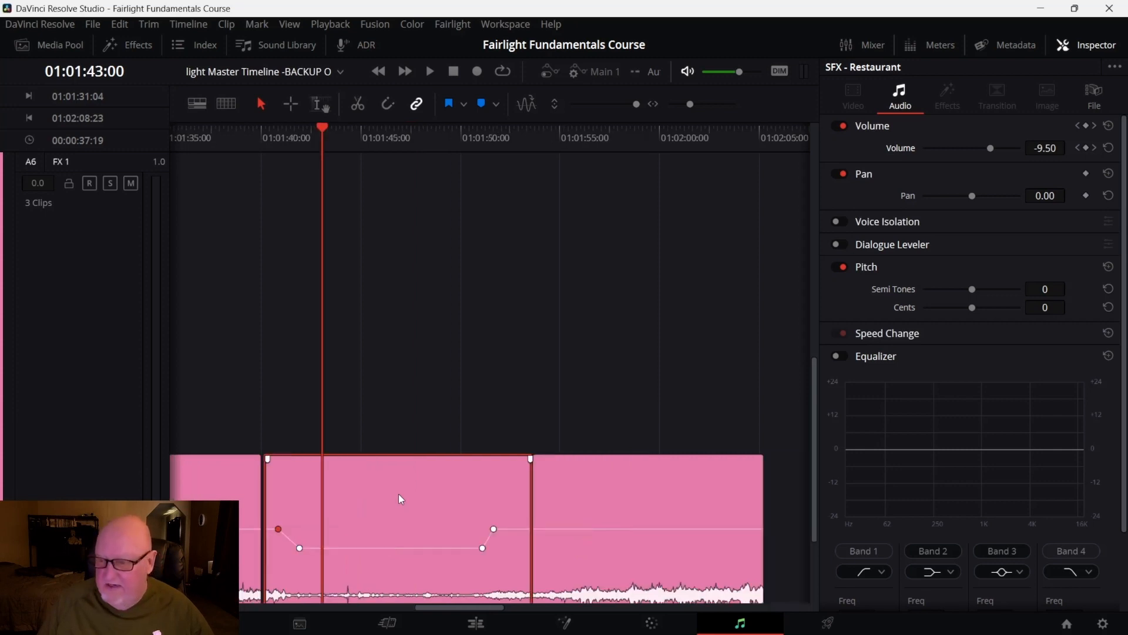
scroll(394, 497, up, 3)
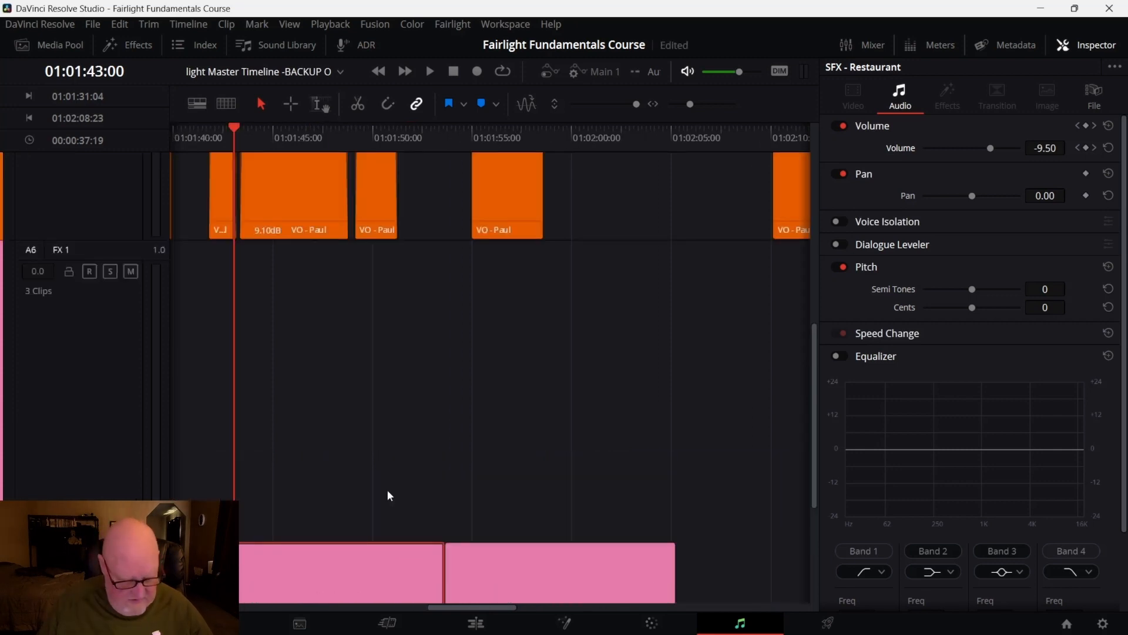
scroll(387, 489, up, 4)
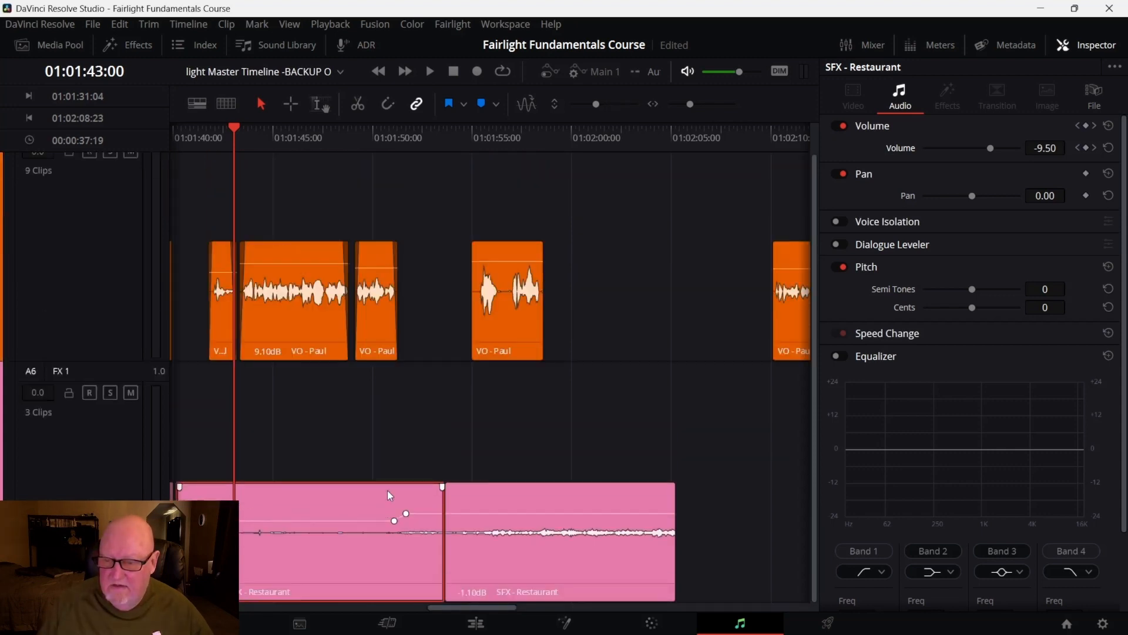
Play back the middle Restaurant segment from its start alongside the voice-over
scroll(387, 491, down, 2)
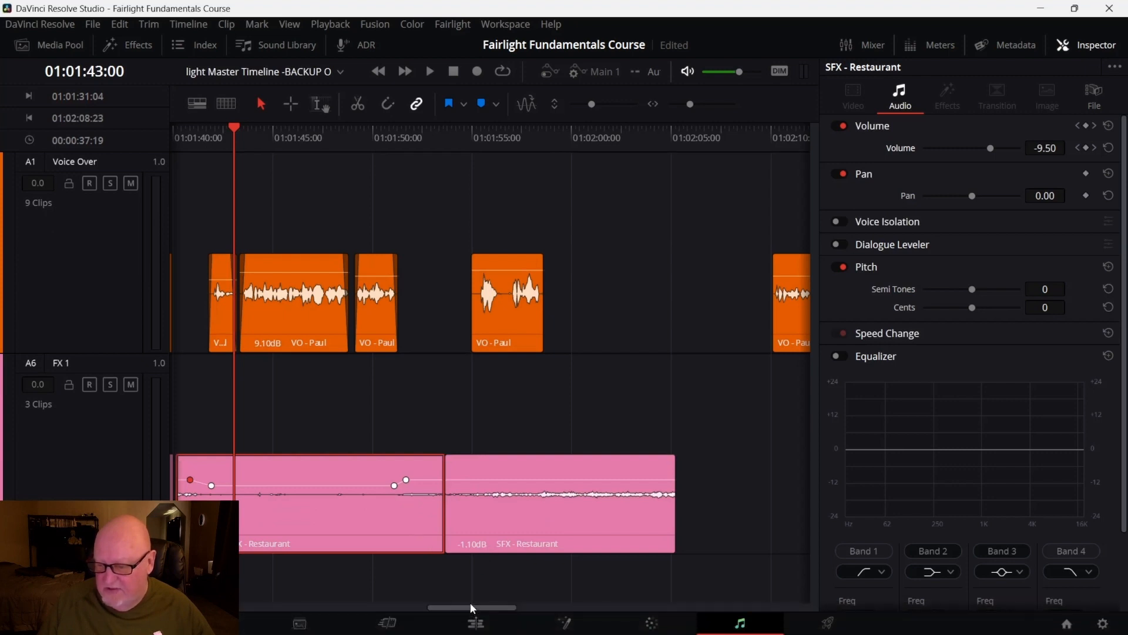
scroll(470, 604, right, 3)
drag(490, 607, 440, 604)
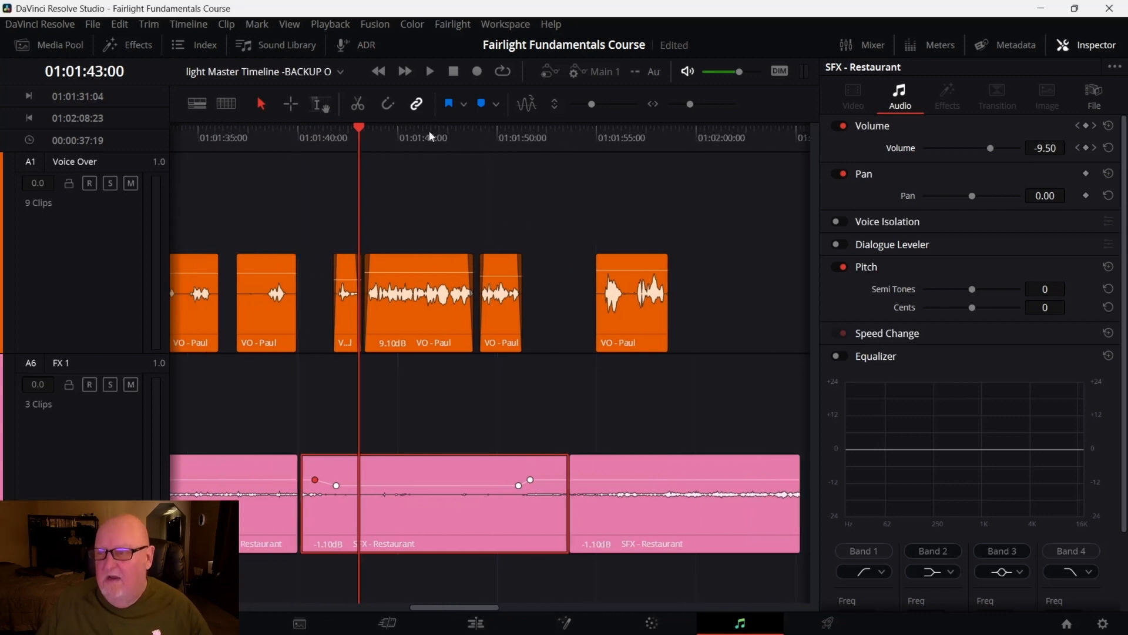
drag(355, 133, 303, 133)
key(space)
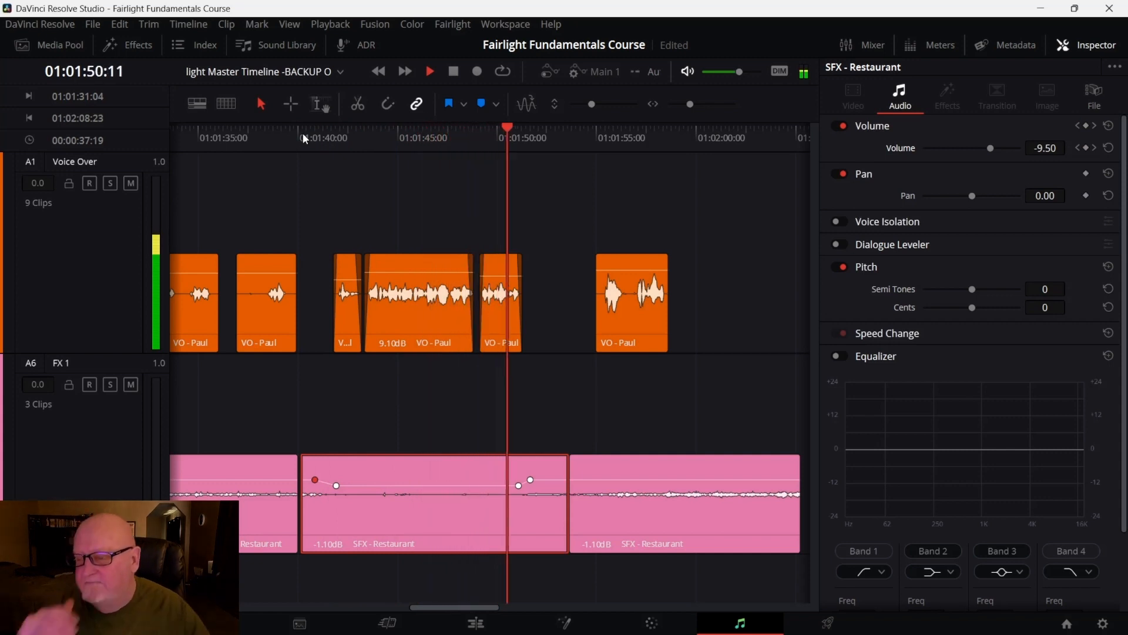
key(space)
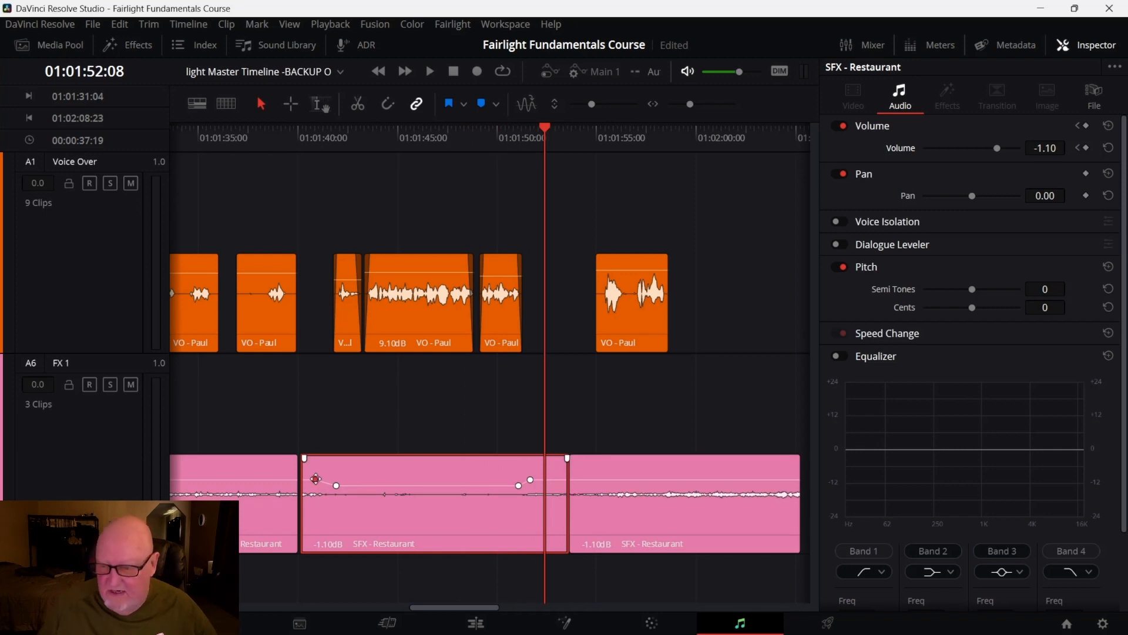
Reposition the fade-down keyframes at the start of the middle Restaurant segment to line up with the voice-over's start
drag(318, 479, 328, 479)
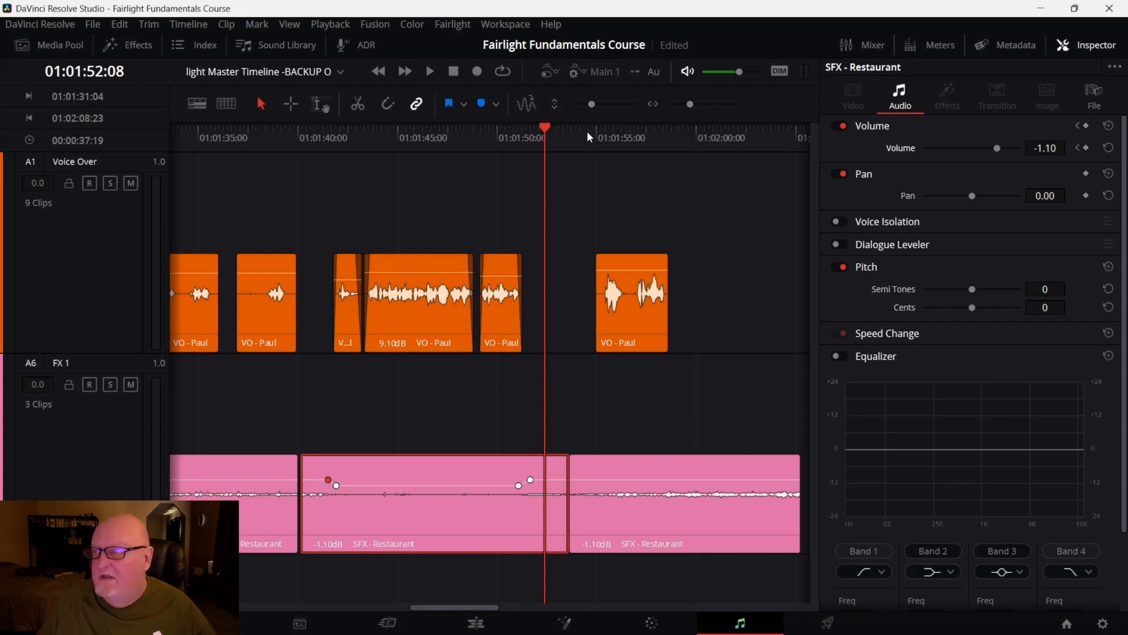
drag(542, 130, 333, 157)
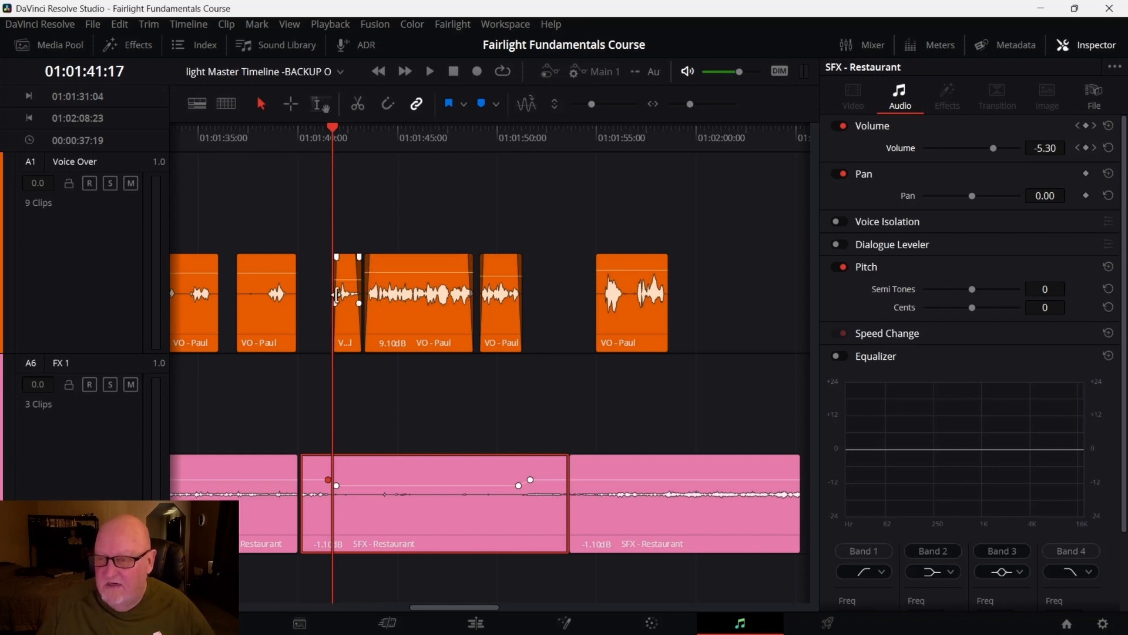
drag(332, 130, 337, 130)
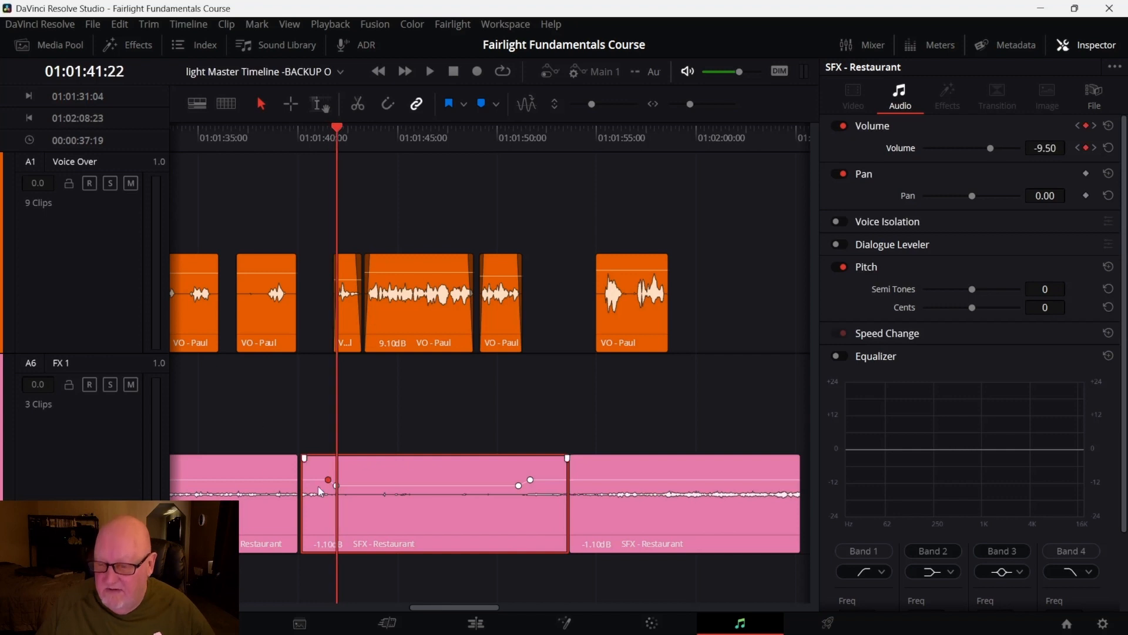
drag(328, 480, 335, 485)
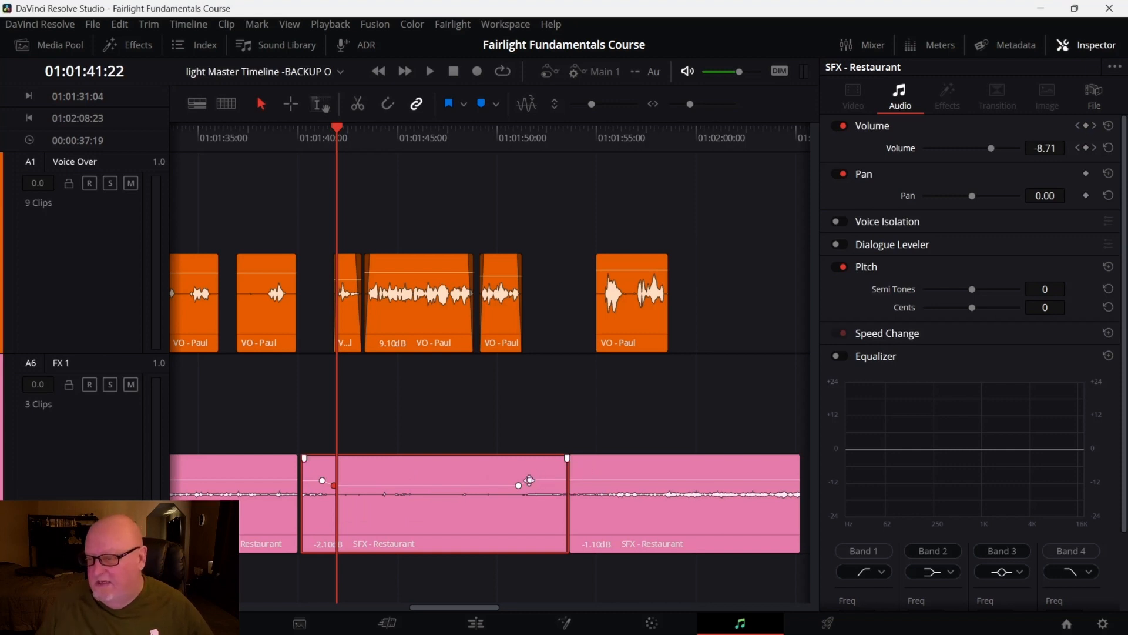
Reposition the fade-up keyframes near the end of the middle Restaurant segment to follow the end of the voice-over
drag(532, 480, 540, 479)
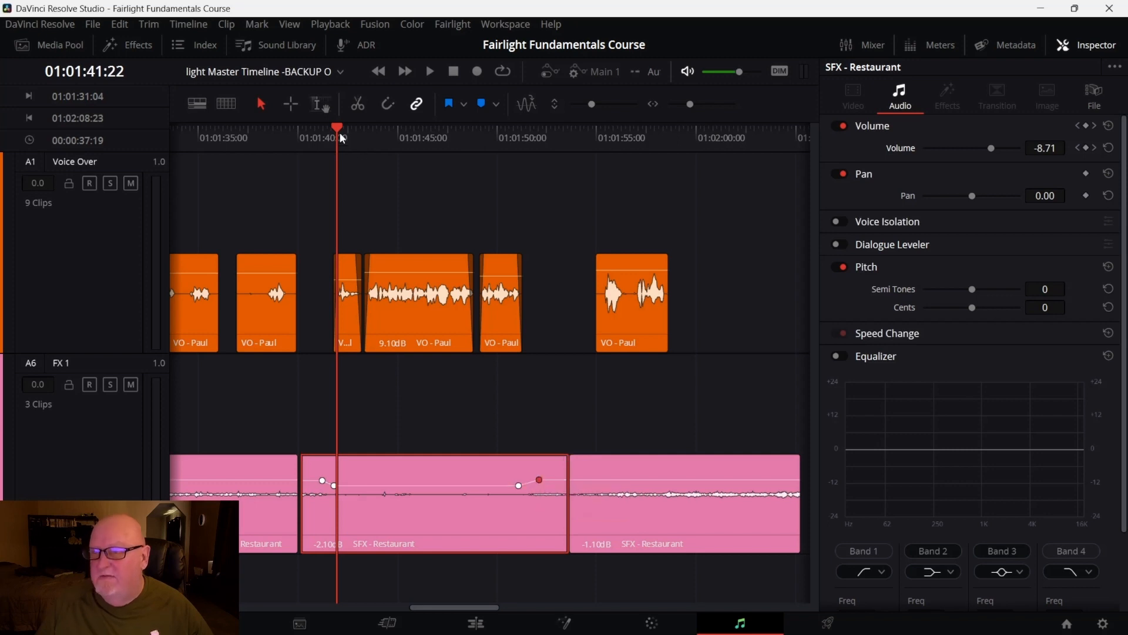
drag(382, 130, 517, 145)
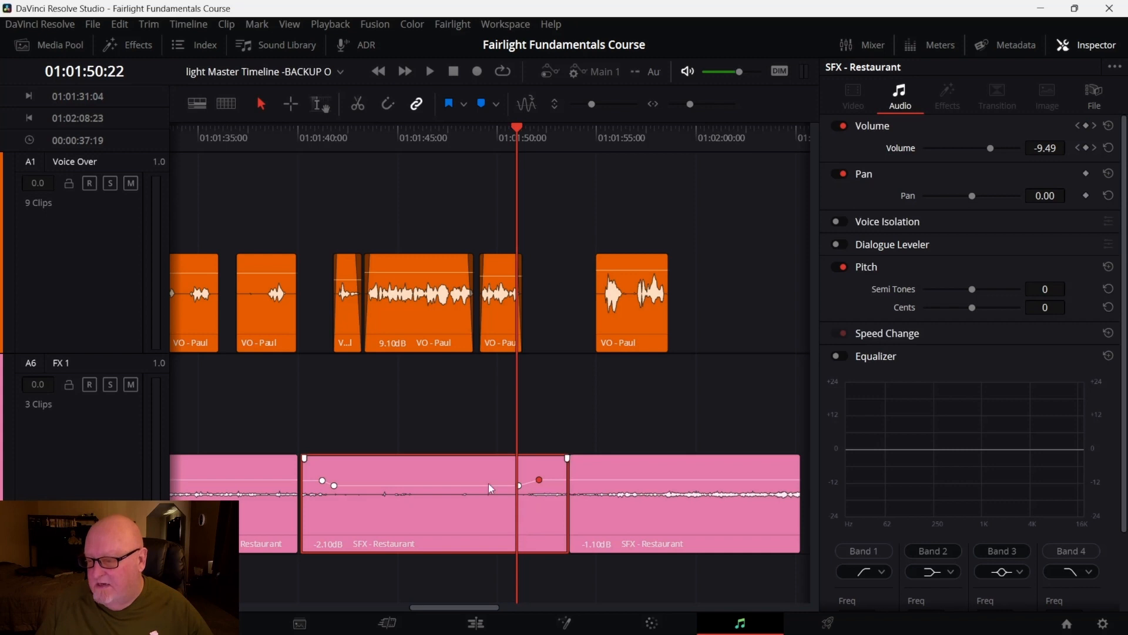
click(520, 485)
drag(520, 486, 523, 484)
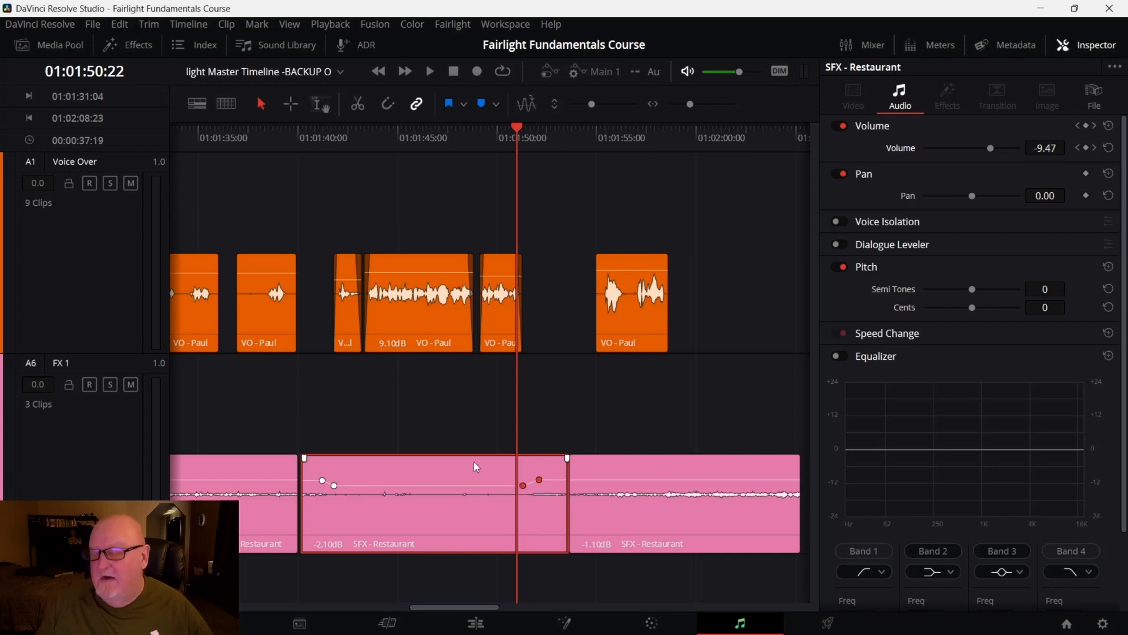
click(450, 484)
drag(449, 485, 449, 483)
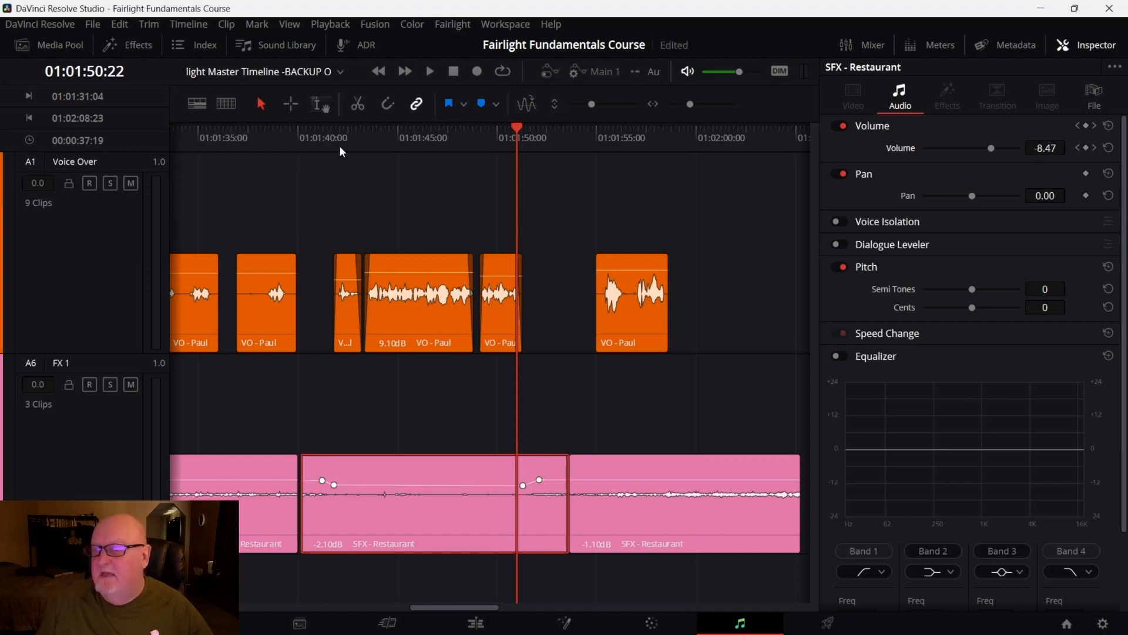
Play back the middle Restaurant segment to review the volume ducking under the voice-over
drag(512, 126, 335, 160)
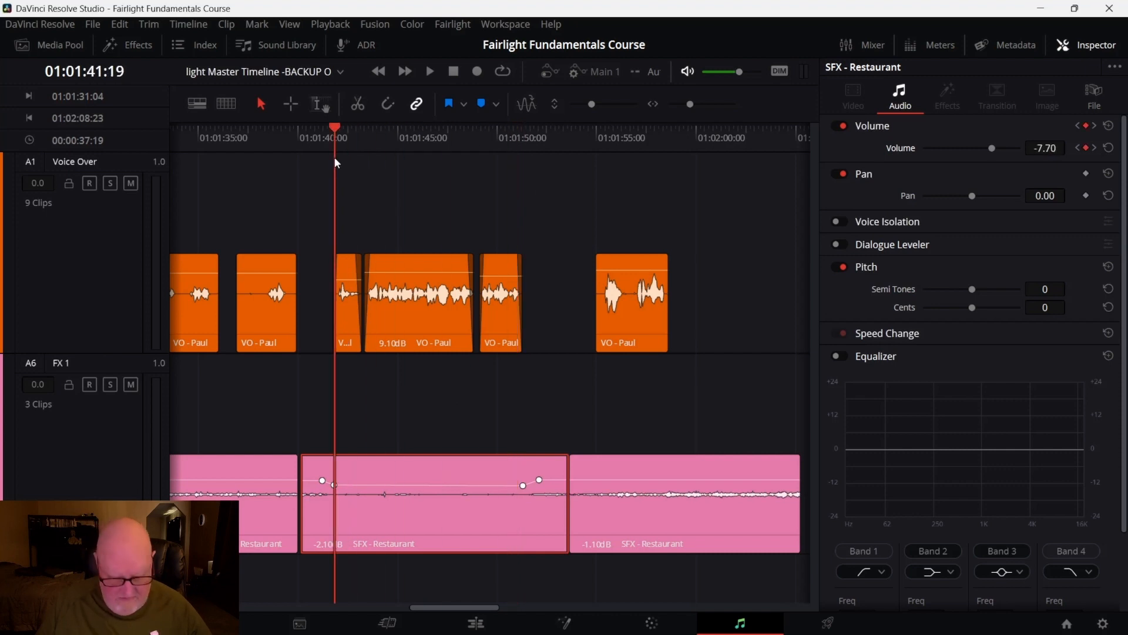
key(space)
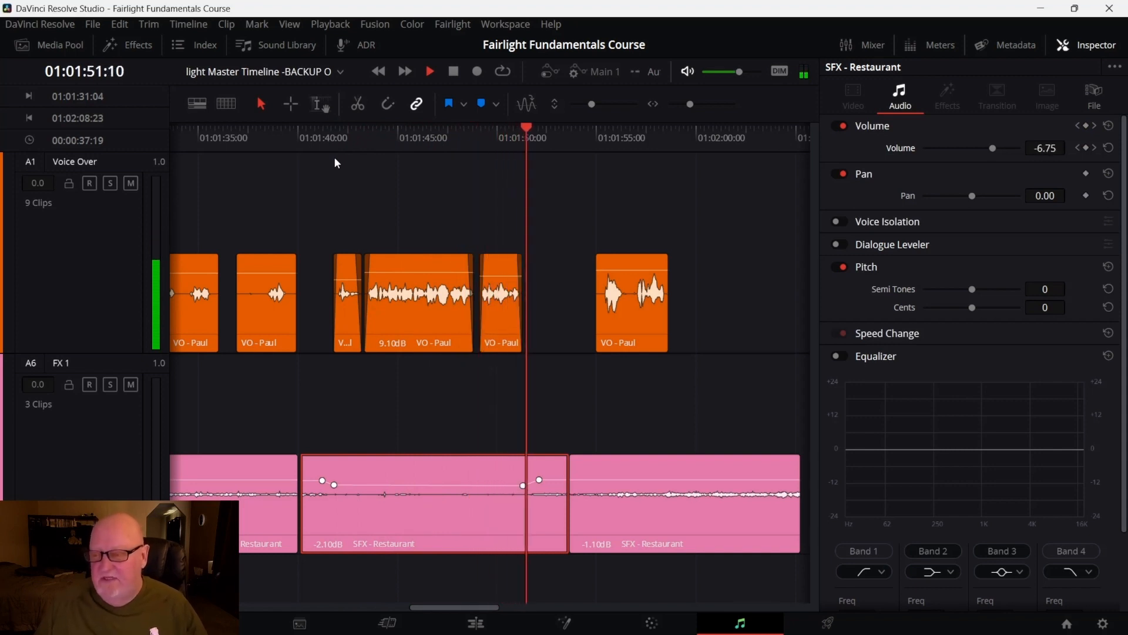
key(space)
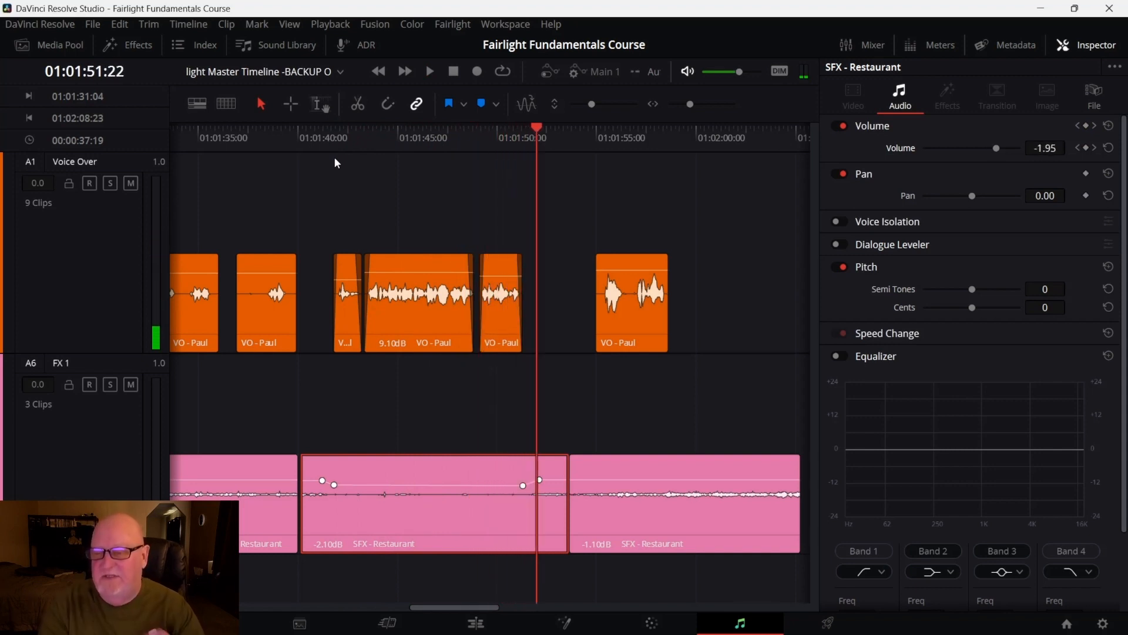
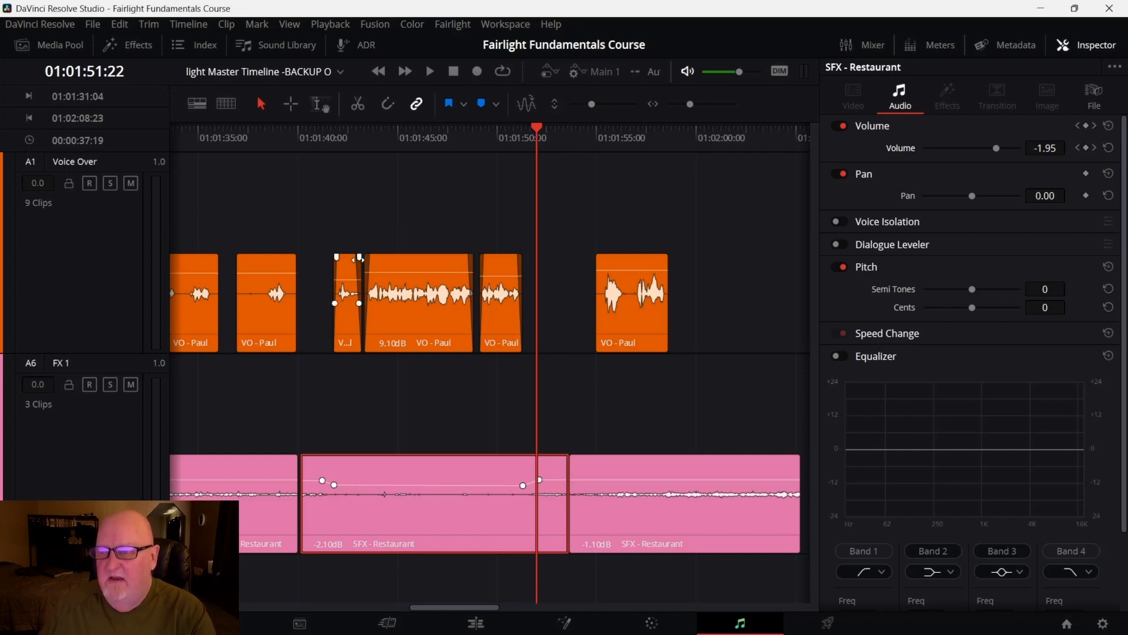
Trim the tail of the voice-over clip just before the playhead to shorten it
drag(357, 257, 360, 257)
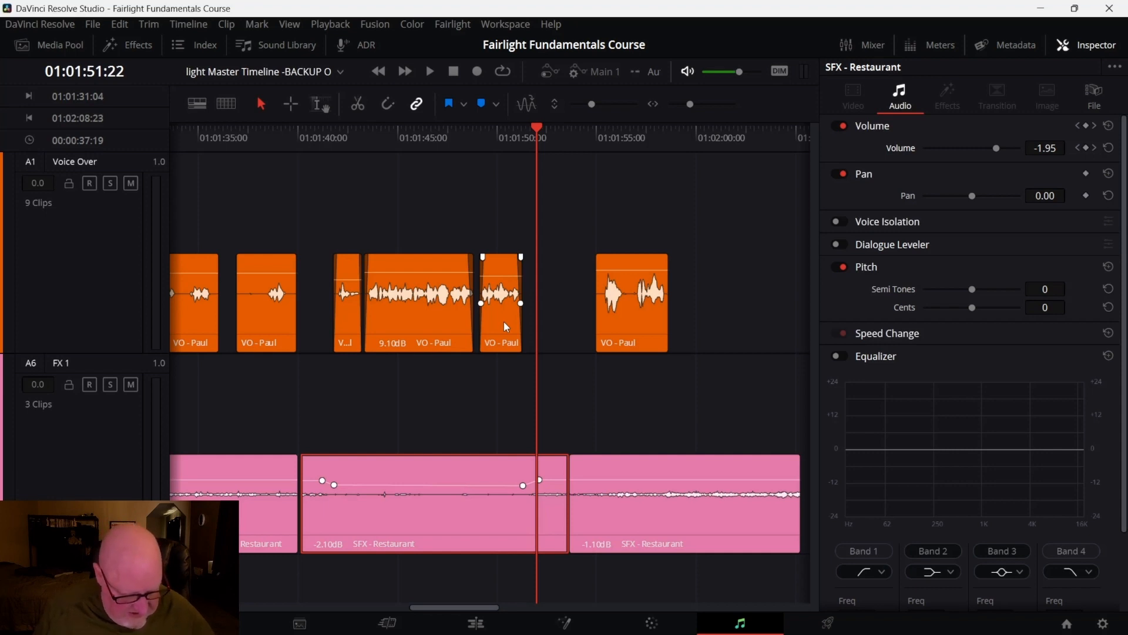
scroll(503, 321, right, 3)
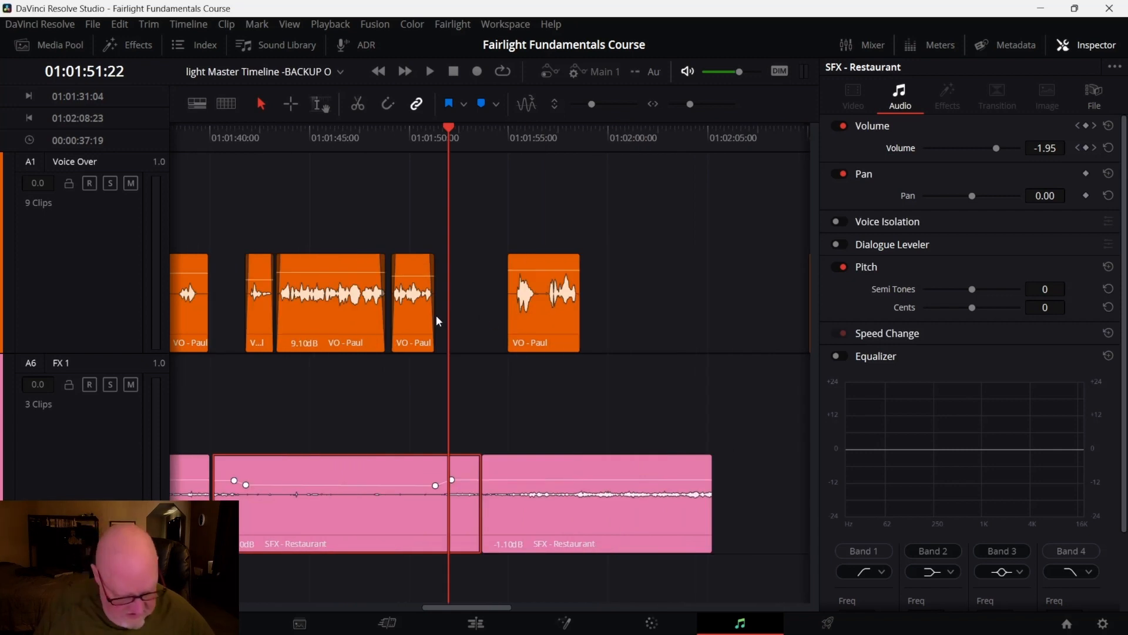
scroll(436, 315, up, 8)
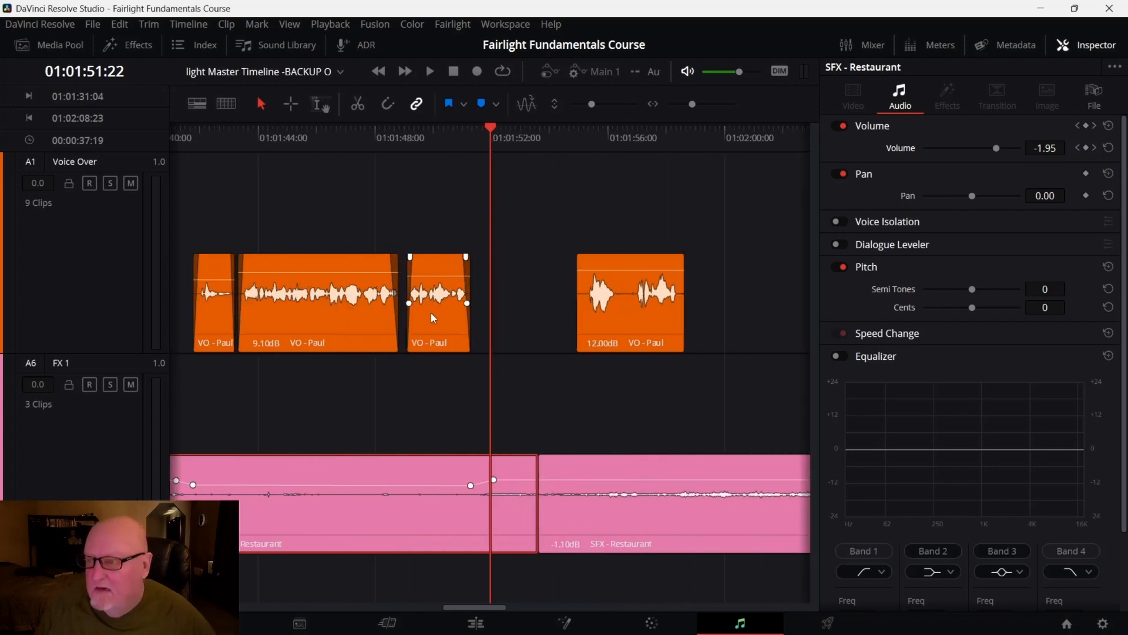
scroll(432, 312, up, 4)
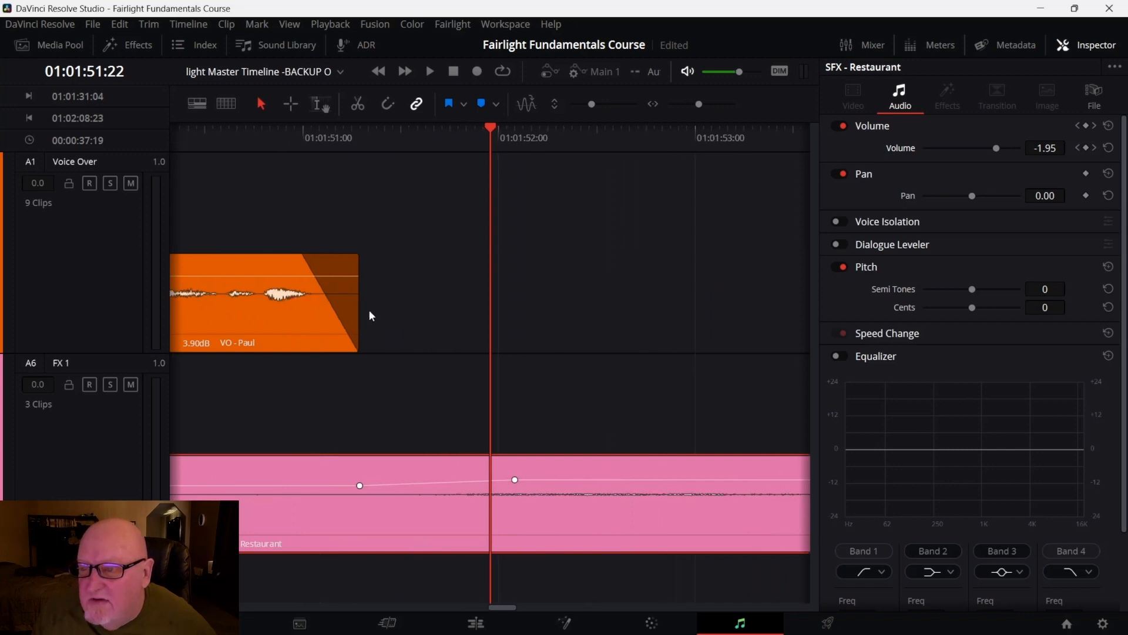
drag(491, 129, 320, 137)
scroll(323, 230, up, 2)
scroll(339, 237, up, 2)
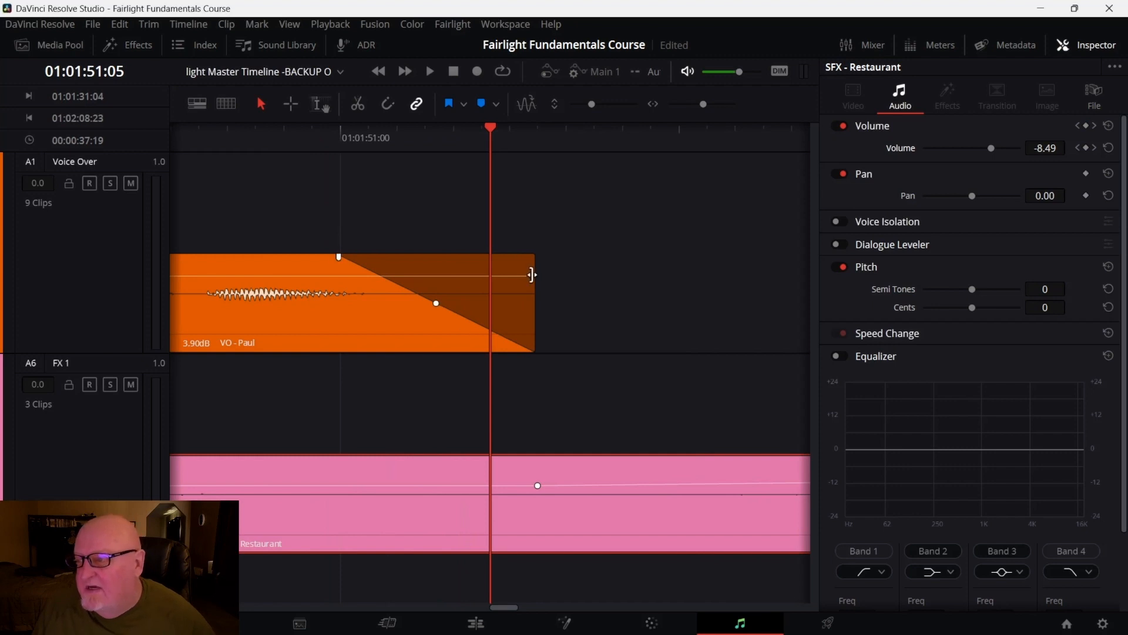
drag(532, 285, 411, 290)
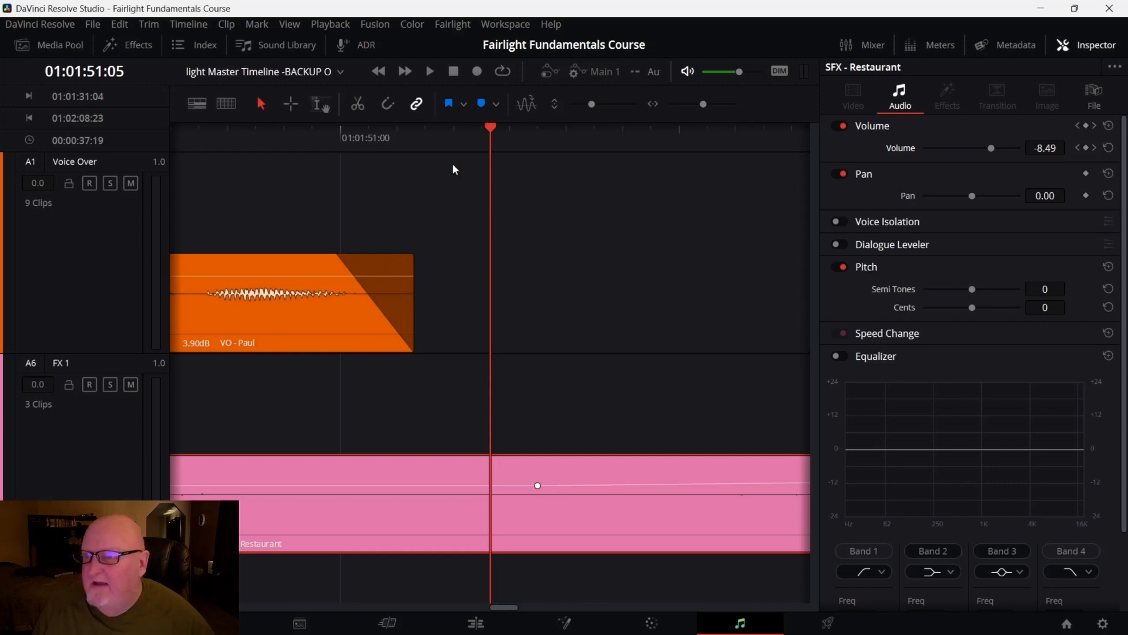
Trim the start of the same voice-over clip slightly and adjust its fade-in handle
key(ctrl+minus)
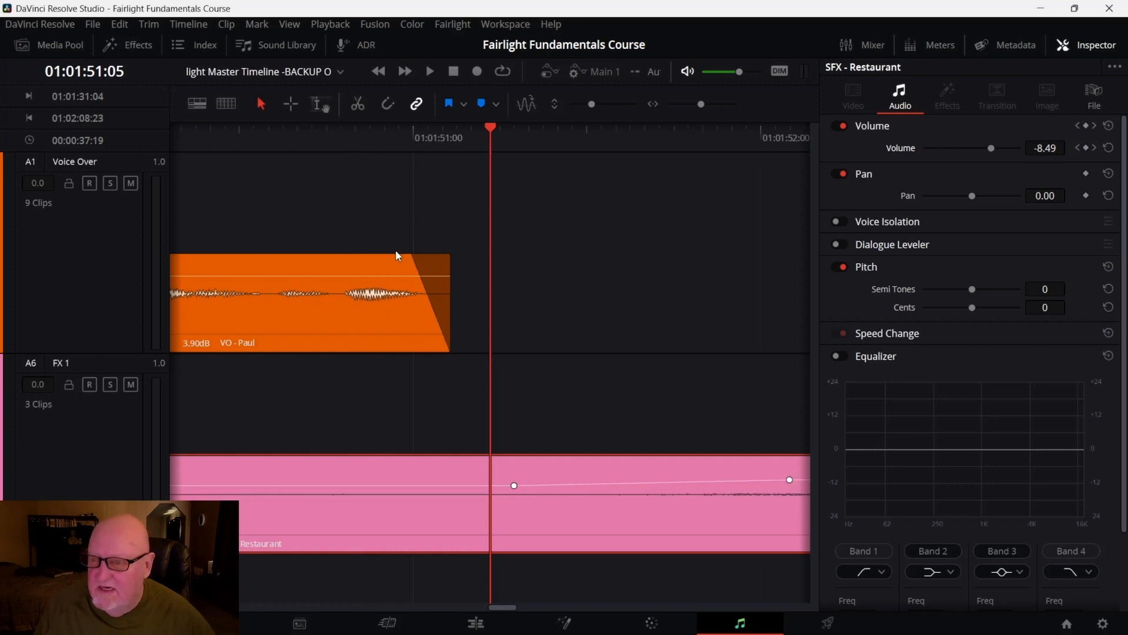
key(ctrl+minus)
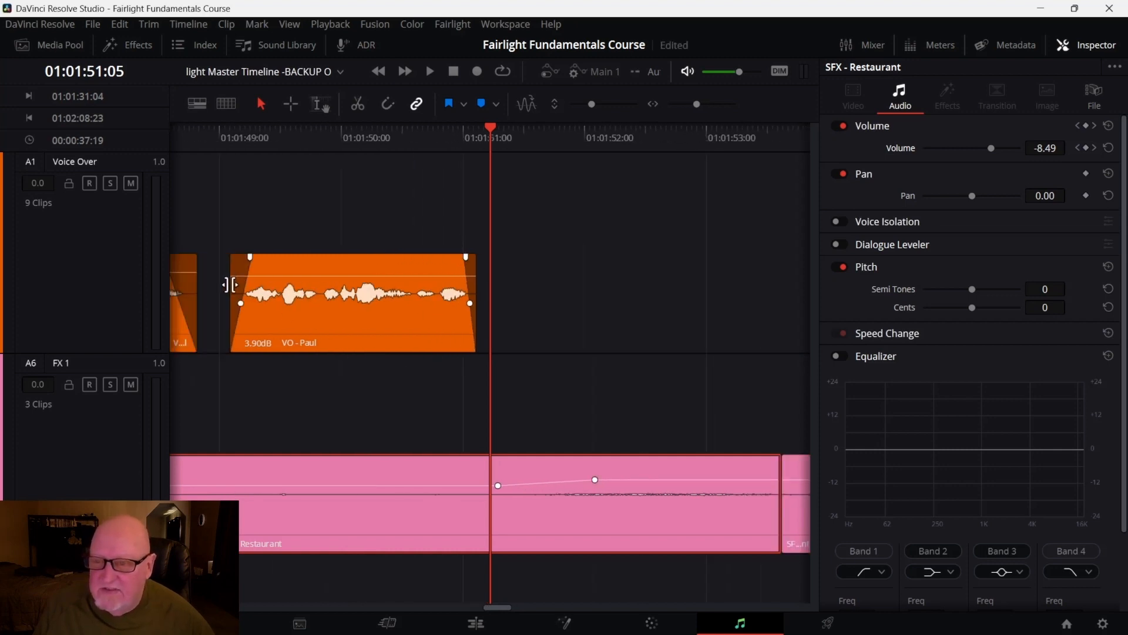
drag(232, 288, 236, 288)
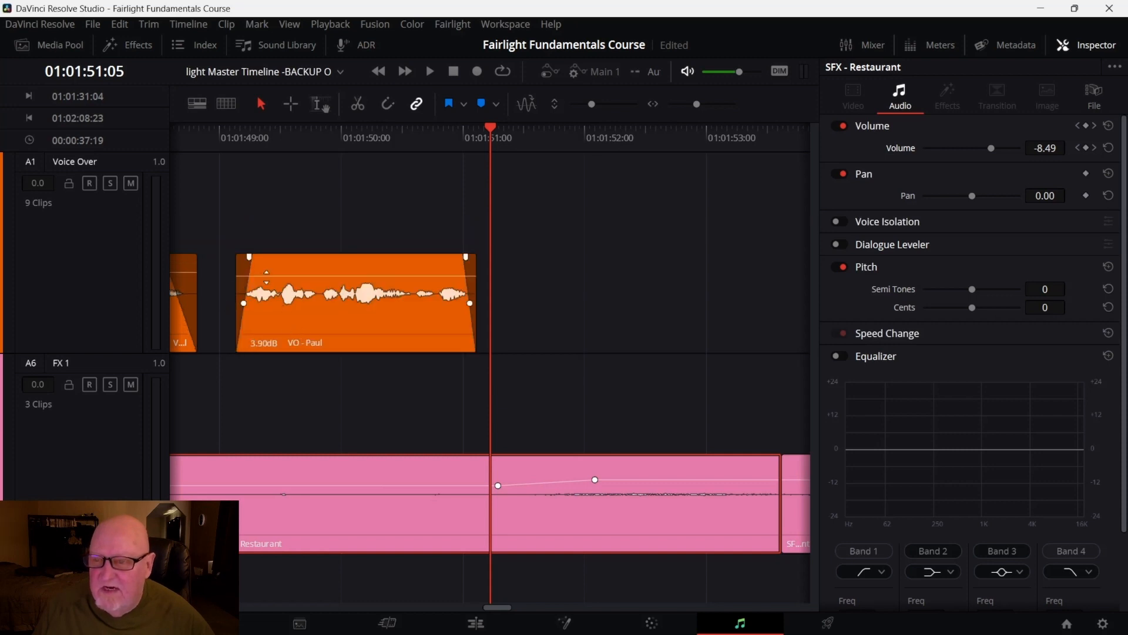
drag(249, 255, 243, 255)
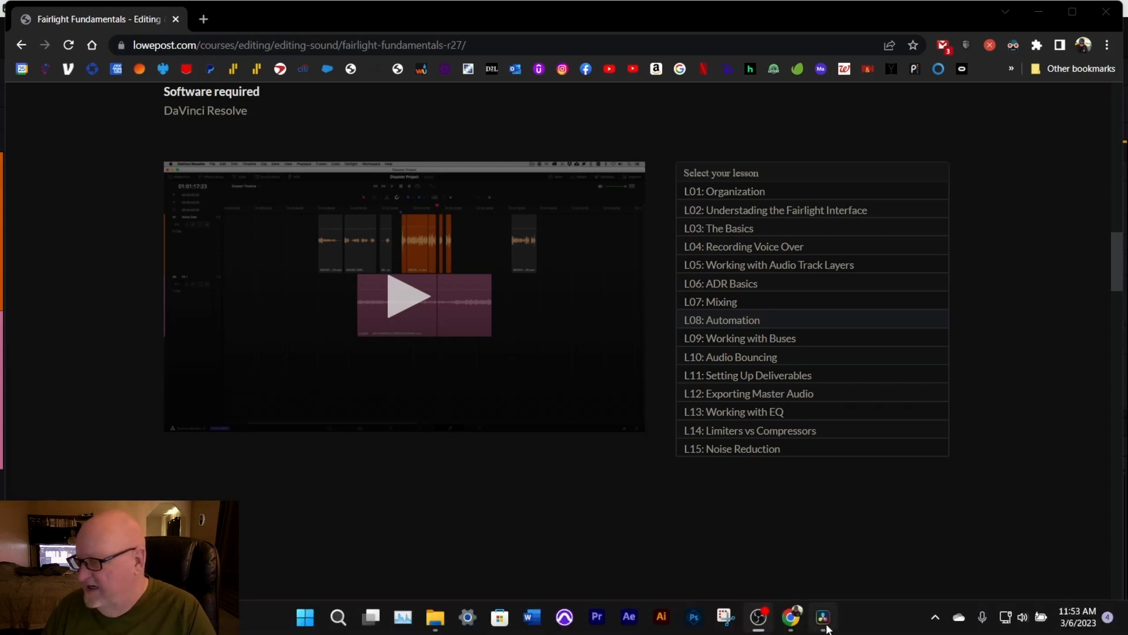
Switch back to DaVinci Resolve, turn on automation and show the automation controls
click(825, 623)
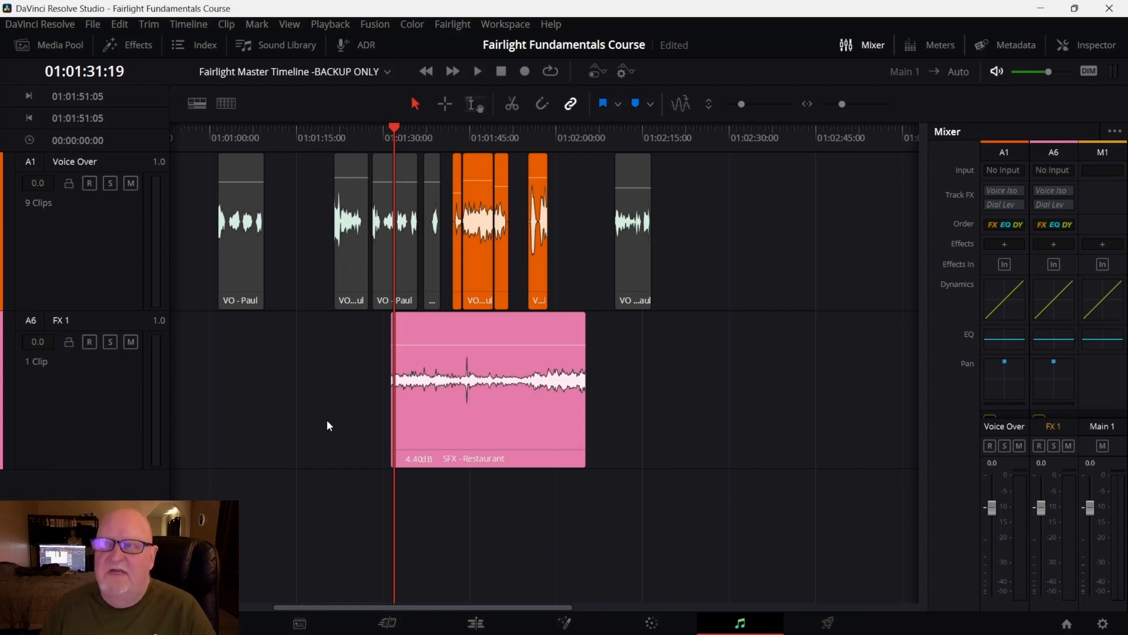
click(597, 72)
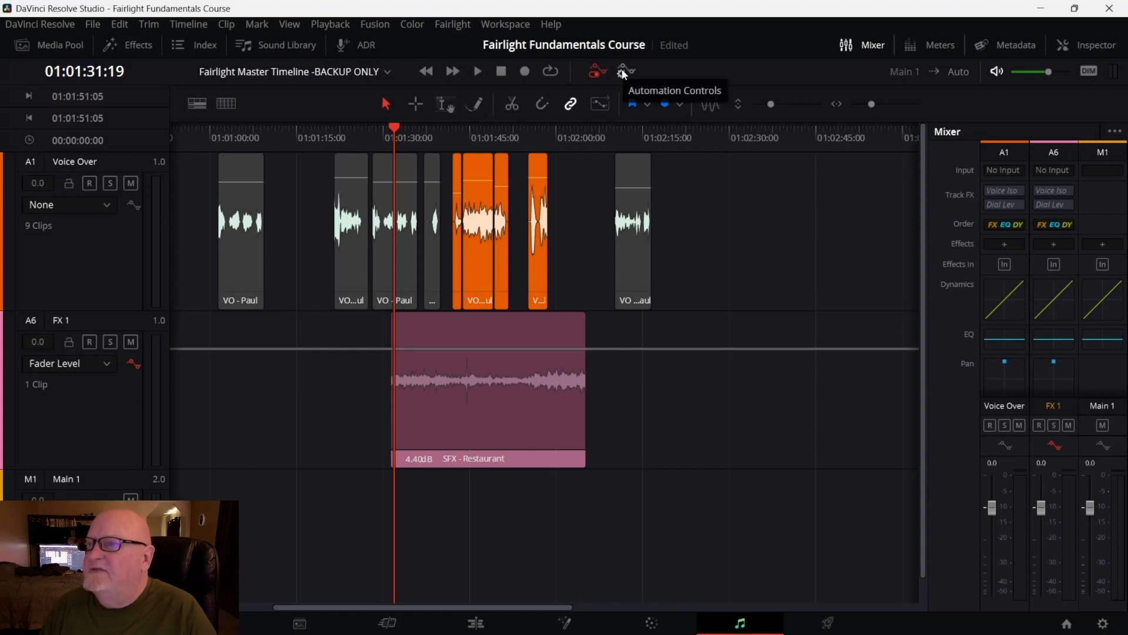
click(623, 73)
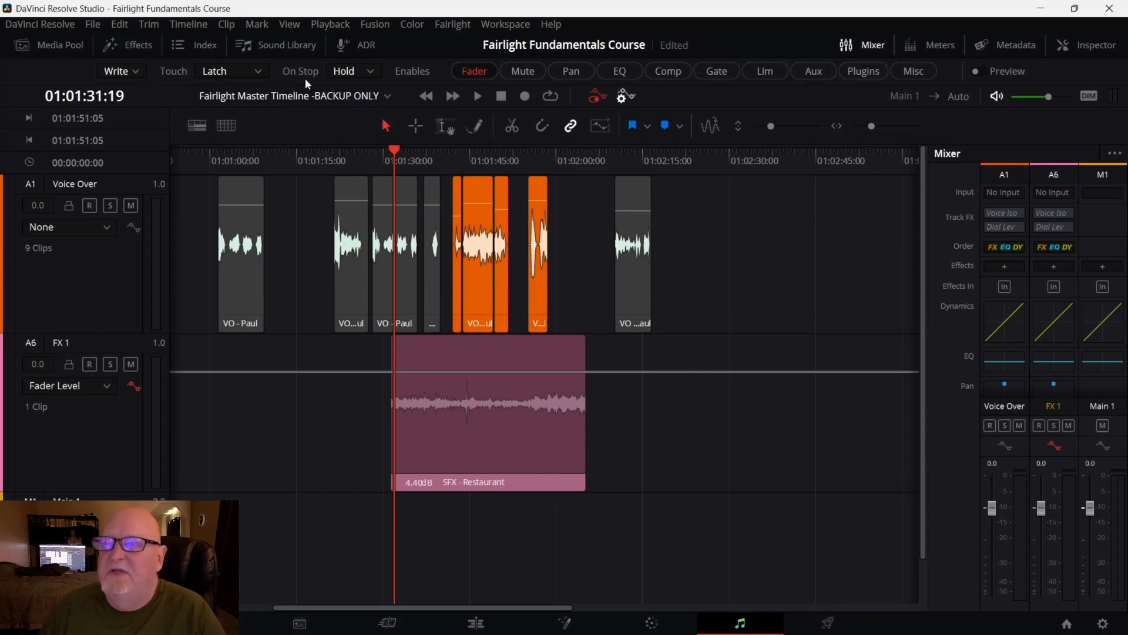
Review the automation mode options, keeping Write mode, Latch touch mode and Hold on stop
click(133, 70)
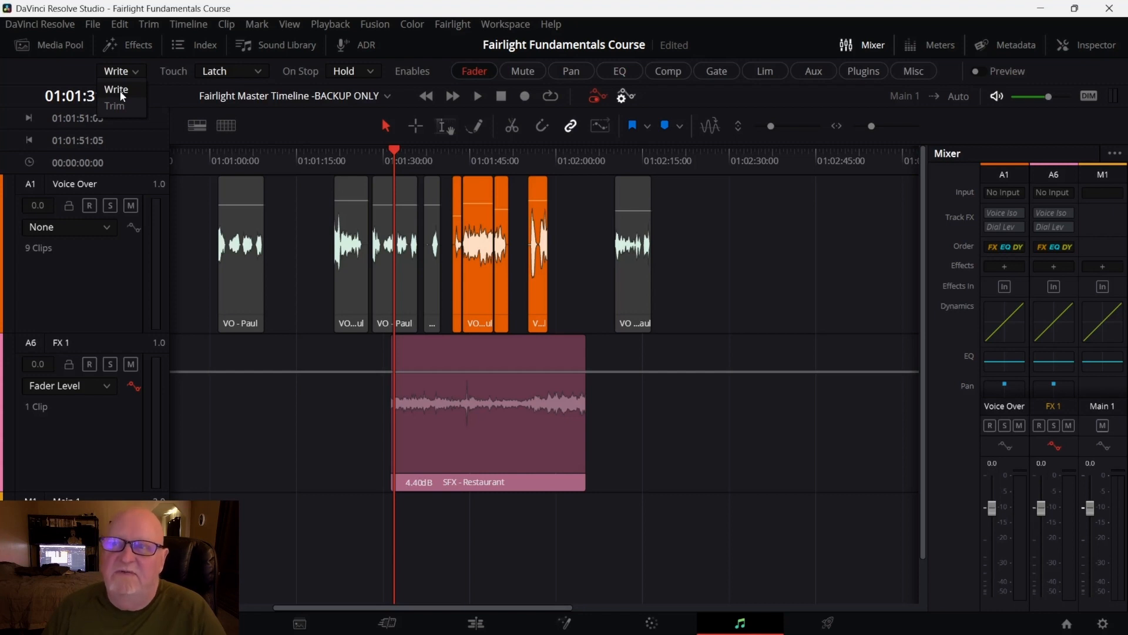
click(120, 90)
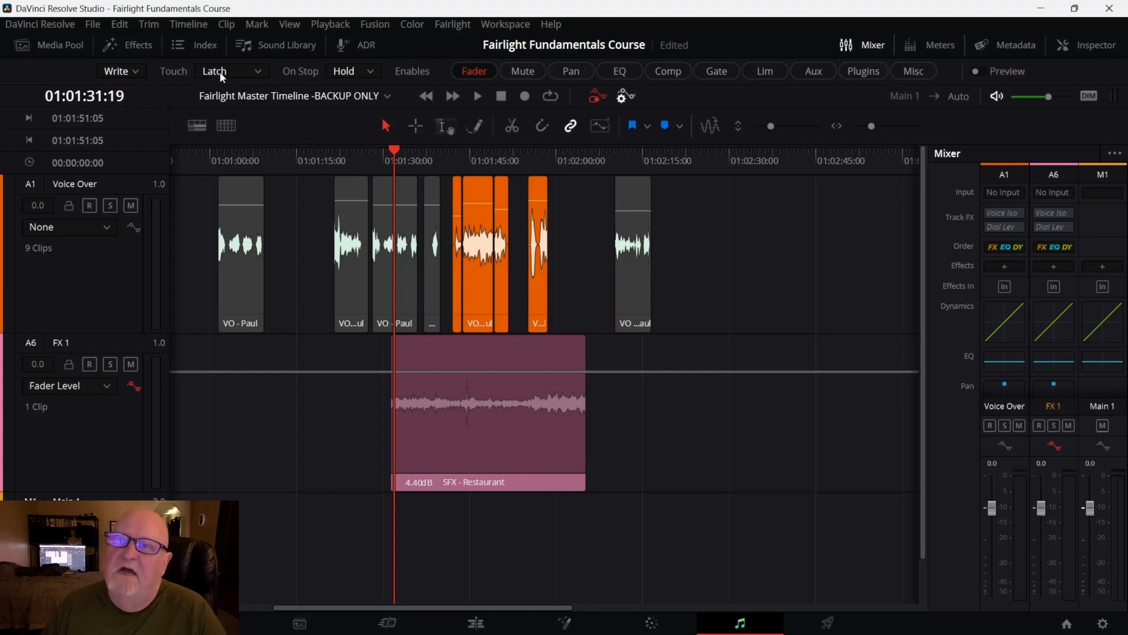
click(256, 72)
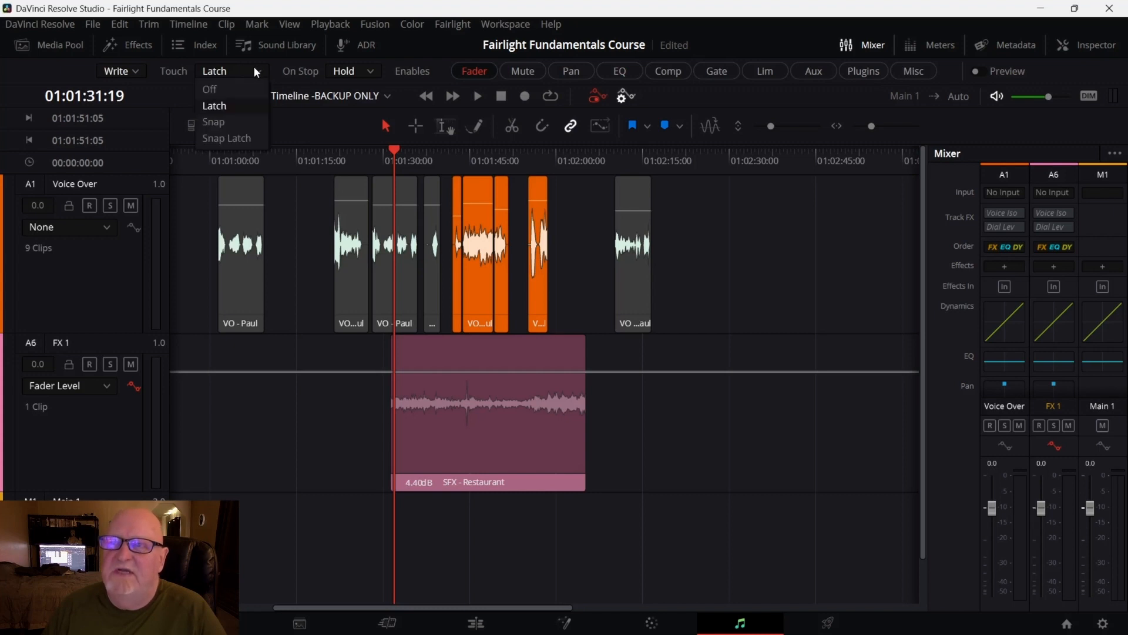
click(242, 108)
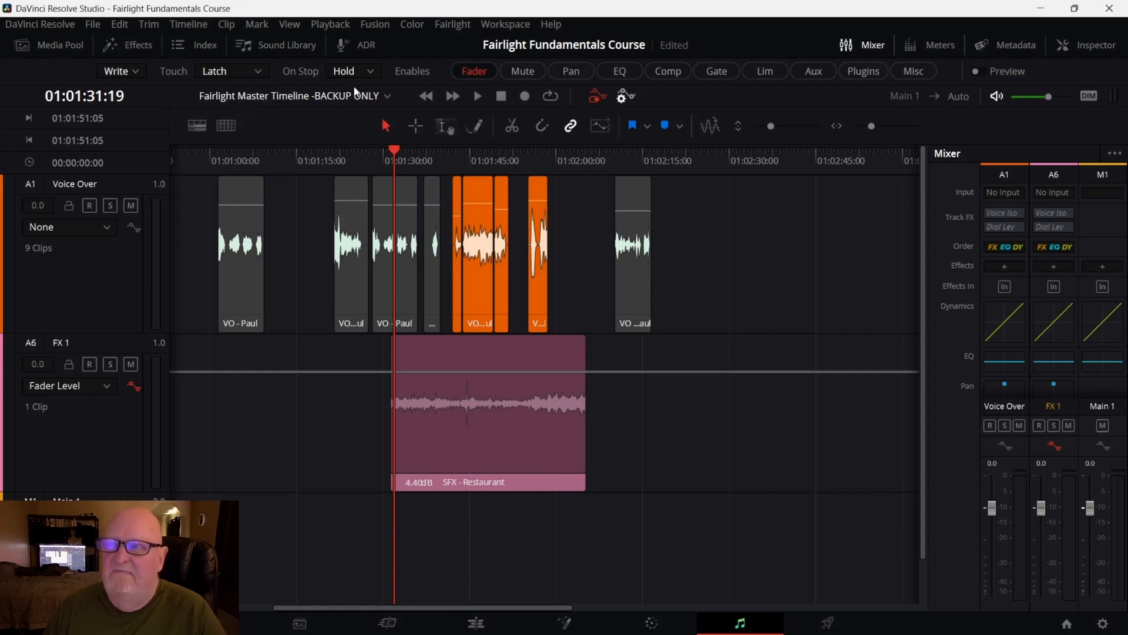
click(373, 73)
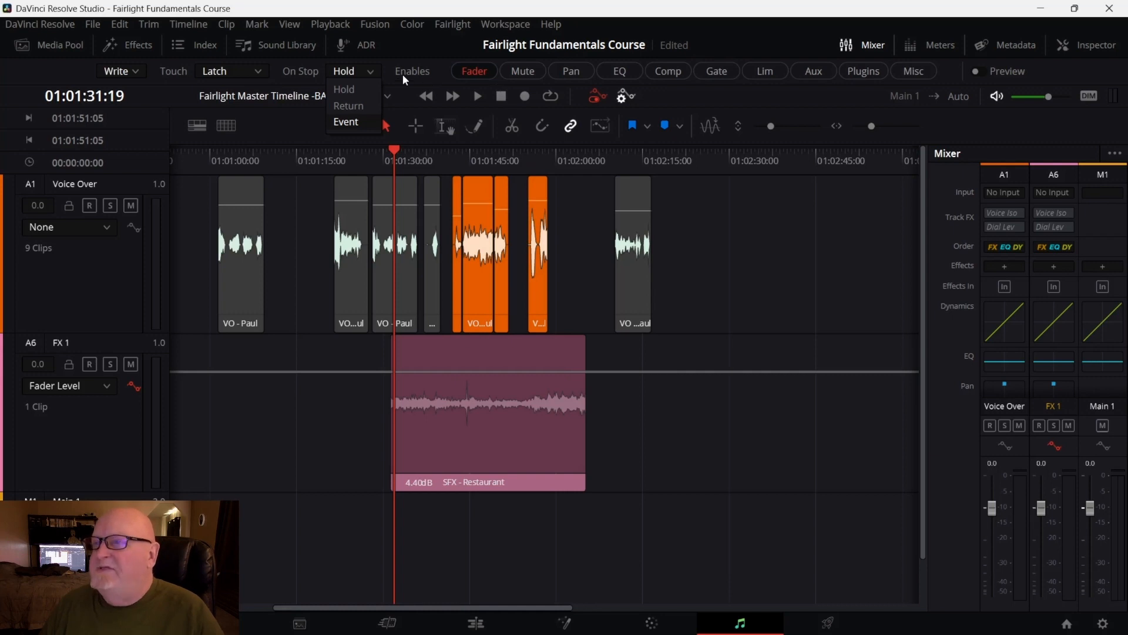
click(477, 74)
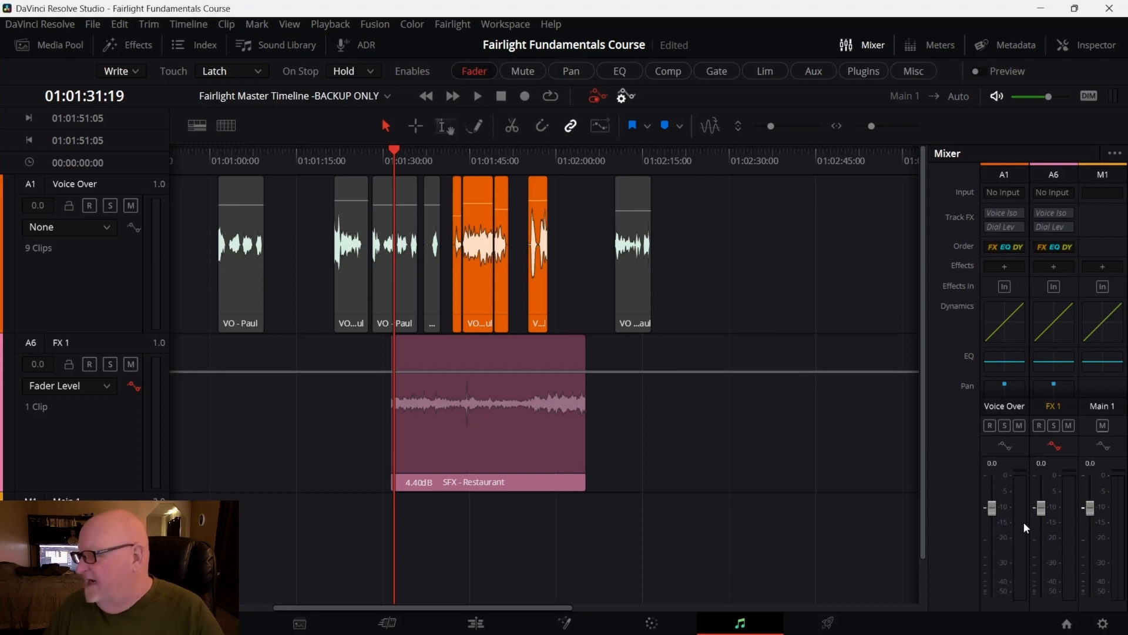
Switch the FX 1 track's automation parameter to Mute and back to Fader Level
mouse_move(439, 438)
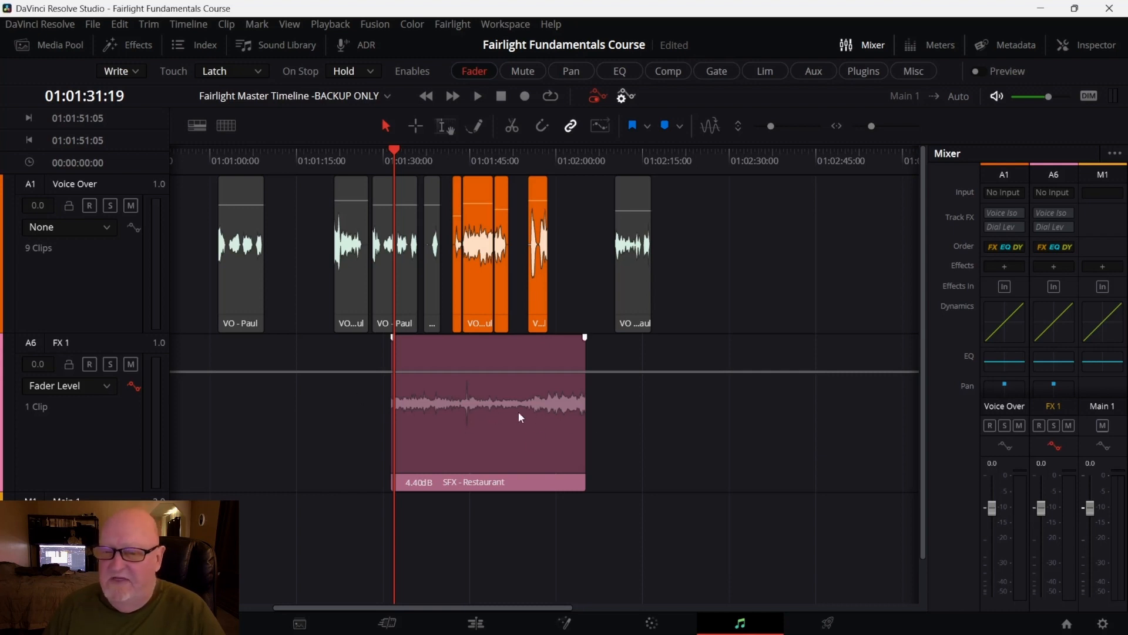
click(104, 385)
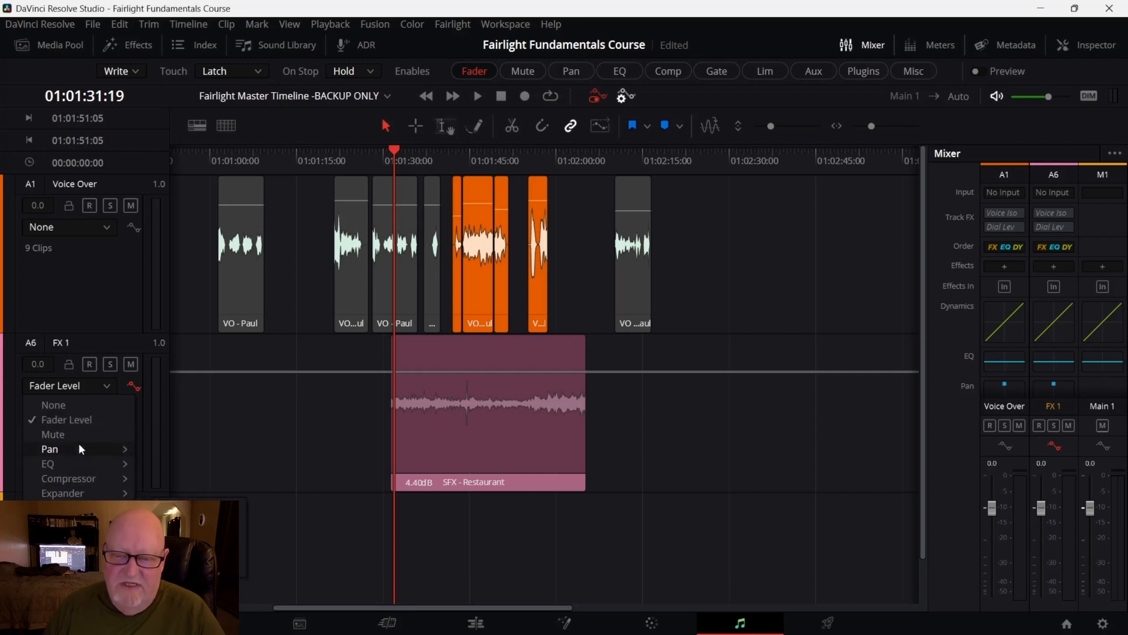
click(69, 431)
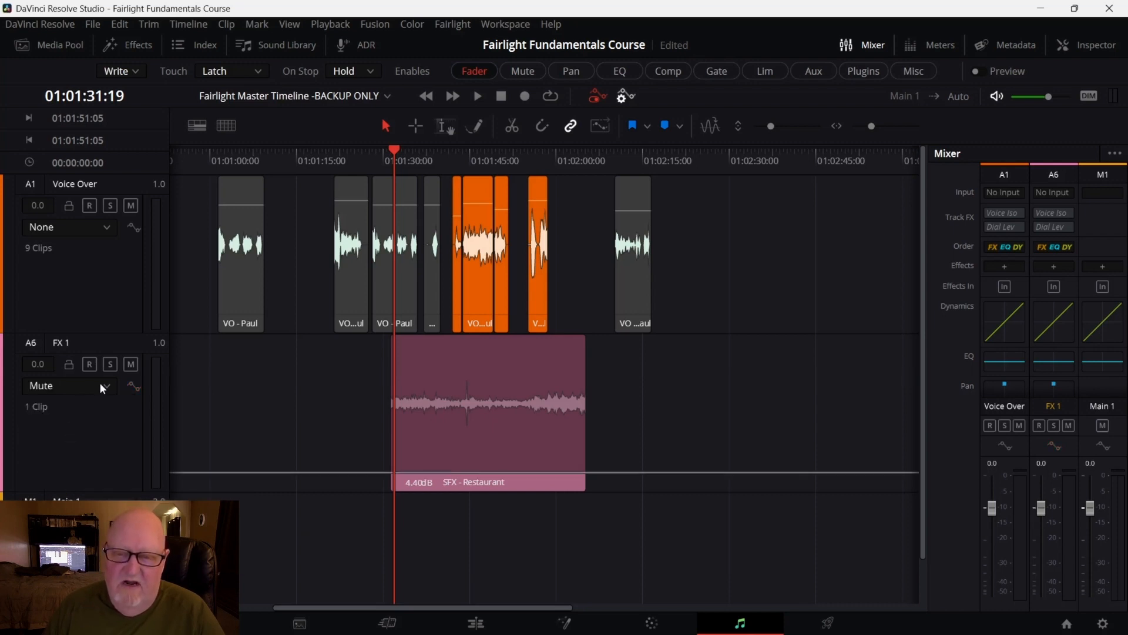
click(100, 385)
click(72, 418)
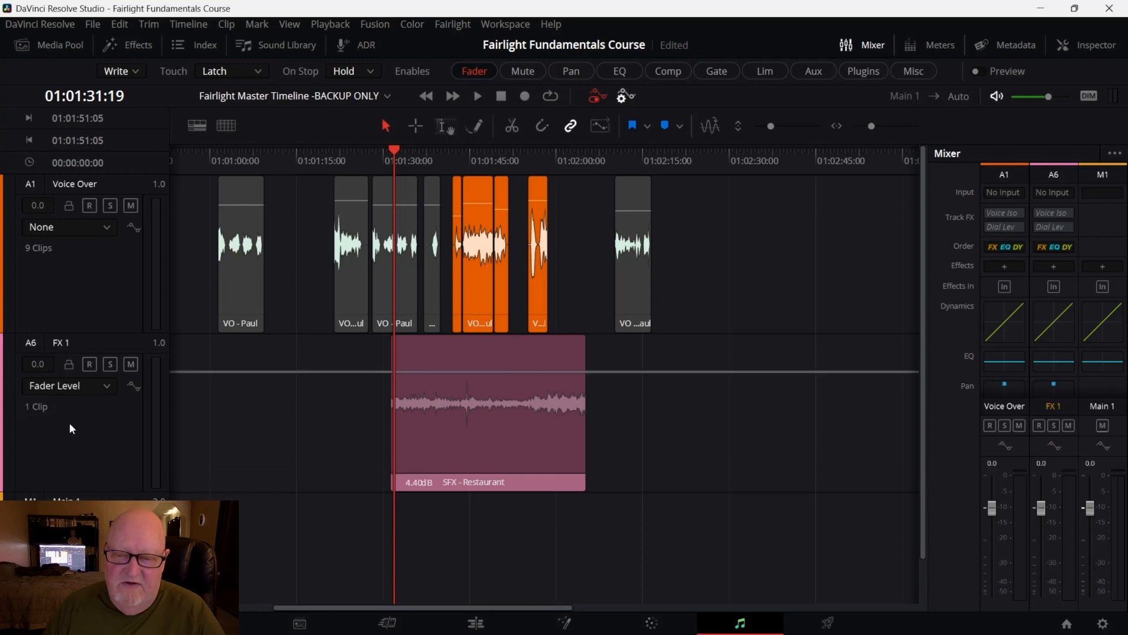
click(108, 383)
mouse_move(53, 446)
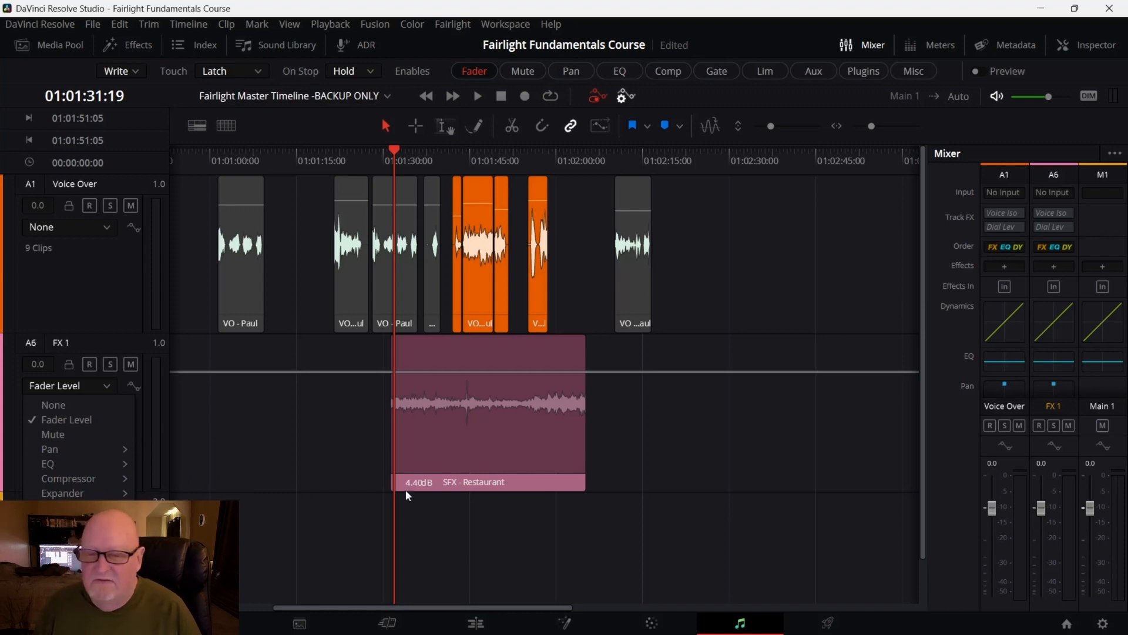
click(77, 419)
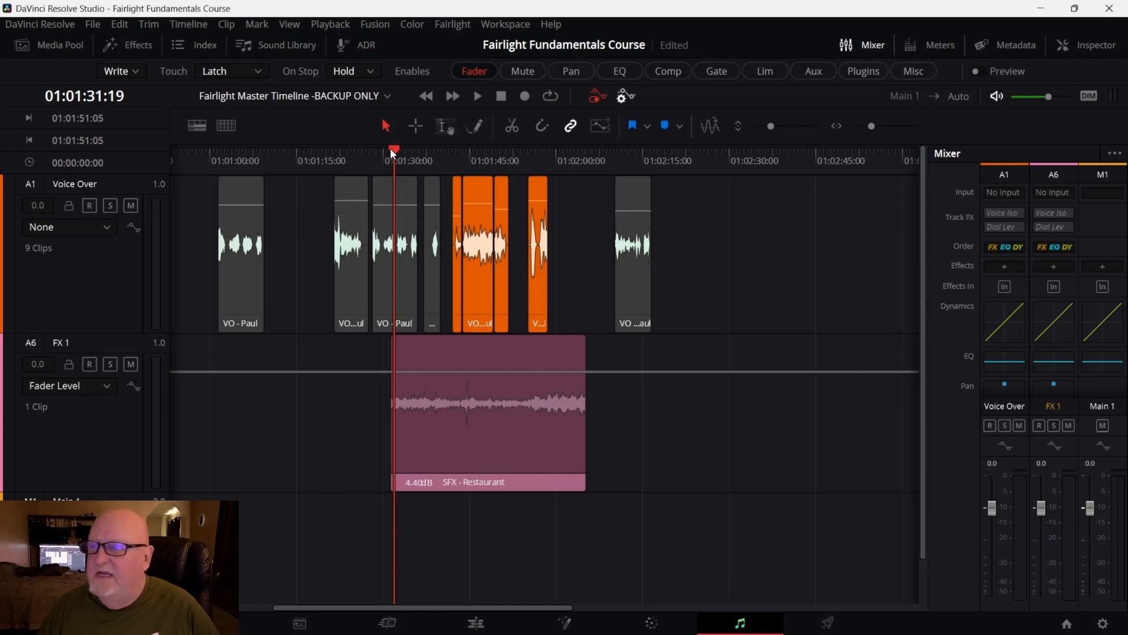
Record fader automation on FX 1 during playback, lowering the fader to about -6.7 dB under the voice-over and raising it back
drag(391, 151, 392, 151)
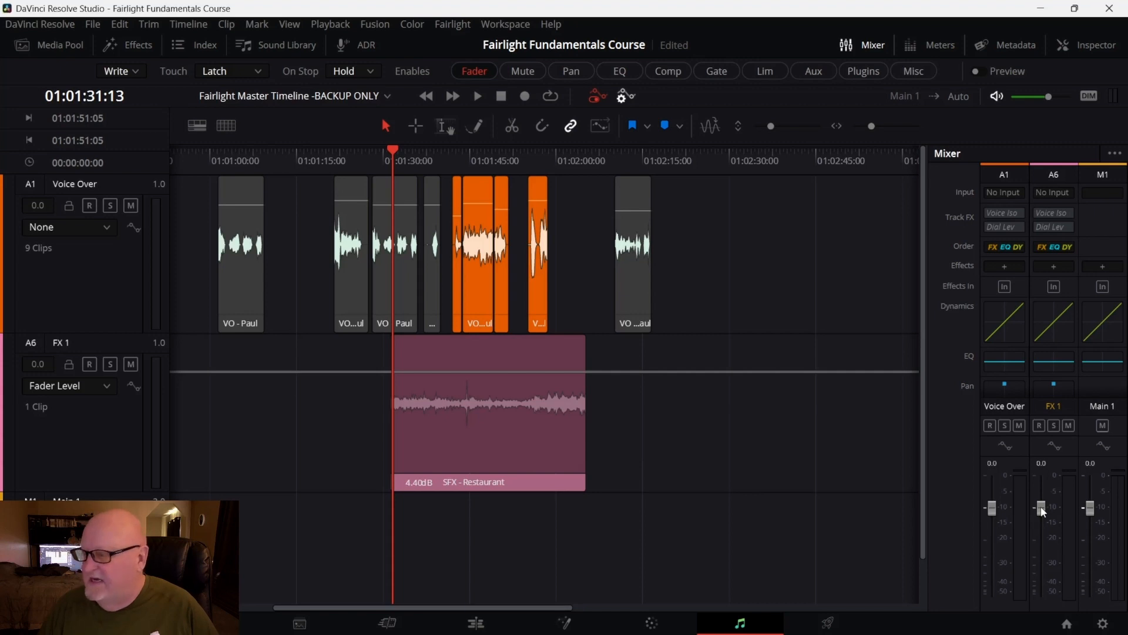
key(space)
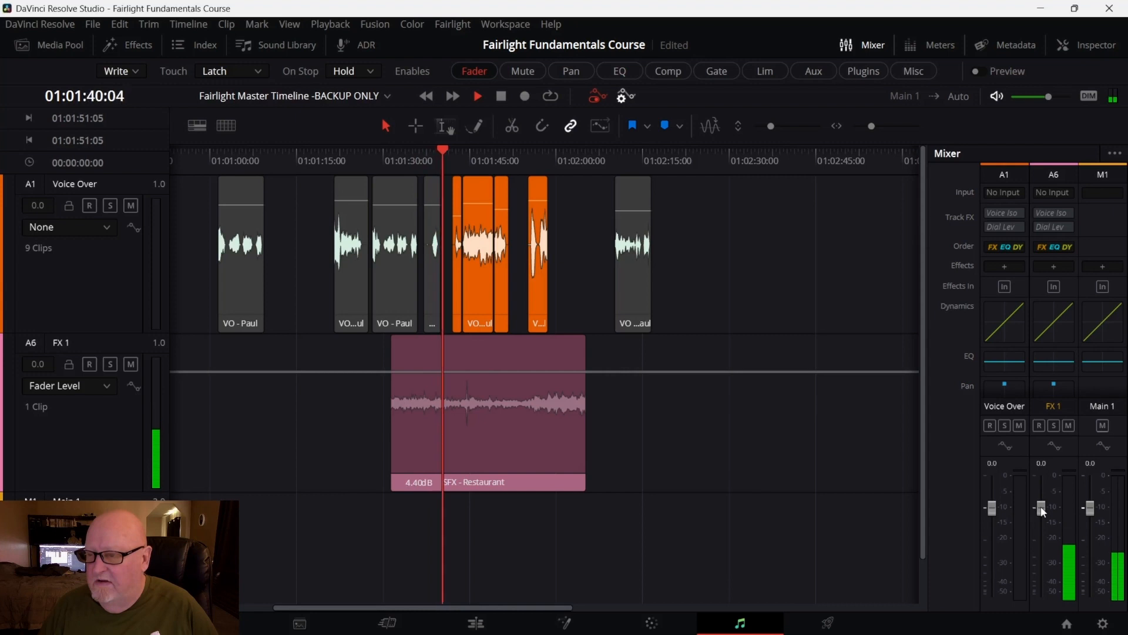
drag(1042, 510, 1046, 529)
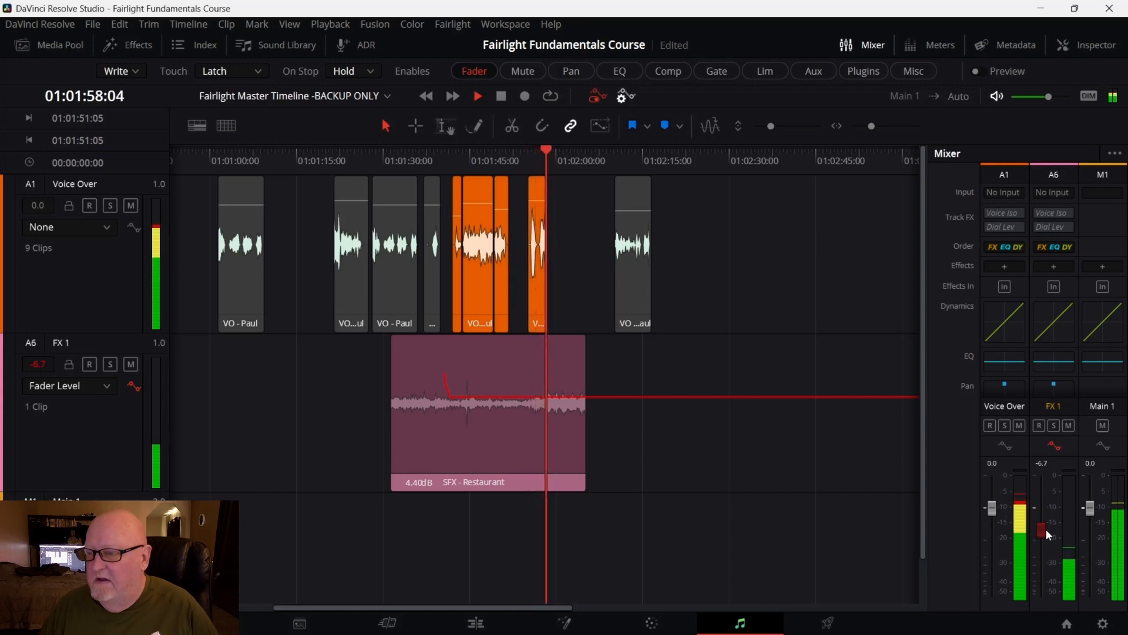
drag(1046, 529, 1042, 507)
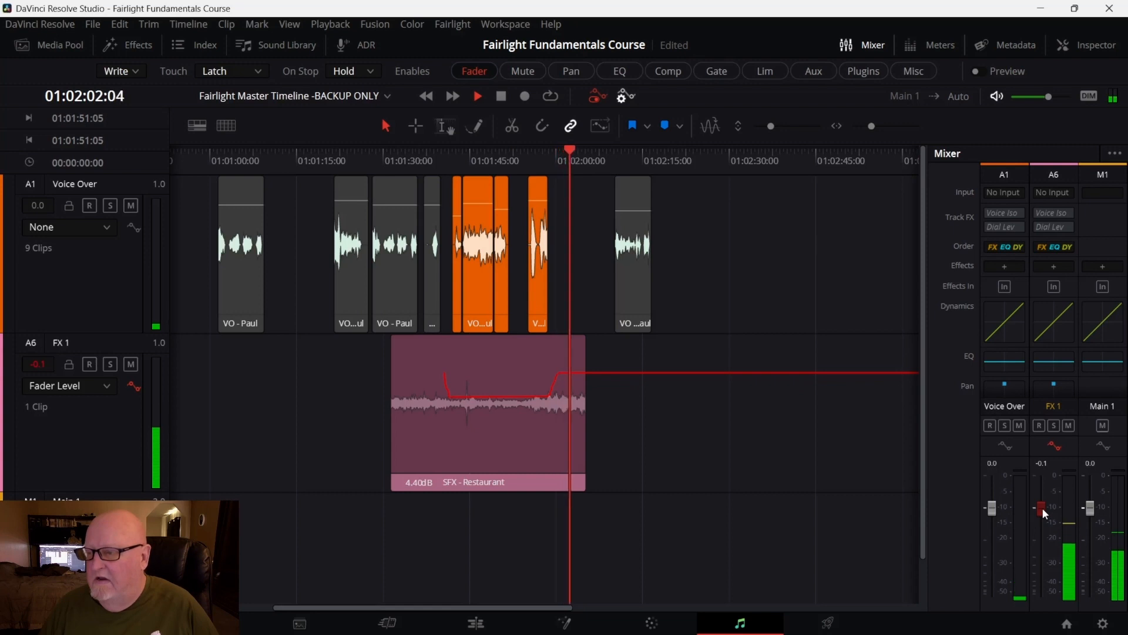
key(space)
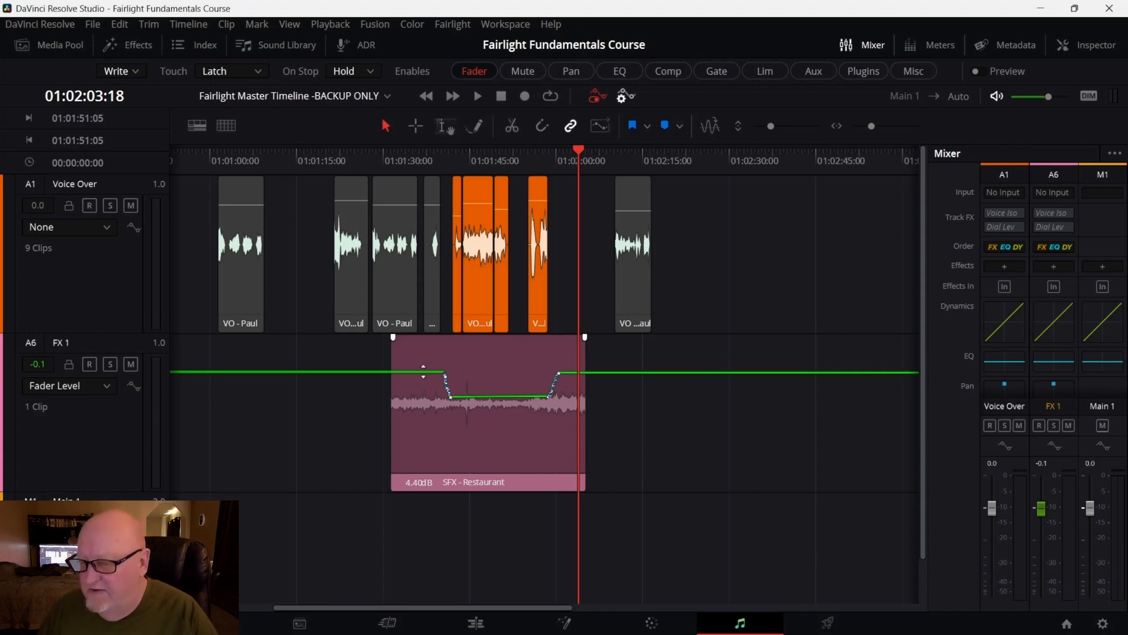
Inspect the recorded automation points on the FX 1 track
drag(423, 370, 423, 372)
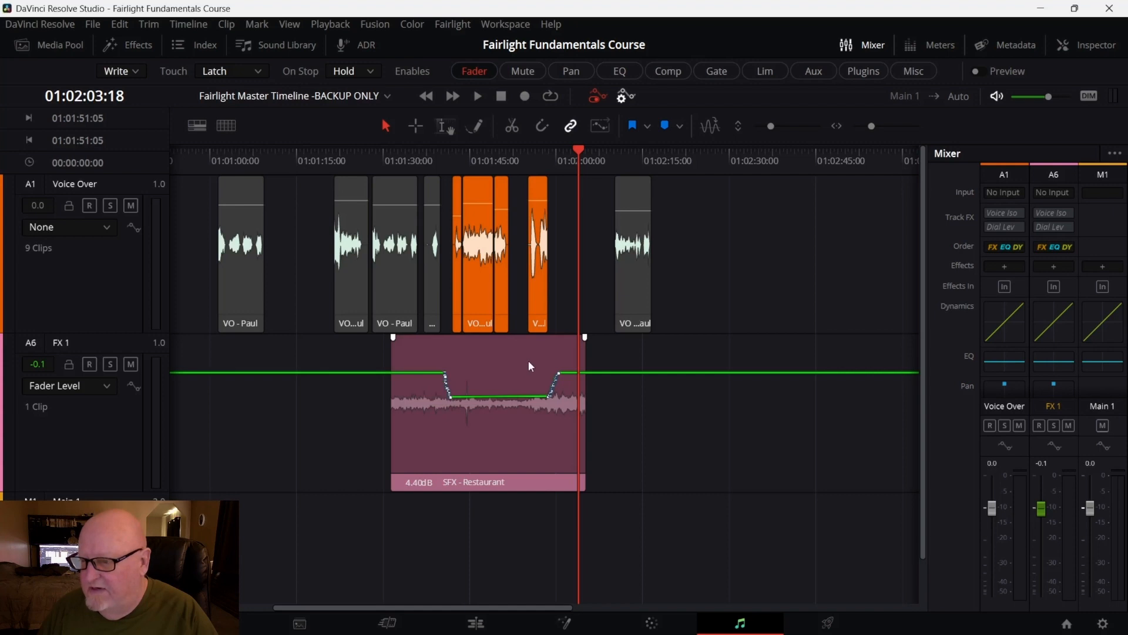
click(569, 369)
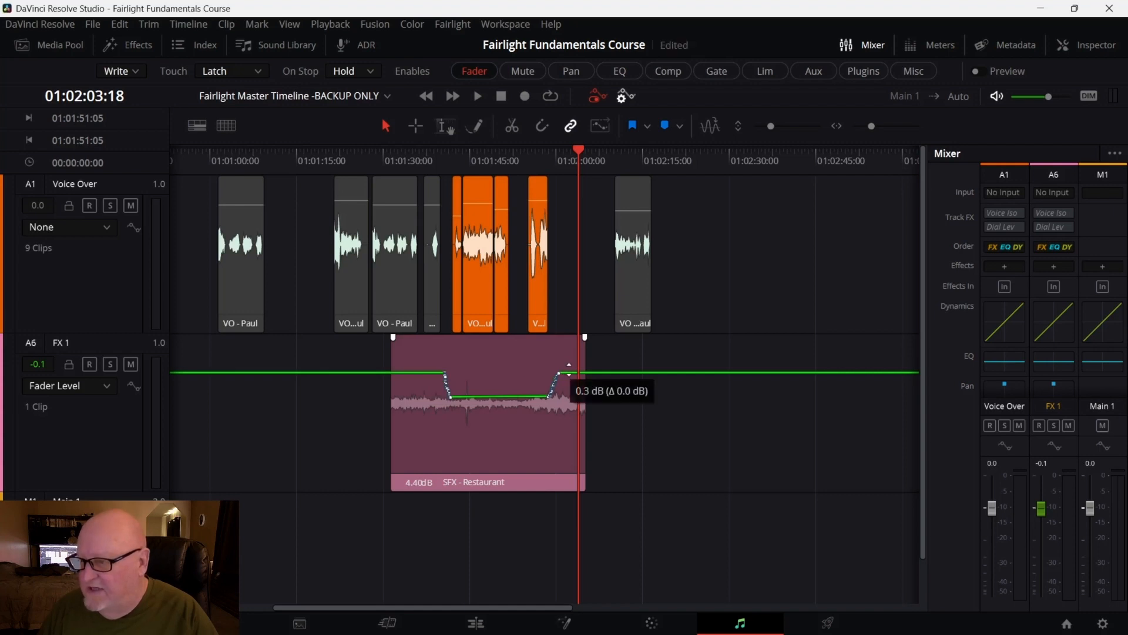
click(410, 371)
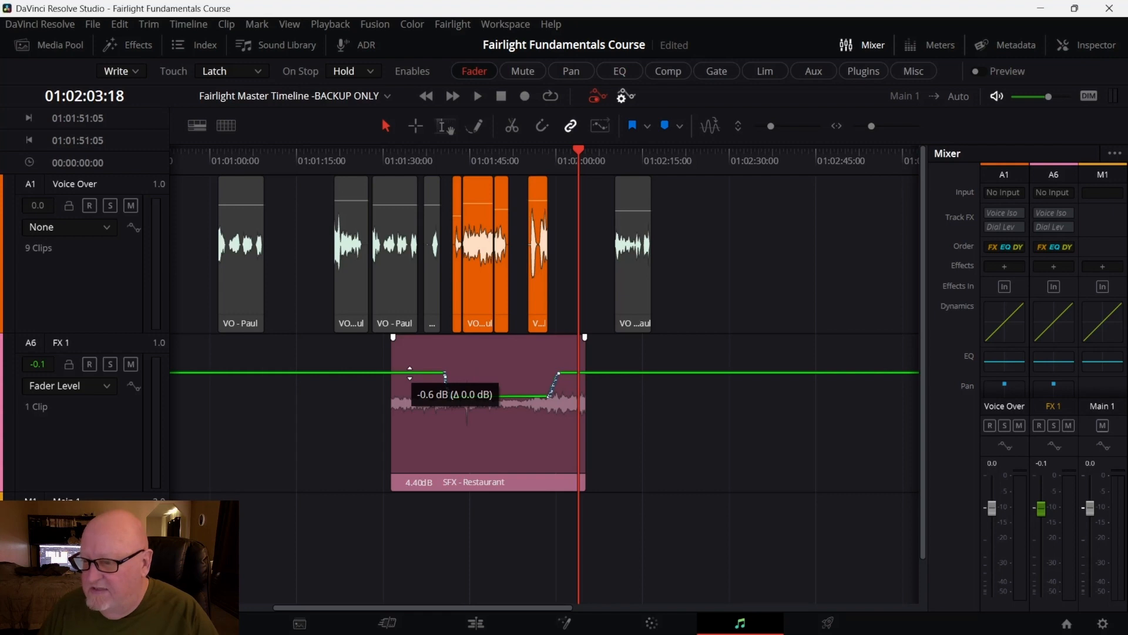
drag(410, 371, 410, 371)
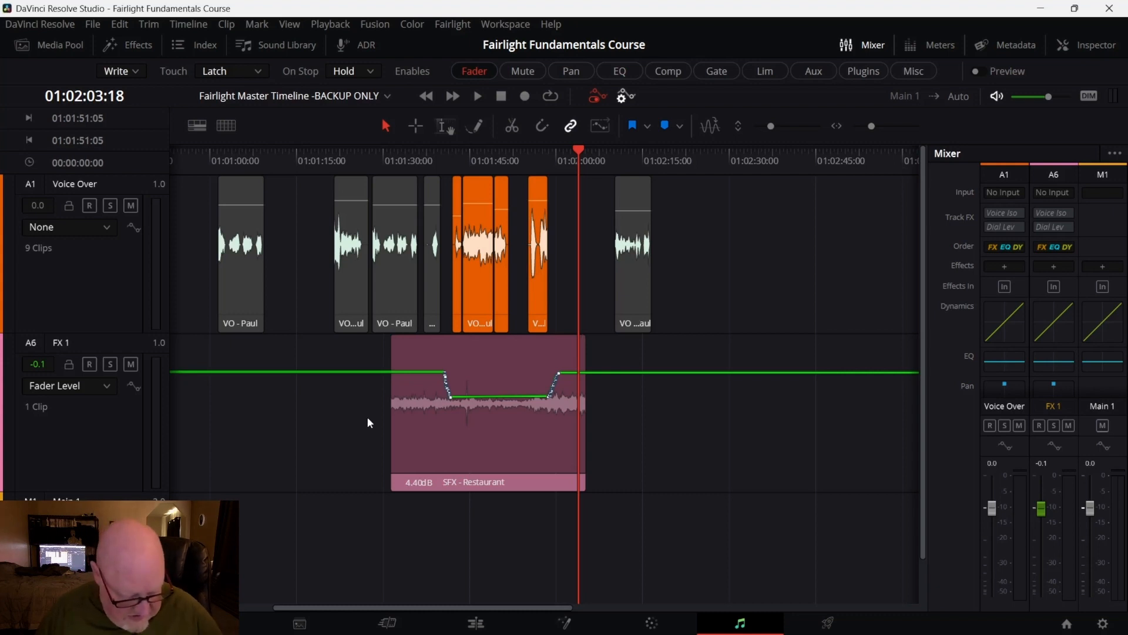
scroll(514, 404, up, 6)
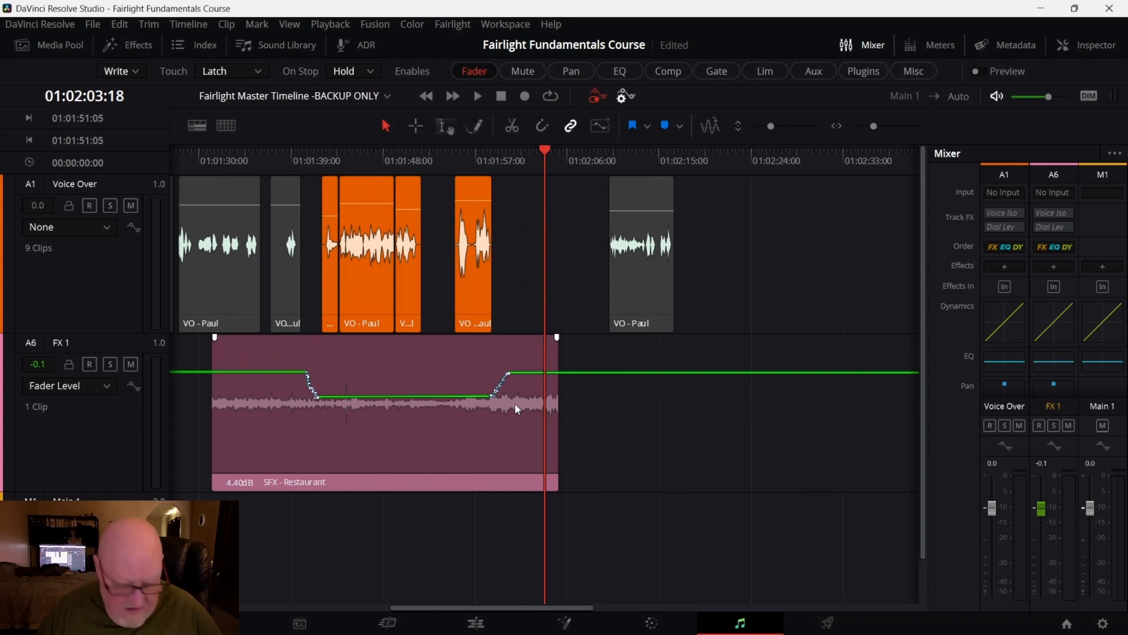
Examine the FX 1 fader automation curve with the track shown at a larger height
scroll(515, 403, up, 4)
scroll(515, 404, up, 2)
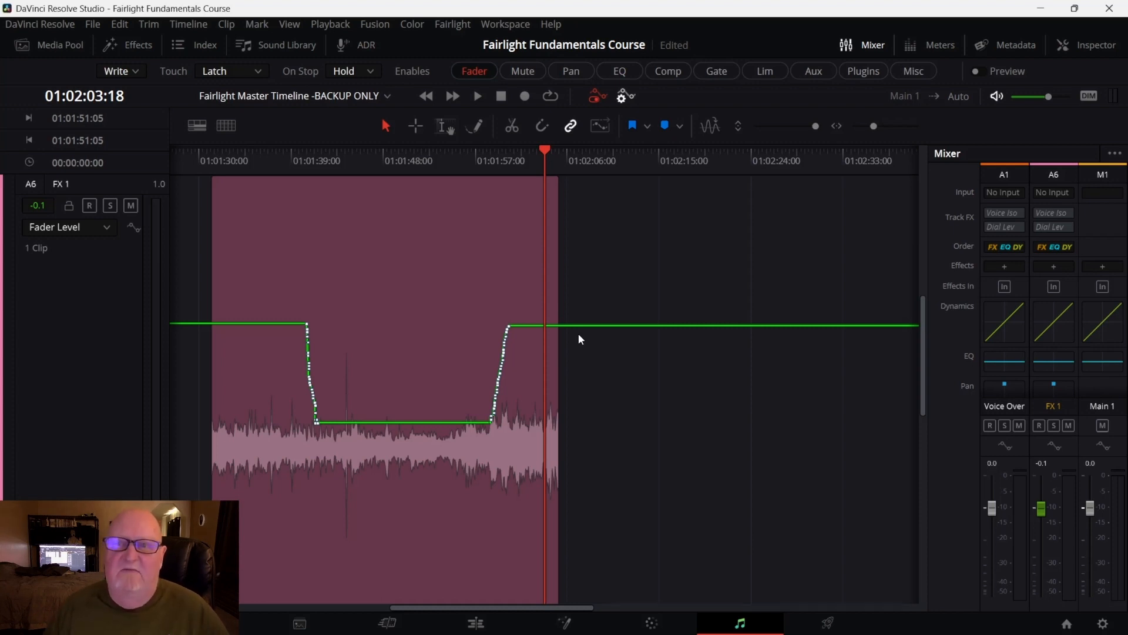
scroll(527, 370, up, 3)
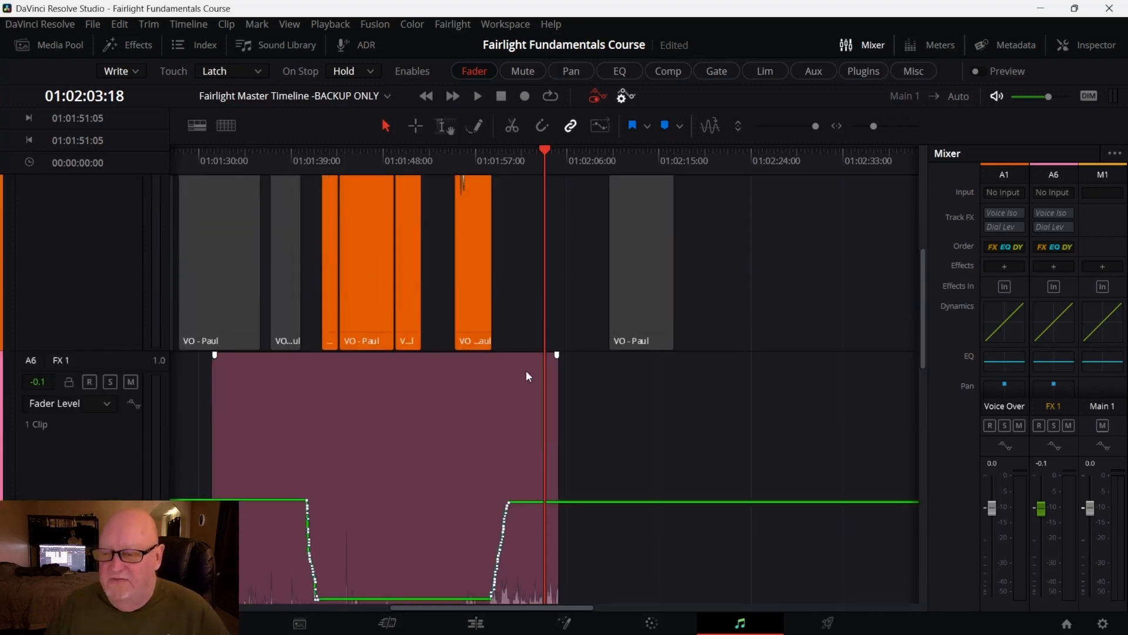
scroll(527, 371, down, 5)
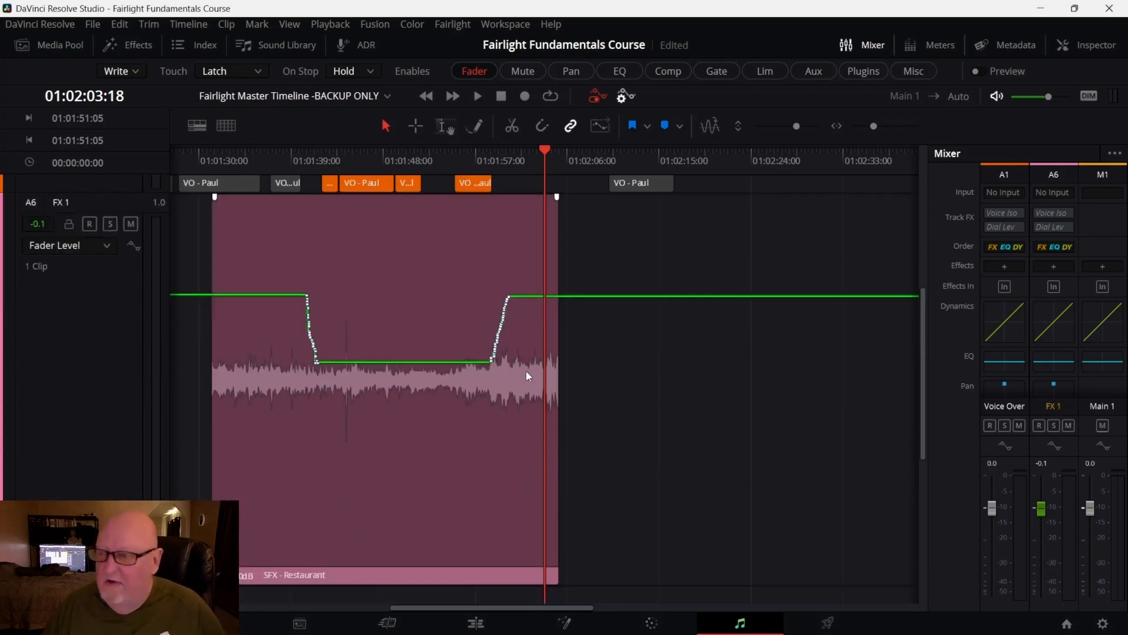
scroll(523, 372, up, 2)
scroll(523, 373, up, 1)
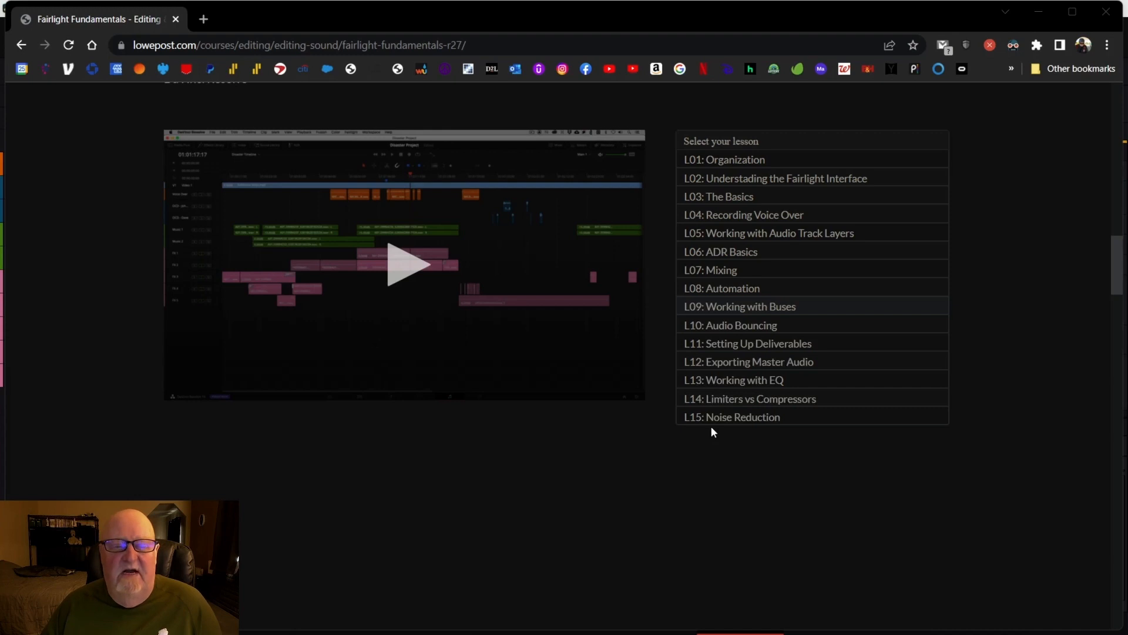
mouse_move(892, 624)
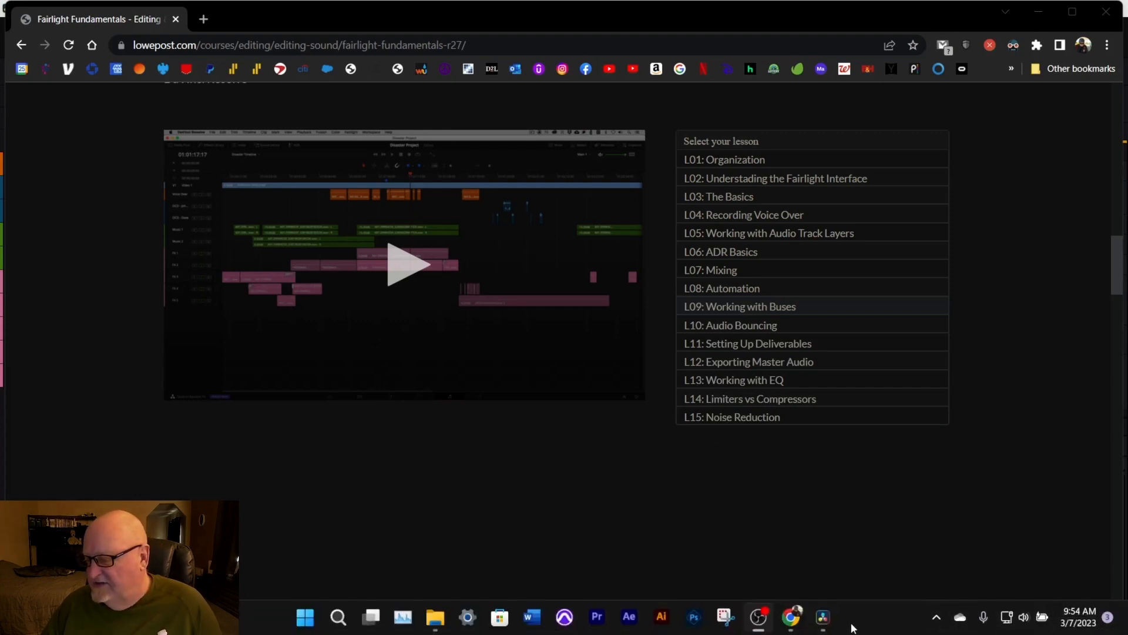
click(823, 617)
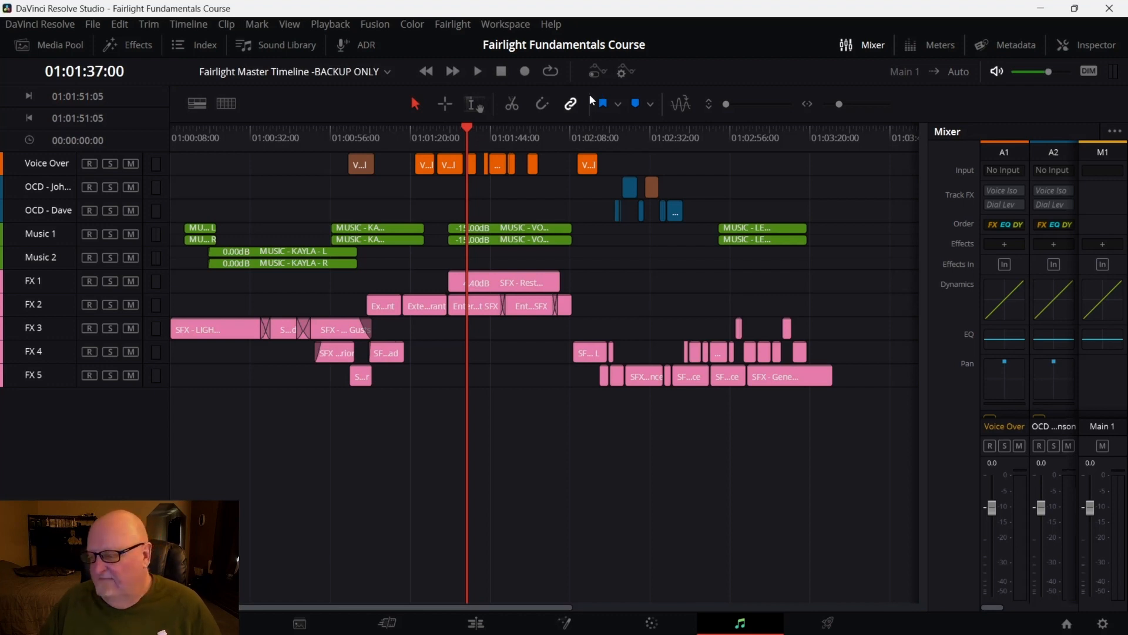
mouse_move(735, 630)
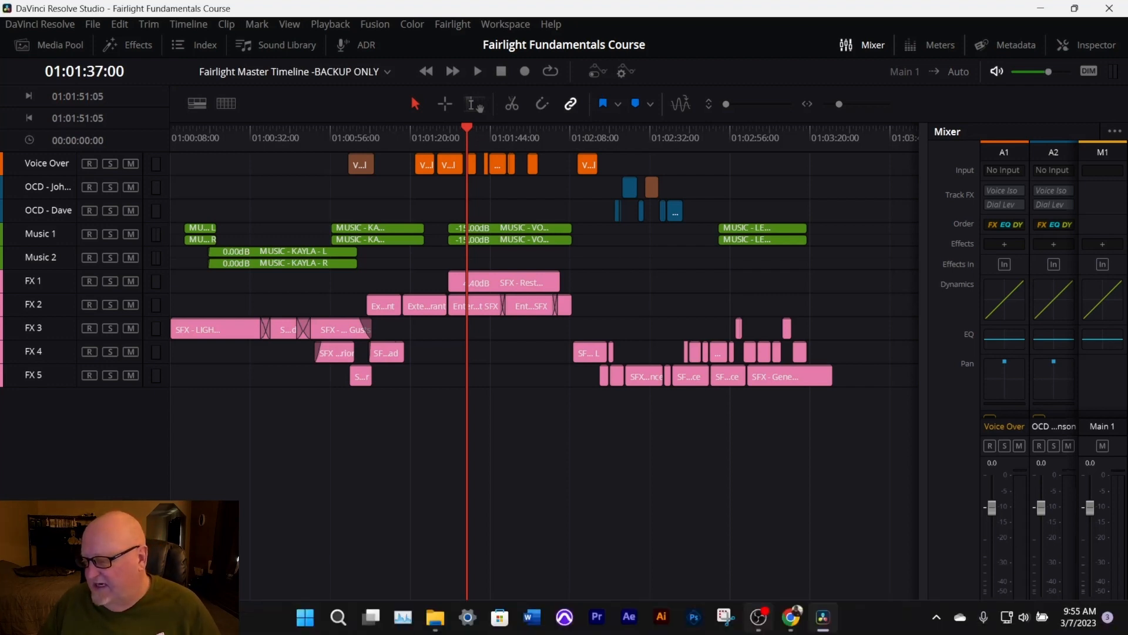
click(819, 624)
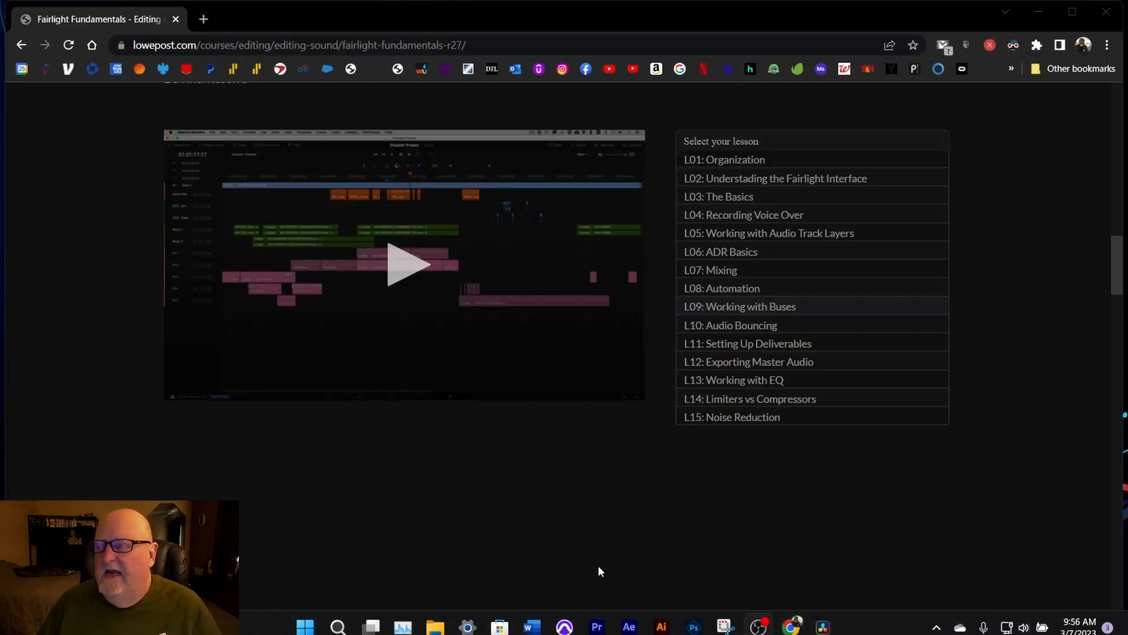
mouse_move(604, 633)
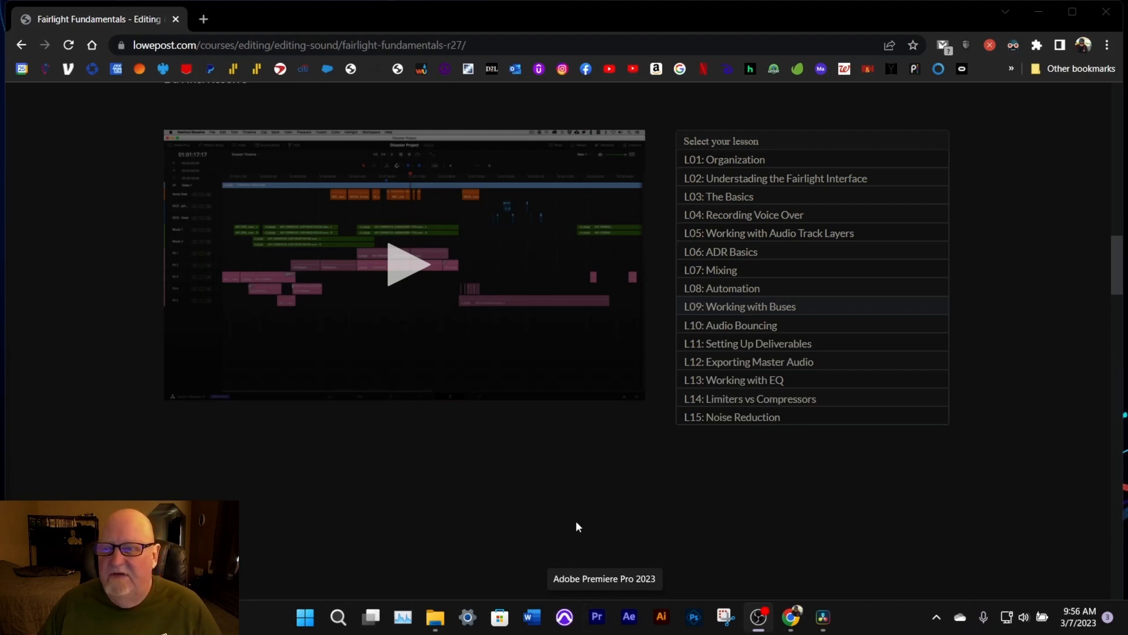
click(824, 617)
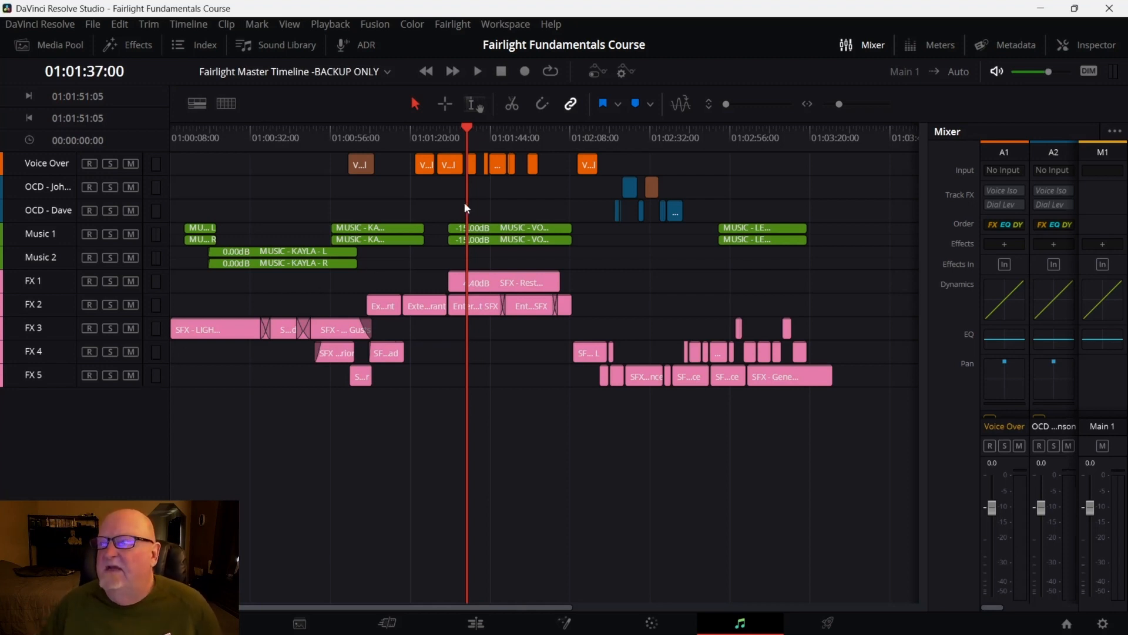
Add a new Sub bus named Sub 1 with Mono format in Bus Format and confirm
click(454, 25)
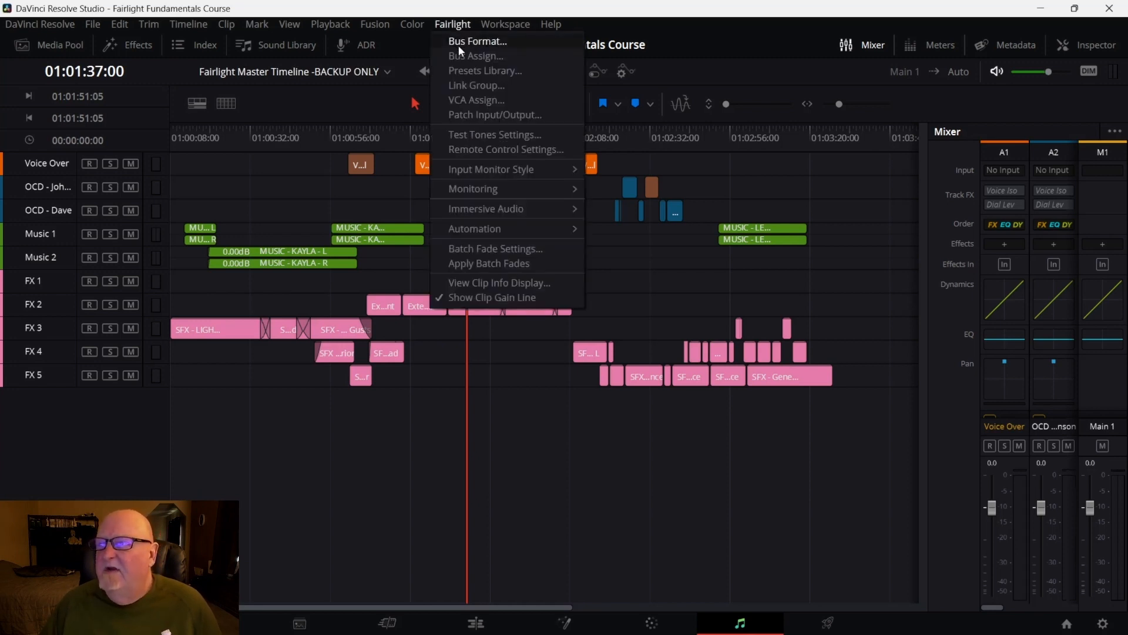
click(462, 44)
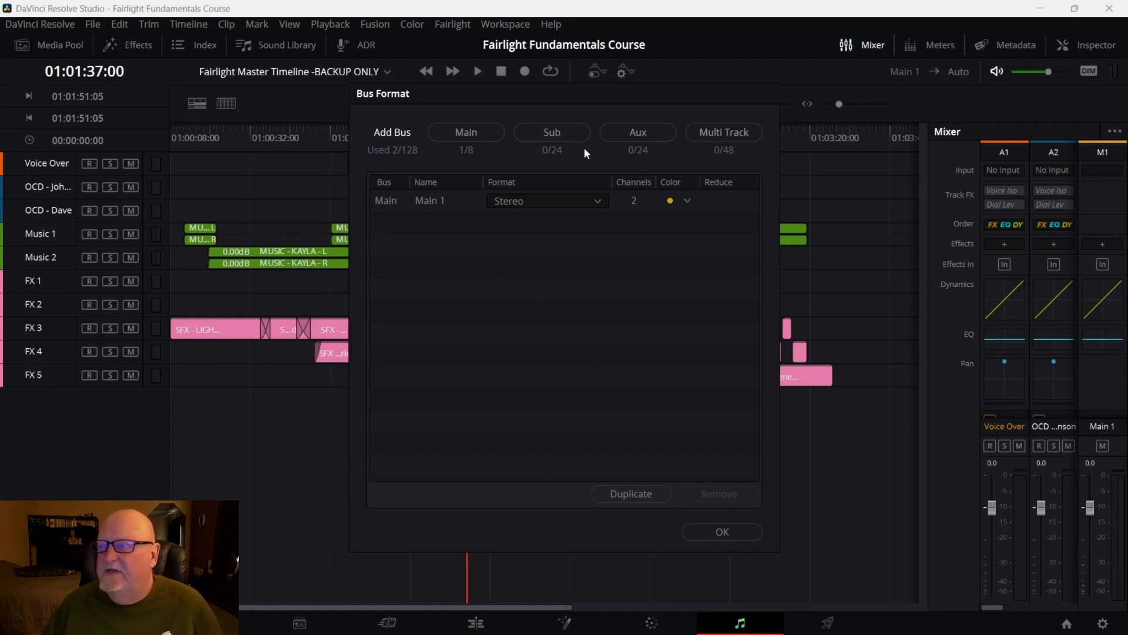
click(566, 131)
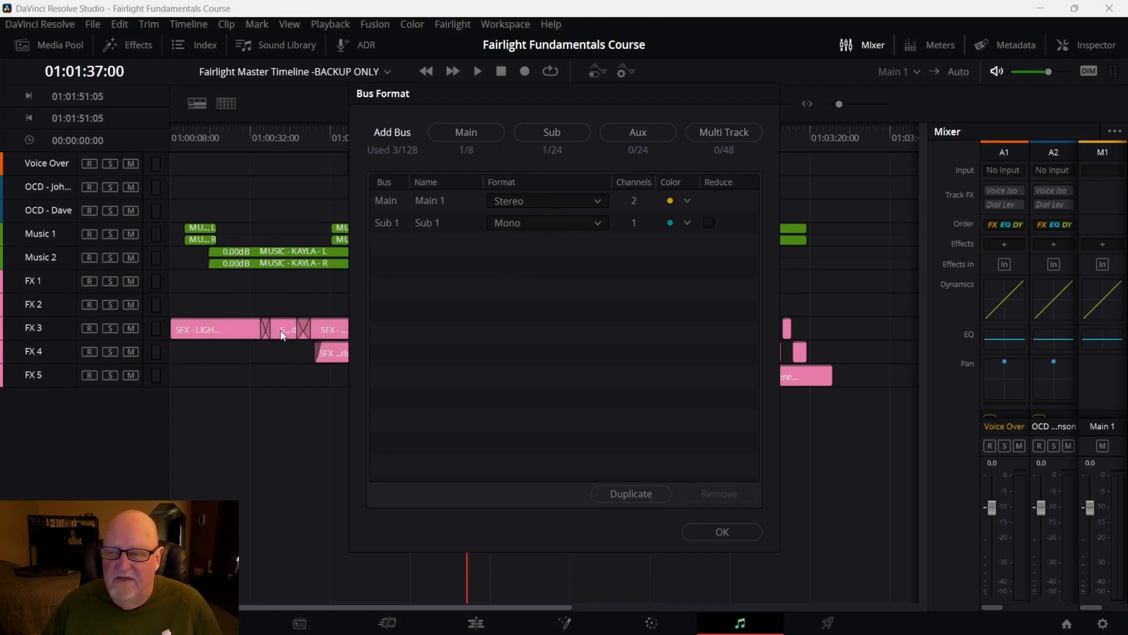
click(599, 222)
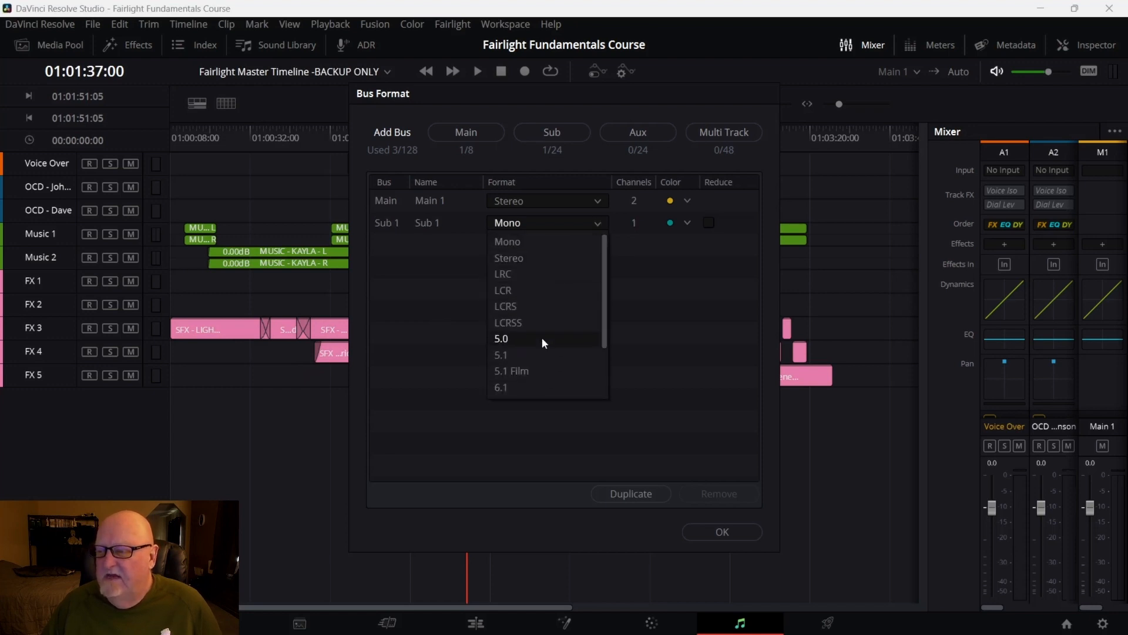
click(539, 243)
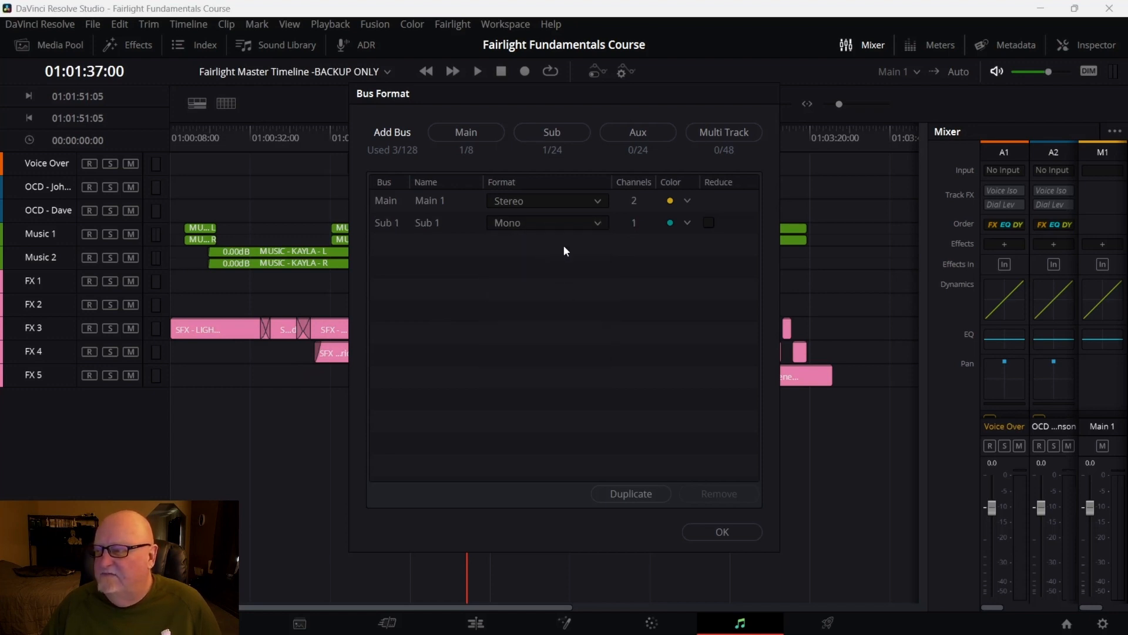
click(703, 532)
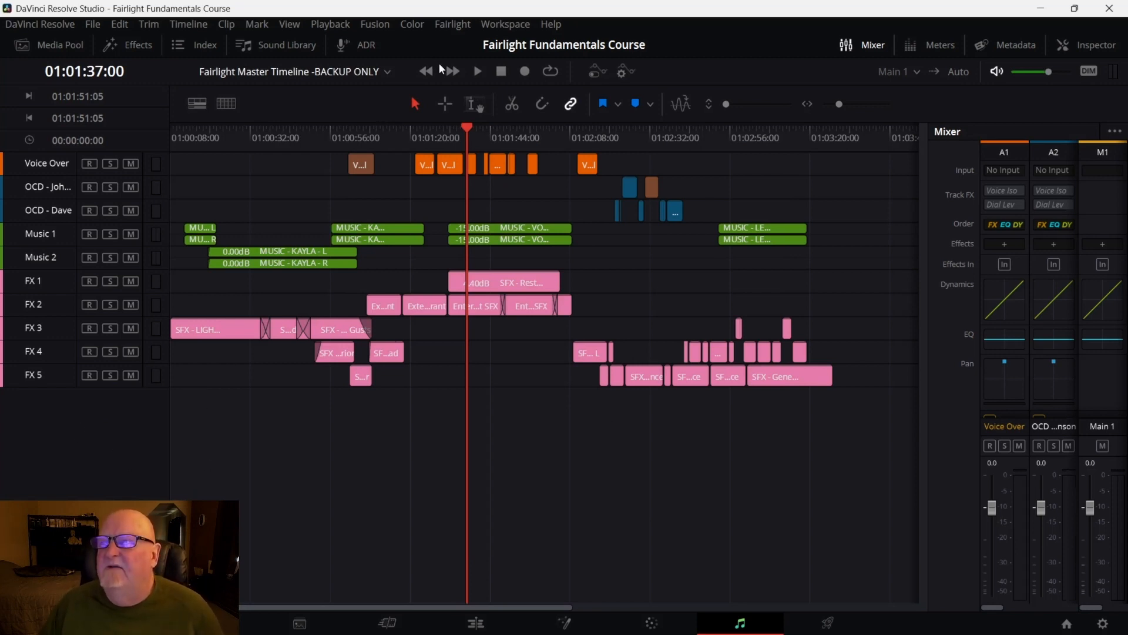
Open Bus Assign, un-assign all tracks, and assign FX 1 through FX 5 to the Sub 1 bus
click(450, 24)
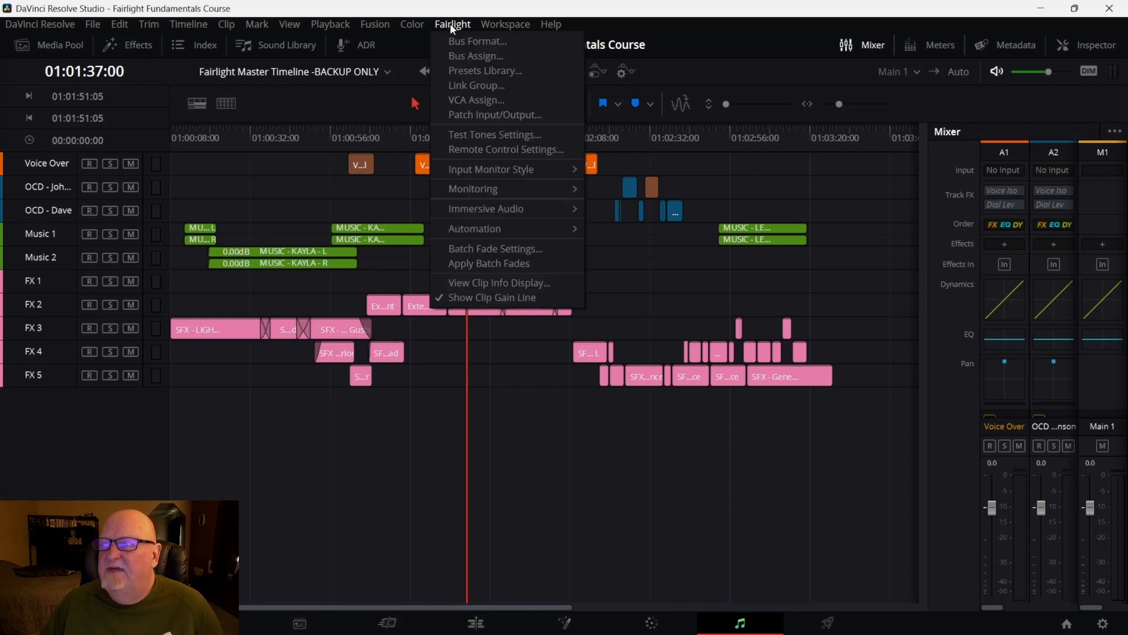
click(469, 58)
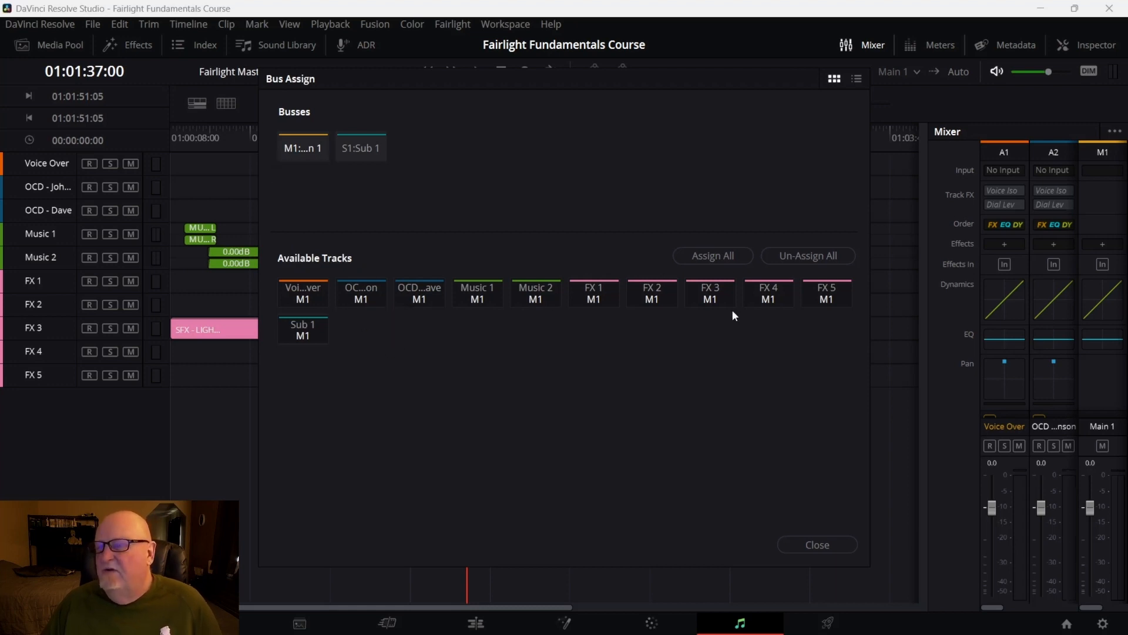
click(782, 257)
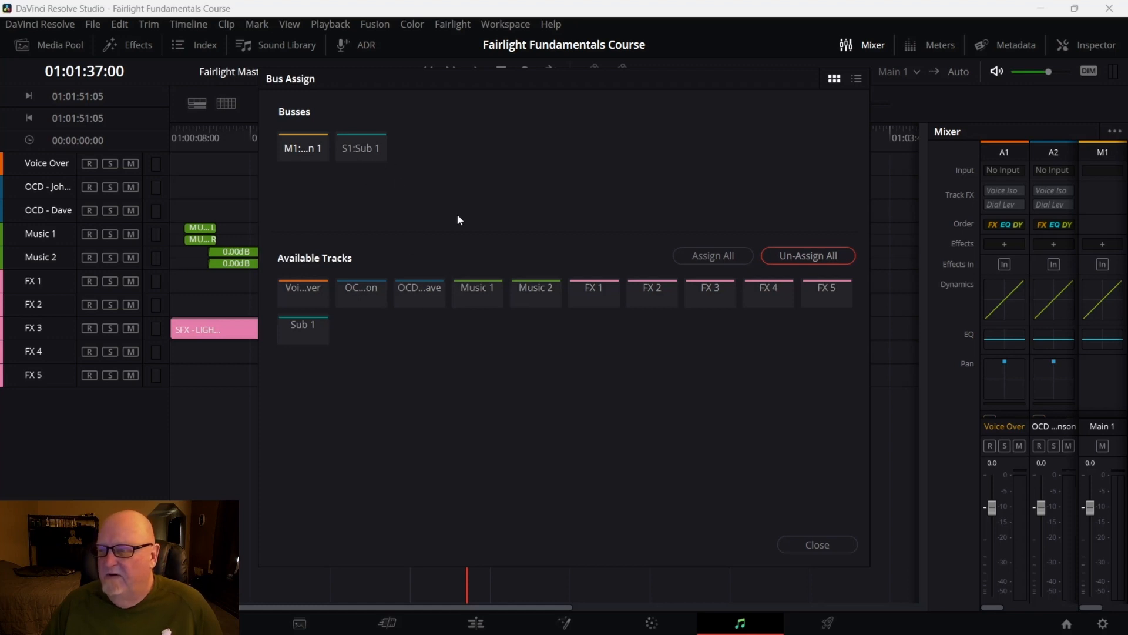
click(369, 148)
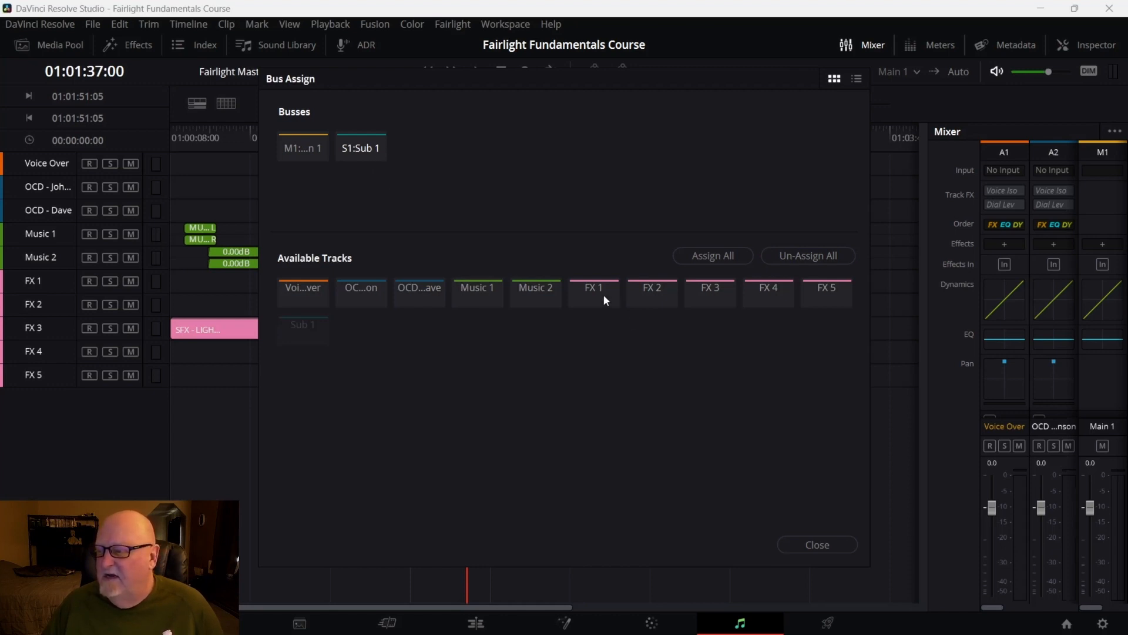
click(728, 296)
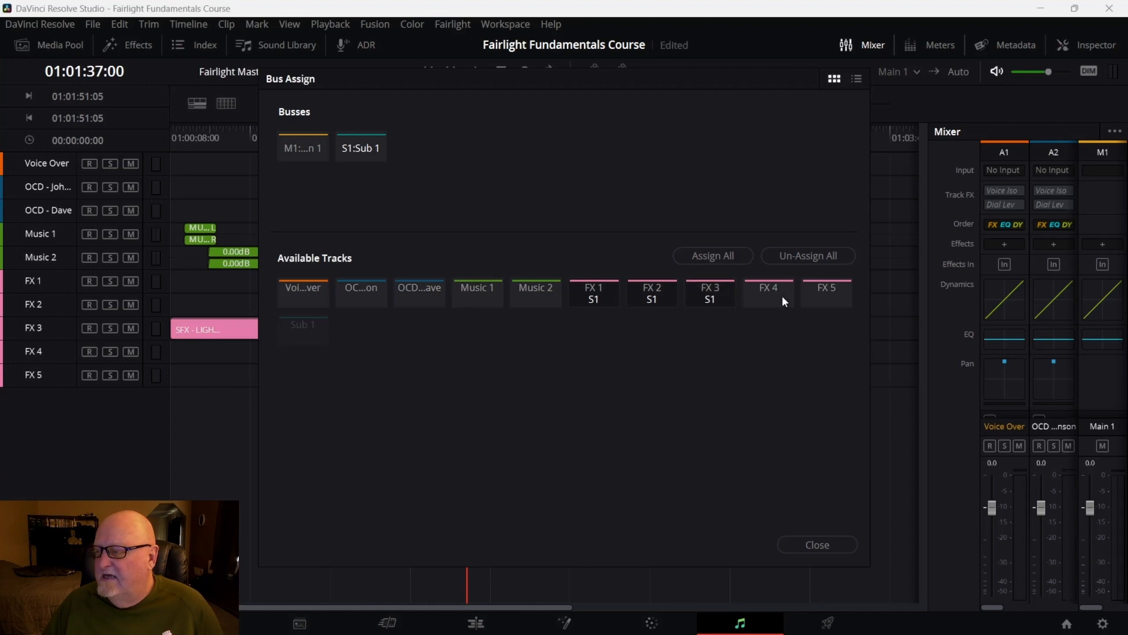
click(783, 294)
click(812, 301)
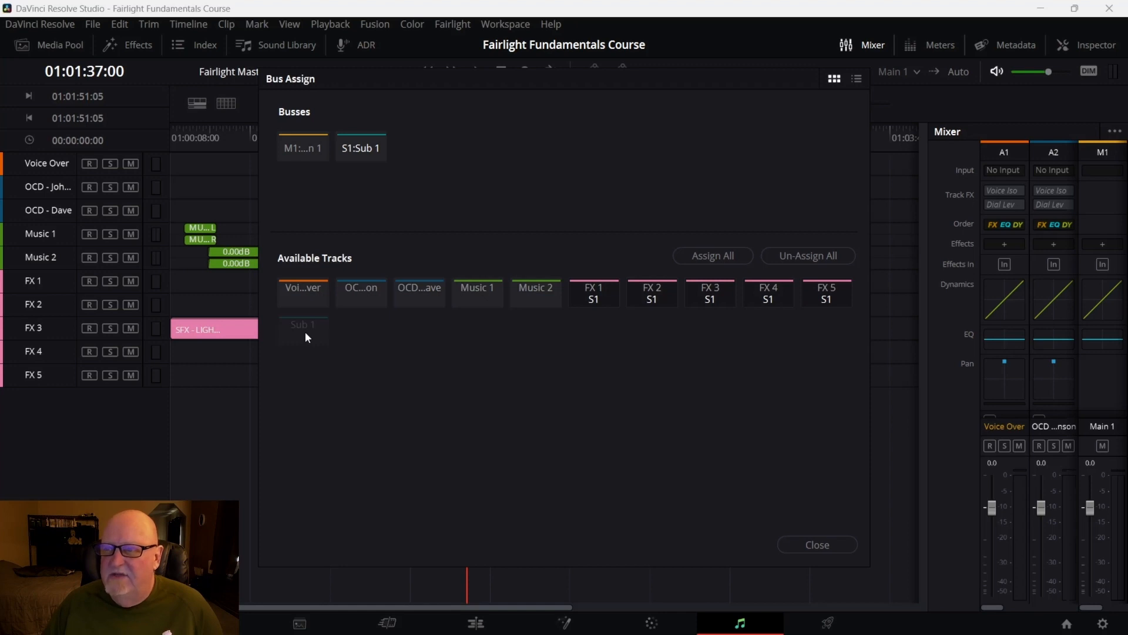
Assign Sub 1, Voice Over, both OCD tracks and both Music tracks to Main 1, then close Bus Assign
click(302, 145)
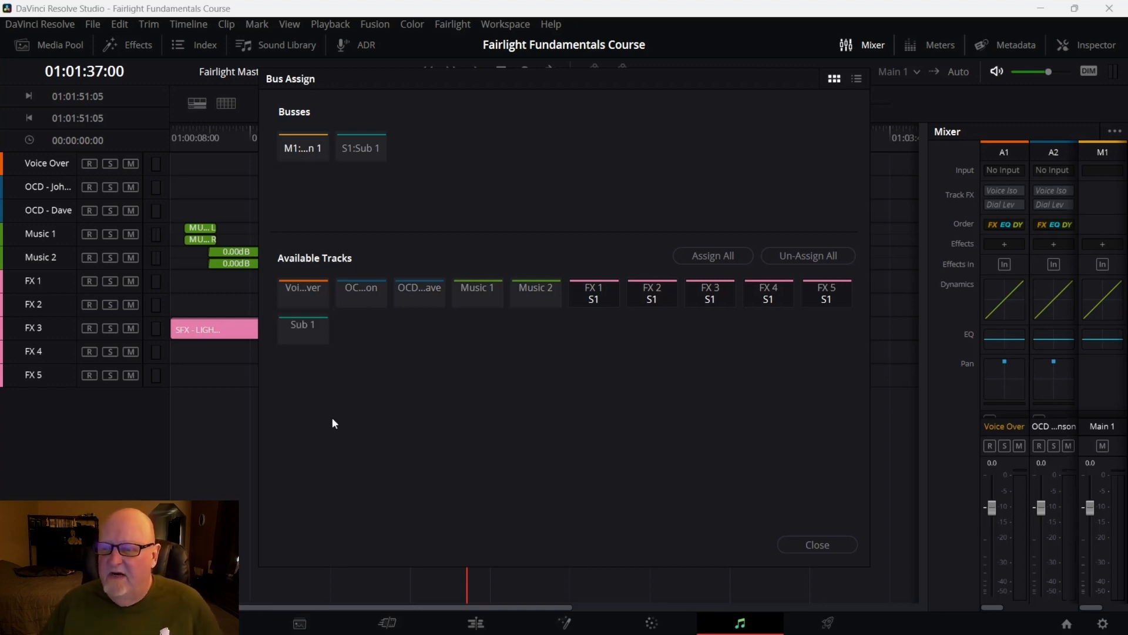
click(315, 338)
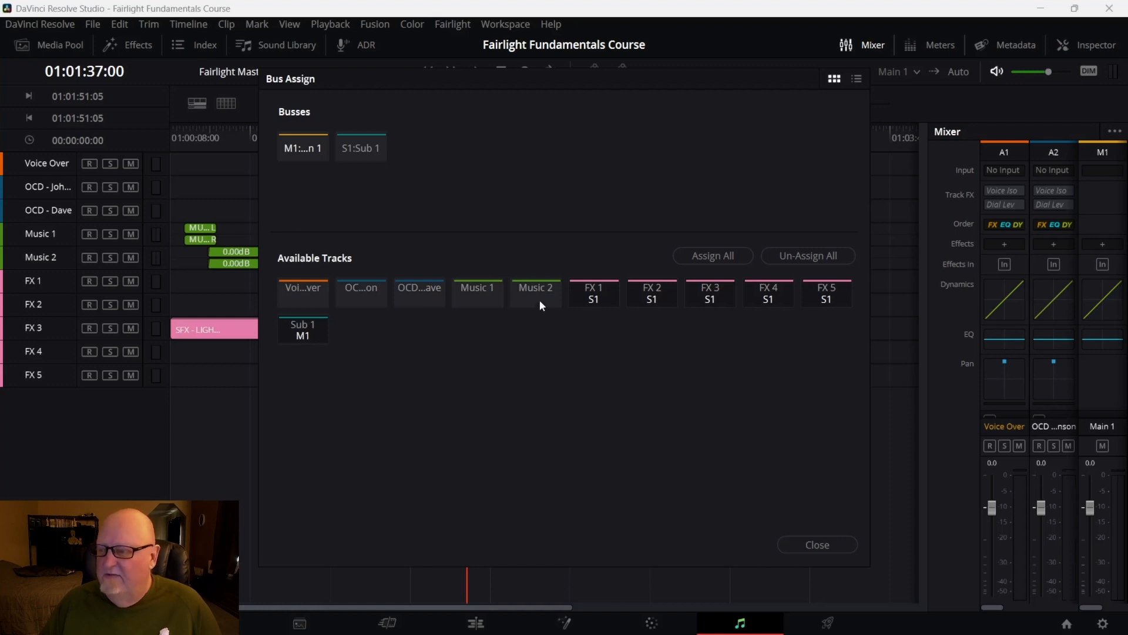
click(294, 297)
click(362, 291)
click(412, 291)
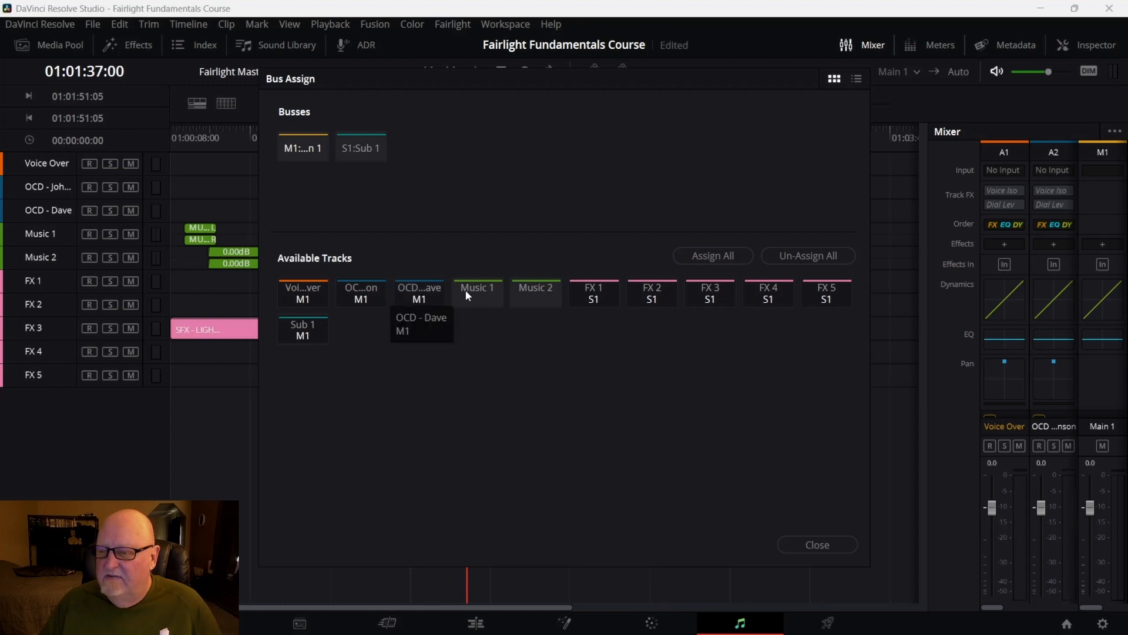
click(466, 290)
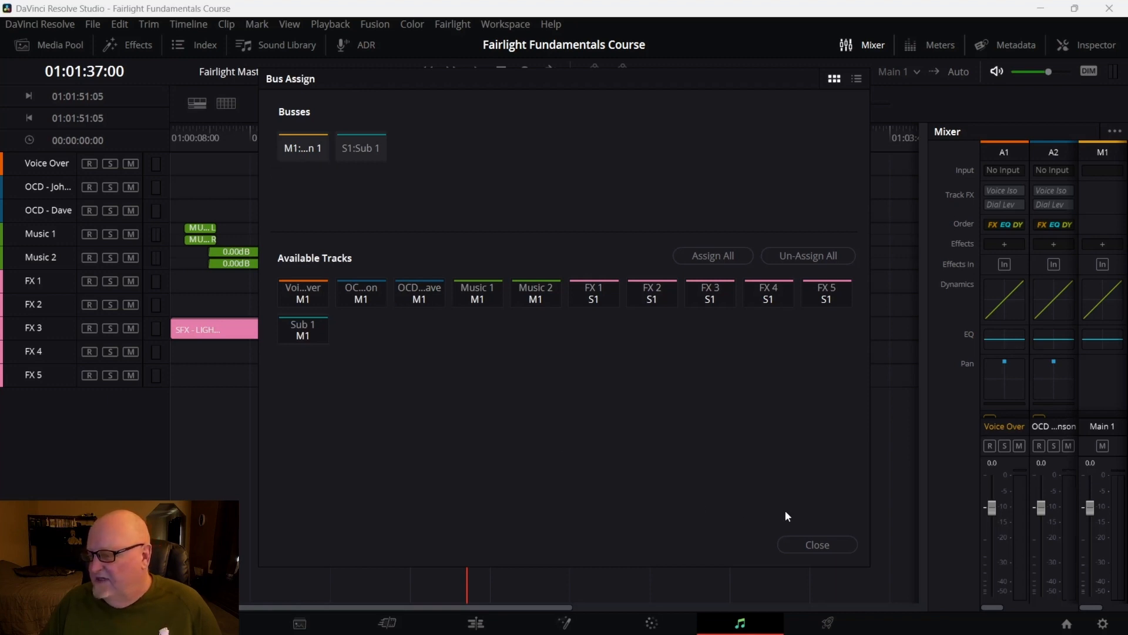
click(817, 545)
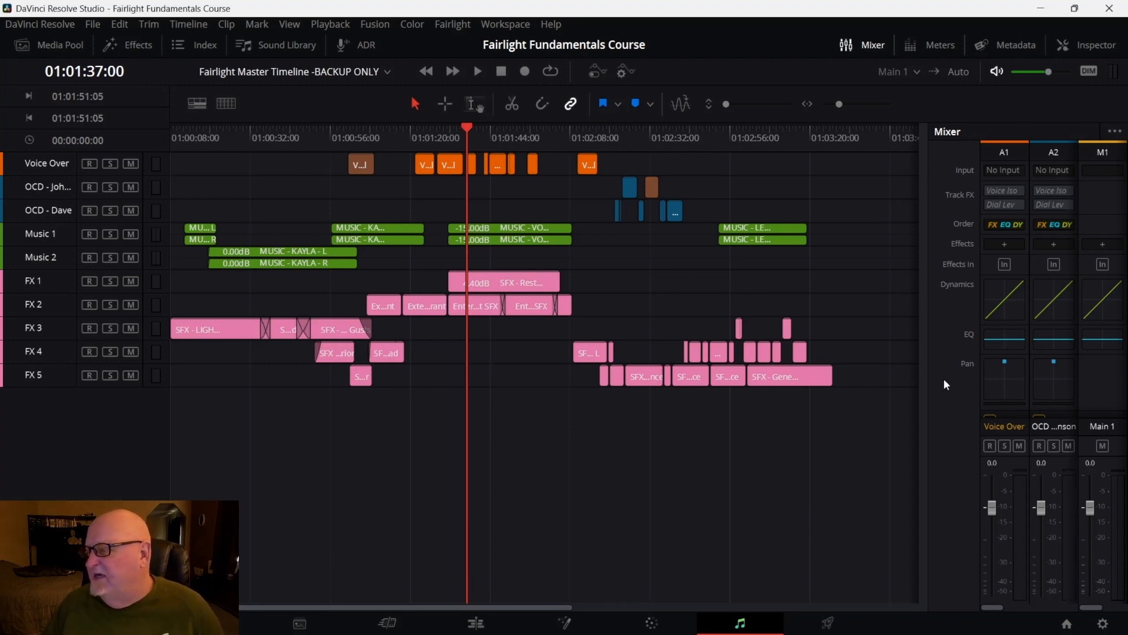
Expand the mixer to view all track channels and collapse it again
drag(927, 375, 529, 424)
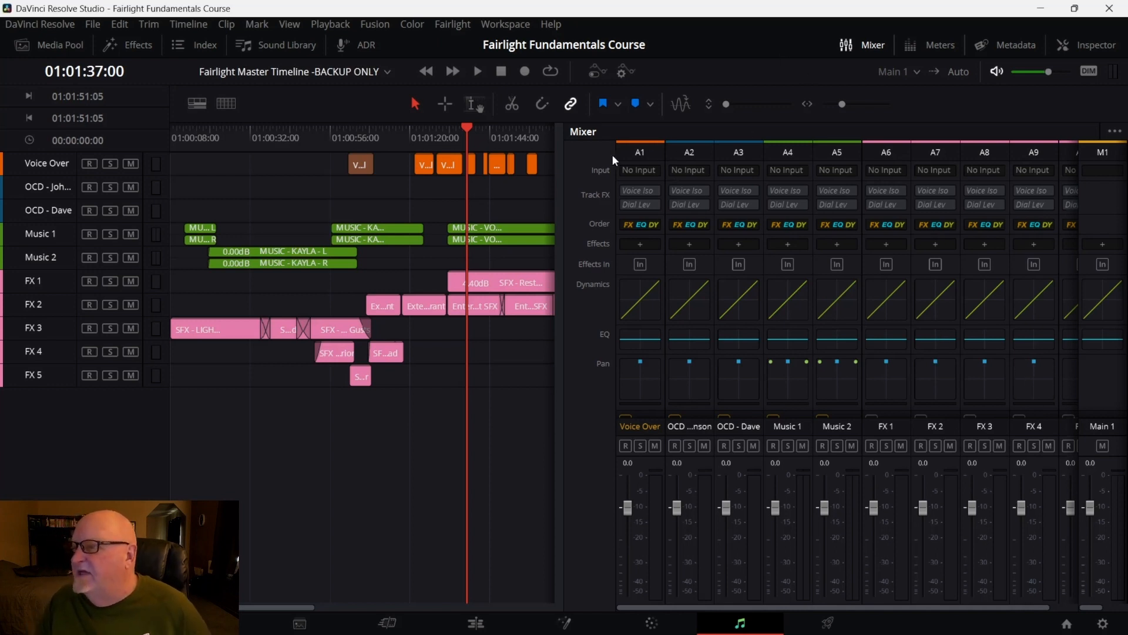
drag(564, 247, 952, 251)
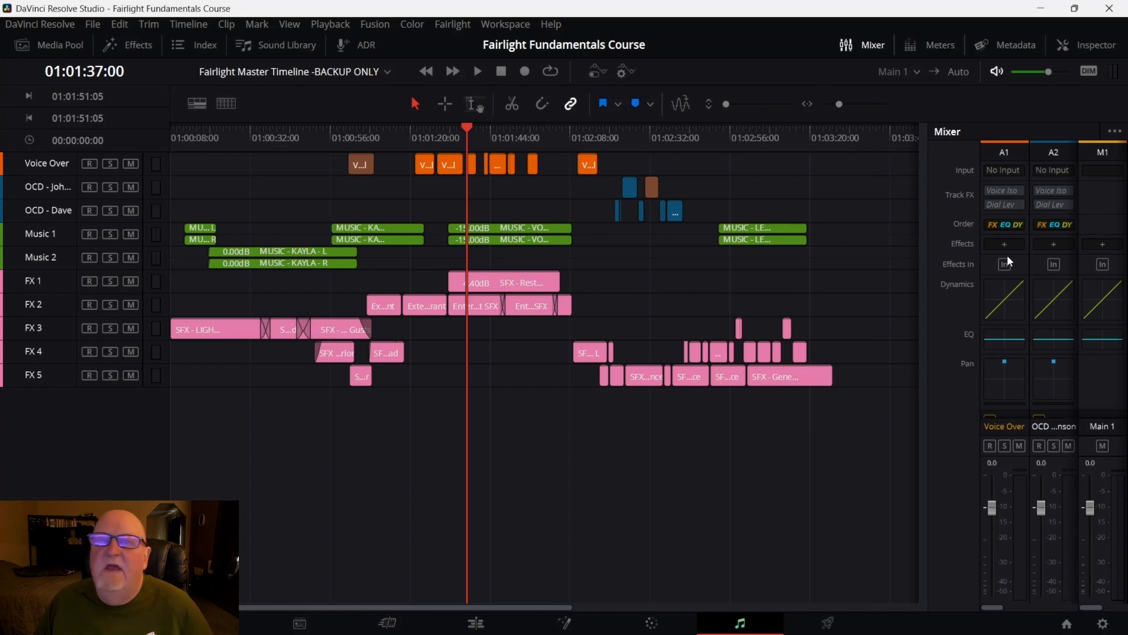
Hide the Voice Over, OCD and Music tracks in the track index, leaving only FX 1 to FX 5 visible
click(204, 45)
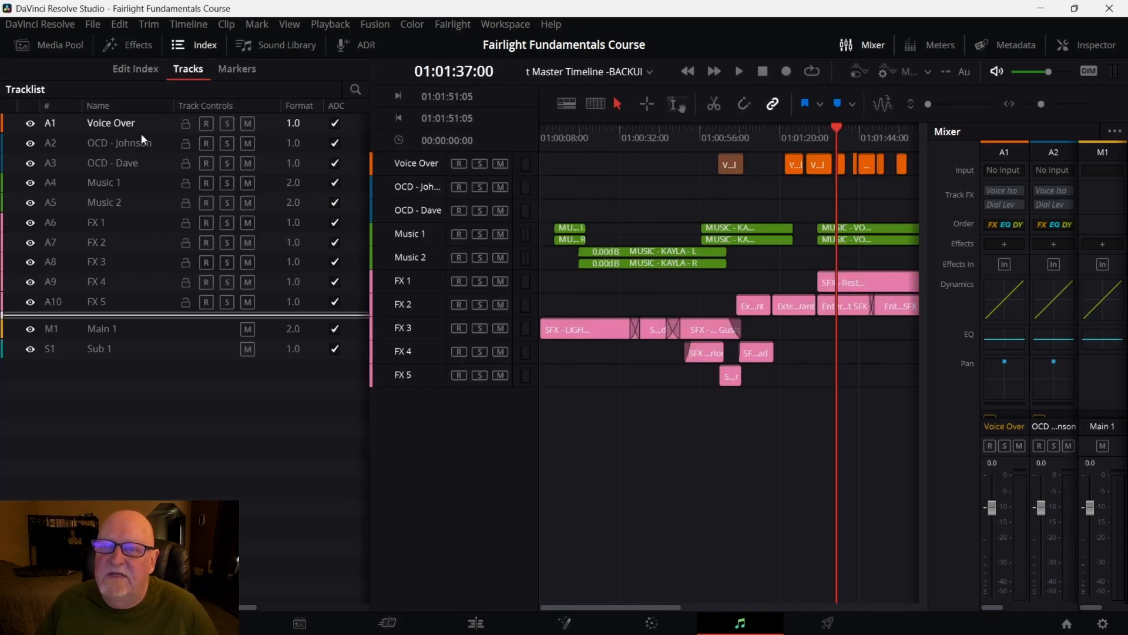
drag(29, 124, 27, 266)
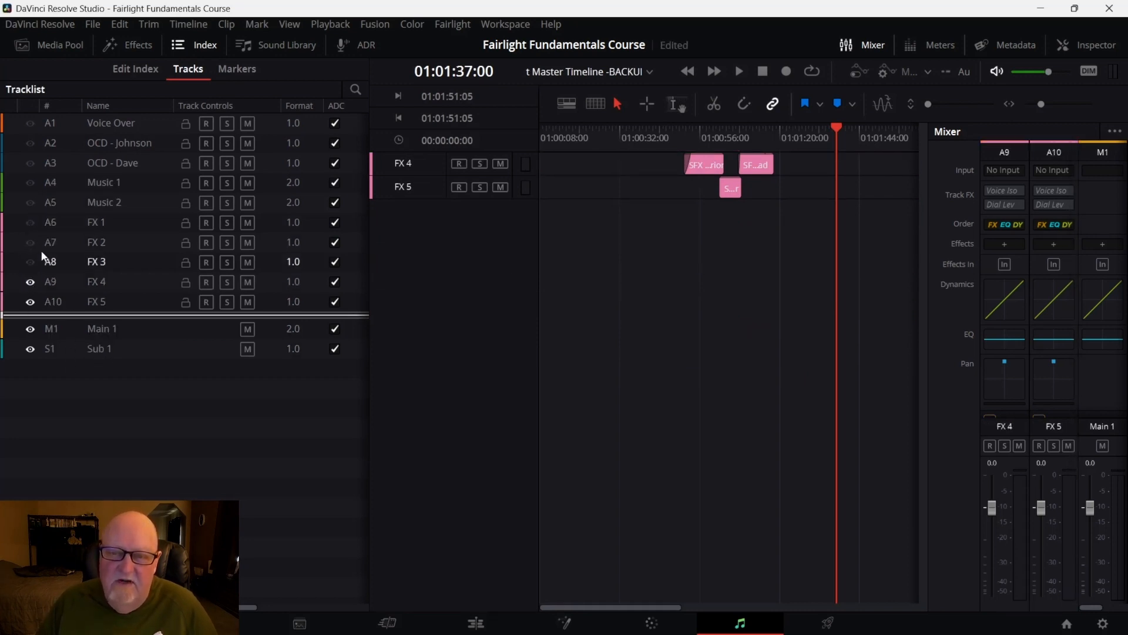
drag(27, 215, 34, 279)
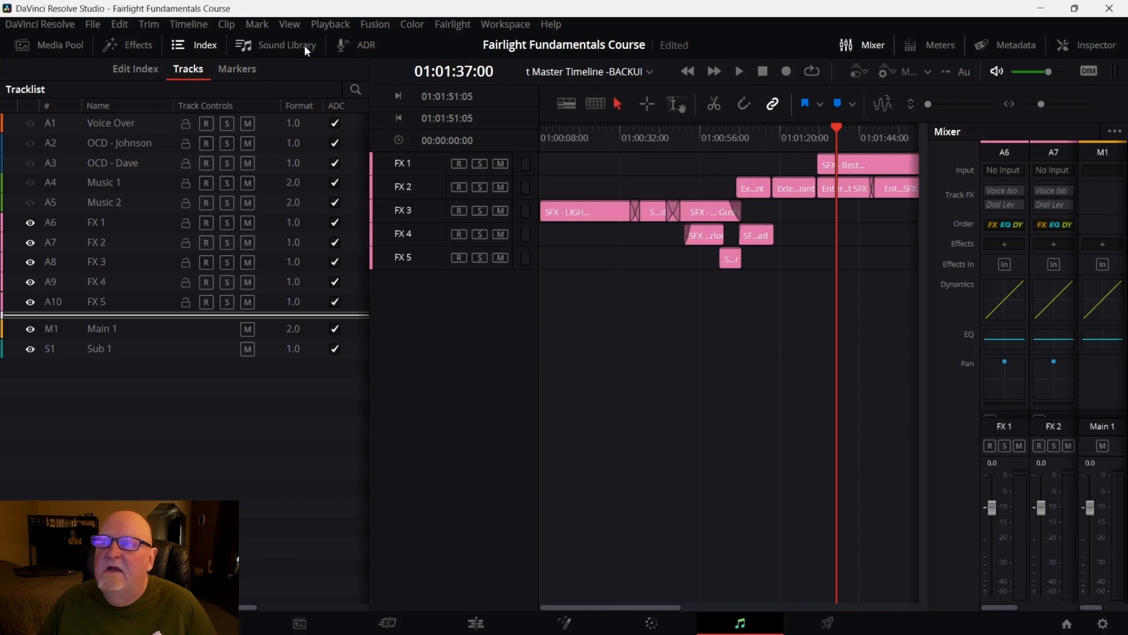
click(191, 44)
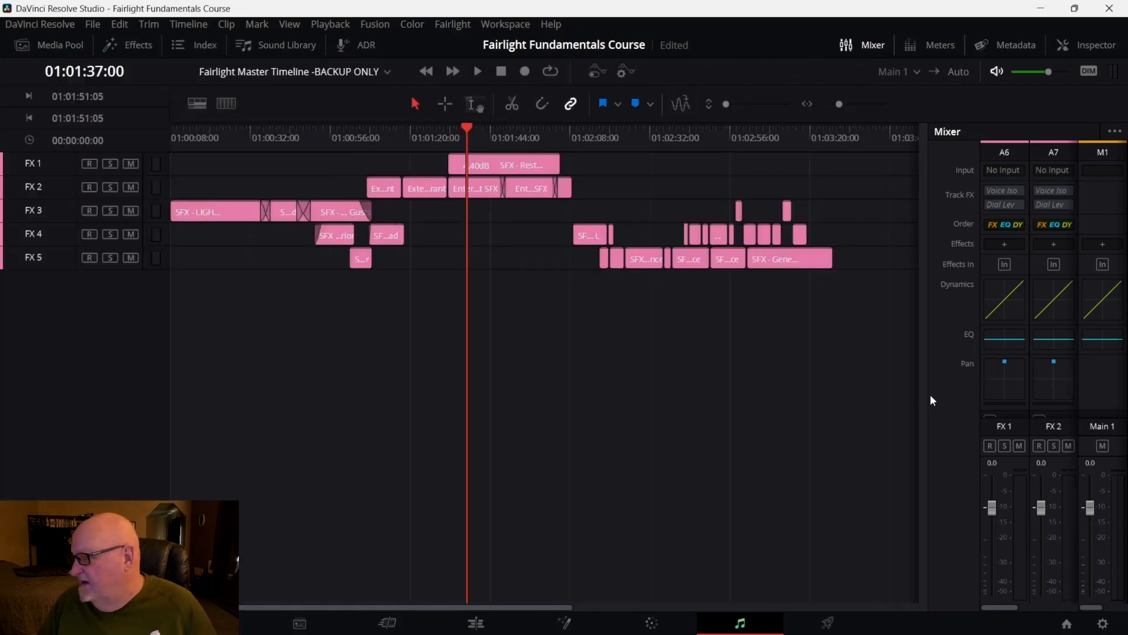
Widen the mixer to show the Sub 1 channel and nudge its fader to about -0.3 dB
drag(929, 396, 587, 456)
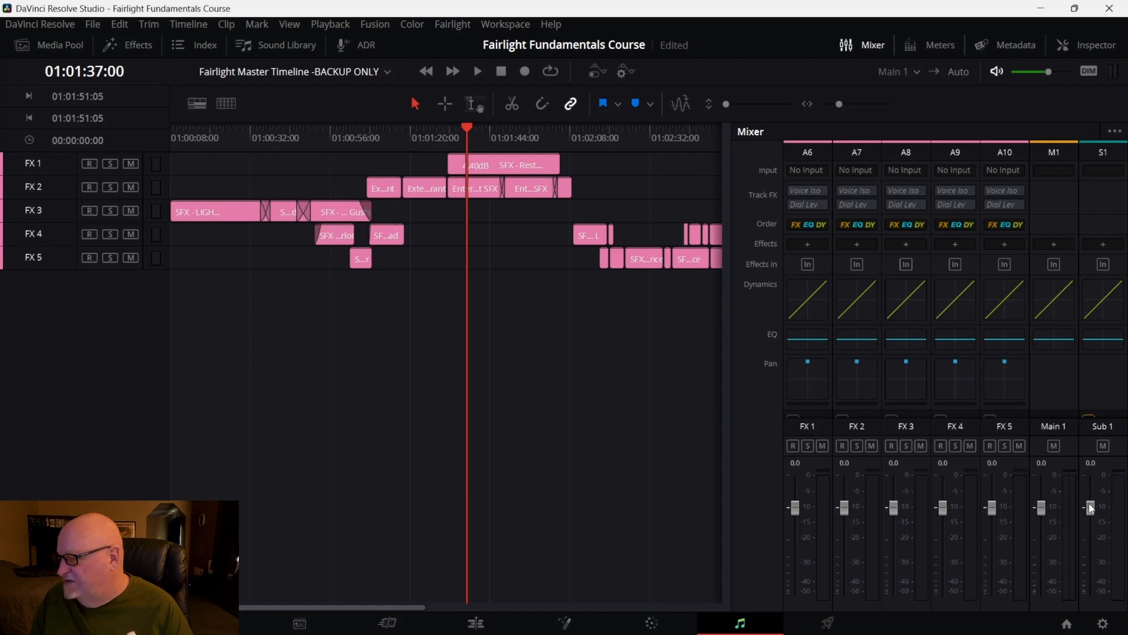
mouse_move(1090, 509)
mouse_down()
mouse_move(1092, 536)
mouse_move(1091, 495)
mouse_move(1100, 508)
mouse_up()
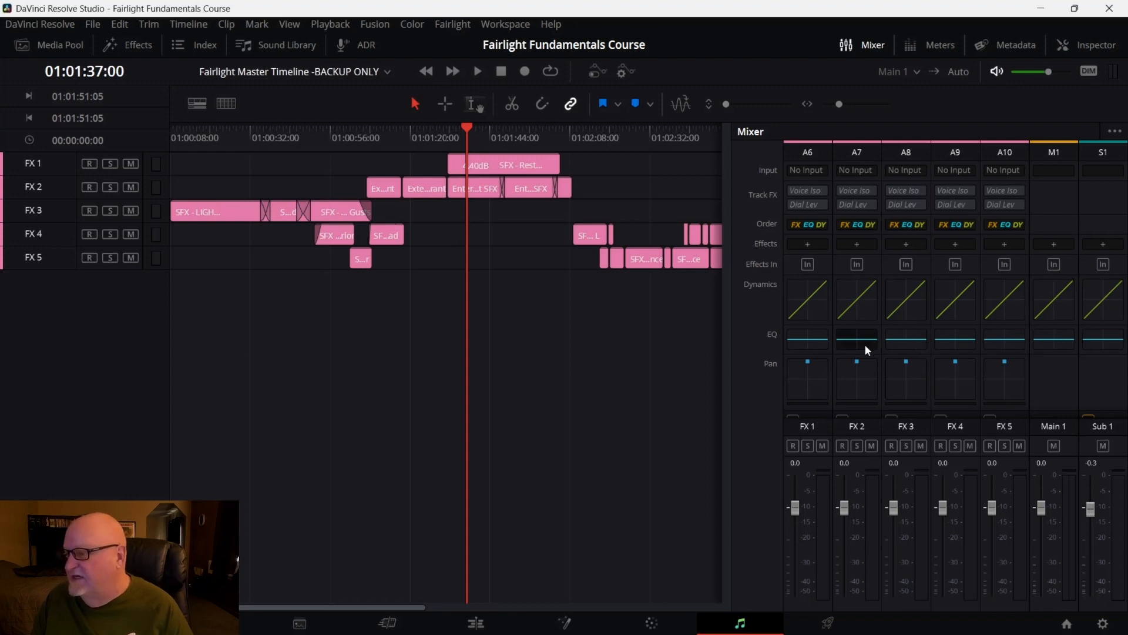
Set the Sub 1 fader to about -0.1 dB and save the project
drag(1088, 503, 1089, 504)
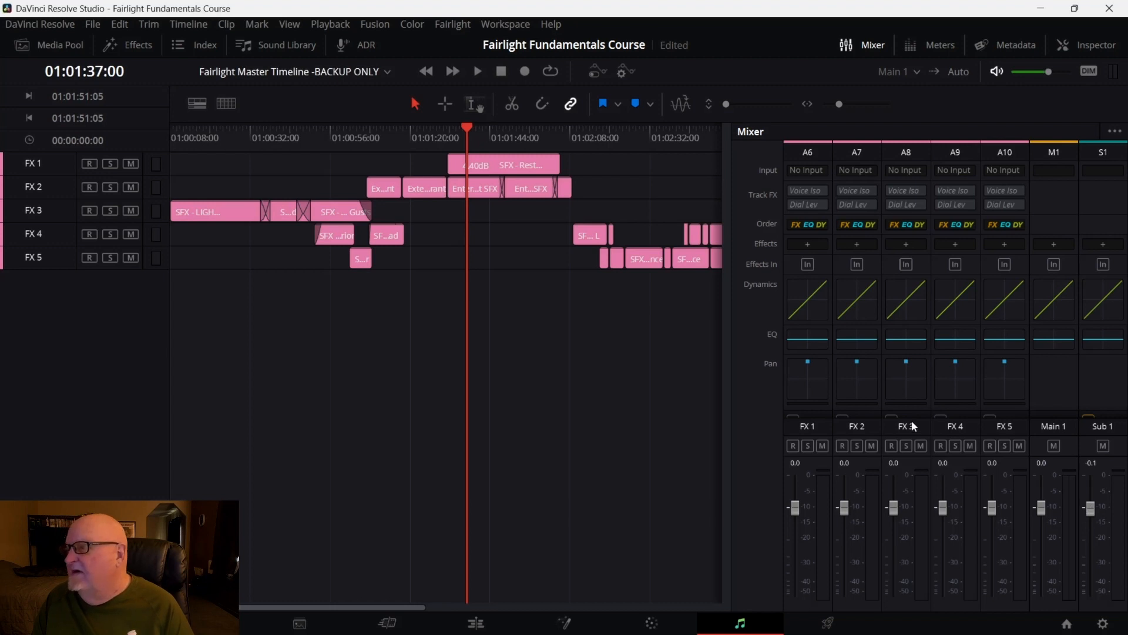
key(ctrl+s)
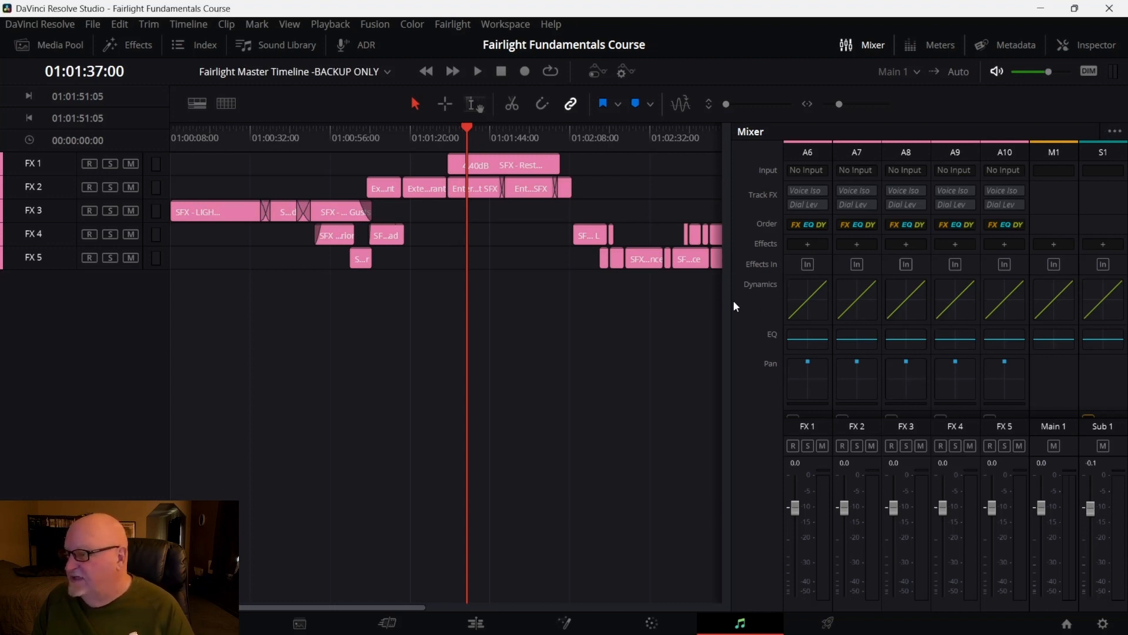
Narrow the mixer panel and open the Meters panel above the timeline
drag(733, 305, 927, 305)
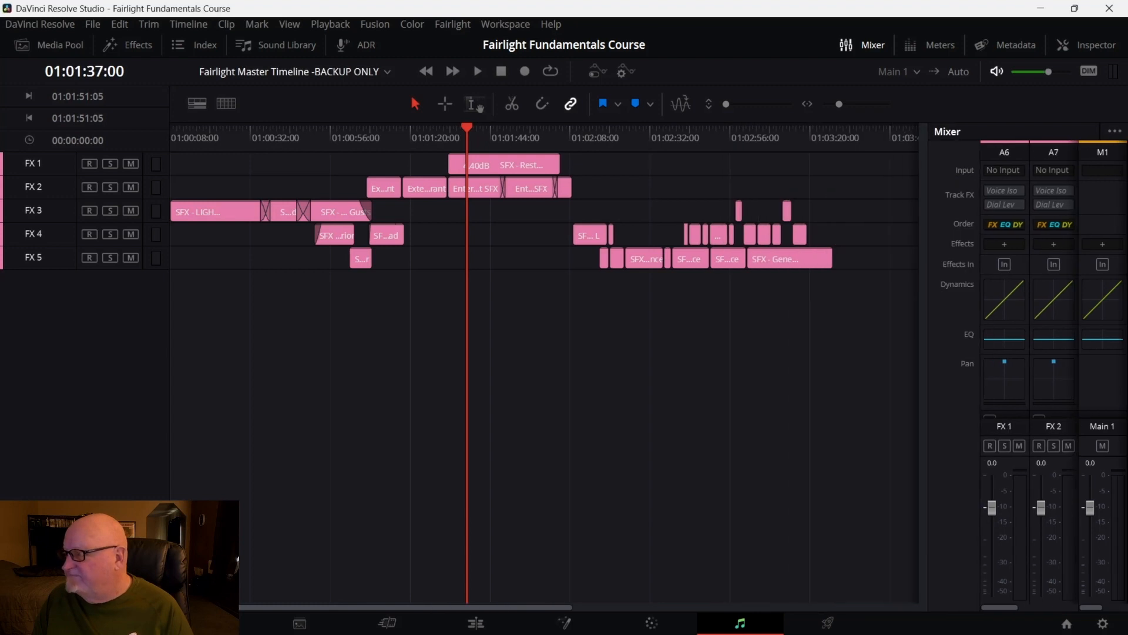
click(873, 46)
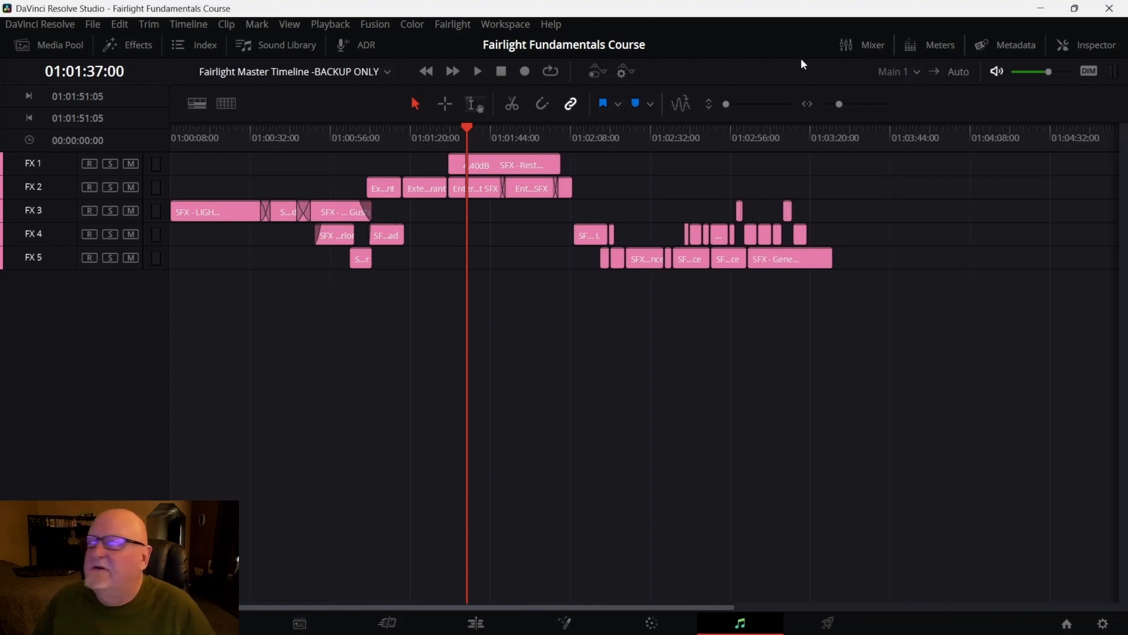
click(869, 50)
click(934, 43)
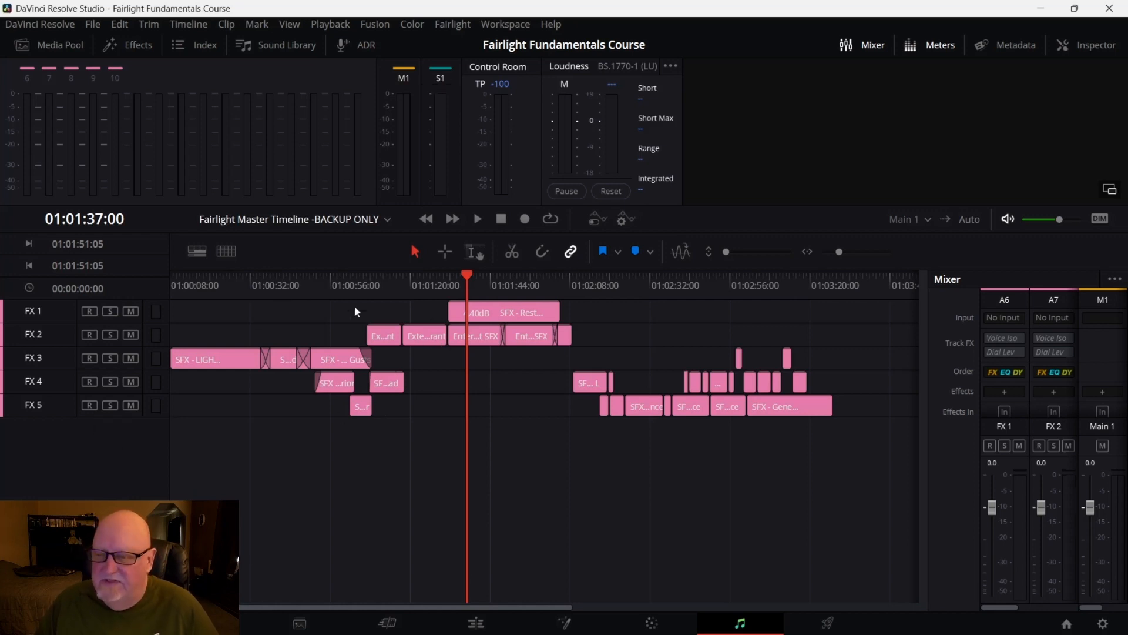
Unhide the Voice Over, OCD and Music tracks in the track index and close the index
click(209, 47)
drag(28, 122, 30, 202)
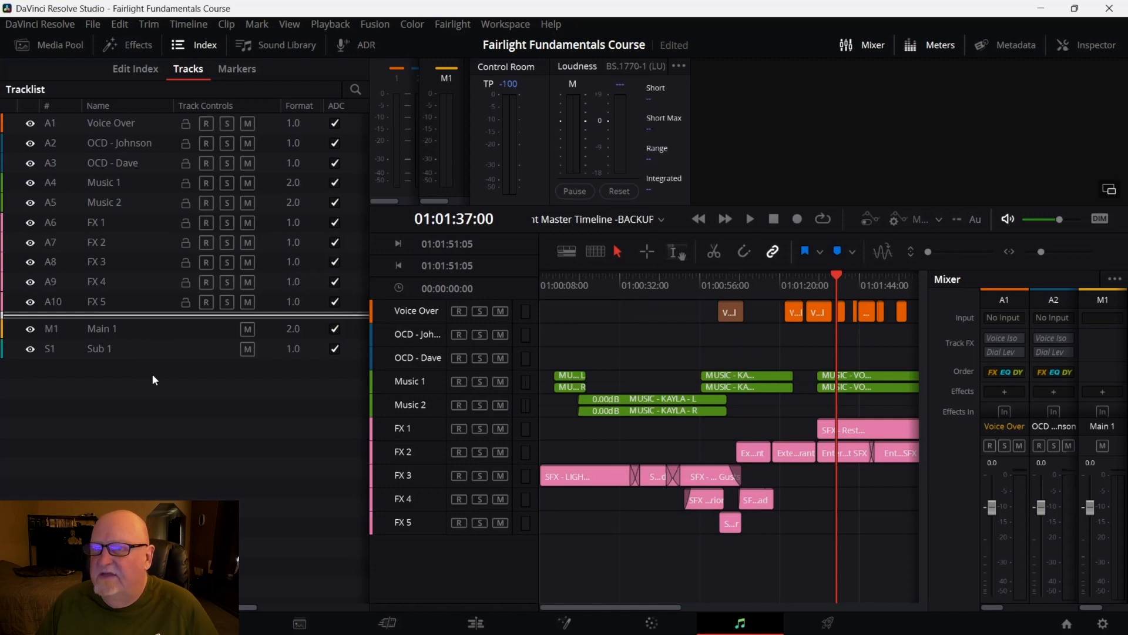
click(207, 46)
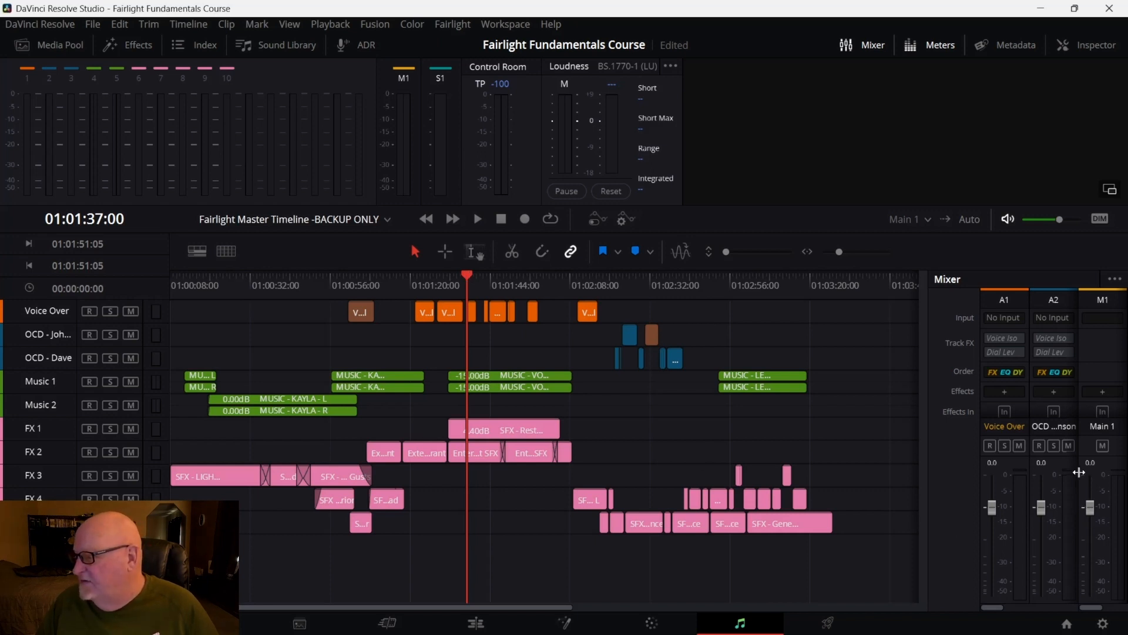
Widen the mixer to show the Main 1 and Sub 1 channels and close the Meters panel
drag(1078, 473, 1013, 485)
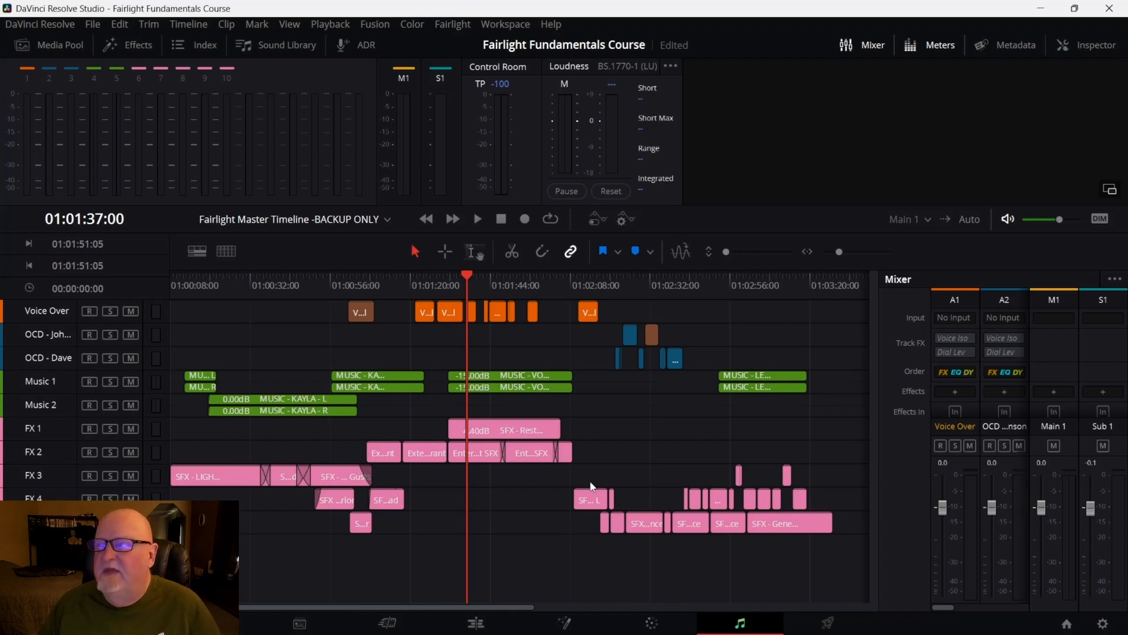
click(922, 49)
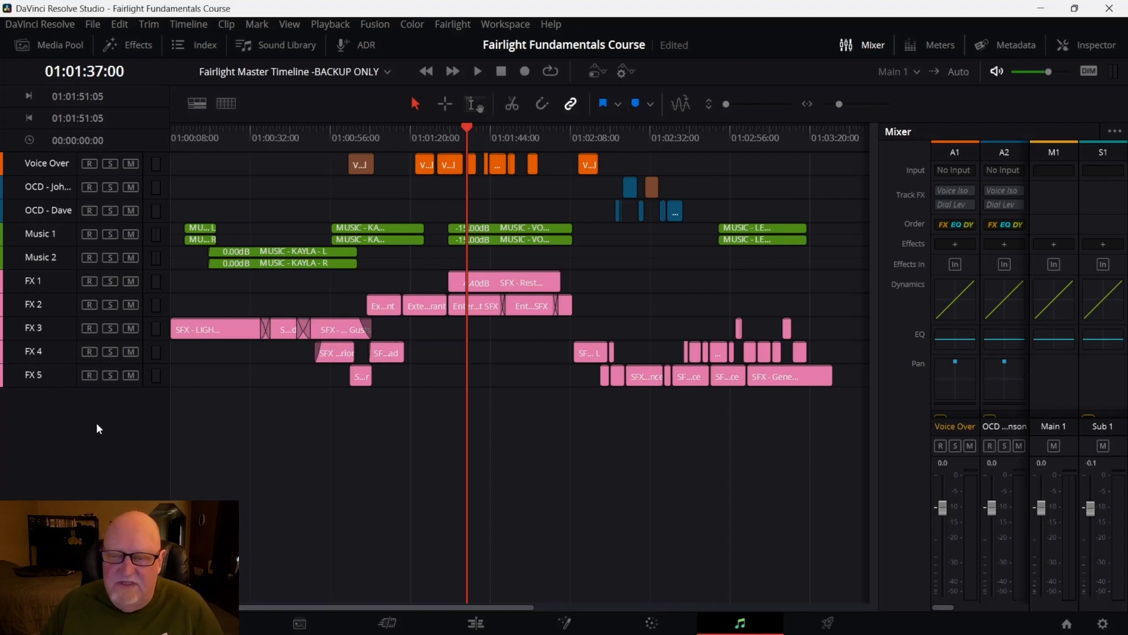
click(36, 370)
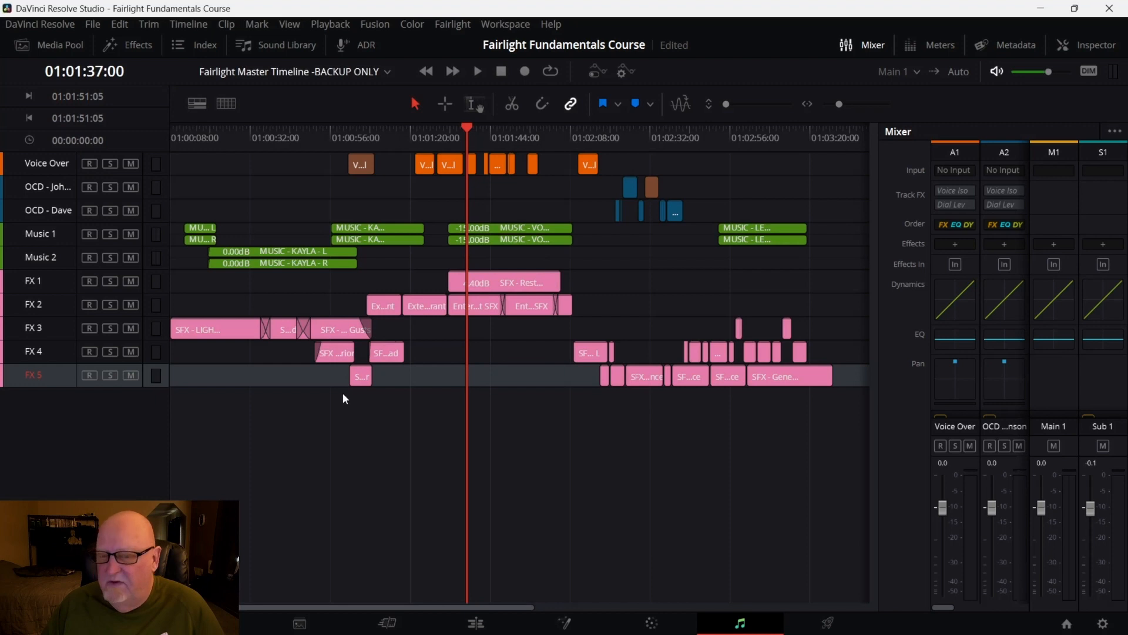
click(125, 440)
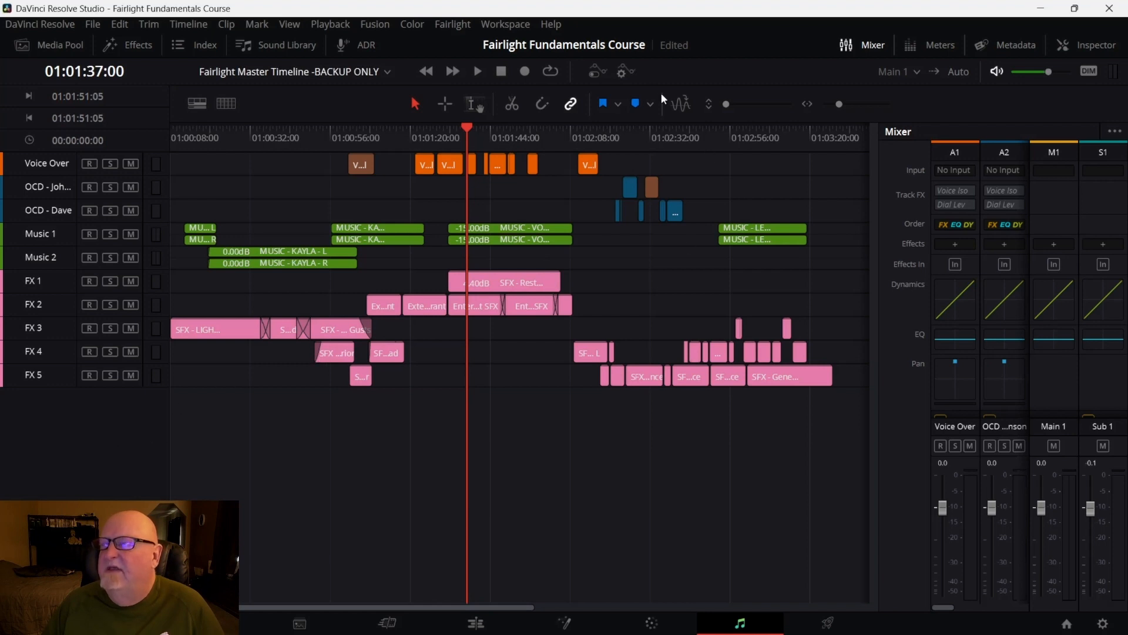
click(597, 71)
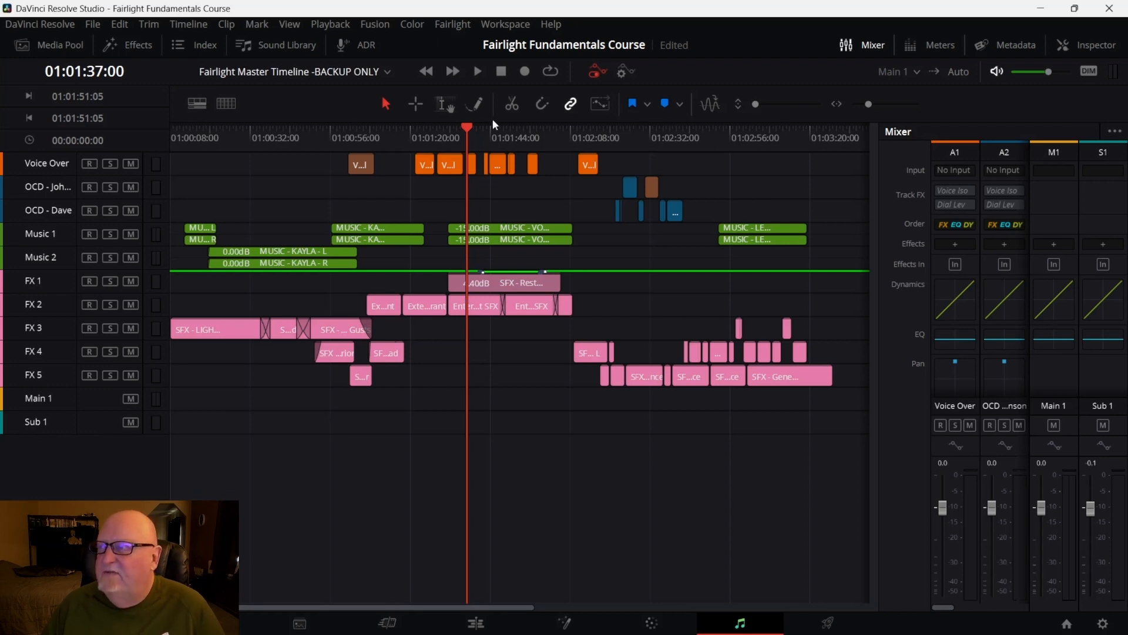
click(626, 71)
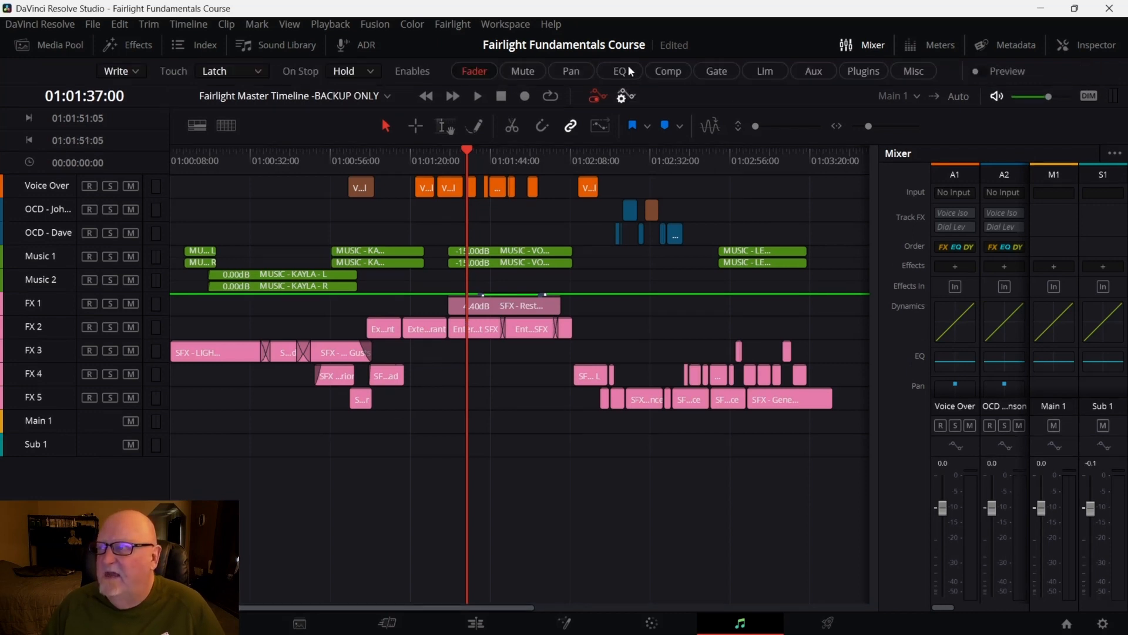
click(471, 73)
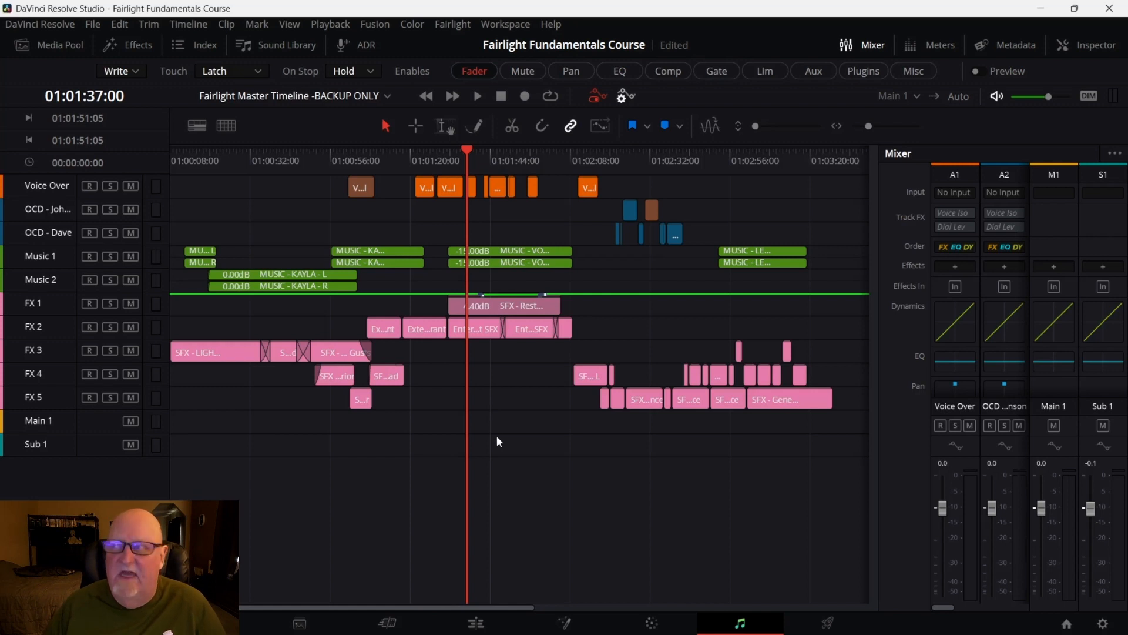
click(597, 96)
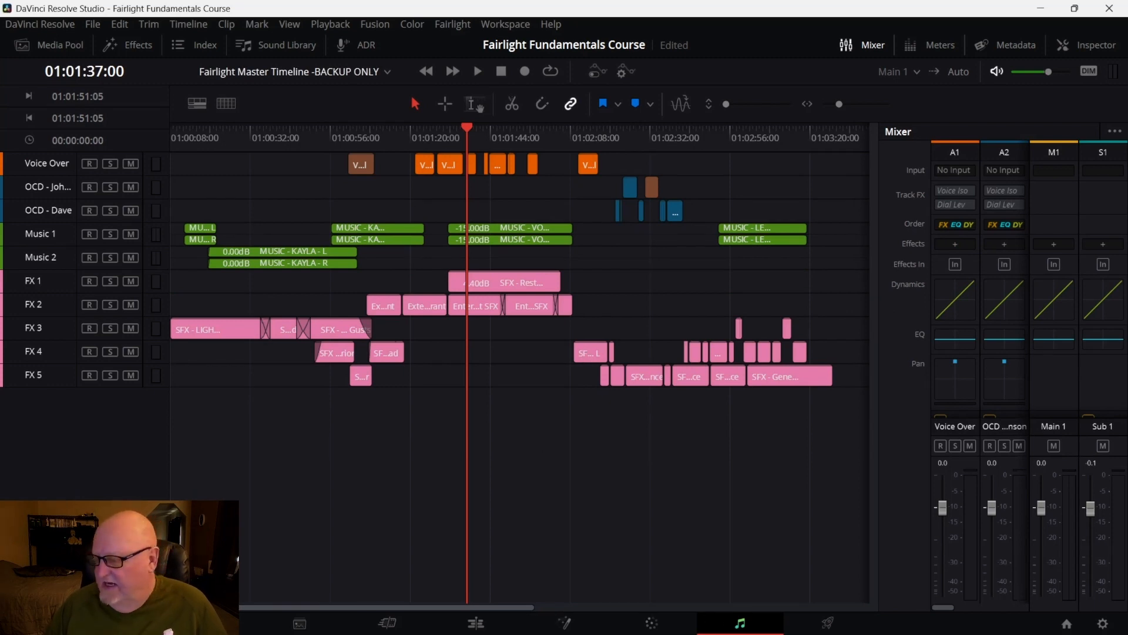
Switch to the browser to view the course's lesson list, then return to DaVinci Resolve
click(780, 629)
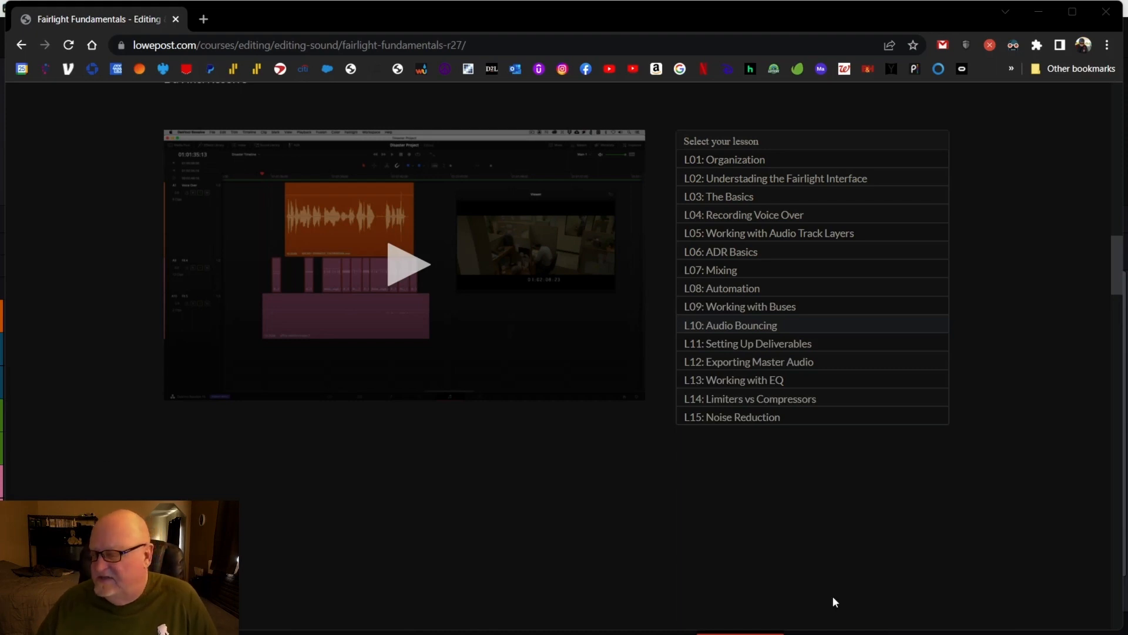
mouse_move(822, 631)
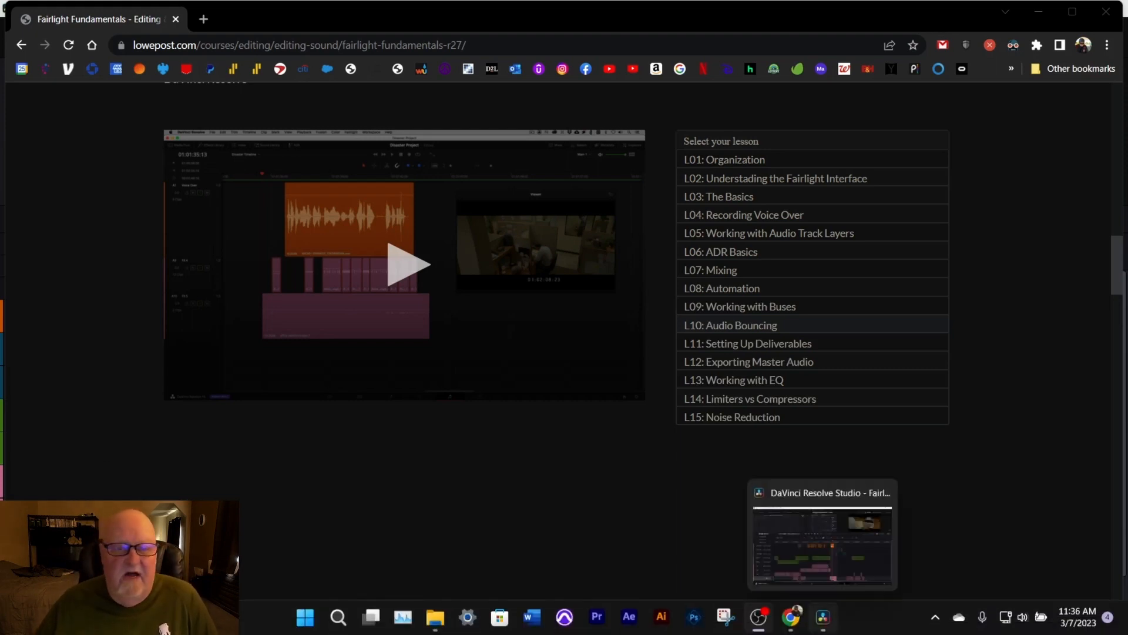
click(825, 624)
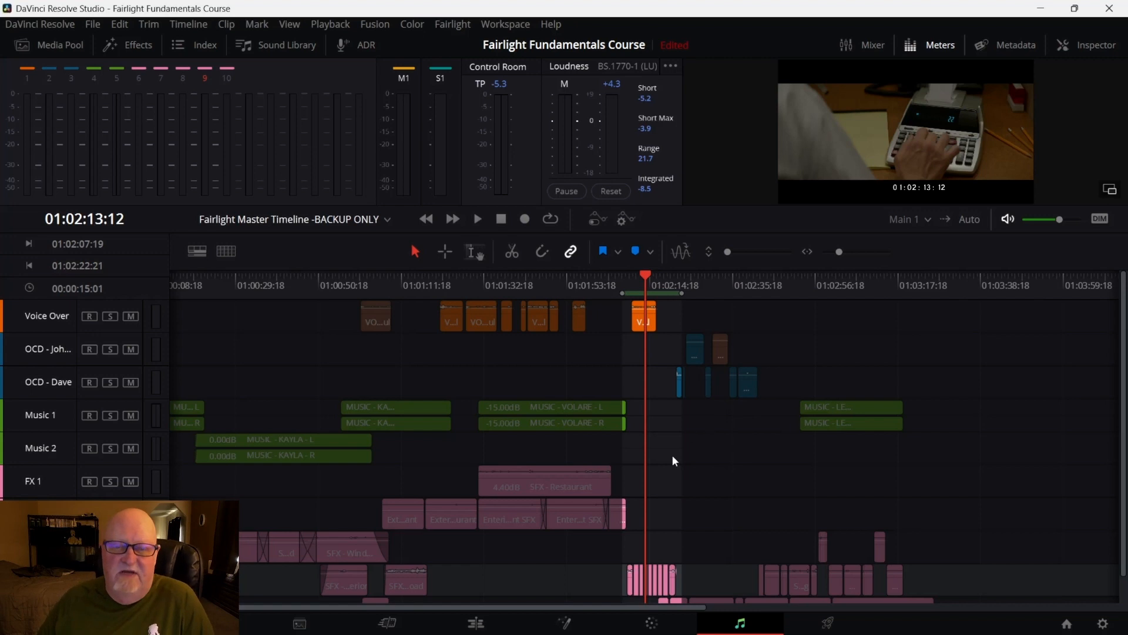
Zoom into the FX 4 clip sequence near 01:02:12 and play it back from about 01:02:08
scroll(654, 485, down, 1)
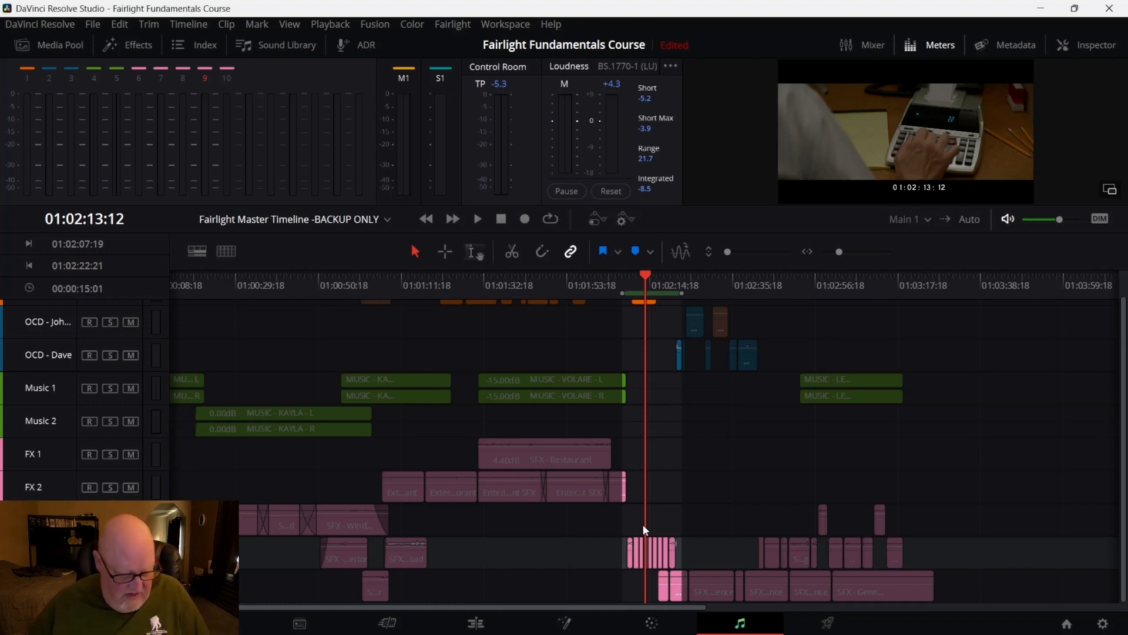
scroll(643, 523, up, 2)
scroll(644, 529, up, 4)
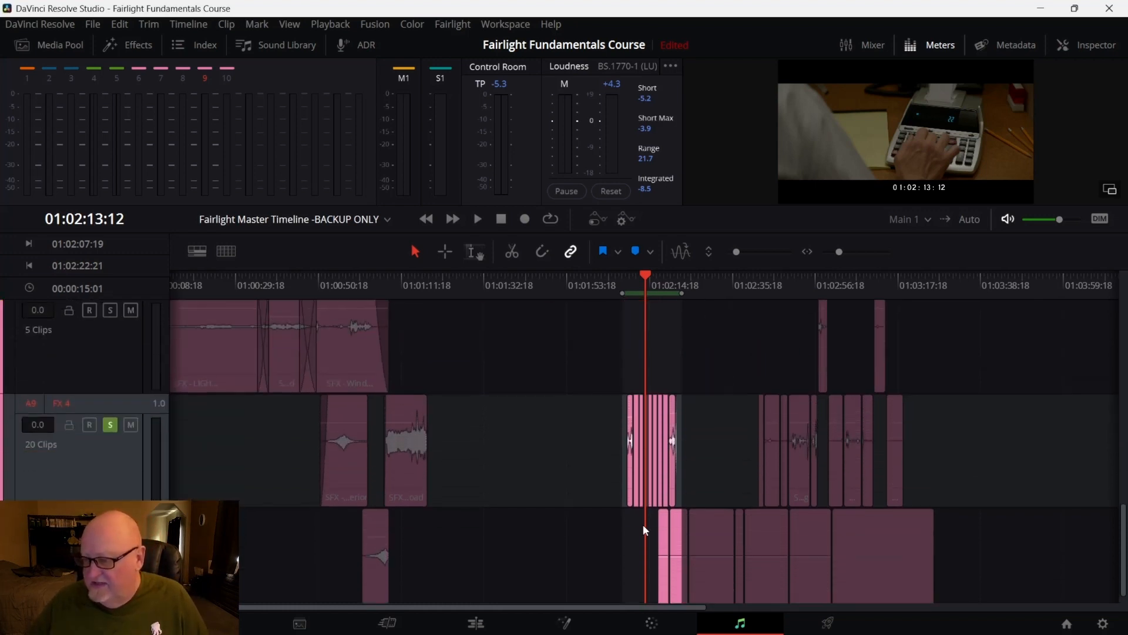
scroll(643, 524, up, 8)
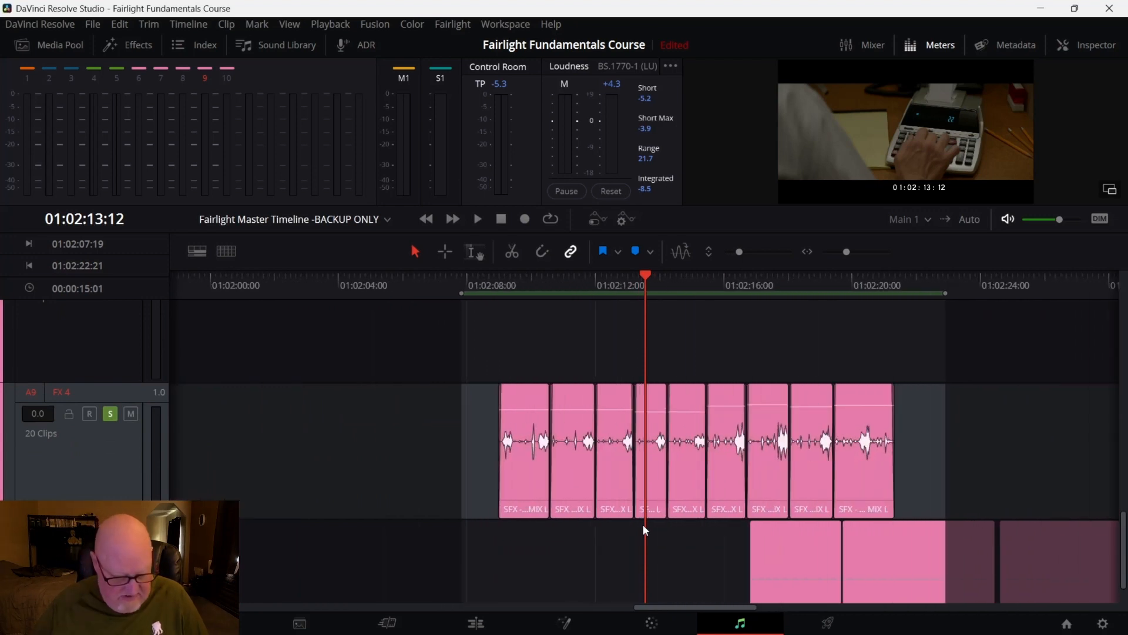
scroll(645, 531, up, 3)
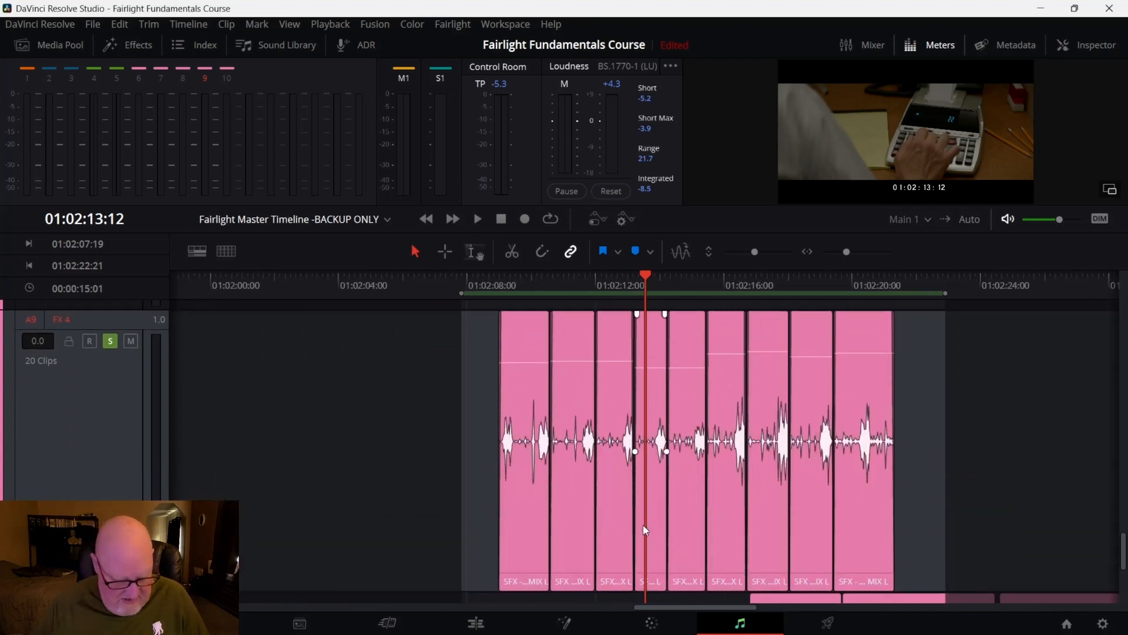
scroll(644, 530, down, 2)
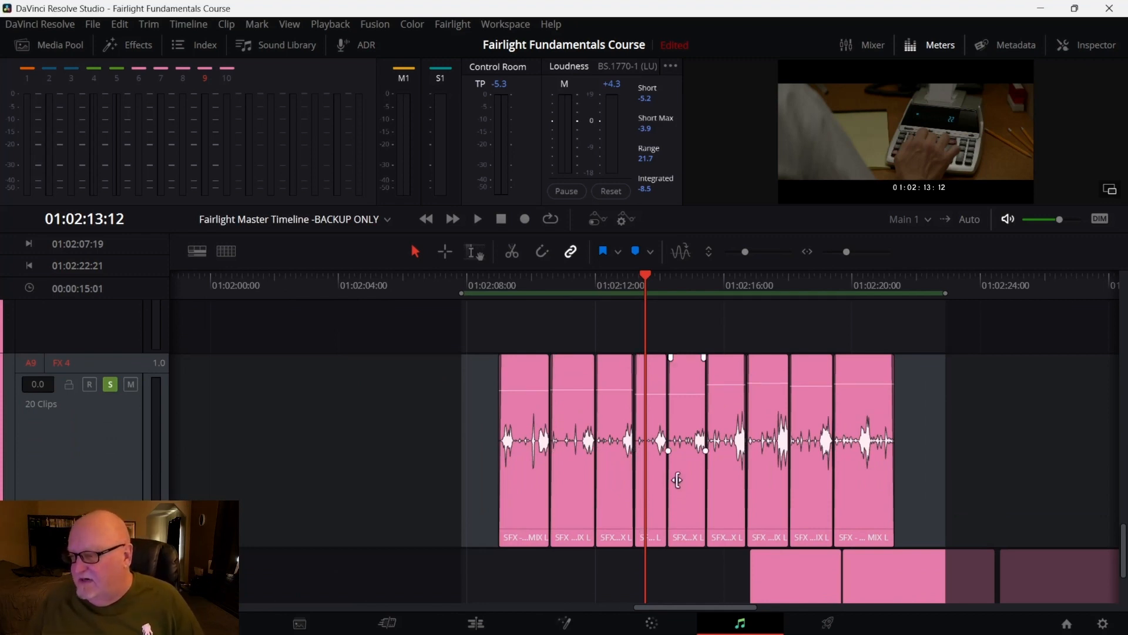
key(space)
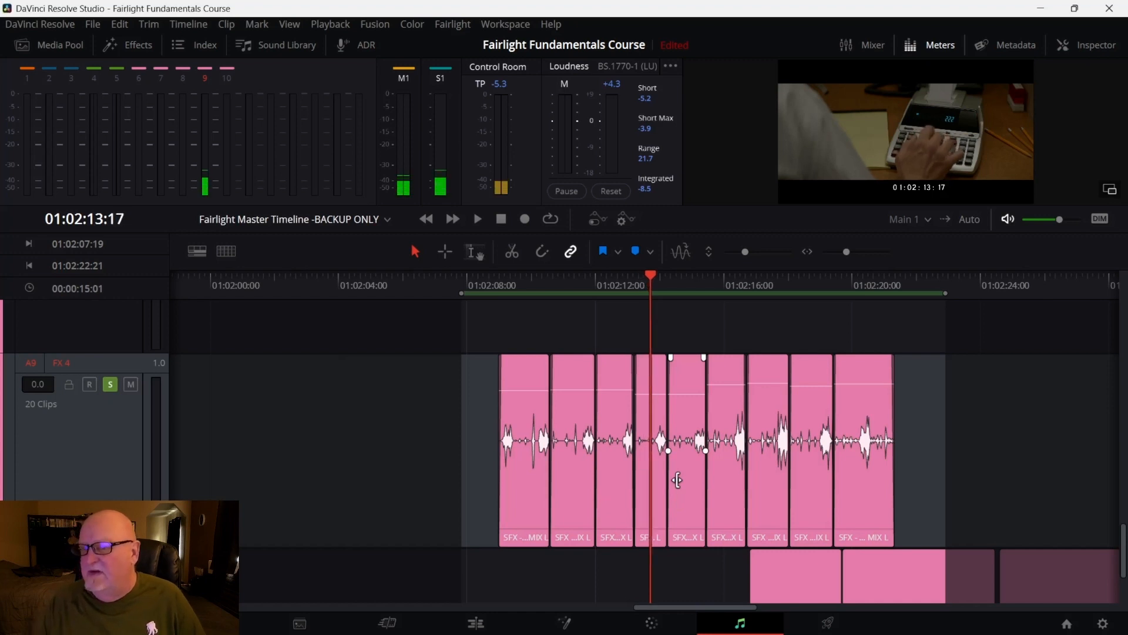
key(space)
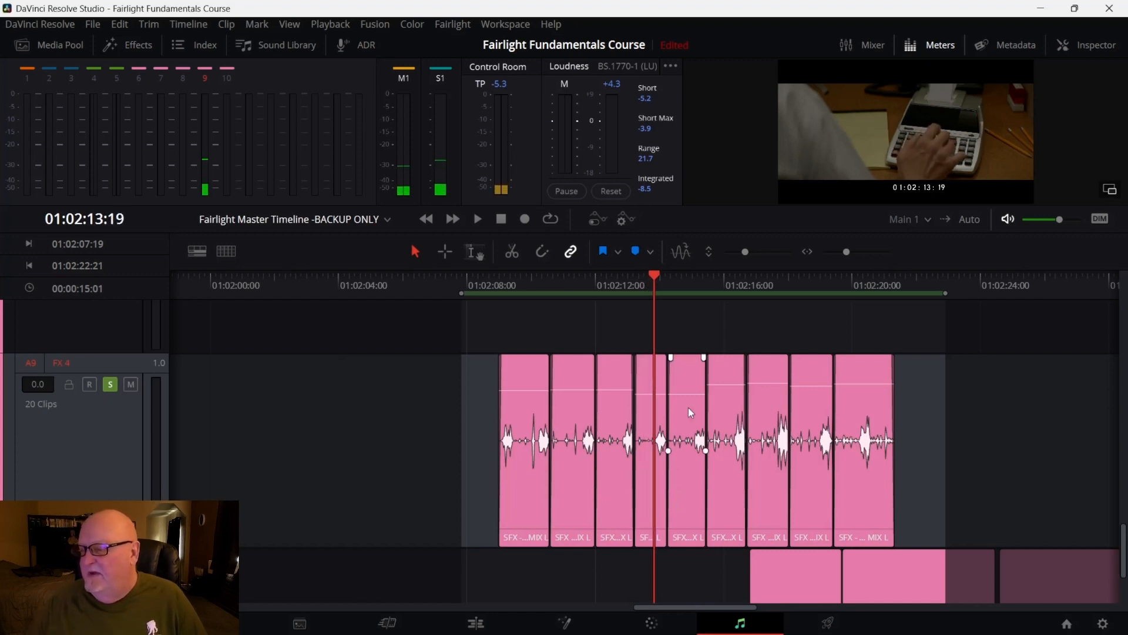
key(j)
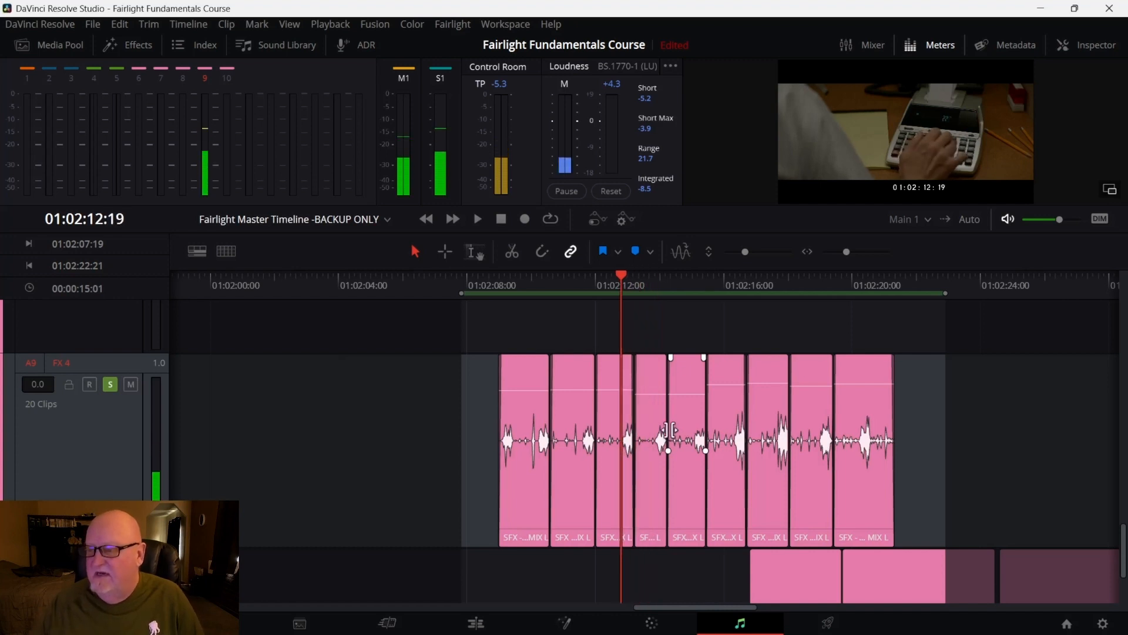
click(497, 290)
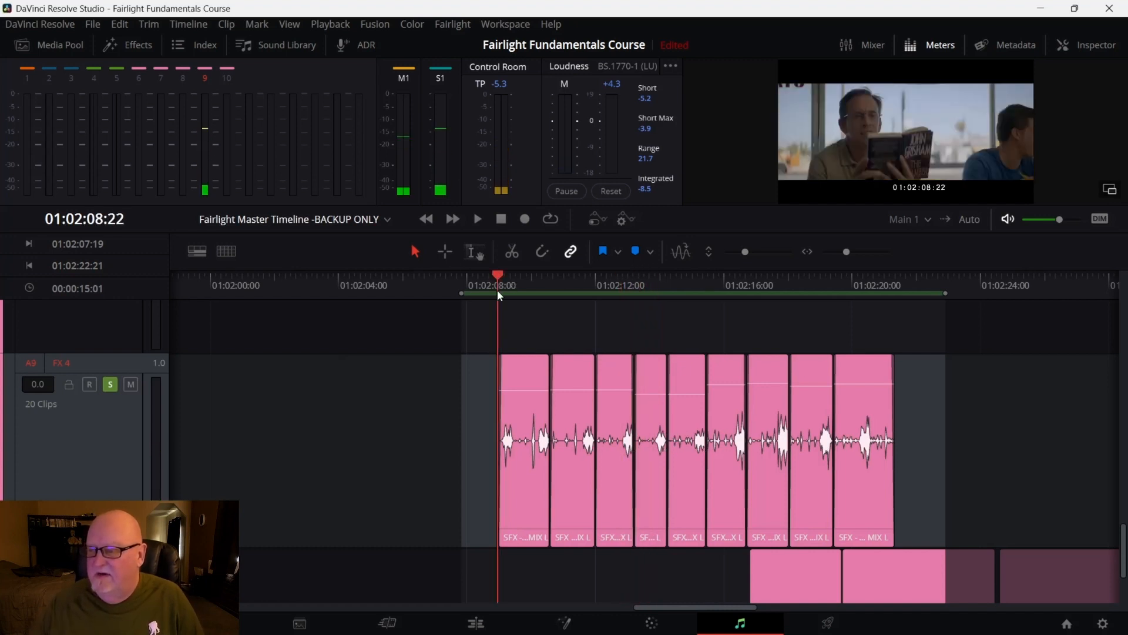
key(space)
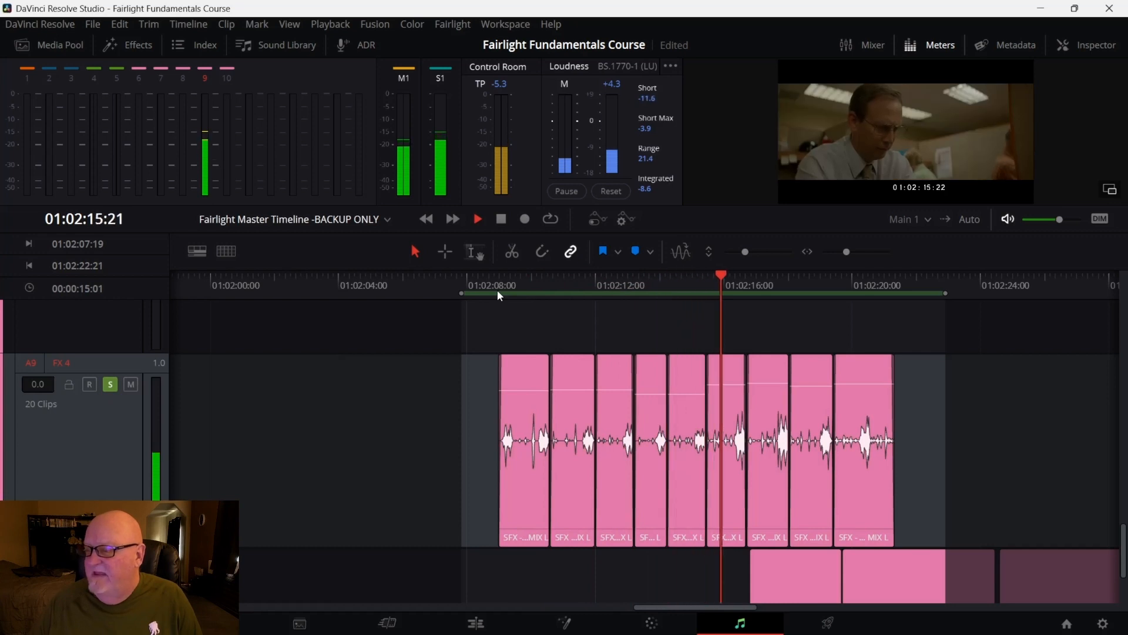
key(space)
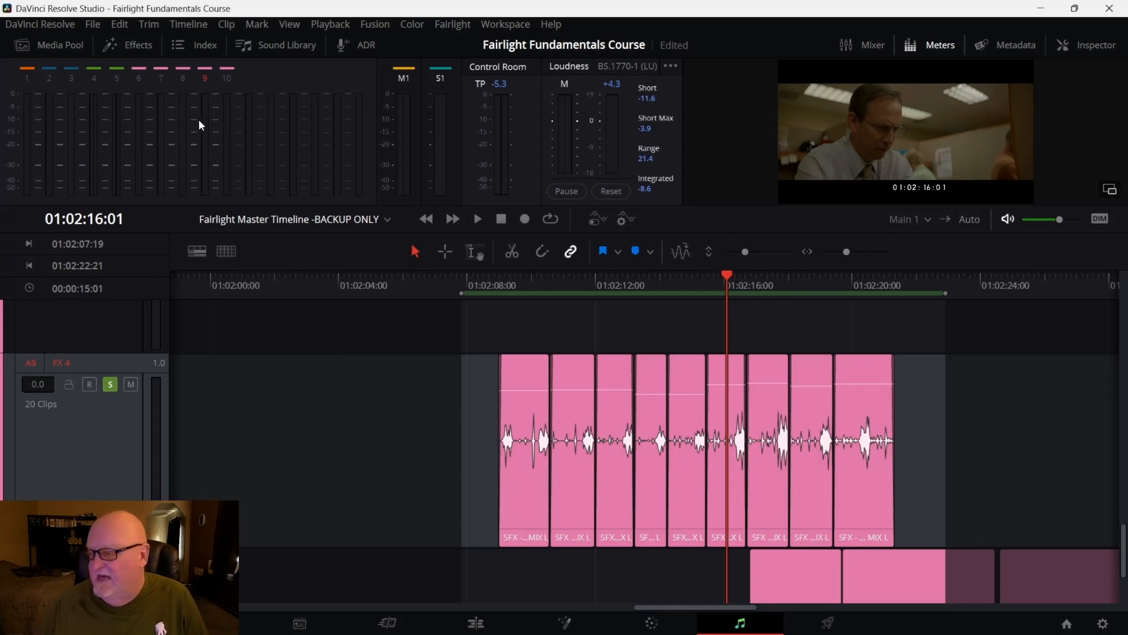
key(space)
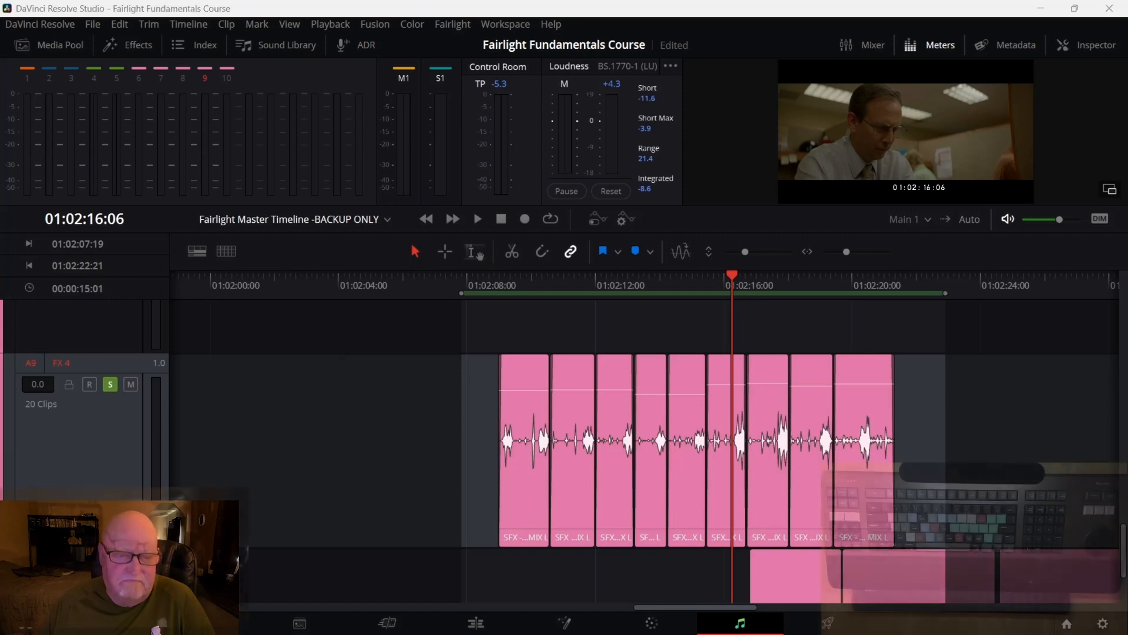
Step frame by frame around 01:02:16 to review the FX 4 clips
key(Left)
key(Left)
key(Right)
key(Right)
key(Right)
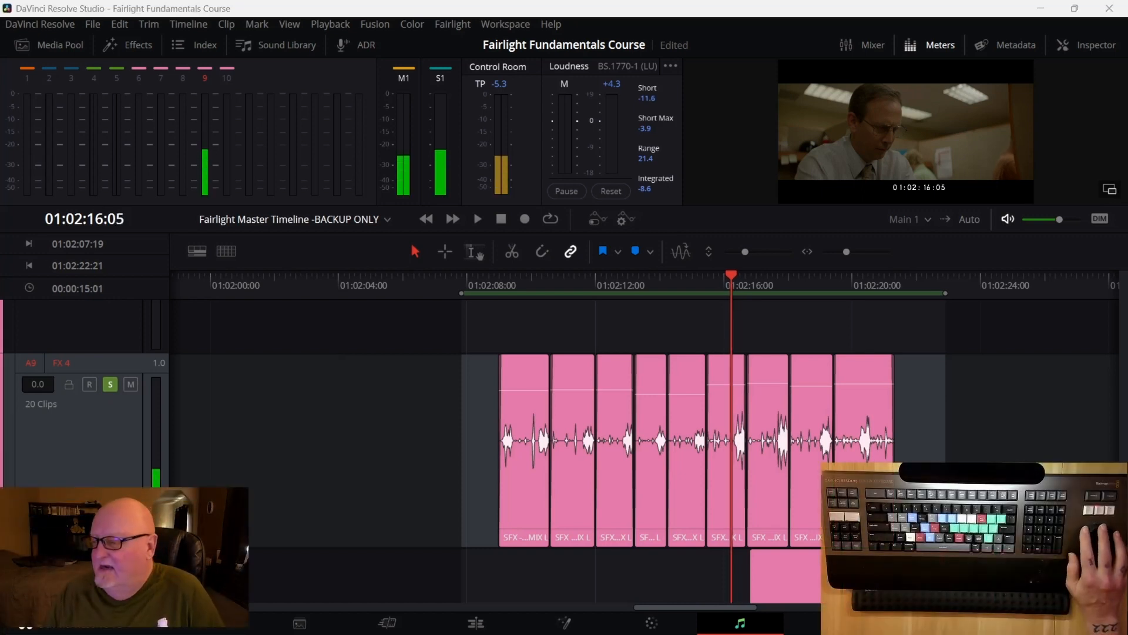
key(Right)
key(Right)
key(Right)
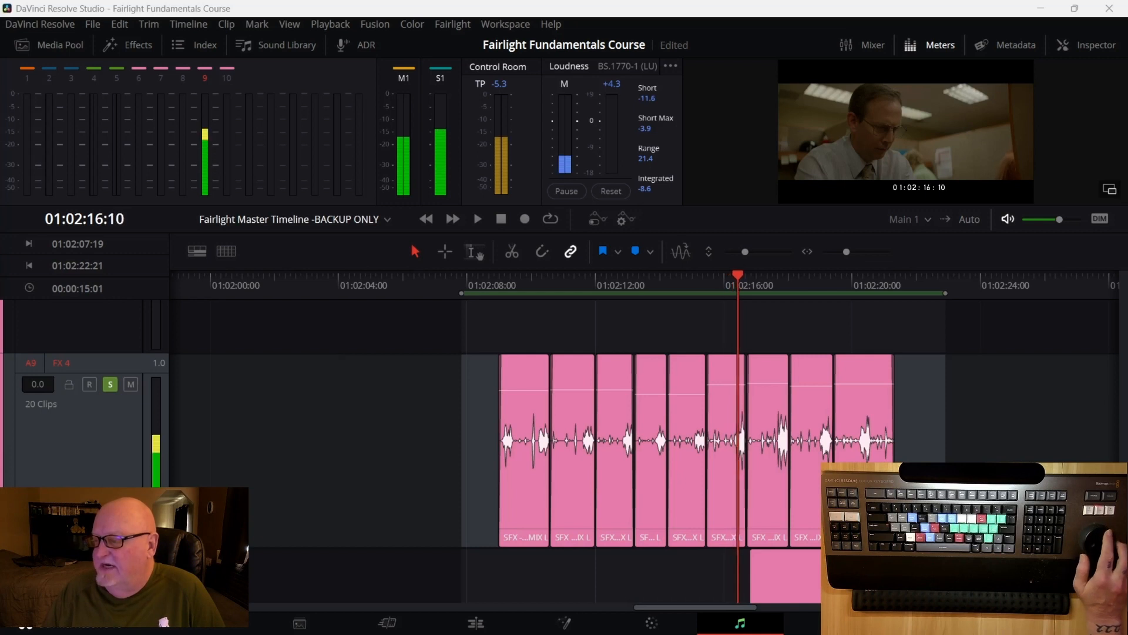
key(Right)
key(Right)
key(Right)
key(Left)
key(Left)
key(Left)
key(Left)
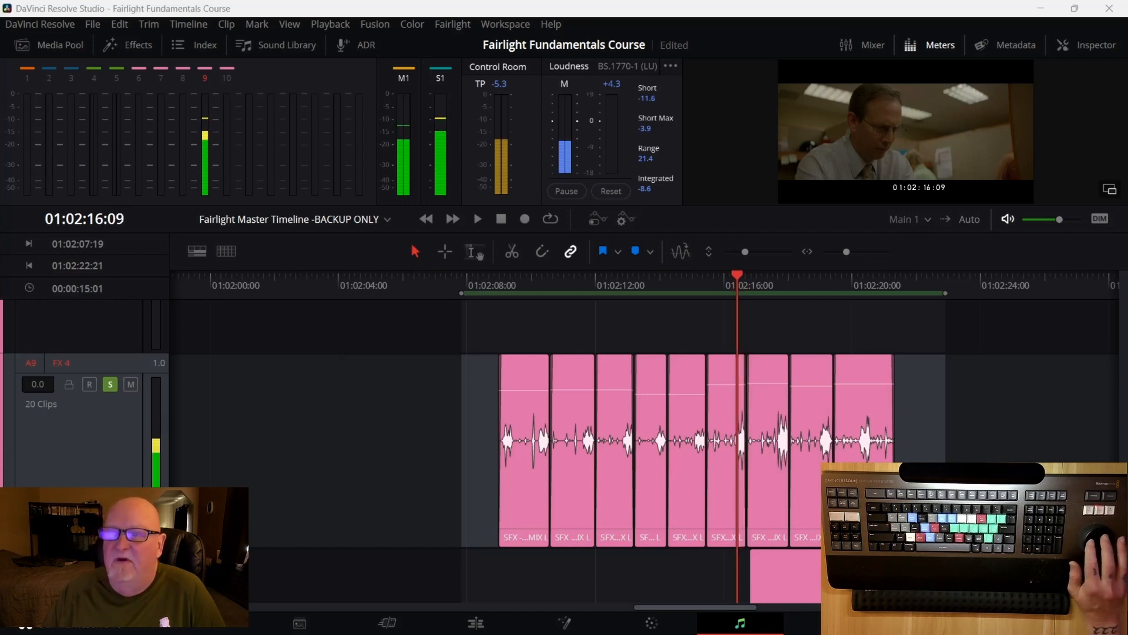
key(Right)
key(Right)
key(Left)
key(Right)
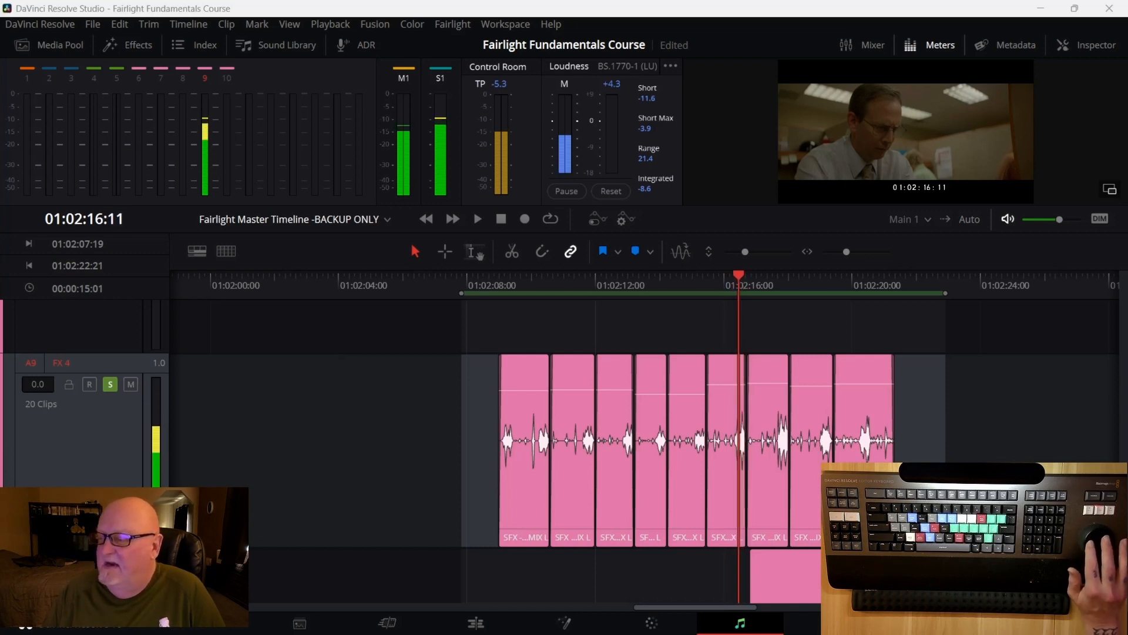
key(Left)
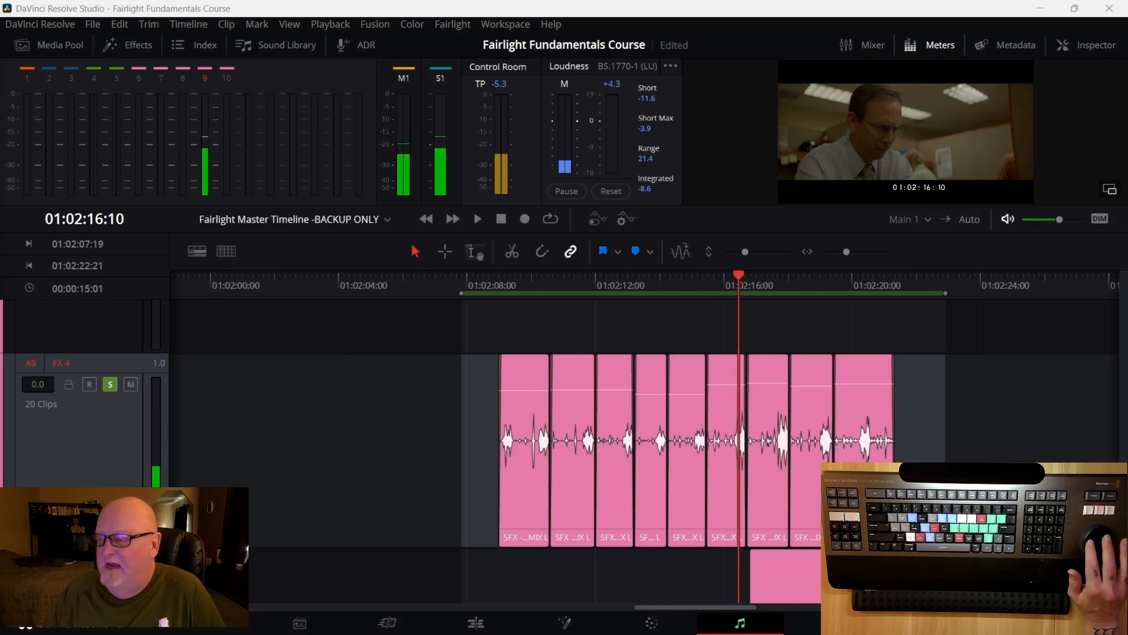
Step frame by frame around 01:02:15 and nudge up the clip gain of the FX 4 clip under the playhead
key(Right)
key(Right)
key(Right)
key(Right)
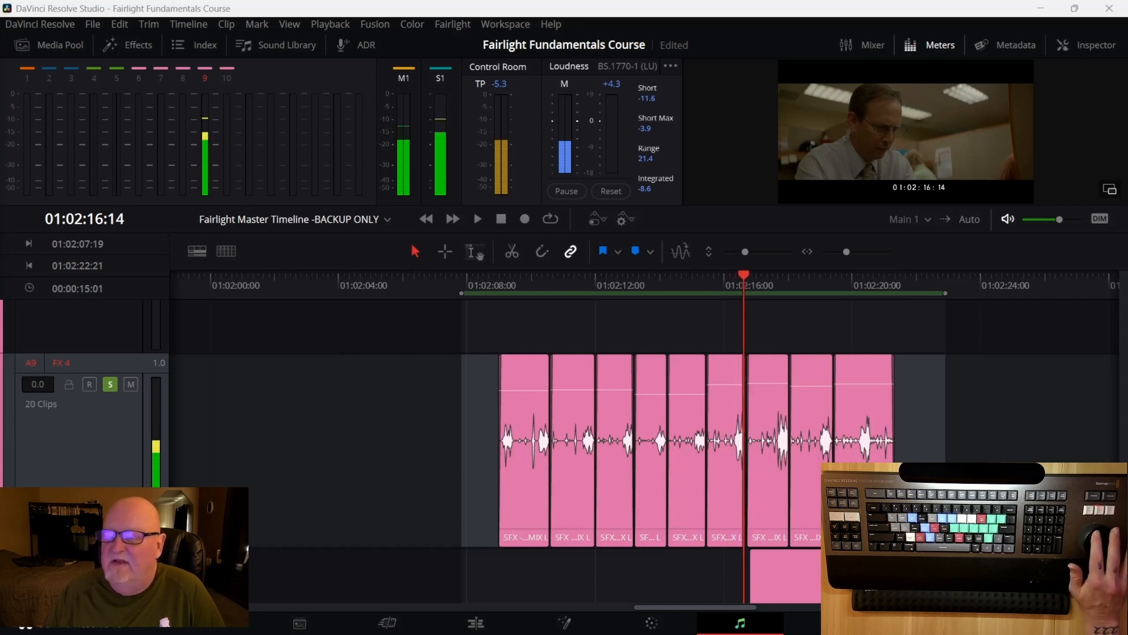
key(Left)
key(Left)
key(Left)
key(Left)
key(Left)
key(Left)
key(Left)
key(Left)
key(Left)
key(Left)
key(Left)
key(Left)
key(Left)
key(Left)
key(Left)
key(Left)
key(Left)
key(Left)
key(Left)
key(Left)
key(Left)
key(Left)
key(Left)
key(Left)
key(Left)
key(Left)
key(Left)
key(Left)
key(Left)
key(Left)
key(Left)
key(Left)
key(Left)
key(Left)
key(Left)
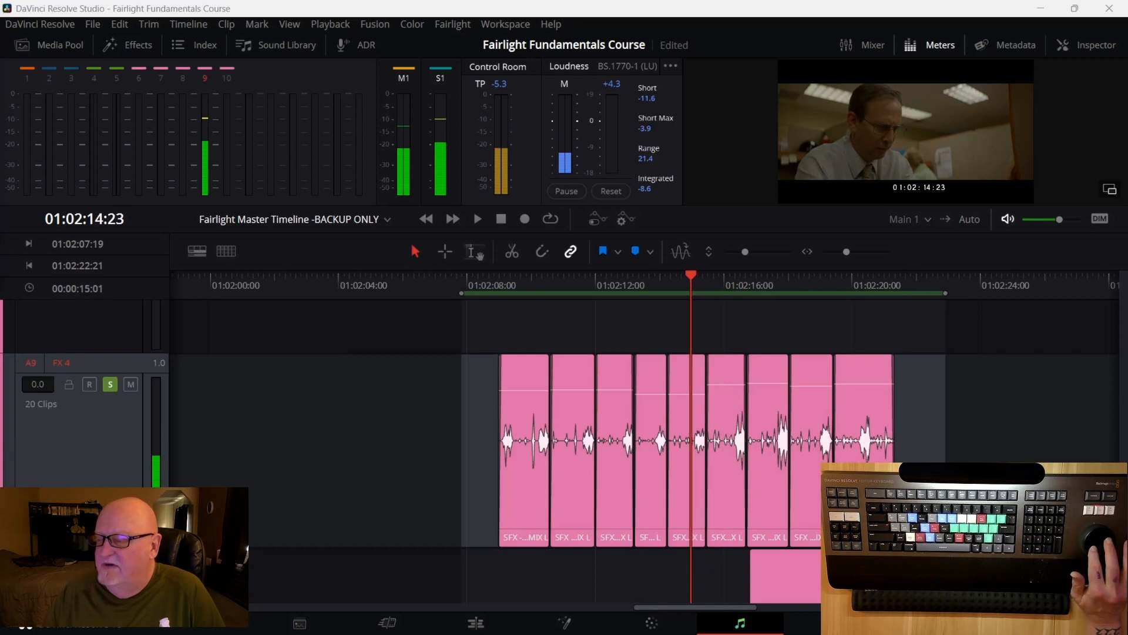
key(Right)
key(Right)
key(Right)
key(Right)
key(Right)
key(Right)
key(Right)
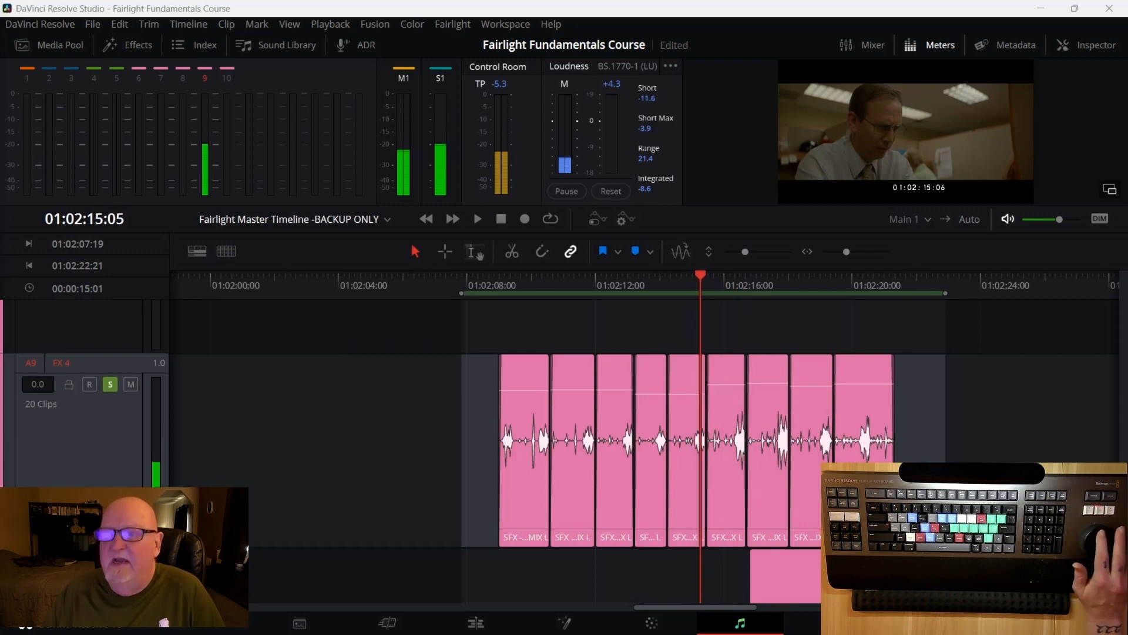
key(Right)
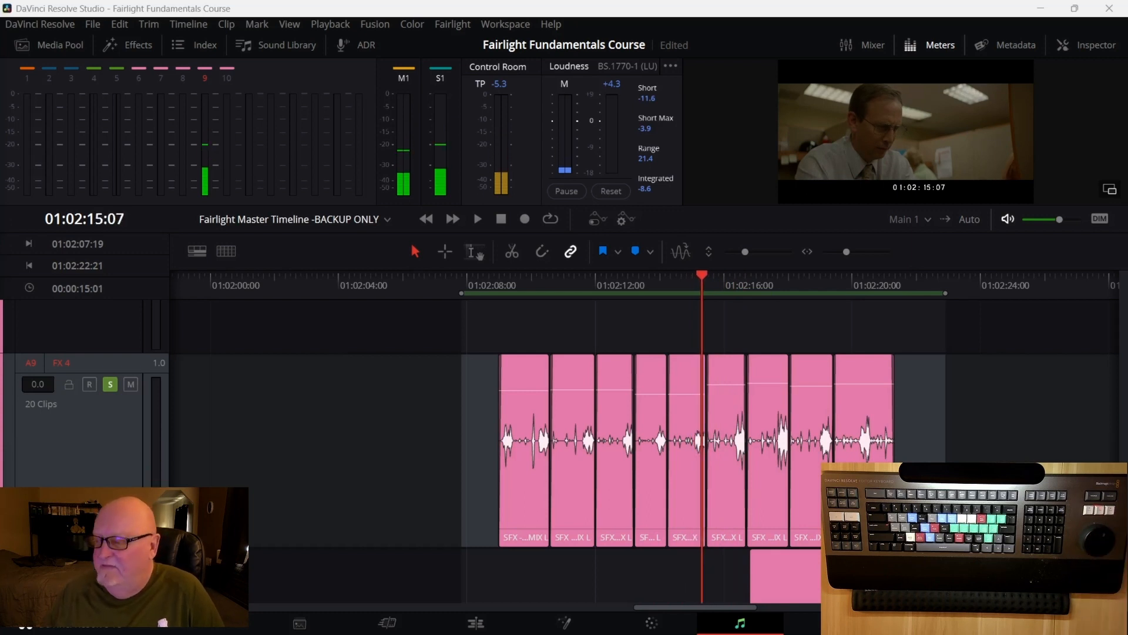
mouse_move(737, 406)
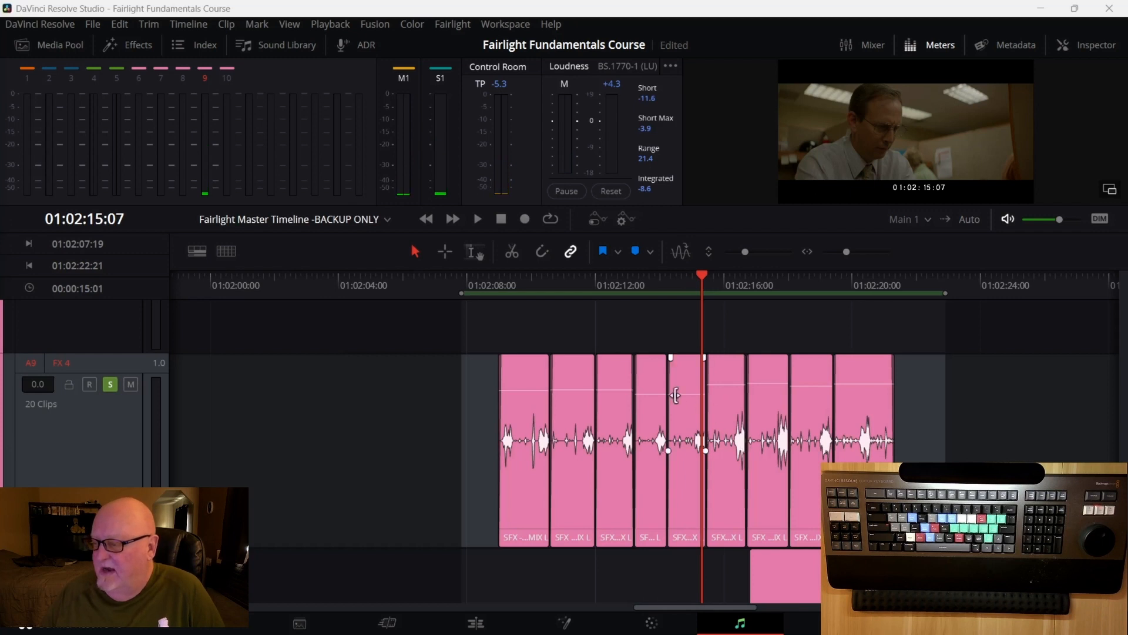
mouse_move(681, 395)
drag(682, 397, 679, 389)
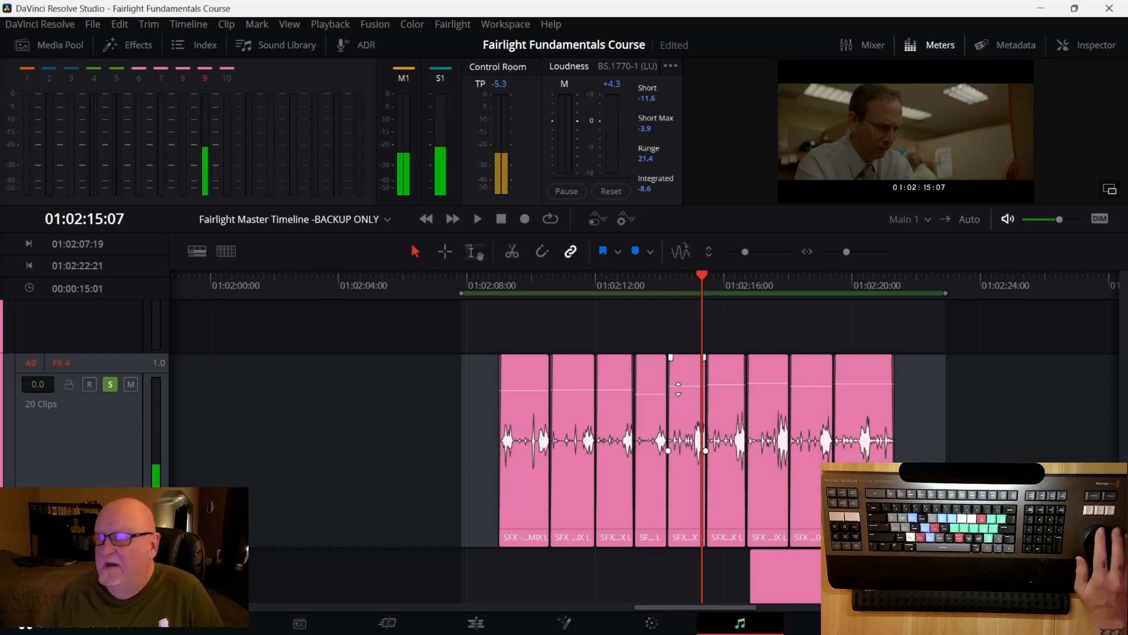
key(Right)
key(Left)
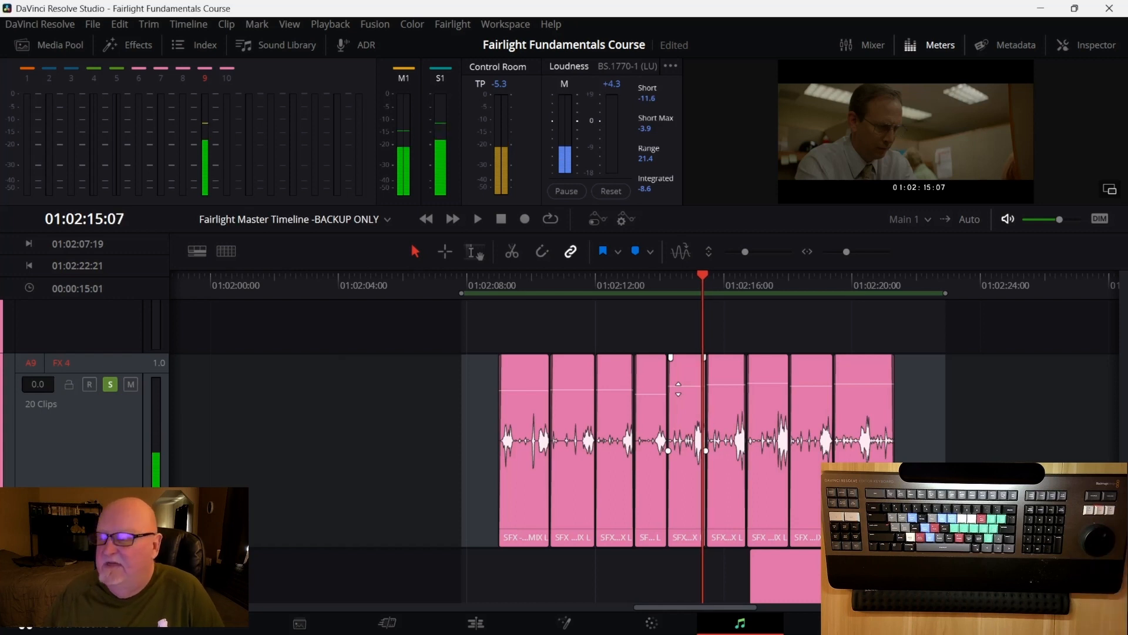
Fine-tune that clip's gain line, stepping through frames around 01:02:15 to check the change
drag(675, 383, 676, 383)
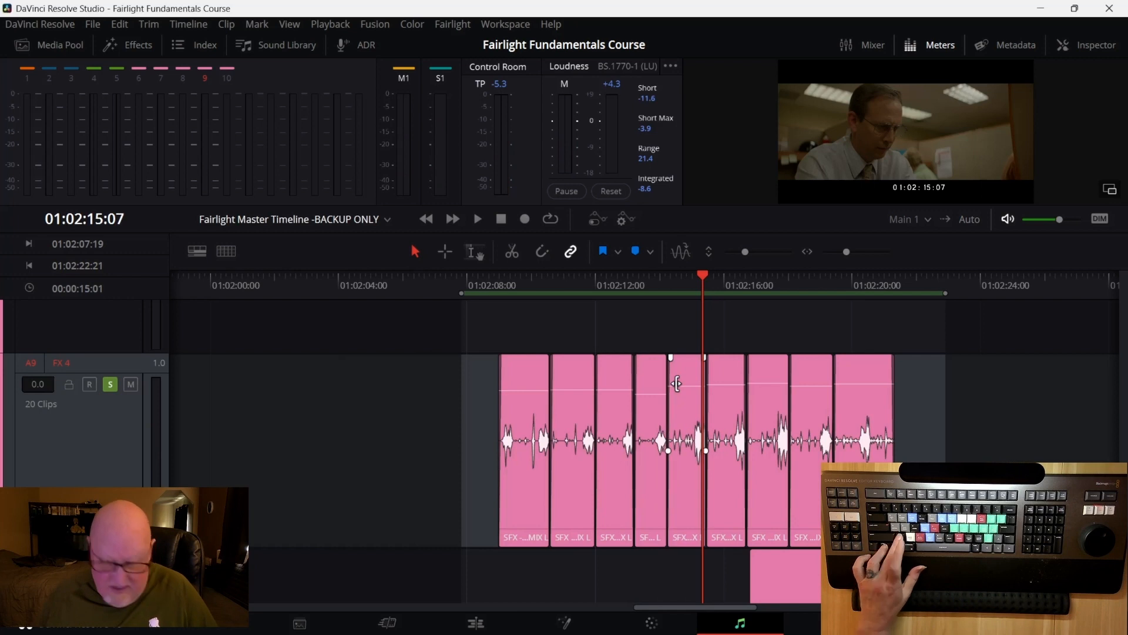
drag(680, 385, 681, 384)
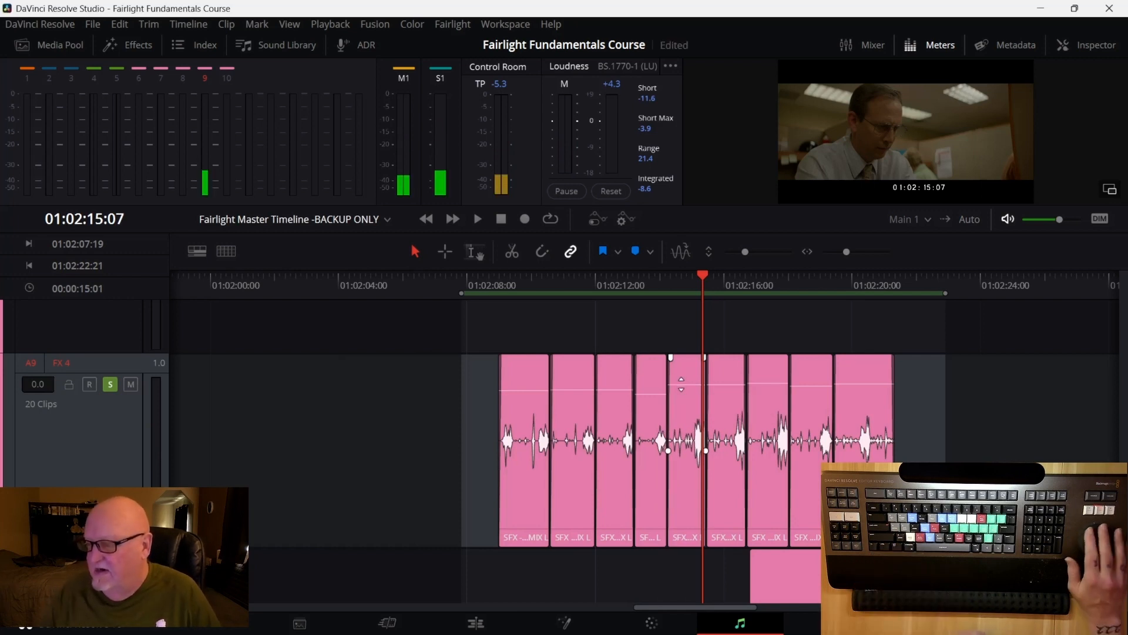
key(Left)
key(Right)
key(Right)
key(Right)
key(Left)
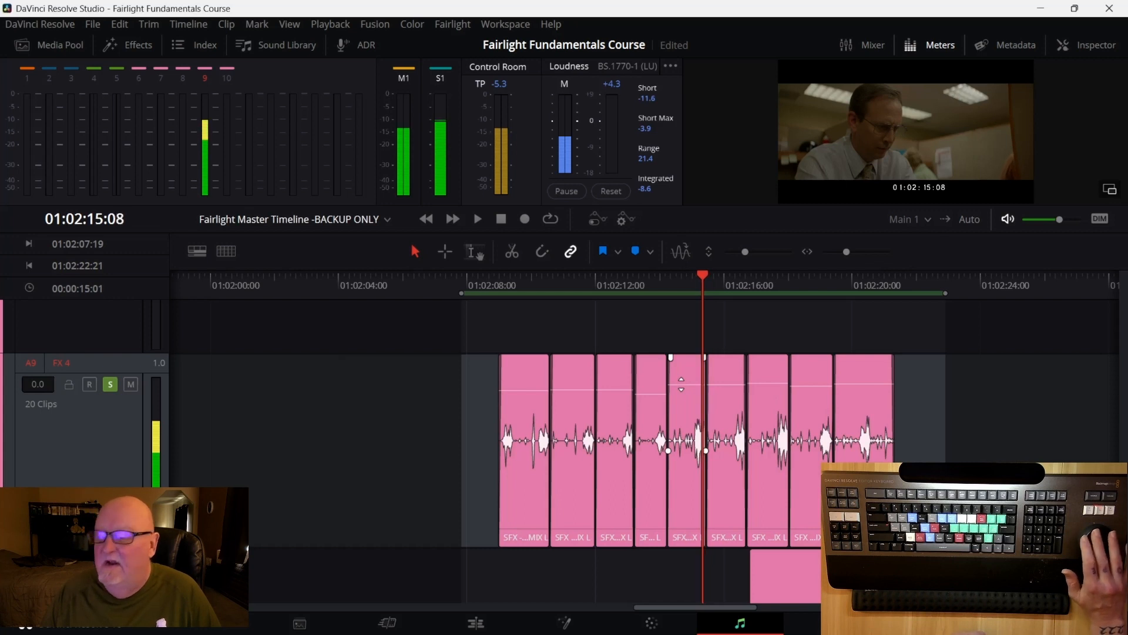
key(Left)
key(Left)
key(Left)
key(Left)
key(Left)
key(Left)
key(Left)
key(Left)
key(Left)
key(Left)
key(Left)
key(Left)
key(Left)
key(Left)
key(Left)
key(Left)
key(Left)
key(Left)
key(Left)
key(Left)
key(Left)
key(Left)
key(Left)
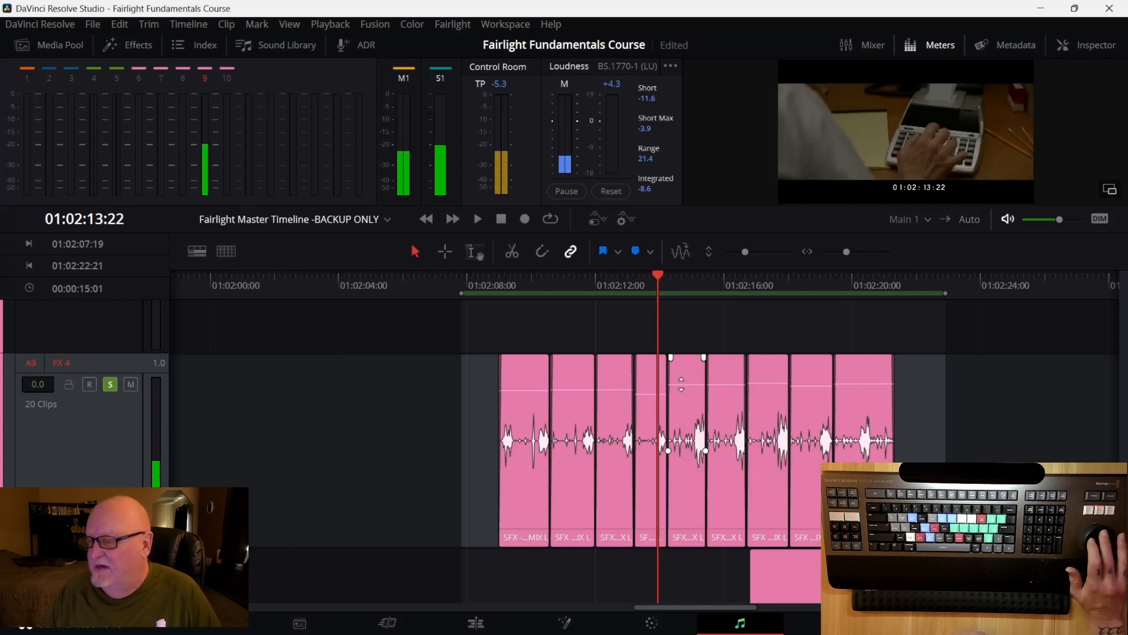
Raise the clip gain of the short FX 4 clip near 01:02:14, stepping frames to check each adjustment
key(Right)
key(Right)
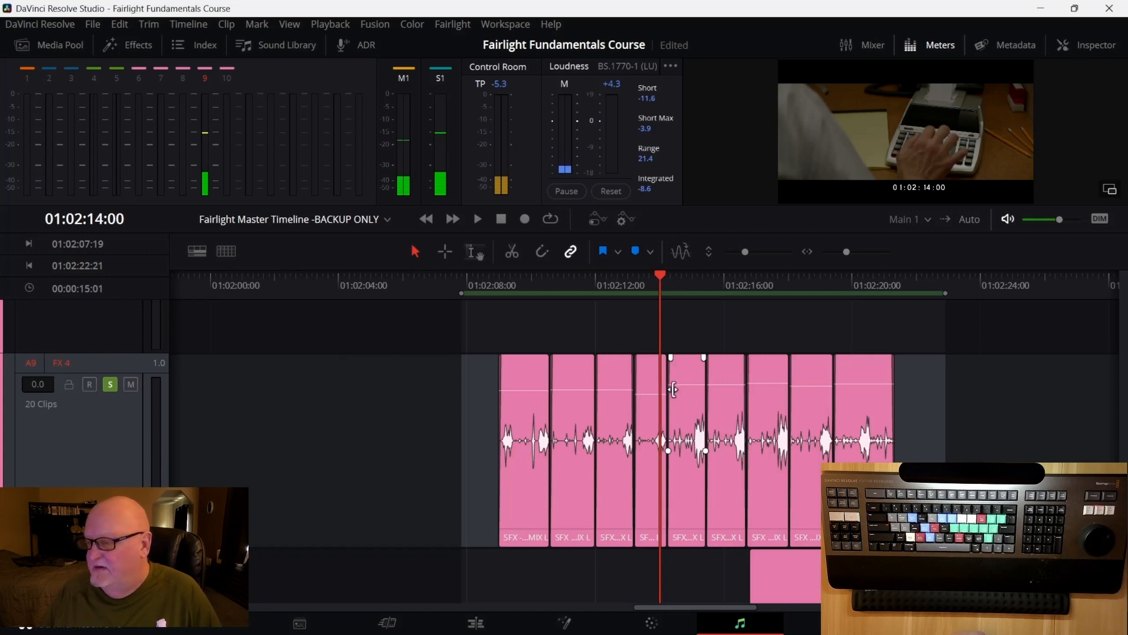
drag(651, 394, 650, 386)
key(Right)
key(Right)
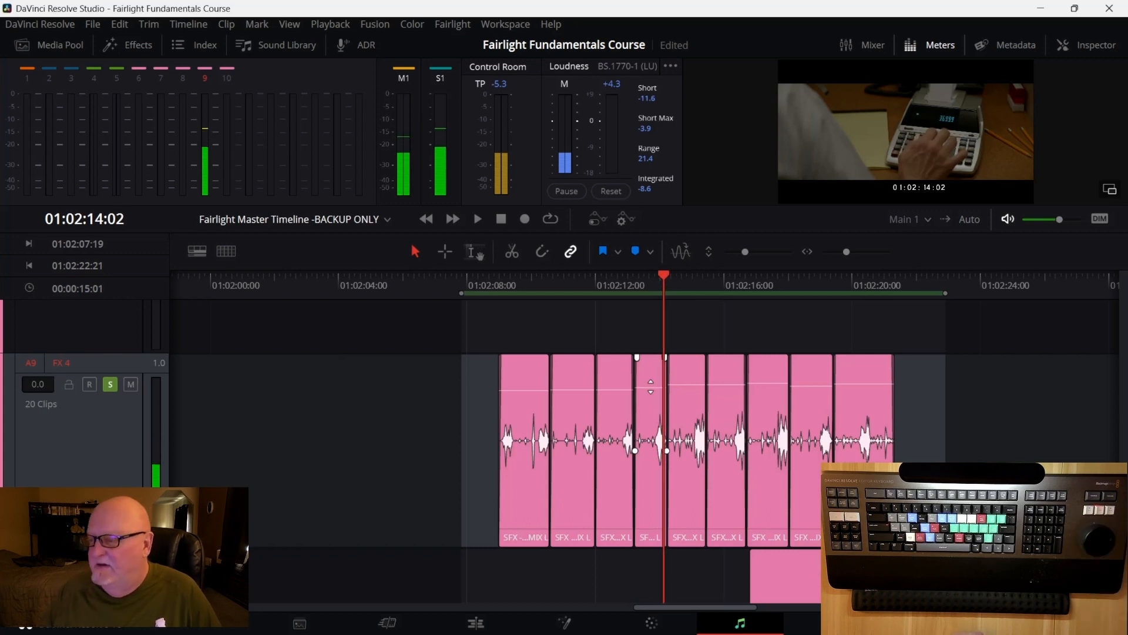
drag(650, 386, 654, 385)
key(Right)
key(Left)
key(Left)
key(Left)
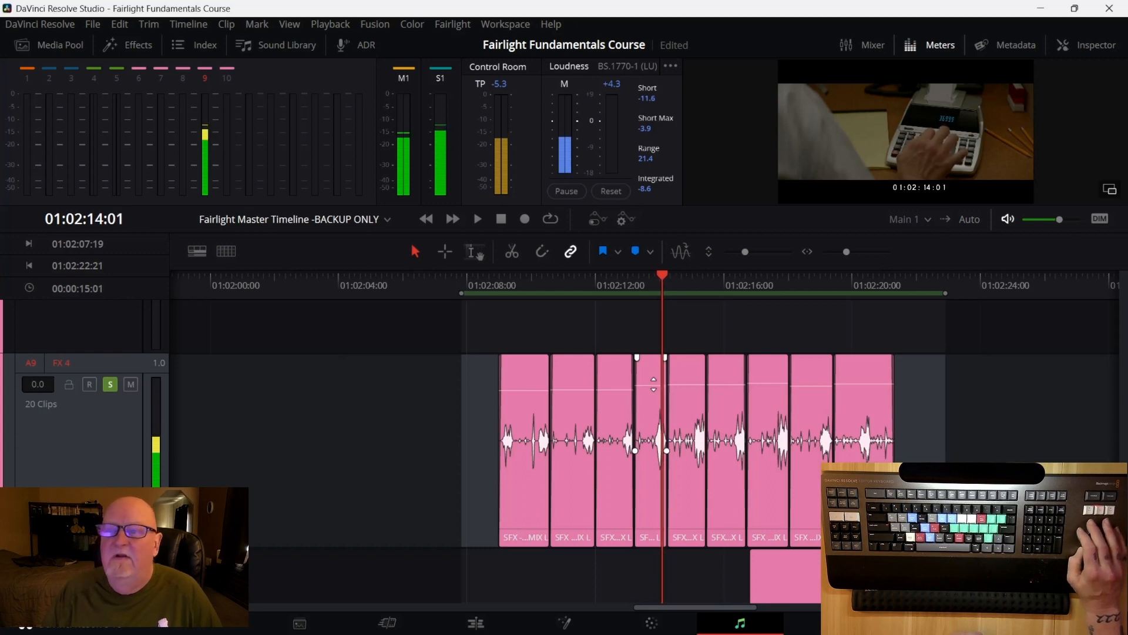
key(Left)
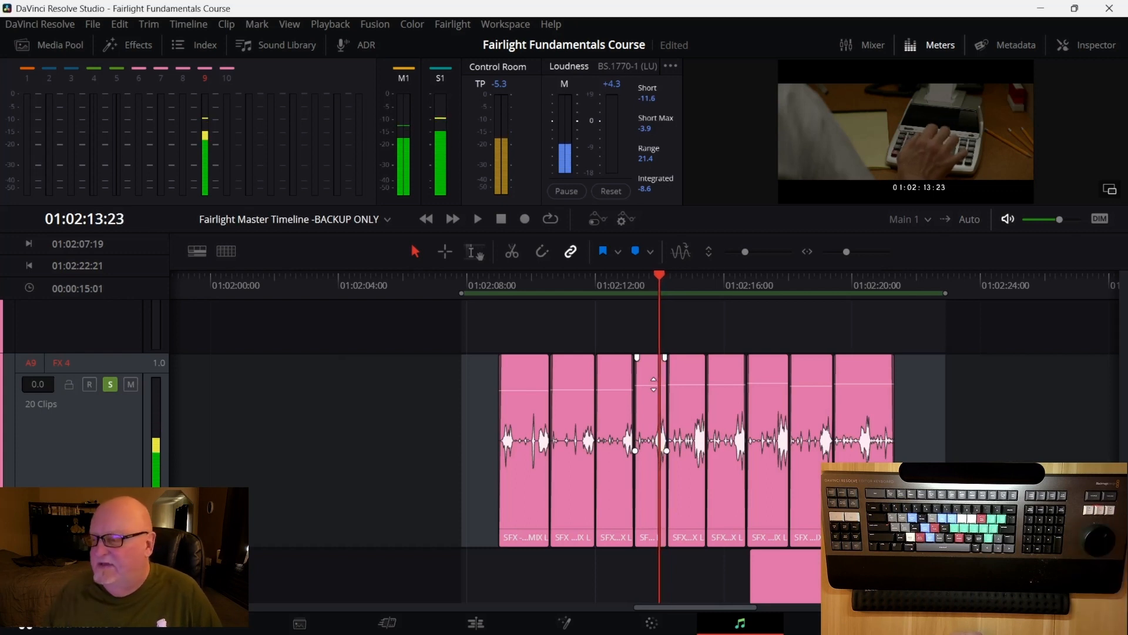
drag(654, 385, 658, 382)
key(Right)
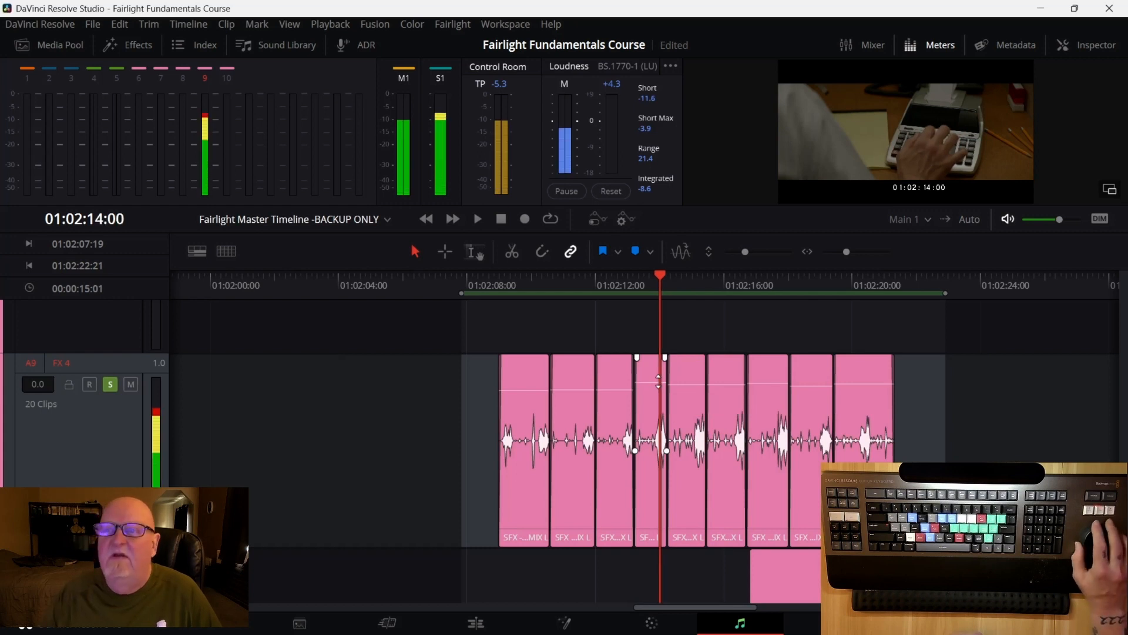
click(659, 382)
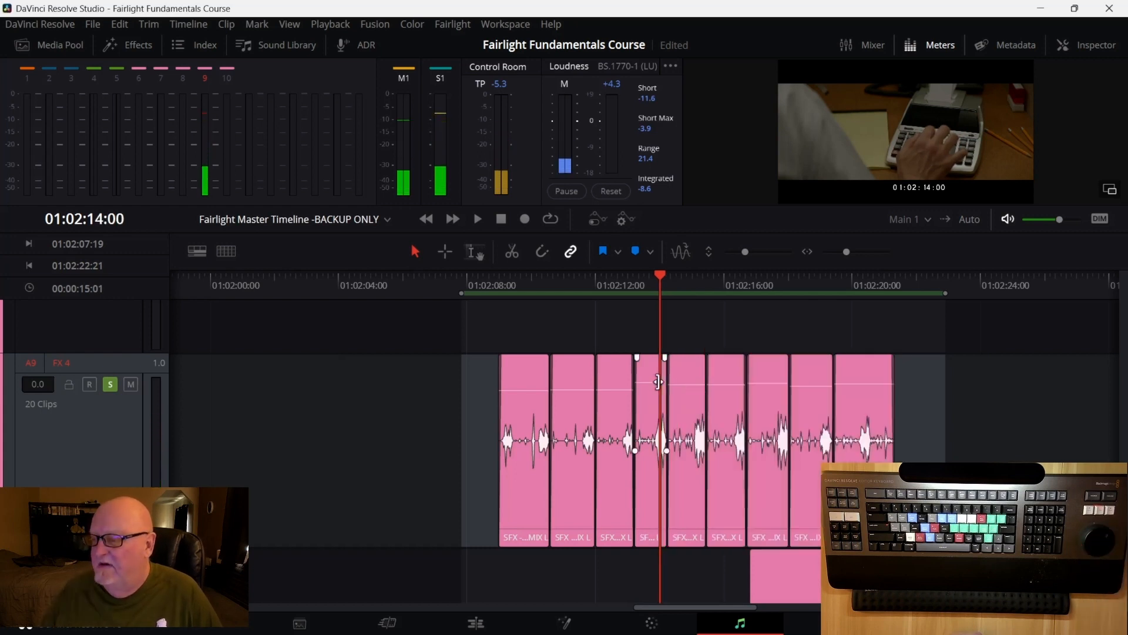
drag(652, 382, 652, 385)
key(Right)
key(Right)
key(Right)
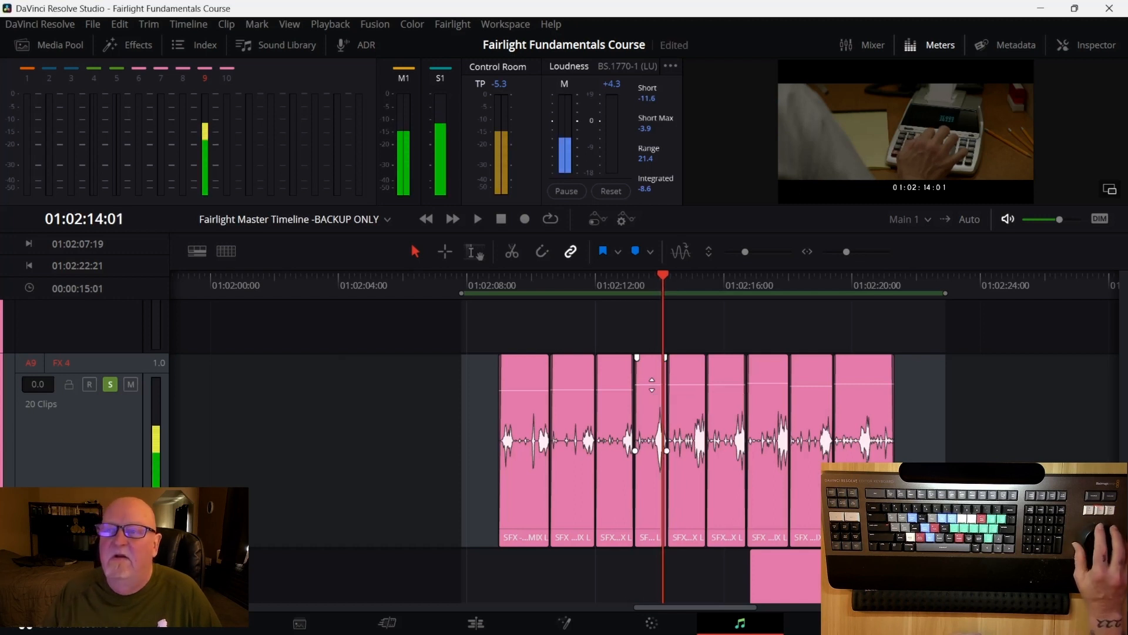
key(Left)
key(Left)
key(Left)
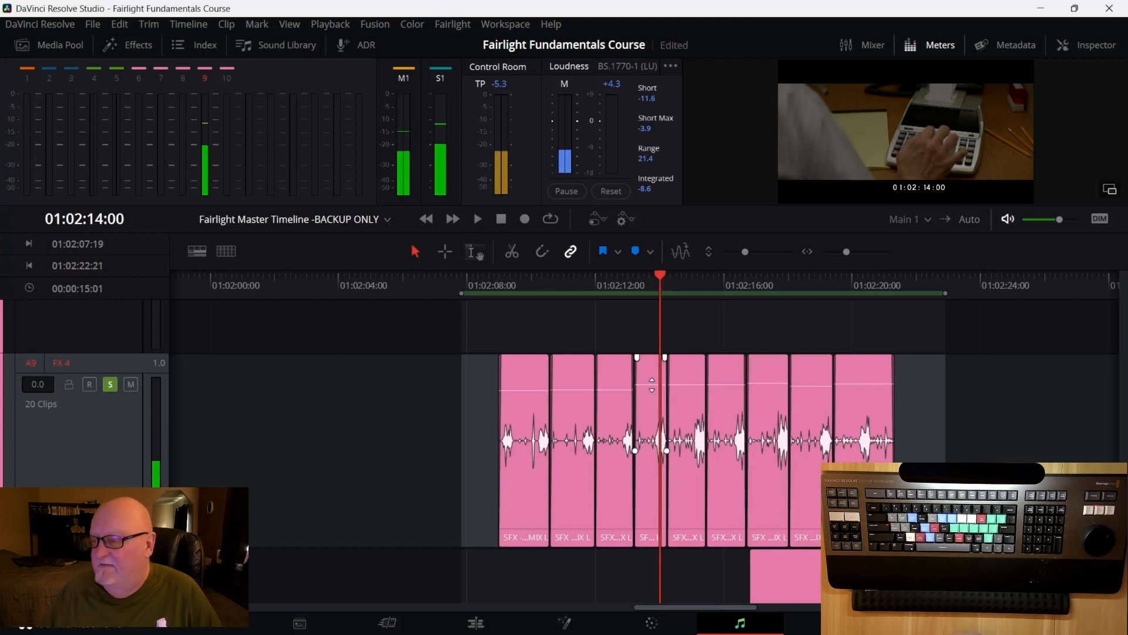
drag(652, 385, 652, 385)
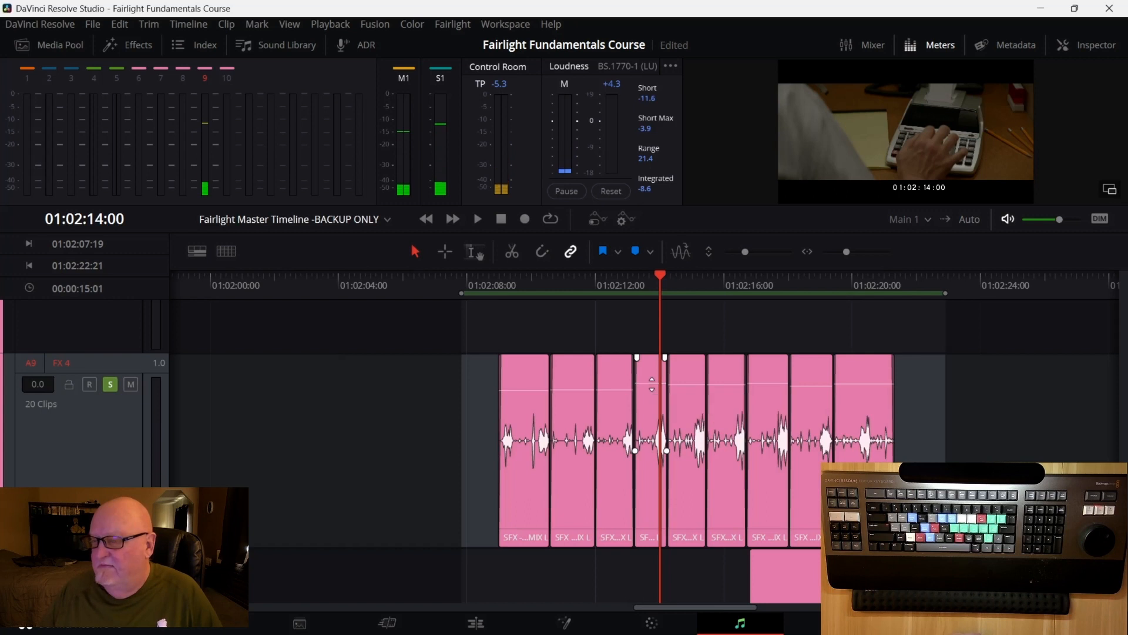
Step around 01:02:13 and raise the clip gain of the first FX 4 clip in the sequence
key(Right)
key(Right)
key(Right)
key(Left)
key(Left)
key(Left)
key(Left)
key(Left)
key(Left)
key(Left)
key(Left)
key(Left)
key(Left)
key(Left)
key(Left)
key(Left)
key(Left)
key(Left)
key(Left)
key(Left)
key(Left)
key(Left)
key(Left)
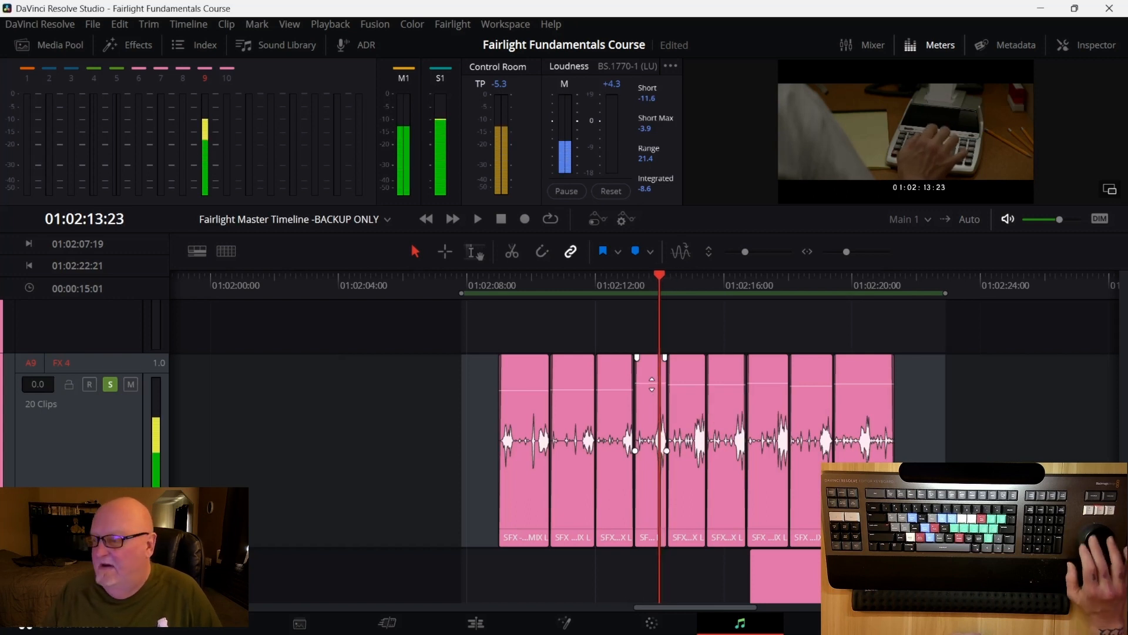
key(Right)
key(Right)
key(Right)
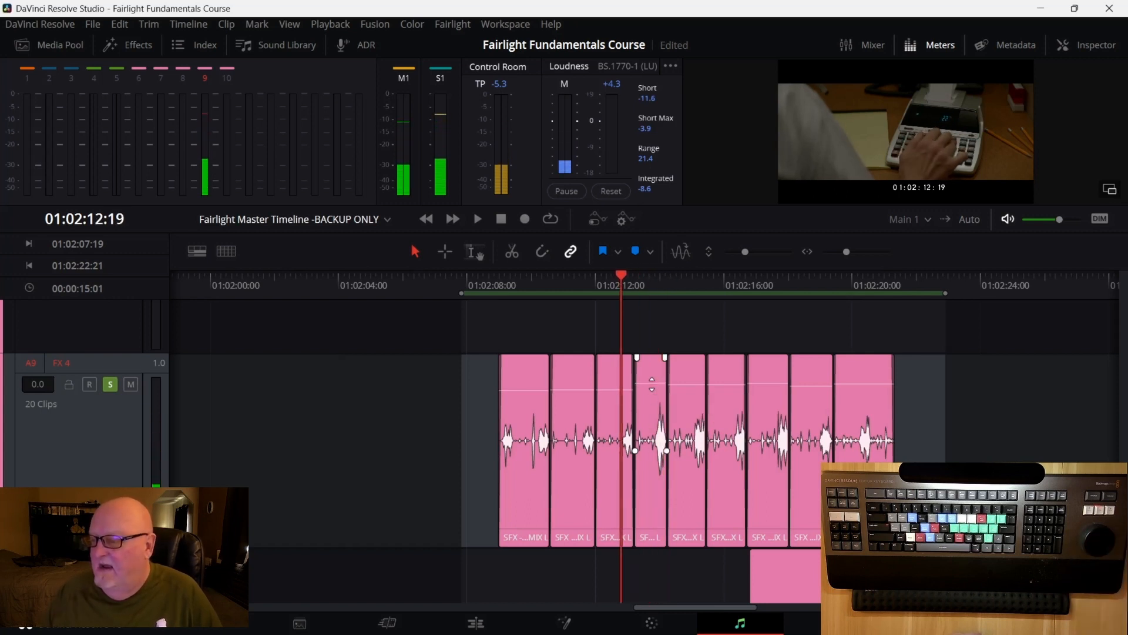
drag(616, 389, 524, 381)
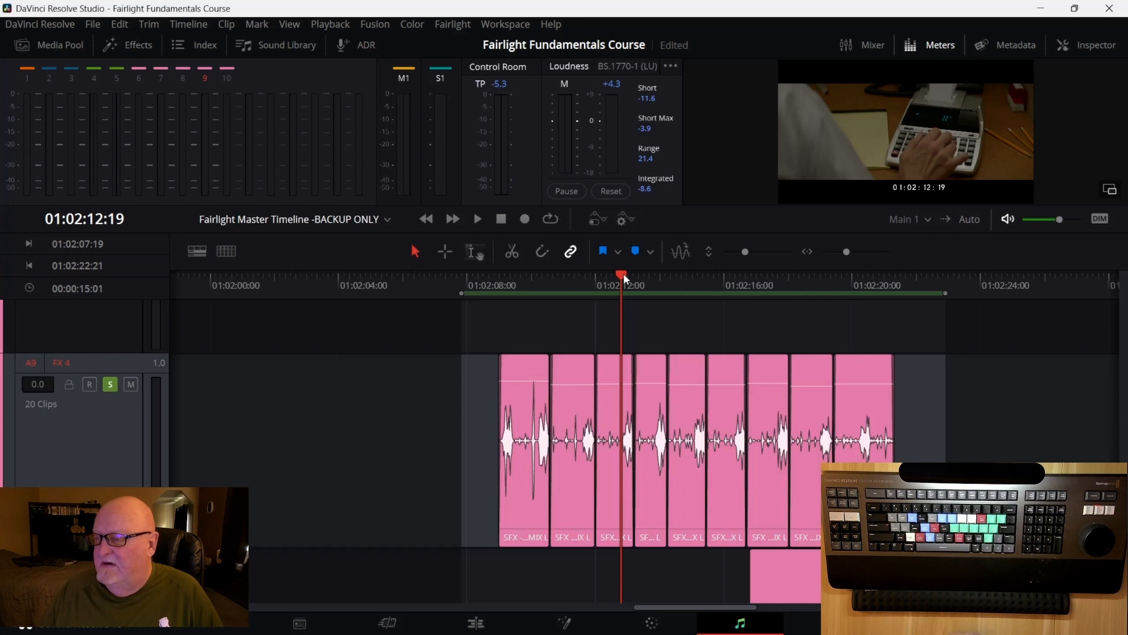
Play back the FX 4 sequence from about 01:02:08 and touch up the first clip's gain line
drag(623, 273, 499, 281)
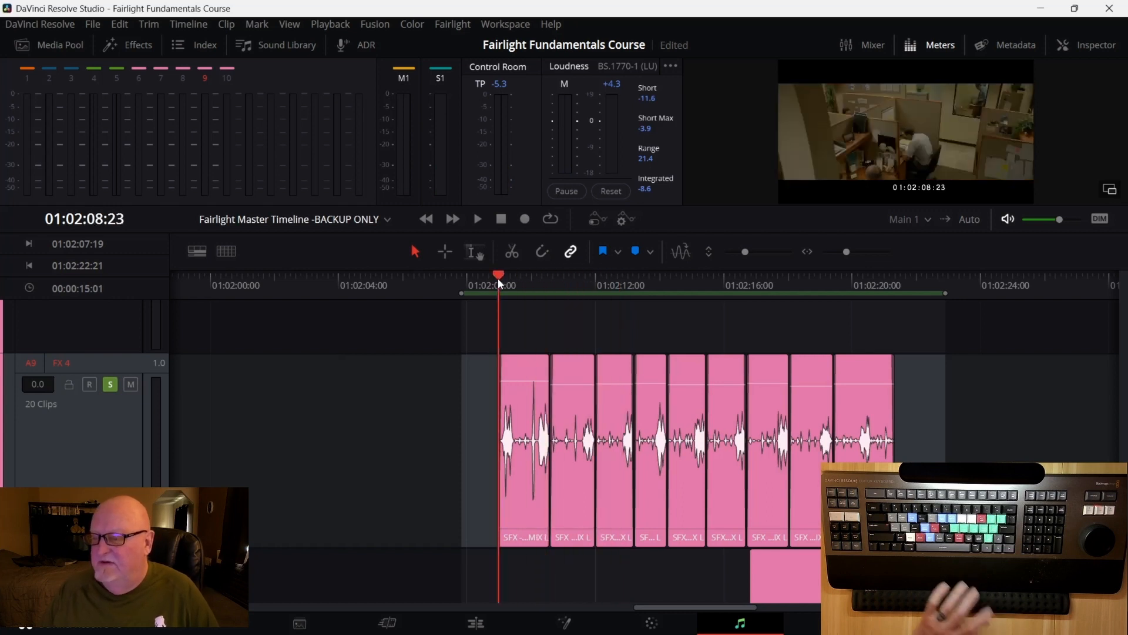
key(space)
key(space)
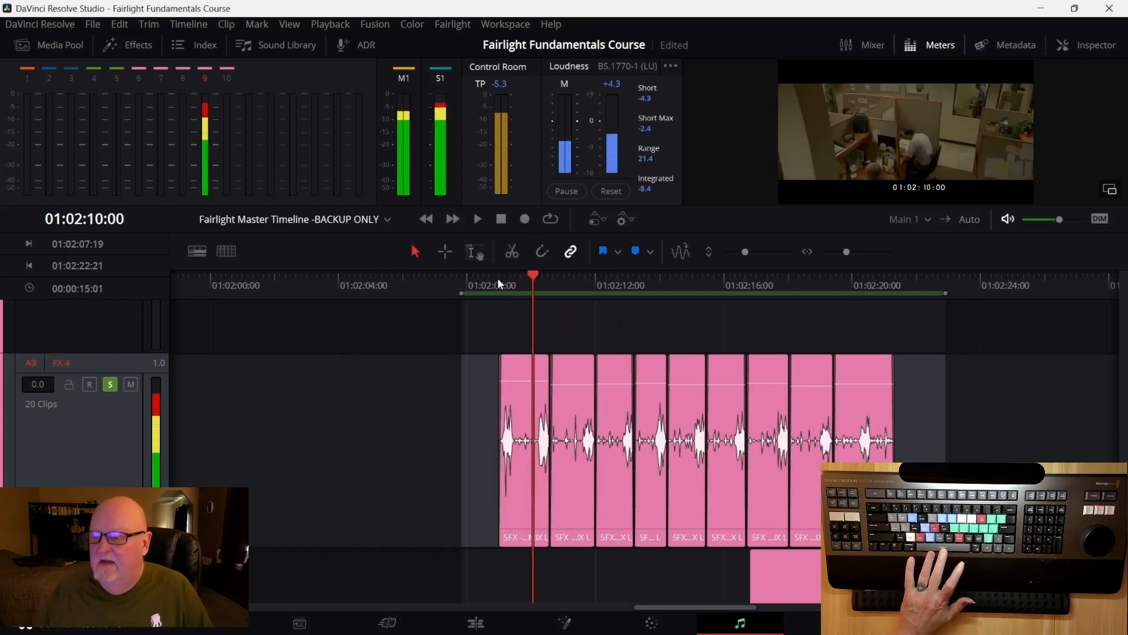
drag(520, 381, 520, 385)
key(space)
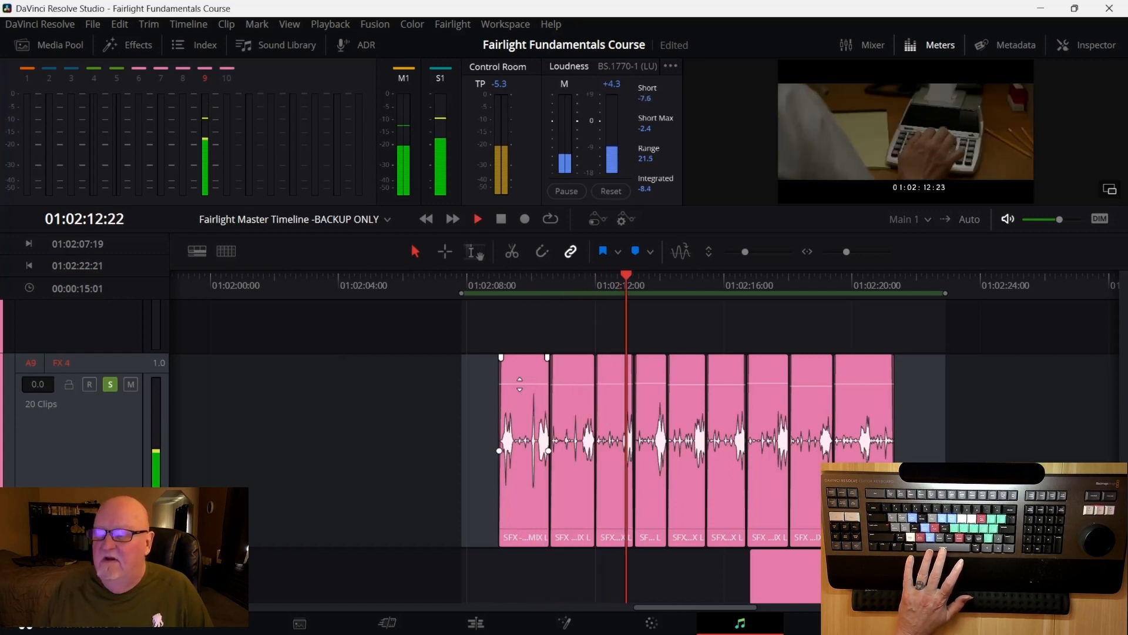
key(space)
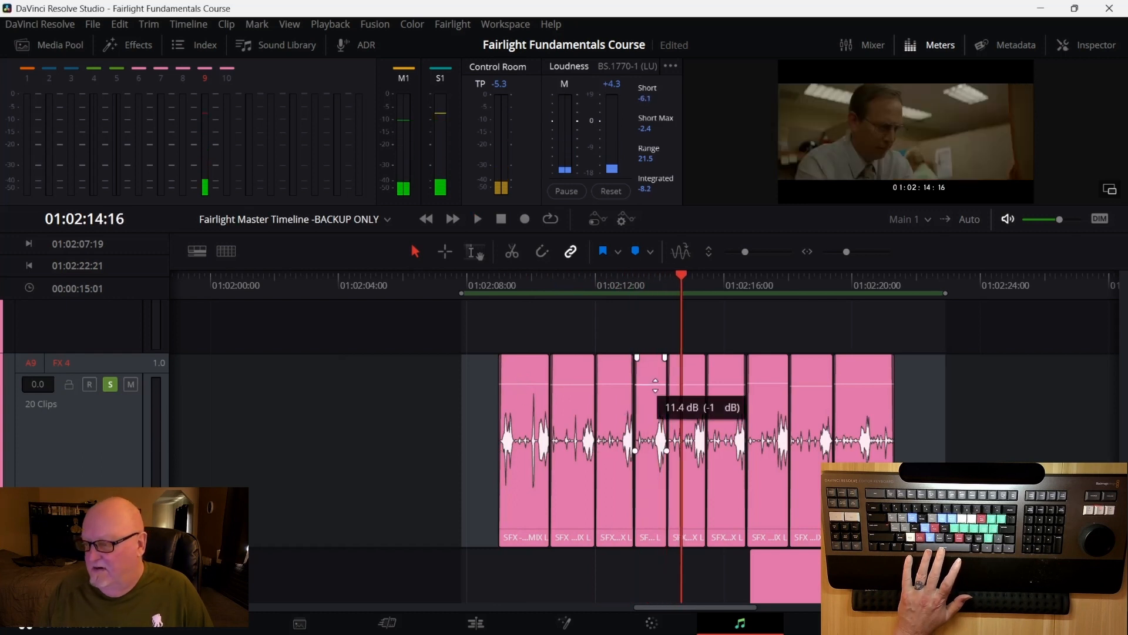
Touch up the short clip's gain near 01:02:14 and replay the sequence from about 01:02:13
drag(682, 276, 656, 277)
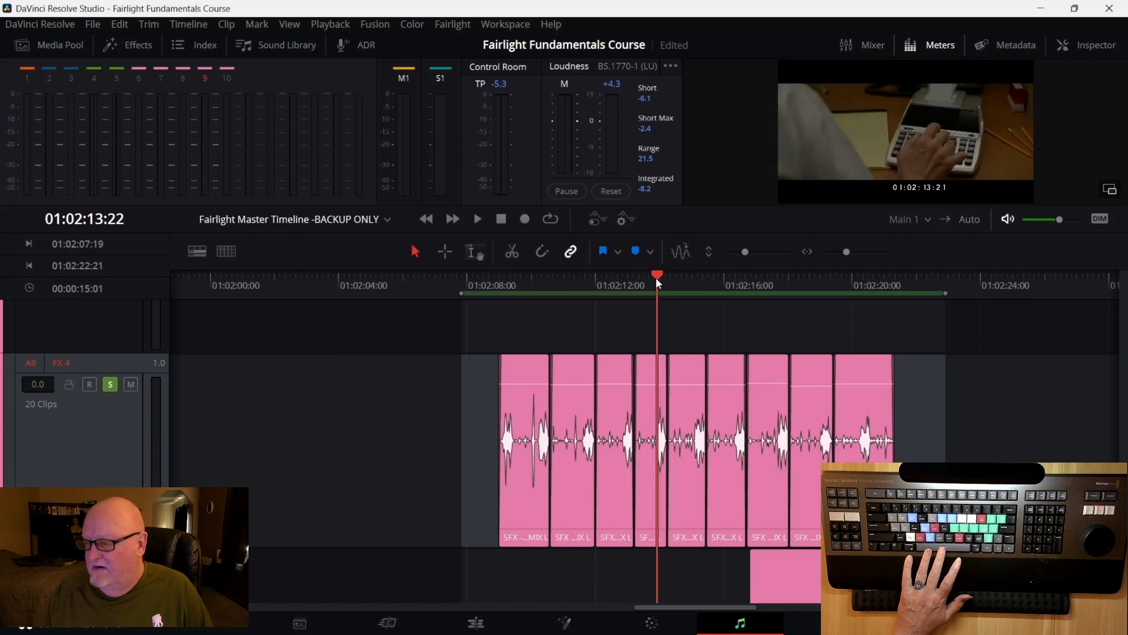
key(space)
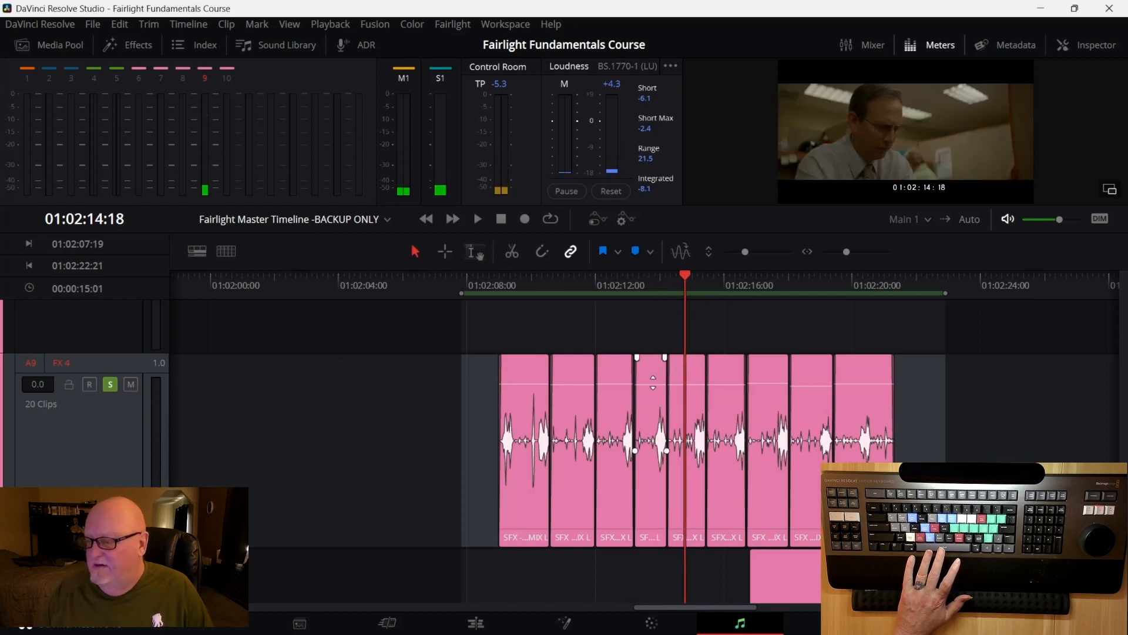
drag(654, 381, 653, 383)
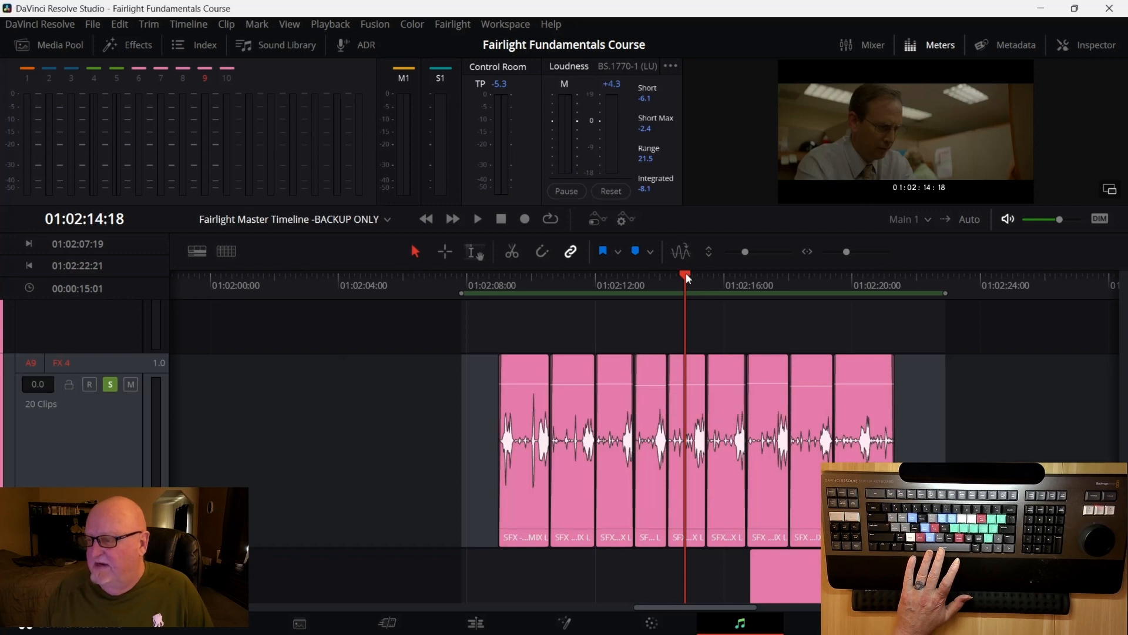
drag(685, 273, 654, 282)
key(space)
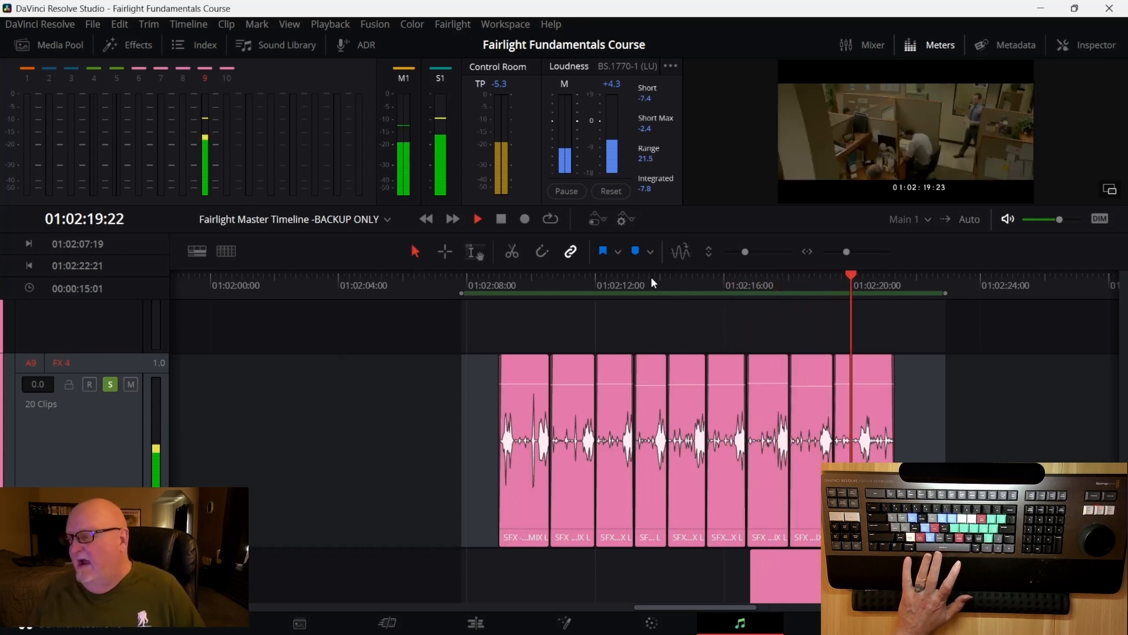
key(space)
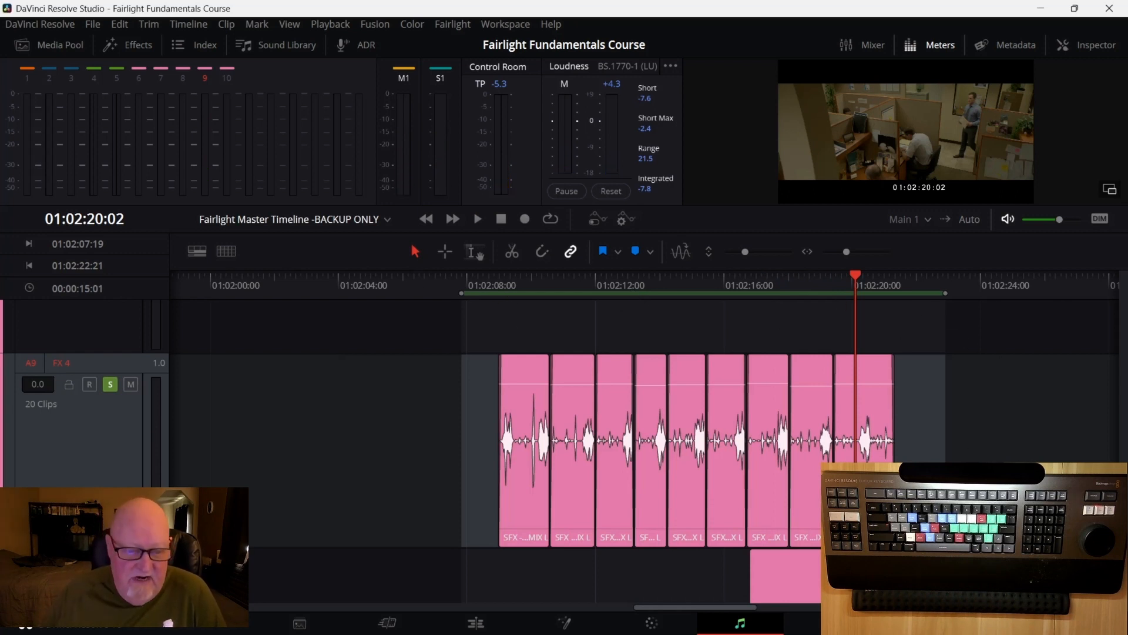
mouse_move(408, 623)
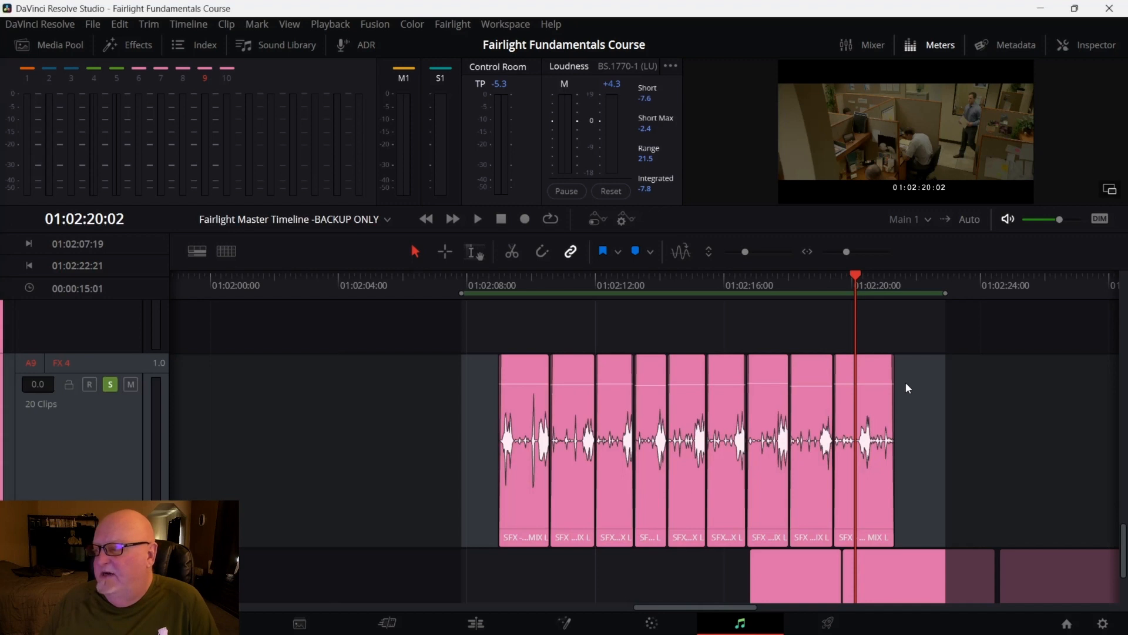
drag(908, 383, 491, 393)
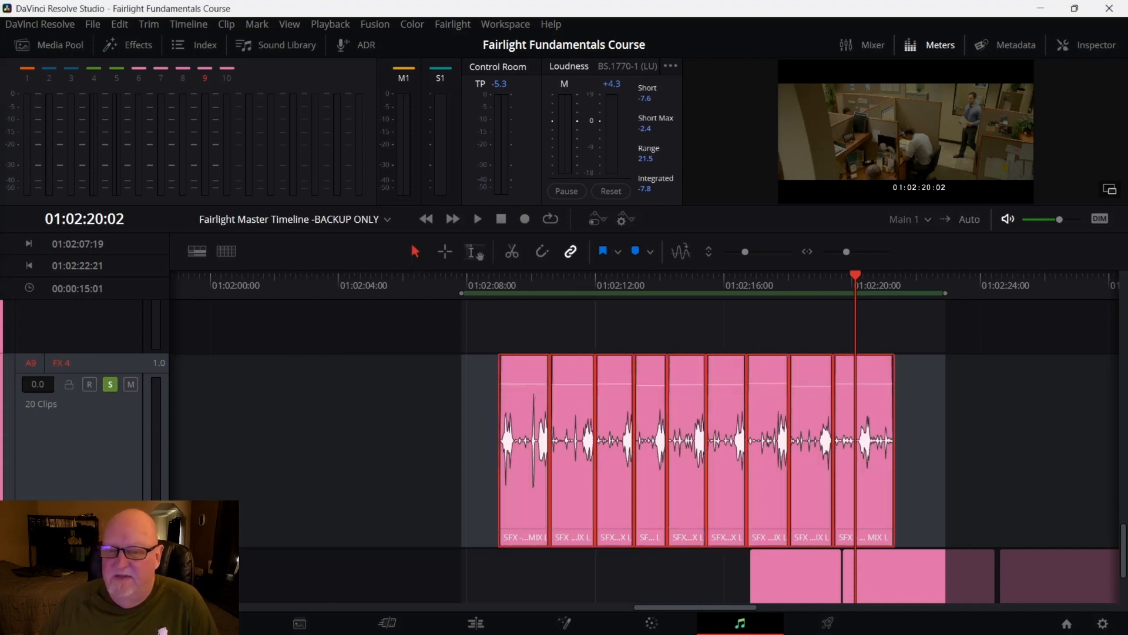
click(73, 442)
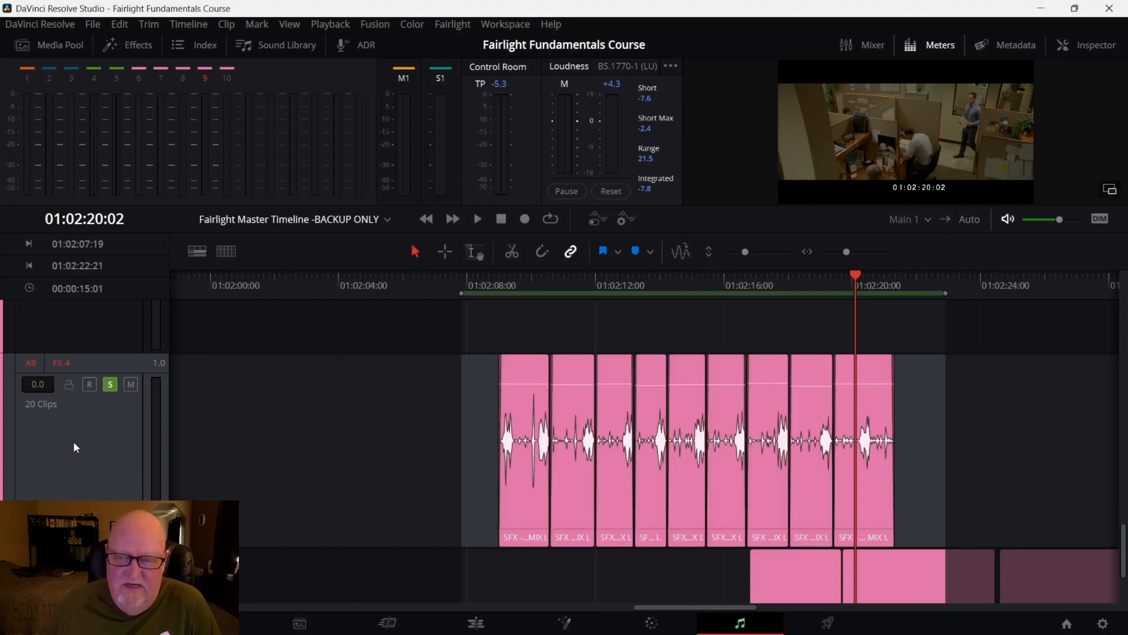
Select all the FX 4 clips and bounce the selected track to a new layer
click(73, 443)
drag(931, 399, 478, 399)
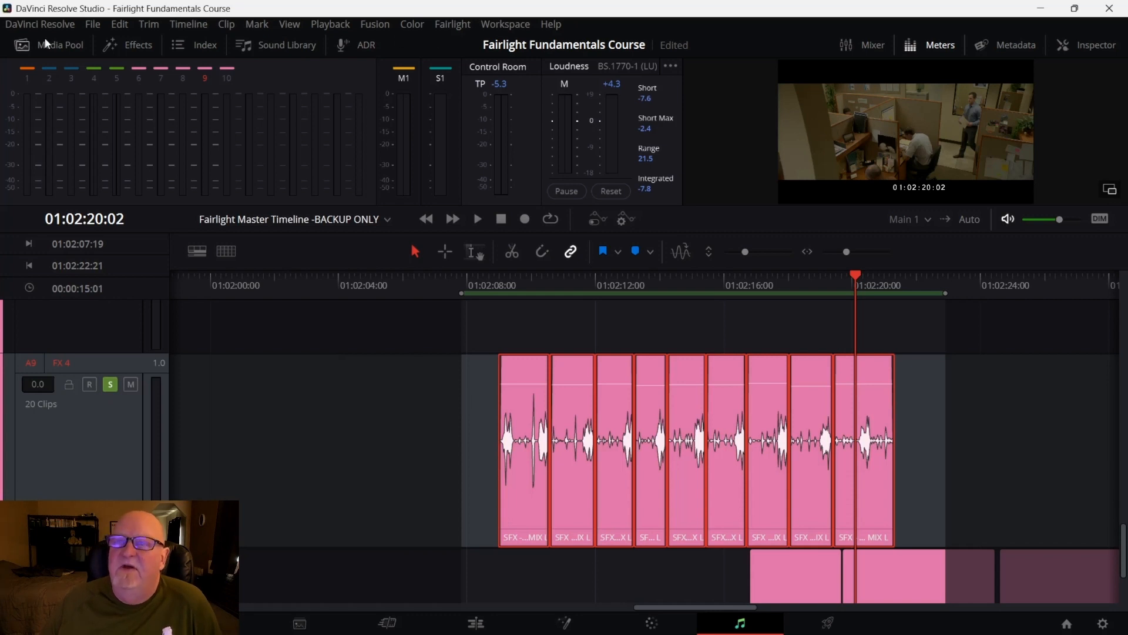
click(183, 23)
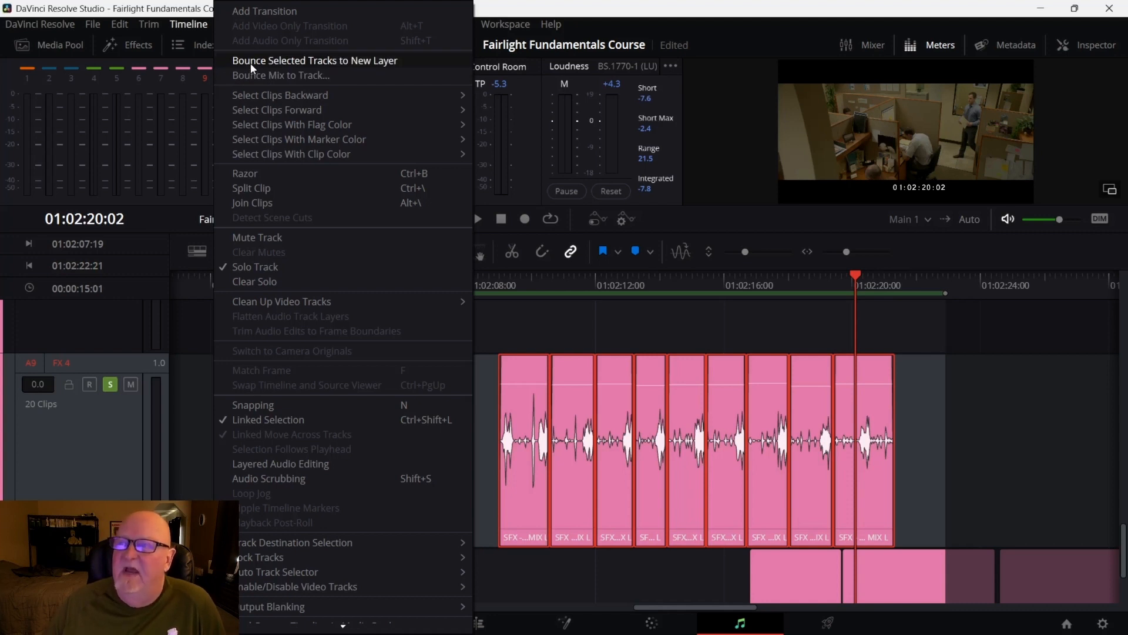
click(250, 60)
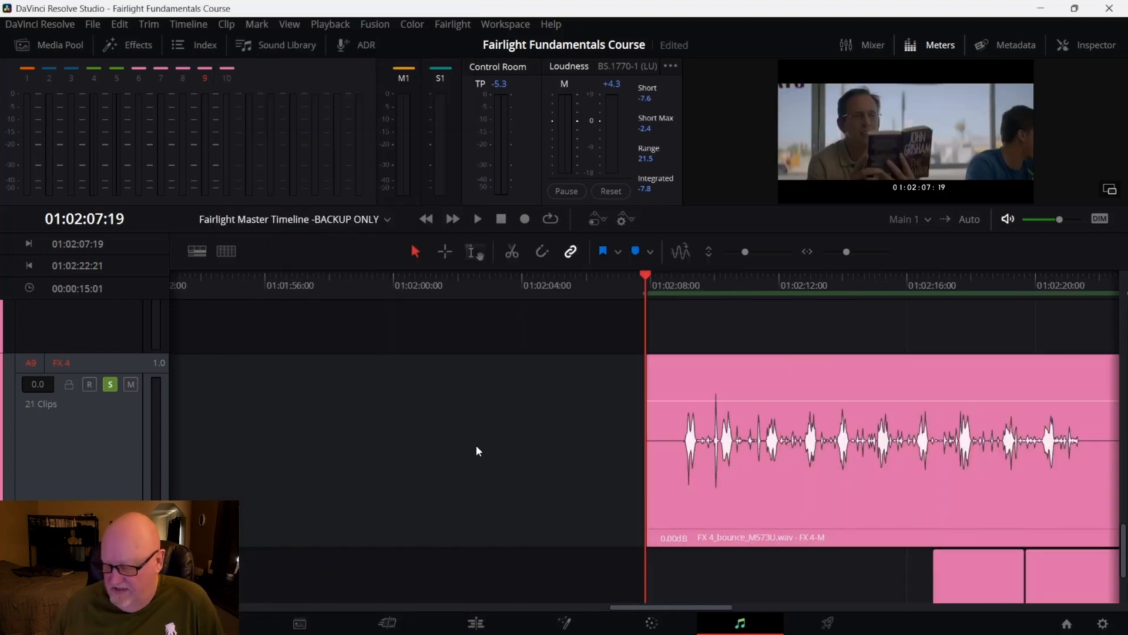
Turn on audio track layers and scroll through the tracks to inspect the bounced layer
key(Right)
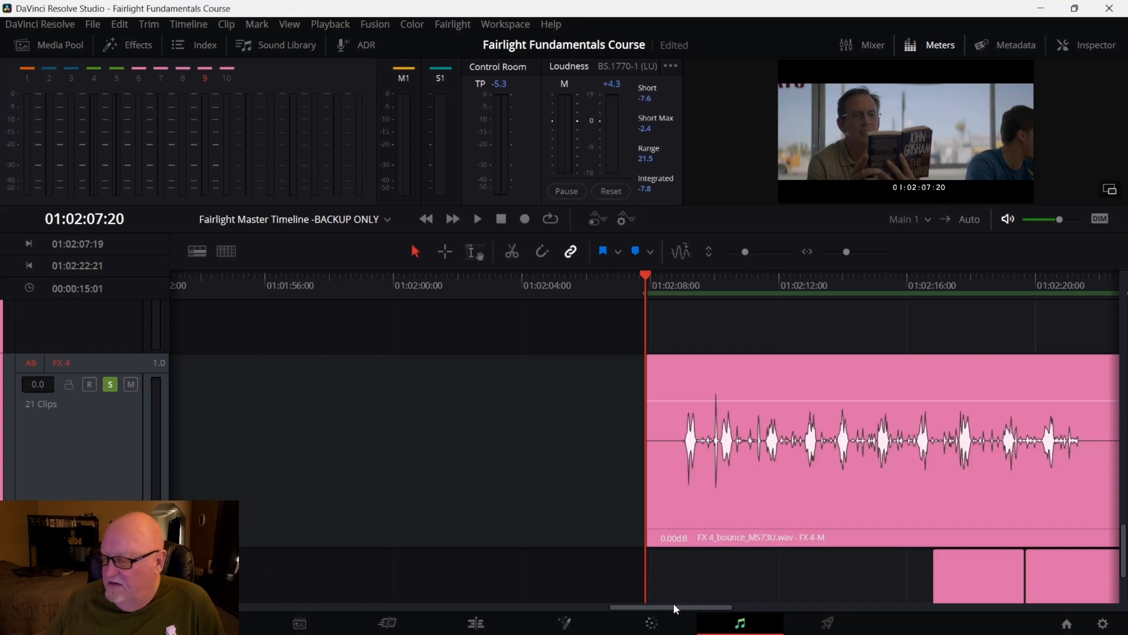
drag(675, 607, 717, 607)
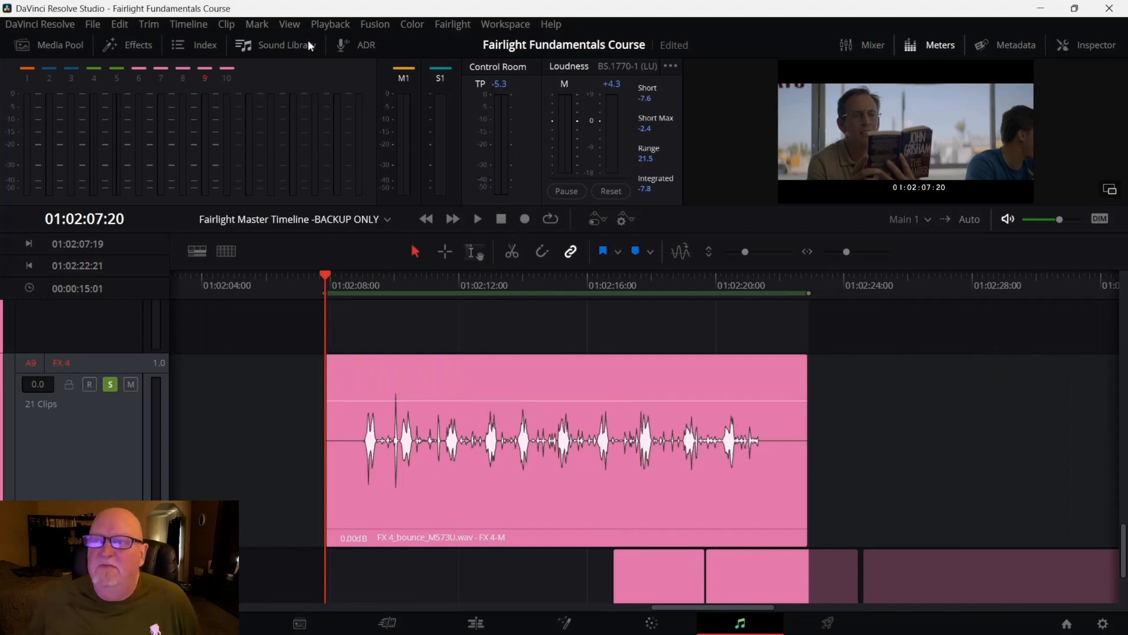
click(295, 25)
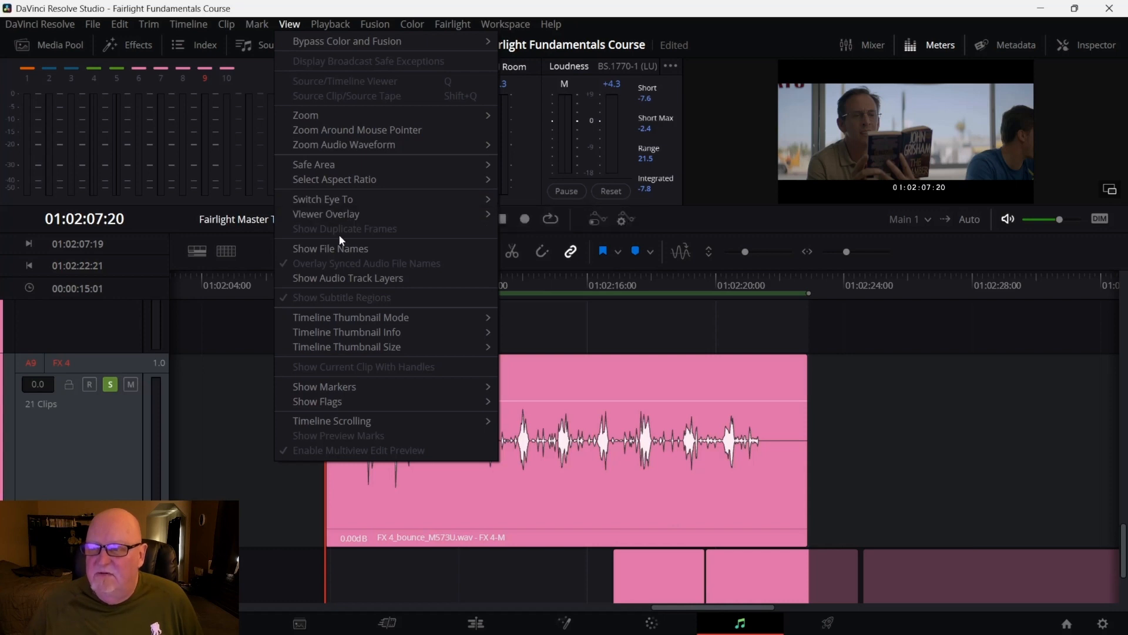
mouse_move(346, 400)
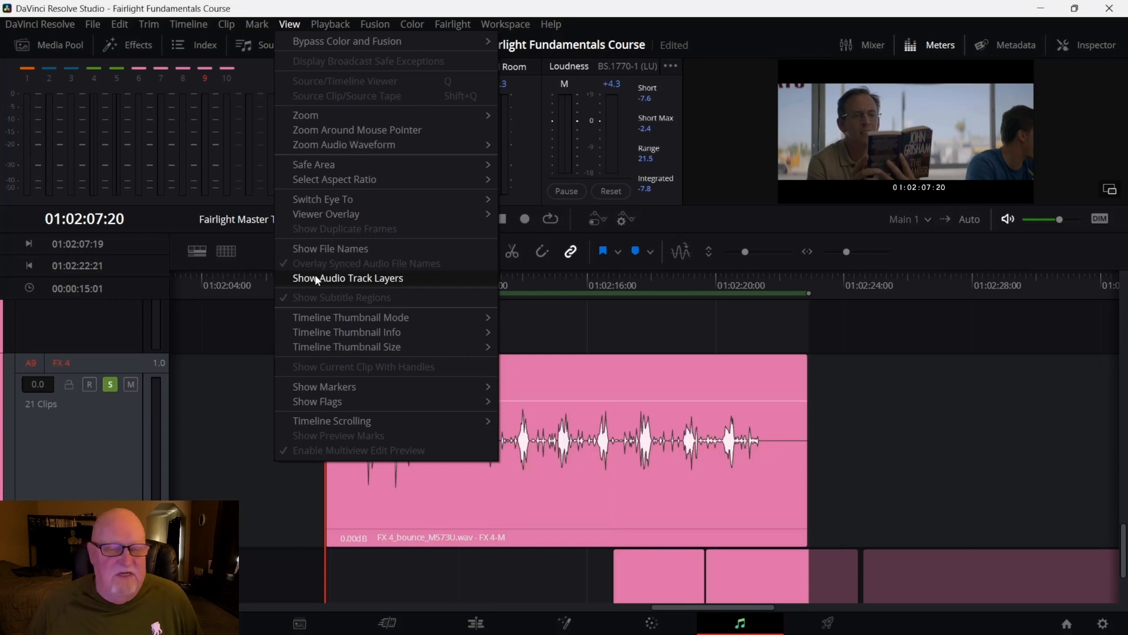
click(348, 278)
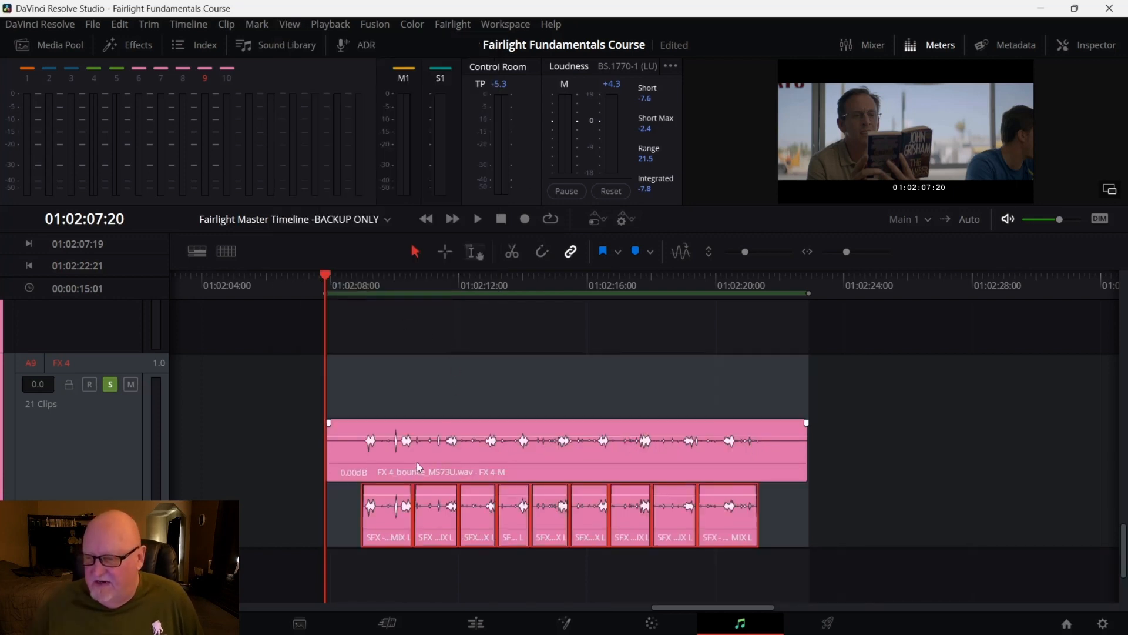
scroll(419, 464, down, 3)
scroll(421, 463, up, 4)
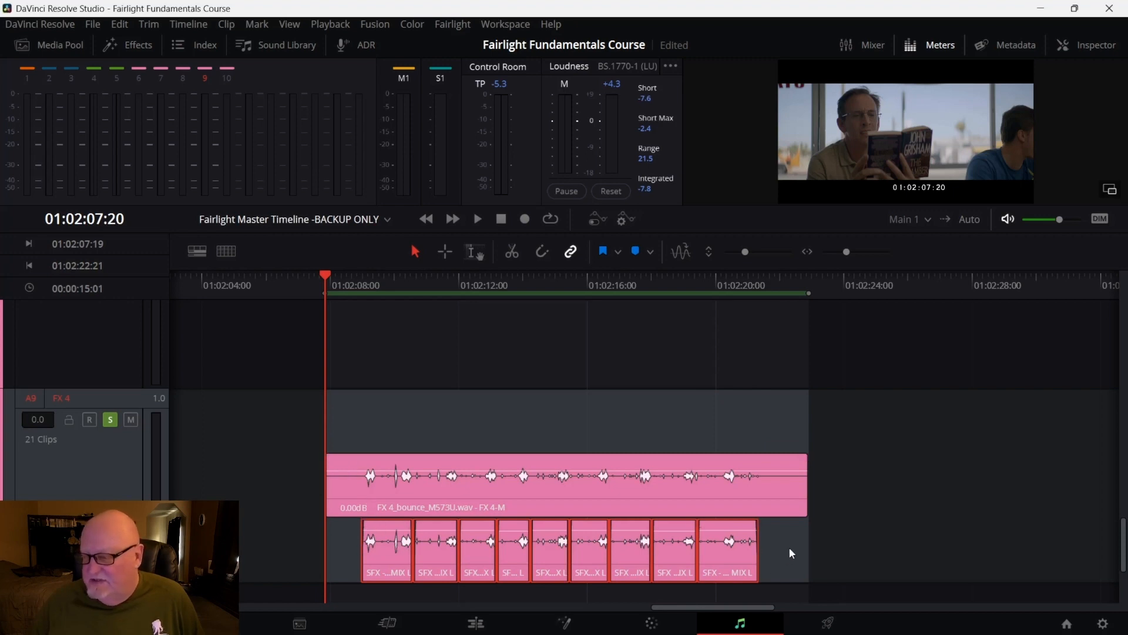
scroll(915, 508, down, 3)
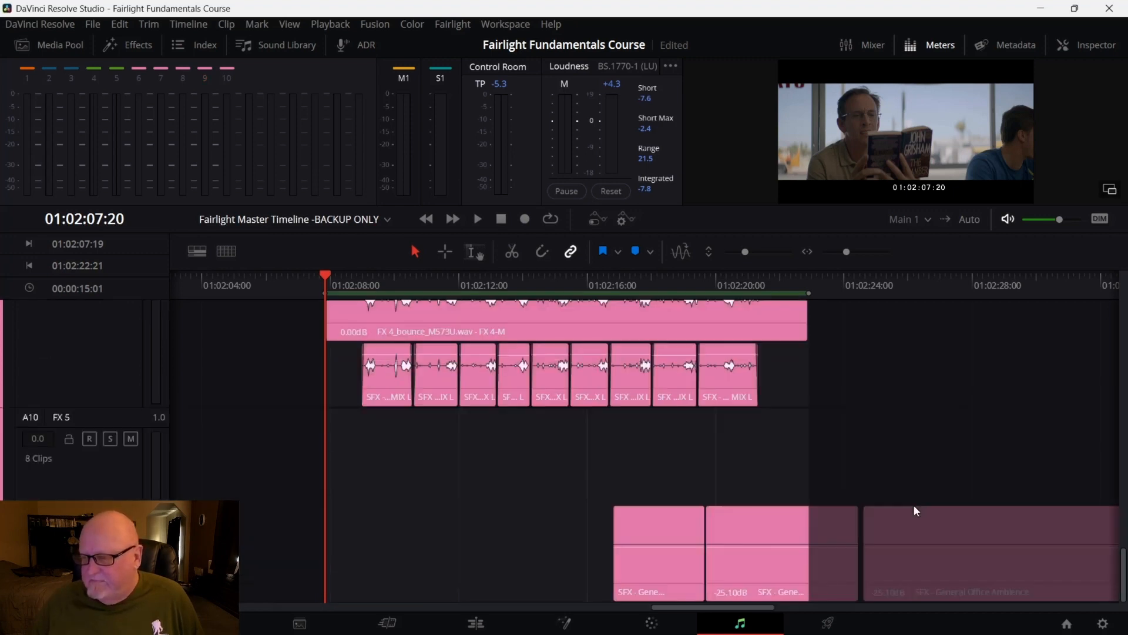
scroll(913, 504, up, 1)
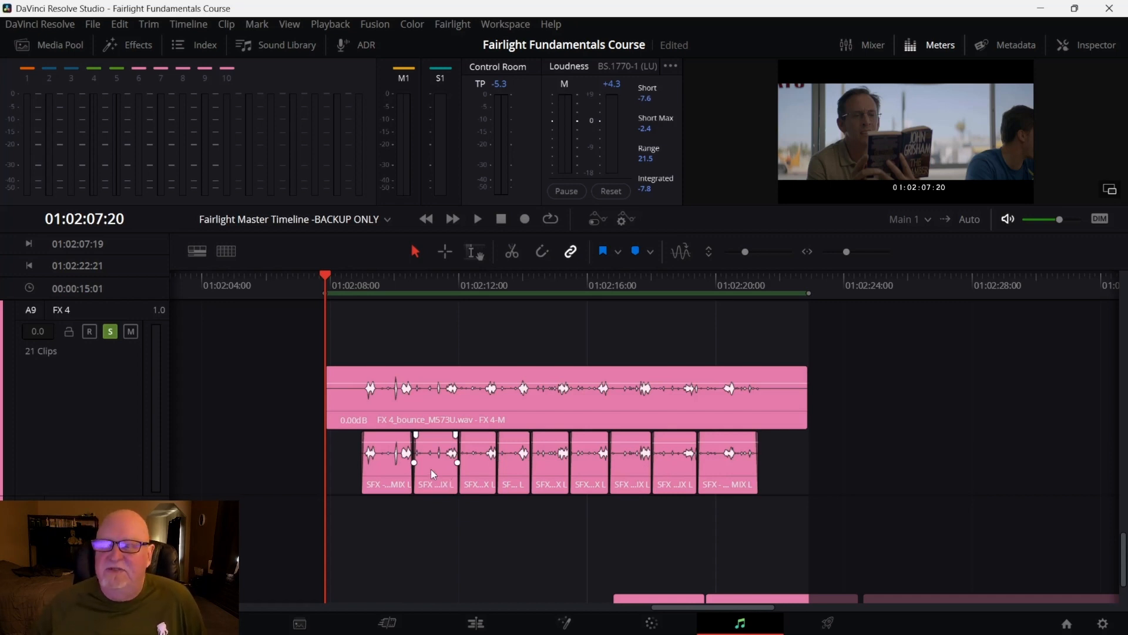
Delete the bounced FX 4 layer clip and turn off audio track layers
click(430, 407)
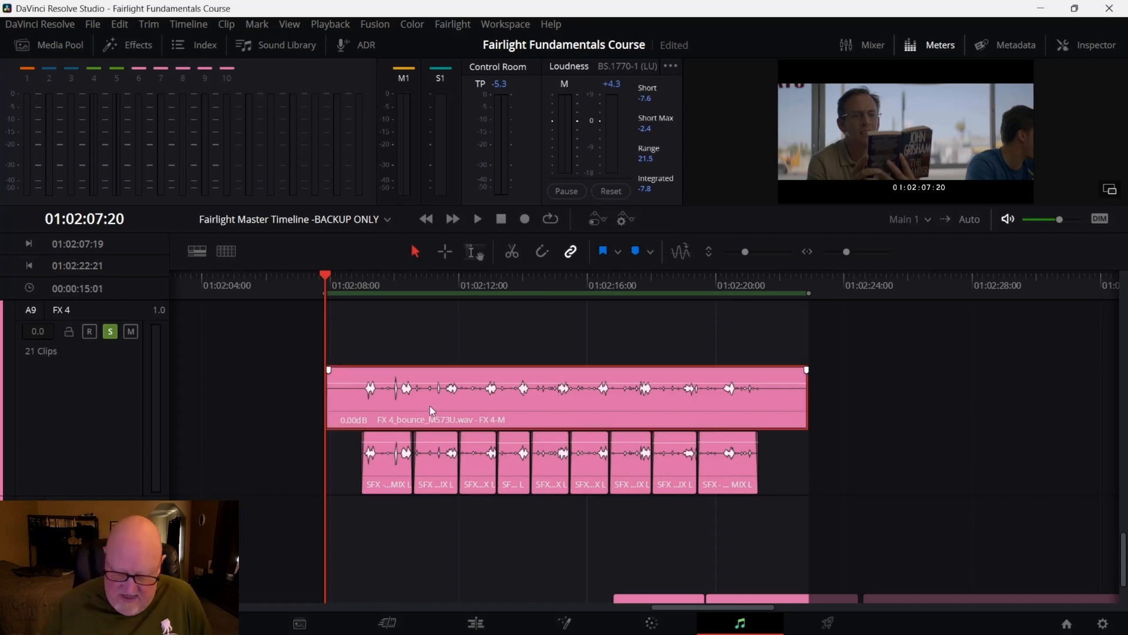
key(Delete)
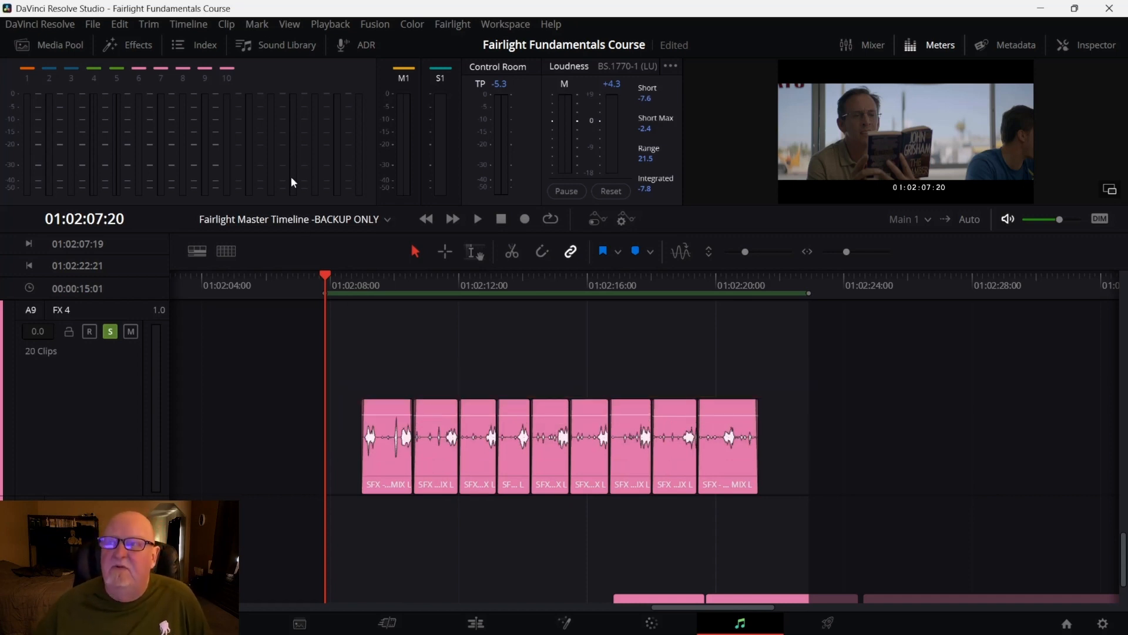
click(290, 24)
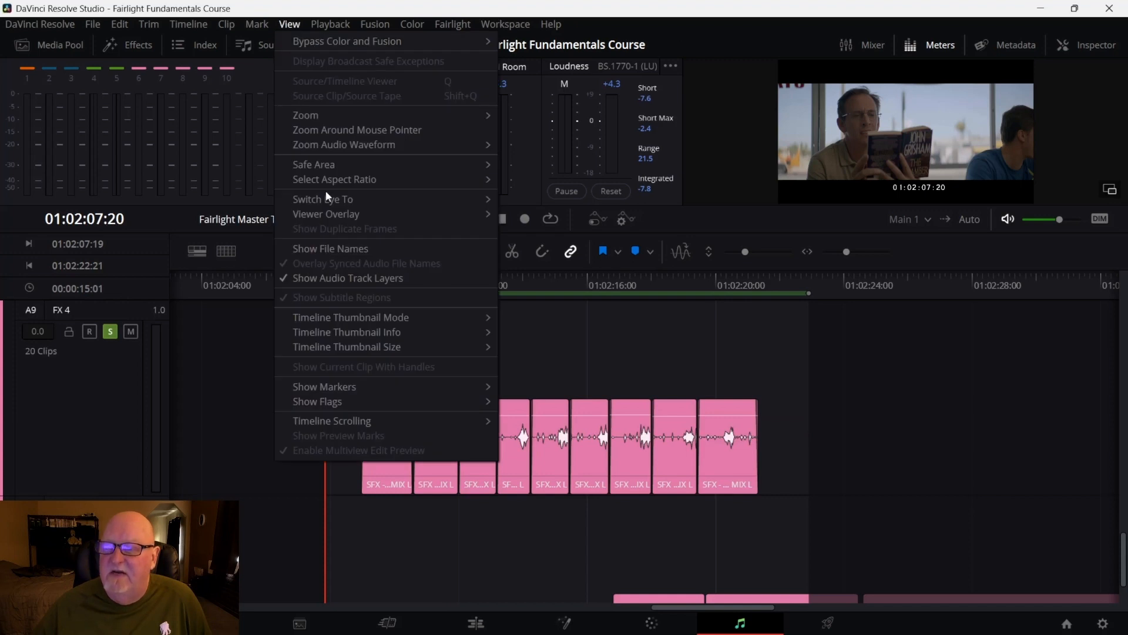
click(352, 278)
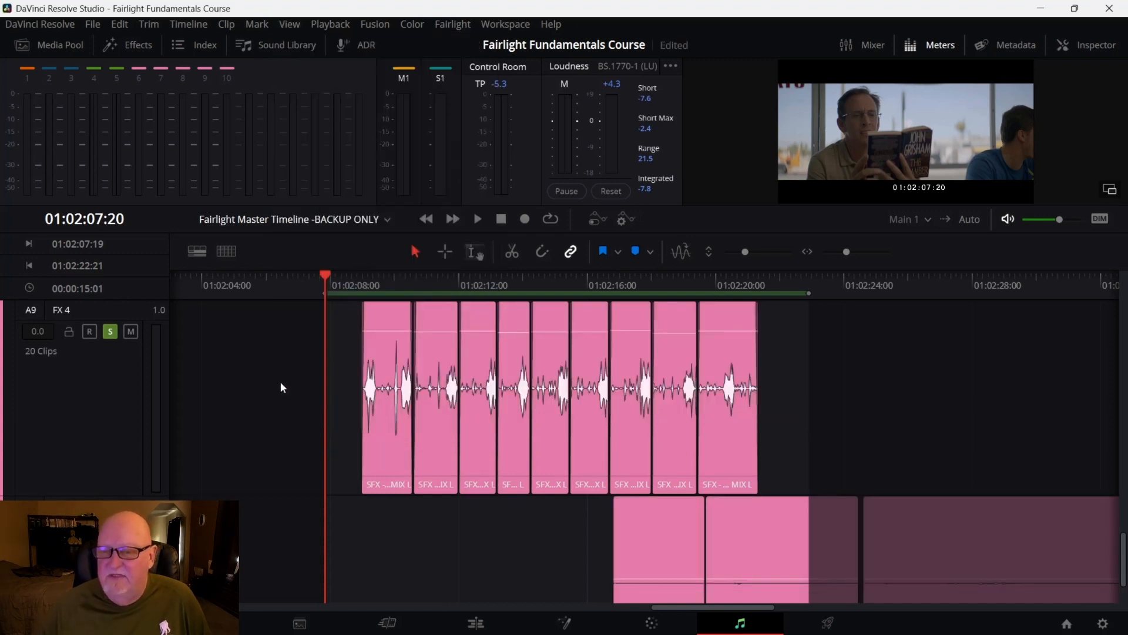
Scroll through the tracks to check which one is soloed
scroll(281, 382, up, 2)
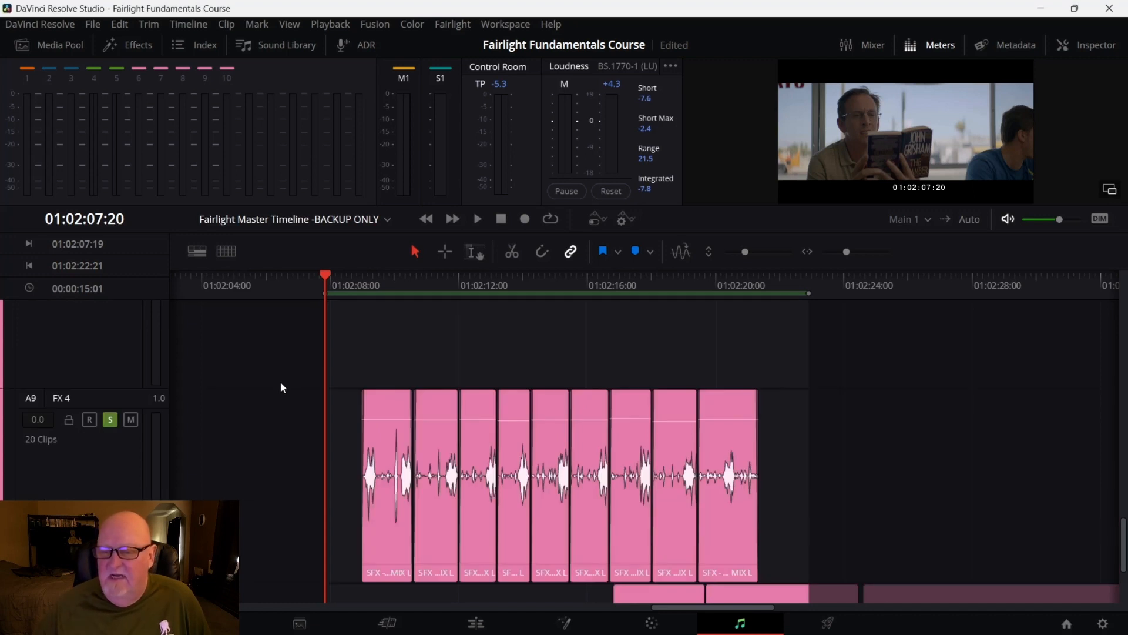
scroll(110, 420, up, 5)
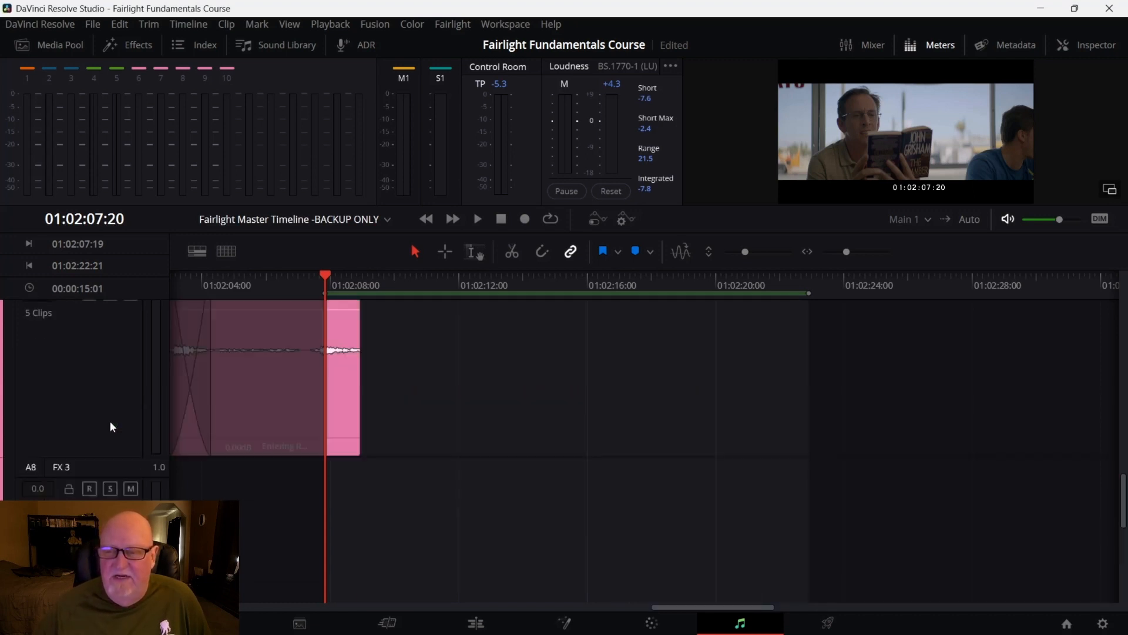
scroll(111, 421, up, 10)
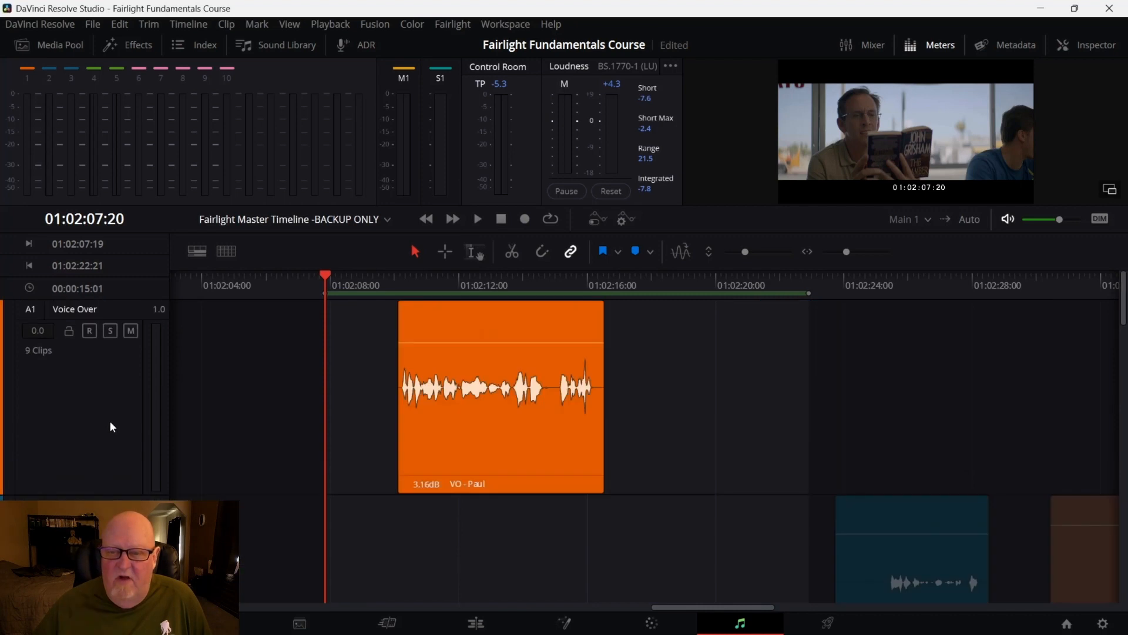
scroll(110, 421, down, 10)
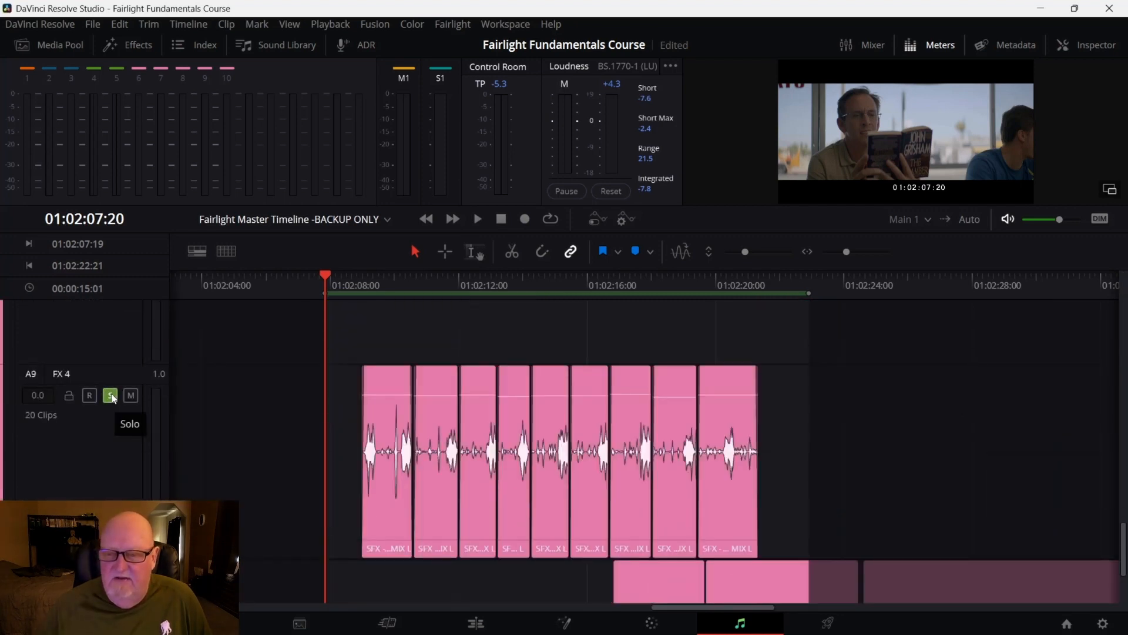
scroll(114, 399, down, 3)
scroll(114, 399, up, 3)
click(111, 420)
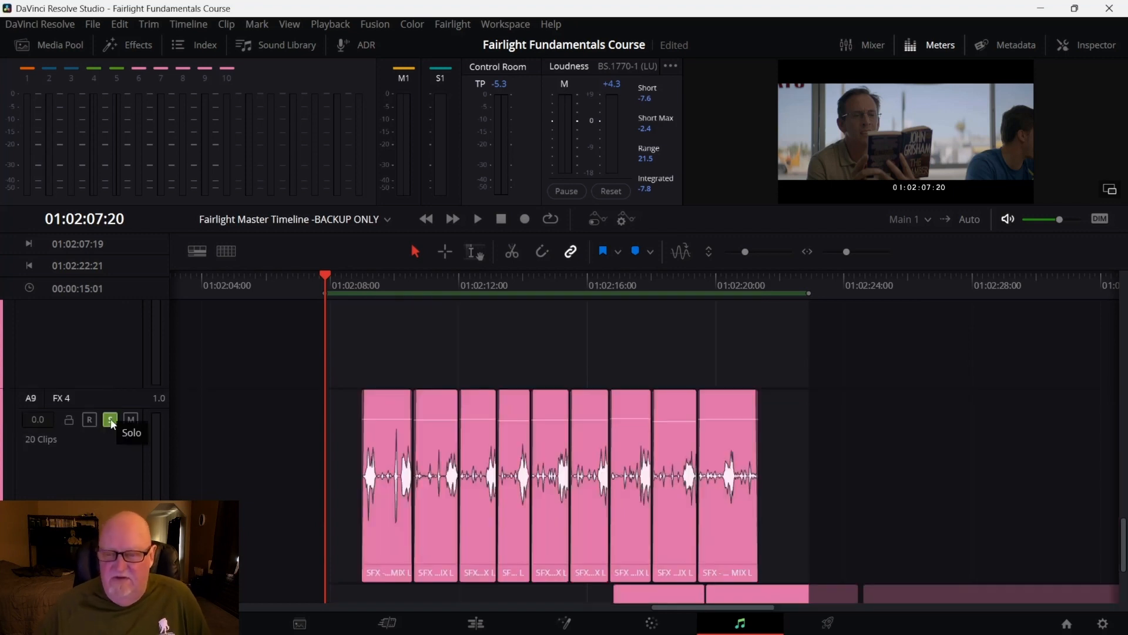
scroll(113, 423, down, 3)
scroll(113, 424, up, 1)
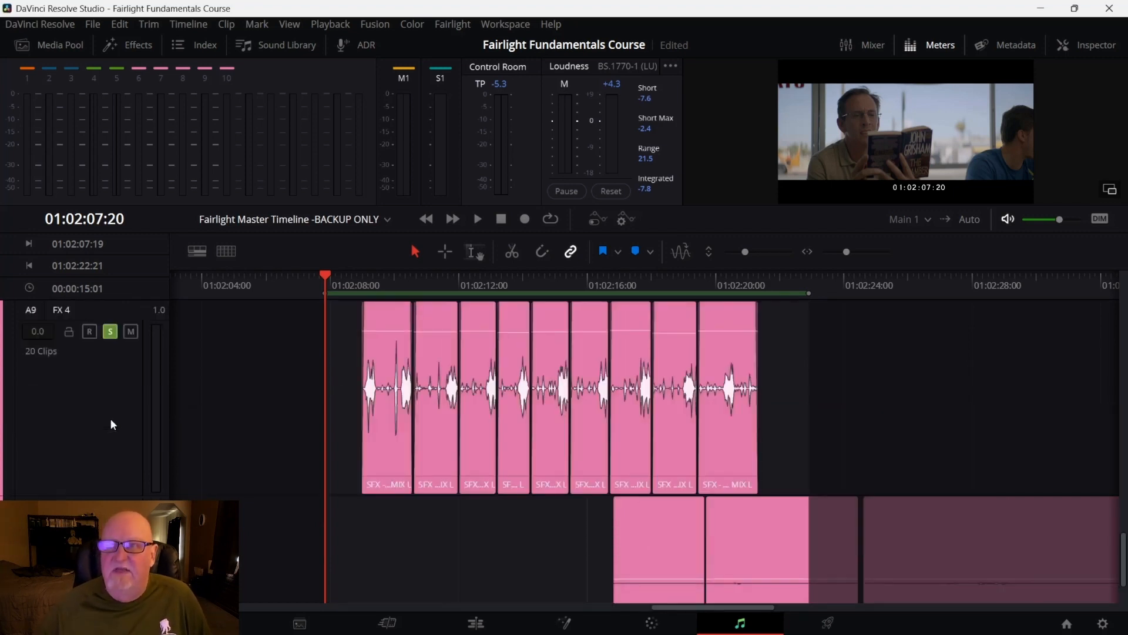
Select the FX 4 clips and bounce the Sub 1 mix to a new track
click(194, 24)
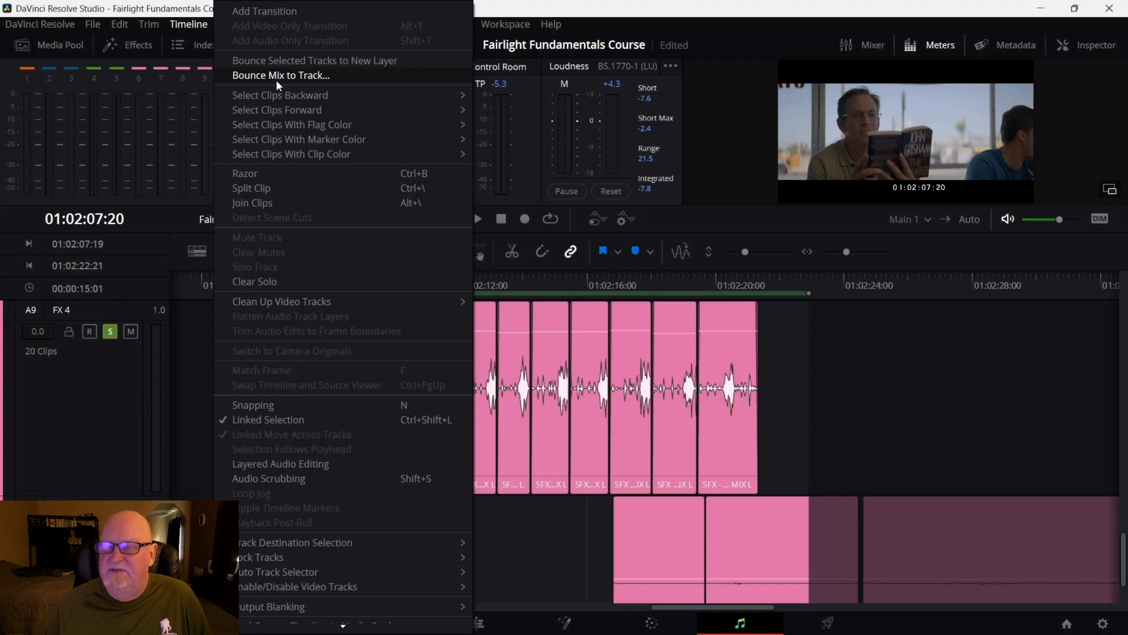
click(98, 414)
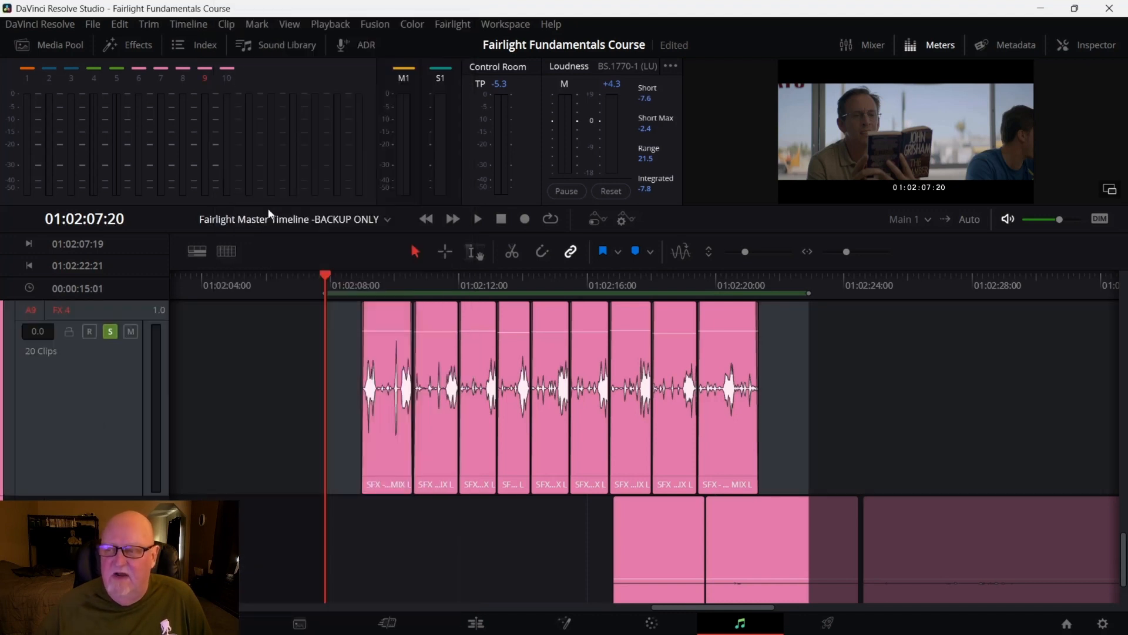
drag(784, 405, 339, 435)
click(196, 27)
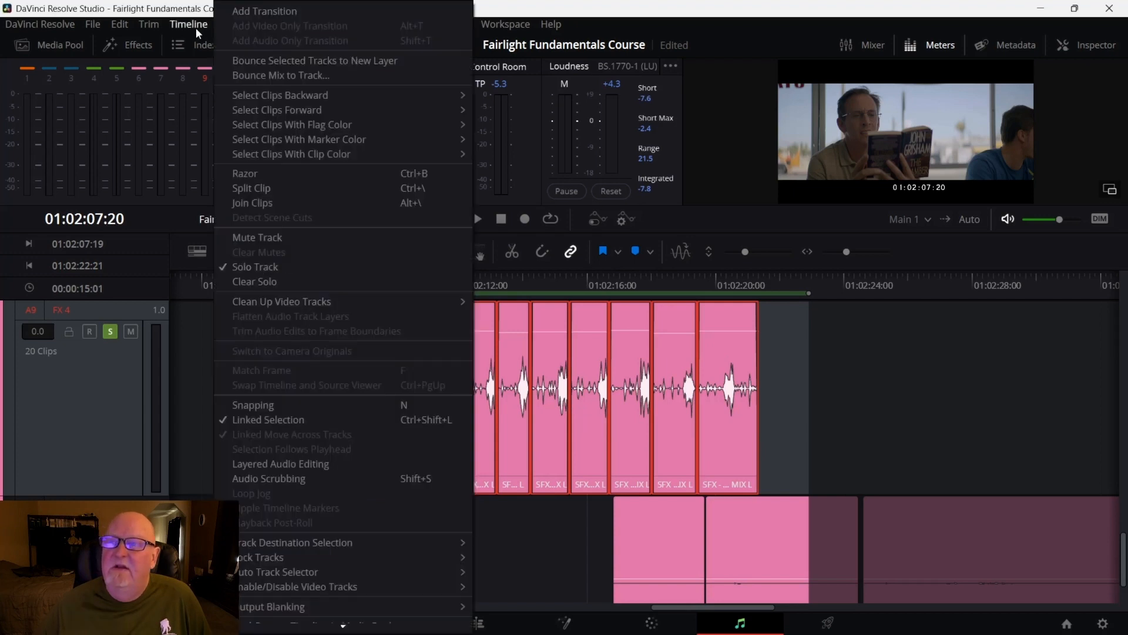
click(260, 76)
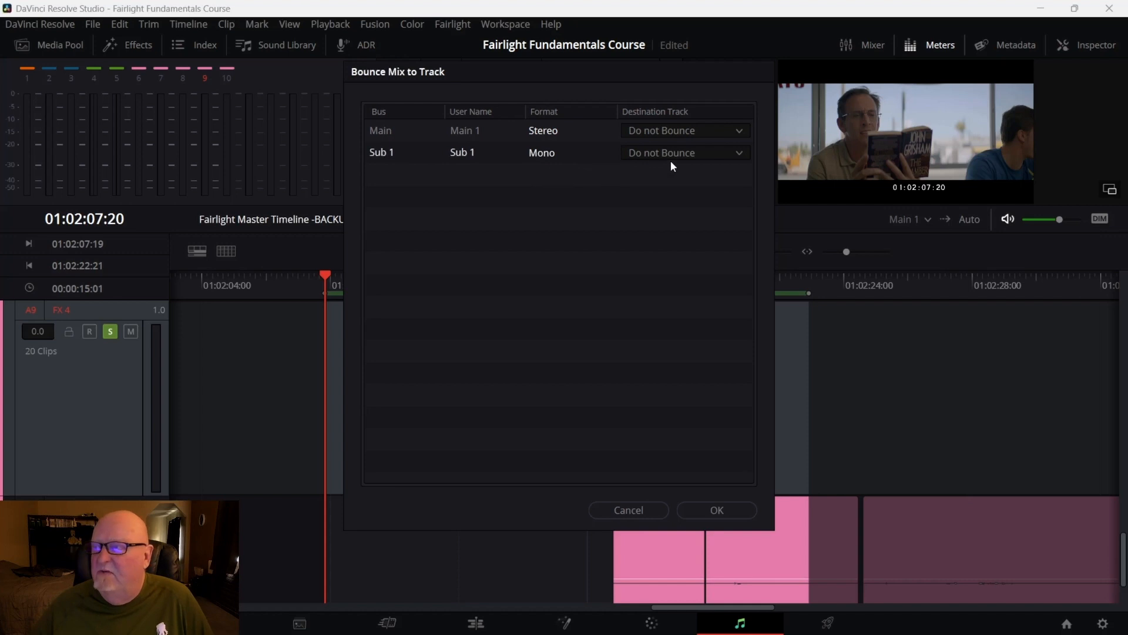
click(738, 155)
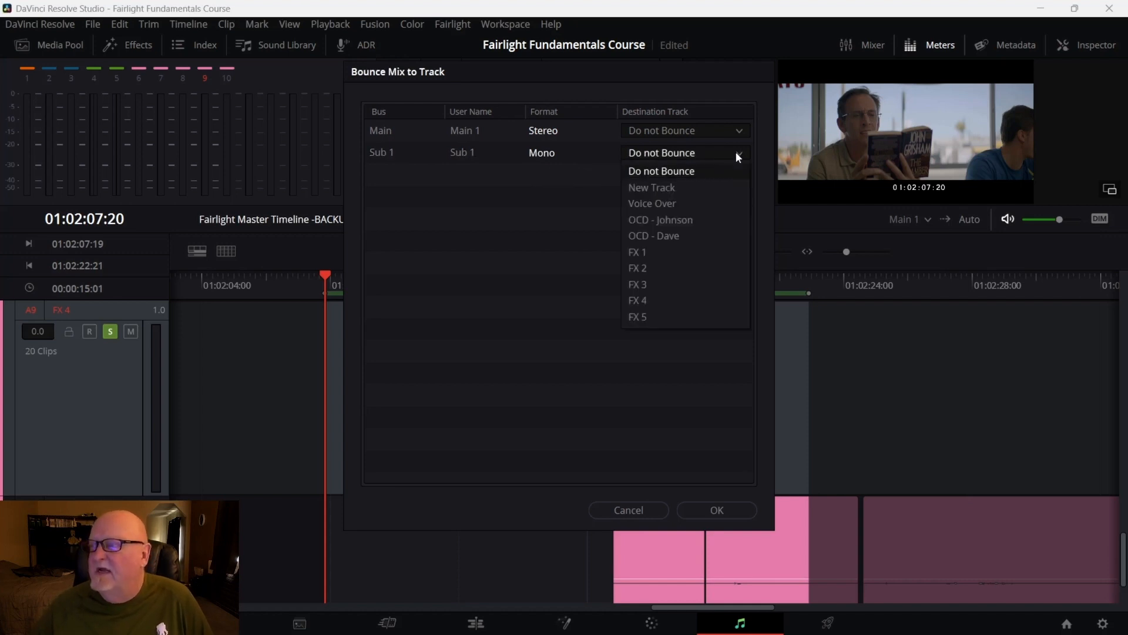
click(678, 188)
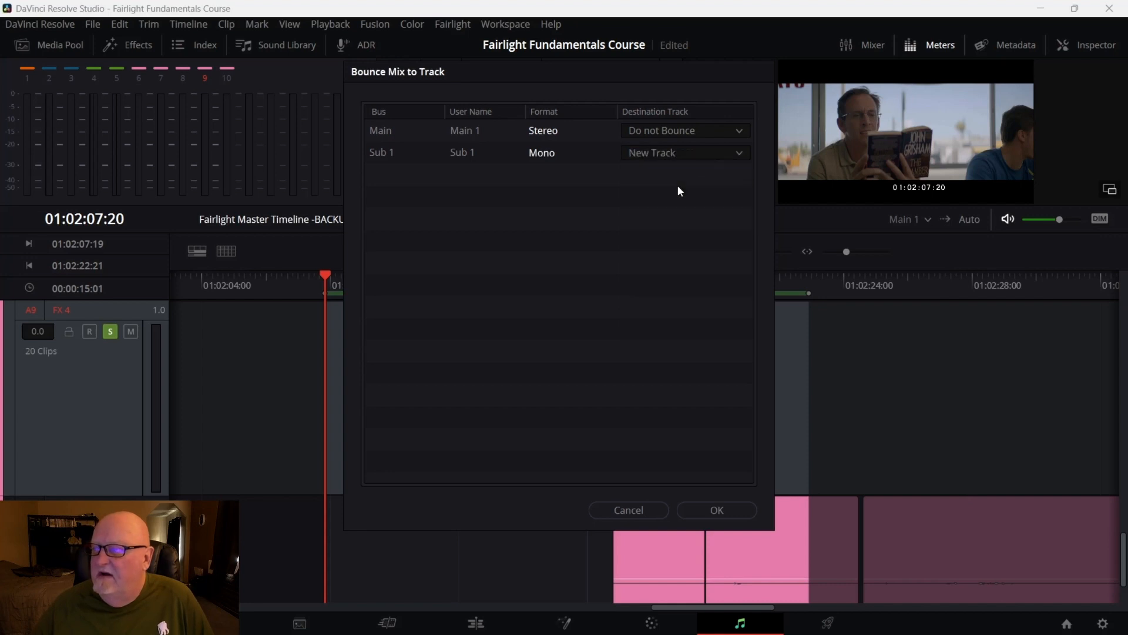
click(741, 512)
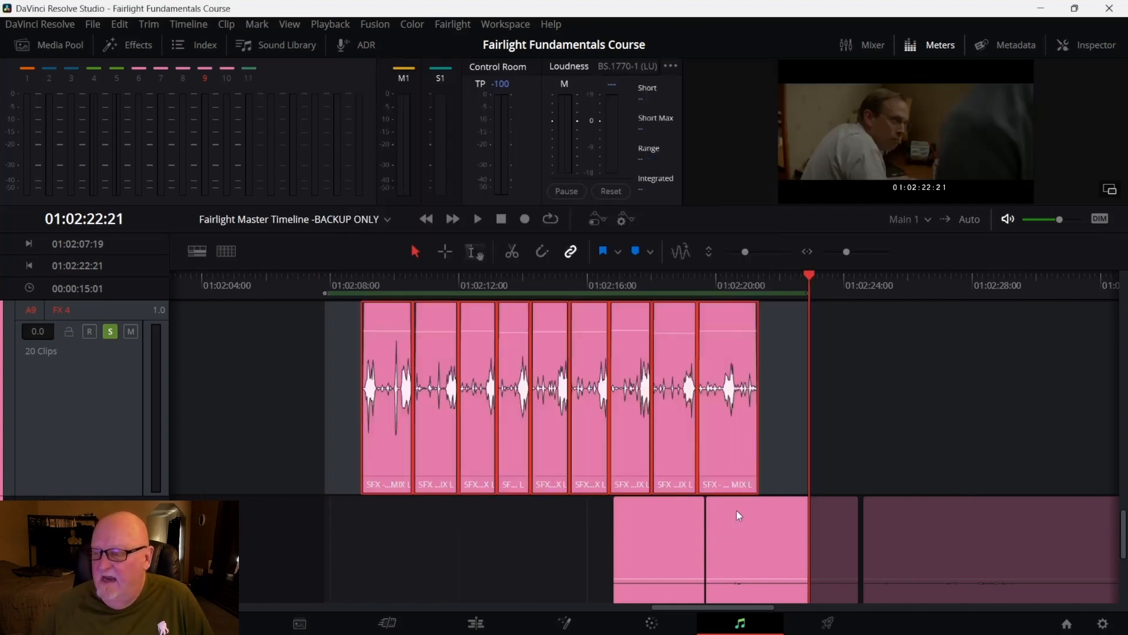
Select the bounced Sub 1 clip on Audio 11 and locate it in the media pool
scroll(736, 510, down, 3)
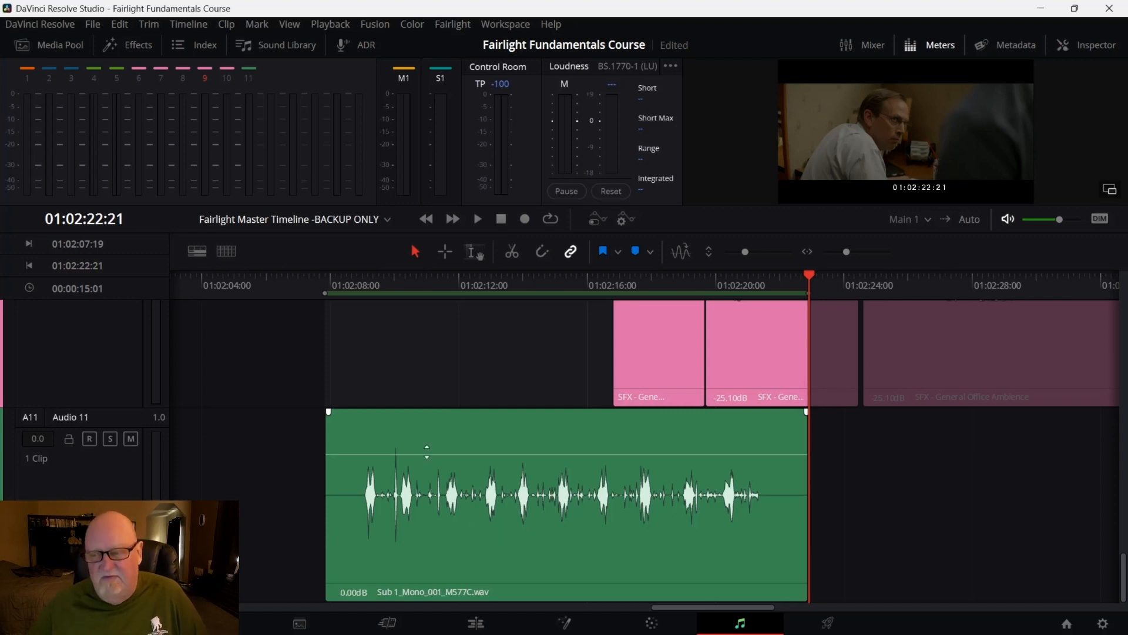
click(450, 532)
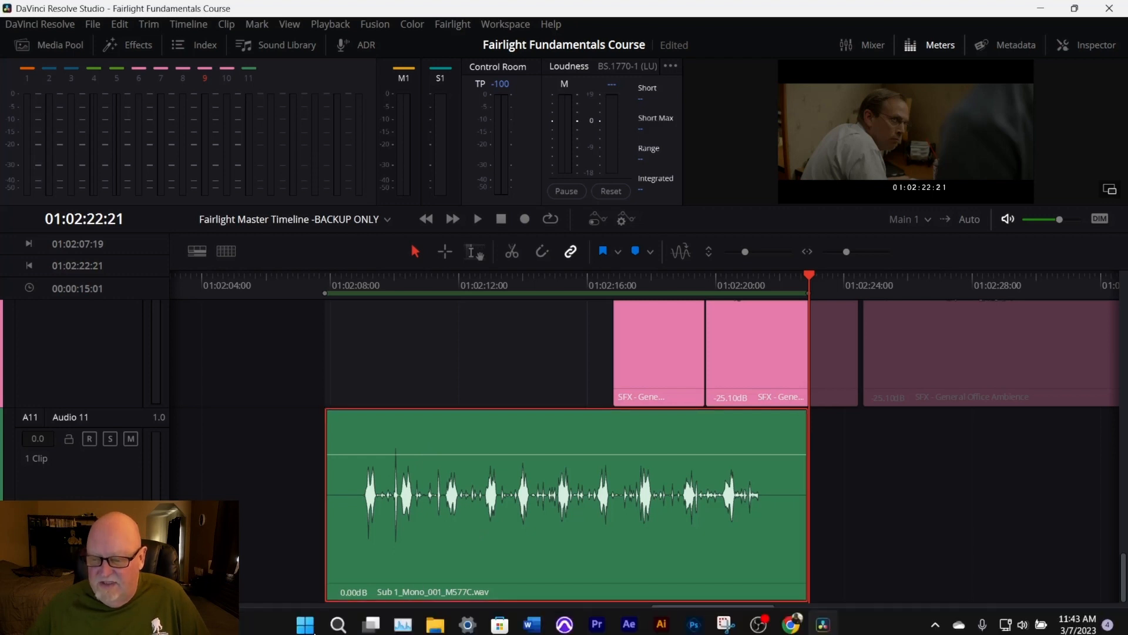
click(304, 624)
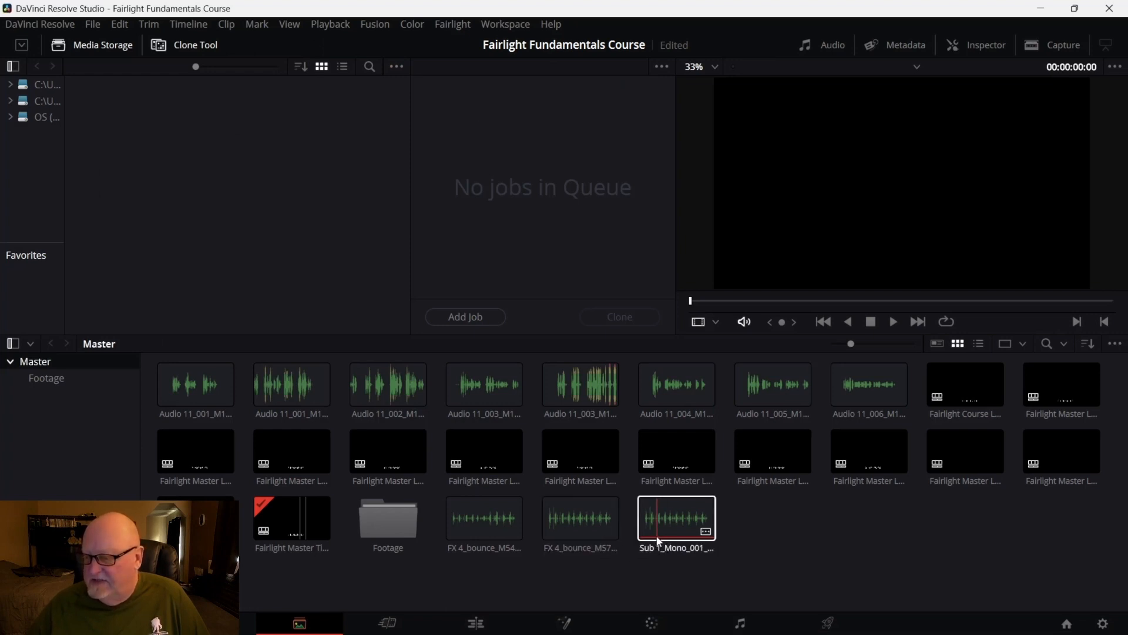
click(671, 555)
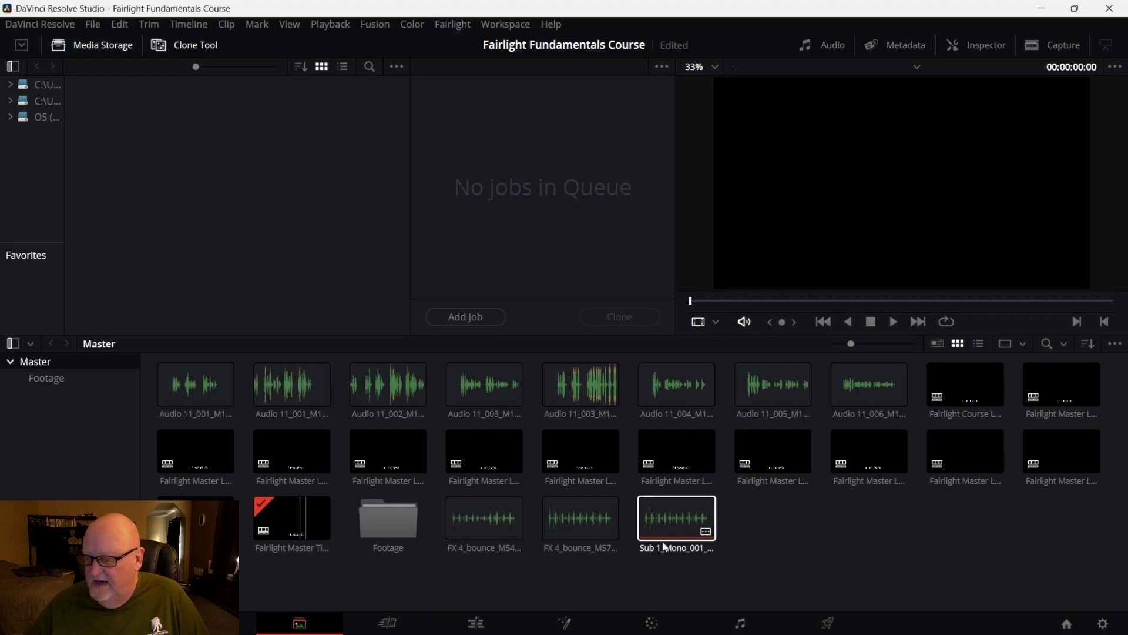
click(740, 623)
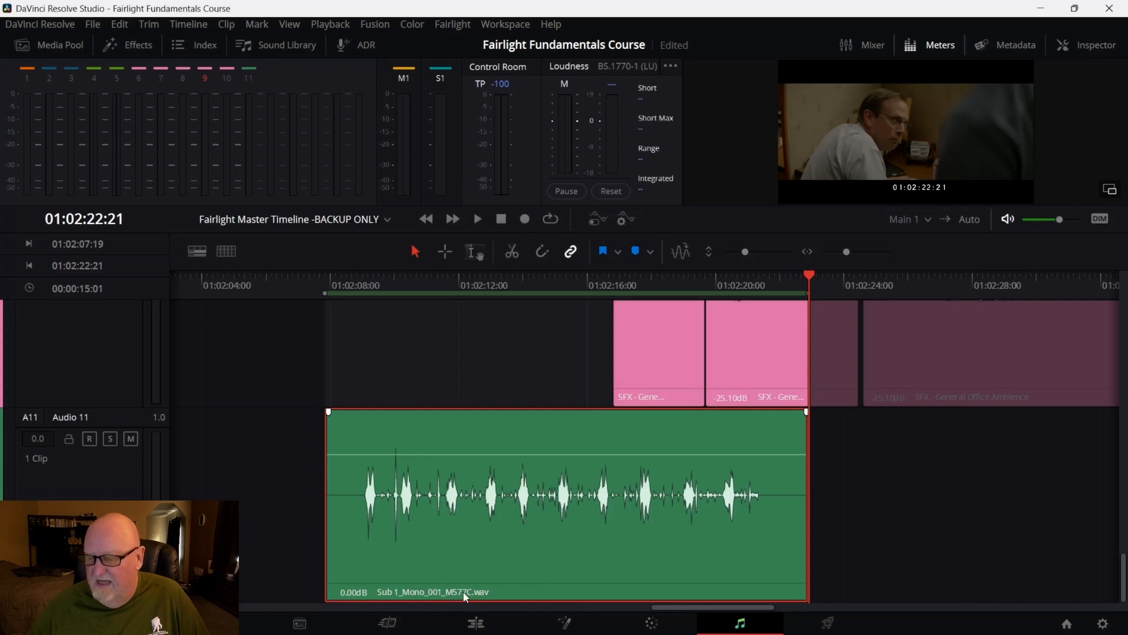
click(299, 622)
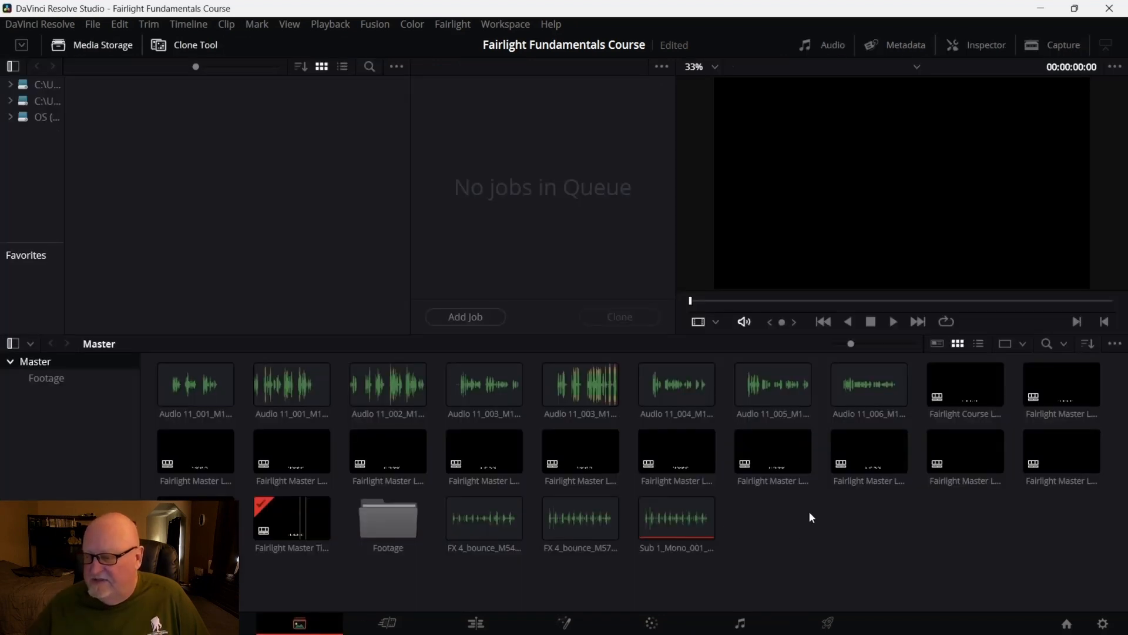
Review the context-menu options for the bounced Sub 1 clip in the media pool and on the timeline
right_click(667, 523)
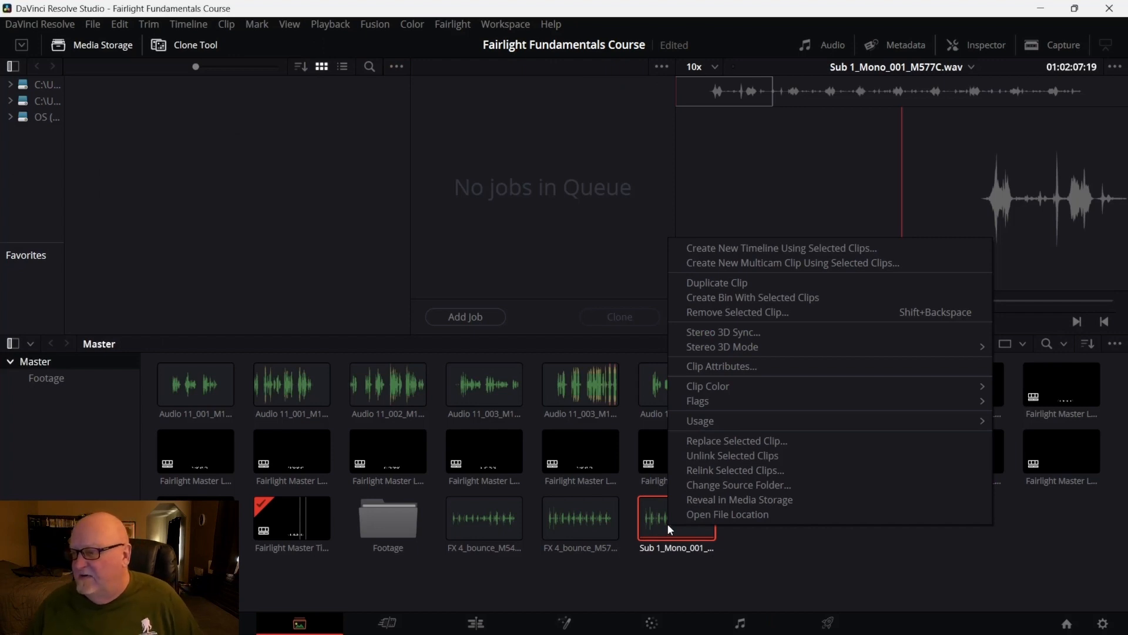
click(668, 523)
right_click(667, 523)
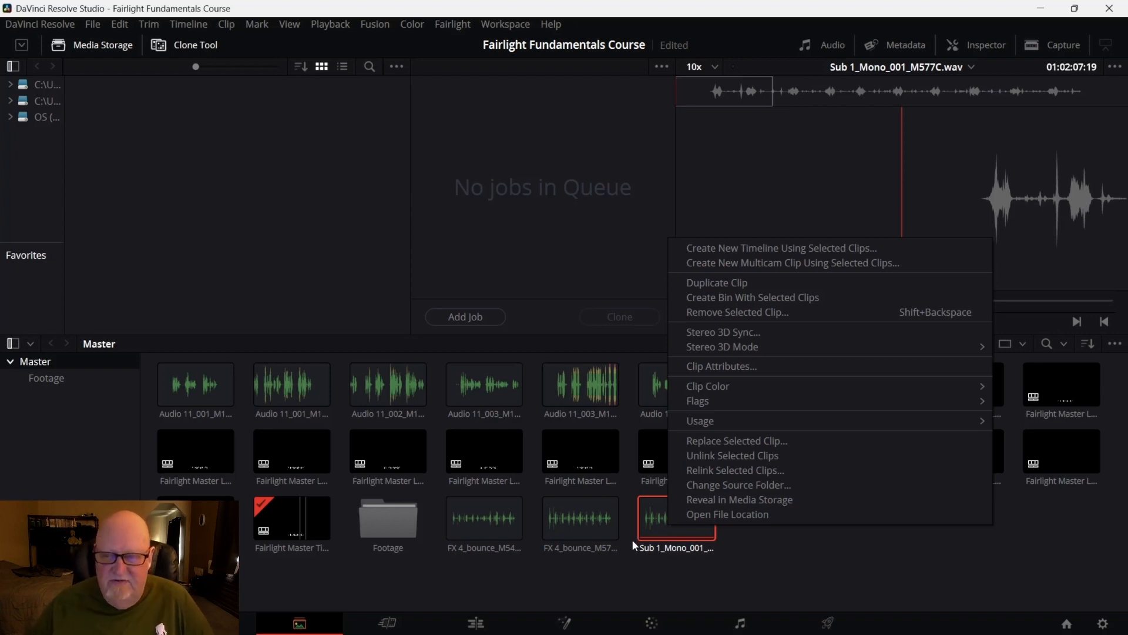
click(739, 622)
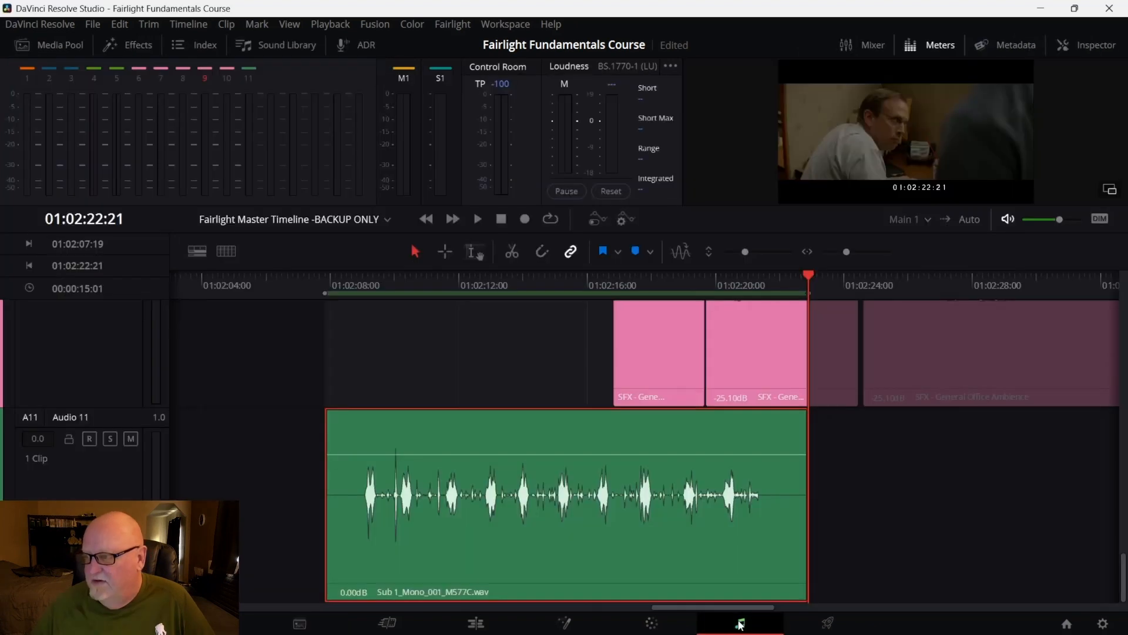
scroll(717, 526, up, 5)
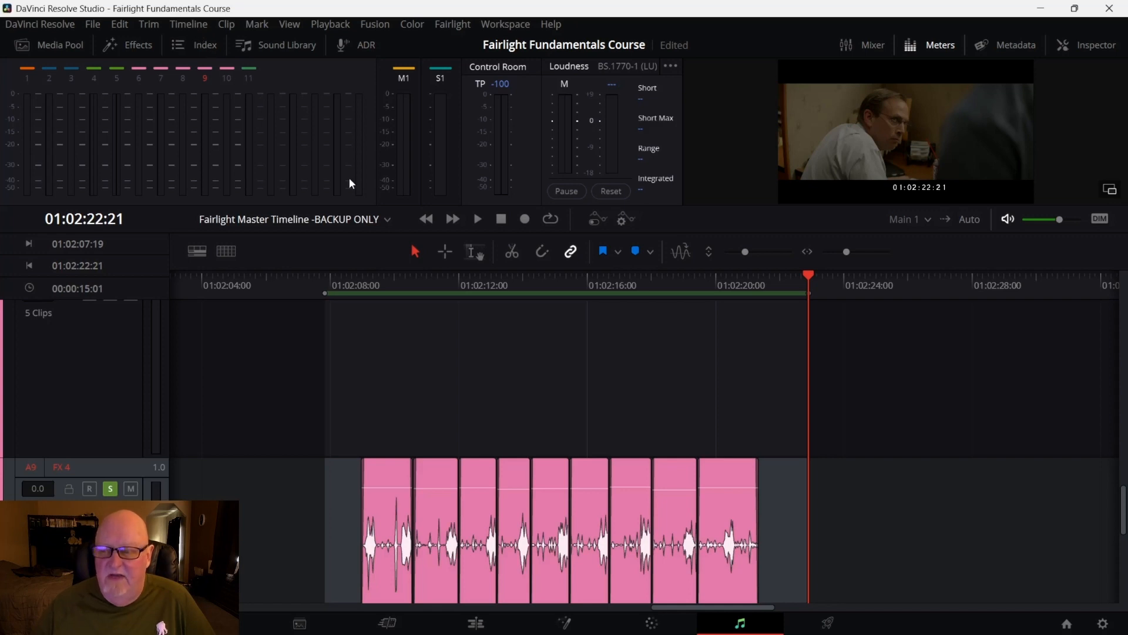
scroll(436, 333, down, 4)
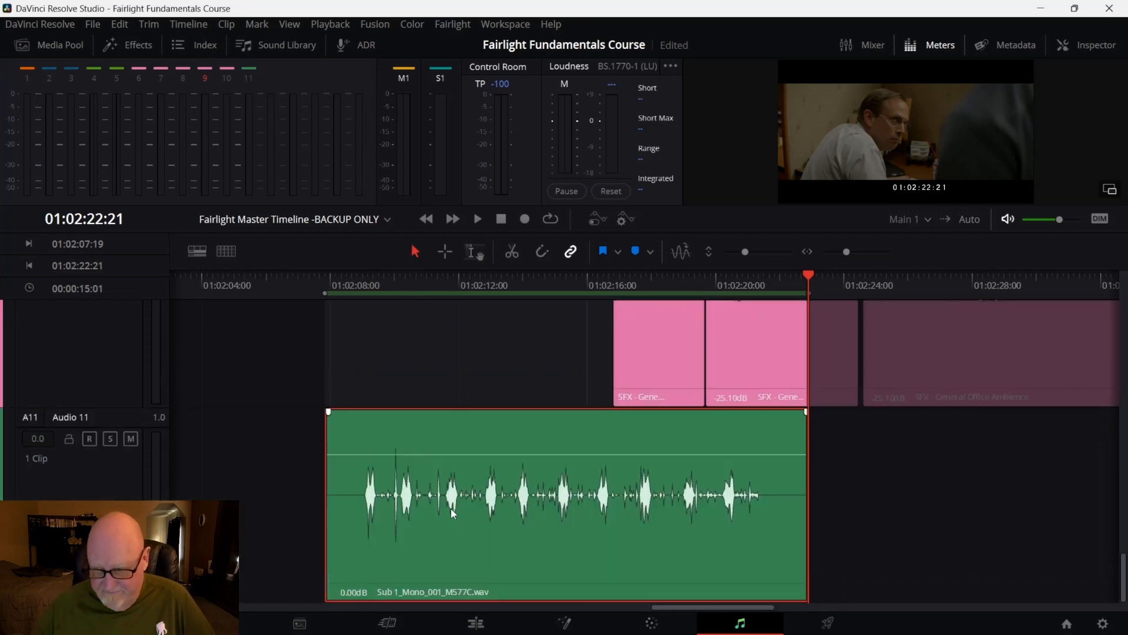
right_click(466, 532)
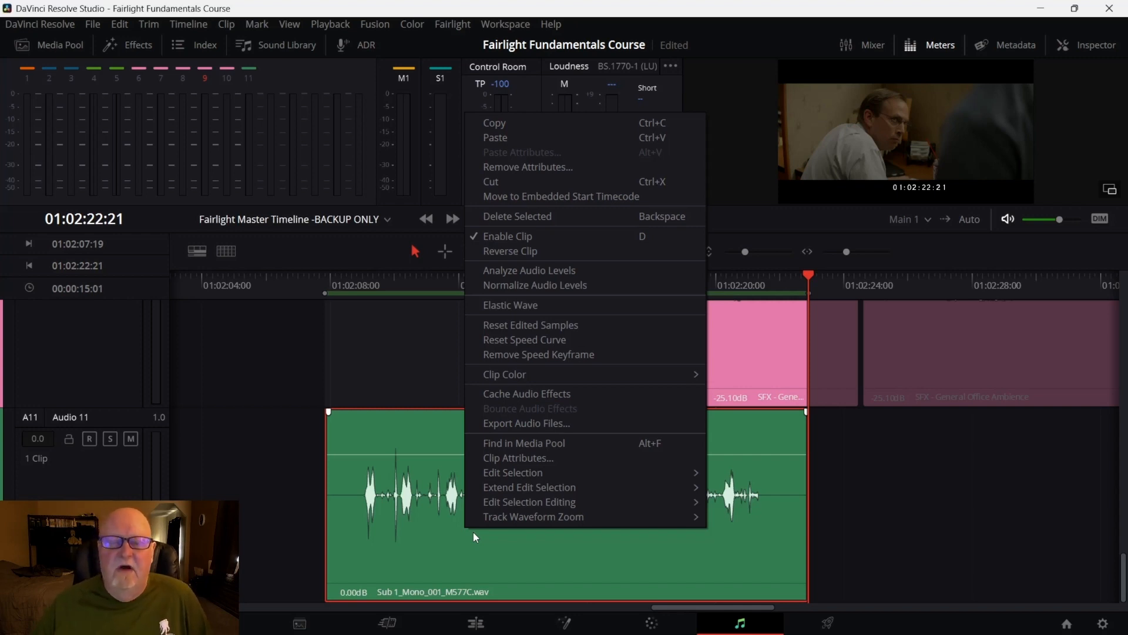
click(934, 541)
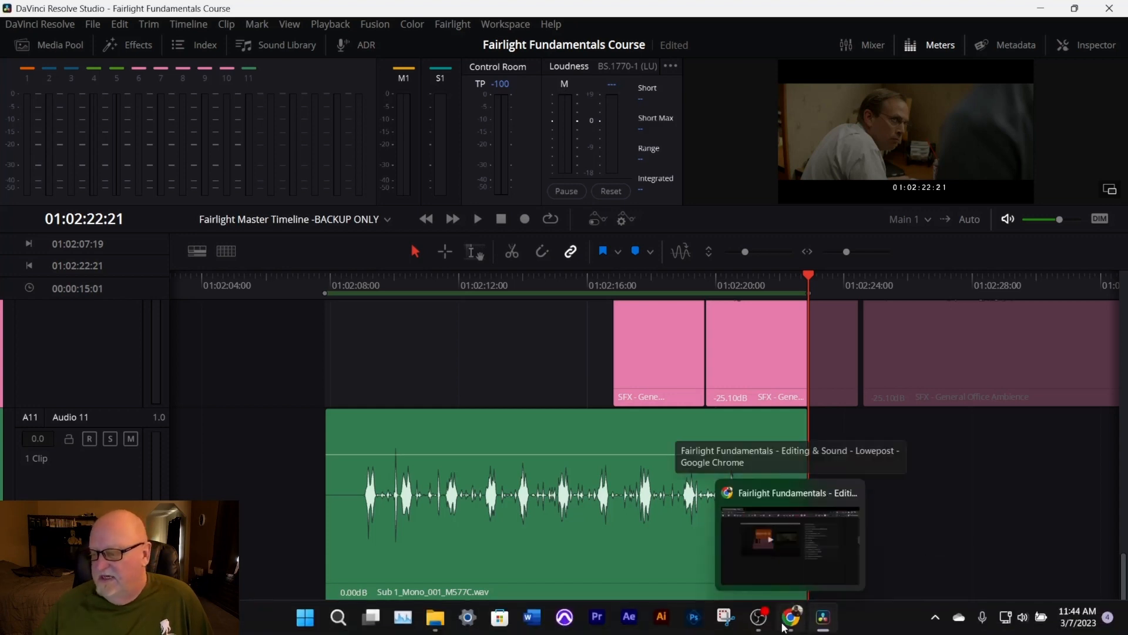
click(783, 627)
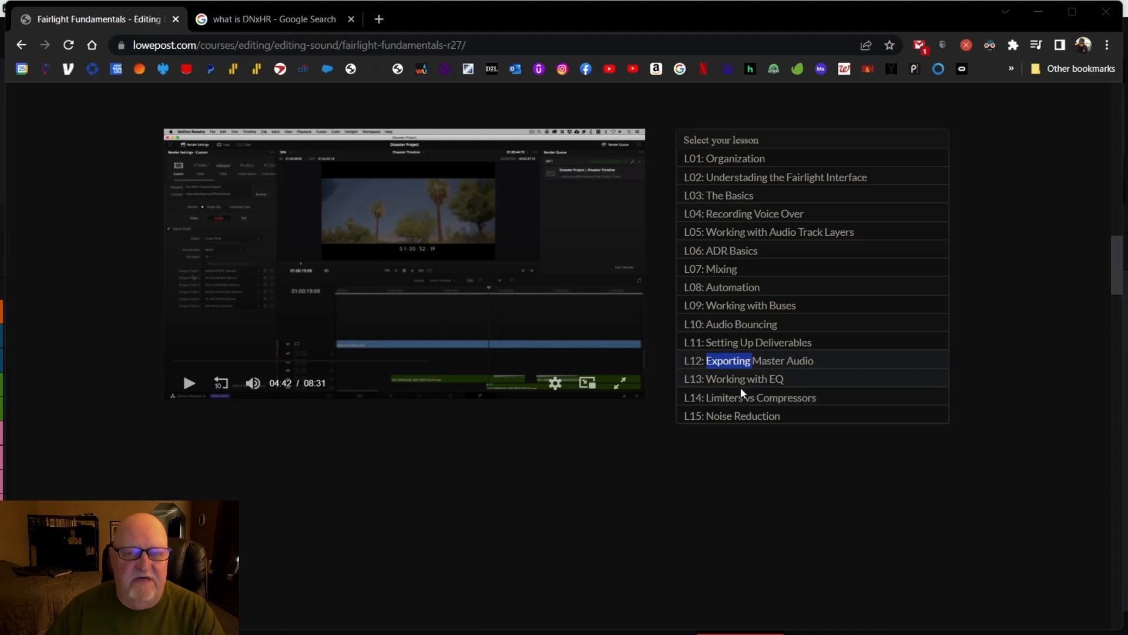
mouse_move(769, 632)
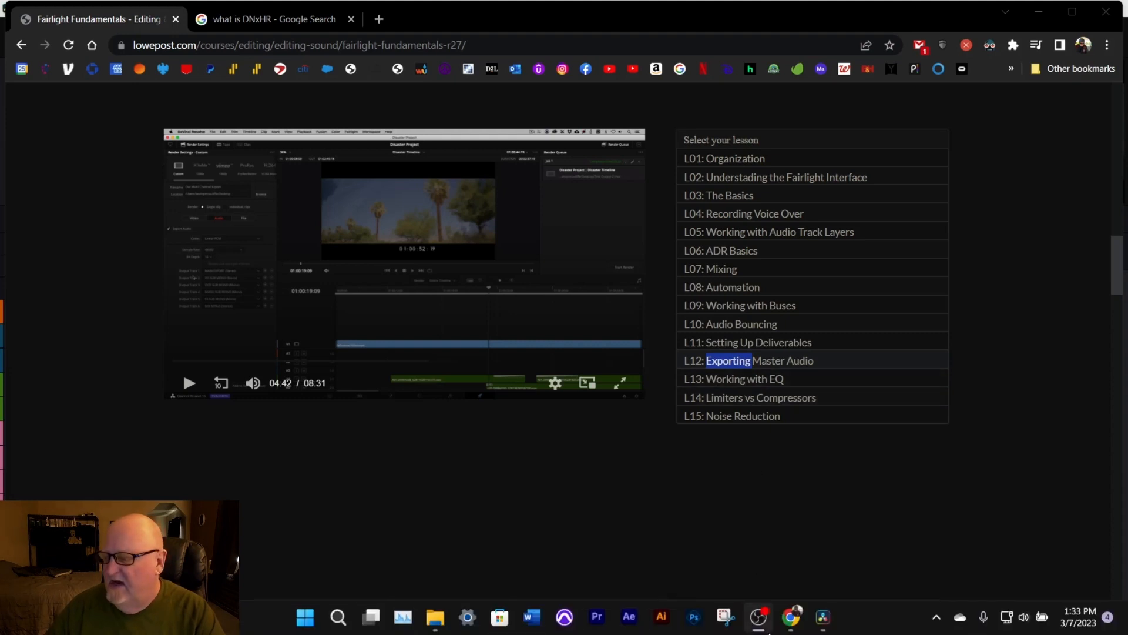
click(824, 622)
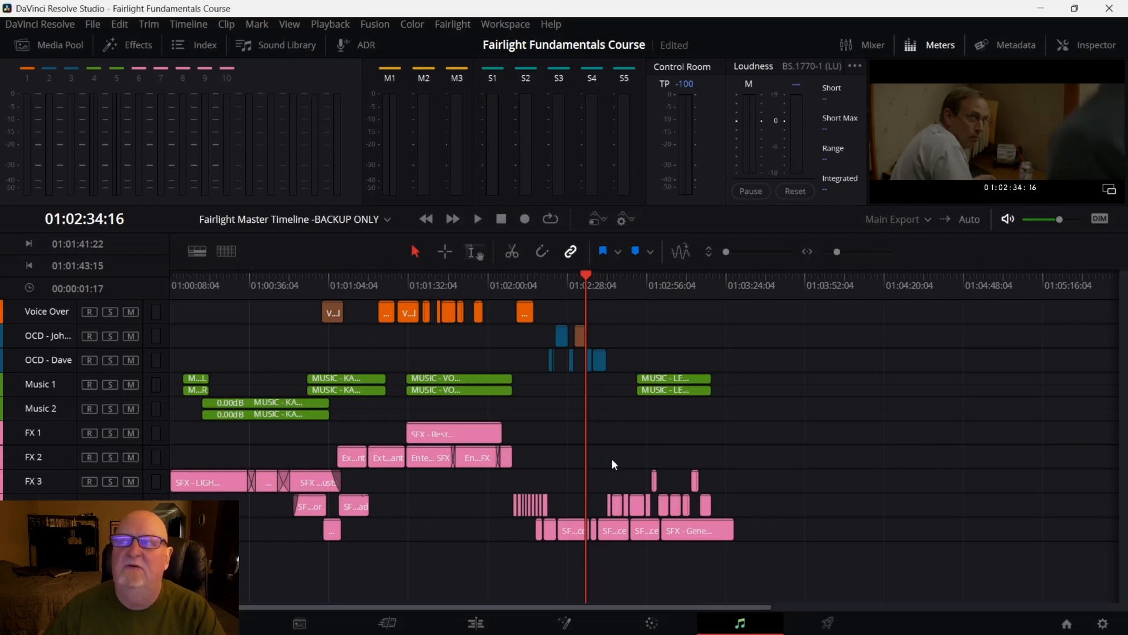
Open the Bus Format settings and set Sub 3 (MUSIC SUB STERO) to Stereo
click(453, 24)
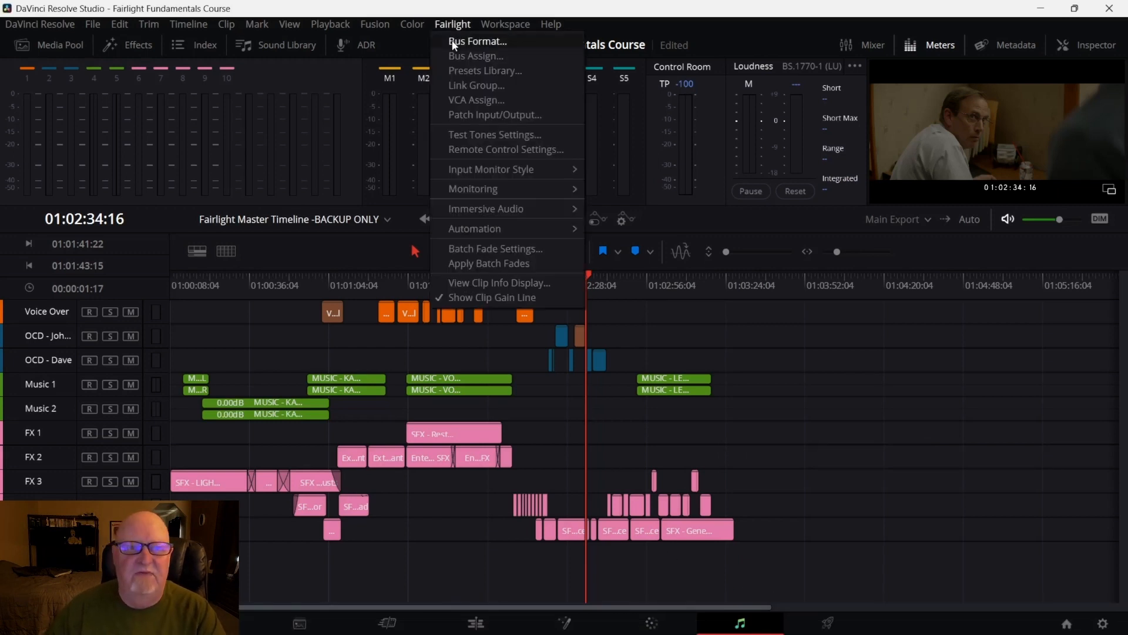
click(455, 42)
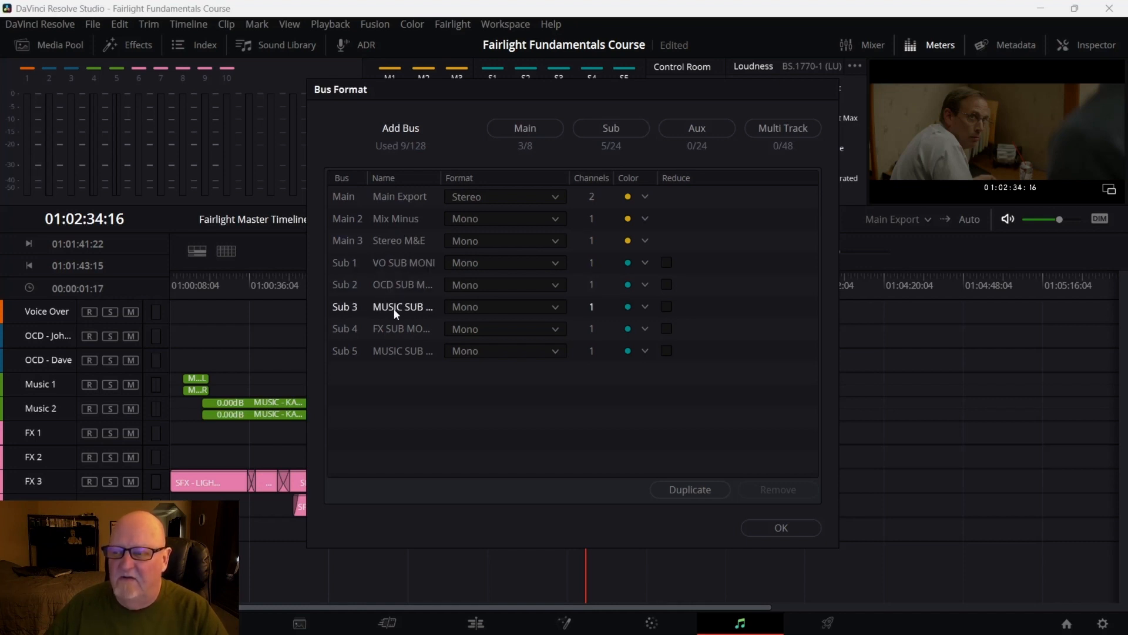
click(551, 307)
click(531, 343)
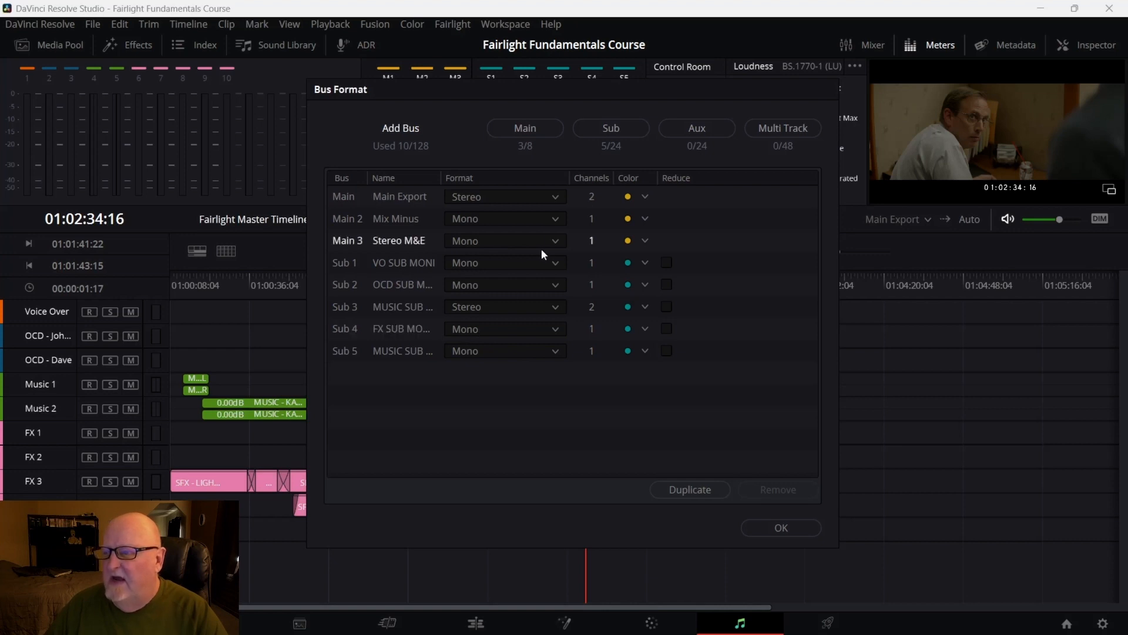
Set the Main 2 Mix Minus and Main 3 Stereo M&E buses to Stereo format
click(556, 219)
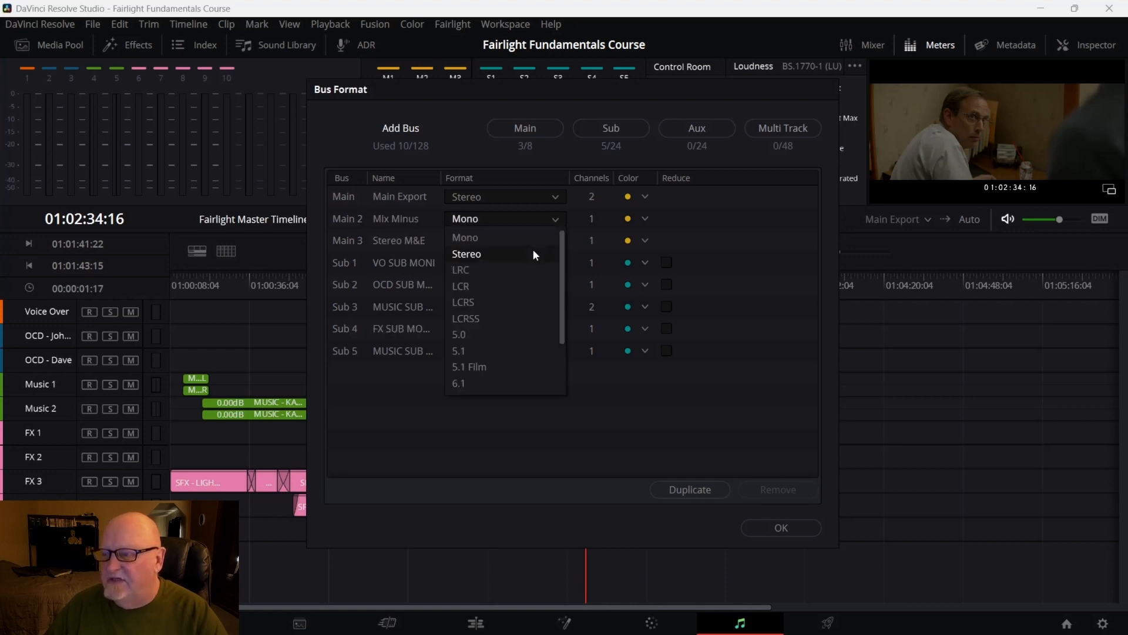
click(533, 250)
click(555, 241)
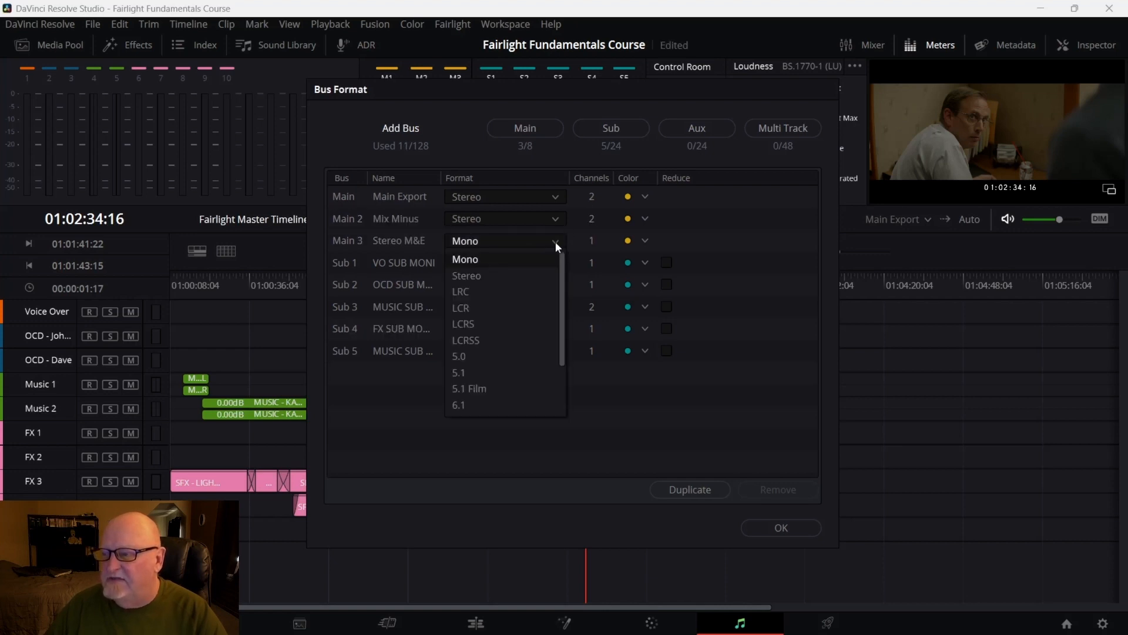
click(539, 275)
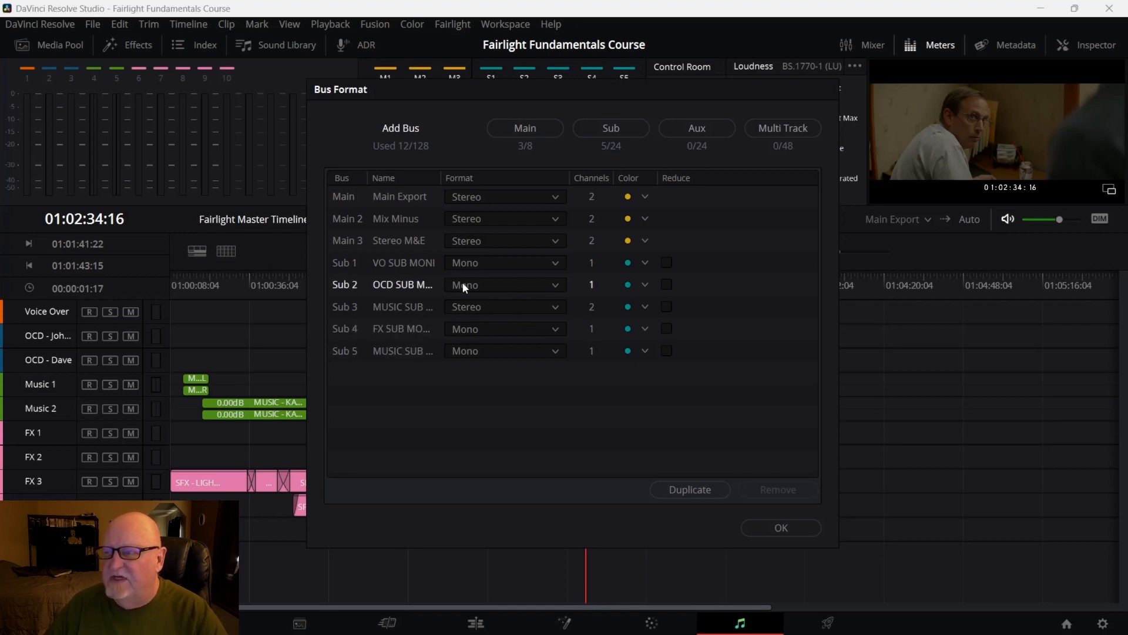
Widen the bus Name column and set the Main Export bus colour to Brown
drag(441, 174, 504, 177)
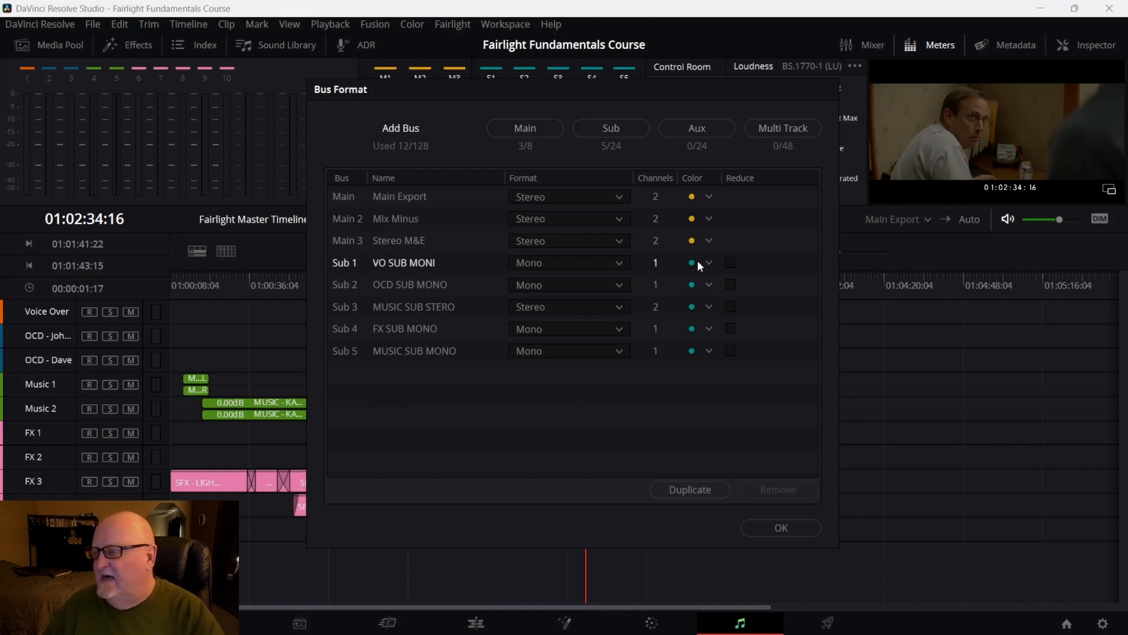
click(695, 197)
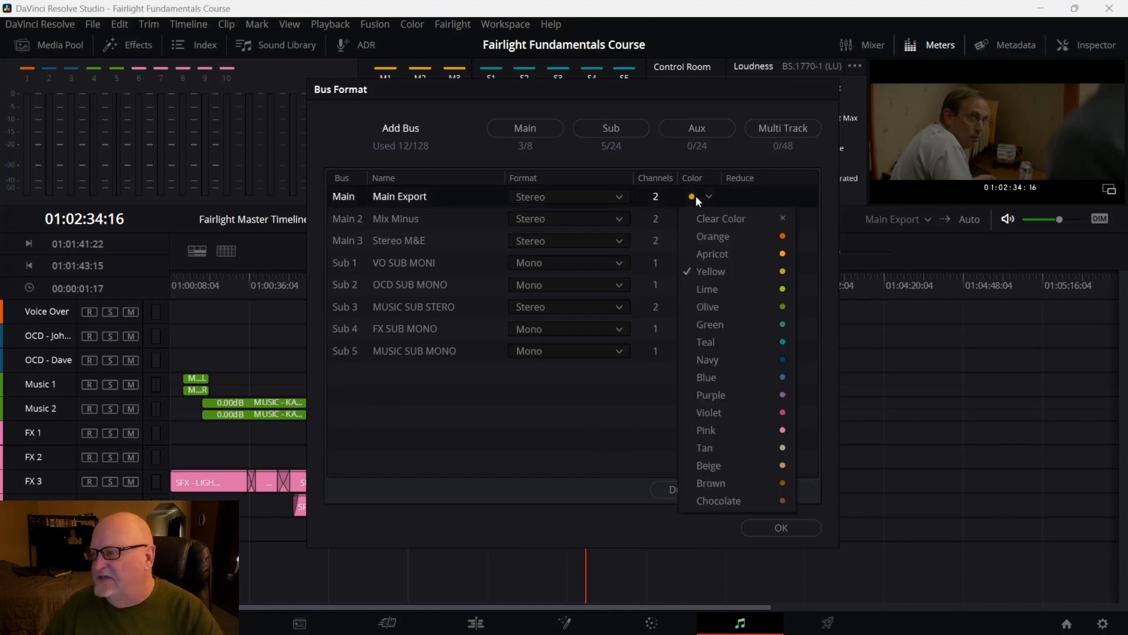
click(775, 481)
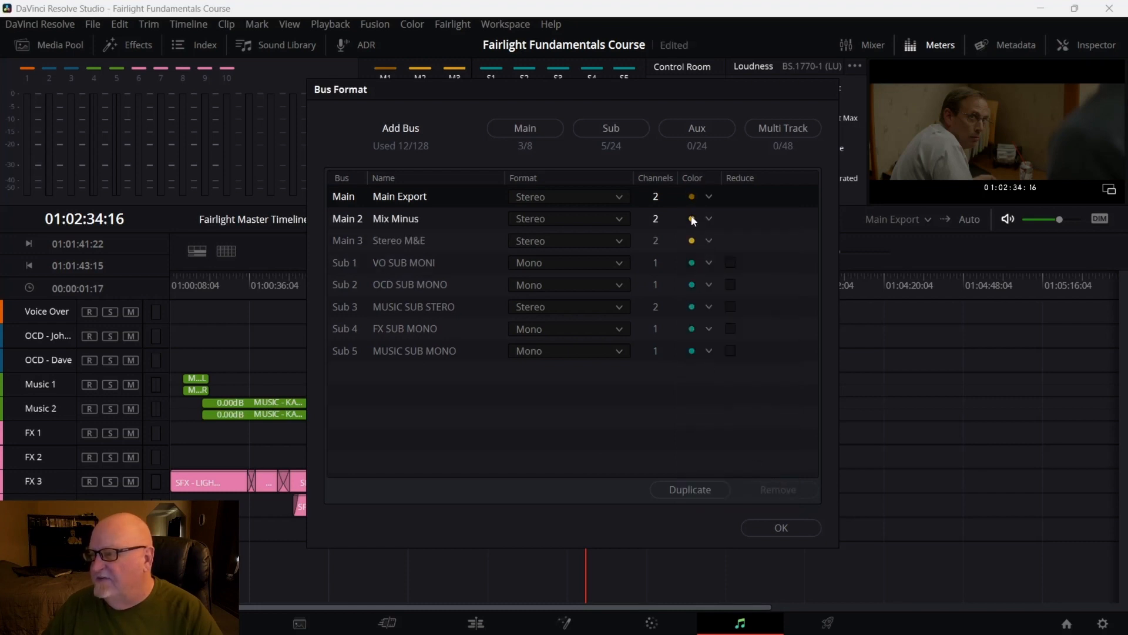
click(693, 239)
click(765, 311)
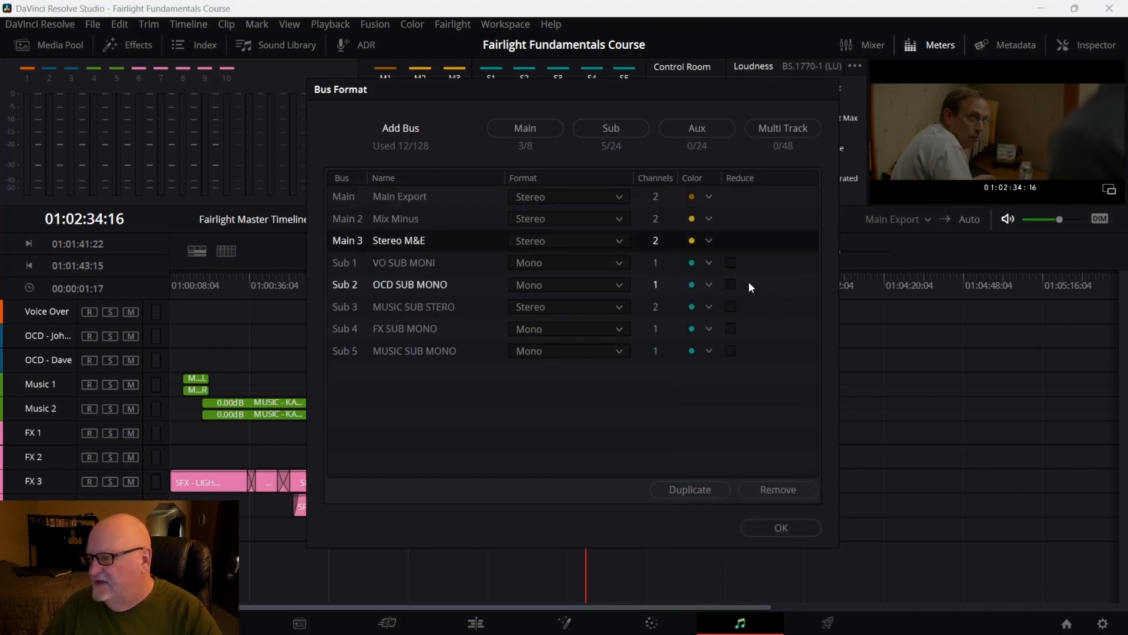
Set the Main 3 bus colour to Navy and the Sub 1 bus colour to Pink
click(693, 244)
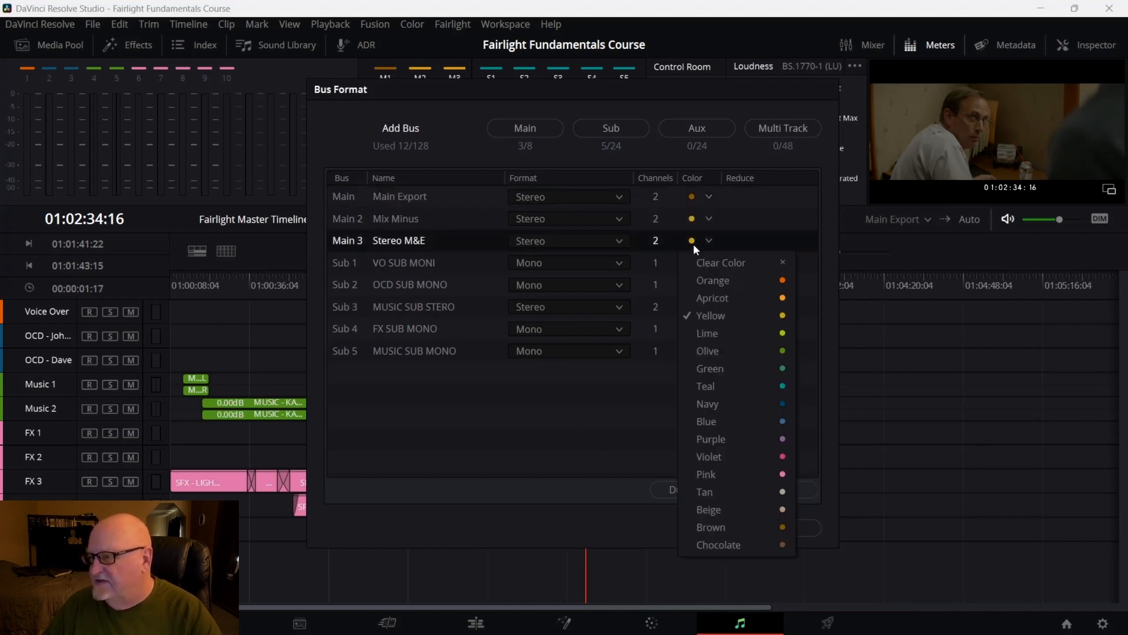
click(768, 403)
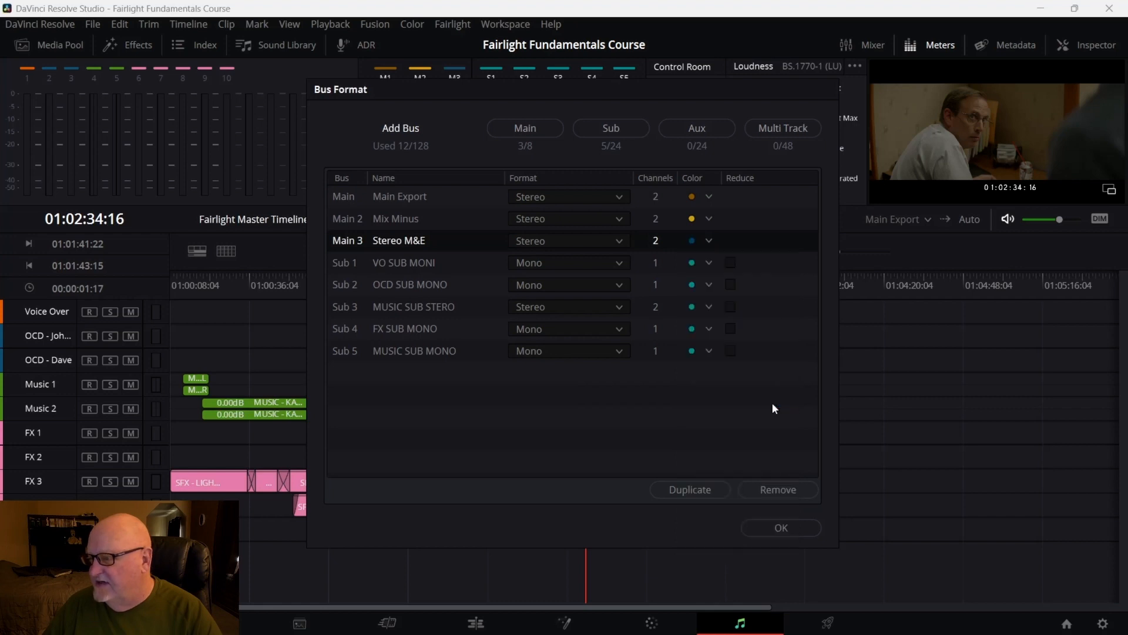
click(693, 262)
click(782, 494)
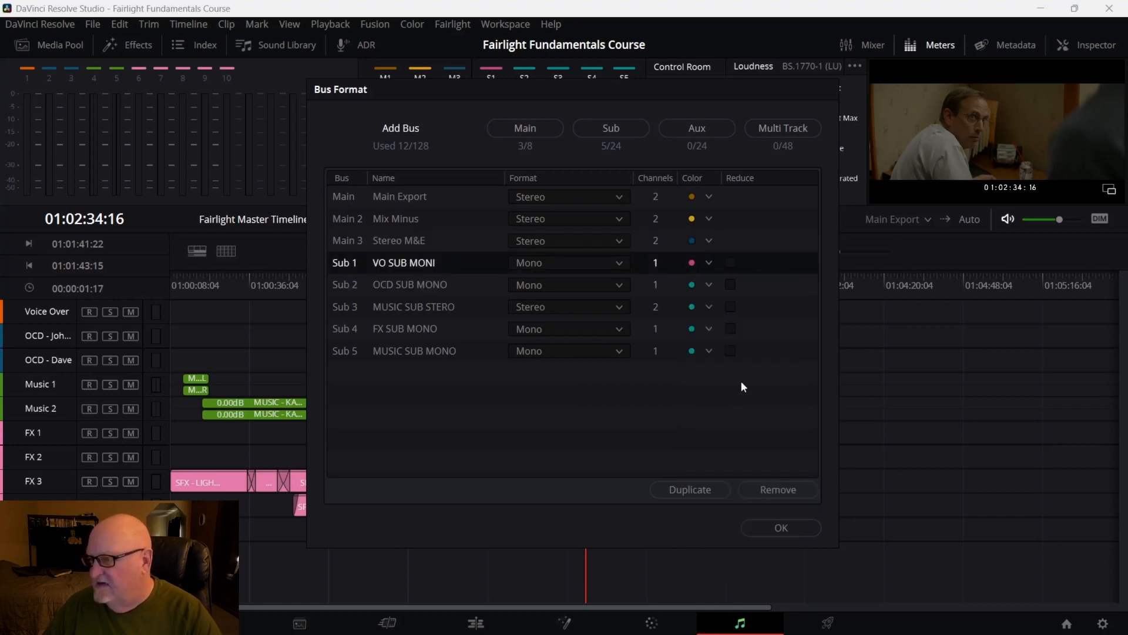
Set the Sub 3 bus colour to Orange and the Sub 4 bus colour to Tan
click(693, 307)
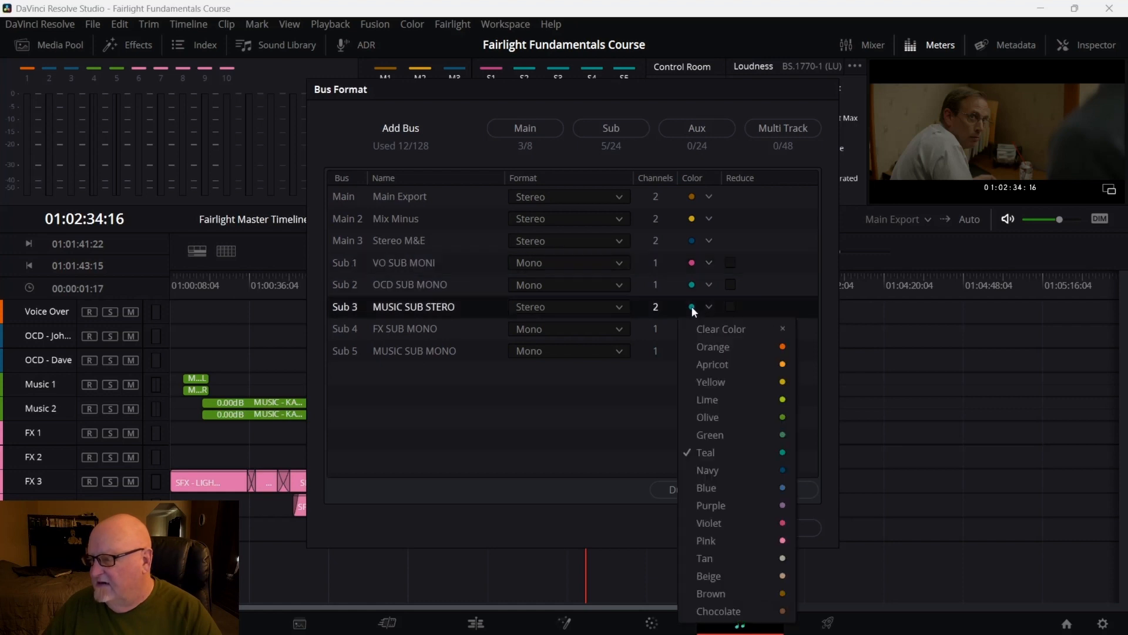
click(771, 347)
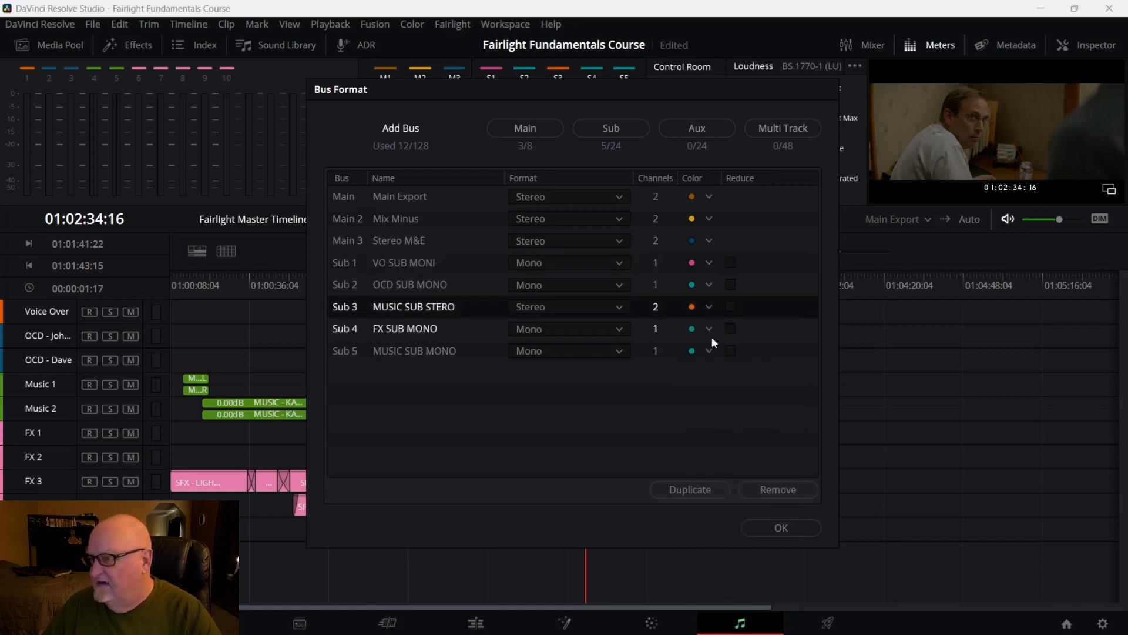
click(693, 329)
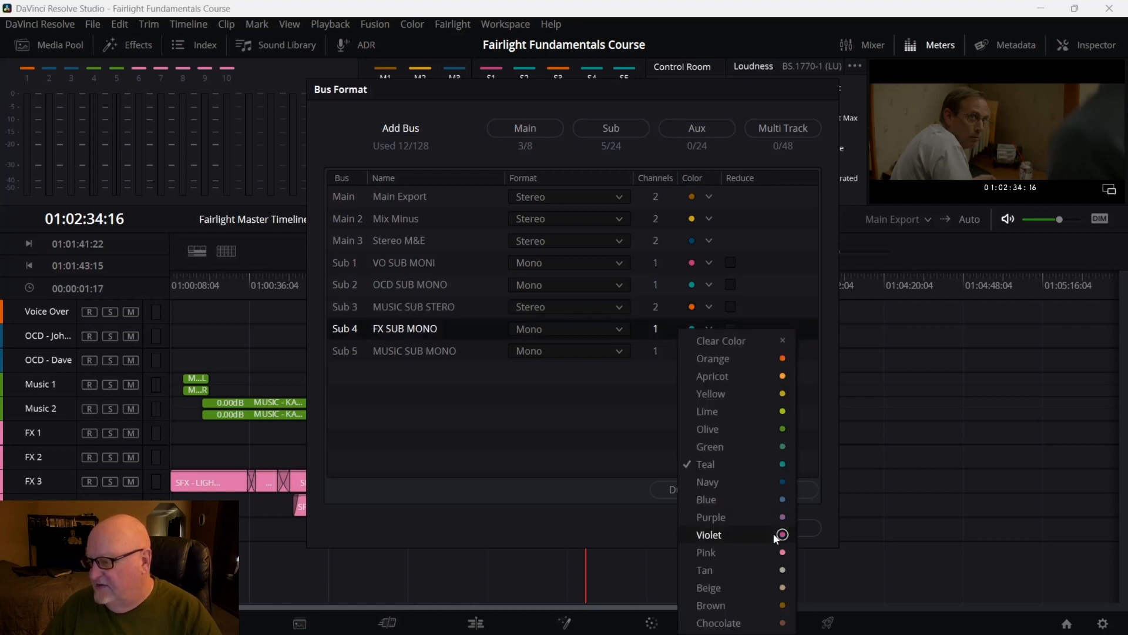
click(772, 572)
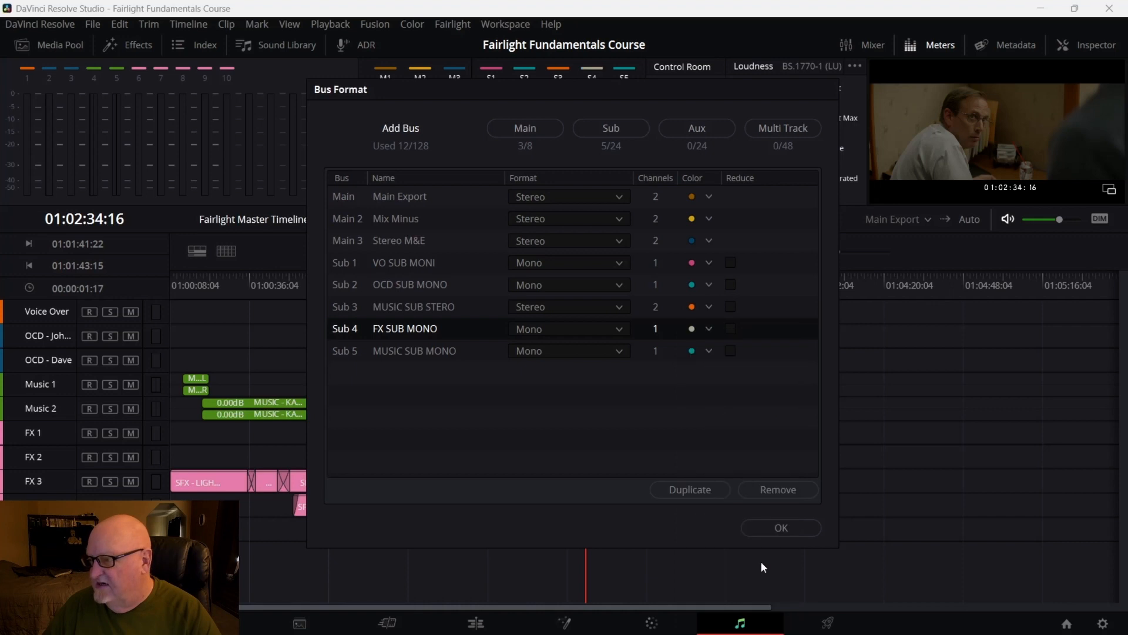
Set the Sub 5 bus colour to Brown and apply the bus format changes
click(690, 351)
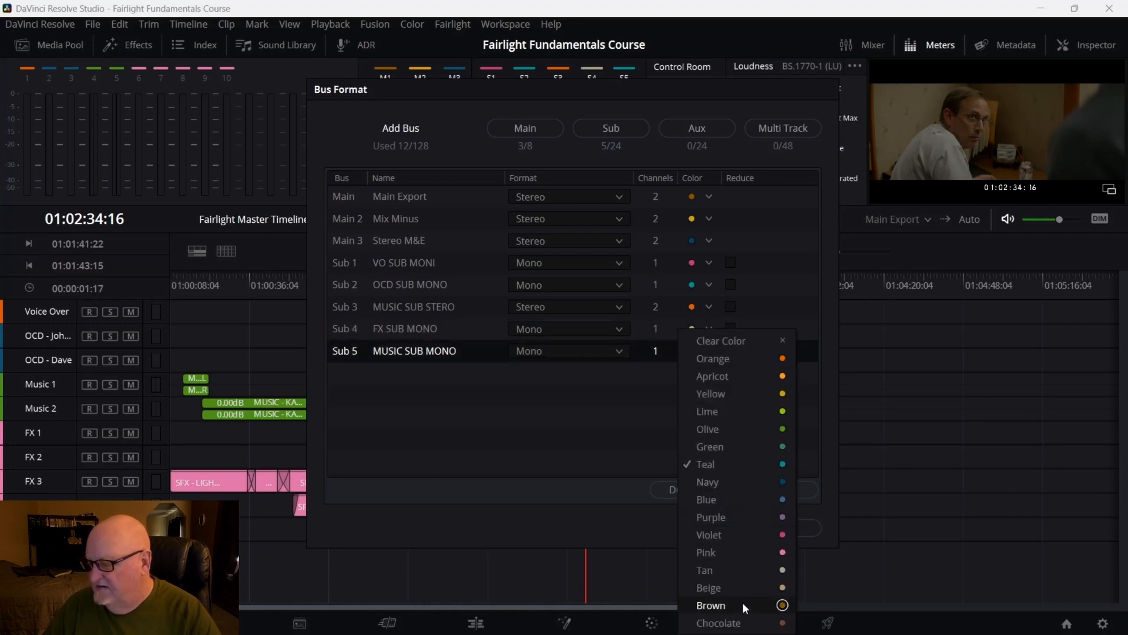
click(743, 602)
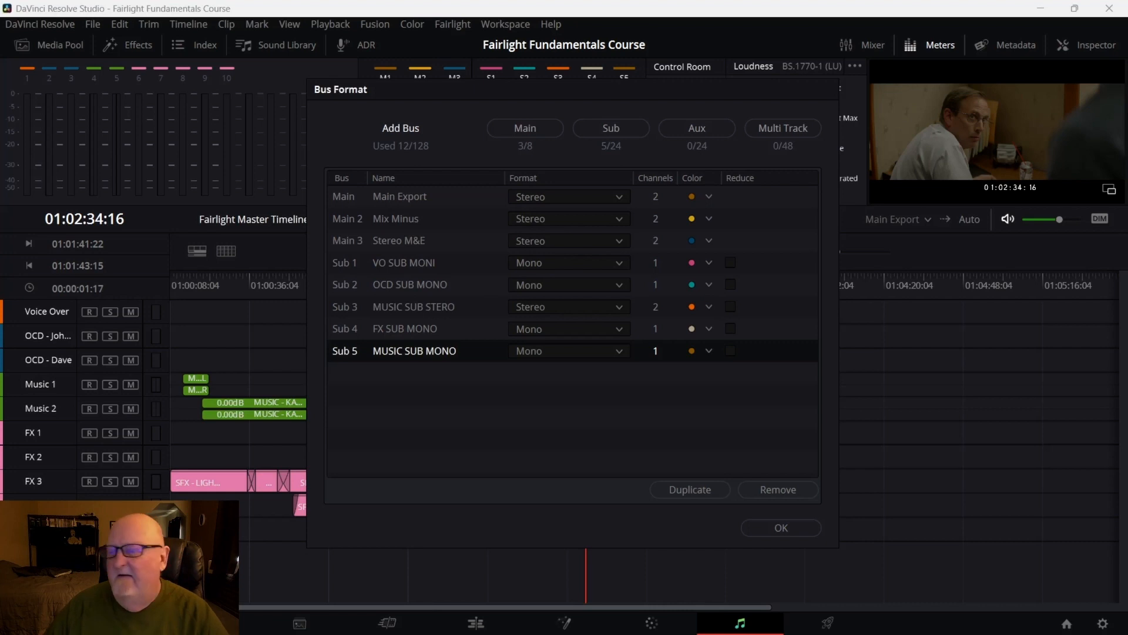
click(784, 529)
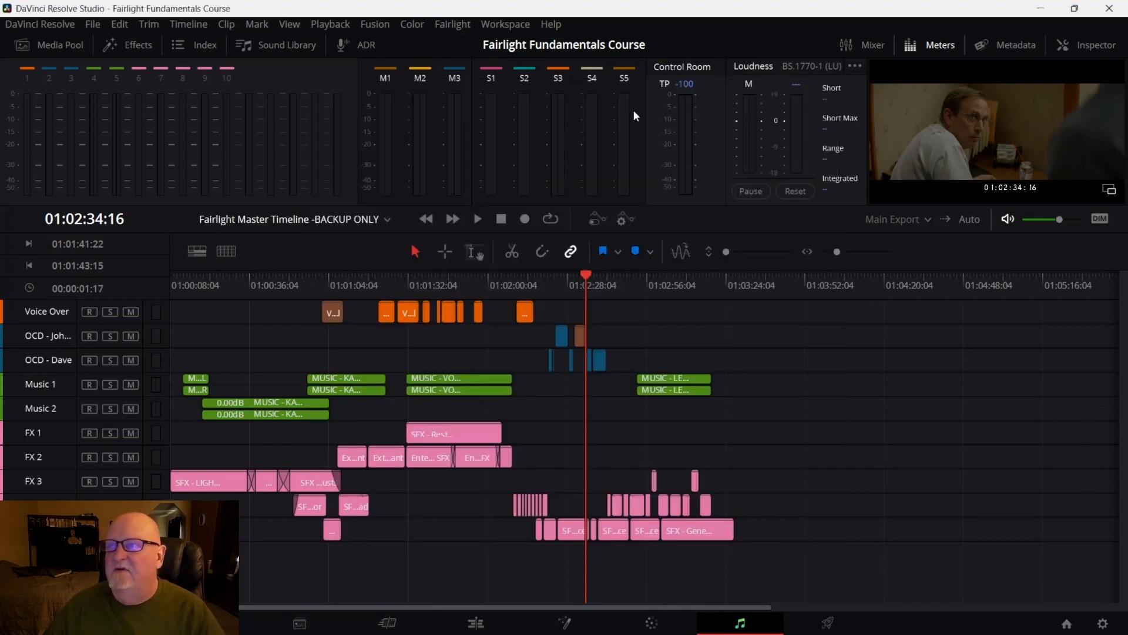
Open the Bus Assign window
click(465, 28)
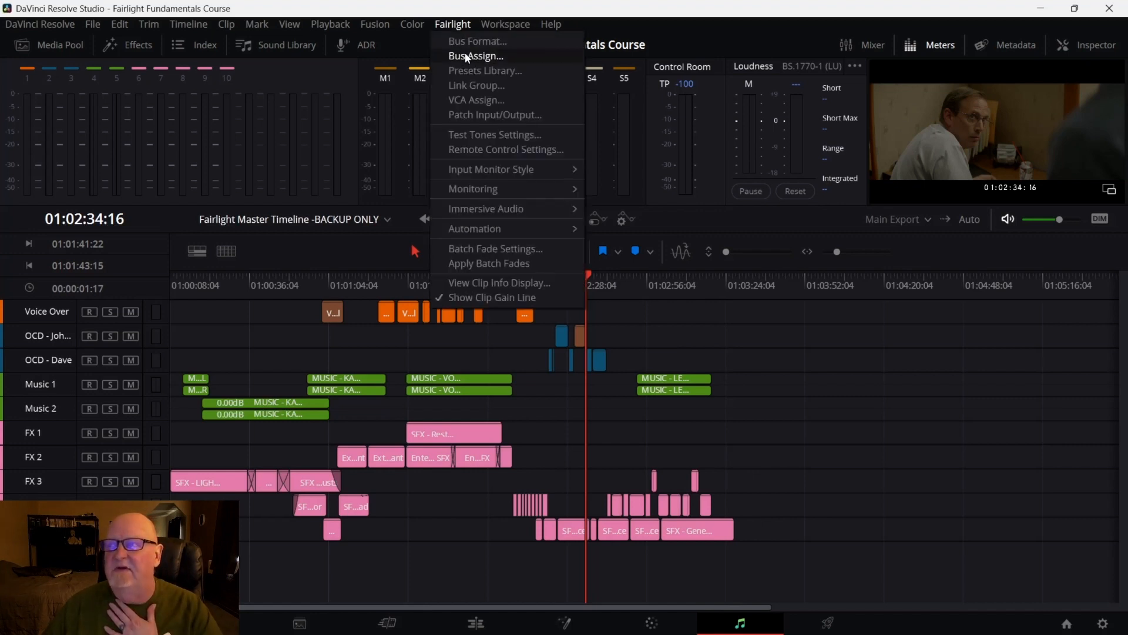
click(465, 55)
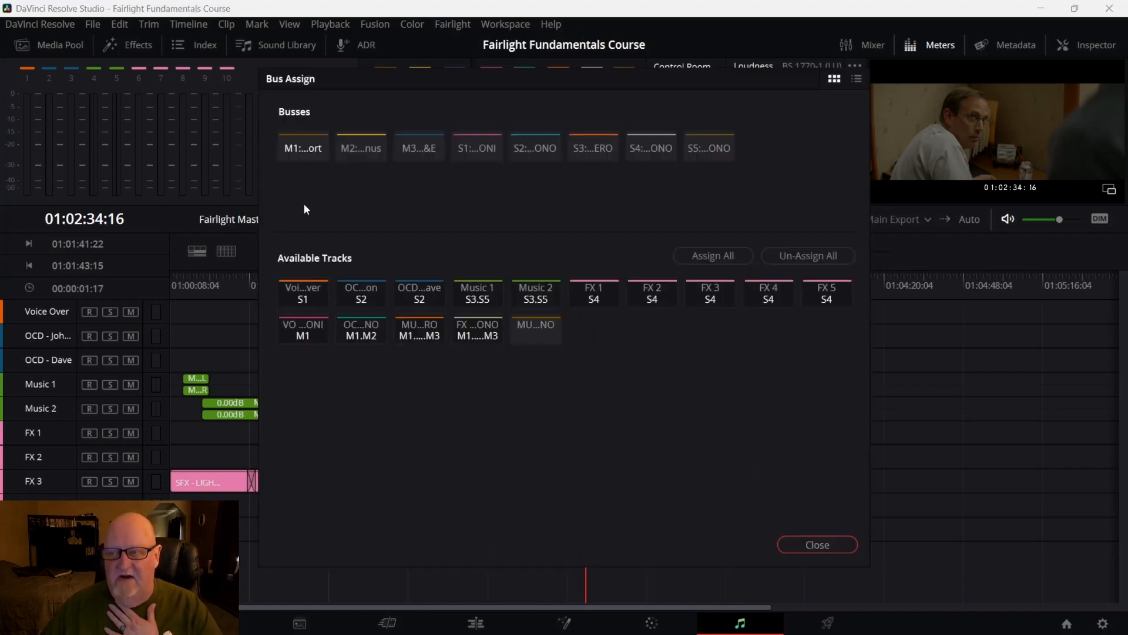
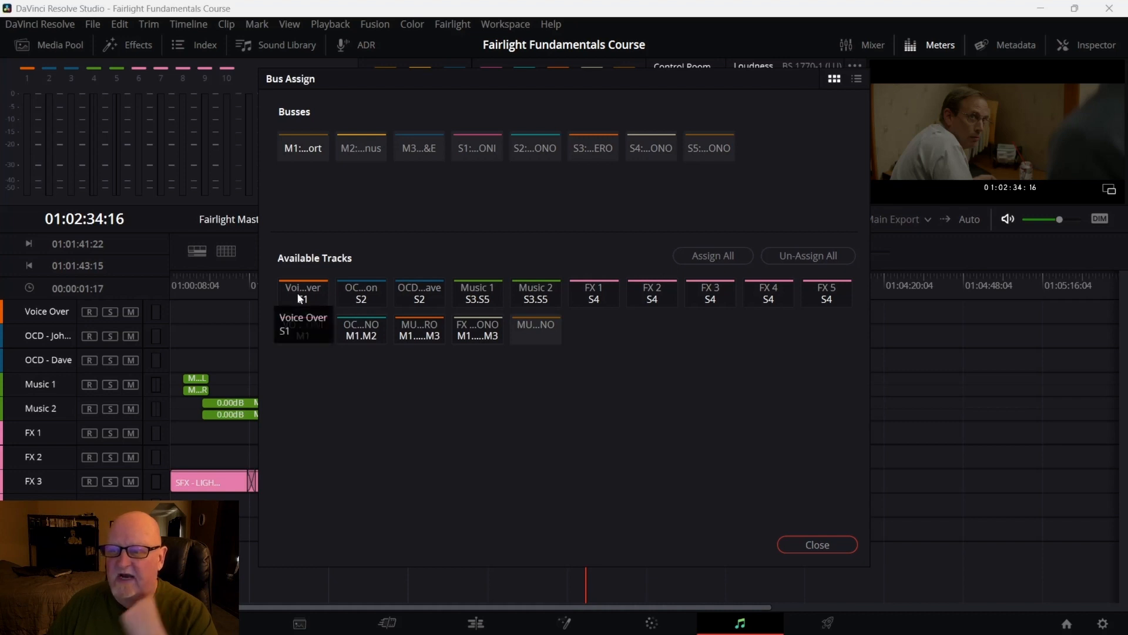
Select the S1 bus in the Bus Assign window, then close the window
click(483, 146)
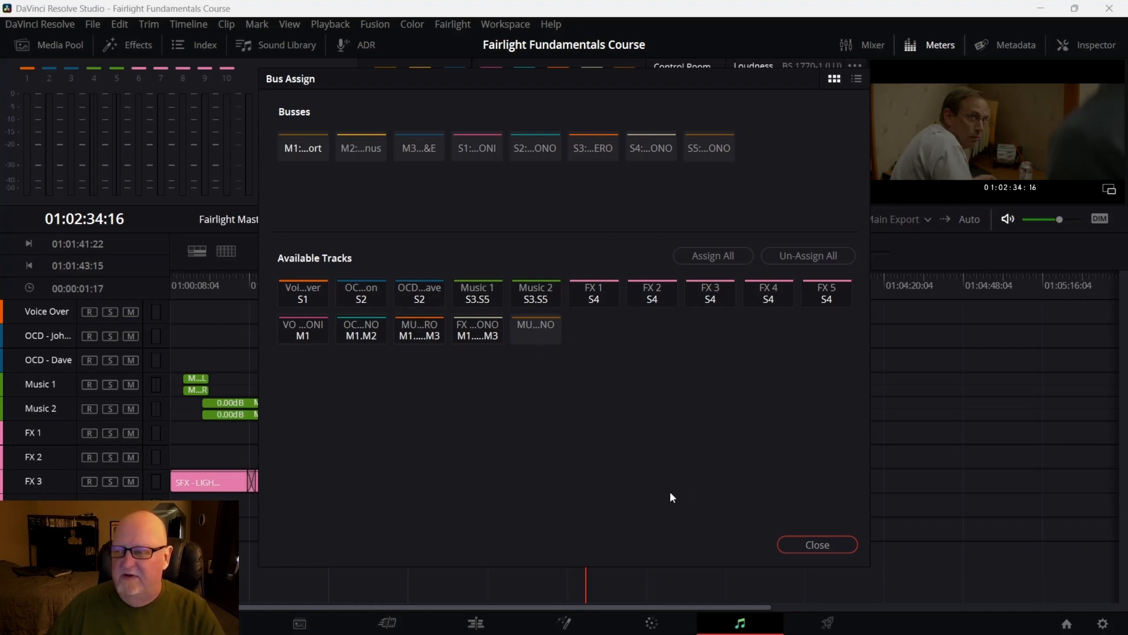
click(818, 547)
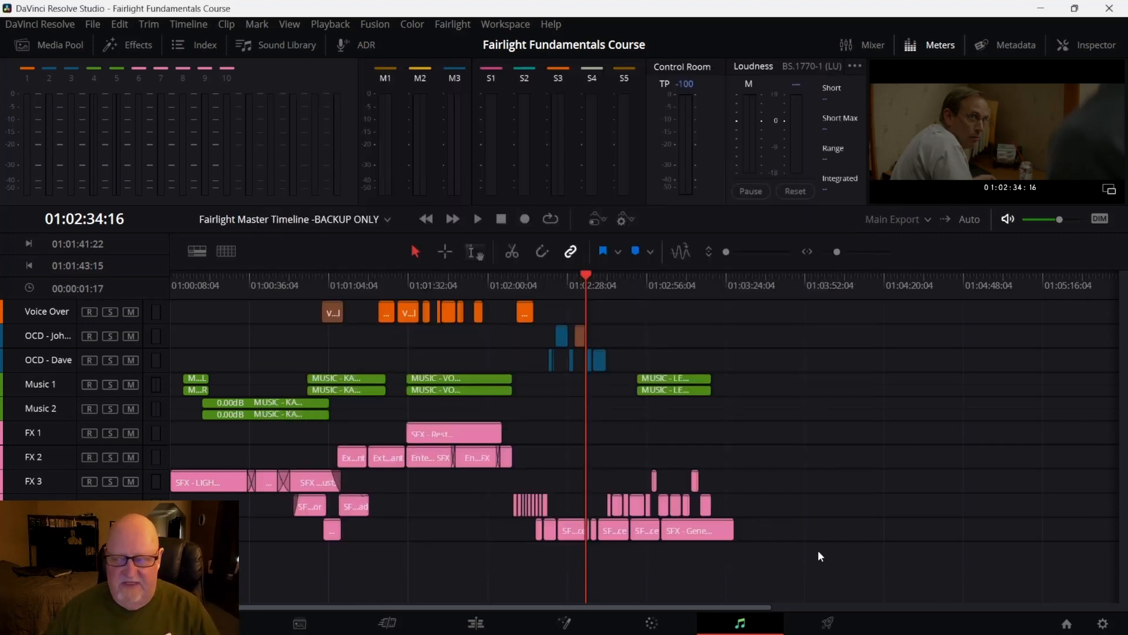
Open the Deliver page and review the Video and Audio render settings of the Custom Export
click(825, 623)
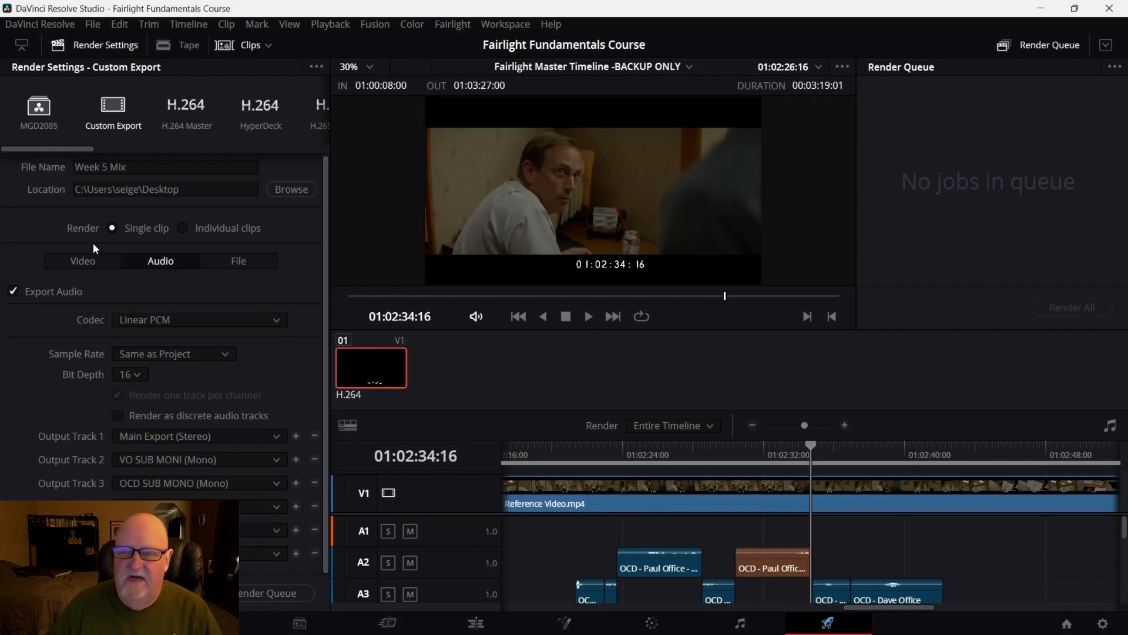
click(87, 262)
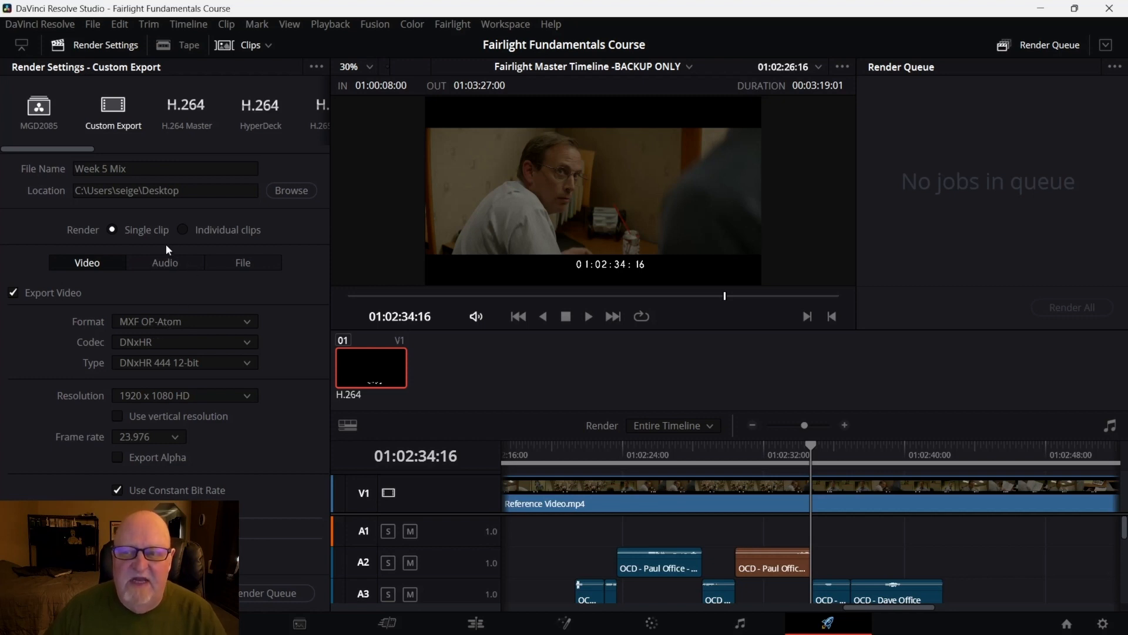
click(165, 263)
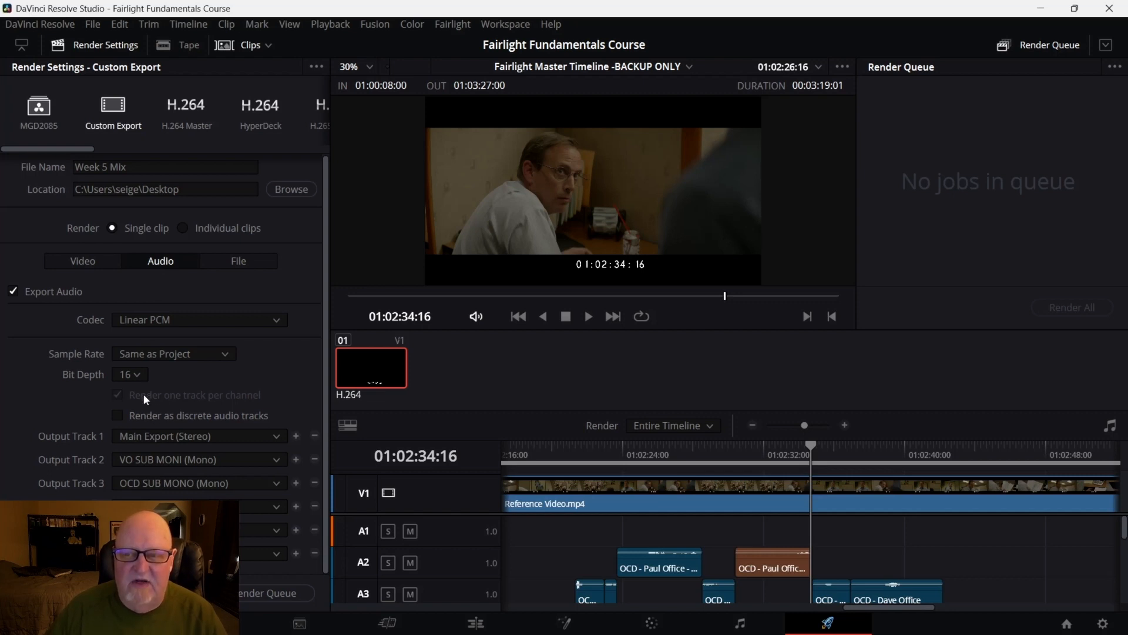
click(95, 263)
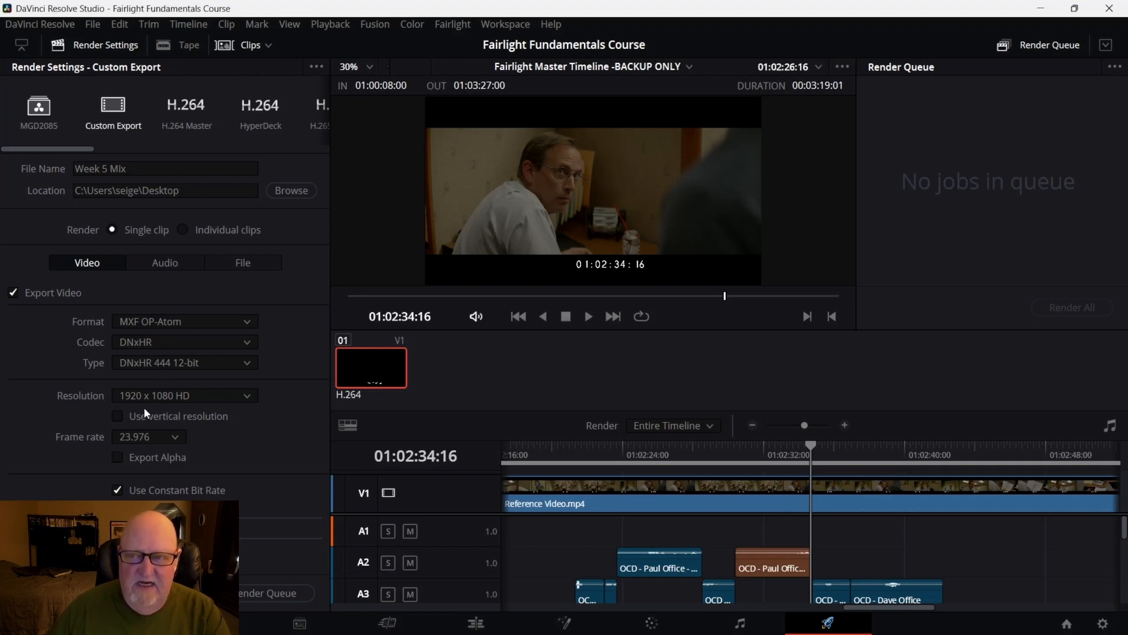
click(161, 265)
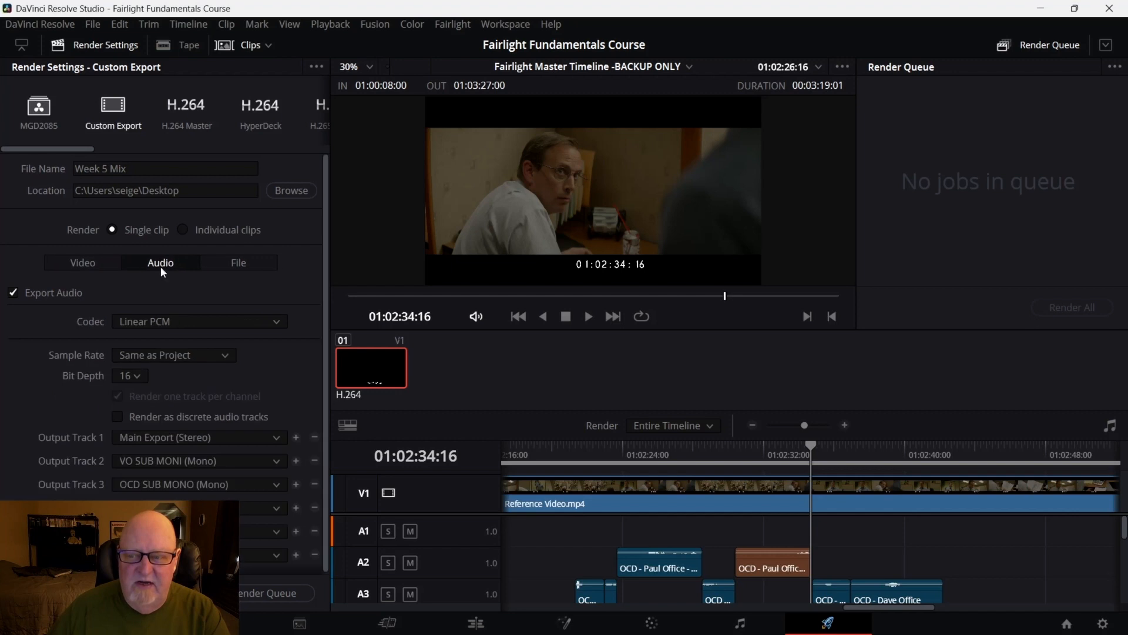
scroll(136, 389, down, 1)
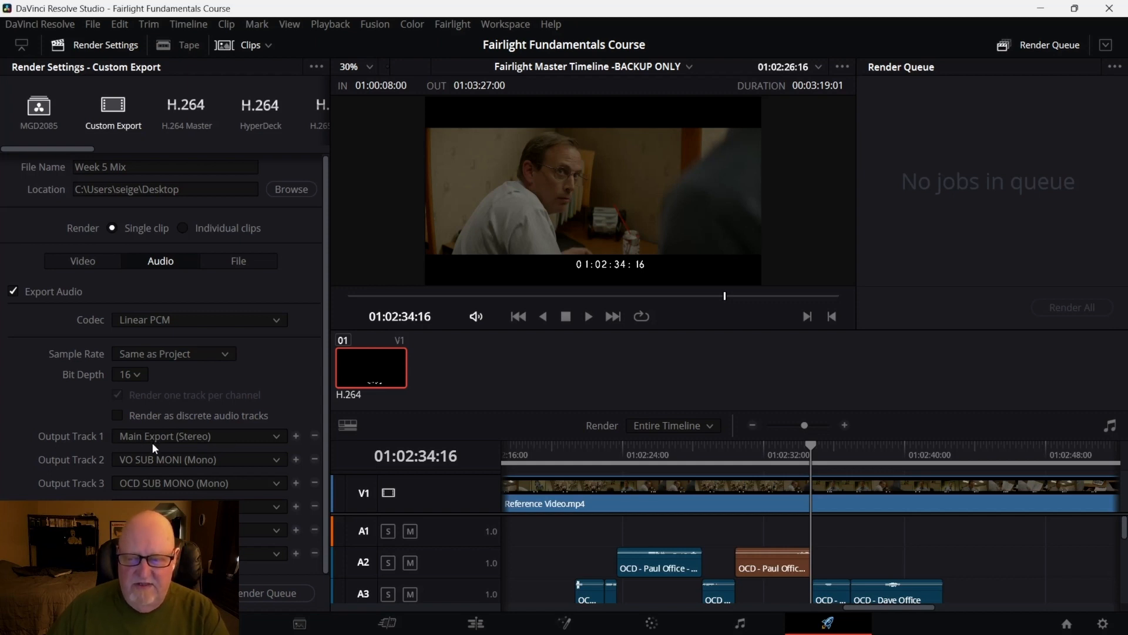
Add the Week 5 Mix export to the render queue and render all jobs
click(141, 463)
click(141, 463)
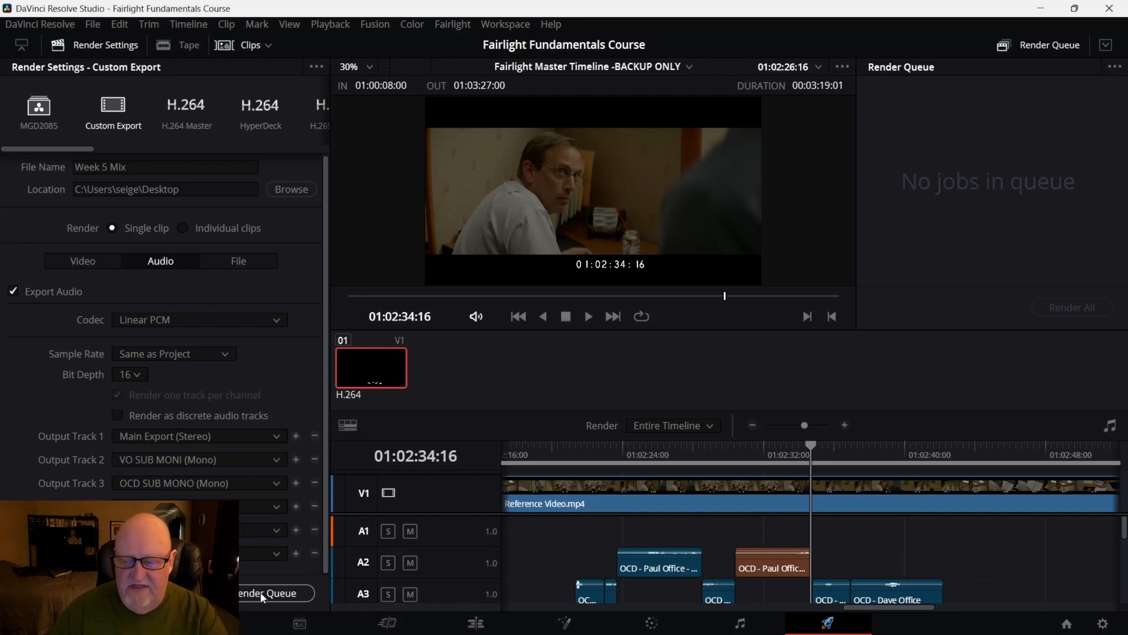
click(260, 591)
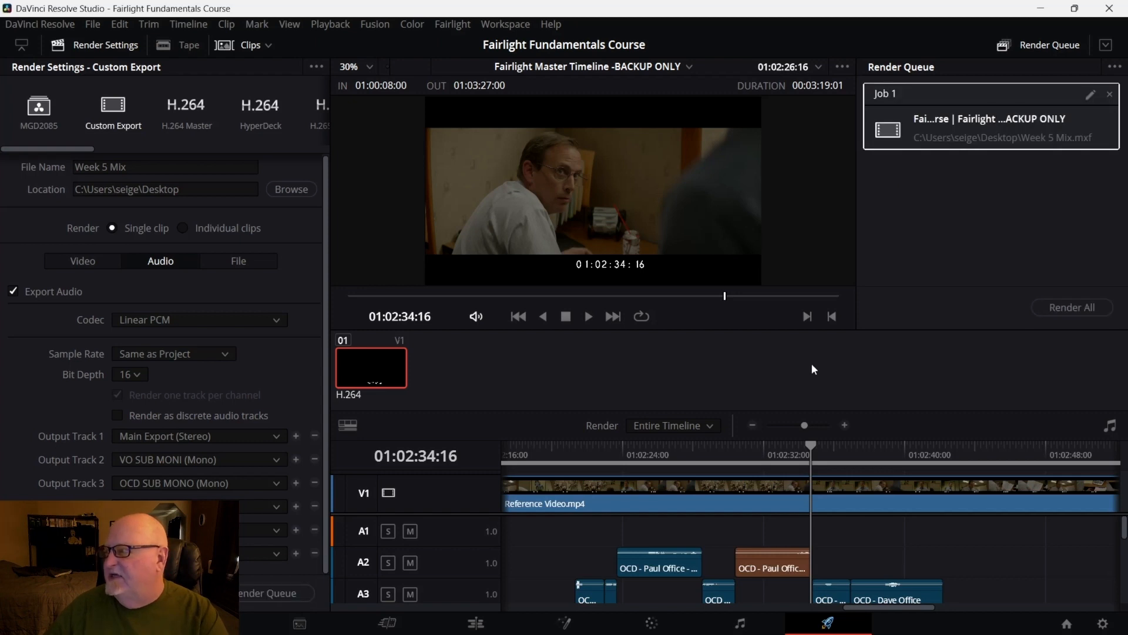
click(1063, 308)
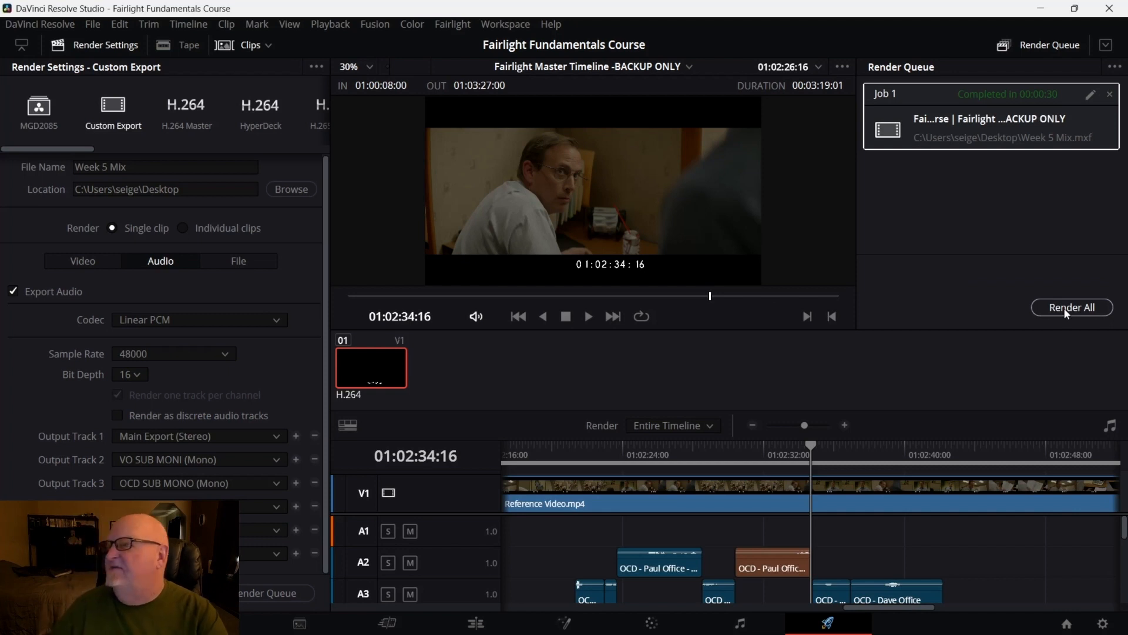
Minimize the open windows and refresh the desktop to find the rendered Week 5 Mix files
click(1043, 12)
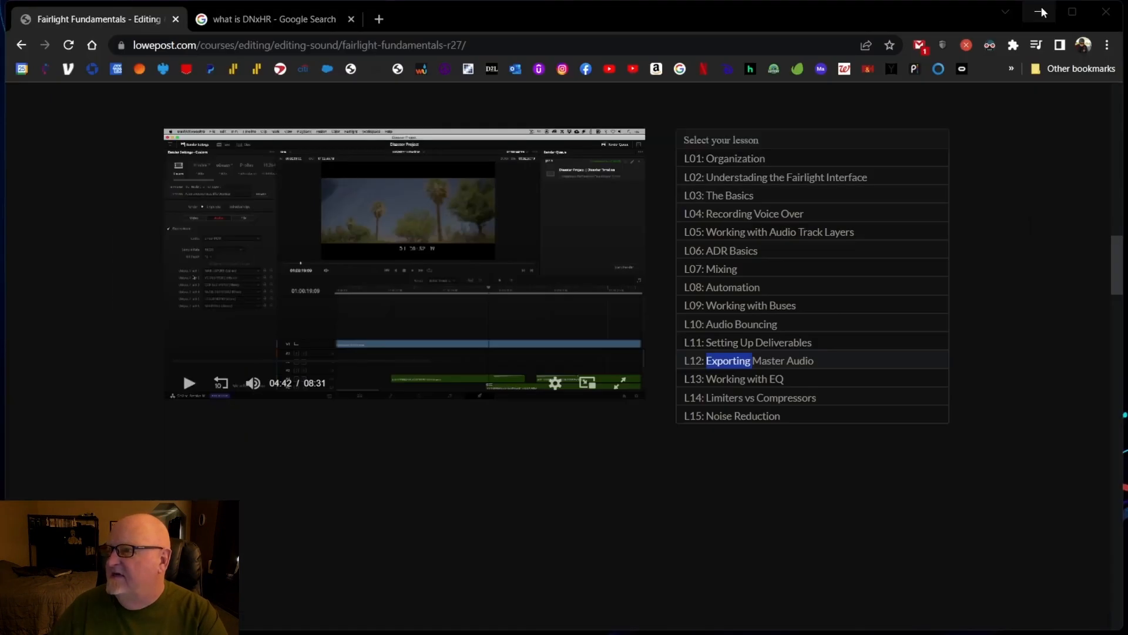
click(1038, 13)
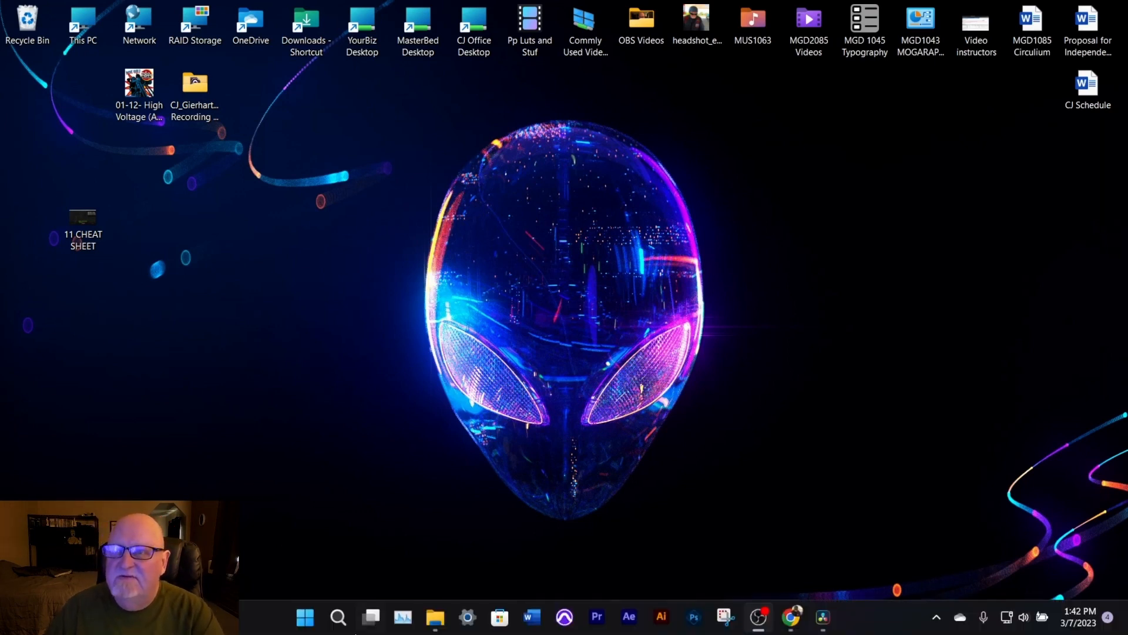
mouse_move(370, 617)
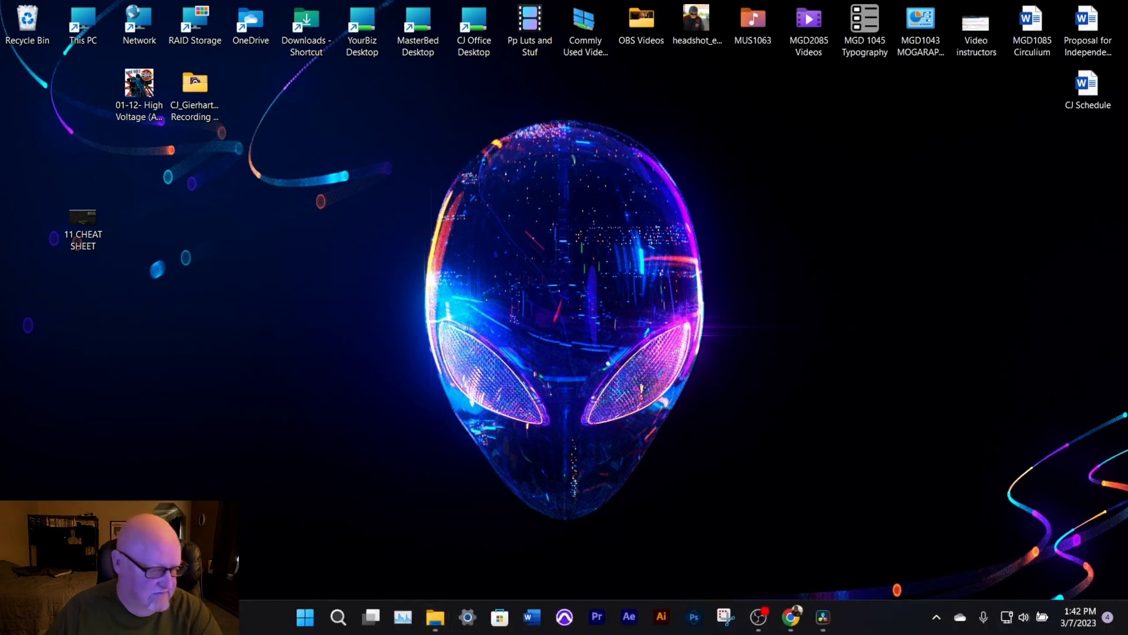
right_click(369, 296)
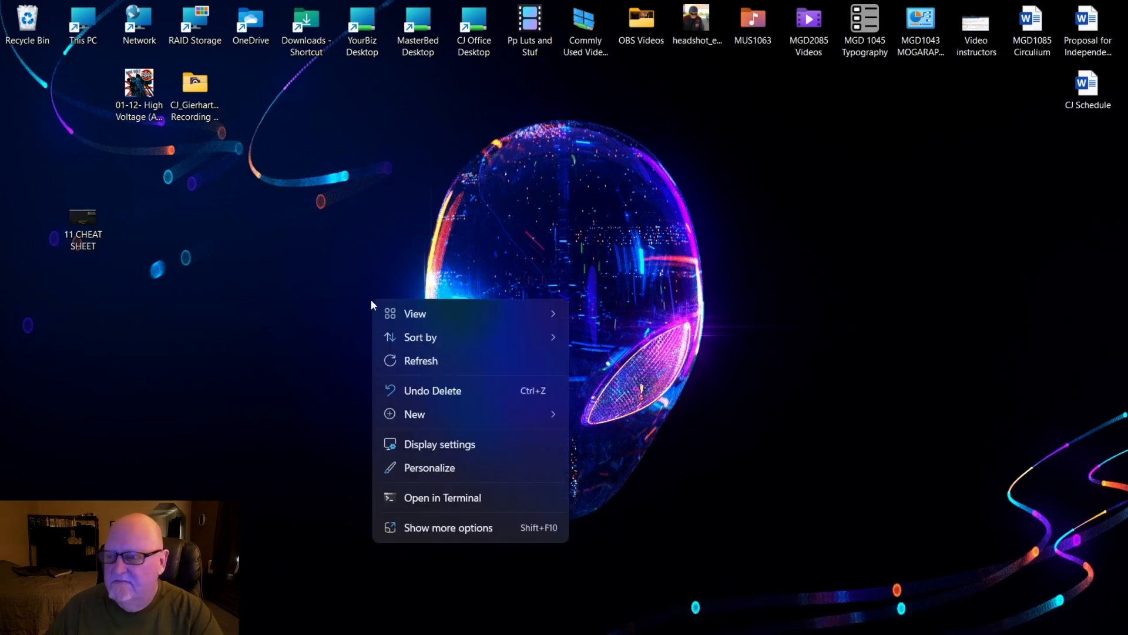
click(423, 371)
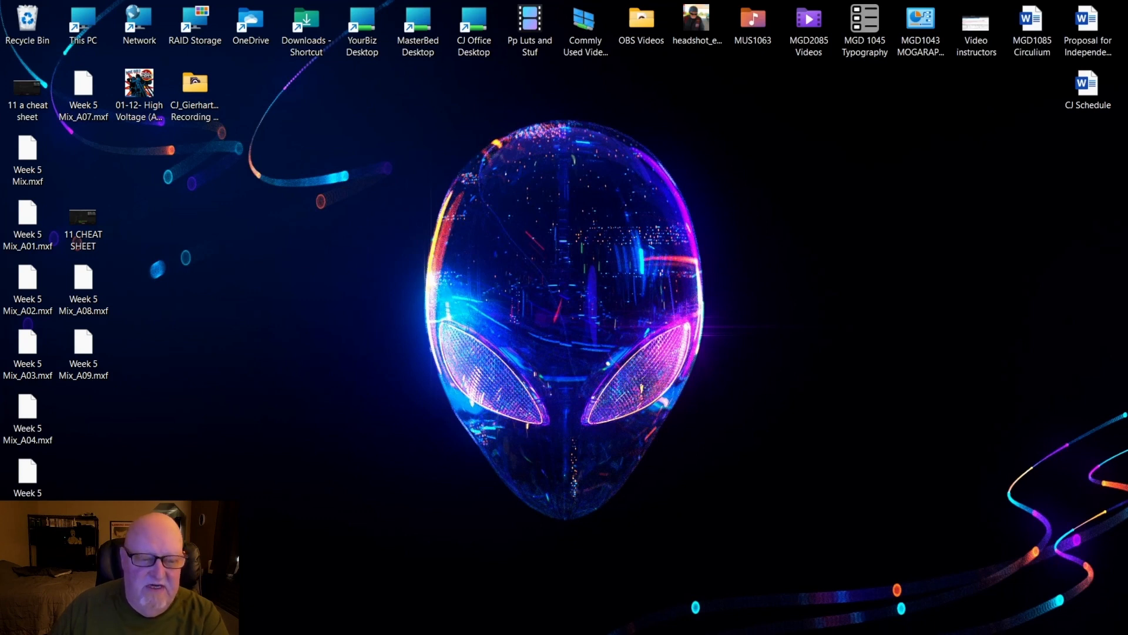
Return to DaVinci Resolve and inspect the new timeline's video settings and audio output tracks
key(alt+Tab)
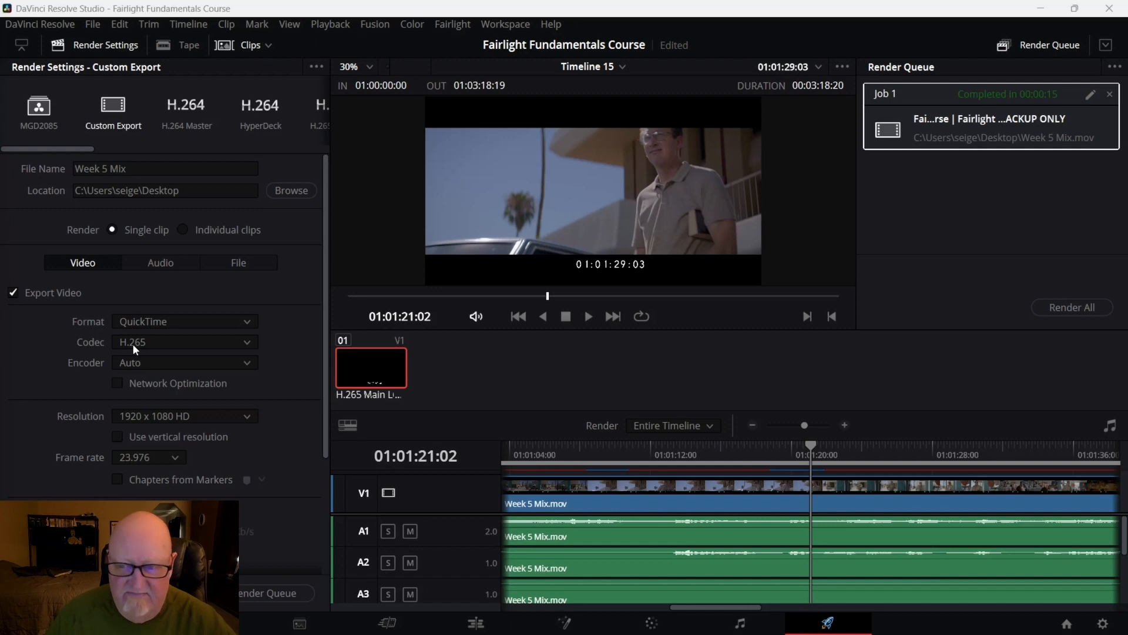
scroll(133, 344, down, 3)
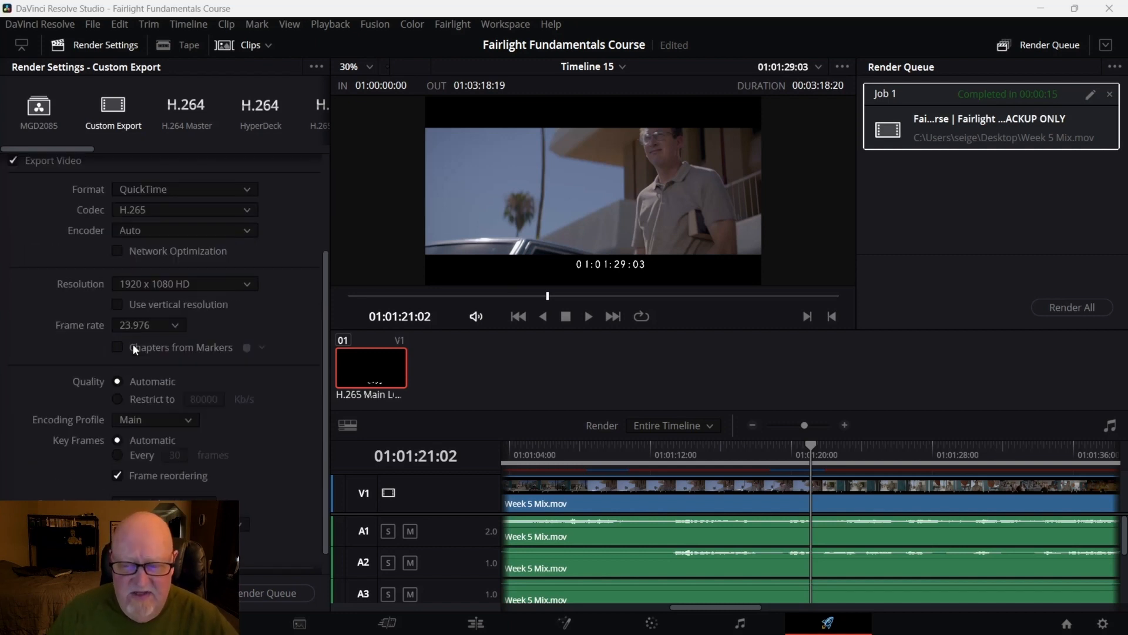
scroll(132, 343, down, 2)
scroll(133, 344, up, 5)
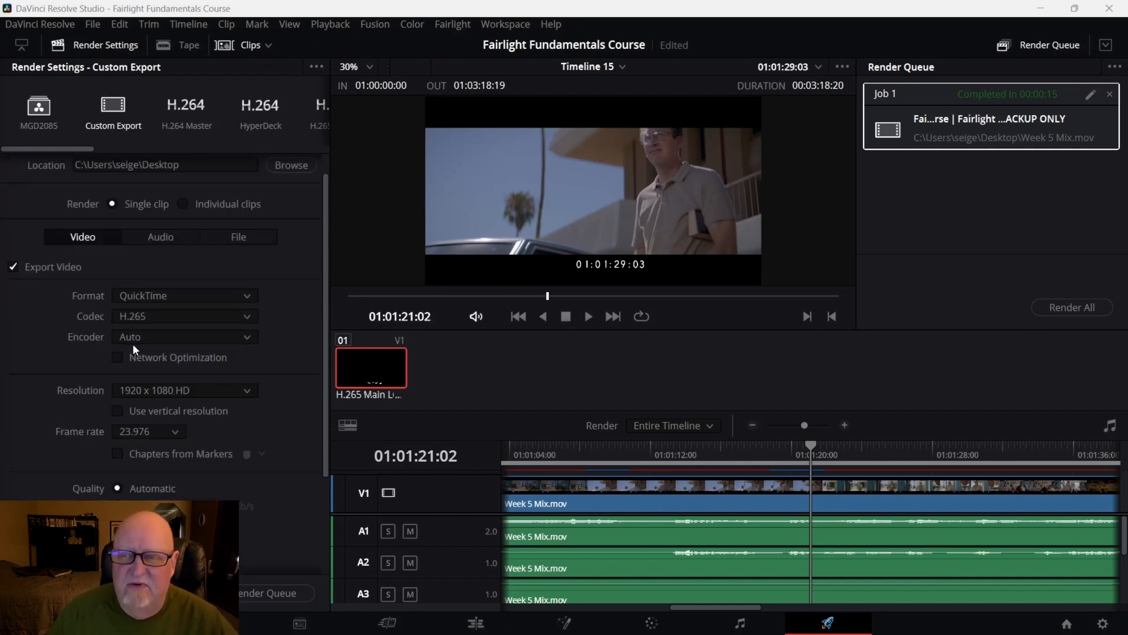
scroll(133, 343, up, 1)
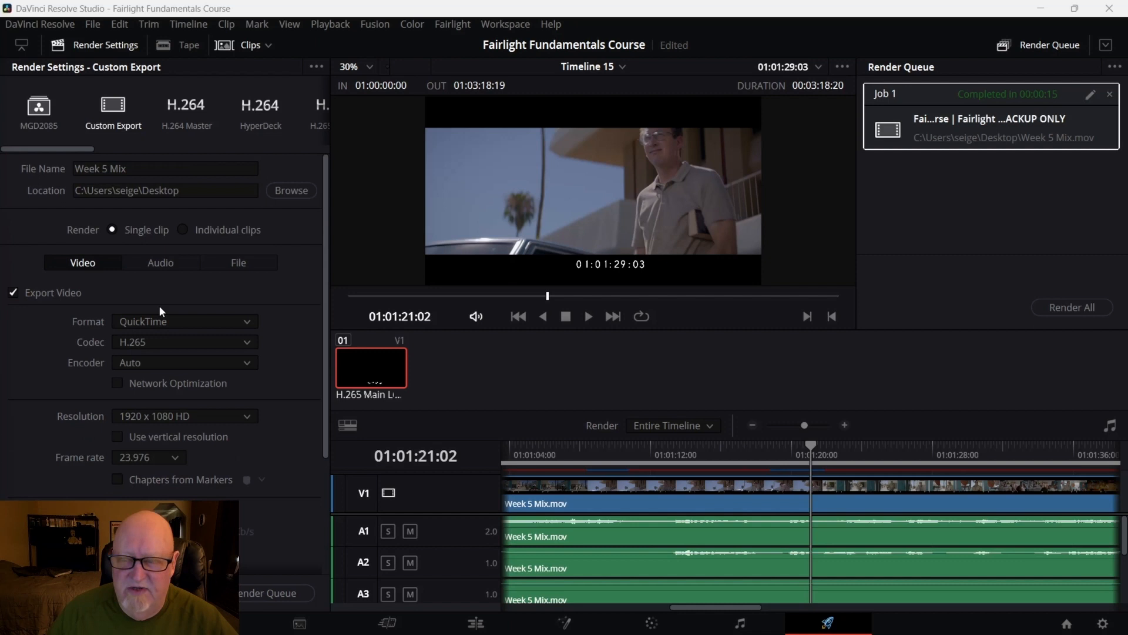
click(170, 265)
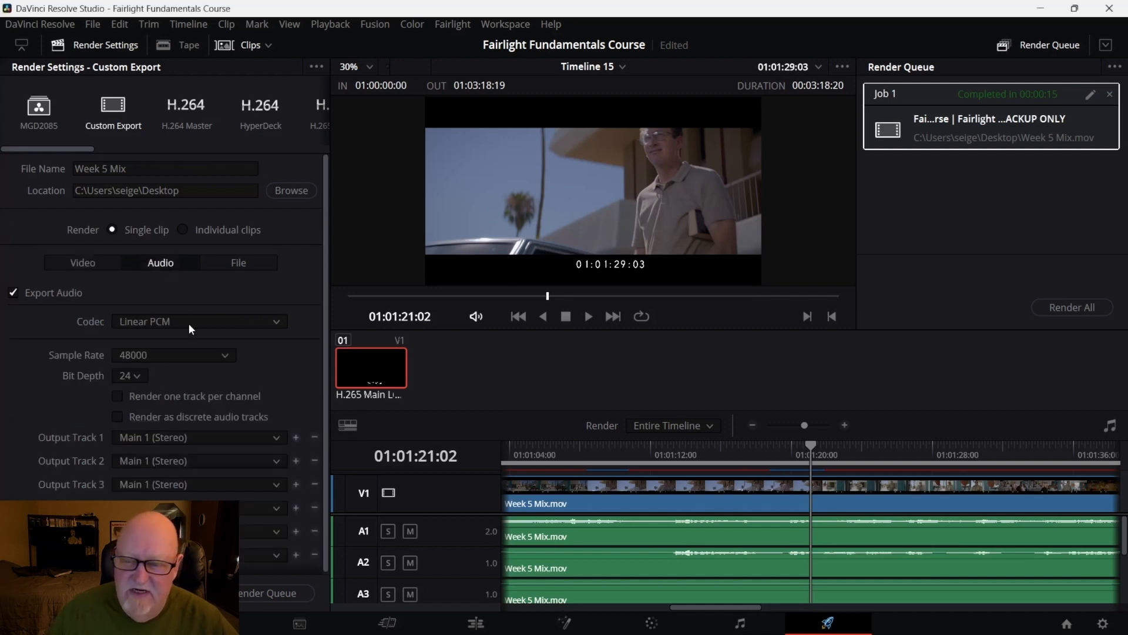
scroll(239, 372, down, 1)
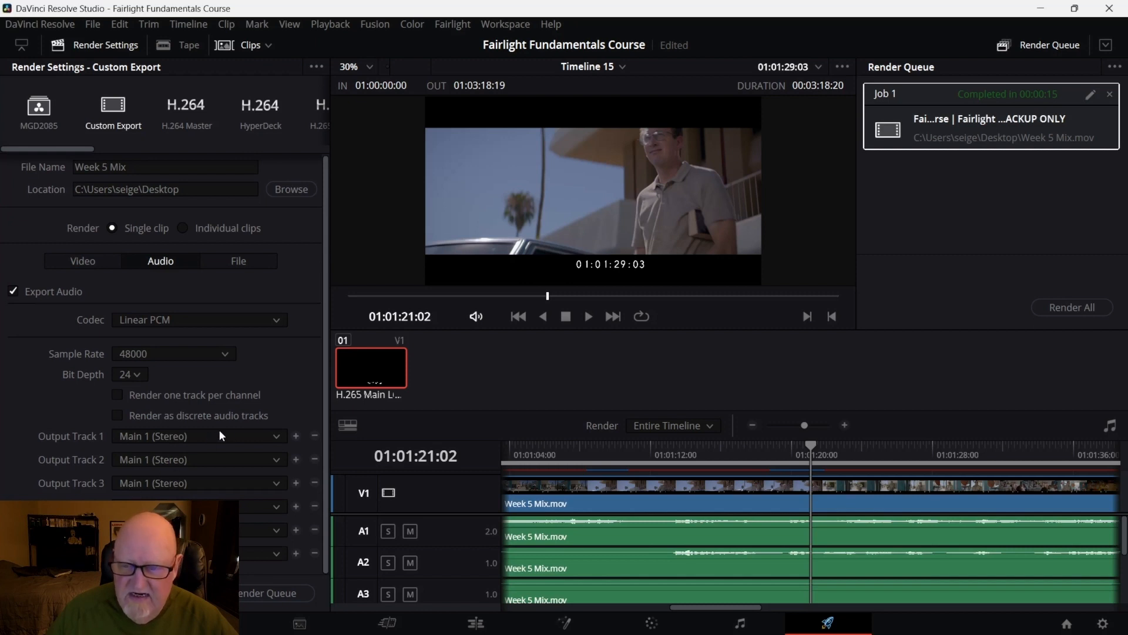
click(276, 435)
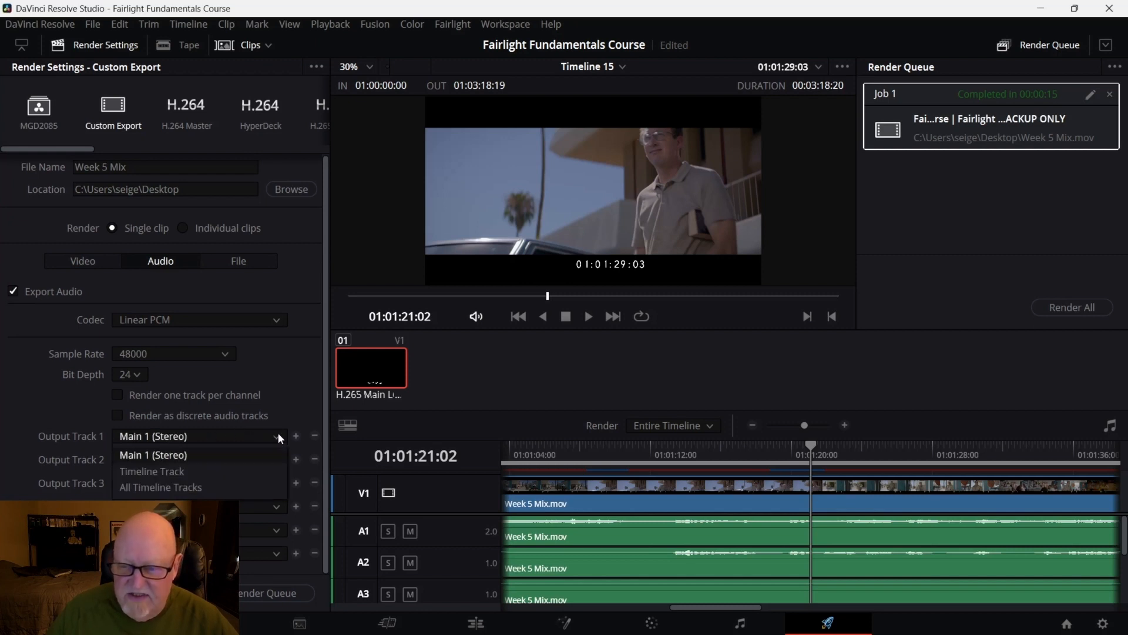
click(276, 436)
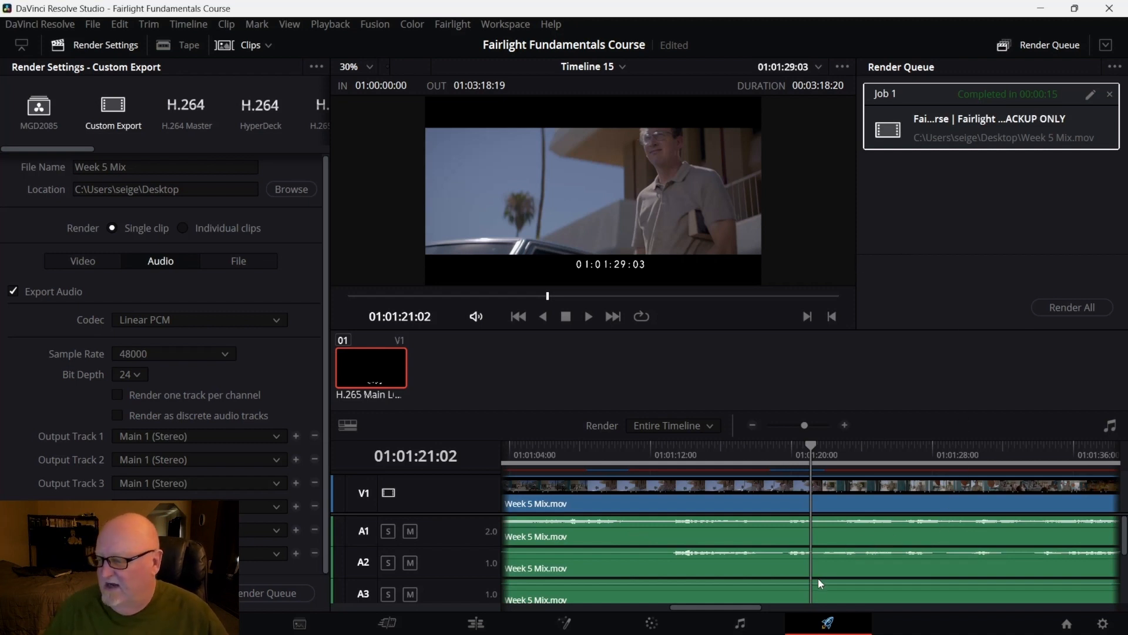
Open the Fairlight page and play back the imported Week 5 Mix timeline at several points
click(734, 624)
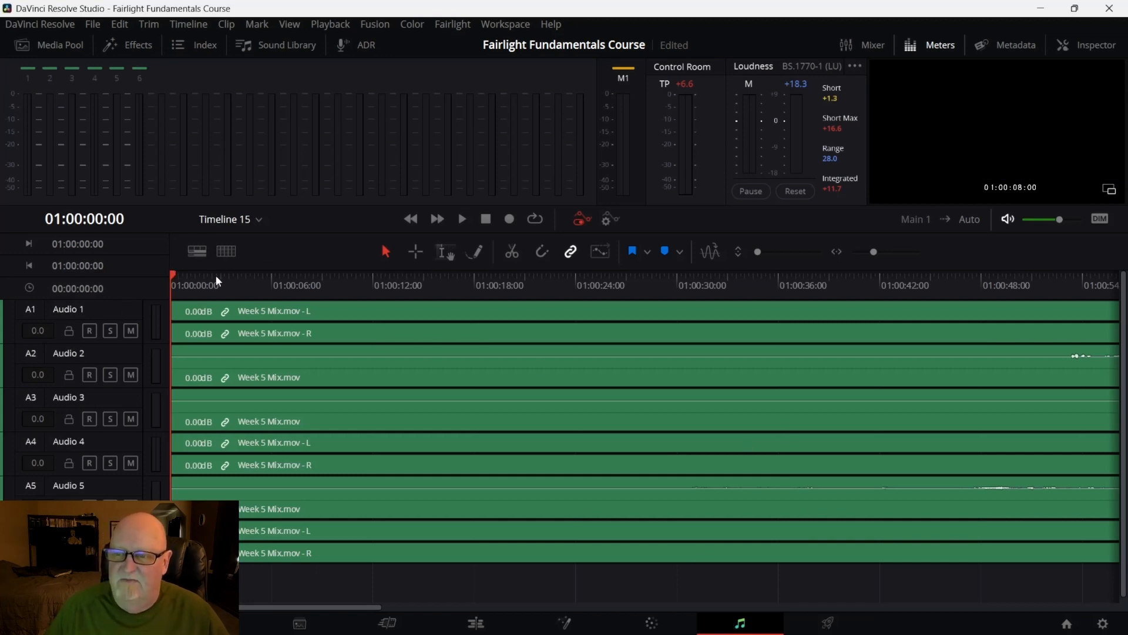
drag(171, 275, 722, 317)
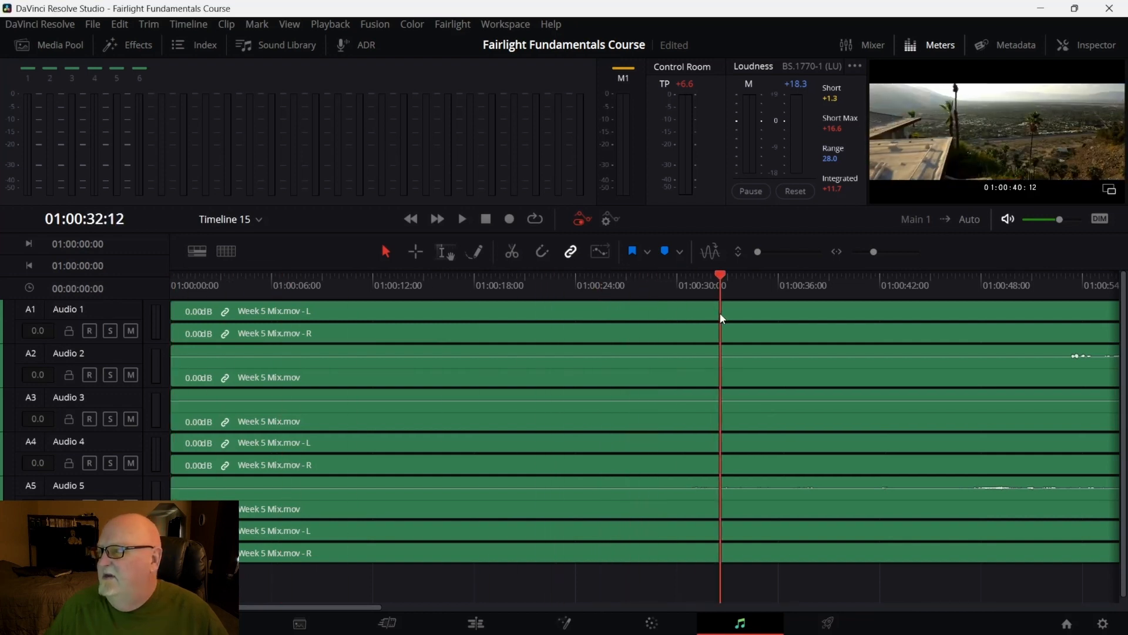
key(space)
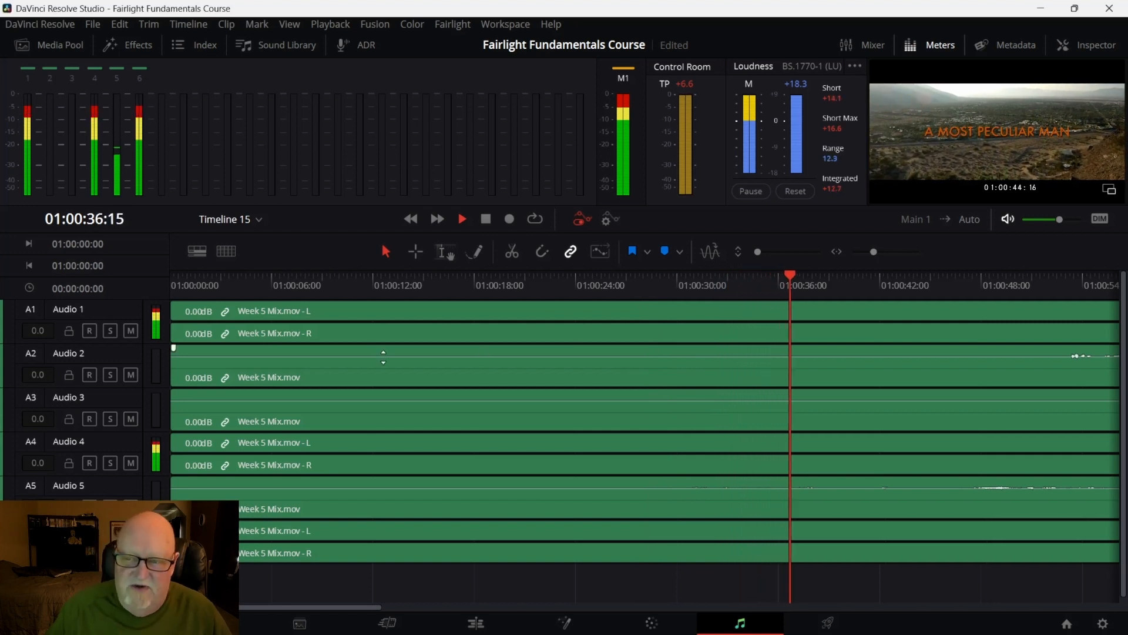
key(space)
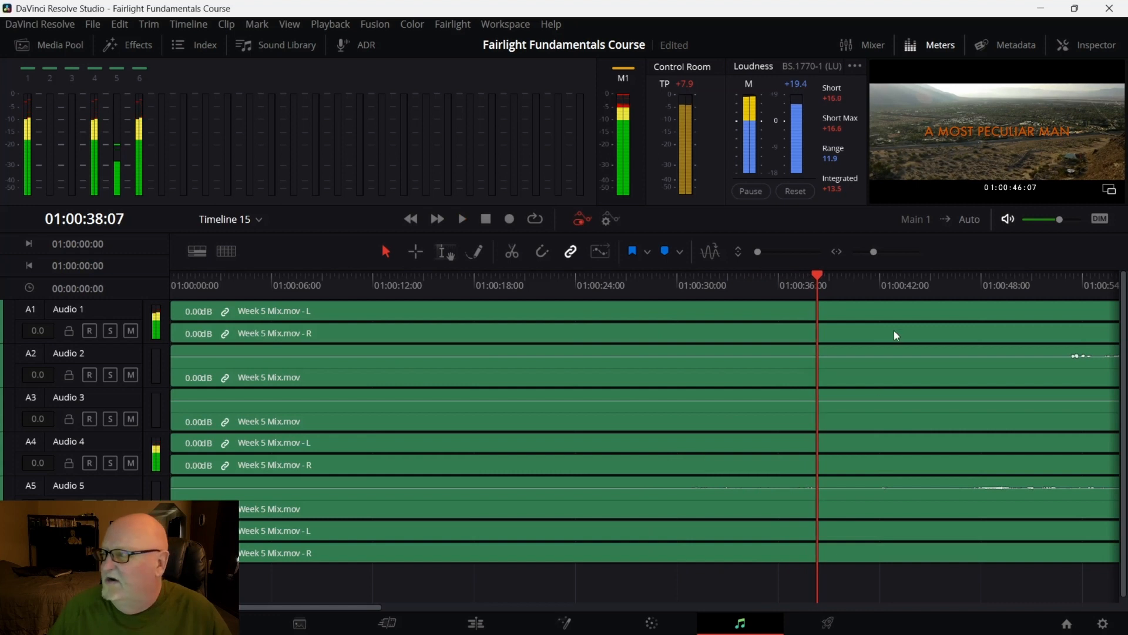
drag(370, 606, 482, 608)
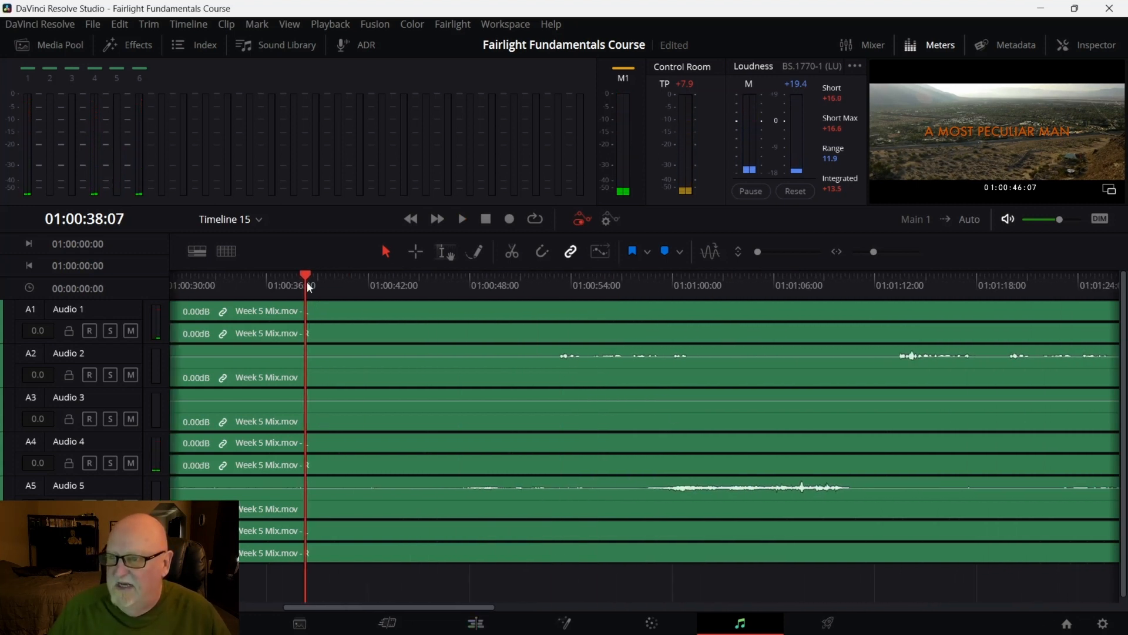
drag(306, 281, 915, 292)
key(space)
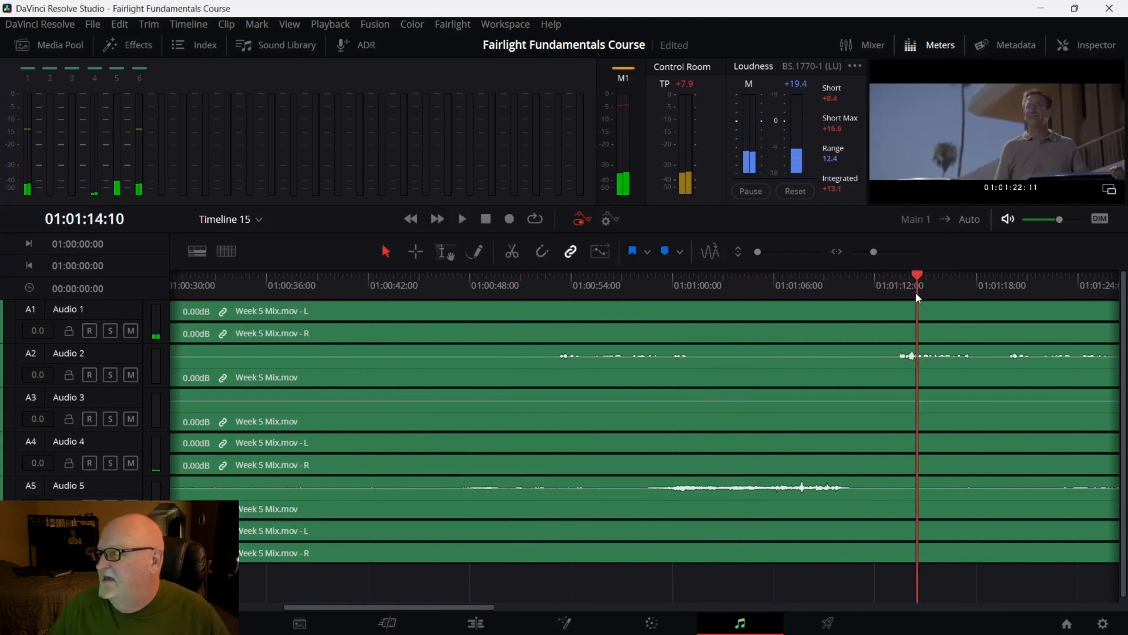
key(space)
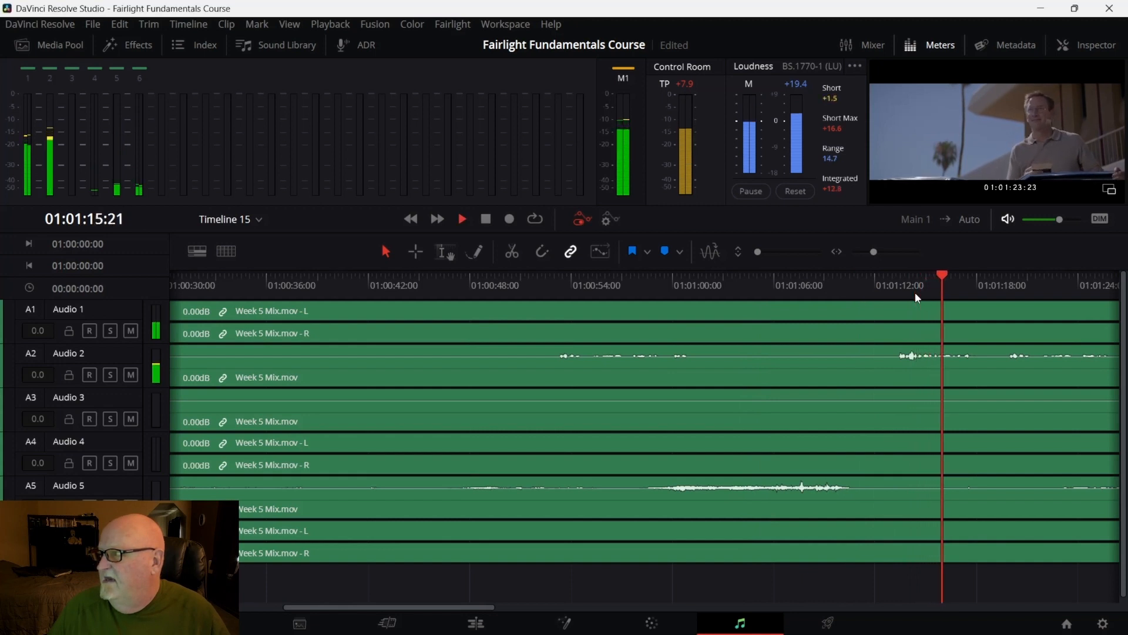
key(space)
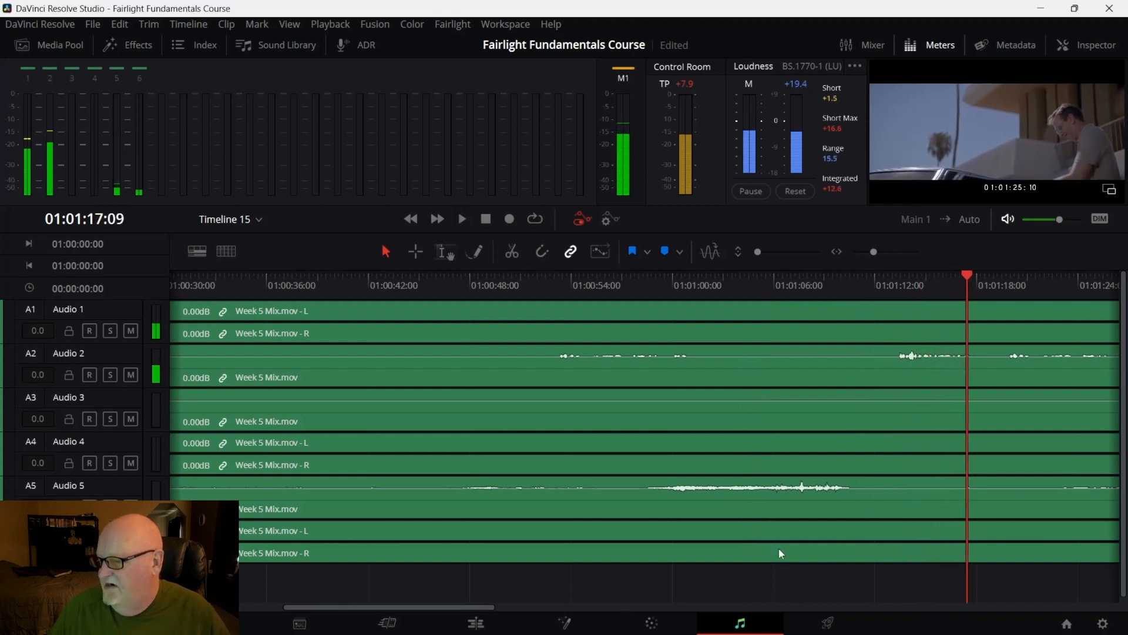
drag(476, 605, 594, 607)
drag(449, 276, 881, 324)
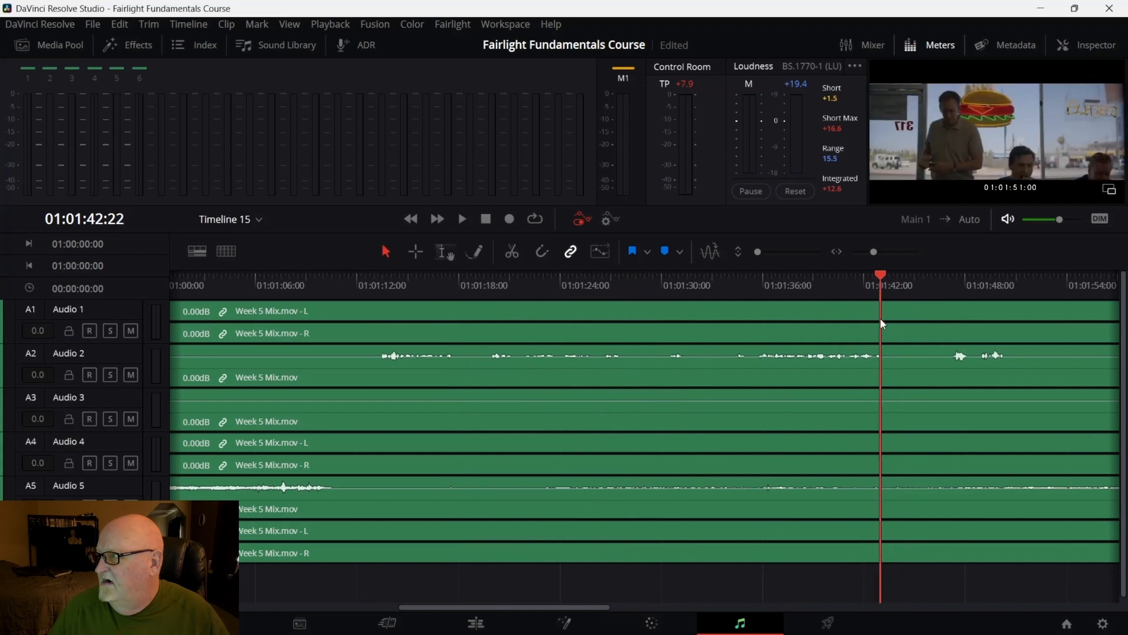
key(space)
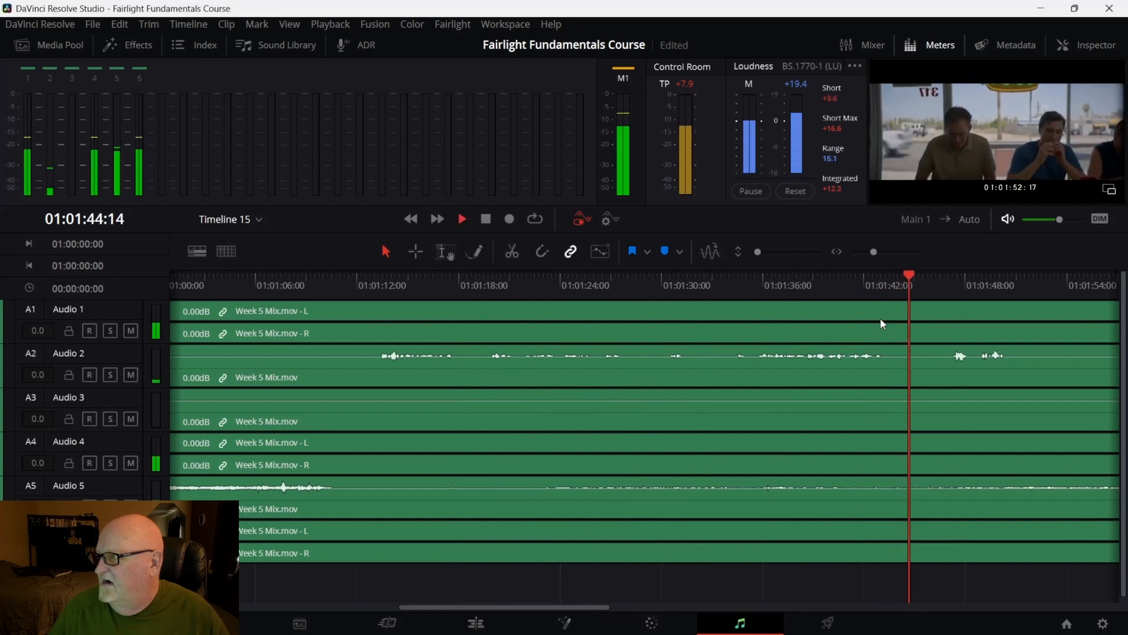
key(space)
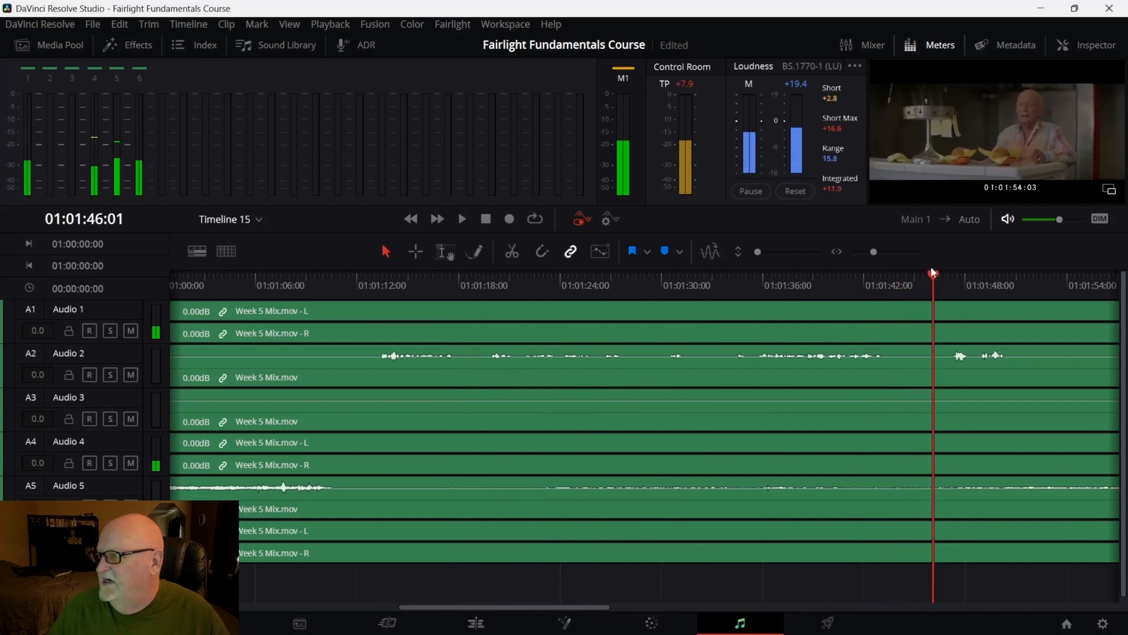
Continue reviewing the rendered Week 5 Mix by playing it back from later points on the timeline
drag(931, 267, 919, 295)
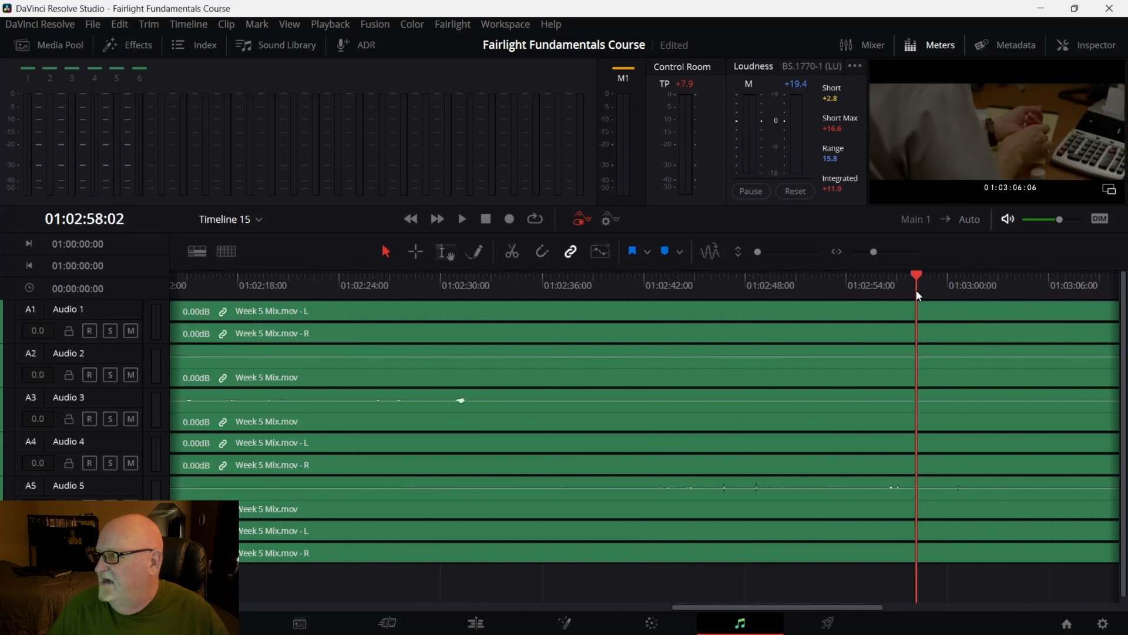
key(space)
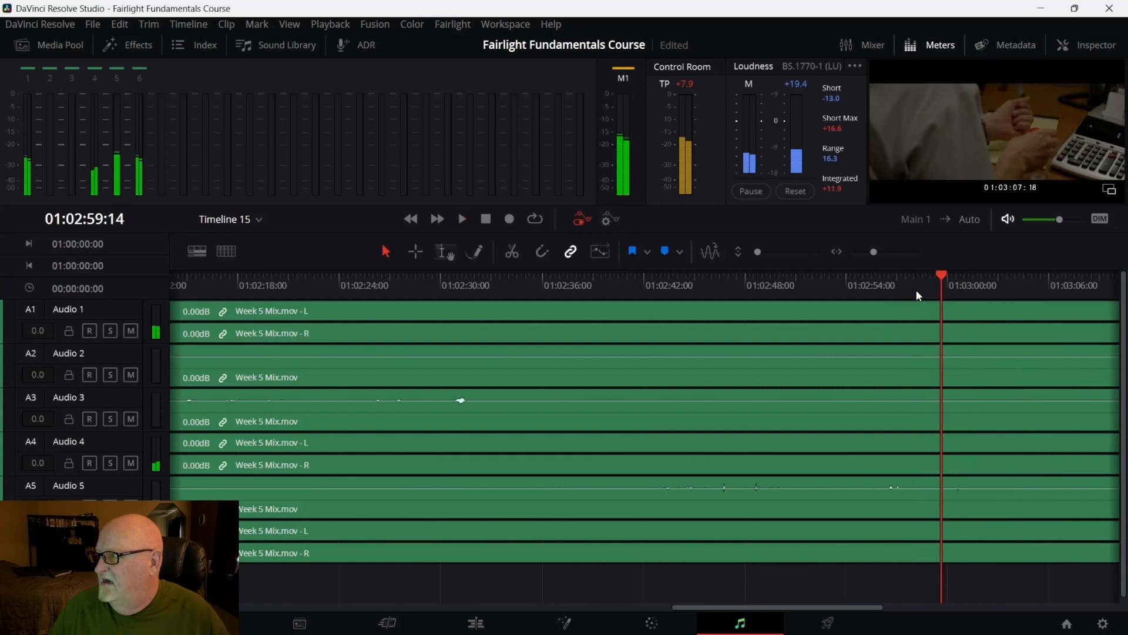
key(space)
drag(951, 285, 443, 302)
key(space)
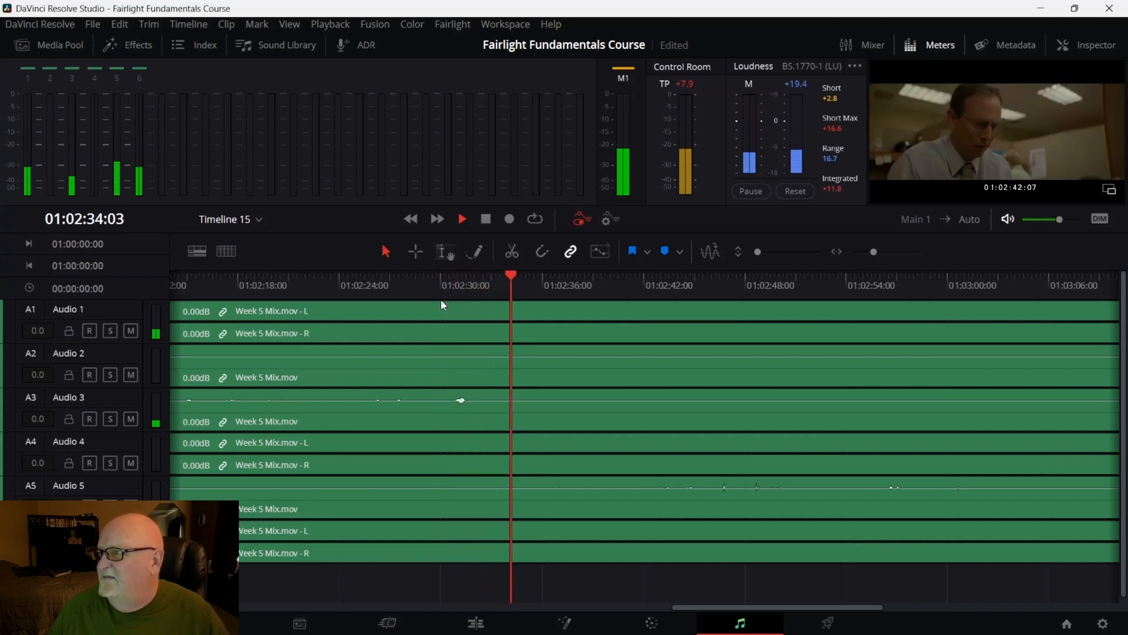
key(space)
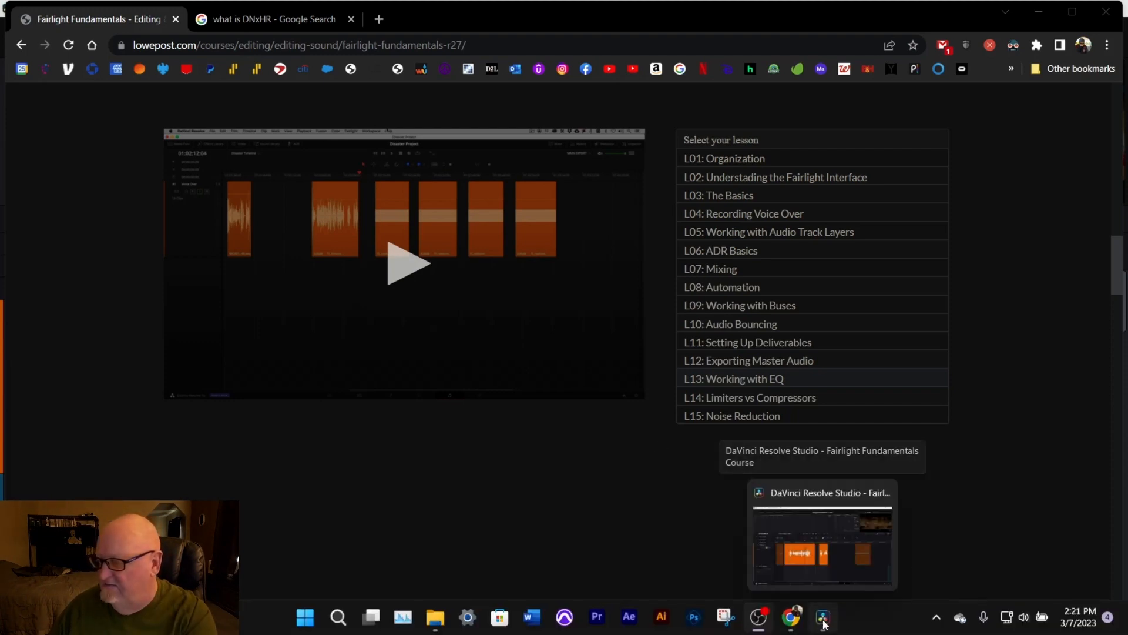
Return to DaVinci Resolve and play the VO - Paul clip on the Fairlight Master Lesson 11 timeline from about 01:01:40
click(823, 617)
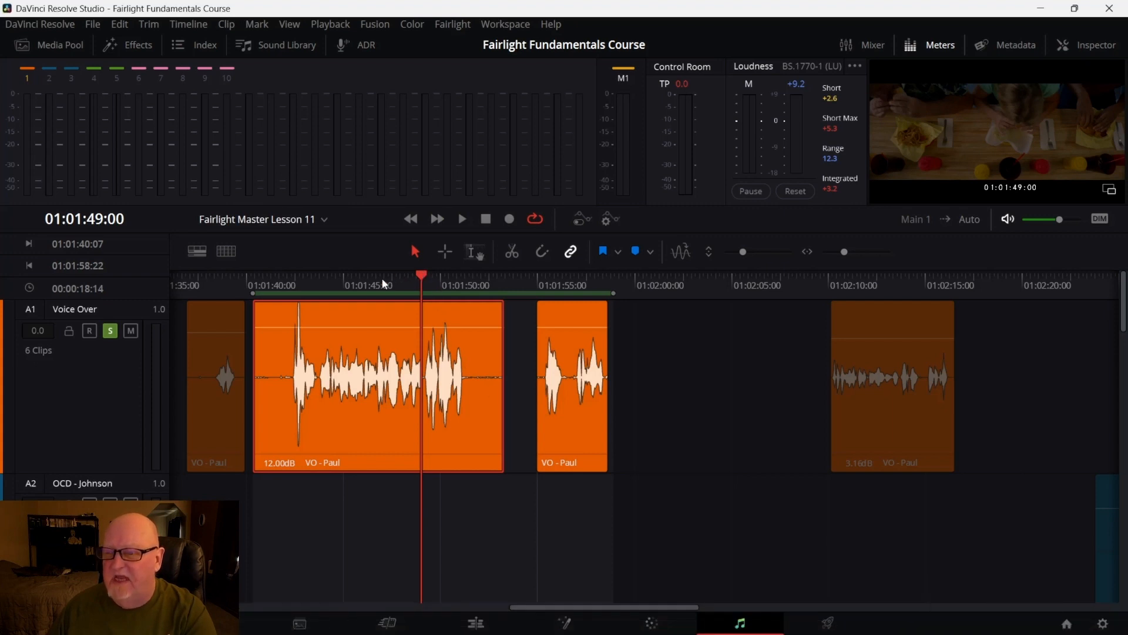
drag(427, 276, 265, 291)
key(space)
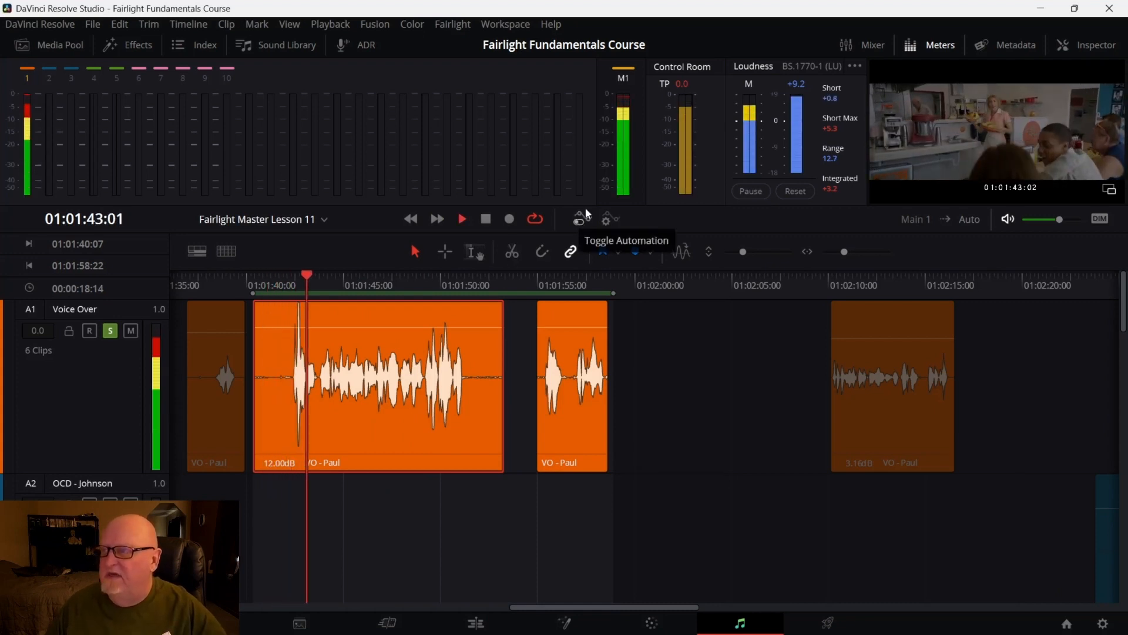
key(space)
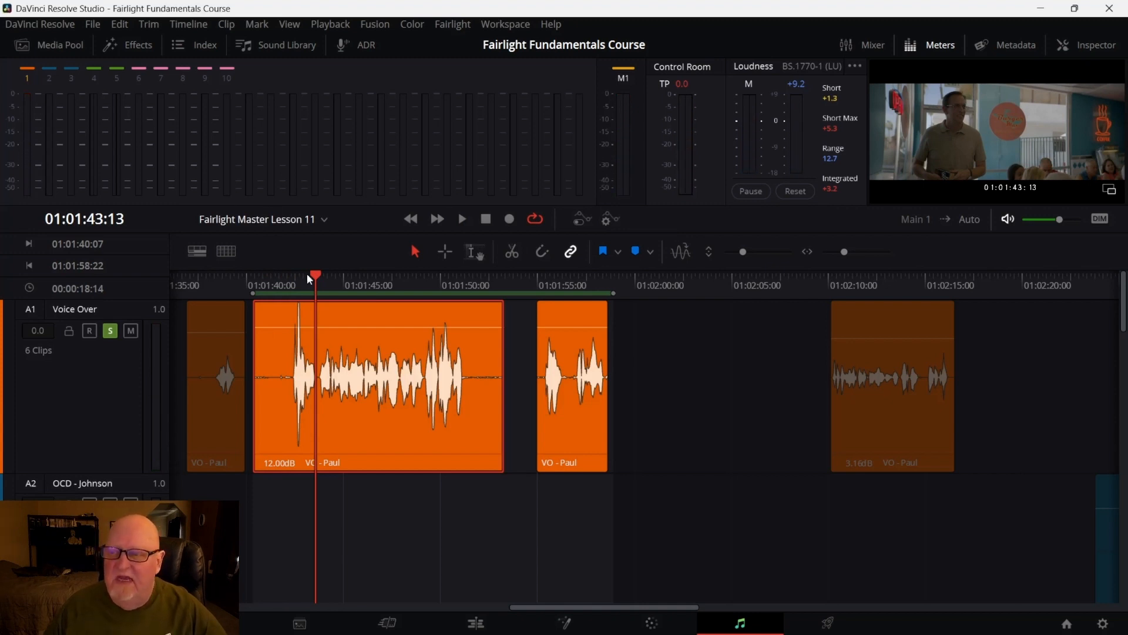
drag(316, 275, 259, 290)
key(space)
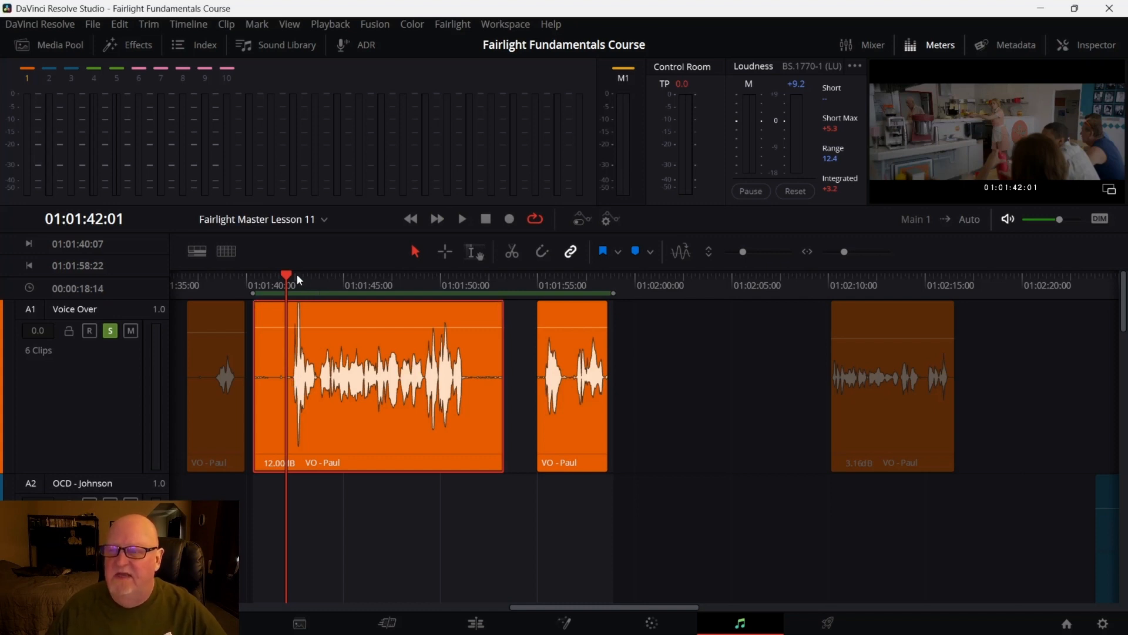
drag(289, 276, 264, 288)
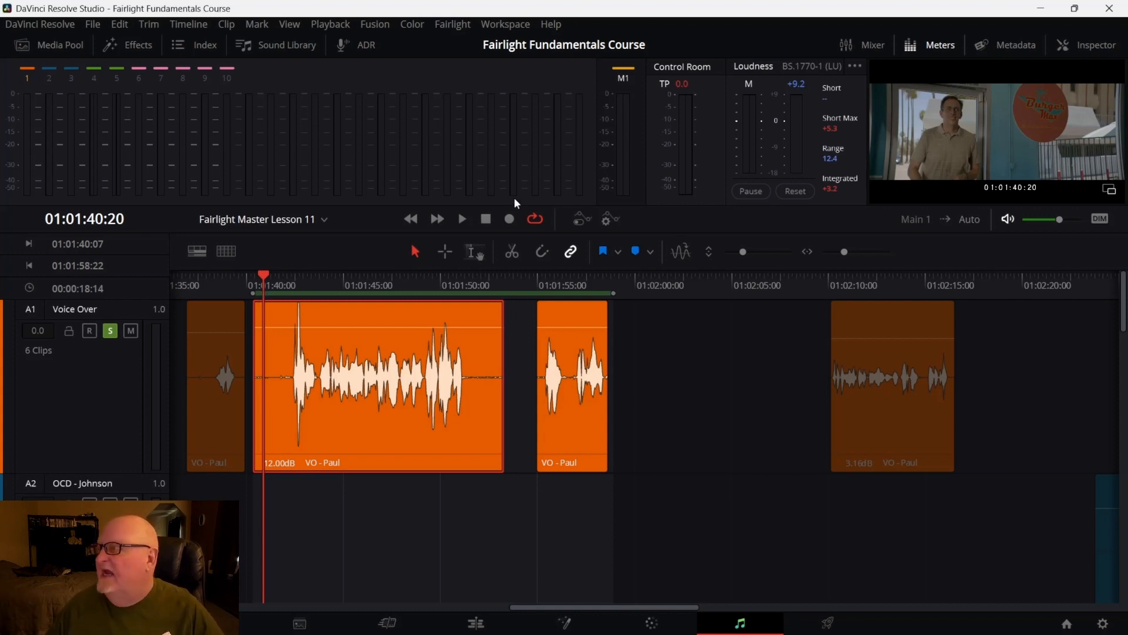
Enable Band 1 and Band 4 of the VO - Paul clip's equalizer in the Inspector and save the project
click(1085, 51)
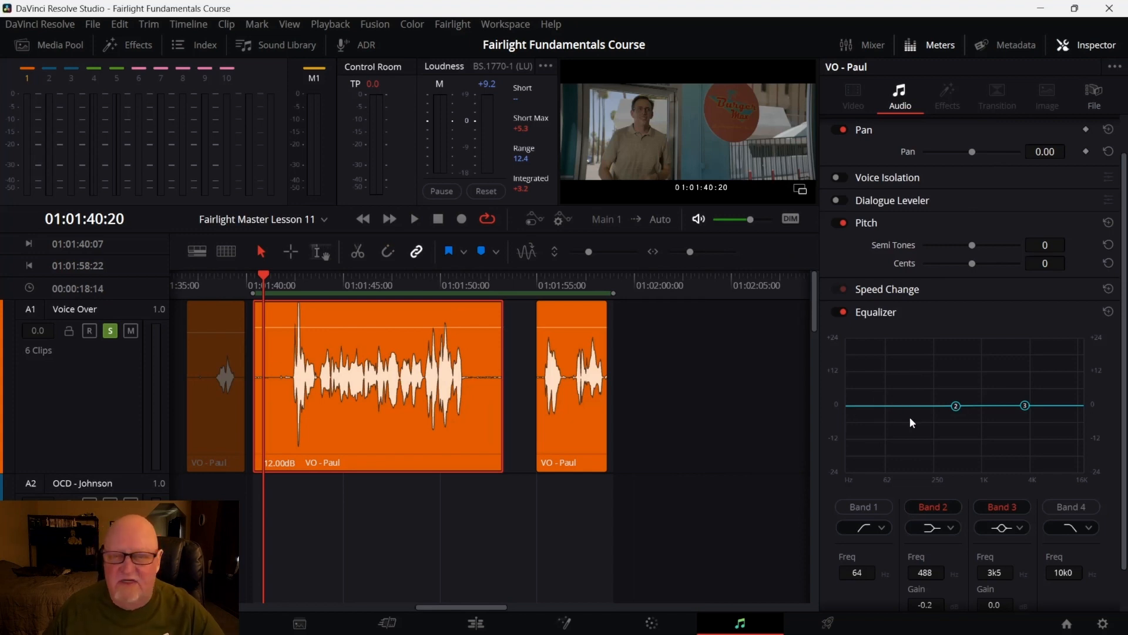
click(862, 506)
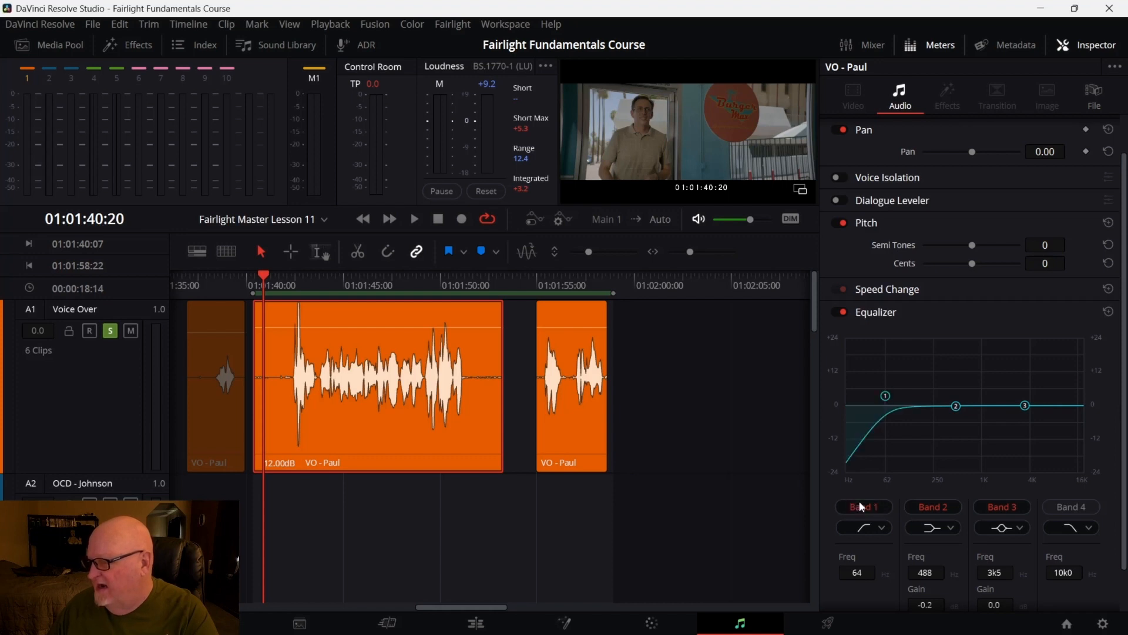
click(1071, 506)
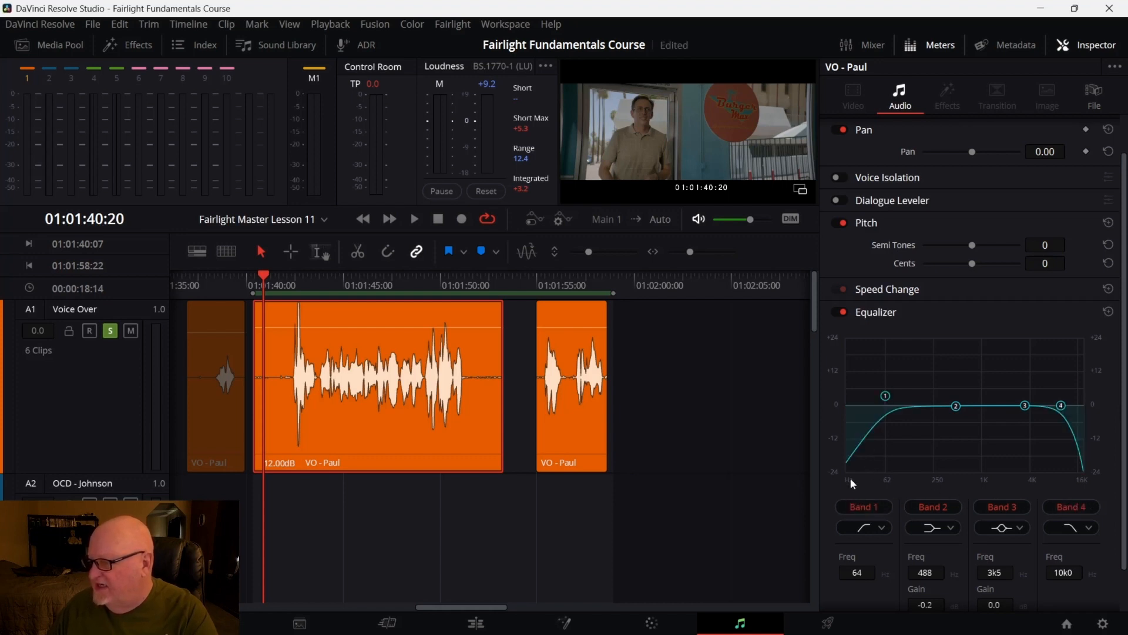
key(ctrl+s)
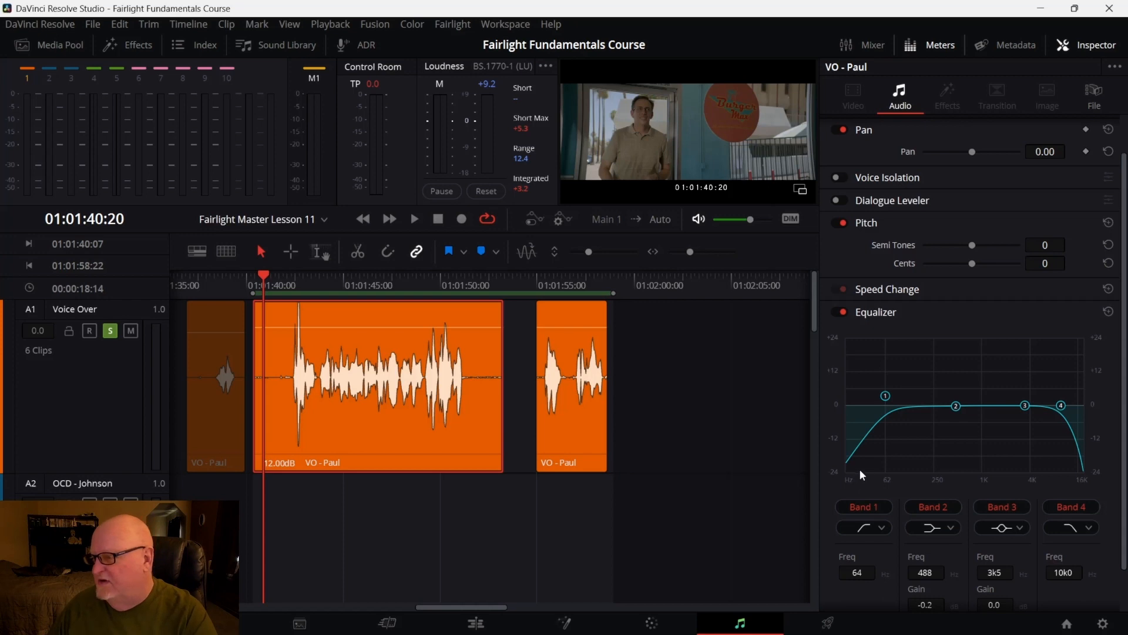
Try switching Band 1 to a notch filter and set it back to the high-pass shape
click(884, 529)
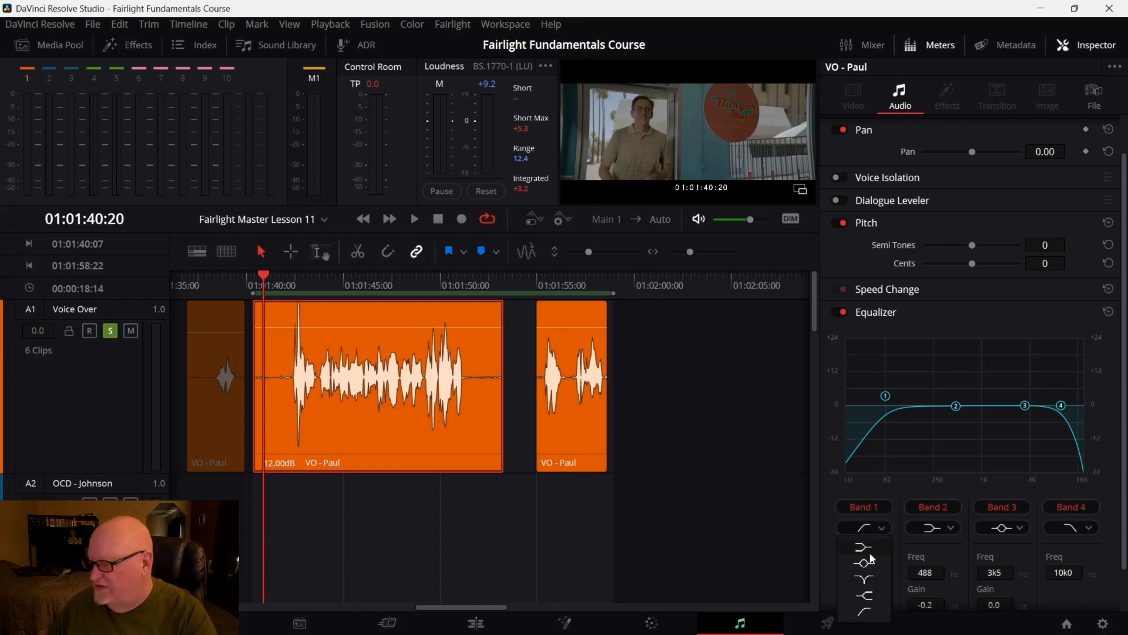
click(864, 580)
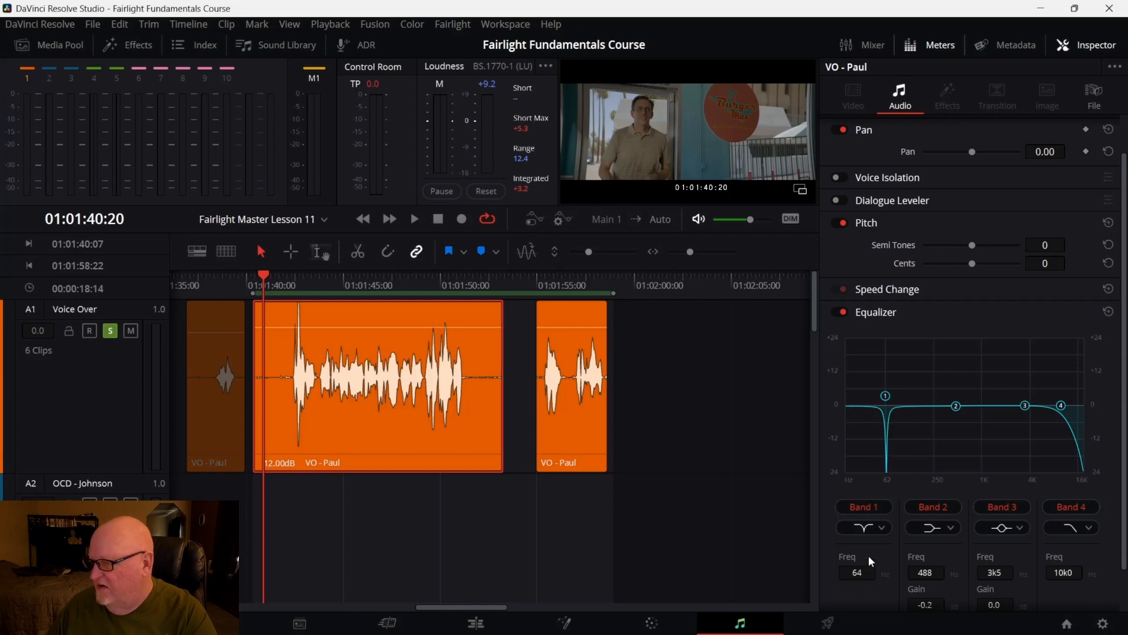
click(881, 527)
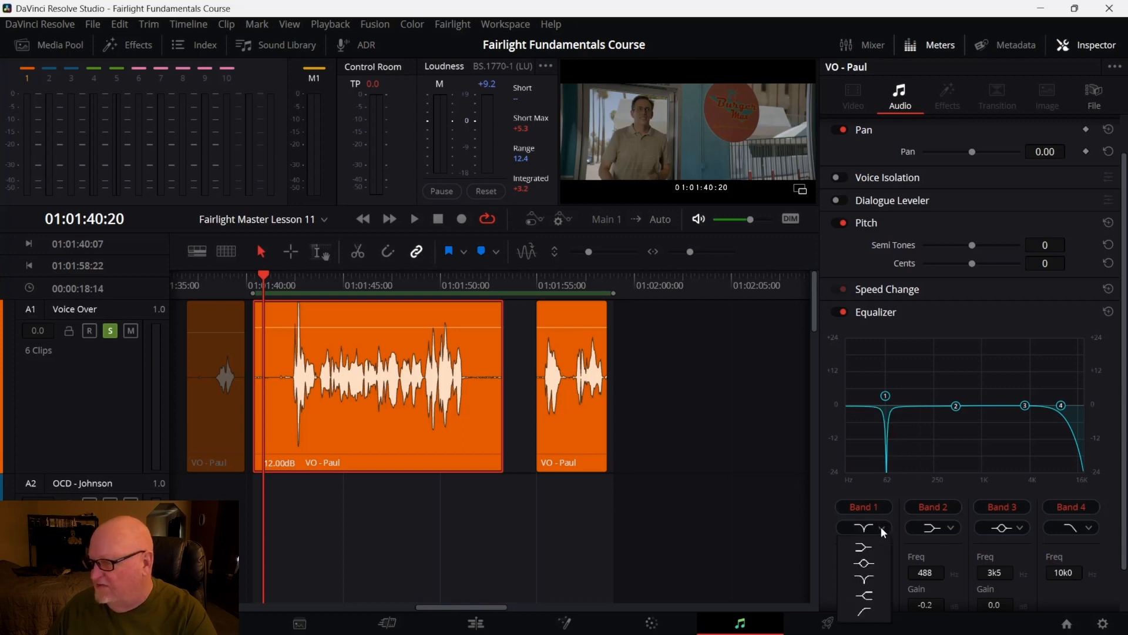
click(870, 612)
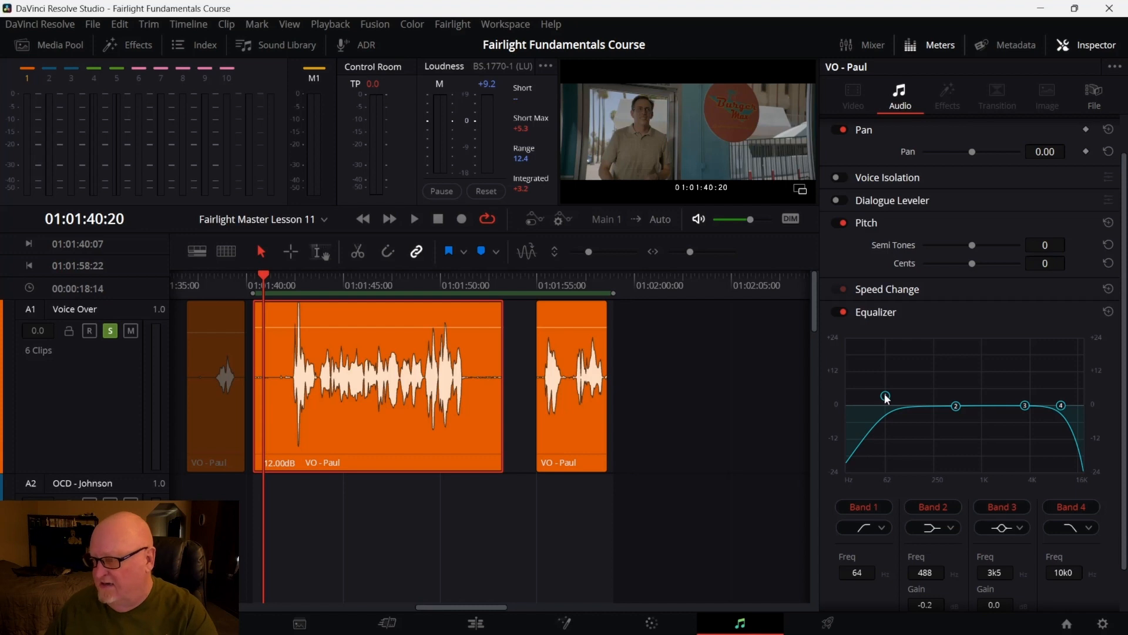
Raise the Band 1 high-pass frequency to about 143 Hz while playing back the clip
mouse_move(886, 397)
mouse_down()
mouse_move(867, 400)
mouse_move(919, 395)
mouse_move(867, 403)
mouse_up()
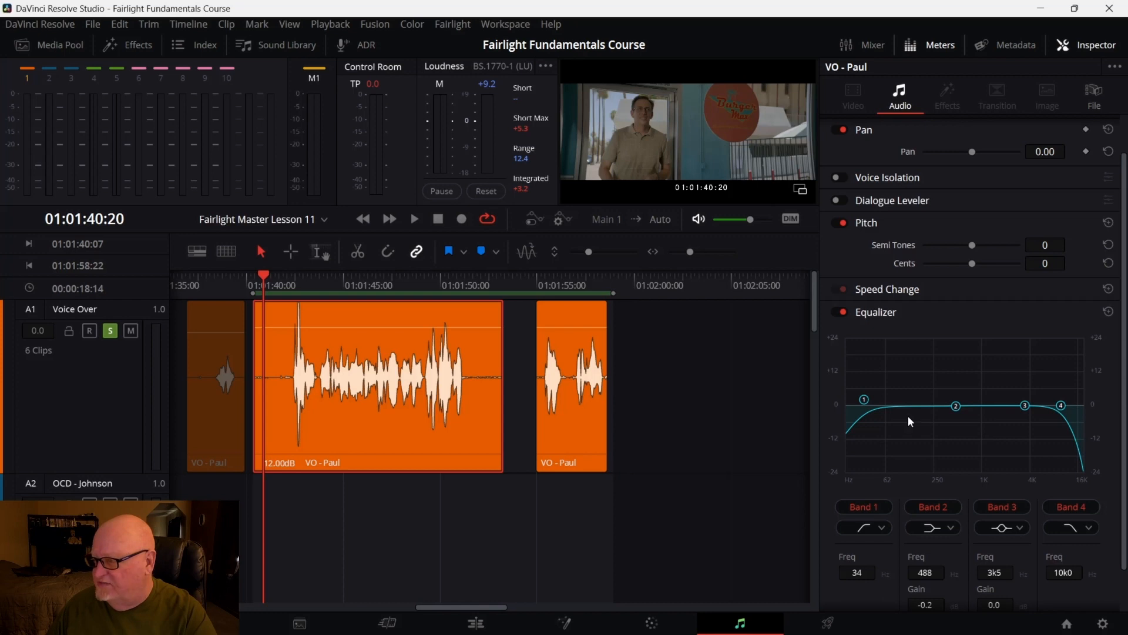
mouse_move(871, 402)
mouse_down()
mouse_move(918, 406)
mouse_move(876, 409)
mouse_up()
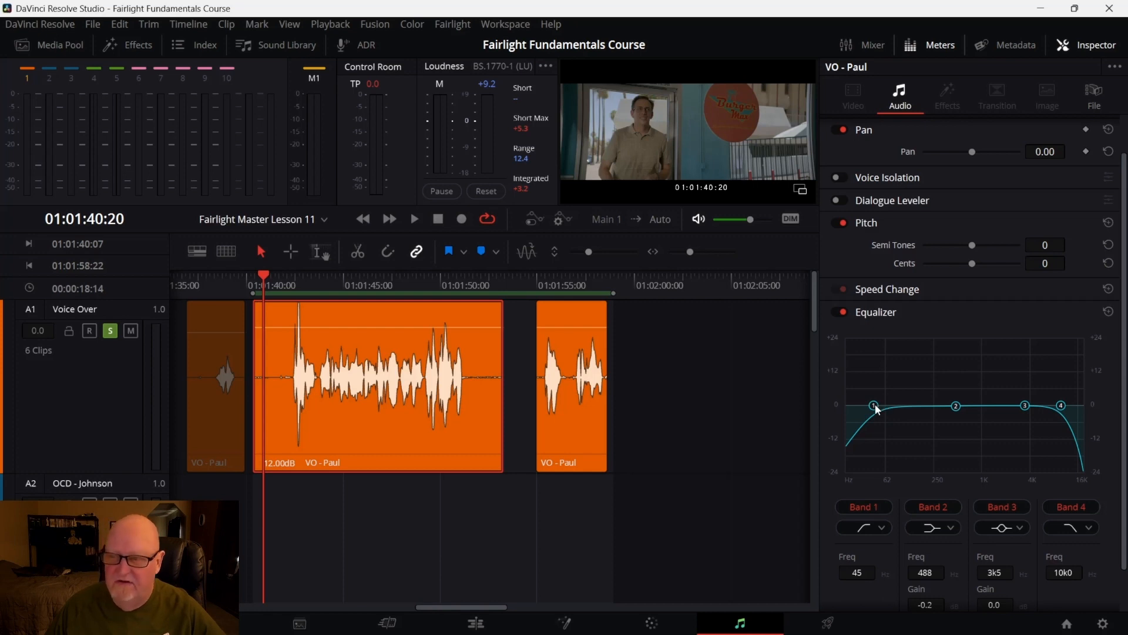
key(space)
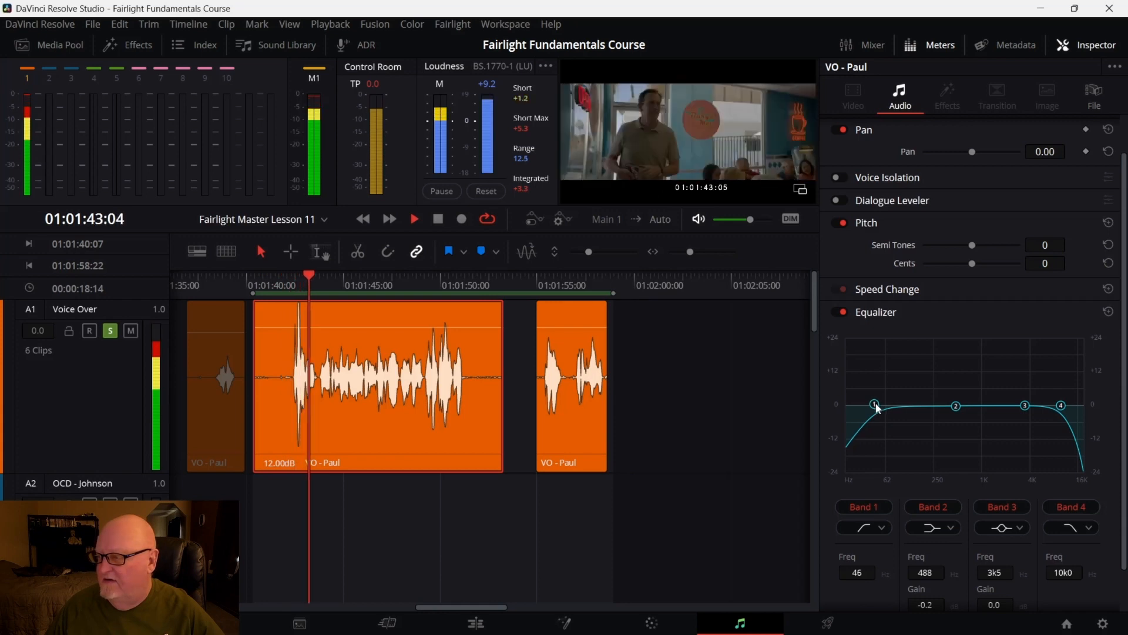
drag(876, 409, 916, 400)
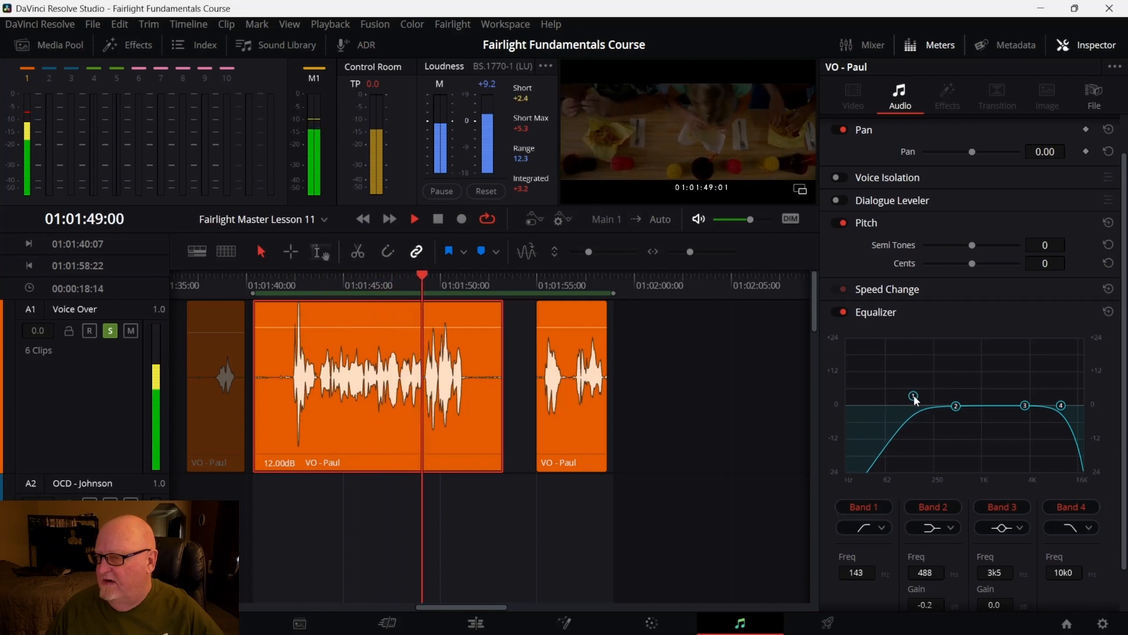
key(space)
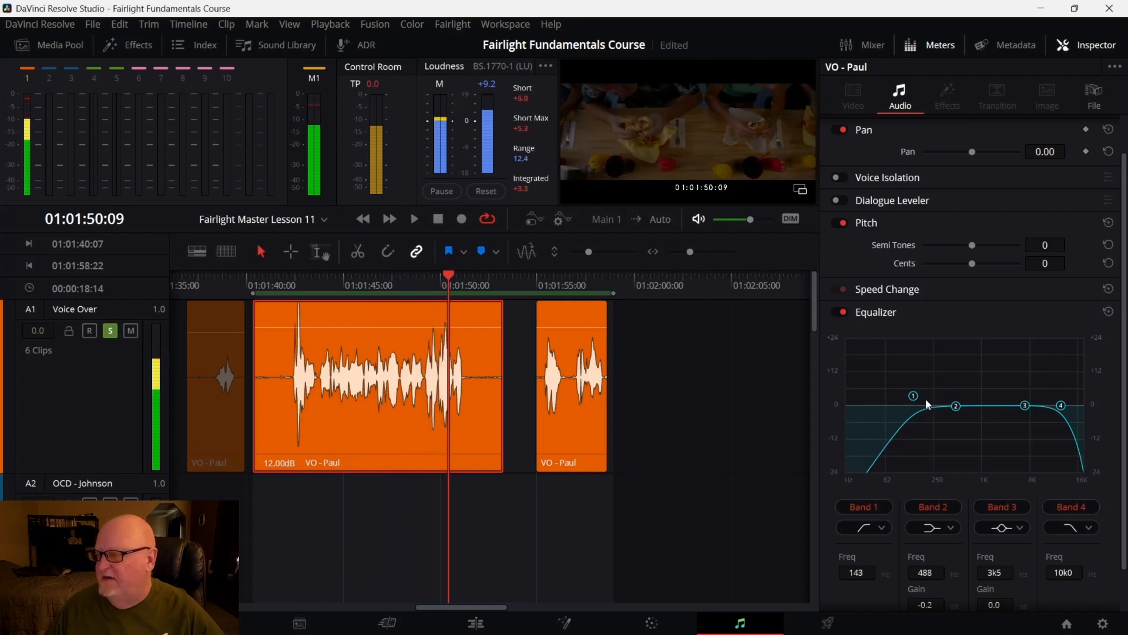
Lower the Band 4 low-pass frequency to about 6.4 kHz during playback
drag(449, 276, 285, 302)
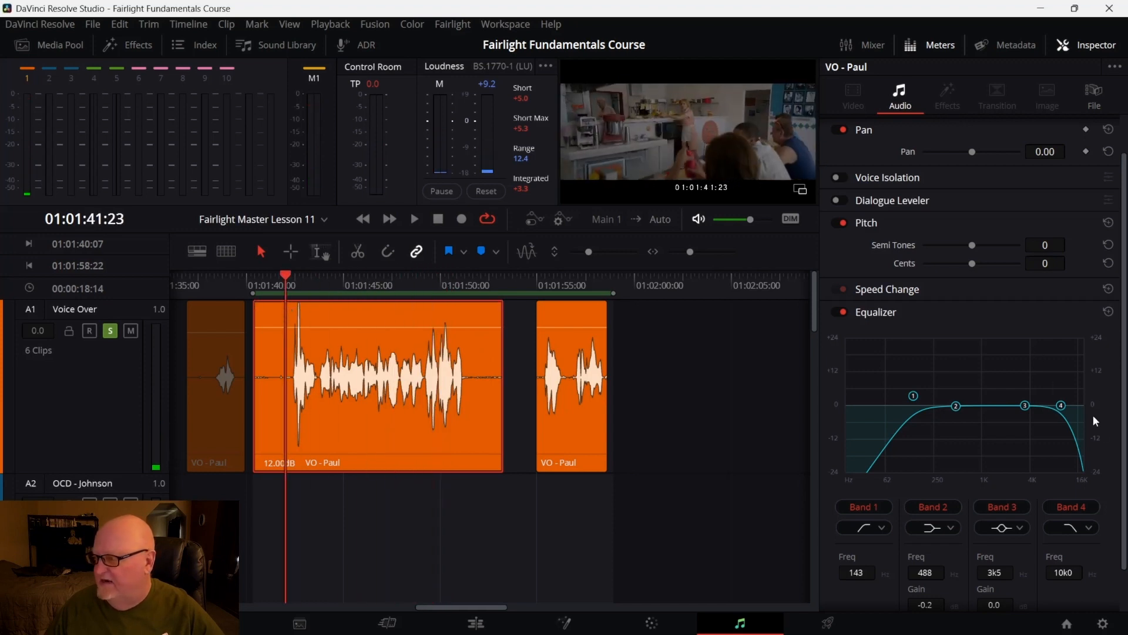
key(space)
drag(1065, 406, 1007, 415)
drag(1021, 415, 1047, 408)
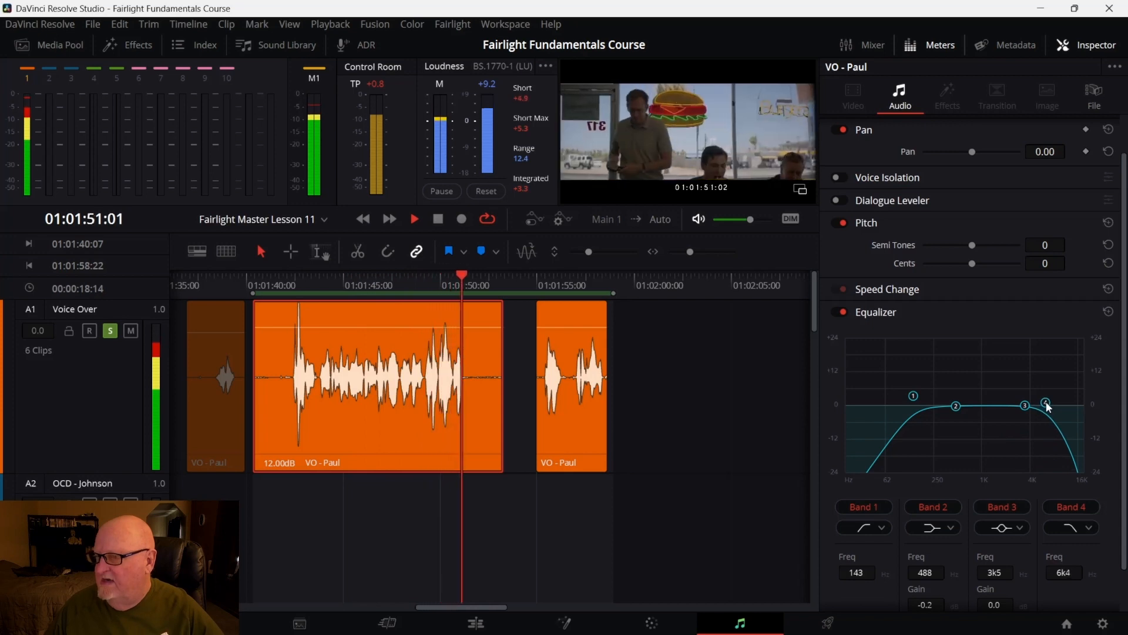
key(space)
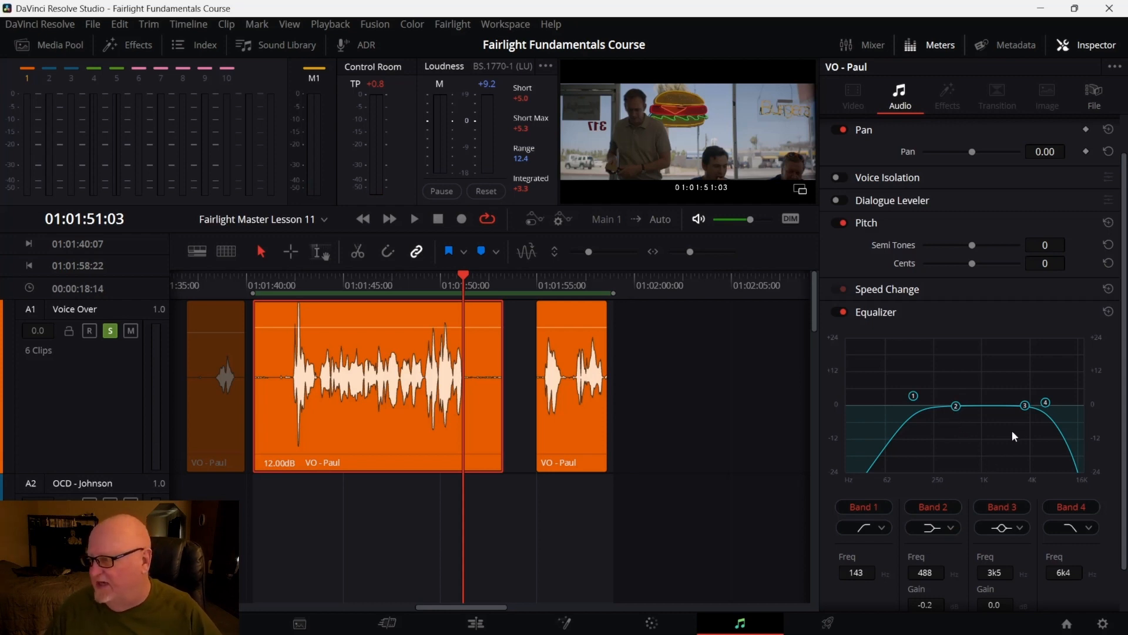
Try a notch filter on Band 2 around 566 Hz
click(955, 527)
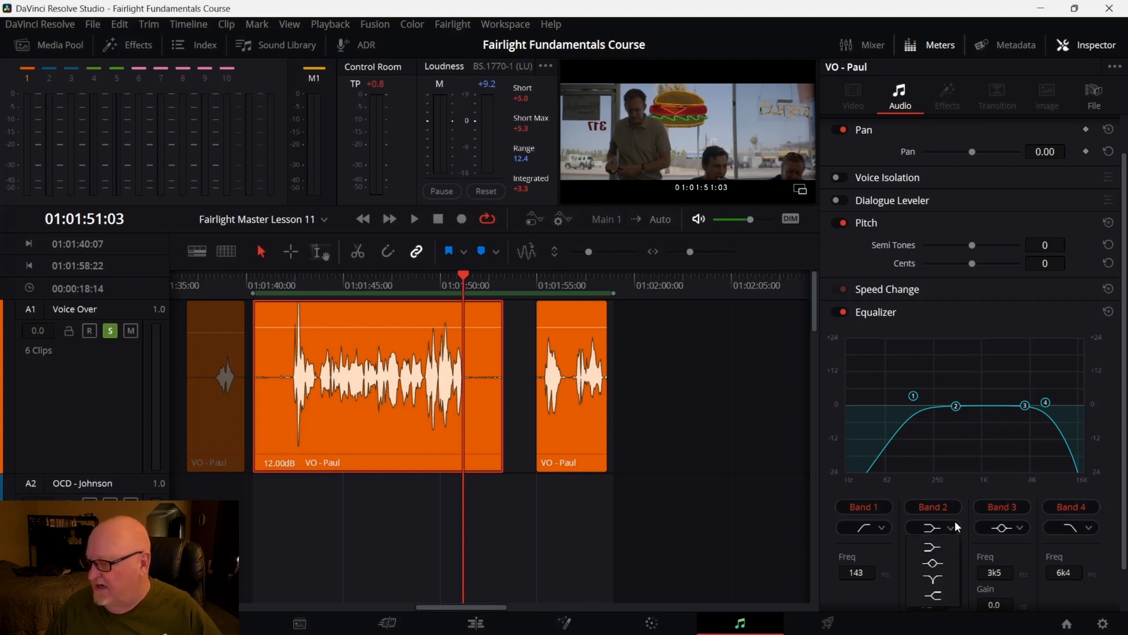
click(934, 580)
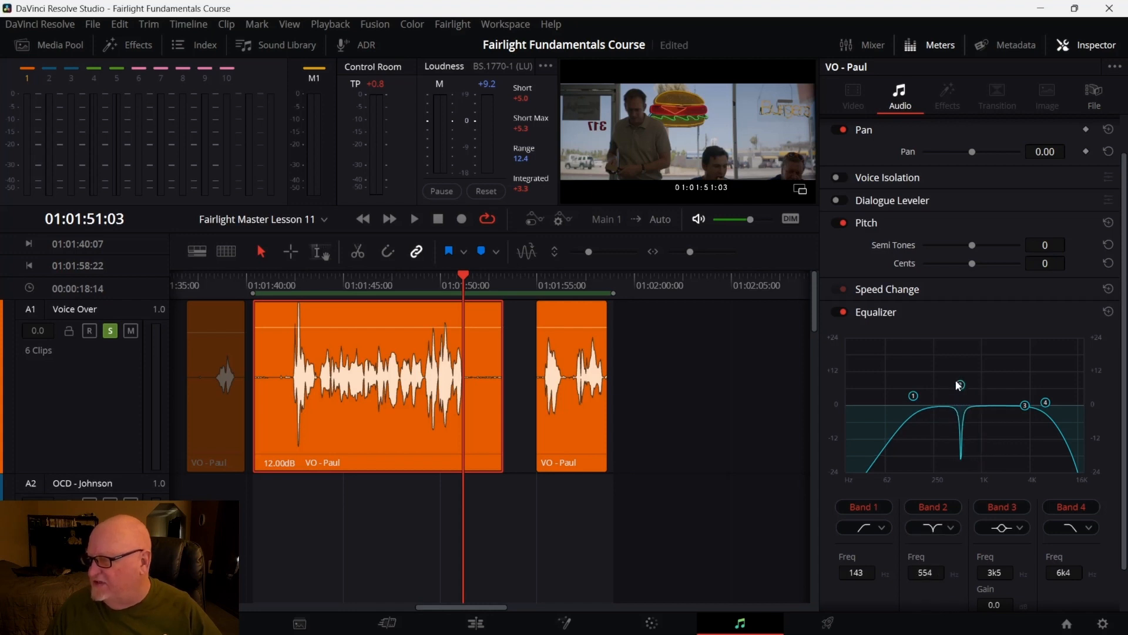
drag(958, 383, 977, 393)
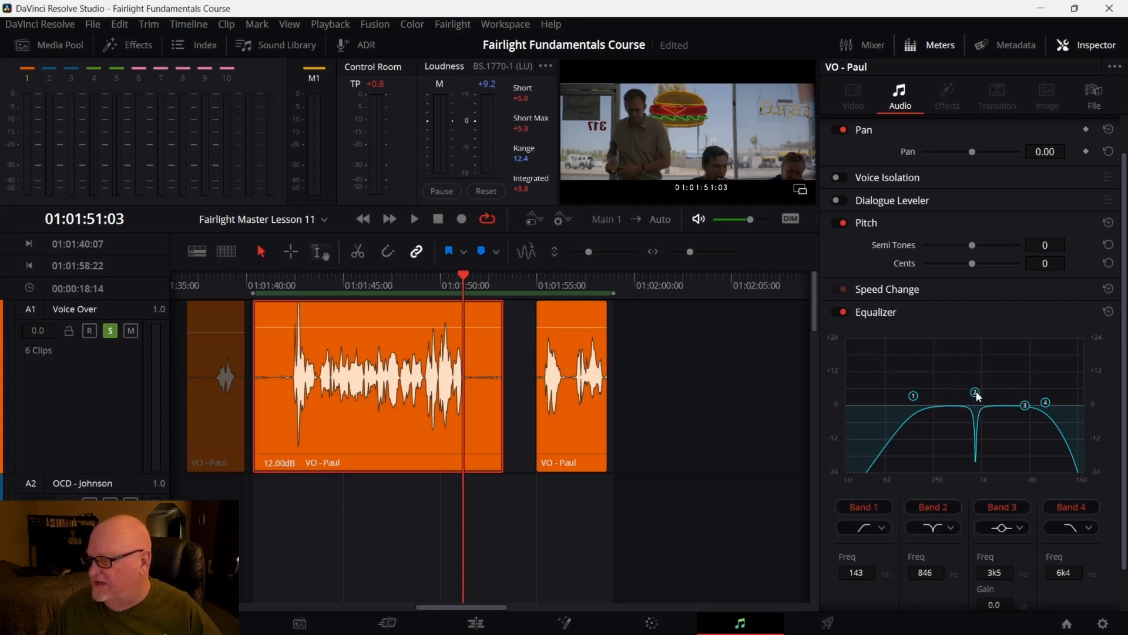
Change Band 2 to a bell filter and boost it about +12.6 dB near 531 Hz
click(944, 527)
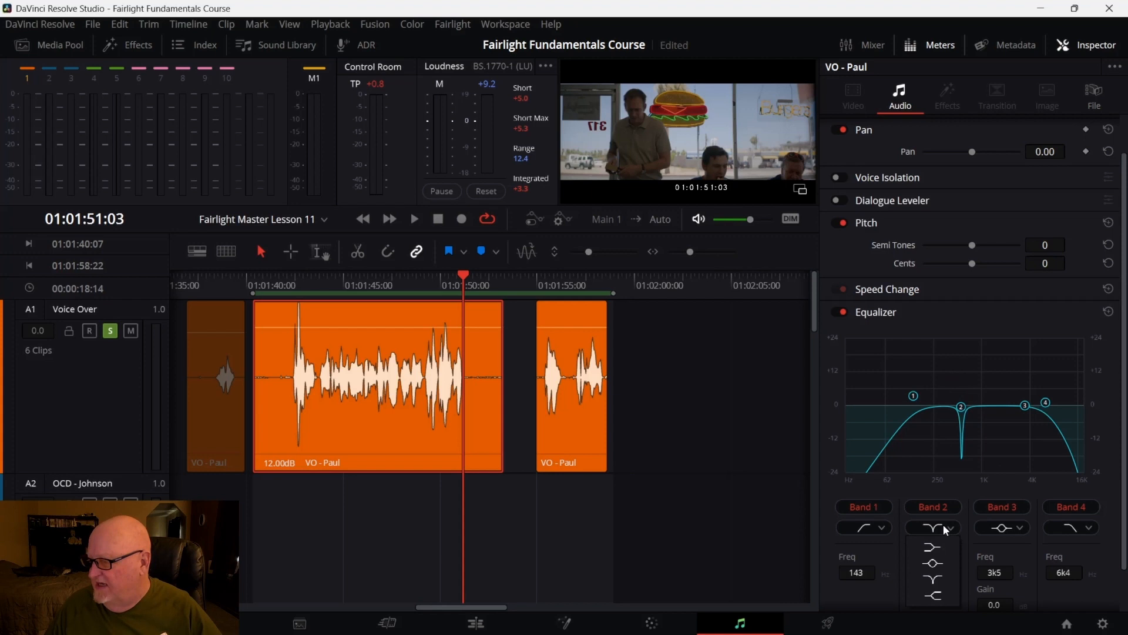
click(939, 564)
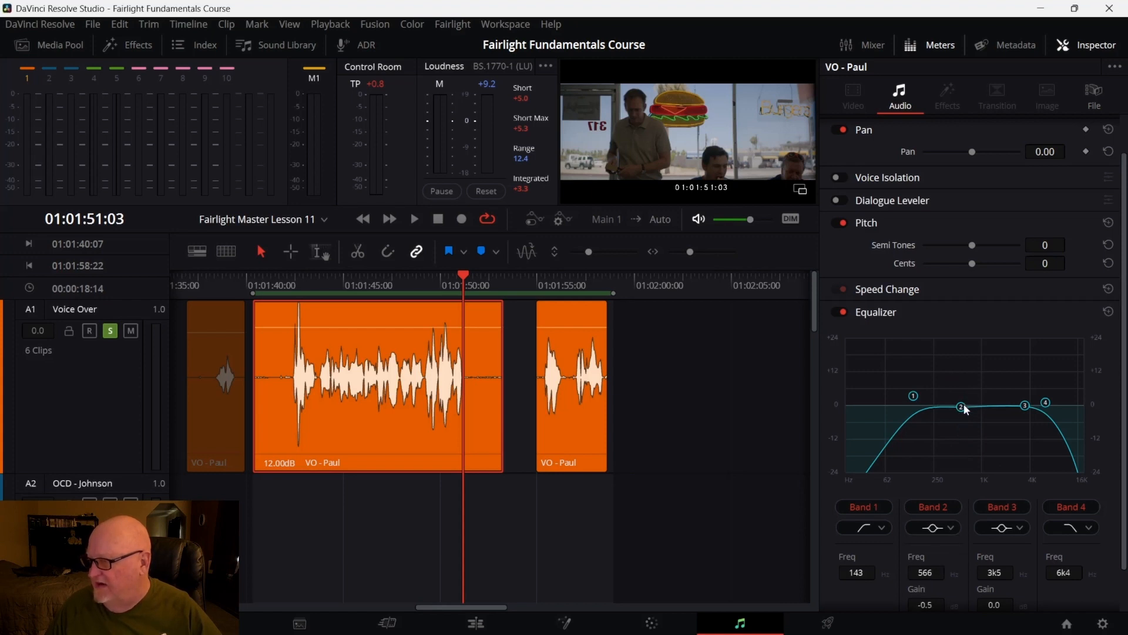
mouse_move(964, 405)
mouse_down()
mouse_move(954, 369)
mouse_move(970, 464)
mouse_move(968, 410)
mouse_up()
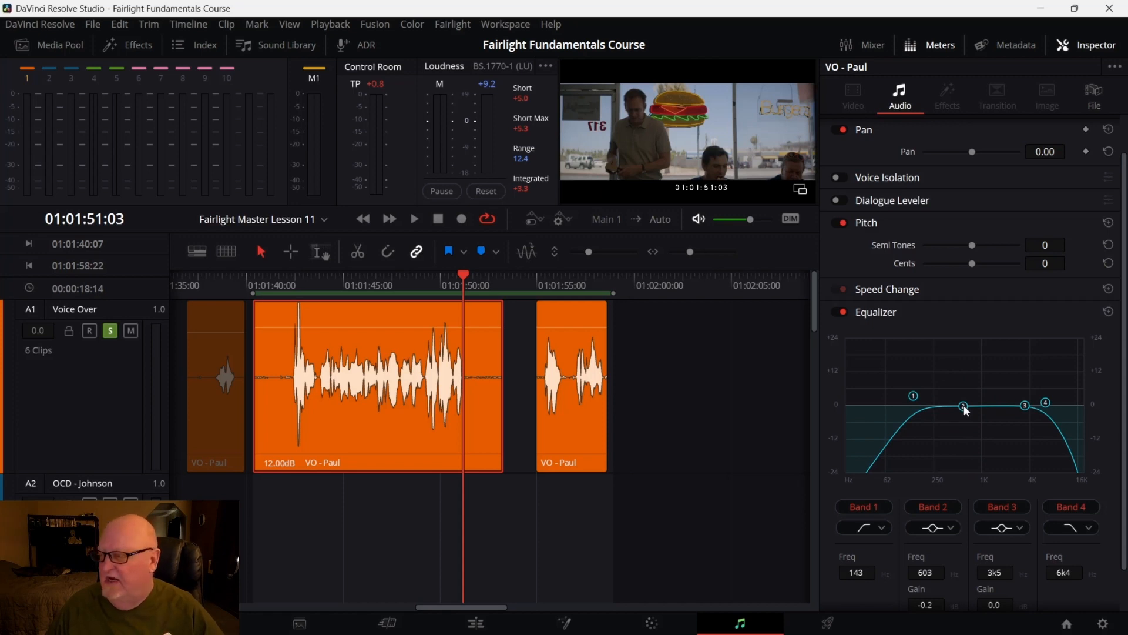
drag(967, 409, 960, 374)
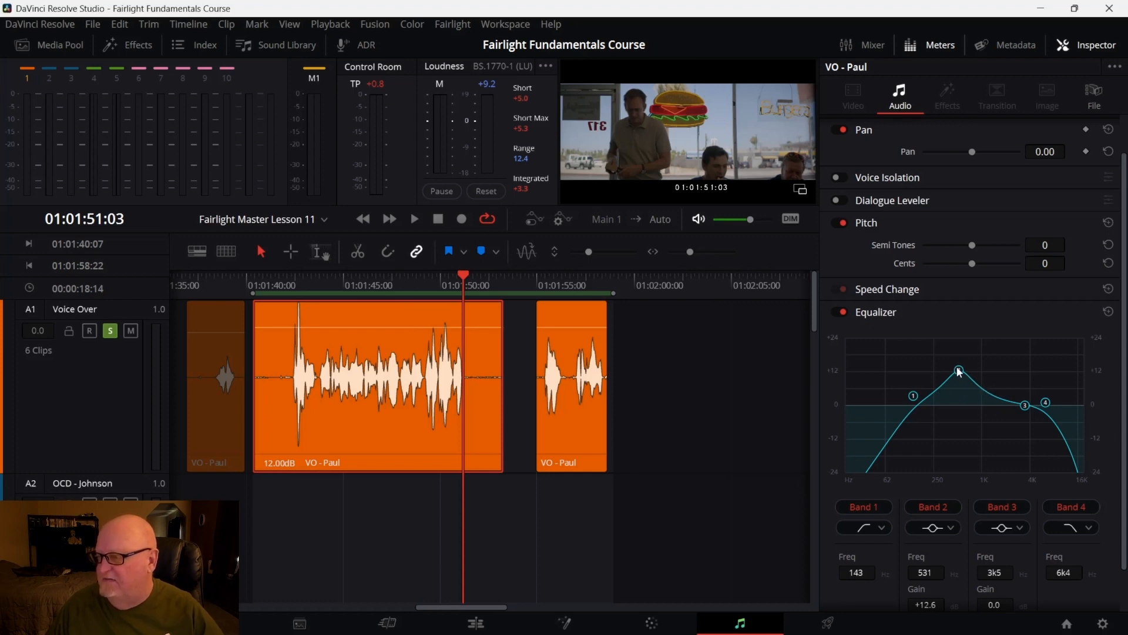
Move the Band 2 boost down to about 293 Hz at +11.6 dB and play back the clip
drag(462, 276, 282, 310)
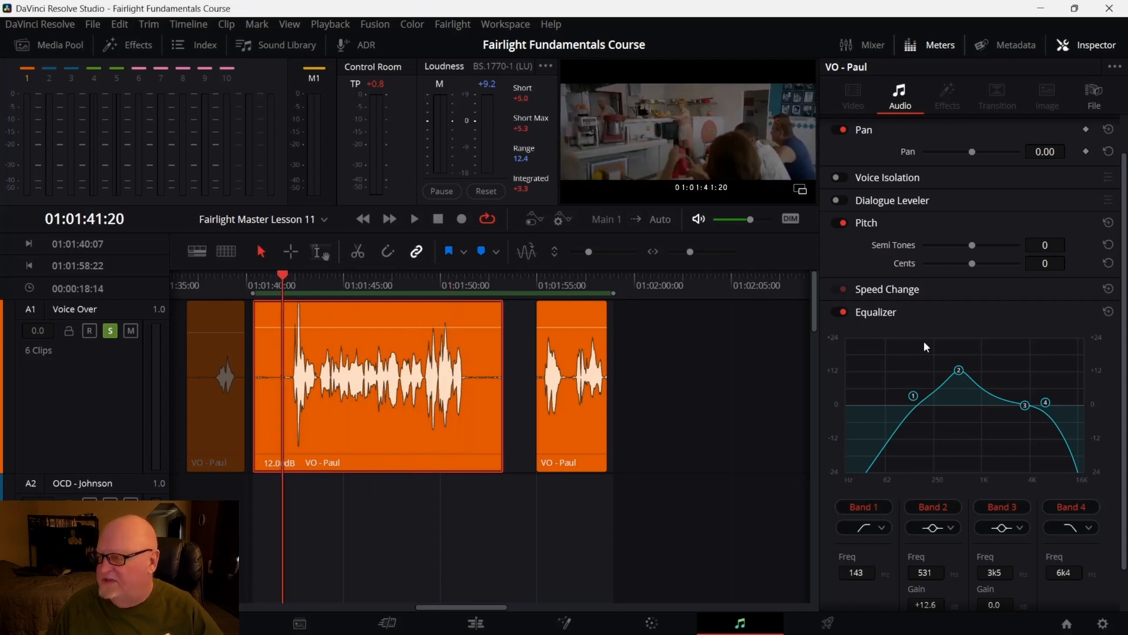
mouse_move(959, 370)
mouse_down()
mouse_move(929, 373)
mouse_move(1026, 356)
mouse_move(938, 362)
mouse_move(967, 368)
mouse_move(949, 374)
mouse_up()
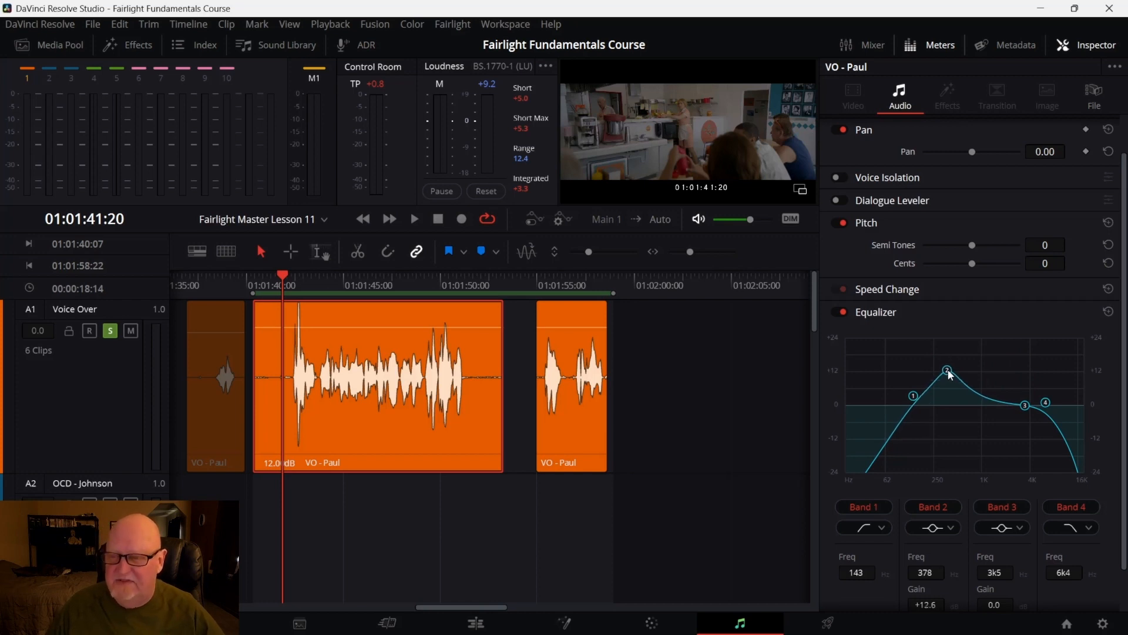
mouse_move(950, 375)
mouse_down()
mouse_move(962, 383)
mouse_move(949, 378)
mouse_move(982, 370)
mouse_move(941, 377)
mouse_up()
key(space)
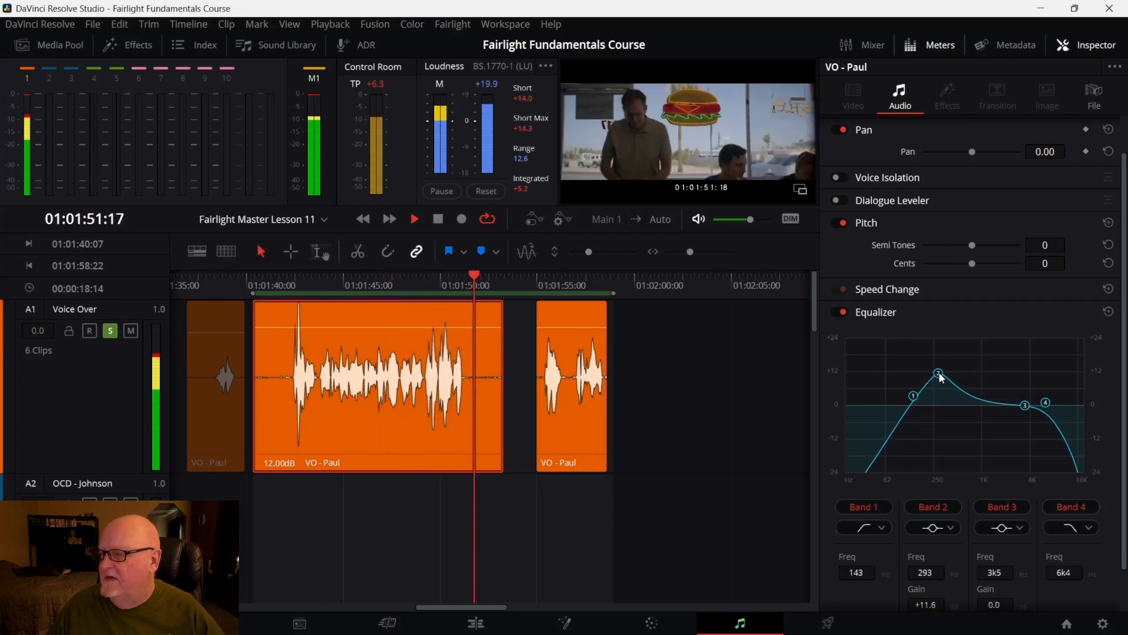
Replay the clip from its start and move the Band 2 boost to about 421 Hz at +13.4 dB
key(space)
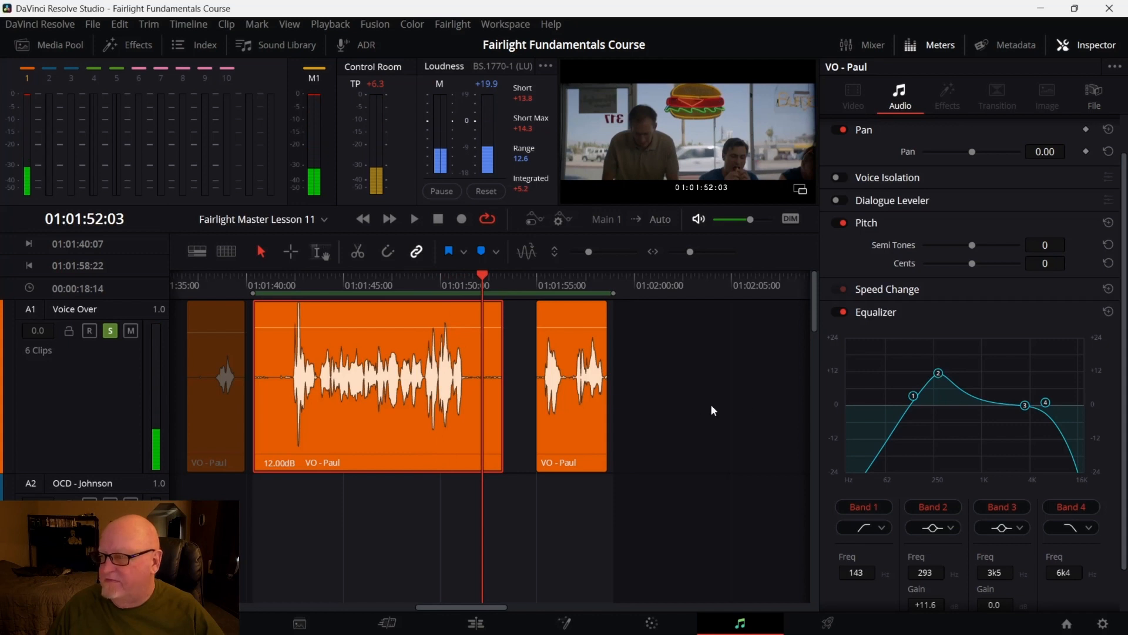
drag(479, 273, 289, 322)
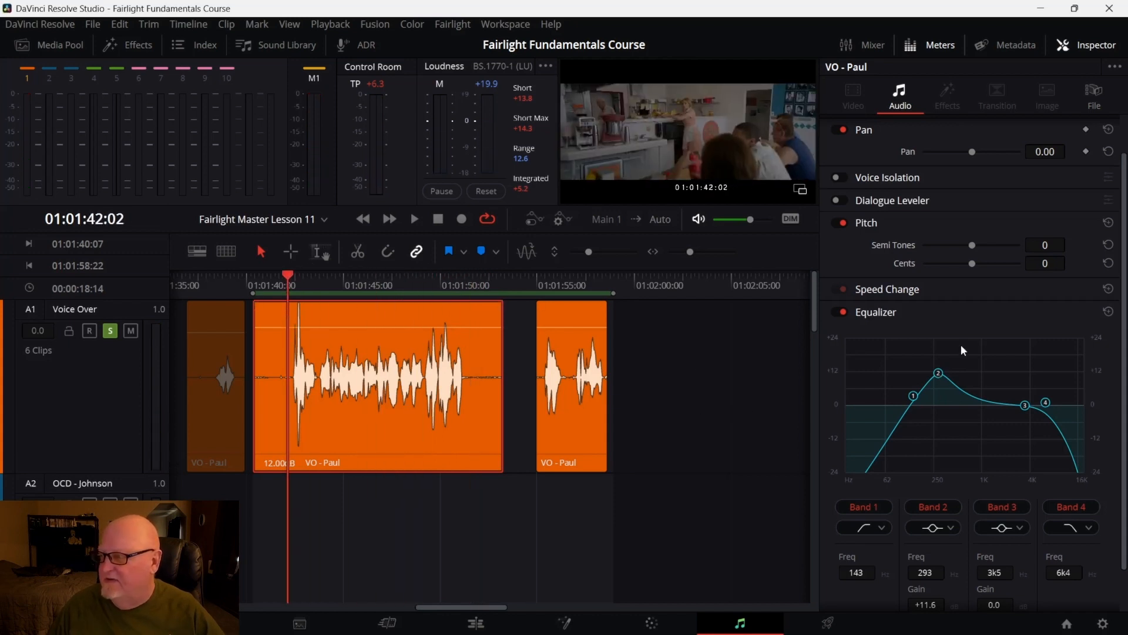
key(space)
mouse_move(941, 376)
mouse_down()
mouse_move(945, 365)
mouse_move(953, 373)
mouse_up()
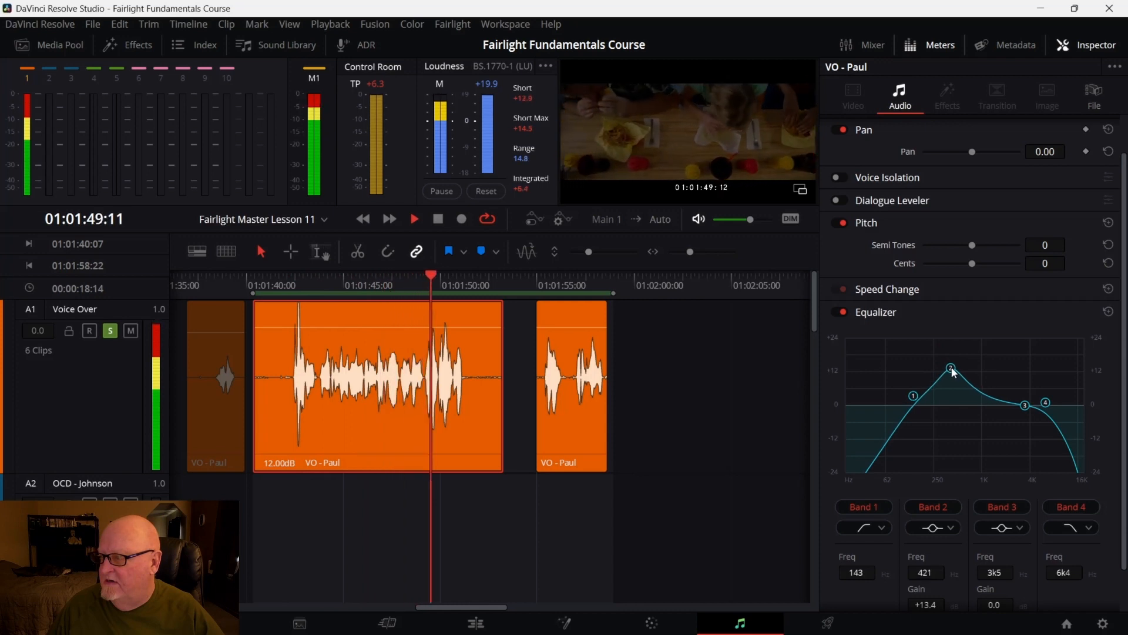
key(space)
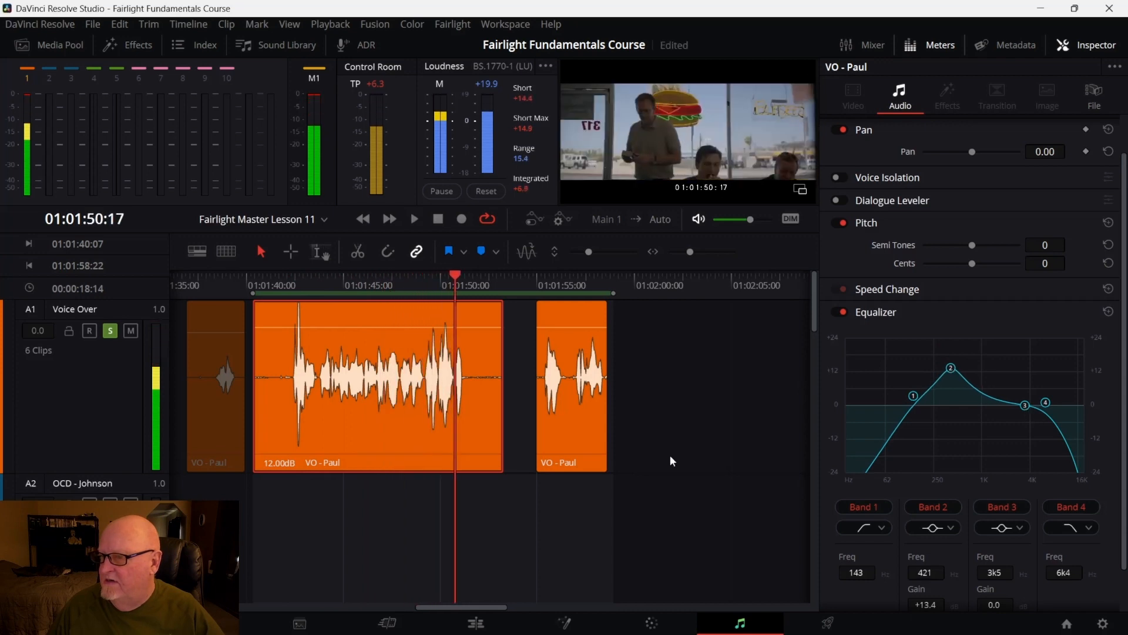
Replay the clip and cut Band 3 to about -5.5 dB near 1.8 kHz
drag(450, 271, 291, 309)
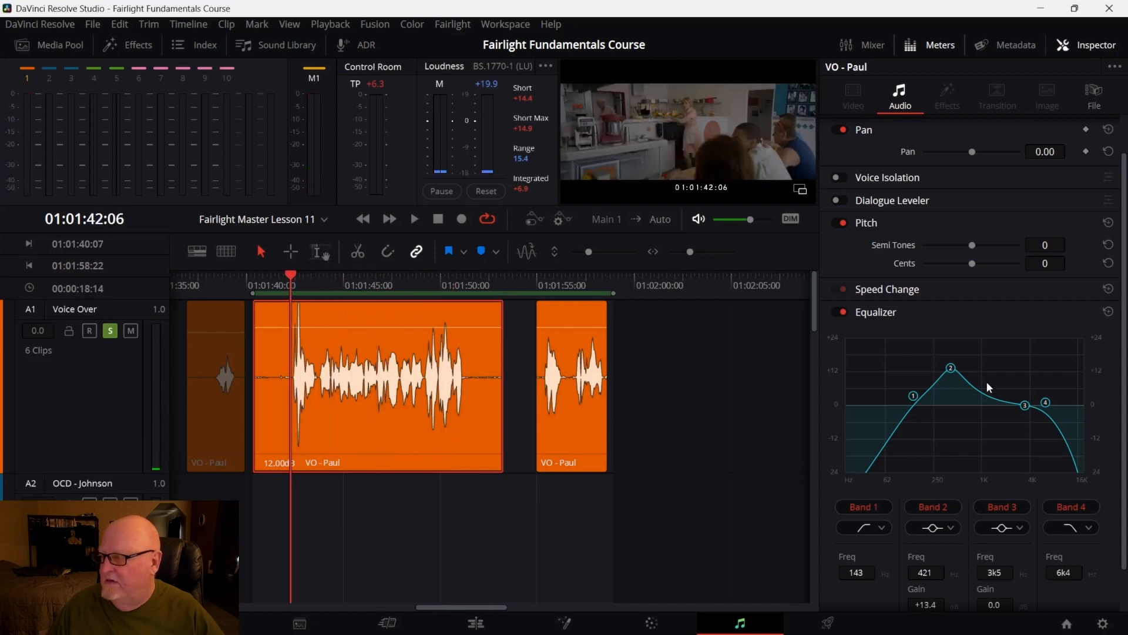
key(space)
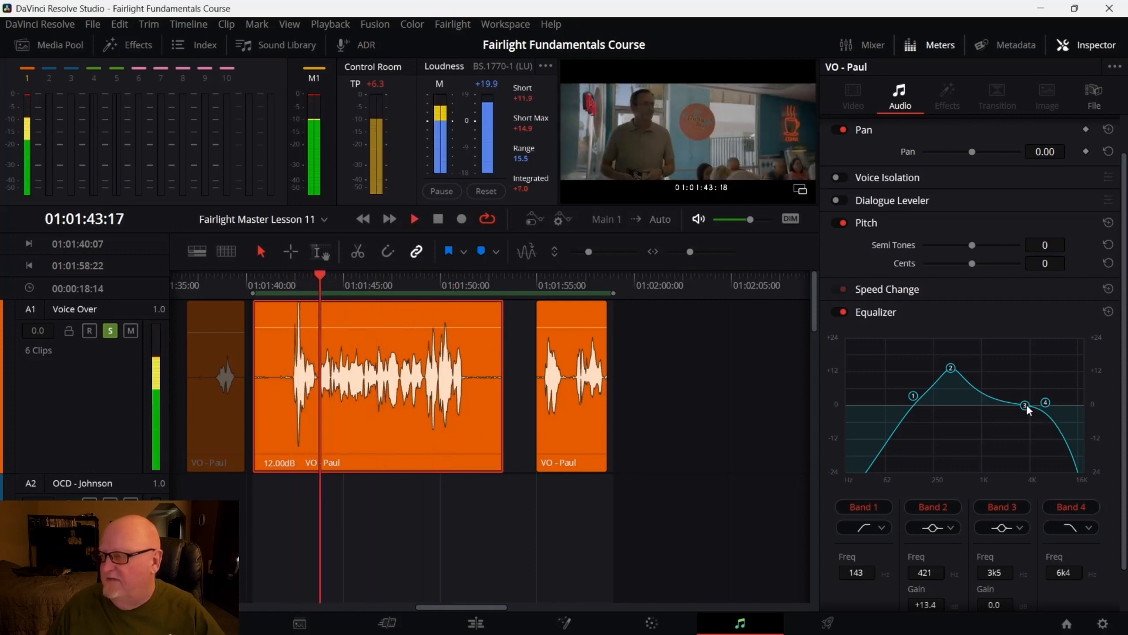
drag(1028, 404, 1003, 420)
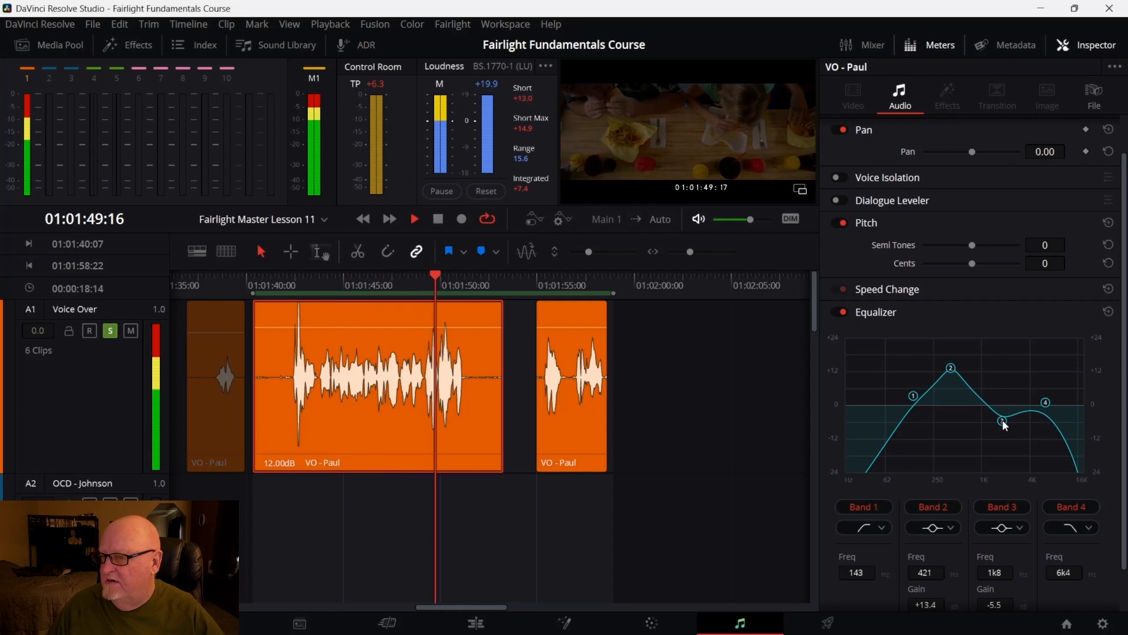
key(space)
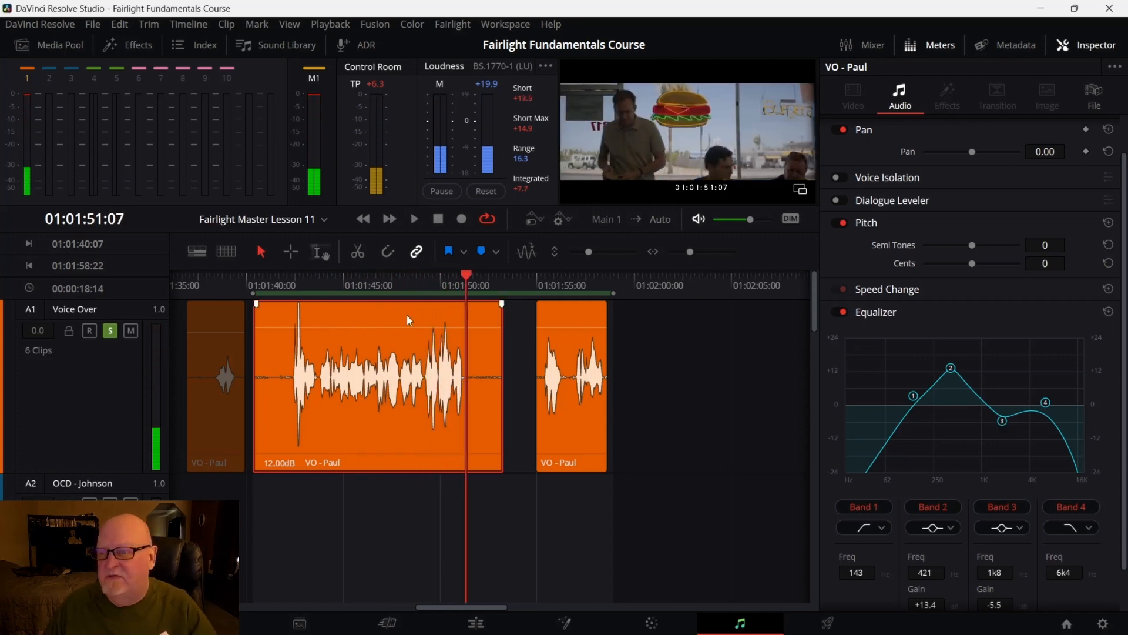
Replay the clip and toggle the clip Equalizer off and back on to compare
drag(467, 275, 283, 302)
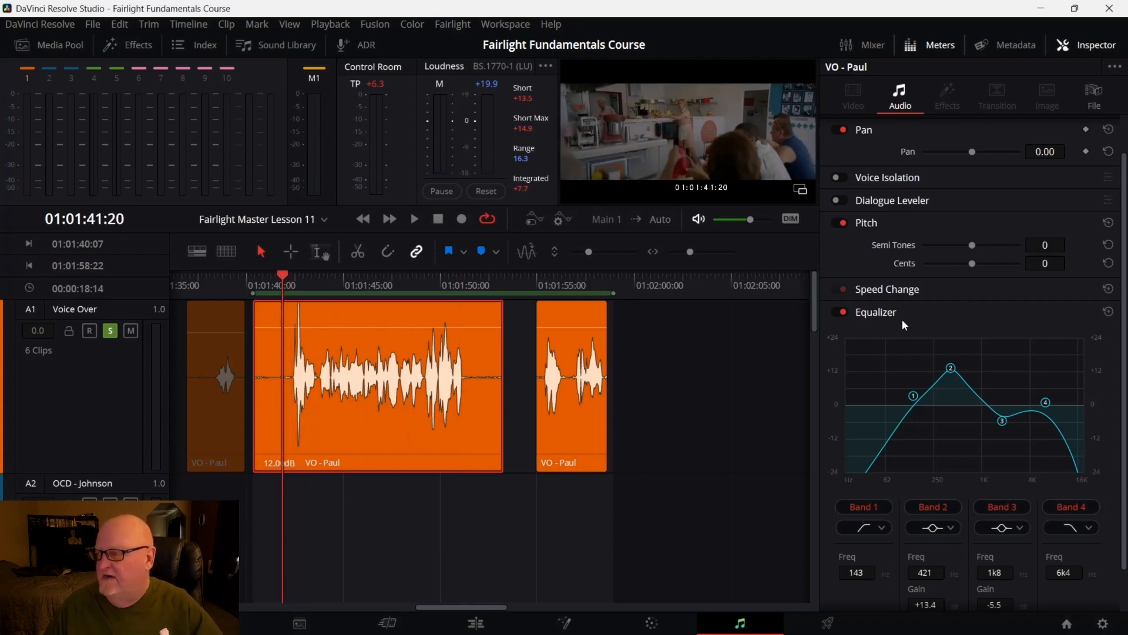
key(space)
click(841, 311)
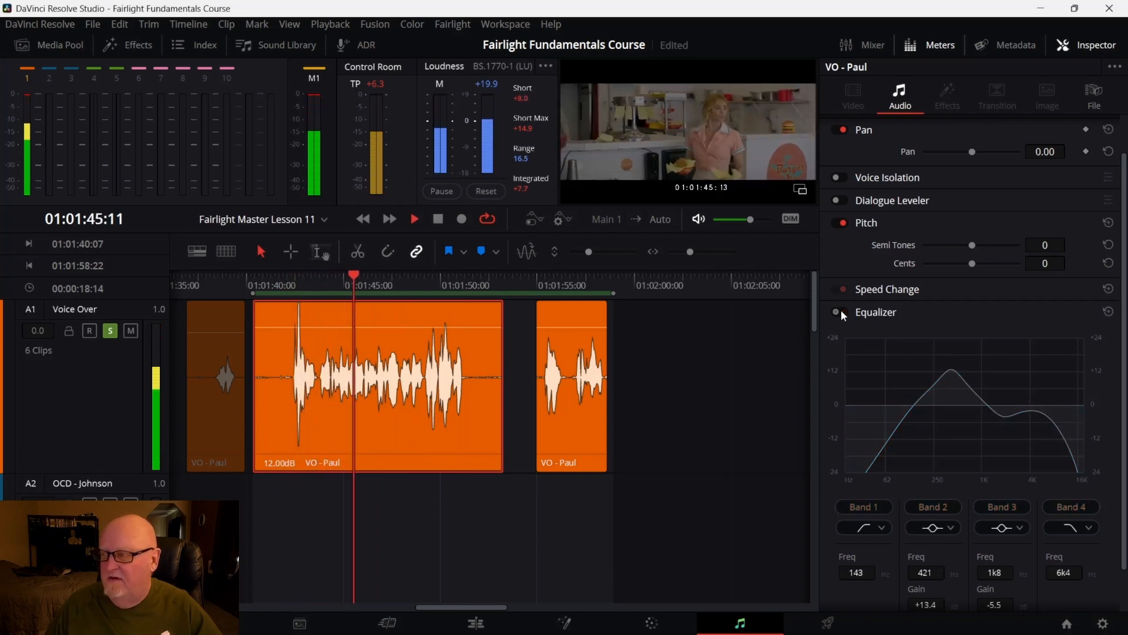
click(838, 310)
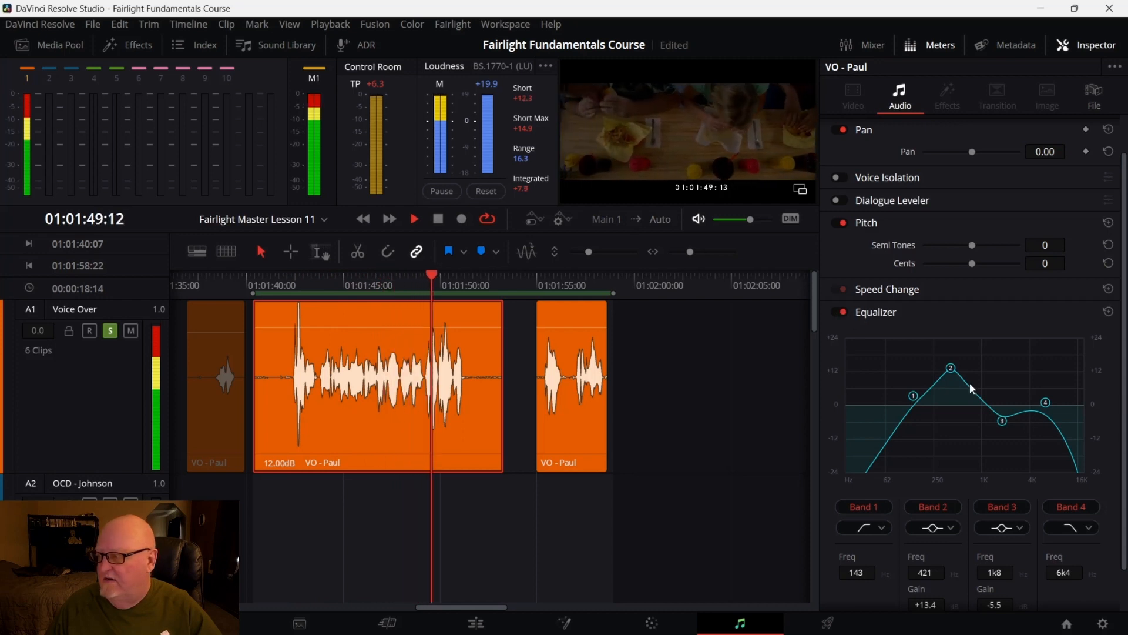
Lower the Band 2 boost to about +7.1 dB at 403 Hz and replay the clip from its start
drag(952, 370, 957, 394)
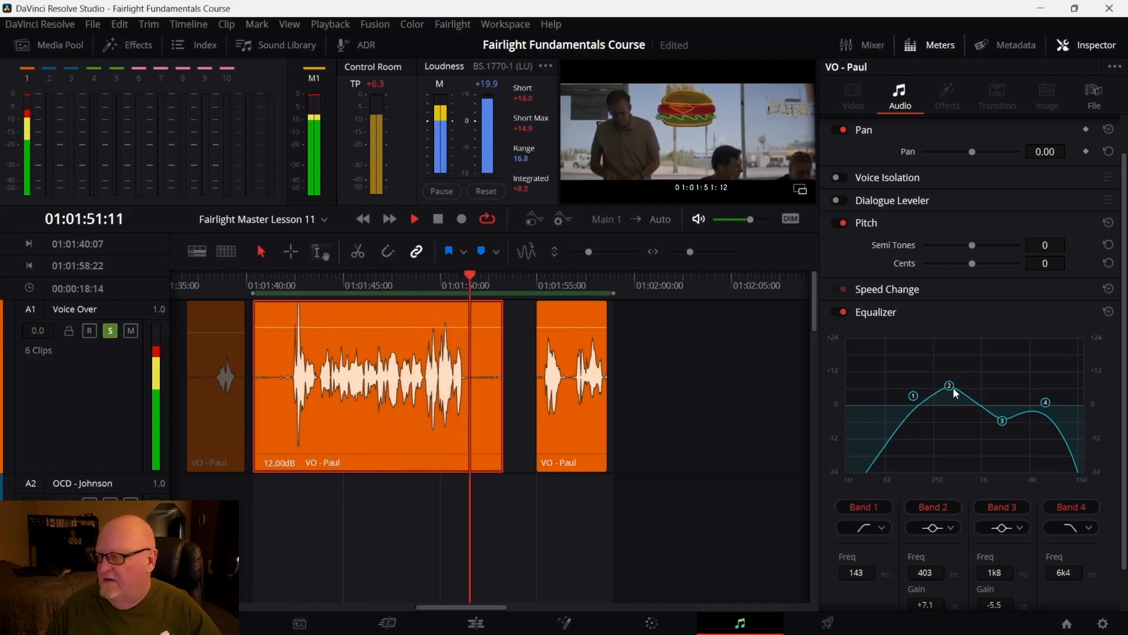
key(space)
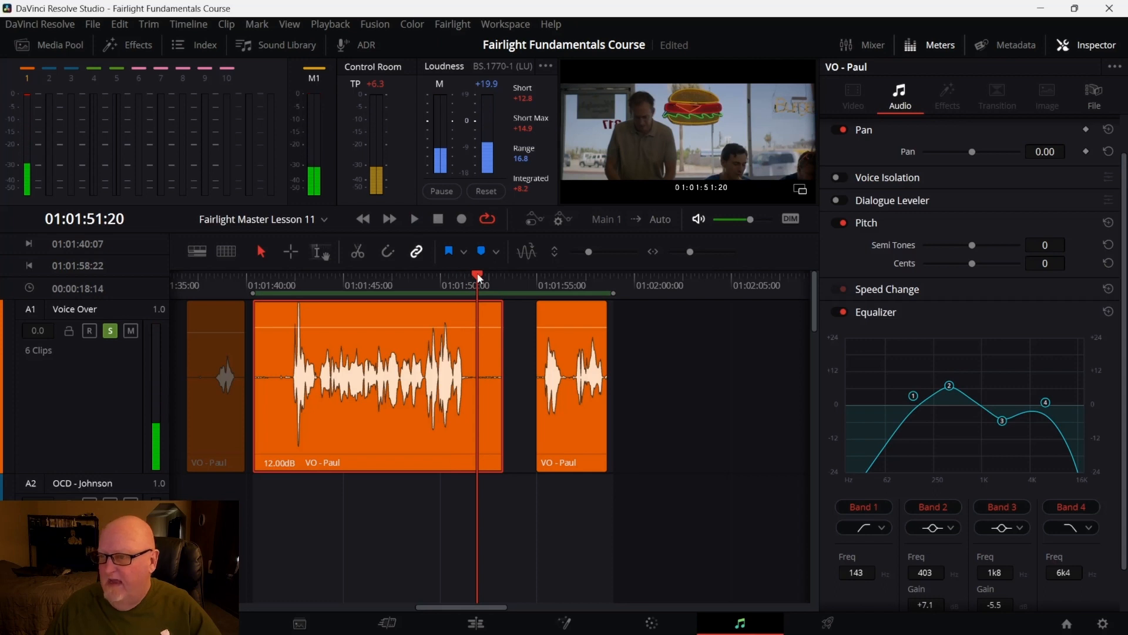
drag(479, 278, 289, 287)
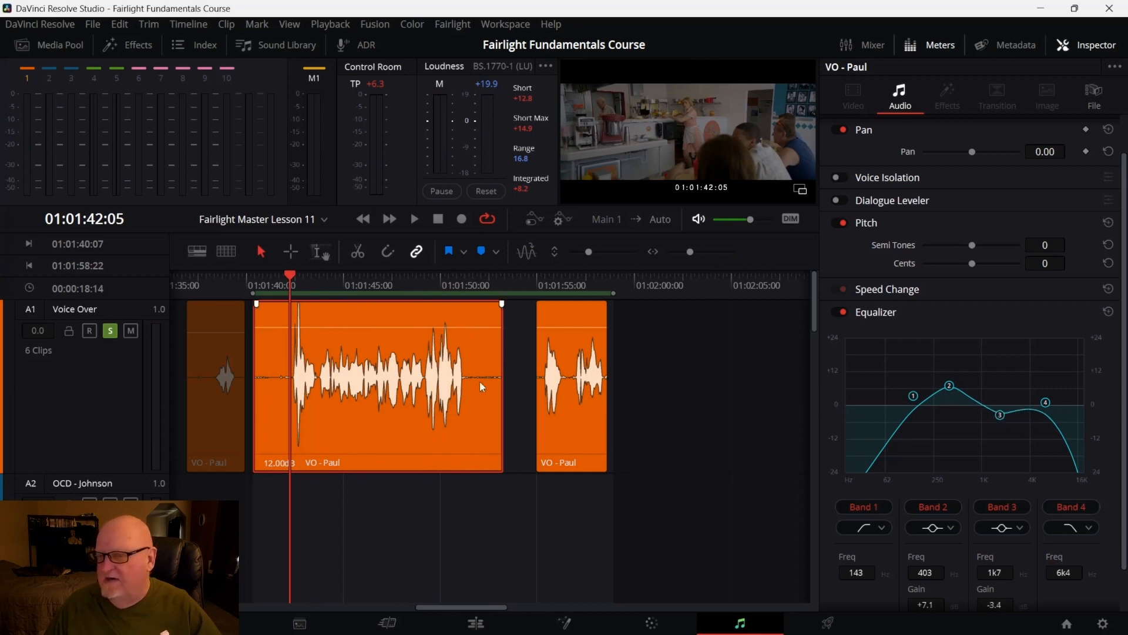
key(space)
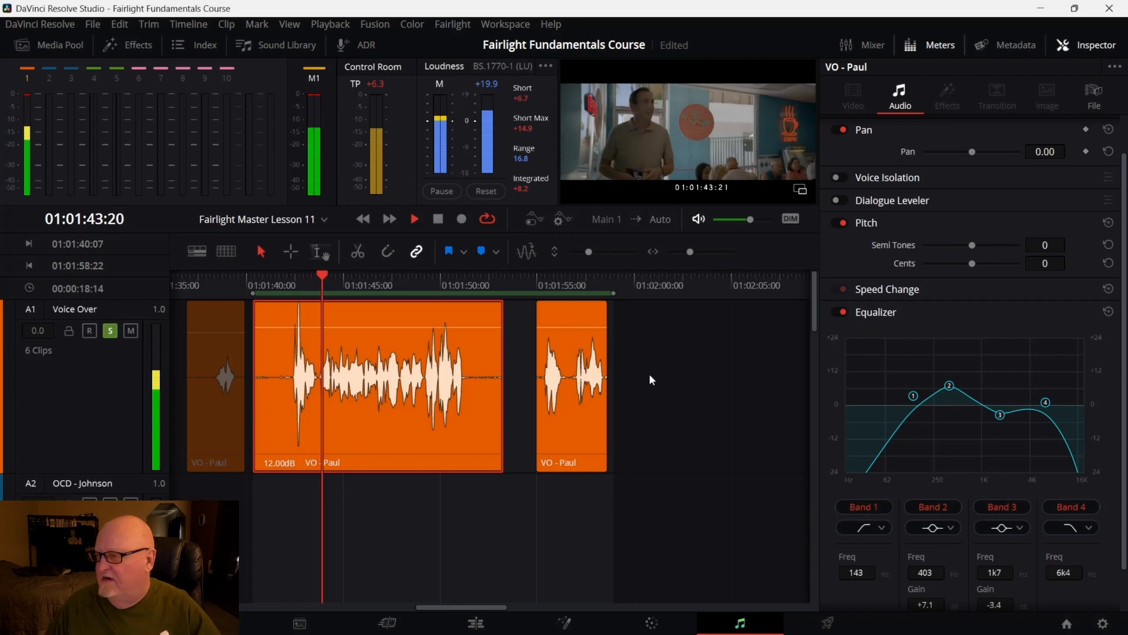
Bypass and re-enable the clip Equalizer during playback to compare, then stop playback
click(838, 316)
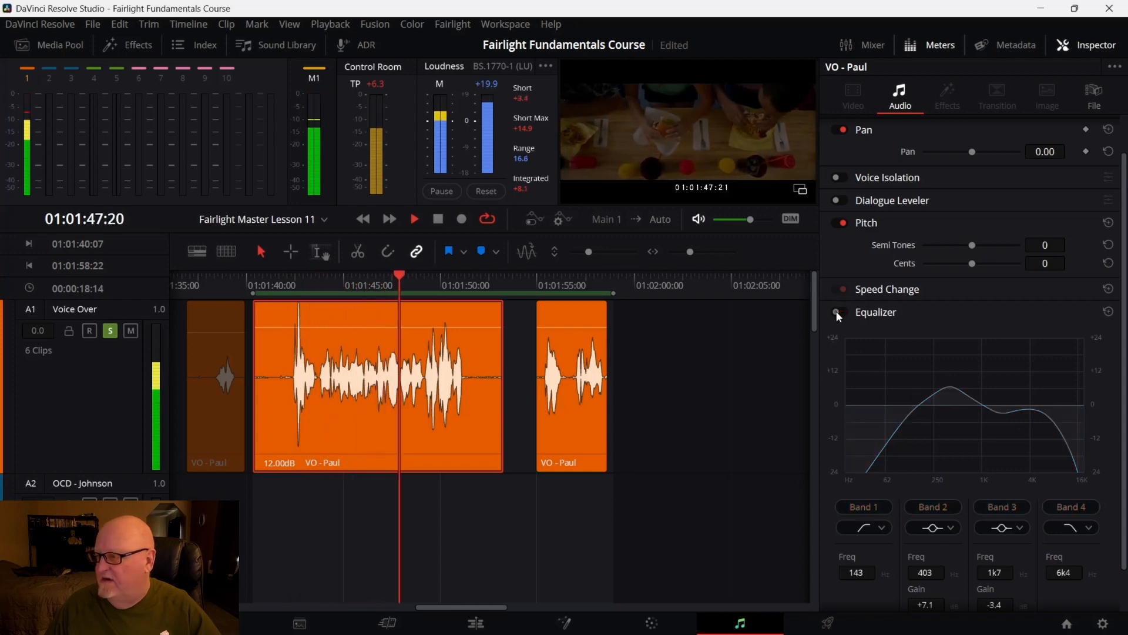
click(838, 313)
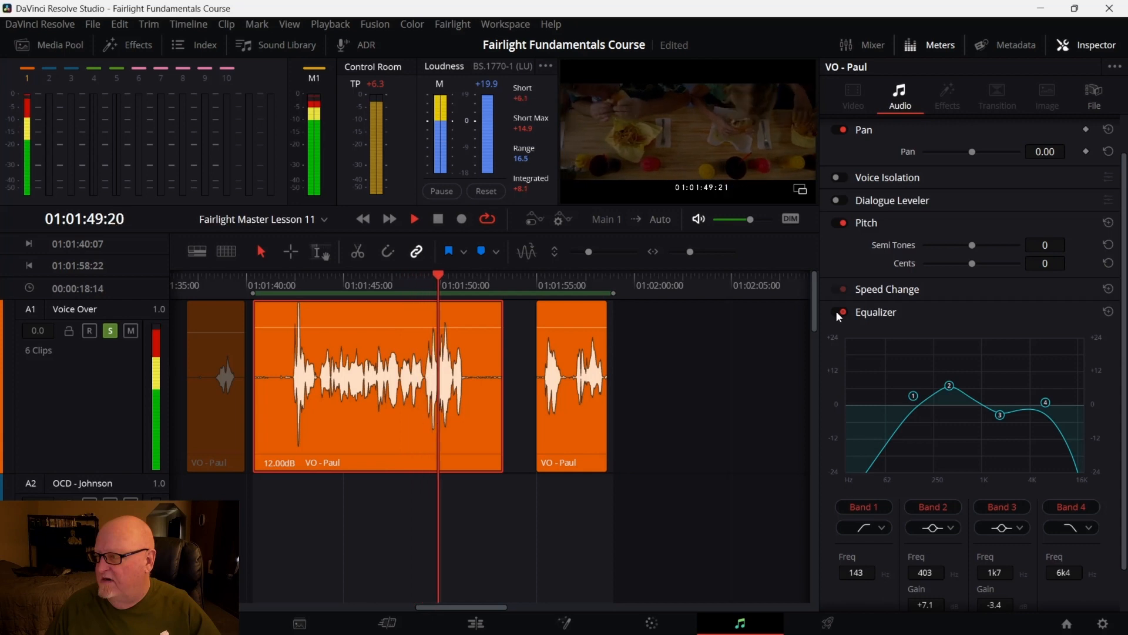
key(space)
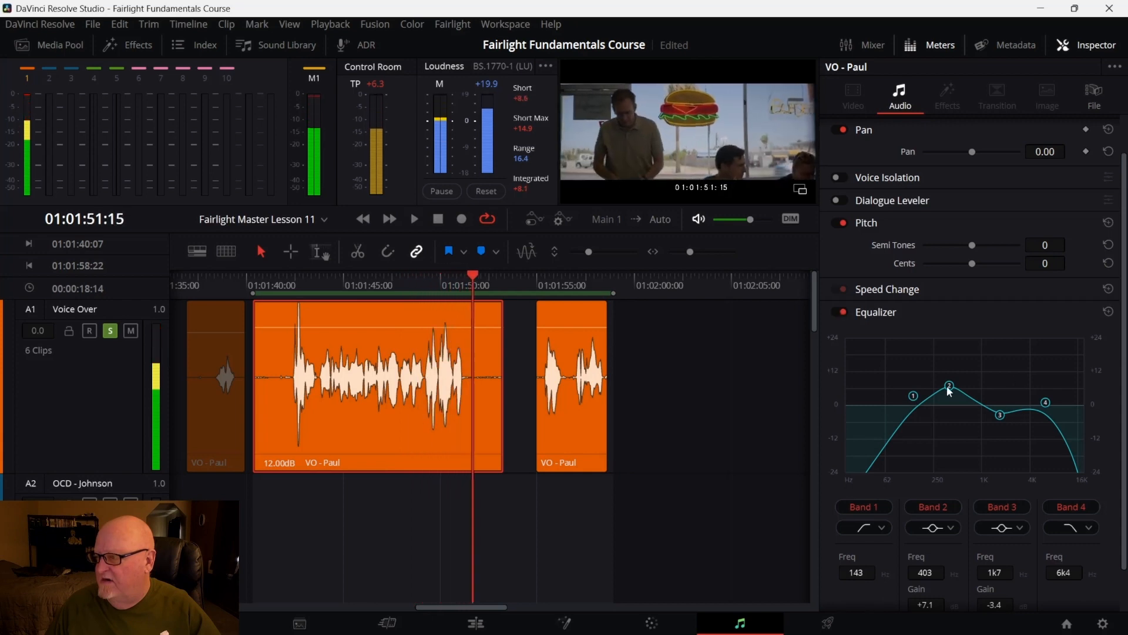
Raise Band 3 to about +1.0 dB at 1.8 kHz, replay, and compare with the Equalizer bypassed, leaving it off
drag(1003, 413, 1004, 402)
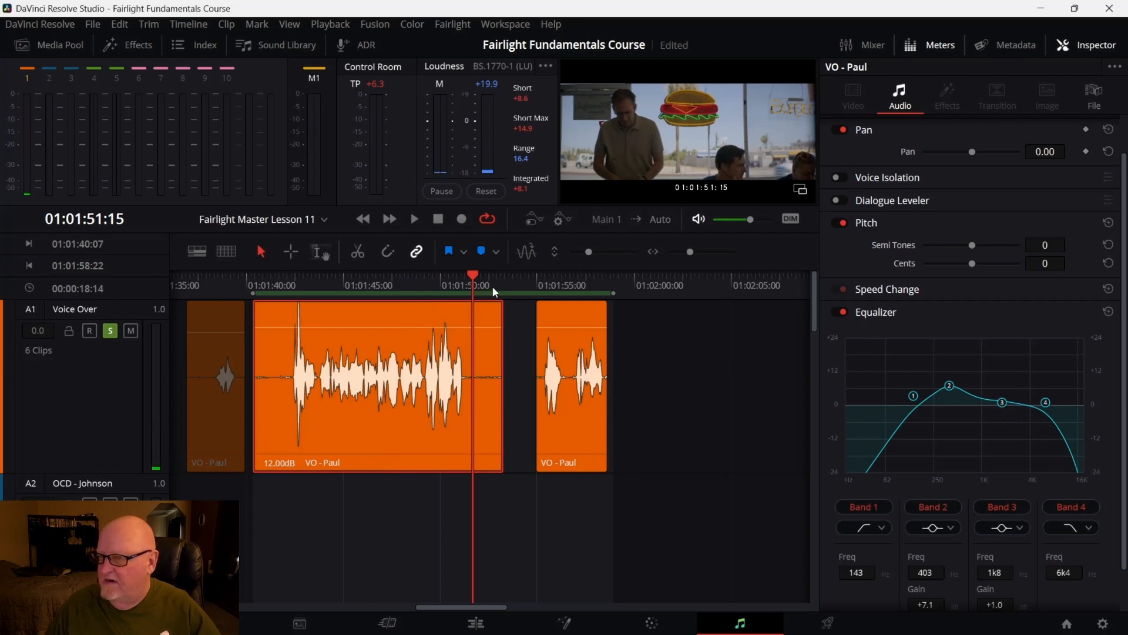
drag(474, 286, 289, 318)
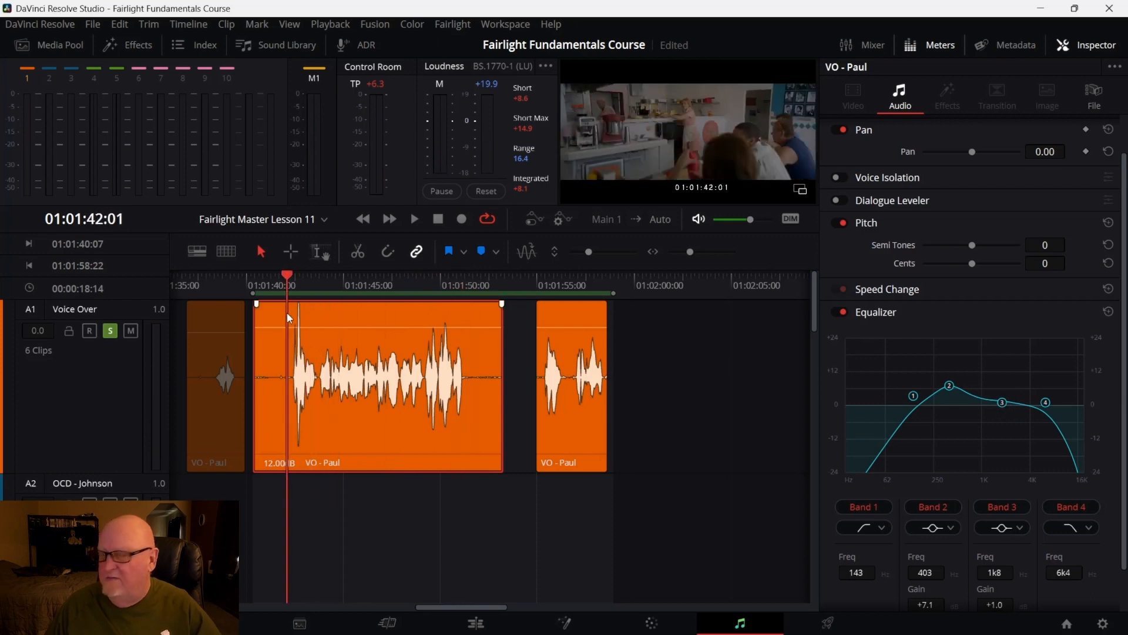
key(space)
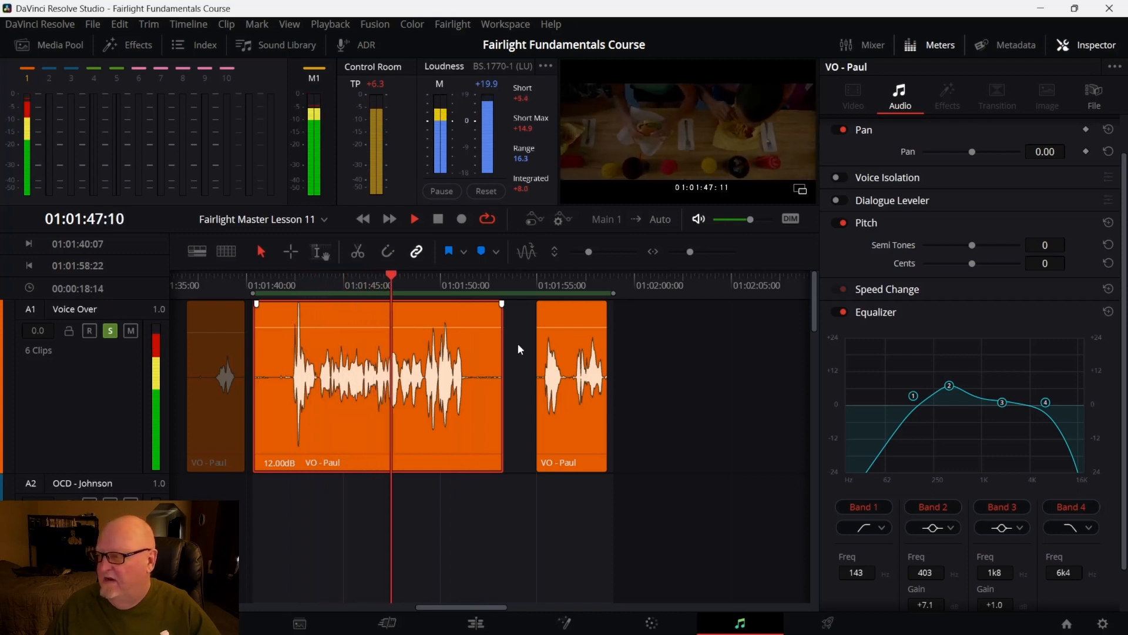
click(838, 312)
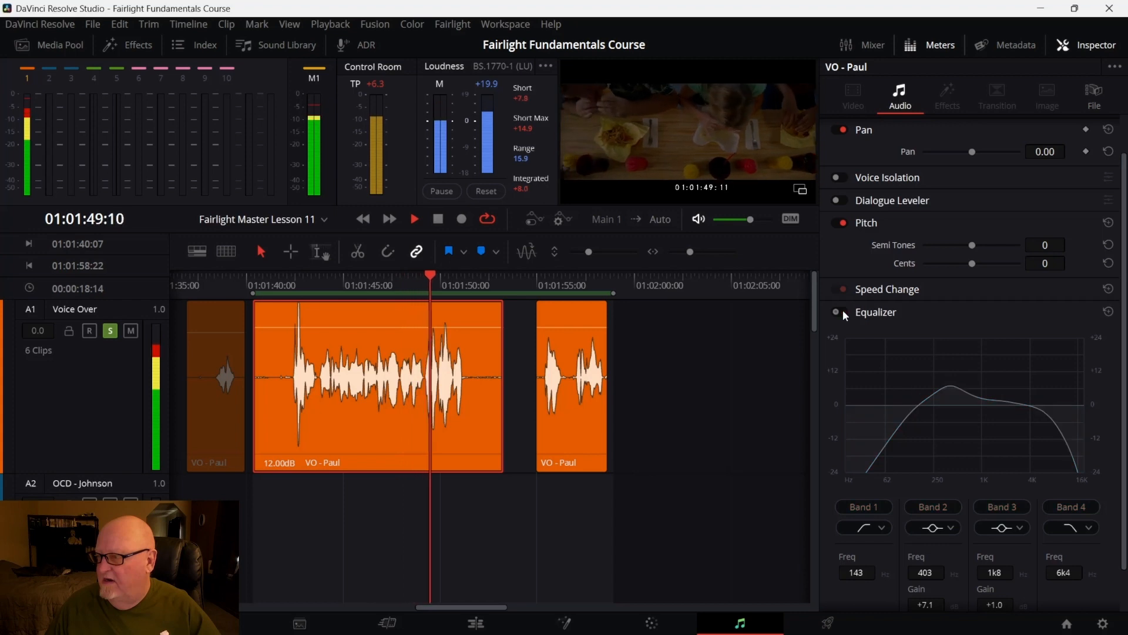
click(843, 313)
key(space)
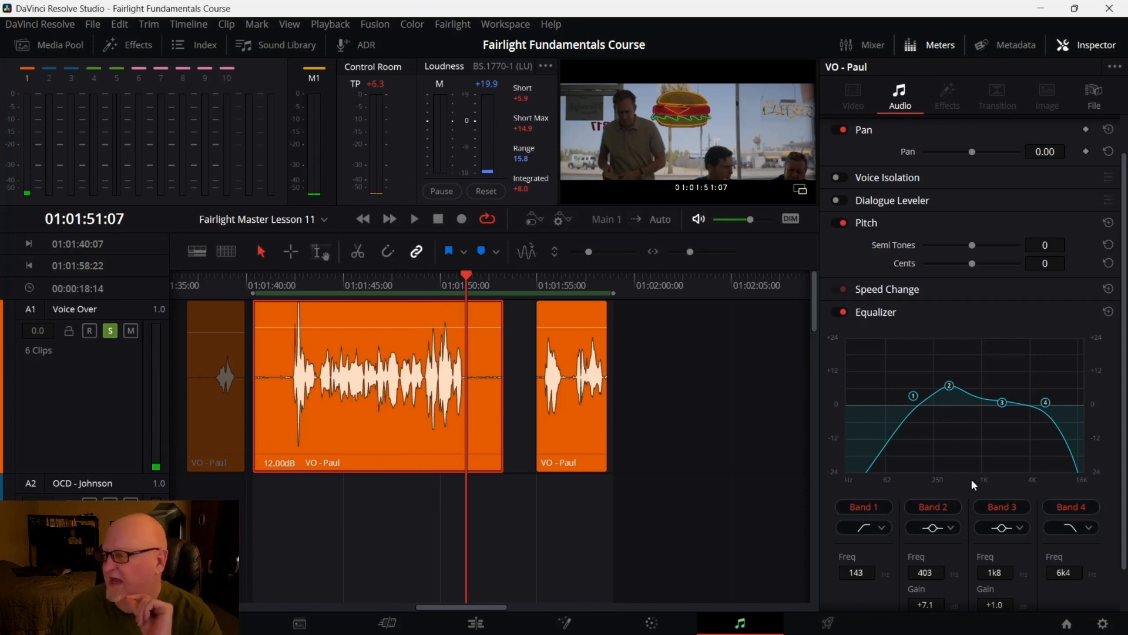
click(843, 312)
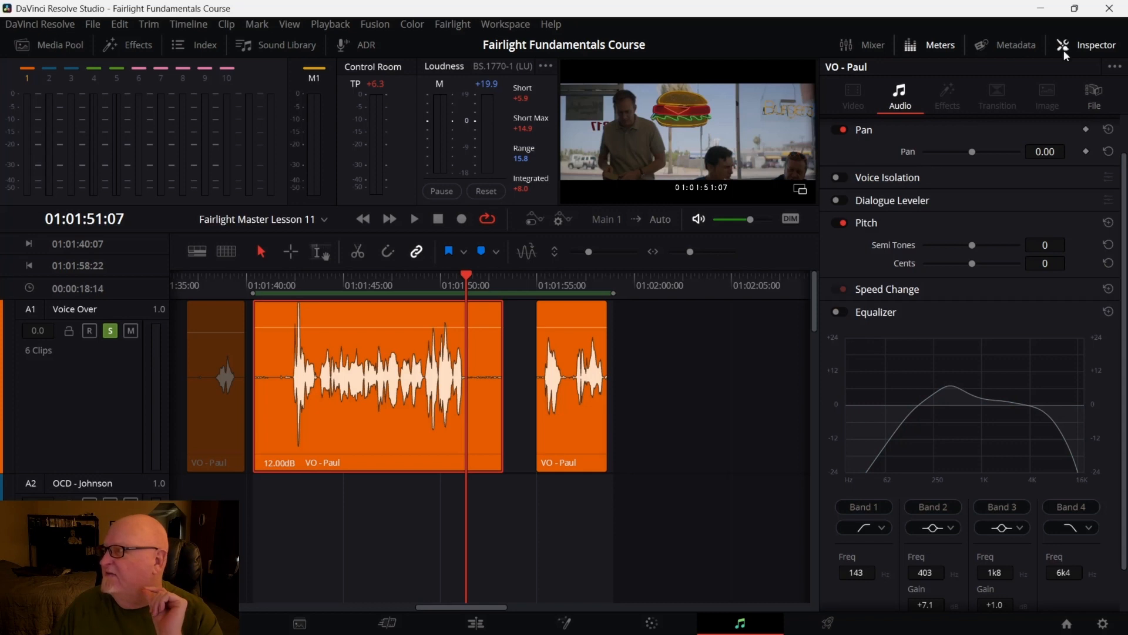
Close the Inspector and open the Mixer panel beside the timeline
click(1093, 47)
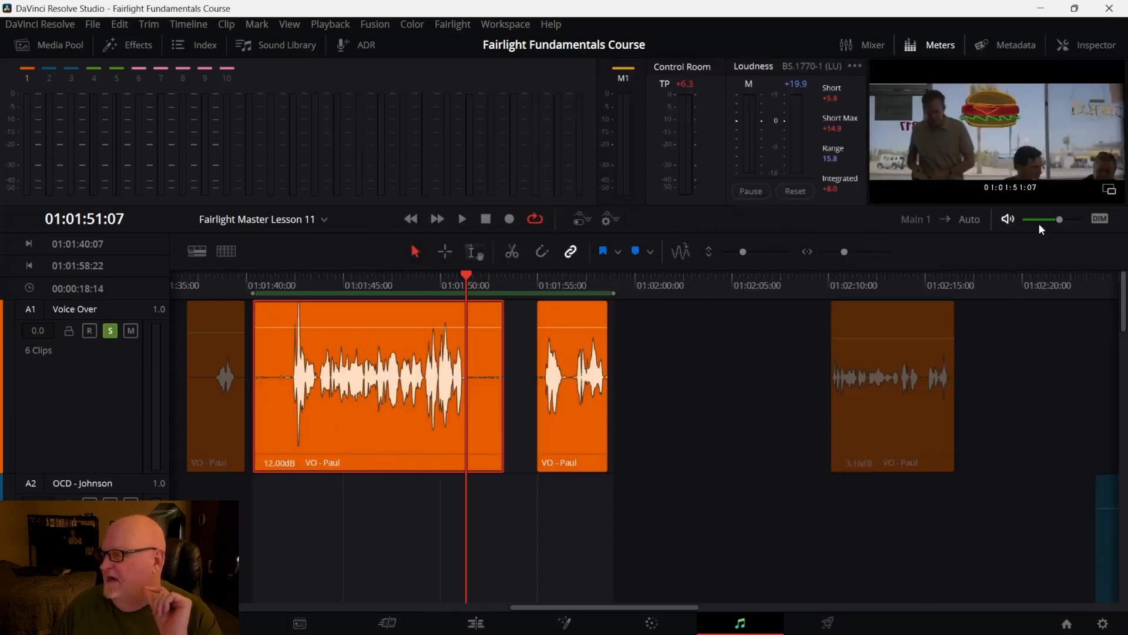
click(863, 47)
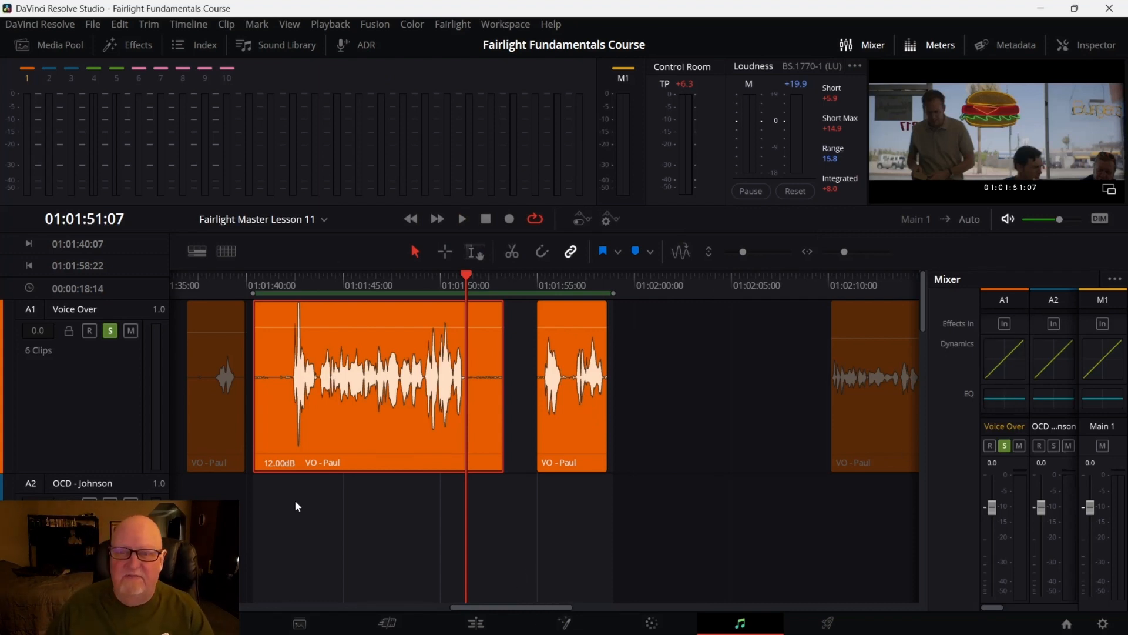
mouse_move(488, 601)
mouse_down()
mouse_move(516, 608)
mouse_move(496, 611)
mouse_up()
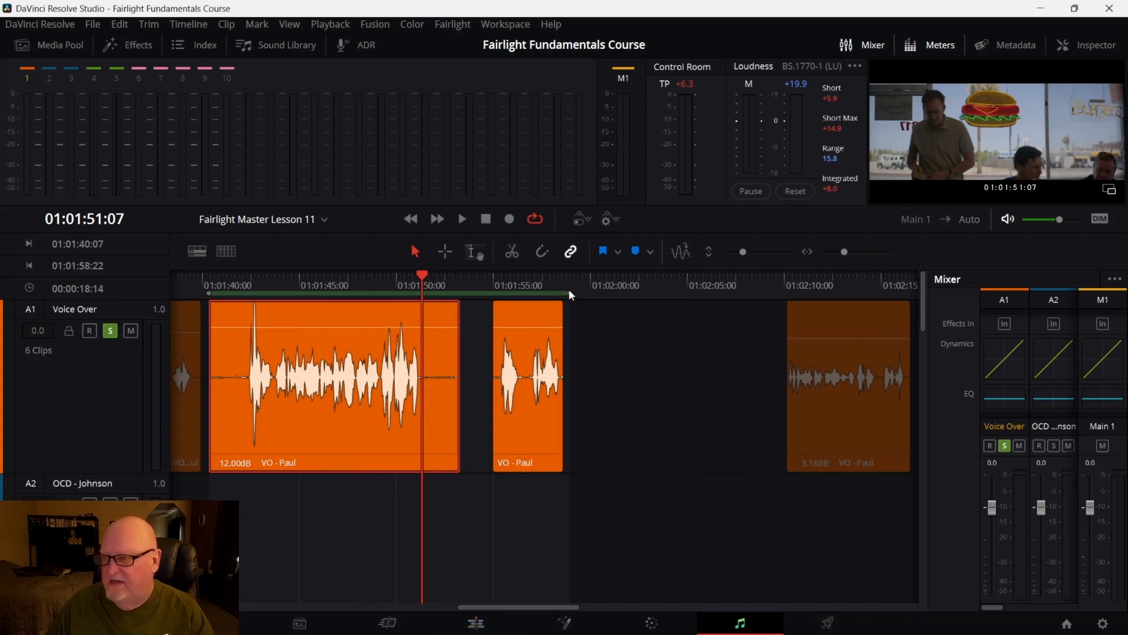
Open the Voice Over track's Equalizer window and reposition it over the timeline
click(1002, 399)
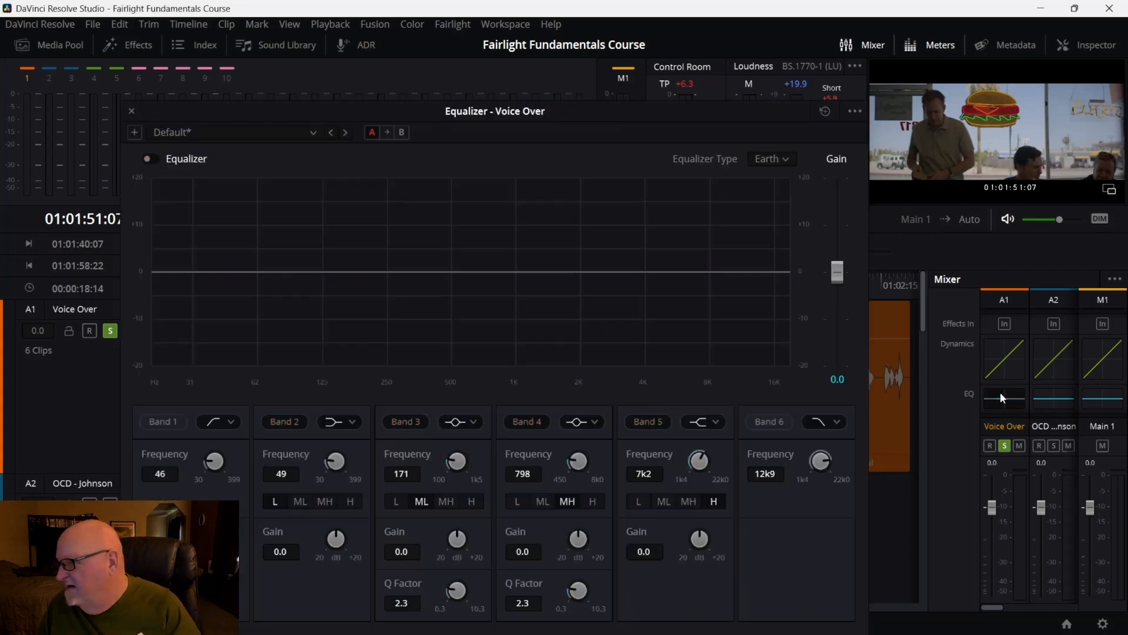
drag(421, 110, 705, 47)
drag(702, 46, 679, 50)
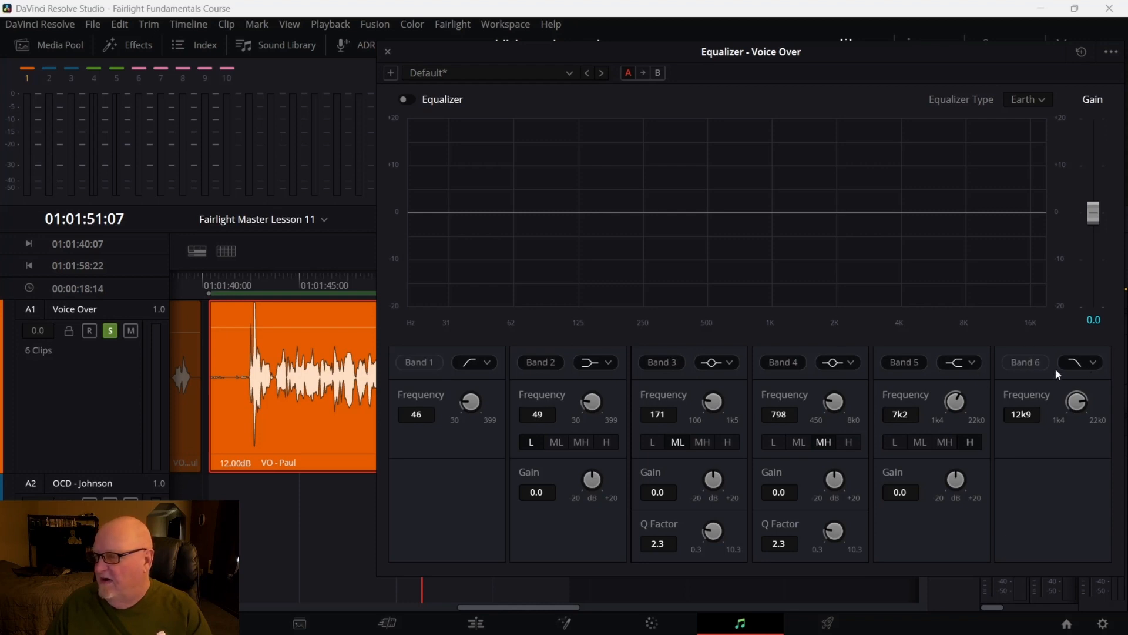
Enable the Band 1 high-pass and Band 6 low-pass filters on the track equalizer and start playback
click(427, 362)
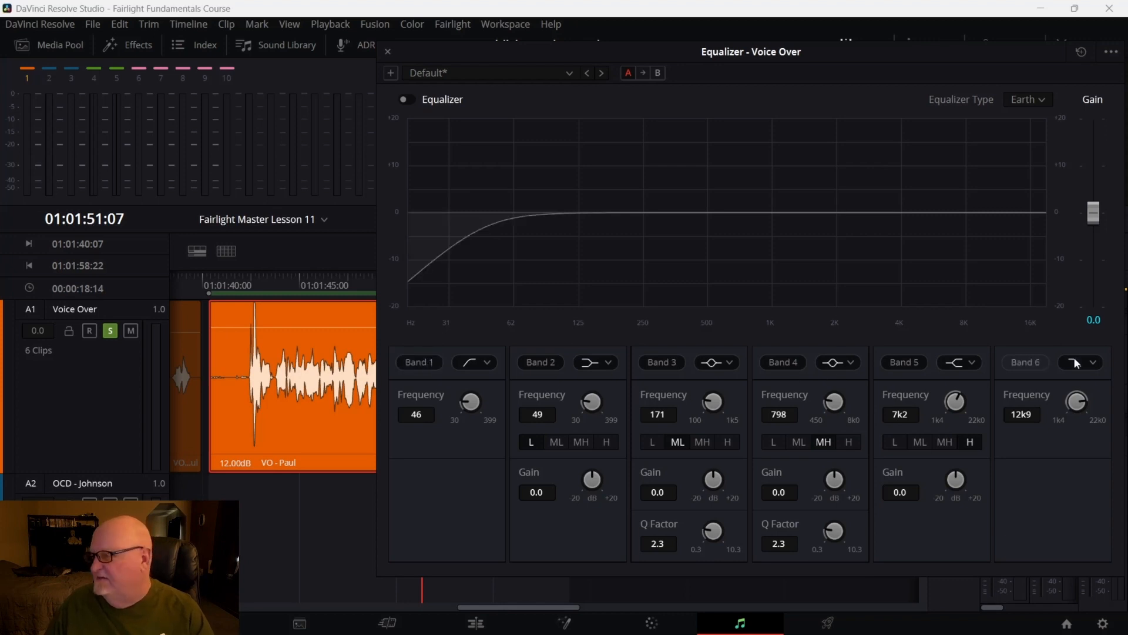
click(1028, 364)
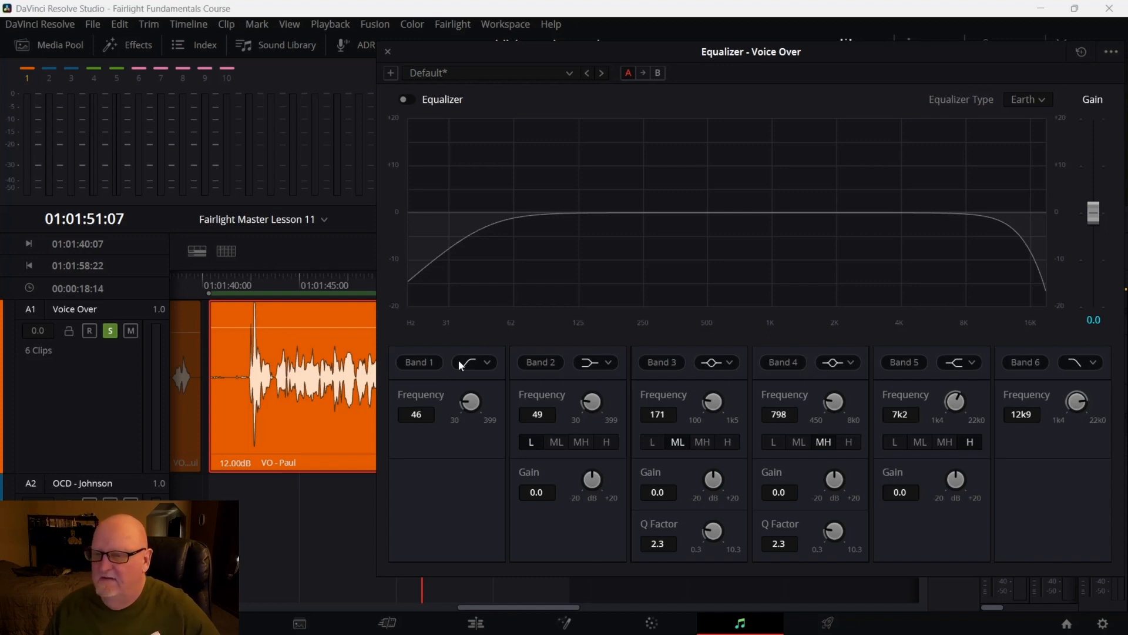
drag(228, 277, 222, 277)
key(space)
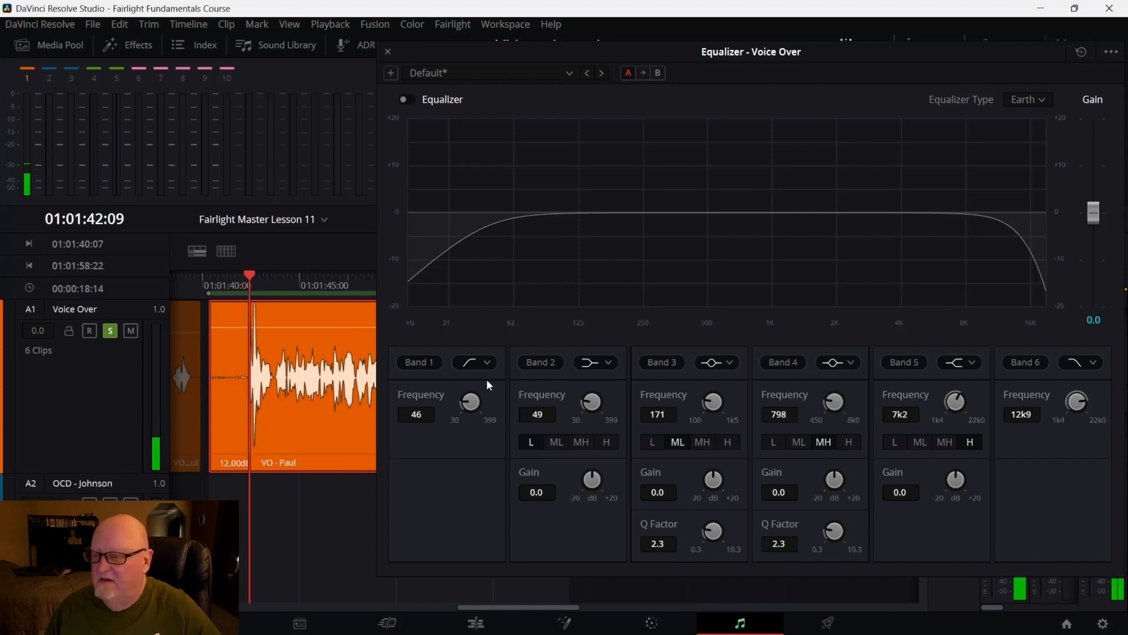
Raise the Band 1 high-pass frequency to 130 Hz during playback, then return the playhead to the clip start
drag(482, 400, 562, 388)
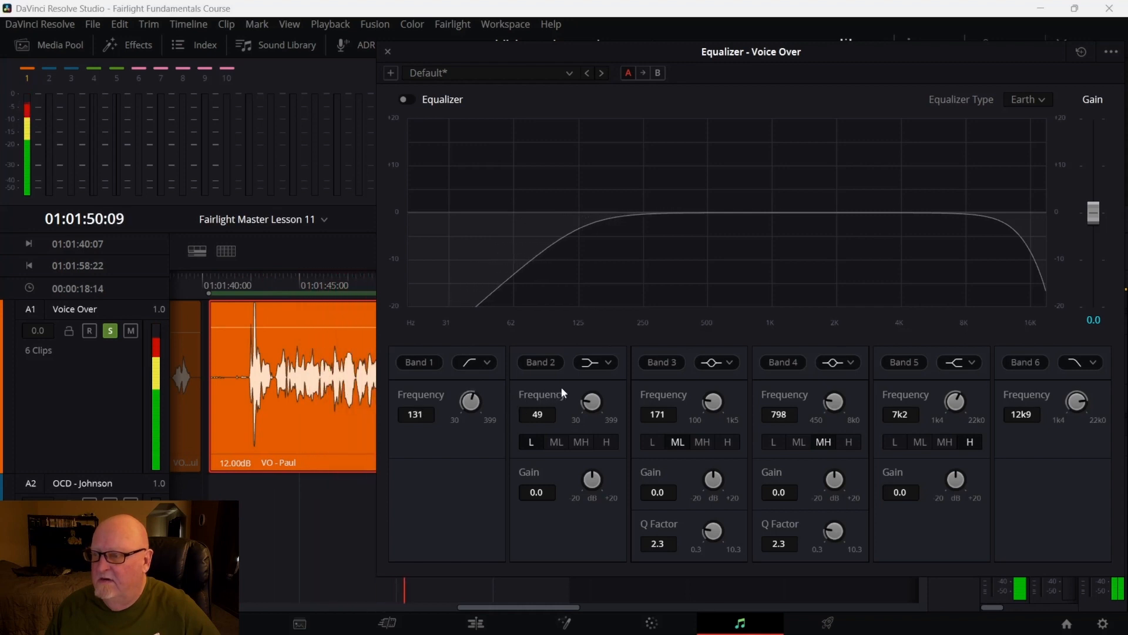
mouse_move(478, 402)
mouse_down()
mouse_move(464, 399)
mouse_move(475, 399)
mouse_up()
key(space)
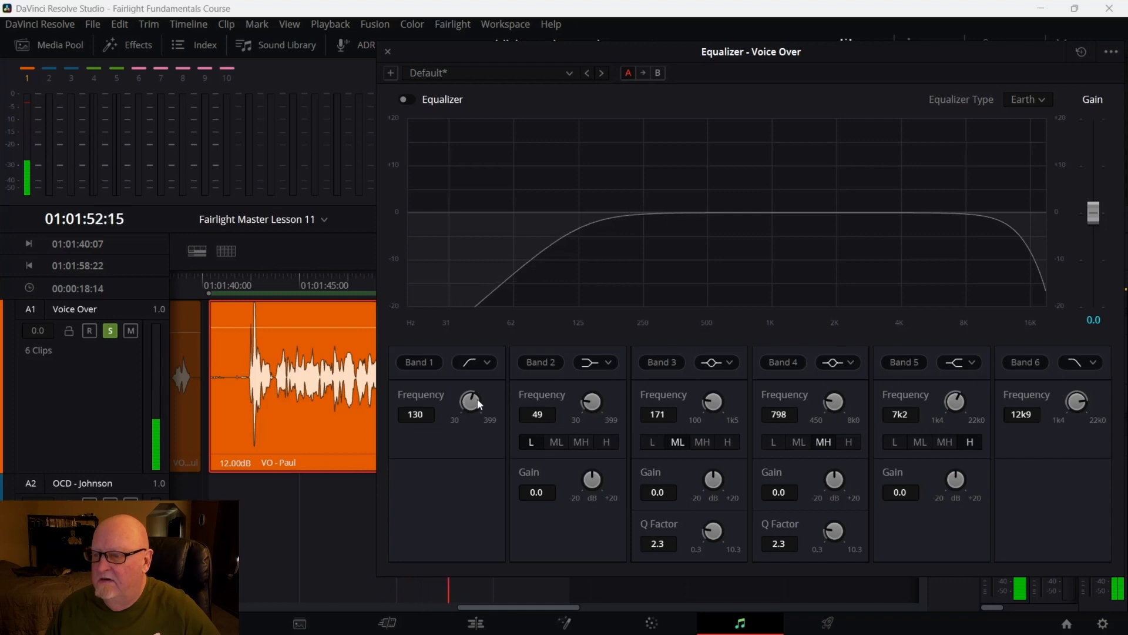
click(225, 301)
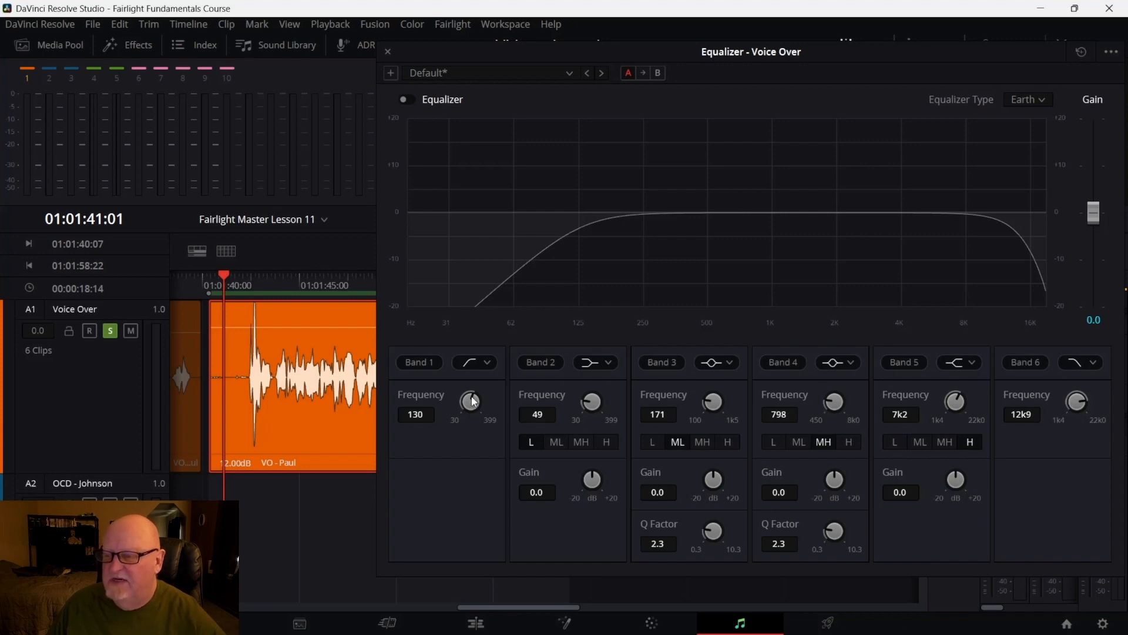
Lower the Band 1 high-pass to 122 Hz, switch the track equalizer on, and replay from the clip start
key(space)
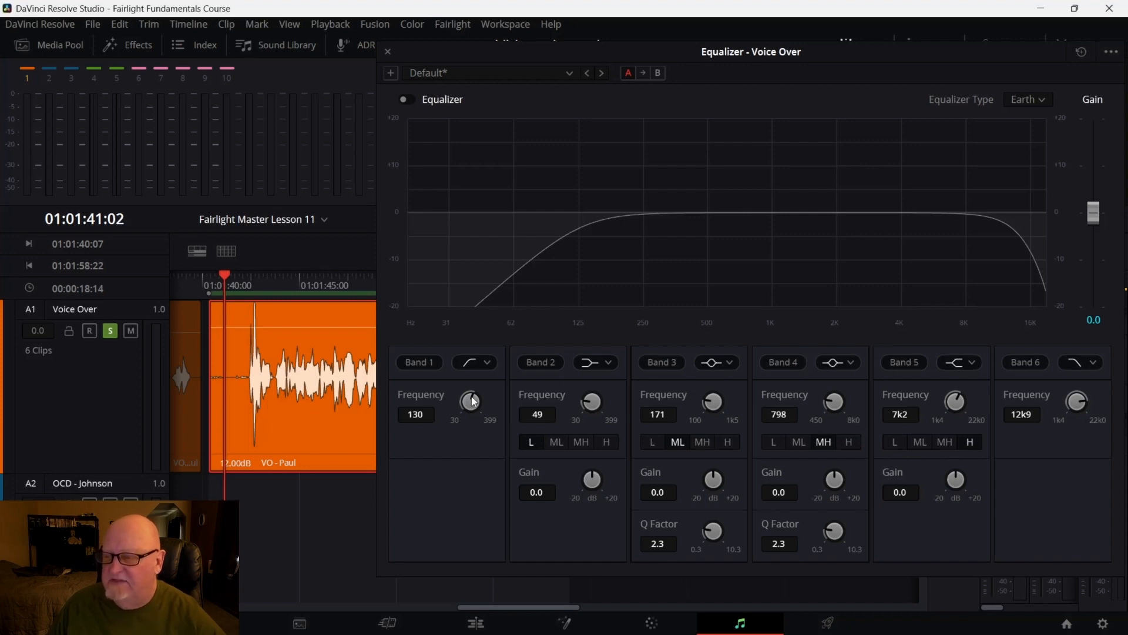
drag(474, 401, 566, 380)
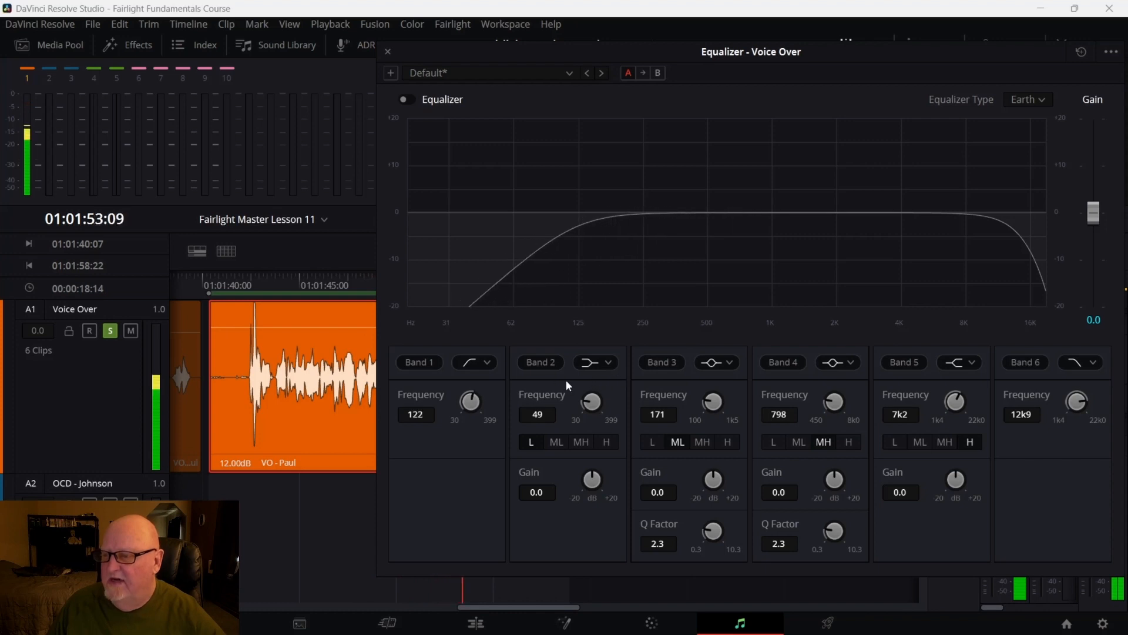
click(254, 297)
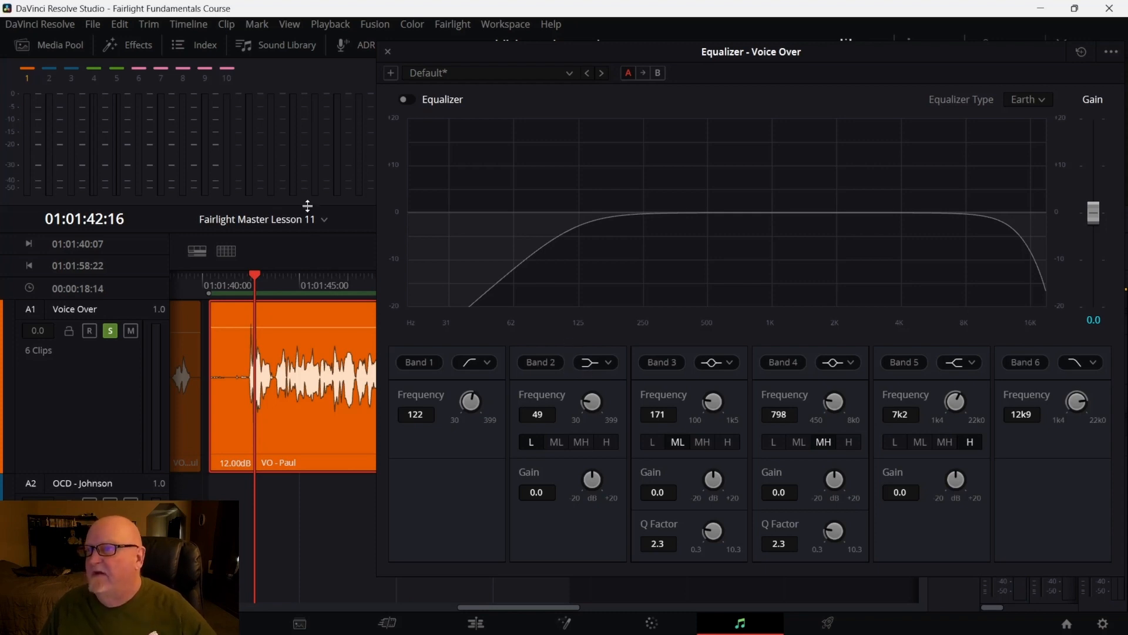
click(406, 101)
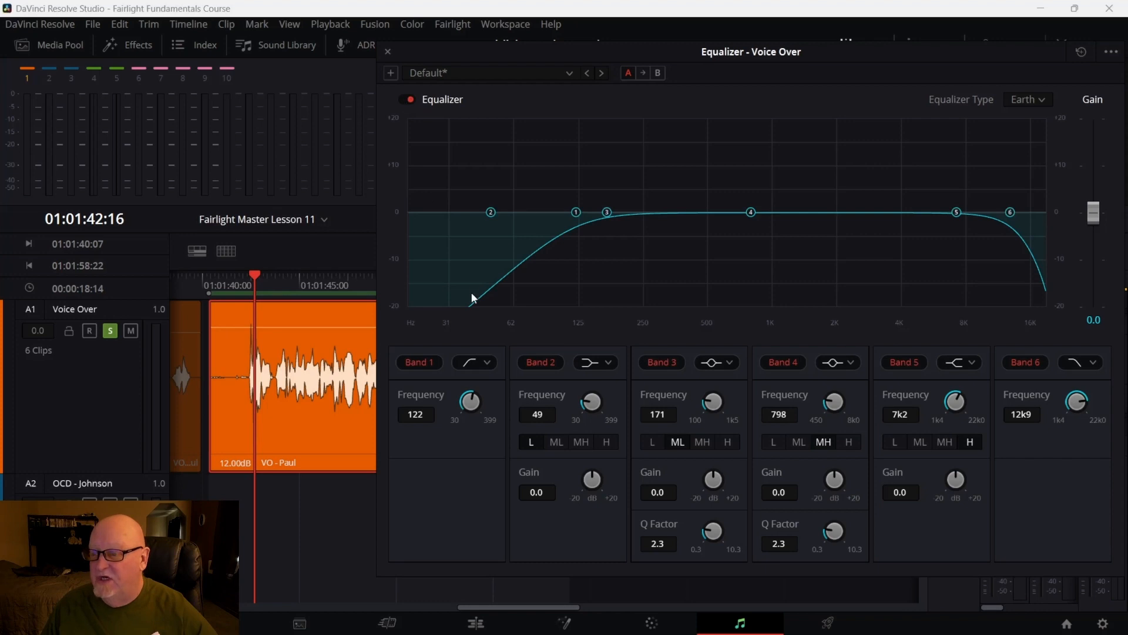
drag(254, 275, 247, 274)
key(space)
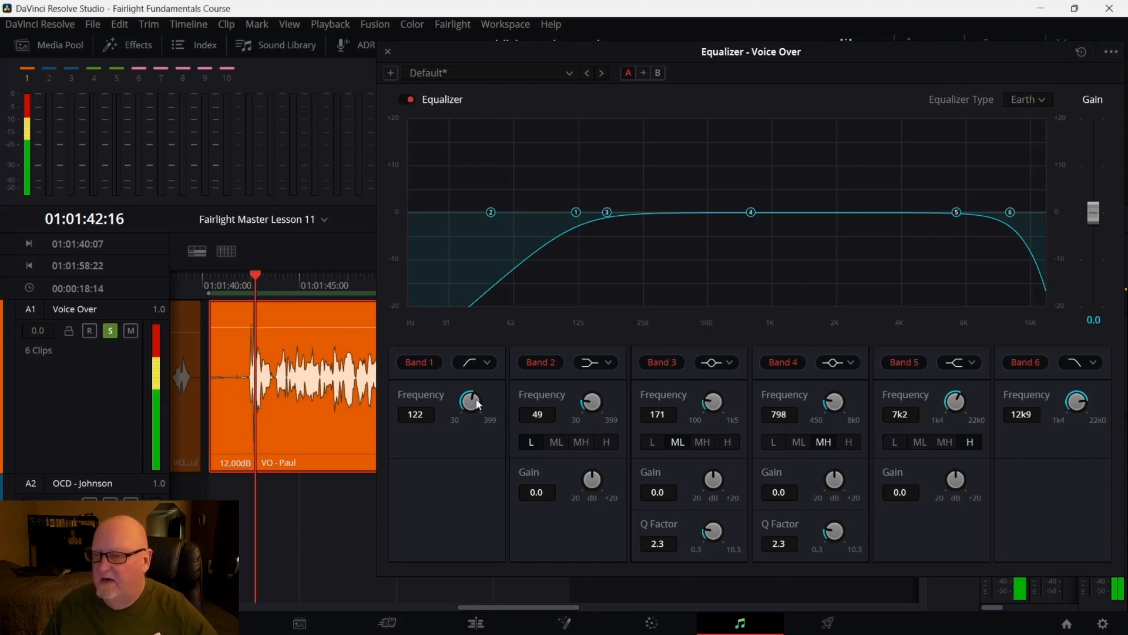
Raise the Band 1 high-pass frequency to 165 Hz while auditioning, restarting playback from the clip start
mouse_move(480, 403)
mouse_down()
mouse_move(556, 383)
mouse_move(488, 392)
mouse_up()
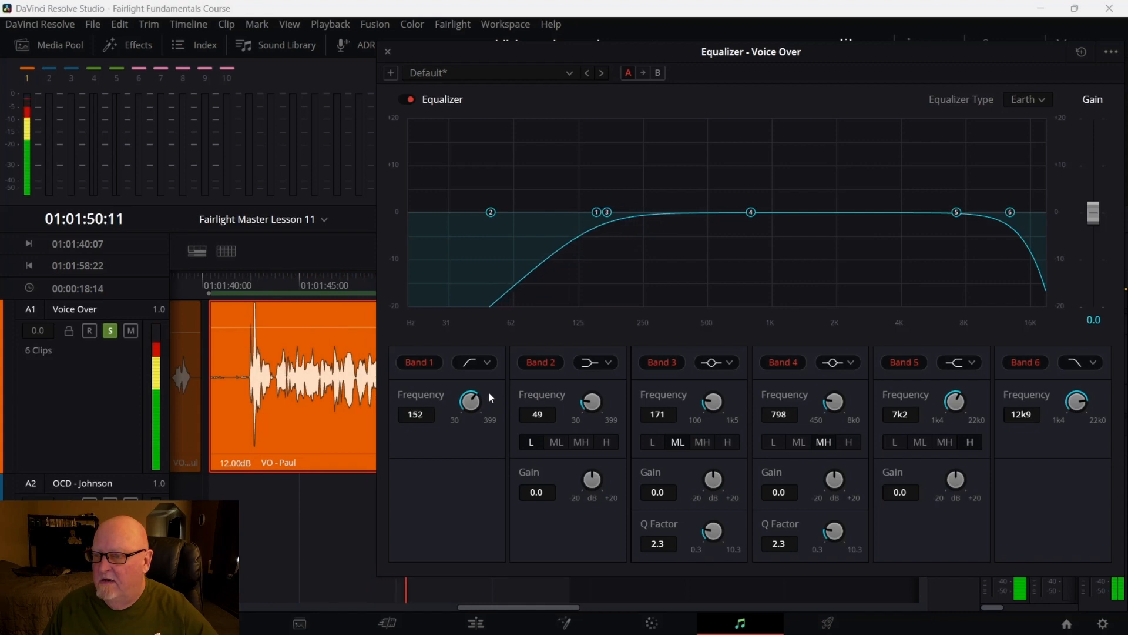
click(230, 298)
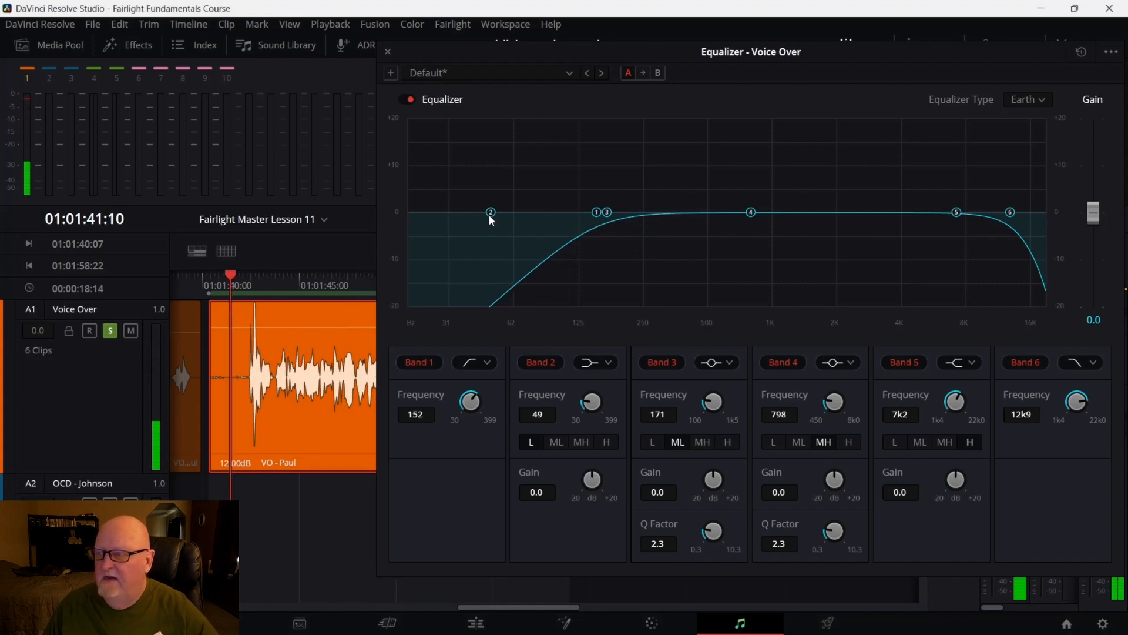
drag(596, 212, 607, 181)
key(space)
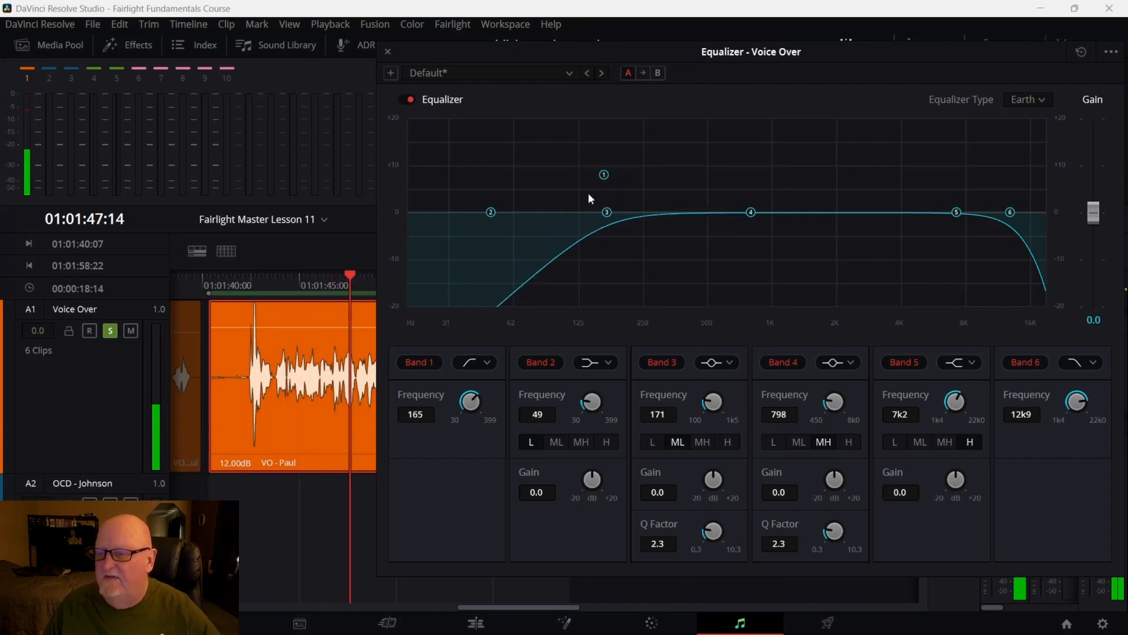
drag(350, 277, 250, 287)
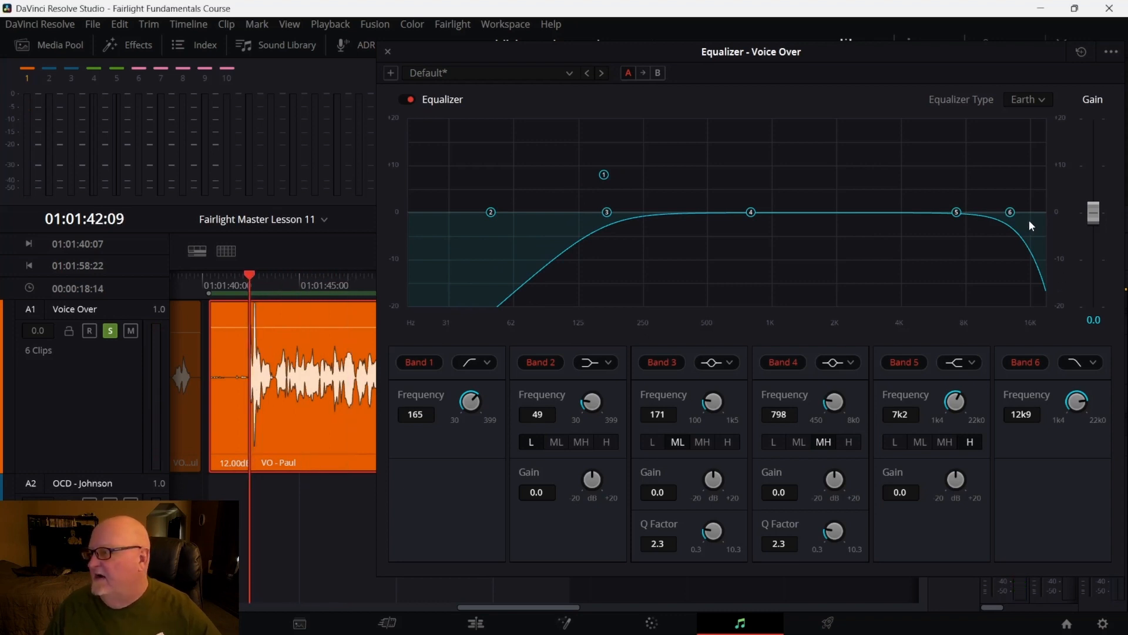
key(space)
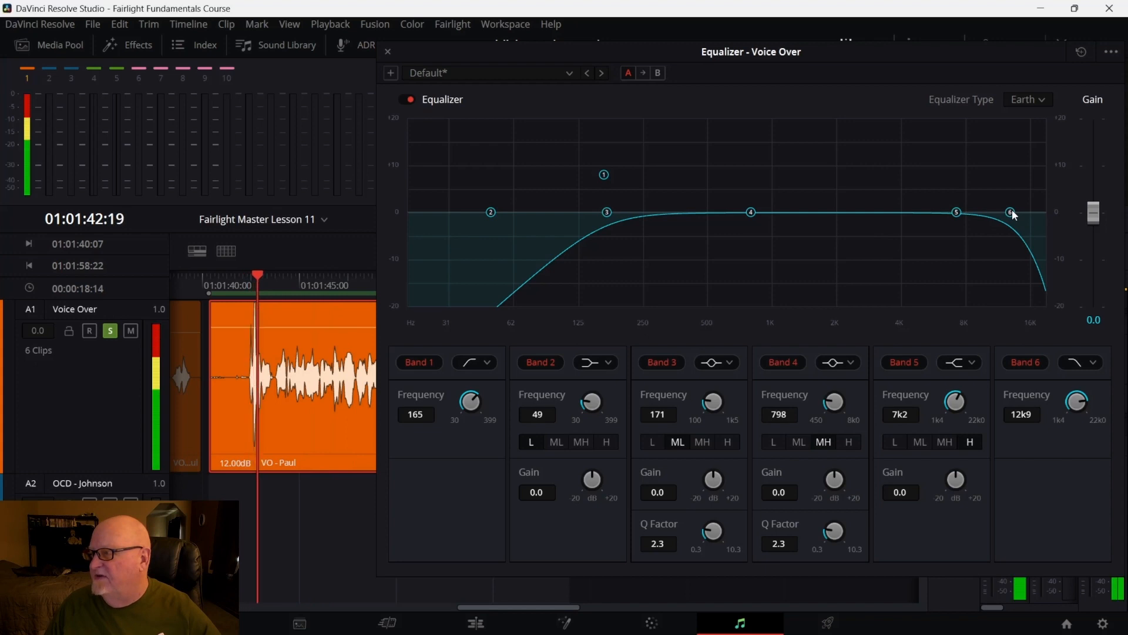
Sweep the Band 6 low-pass frequency during playback, settling on 7.4 kHz, and return to the clip start
drag(1012, 209, 957, 192)
key(space)
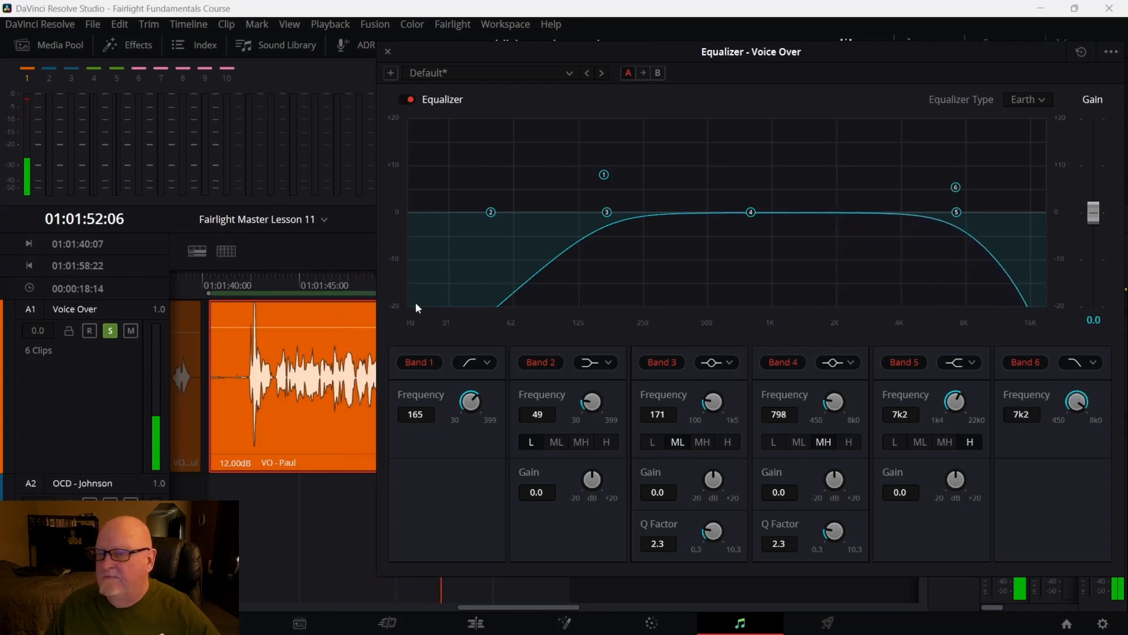
click(231, 291)
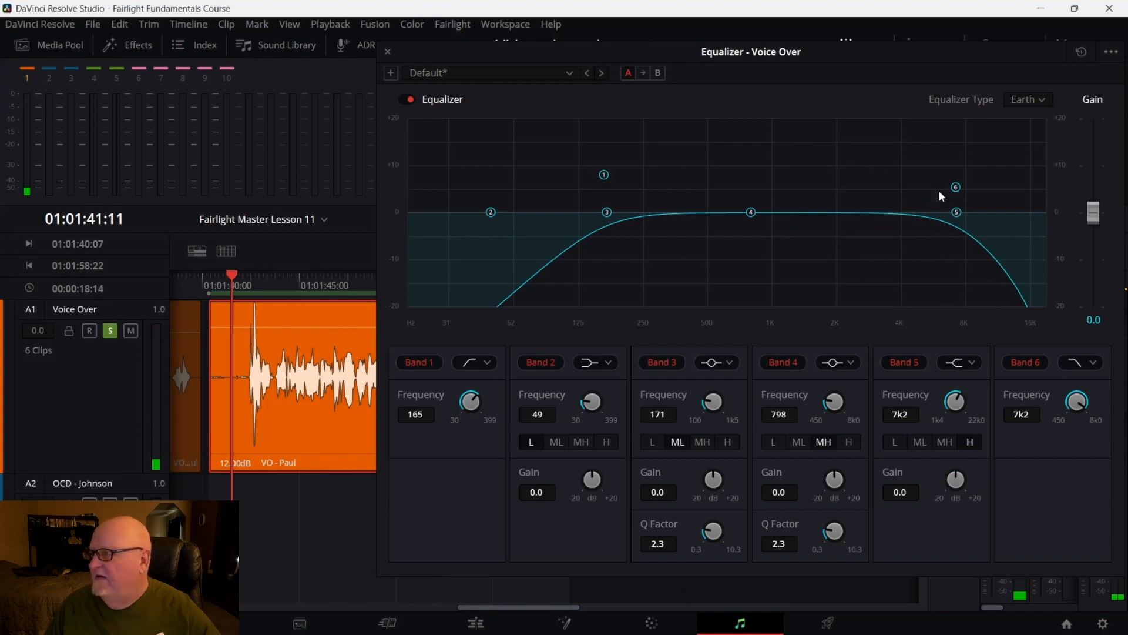
drag(956, 188, 919, 195)
key(space)
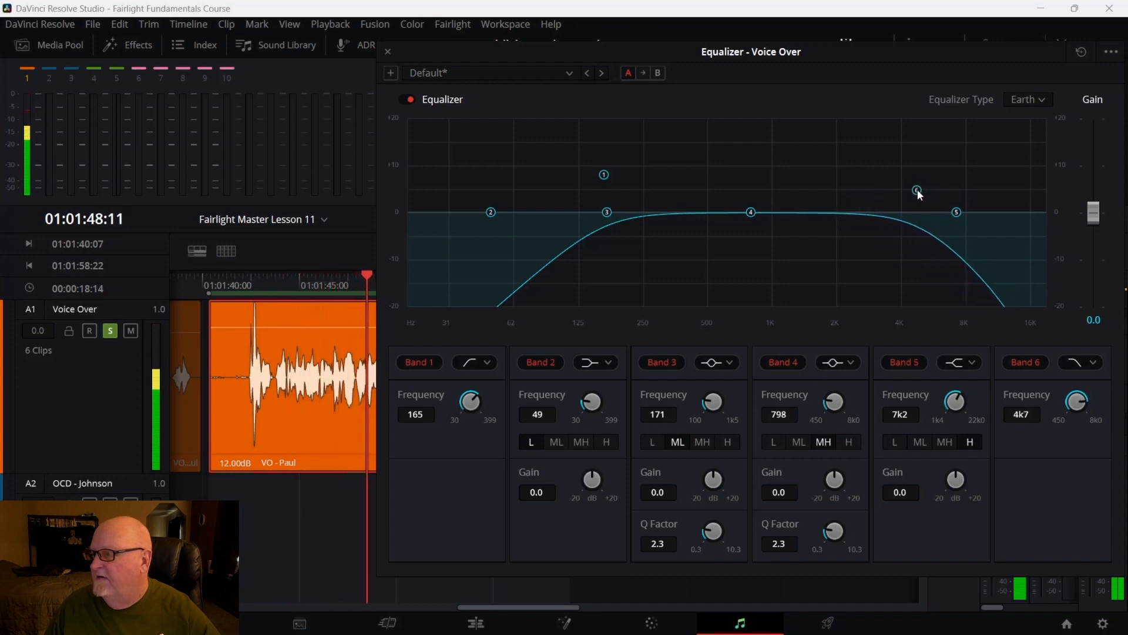
drag(923, 193, 958, 183)
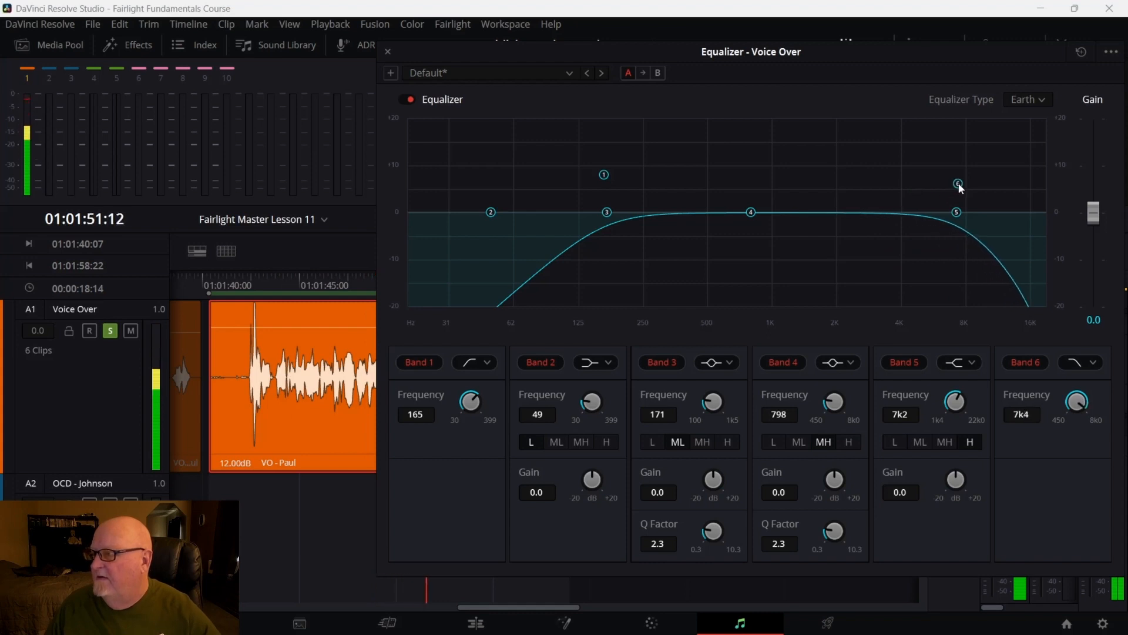
key(space)
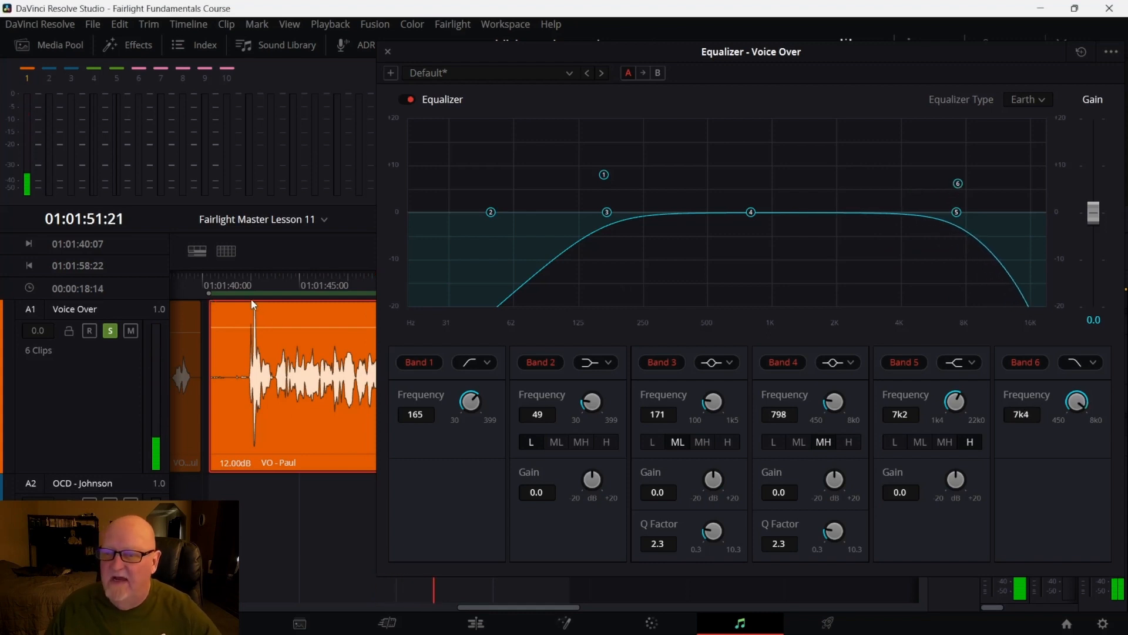
click(247, 296)
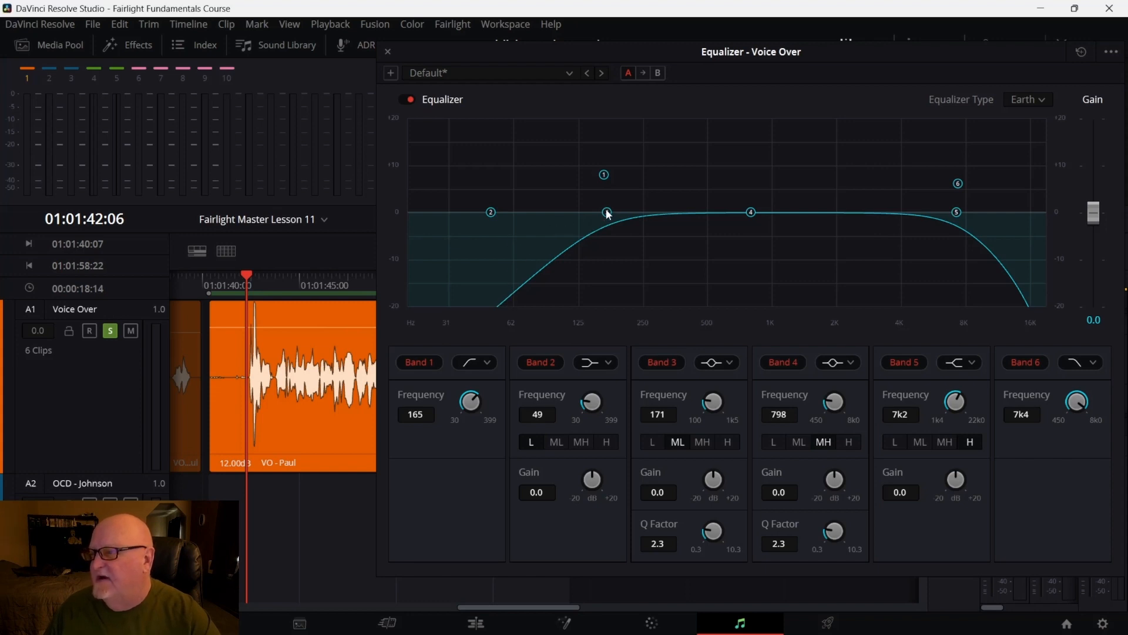
Spread the middle bands along the curve: Band 2 to 318 Hz, Band 3 to 2.1 kHz, Band 5 to 3.2 kHz
drag(607, 212, 674, 211)
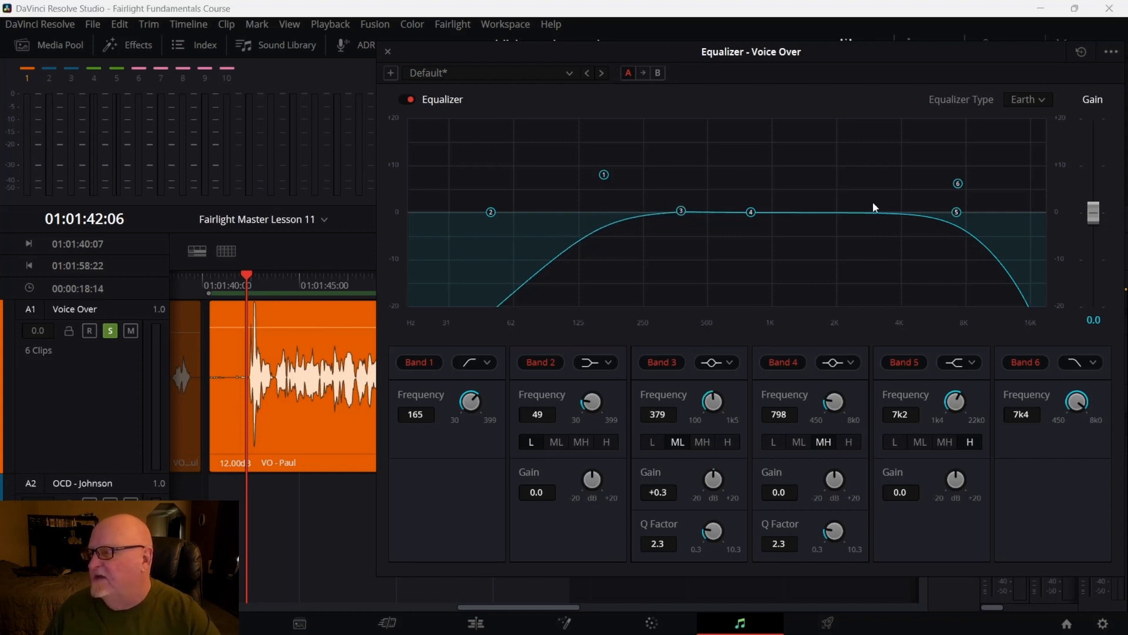
drag(963, 211, 884, 214)
drag(754, 215, 813, 218)
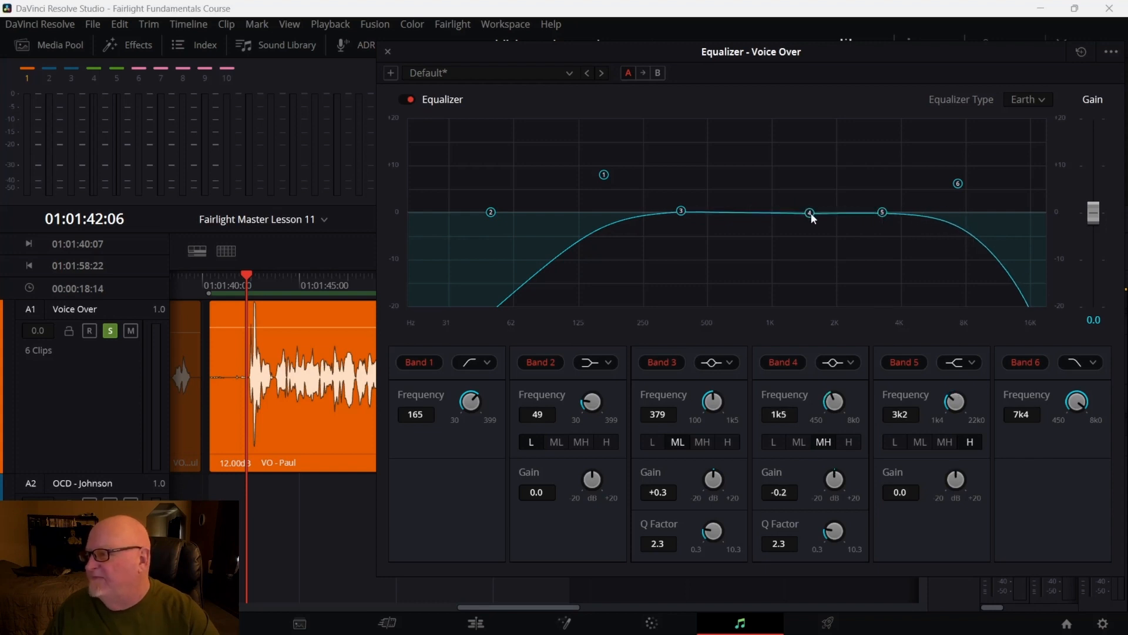
drag(686, 211, 732, 214)
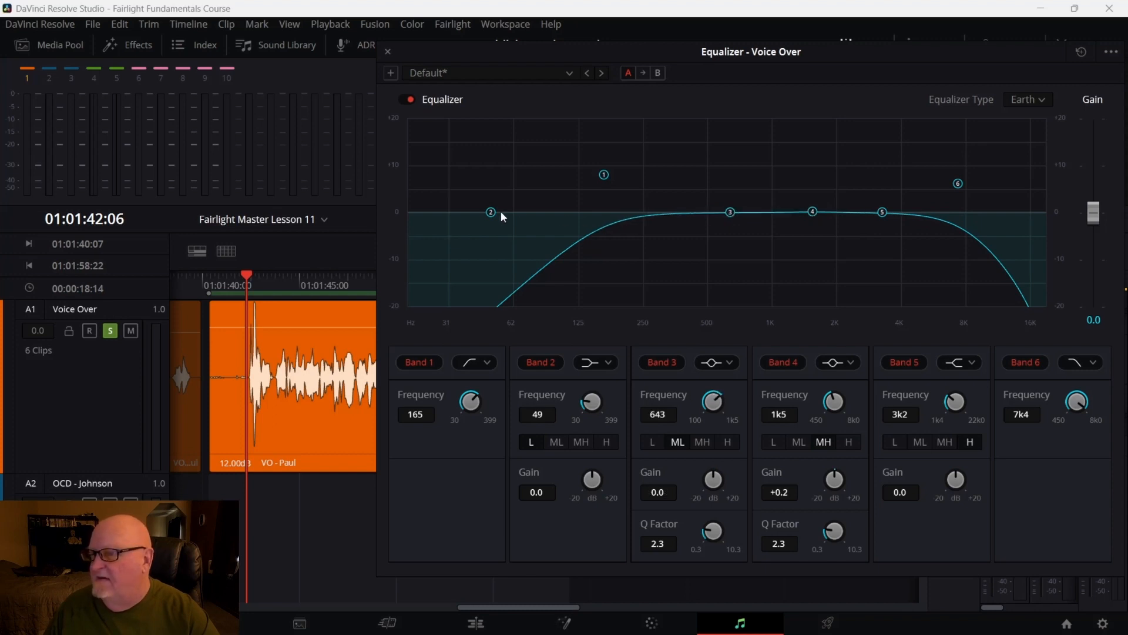
drag(503, 211, 671, 211)
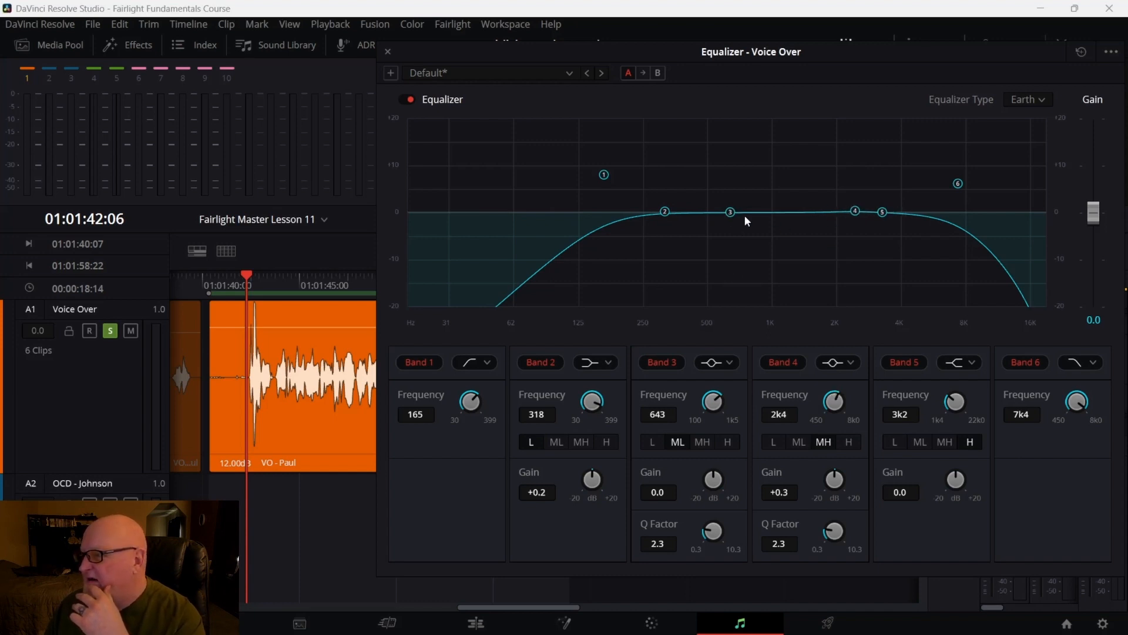
drag(731, 211, 841, 213)
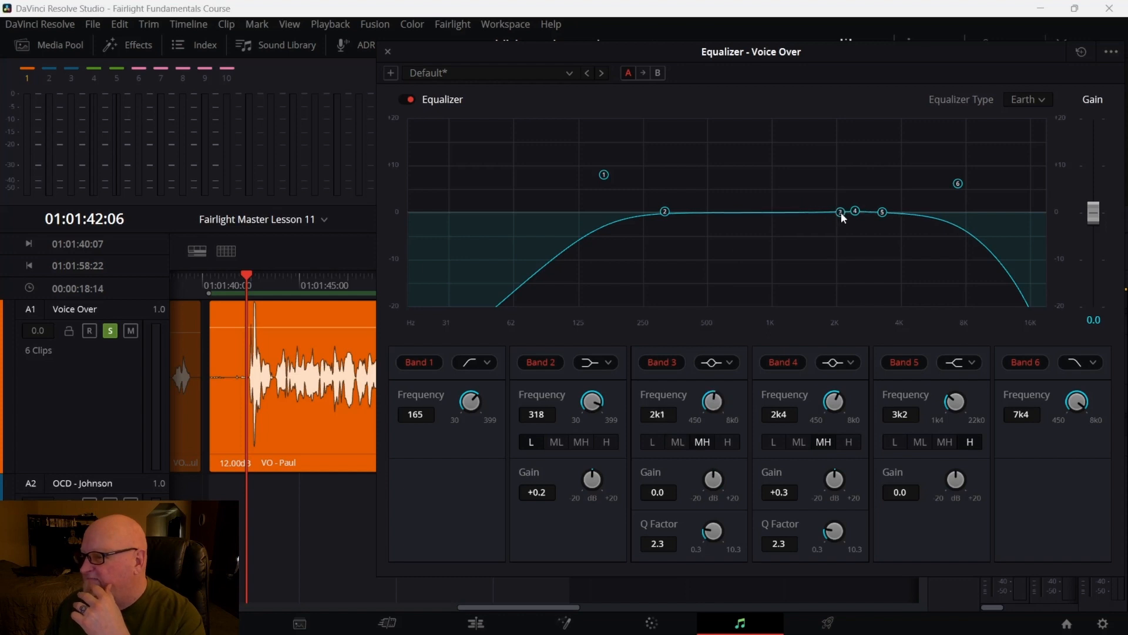
Switch Band 2 to a bell filter, boost it about +9.1 dB near 342 Hz, and set its Q factor to 10.3
click(608, 365)
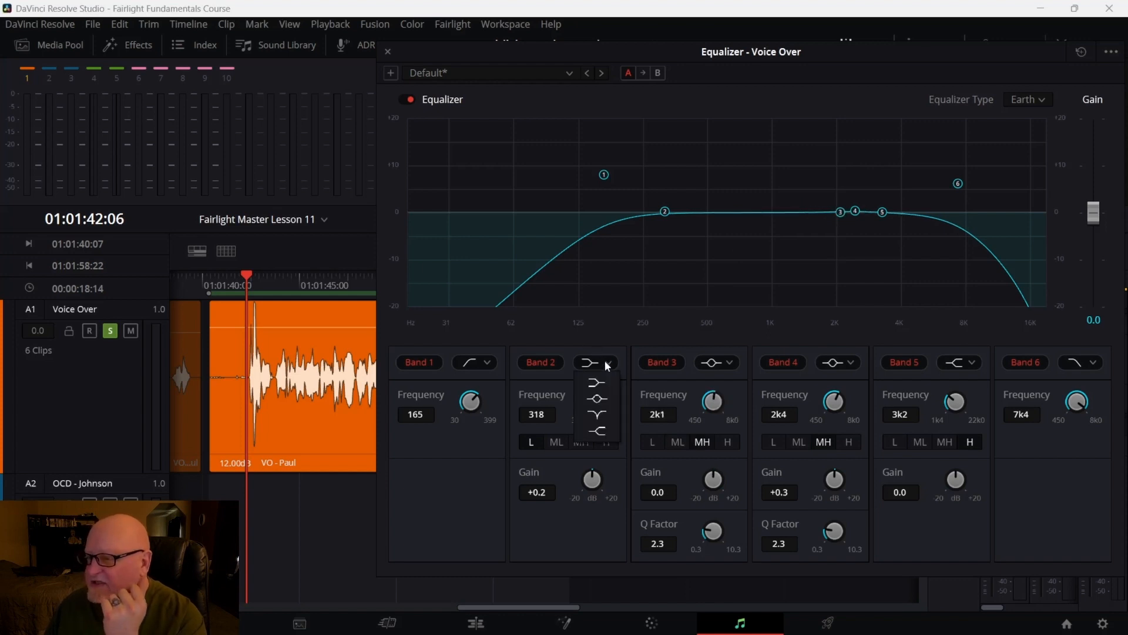
click(605, 399)
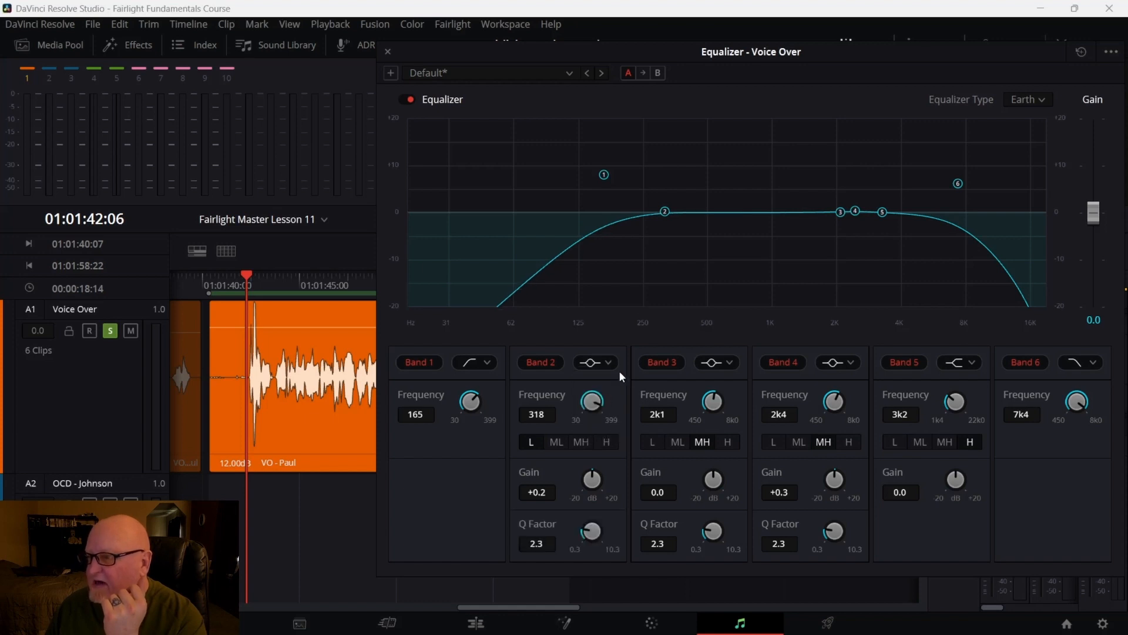
drag(666, 213, 675, 174)
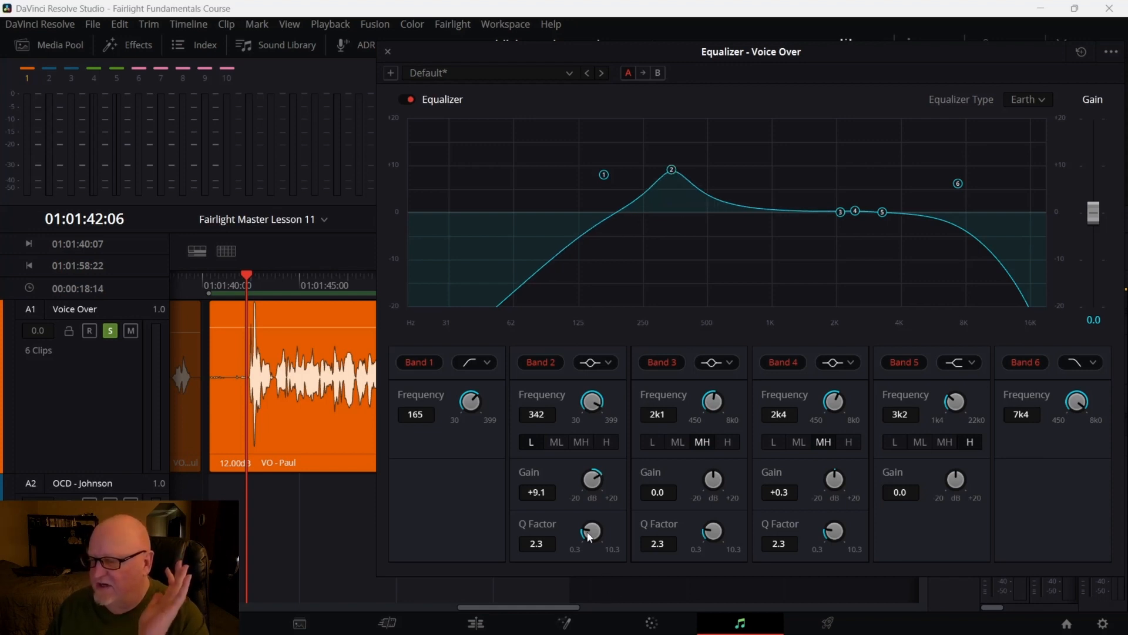
drag(590, 536, 697, 512)
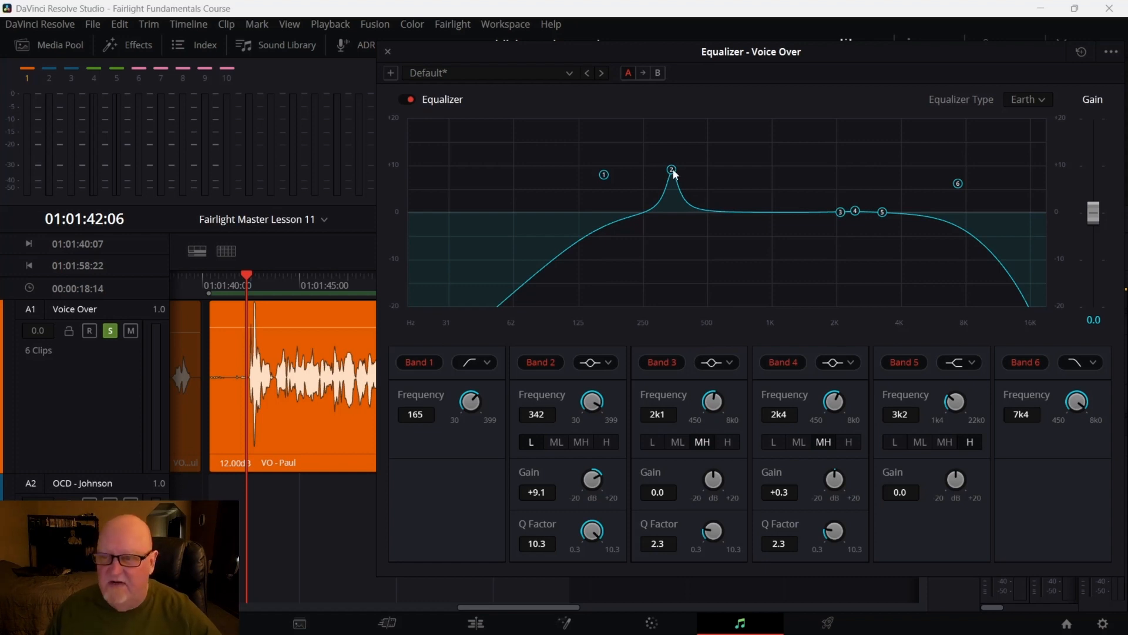
Sweep the narrow Band 2 boost during playback, ending near 382 Hz at +14 dB, and return to the clip start
key(space)
drag(675, 174, 712, 145)
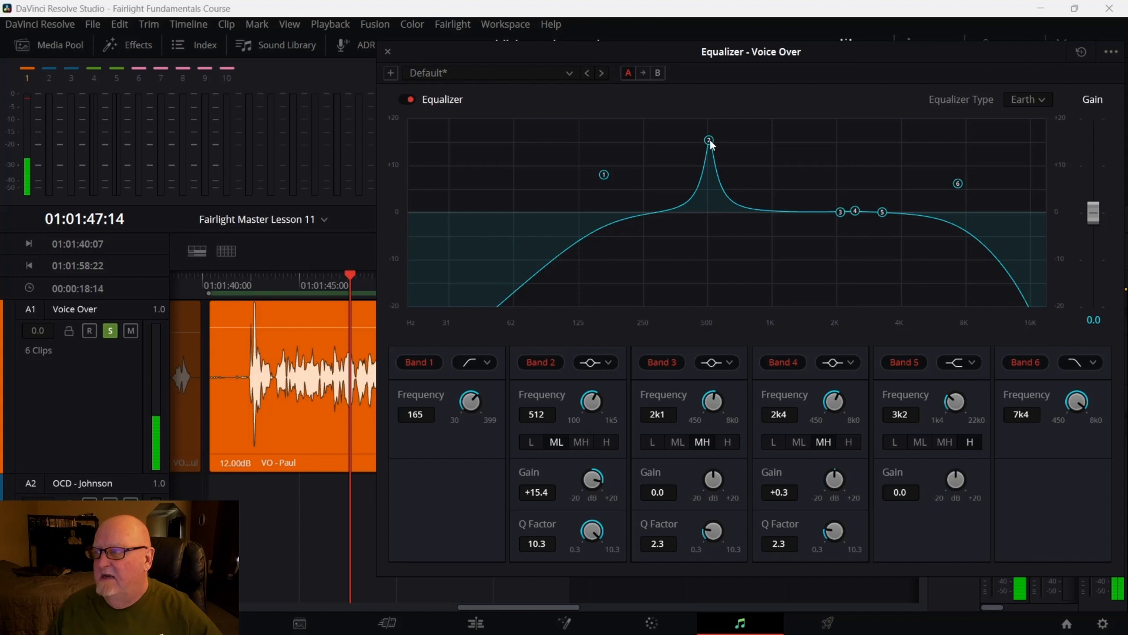
drag(712, 145, 712, 146)
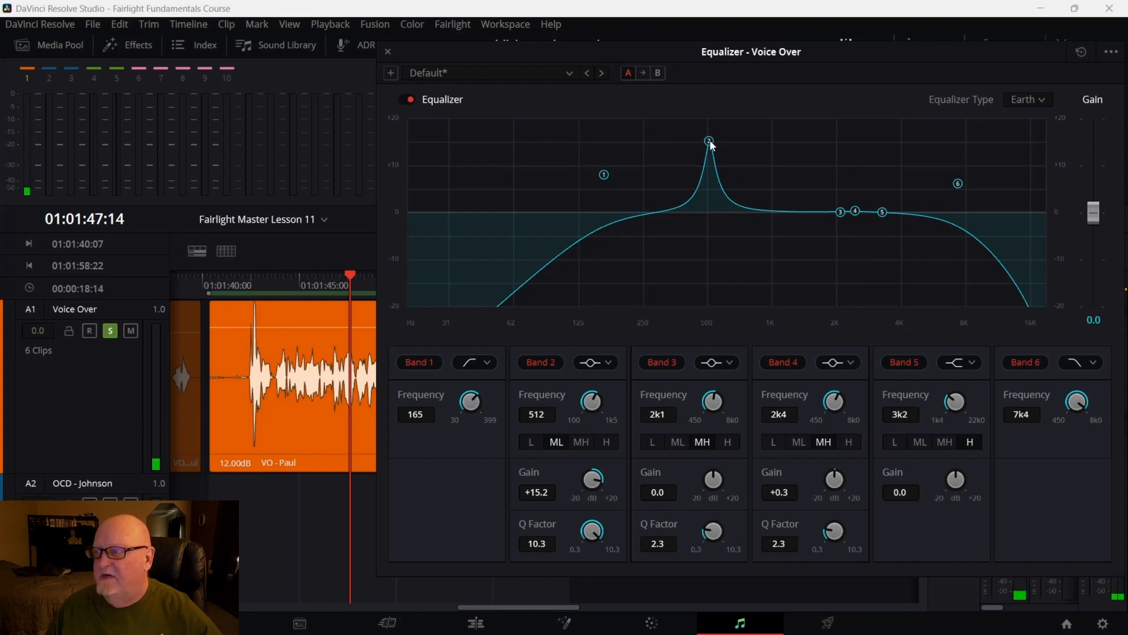
drag(711, 145, 682, 147)
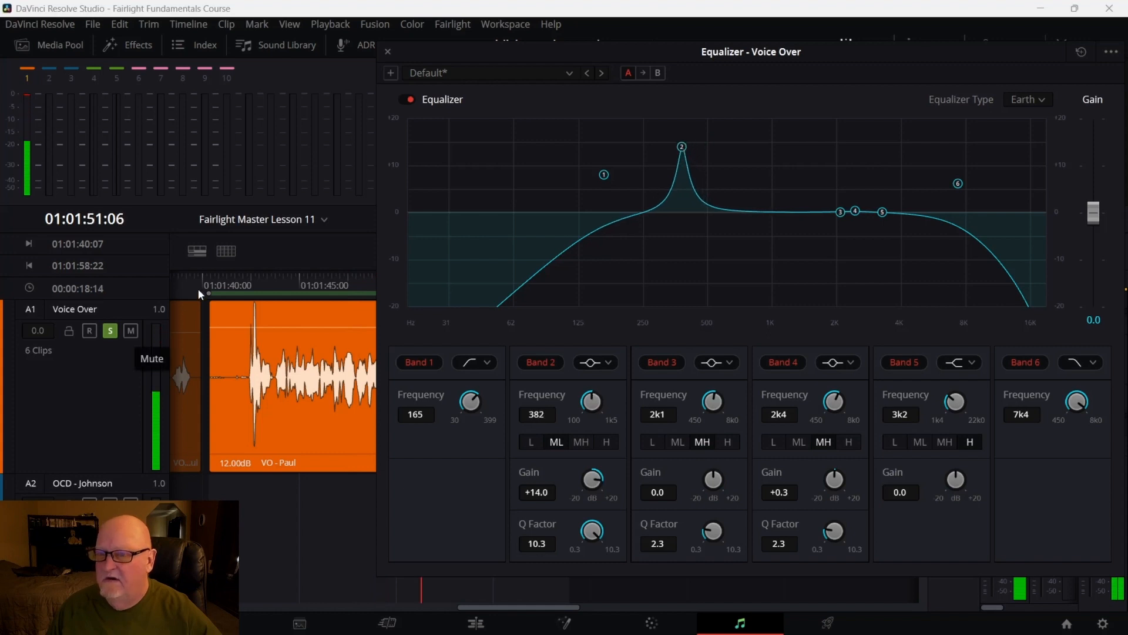
click(236, 285)
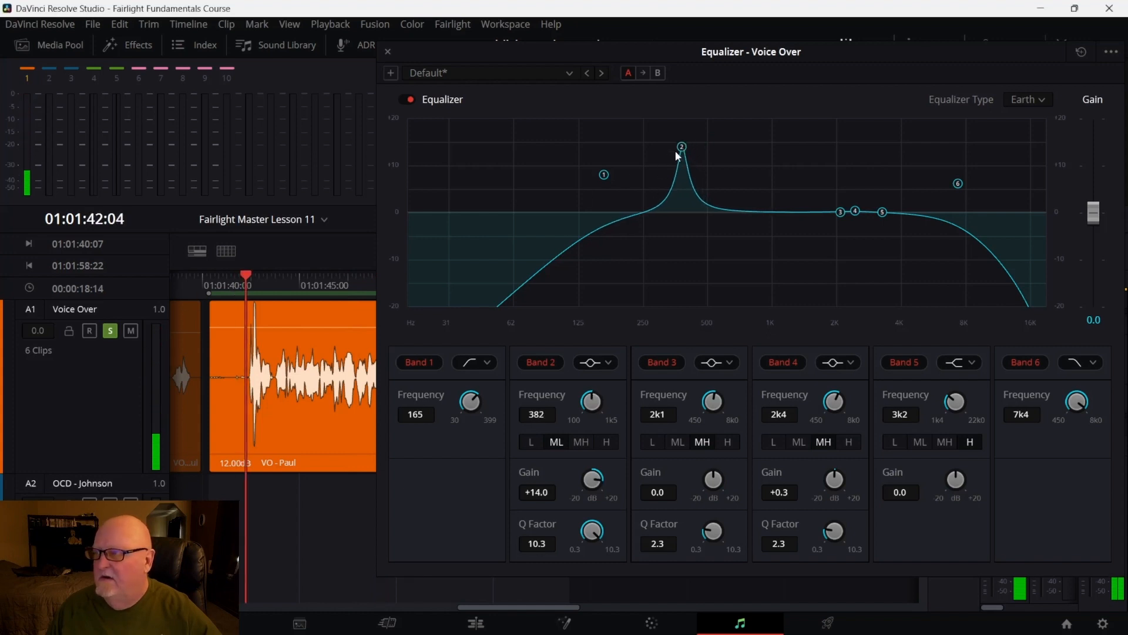
Reduce the Band 2 boost to about +5.8 dB near 359 Hz with a Q of 4.0, replaying from the clip start
drag(682, 147, 666, 187)
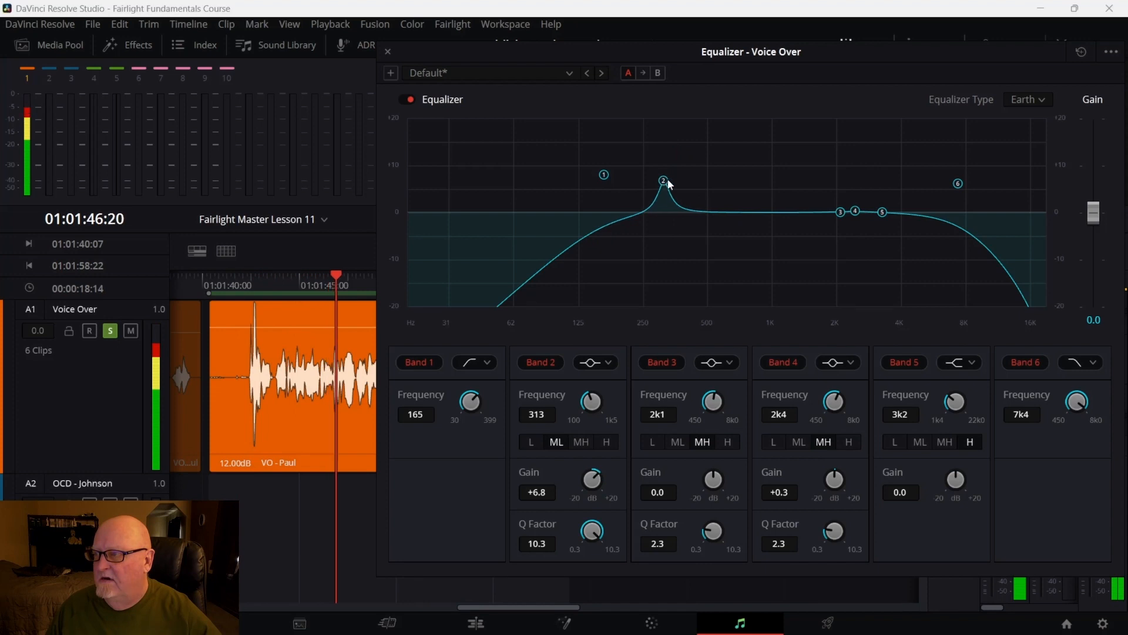
drag(664, 183, 666, 188)
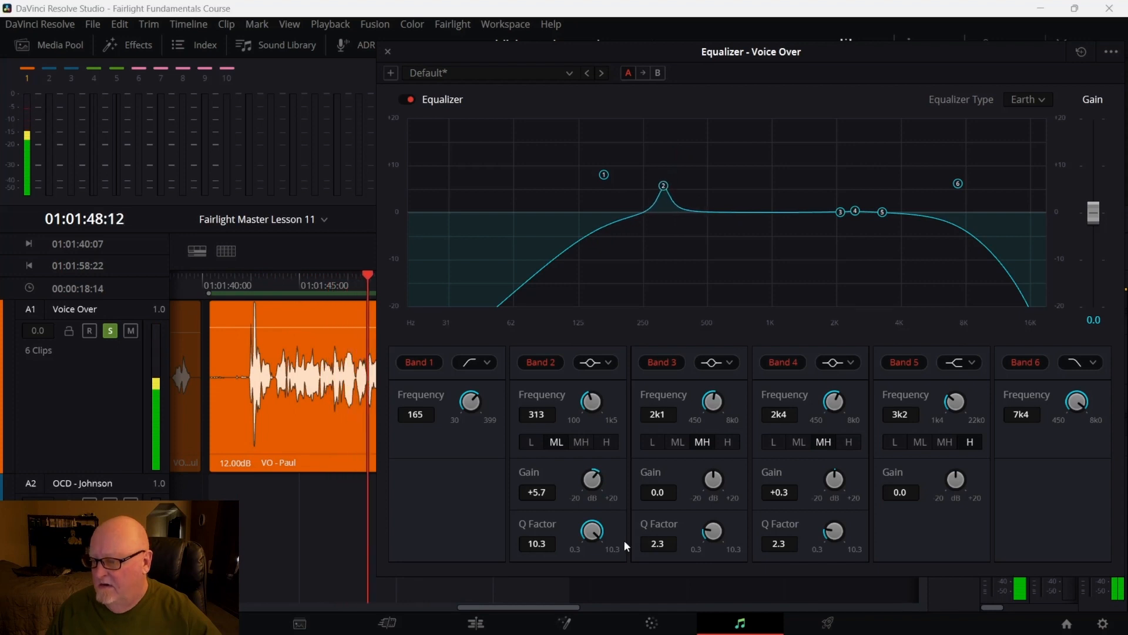
drag(592, 529, 502, 544)
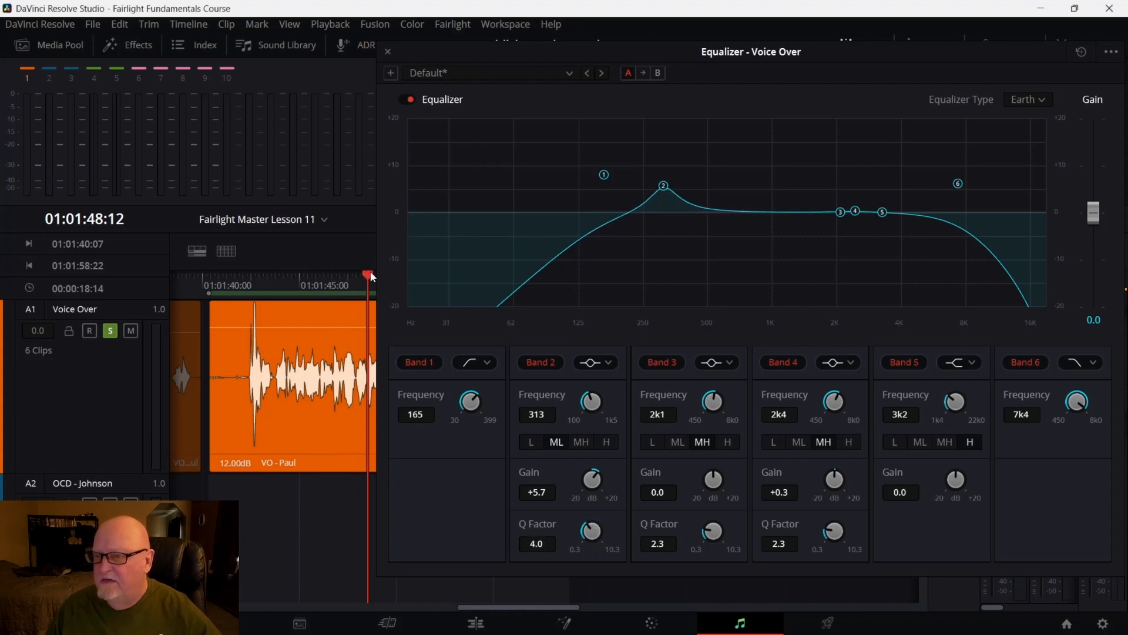
drag(369, 272, 238, 302)
key(space)
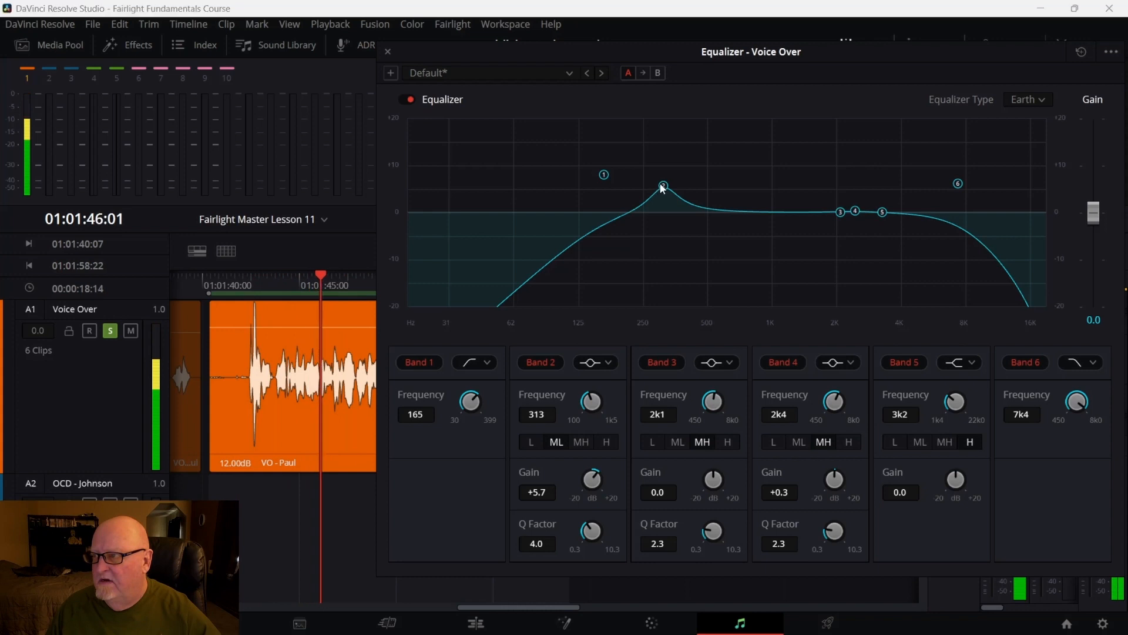
drag(660, 192, 679, 189)
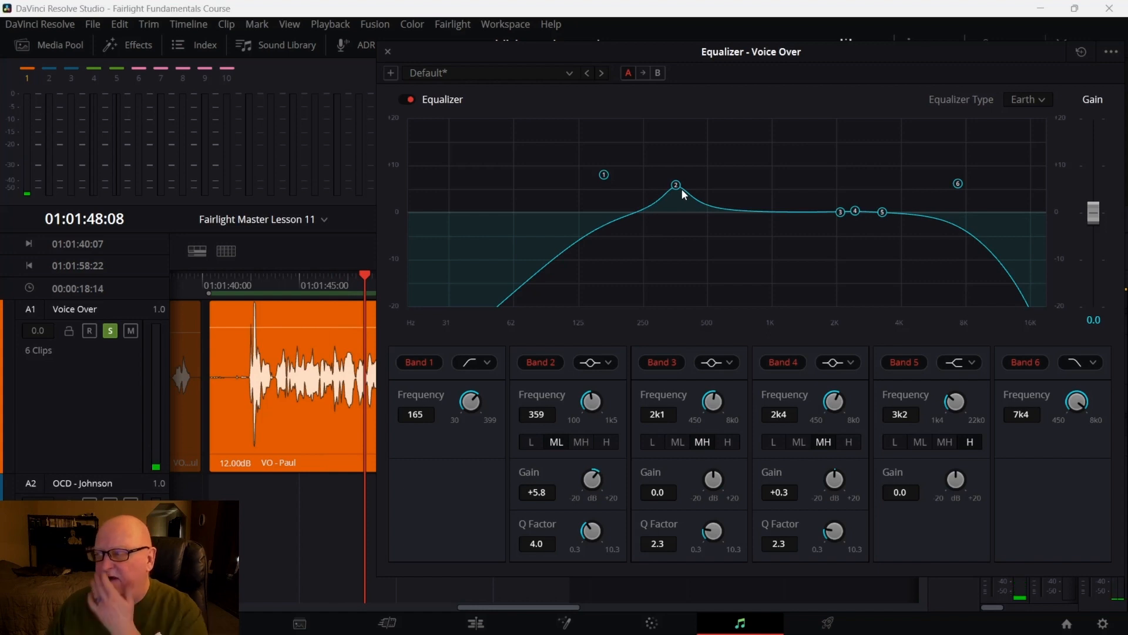
drag(367, 280, 248, 299)
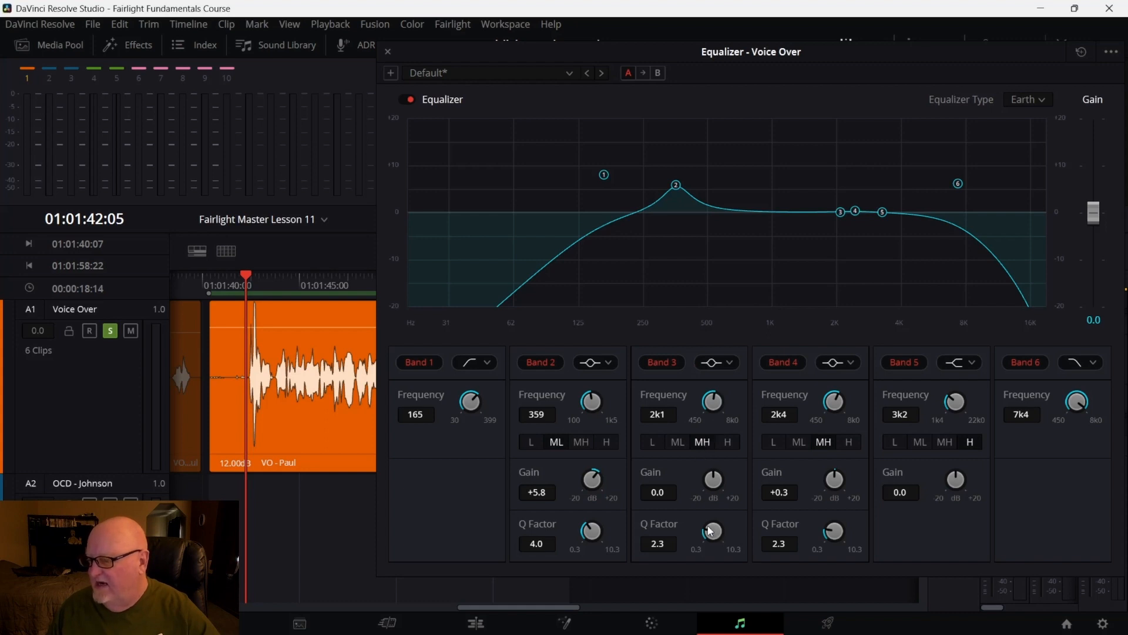
Narrow Band 3 to a Q factor of 9.6 and cut it about -4.0 dB near 736 Hz, replaying from the clip start
drag(710, 531, 776, 523)
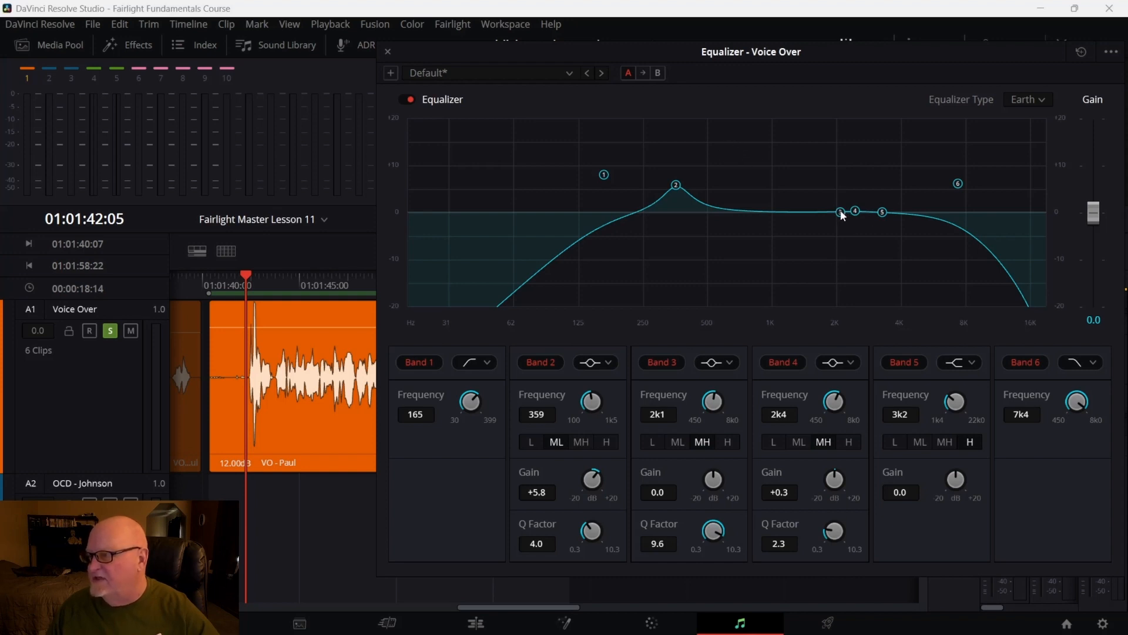
drag(844, 212, 746, 226)
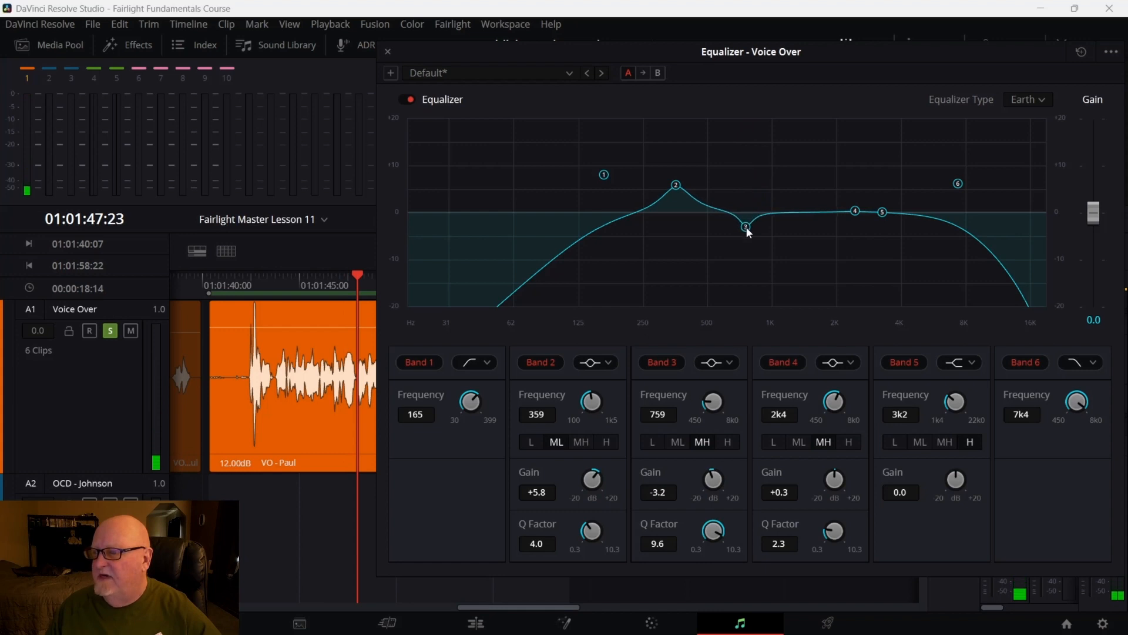
drag(358, 274, 243, 301)
key(space)
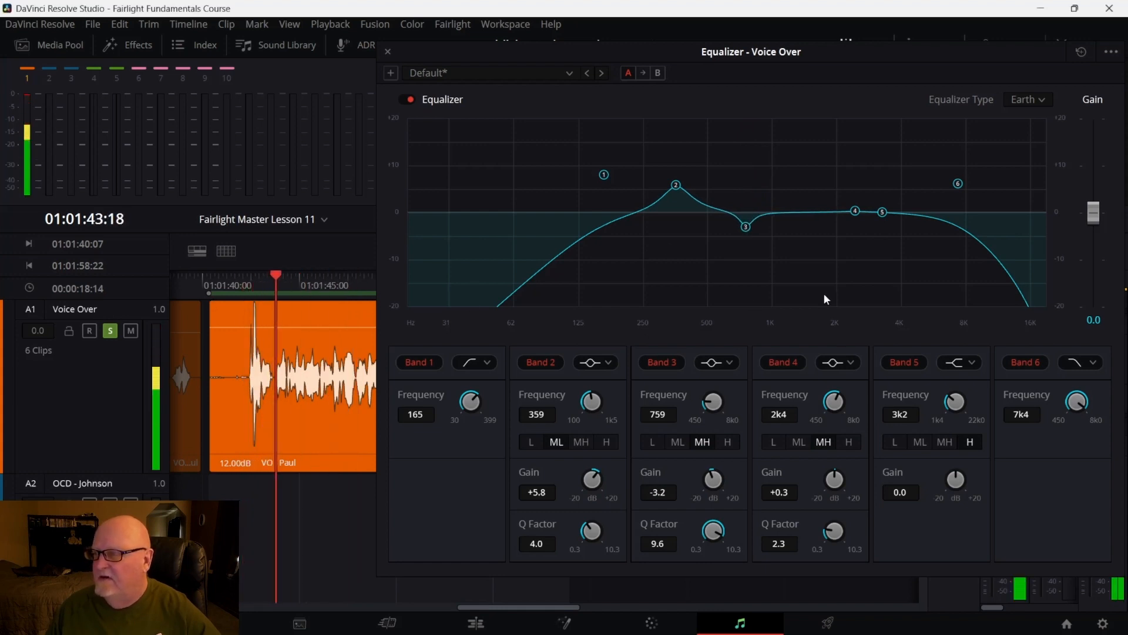
mouse_move(745, 227)
mouse_down()
mouse_move(742, 164)
mouse_move(741, 228)
mouse_up()
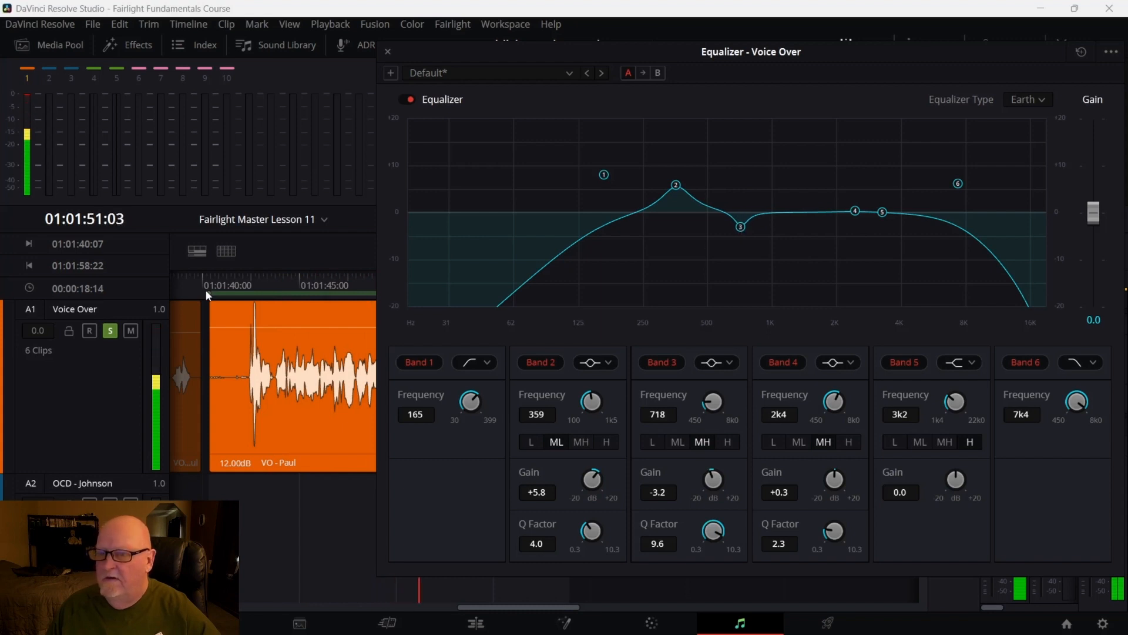
click(224, 276)
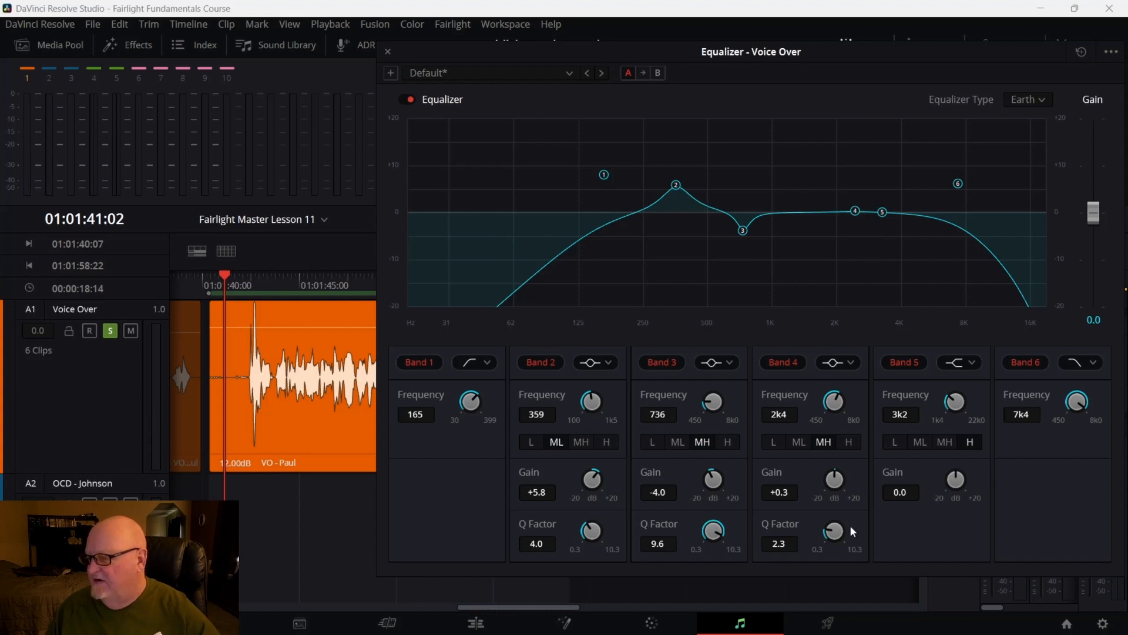
Narrow Band 4 to a Q factor of 10.2 and cut it about -3.2 dB near 1.2 kHz
drag(1011, 523, 1045, 523)
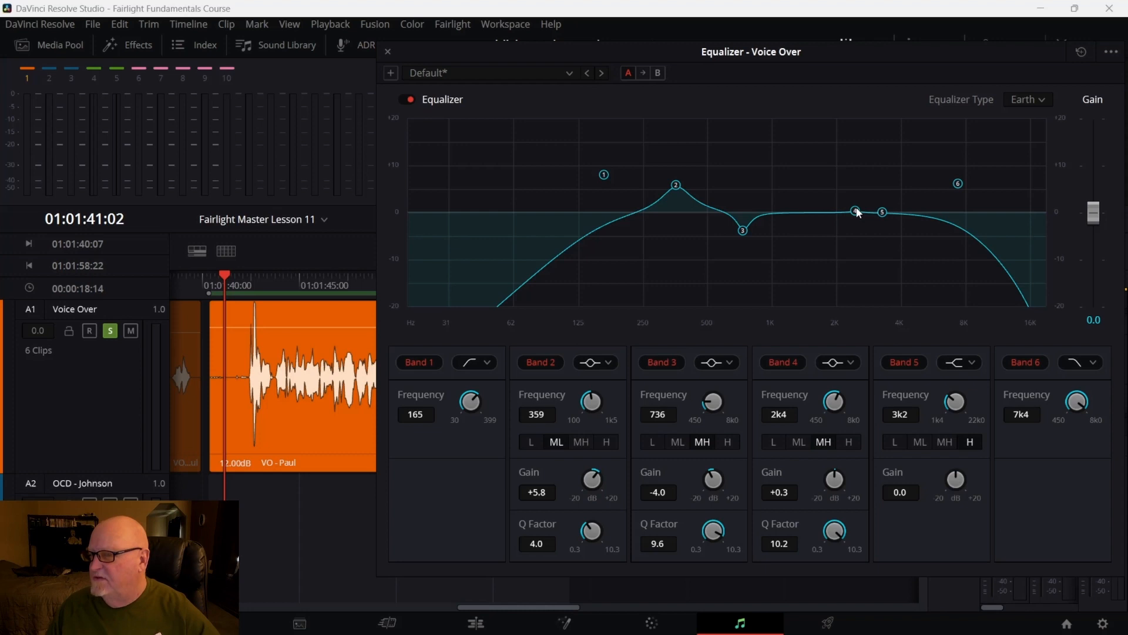
key(space)
drag(856, 212, 797, 231)
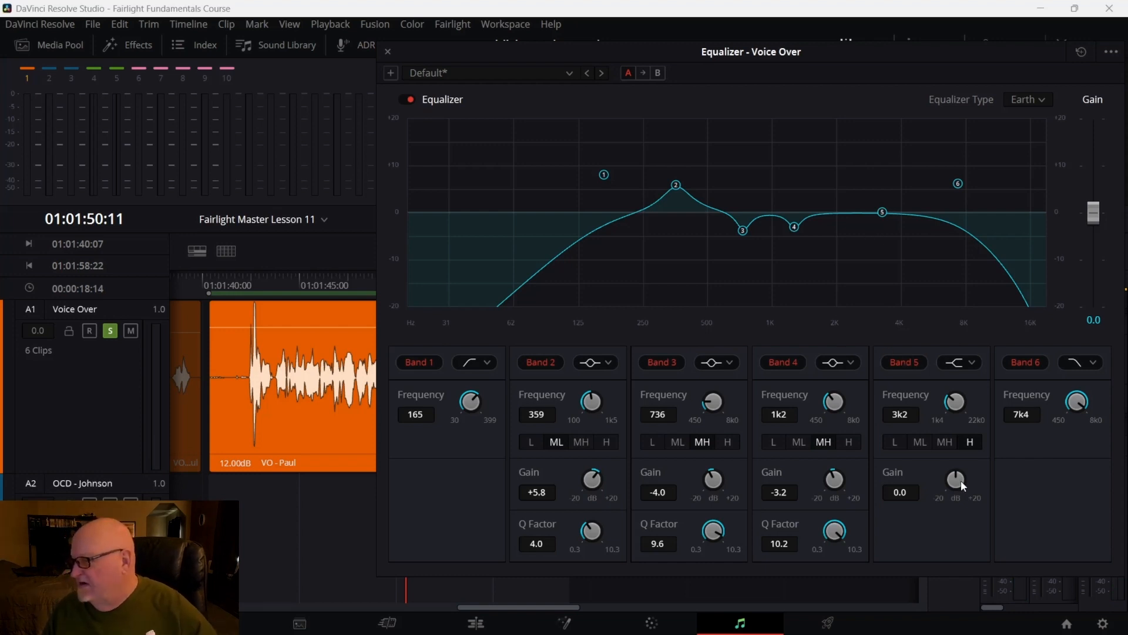
Move Band 6 to about 8.6 kHz and Band 5 to about 2.5 kHz at +1.1 dB, returning to the clip start
mouse_move(961, 480)
mouse_down()
mouse_move(986, 479)
mouse_move(966, 479)
mouse_up()
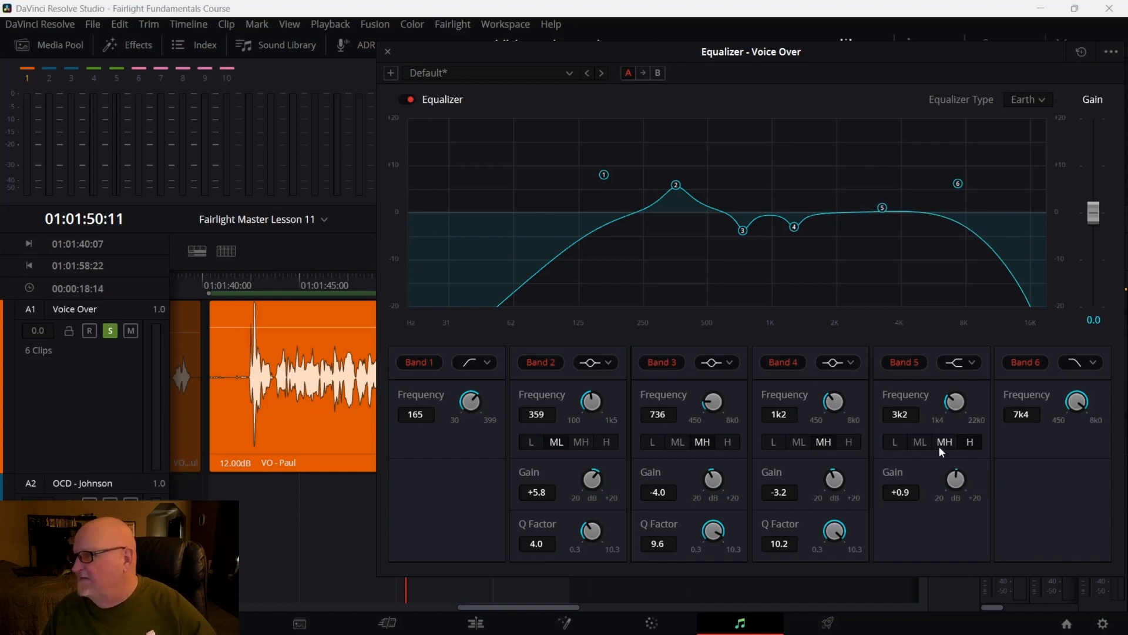
drag(882, 208, 884, 210)
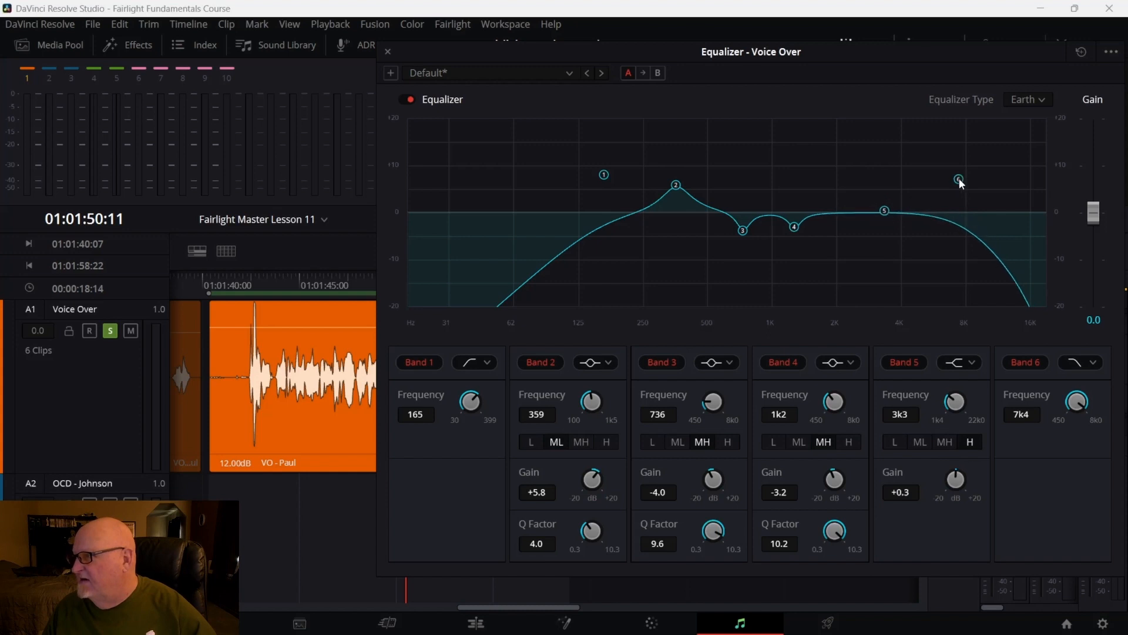
drag(960, 179, 970, 218)
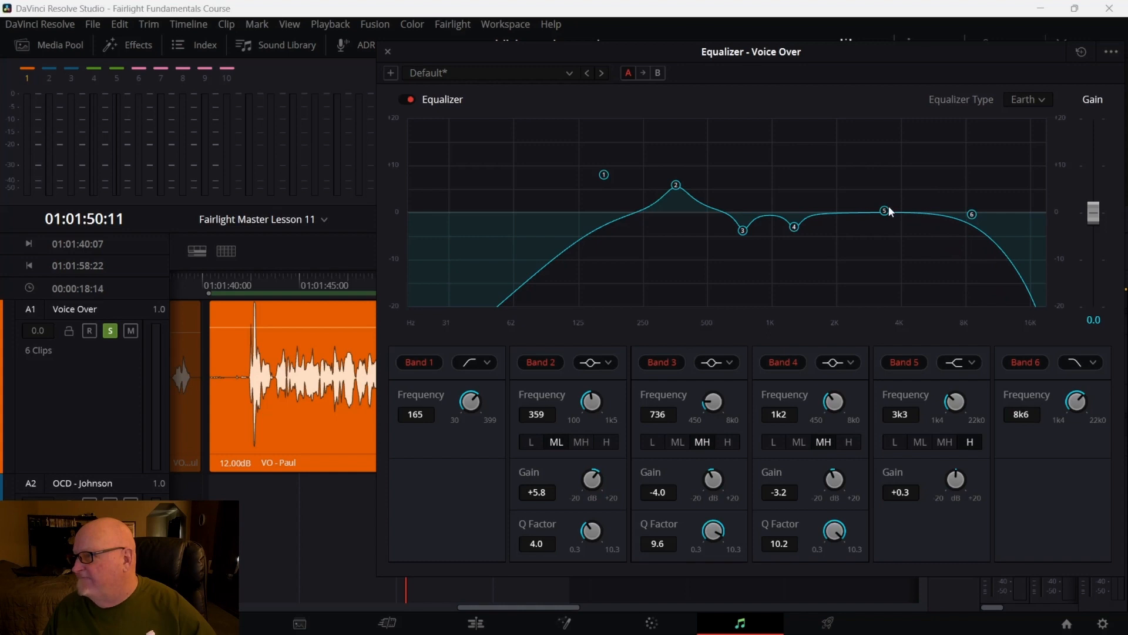
drag(889, 208, 862, 211)
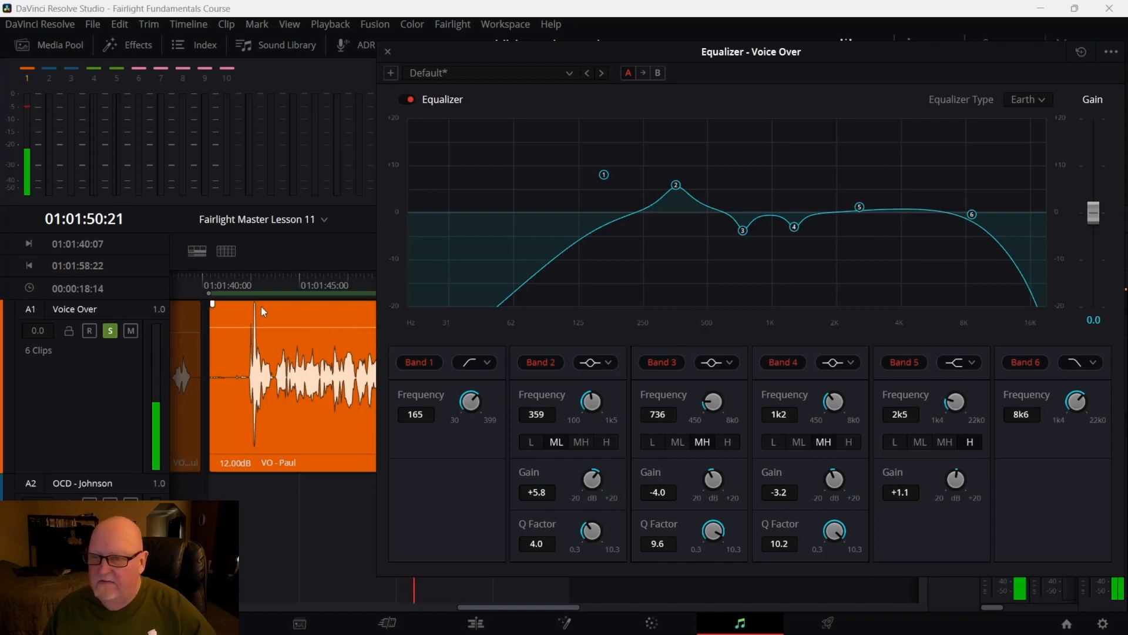
click(236, 299)
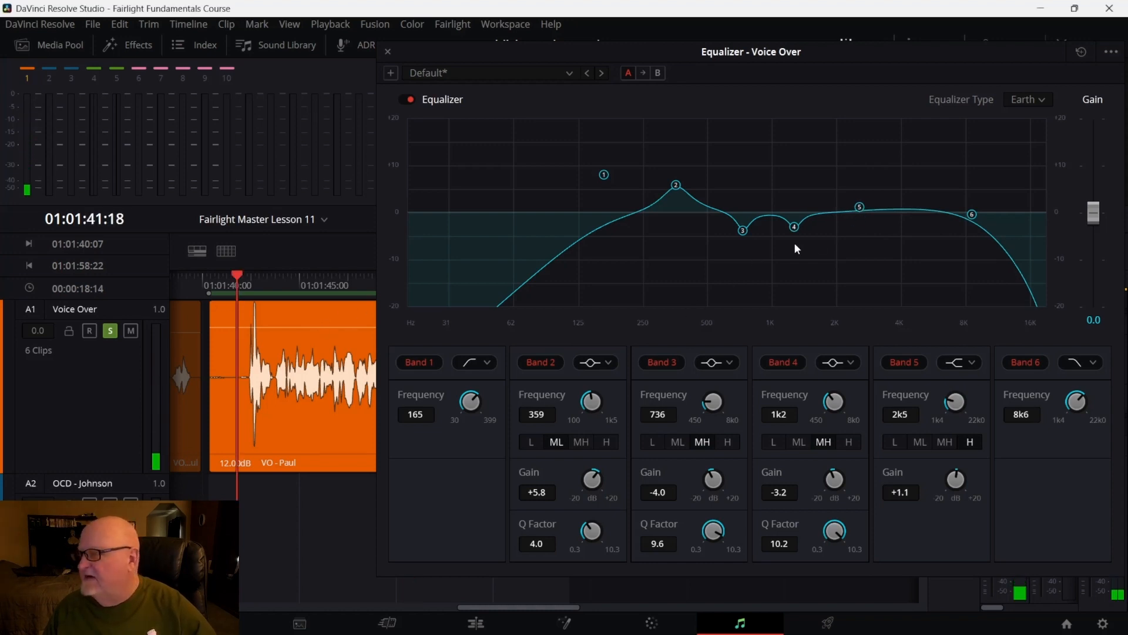
Switch Band 5 to a bell filter, boost it about +15.6 dB near 2.6 kHz, and set its Q factor to 6.0
click(961, 362)
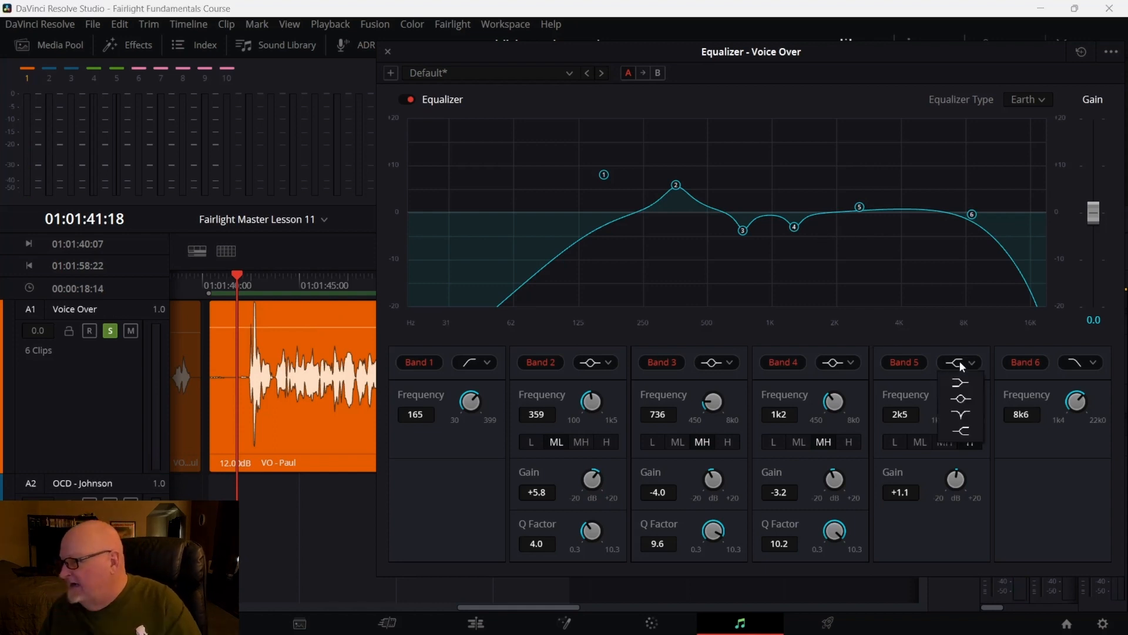
click(961, 402)
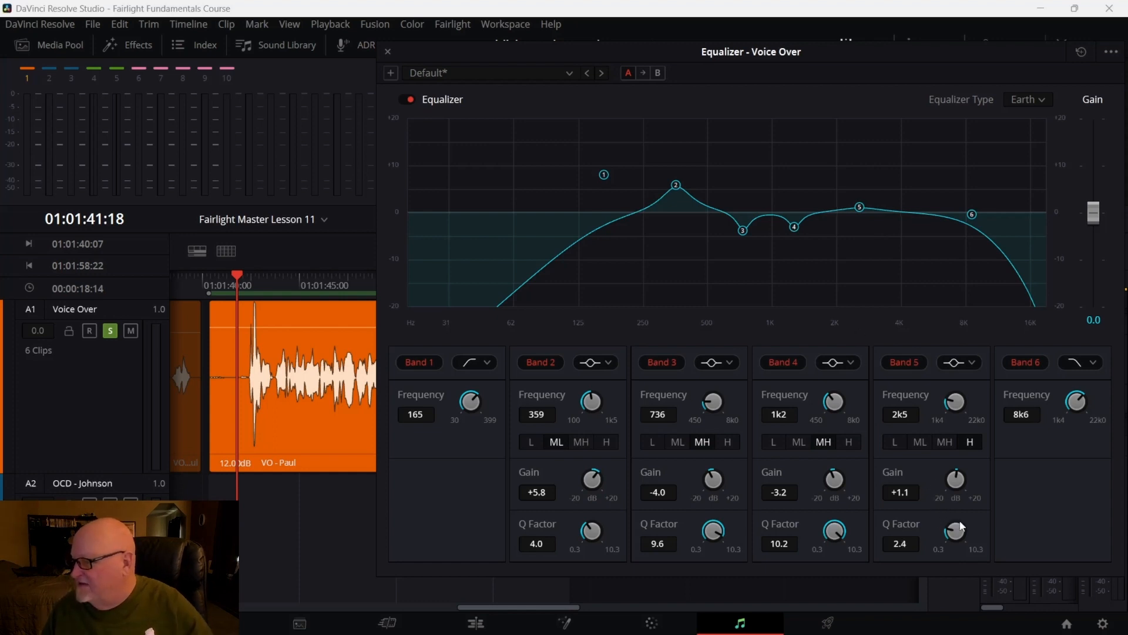
drag(961, 526, 1103, 547)
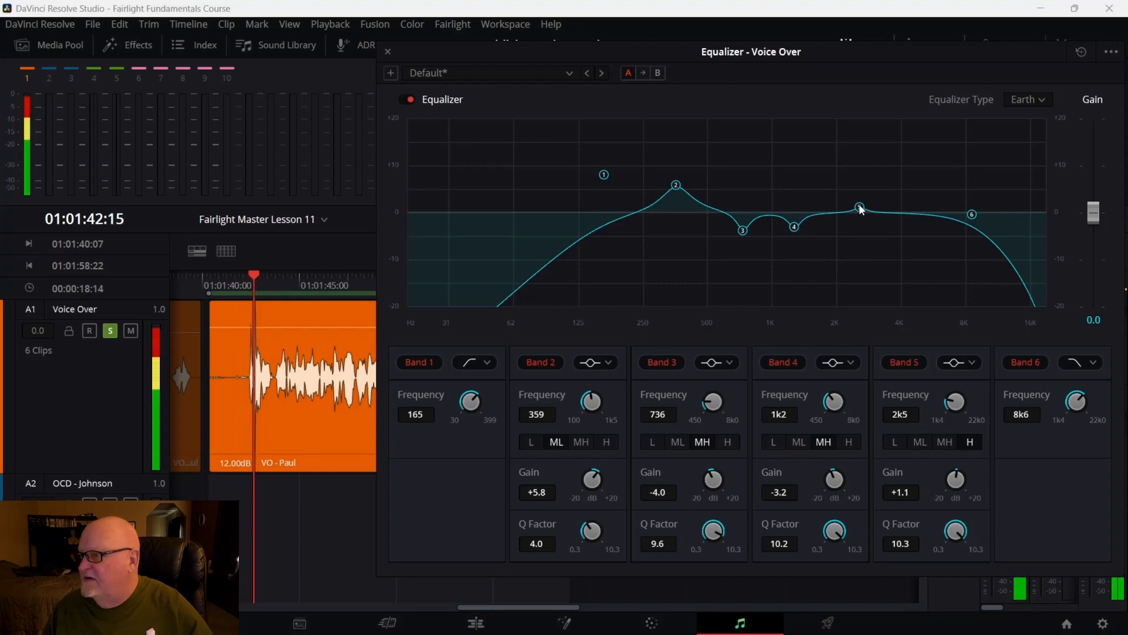
drag(864, 203, 864, 142)
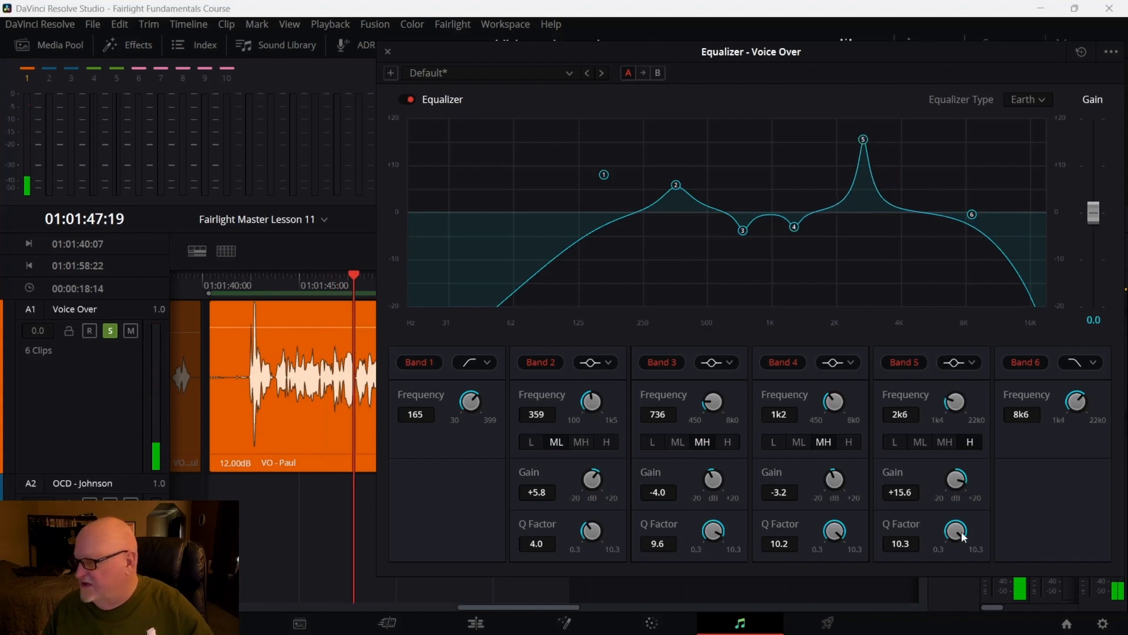
drag(964, 536, 893, 546)
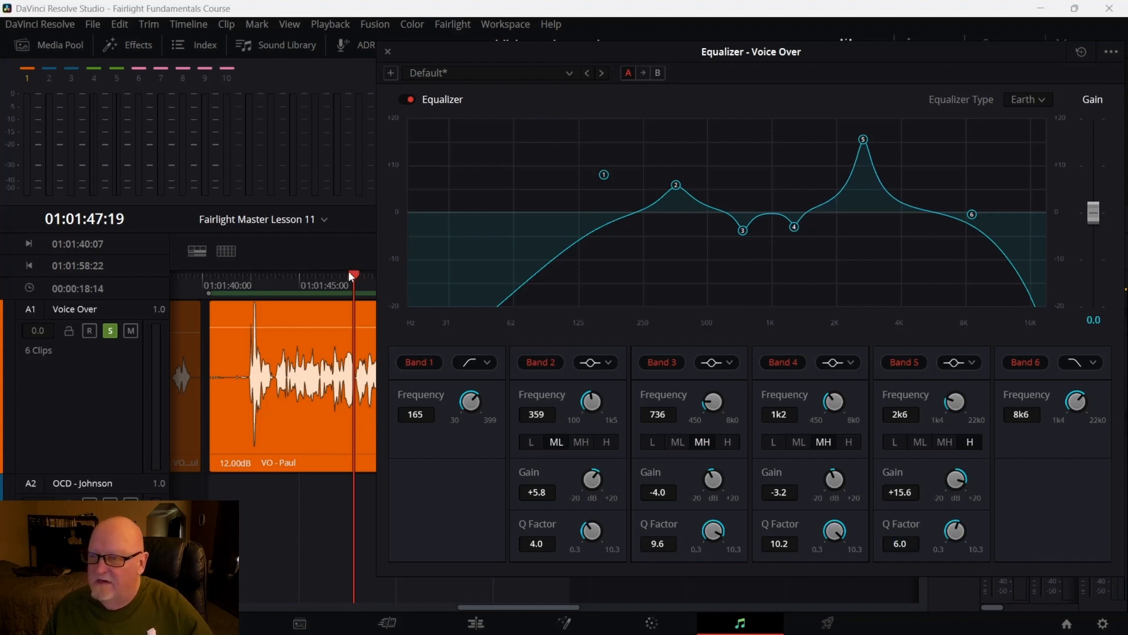
drag(350, 275, 272, 276)
key(space)
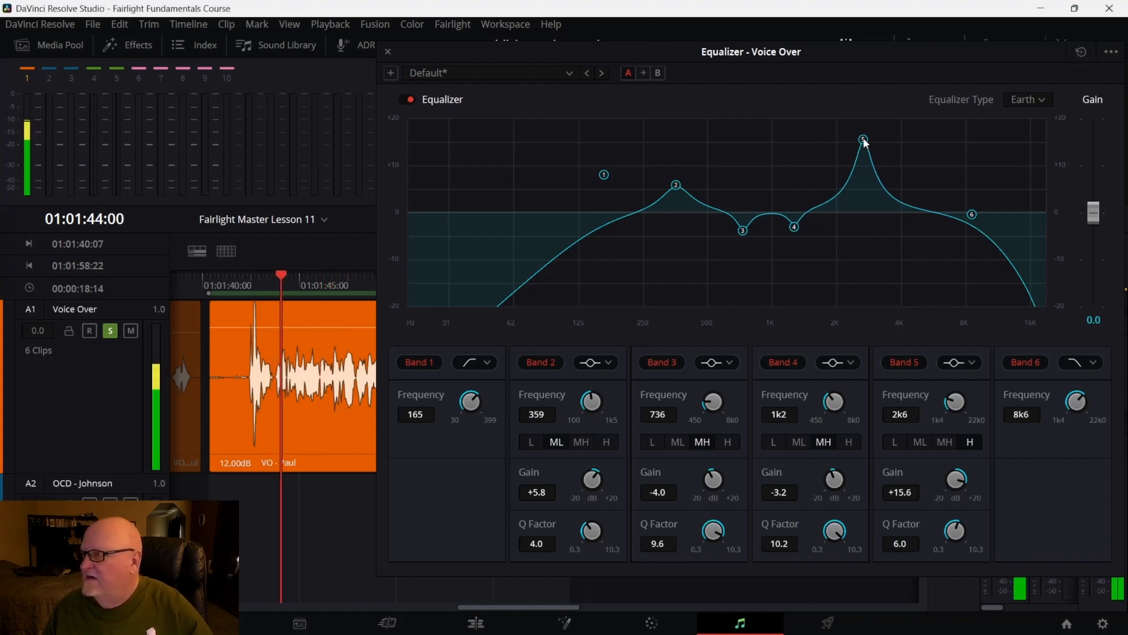
Lower the Band 5 boost and shift it to about +6.6 dB near 3.5 kHz, replaying from the clip start
drag(866, 142, 861, 187)
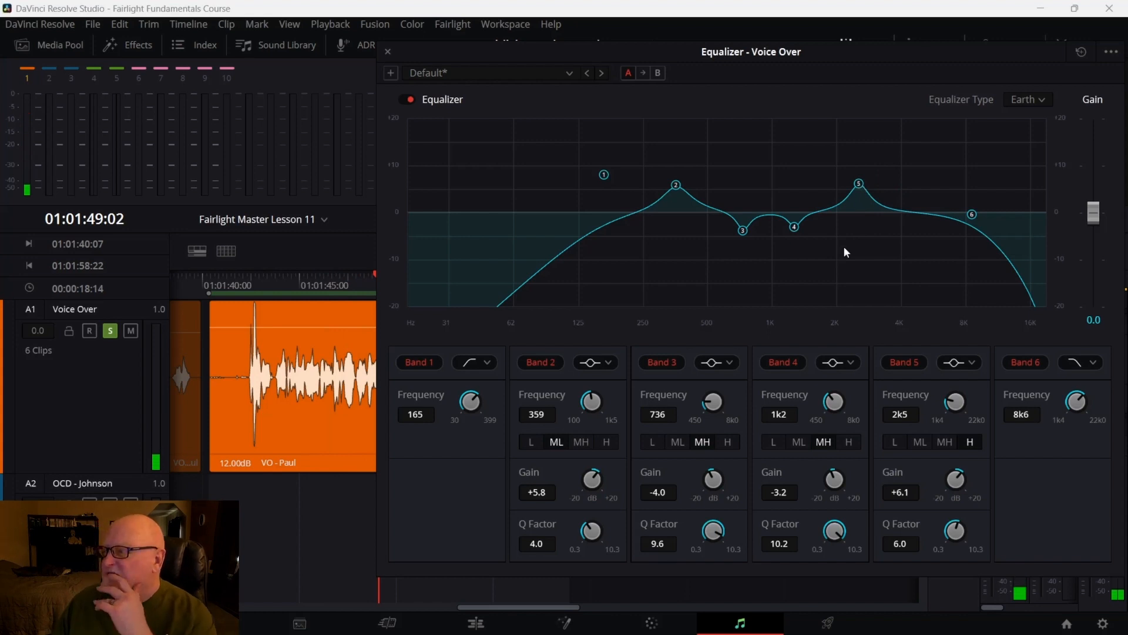
click(248, 305)
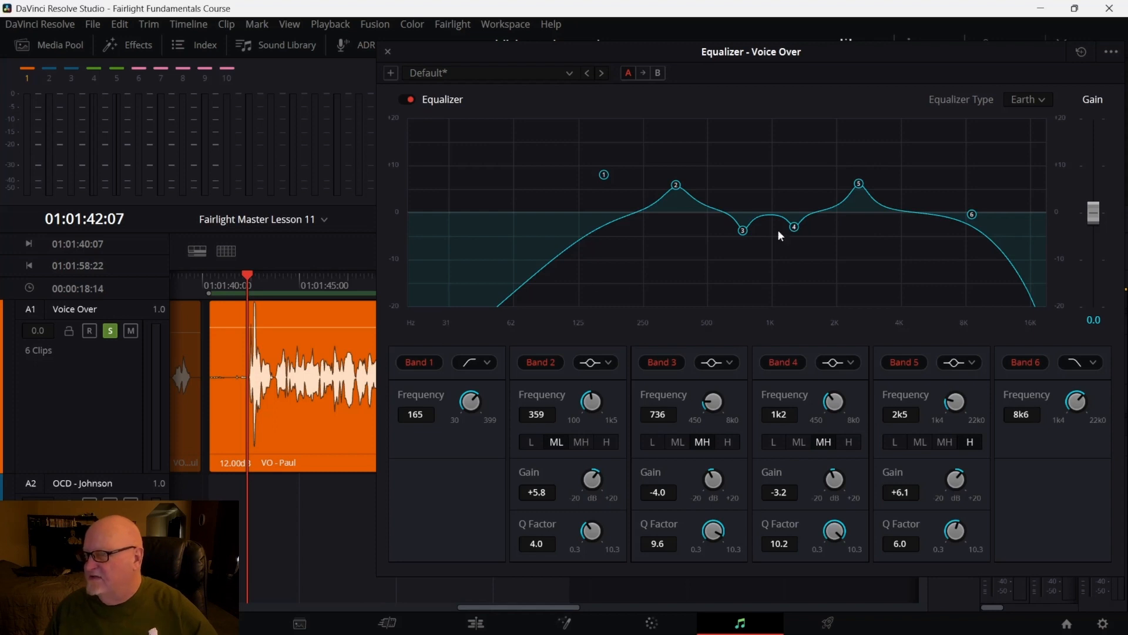
key(space)
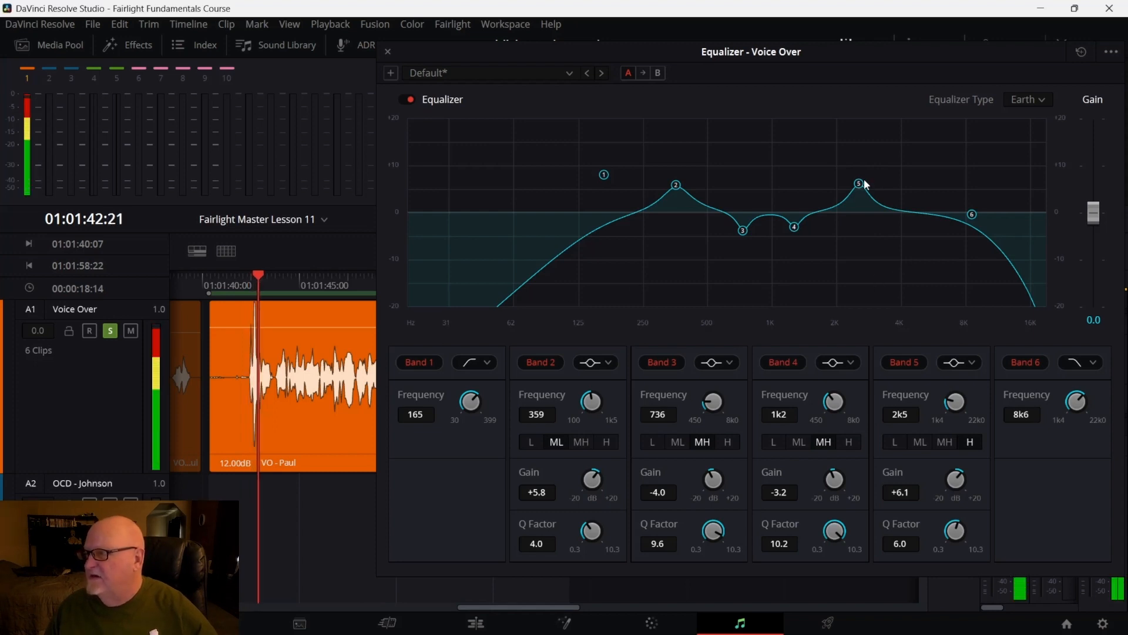
drag(858, 183, 890, 185)
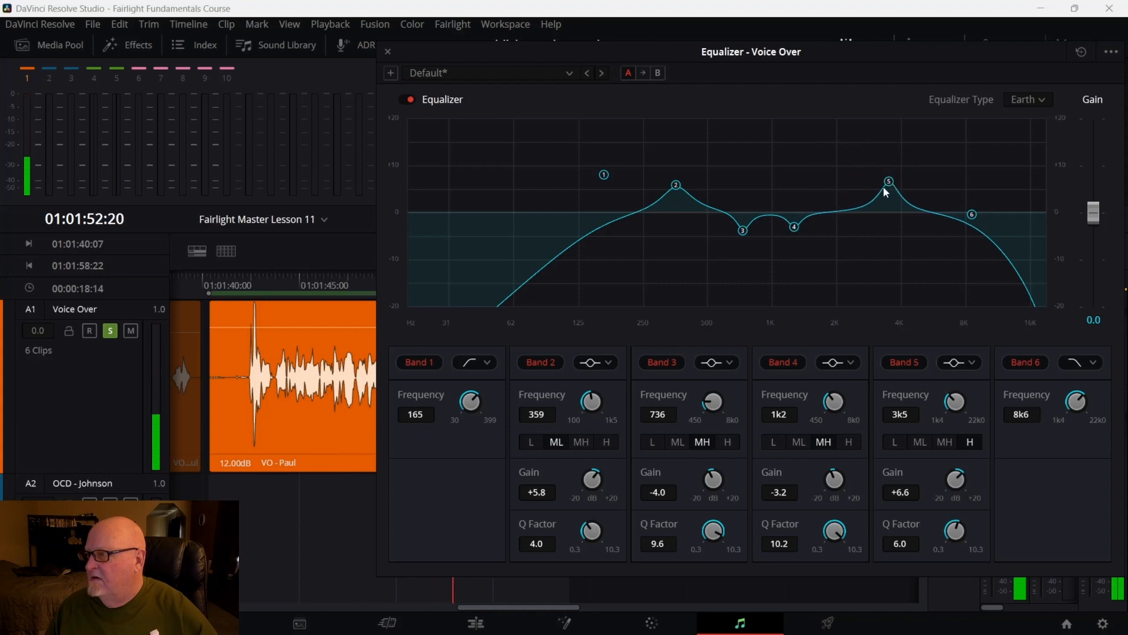
click(239, 294)
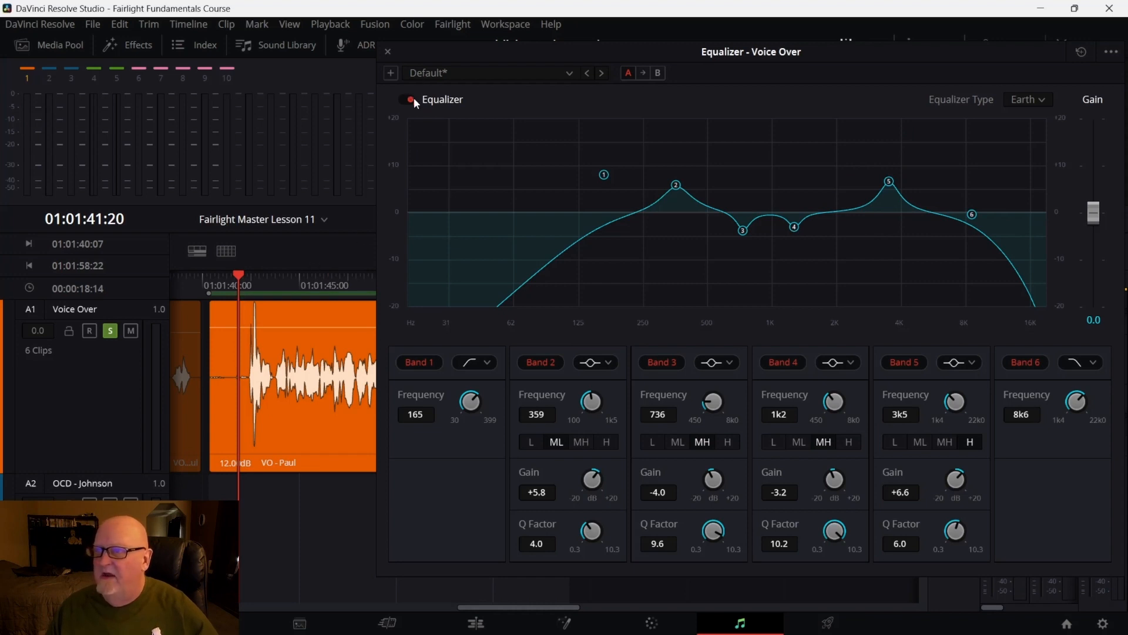
key(space)
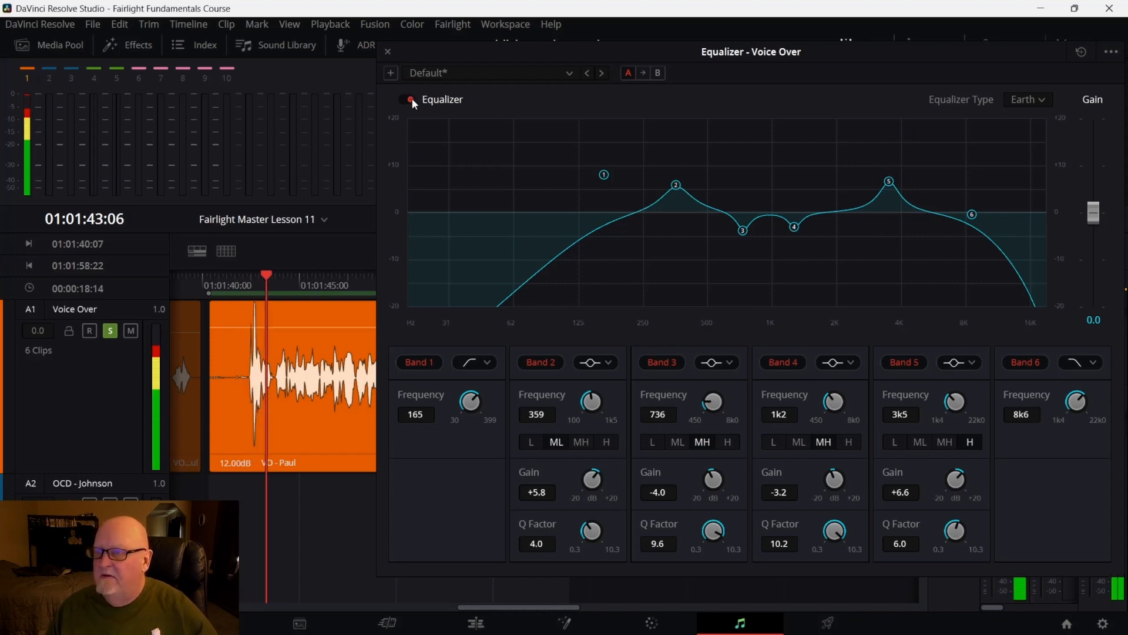
Compare the equalized voice-over against the bypassed sound by toggling the equalizer off and on during playback
click(411, 99)
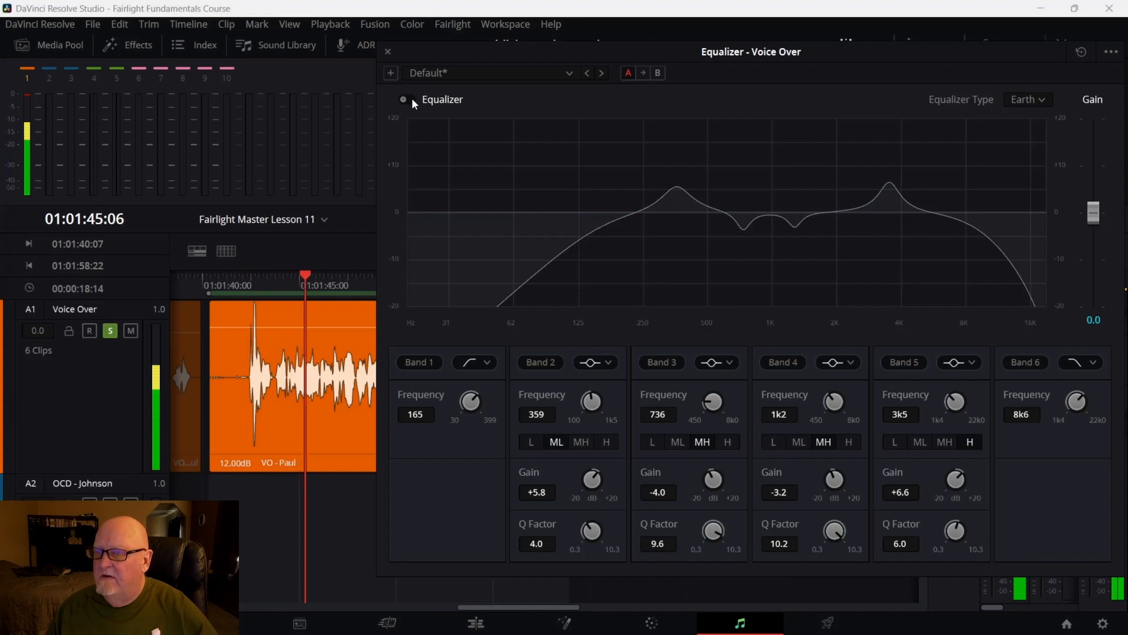
click(411, 98)
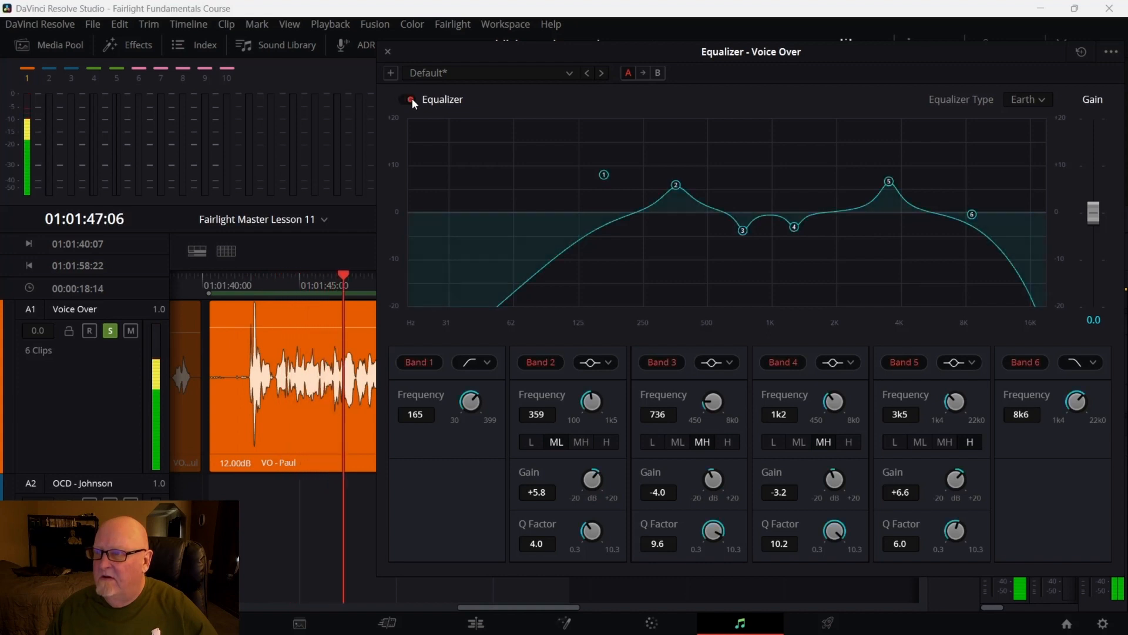
click(412, 99)
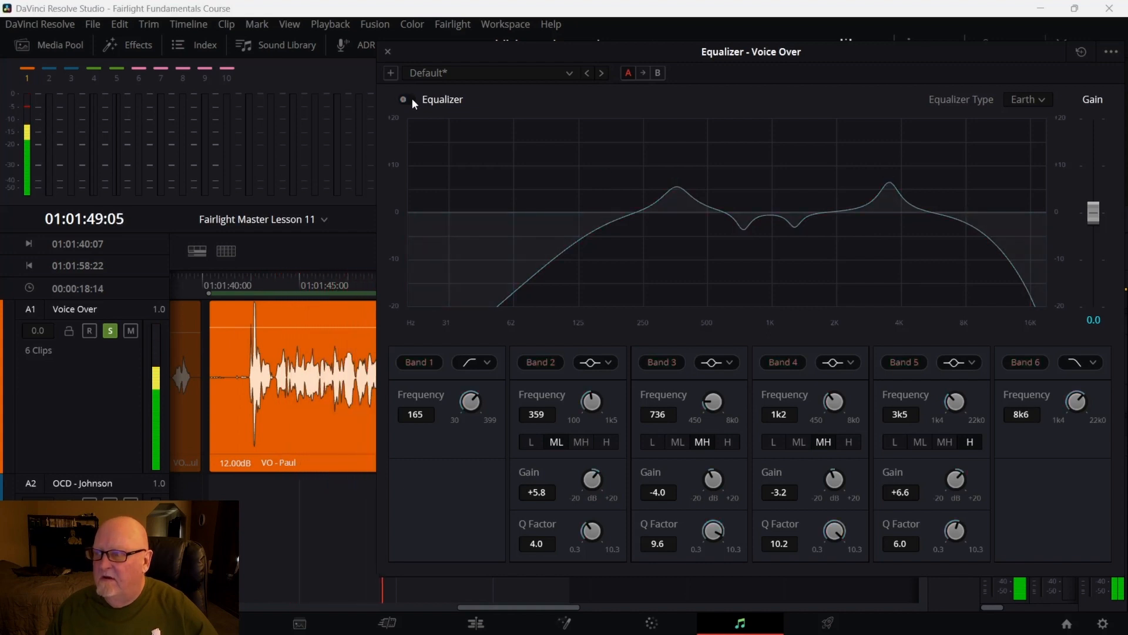
click(412, 99)
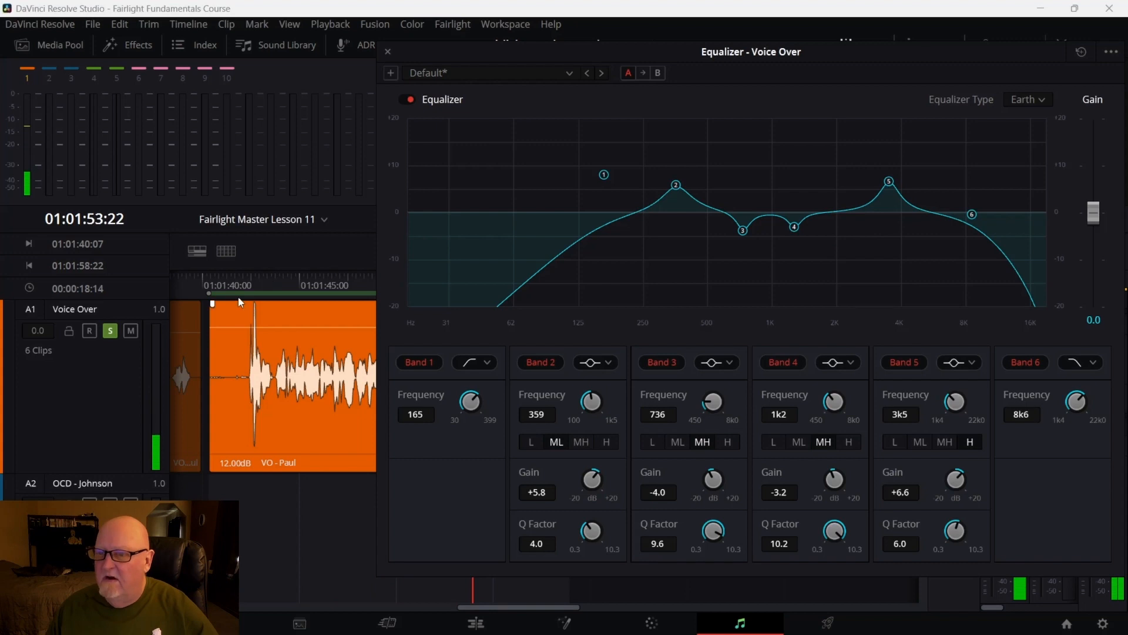
click(238, 278)
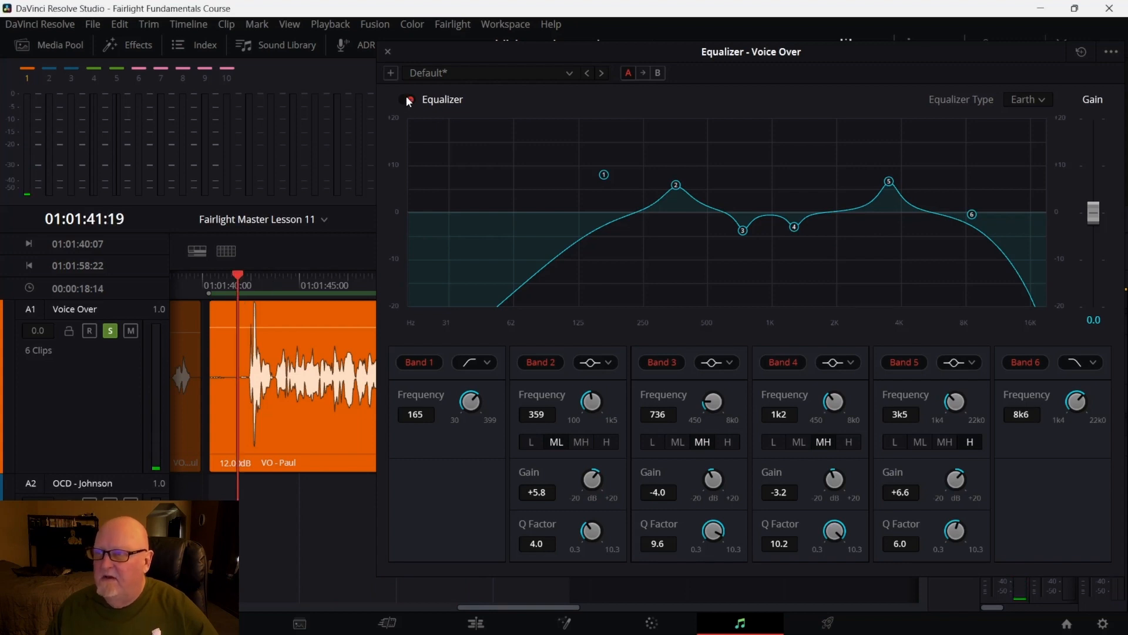
key(space)
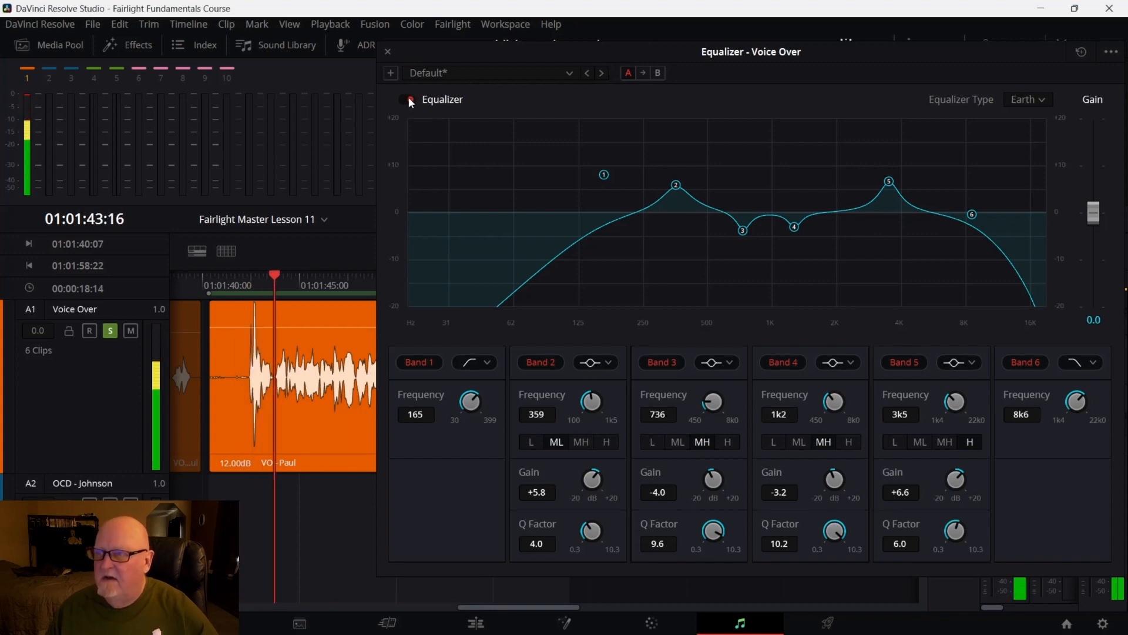
click(408, 97)
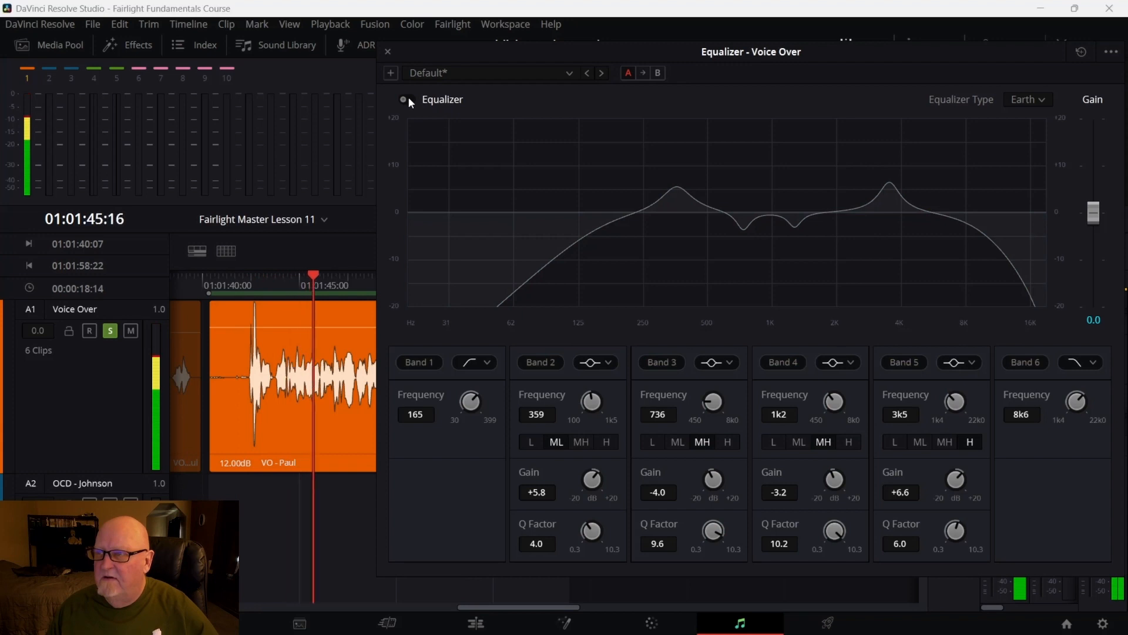
click(408, 98)
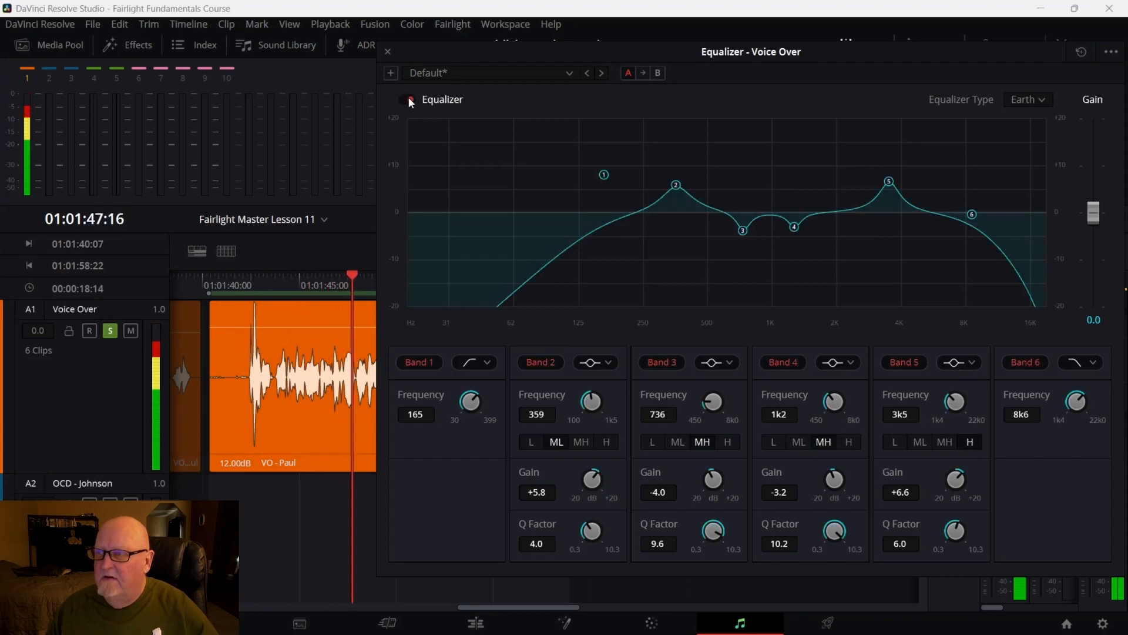
key(space)
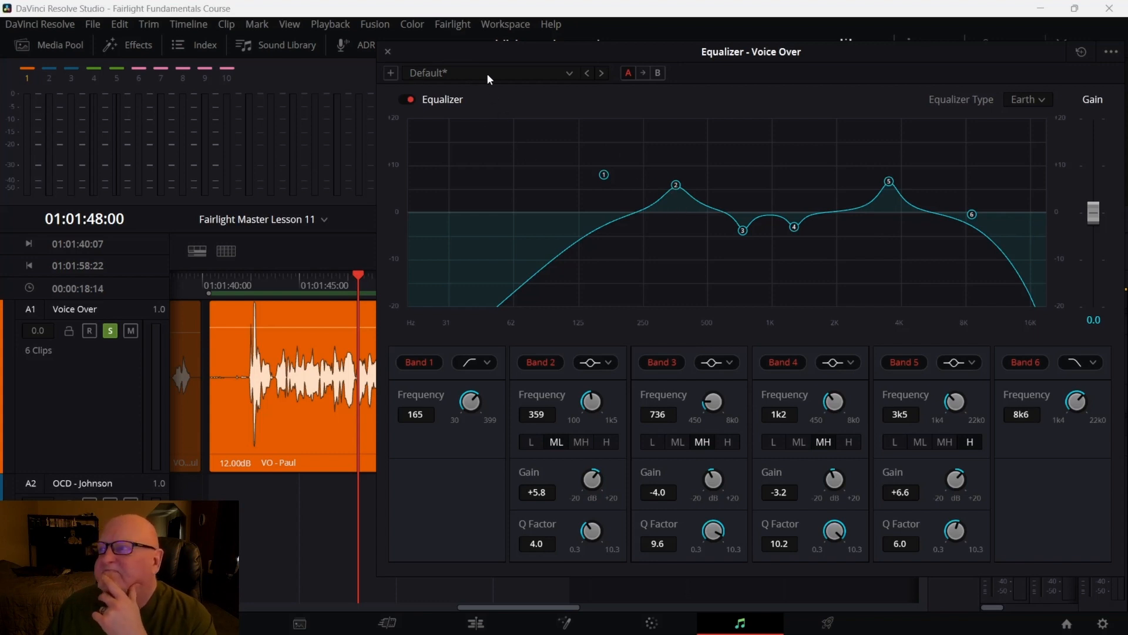
Open the equalizer preset list to review the available presets, then close it
click(563, 73)
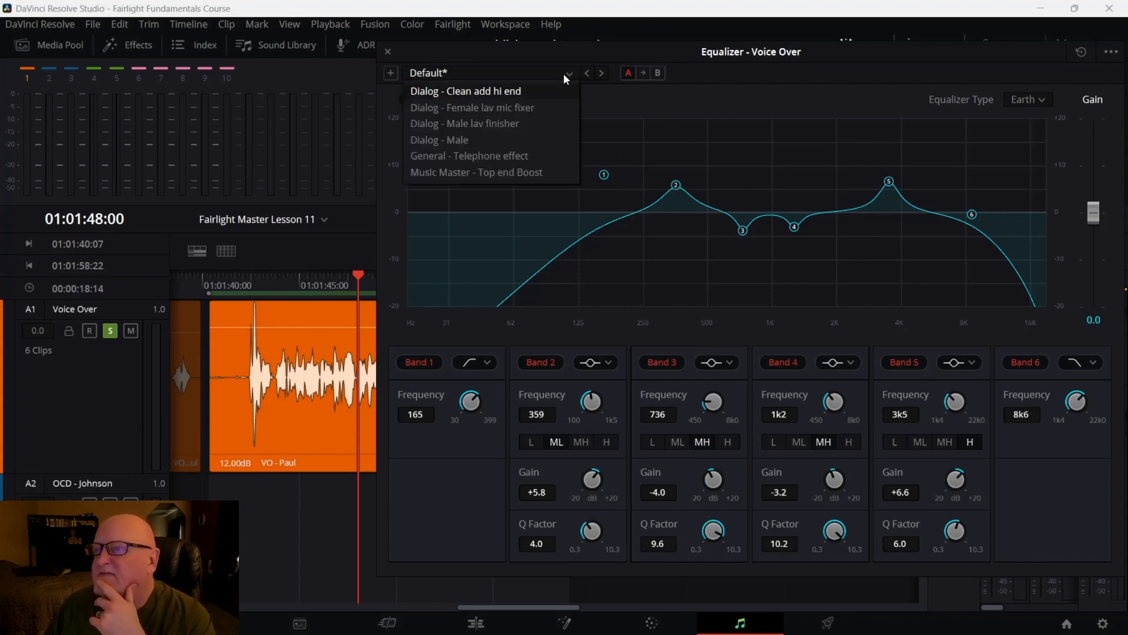
click(563, 73)
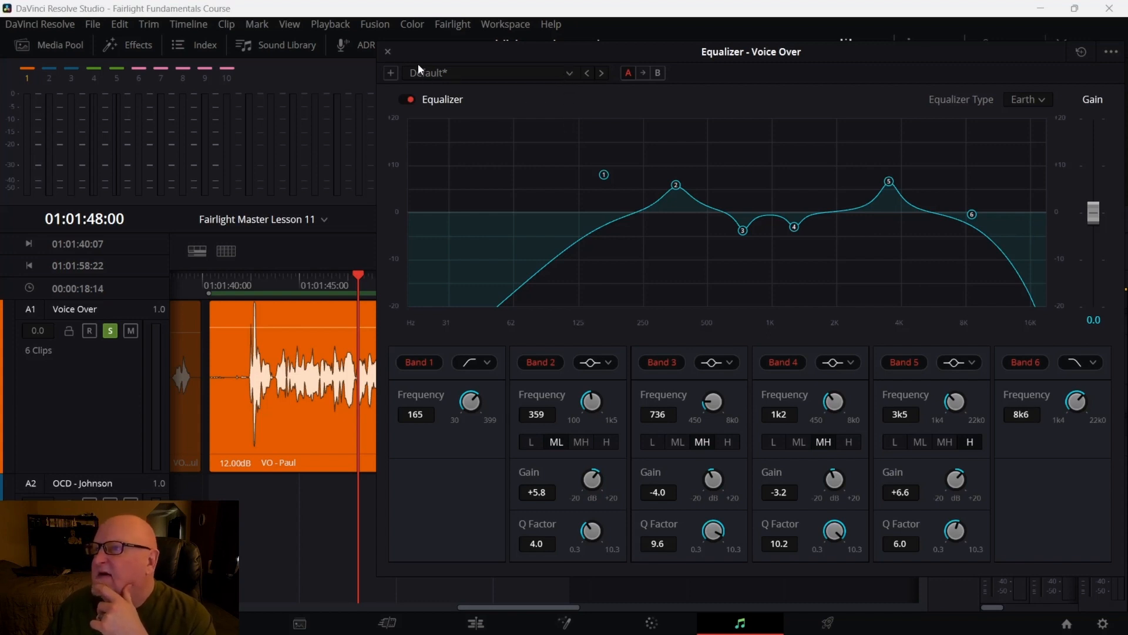
Close the Voice Over equalizer window and open the Fairlight Presets Library
click(388, 53)
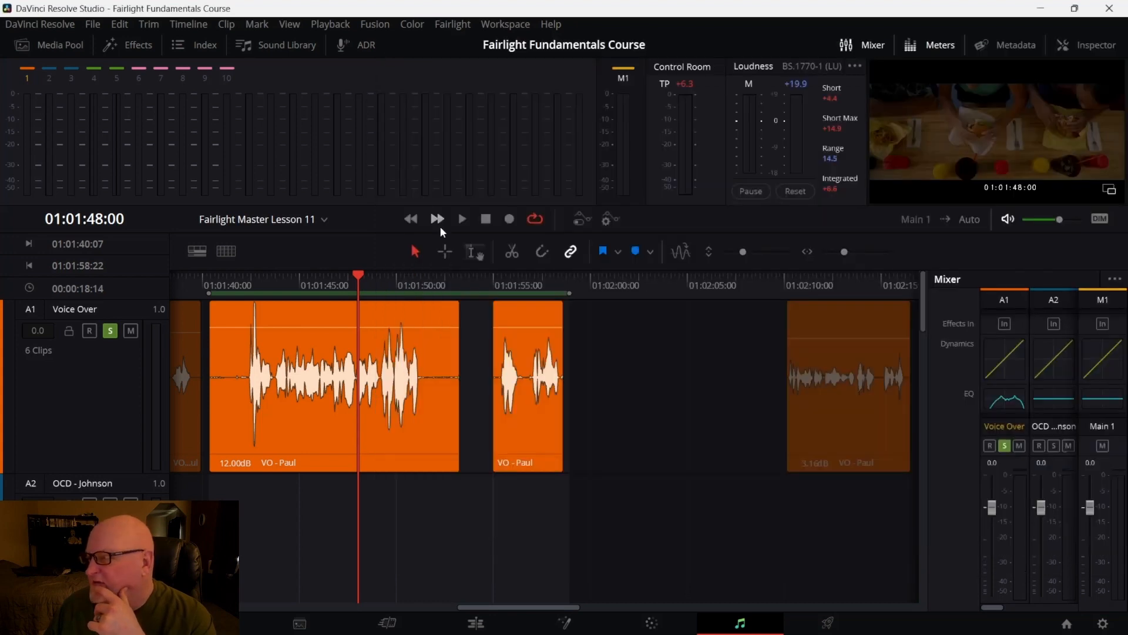
right_click(1016, 402)
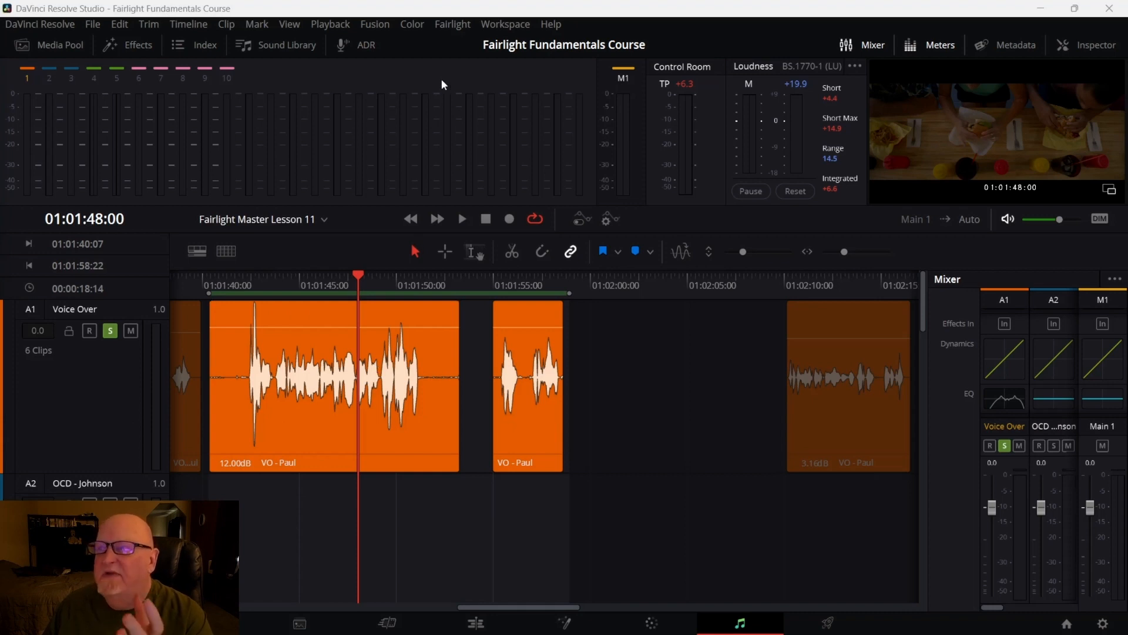
click(467, 26)
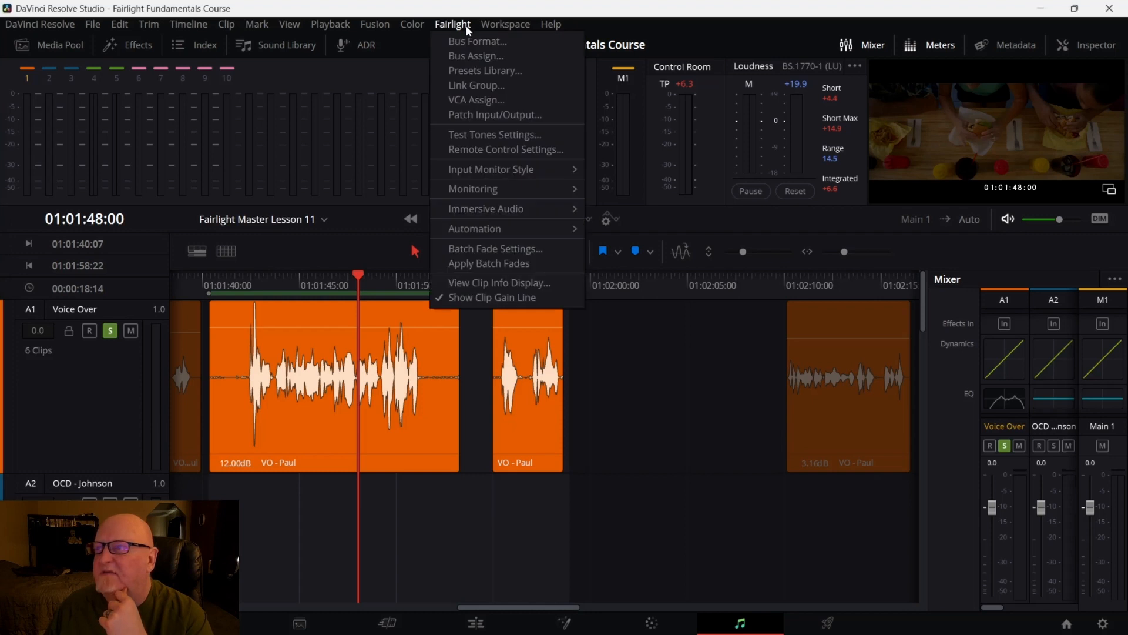
click(475, 72)
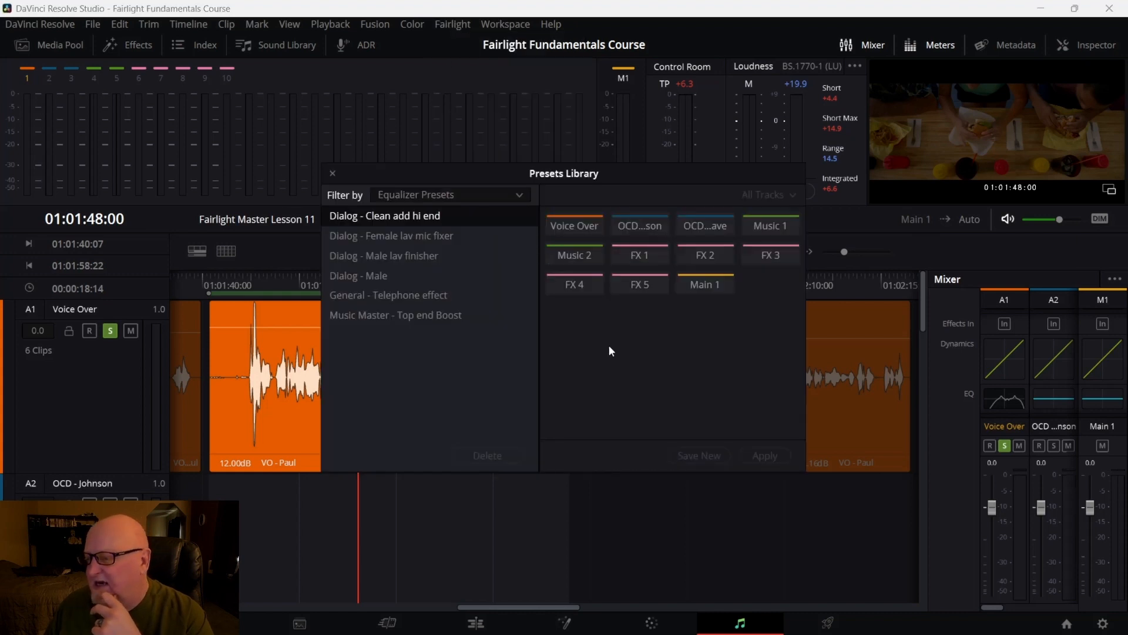
Save the Voice Over track's equalizer settings as a new equalizer preset named Standard Voive
click(585, 228)
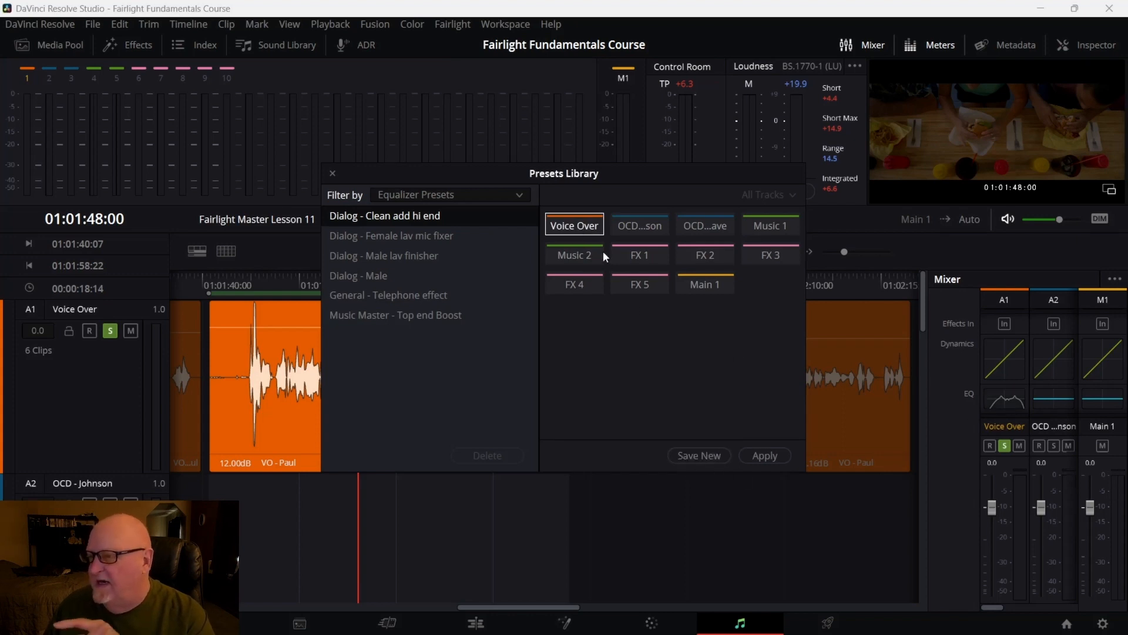
click(703, 460)
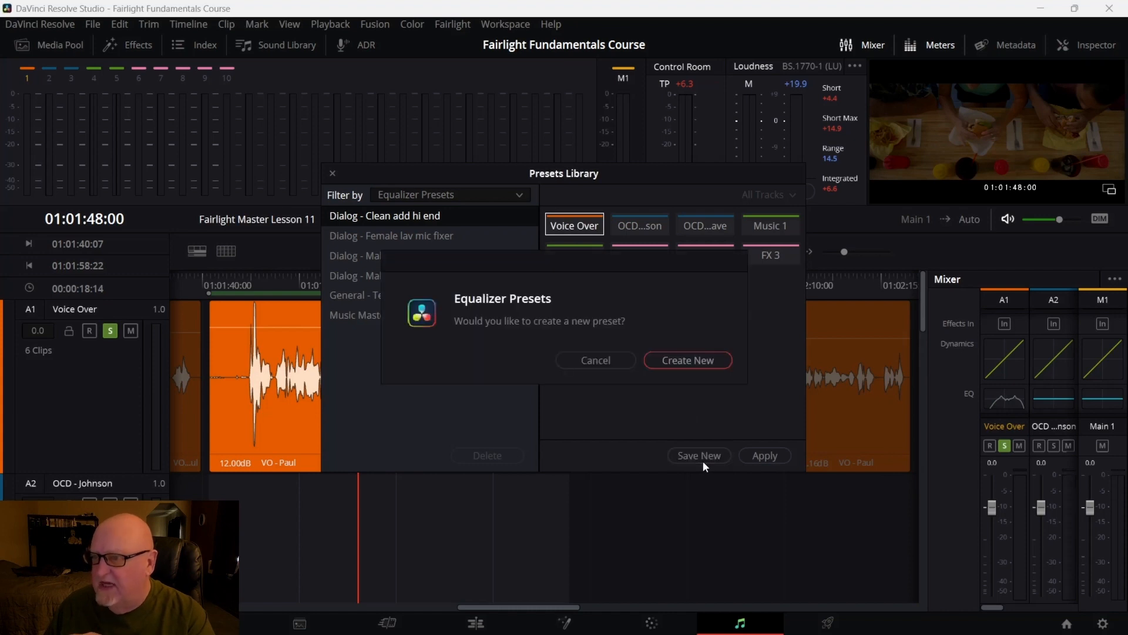
click(695, 358)
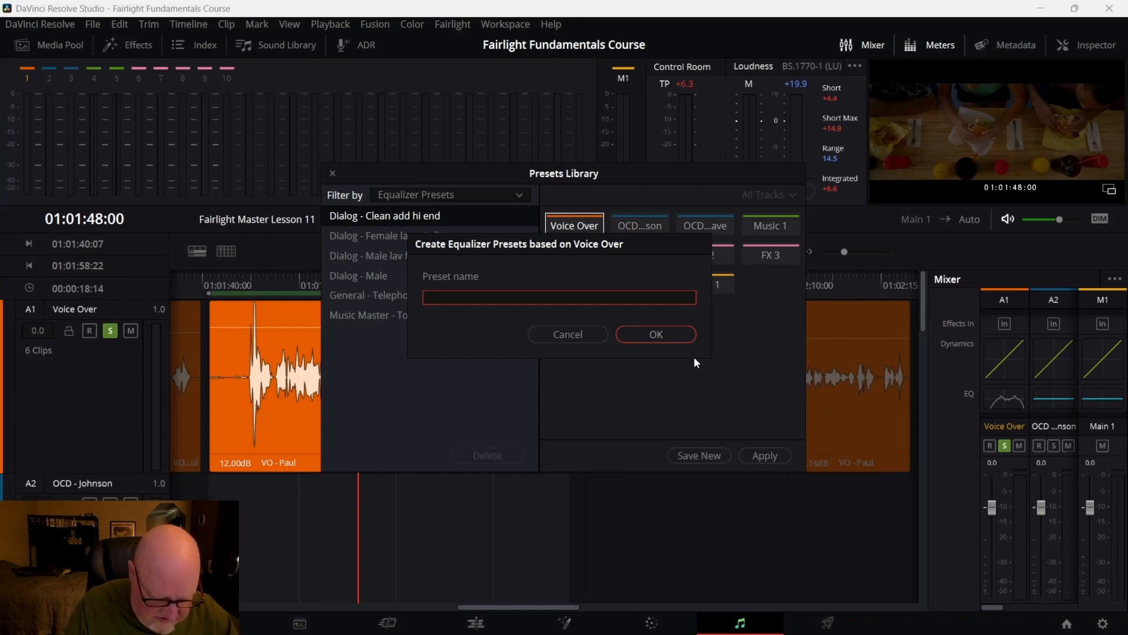
text(sTAND)
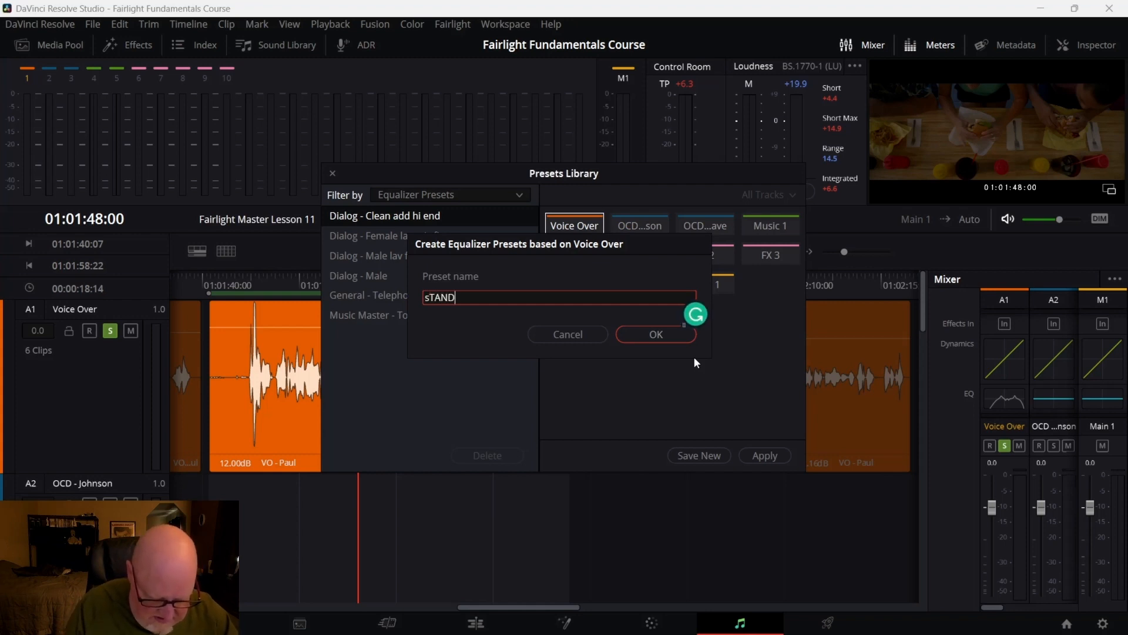
text(ARD vOICE)
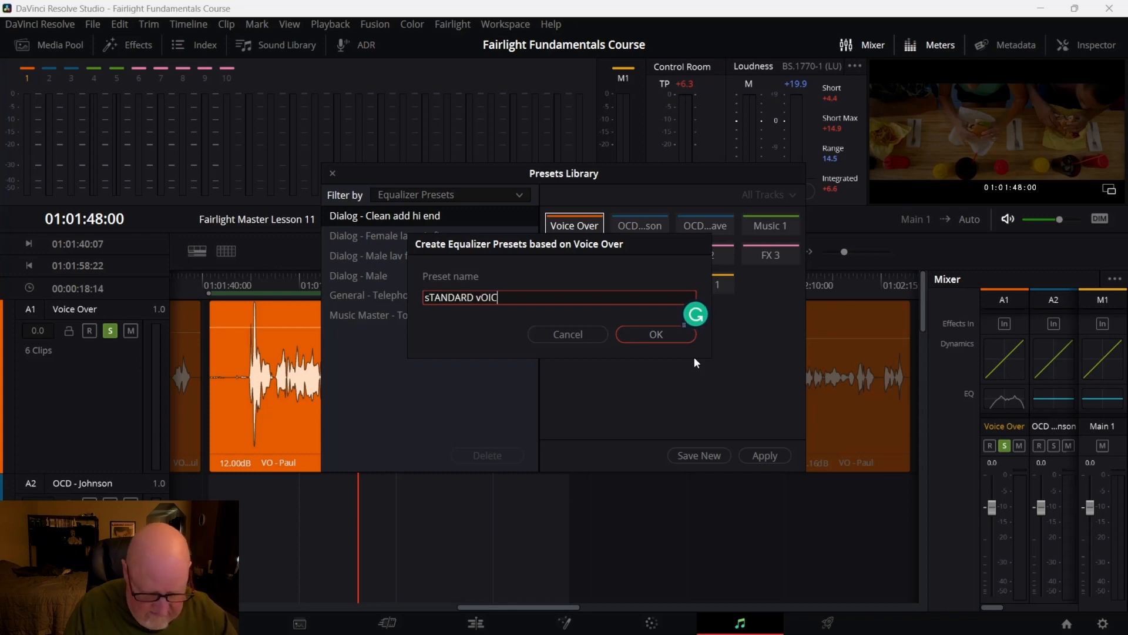
key(BackSpace)
key(BackSpace)
key(BackSpace)
key(BackSpace)
key(BackSpace)
key(BackSpace)
key(BackSpace)
key(BackSpace)
key(BackSpace)
key(BackSpace)
key(BackSpace)
key(BackSpace)
key(BackSpace)
key(BackSpace)
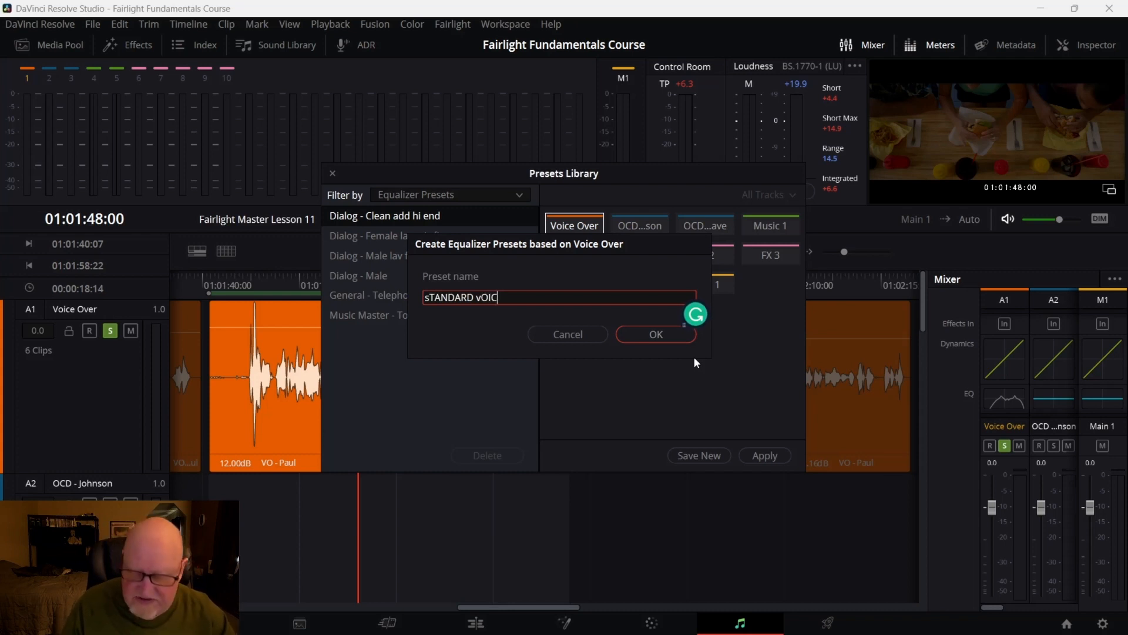
key(Caps_Lock)
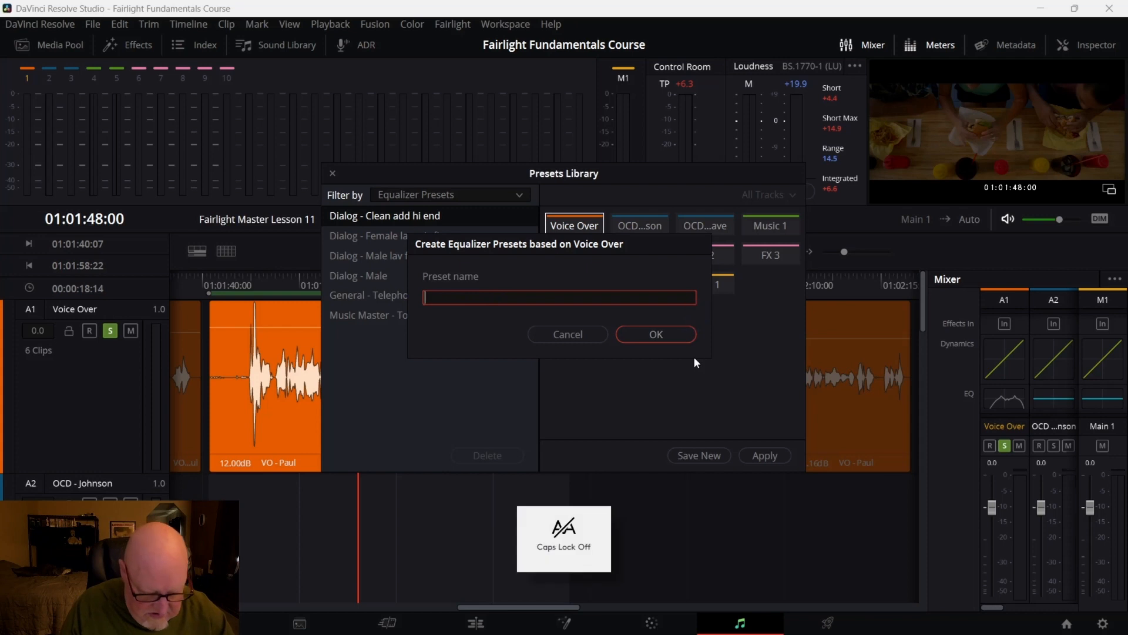
text(St)
key(BackSpace)
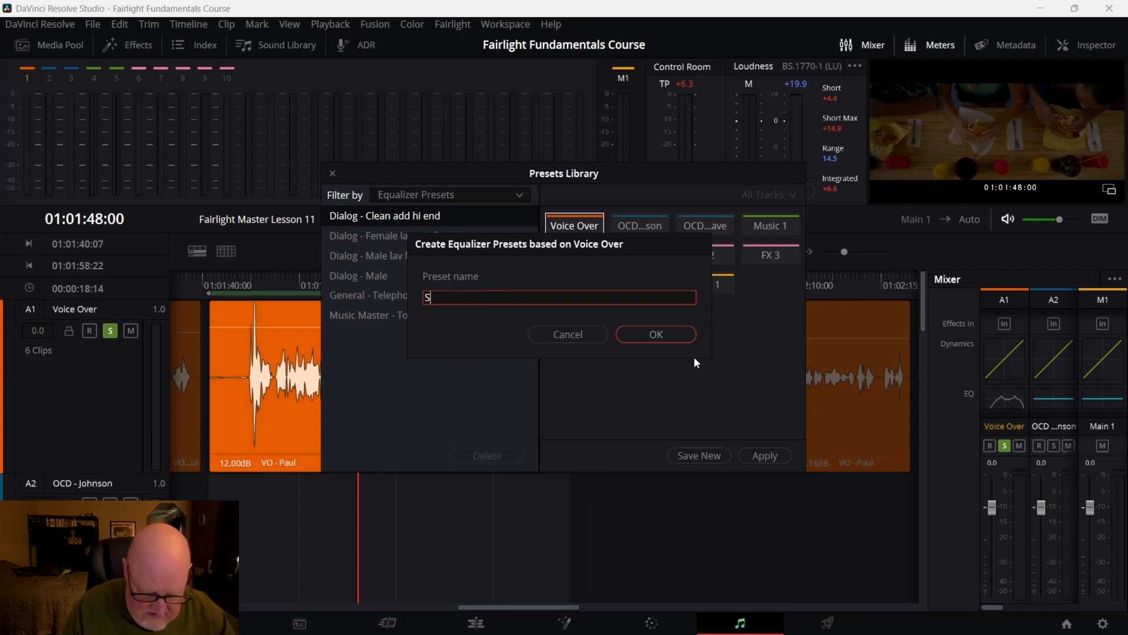
text(tandar)
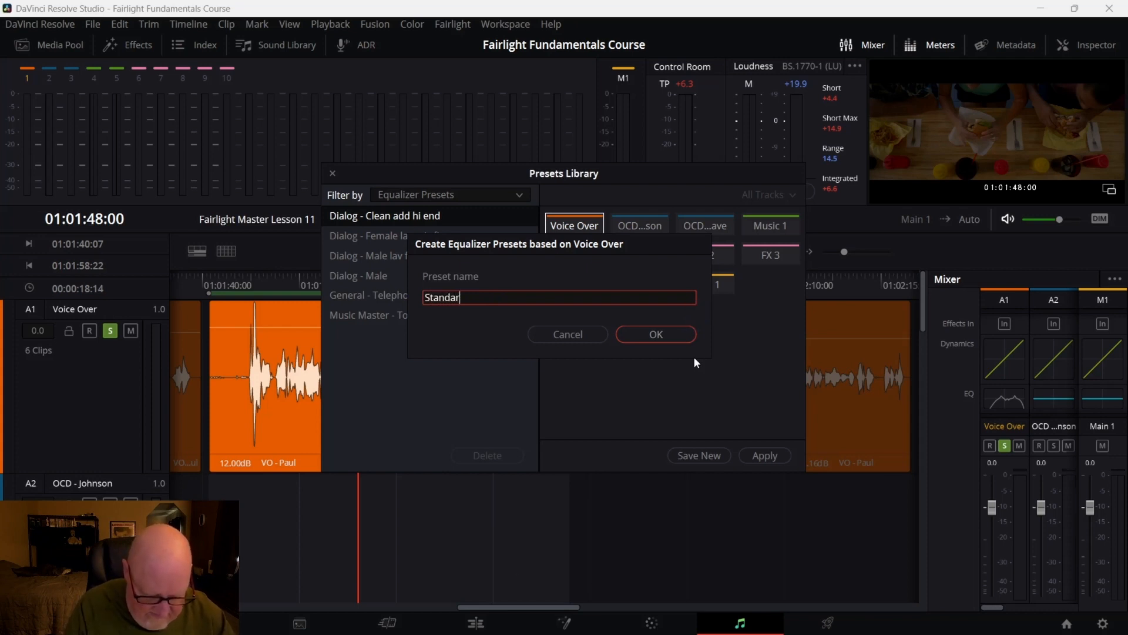
text(d Voive)
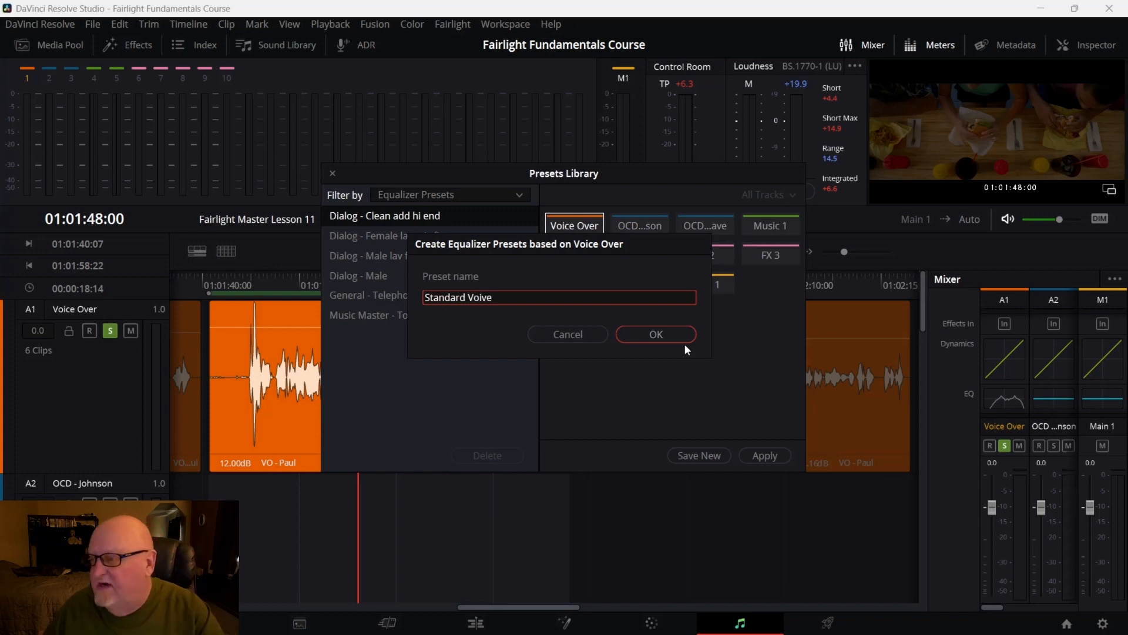
click(653, 333)
Close the Presets Library
click(562, 382)
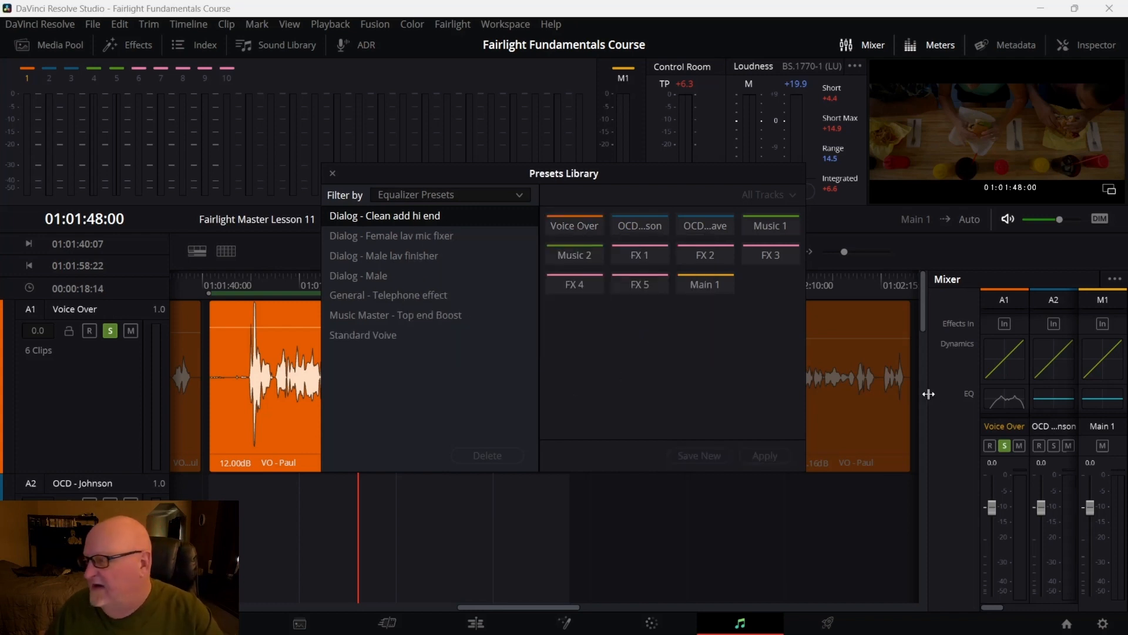
right_click(1012, 403)
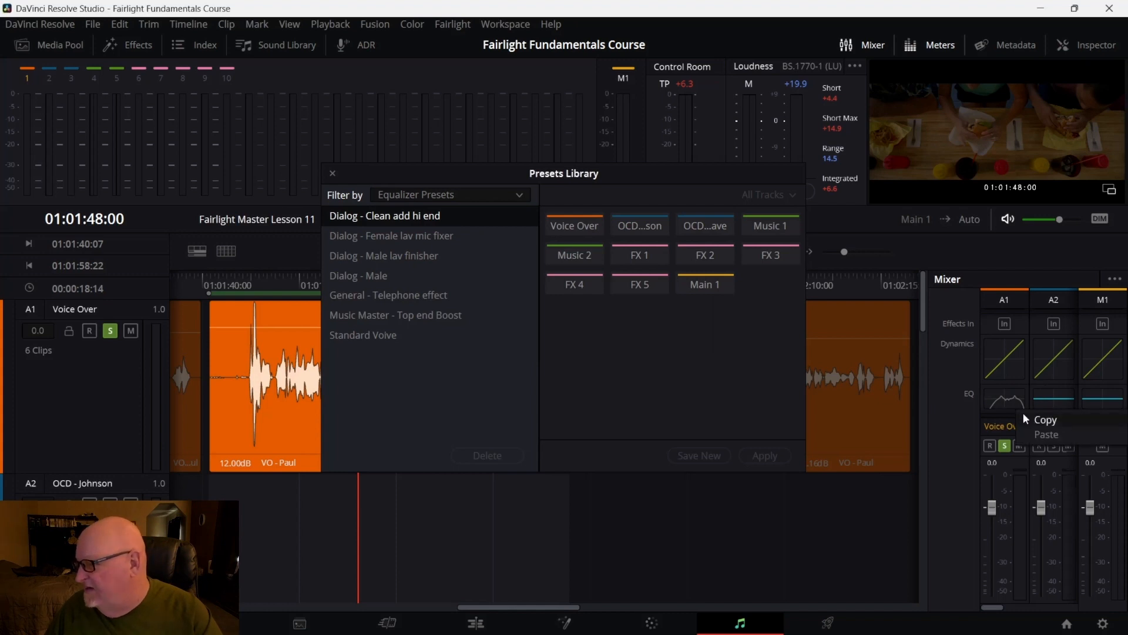
click(997, 407)
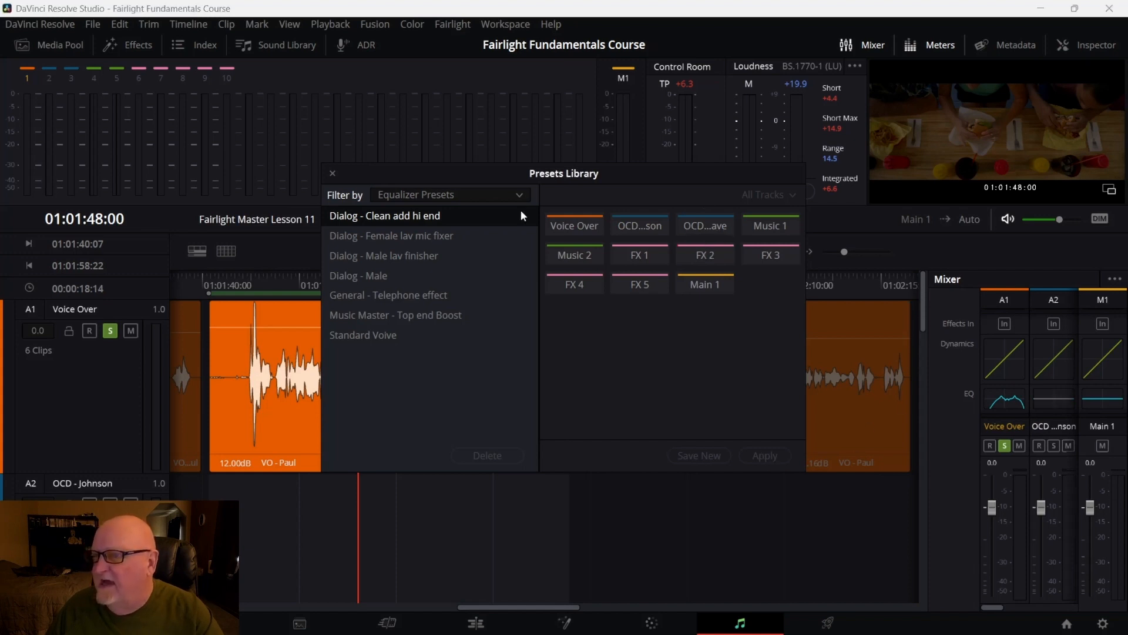
click(333, 172)
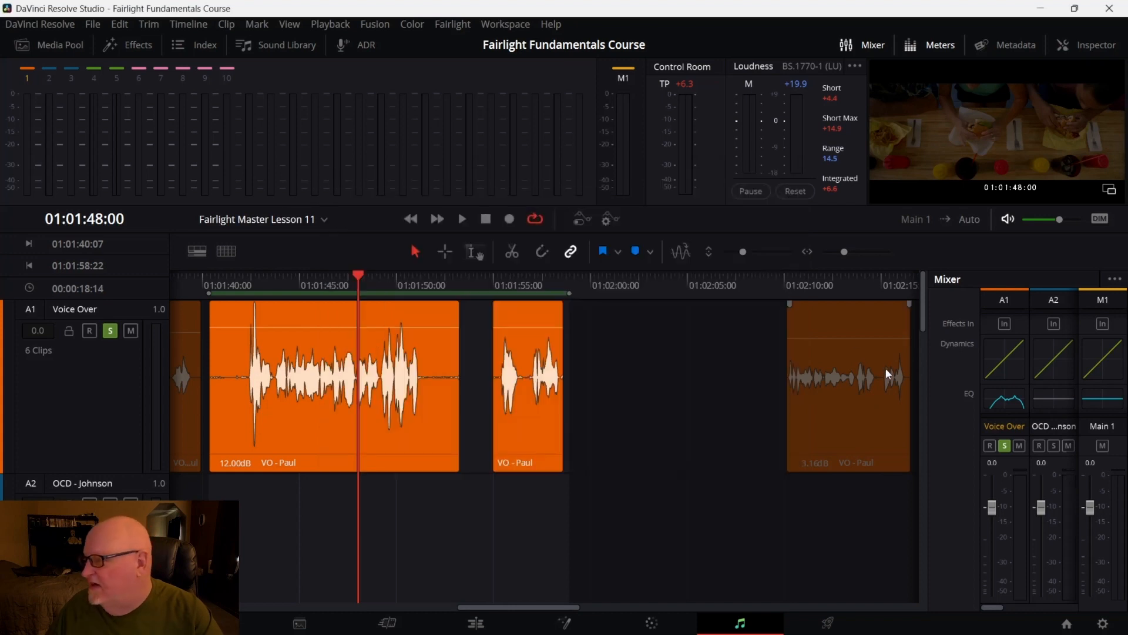
Open the OCD - Johnson track's equalizer and load the Standard Voive preset
double_click(1056, 400)
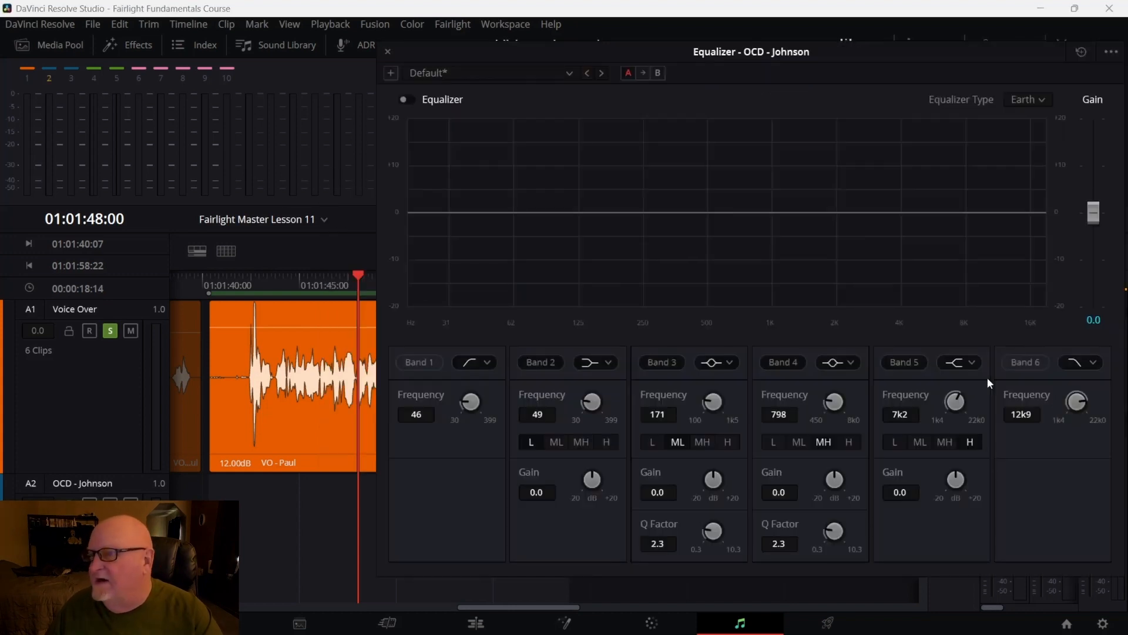
click(572, 70)
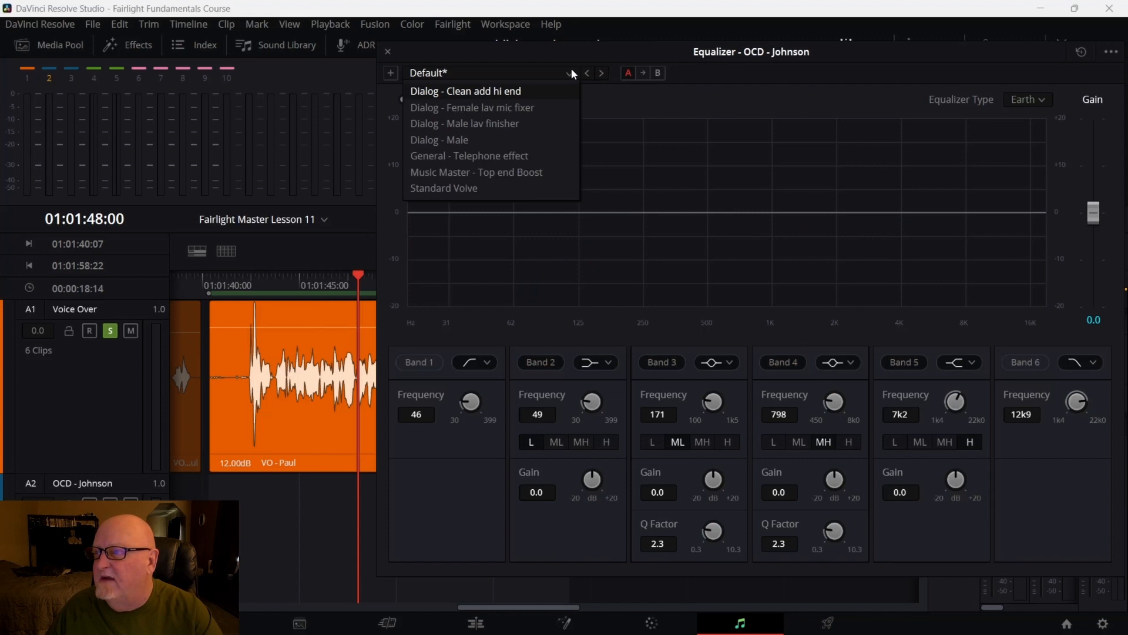
click(477, 198)
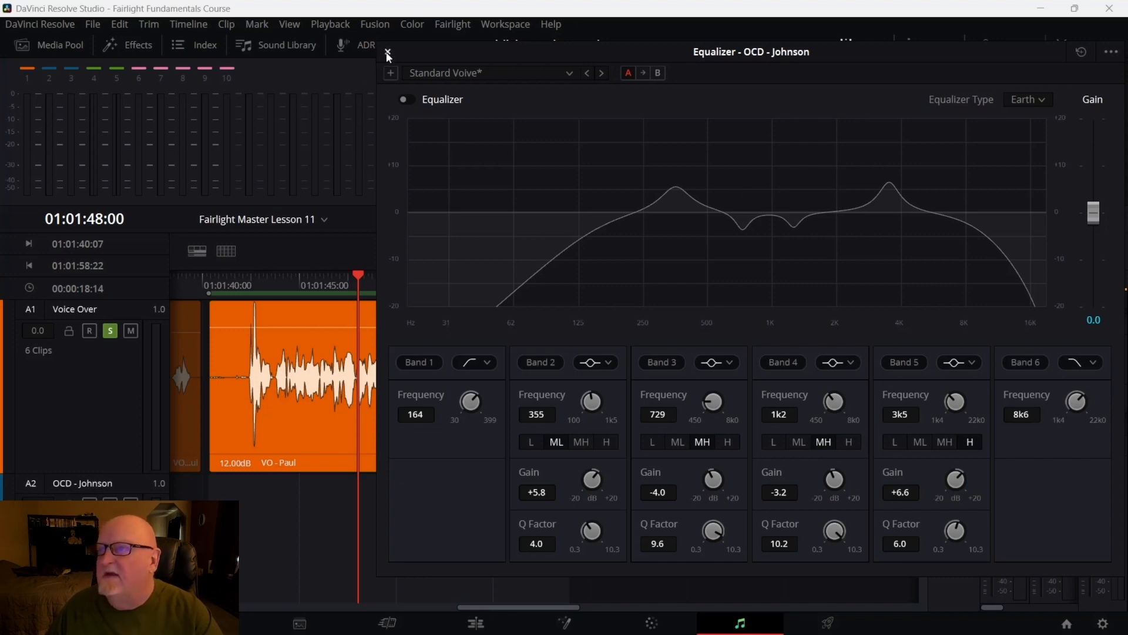
Switch the OCD - Johnson equalizer to the Dialog - Clean add hi end preset and close the equalizer window
click(570, 73)
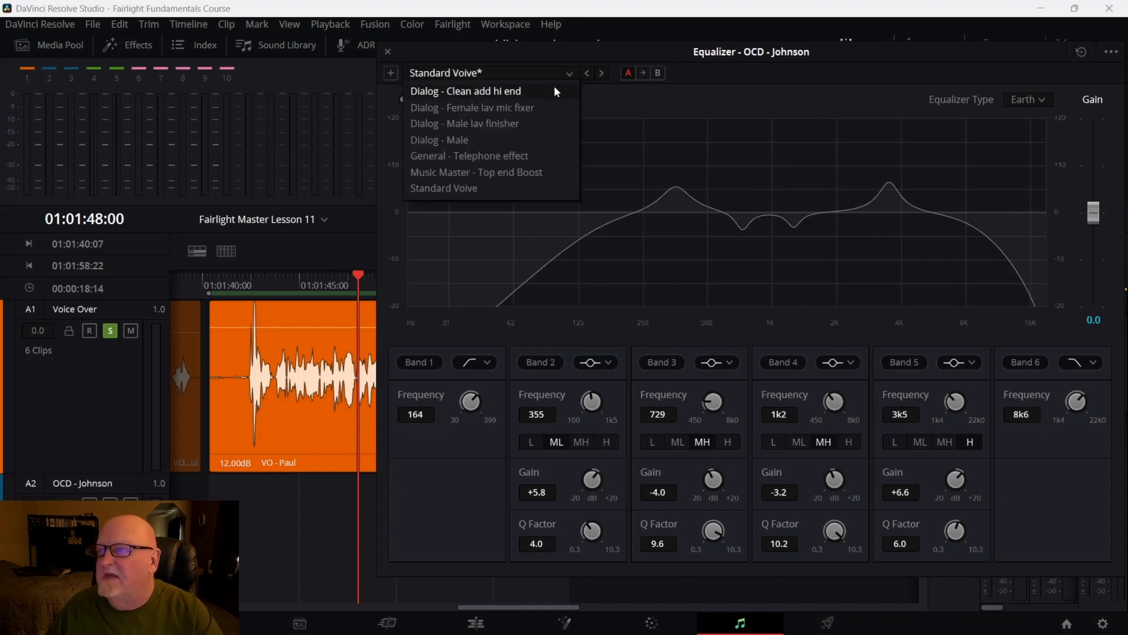
click(555, 91)
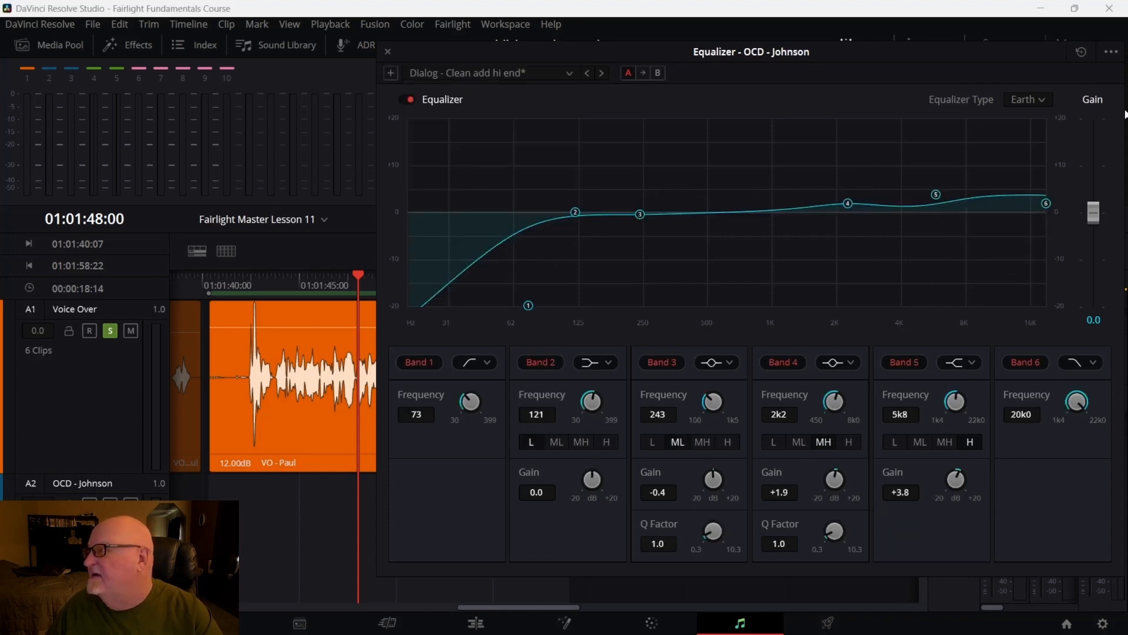
click(1110, 51)
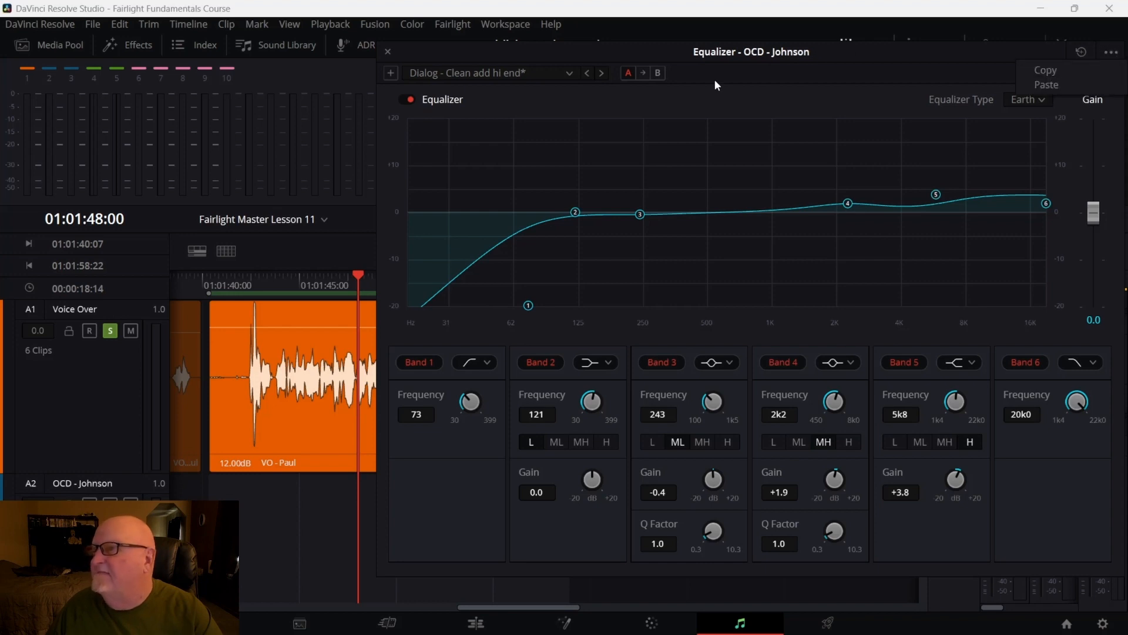
click(389, 52)
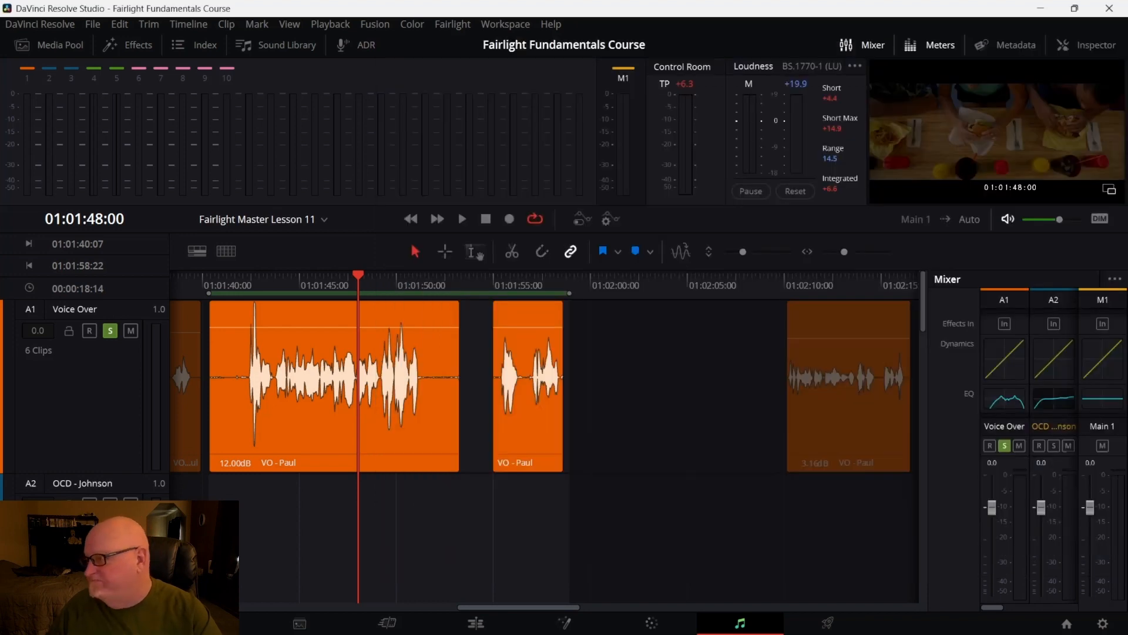
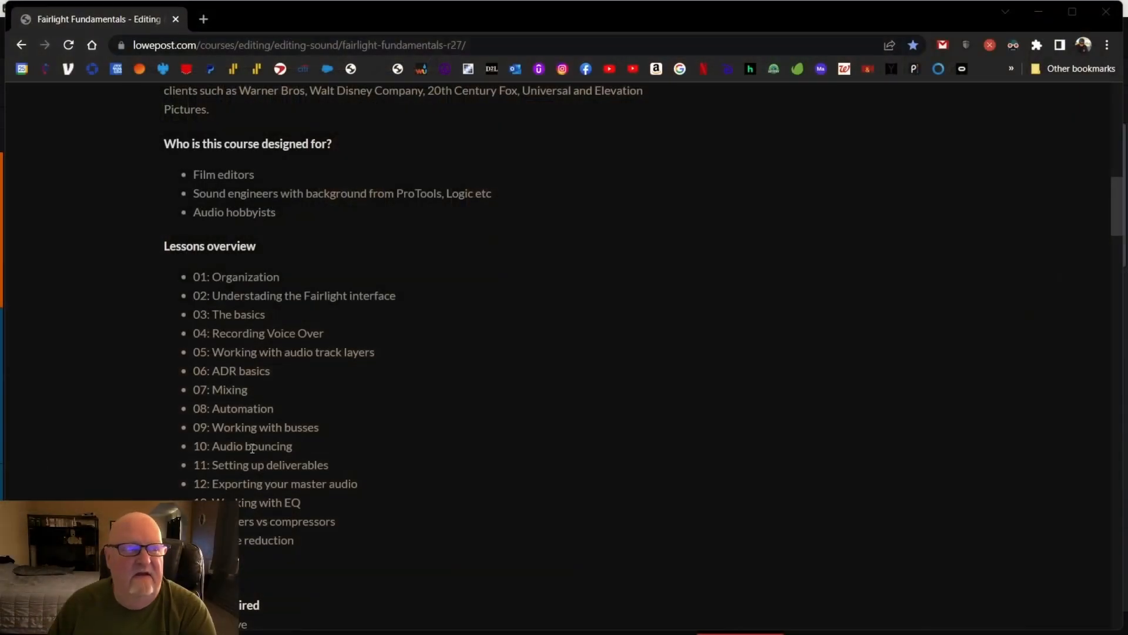
Switch from the course web page back to DaVinci Resolve
scroll(341, 427, down, 7)
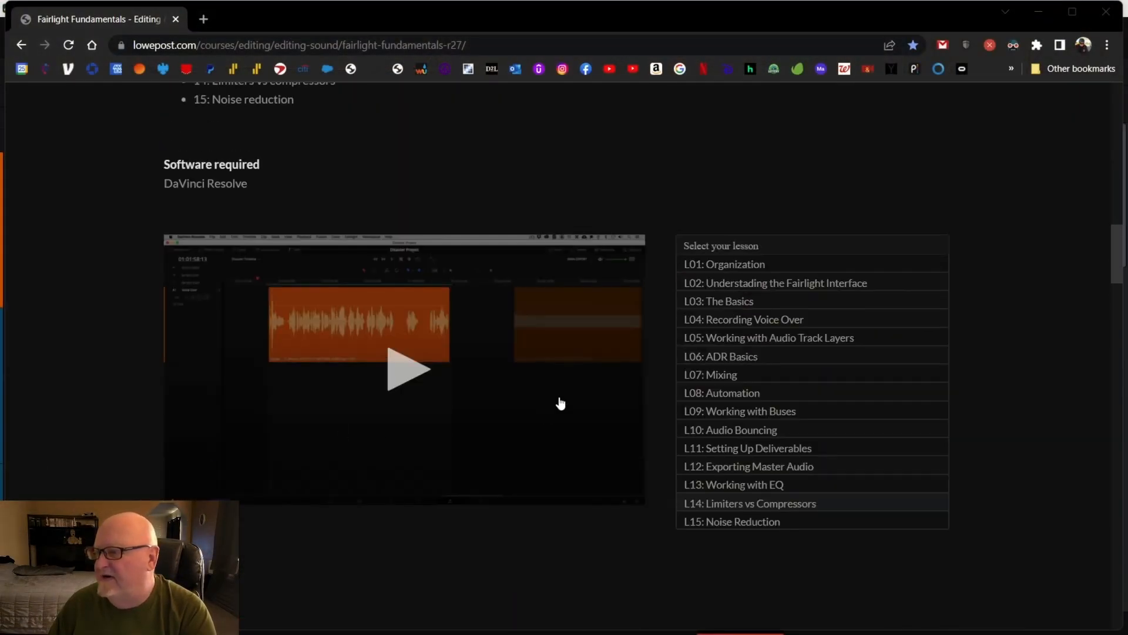
scroll(559, 406, down, 1)
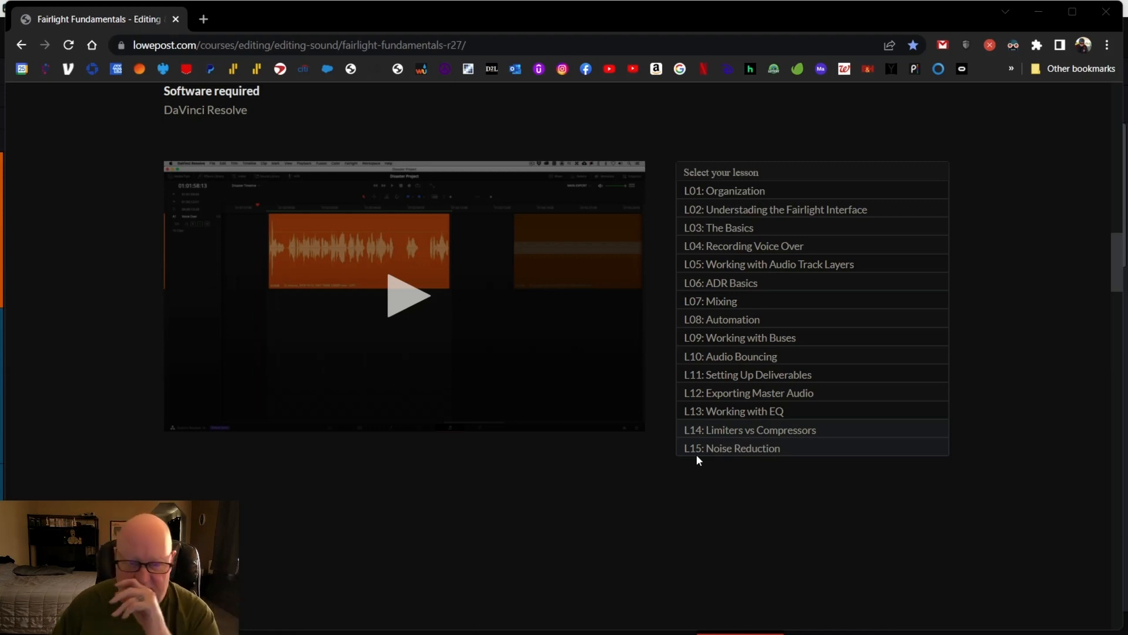
mouse_move(774, 630)
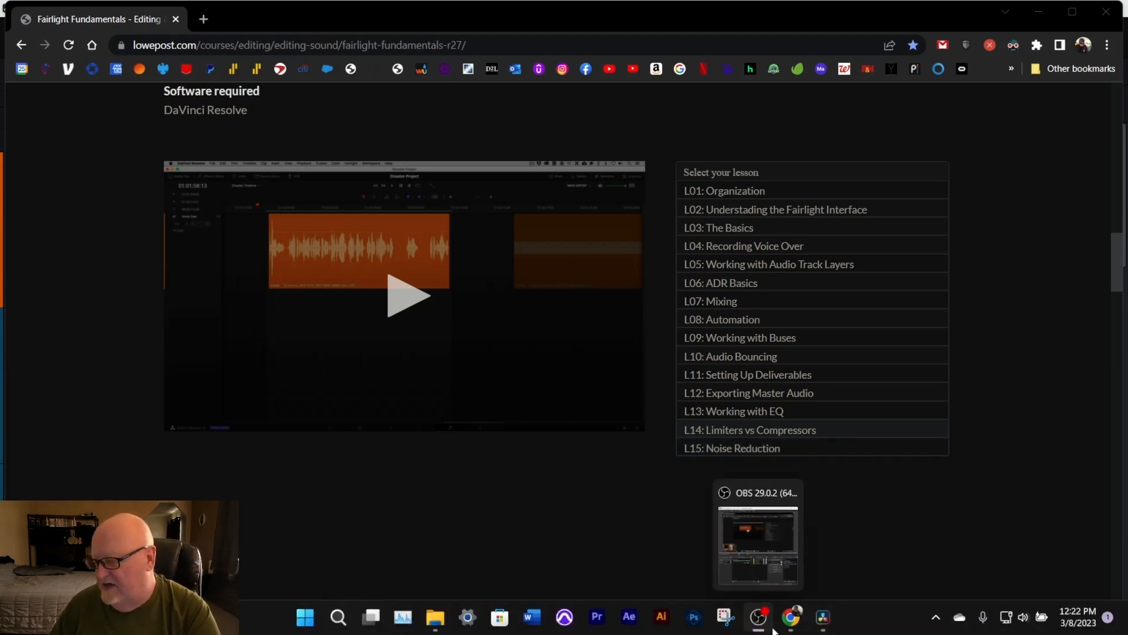
click(823, 620)
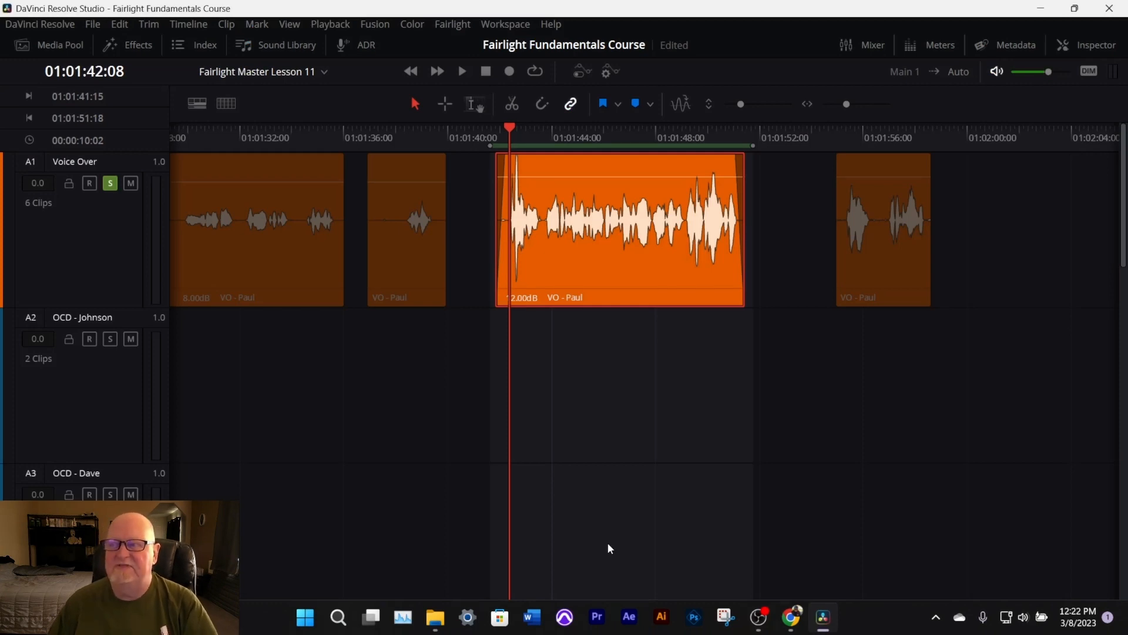
Apply the Limiter effect from Fairlight FX to the VO - Paul clip on the Voice Over track
mouse_move(557, 275)
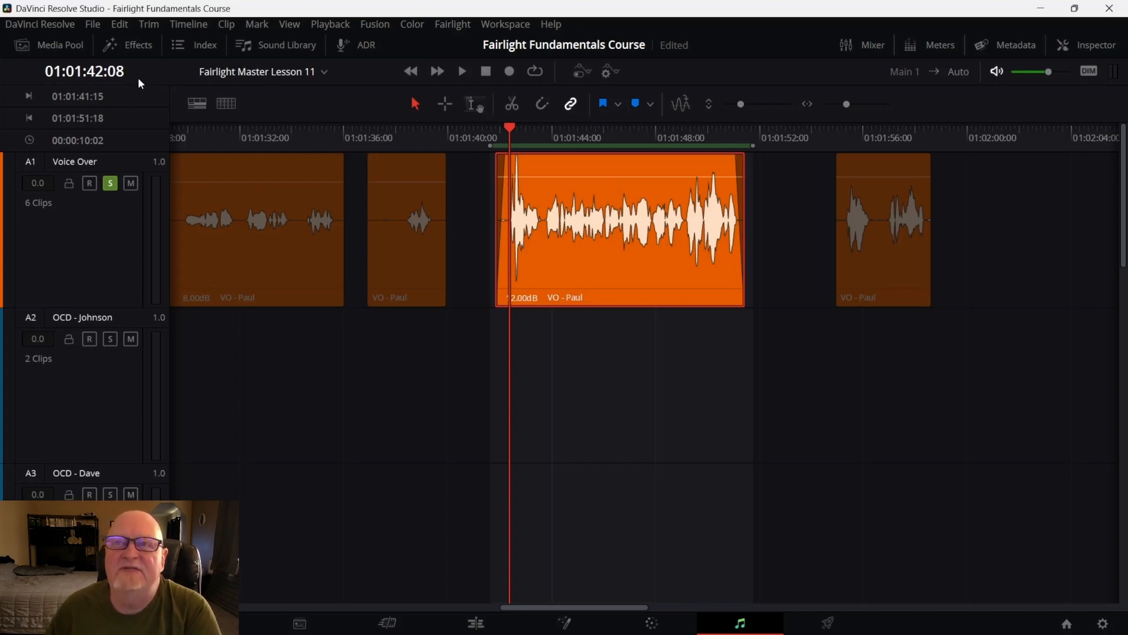
click(127, 46)
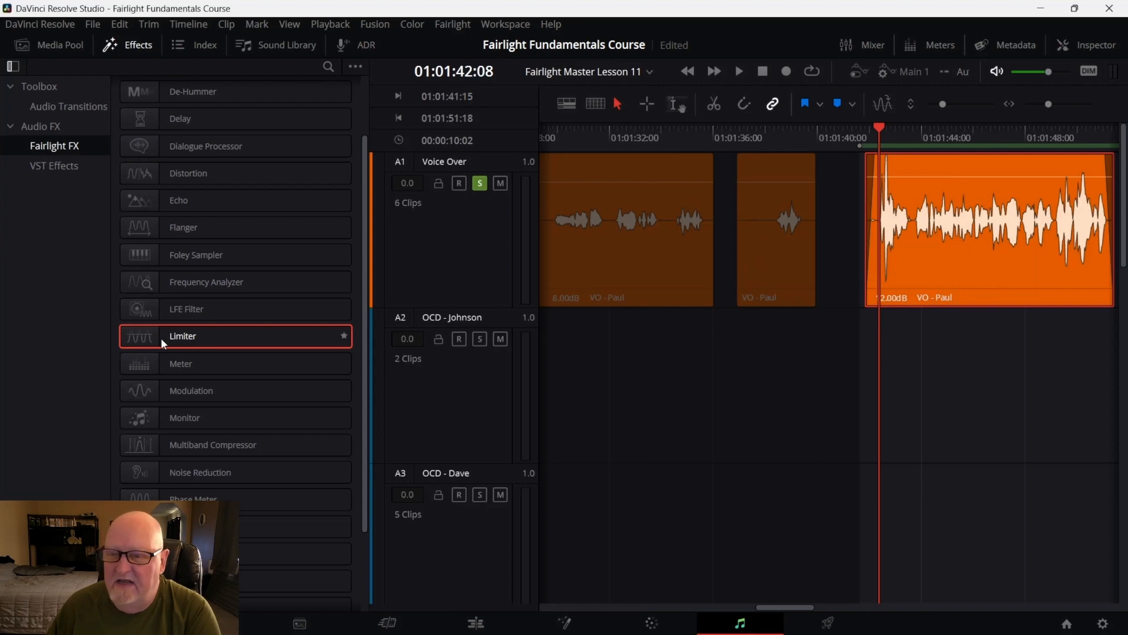
drag(161, 337, 927, 270)
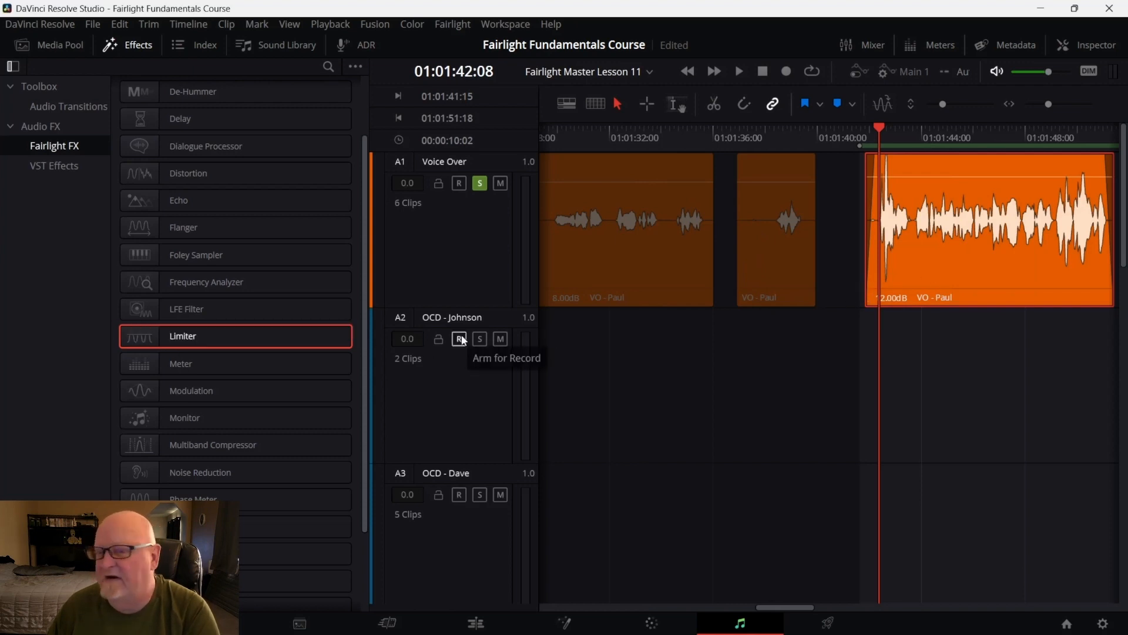
drag(129, 340, 905, 281)
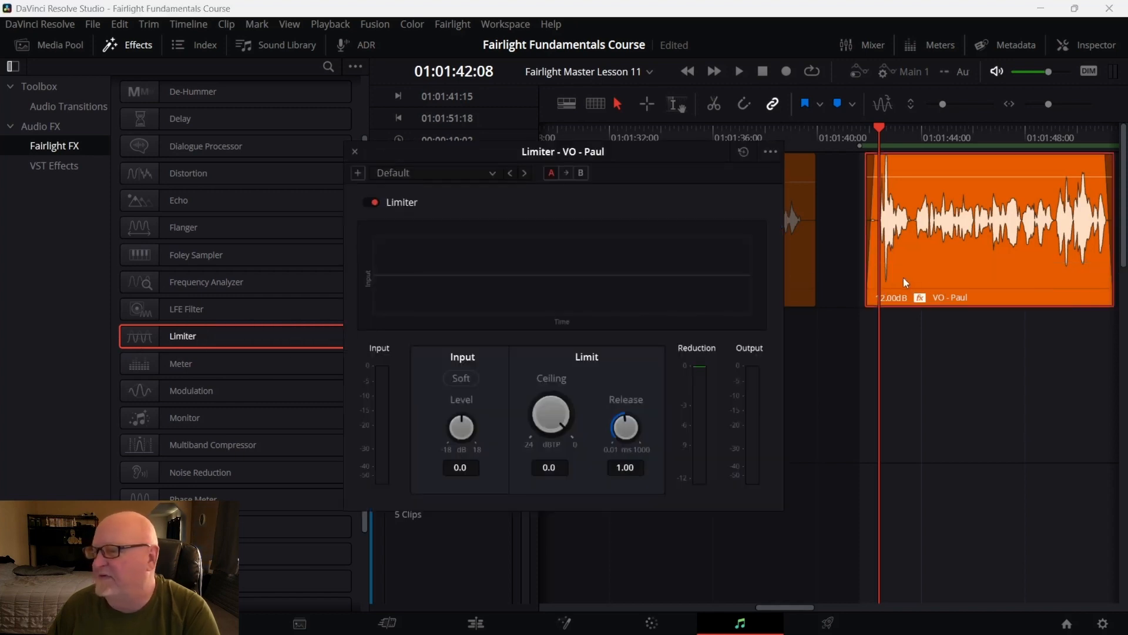
click(127, 46)
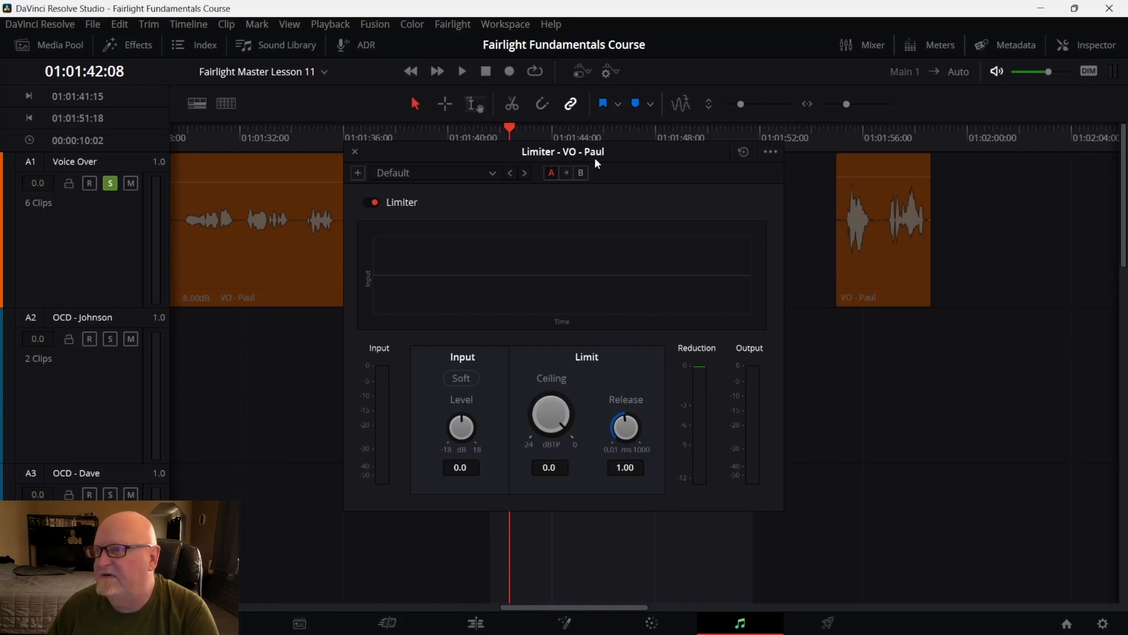
Move the Limiter window and briefly loop-preview the clip through the Limiter
drag(628, 154, 700, 230)
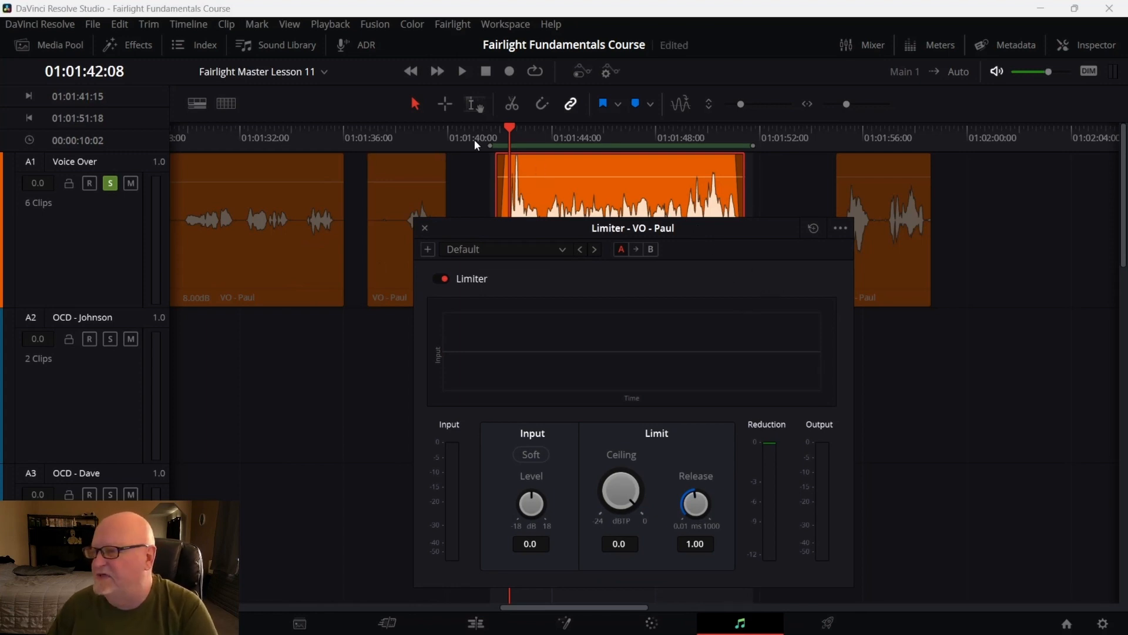
click(839, 229)
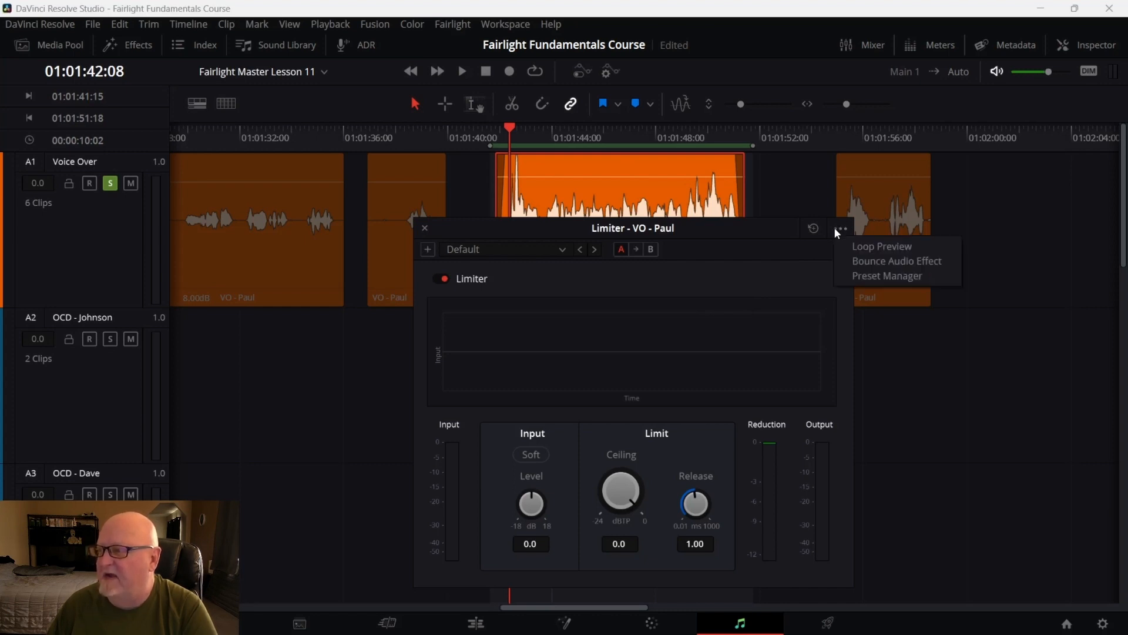
click(858, 251)
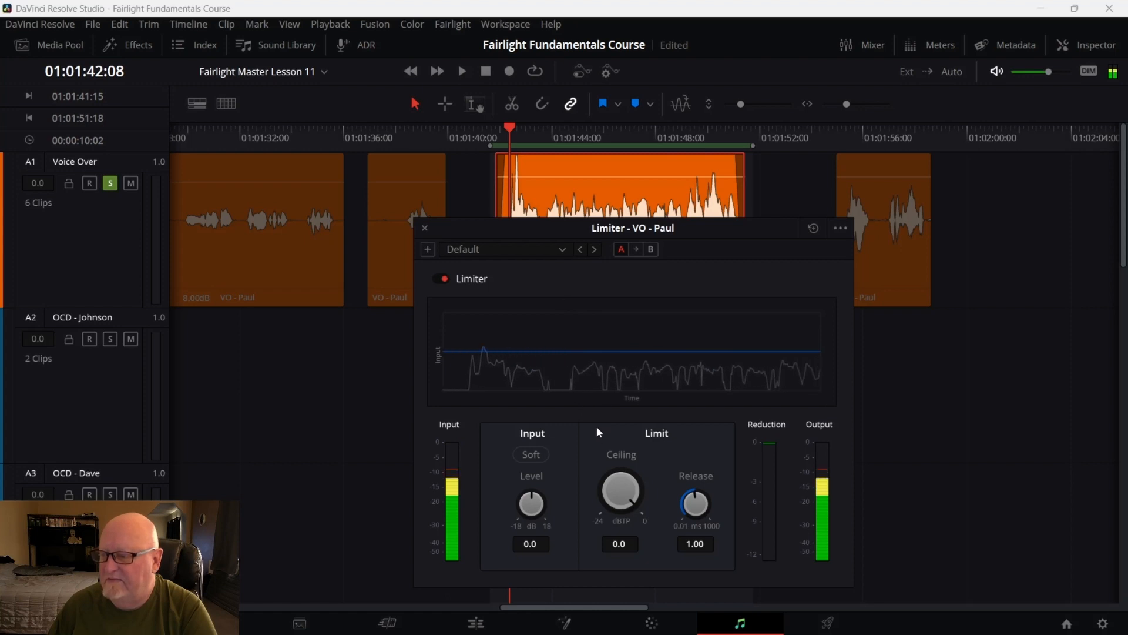
click(842, 228)
click(856, 246)
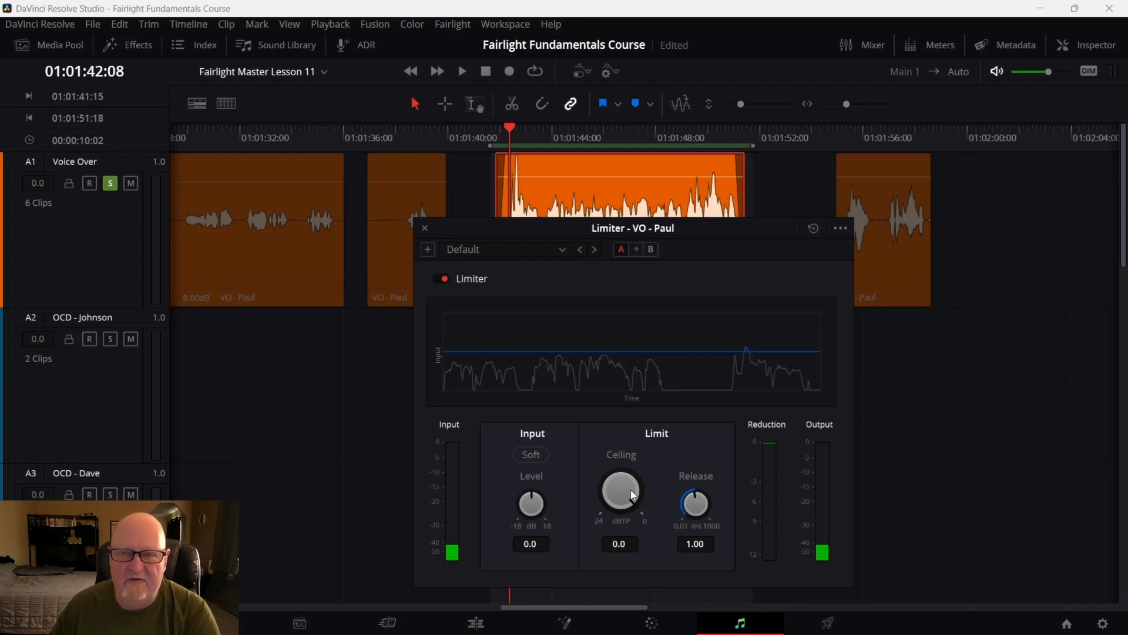
Set the Limiter ceiling to -10.0 dBTP and loop-preview the result
drag(635, 496, 546, 399)
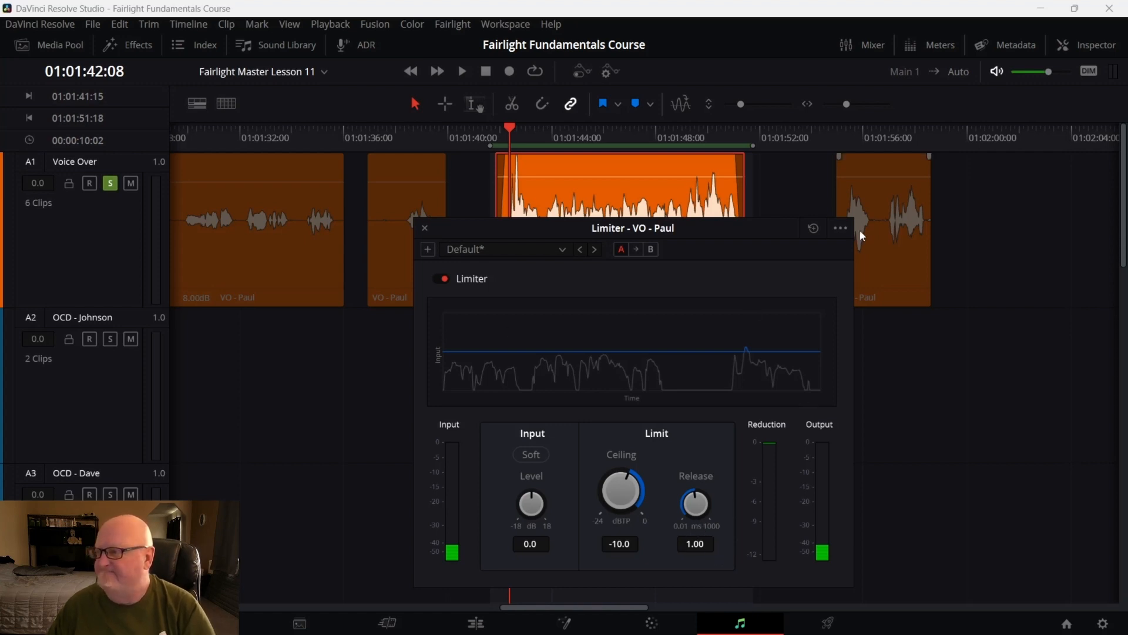
click(841, 228)
click(865, 247)
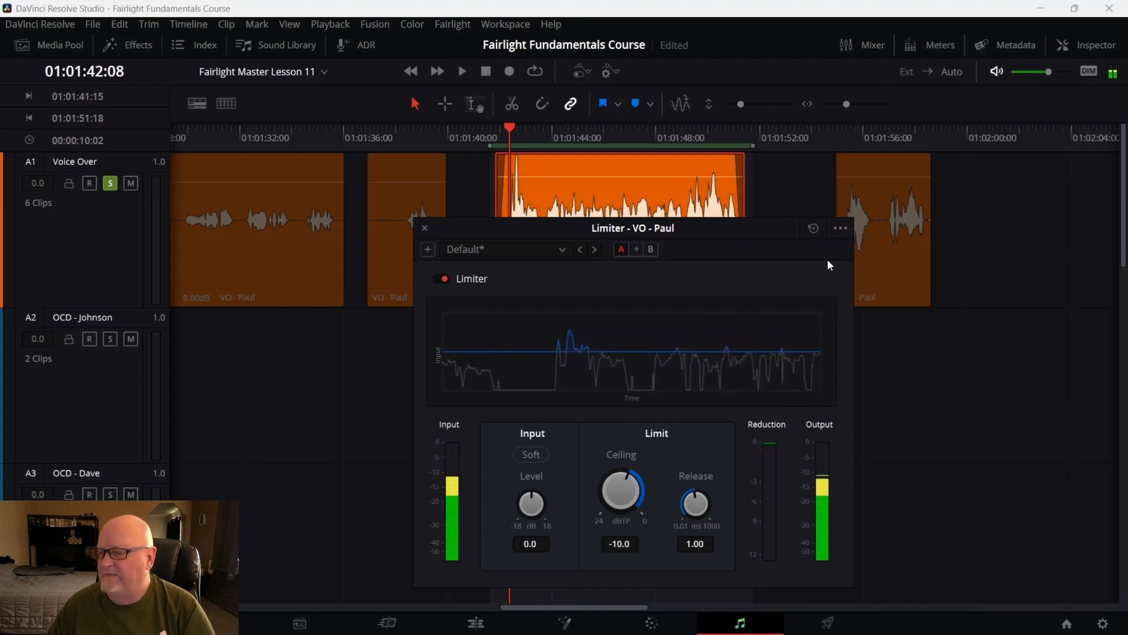
click(842, 230)
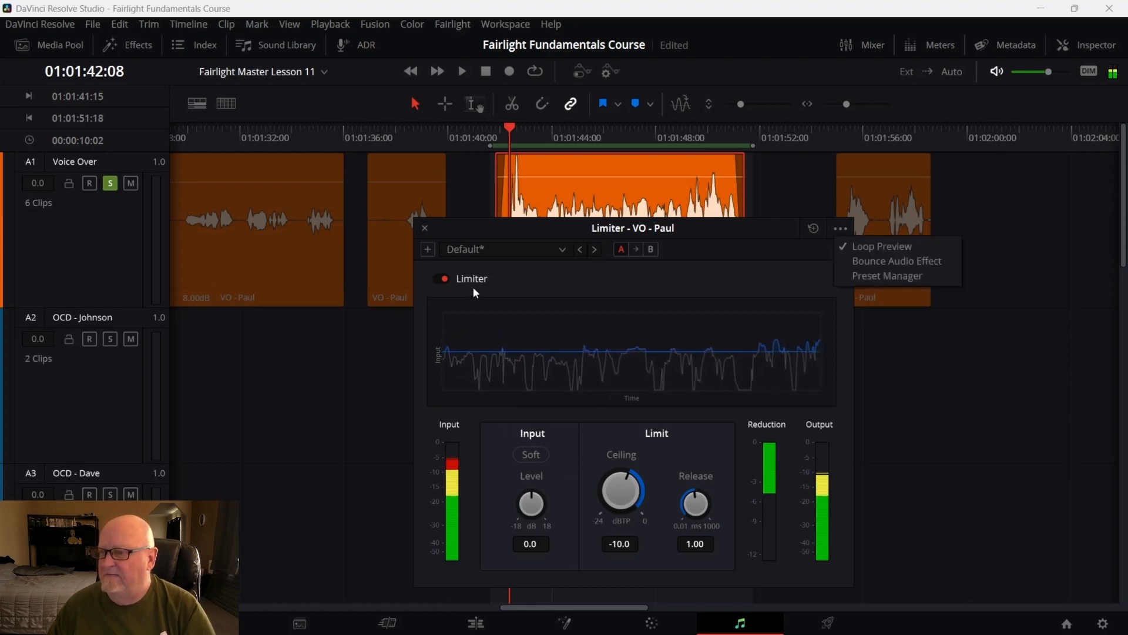
click(857, 247)
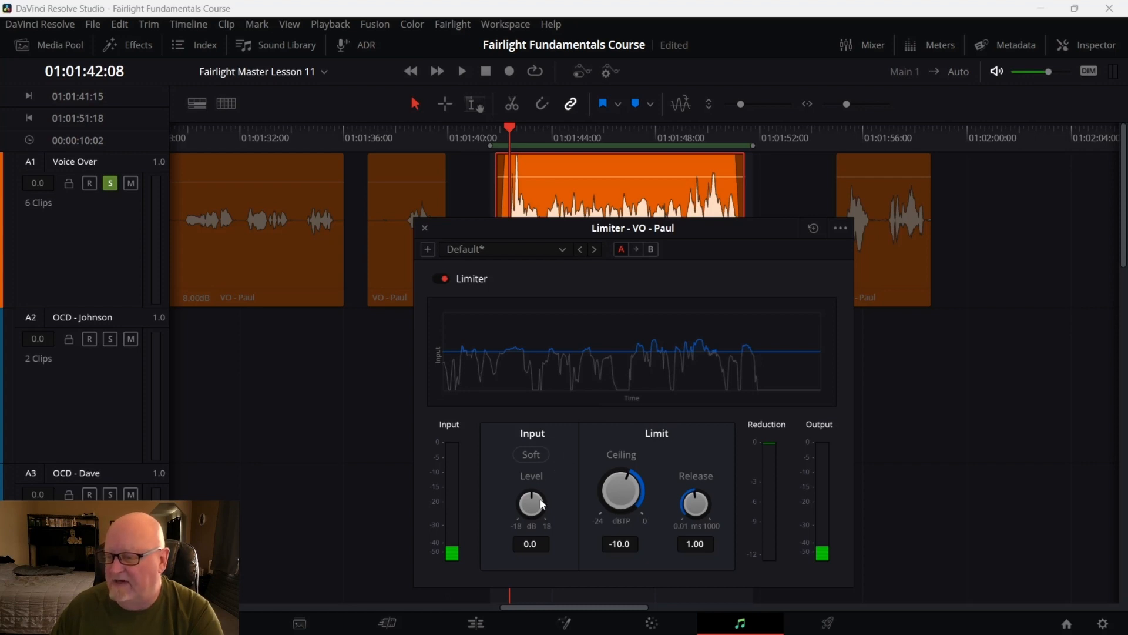
Raise the Limiter input level to 6.9 dB while loop-previewing the clip
drag(546, 499, 568, 497)
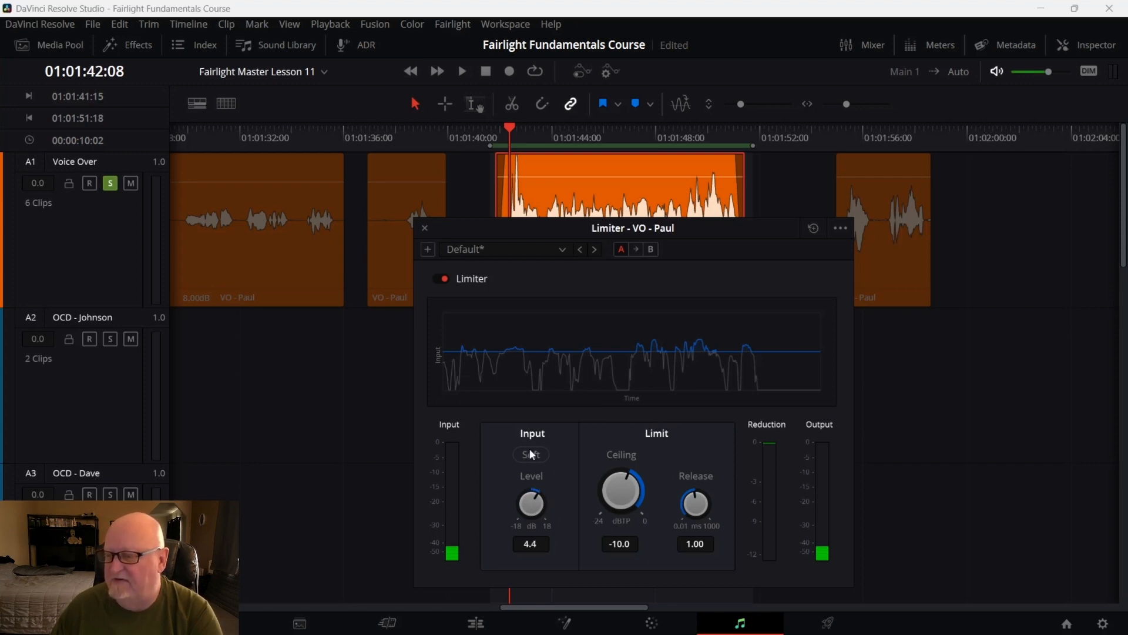
click(839, 228)
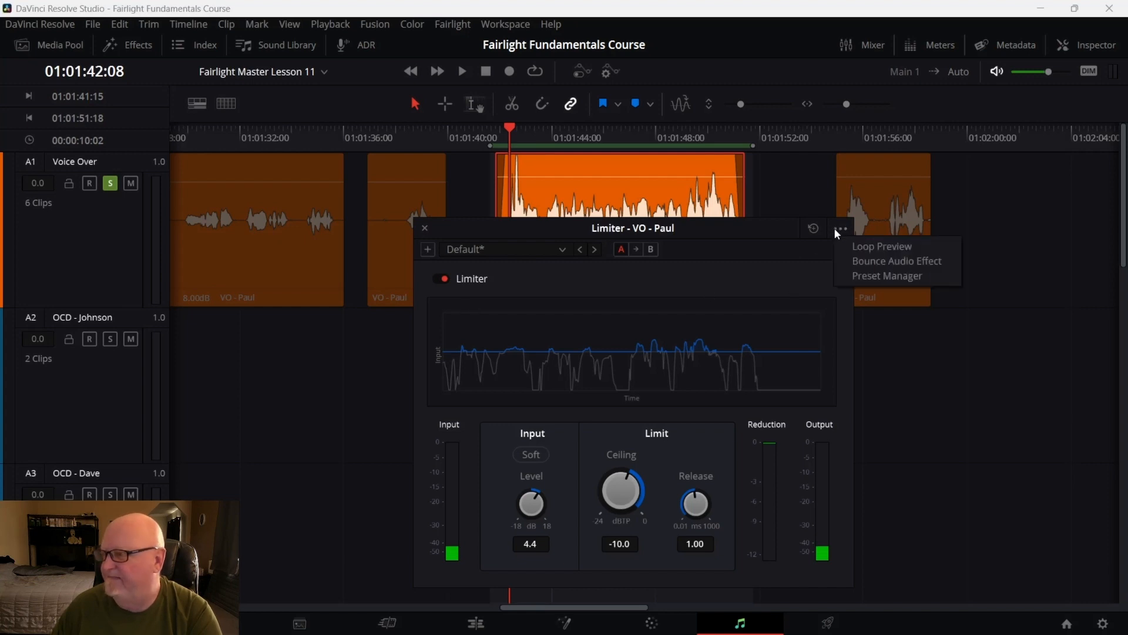
click(868, 250)
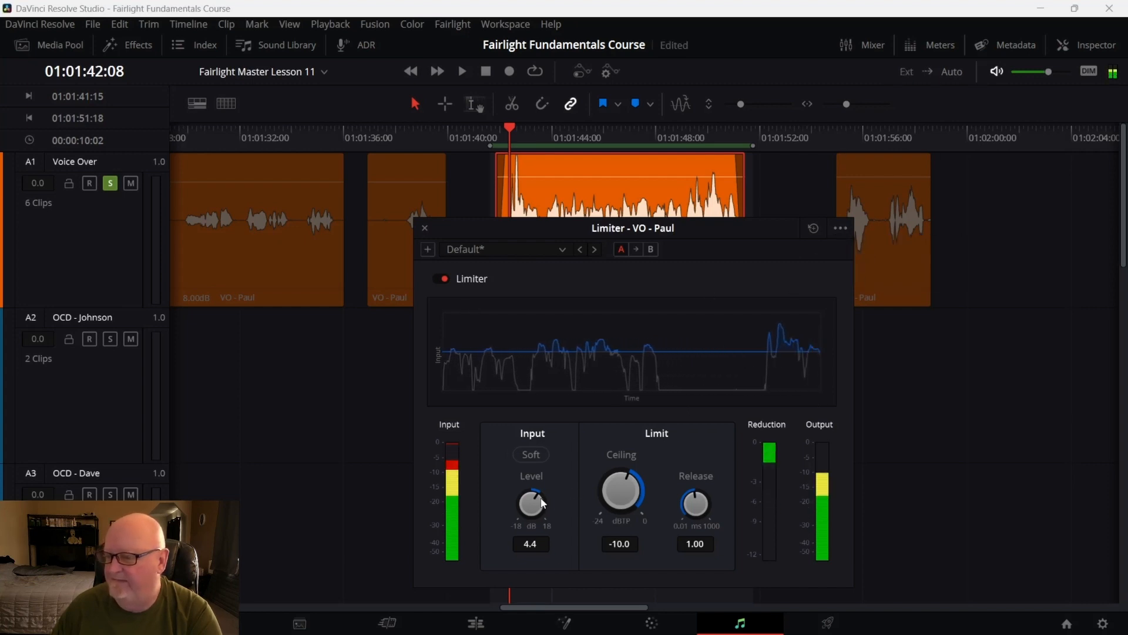
drag(535, 509, 550, 503)
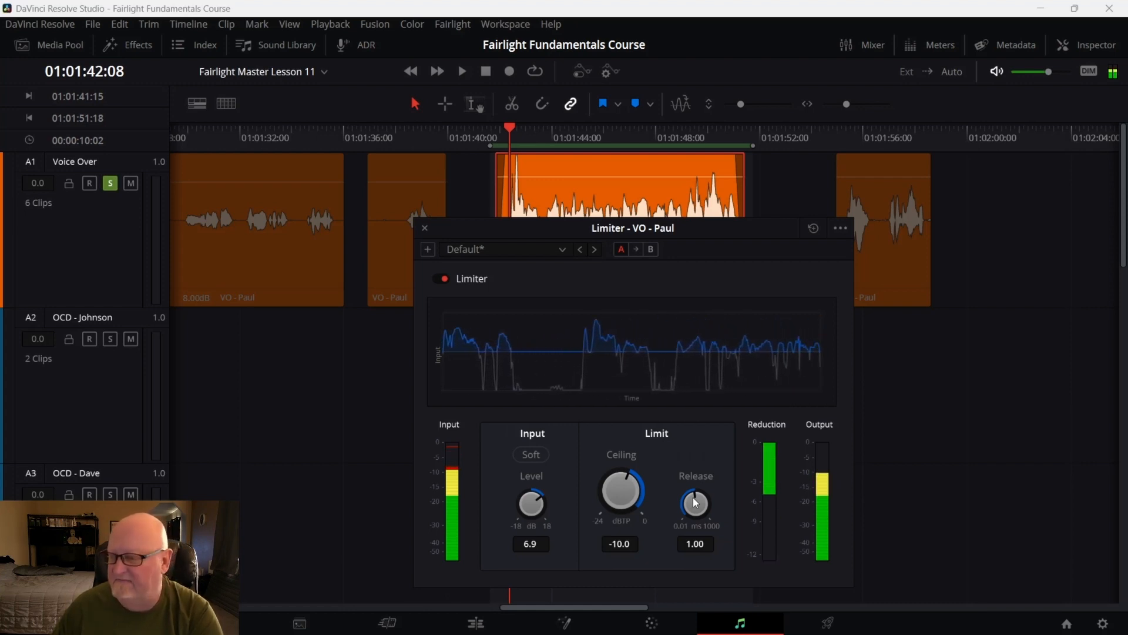
Sweep the Limiter Release to 1000 and 0.00 ms and restore it to 1.00
drag(694, 498, 824, 517)
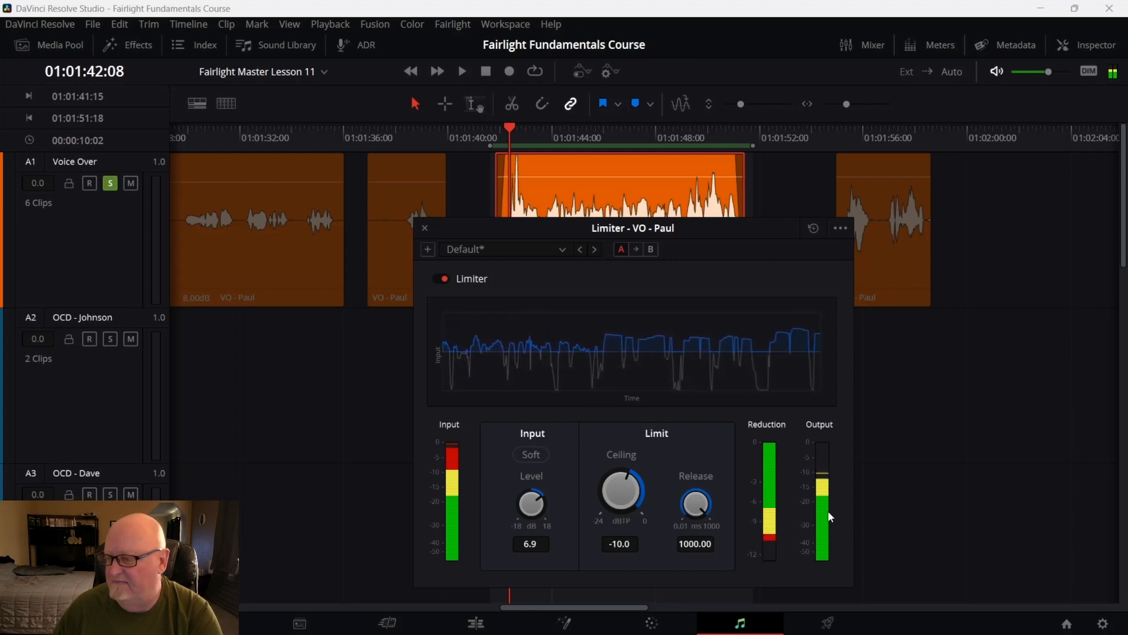
drag(695, 534, 450, 566)
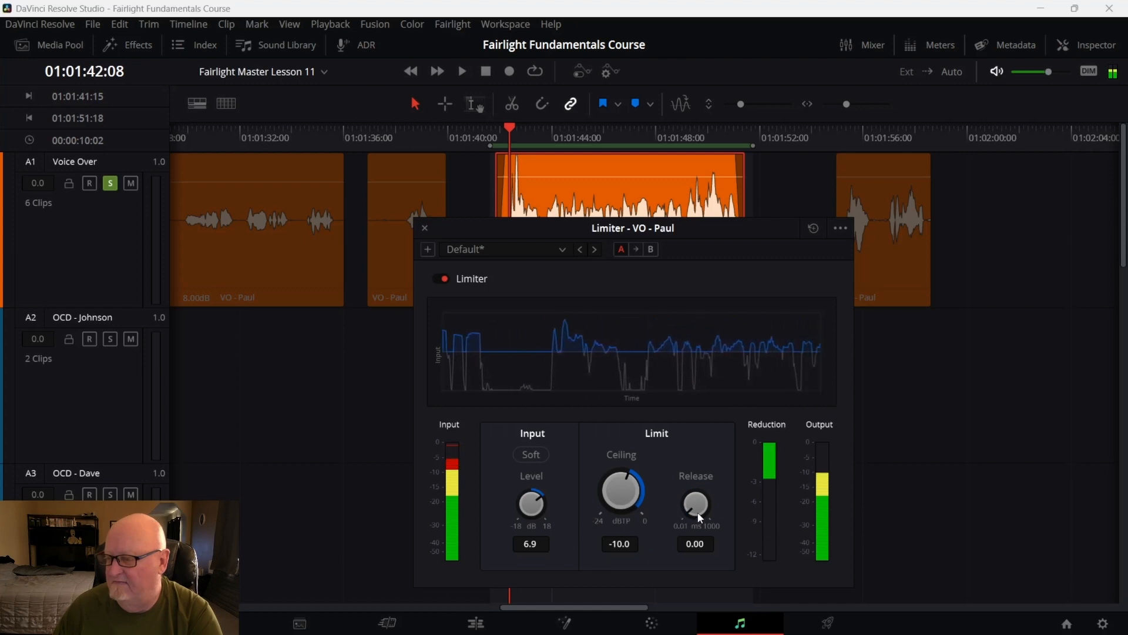
drag(696, 503, 802, 497)
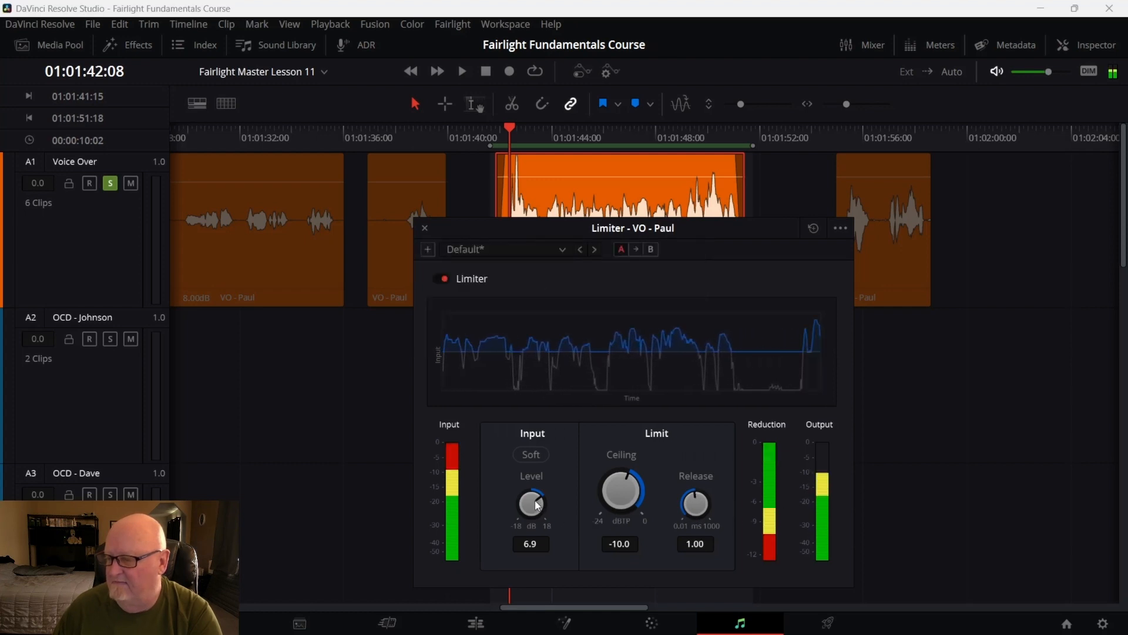
Set the Limiter input level to 5.4 dB and compare the Limiter bypassed and active
drag(535, 503, 526, 507)
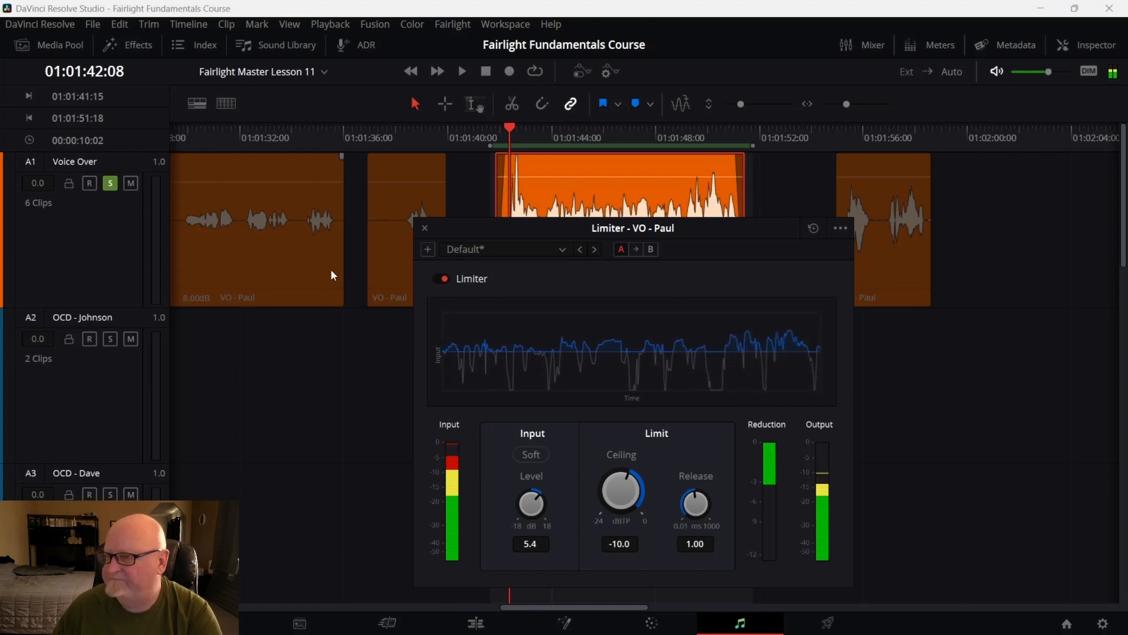
click(441, 277)
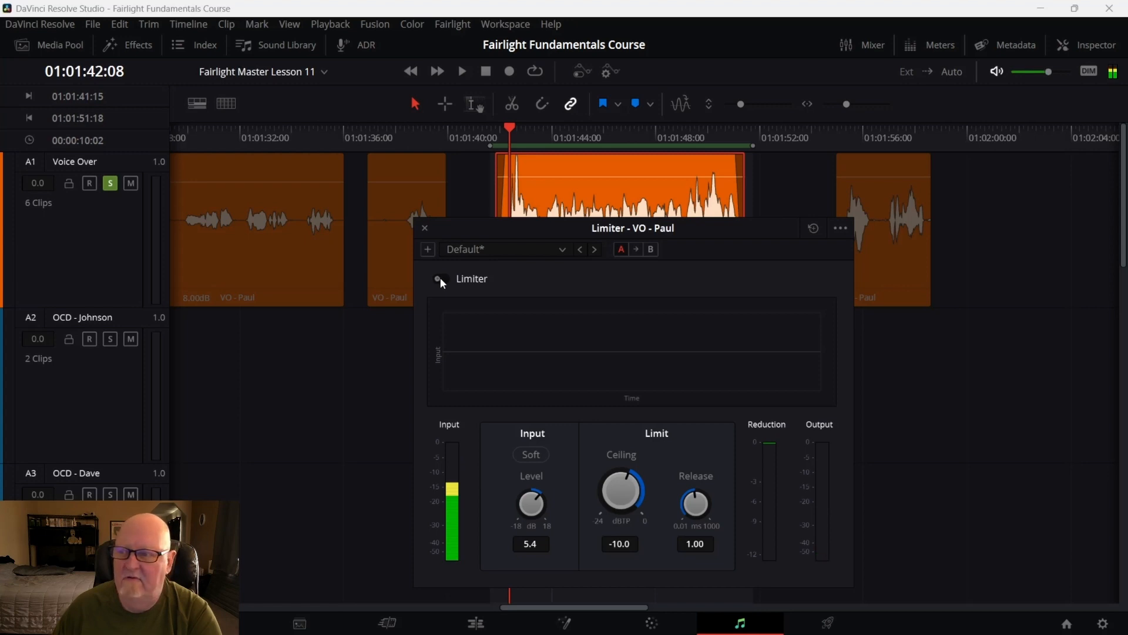
click(442, 278)
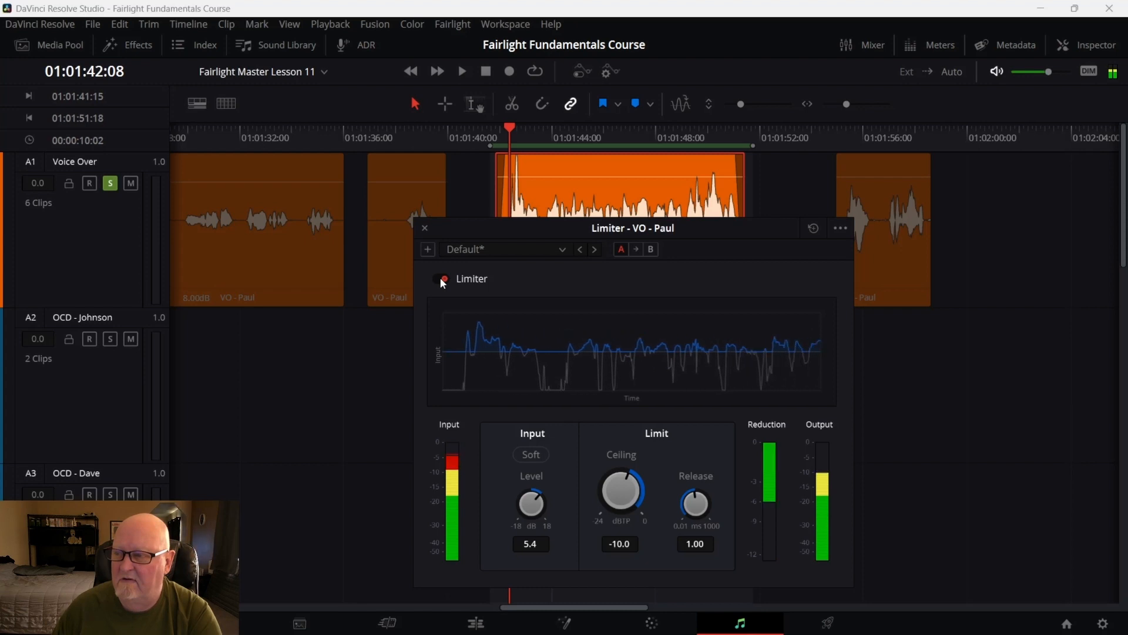
click(441, 278)
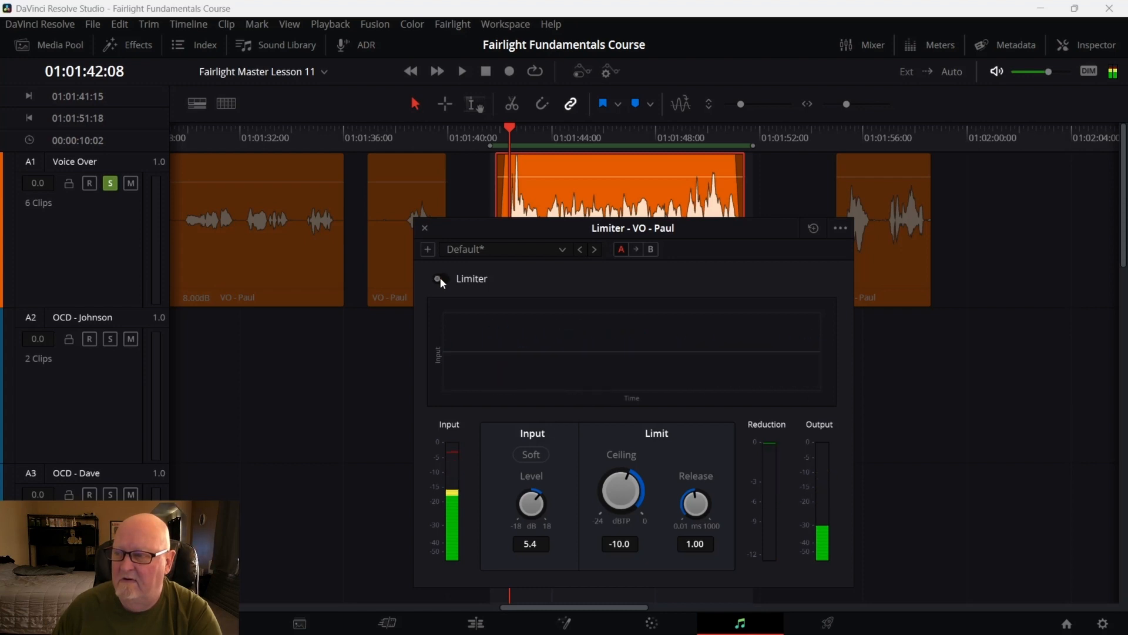
click(441, 278)
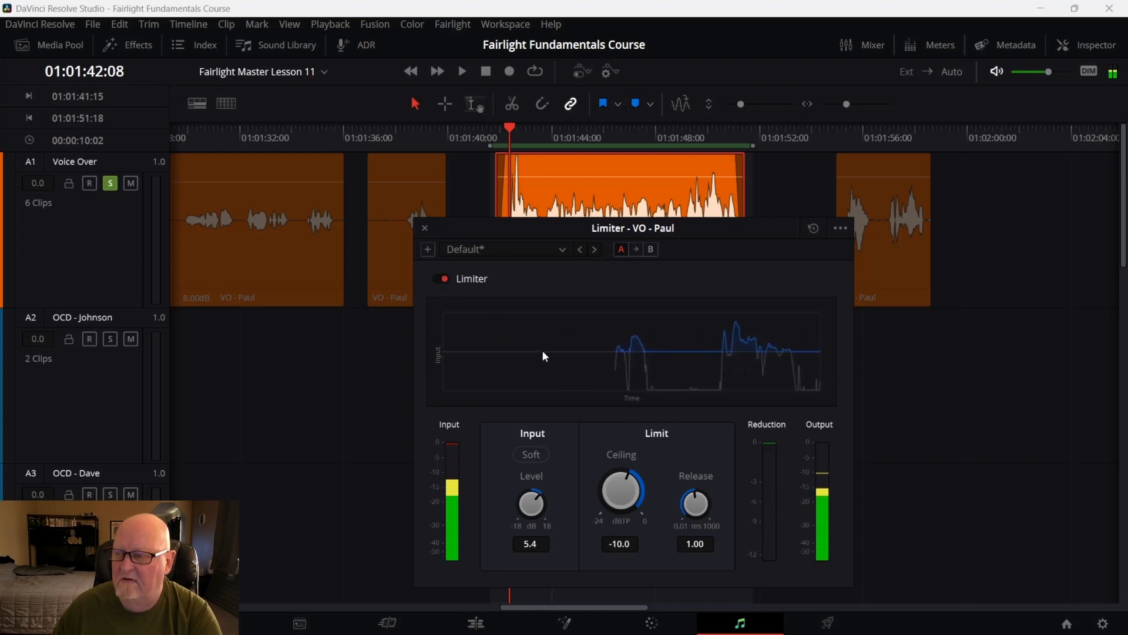
Stop the loop preview and browse the Limiter's preset list without choosing one
click(841, 229)
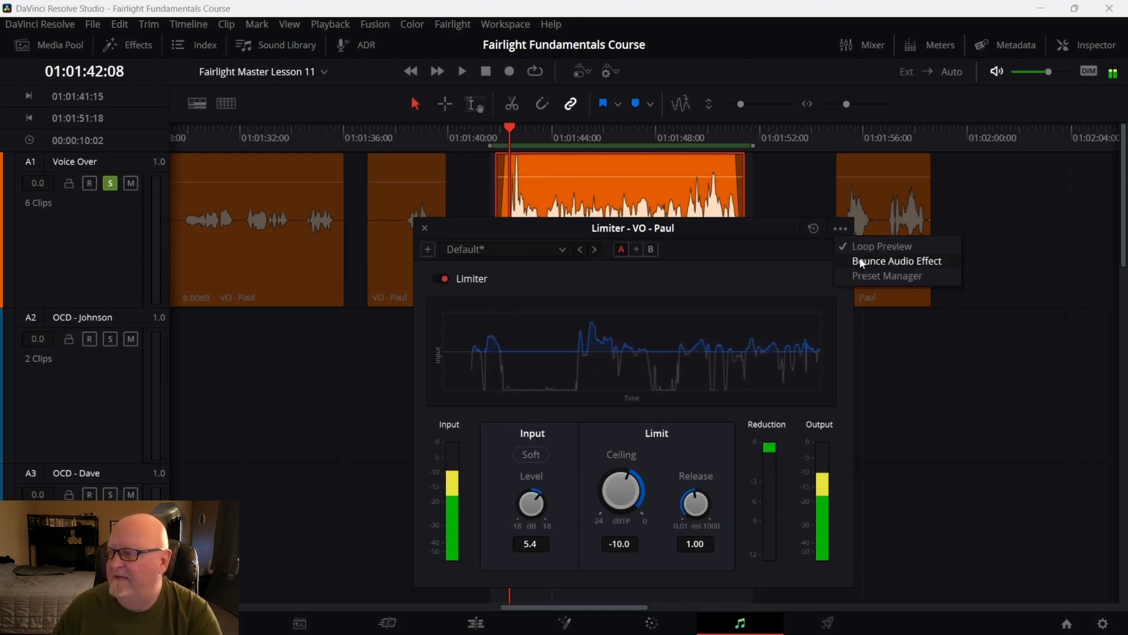
click(857, 252)
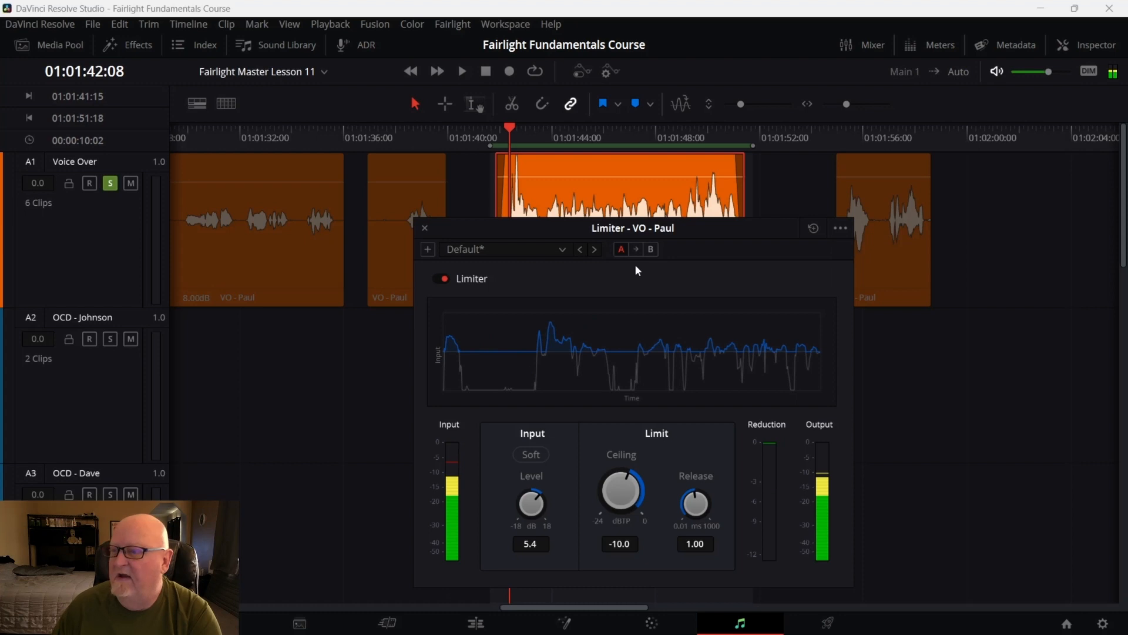
click(561, 251)
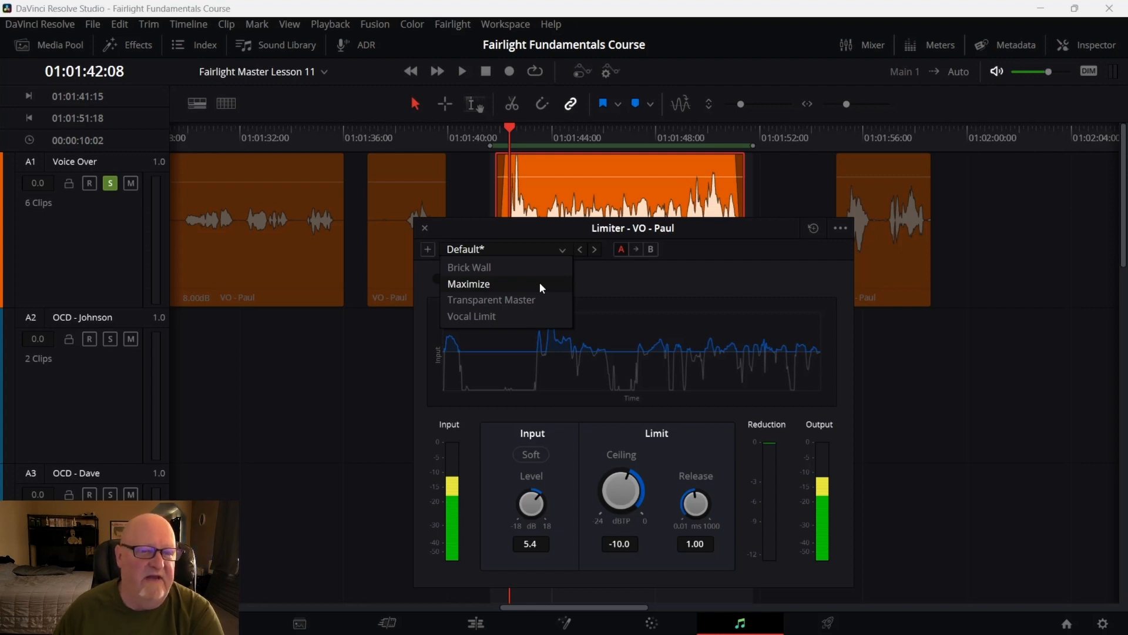
click(885, 359)
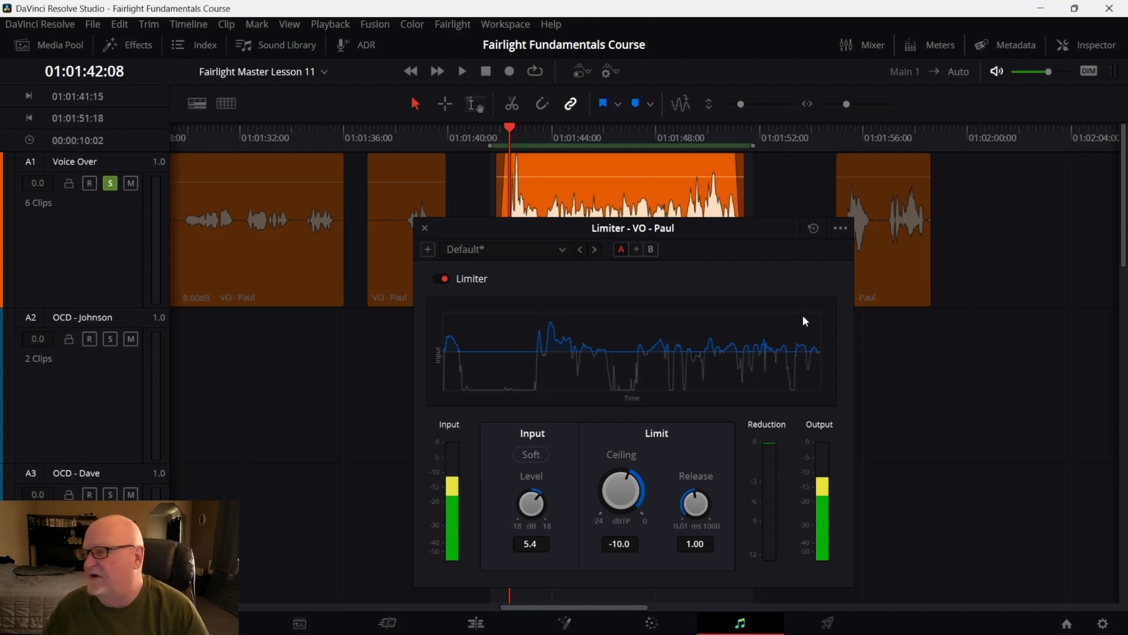
Reset the Limiter to its default settings and close the Limiter window
click(814, 228)
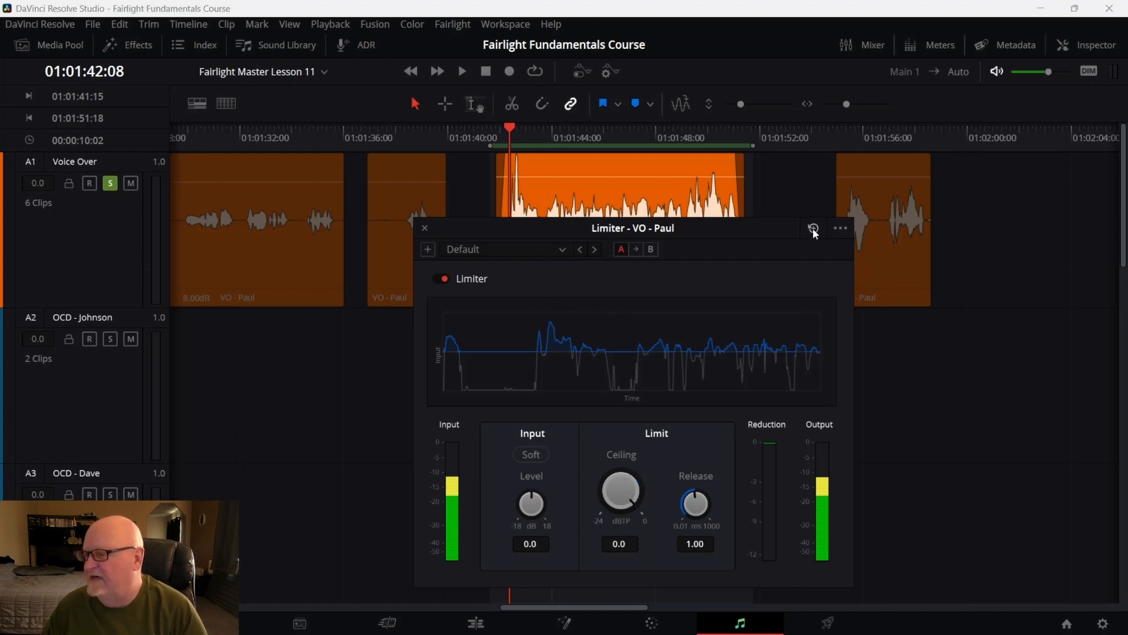
click(841, 229)
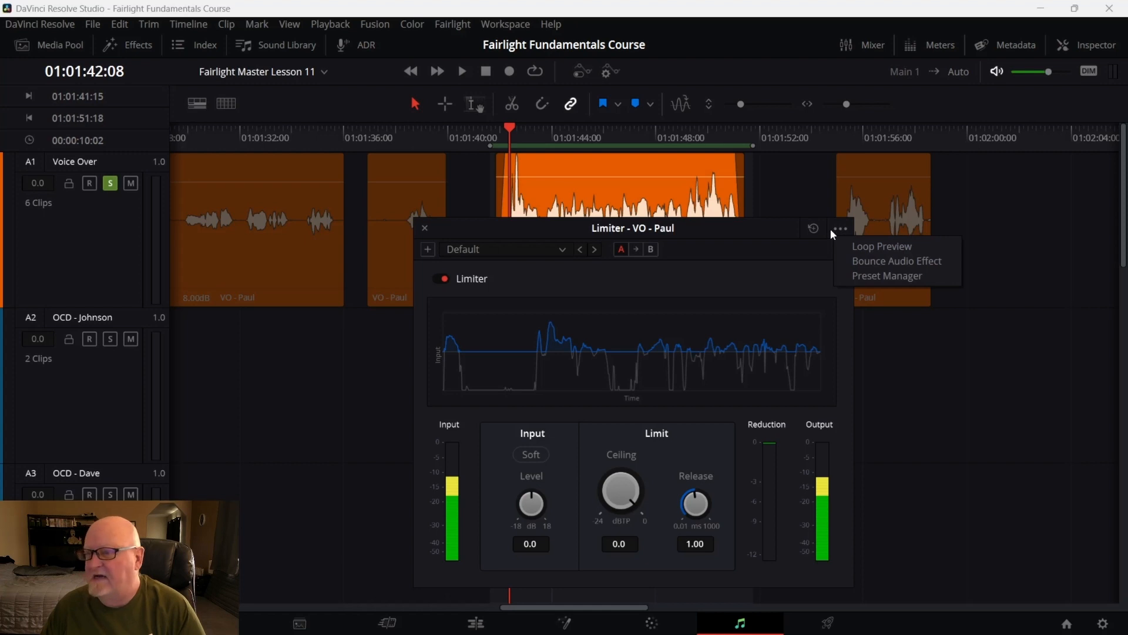
click(422, 230)
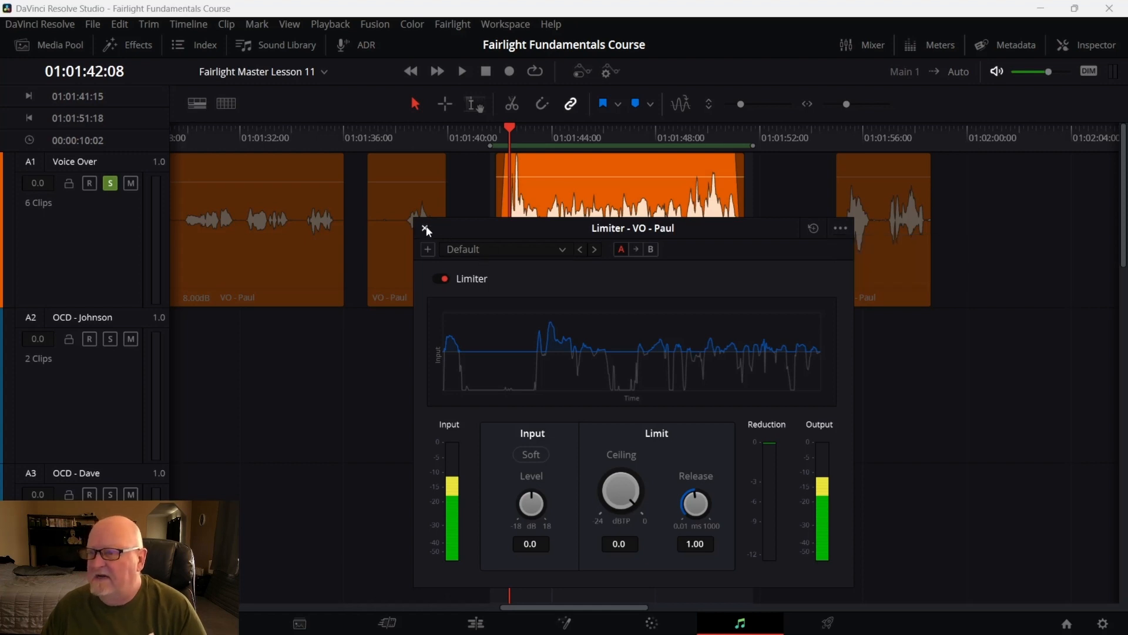
click(424, 228)
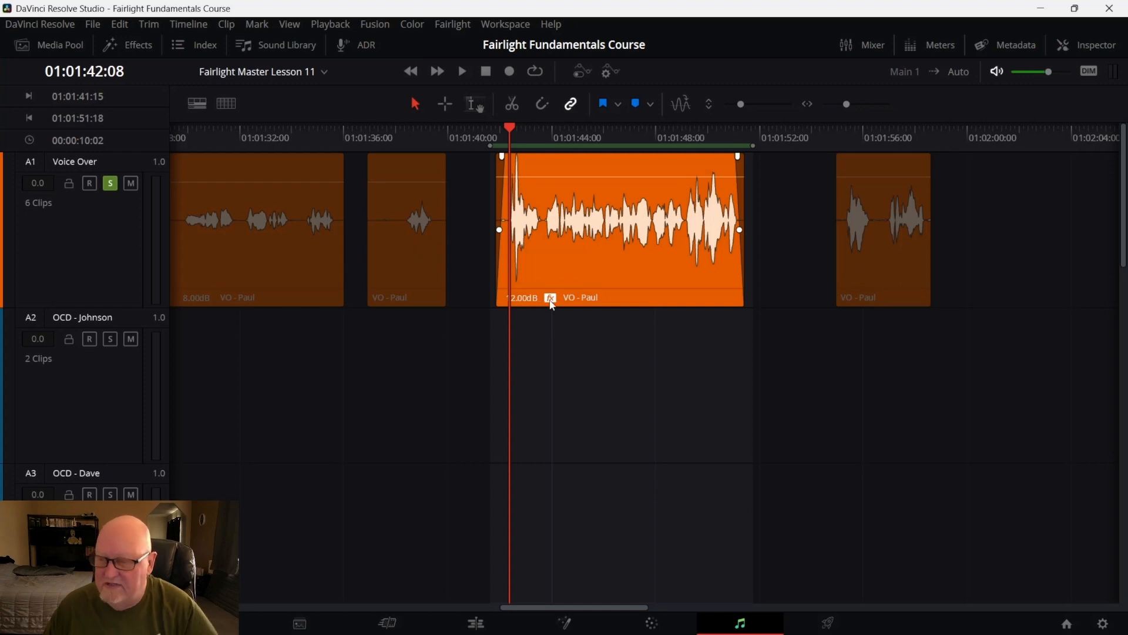
Zoom in on the voice-over clip and examine its waveform at larger track heights
key(ctrl+equal)
key(ctrl+equal)
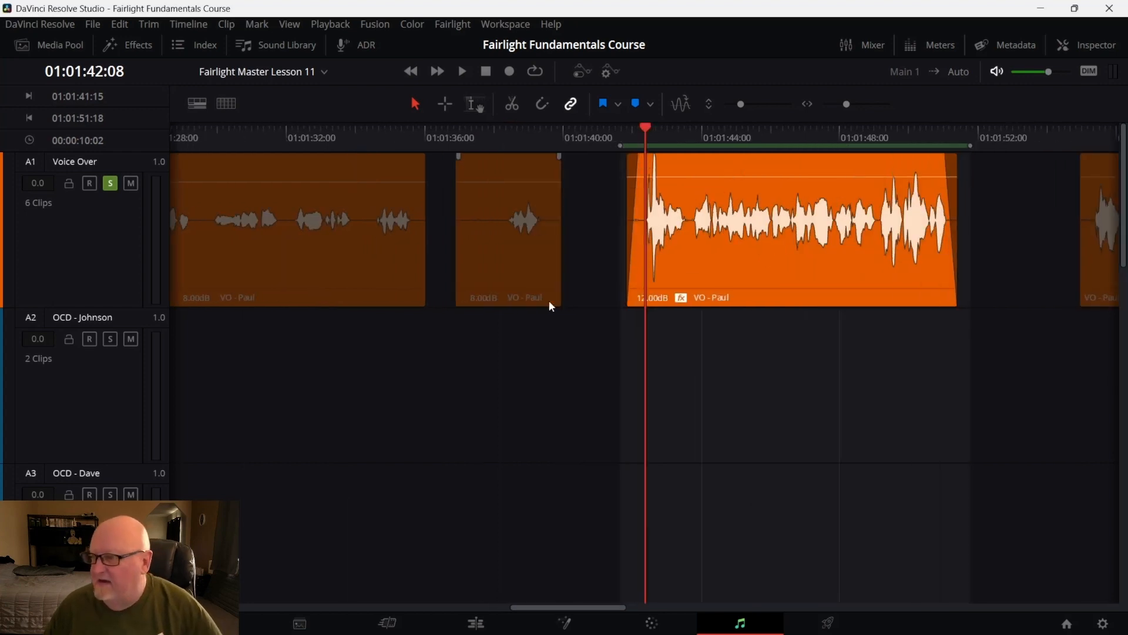
scroll(550, 303, down, 5)
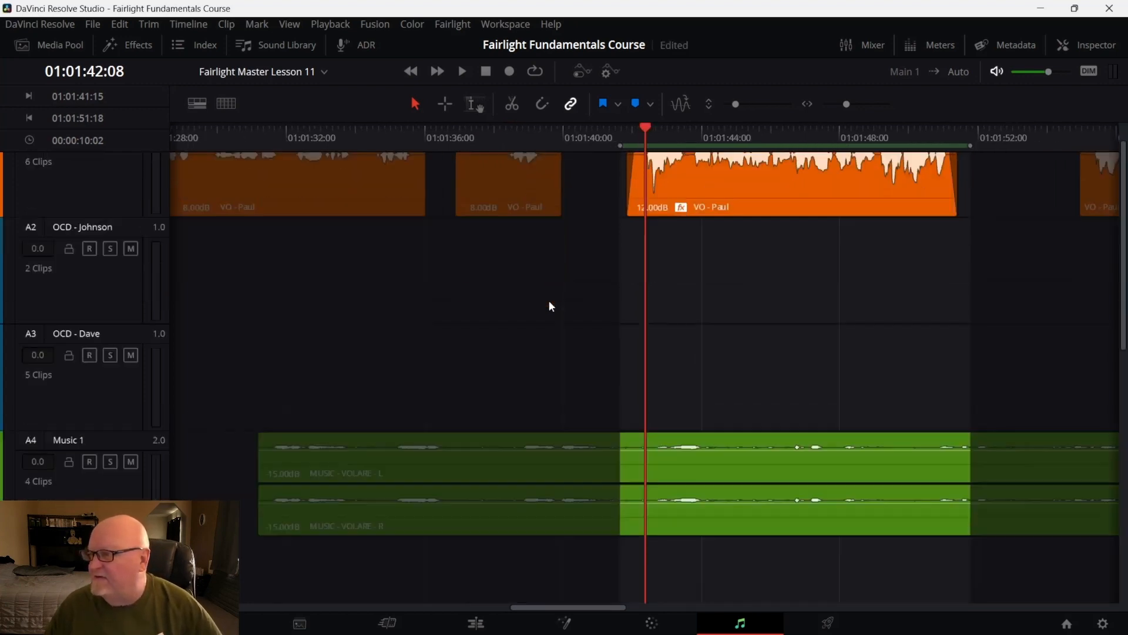
scroll(549, 300, down, 2)
scroll(551, 301, up, 8)
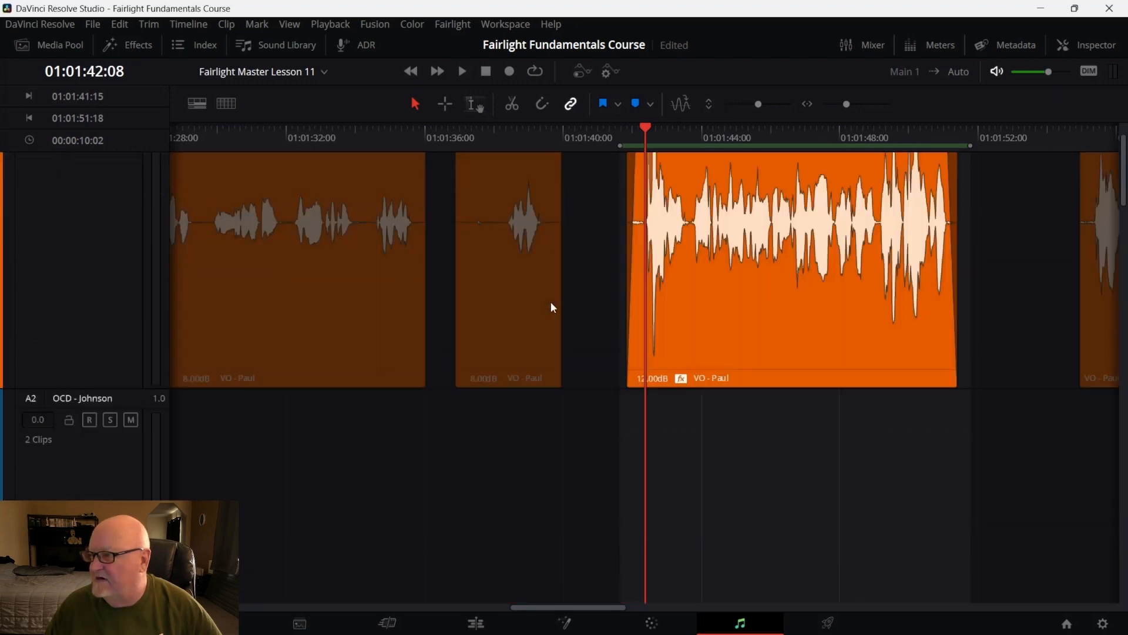
scroll(599, 391, down, 3)
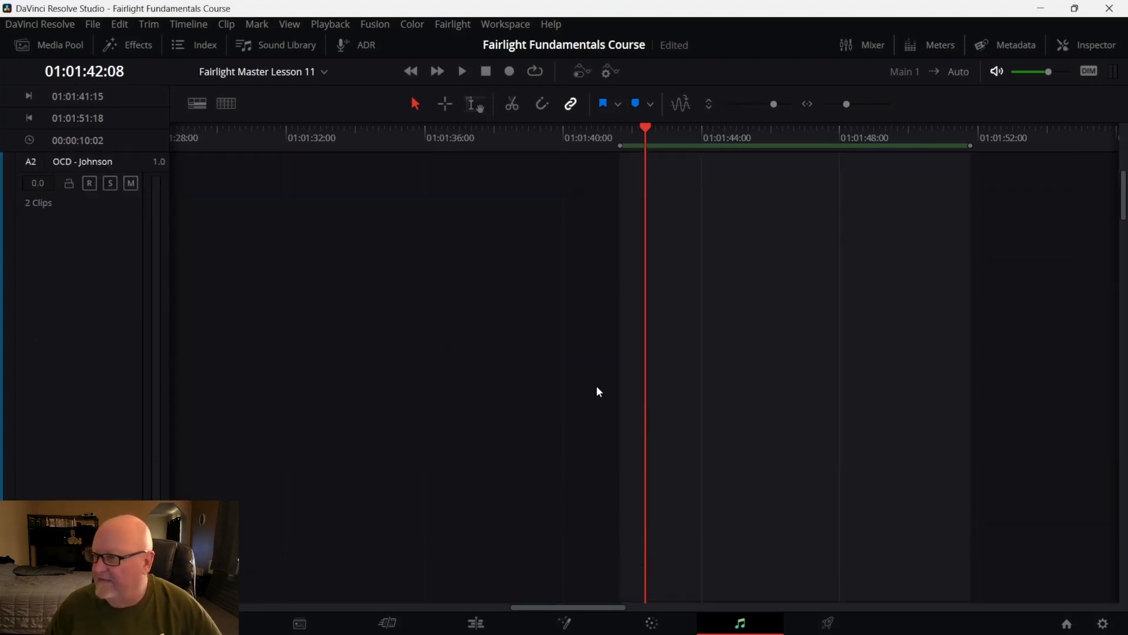
scroll(598, 387, up, 3)
scroll(597, 387, down, 3)
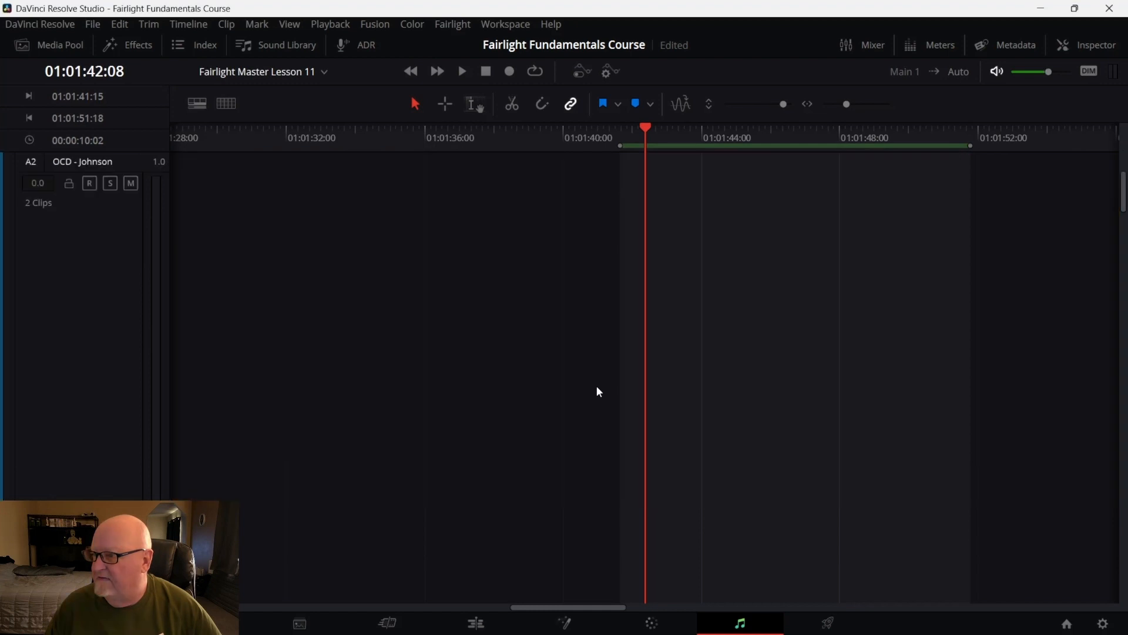
scroll(597, 387, up, 1)
scroll(599, 392, up, 2)
scroll(599, 391, down, 1)
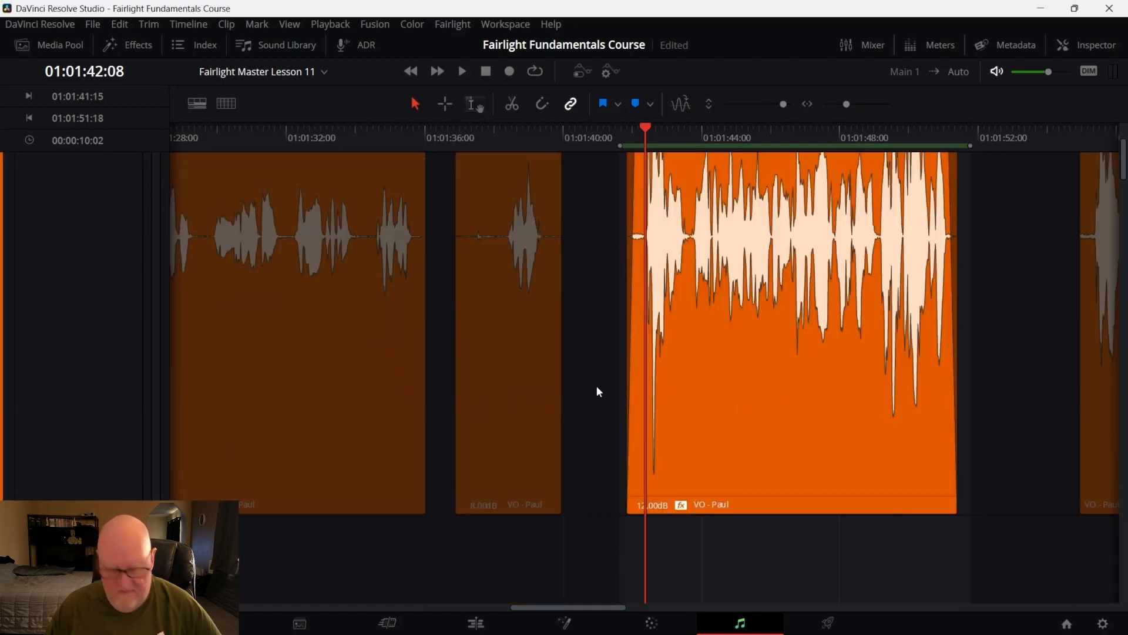
scroll(597, 389, up, 3)
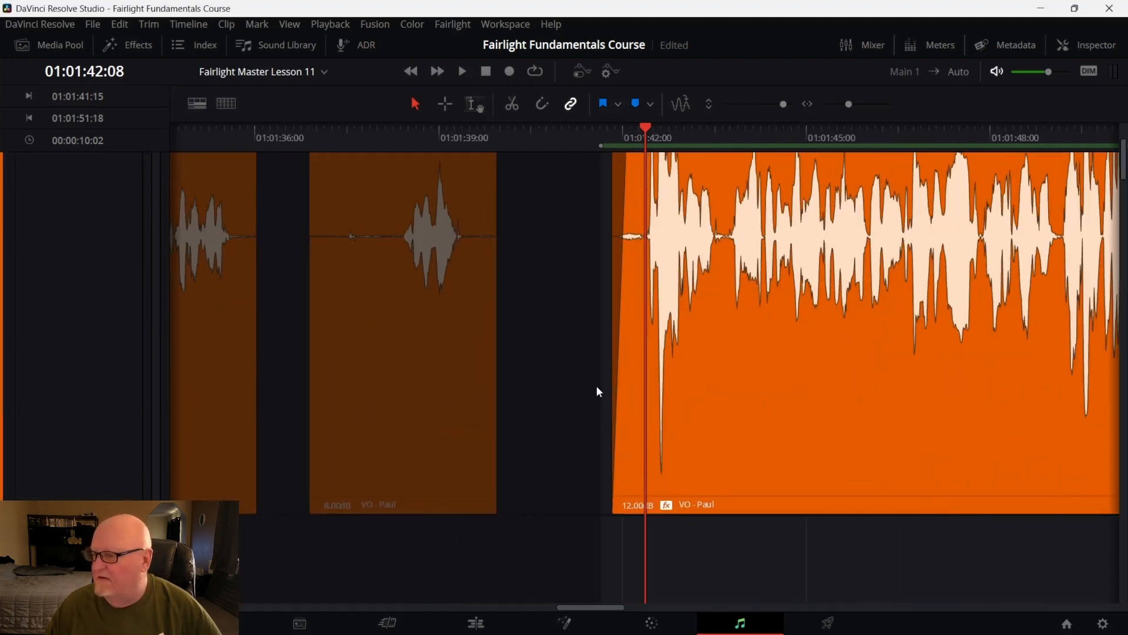
scroll(598, 392, down, 1)
scroll(598, 391, up, 2)
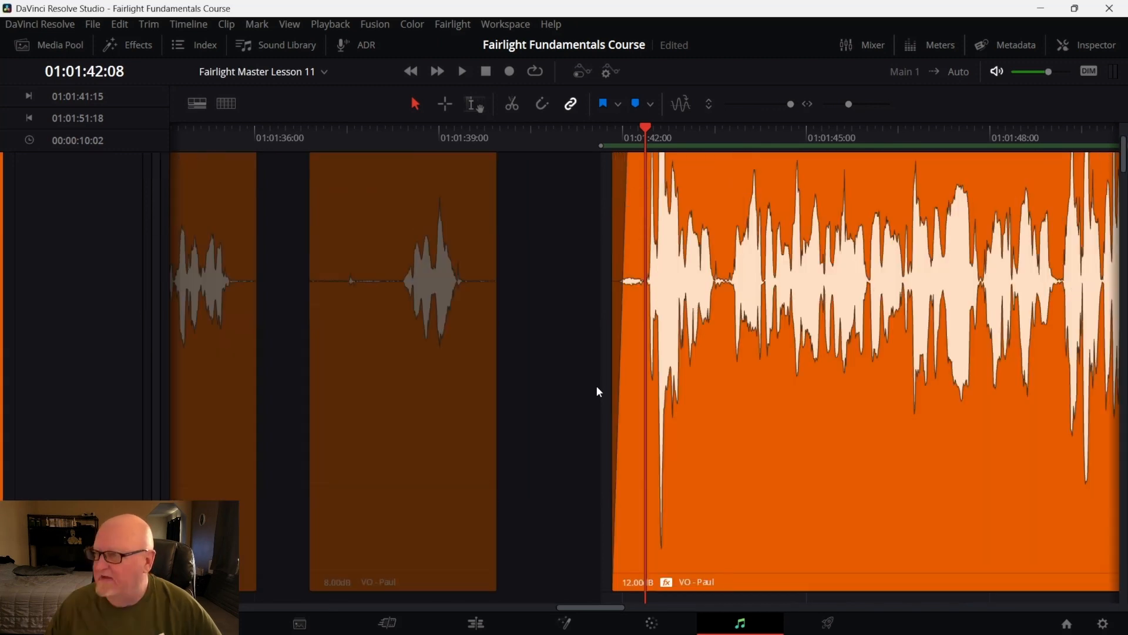
scroll(599, 391, down, 3)
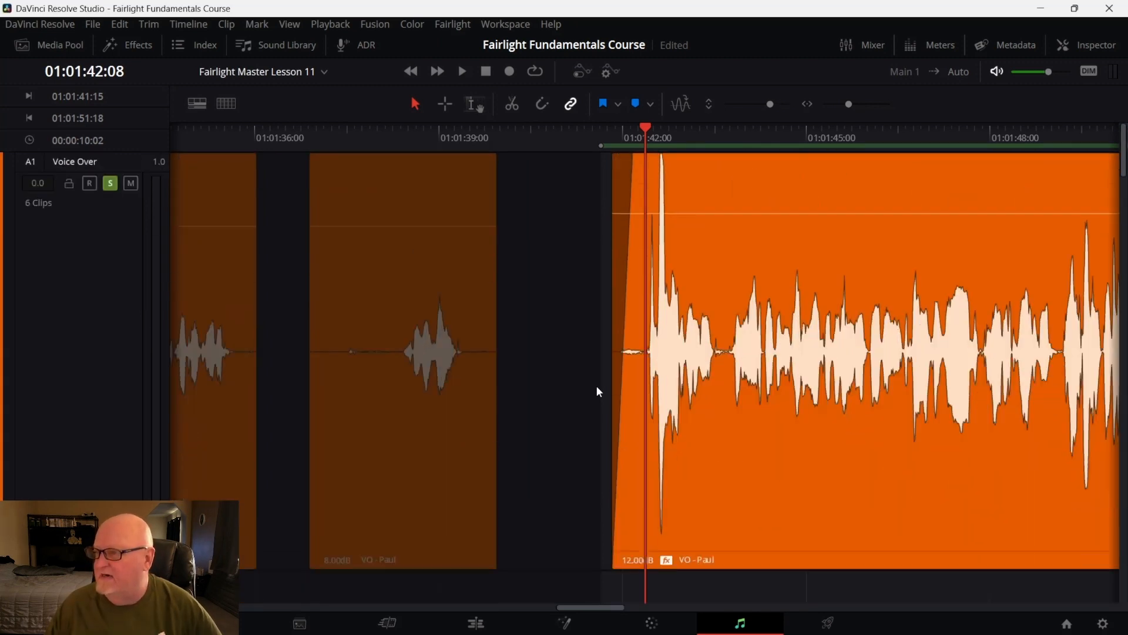
scroll(598, 391, up, 1)
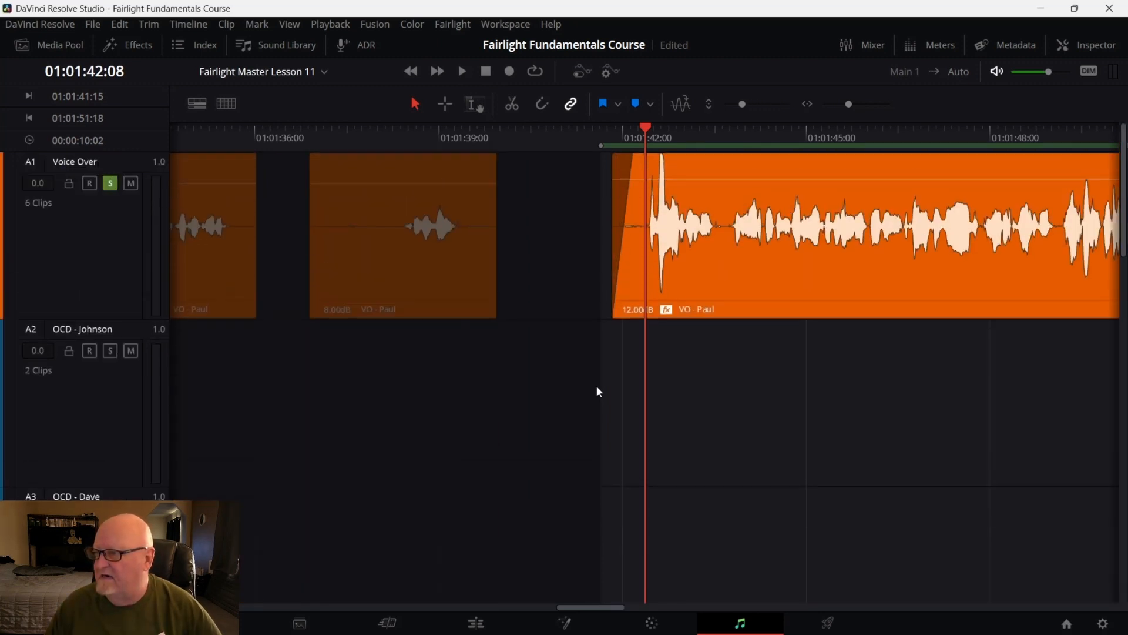
scroll(599, 391, down, 2)
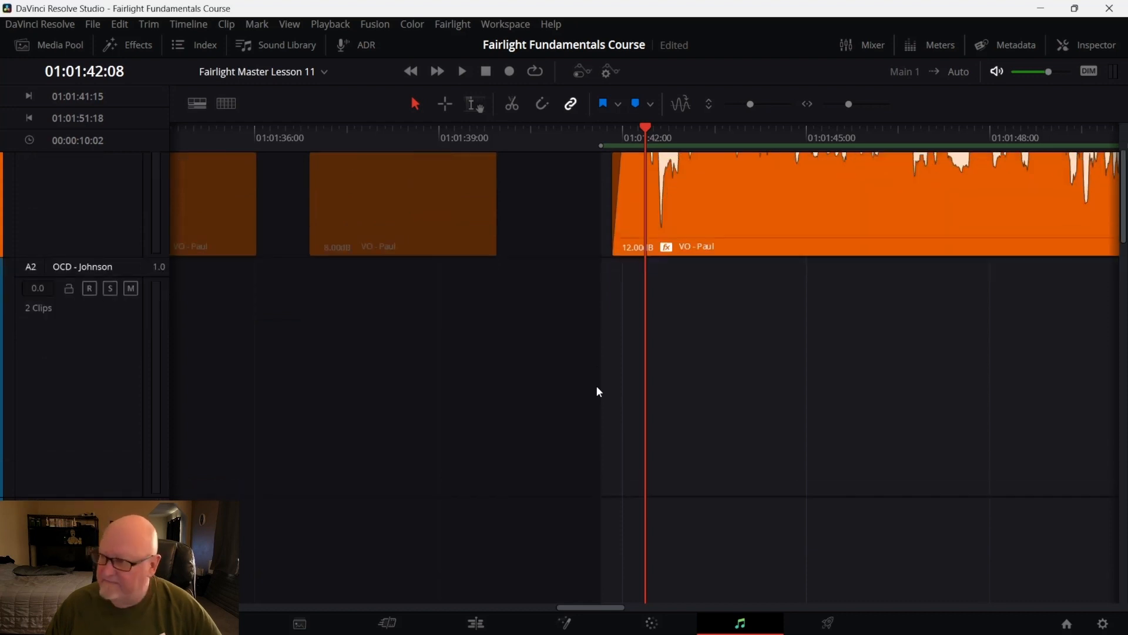
scroll(599, 392, up, 4)
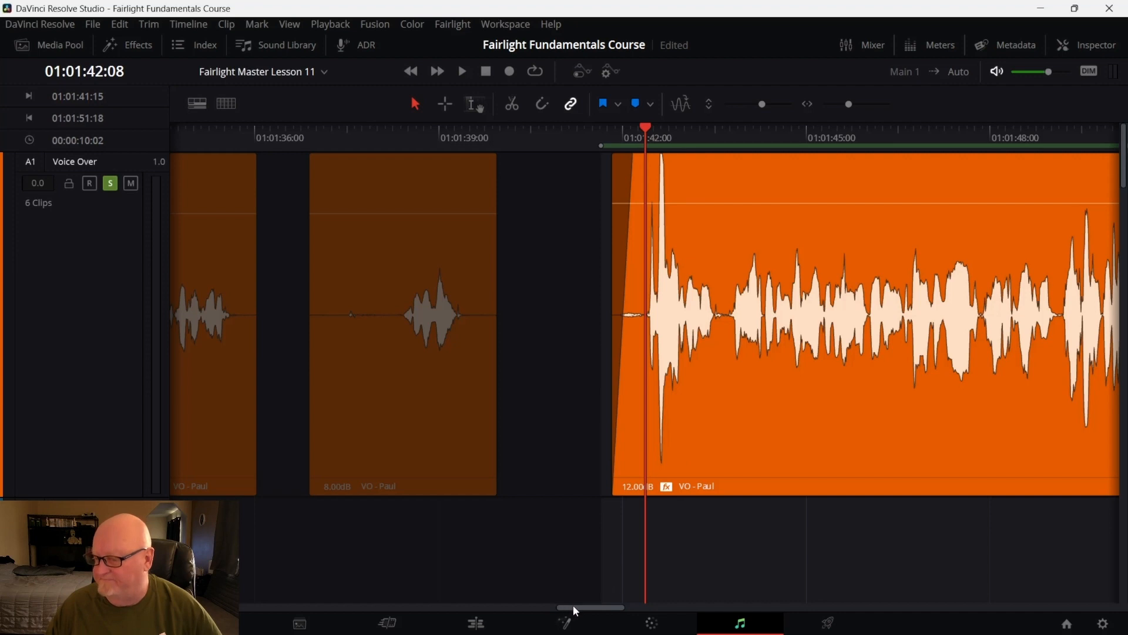
drag(574, 606, 595, 604)
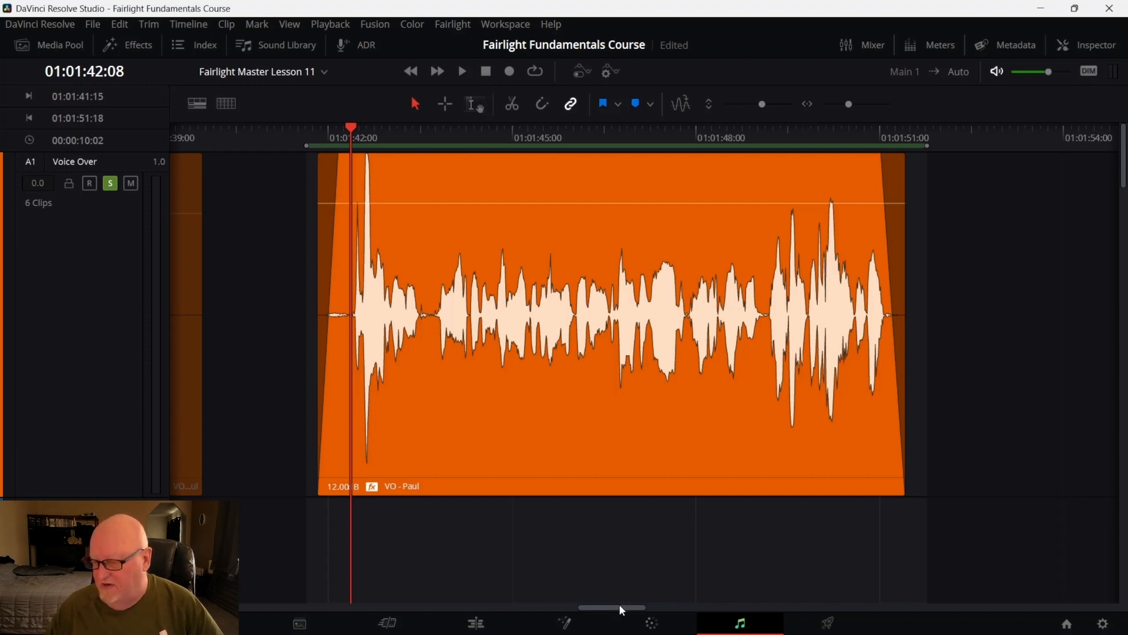
drag(618, 605, 631, 608)
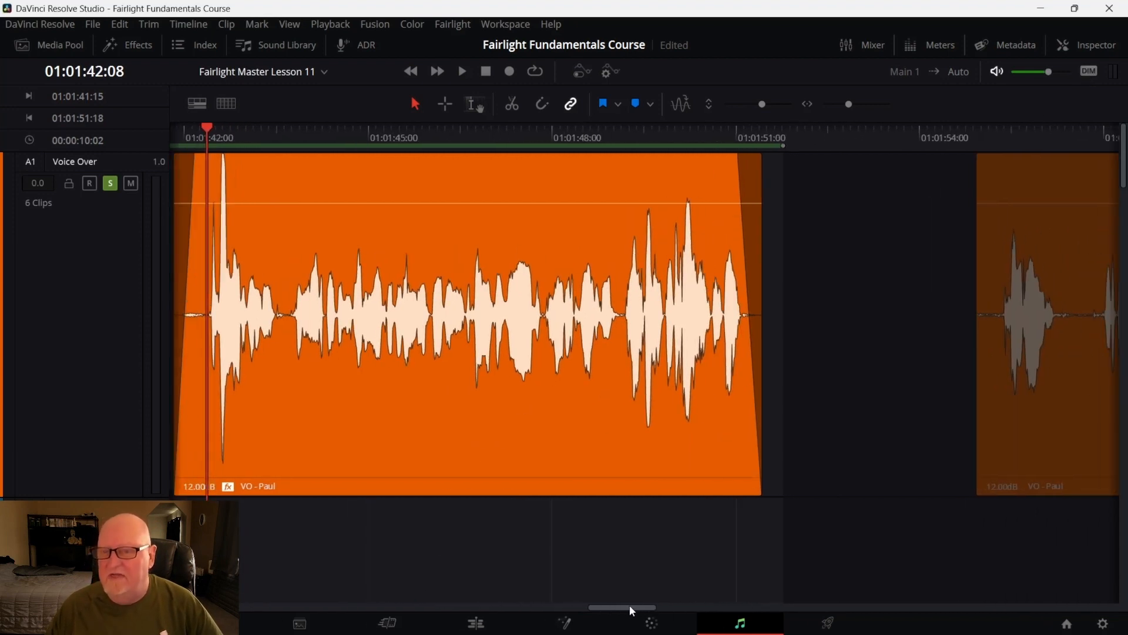
Open the Inspector to review the voice-over clip's audio settings, then close it
click(1093, 45)
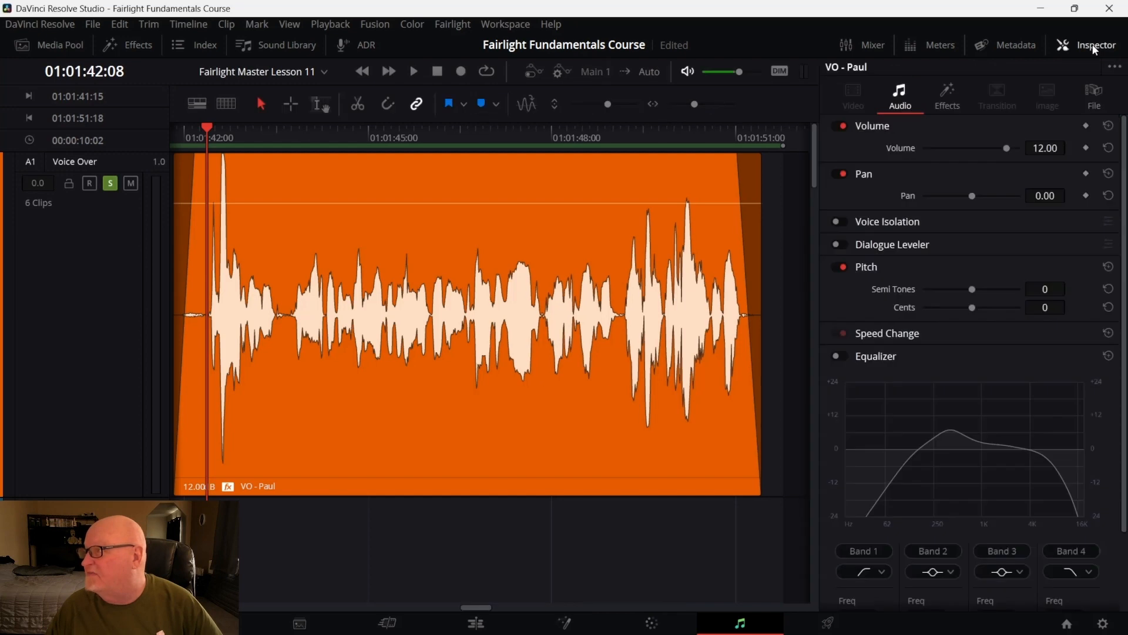
scroll(1044, 274, down, 2)
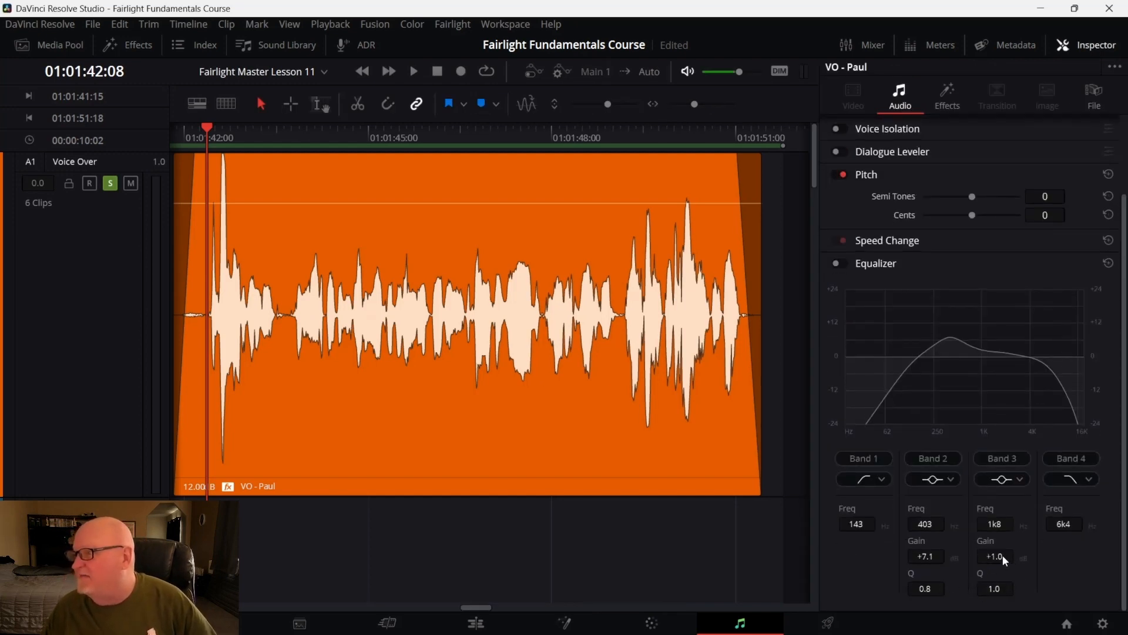
scroll(1005, 562, up, 2)
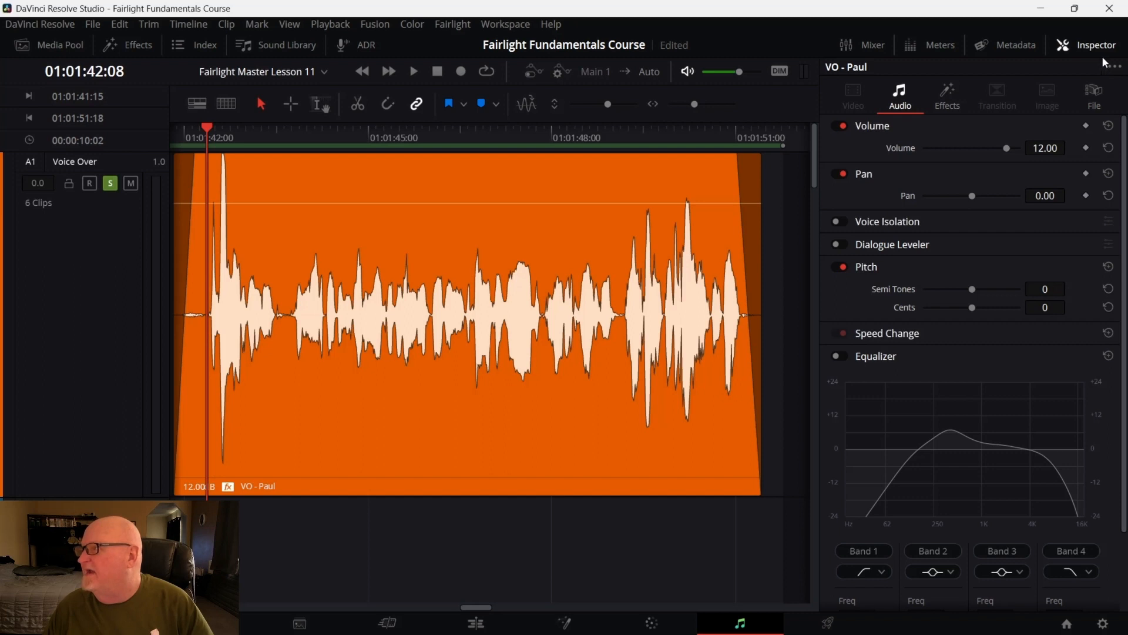
click(1089, 45)
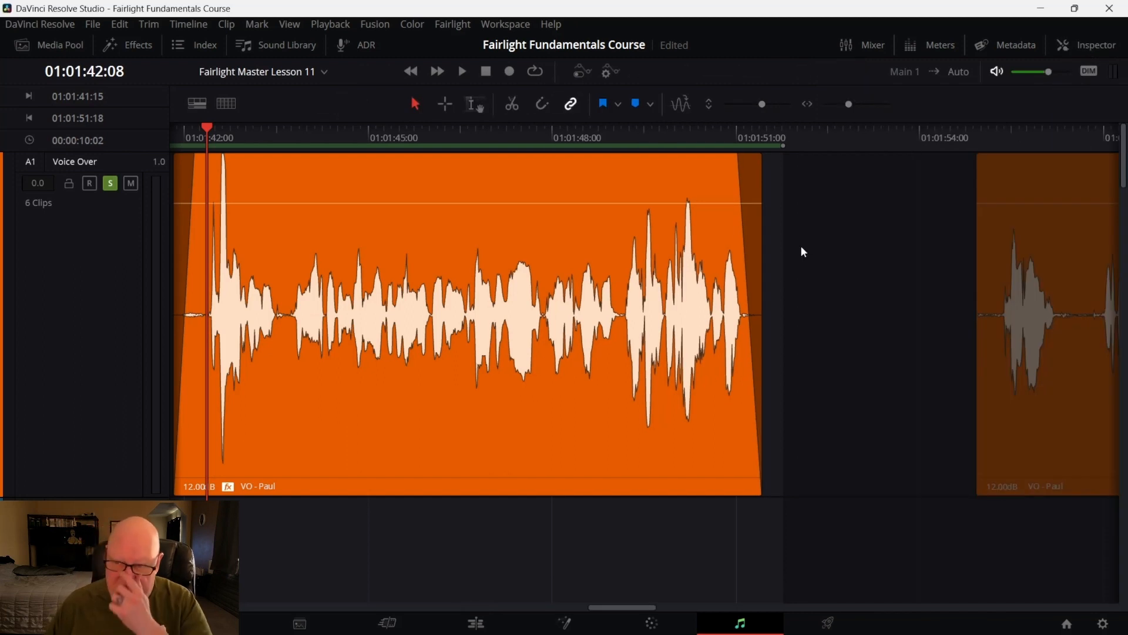
Undo the last effect change on the voice-over clip
right_click(265, 457)
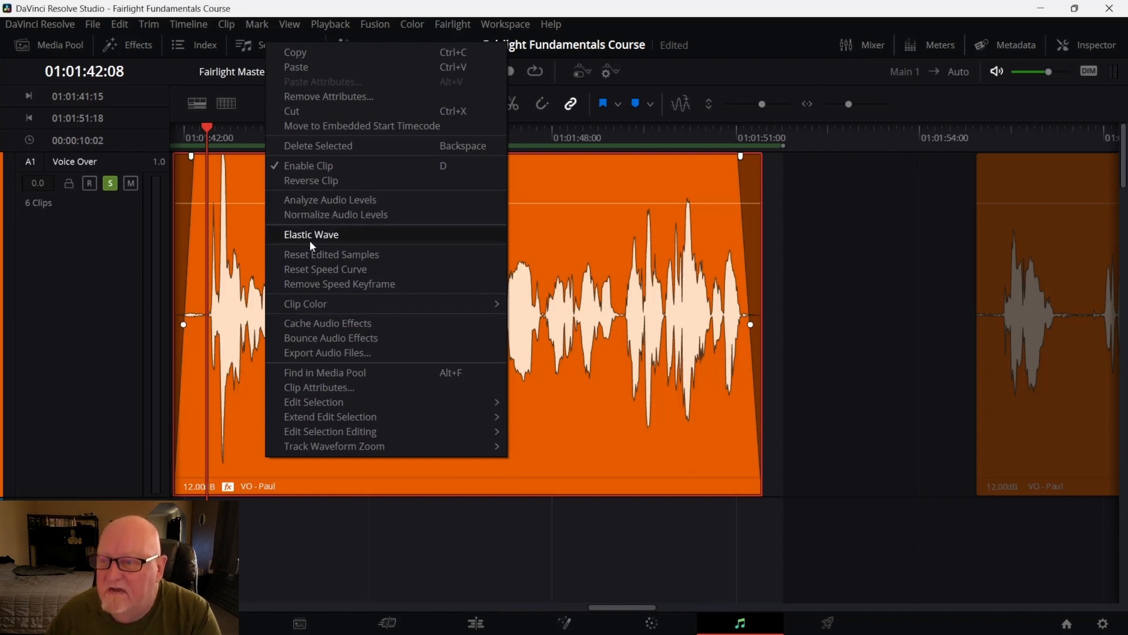
click(317, 530)
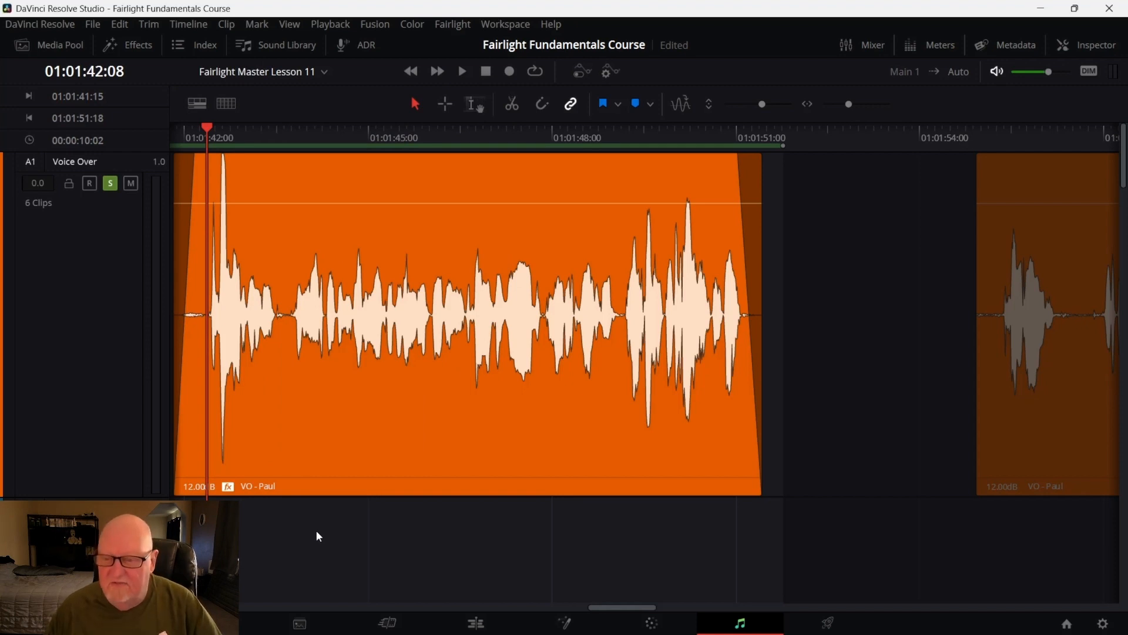
key(ctrl+z)
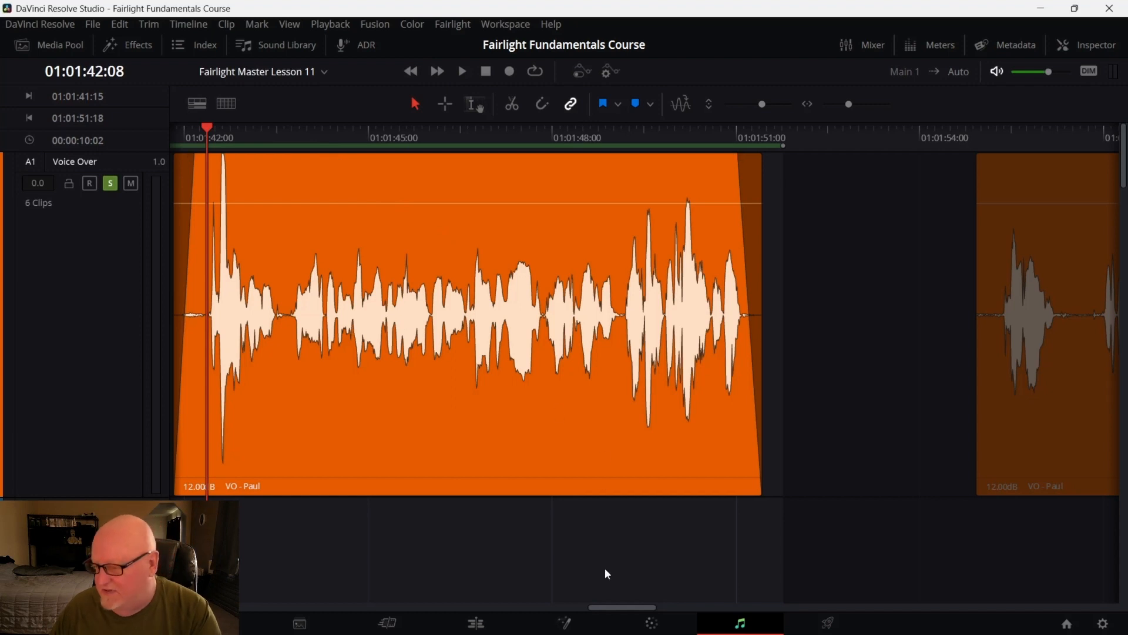
Zoom and scroll the timeline to review the voice-over clip alongside the other tracks
drag(612, 602, 601, 601)
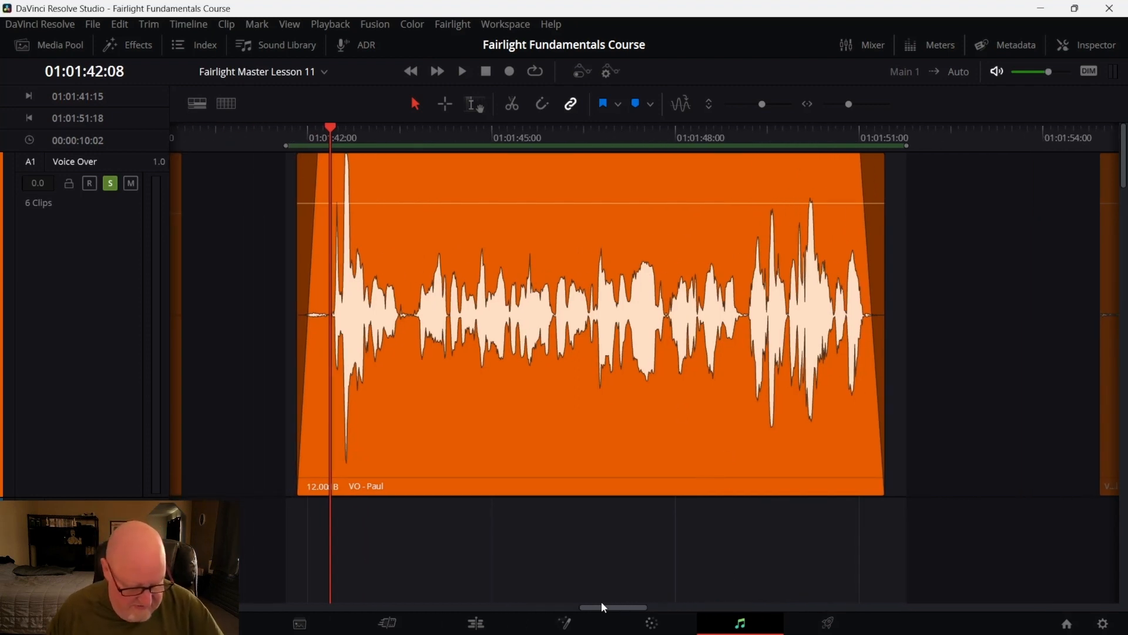
key(shift+z)
key(shift+z)
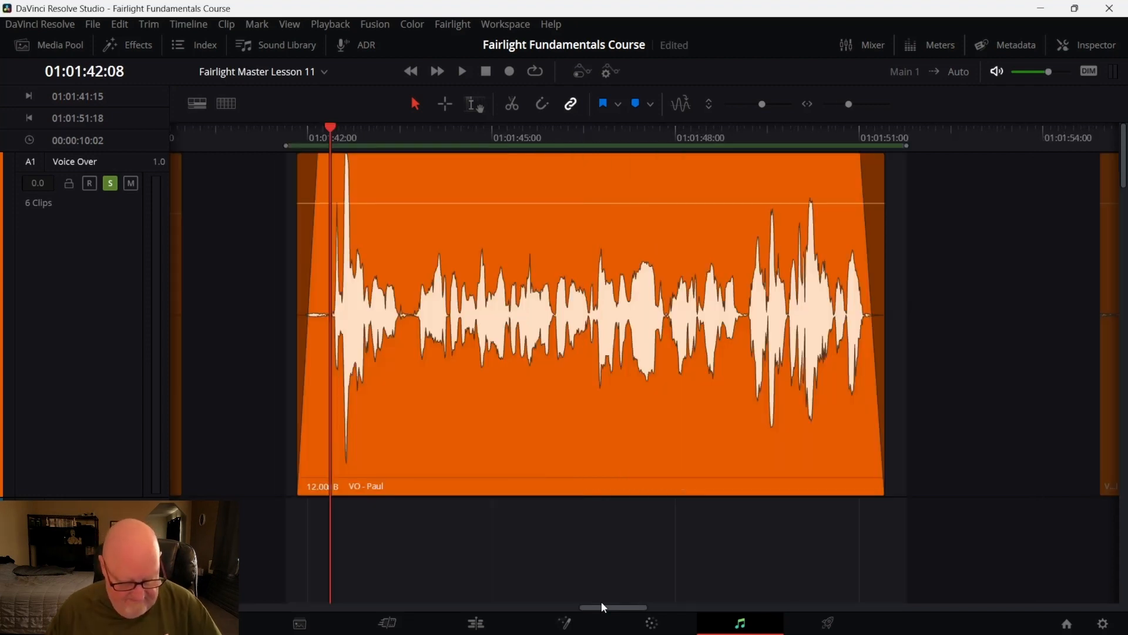
key(ctrl+=)
key(ctrl+=)
key(ctrl+=)
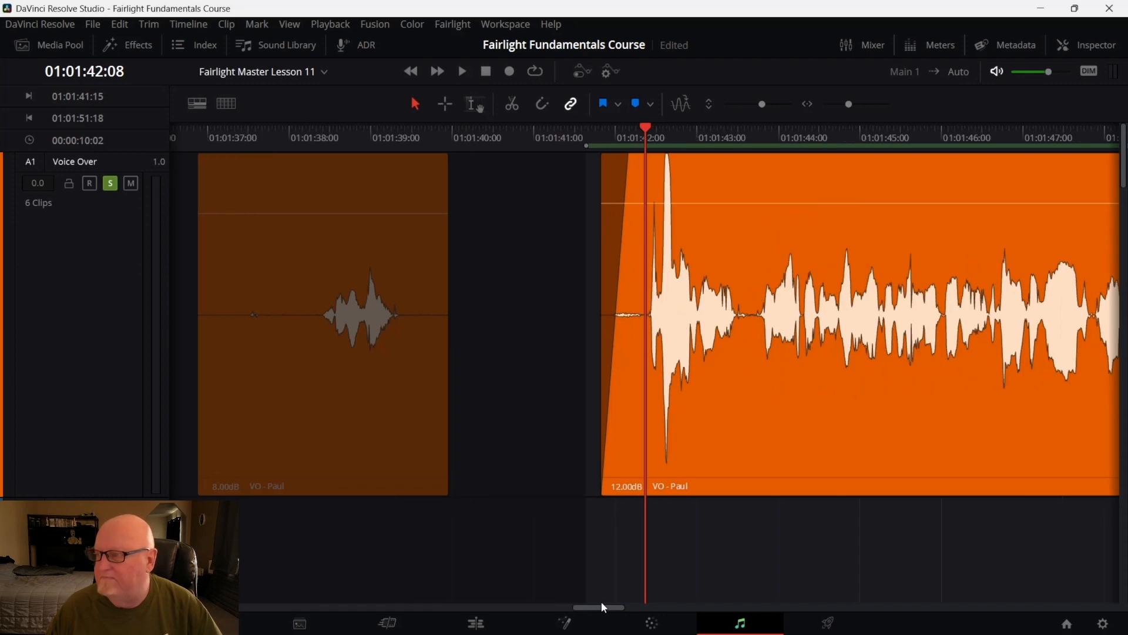
key(ctrl+-)
key(ctrl+-)
key(ctrl+-)
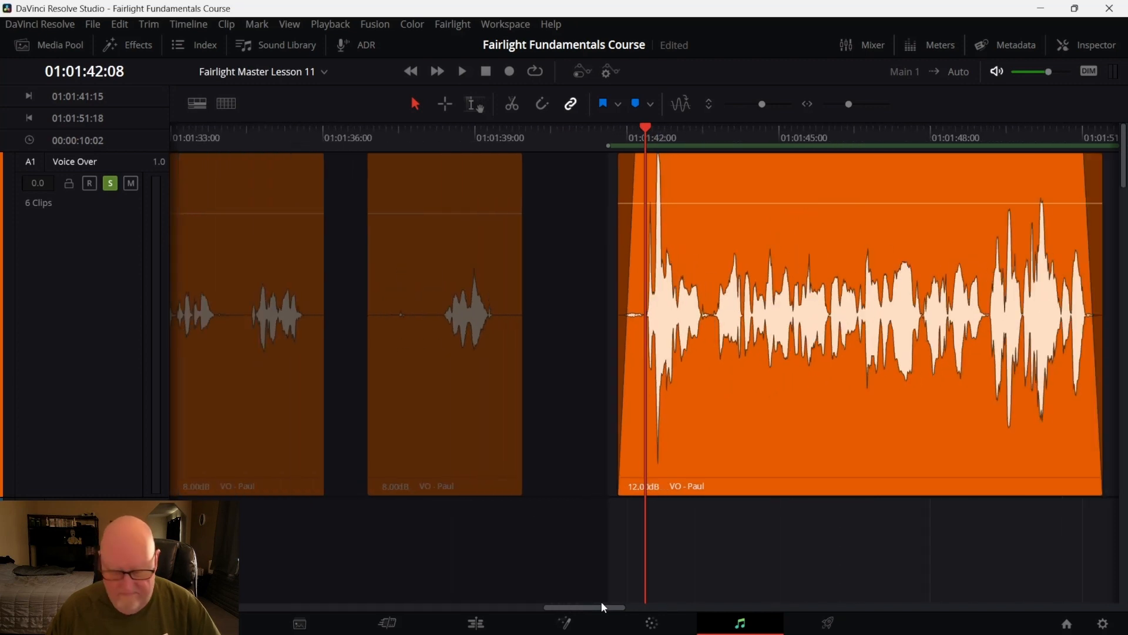
key(ctrl+shift+-)
key(ctrl+shift+-)
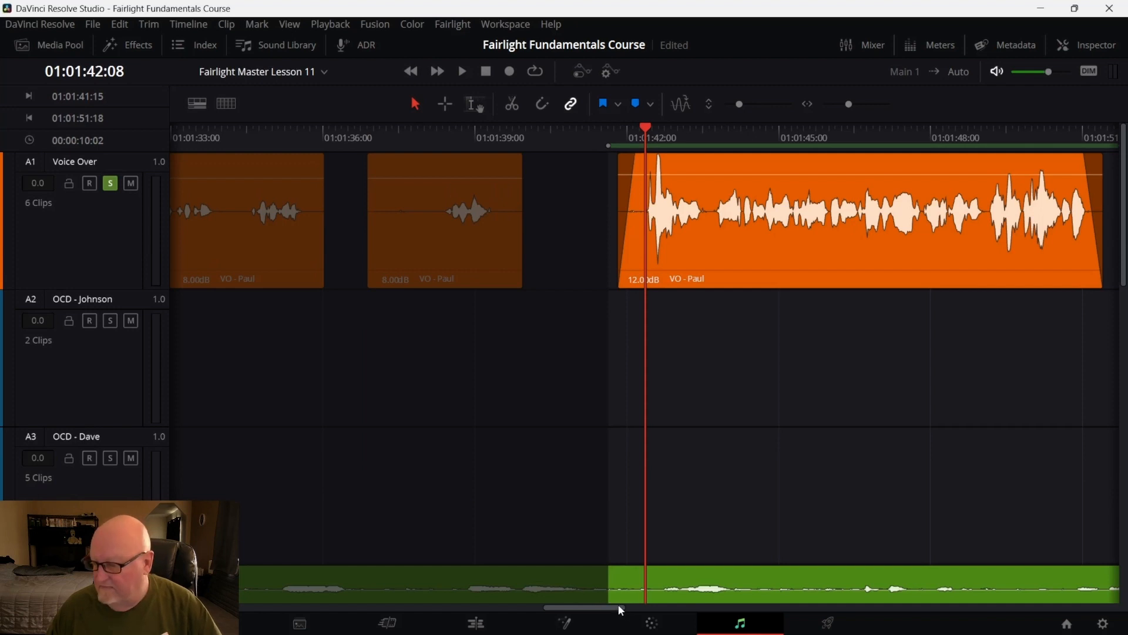
drag(619, 604, 643, 605)
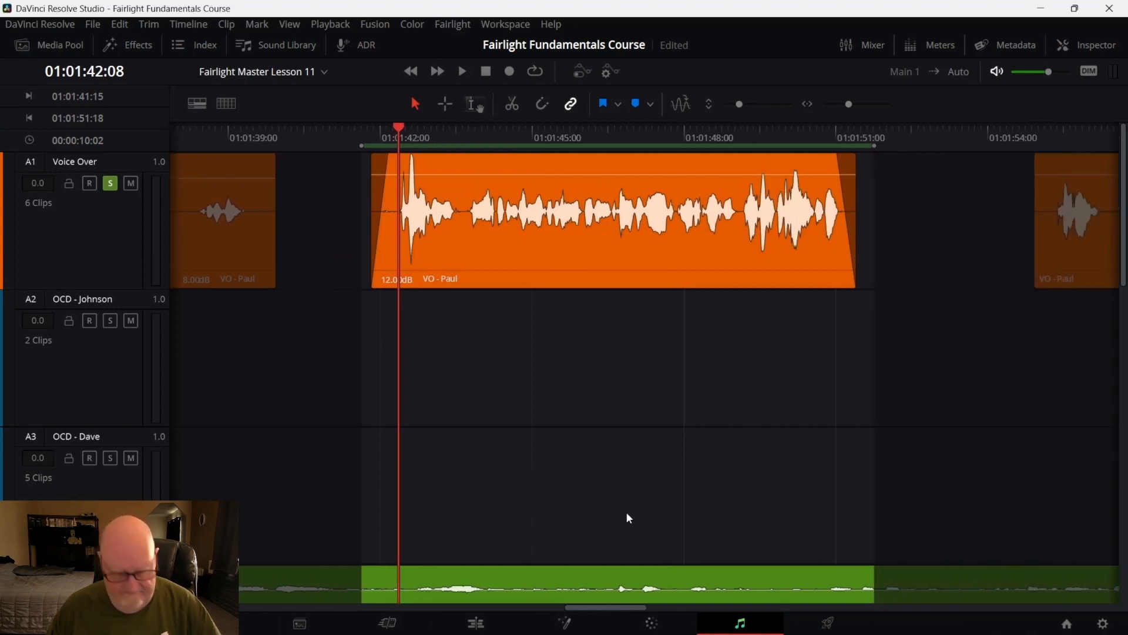
scroll(625, 525, up, 2)
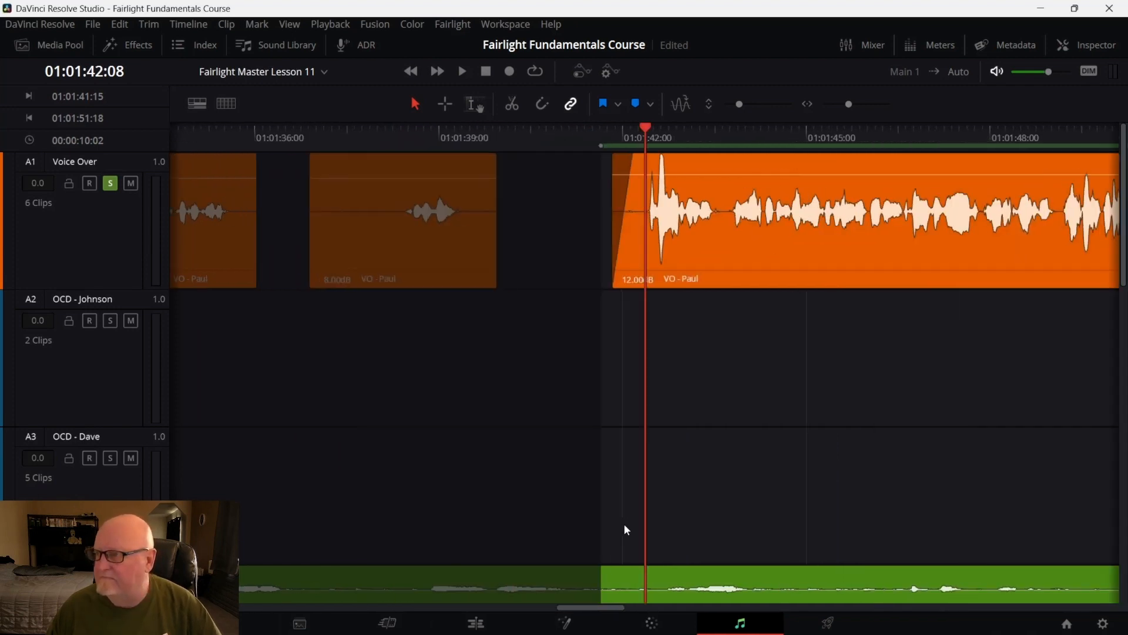
scroll(625, 525, down, 6)
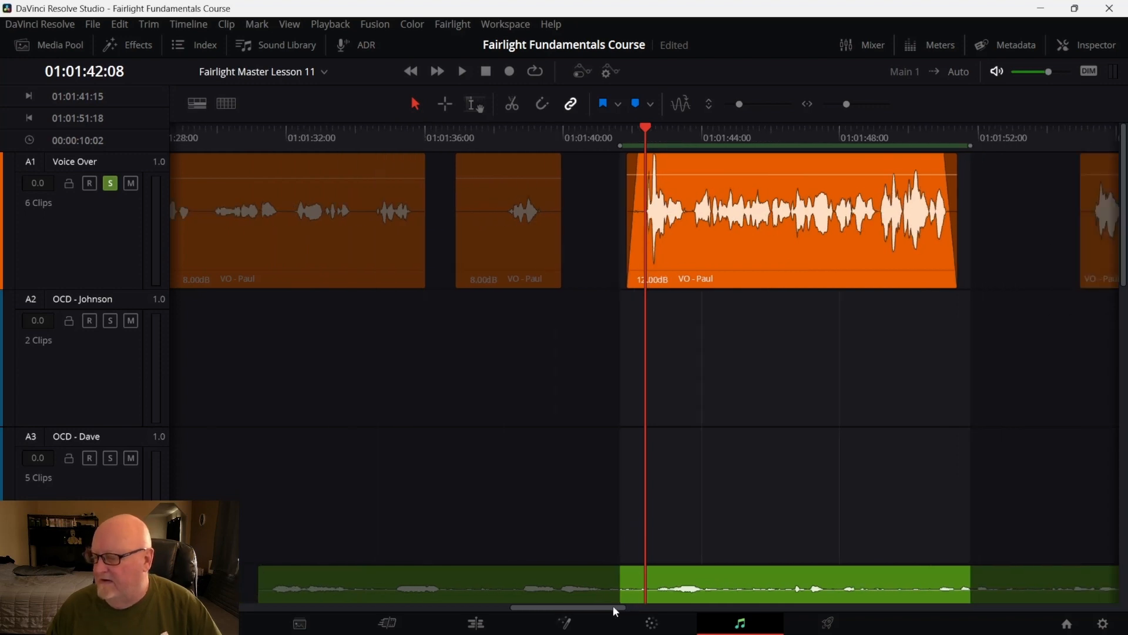
drag(613, 607, 660, 609)
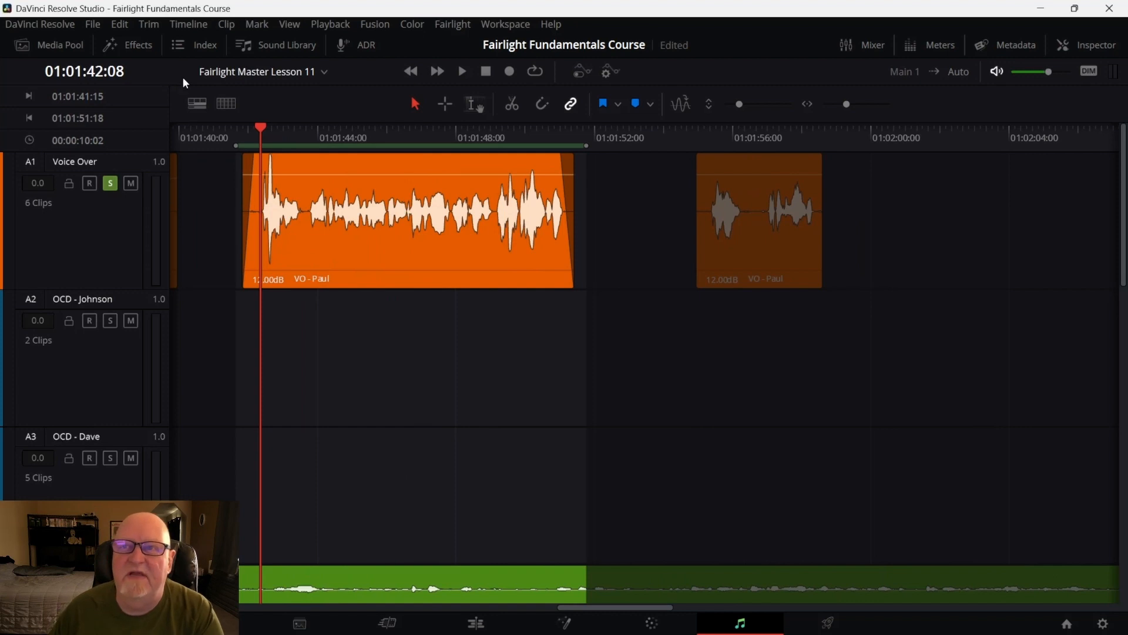
Add the Multiband Compressor from the Fairlight FX library to the voice-over clip
click(132, 45)
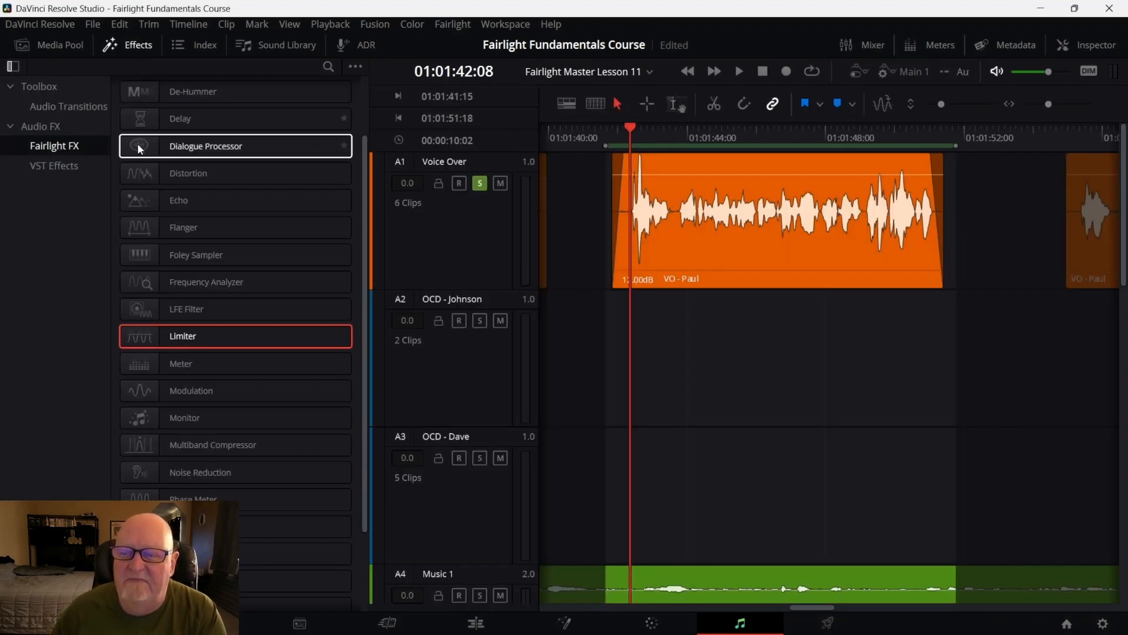
click(184, 445)
drag(184, 444, 764, 240)
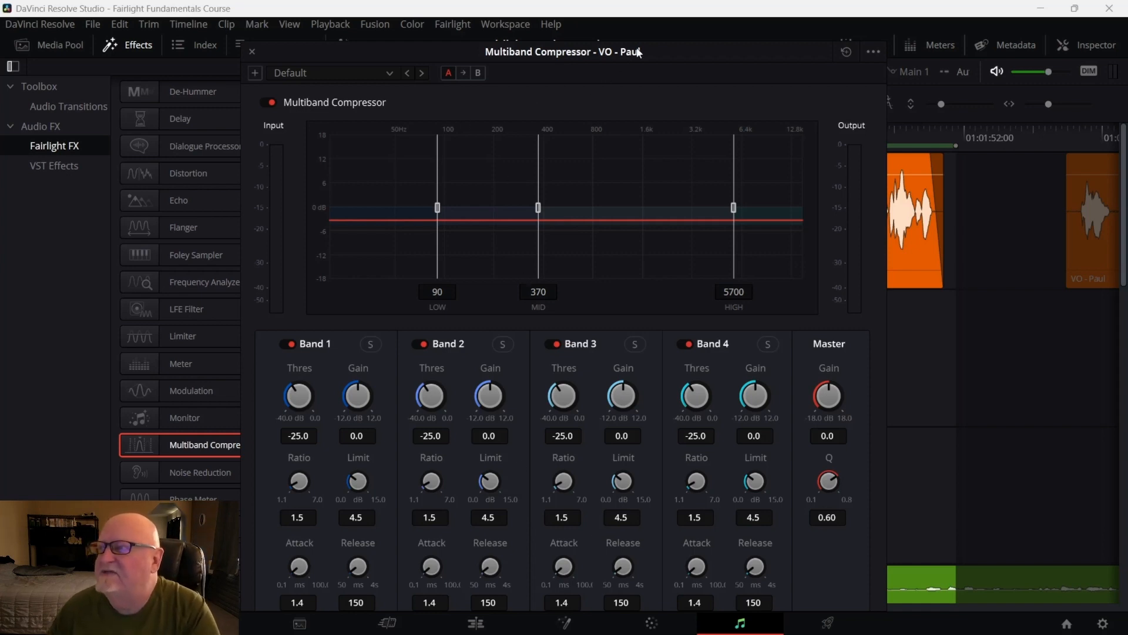
drag(637, 52, 585, 46)
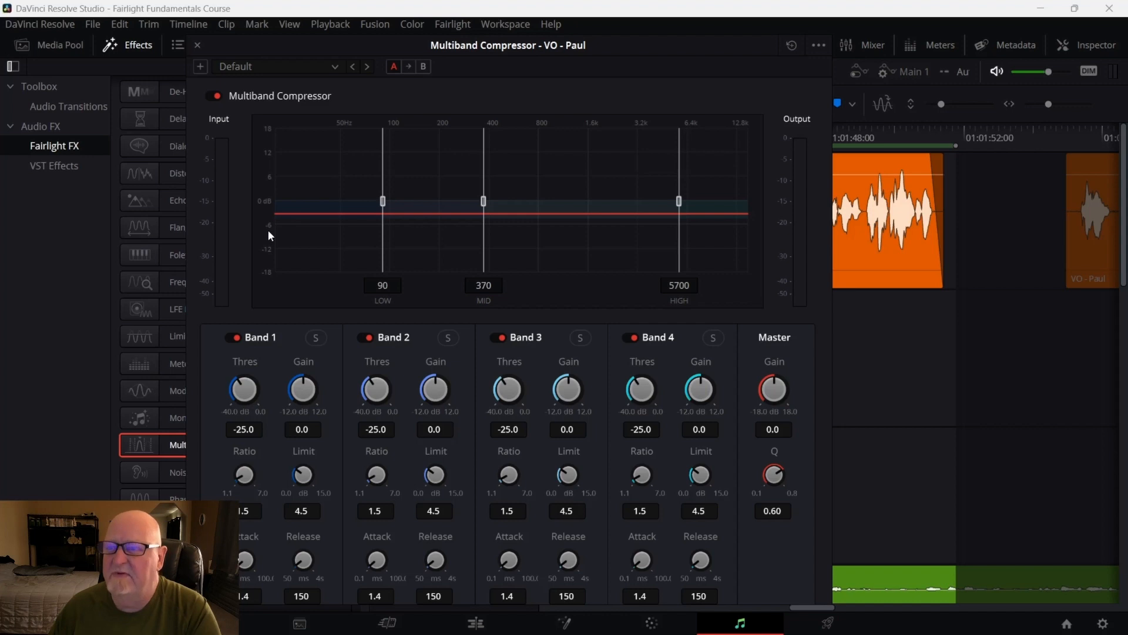
Solo Band 1 and loop-preview the clip while moving the low crossover to about 117 Hz
click(318, 338)
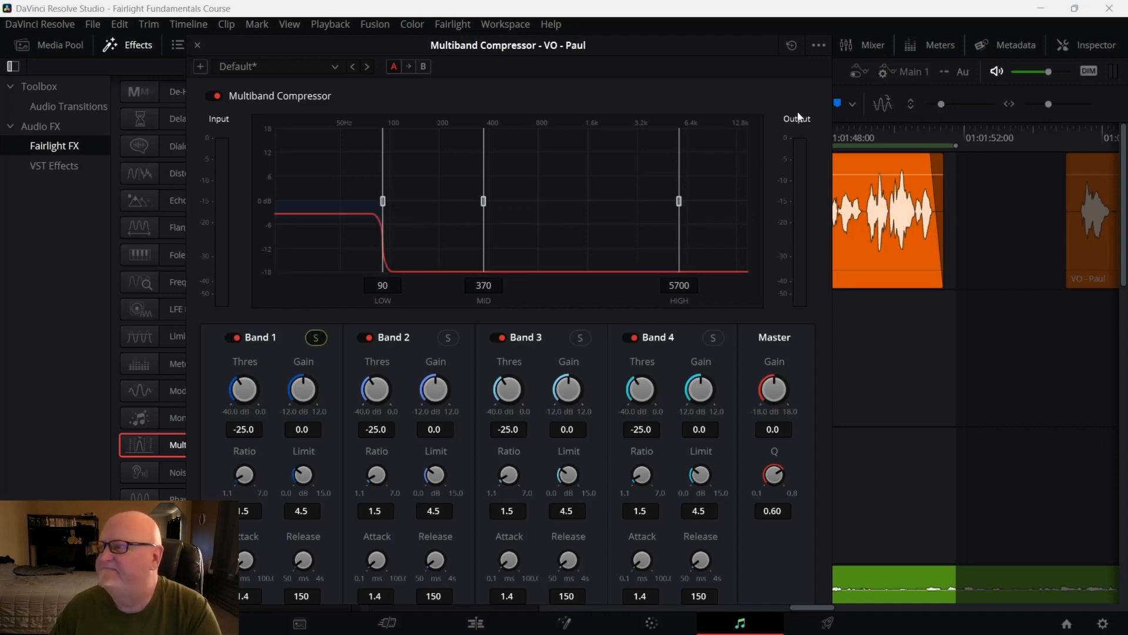
click(819, 45)
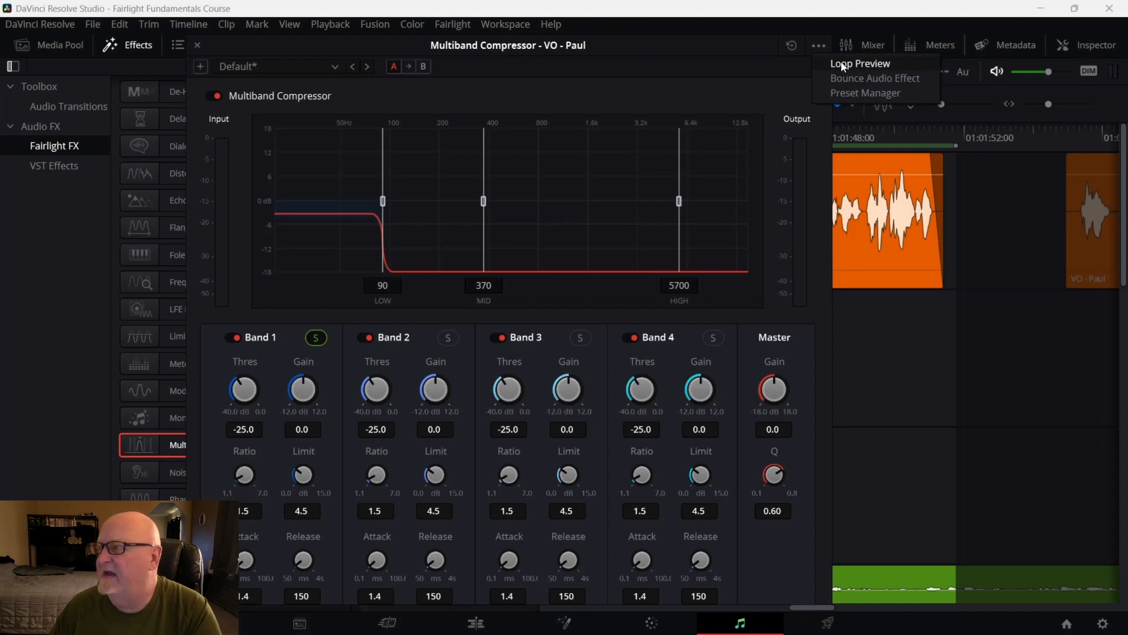
click(842, 64)
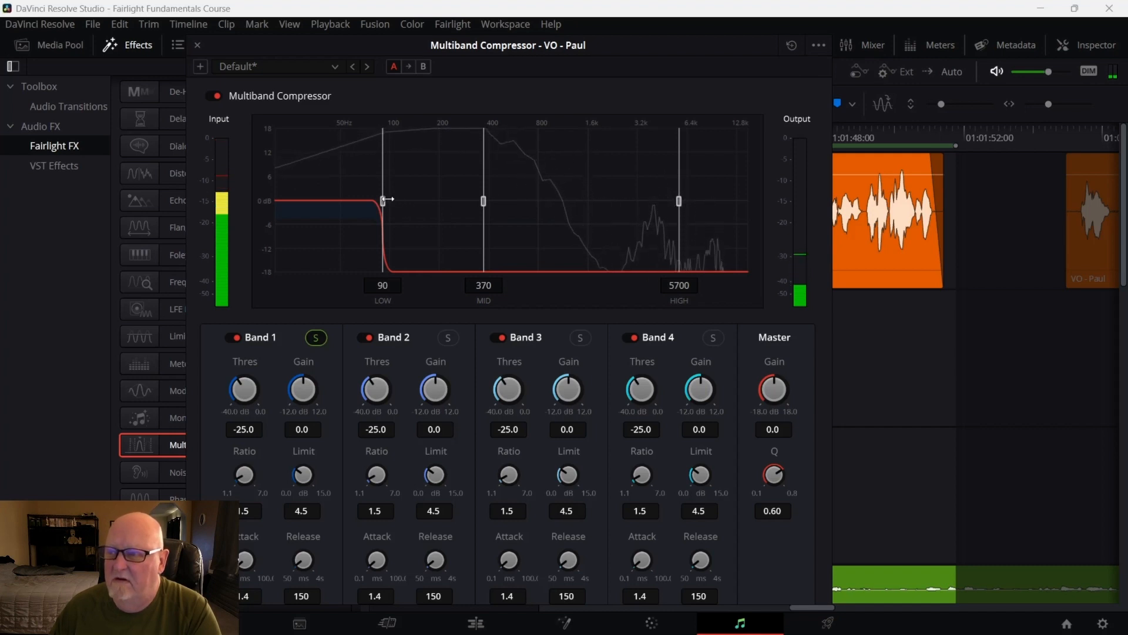
mouse_move(387, 200)
mouse_down()
mouse_move(465, 201)
mouse_move(401, 201)
mouse_up()
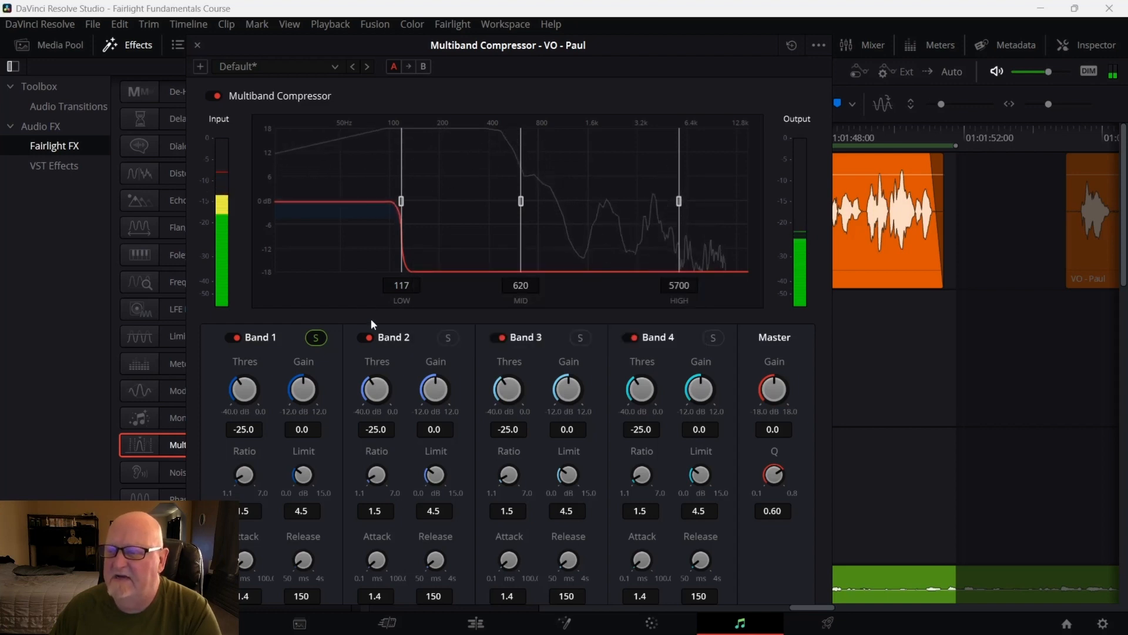
Stop the loop preview and unsolo Band 1
click(819, 44)
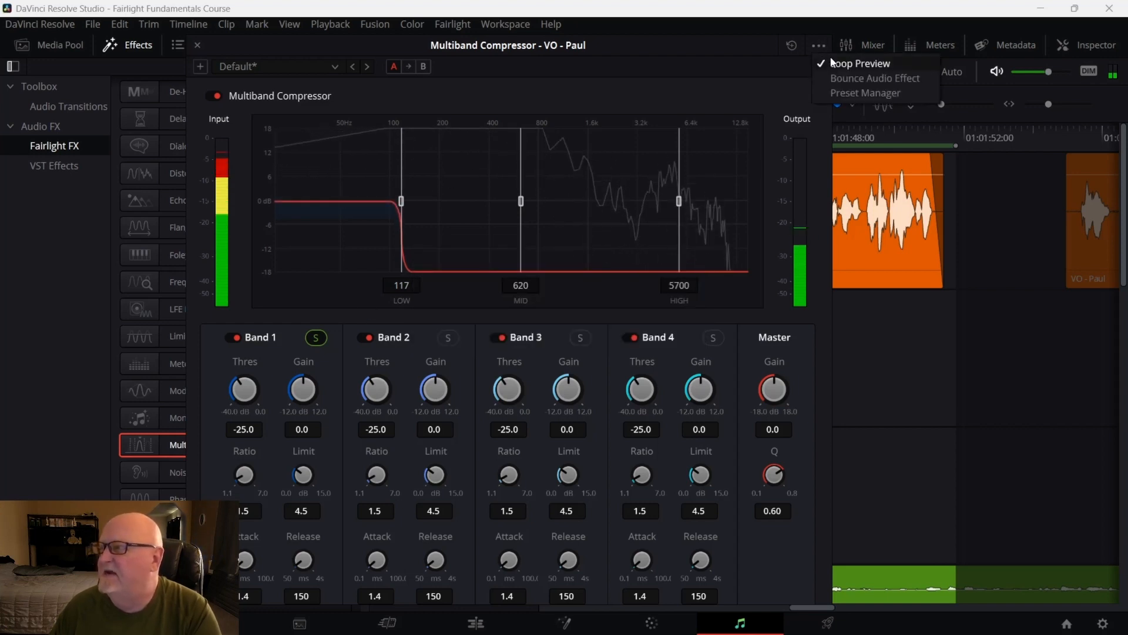
click(837, 61)
click(316, 337)
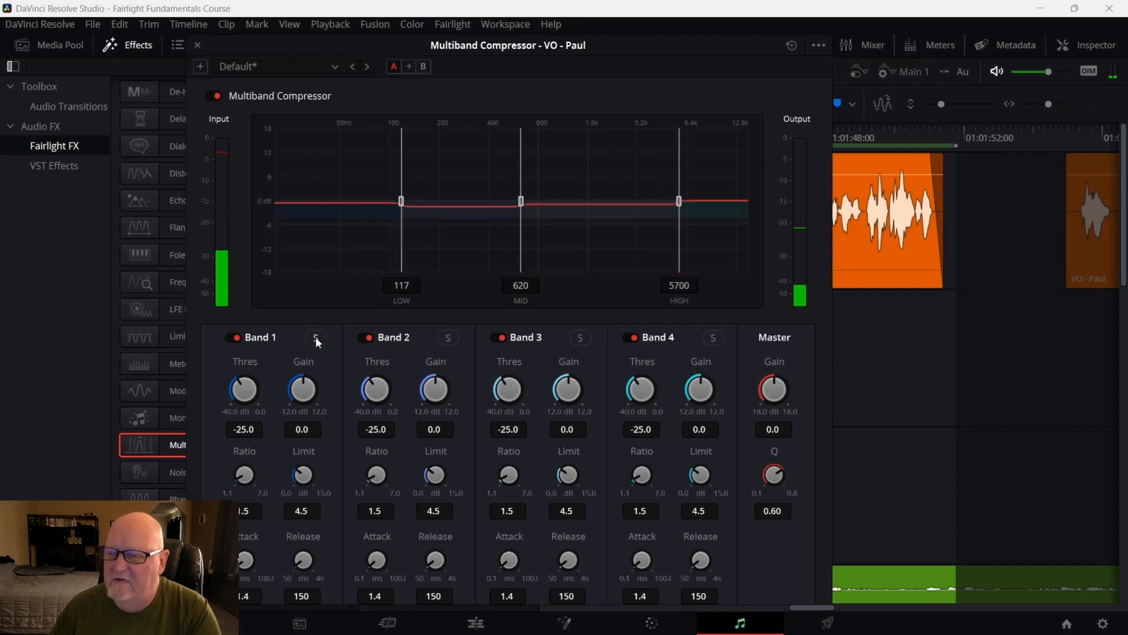
Solo Band 4 and loop-preview the clip while moving the high crossover to about 6590 Hz
click(714, 337)
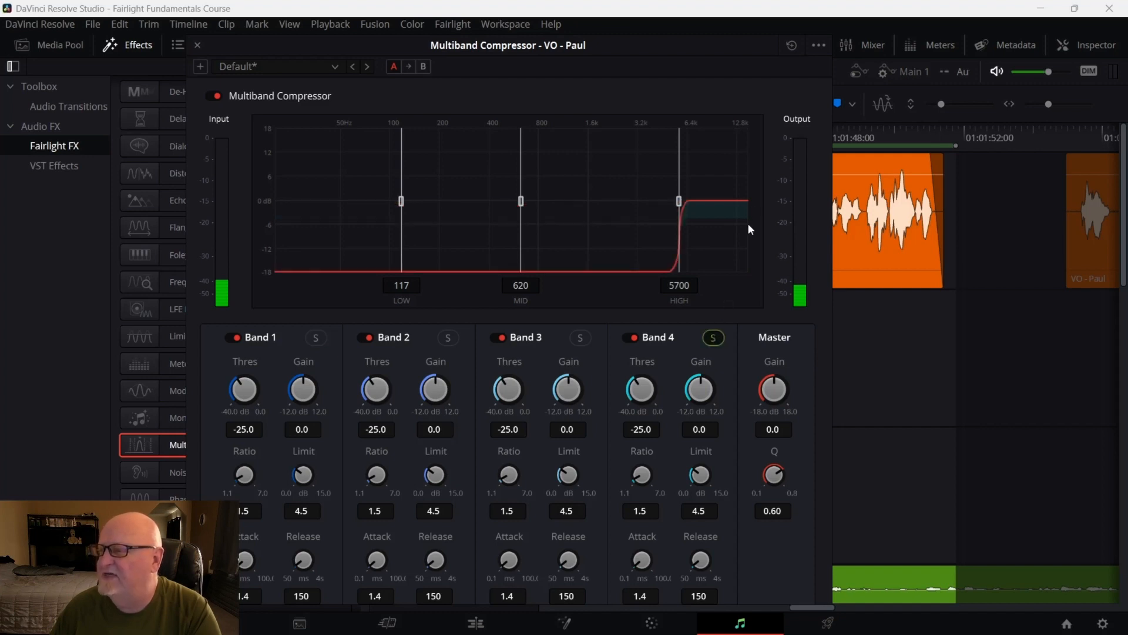
click(818, 44)
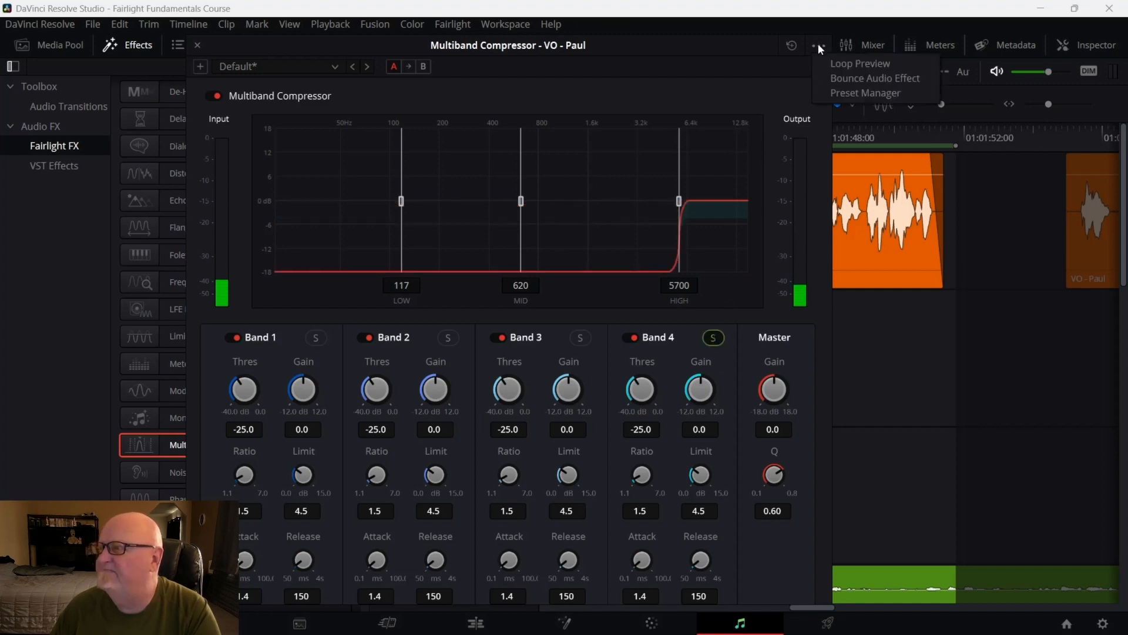
click(843, 67)
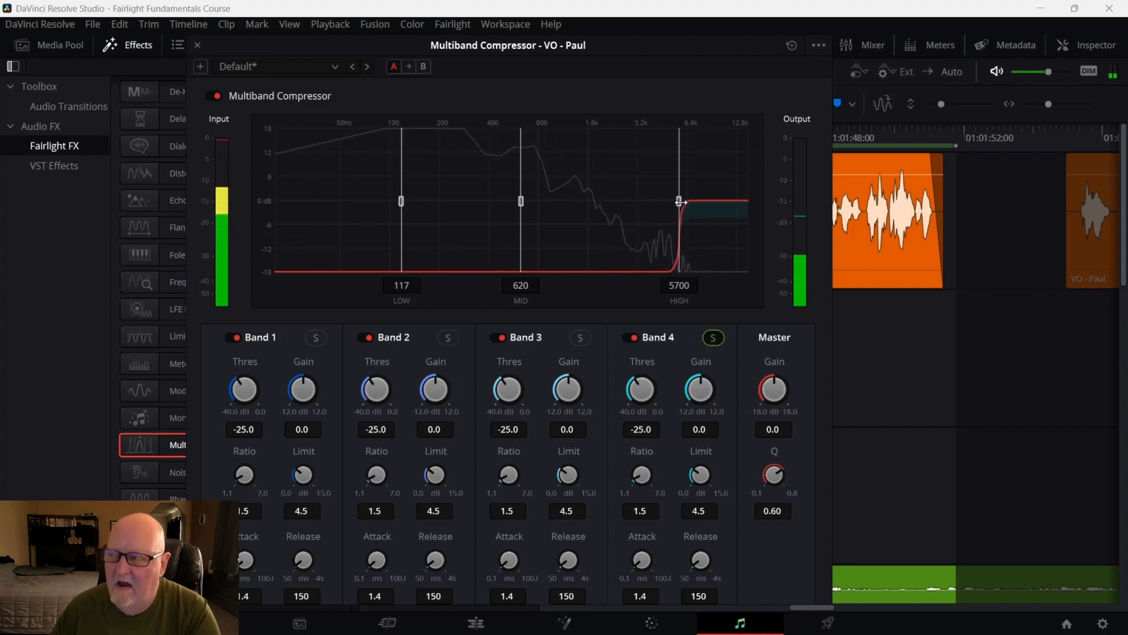
mouse_move(680, 200)
mouse_down()
mouse_move(594, 201)
mouse_move(690, 201)
mouse_up()
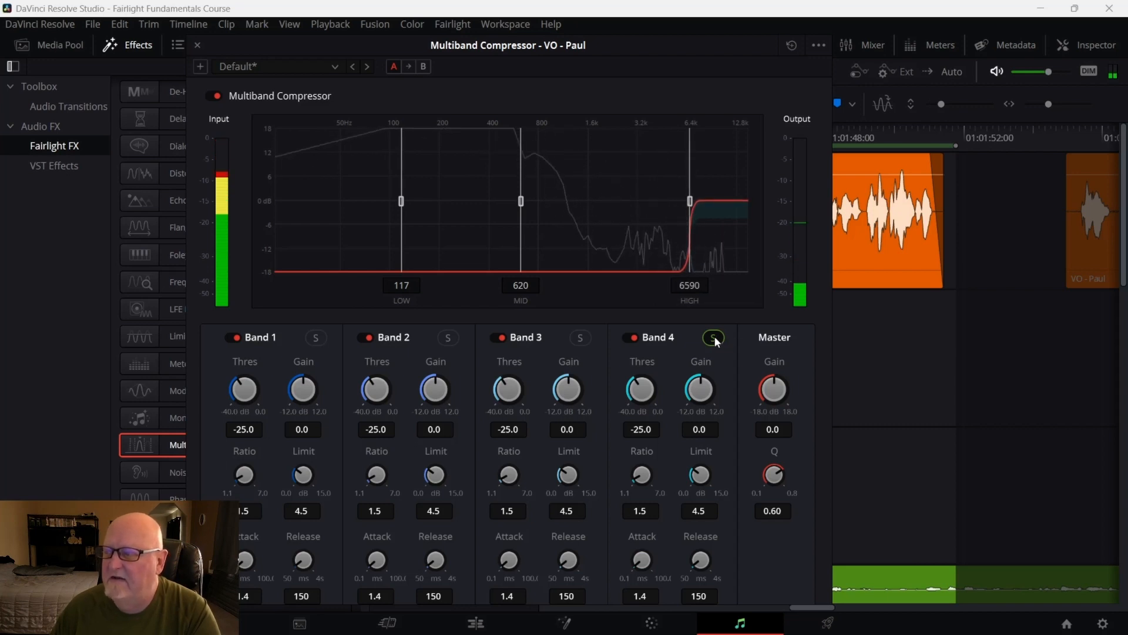
Bypass Band 1 and raise the limits of Bands 2 and 3 to about 12 dB
click(817, 46)
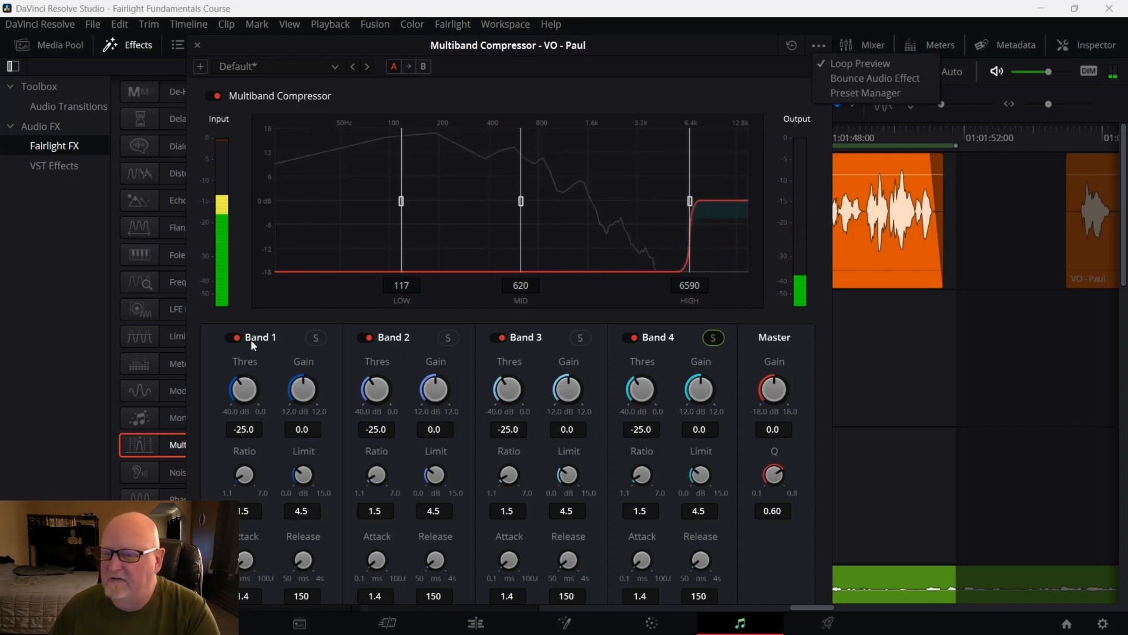
click(230, 336)
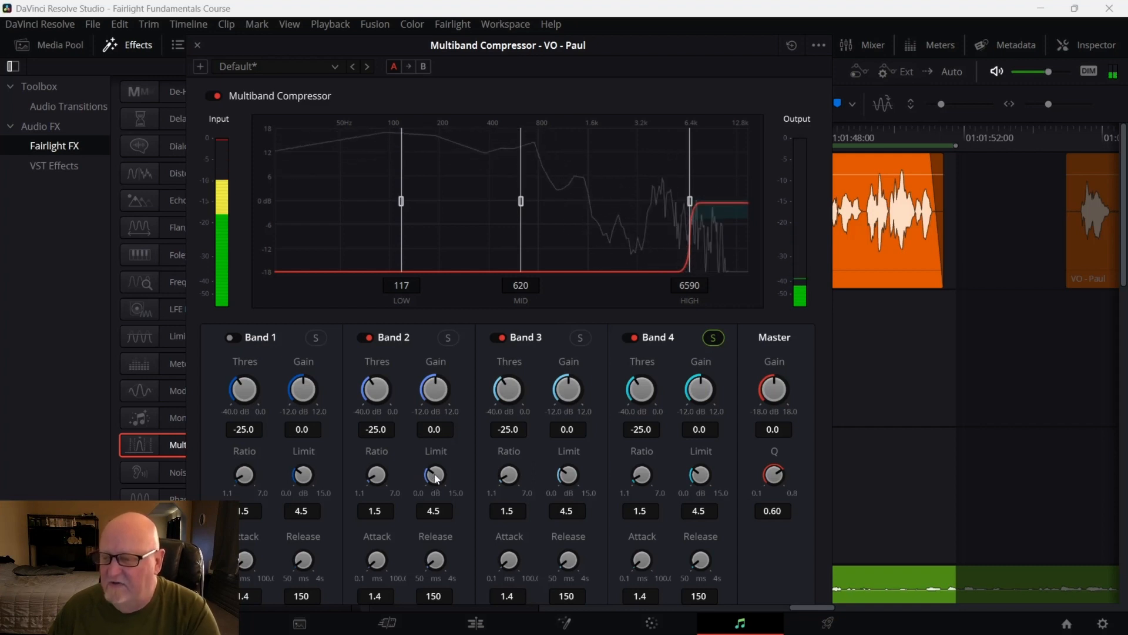
mouse_move(436, 479)
mouse_down()
mouse_move(483, 473)
mouse_move(423, 477)
mouse_up()
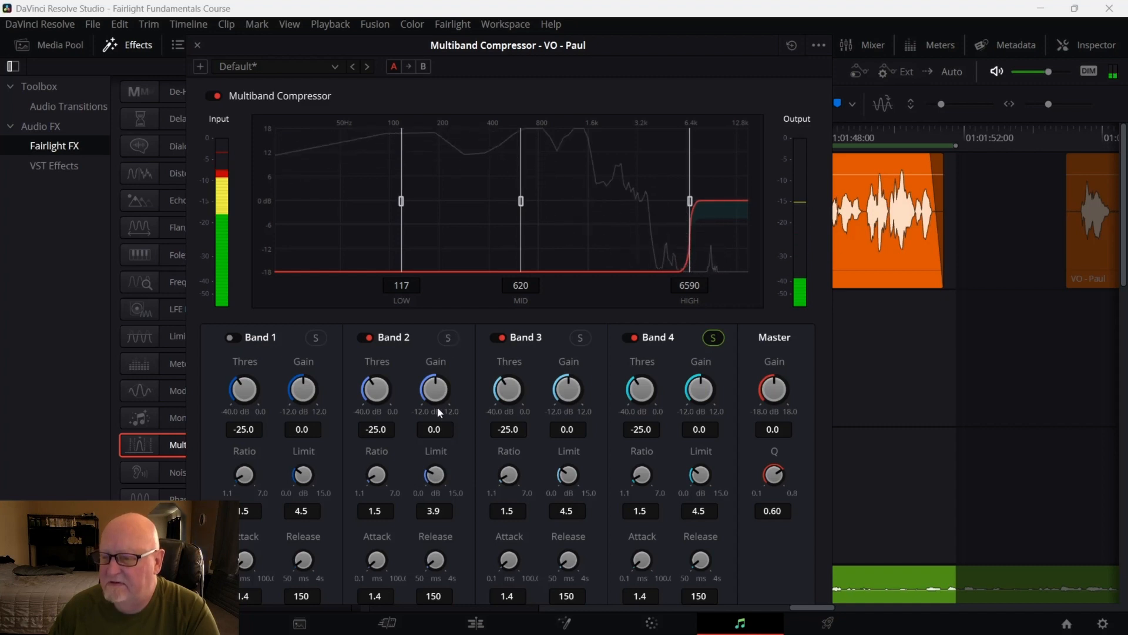
double_click(431, 474)
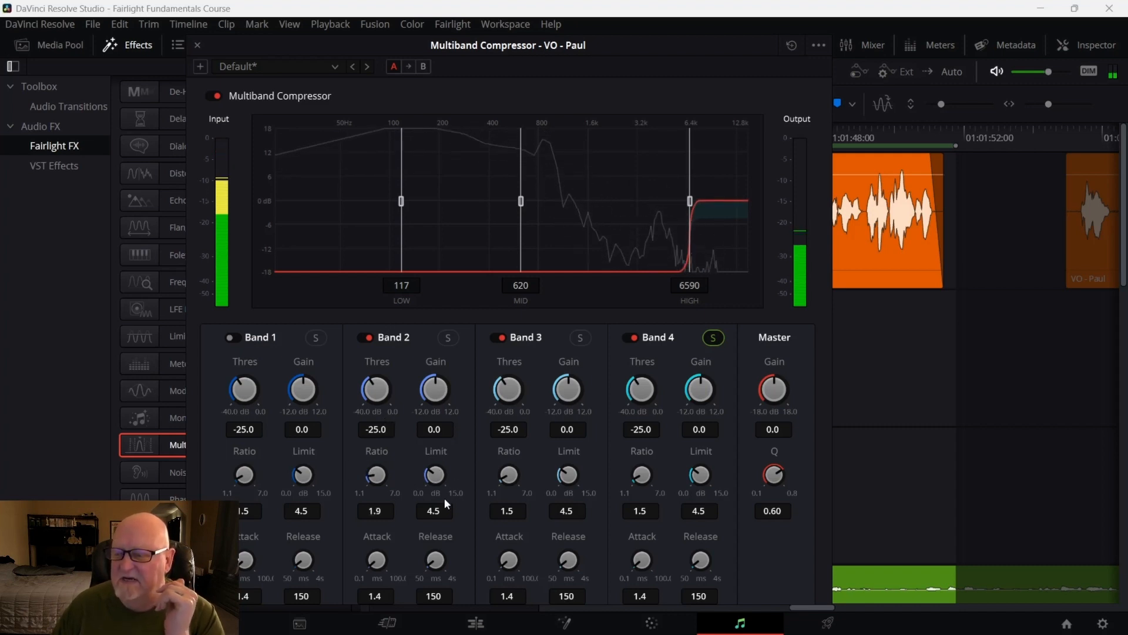
drag(431, 467, 638, 477)
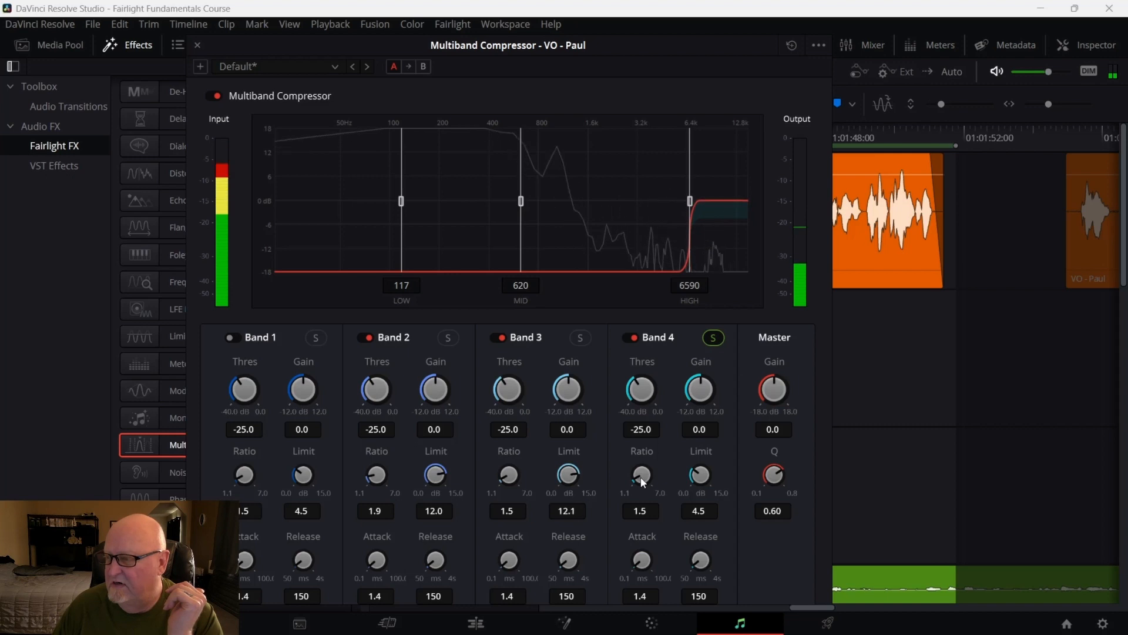
Bypass Band 4 and restart the loop preview of the voice-over clip
click(631, 336)
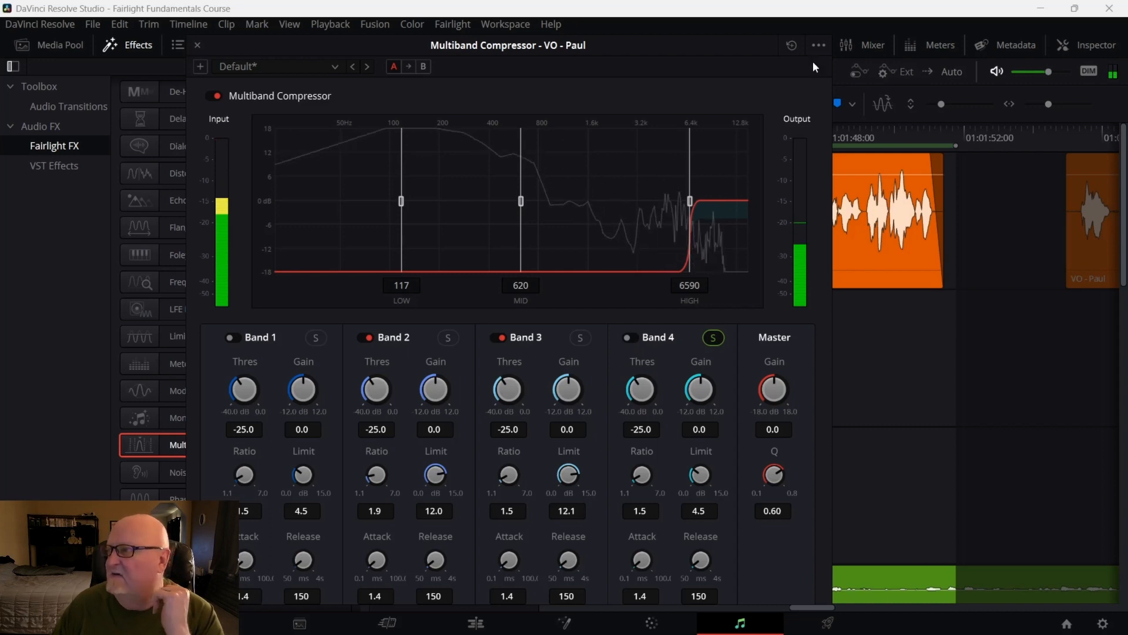
click(819, 45)
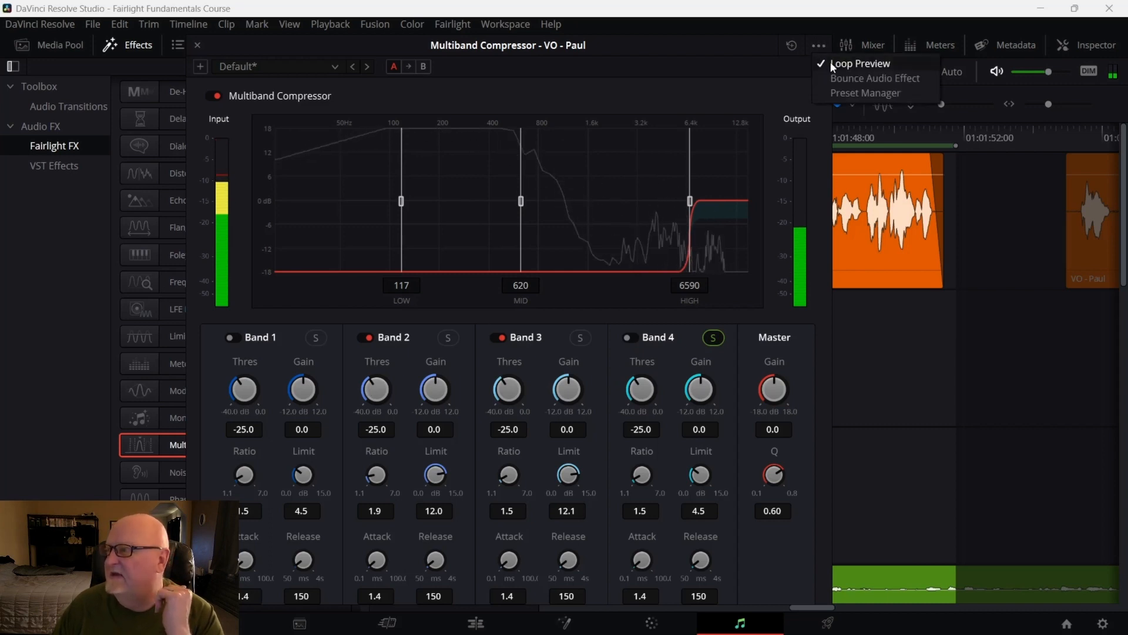
click(831, 62)
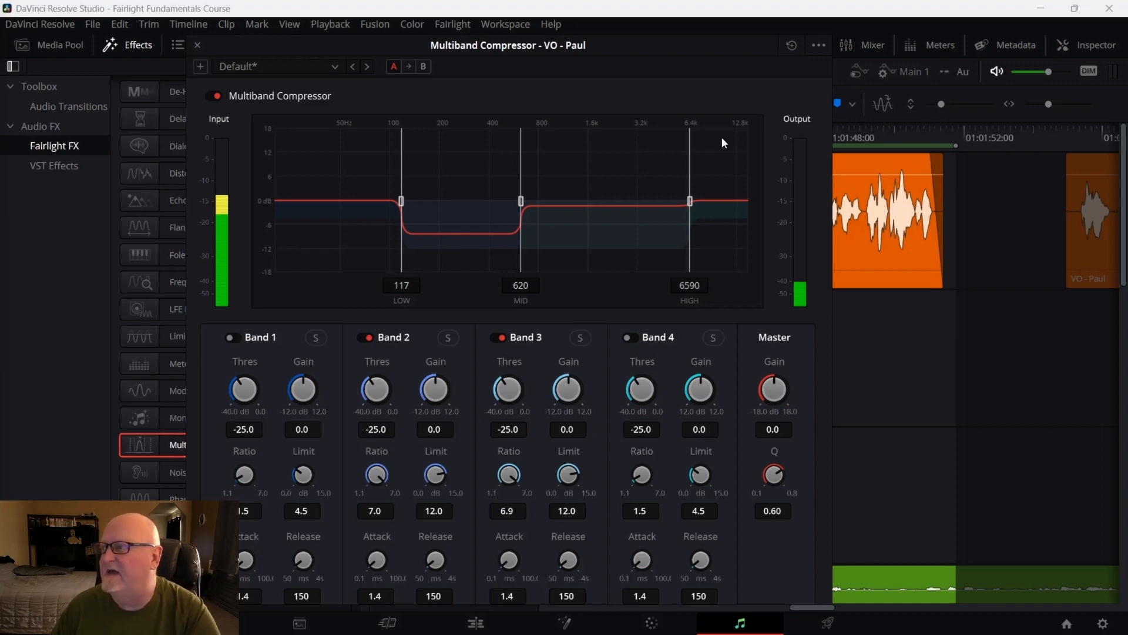
click(817, 46)
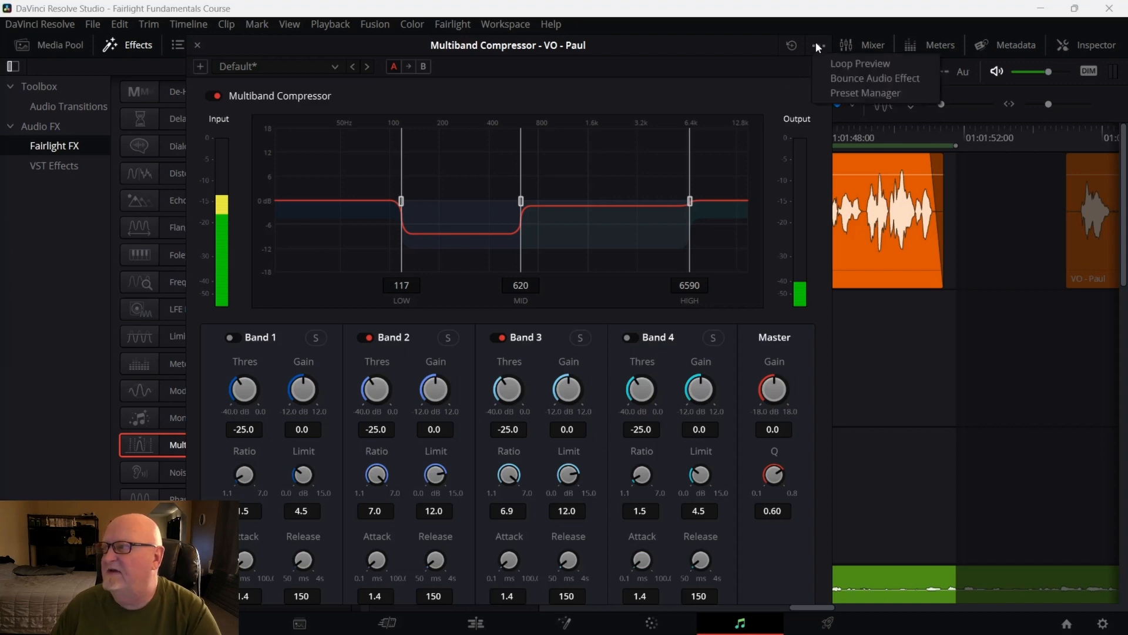
click(845, 63)
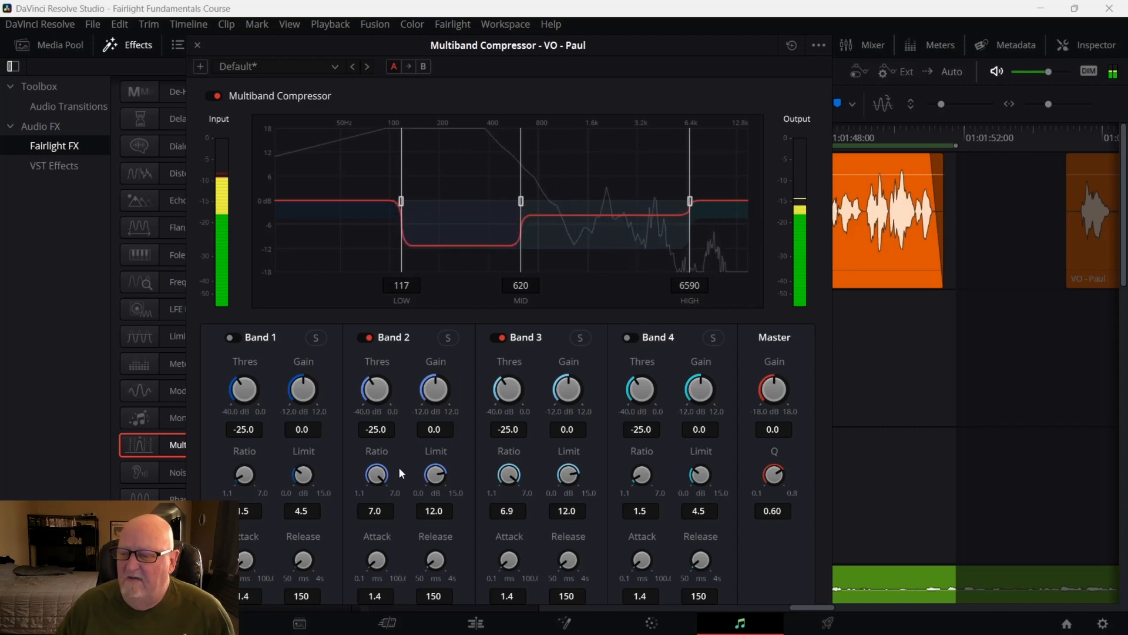
Set the ratios of Bands 2 and 3 to 2.0 and their limits to 10.0 dB
drag(382, 477, 307, 477)
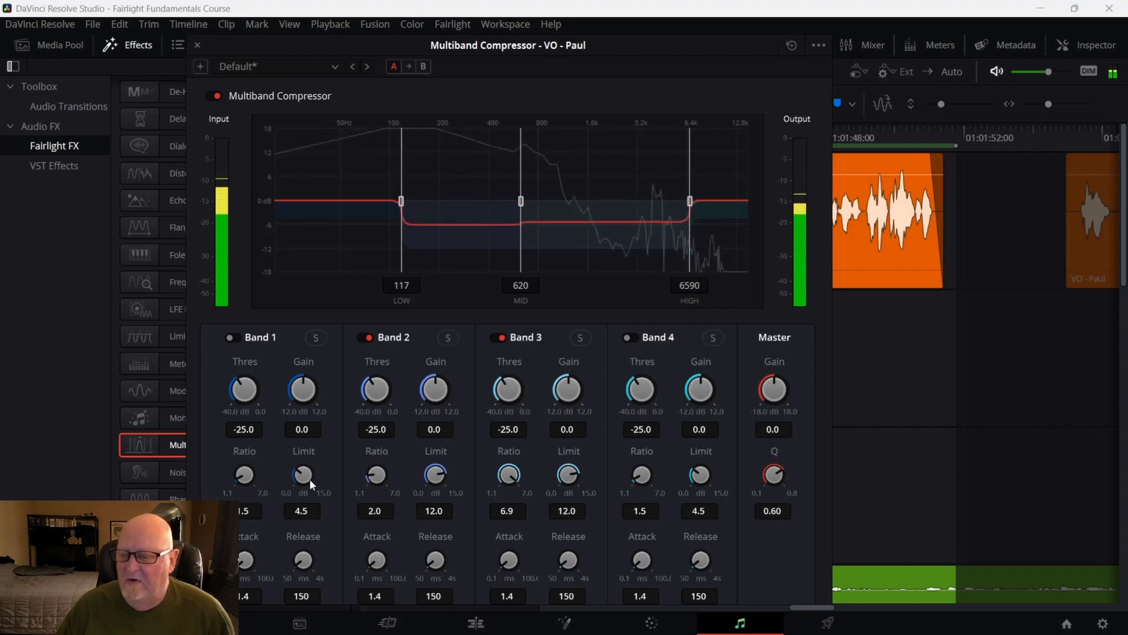
drag(309, 479, 312, 479)
drag(505, 485, 415, 482)
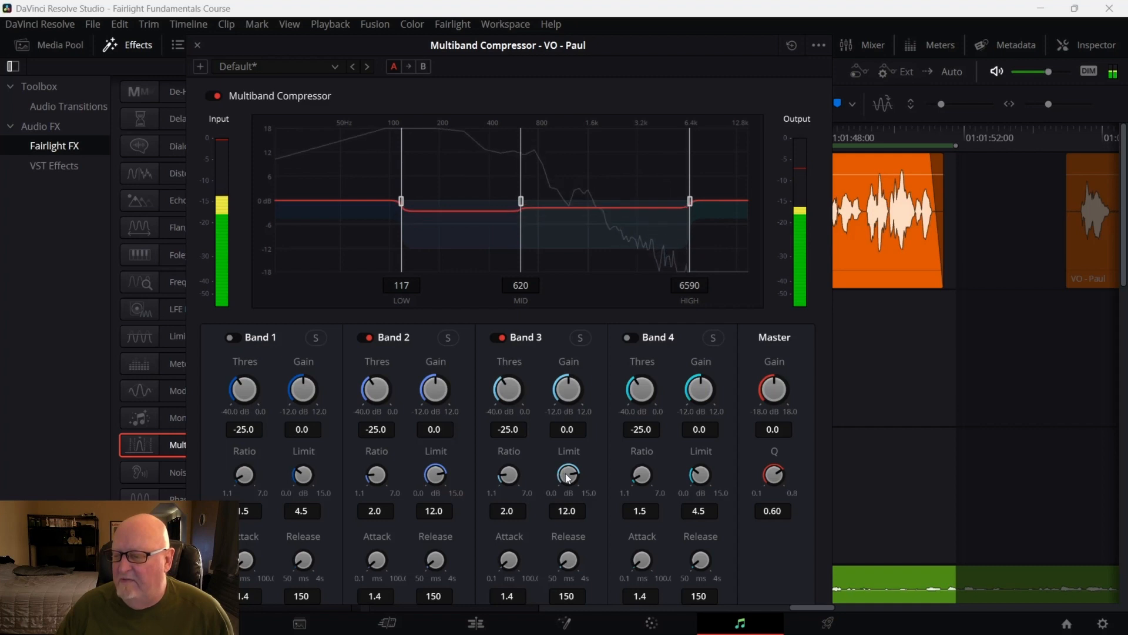
drag(568, 478, 548, 476)
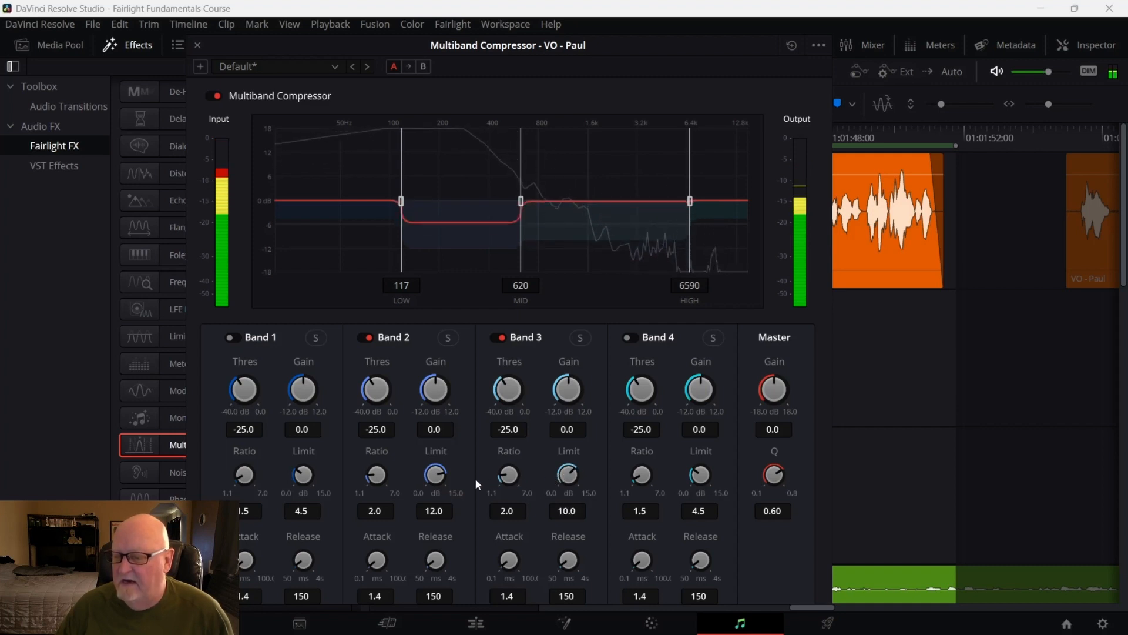
drag(439, 479, 417, 478)
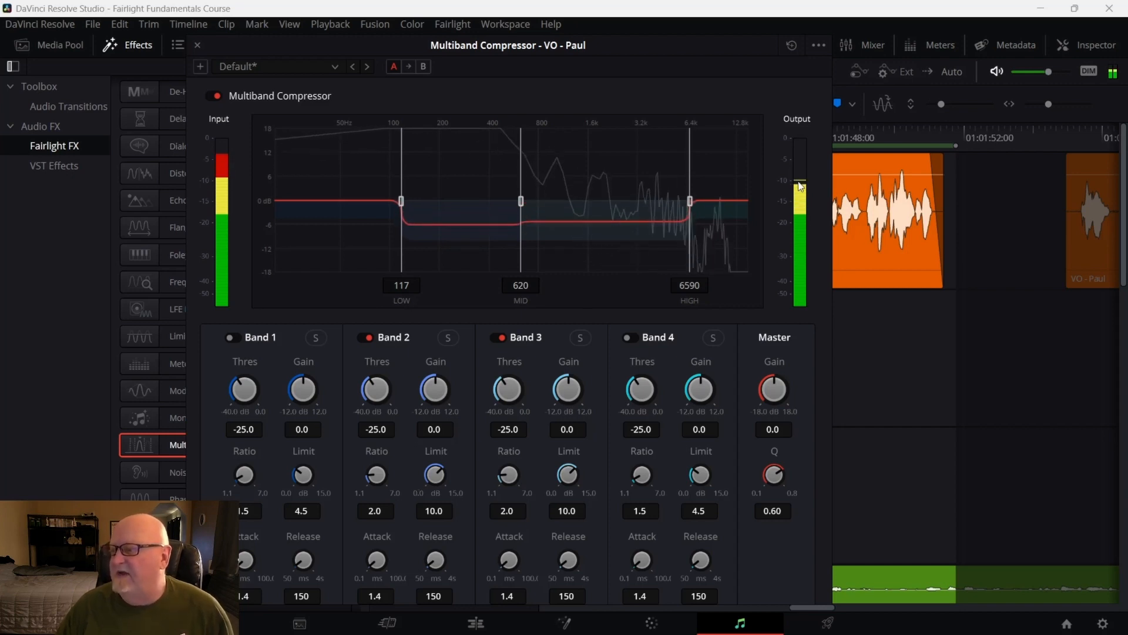
Raise the Master gain to 0.6 and toggle the Multiband Compressor's bypass to compare the sound
mouse_move(774, 382)
mouse_down()
mouse_move(823, 380)
mouse_move(782, 396)
mouse_up()
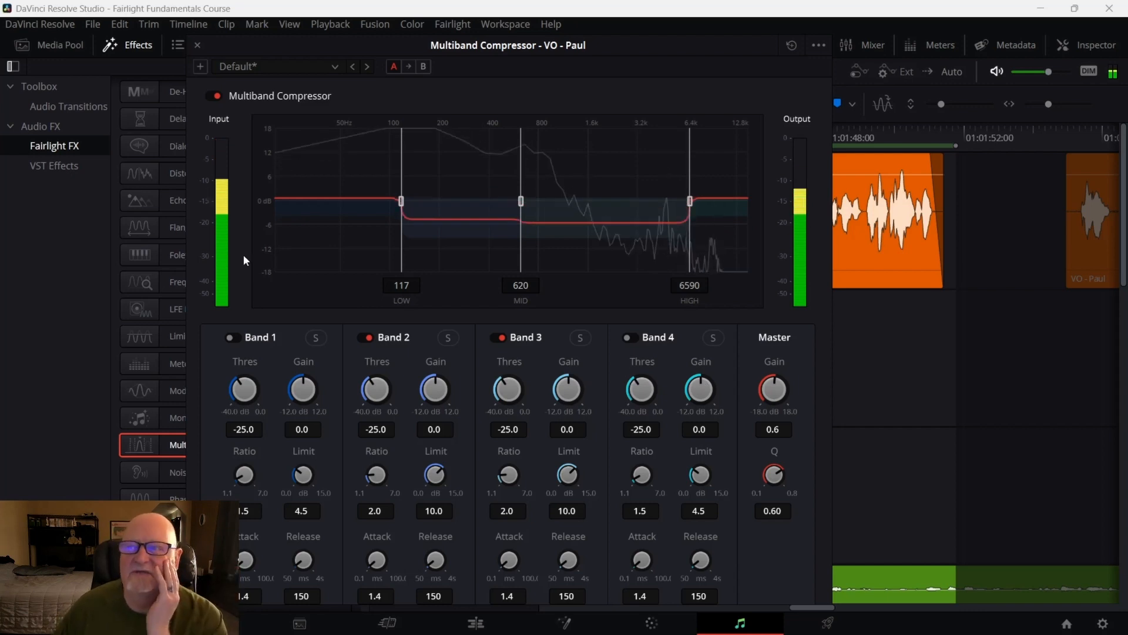
click(215, 96)
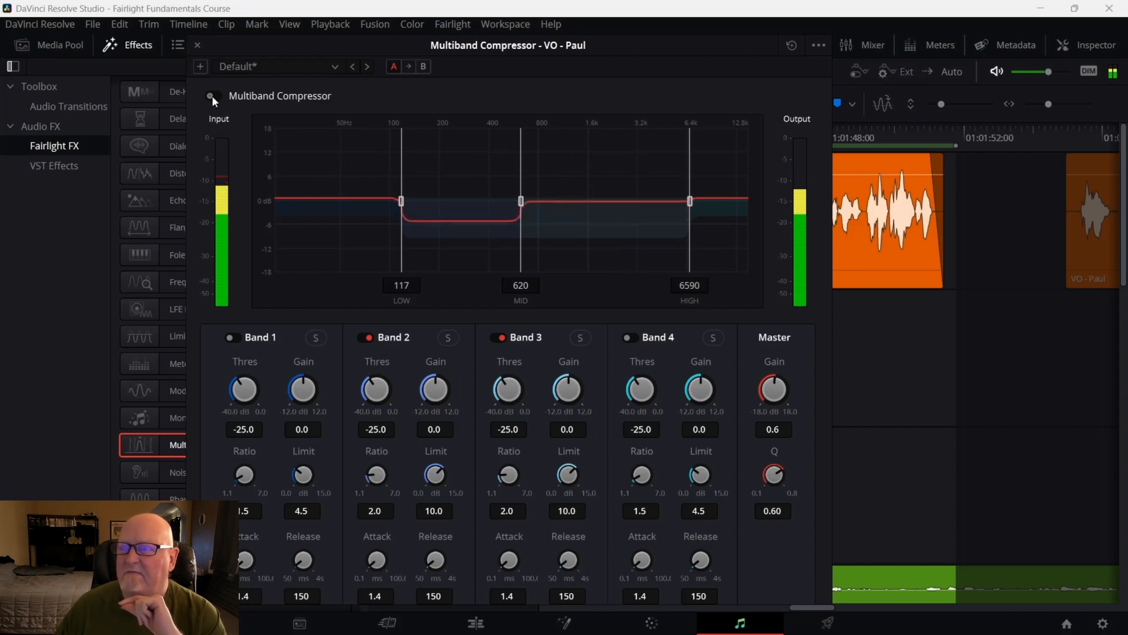
click(214, 96)
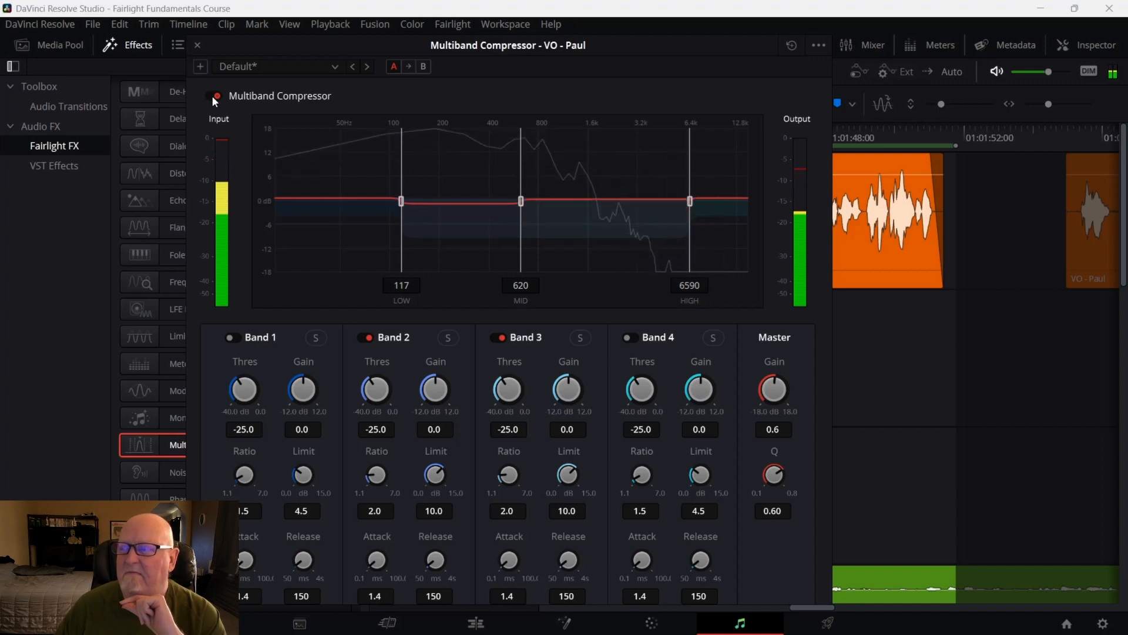
click(213, 96)
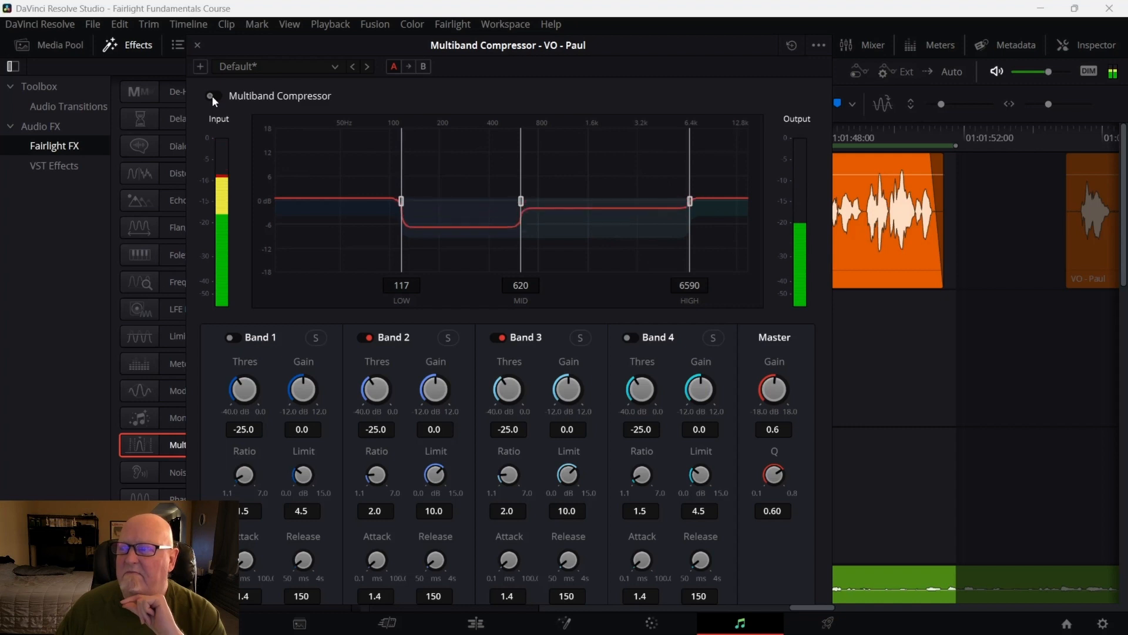
click(212, 95)
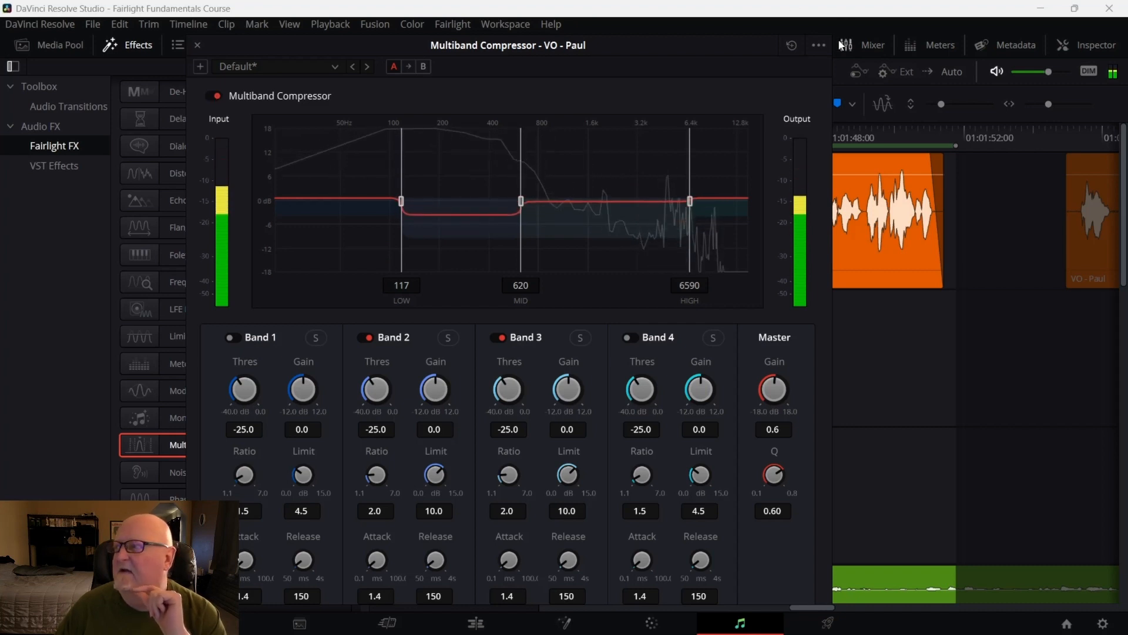
Stop the loop preview and reset the Multiband Compressor to its default settings
click(818, 47)
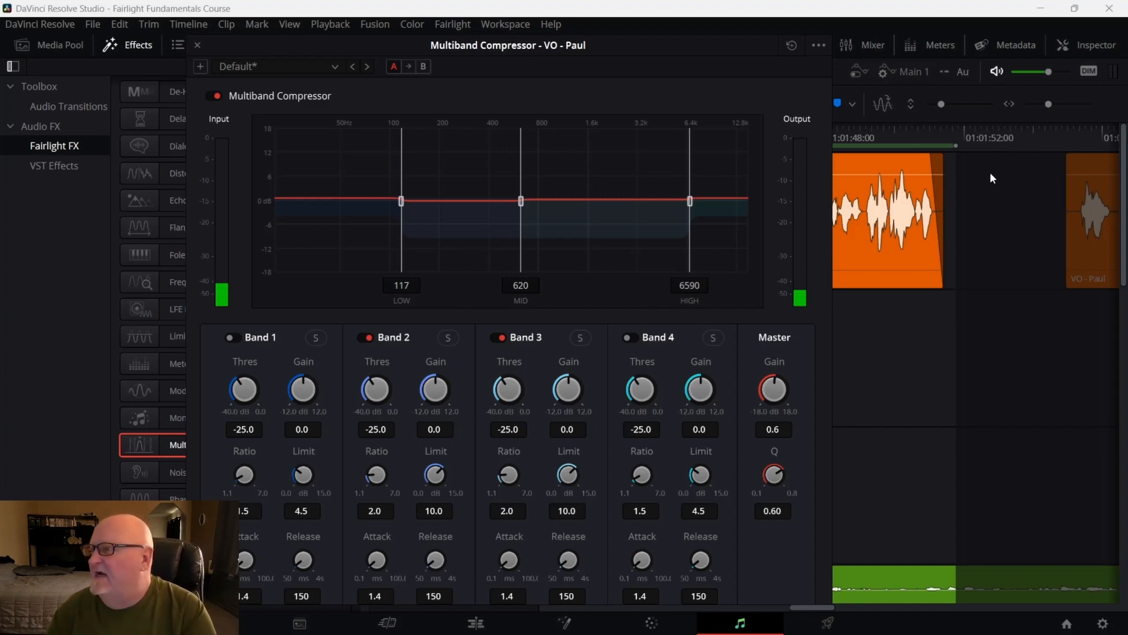
click(792, 45)
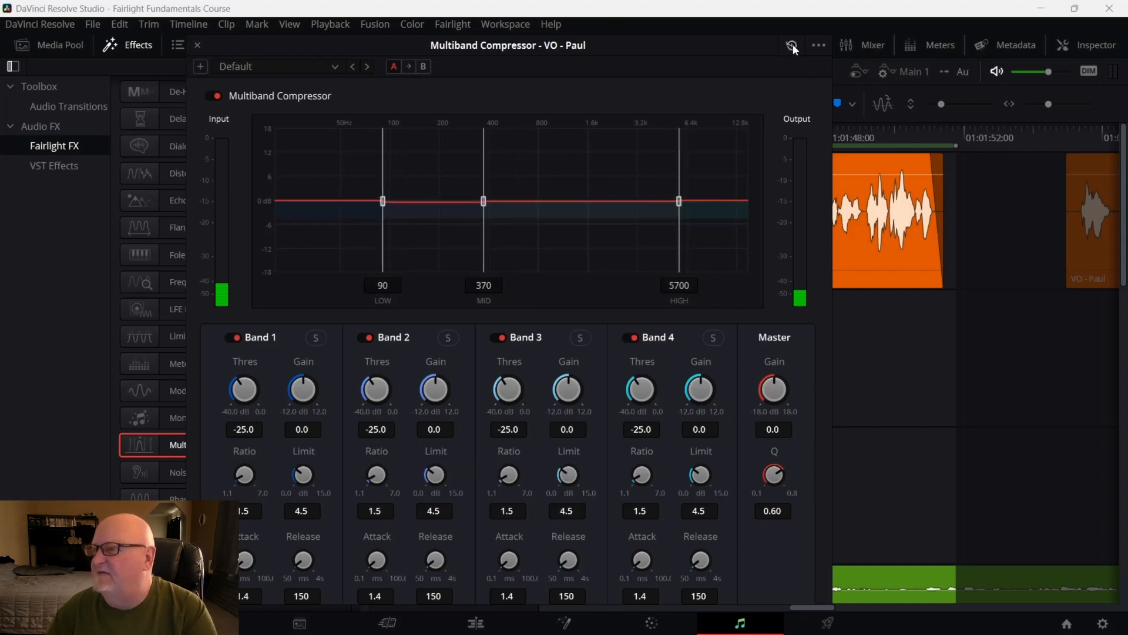
click(819, 46)
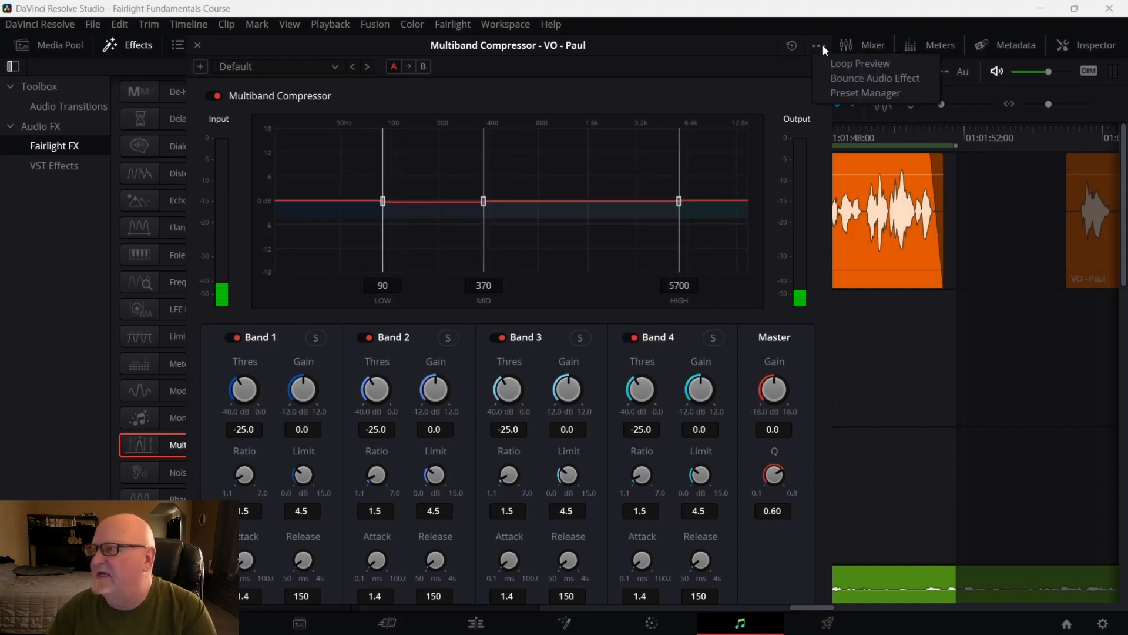
Close the Multiband Compressor window
click(198, 42)
click(198, 42)
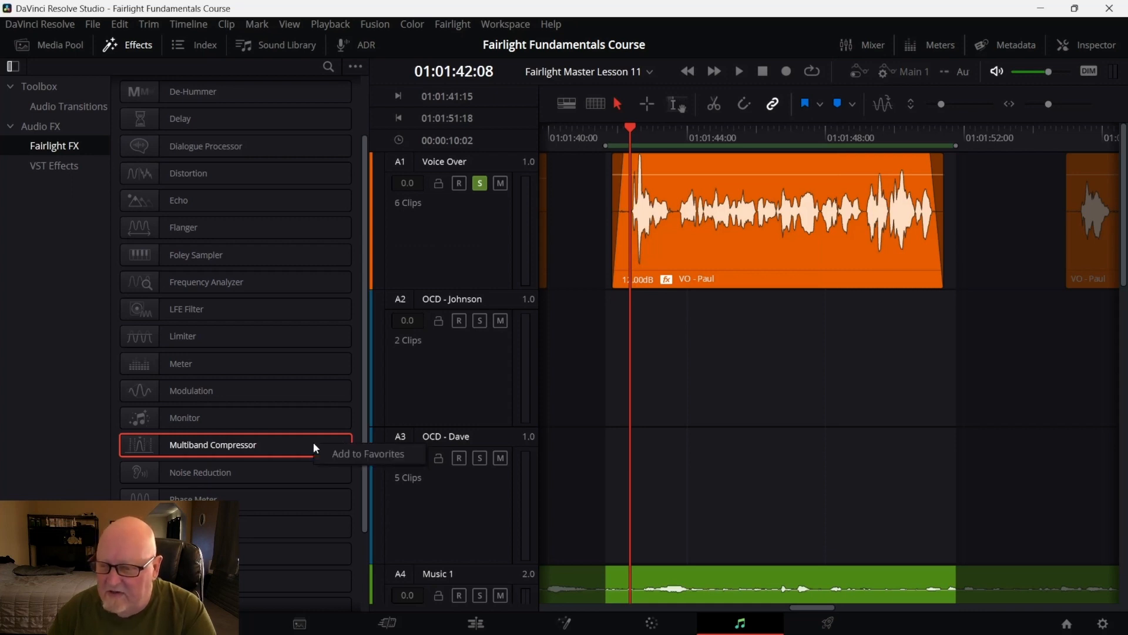
right_click(664, 280)
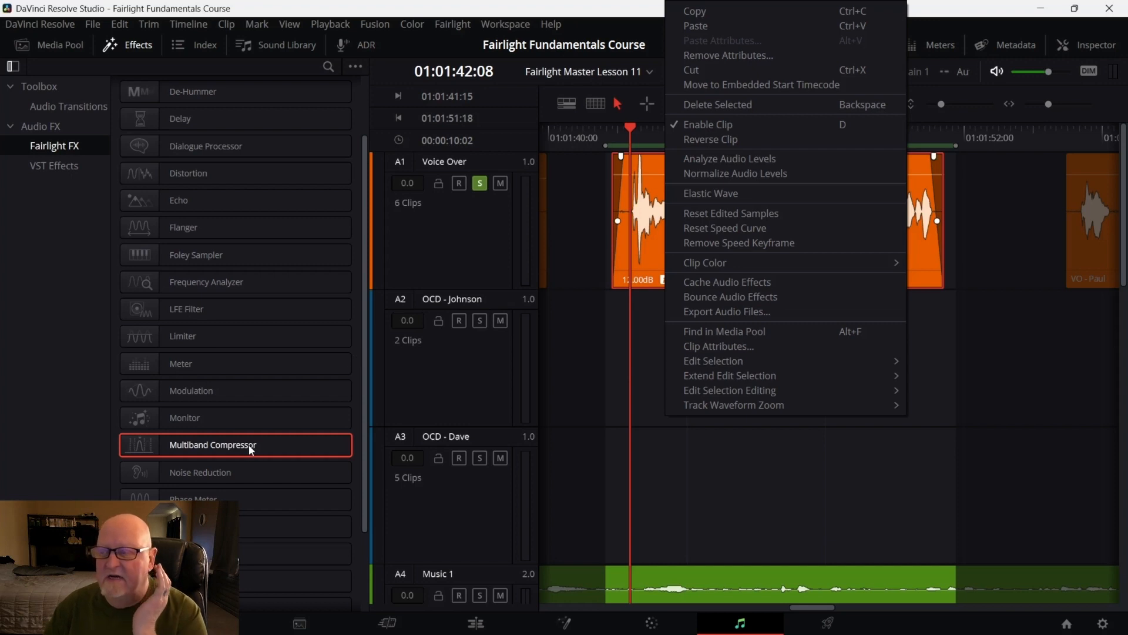
click(634, 424)
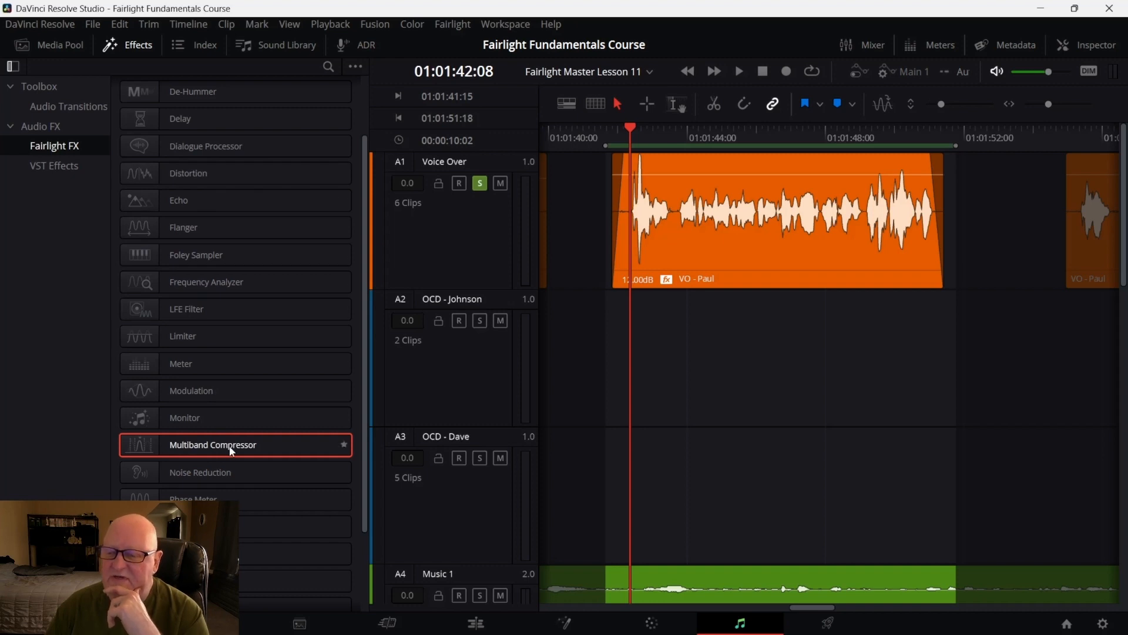
drag(233, 451, 793, 244)
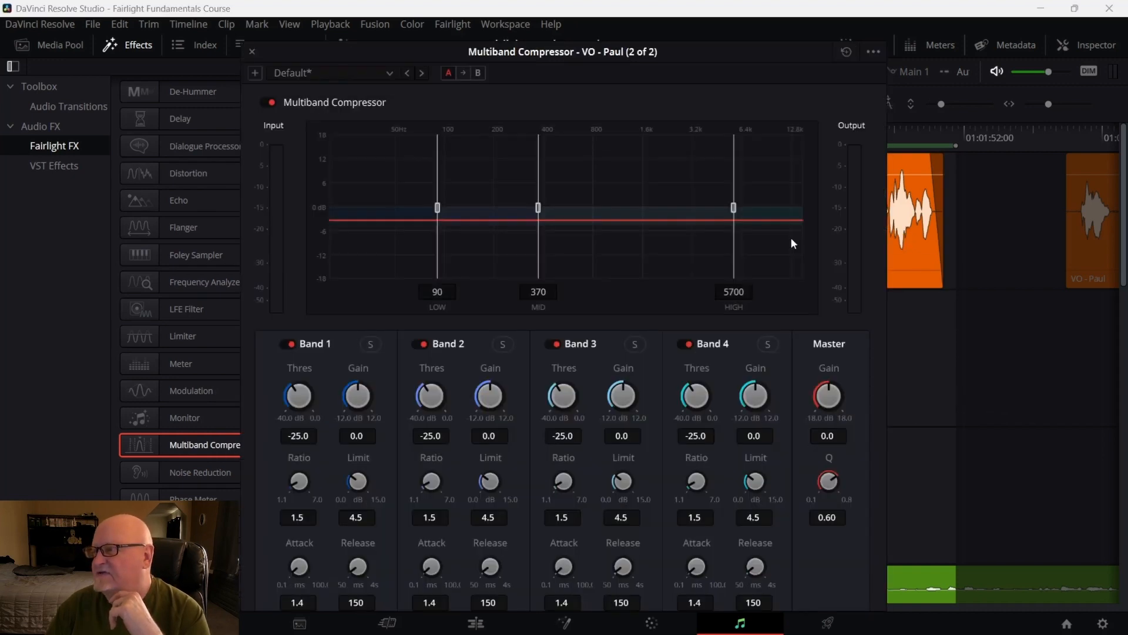
click(873, 52)
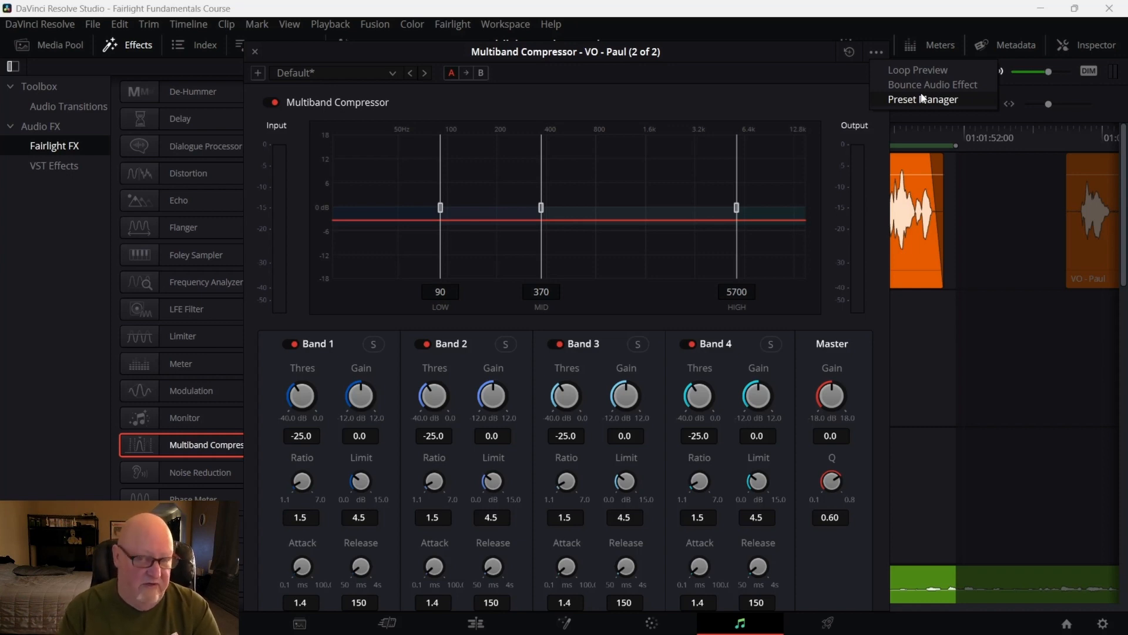
click(882, 57)
click(877, 52)
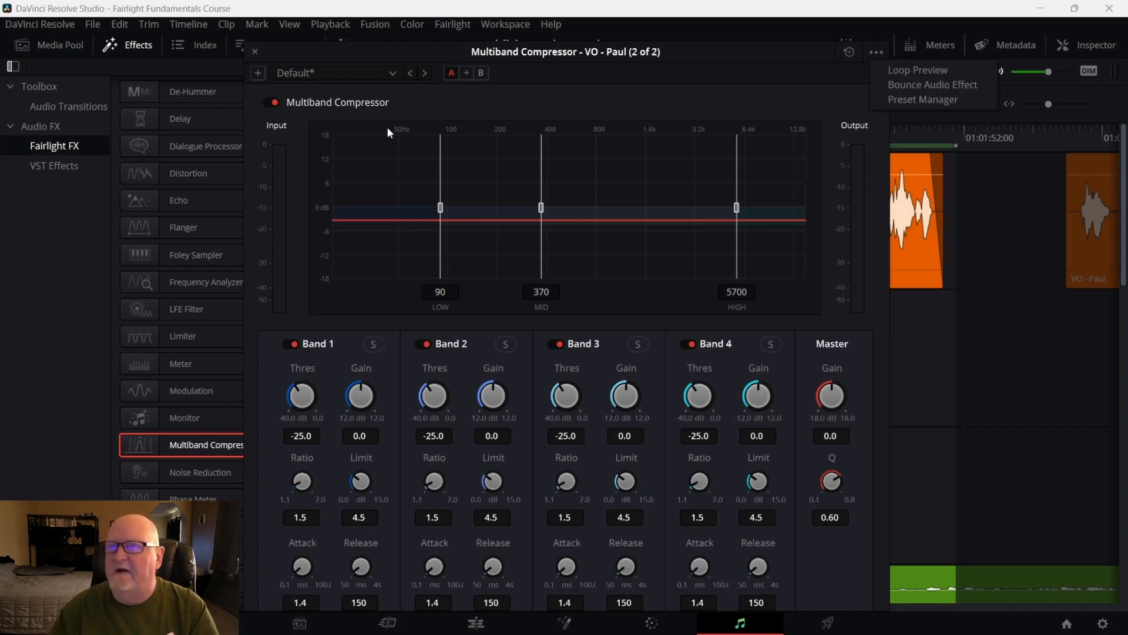
click(254, 51)
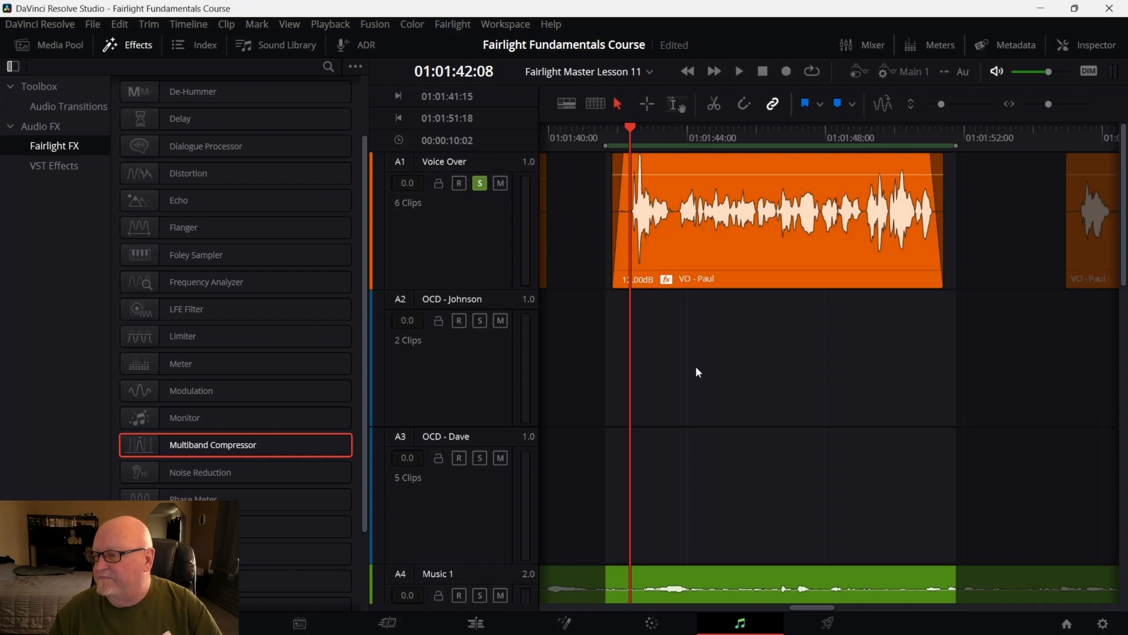
key(ctrl+z)
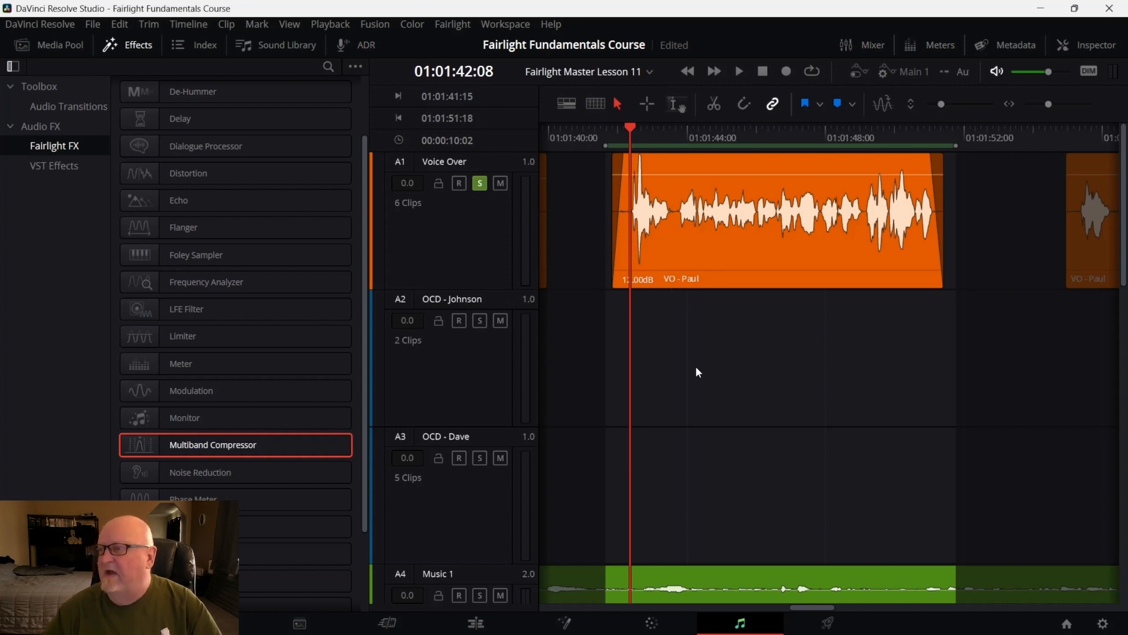
Apply the Noise Reduction effect to the voice-over clip
click(438, 320)
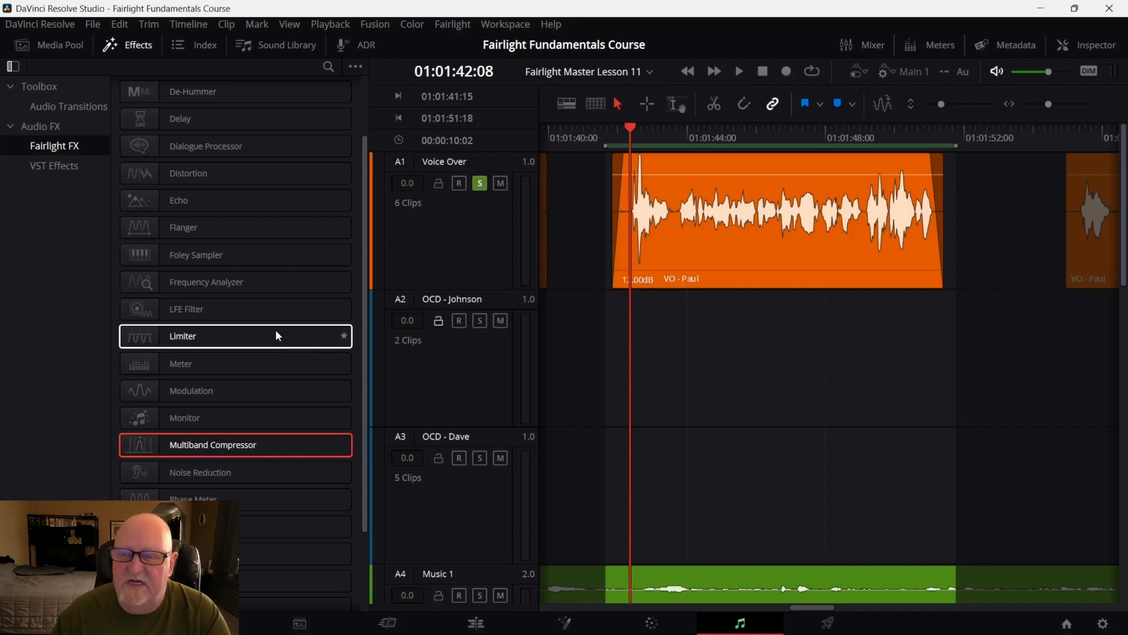
scroll(277, 333, down, 3)
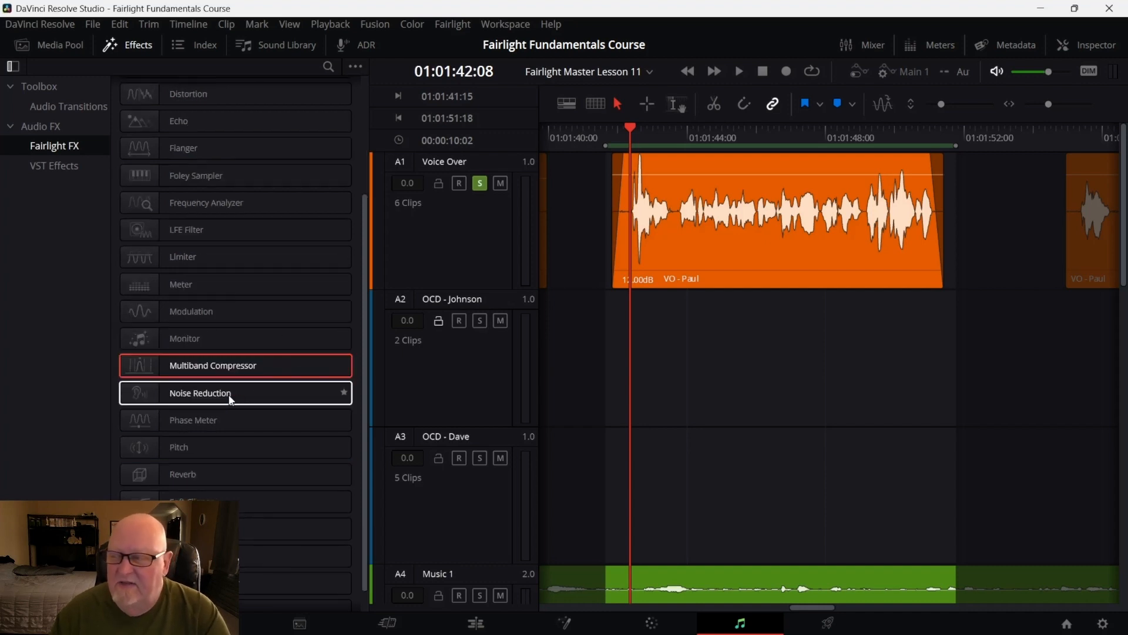
drag(231, 400, 789, 251)
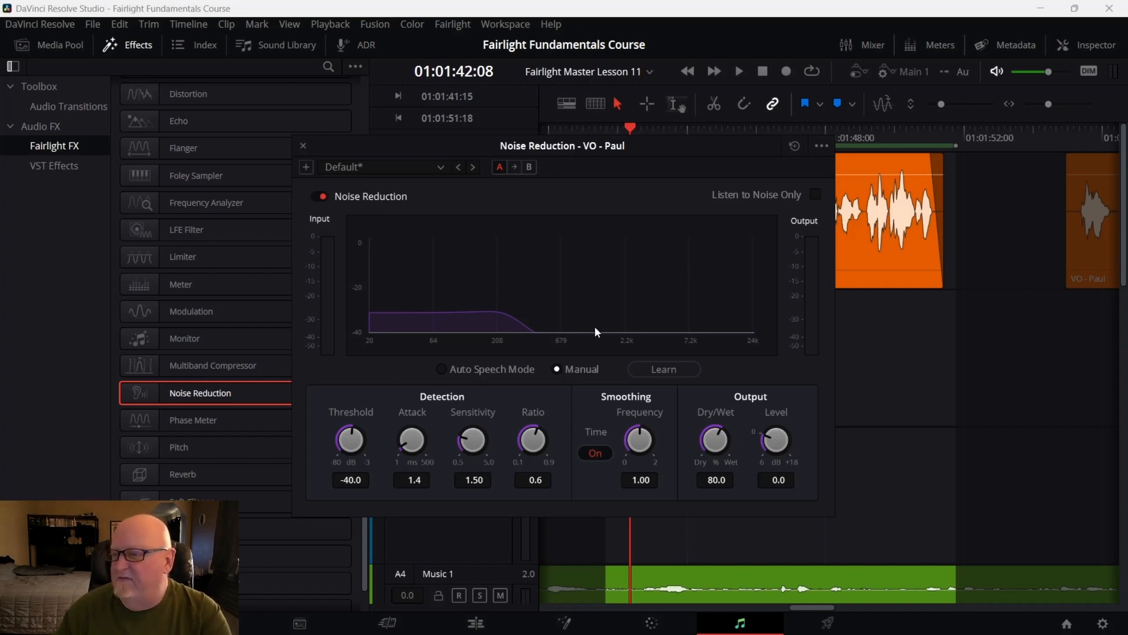
Extend the end of the voice-over clip to include its trailing silence and remove the fade-out
drag(657, 155, 441, 161)
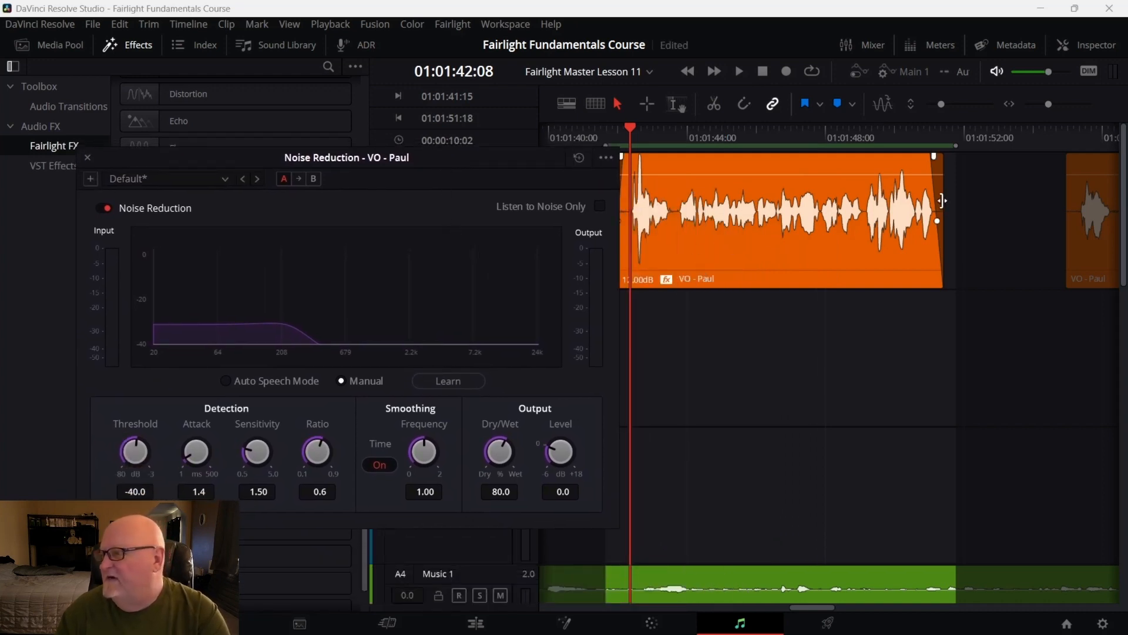
drag(943, 200, 1010, 198)
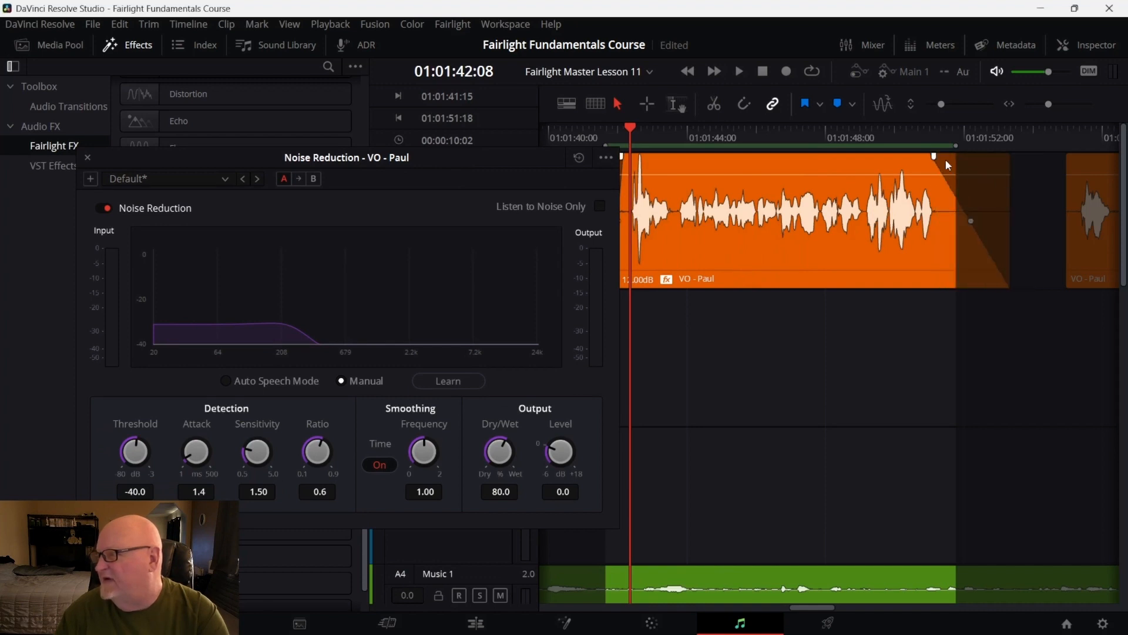
drag(935, 156, 1010, 157)
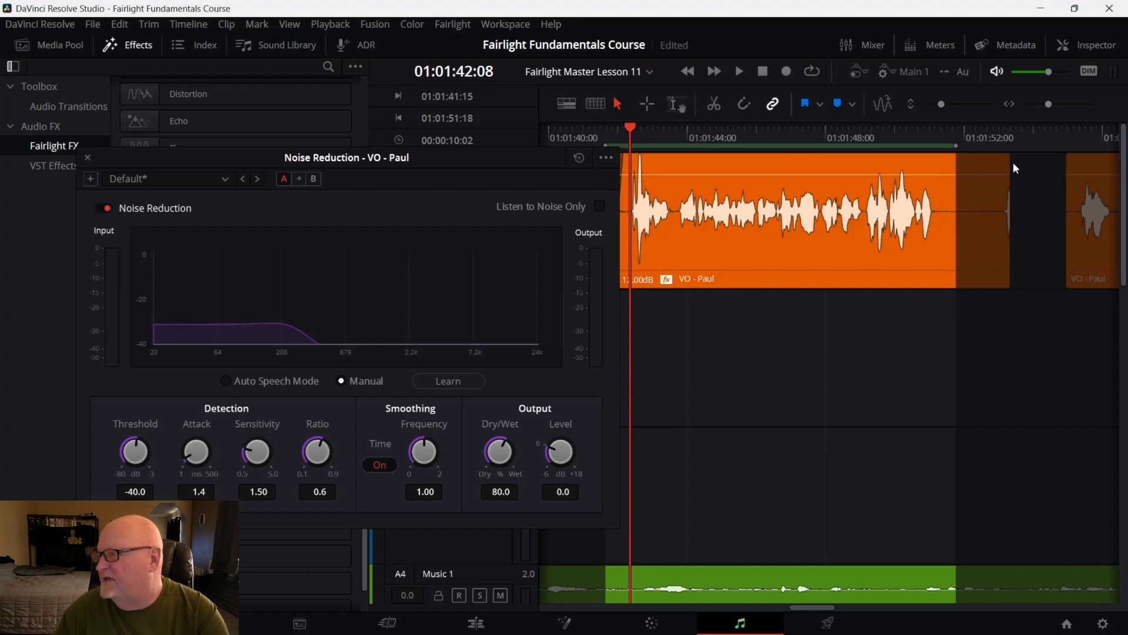
drag(1009, 169, 1001, 169)
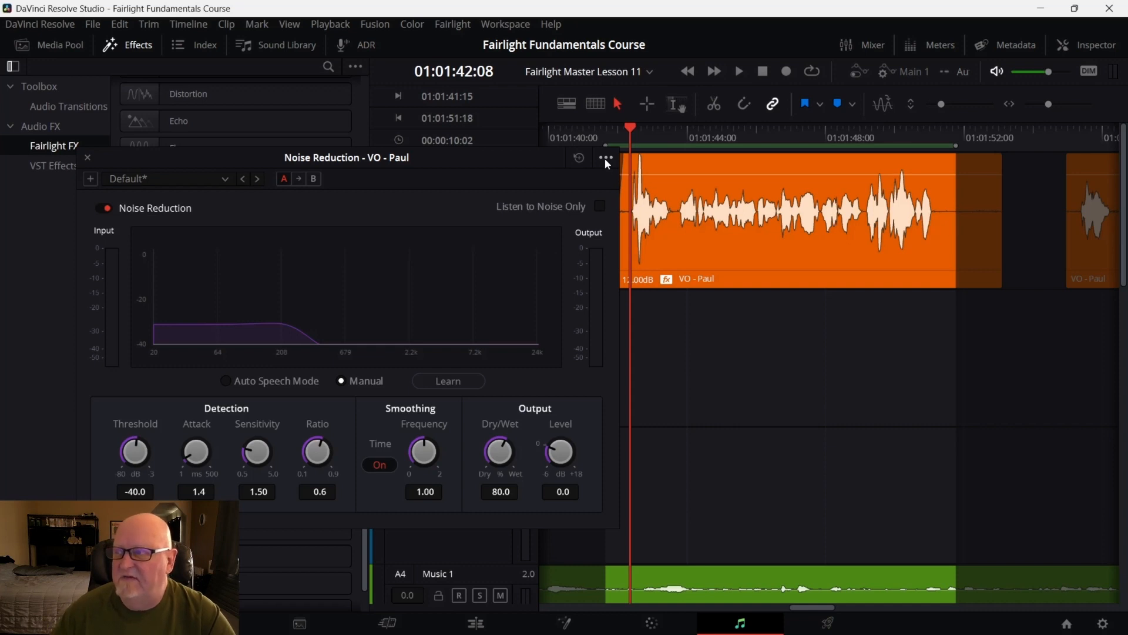
Switch Noise Reduction to Auto Speech Mode and enable Listen to Noise Only
drag(518, 160, 479, 156)
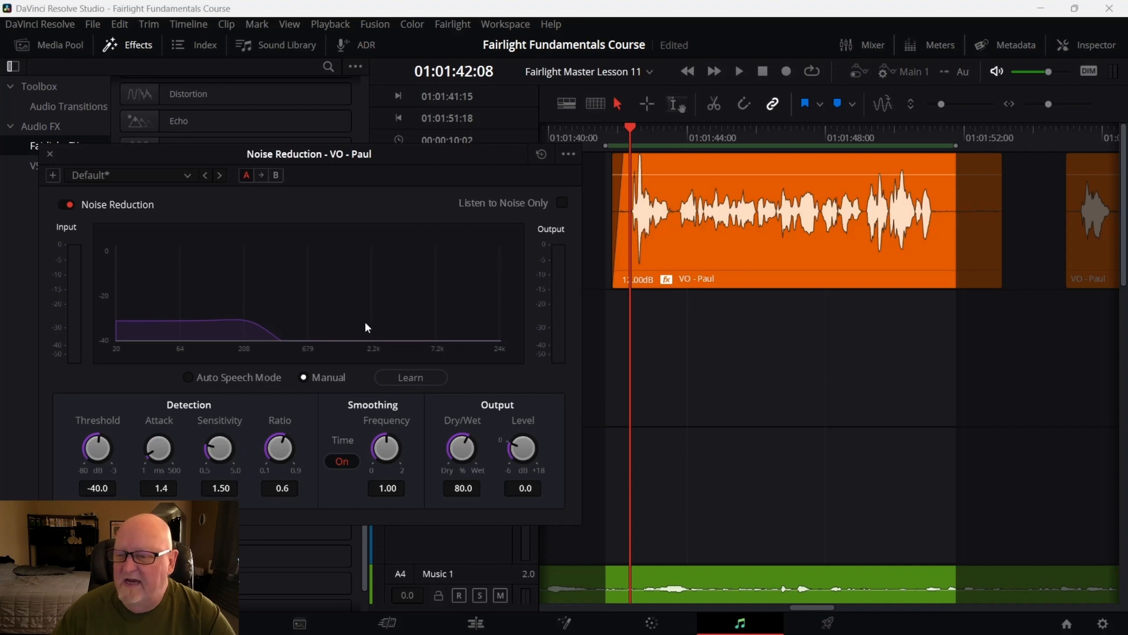
click(198, 377)
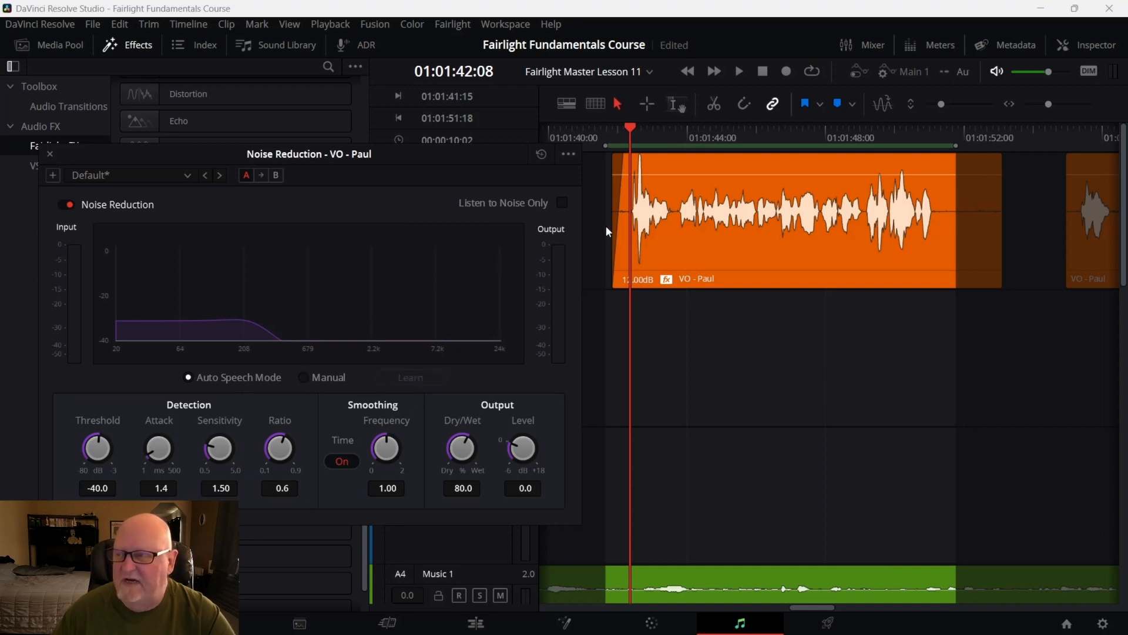
click(562, 203)
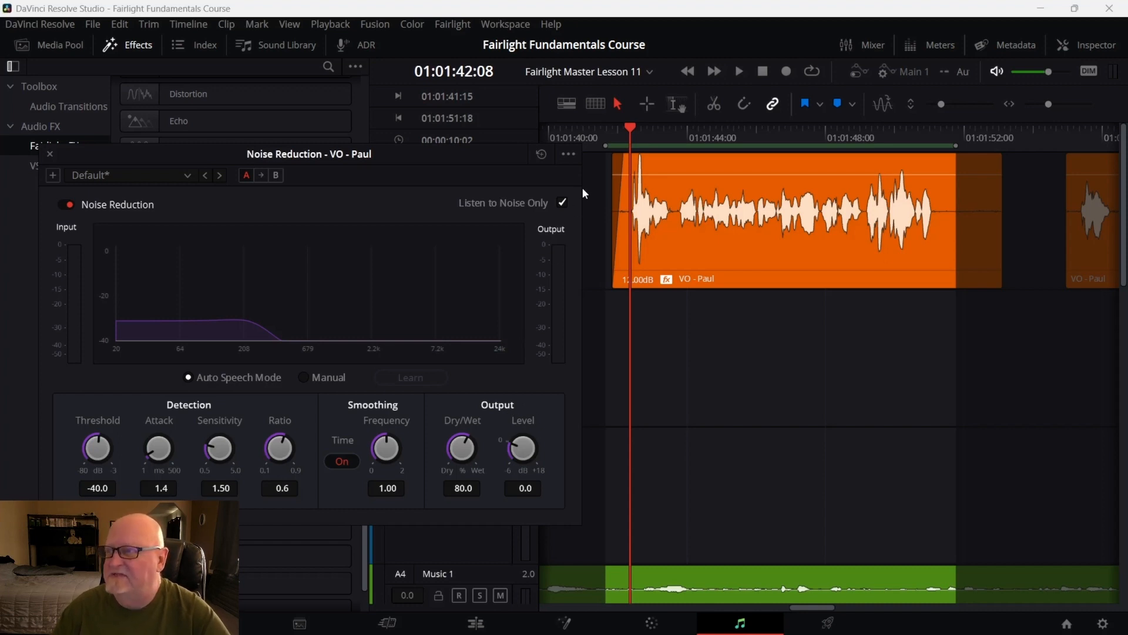
Loop-preview the voice-over clip's noise, stop it, and extend the playback range to the clip's new end
click(569, 155)
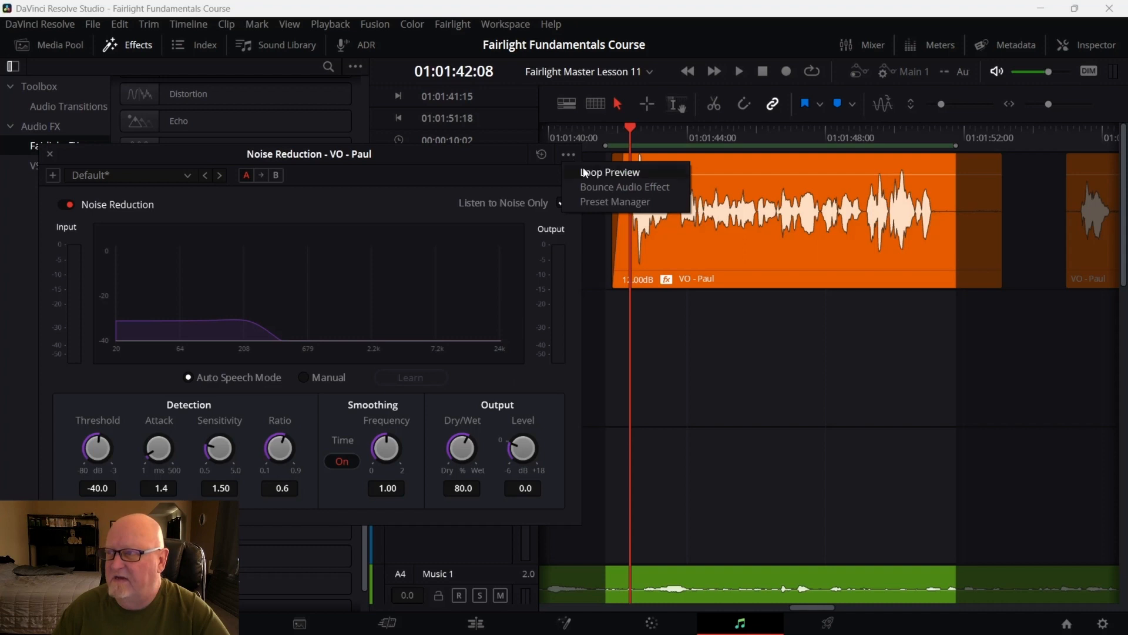
click(599, 175)
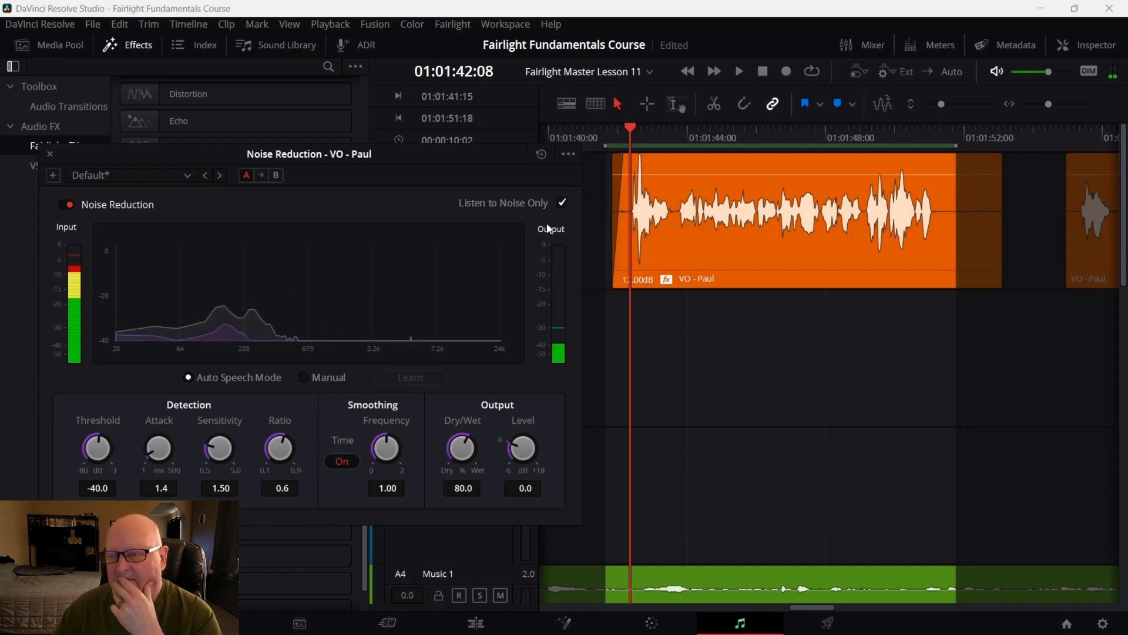
click(569, 151)
click(588, 172)
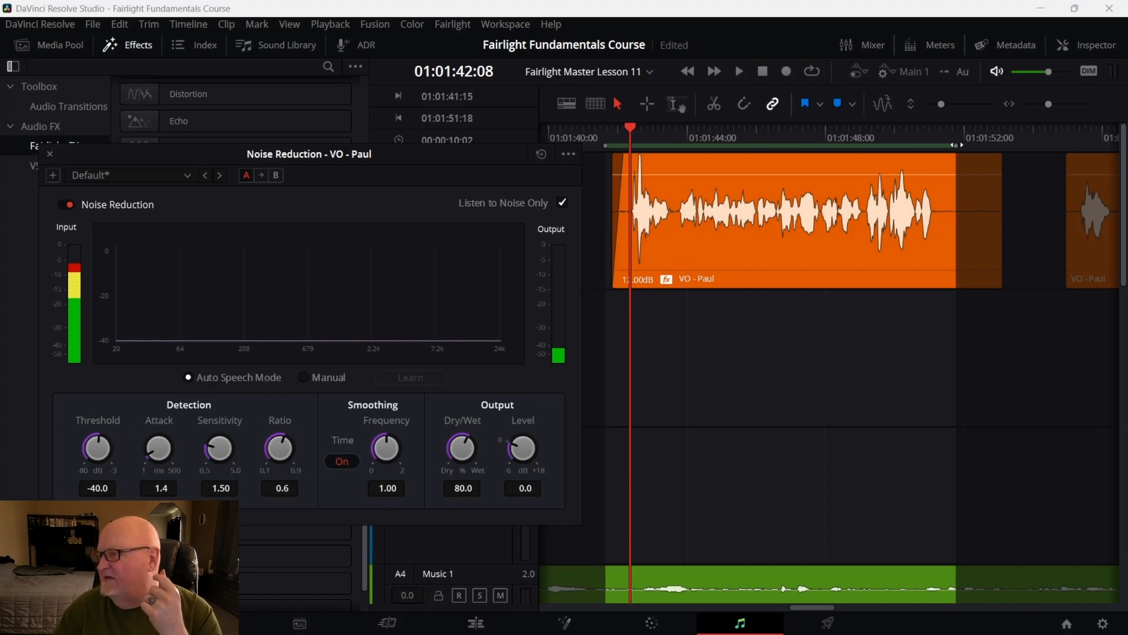
drag(961, 146, 1002, 146)
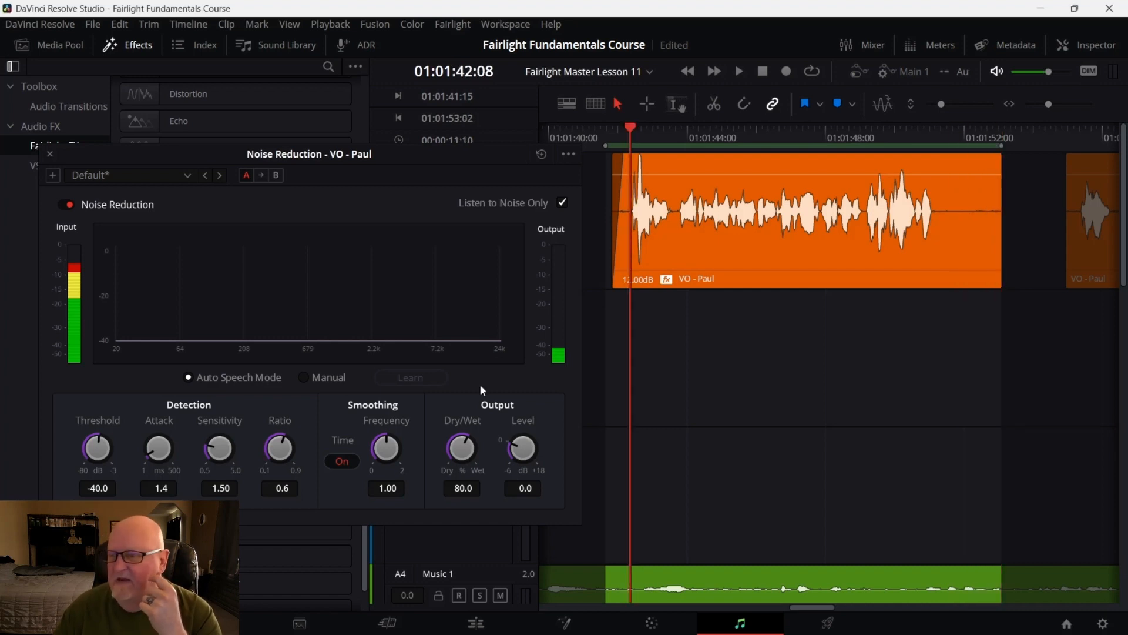
Learn a noise profile in Manual mode from the clip's trailing silence, then close Noise Reduction
click(307, 378)
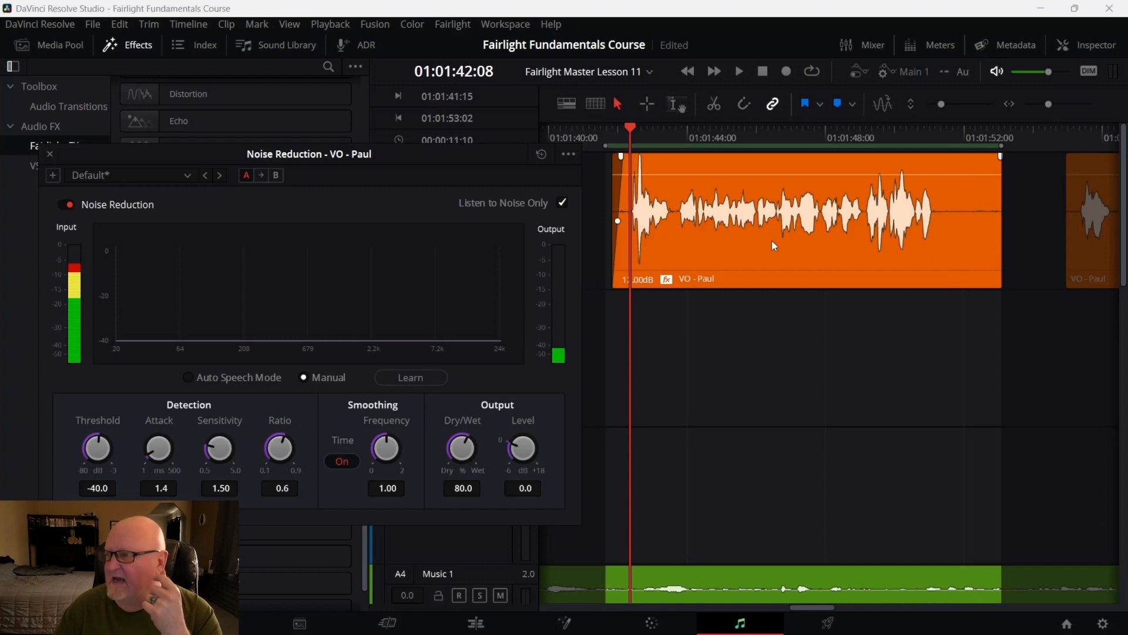
drag(634, 129, 936, 157)
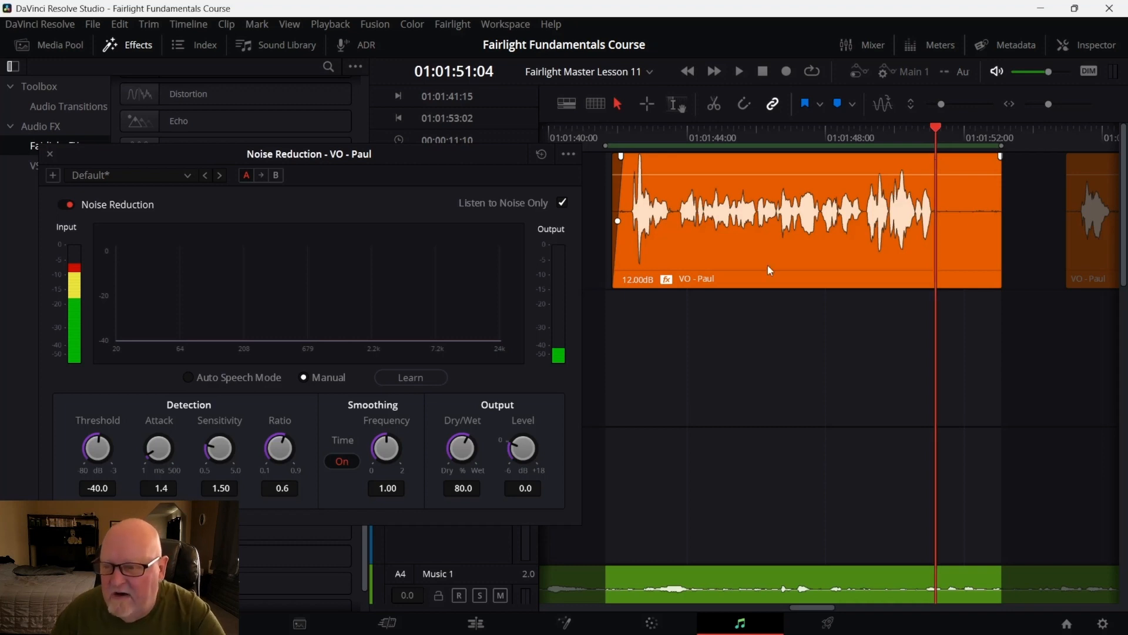
click(428, 379)
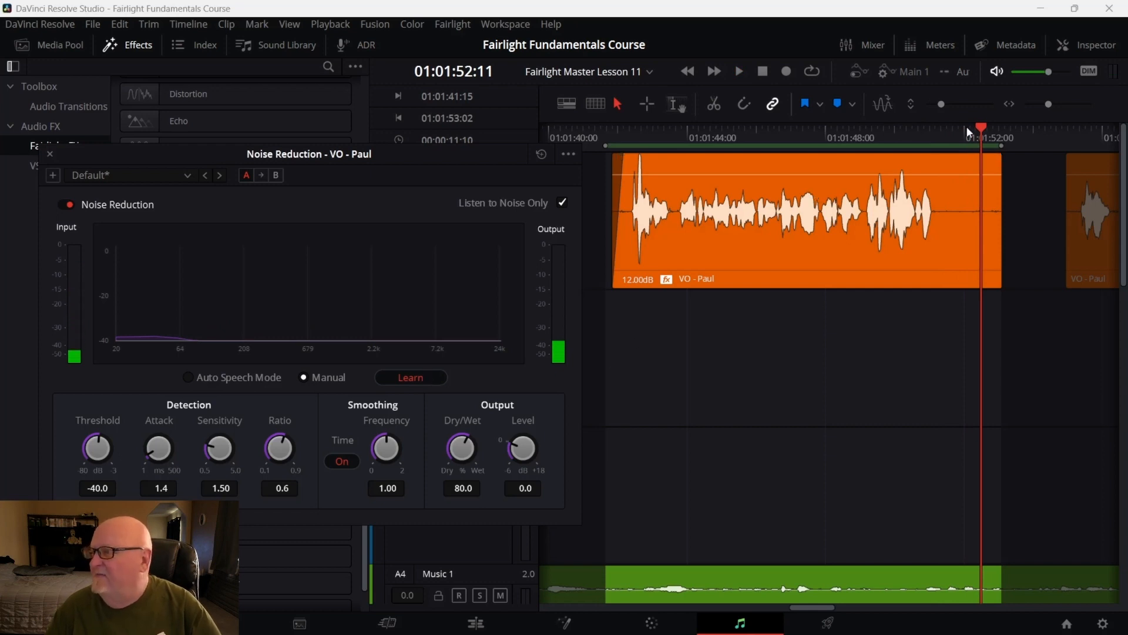
drag(982, 128, 618, 170)
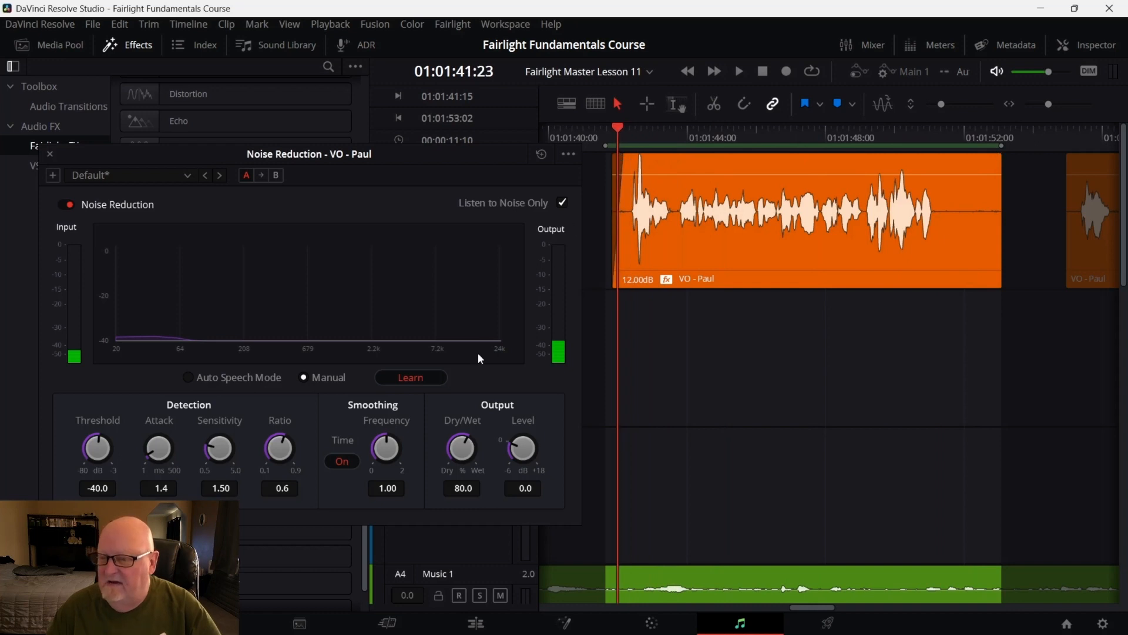
click(416, 379)
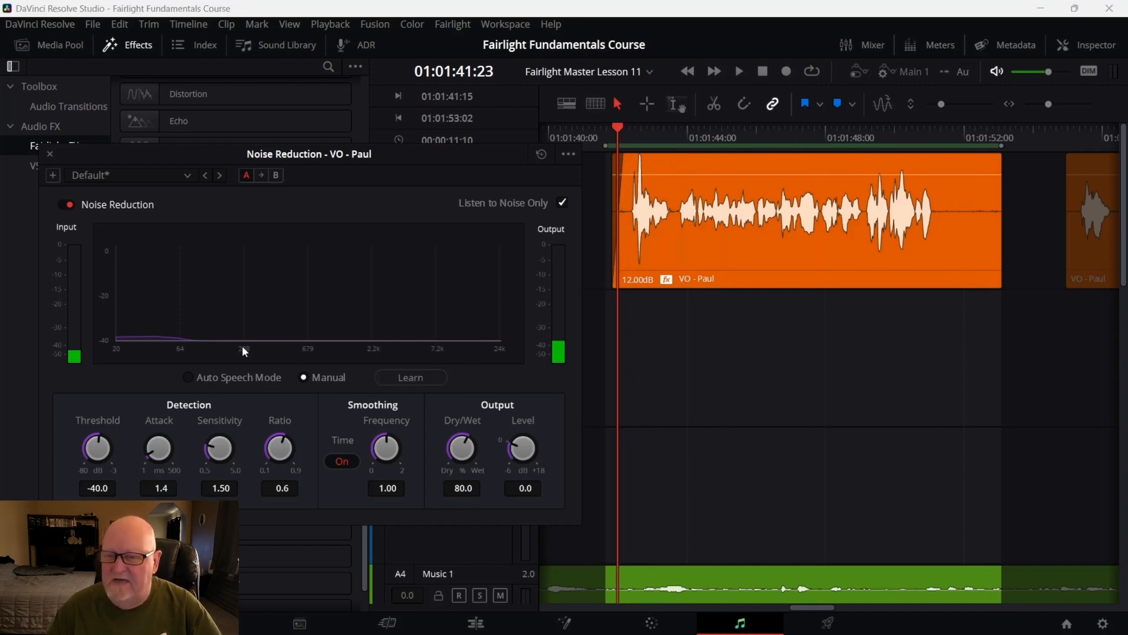
mouse_move(986, 235)
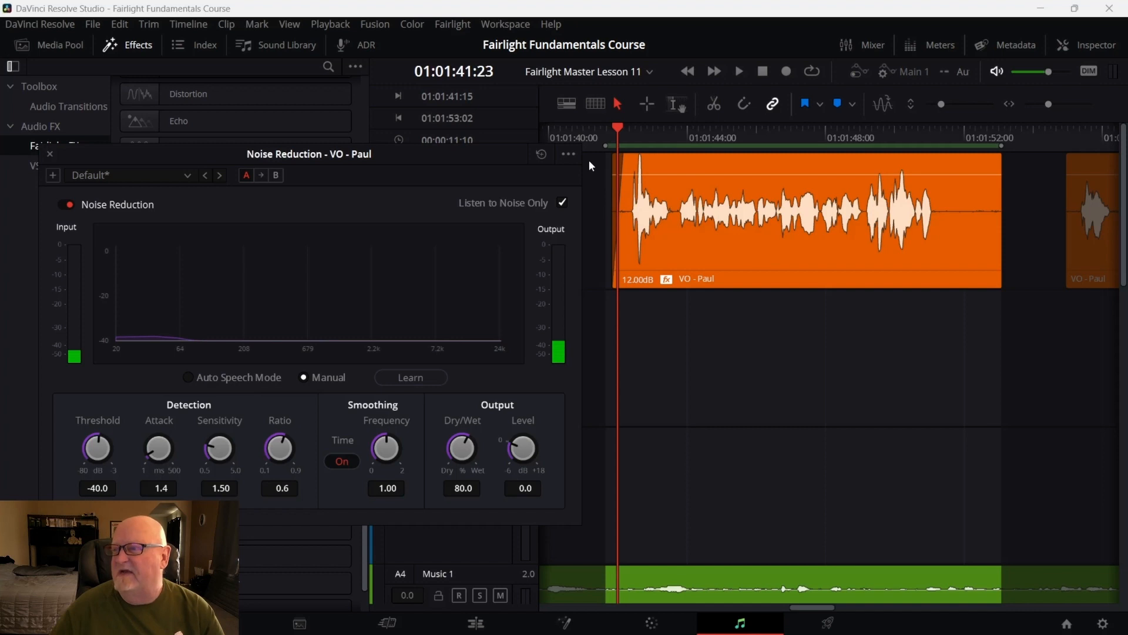
click(50, 153)
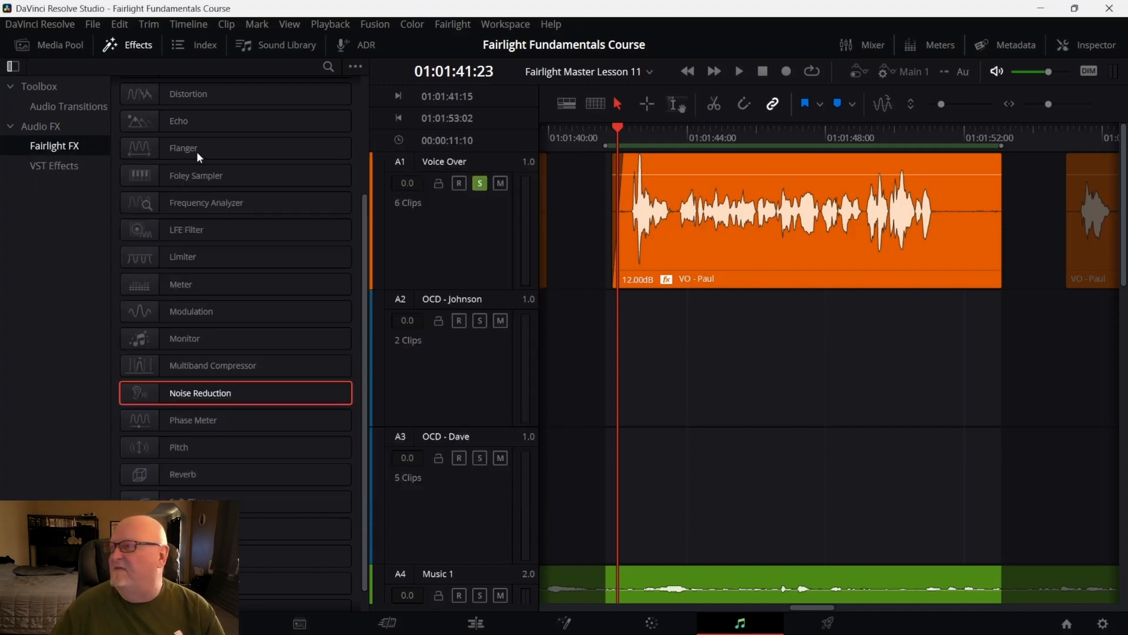
Open the Mixer and inspect the Voice Over track's Dynamics settings
click(874, 45)
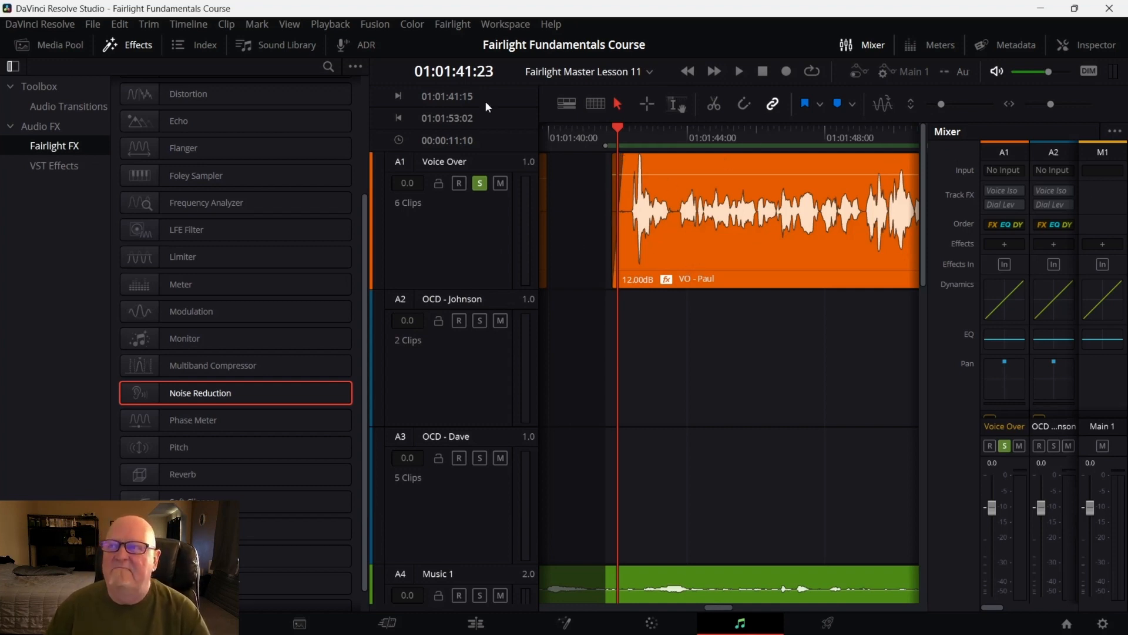
click(145, 47)
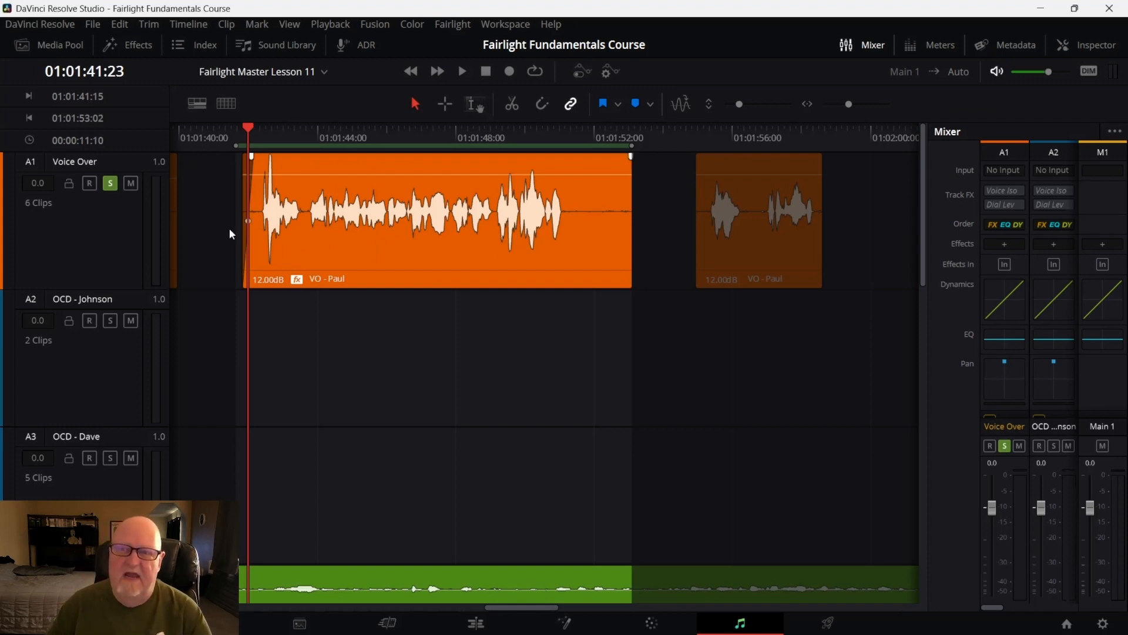
click(104, 211)
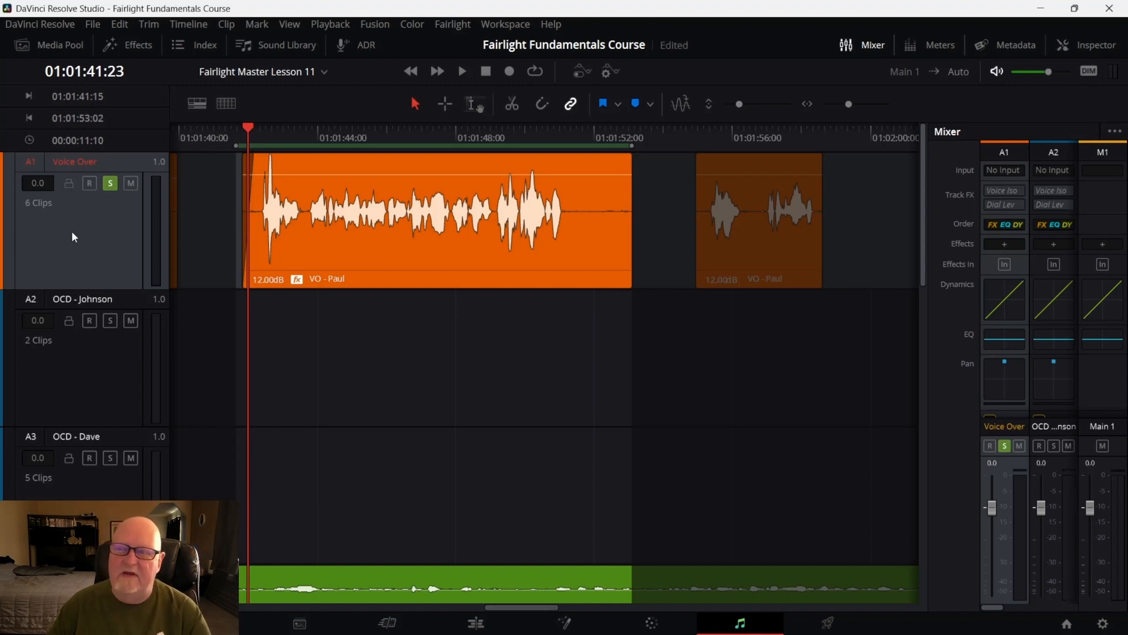
double_click(1012, 295)
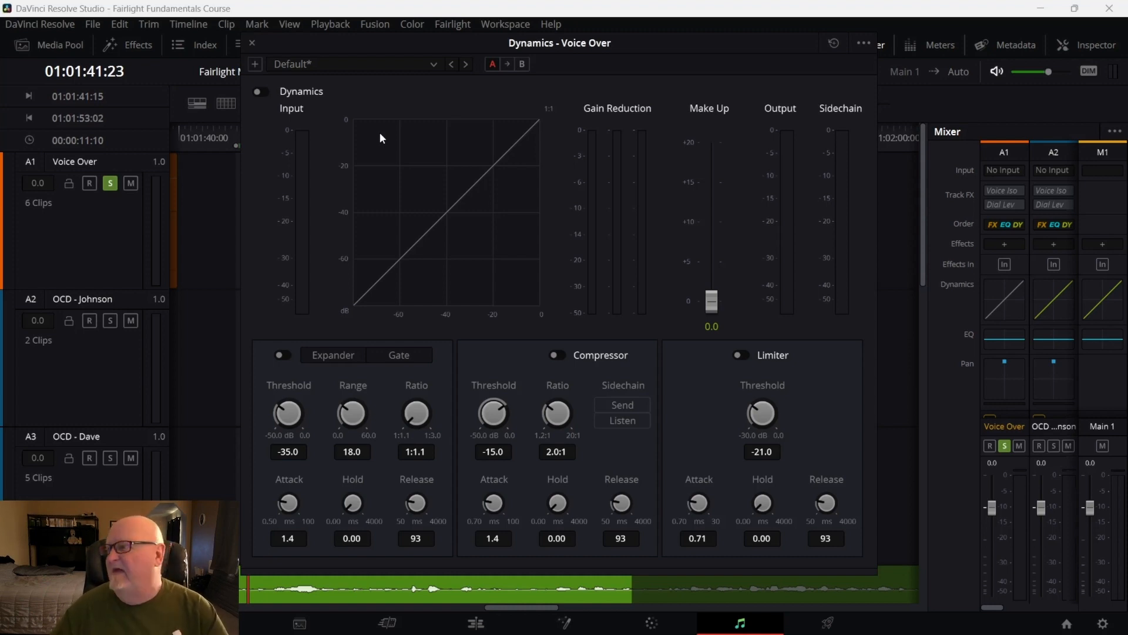
click(253, 43)
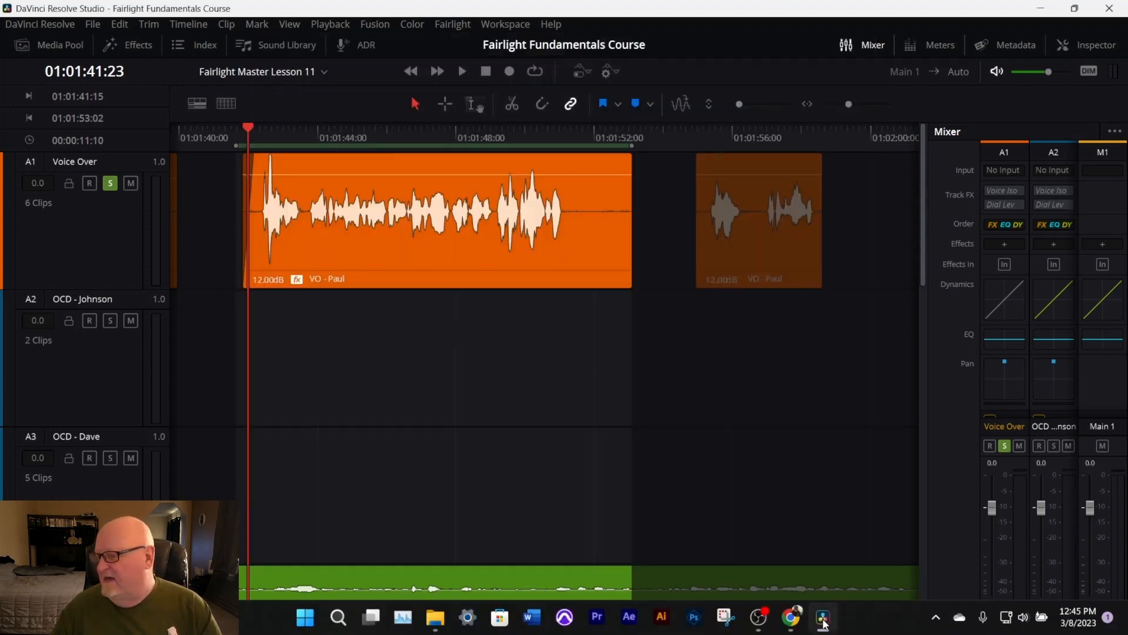
Switch to the browser and scroll to the top of the Fairlight Fundamentals course page
click(791, 617)
scroll(678, 476, up, 5)
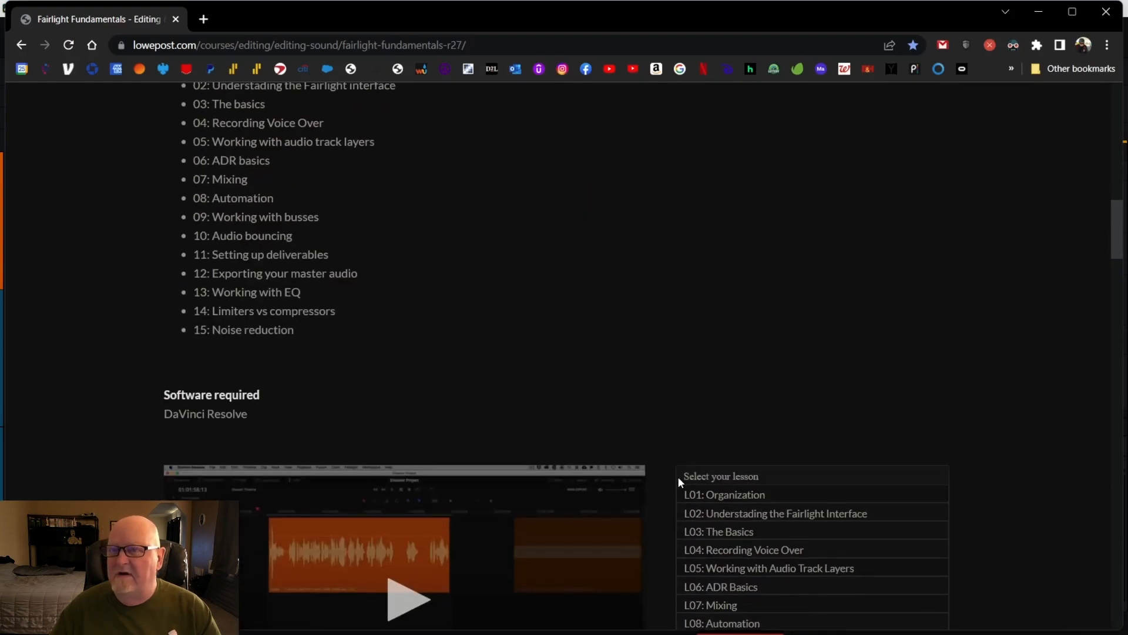
scroll(678, 476, up, 15)
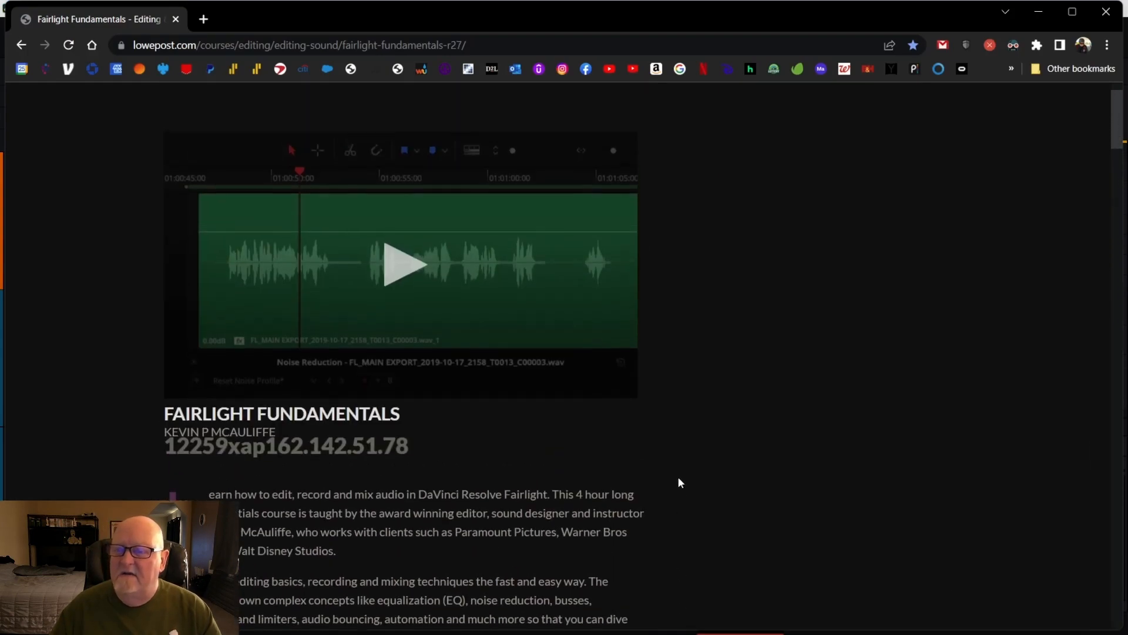
scroll(678, 479, up, 2)
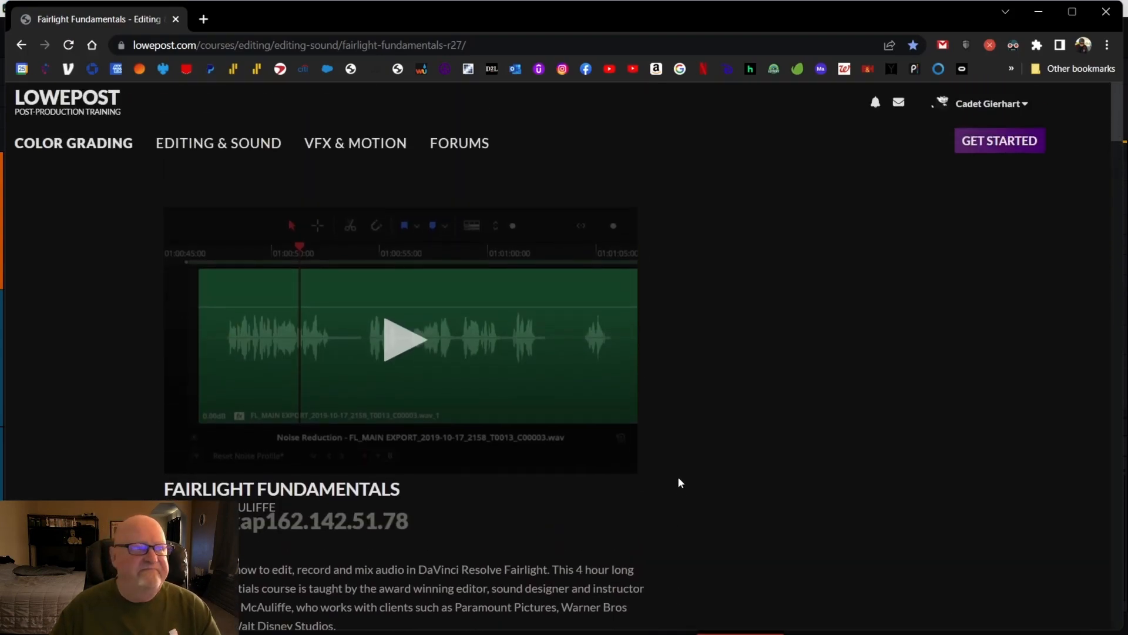
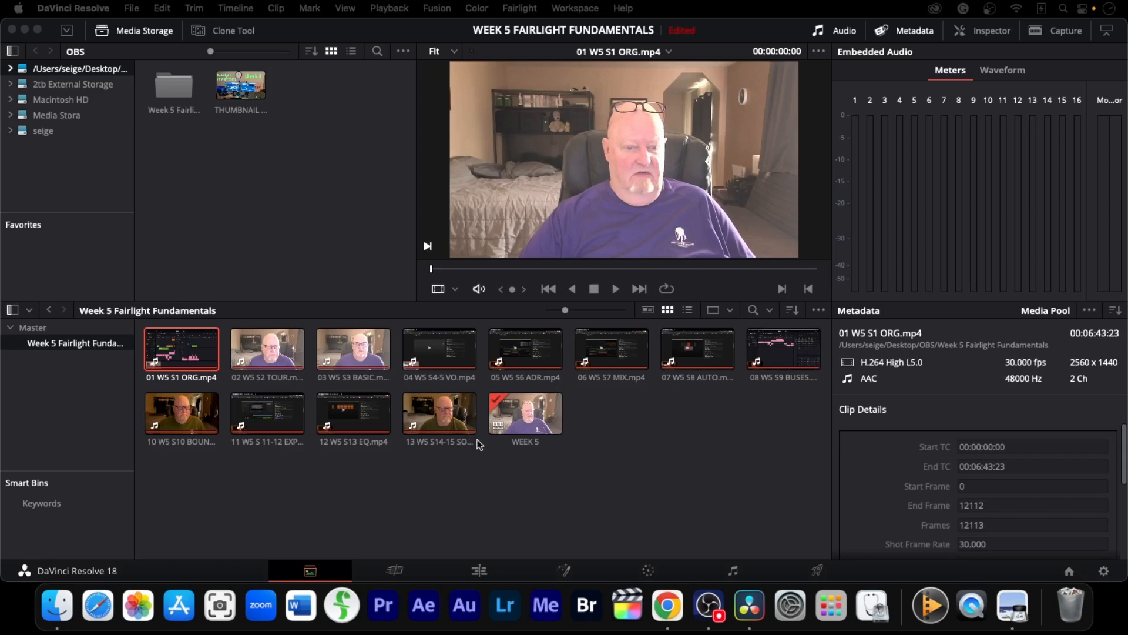
Switch to the Edit page and shuttle playback back to the start of the timeline
click(480, 571)
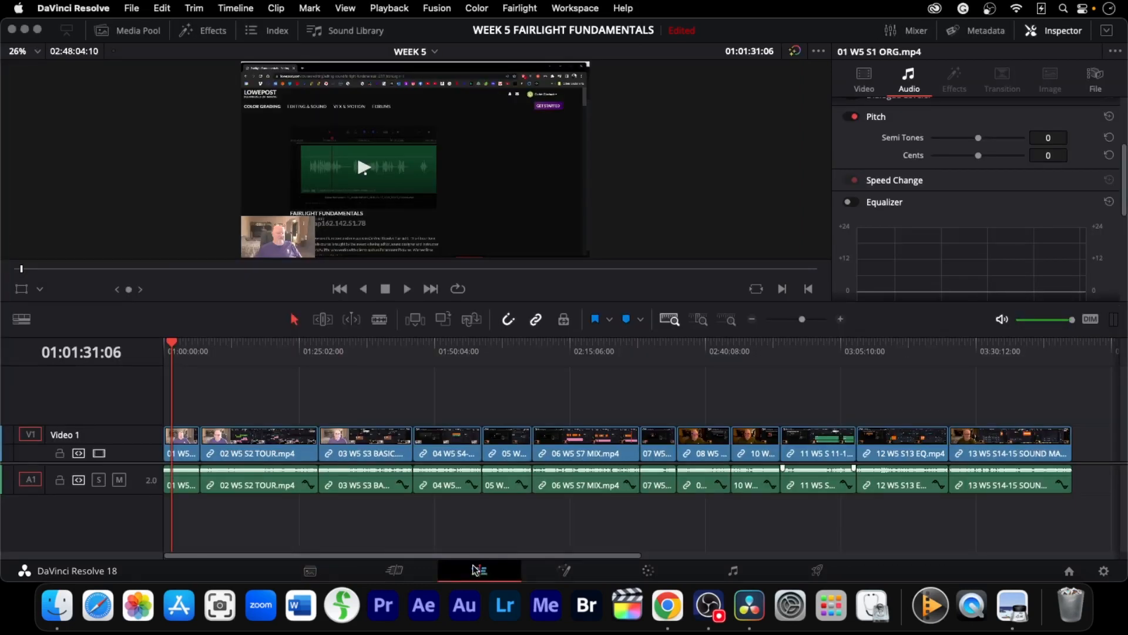
key(j)
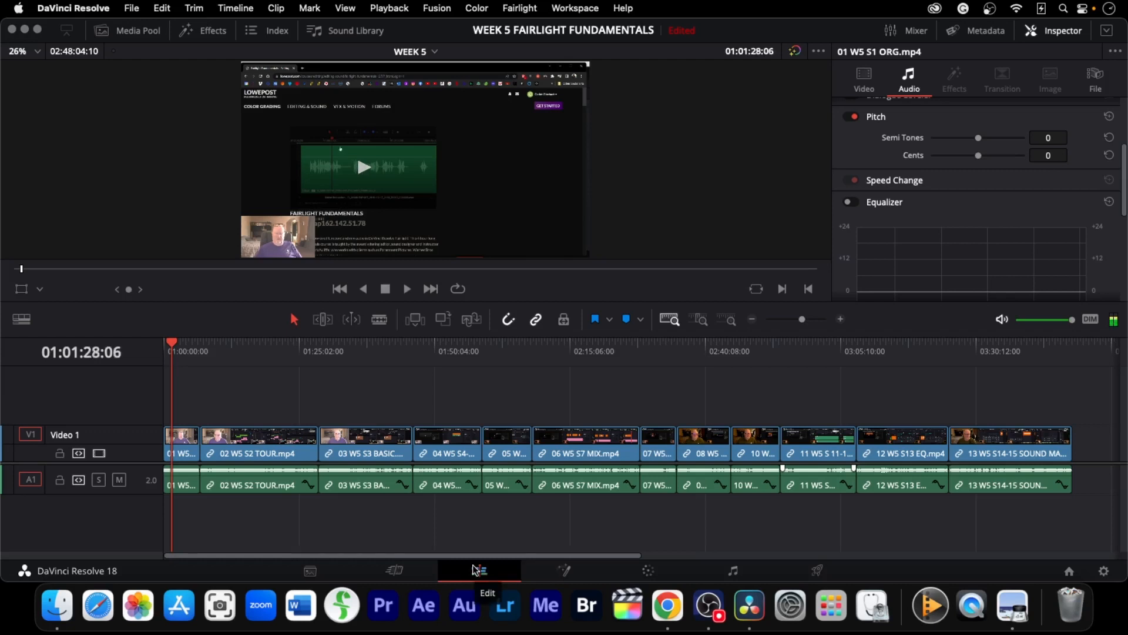
key(k)
key(j)
key(j)
key(j)
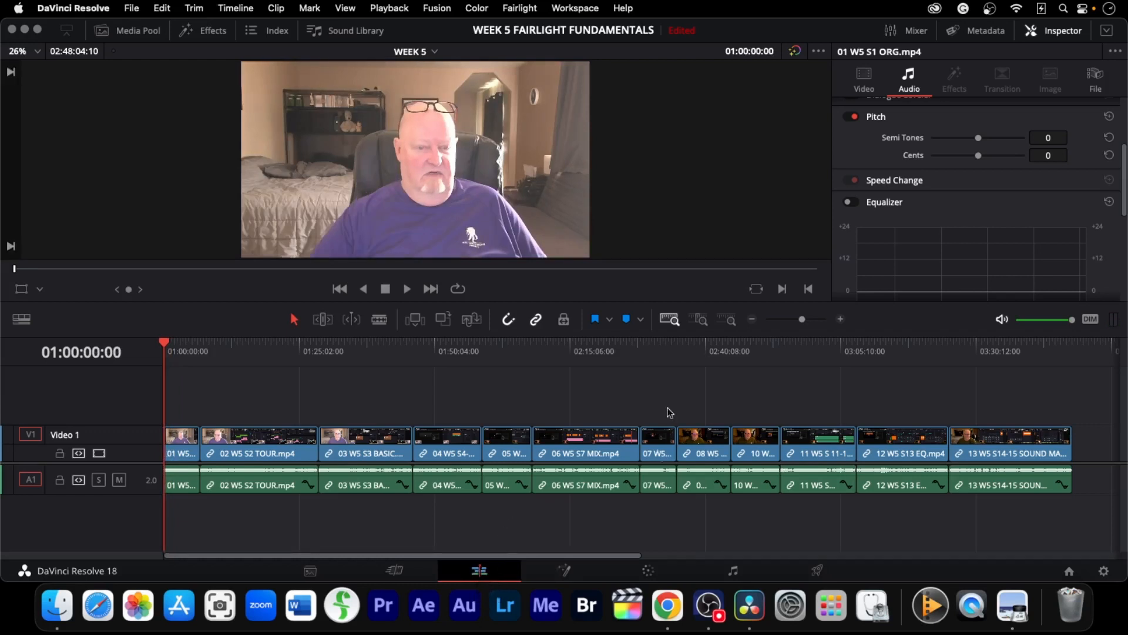
Move the first clip about 3.4 seconds later to open a gap at the timeline's start, and preview playback
click(699, 322)
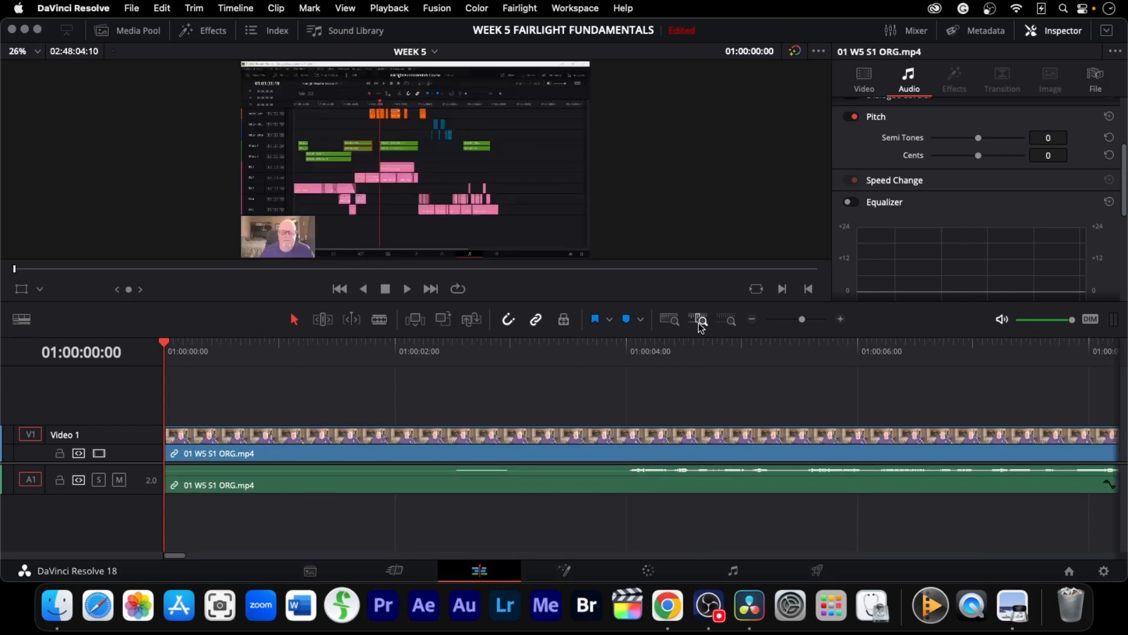
drag(167, 453, 555, 453)
key(space)
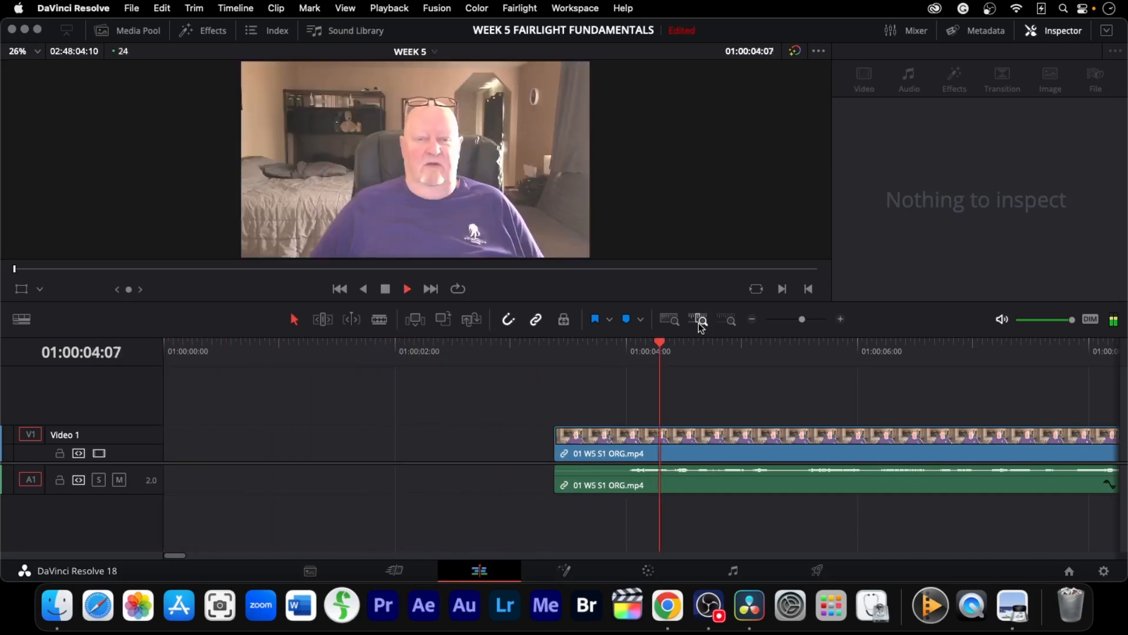
key(space)
key(j)
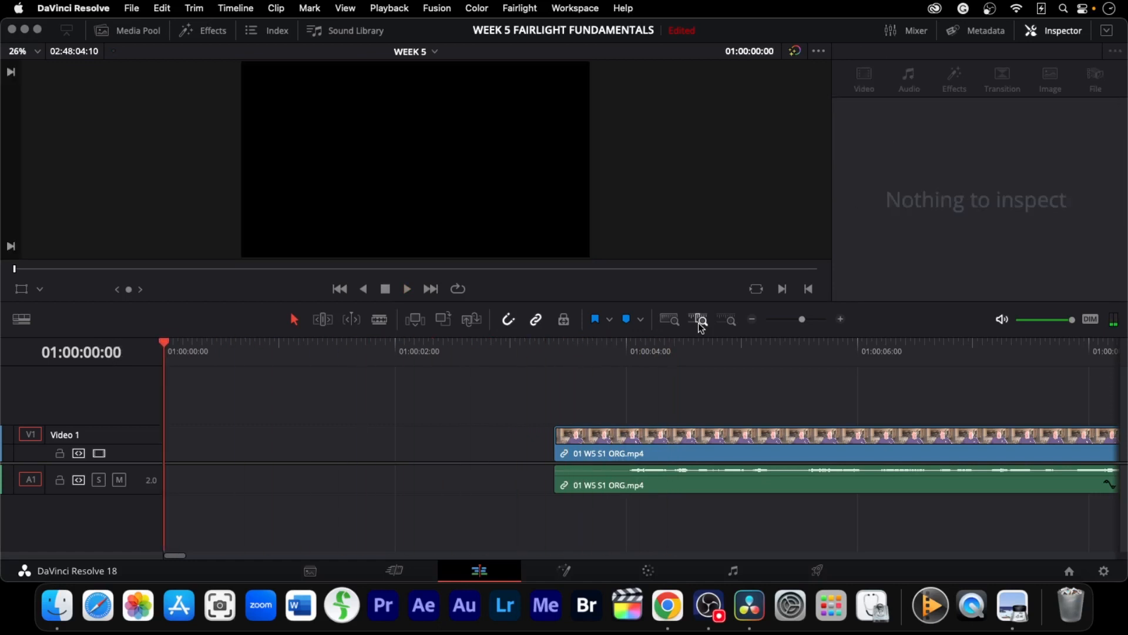
Add a Flip Over title from the Titles effects onto a new track above the video at the timeline's start
click(203, 31)
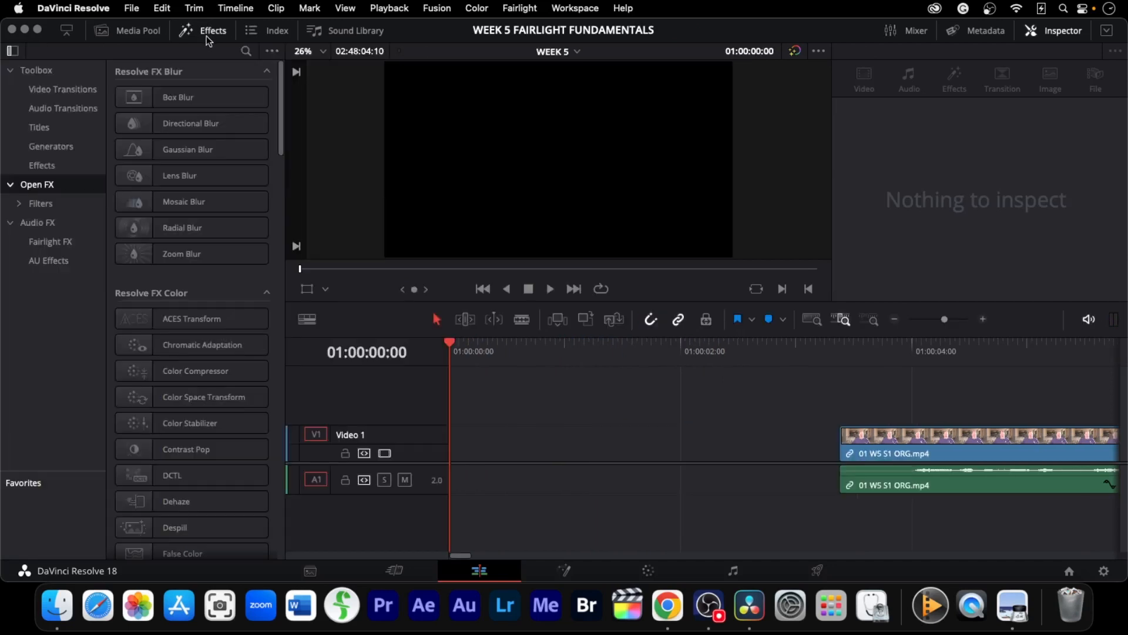
click(53, 127)
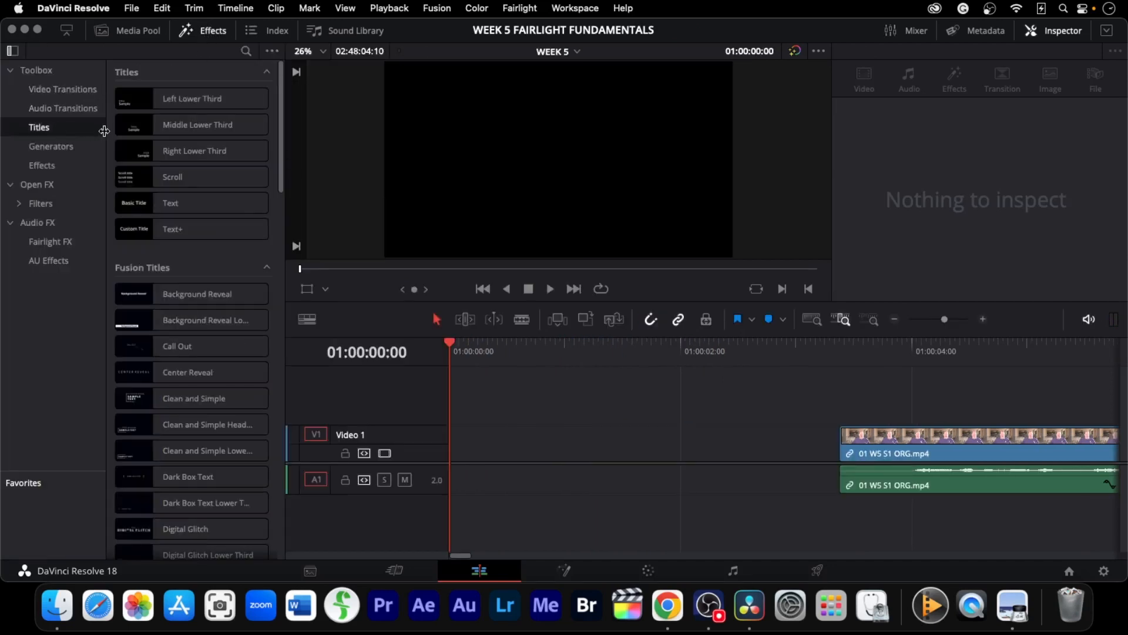
scroll(182, 209, down, 4)
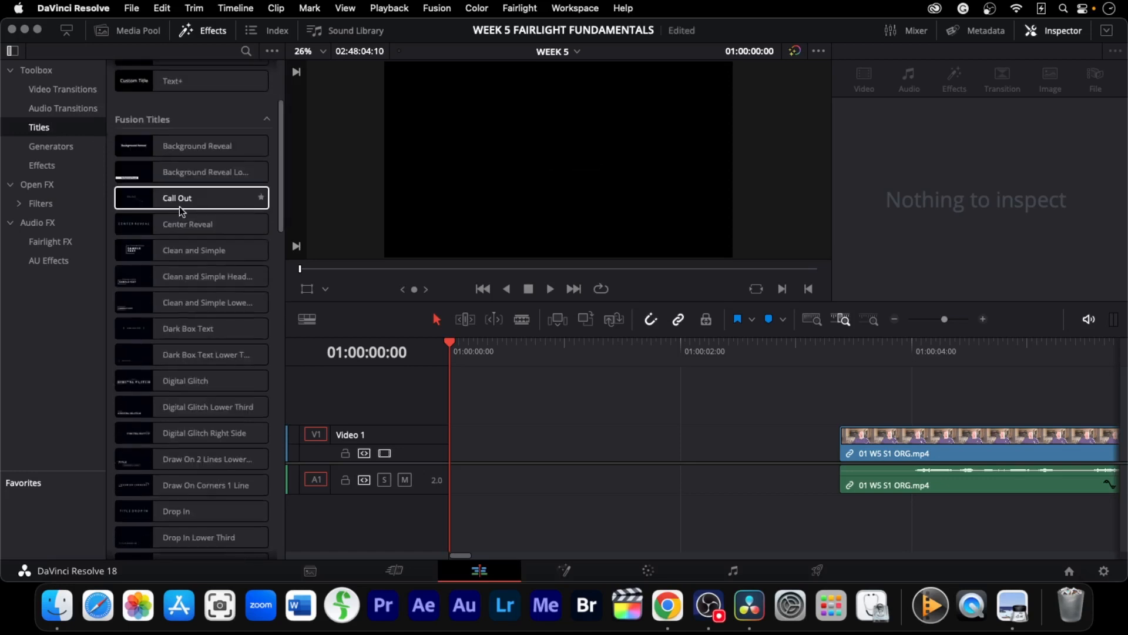
scroll(187, 226, down, 8)
scroll(187, 232, down, 2)
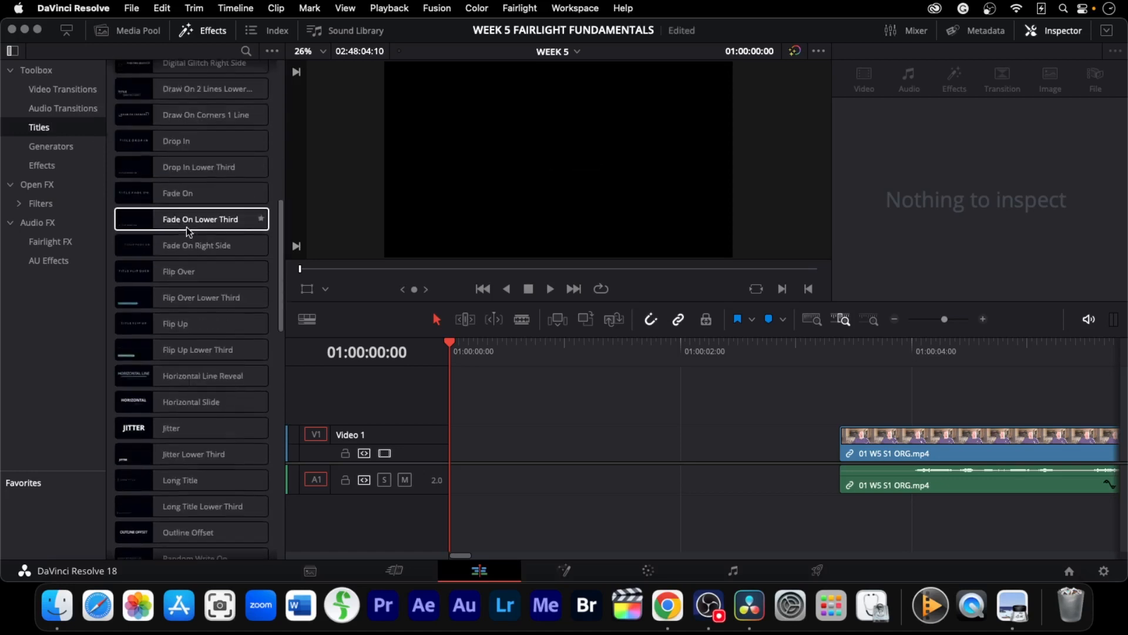
mouse_move(185, 270)
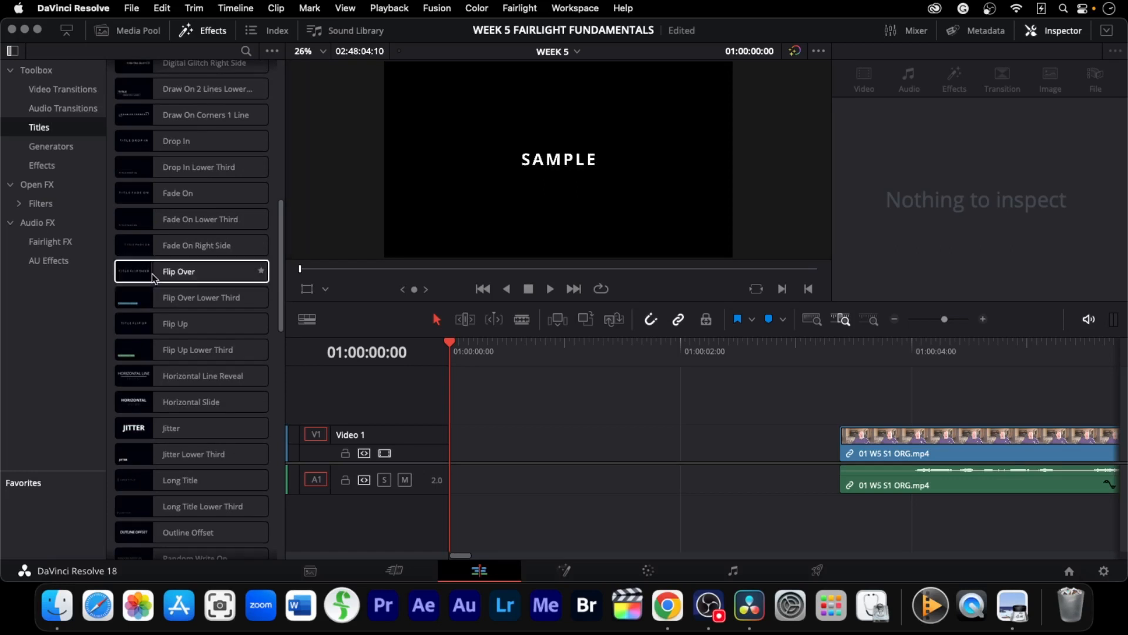
drag(118, 277, 451, 405)
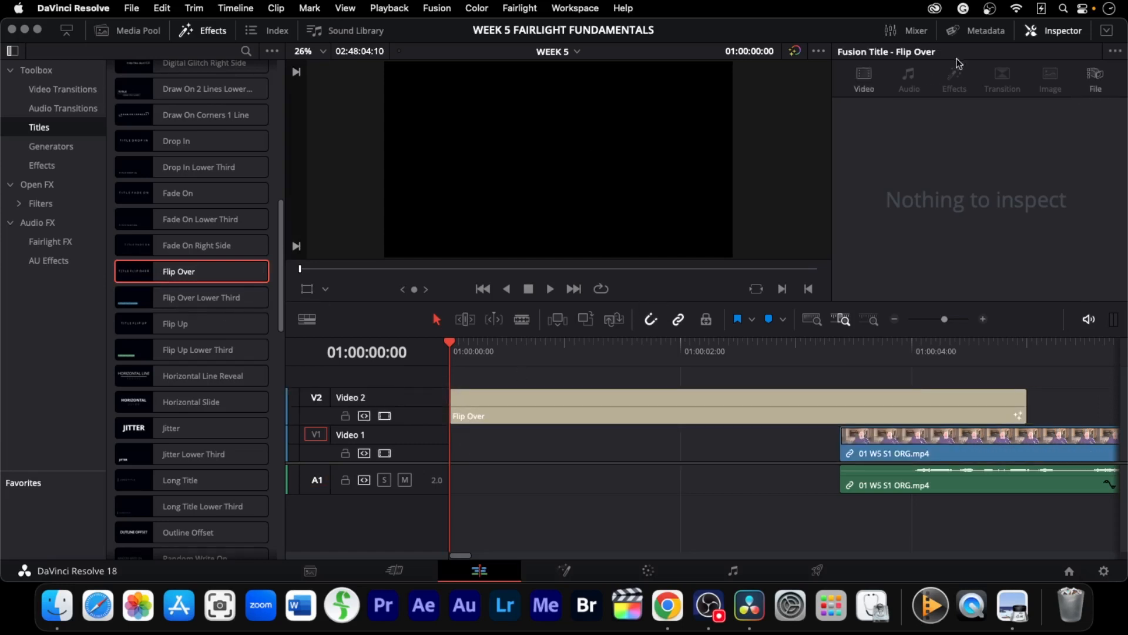
Replace the title's SAMPLE text with 'Week Five' and 'Fairlight Fundamentals' on two lines, and scrub through to preview it
click(796, 407)
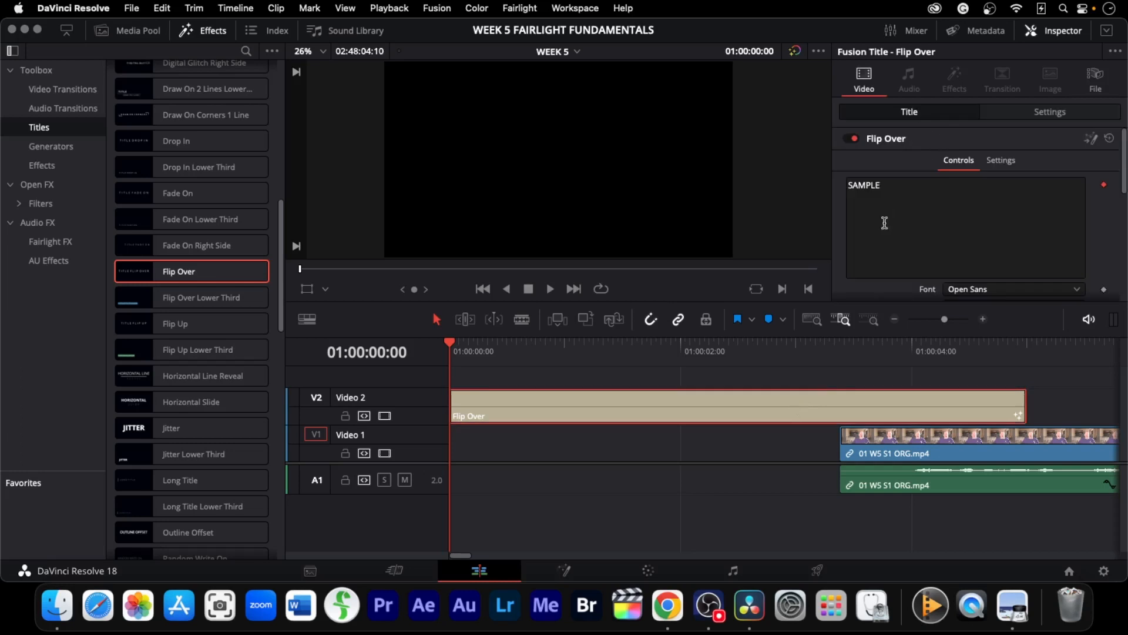
drag(896, 189, 794, 191)
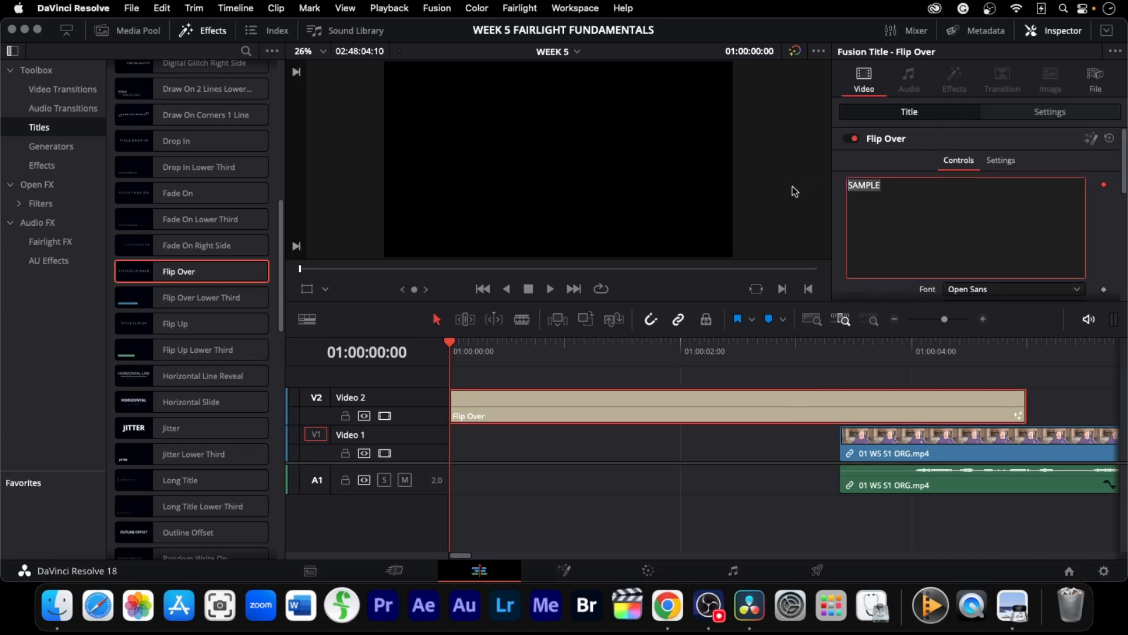
text(Weee)
key(BackSpace)
text(k Five)
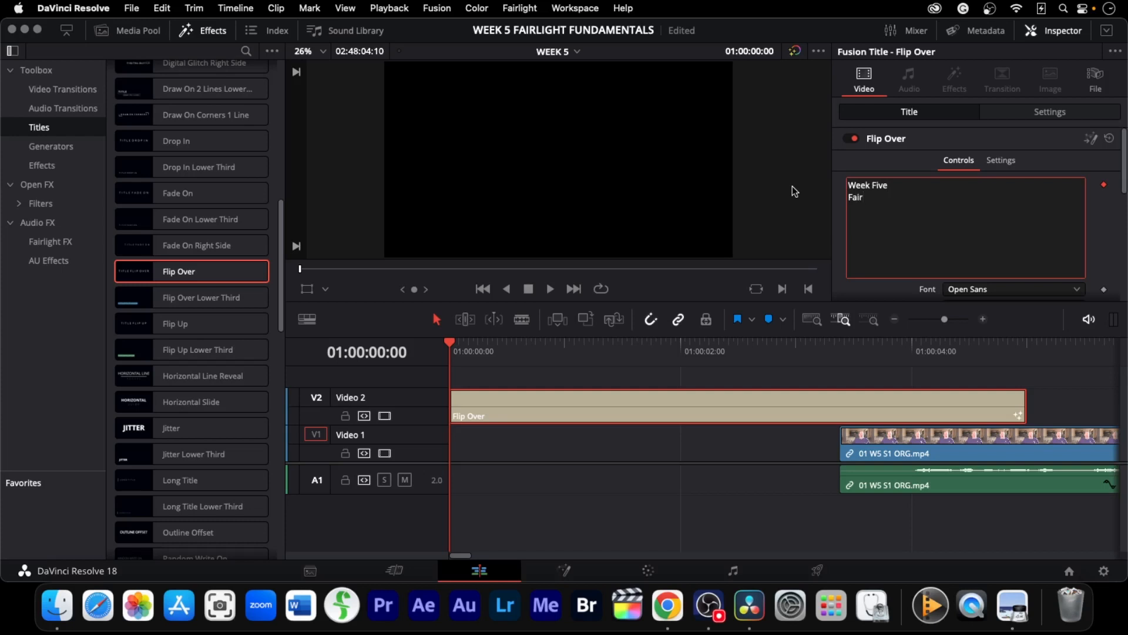
text(t)
text(Fundamentals)
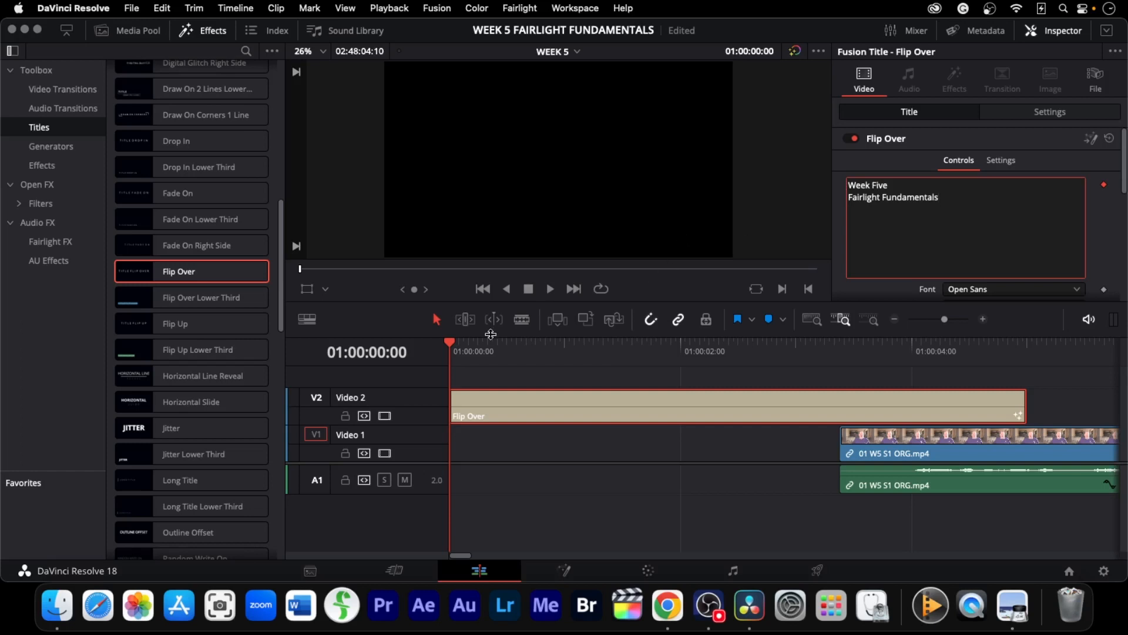
drag(451, 344, 771, 368)
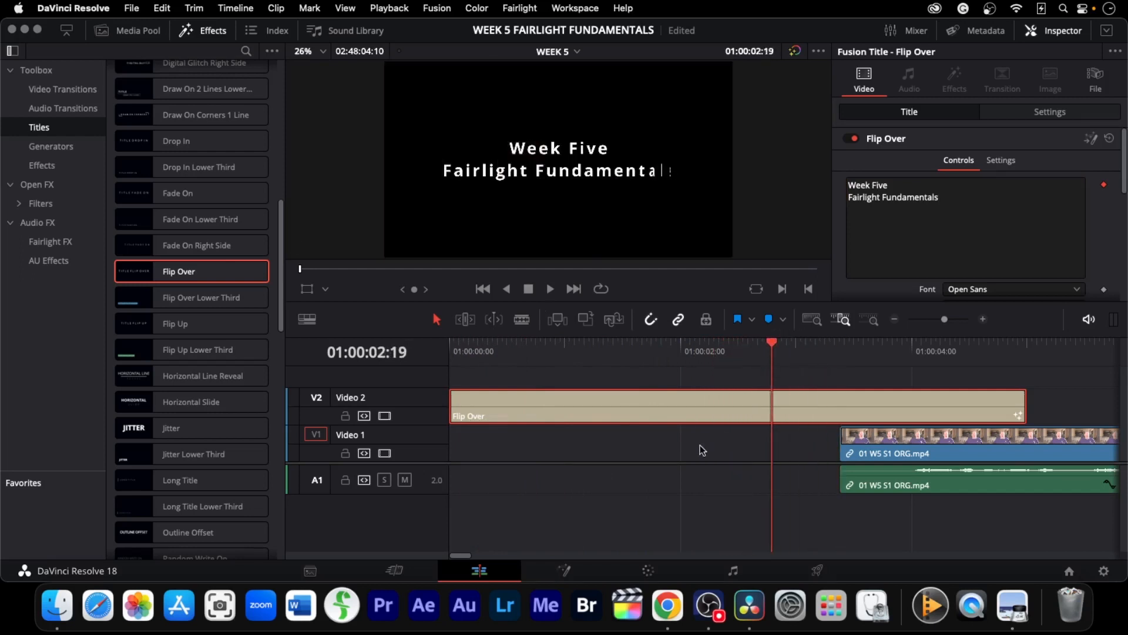
Select all the lesson clips and move them to begin where the title ends, then save the project
click(814, 320)
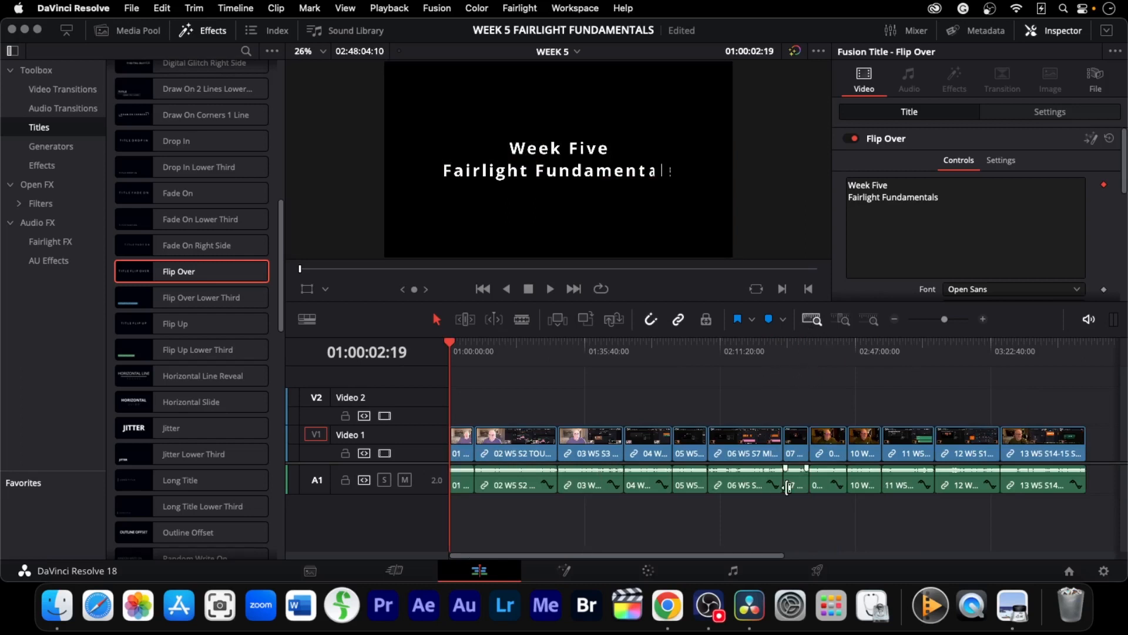
drag(1097, 422, 464, 505)
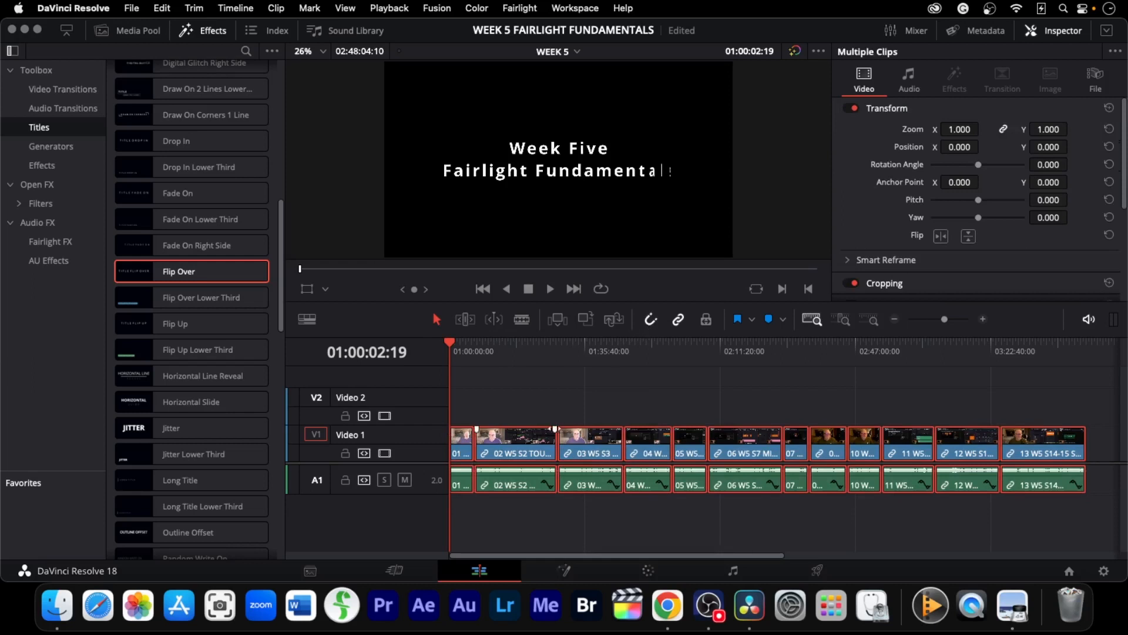
click(842, 319)
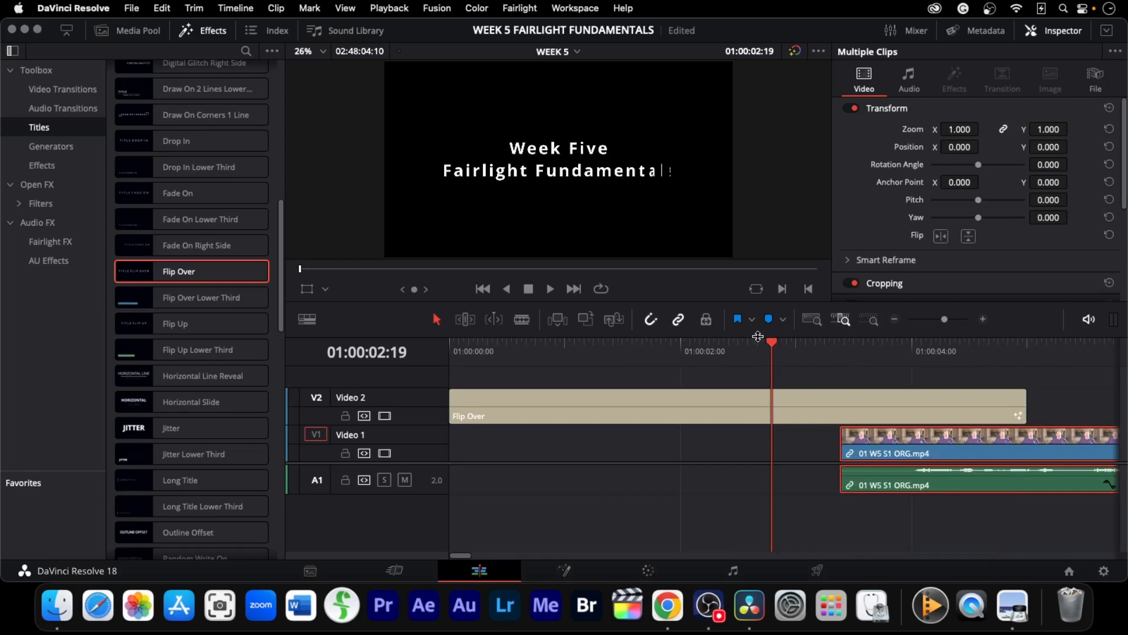
drag(764, 342, 1021, 379)
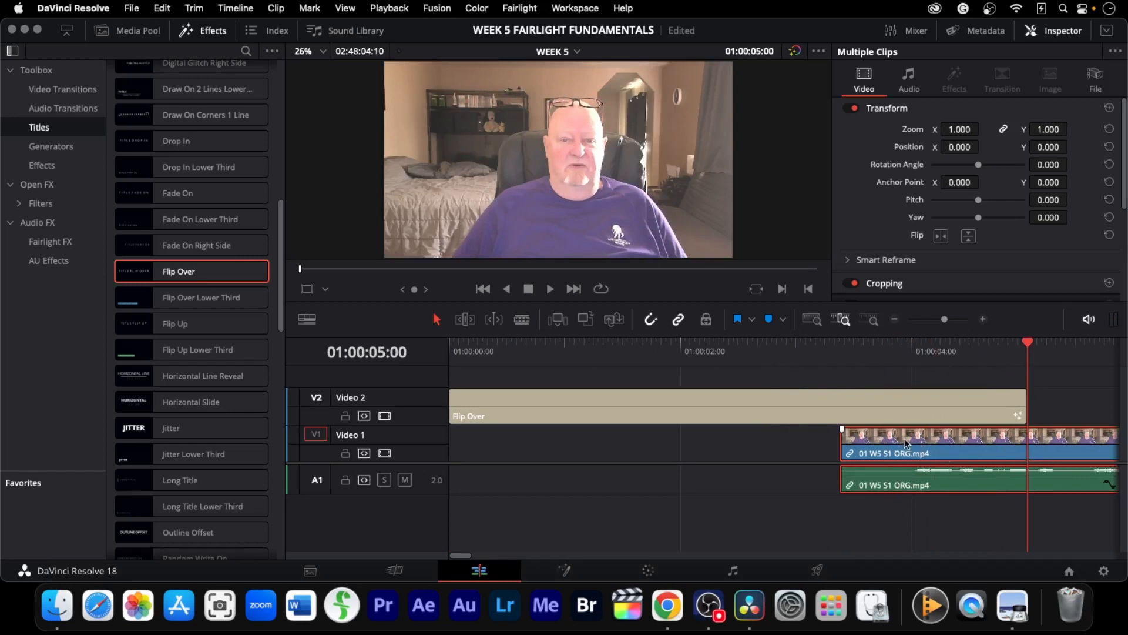
drag(884, 442, 1064, 460)
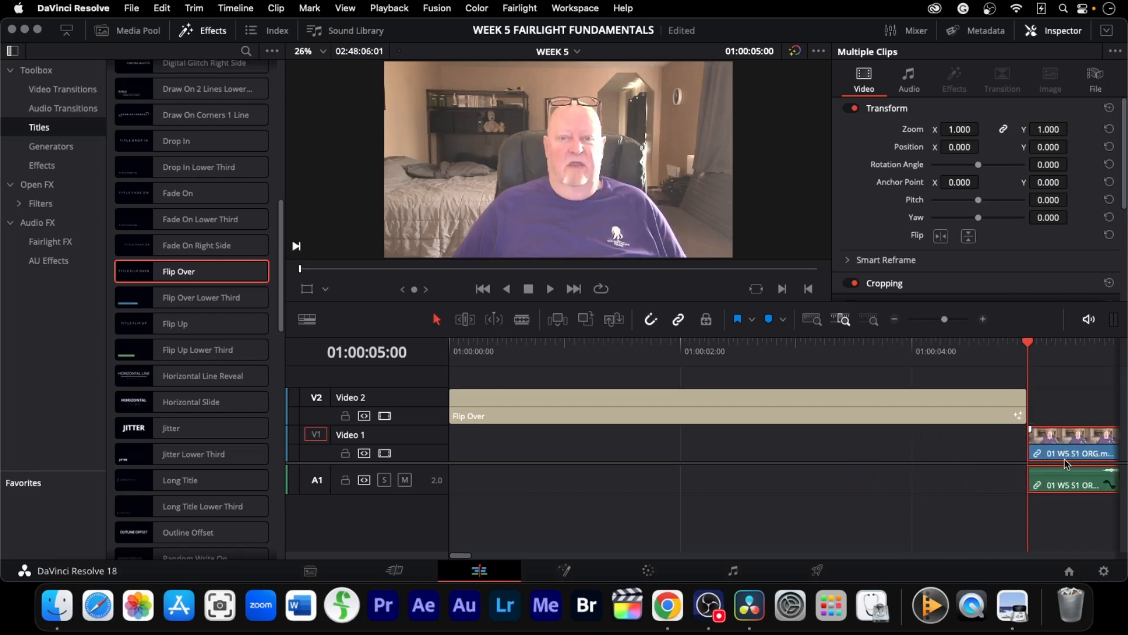
click(819, 321)
key(super+s)
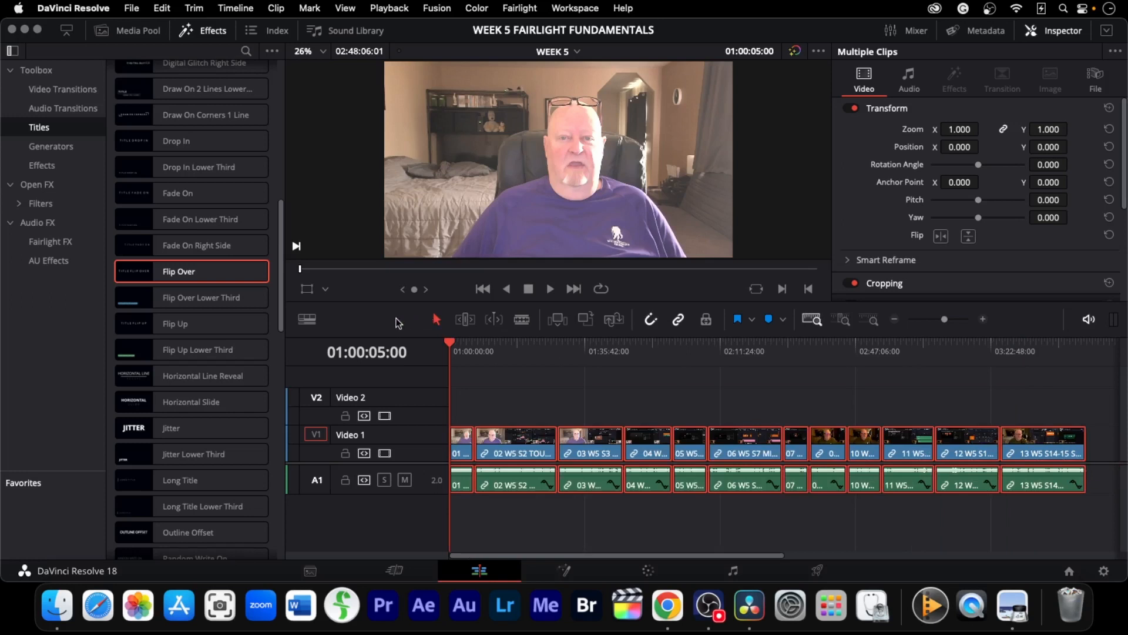
Jump to the cut between the first two lesson clips and step frame by frame around it
click(536, 409)
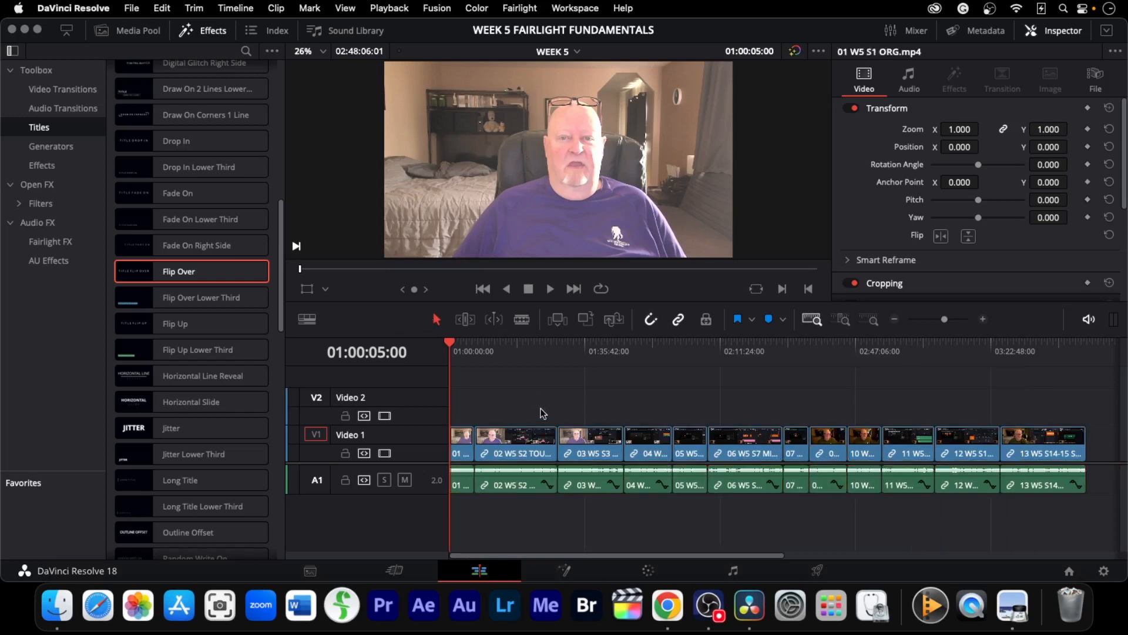
key(Down)
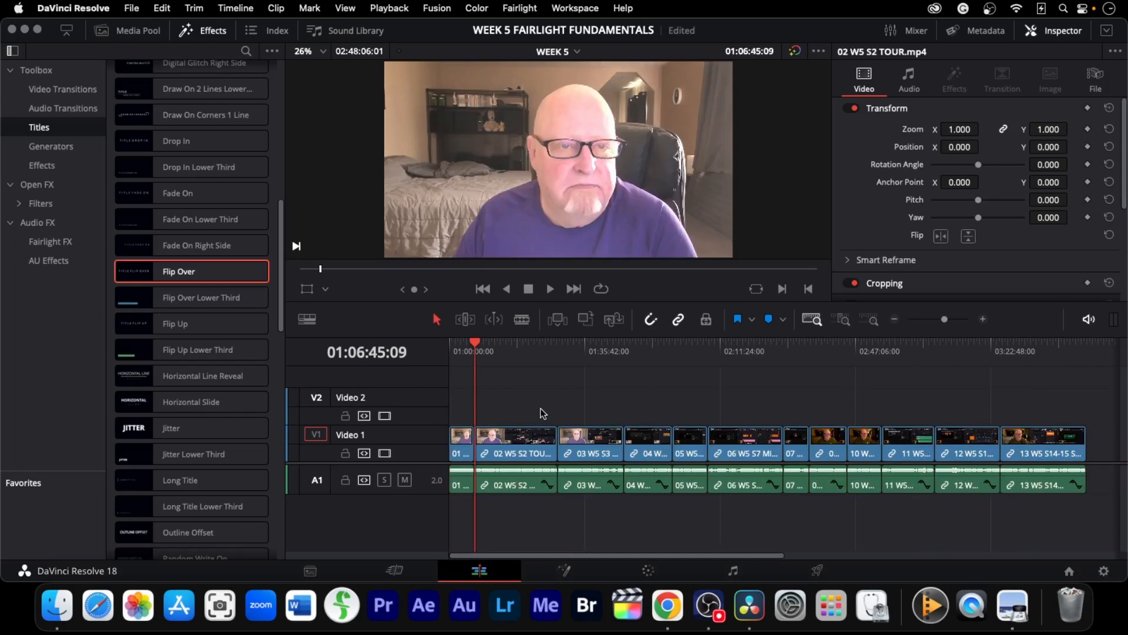
click(846, 321)
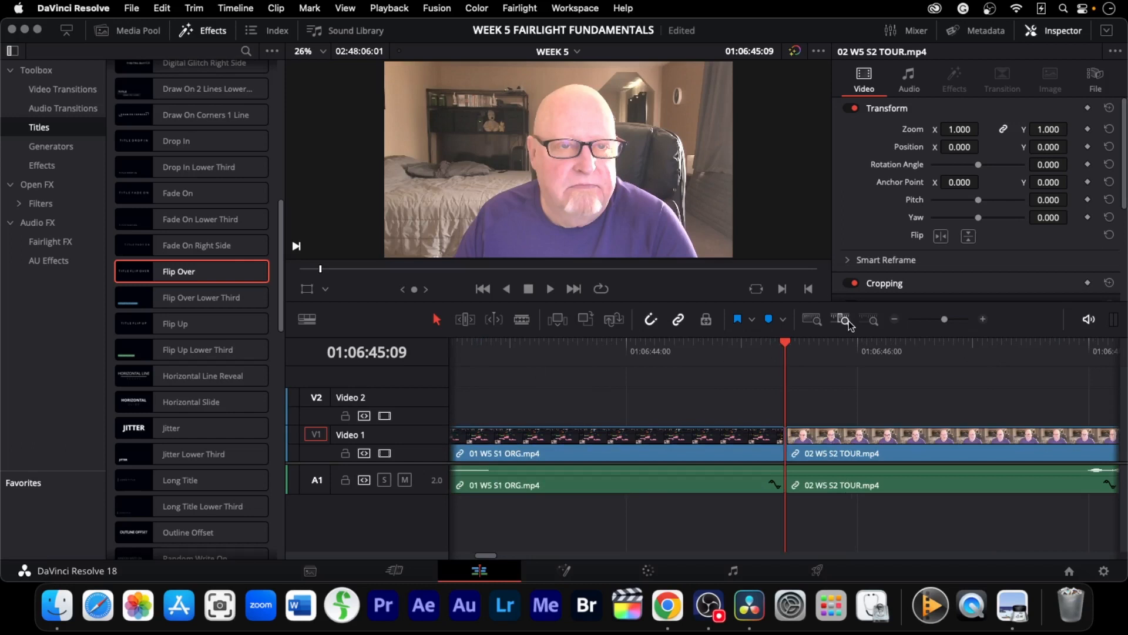
key(Left)
key(Left)
key(Left)
key(Left)
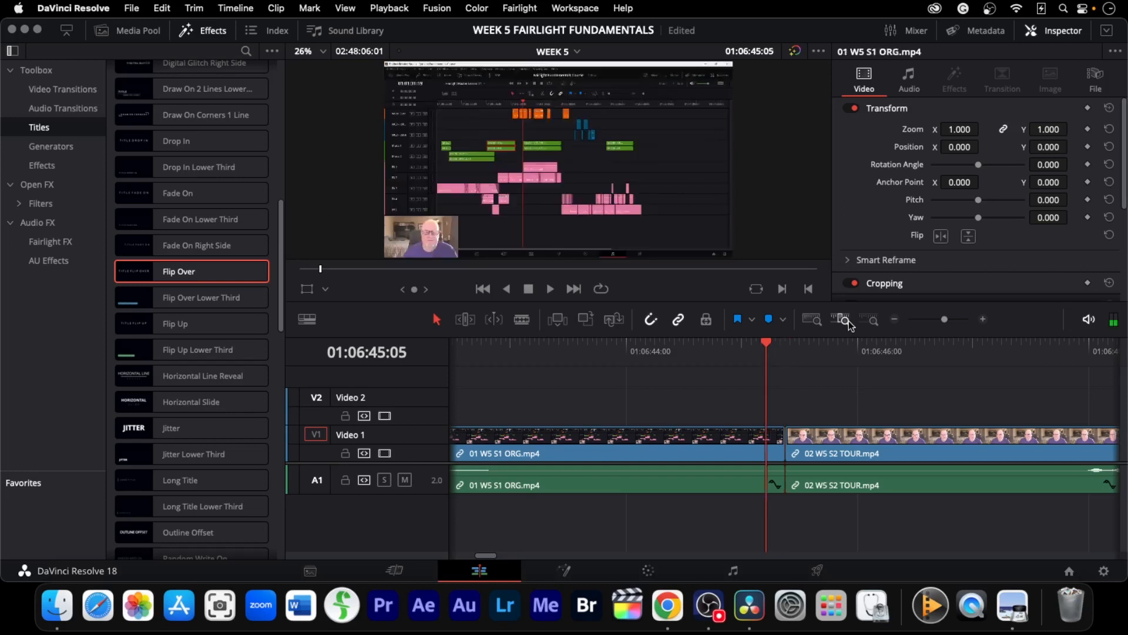
key(Right)
key(Right)
key(Right)
key(Right)
key(Right)
key(Left)
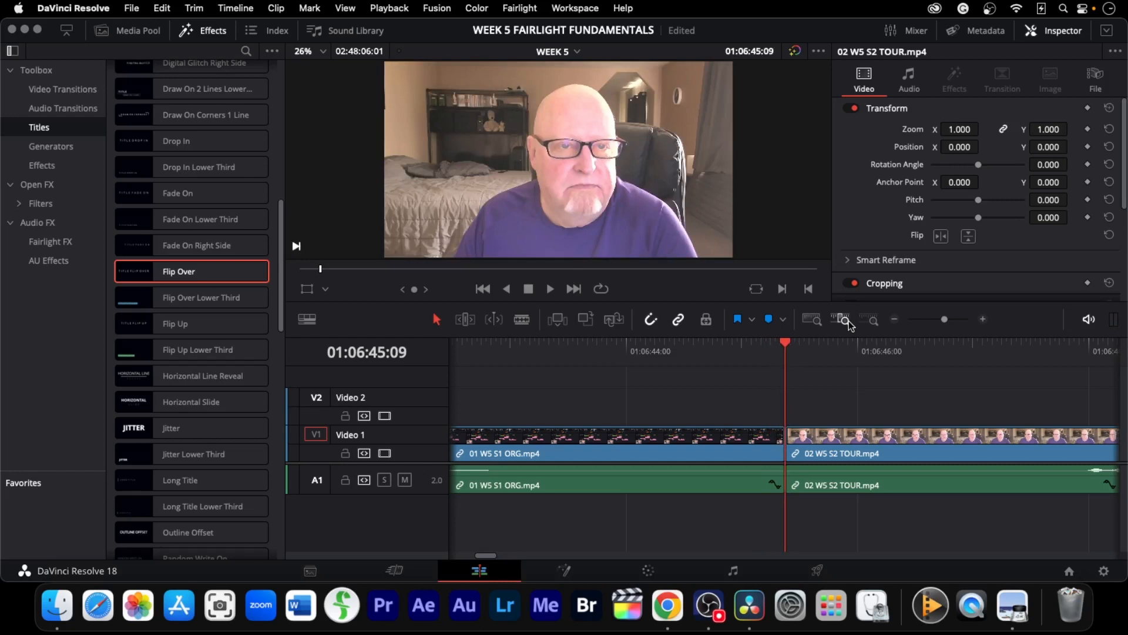
In Trim mode, ripple-trim the cut between the first and second clips about 1.8 seconds earlier
mouse_move(782, 452)
mouse_down()
mouse_move(769, 453)
mouse_move(822, 453)
mouse_move(789, 452)
mouse_up()
click(462, 320)
click(789, 440)
mouse_move(790, 440)
mouse_down()
mouse_move(1050, 440)
mouse_move(1035, 439)
mouse_up()
drag(782, 440, 577, 440)
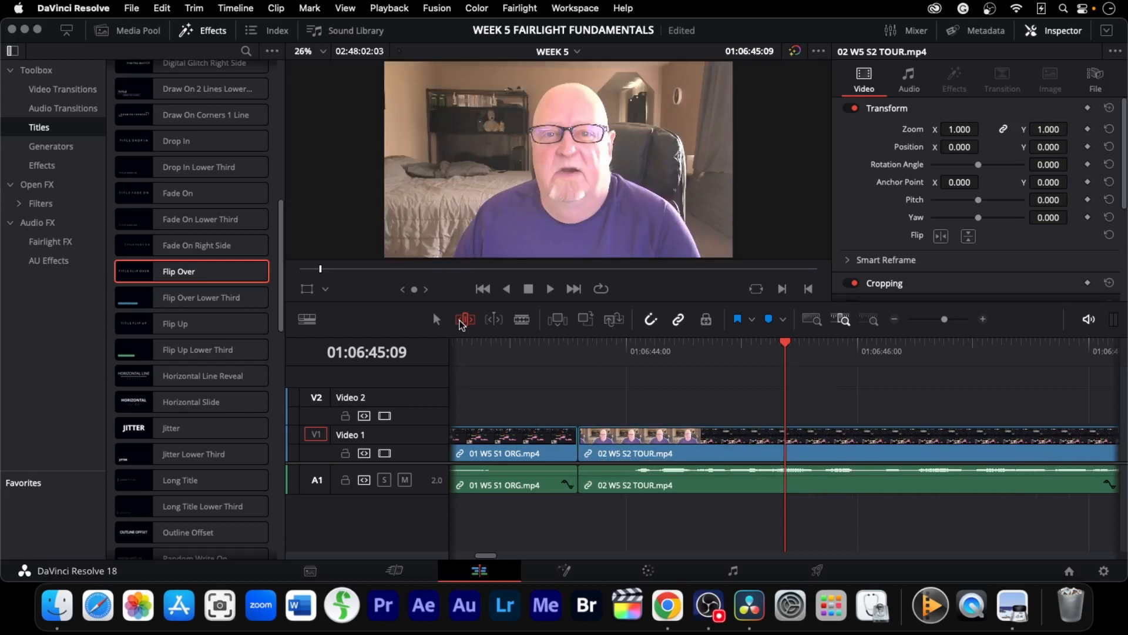
Add the default cross dissolve transition at that cut and save the project
key(super+s)
key(super+t)
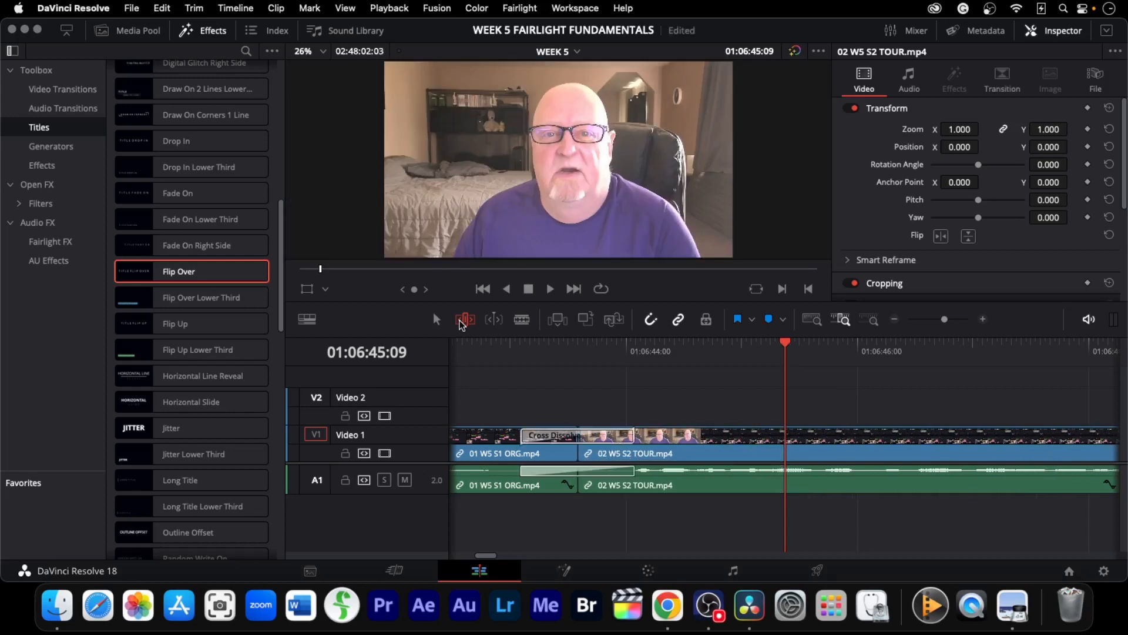
key(super+s)
Jump to the cut between the second and third lesson clips and ripple-trim it about 3 seconds earlier
key(Down)
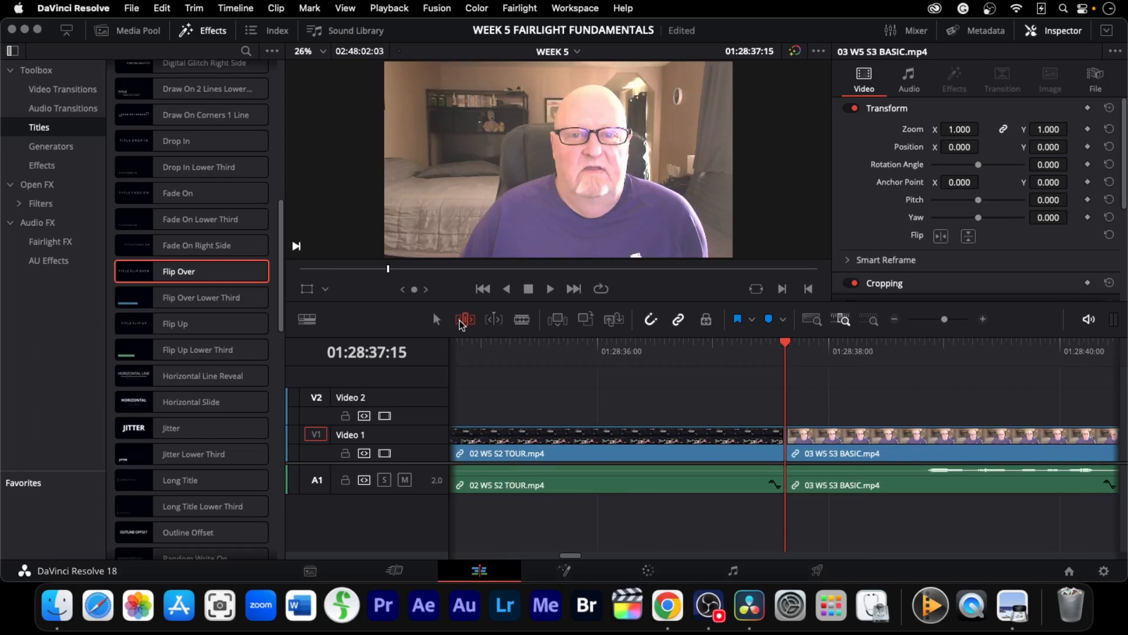
key(Left)
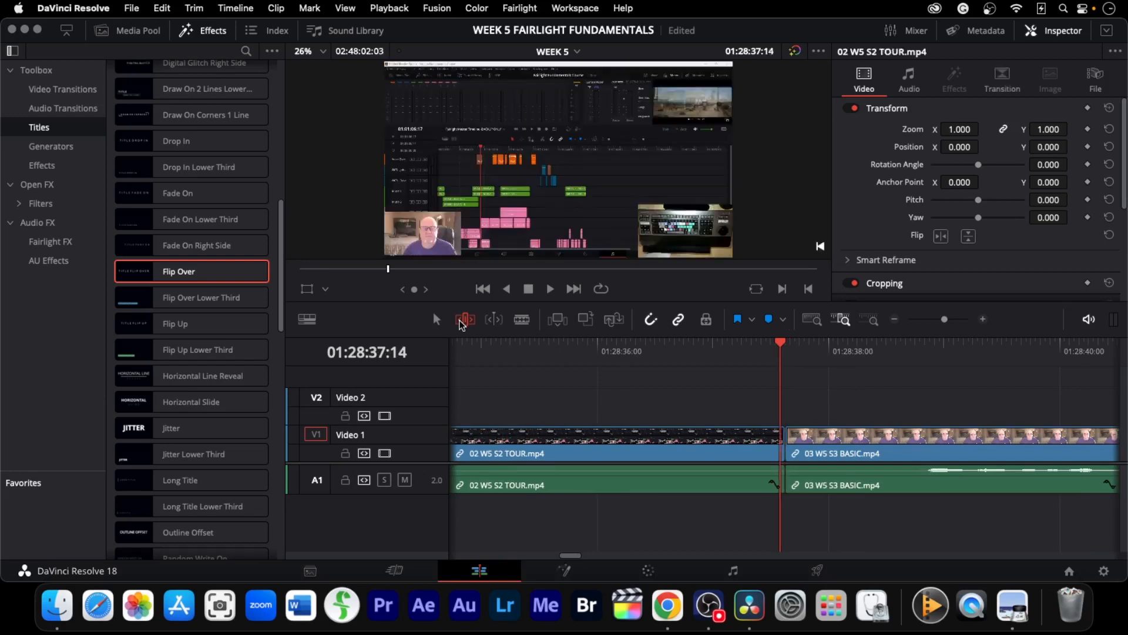
key(Right)
key(comma)
key(comma)
key(comma)
key(comma)
key(comma)
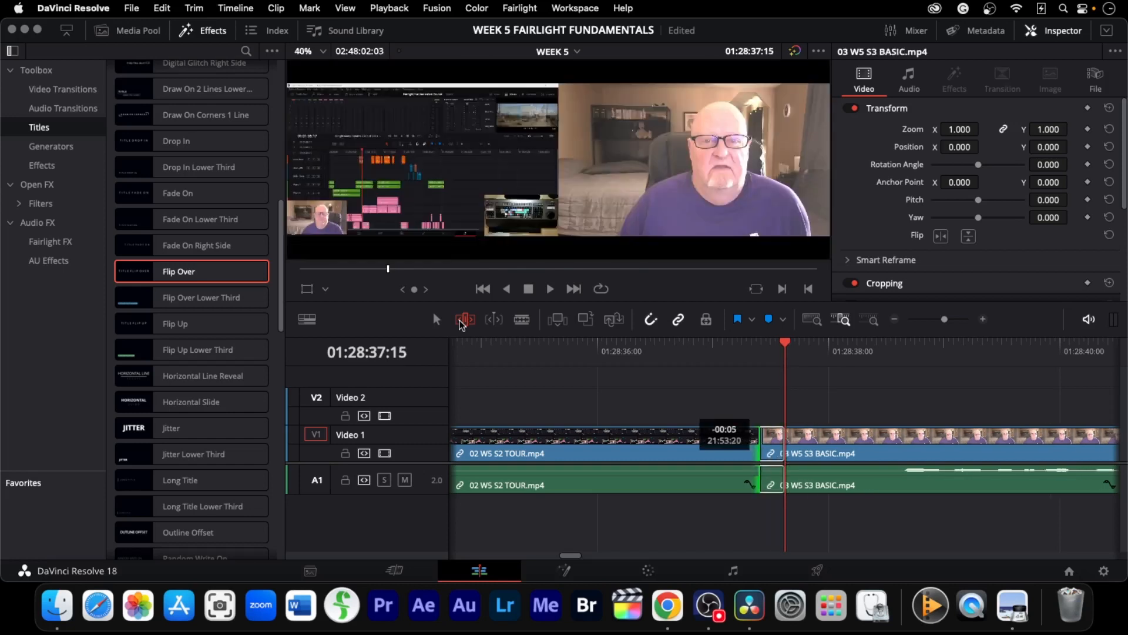
key(period)
key(period)
key(period)
key(period)
key(comma)
key(comma)
key(comma)
key(comma)
key(comma)
key(comma)
key(comma)
key(comma)
key(comma)
key(comma)
key(comma)
key(comma)
key(comma)
key(comma)
key(comma)
key(comma)
key(comma)
key(comma)
key(comma)
key(comma)
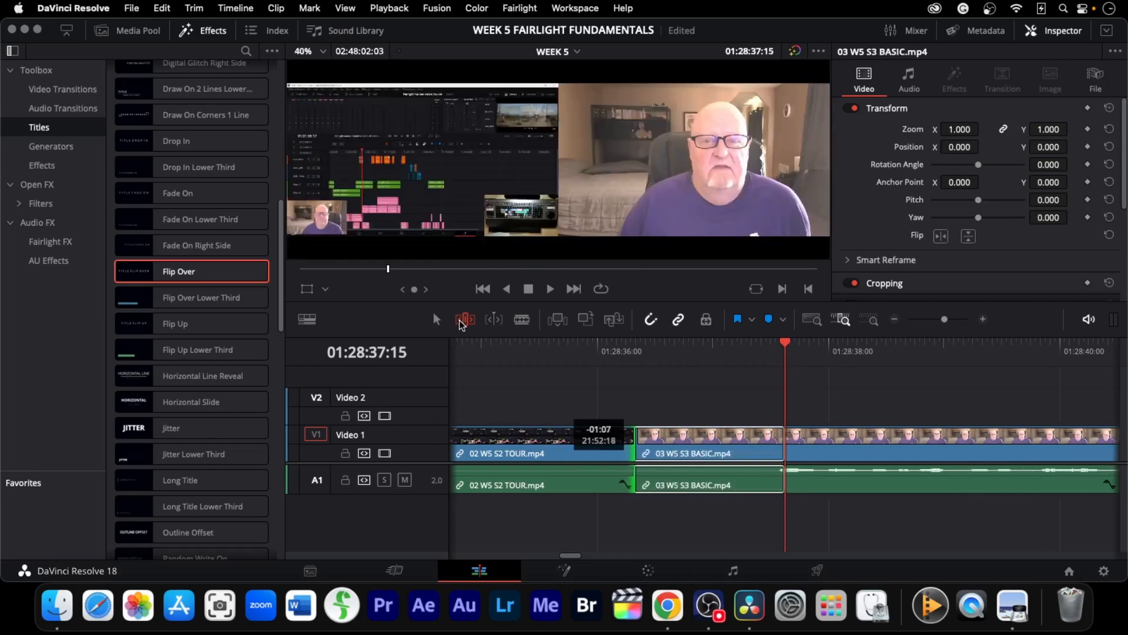
key(comma)
key(comma)
key(comma)
key(comma)
key(comma)
key(comma)
key(comma)
key(comma)
key(comma)
key(comma)
key(comma)
key(comma)
key(comma)
key(comma)
key(comma)
key(comma)
key(comma)
key(comma)
key(comma)
key(comma)
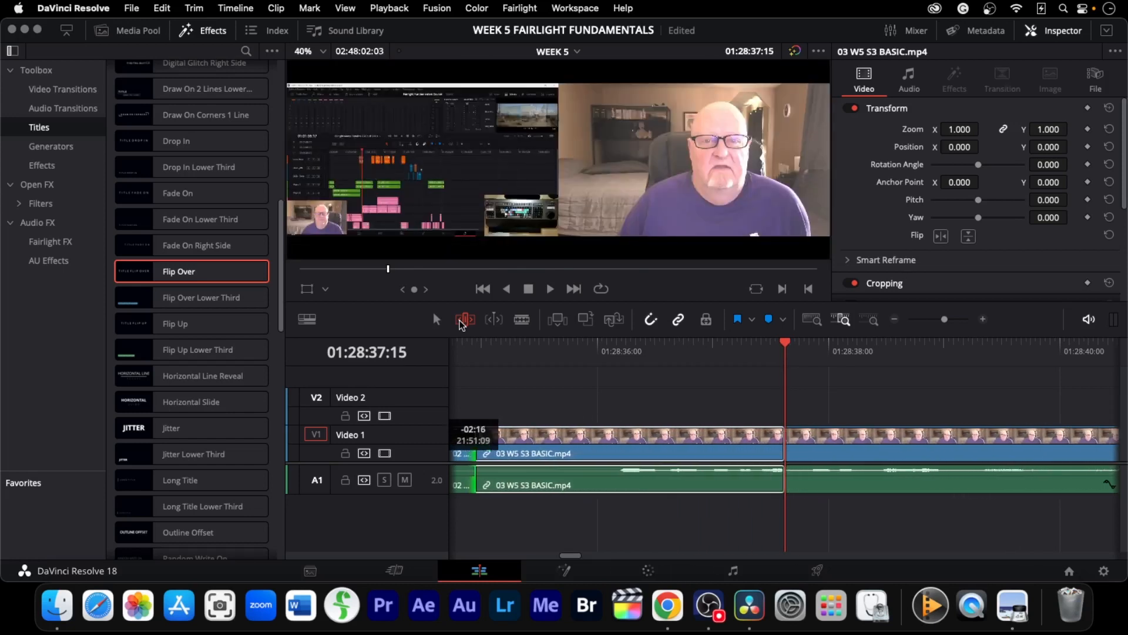
key(comma)
key(comma)
key(comma)
key(comma)
key(comma)
key(comma)
key(comma)
key(comma)
key(comma)
key(period)
key(period)
key(period)
key(period)
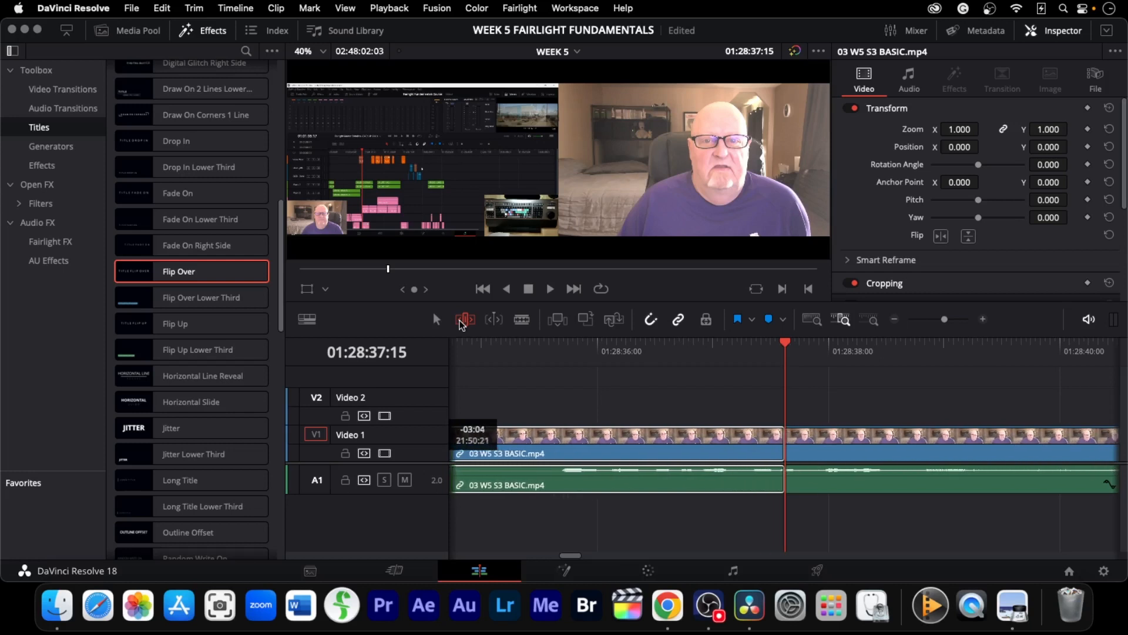
Play back and step frame by frame through the trimmed cut between the second and third clips
key(j)
key(j)
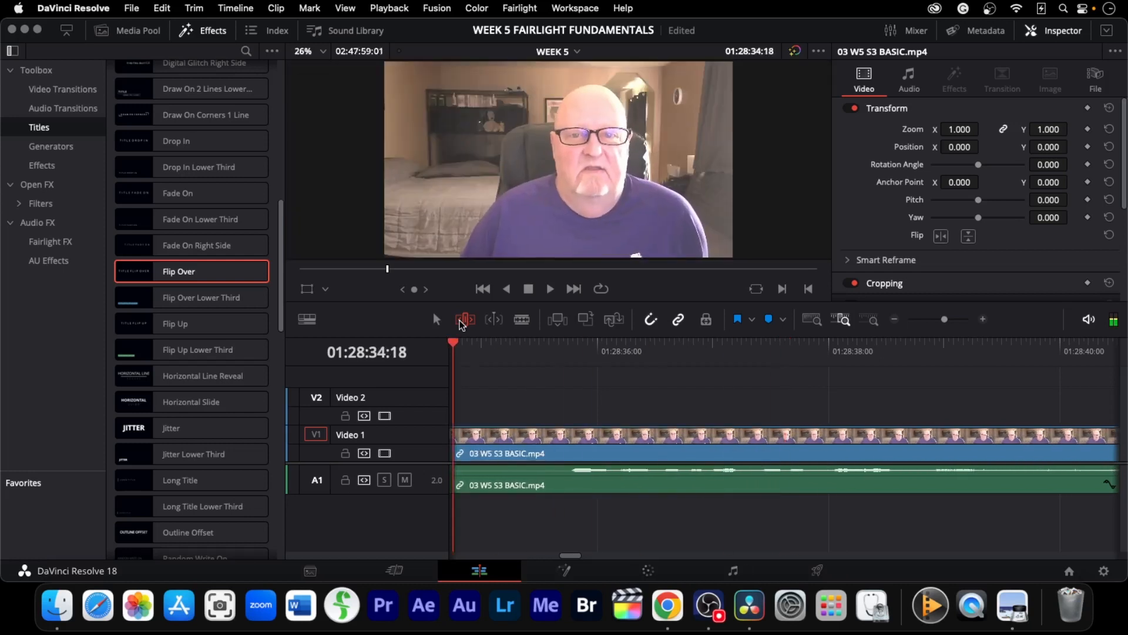
key(k)
key(Right)
key(Right)
key(Right)
key(Left)
key(Left)
key(Left)
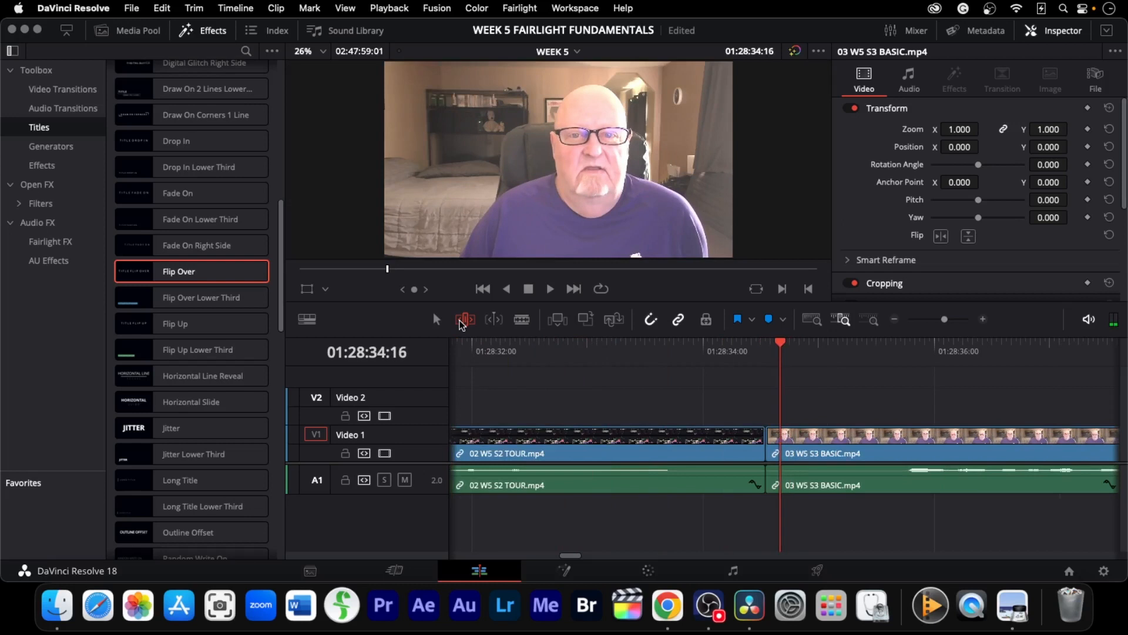
key(Left)
key(Left)
key(Left)
key(shift+Left)
key(Left)
key(Left)
key(Left)
key(Left)
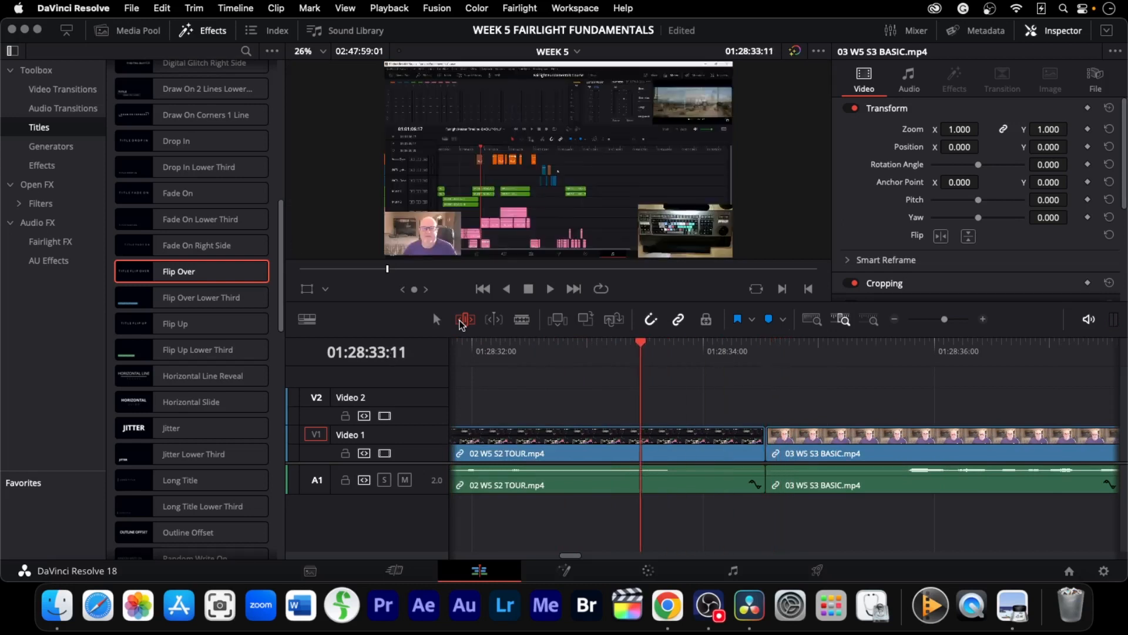
key(l)
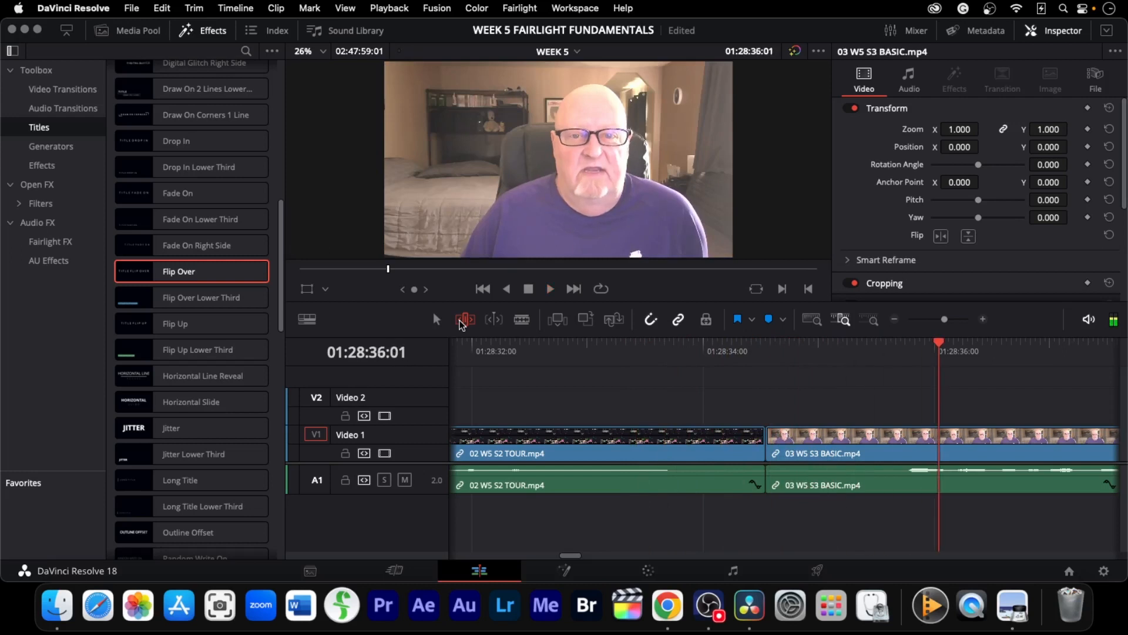
Ripple-trim the cut between the second and third clips slightly earlier, about 0.2 seconds
key(j)
key(k)
key(Left)
key(Left)
key(Left)
key(Left)
key(Left)
key(Left)
key(Left)
drag(762, 446, 685, 446)
drag(801, 443, 811, 444)
key(Left)
key(Left)
key(Left)
key(Left)
key(Left)
key(Left)
key(Left)
key(Left)
key(Left)
key(Left)
key(Left)
key(Left)
key(Left)
key(Left)
key(Left)
key(Left)
key(Left)
key(Left)
key(Left)
key(Left)
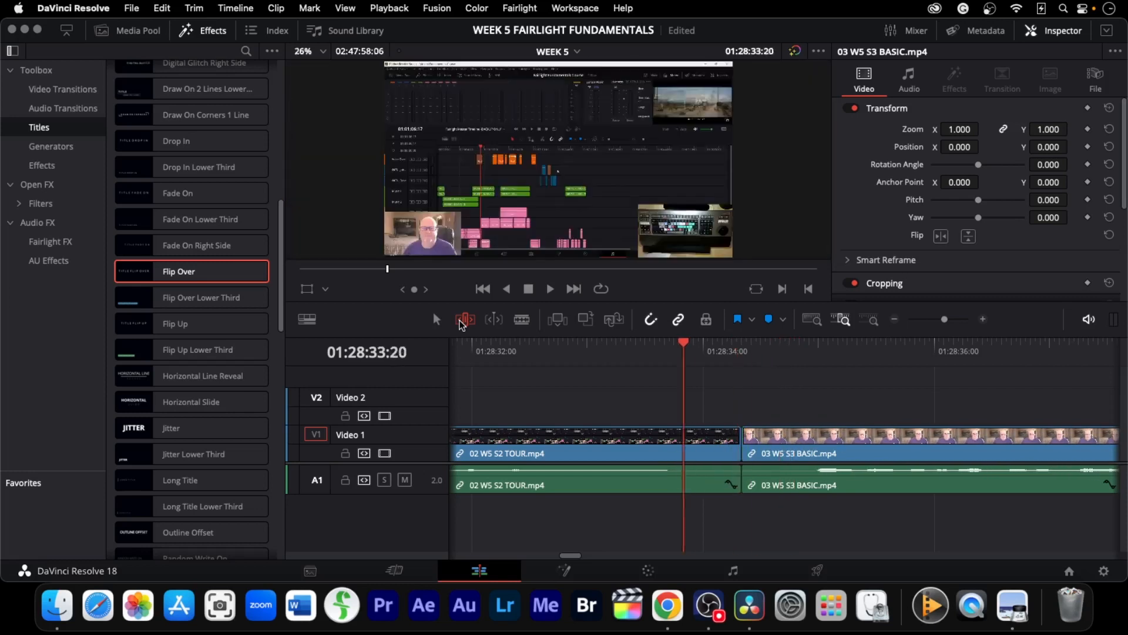
Add the default cross dissolve at the cut between the second and third clips and play it back
key(Right)
key(Right)
key(Right)
key(Right)
key(super+t)
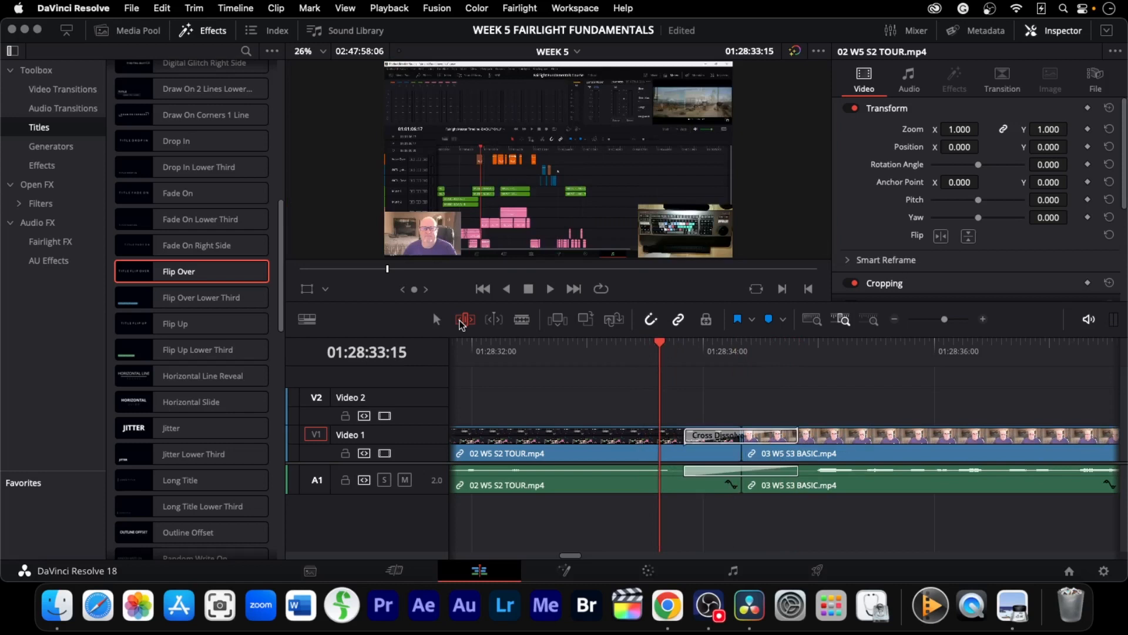
key(Left)
key(Left)
key(Left)
key(Left)
key(Left)
key(Left)
key(Left)
key(Left)
key(Left)
key(Left)
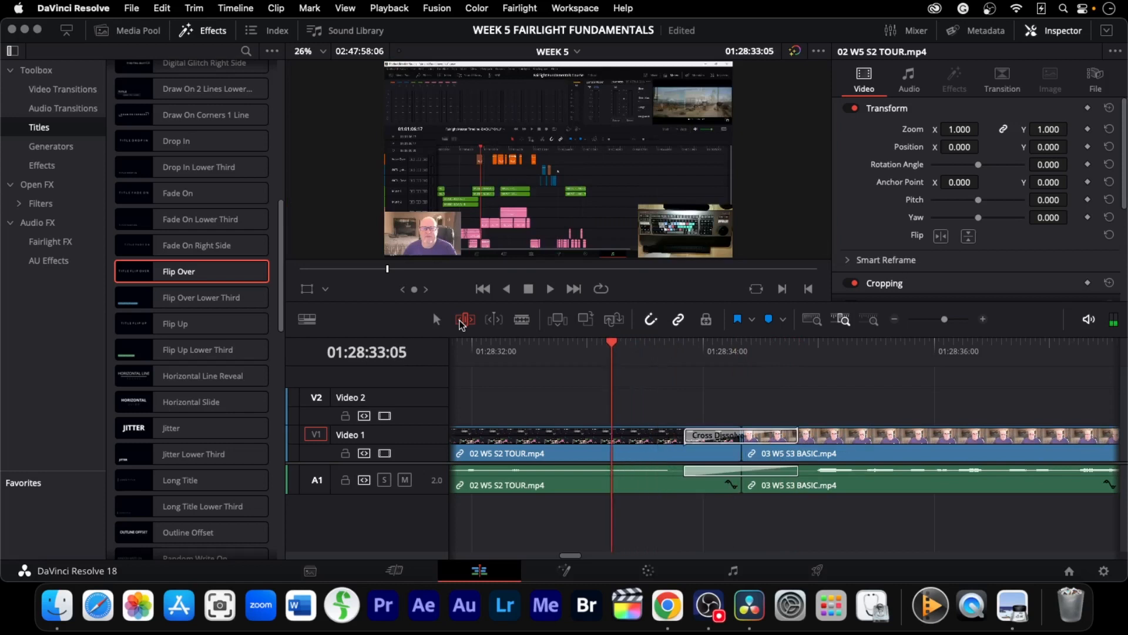
key(space)
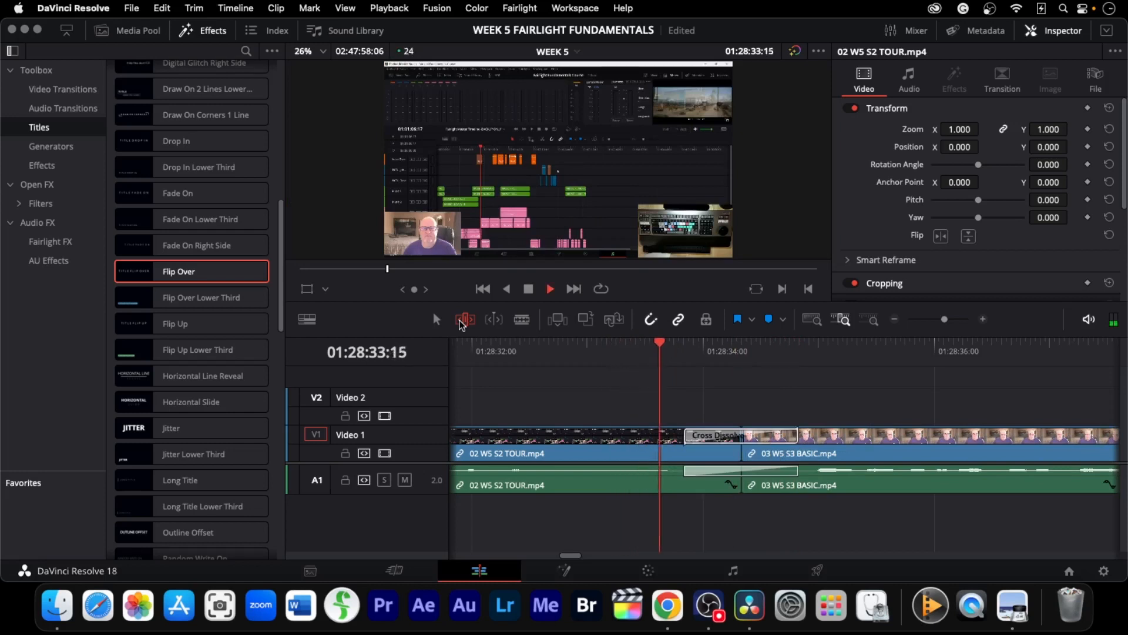
key(Left)
key(Left)
key(Left)
key(Left)
key(Left)
key(Left)
key(Left)
key(Left)
key(Left)
key(Left)
key(Left)
key(Left)
key(Left)
key(Left)
key(Left)
key(Left)
key(Left)
key(Left)
key(Left)
key(Left)
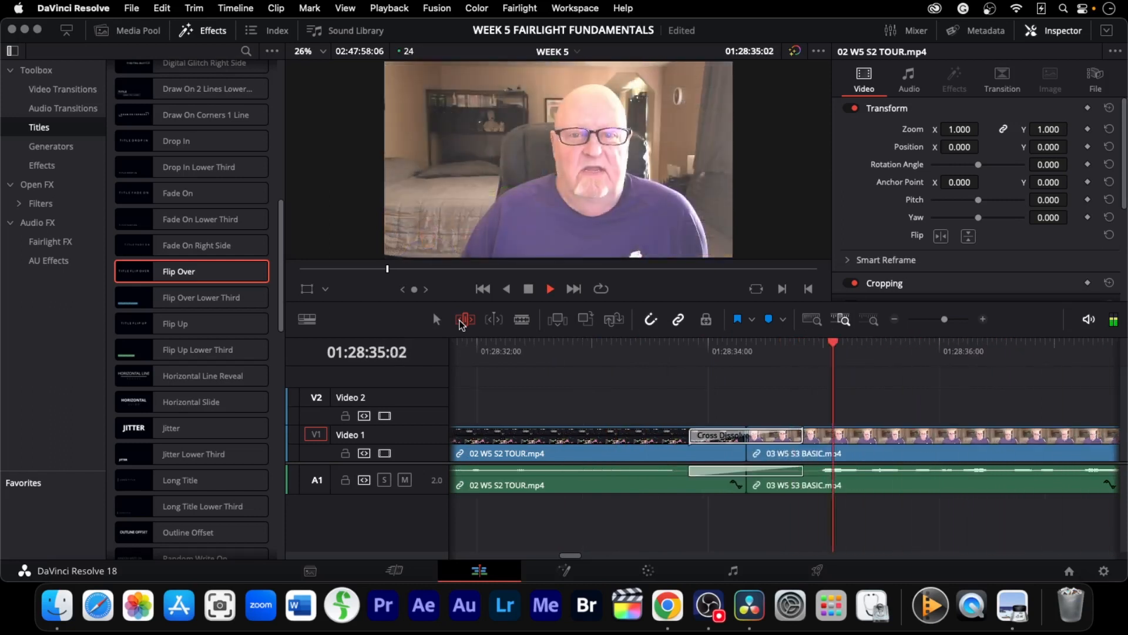
key(space)
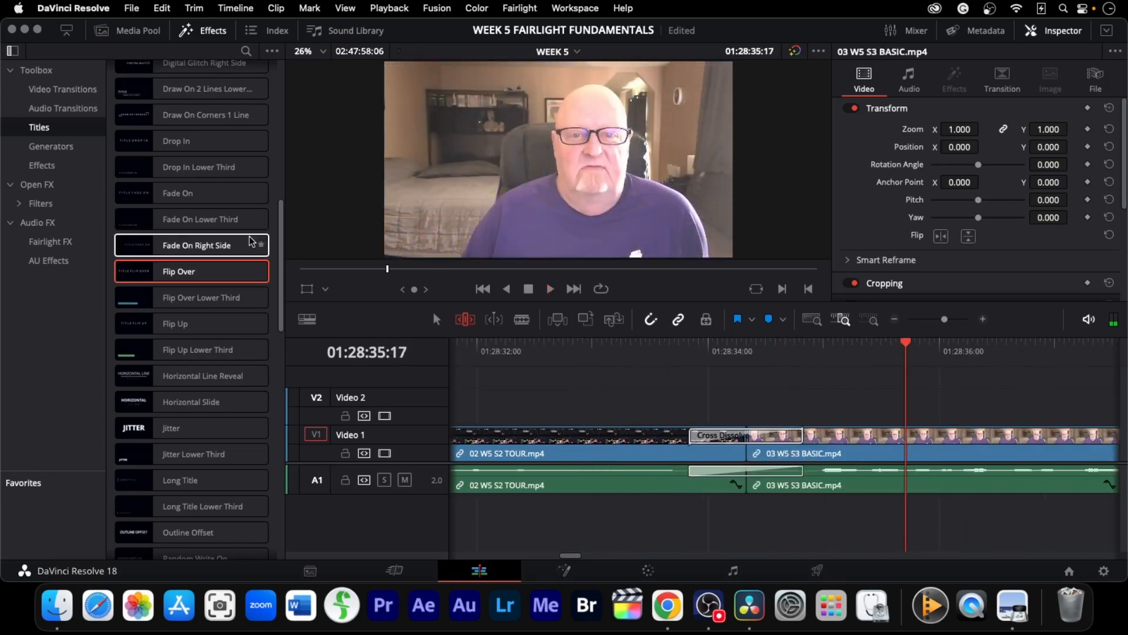
Hide the effects library and jump to the cut between the third and fourth lesson clips
click(206, 30)
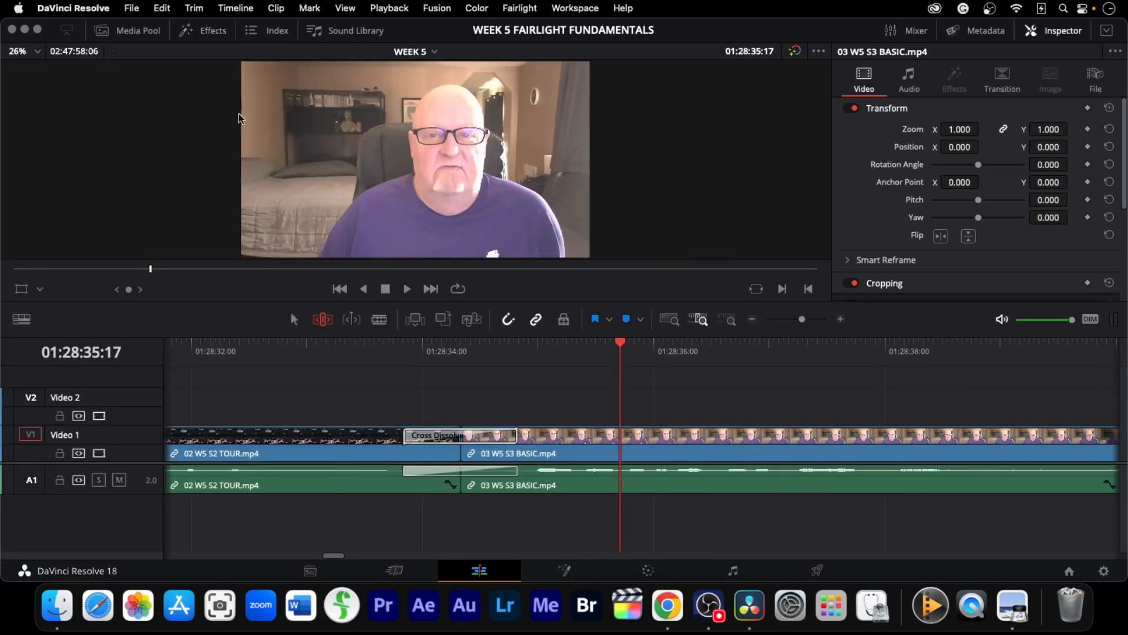
key(j)
key(k)
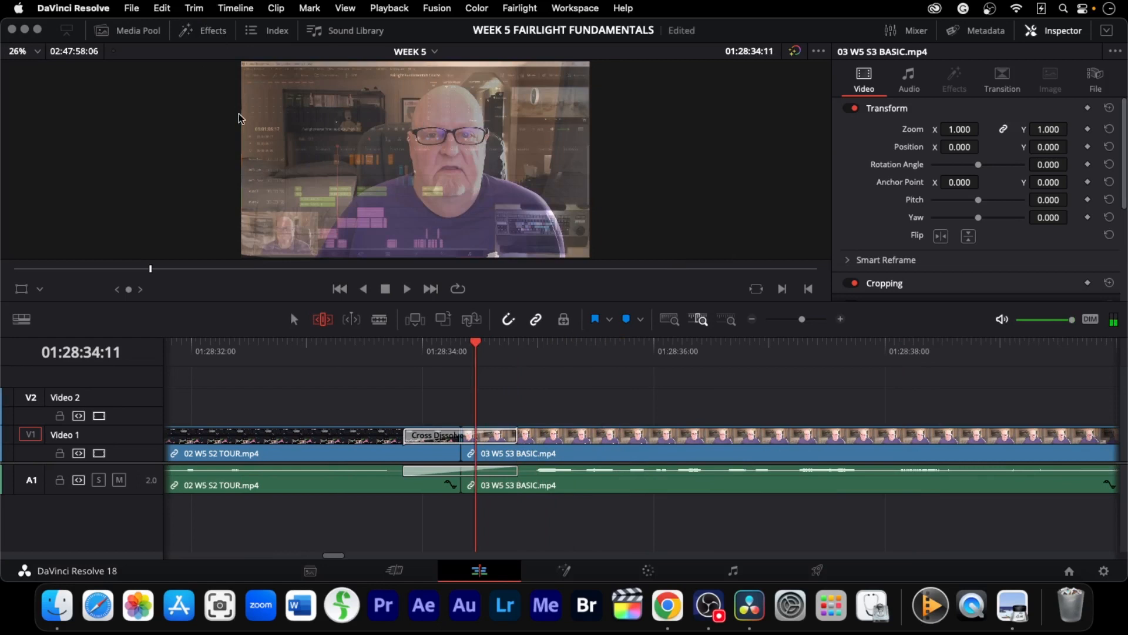
key(Down)
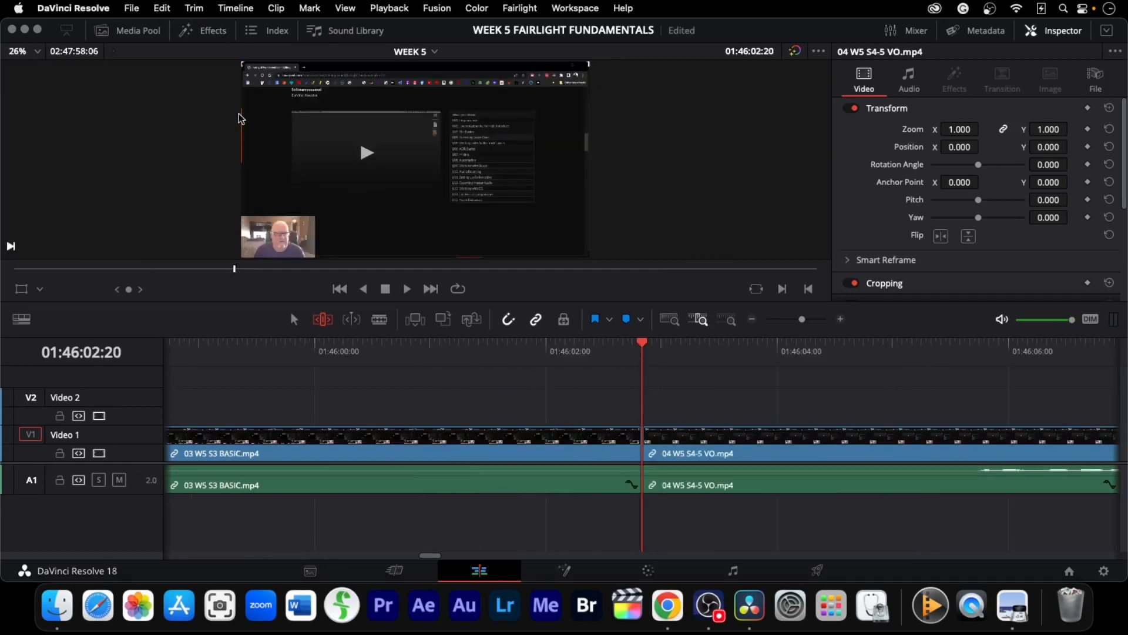
Ripple-trim the cut between the third and fourth clips about 3 seconds earlier
key(v)
key(period)
key(period)
key(period)
key(period)
key(period)
key(period)
key(period)
key(period)
key(period)
key(period)
key(period)
key(period)
key(period)
key(period)
key(period)
key(period)
key(period)
key(period)
key(period)
key(period)
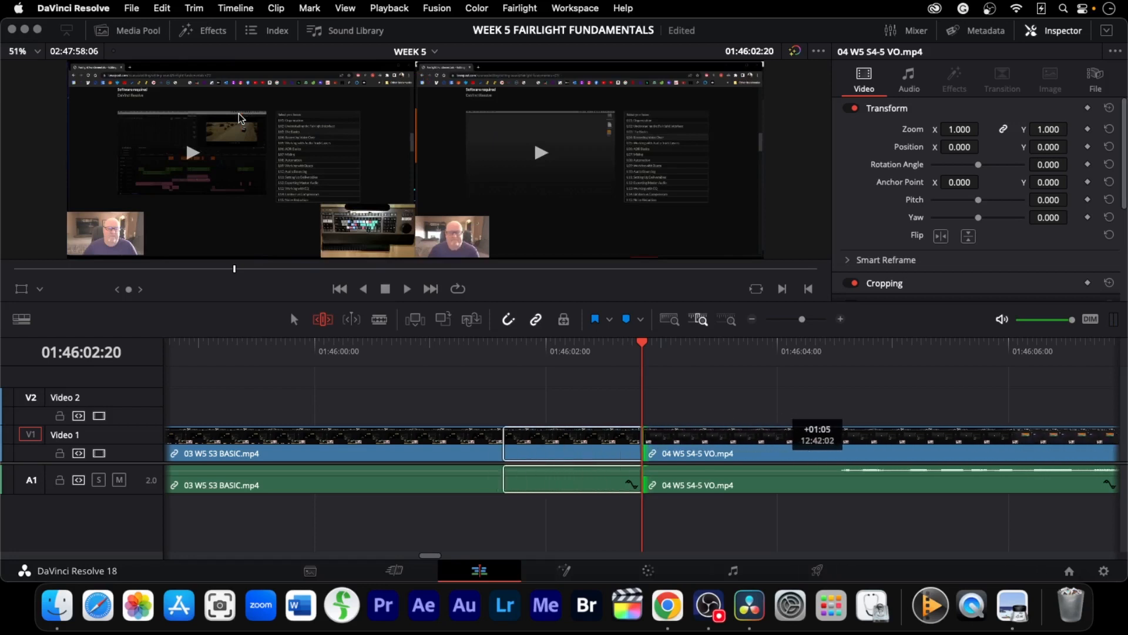
key(period)
key(period)
key(period)
key(period)
key(period)
key(period)
key(period)
key(period)
key(period)
key(period)
key(period)
key(period)
key(period)
key(period)
key(period)
key(period)
key(period)
key(period)
key(period)
key(period)
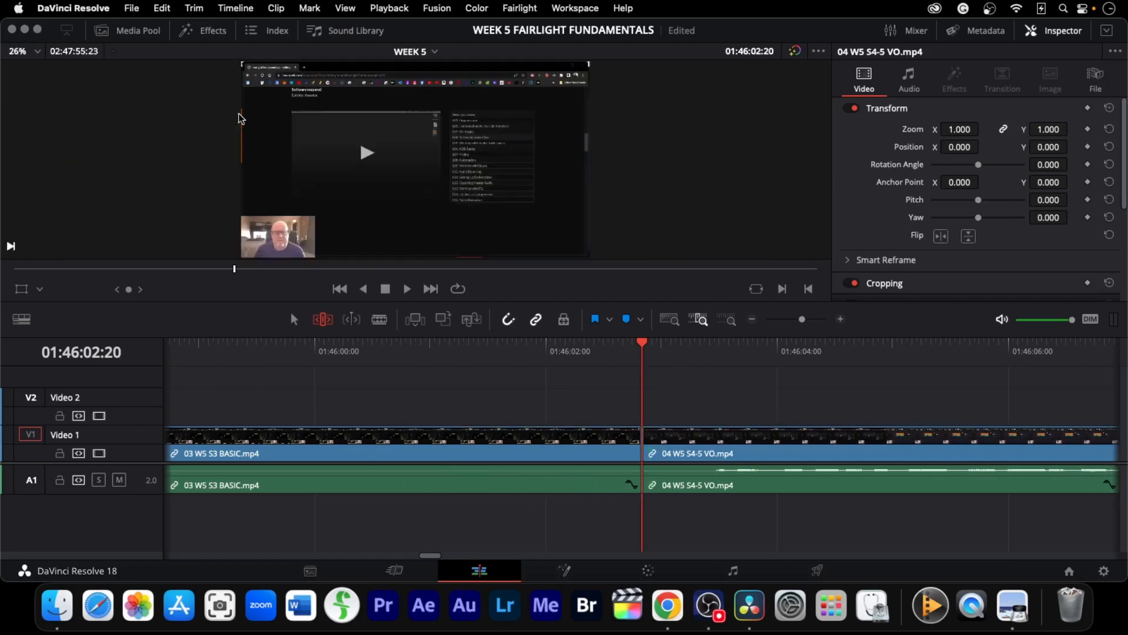
key(u)
key(comma)
key(comma)
key(comma)
key(comma)
key(comma)
key(comma)
key(comma)
key(comma)
key(comma)
key(comma)
key(comma)
key(comma)
key(comma)
key(comma)
key(comma)
key(comma)
key(comma)
key(comma)
key(comma)
key(comma)
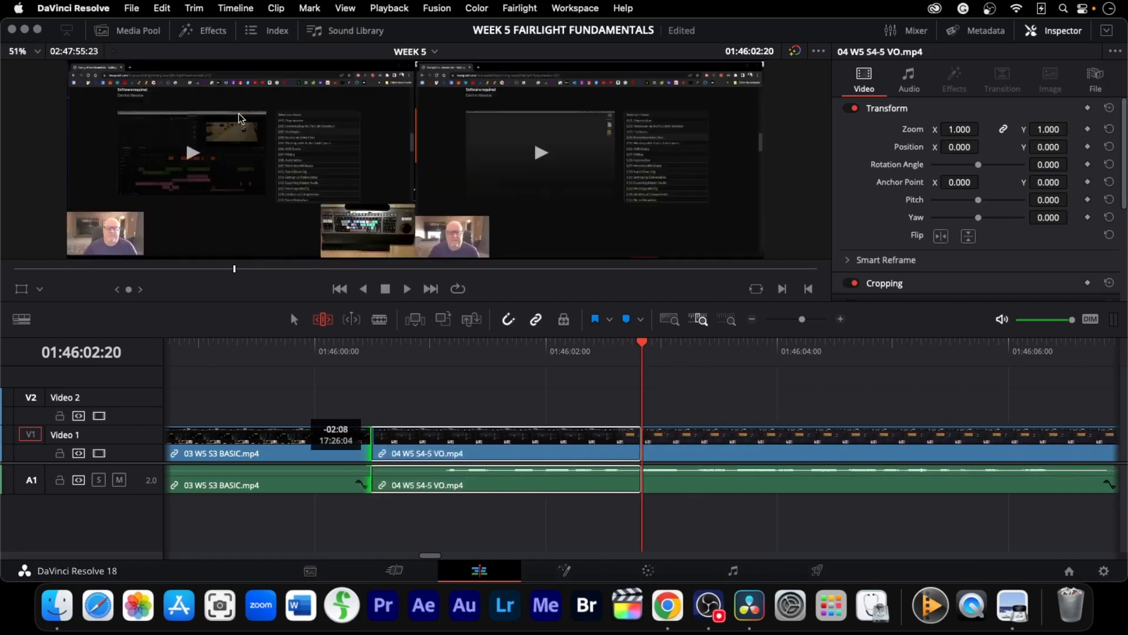
key(j)
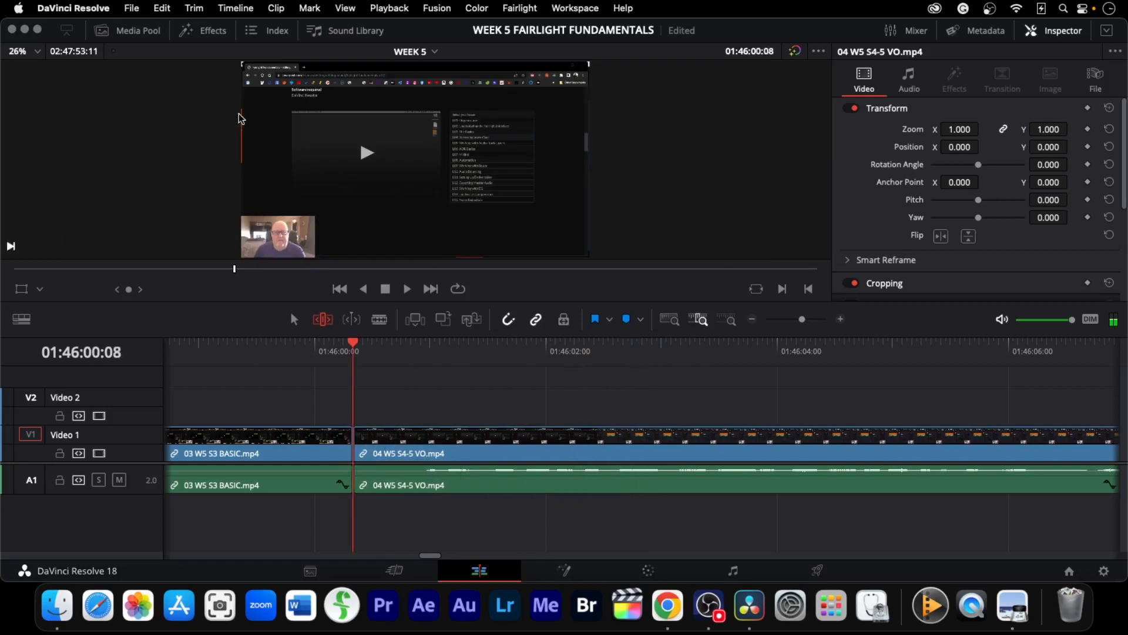
key(l)
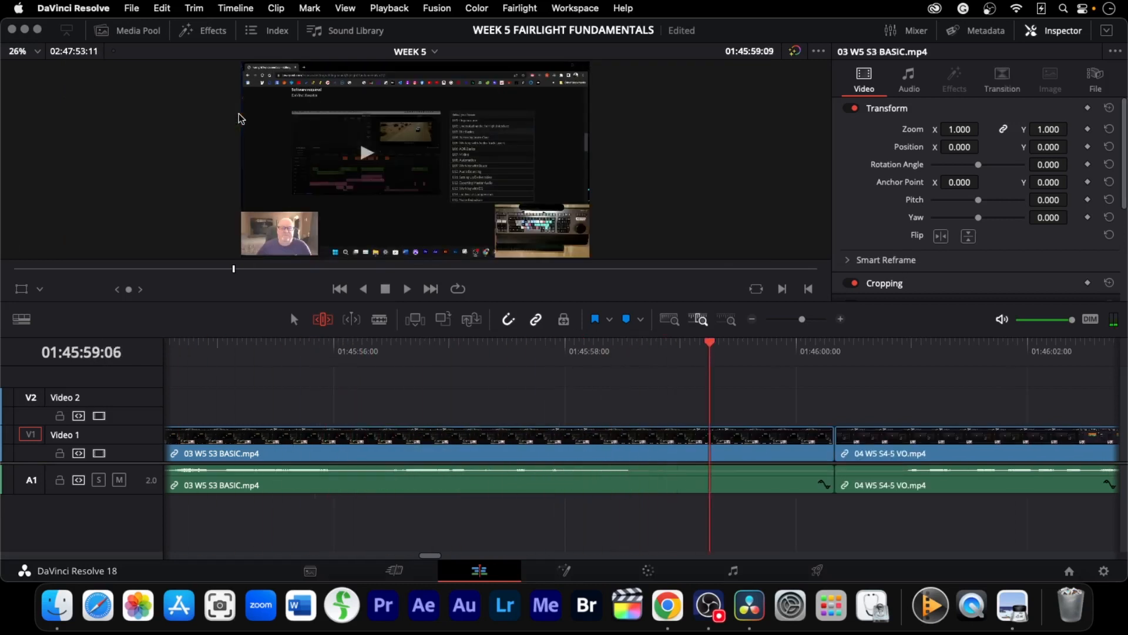
key(k)
key(v)
key(comma)
key(comma)
key(comma)
key(comma)
key(comma)
key(comma)
key(comma)
key(comma)
key(comma)
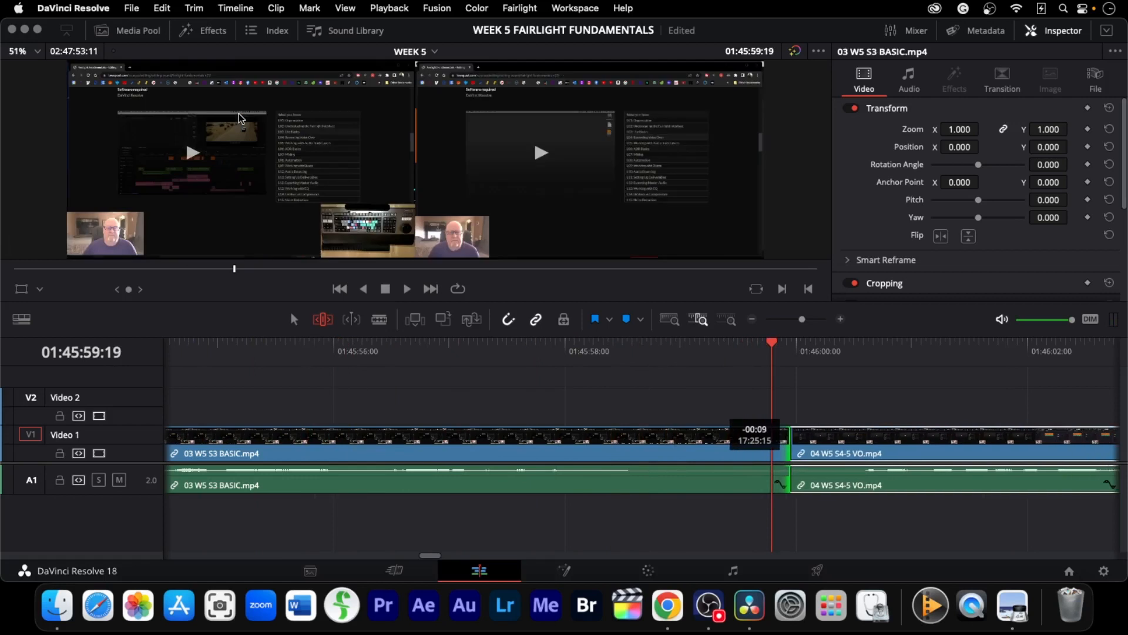
key(comma)
key(comma)
key(comma)
key(comma)
key(comma)
key(comma)
key(comma)
key(comma)
key(comma)
key(comma)
key(comma)
key(comma)
key(comma)
key(comma)
key(comma)
key(comma)
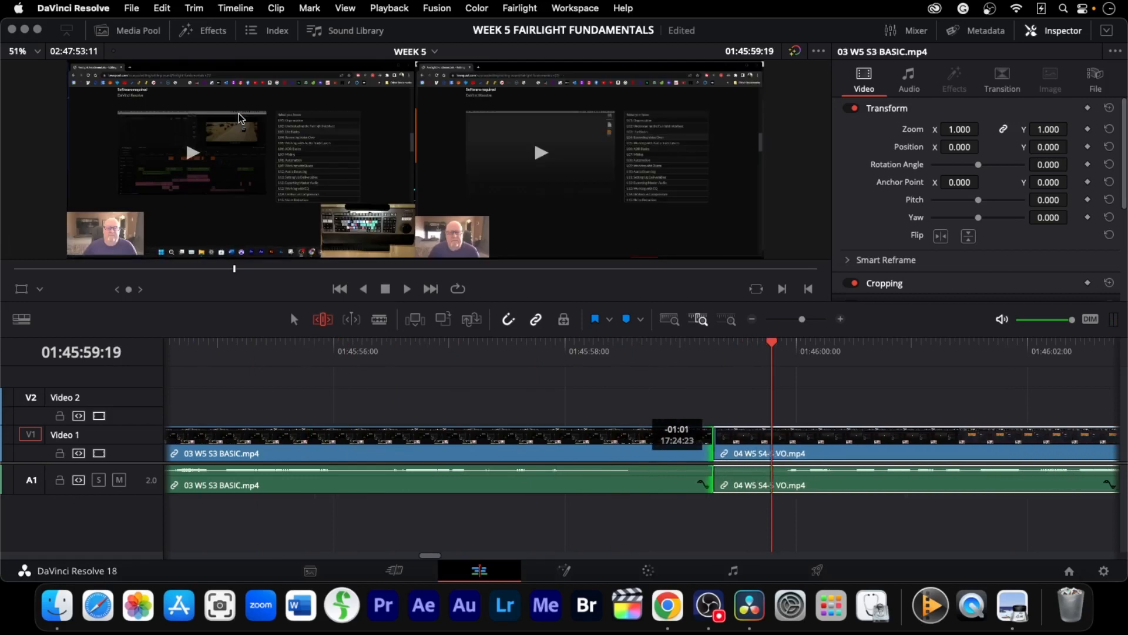
key(j)
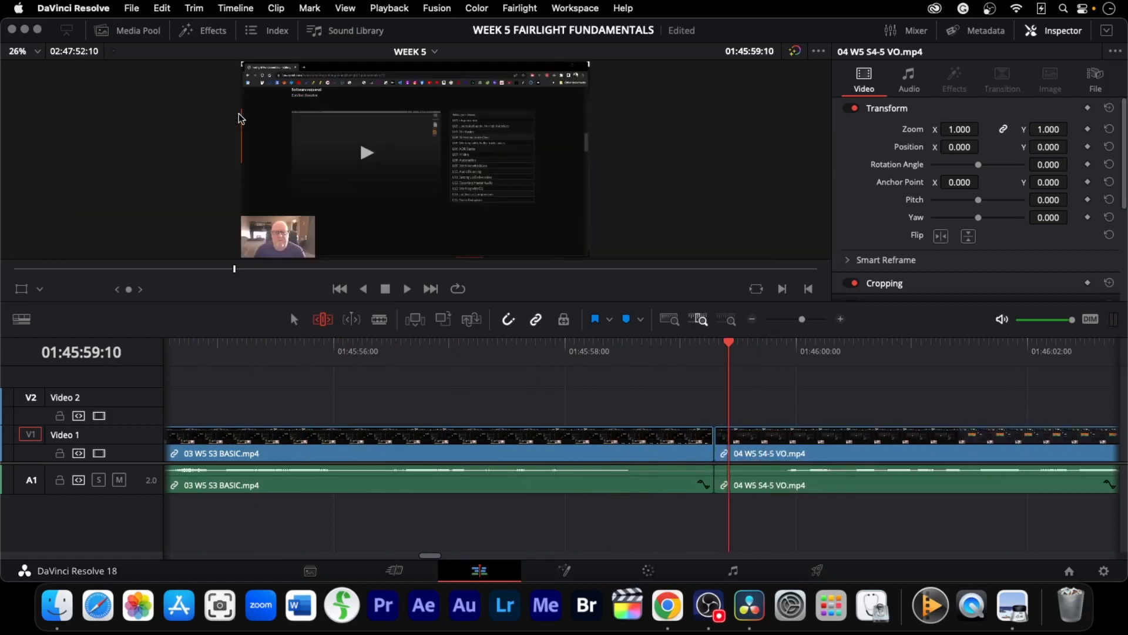
Add the default cross dissolve at the cut between the third and fourth clips and play it back
key(super+t)
key(j)
key(j)
key(k)
key(j)
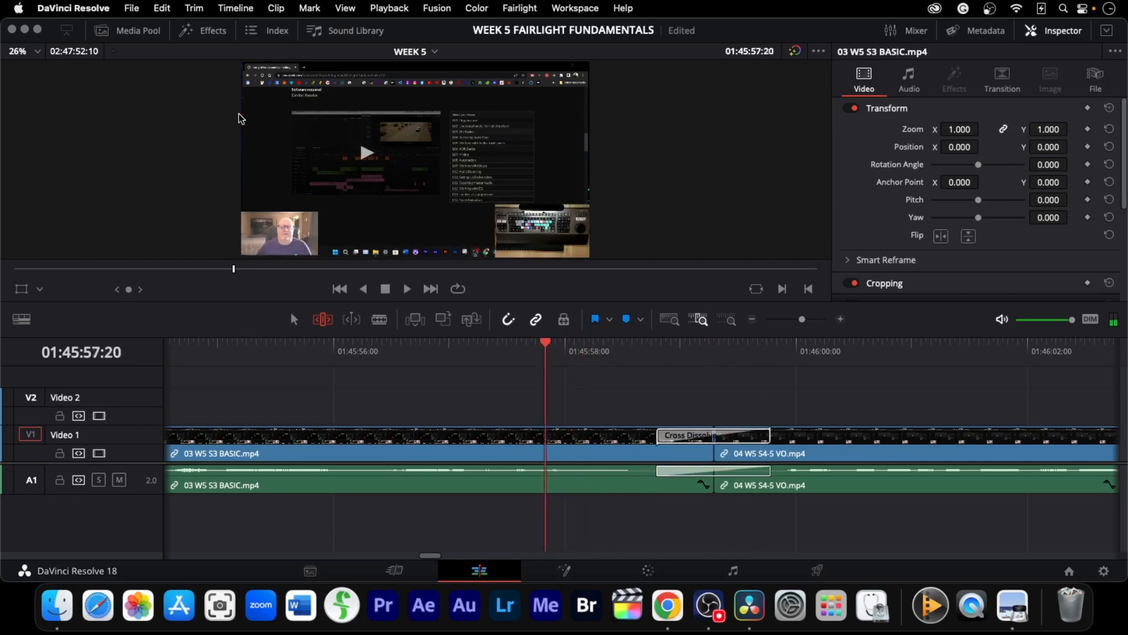
key(j)
key(l)
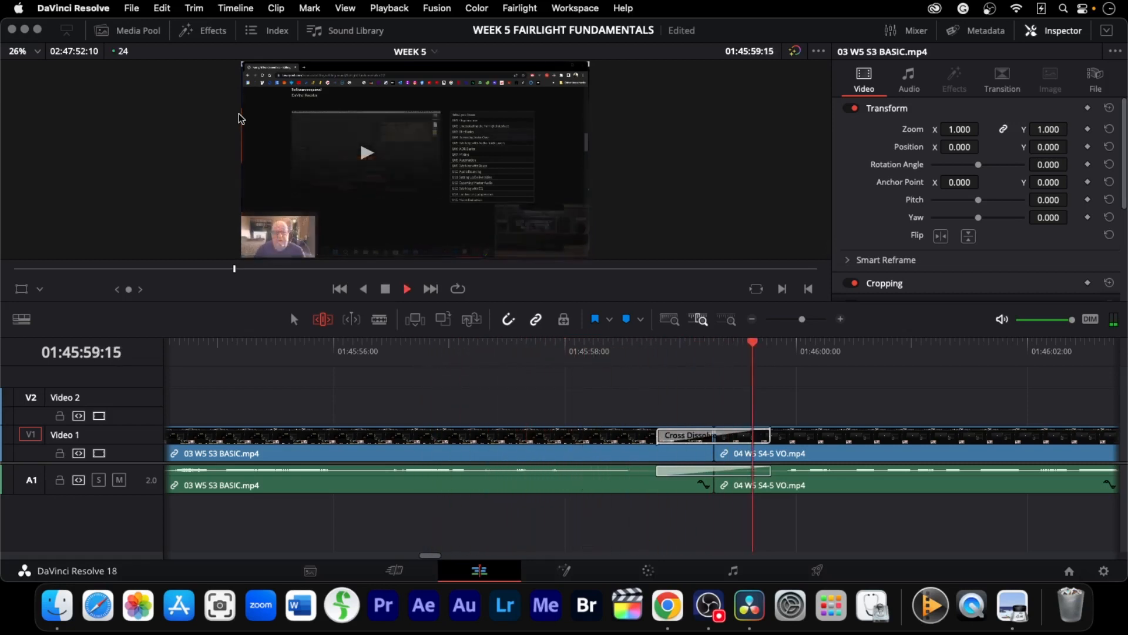
key(k)
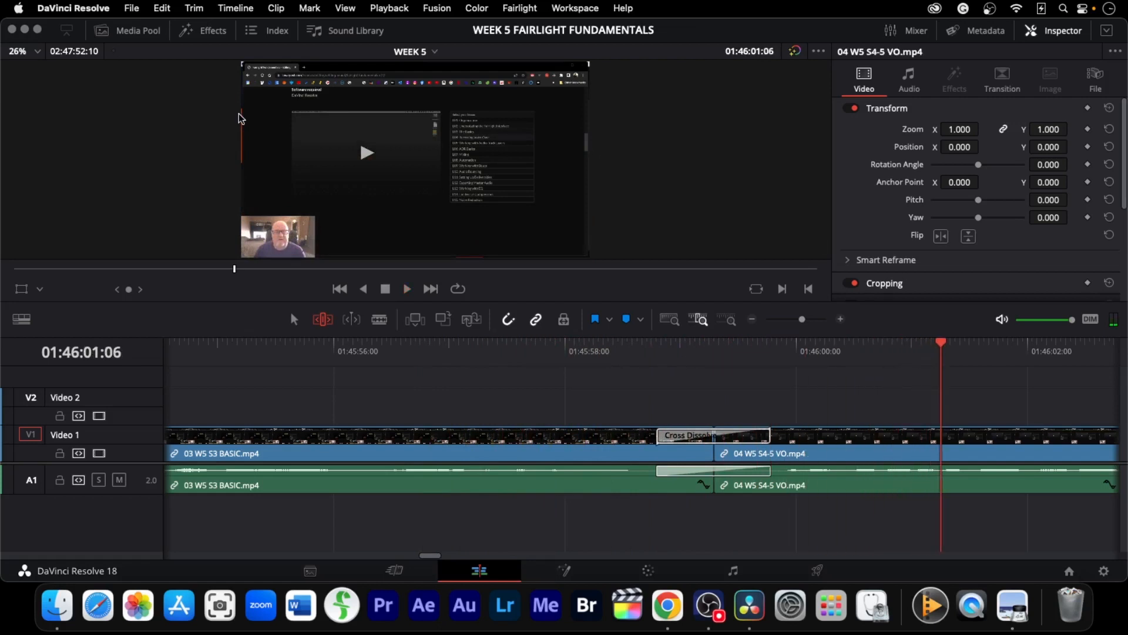
Jump to the cut between the fourth and fifth clips and ripple-trim it about 3 seconds earlier
key(Down)
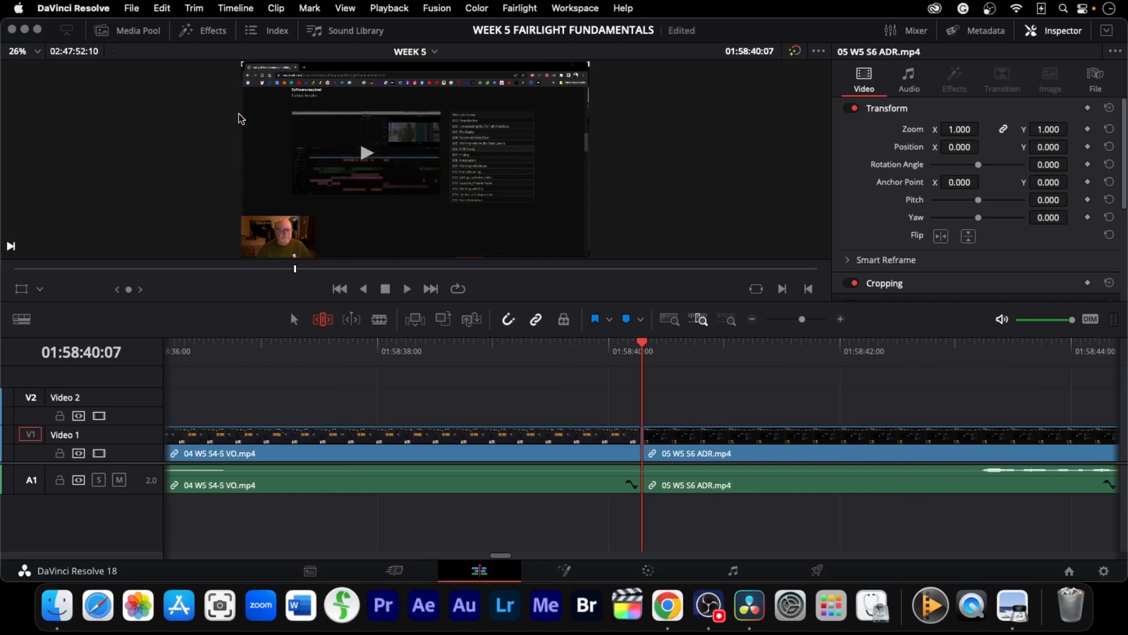
drag(640, 454, 560, 453)
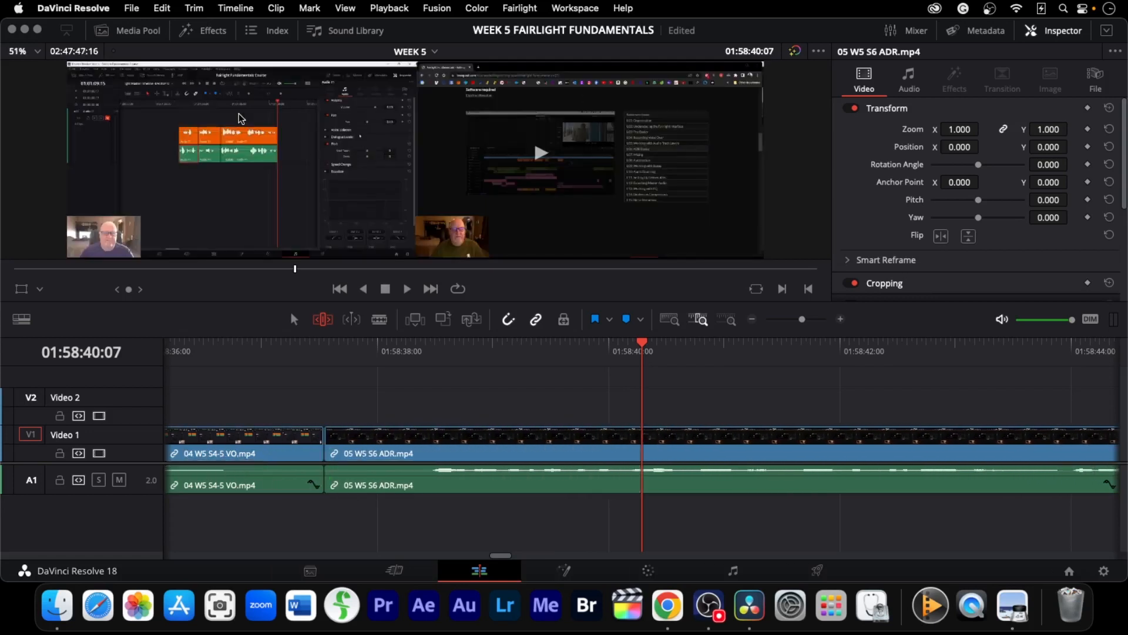
mouse_move(321, 454)
mouse_down()
mouse_move(271, 454)
mouse_move(300, 454)
mouse_up()
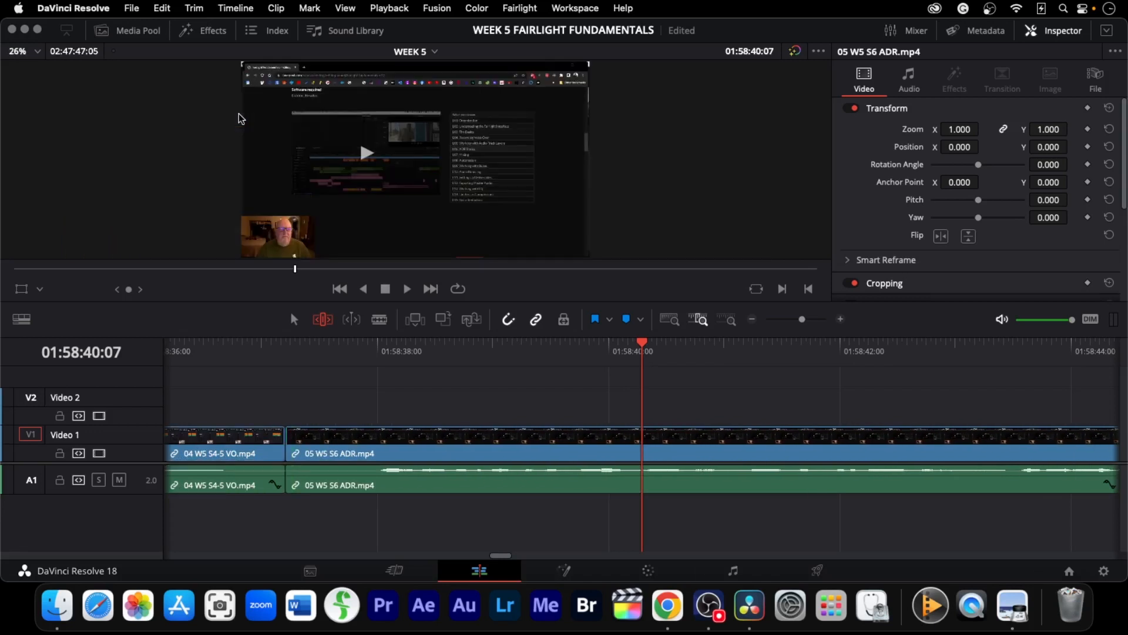
Add the default cross dissolve at the cut between the fourth and fifth clips and play it back
key(super+t)
key(j)
key(j)
key(j)
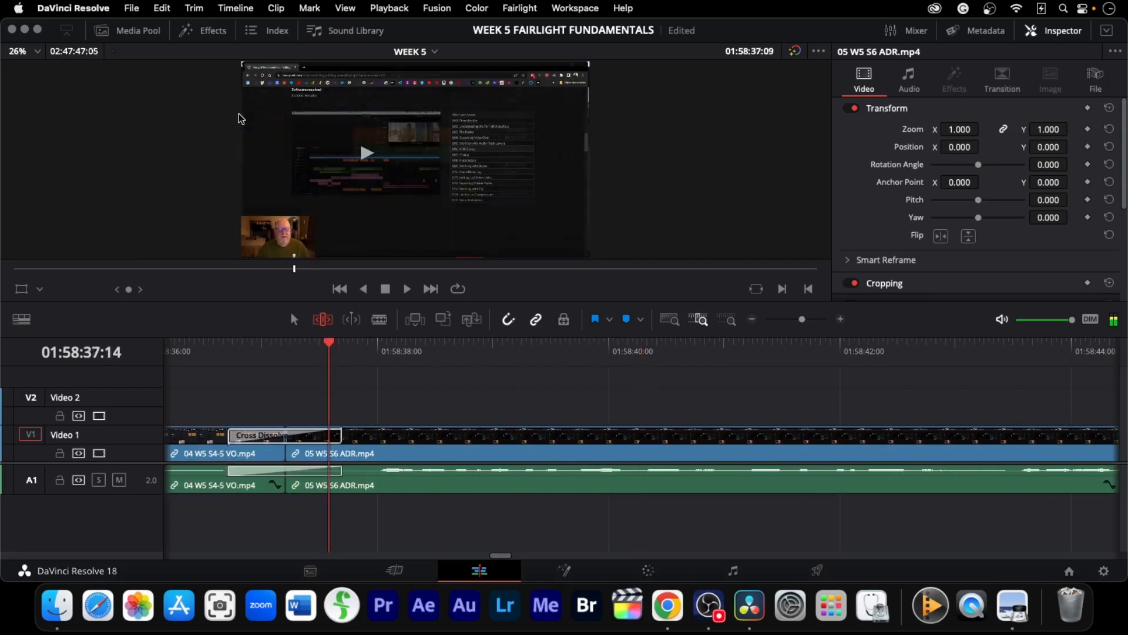
key(l)
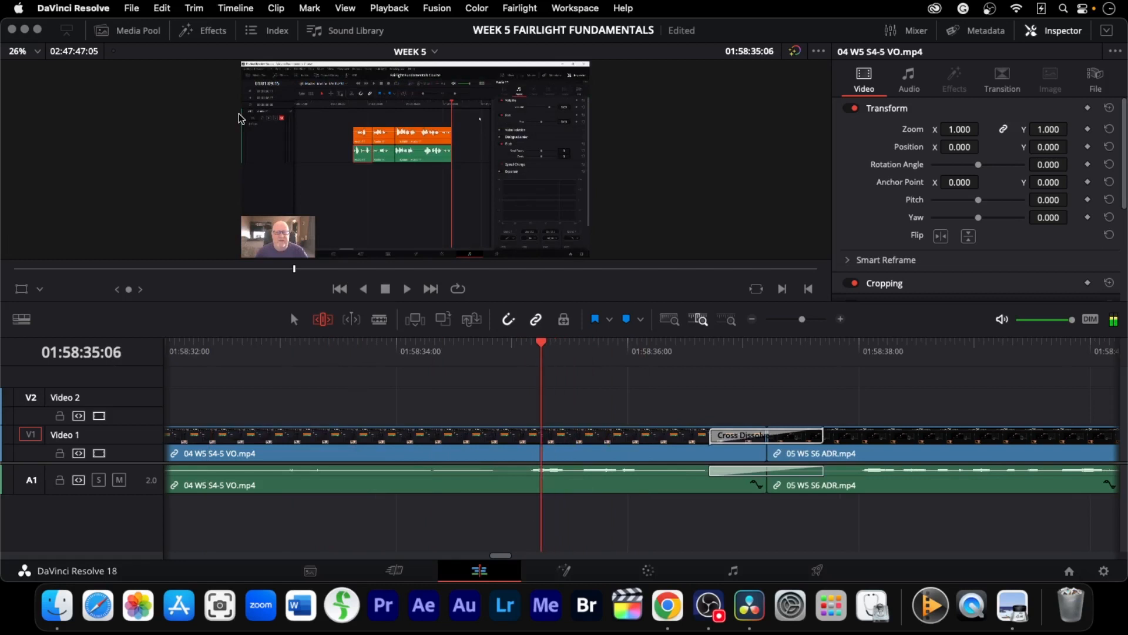
key(l)
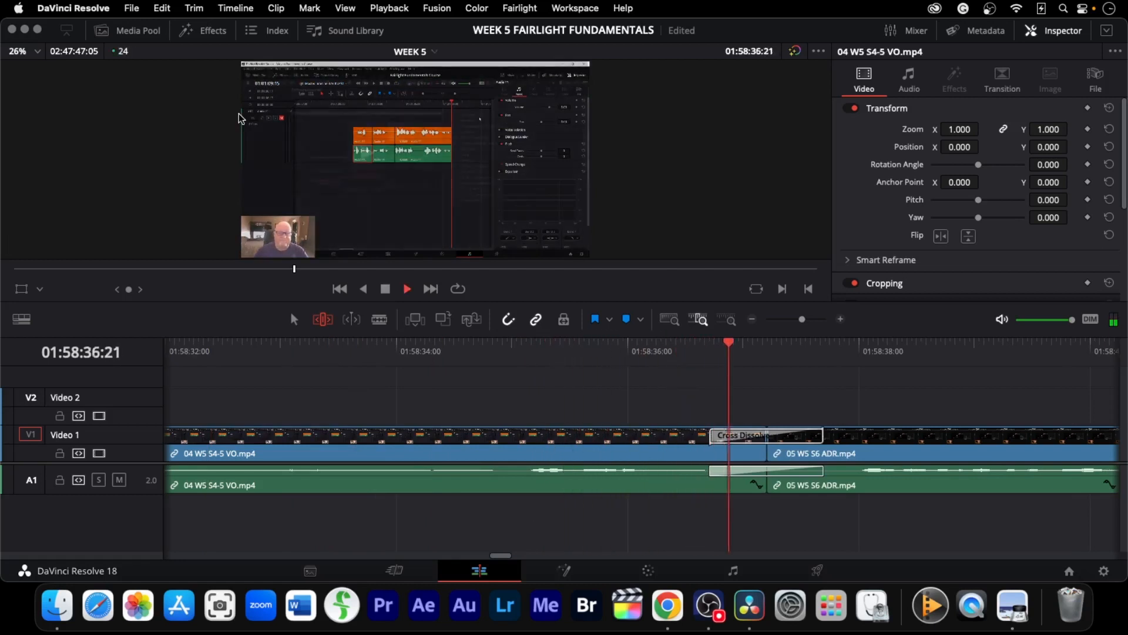
key(k)
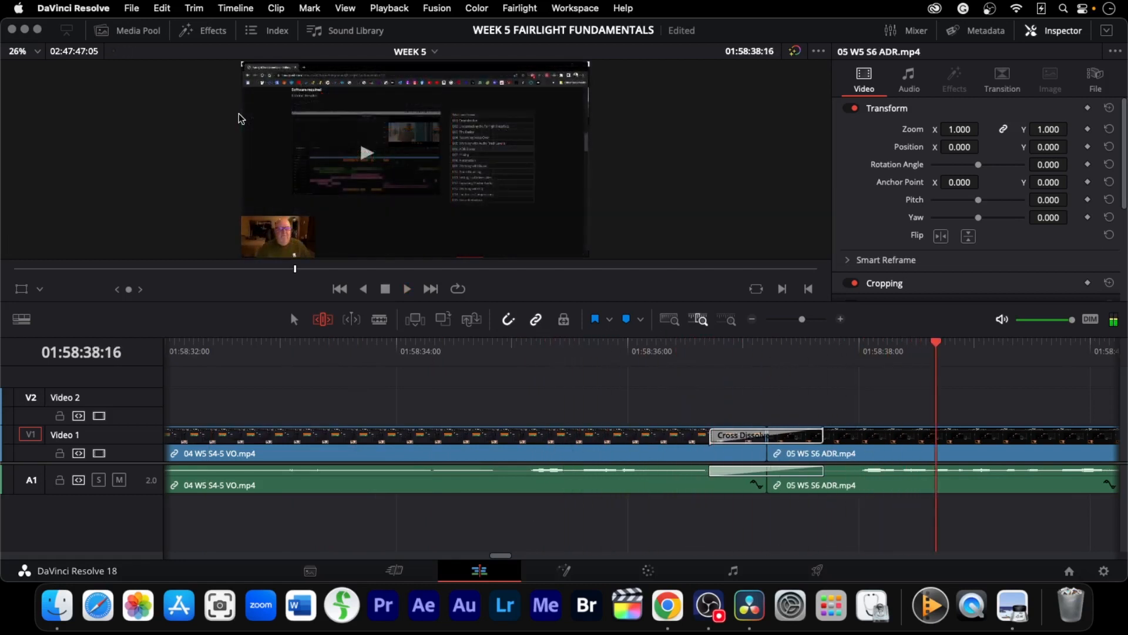
Jump to the cut between the fifth and sixth clips and ripple-trim it about 3 seconds earlier
key(Down)
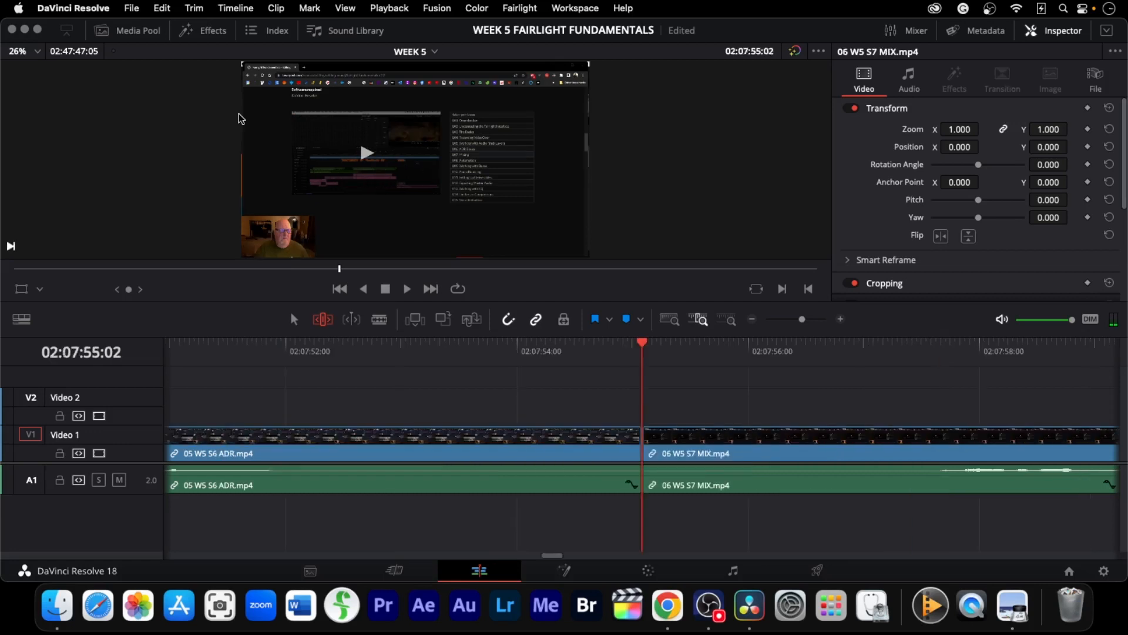
key(super+j)
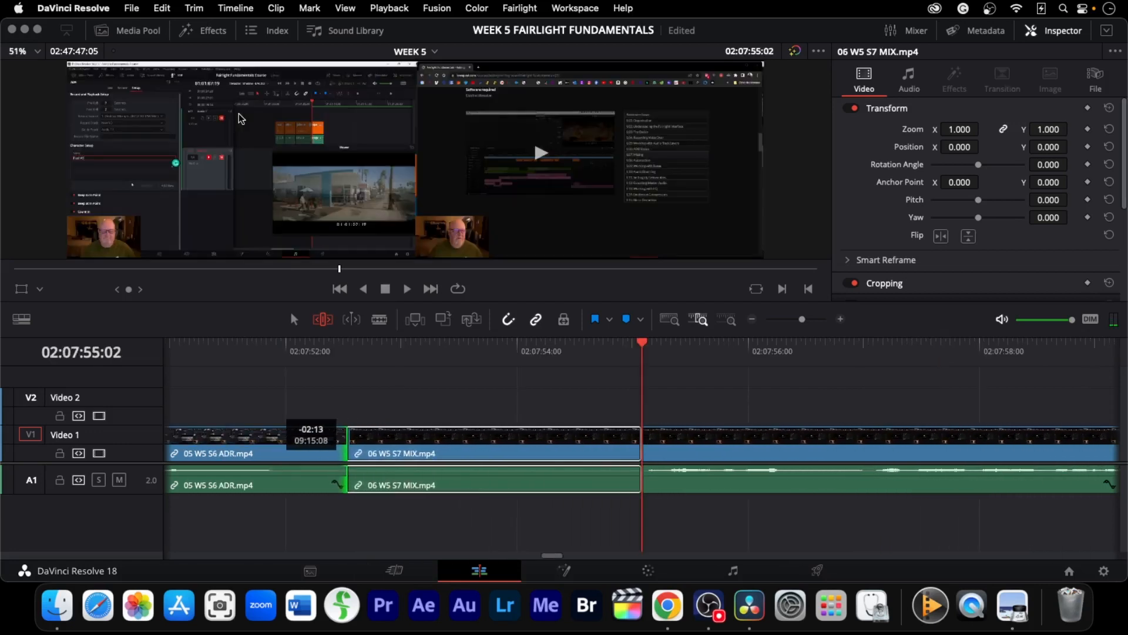
drag(348, 452, 566, 453)
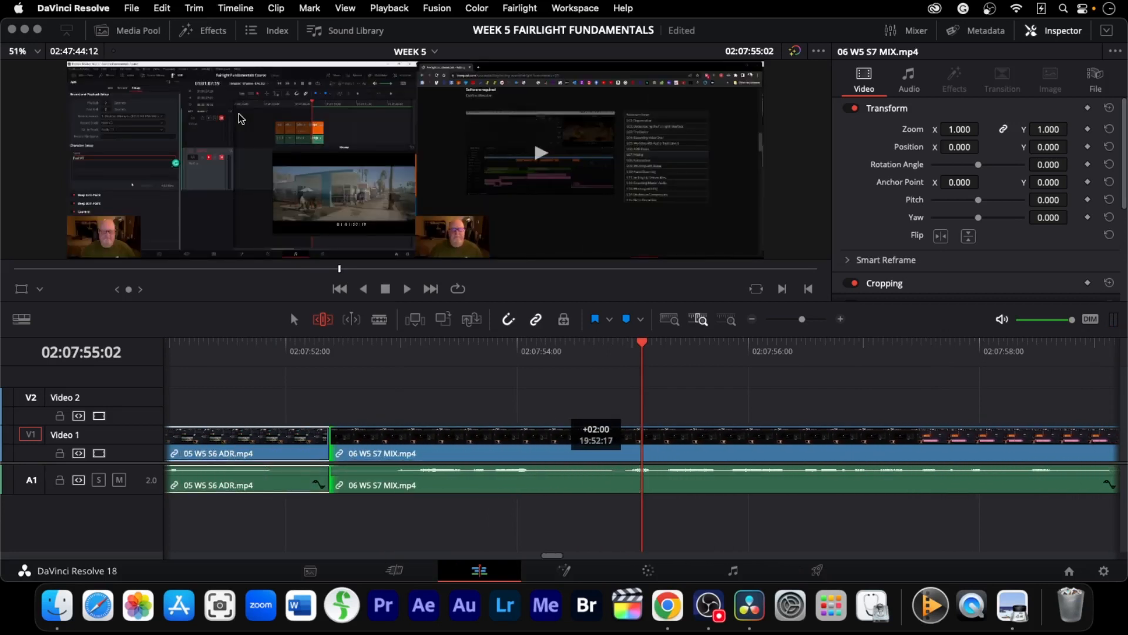
key(j)
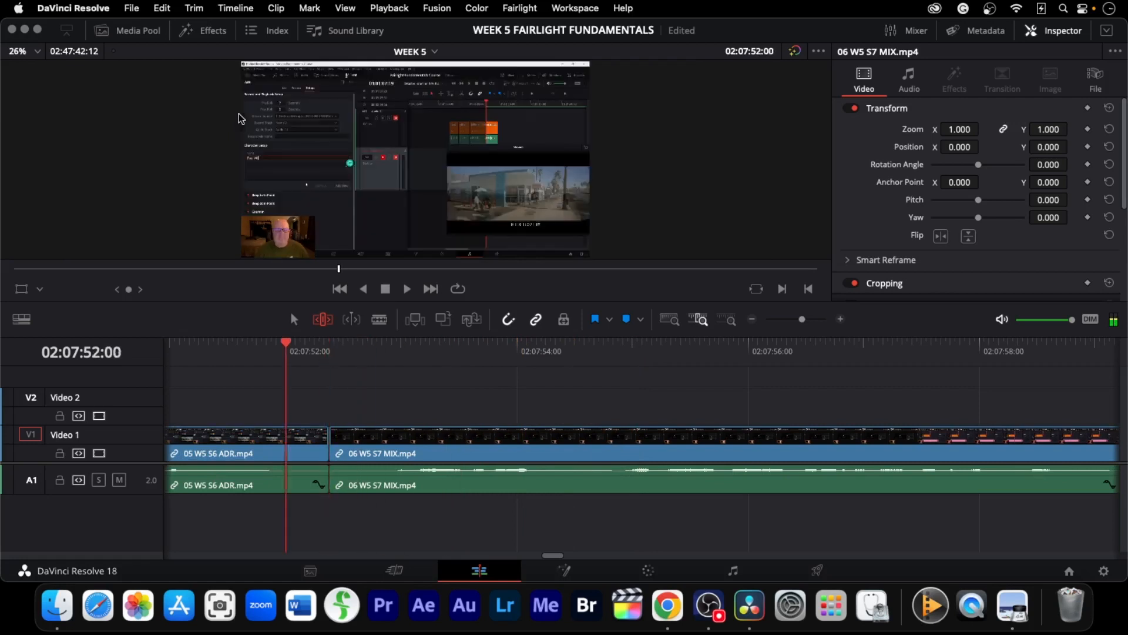
Add the default cross dissolve at the cut between the fifth and sixth clips and play it back
key(super+t)
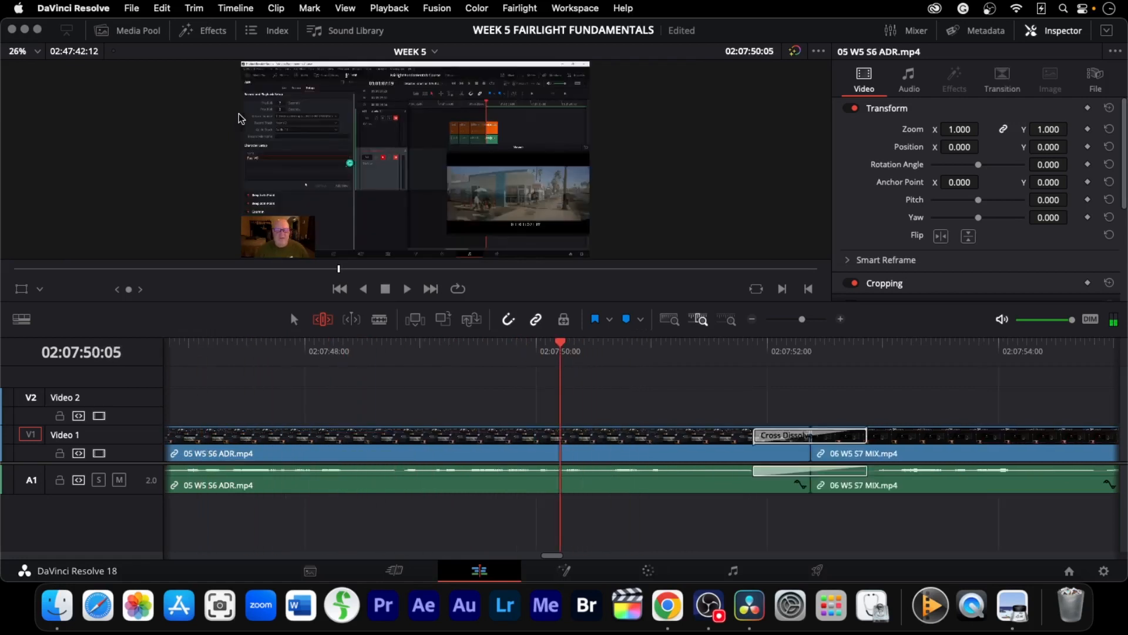
key(l)
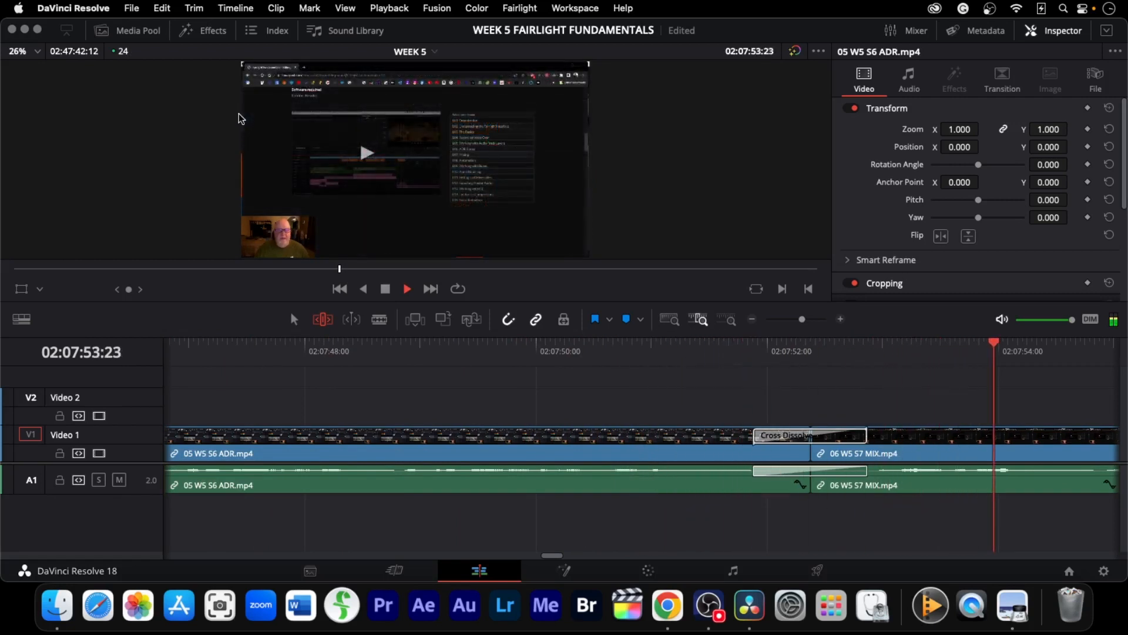
key(k)
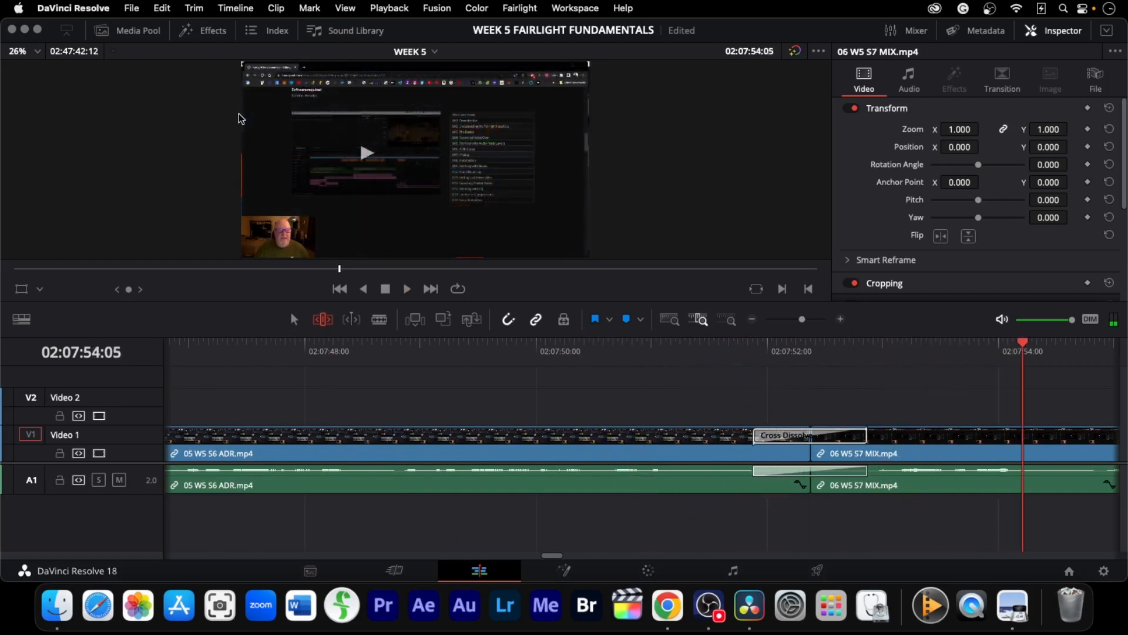
Jump to the cut between the sixth and seventh clips and ripple-trim it about 4 seconds earlier
key(Down)
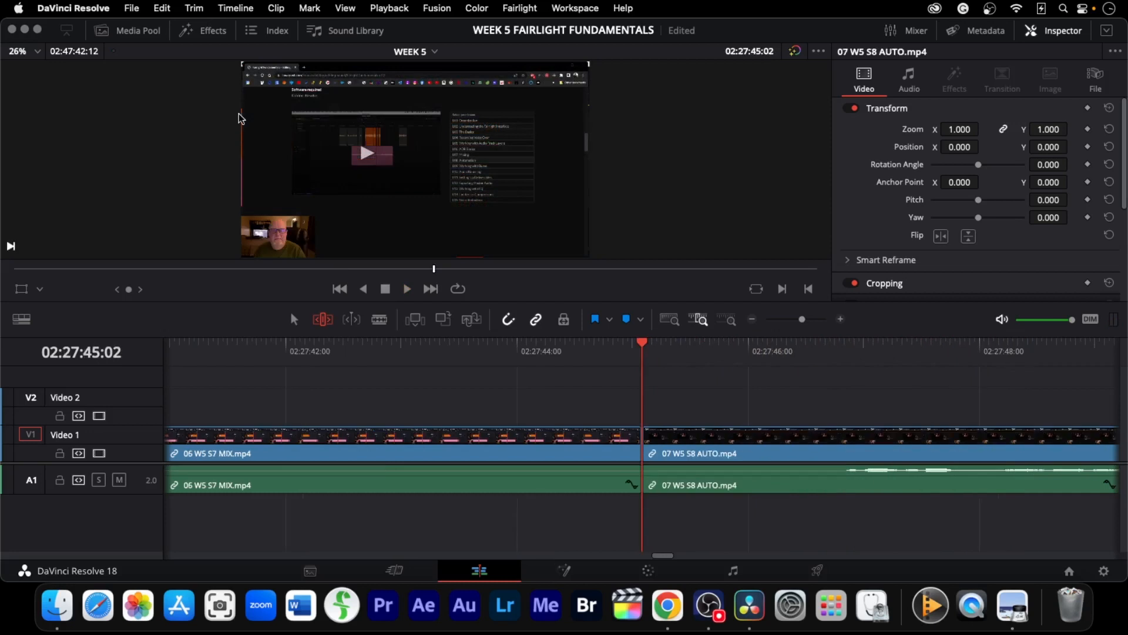
mouse_move(638, 441)
mouse_down()
mouse_move(383, 441)
mouse_move(503, 441)
mouse_up()
drag(642, 343, 237, 343)
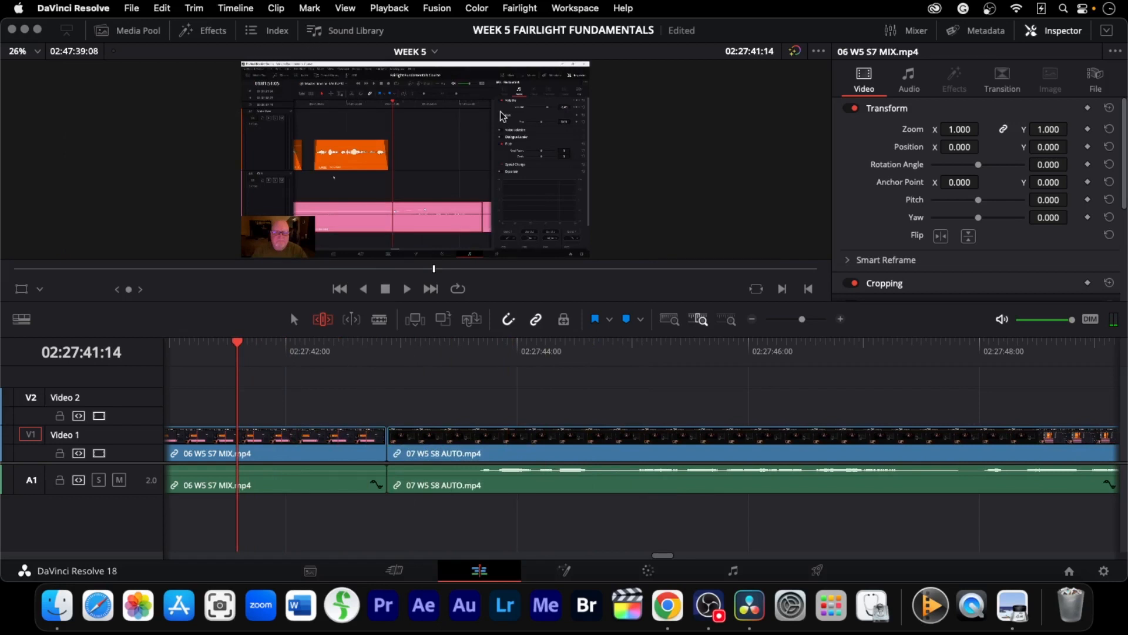
click(752, 320)
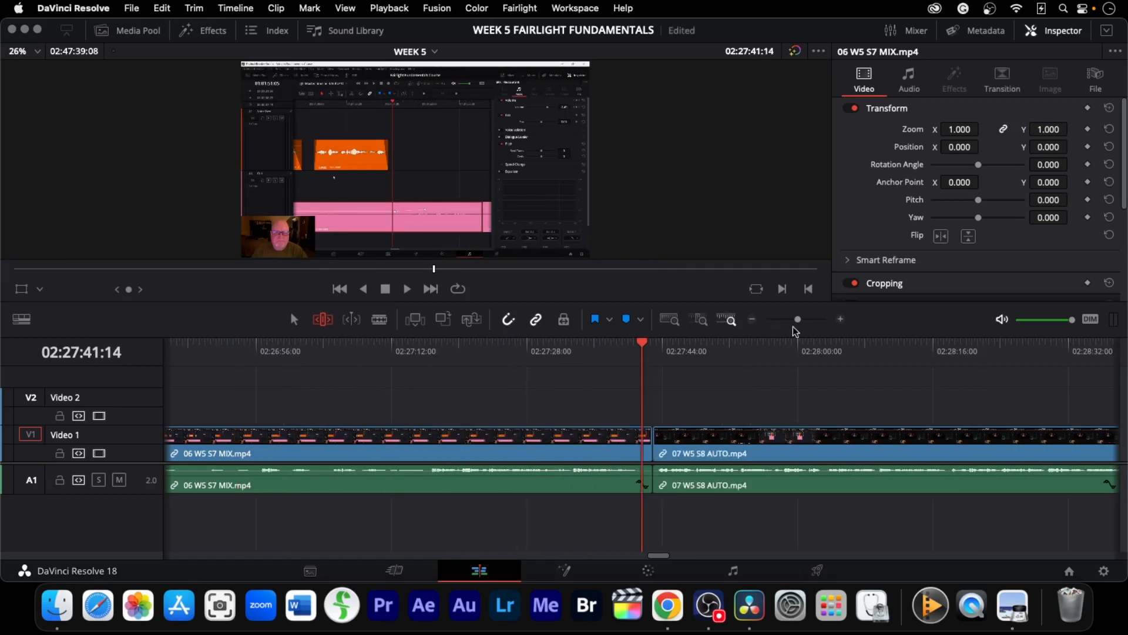
click(841, 320)
click(841, 319)
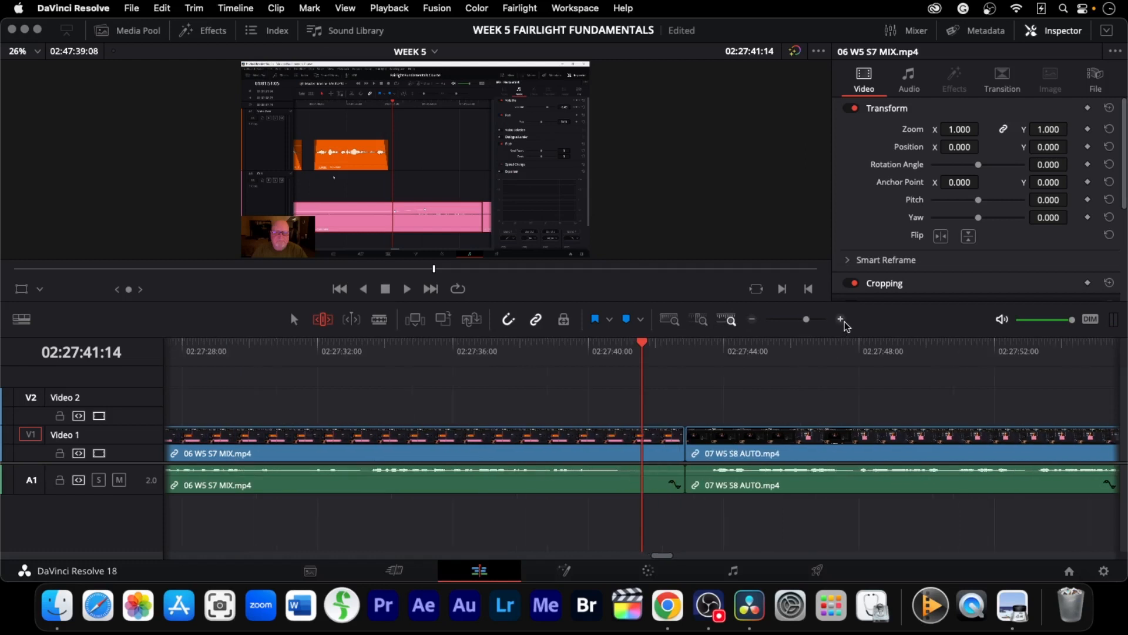
click(841, 320)
click(841, 319)
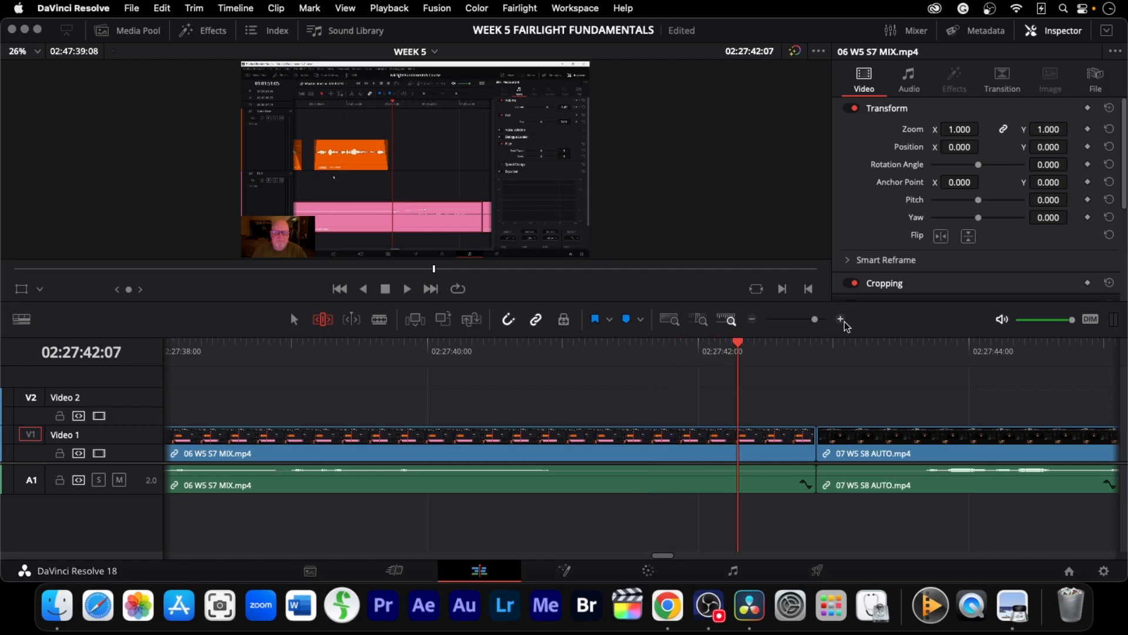
drag(820, 449, 657, 449)
Add the default cross dissolve at the cut between the sixth and seventh clips and play it back
key(super+t)
key(j)
key(j)
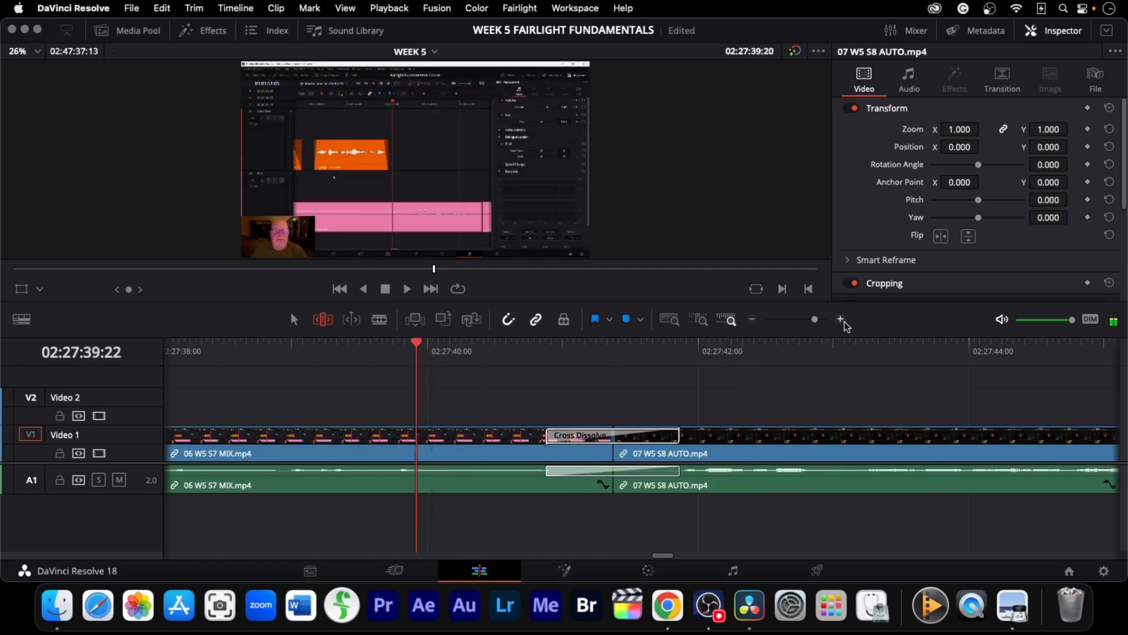
key(l)
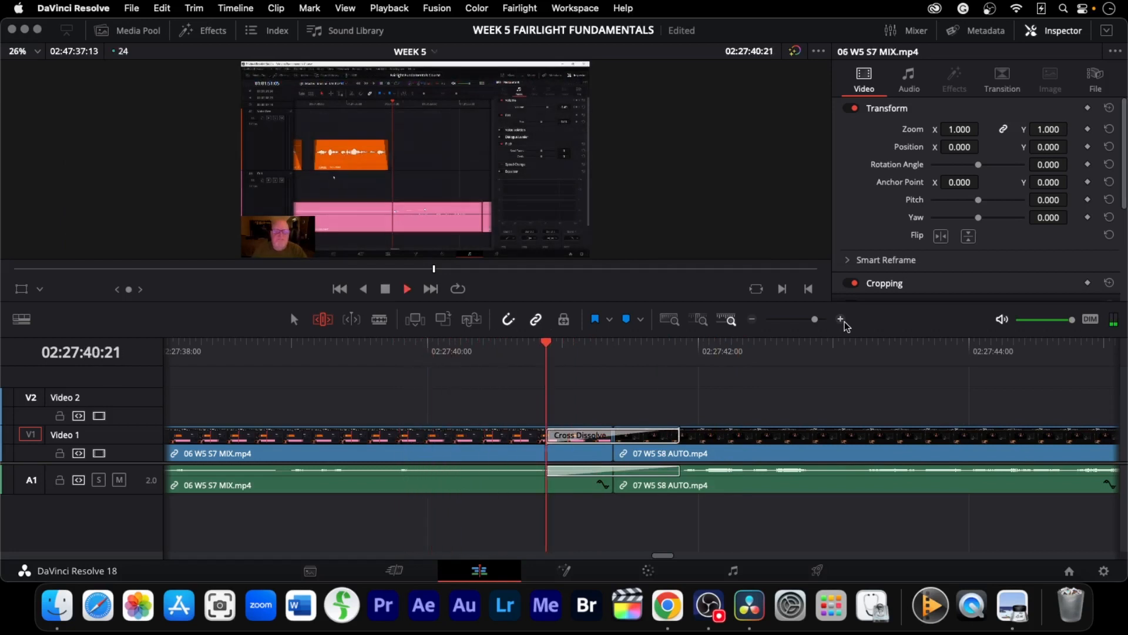
key(k)
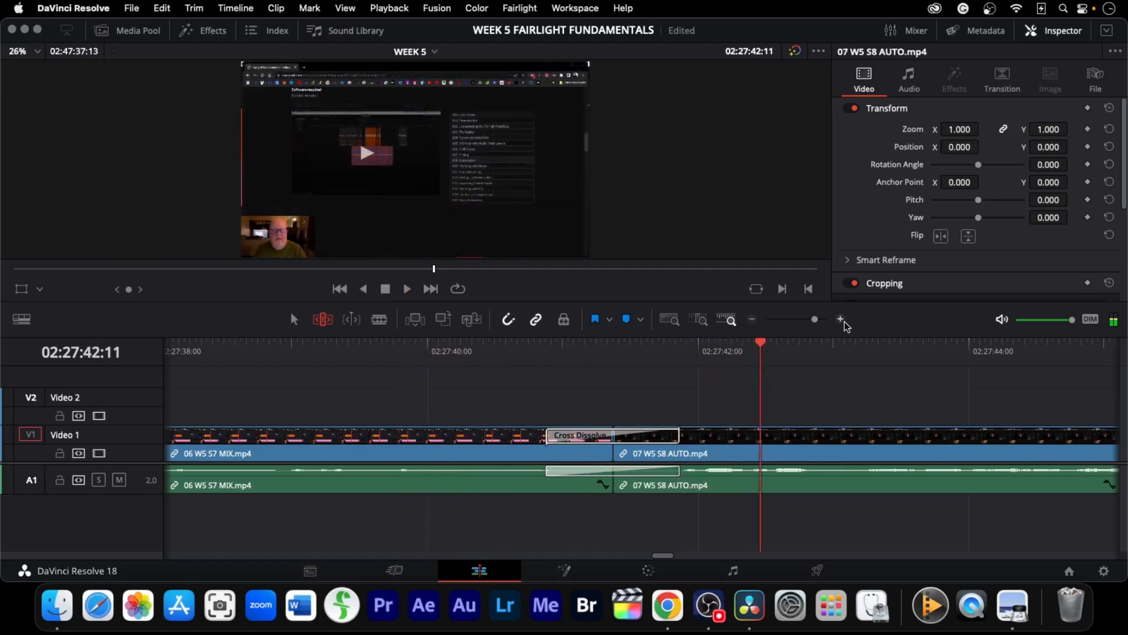
Jump to the cut between the seventh and eighth clips, ripple-trim it about 4 seconds earlier, and review it
key(Down)
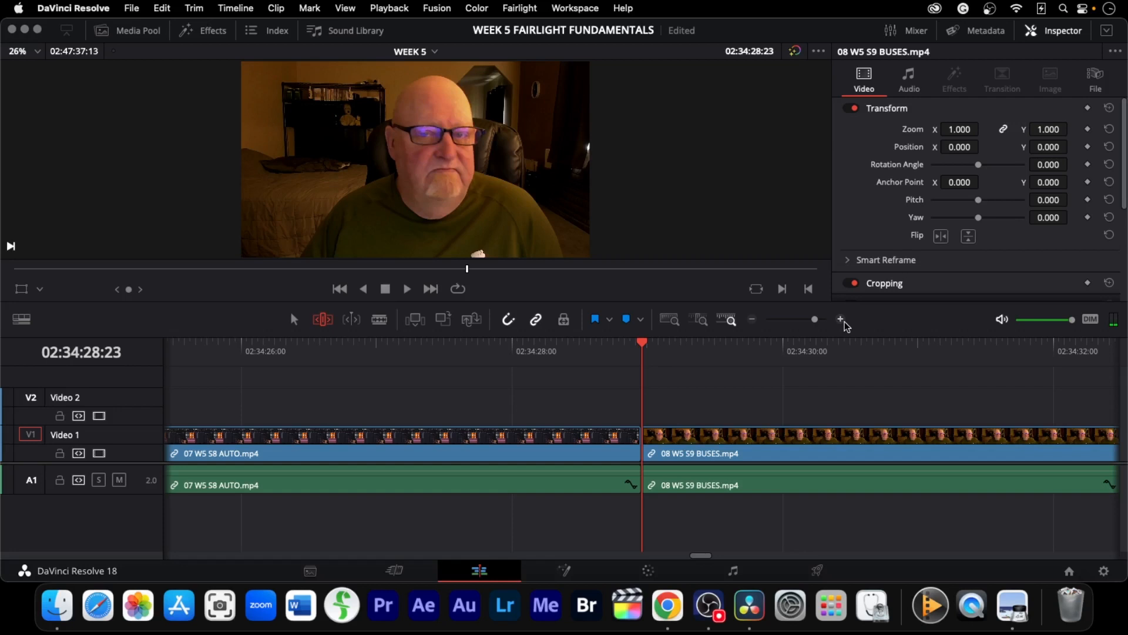
drag(646, 453, 166, 453)
key(j)
key(j)
key(j)
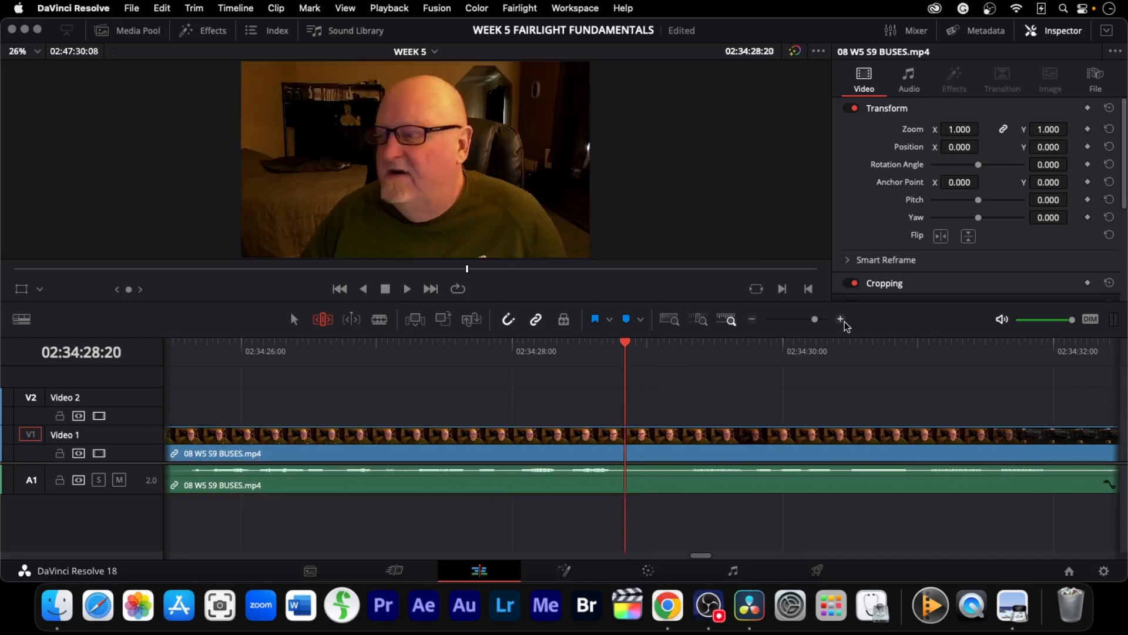
key(k)
key(l)
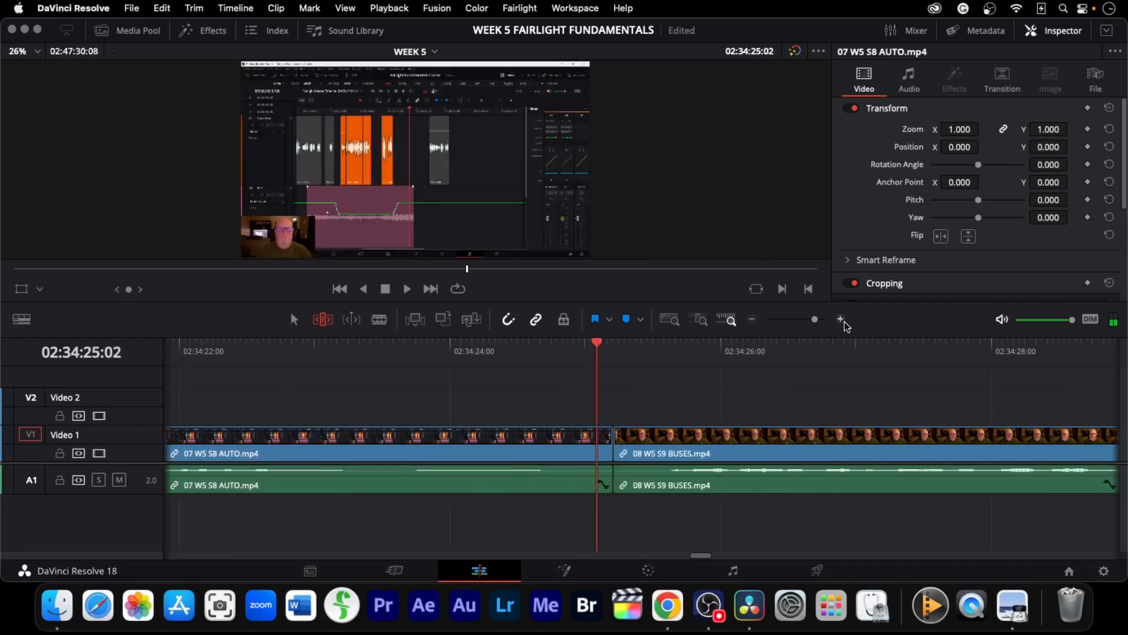
key(j)
key(l)
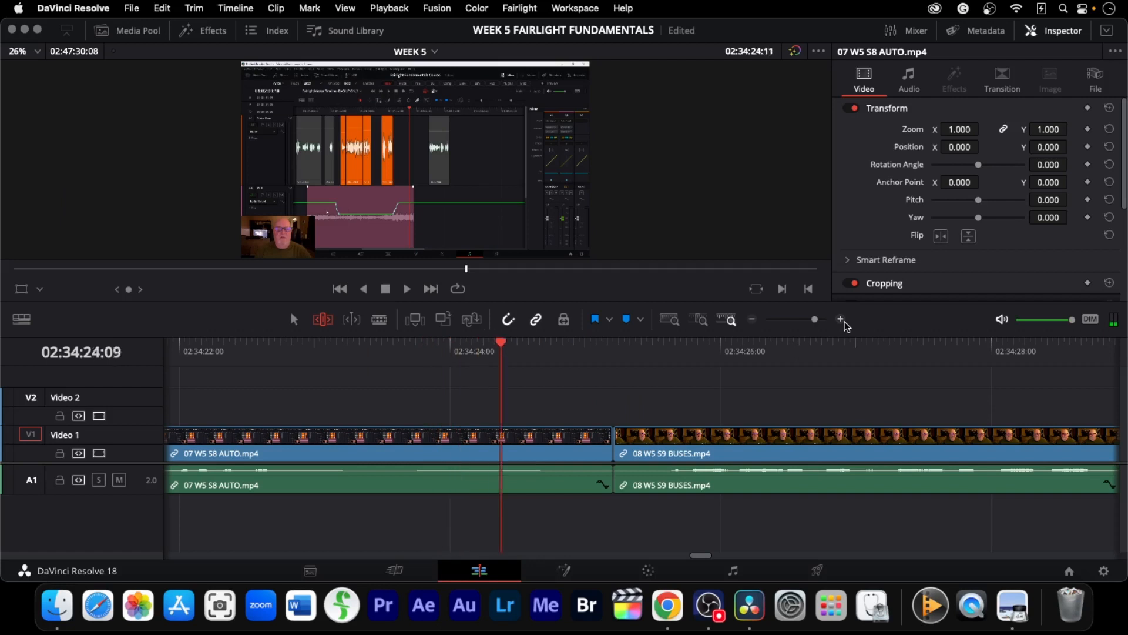
key(j)
key(j)
key(j)
key(k)
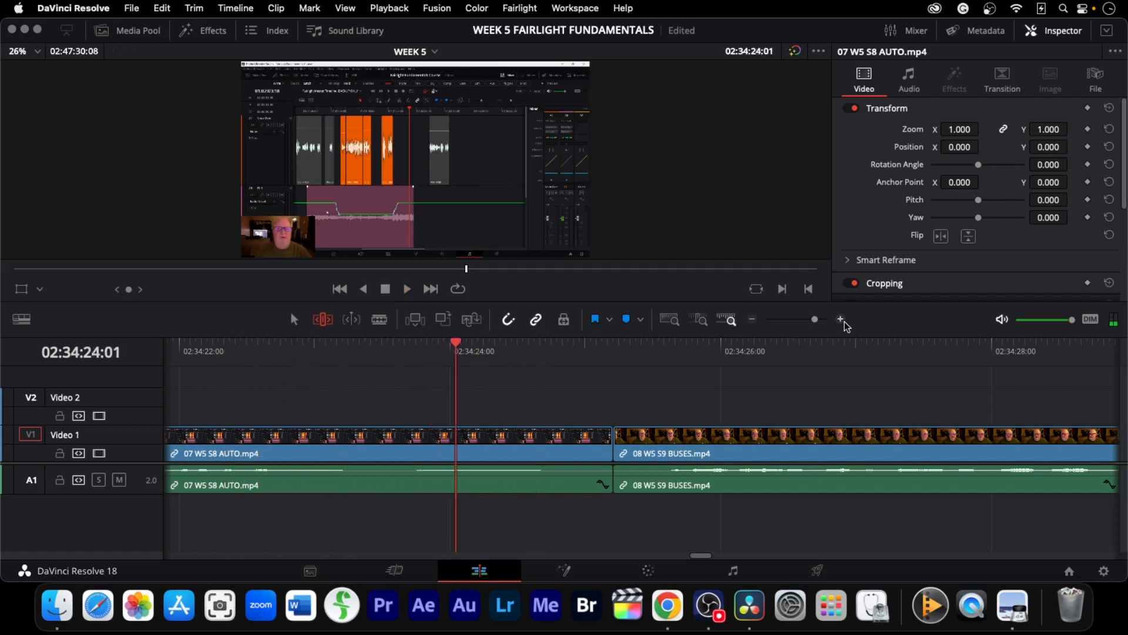
Select the cut between the seventh and eighth clips and nudge it about 1.5 seconds earlier
key(v)
key(period)
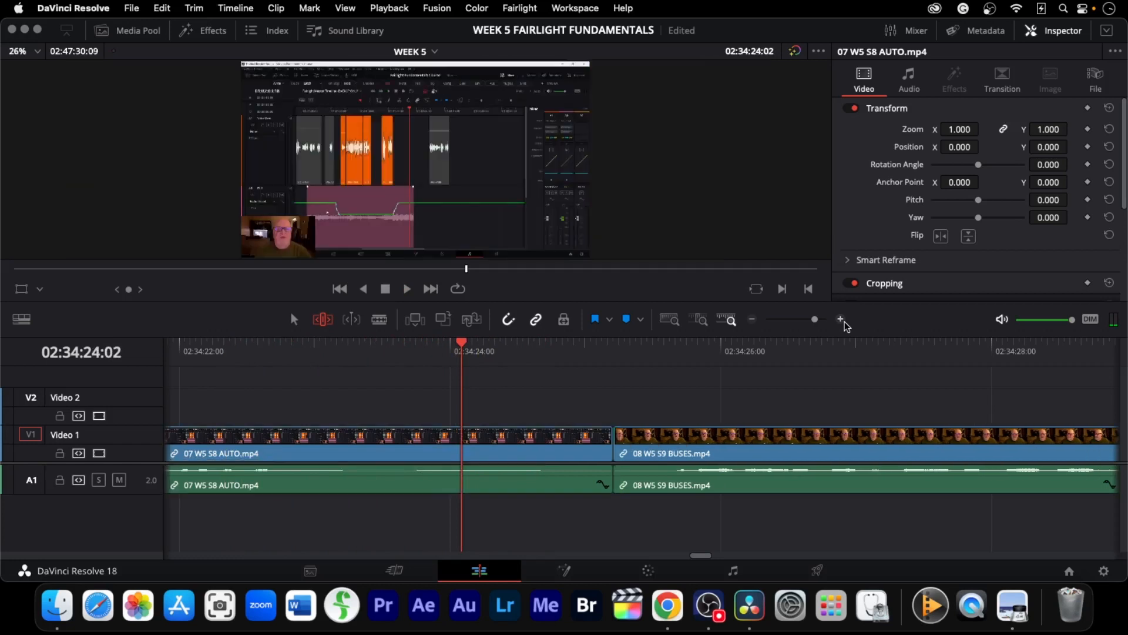
key(comma)
key(comma)
key(comma)
key(comma)
key(comma)
key(comma)
key(comma)
key(comma)
key(comma)
key(comma)
key(comma)
key(comma)
key(comma)
key(comma)
key(comma)
key(comma)
key(comma)
key(comma)
key(comma)
key(comma)
key(comma)
key(comma)
key(comma)
key(comma)
key(comma)
key(comma)
key(comma)
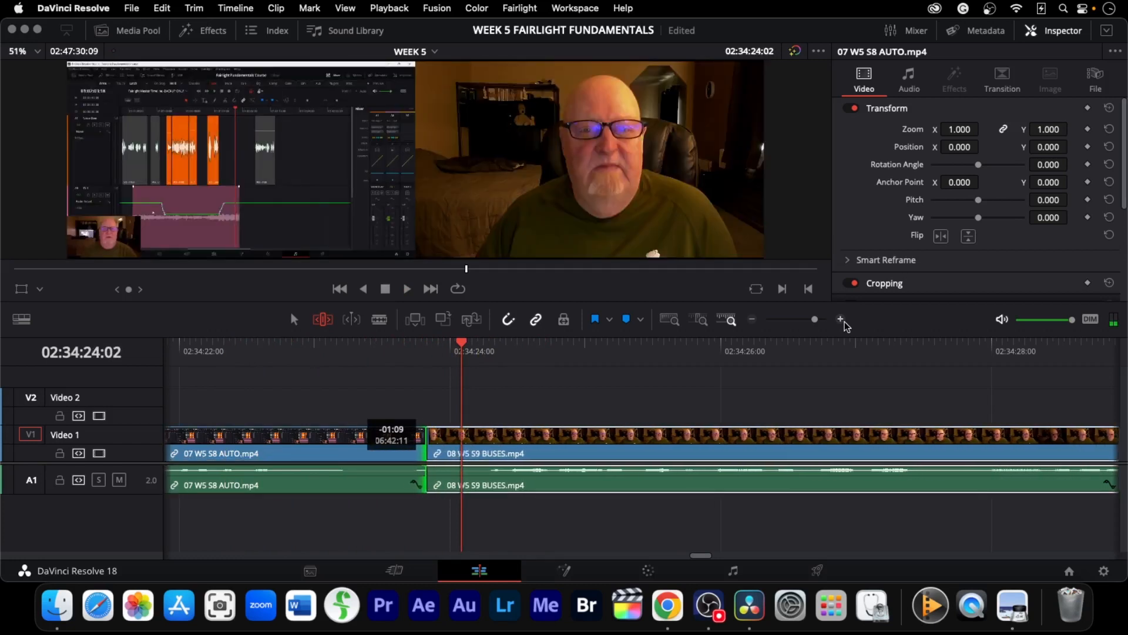
Add a cross dissolve at the cut between the seventh and eighth clips, play it, and undo it
key(super+t)
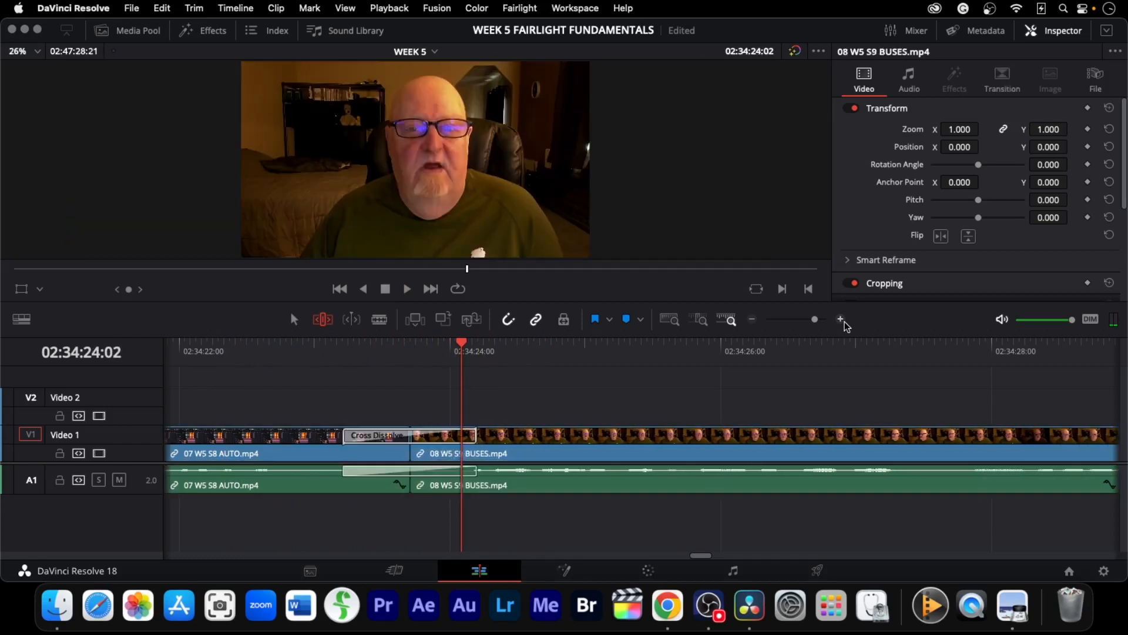
key(slash)
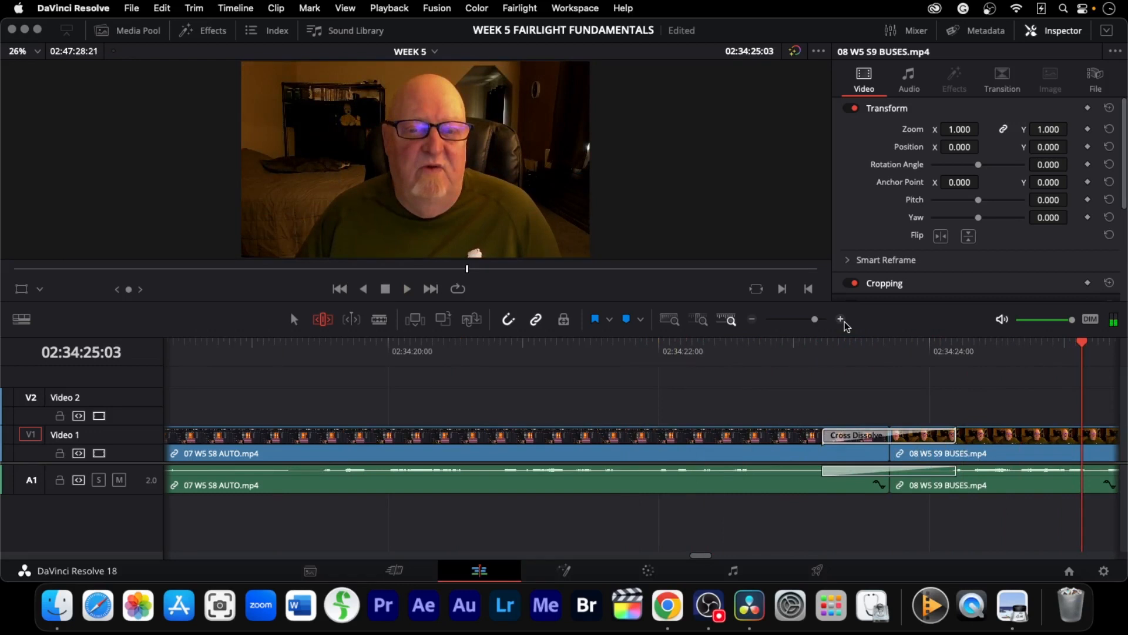
key(Left)
key(Left)
key(Left)
key(Left)
key(Left)
key(Left)
key(Left)
key(Left)
key(Left)
key(Left)
key(Left)
key(Left)
key(Left)
key(Left)
key(Left)
key(Left)
key(Left)
key(Left)
key(Left)
key(Left)
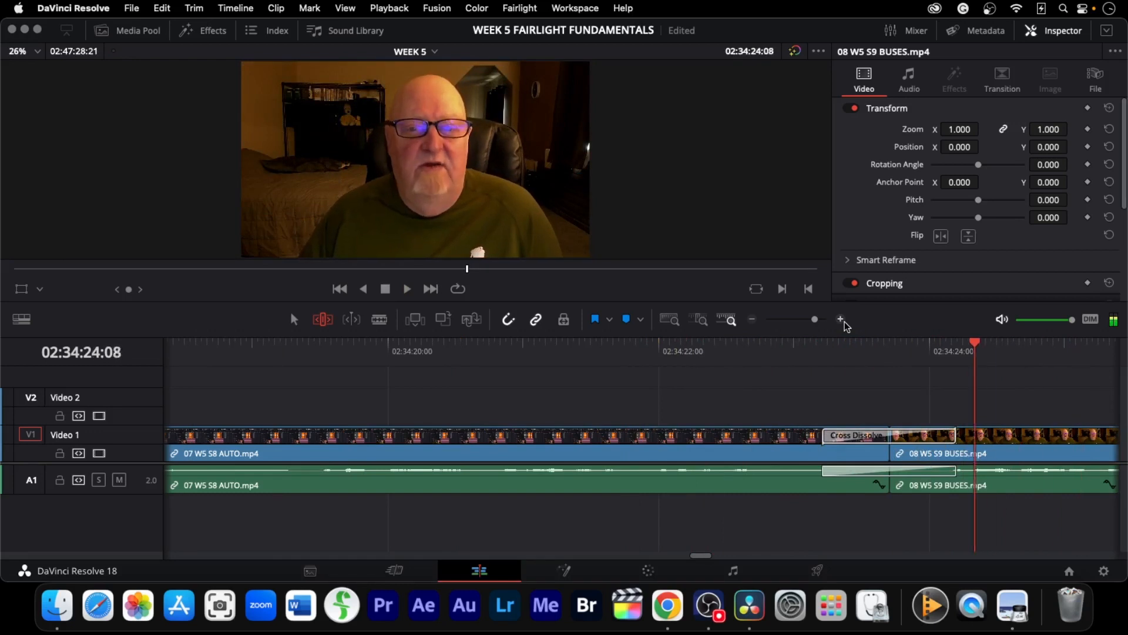
key(super+z)
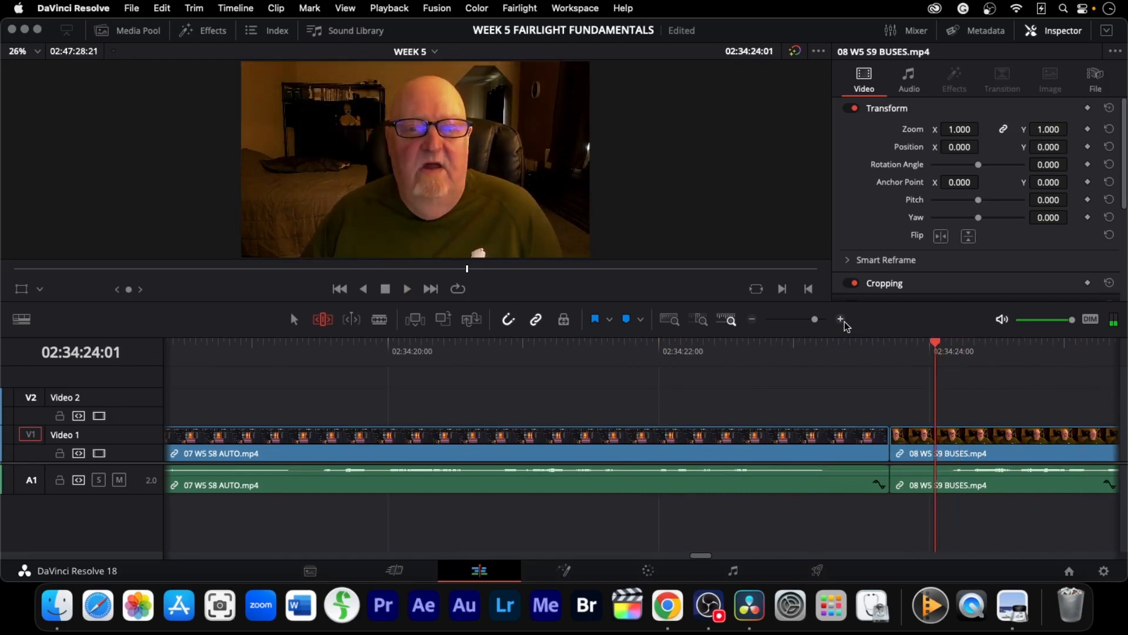
Step and play through the frames just before the cut between the seventh and eighth clips
key(Left)
key(Left)
key(Left)
key(Left)
key(Left)
key(Left)
key(Left)
key(Left)
key(Left)
key(Left)
key(Left)
key(Left)
key(Left)
key(Left)
key(Left)
key(Left)
key(Left)
key(Left)
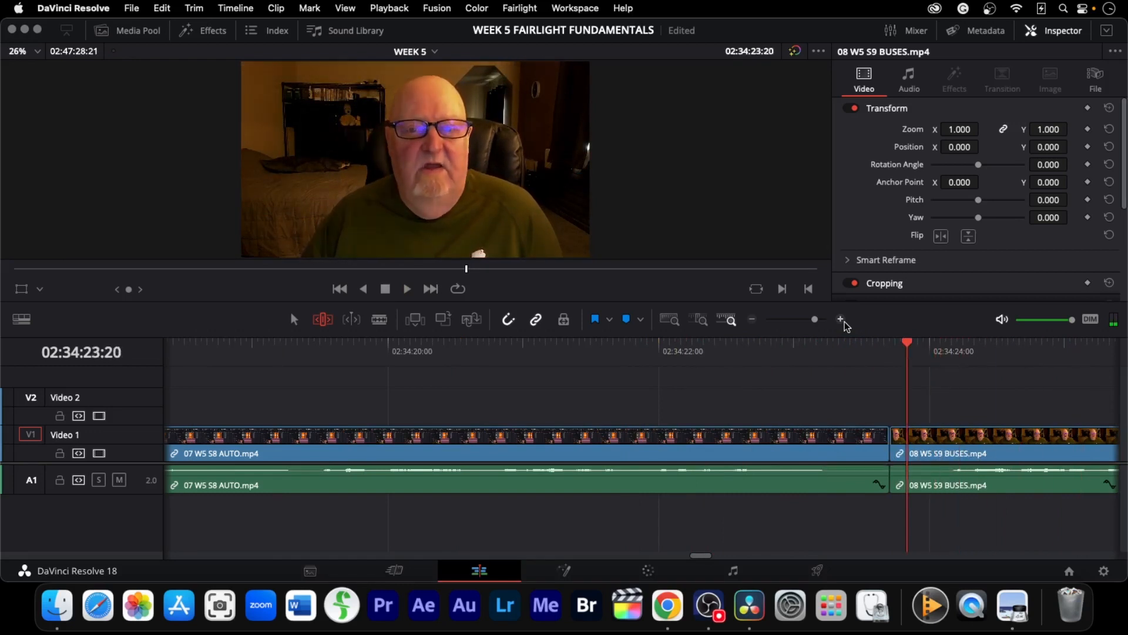
key(Left)
key(Left)
key(Left)
key(Left)
key(Left)
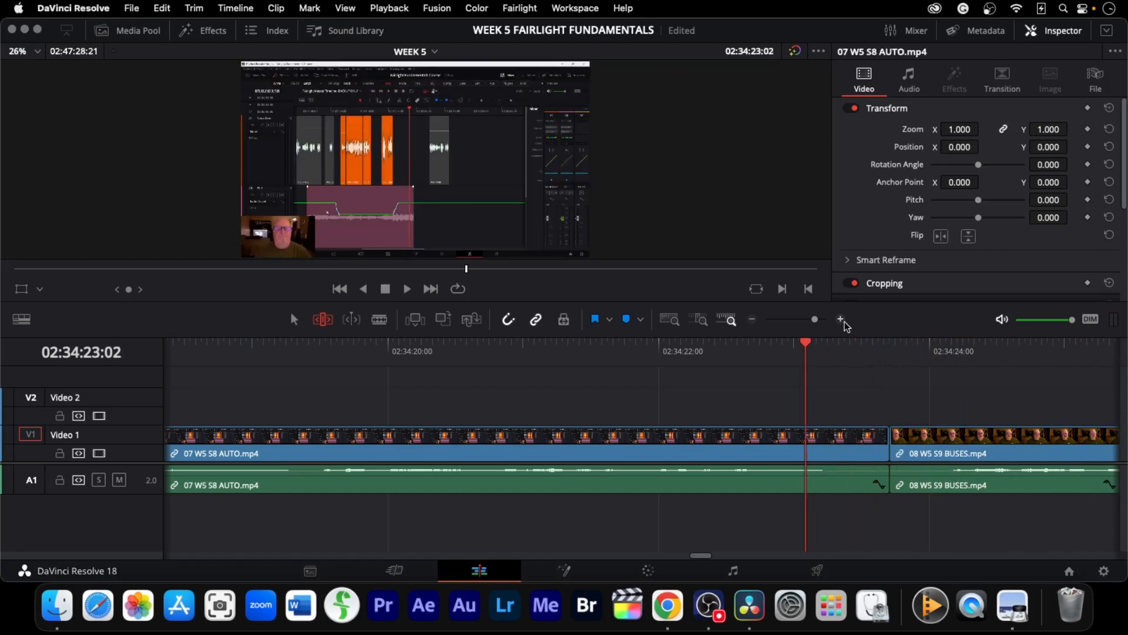
key(space)
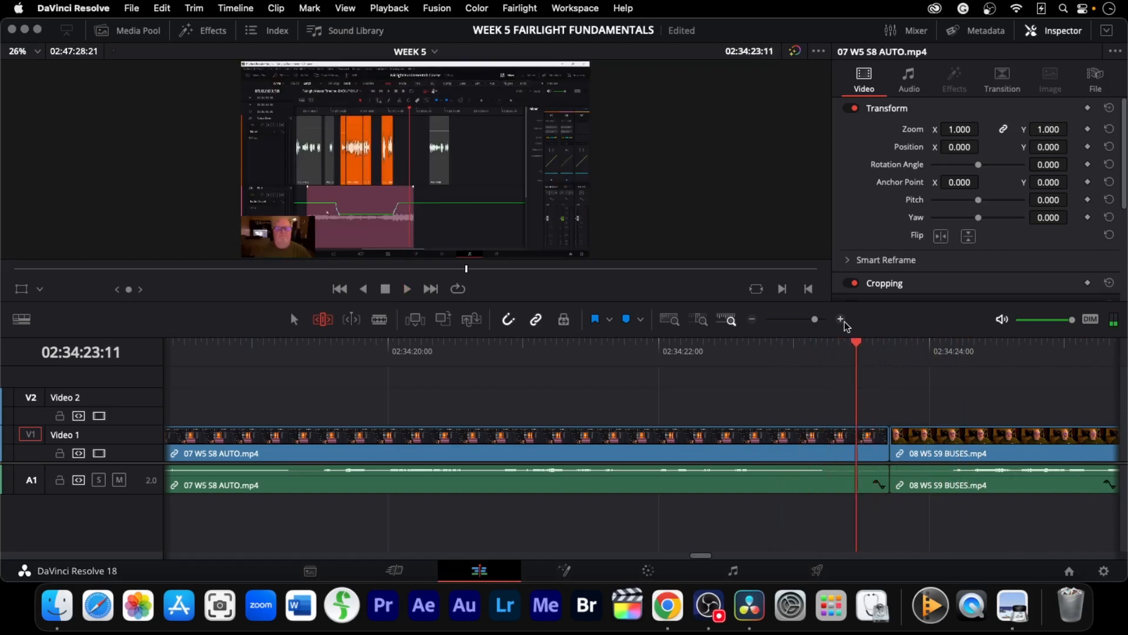
key(Left)
key(Left)
key(Left)
key(Left)
key(Left)
key(Left)
key(Left)
key(Left)
key(Left)
key(Left)
key(Left)
key(Left)
key(Left)
key(Left)
key(Left)
key(Left)
key(Left)
key(Left)
key(Left)
key(Left)
key(Left)
key(Left)
key(Left)
key(Left)
key(Left)
key(Left)
key(Left)
key(Left)
key(Left)
key(Left)
key(Left)
key(Left)
key(Left)
key(Left)
key(Left)
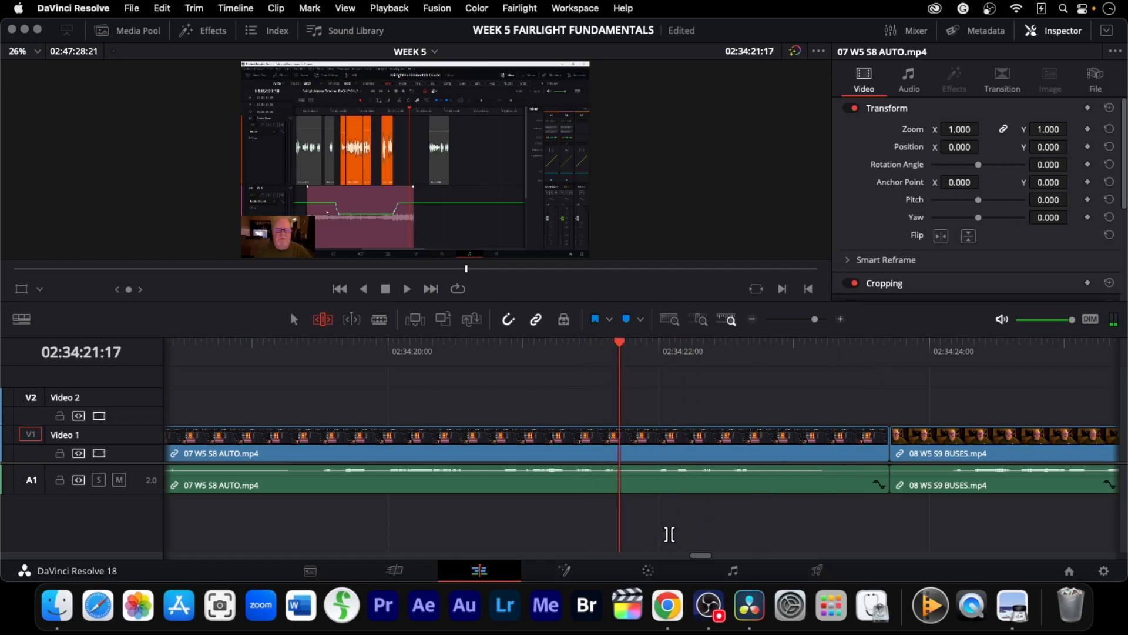
Review the previous cross dissolve, then return to the cut between the seventh and eighth clips and play backwards
drag(690, 556, 679, 555)
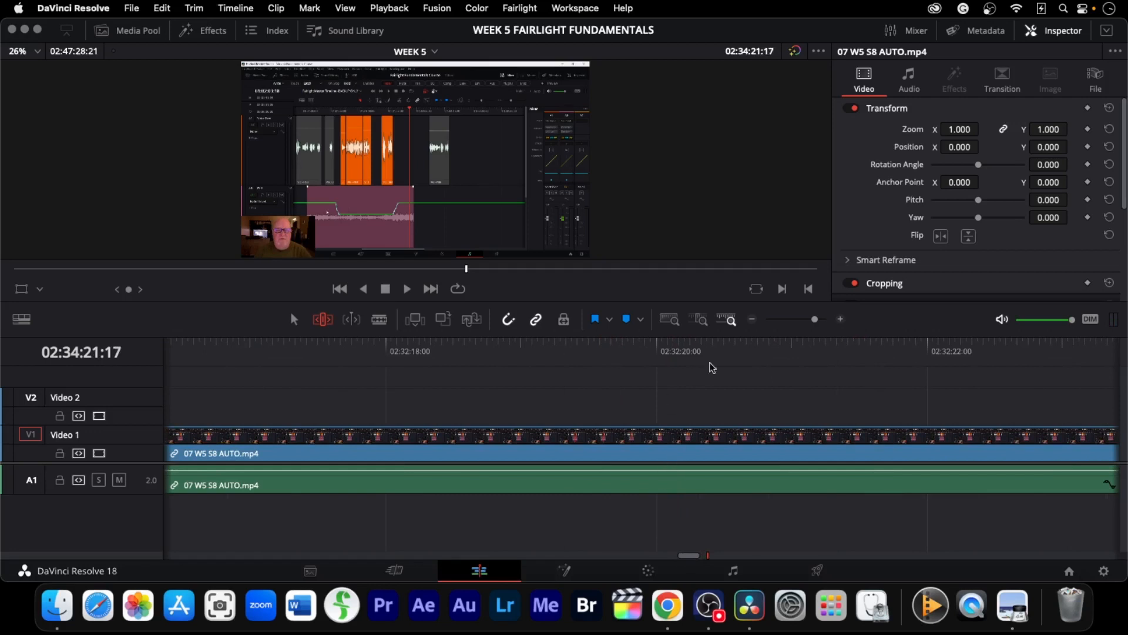
click(703, 321)
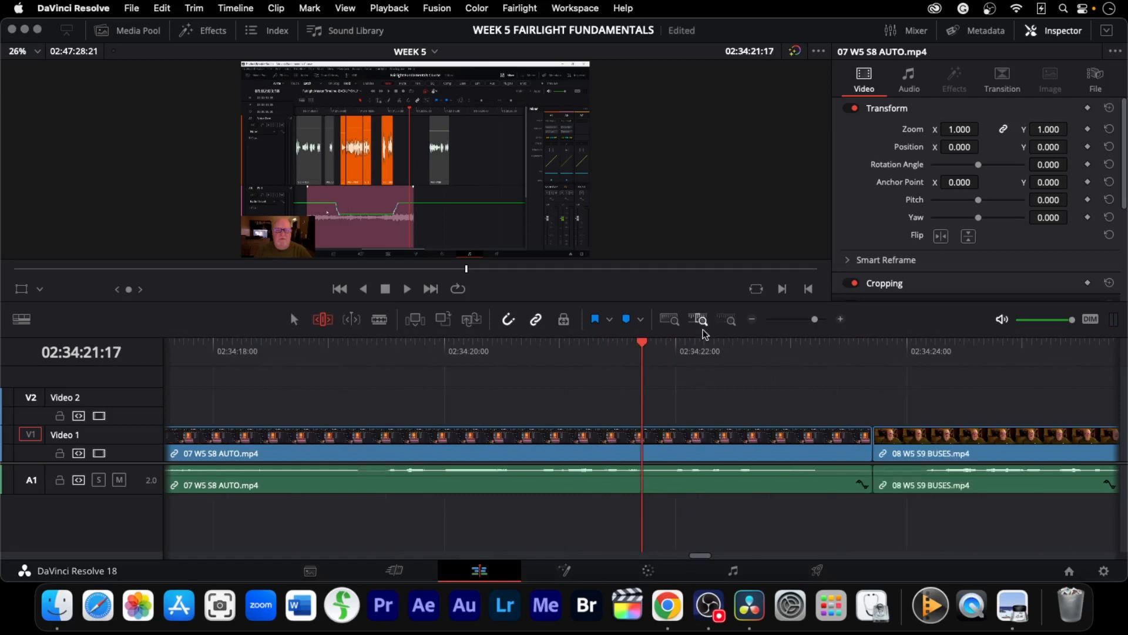
click(841, 319)
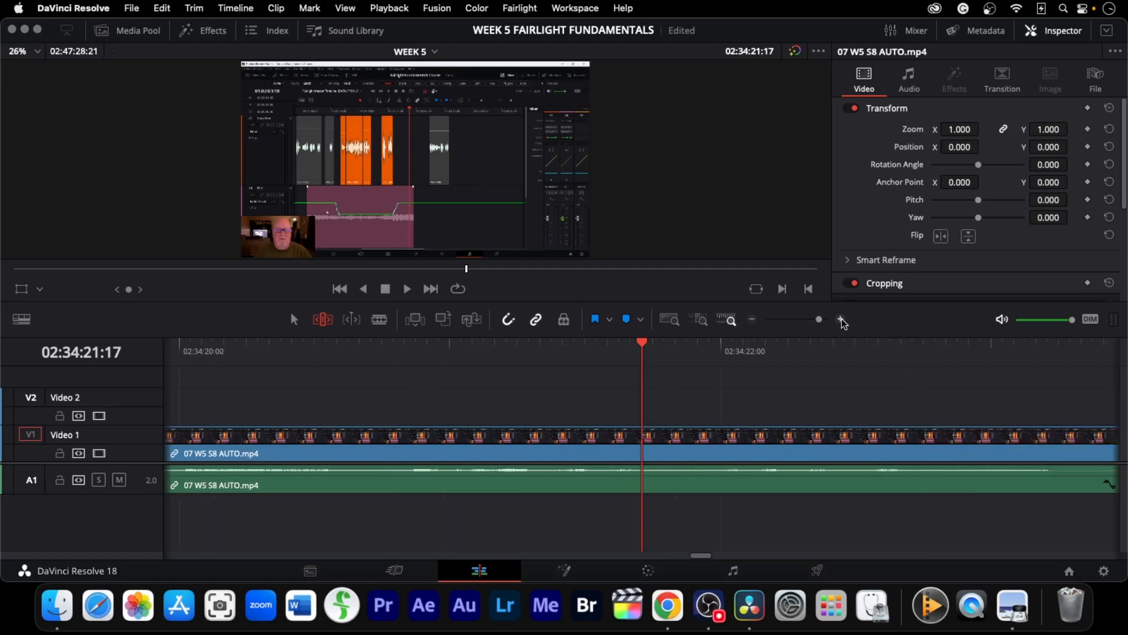
key(Up)
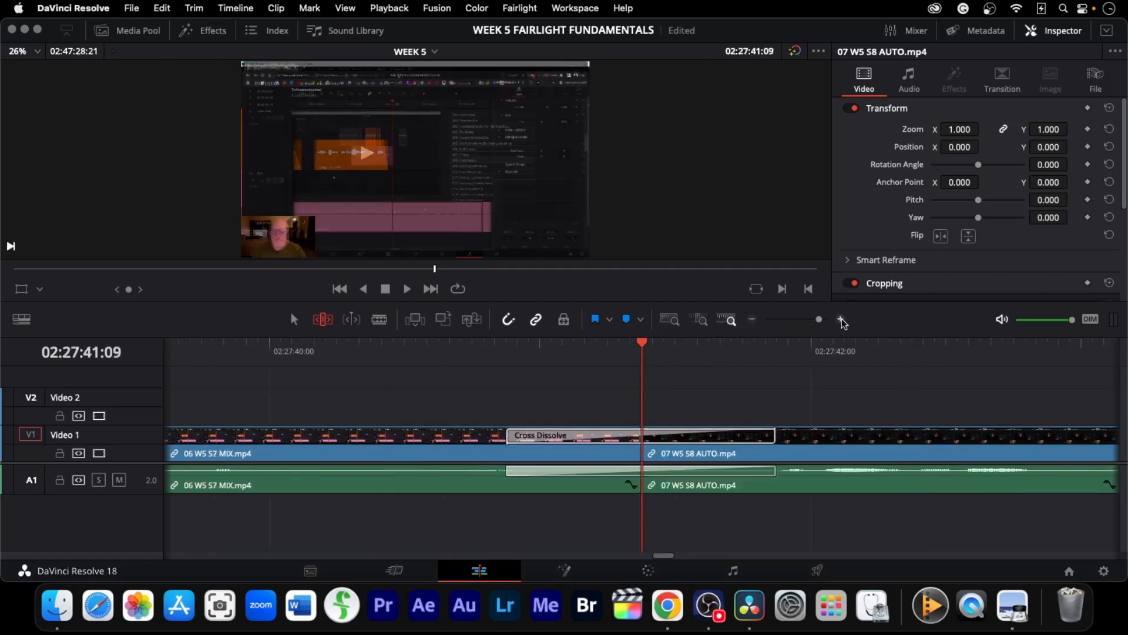
key(Right)
key(Down)
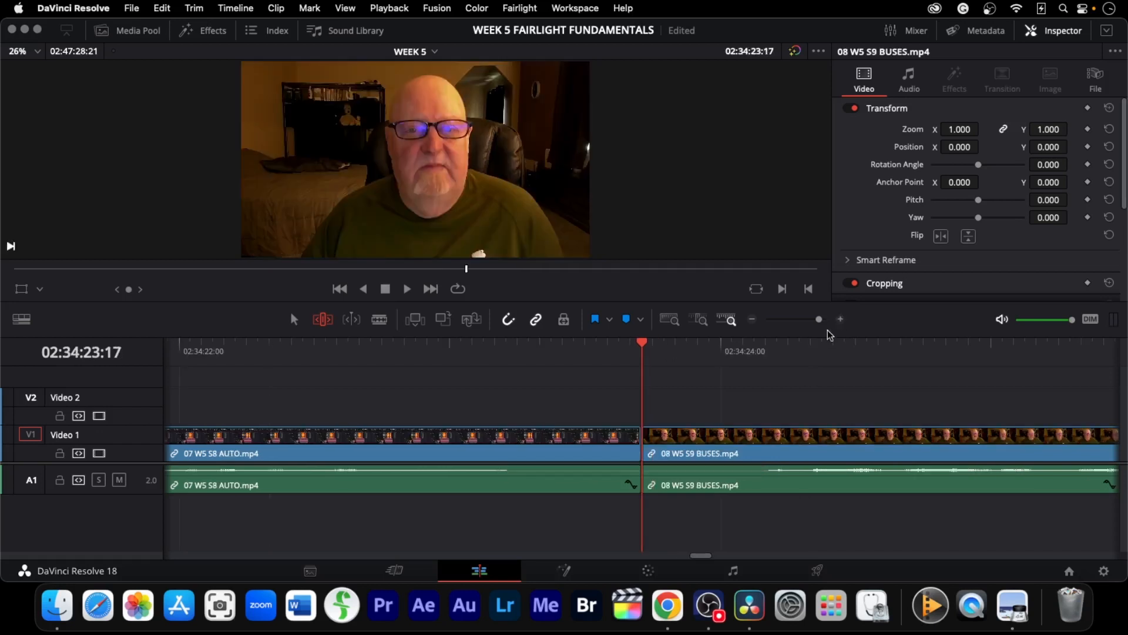
key(Left)
key(Left)
key(Left)
key(Left)
key(Left)
key(Left)
key(Left)
key(Left)
key(Left)
key(Left)
key(Left)
key(Left)
key(Left)
key(Left)
key(j)
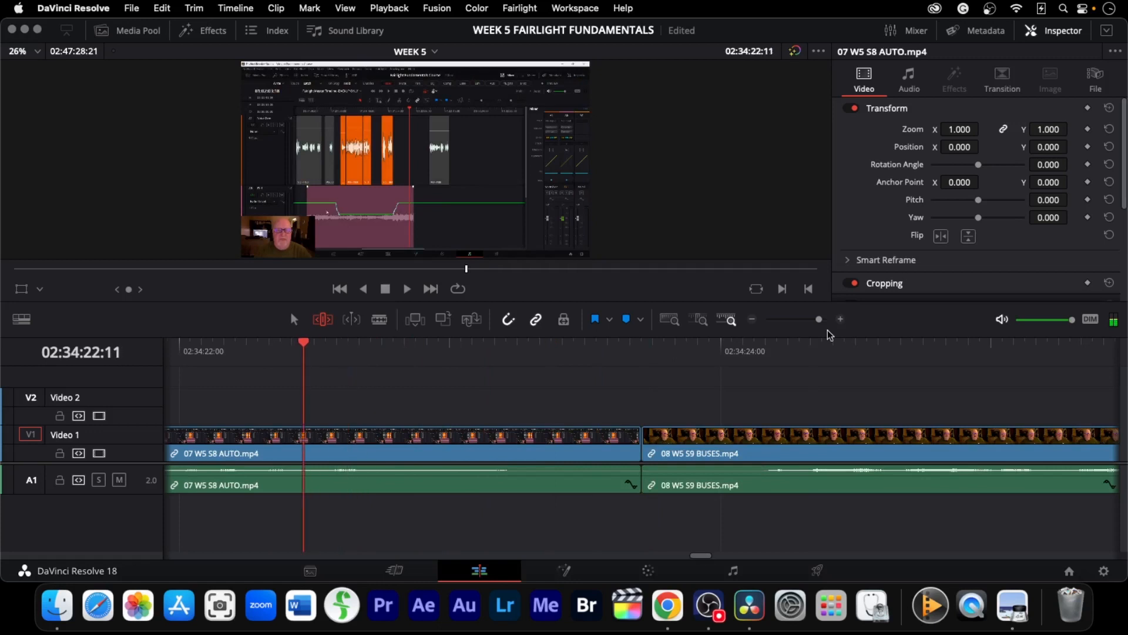
Play around the cut between the AUTO and BUSES clips and nudge the cut two frames earlier
key(l)
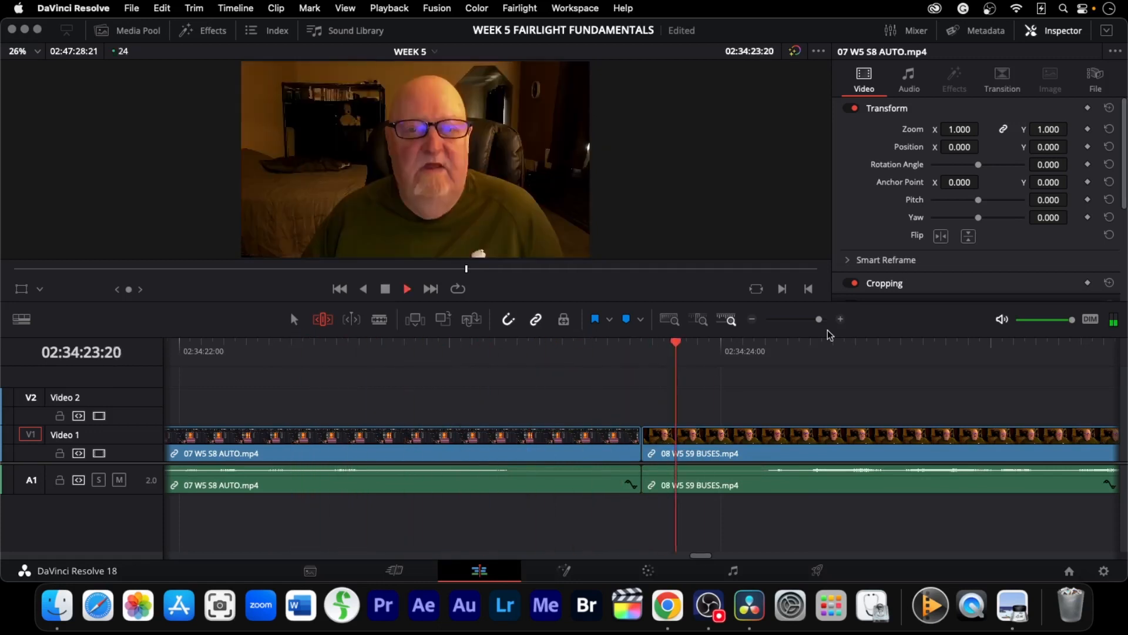
key(k)
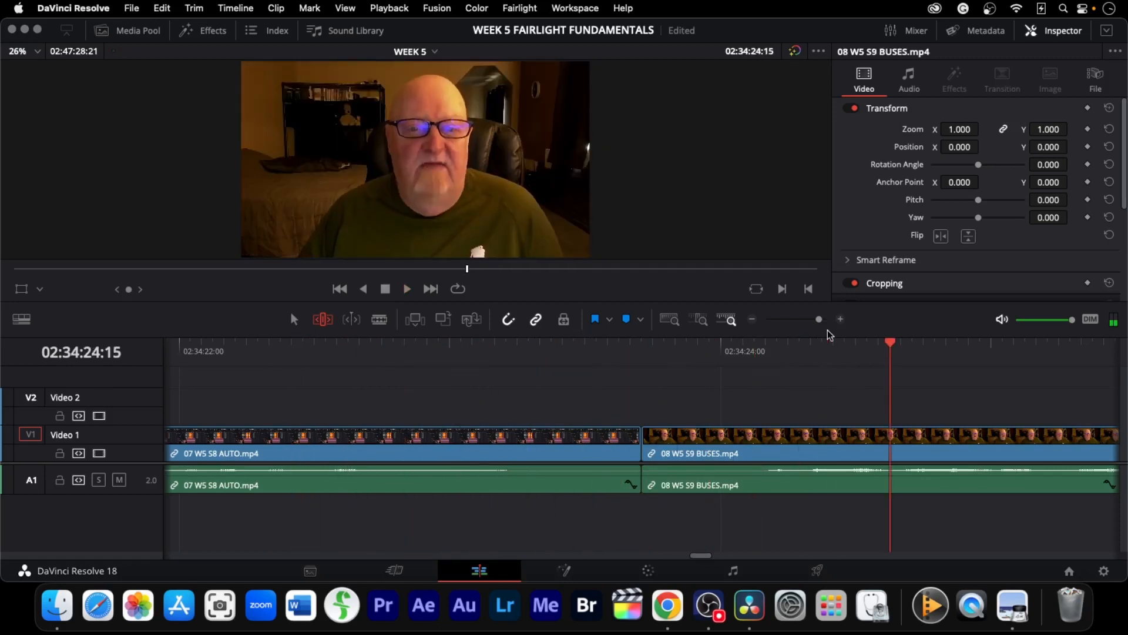
key(j)
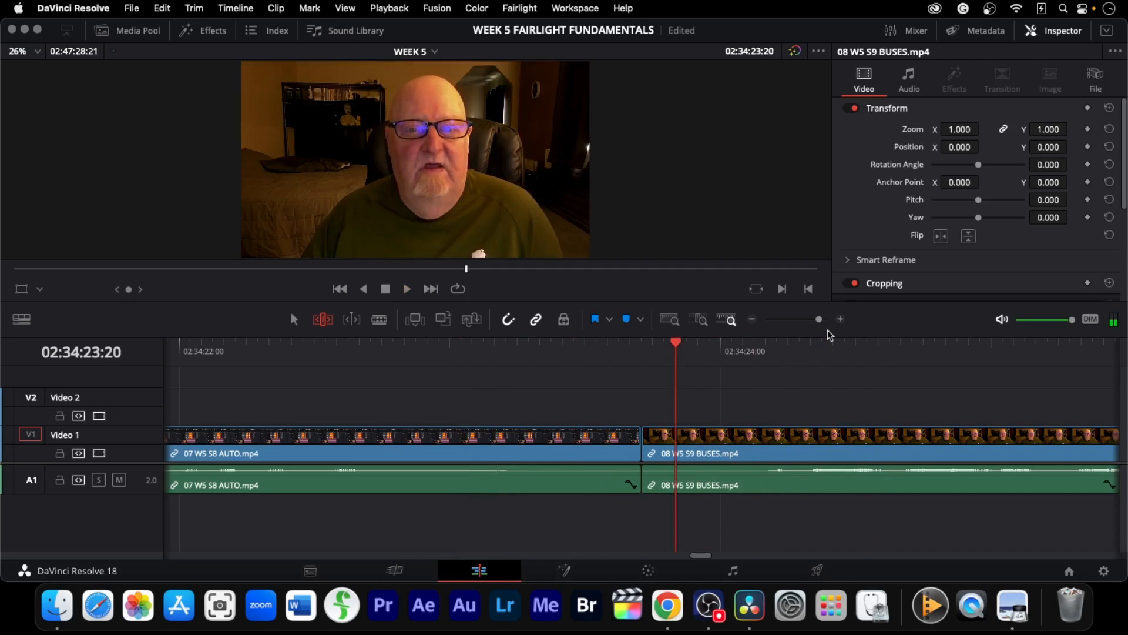
key(comma)
key(comma)
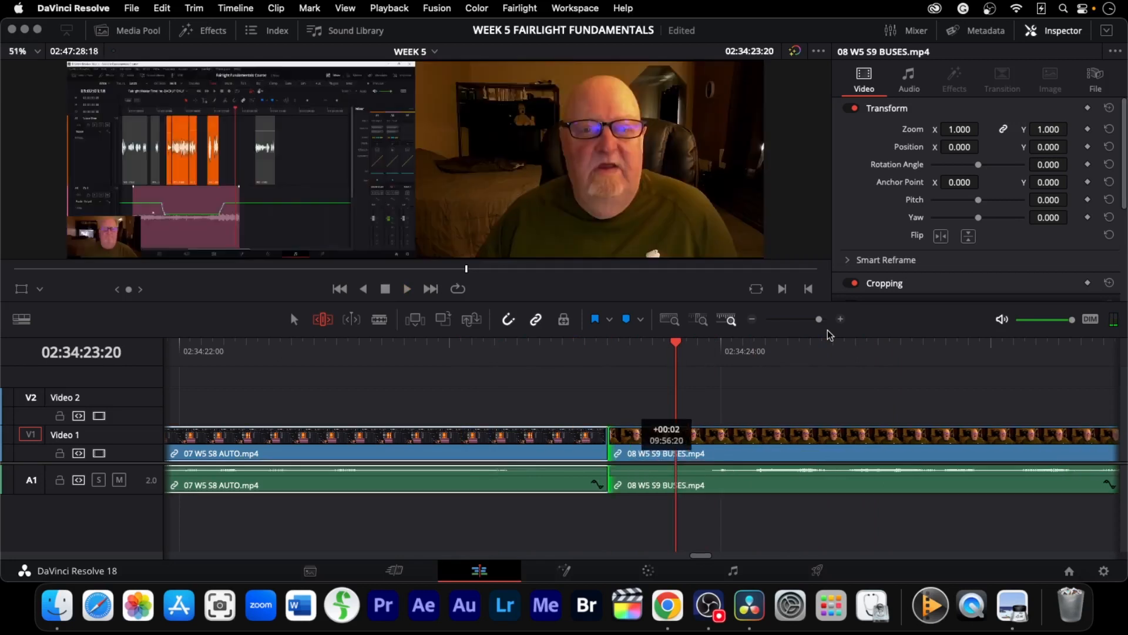
Step back a few frames and add a cross dissolve at the cut between the AUTO and BUSES clips
key(Left)
key(Left)
key(Left)
key(Left)
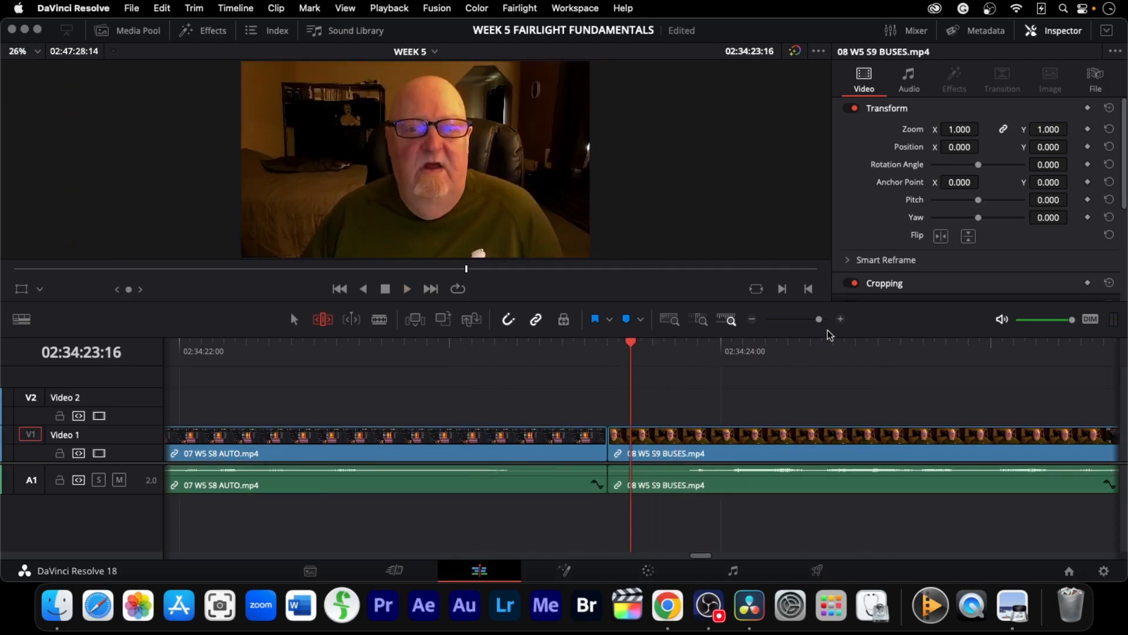
key(super+t)
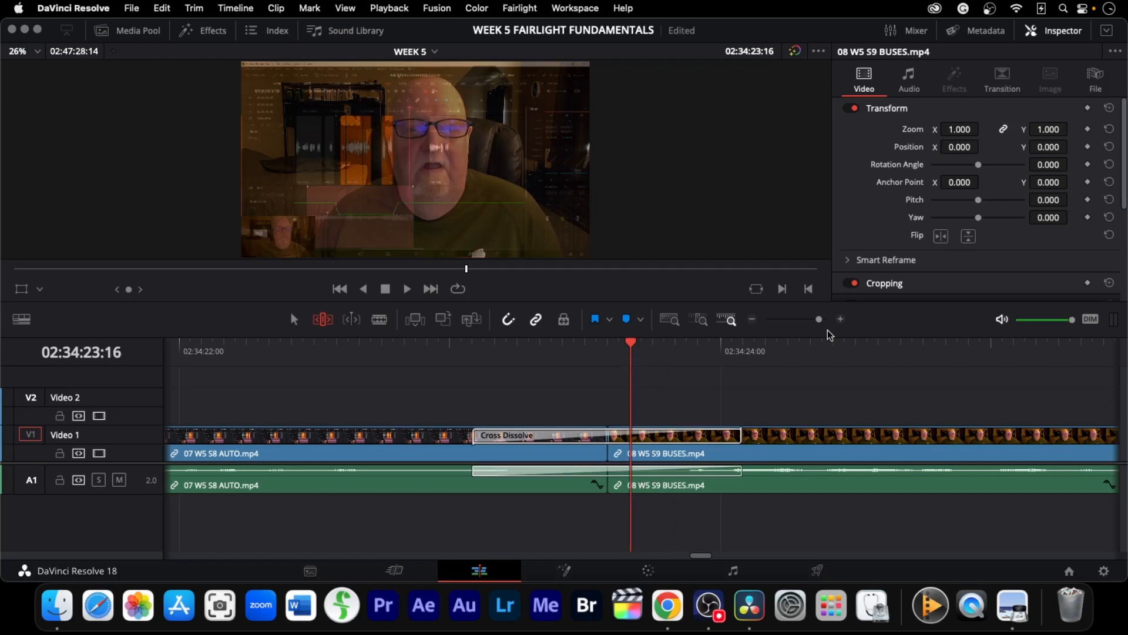
Go to the cut between the BUSES and BOUNCE clips, select it, and nudge it well over a second earlier
key(Down)
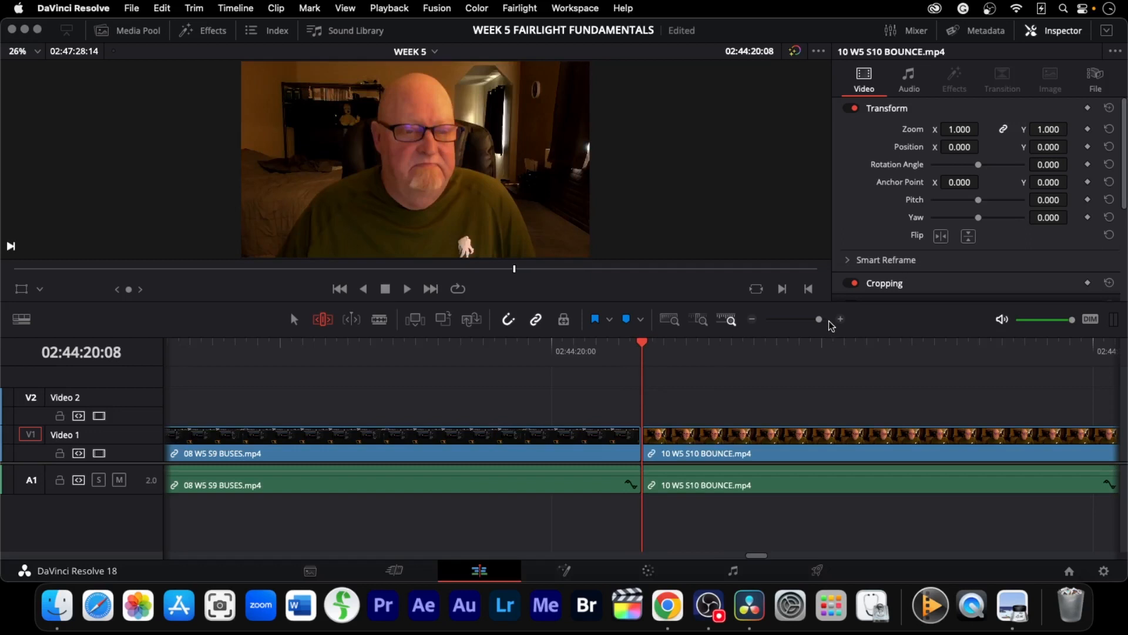
key(v)
key(comma)
key(comma)
key(comma)
key(comma)
key(comma)
key(comma)
key(comma)
key(comma)
key(comma)
key(comma)
key(comma)
key(comma)
key(comma)
key(comma)
key(comma)
key(comma)
key(comma)
key(comma)
key(comma)
key(comma)
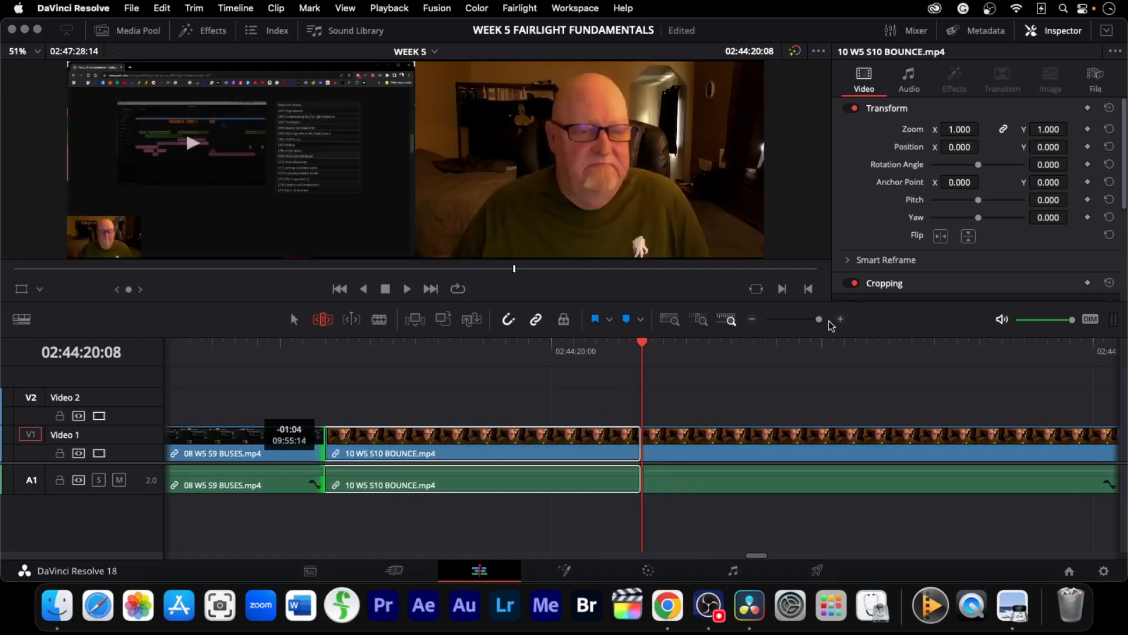
mouse_move(325, 447)
mouse_down()
mouse_move(304, 447)
mouse_move(1093, 447)
mouse_up()
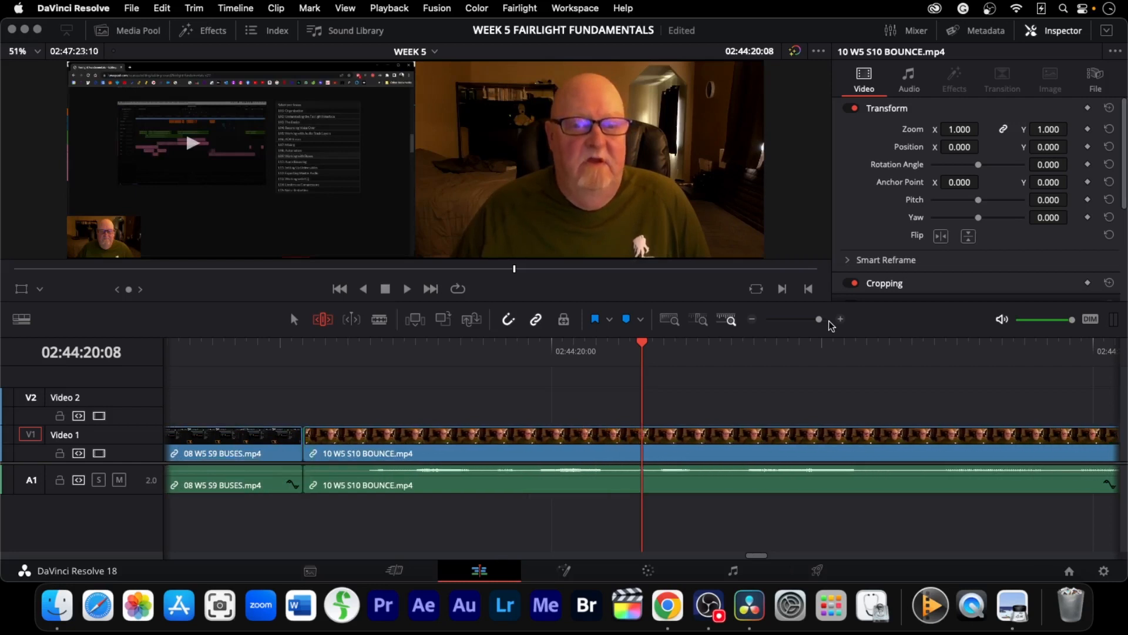
key(j)
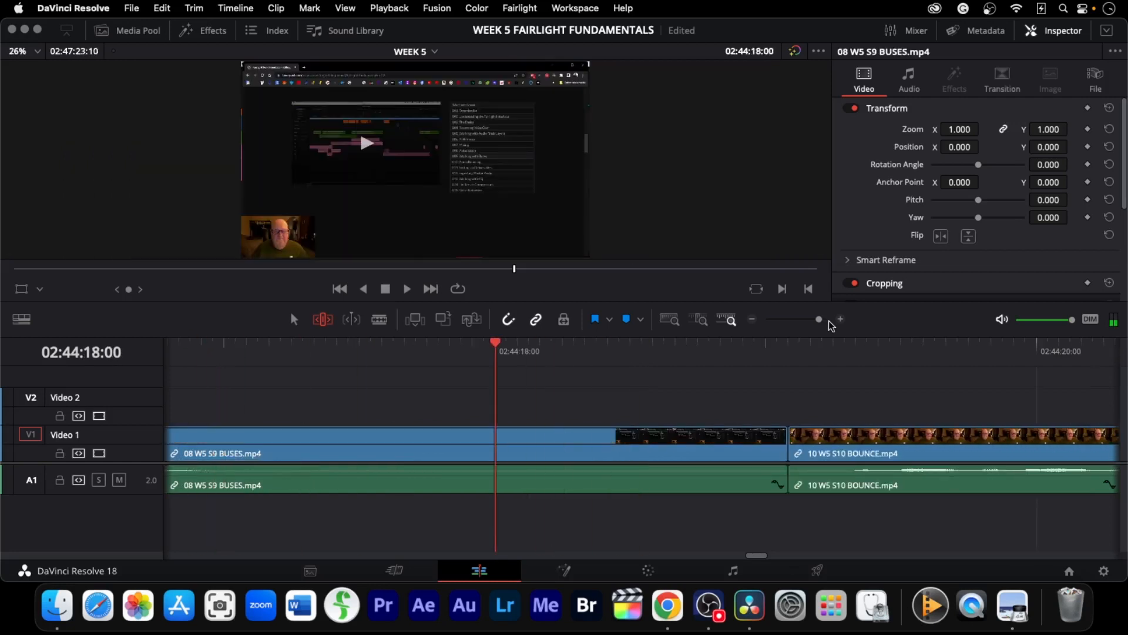
key(v)
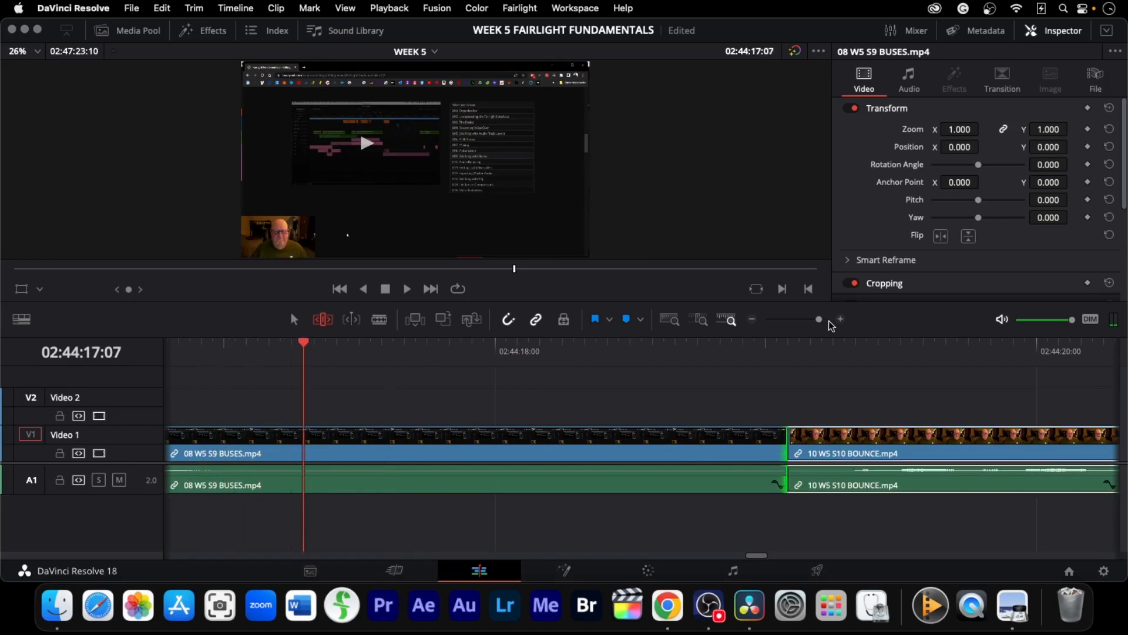
key(comma)
key(comma)
key(comma)
key(comma)
key(comma)
key(comma)
key(comma)
key(comma)
key(comma)
key(comma)
key(comma)
key(comma)
key(comma)
key(comma)
key(comma)
key(comma)
key(comma)
key(comma)
key(comma)
key(comma)
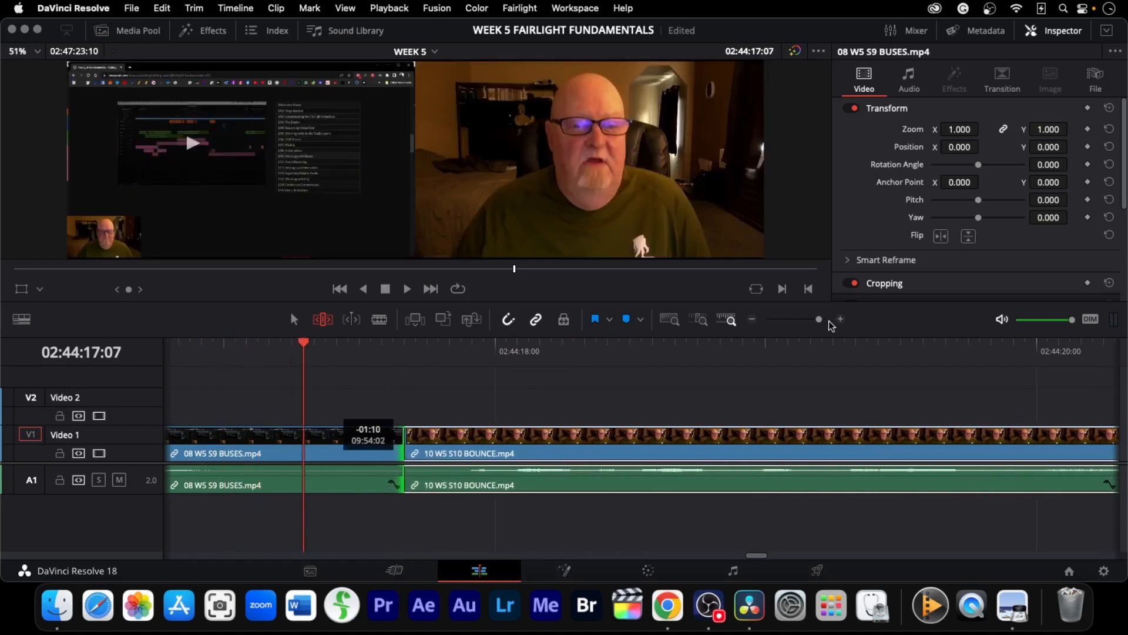
key(comma)
key(comma)
key(comma)
key(comma)
key(comma)
key(comma)
key(comma)
key(comma)
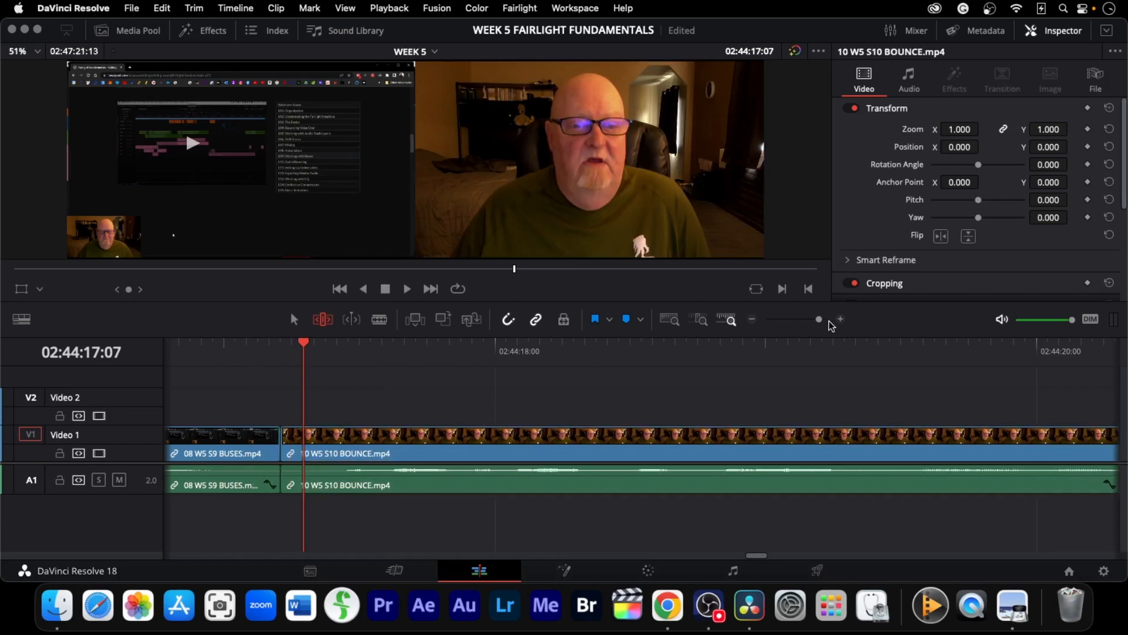
Step back and play before the cut, then add a cross dissolve between the BUSES and BOUNCE clips
key(Left)
key(Left)
key(Left)
key(Left)
key(Left)
key(Left)
key(Left)
key(Left)
key(Left)
key(Left)
key(Left)
key(Left)
key(Left)
key(Left)
key(Left)
key(Left)
key(Left)
key(space)
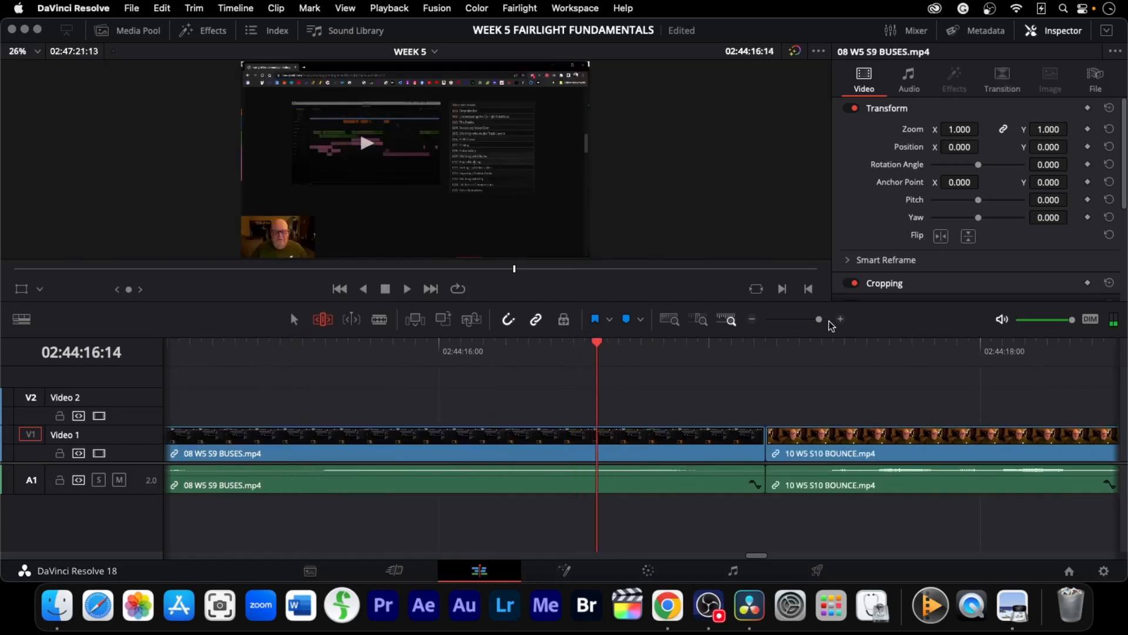
key(Left)
key(Left)
key(Left)
key(Left)
key(Left)
key(Left)
key(Left)
key(super+t)
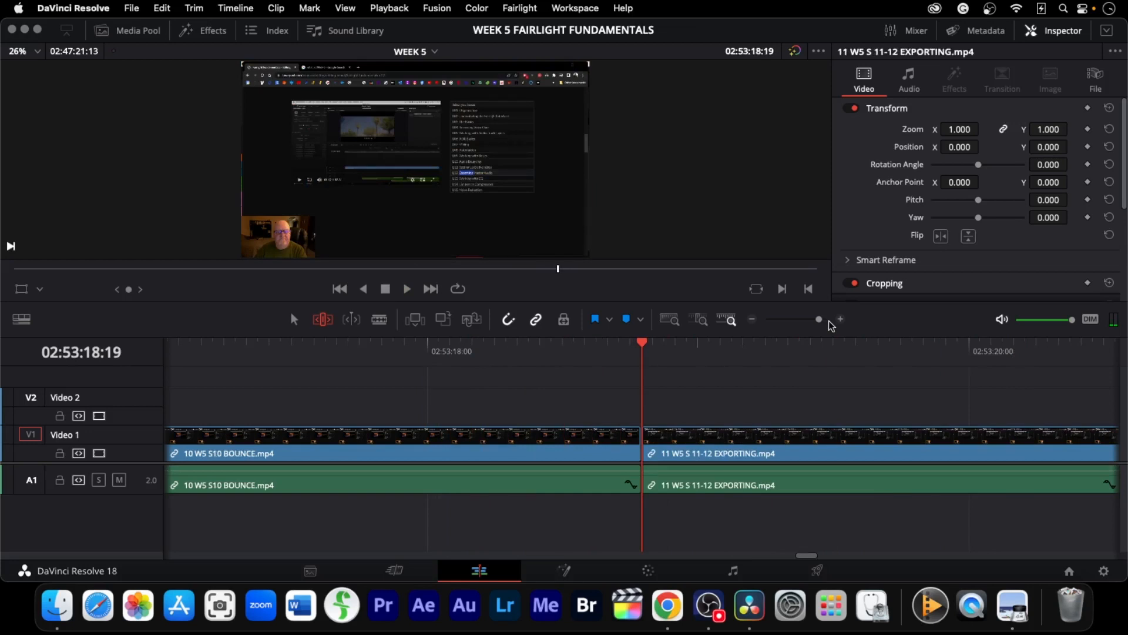
Trim the end of the BOUNCE clip, moving its cut with the EXPORTING clip about 3 seconds earlier
drag(645, 453, 1072, 453)
drag(642, 343, 427, 343)
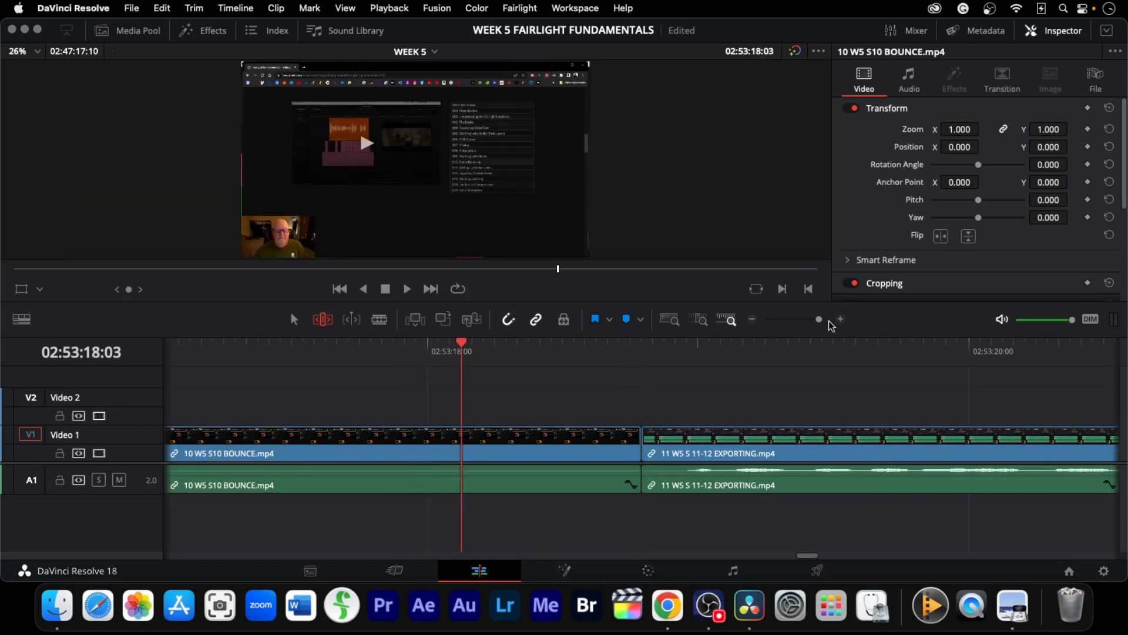
drag(642, 453, 302, 453)
key(Left)
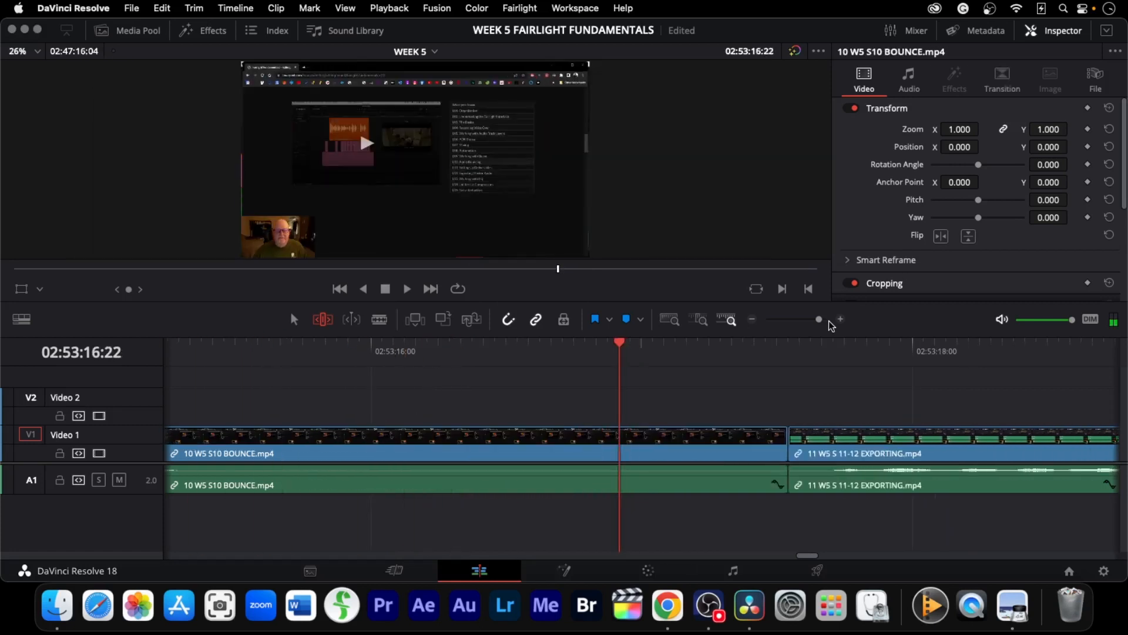
key(Left)
key(Left)
drag(785, 454, 303, 454)
key(Left)
key(Left)
key(Left)
key(Left)
key(Left)
key(Left)
key(Left)
key(Left)
key(Left)
key(Left)
key(Left)
key(Left)
key(Left)
key(Left)
key(Left)
key(Left)
key(Left)
key(Left)
key(Left)
key(Left)
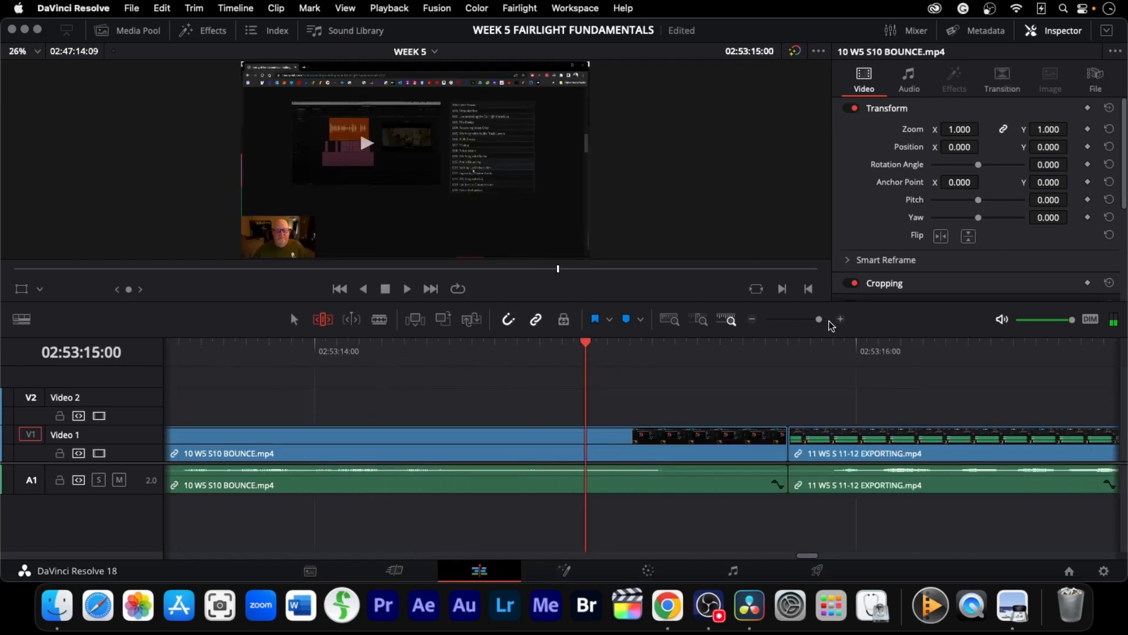
Nudge the cut between the BOUNCE and EXPORTING clips a few frames and add a cross dissolve there
key(Right)
key(Right)
key(Right)
key(Right)
key(Right)
key(Right)
key(Right)
key(Right)
key(Right)
key(Right)
key(Right)
key(Right)
key(comma)
key(comma)
key(comma)
key(comma)
key(comma)
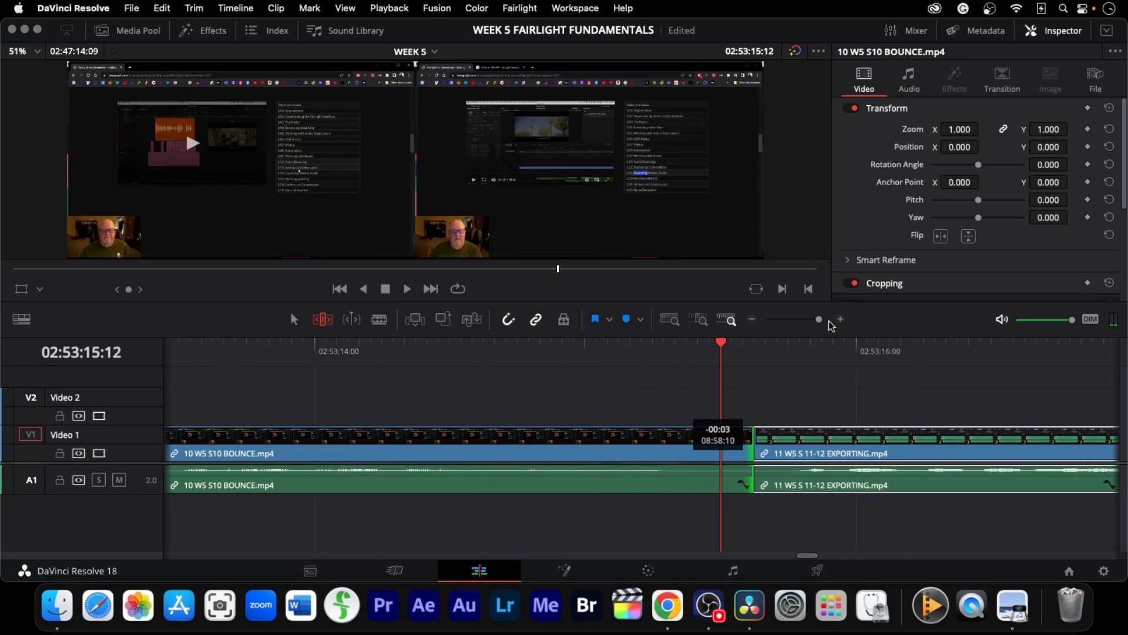
key(period)
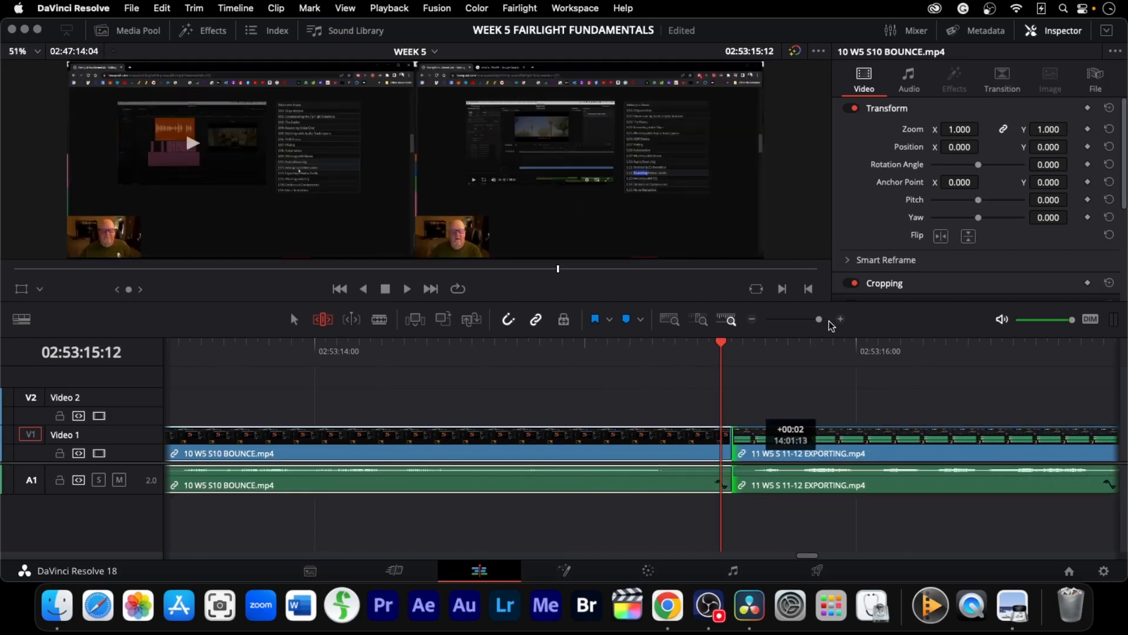
key(shift+comma)
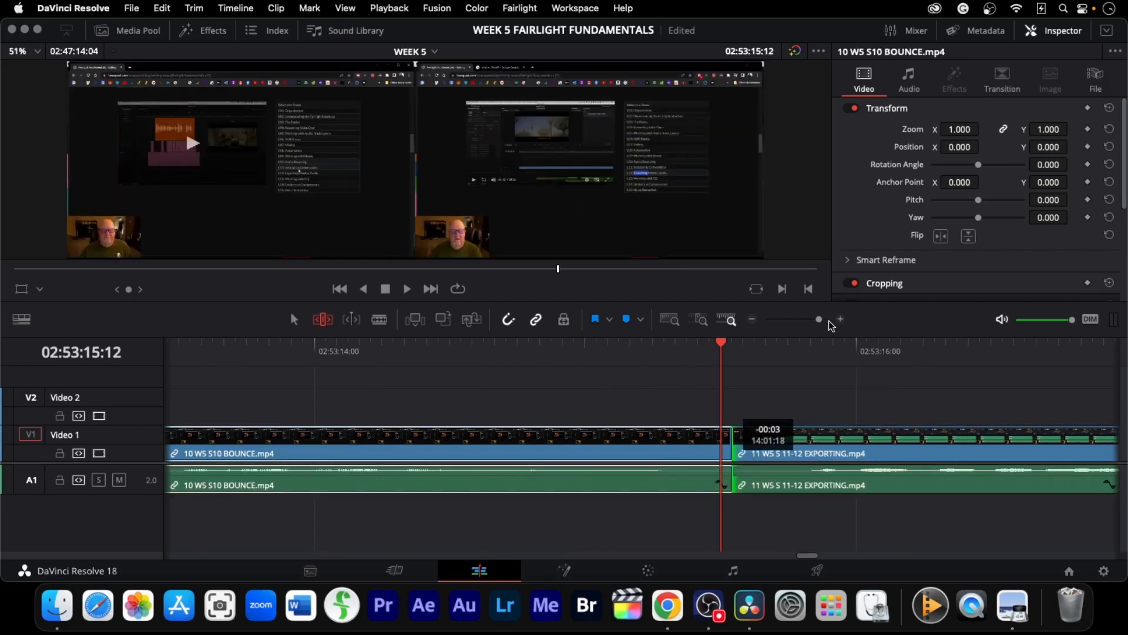
key(super+t)
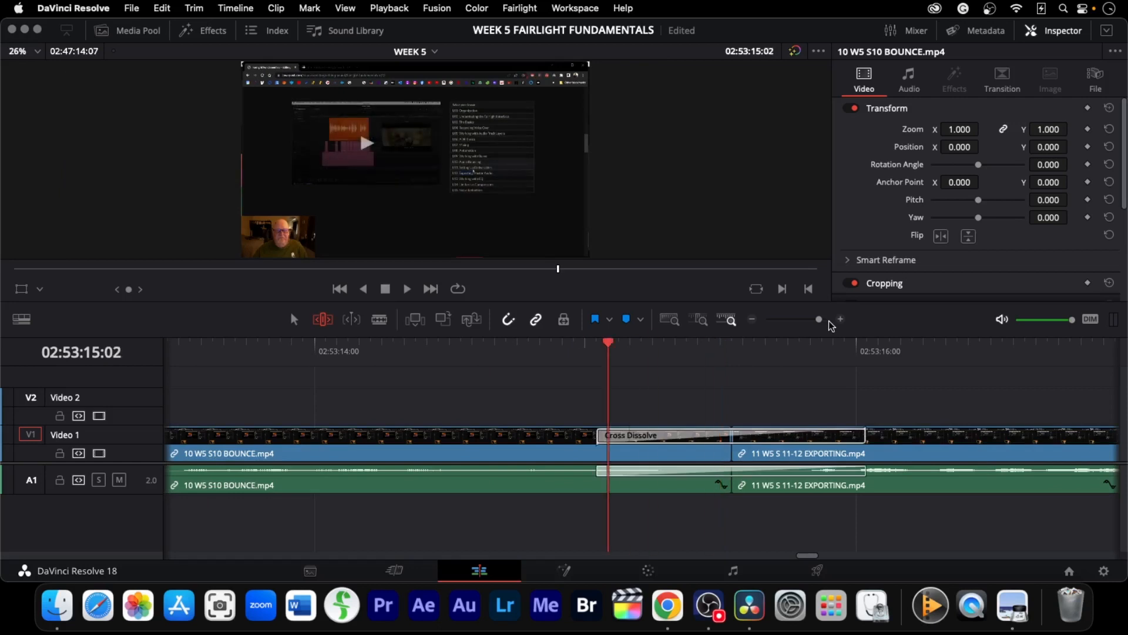
Play through the new cross dissolve between the BOUNCE and EXPORTING clips
key(Left)
key(Left)
key(Left)
key(Left)
key(Left)
key(Left)
key(Left)
key(Left)
key(Left)
key(Left)
key(Left)
key(Left)
key(Left)
key(Left)
key(Left)
key(Left)
key(Left)
key(Left)
key(Left)
key(Left)
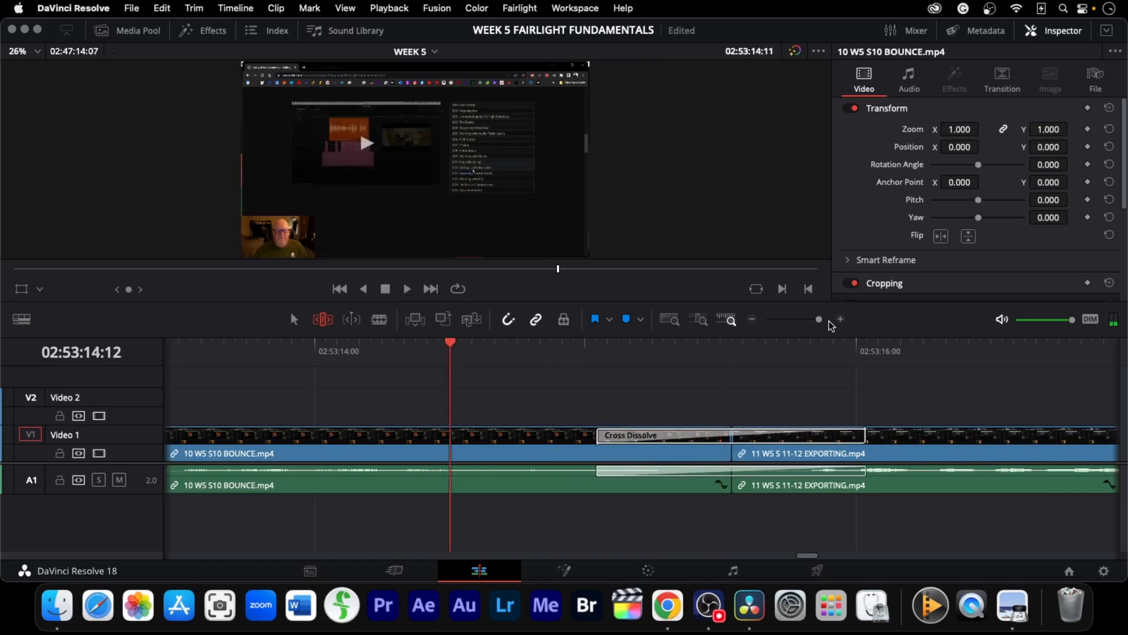
key(space)
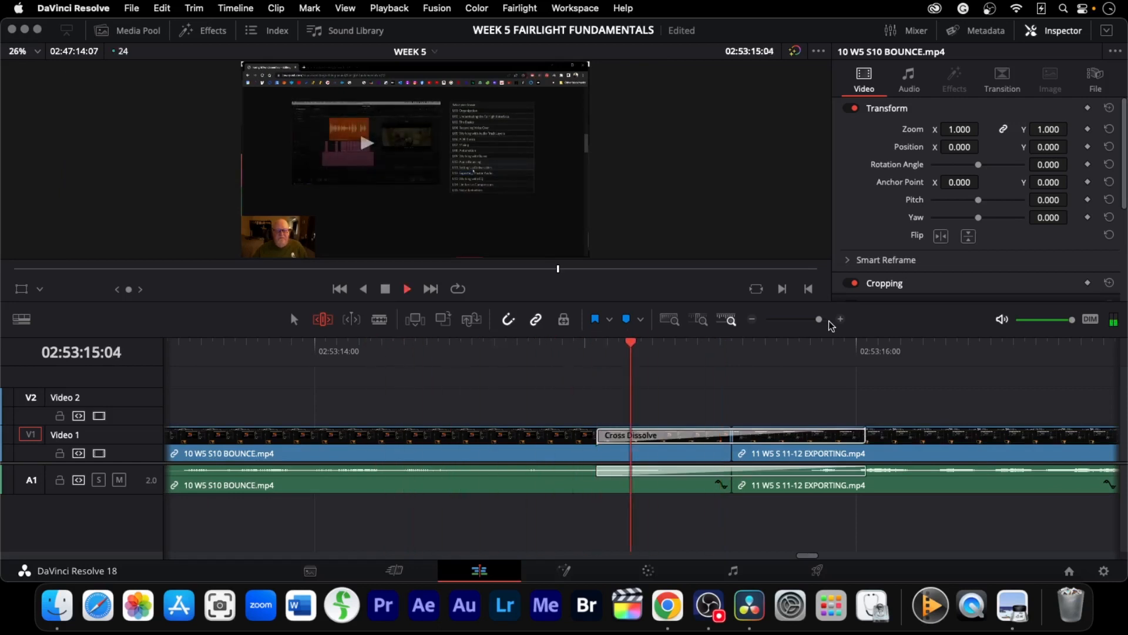
key(space)
Go to the cut between the EXPORTING and EQ clips, trim it about 1.5 seconds earlier, and play back before it
key(Down)
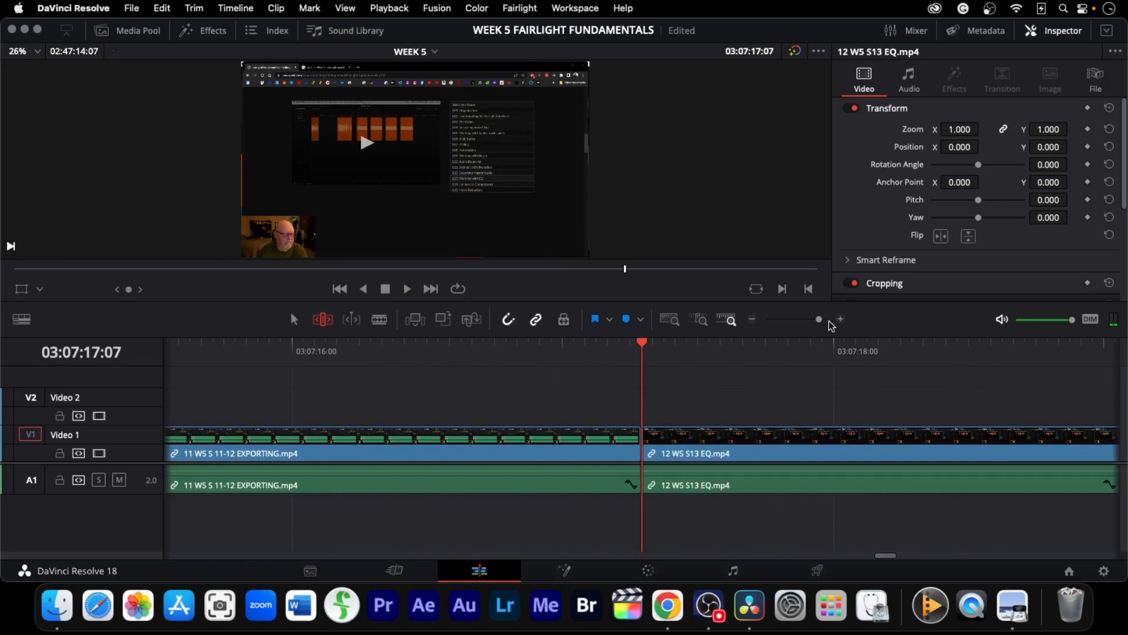
mouse_move(639, 454)
mouse_down()
mouse_move(225, 454)
mouse_move(962, 454)
mouse_move(936, 454)
mouse_up()
key(j)
key(j)
key(j)
key(space)
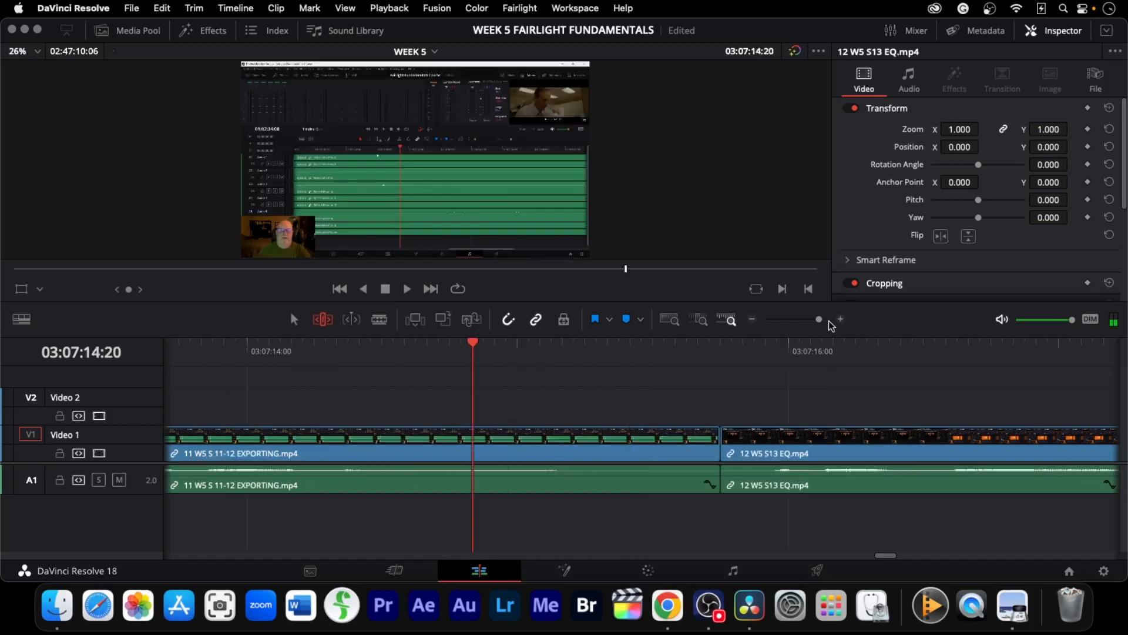
key(space)
Drag the cut between the EXPORTING and EQ clips slightly earlier and add a cross dissolve there
key(Right)
key(Right)
key(Right)
key(Right)
drag(727, 454, 631, 453)
key(super+t)
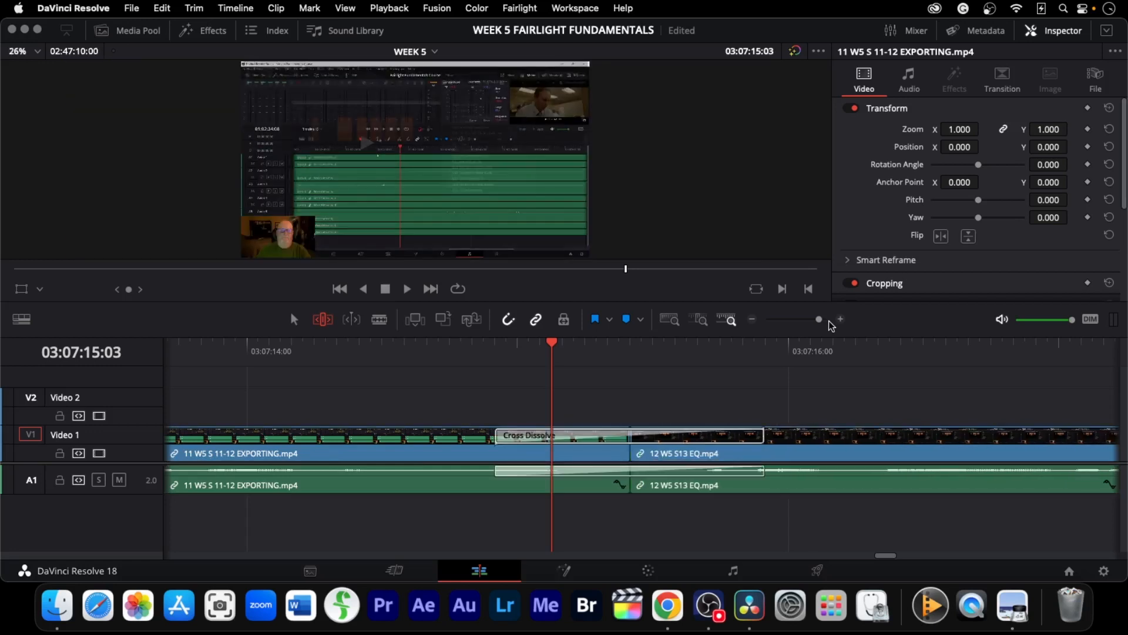
Play through the cross dissolve between the EXPORTING and EQ clips
key(j)
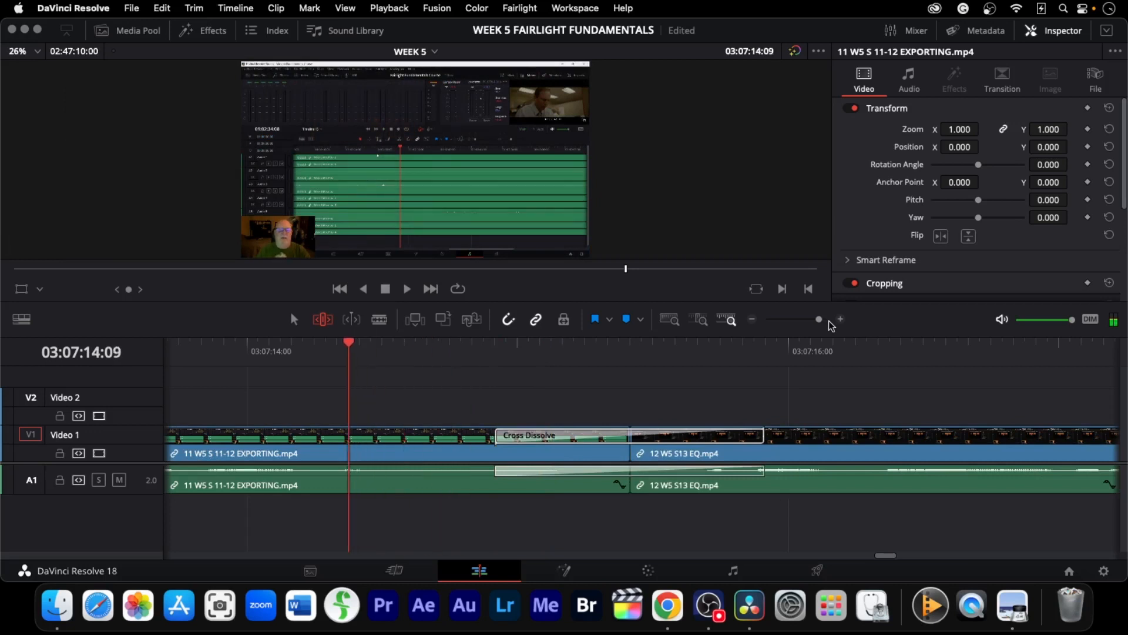
key(l)
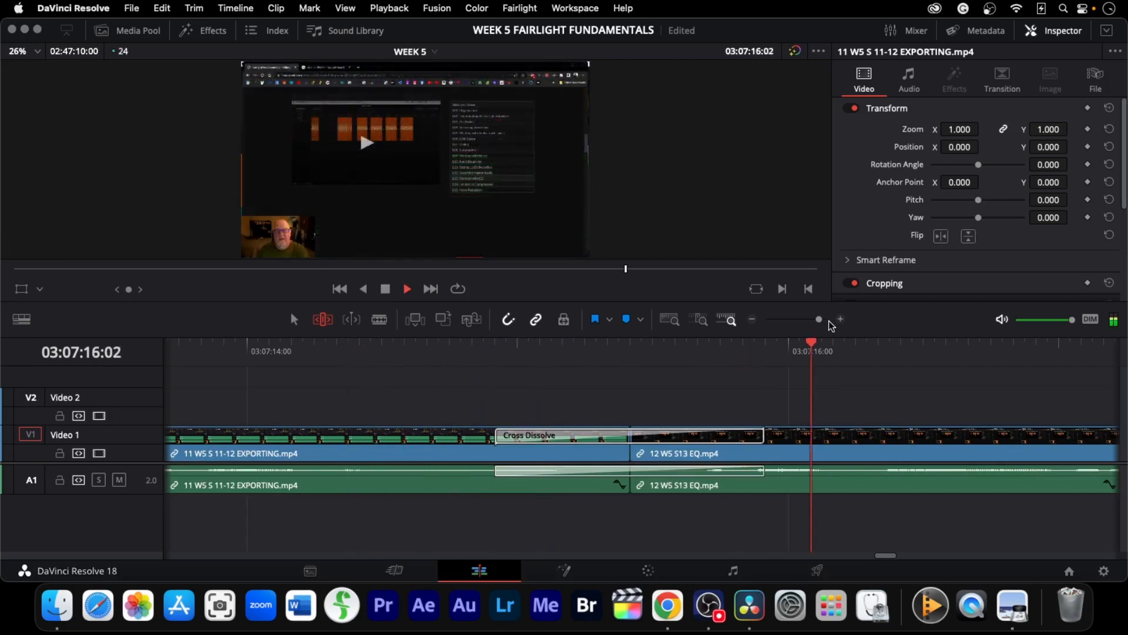
key(k)
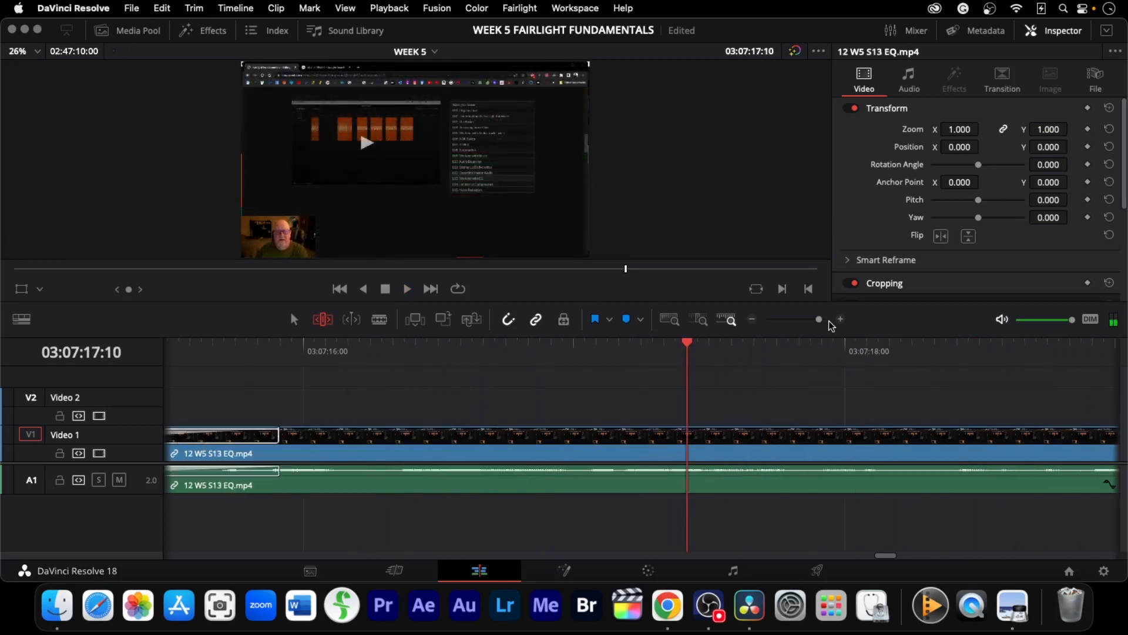
key(l)
key(k)
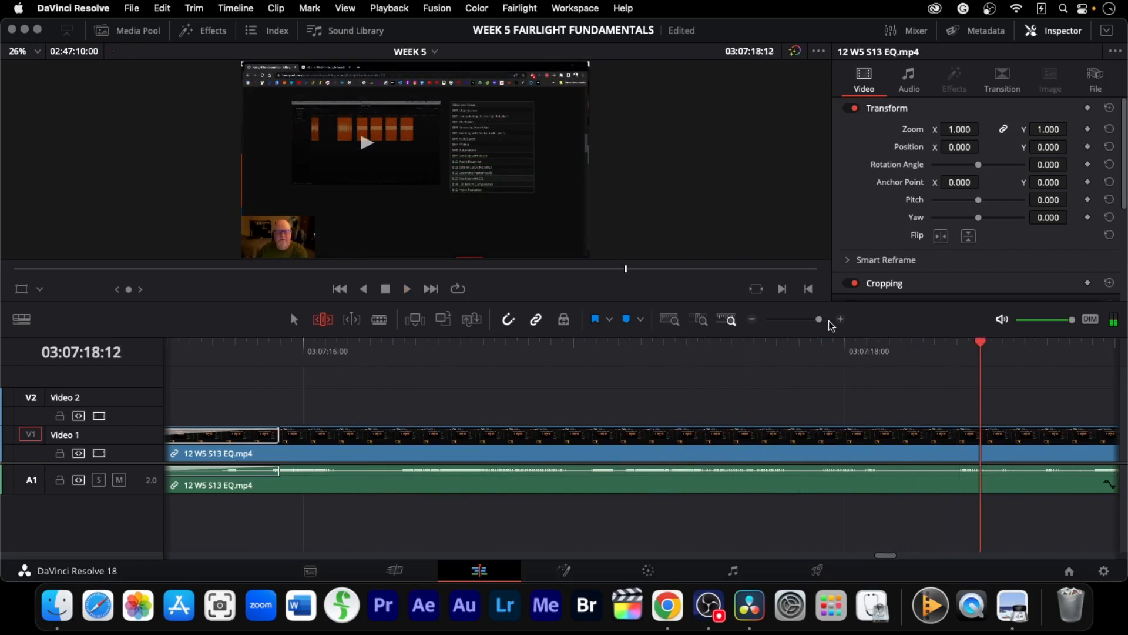
Go to the cut between the EQ and SOUND MANAGEMENT clips and trim it about 0.8 second earlier
key(Down)
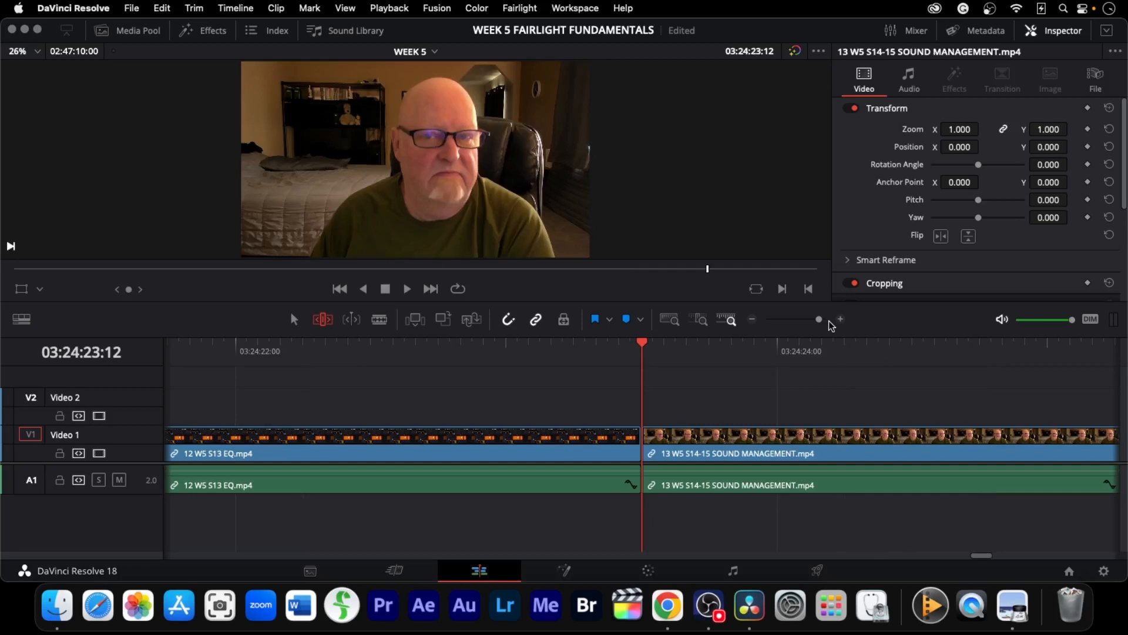
key(super+j)
key(super+k)
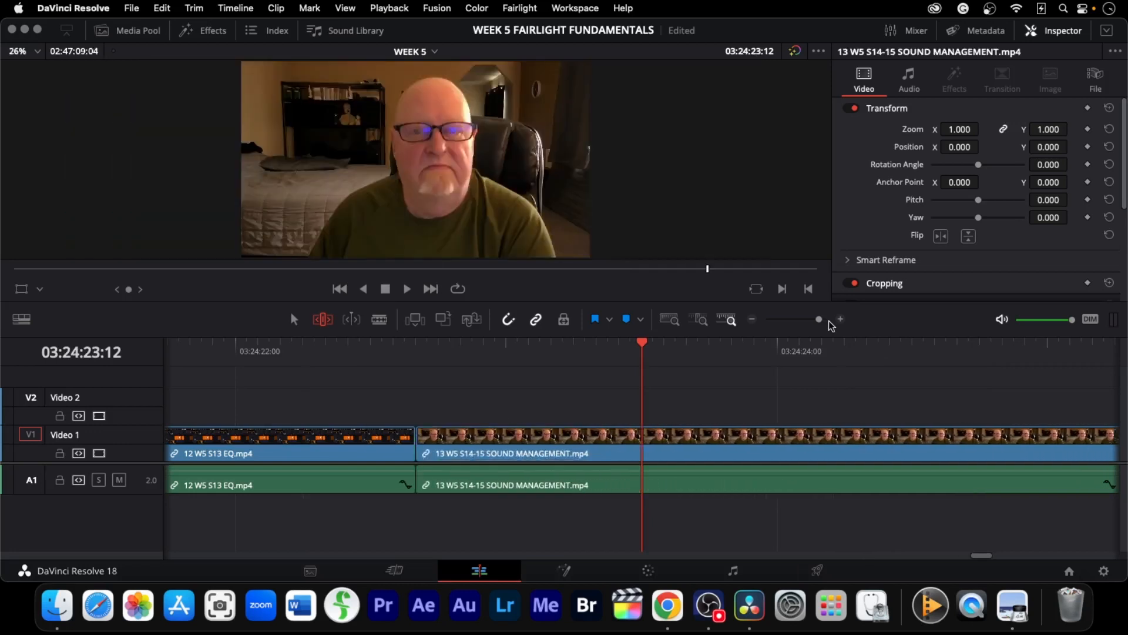
key(super+l)
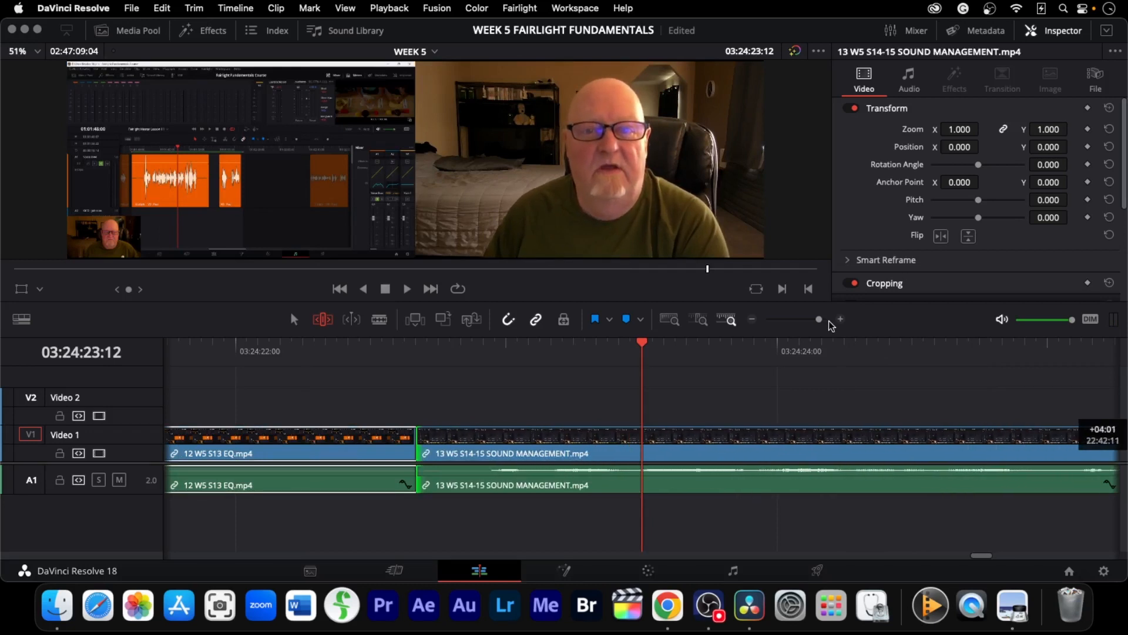
Adjust the cut between the EQ and SOUND MANAGEMENT clips by a few frames and add a cross dissolve there
key(k)
key(j)
key(j)
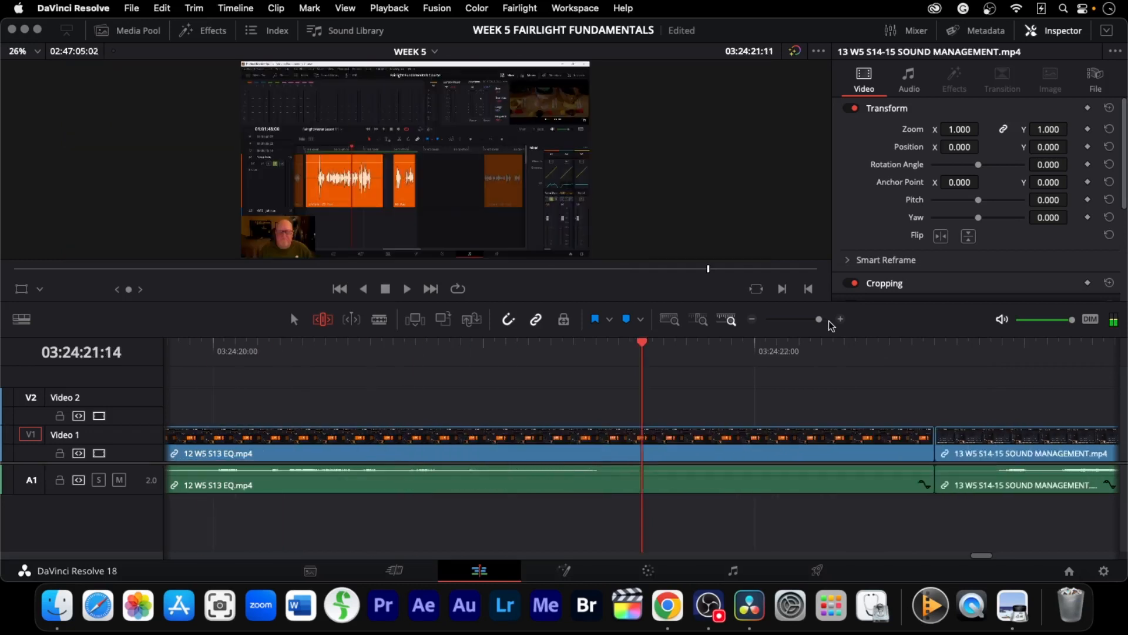
key(l)
key(k)
key(v)
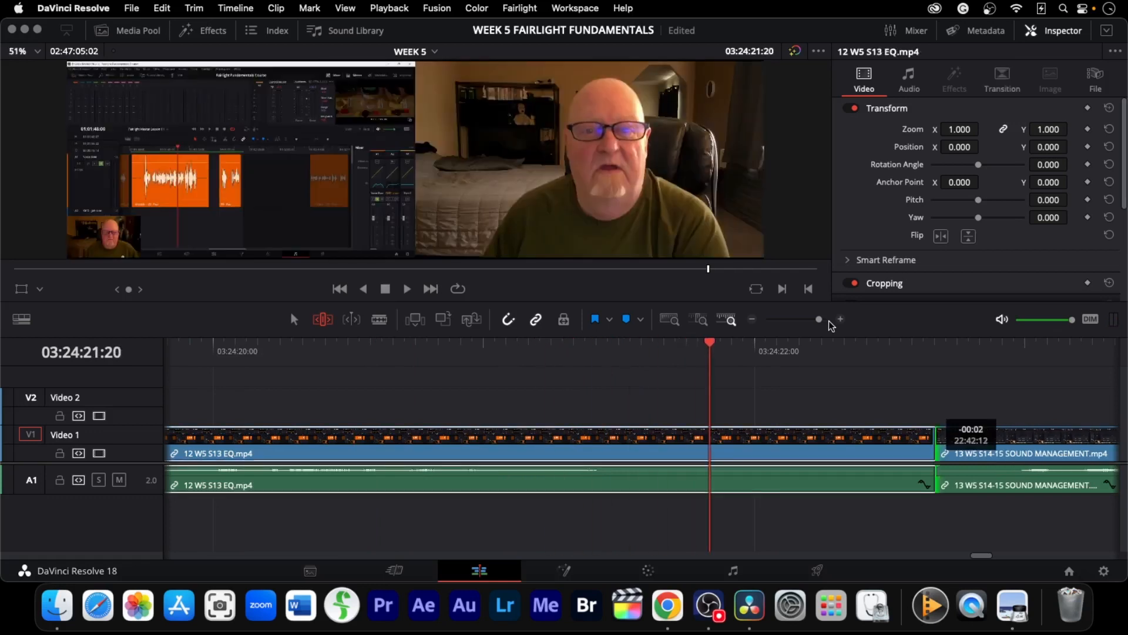
key(u)
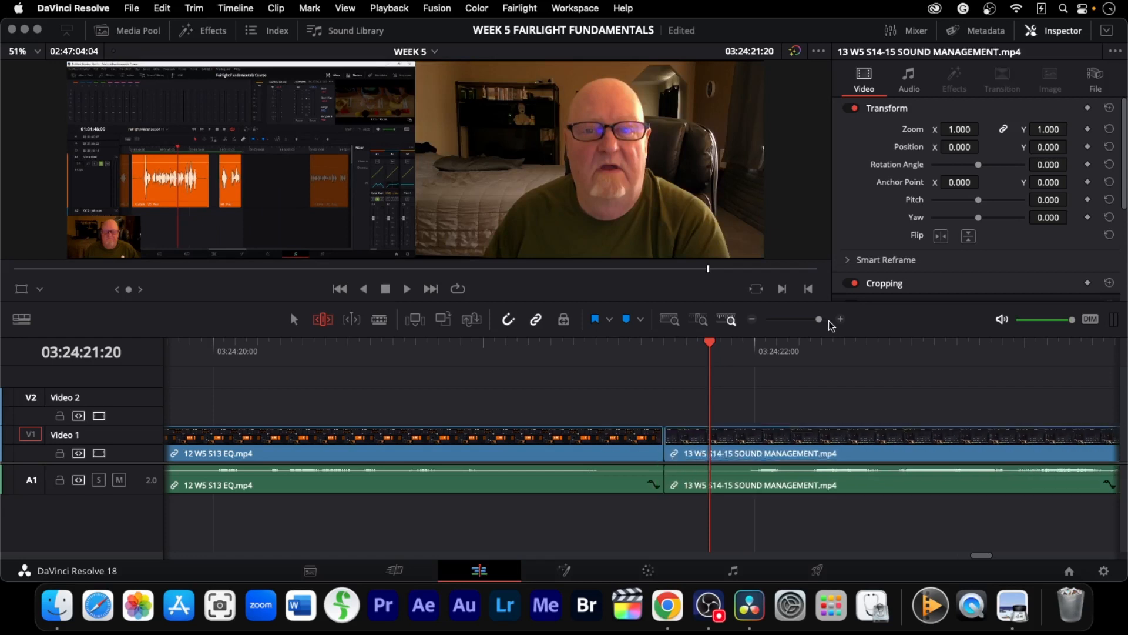
key(u)
key(.)
key(.)
key(.)
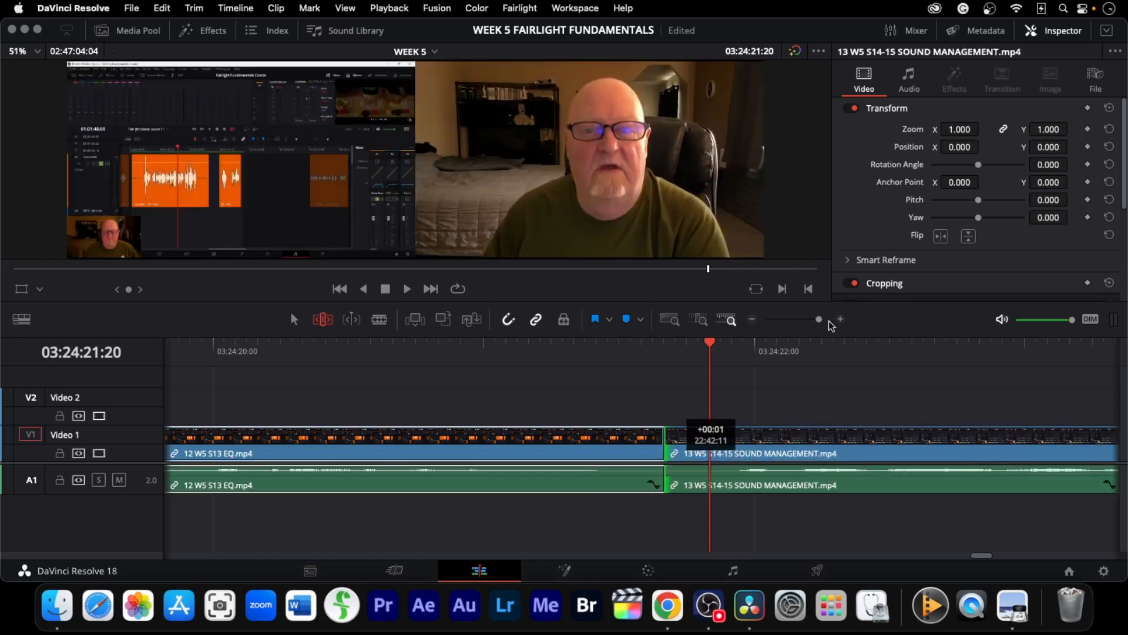
key(super+t)
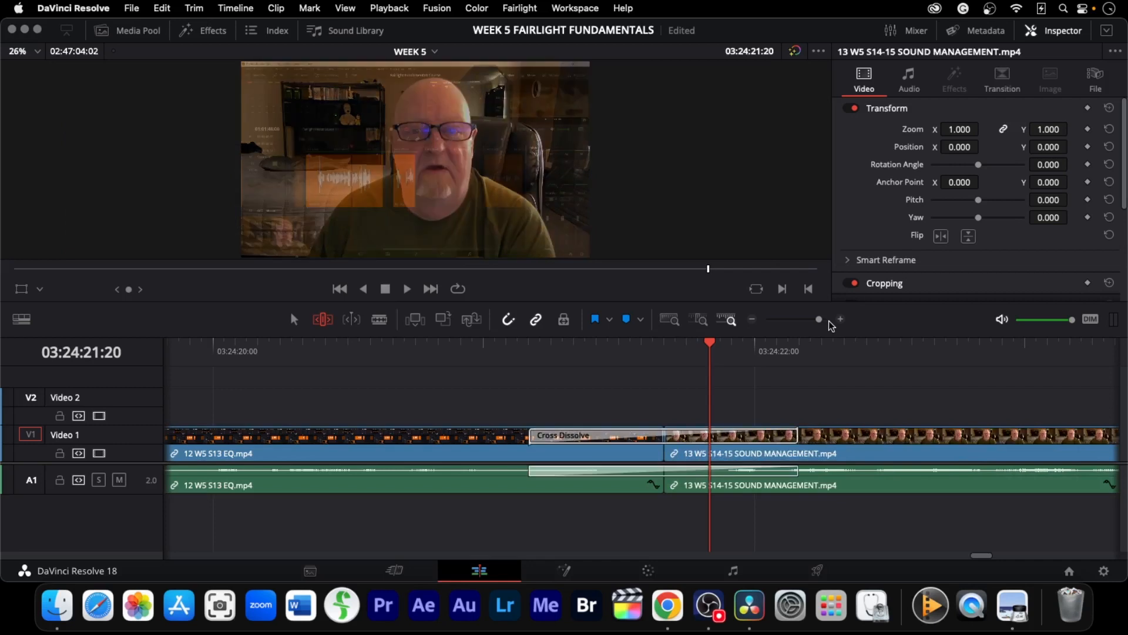
Play through the cross dissolve between the EQ and SOUND MANAGEMENT clips
key(j)
key(j)
key(space)
key(space)
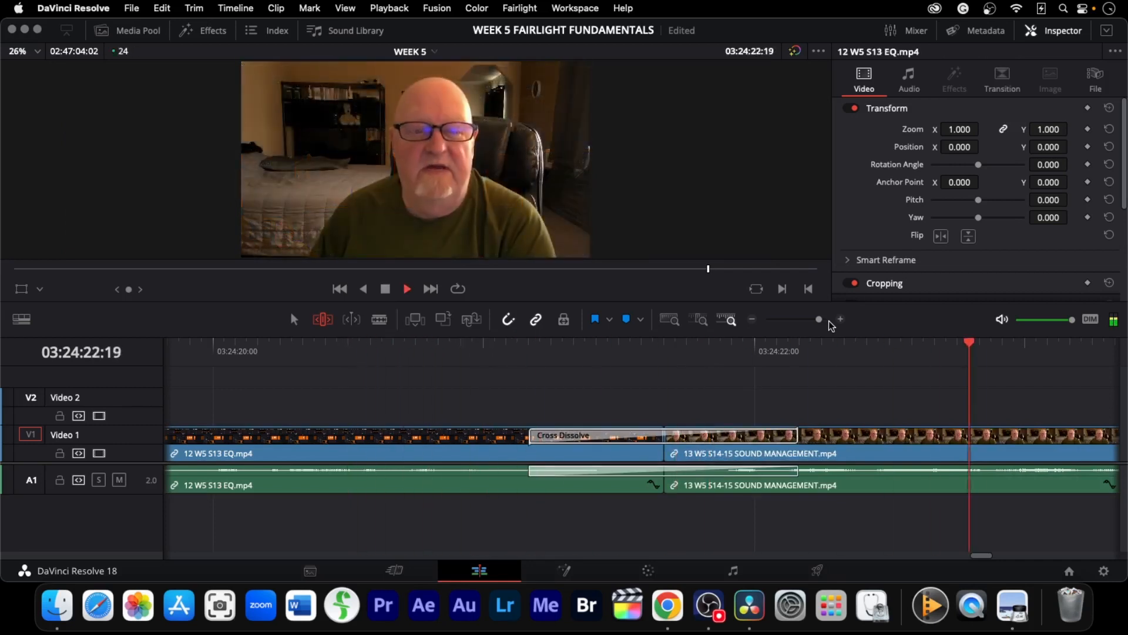
Trim the tail of the SOUND MANAGEMENT clip at the end of the timeline
key(End)
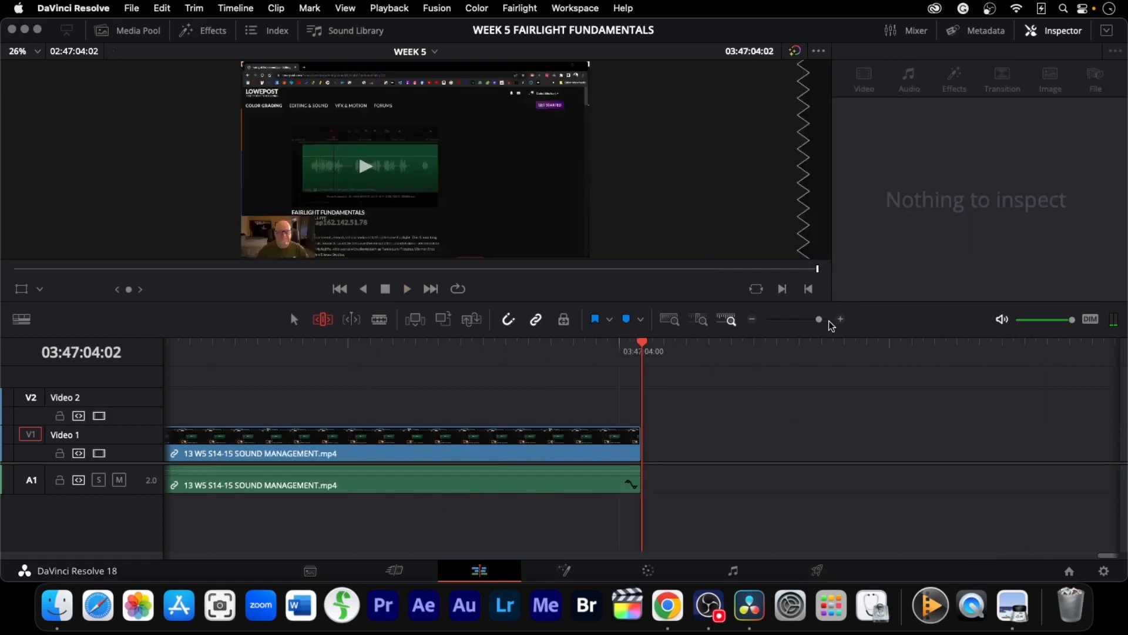
drag(638, 452, 336, 451)
key(ctrl+z)
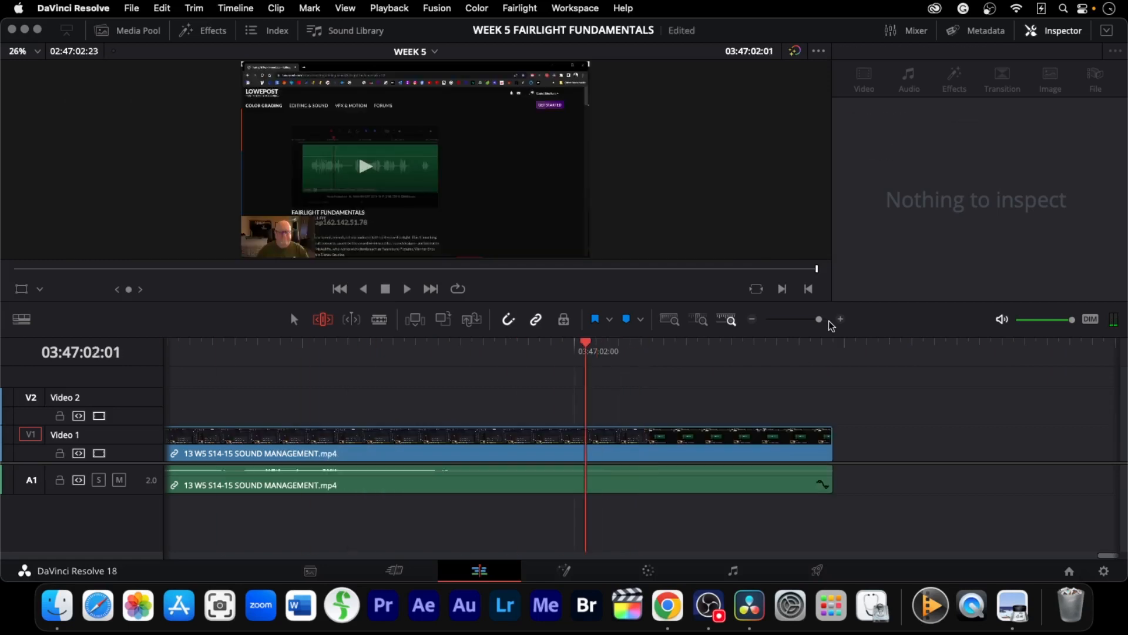
drag(832, 451, 539, 451)
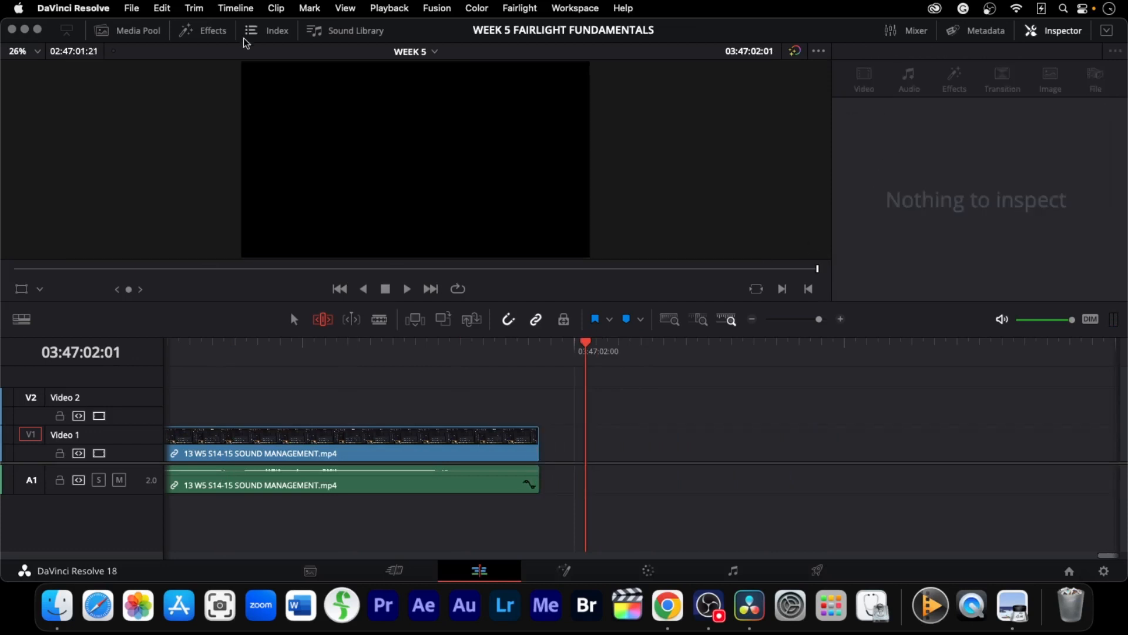
Add a Flip Over title on Video 2 just after the end of the SOUND MANAGEMENT clip
click(203, 30)
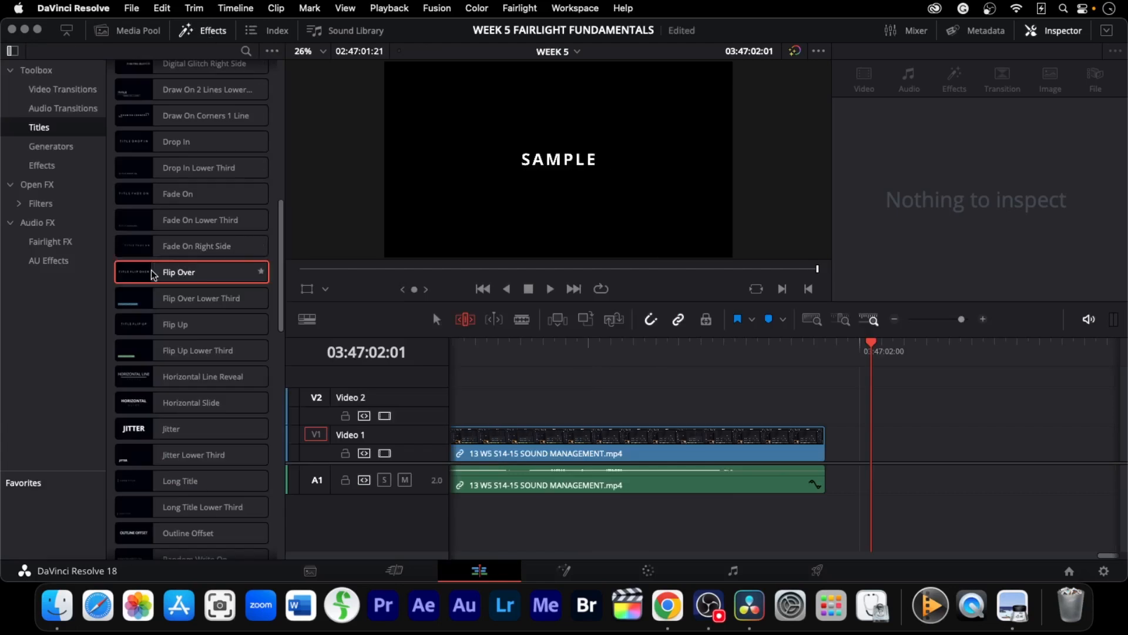
drag(152, 272, 820, 422)
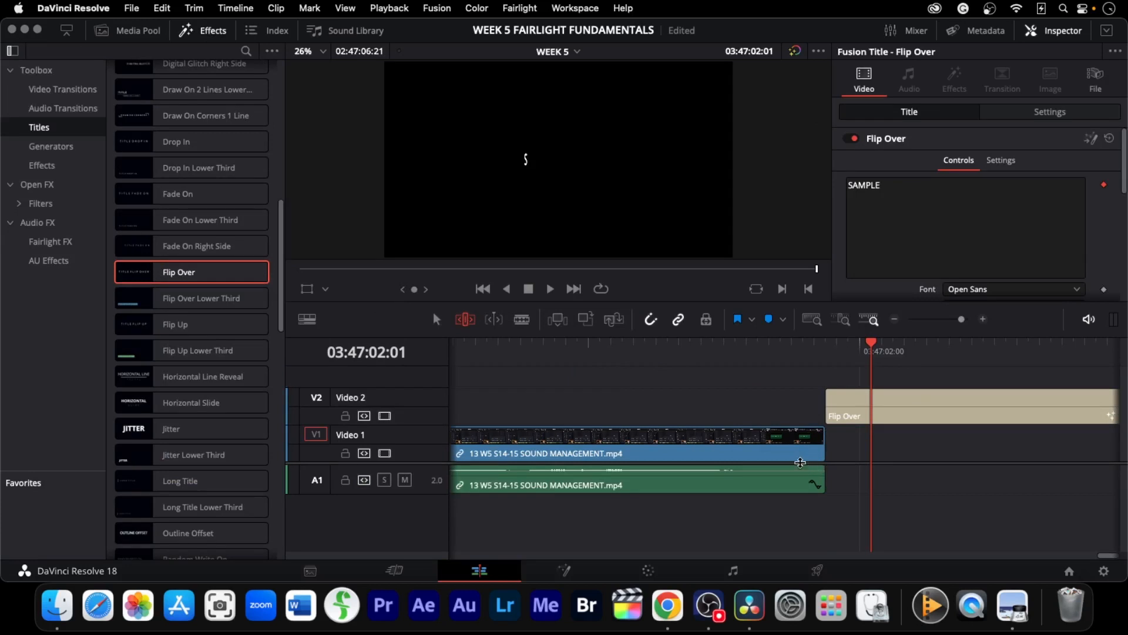
key(super+t)
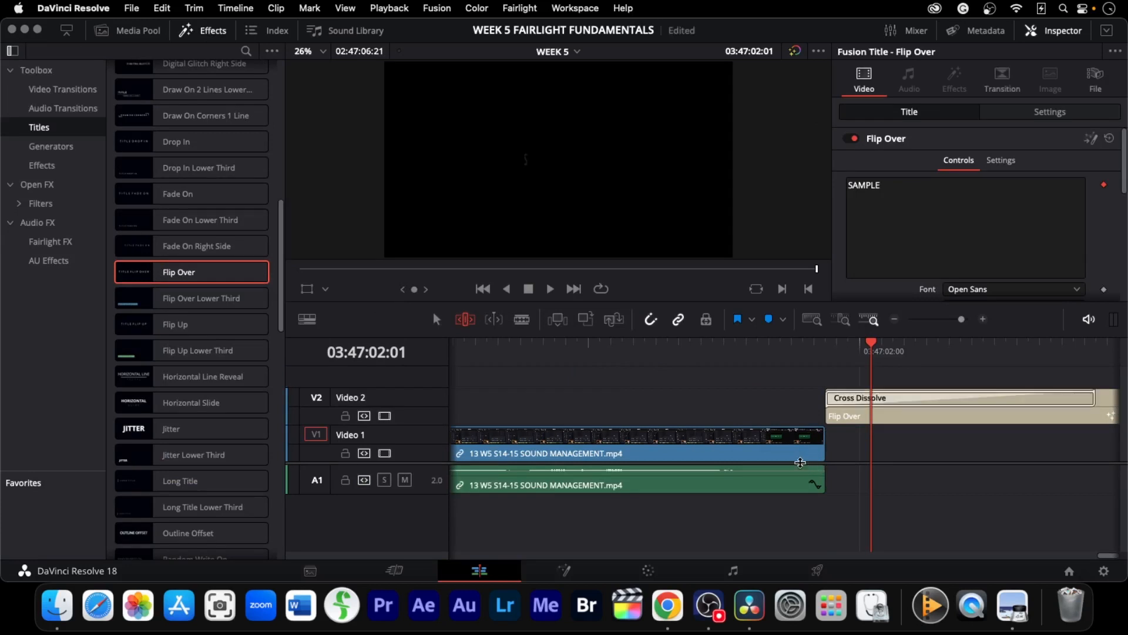
key(super+z)
click(802, 483)
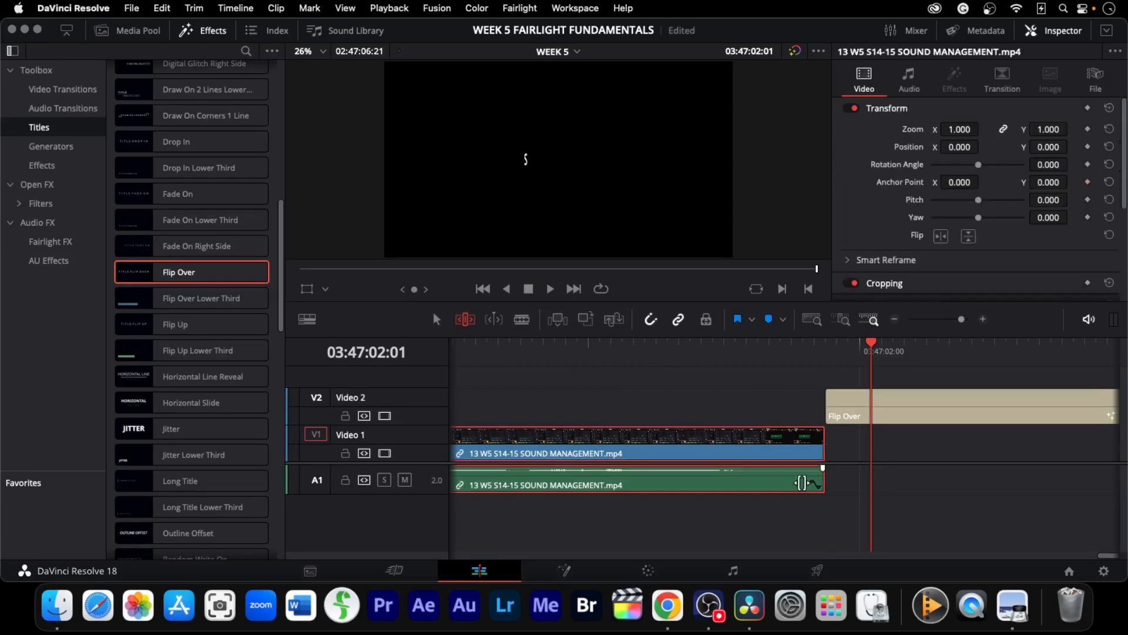
key(super+shift+z)
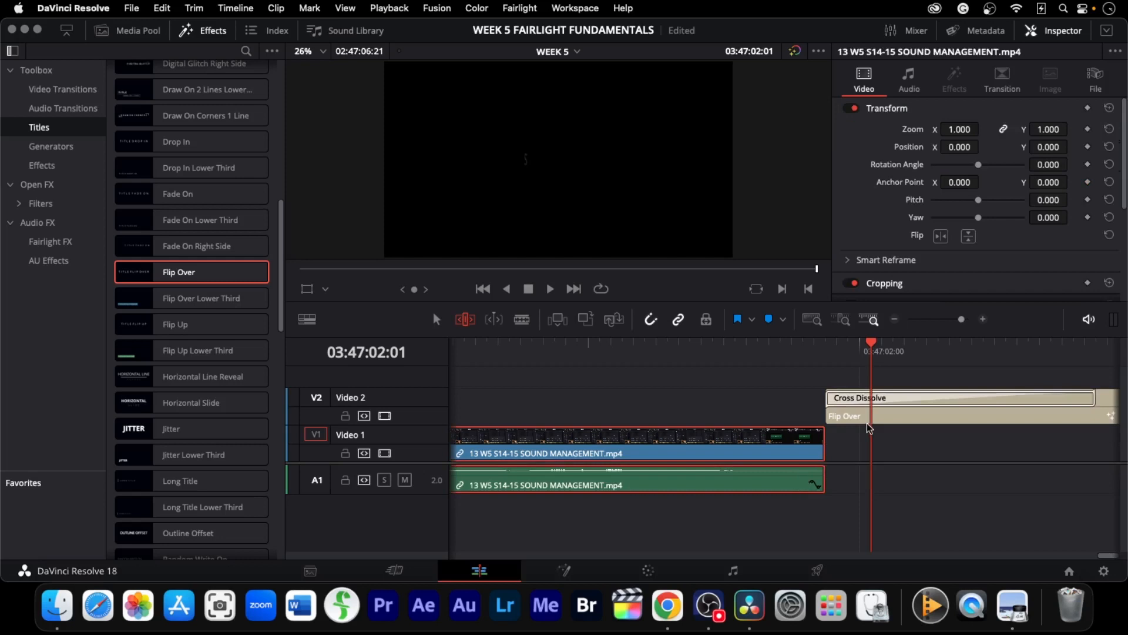
key(super+z)
key(Left)
key(Left)
key(Left)
key(Left)
key(Left)
key(Left)
key(Left)
key(Left)
key(Left)
key(Left)
key(Left)
key(Left)
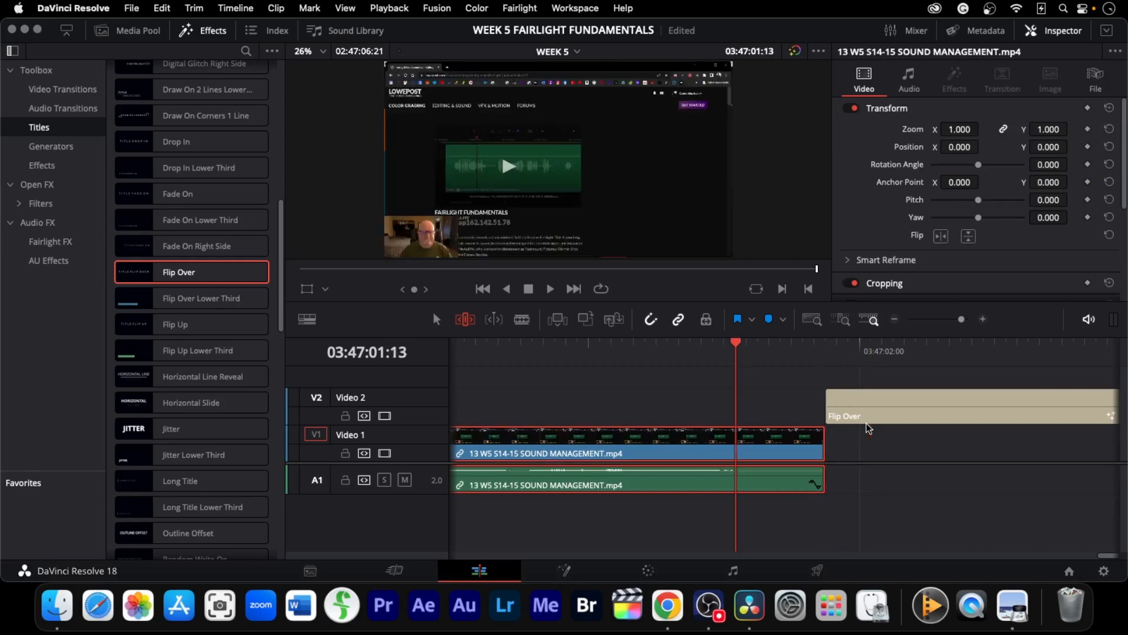
Add a cross dissolve at the end of the SOUND MANAGEMENT clip
click(894, 482)
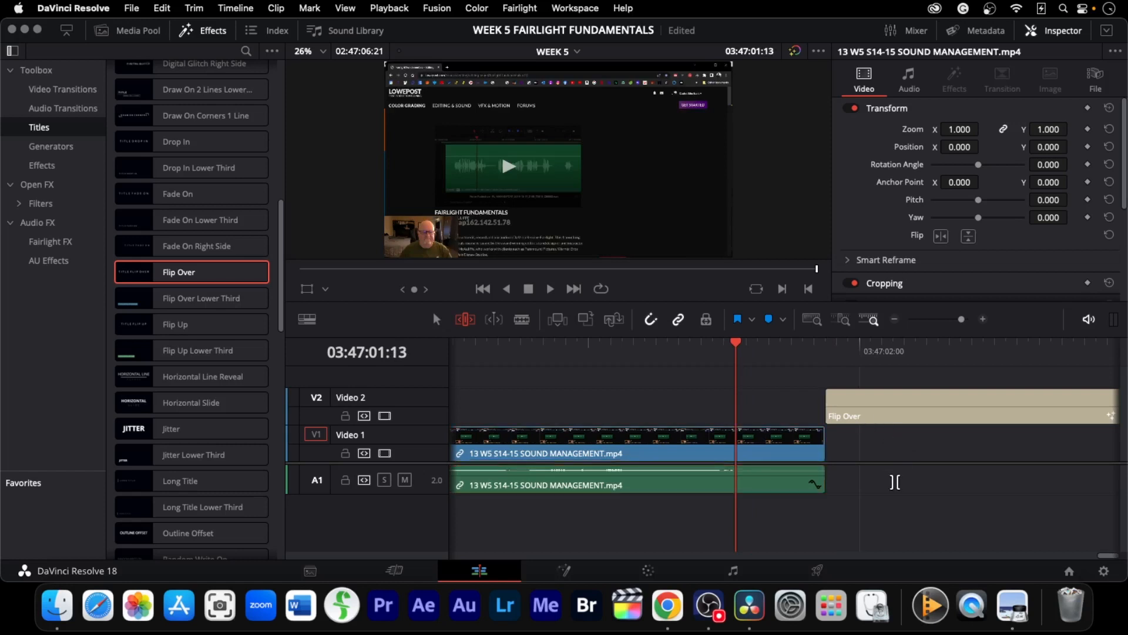
key(Right)
key(Right)
key(Right)
key(Right)
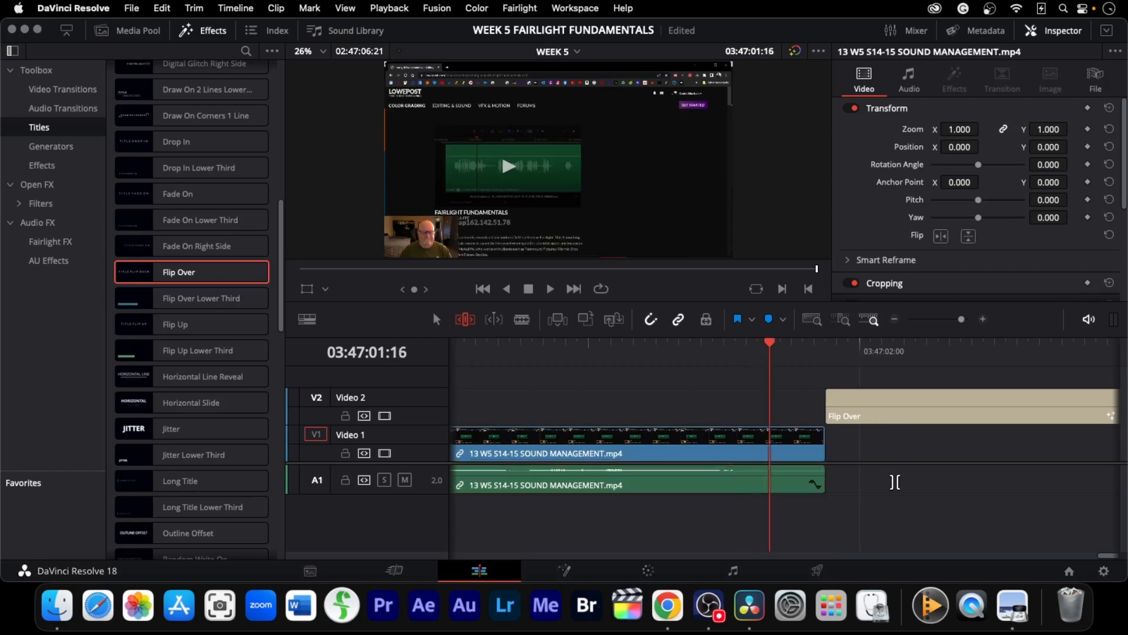
key(super+t)
key(Right)
key(Right)
key(Right)
key(Right)
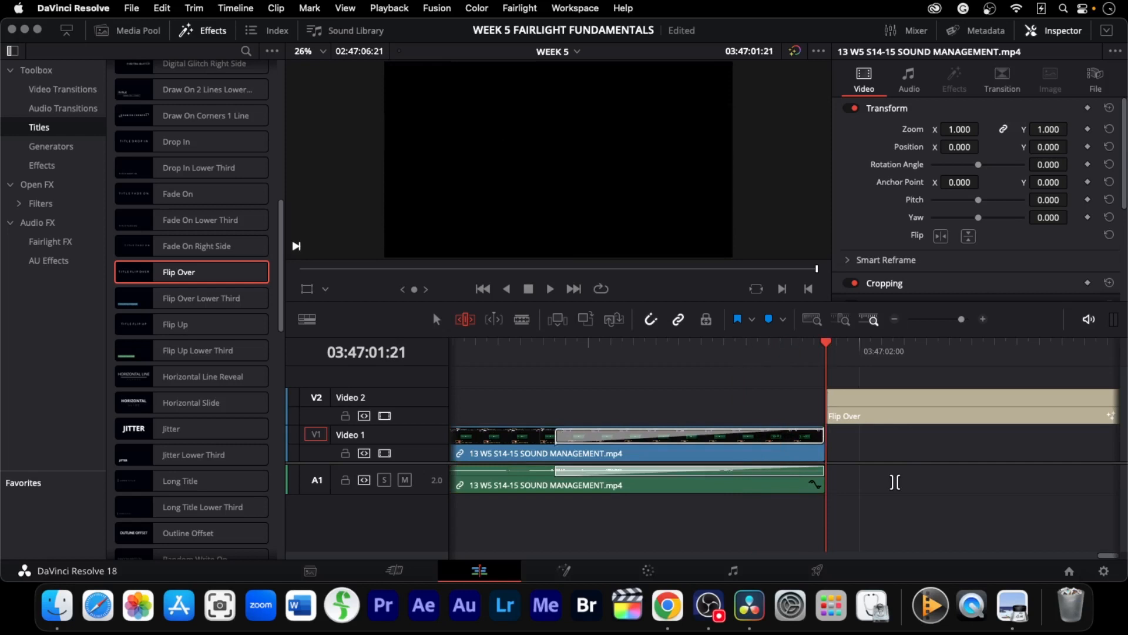
key(Right)
key(Right)
key(Right)
key(Right)
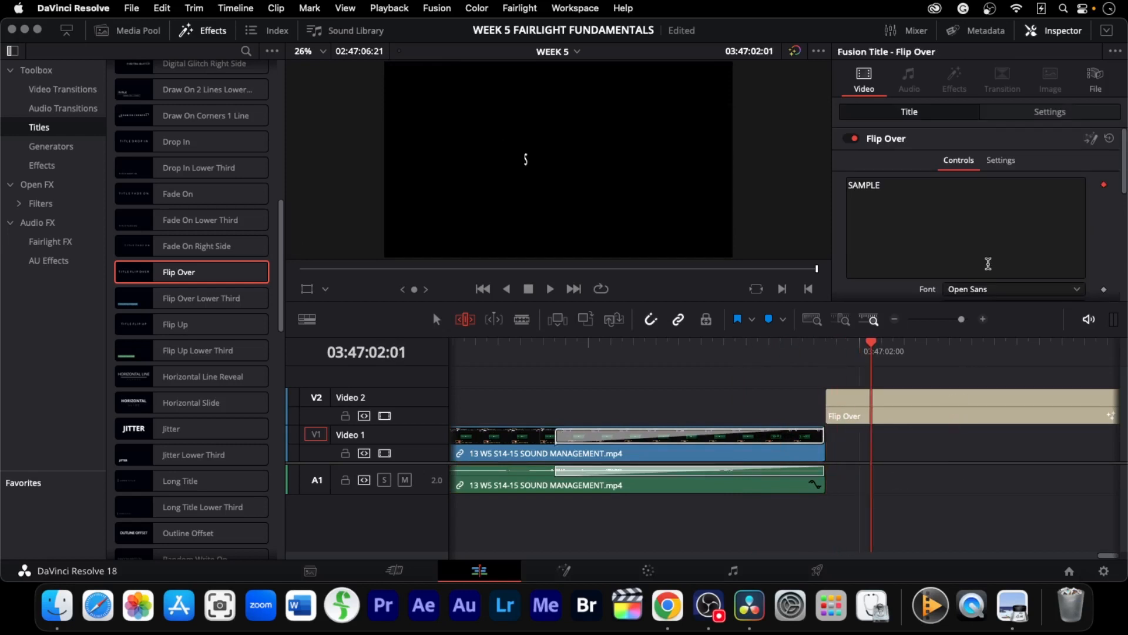
Change the Flip Over title text to Thanks For Watching and play it back
click(902, 189)
drag(901, 190, 845, 189)
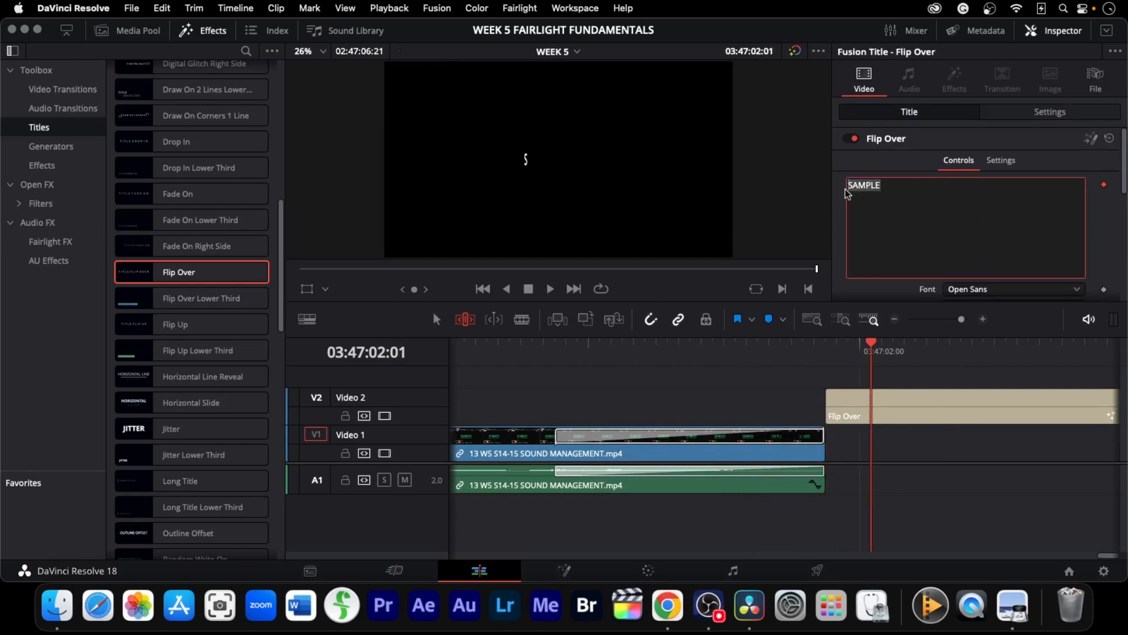
text(Th)
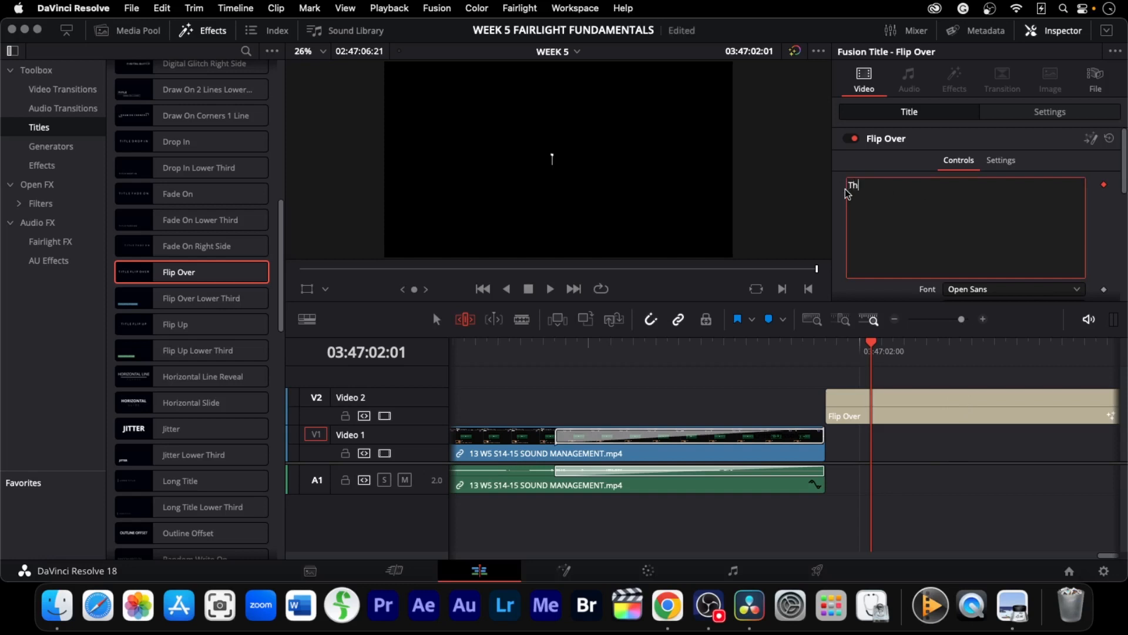
text(anks For Watching)
scroll(967, 204, down, 5)
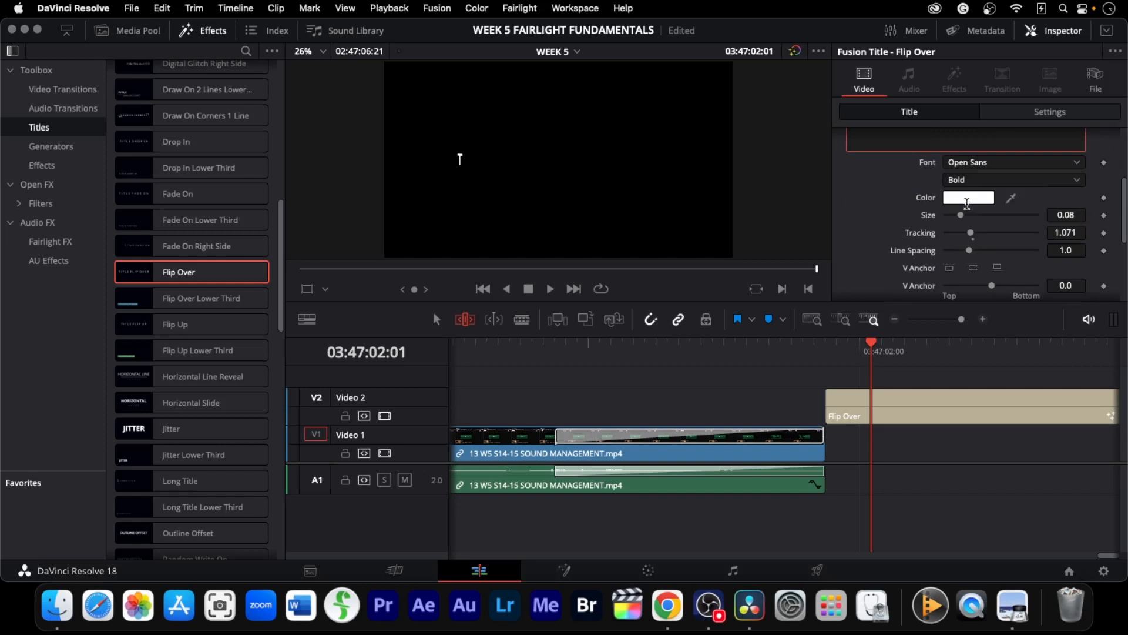
scroll(969, 207, up, 3)
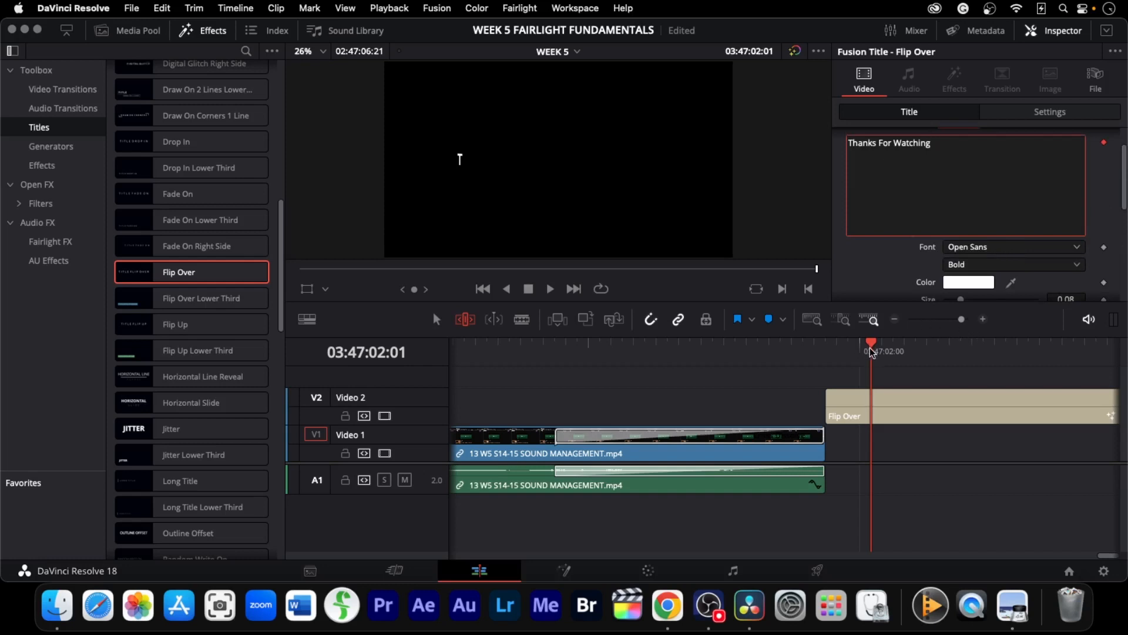
click(872, 471)
key(space)
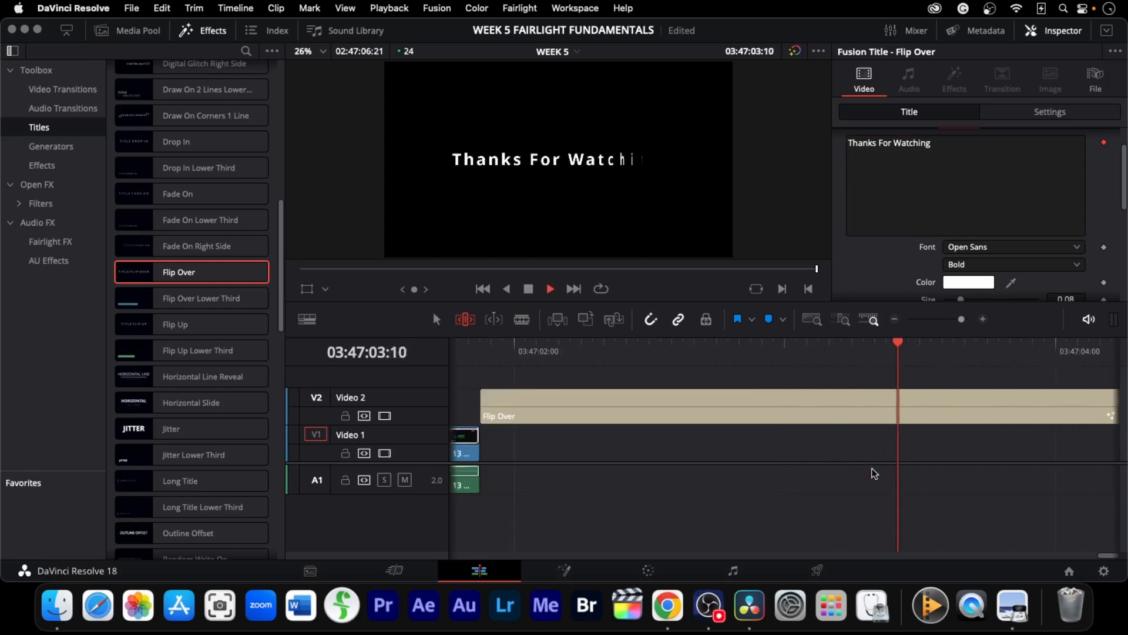
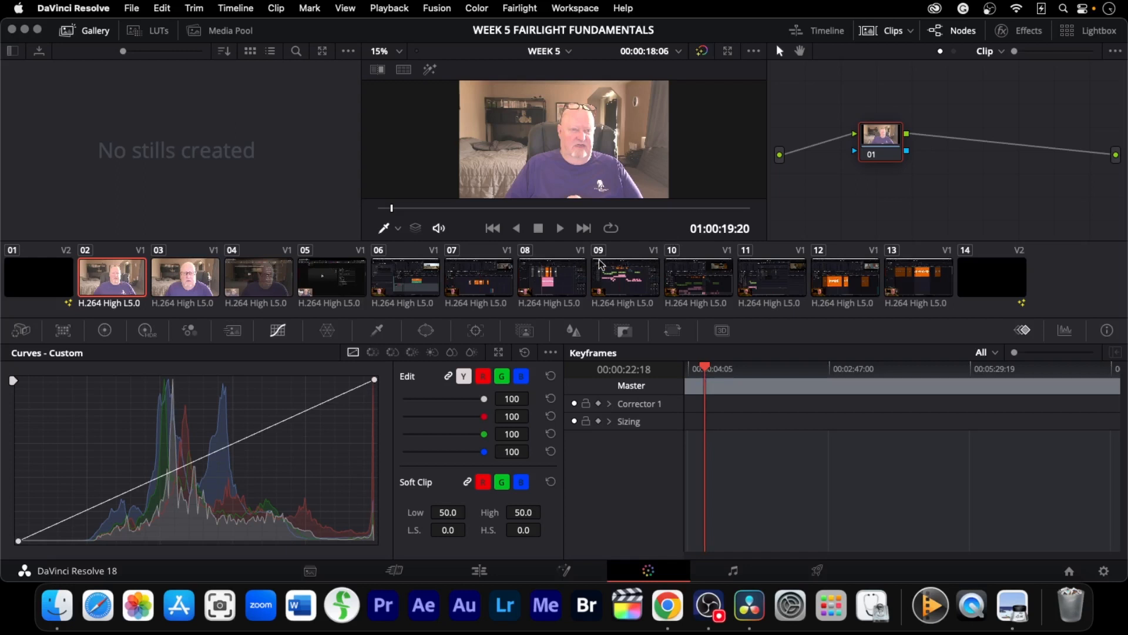
Set up the Color page workspace by hiding the clip thumbnails and gallery, widening the node editor and showing the scopes
click(892, 41)
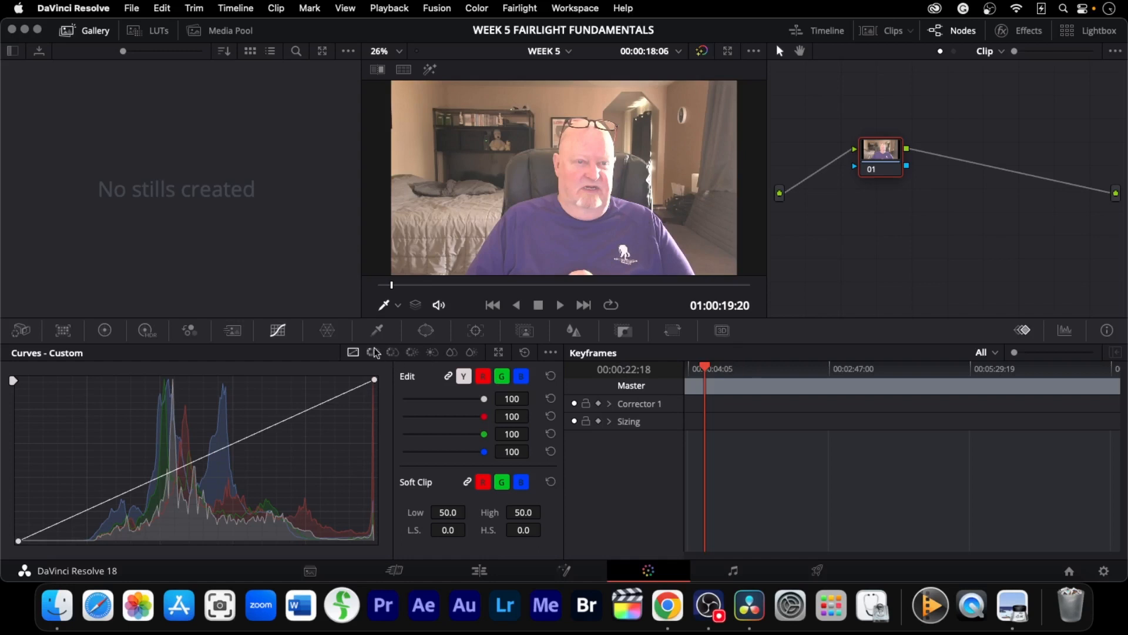
click(111, 333)
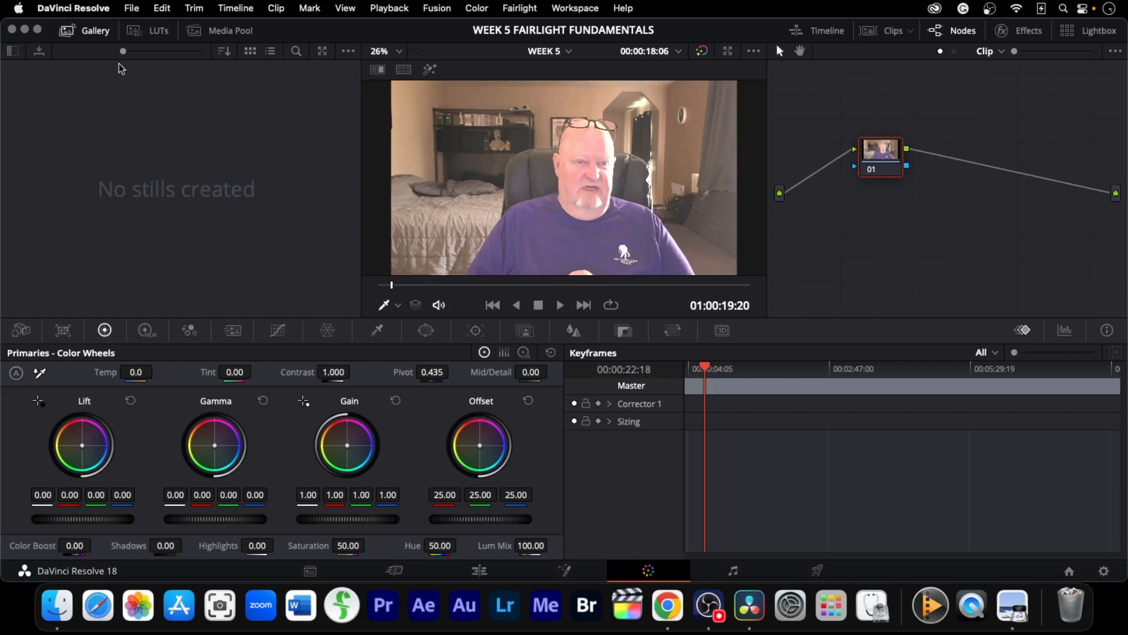
click(67, 30)
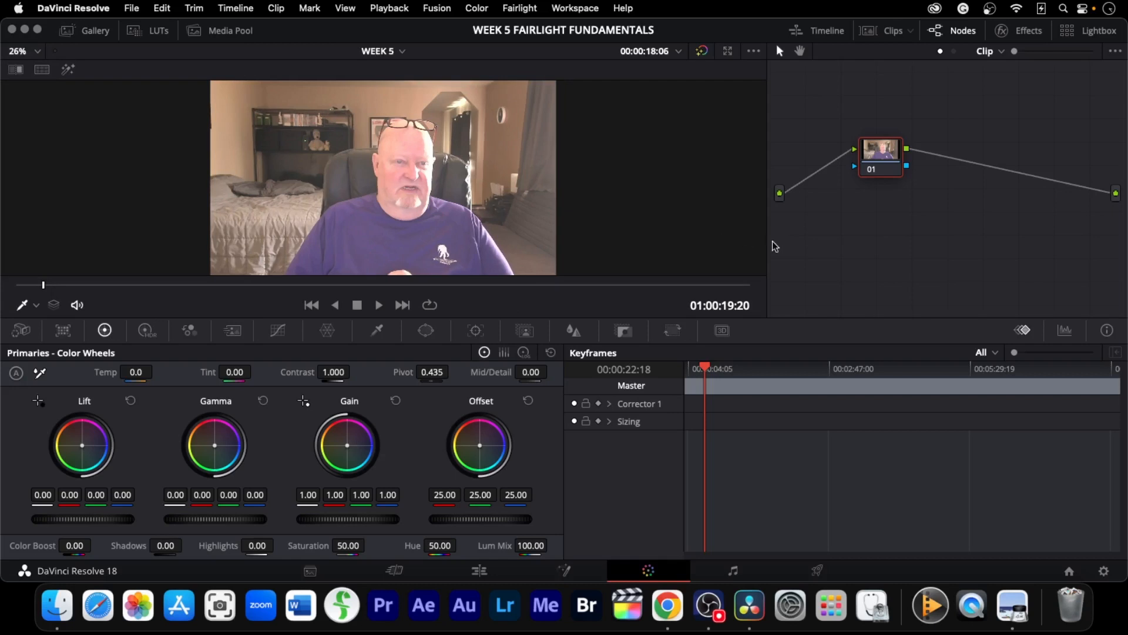
drag(767, 242, 529, 250)
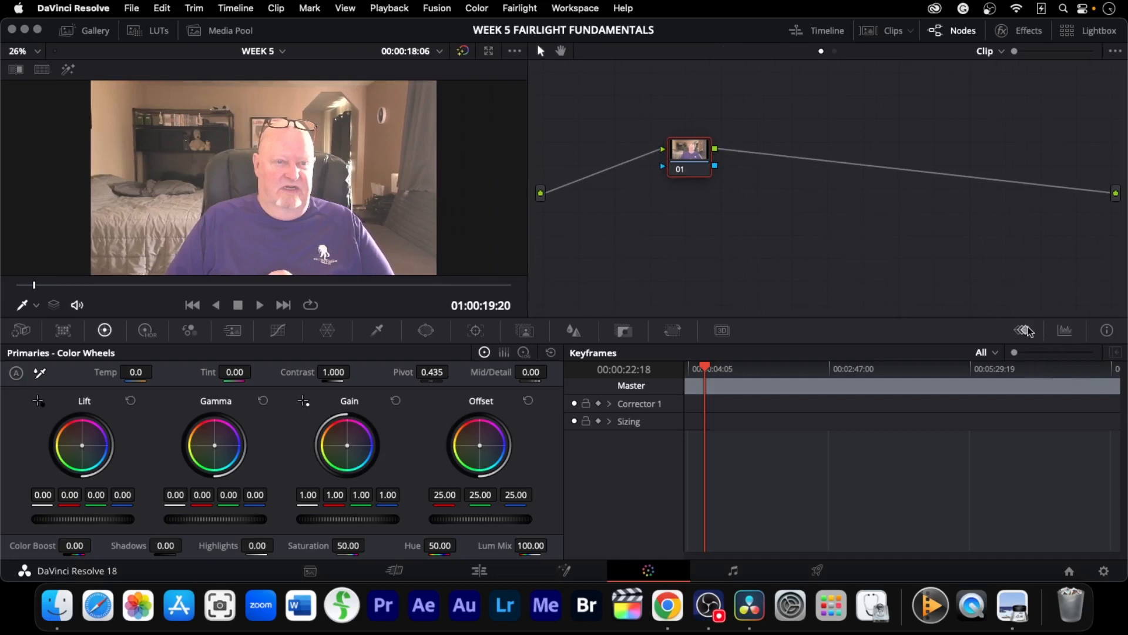
click(1076, 337)
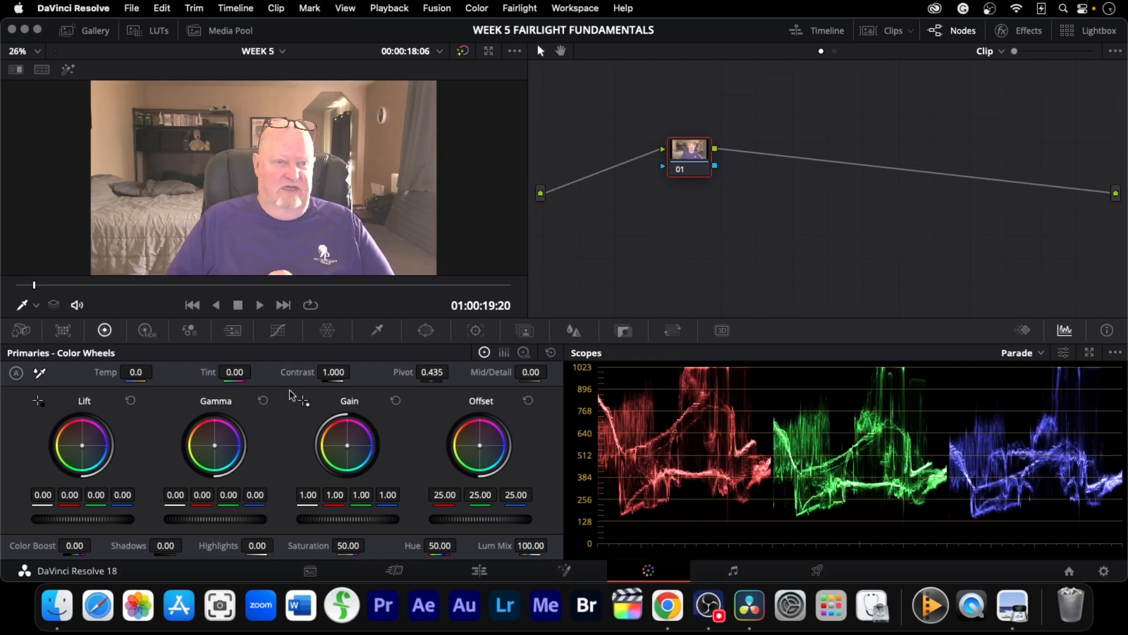
In Curves, adjust the highlight points of the blue, red and green channel curves to balance the clip's color
click(281, 332)
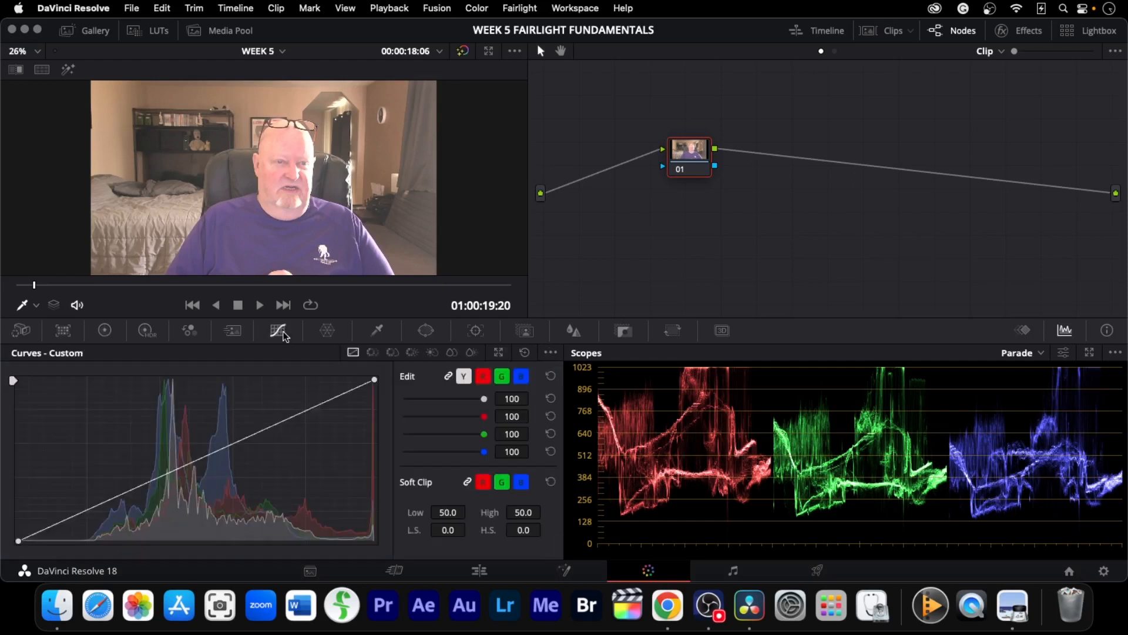
click(523, 379)
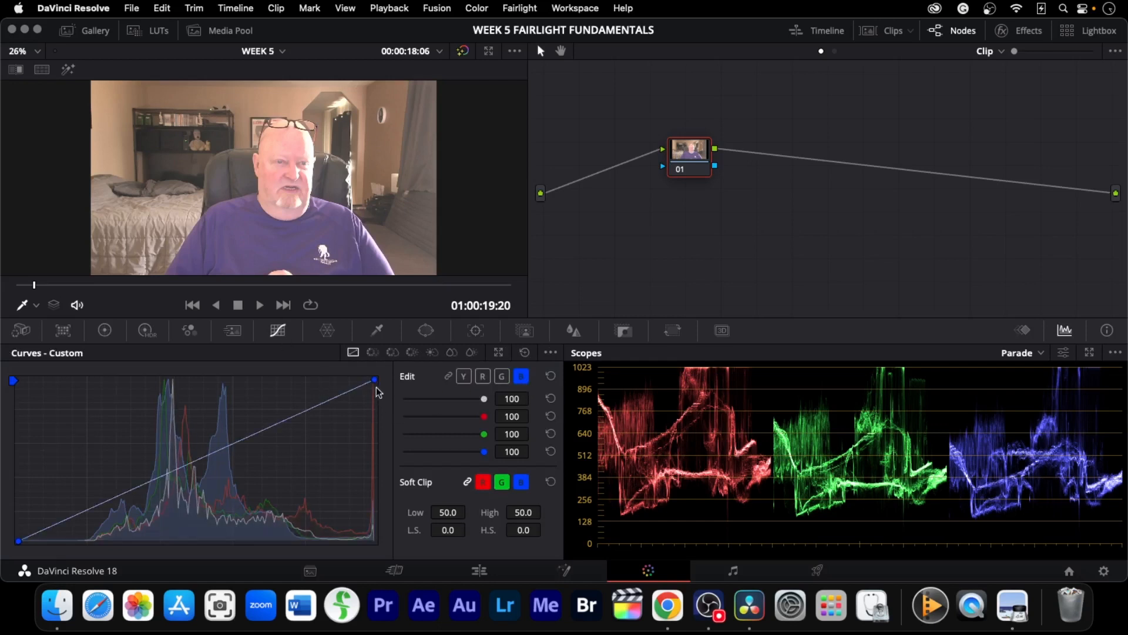
drag(376, 387, 341, 357)
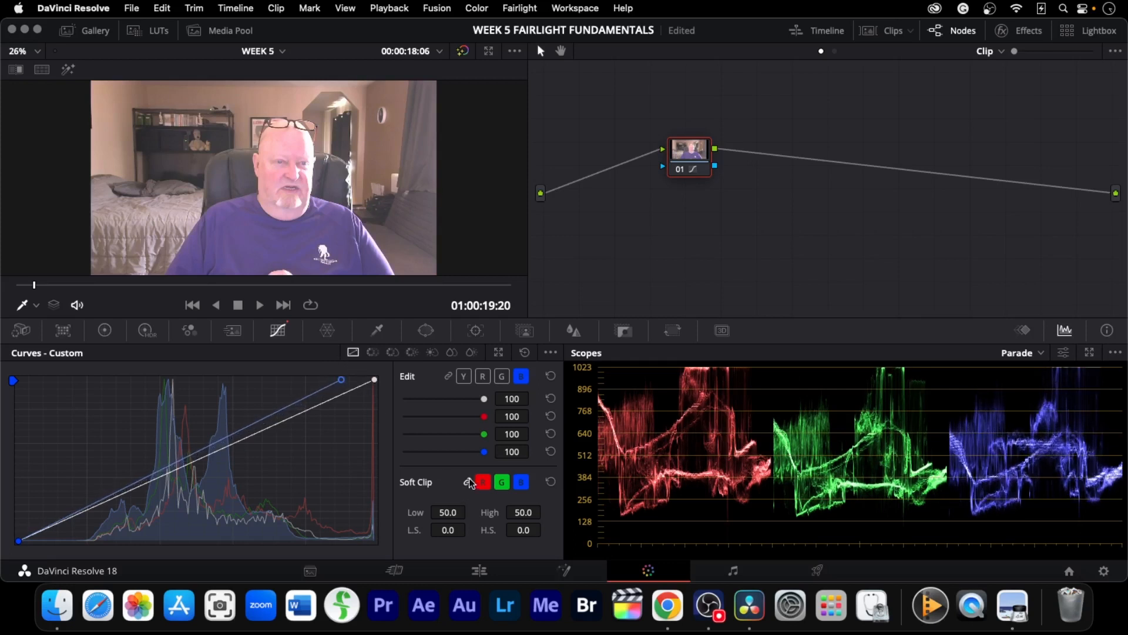
click(483, 377)
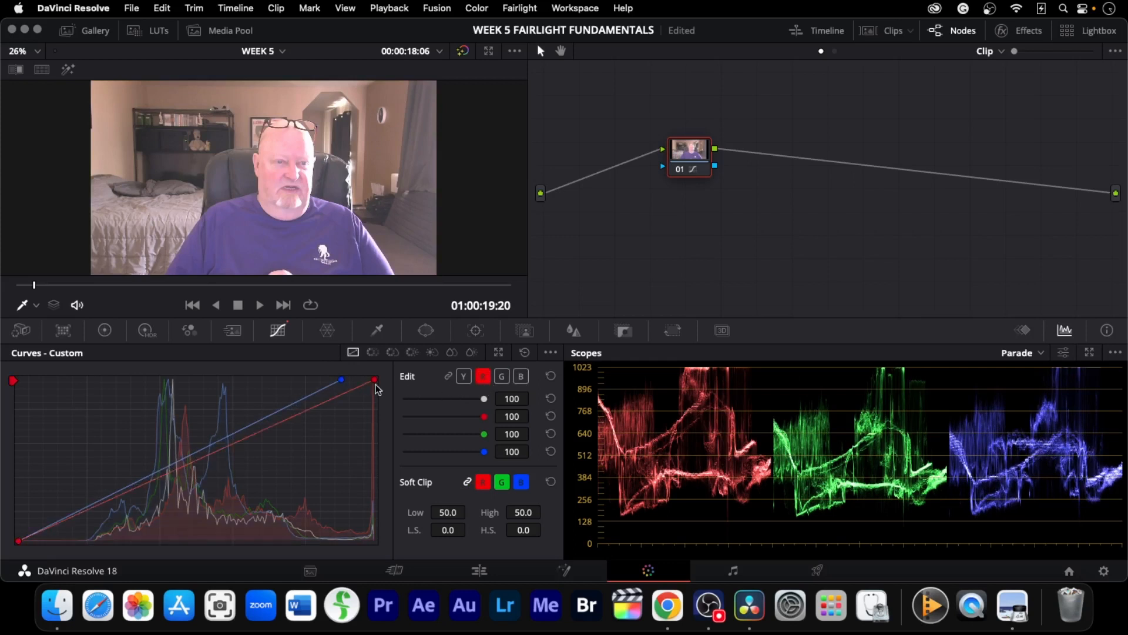
drag(376, 384, 376, 393)
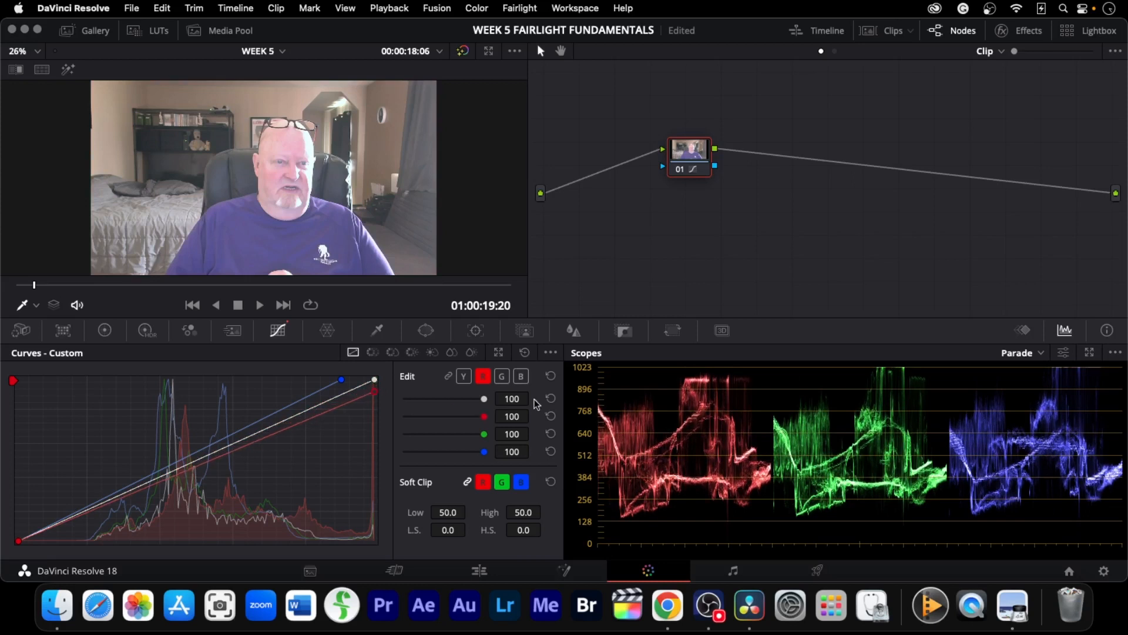
click(503, 377)
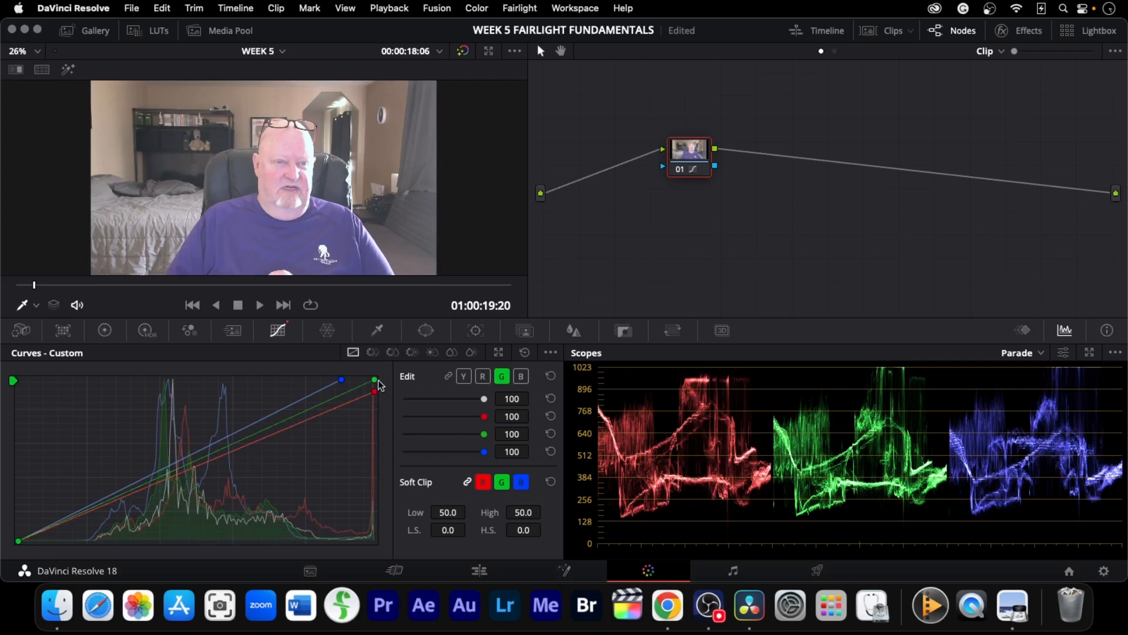
drag(377, 380, 376, 386)
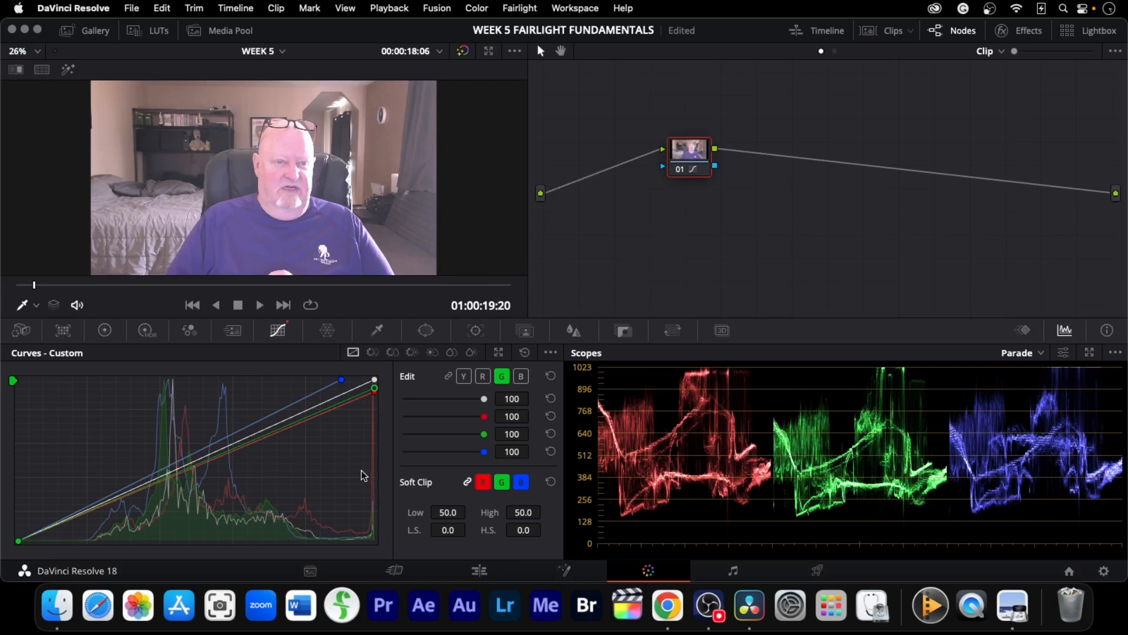
In the primary color wheels, set Gain to 0.98 and Lift to -0.09
click(116, 336)
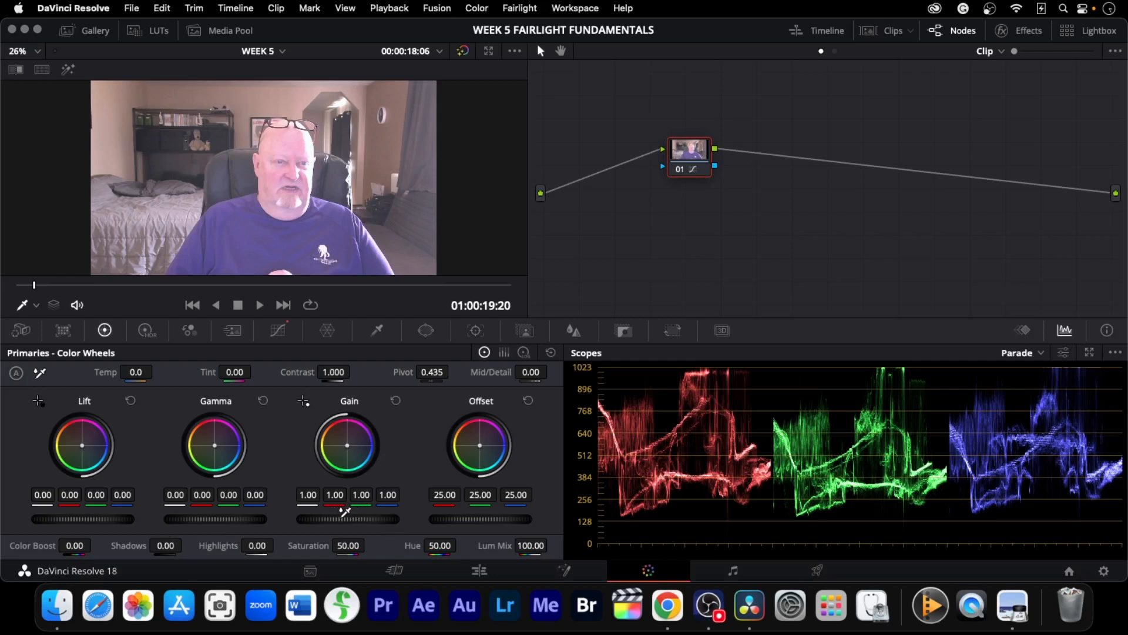
drag(345, 516, 328, 516)
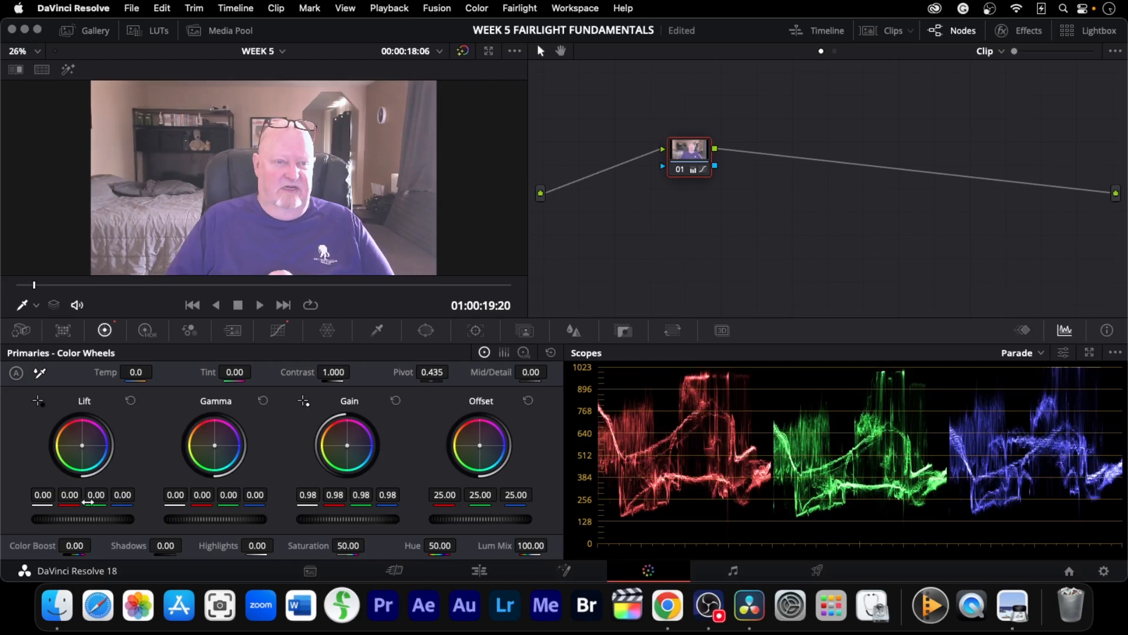
drag(80, 520, 27, 524)
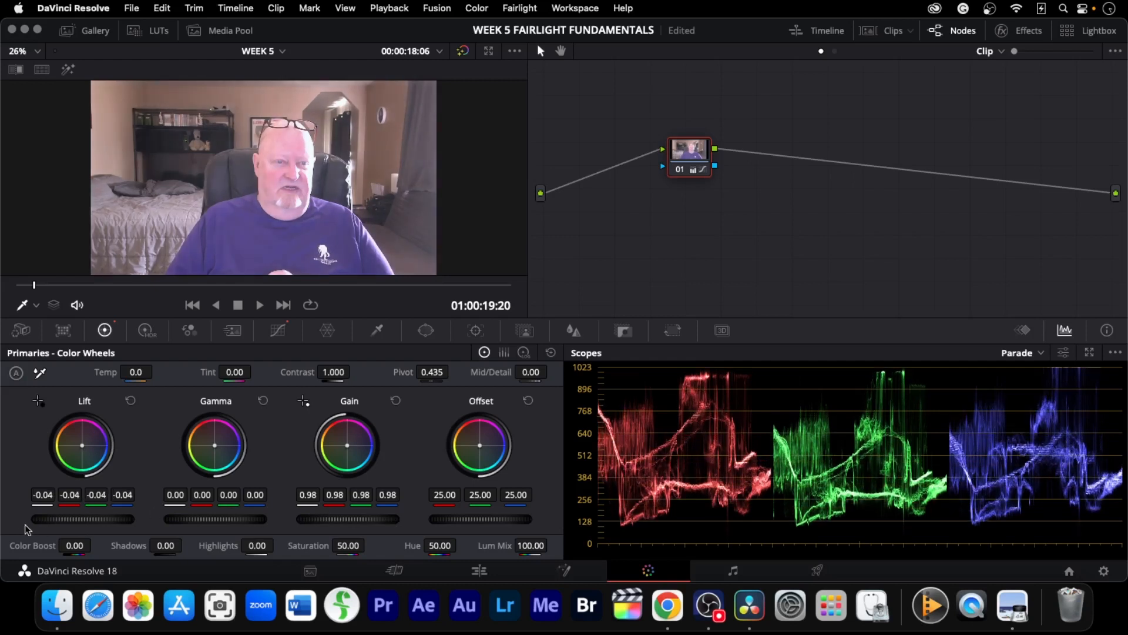
drag(561, 315, 502, 312)
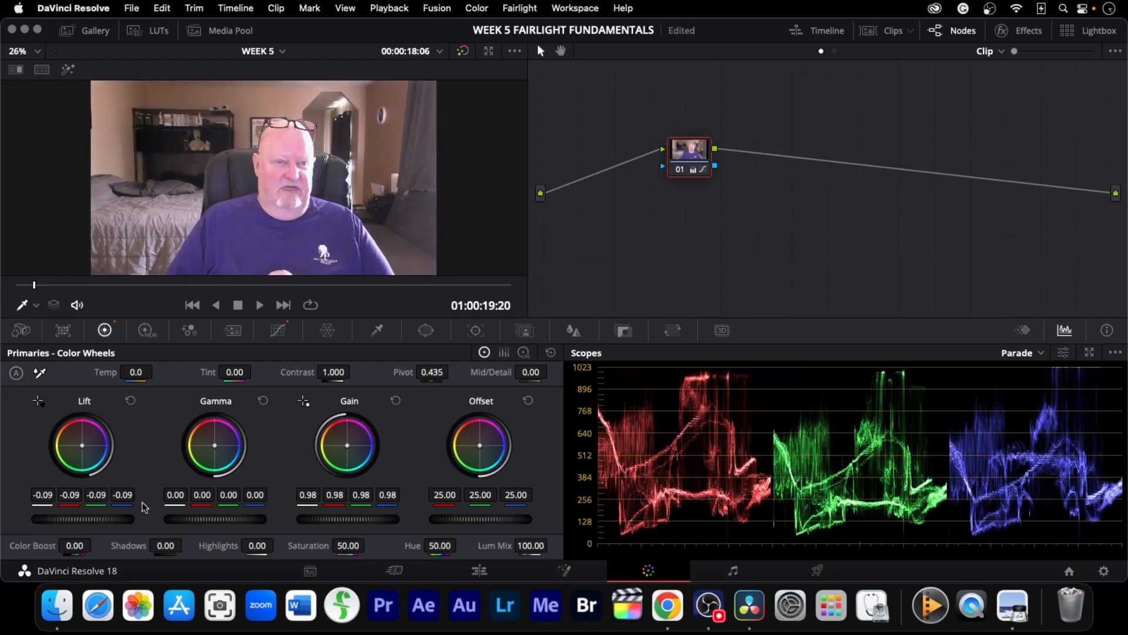
Pull the blue curve's highlight point further in and set Gamma to -0.03
click(287, 332)
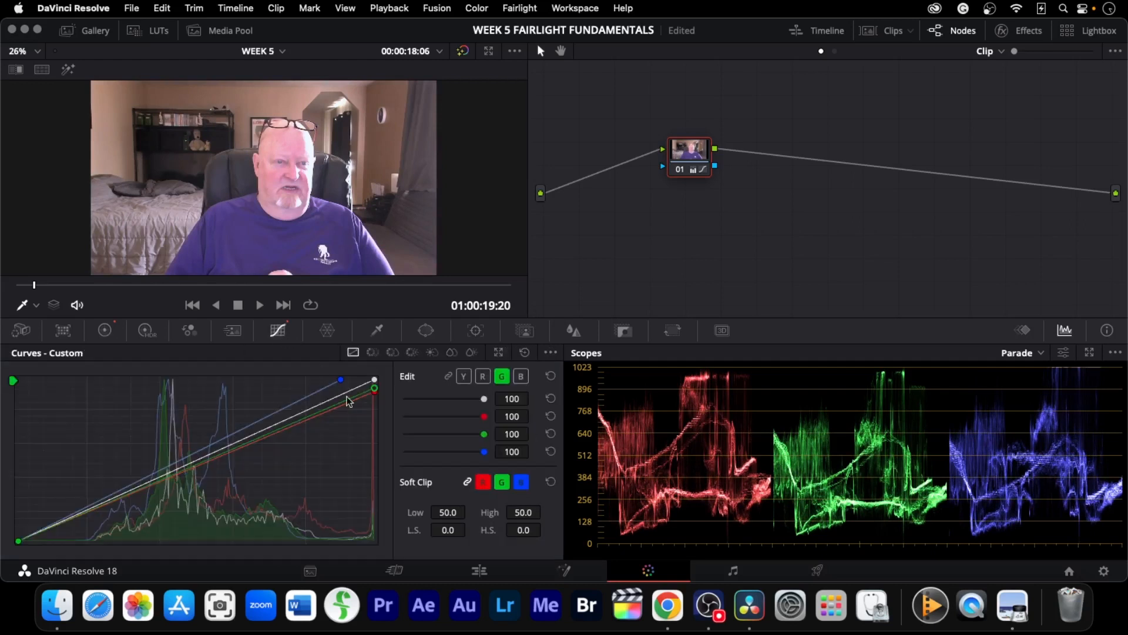
drag(341, 382, 320, 384)
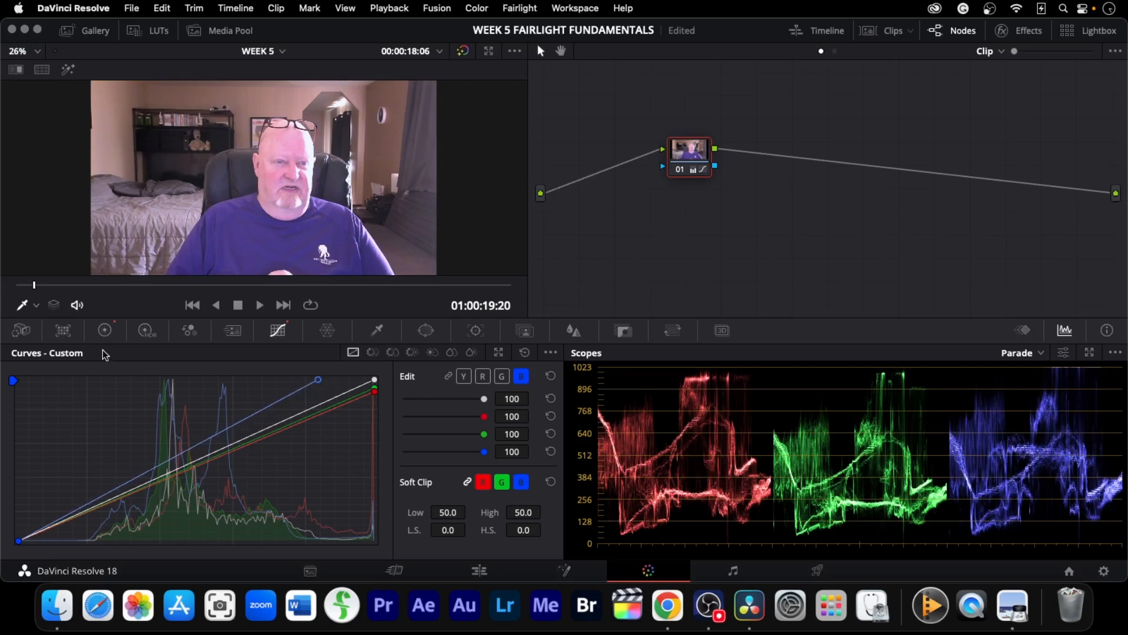
click(105, 331)
drag(245, 520, 185, 517)
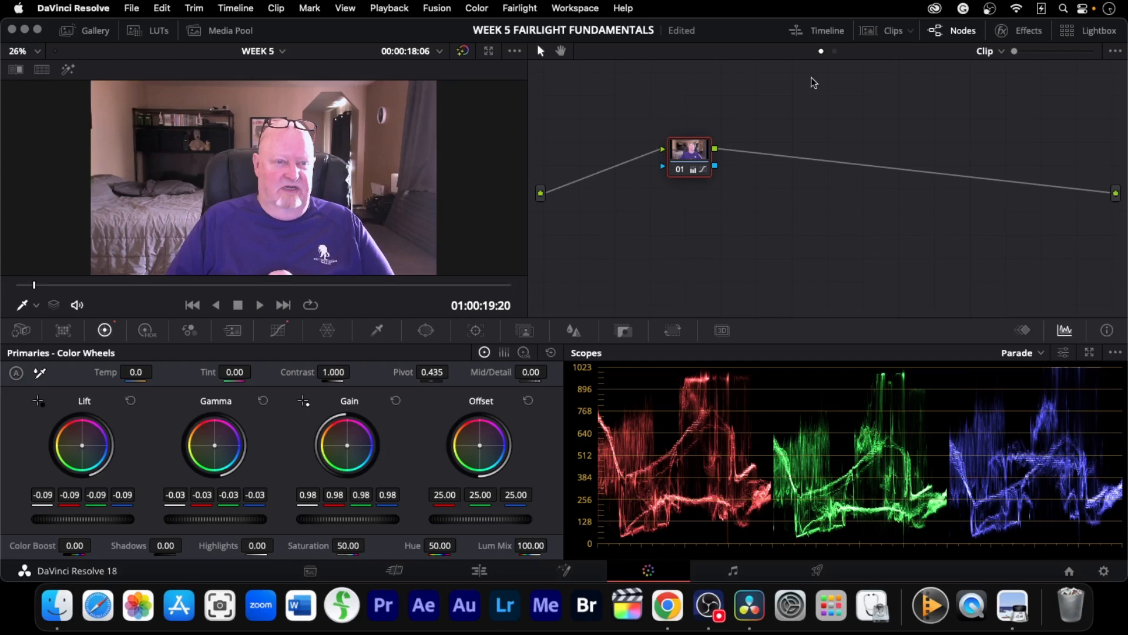
Lower the red curve's highlight point slightly and set Color Boost to 12
click(876, 34)
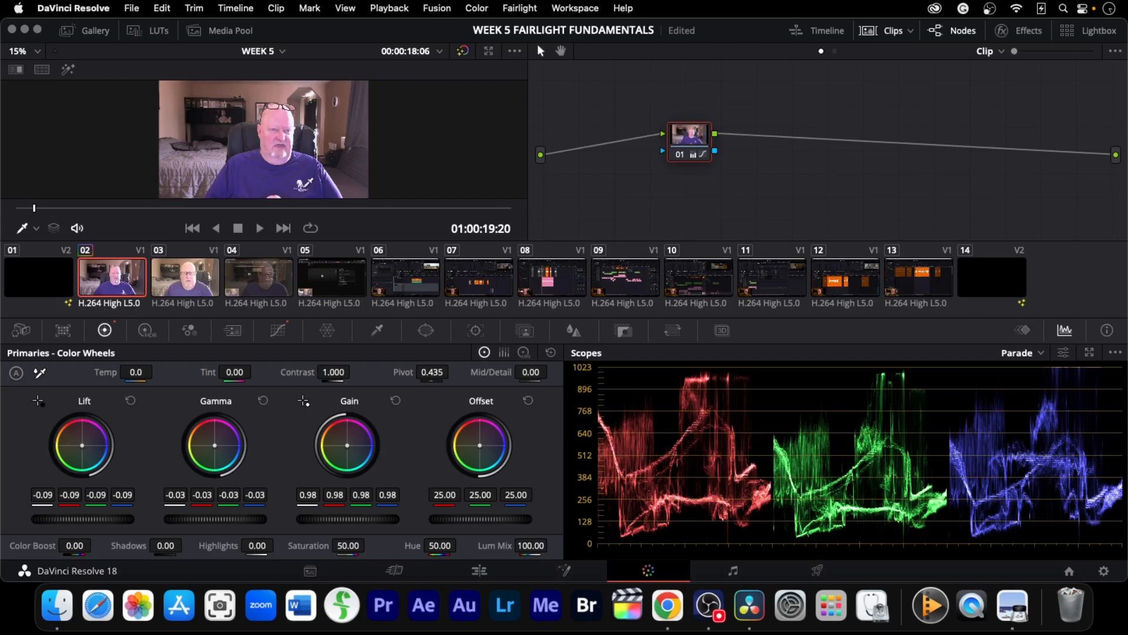
click(878, 33)
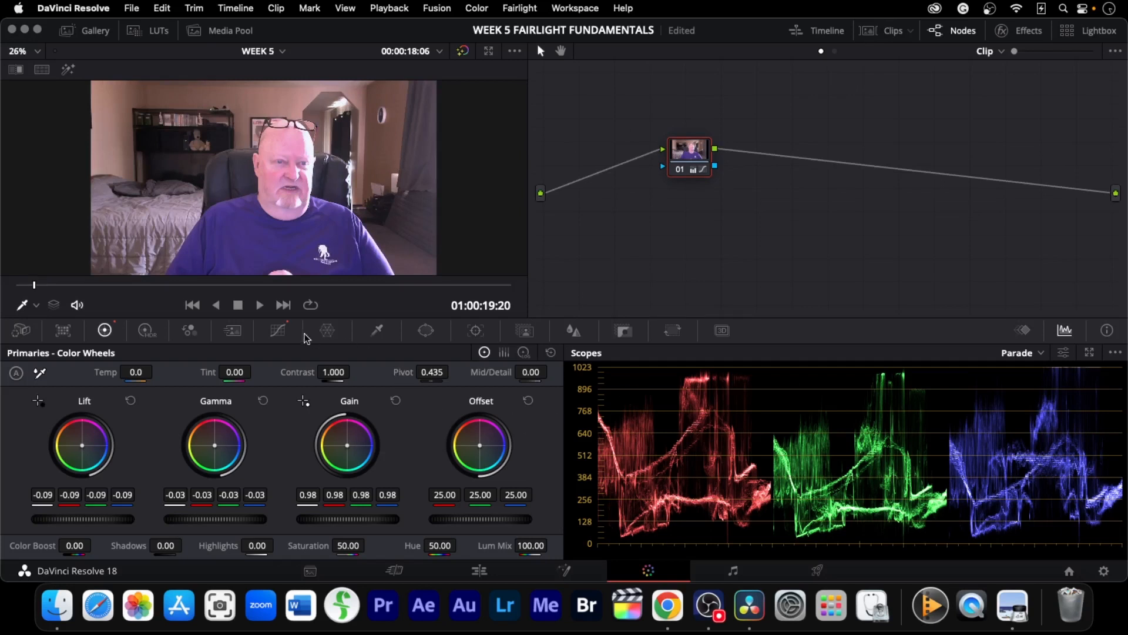
click(278, 330)
drag(374, 391, 374, 401)
drag(374, 404, 376, 401)
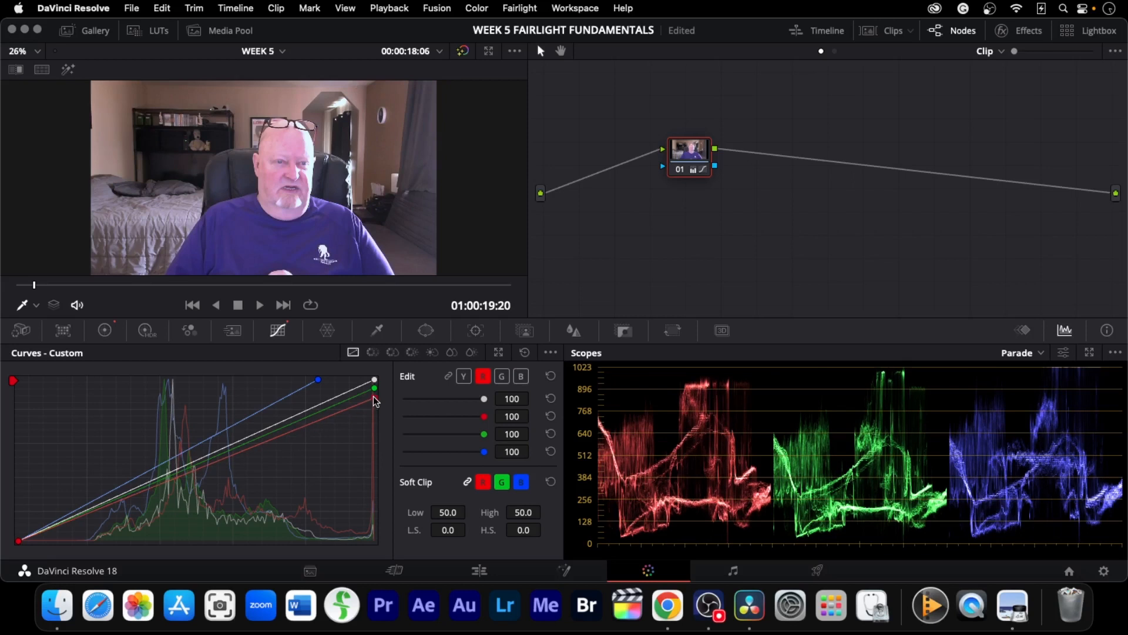
click(104, 330)
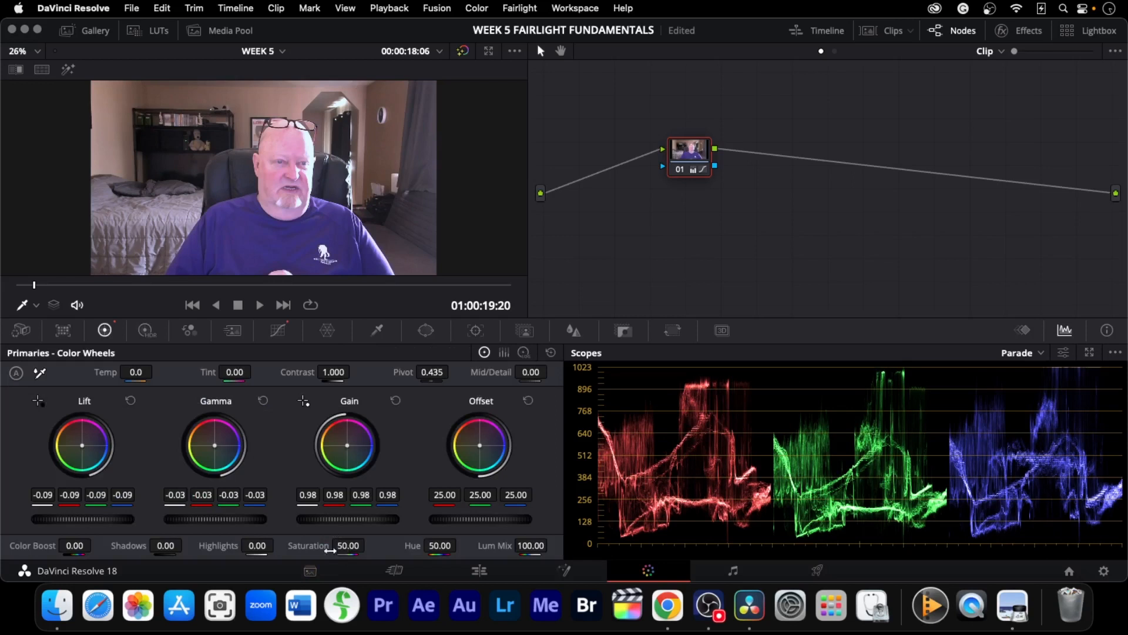
drag(68, 546, 84, 549)
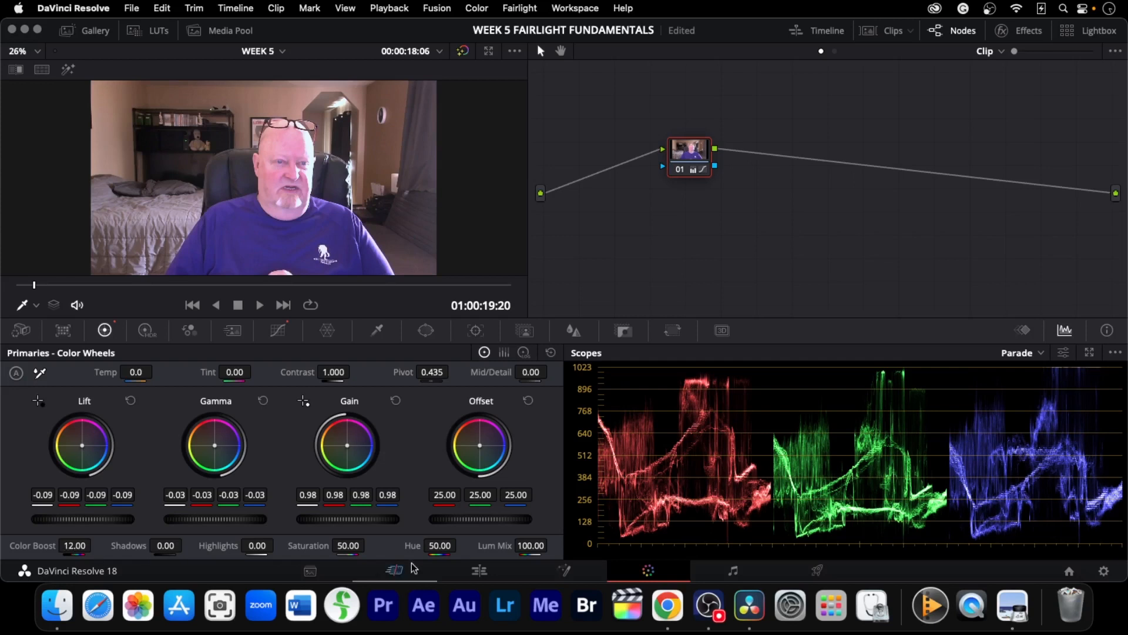
Switch the scope display from Parade to Vectorscope
click(1065, 353)
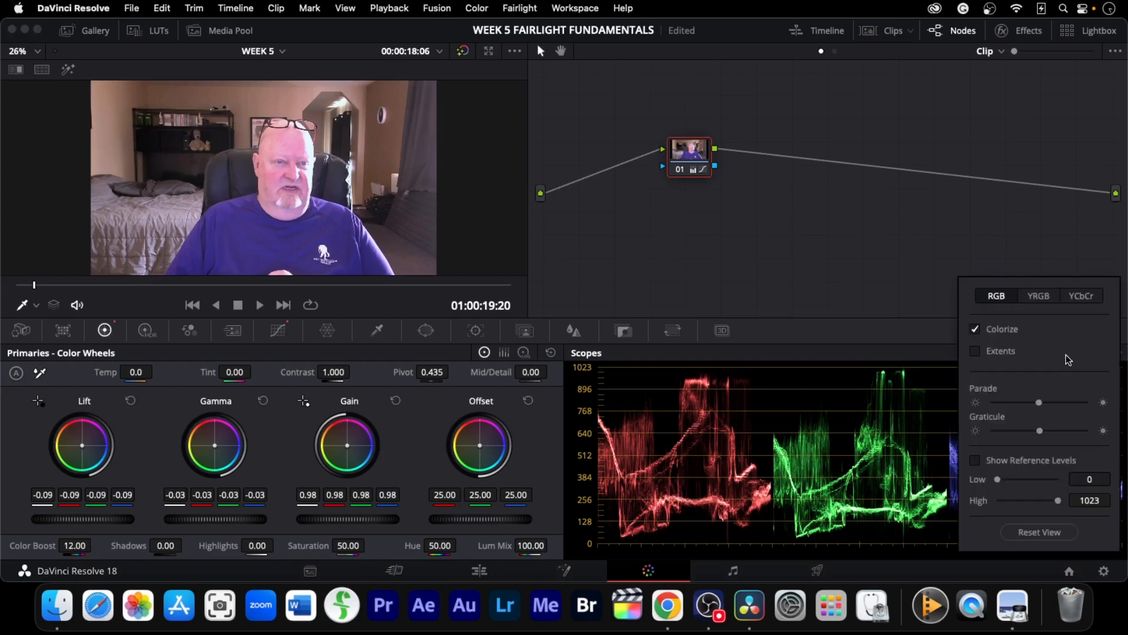
click(912, 283)
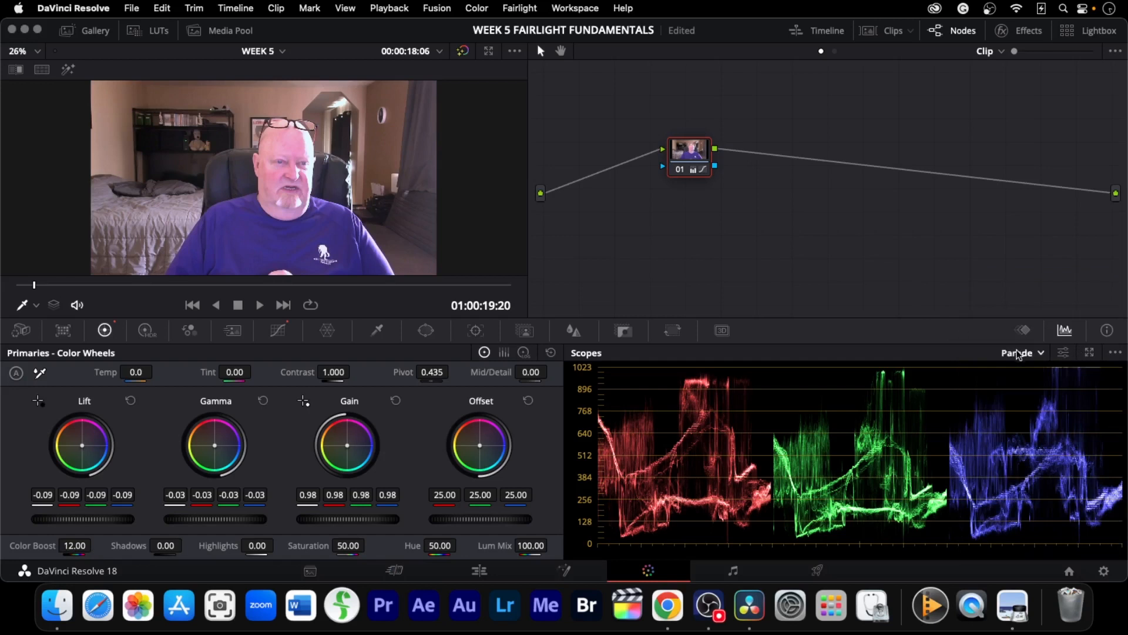
click(1036, 354)
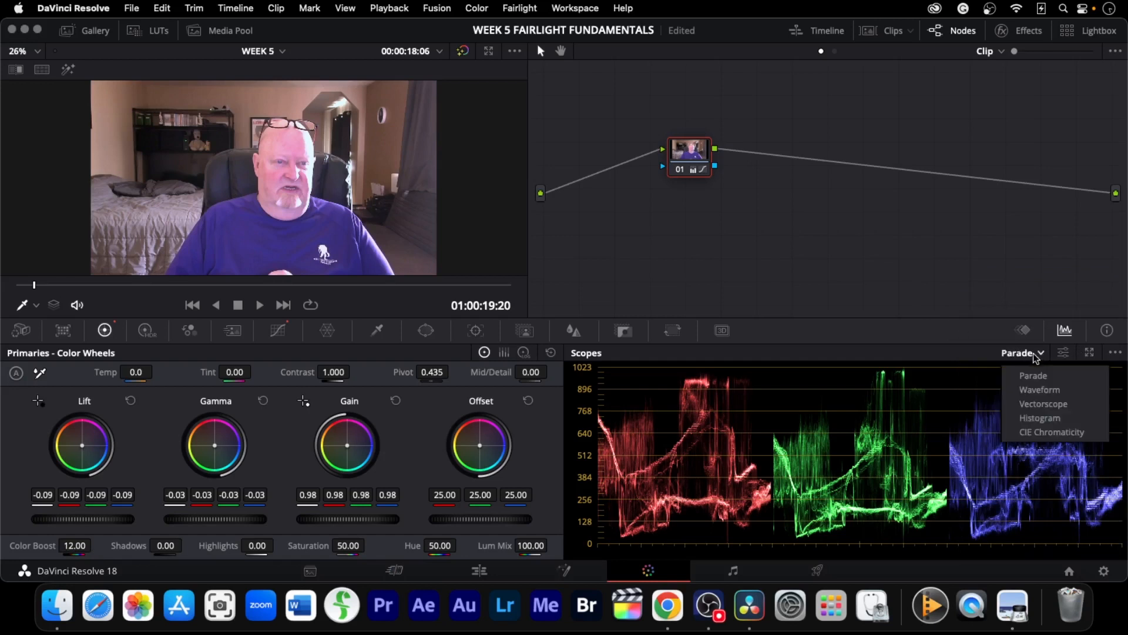
click(1043, 405)
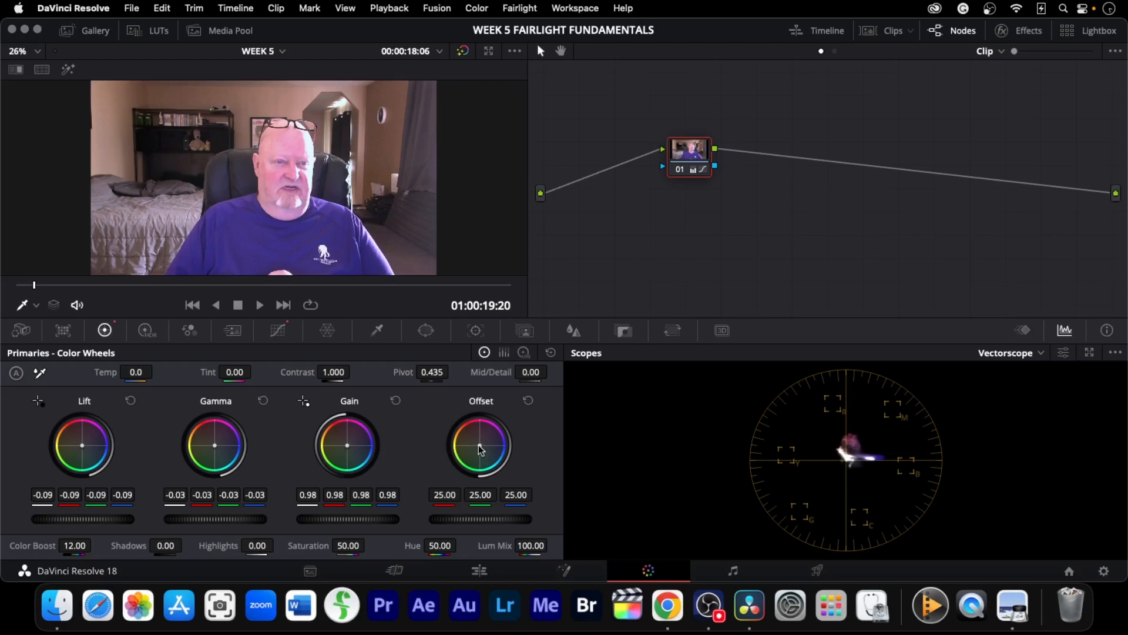
Turn on the vectorscope's skin tone indicator and nudge the Offset wheel toward the skin tone line
mouse_move(479, 448)
mouse_down()
mouse_move(508, 453)
mouse_move(484, 450)
mouse_up()
click(1064, 353)
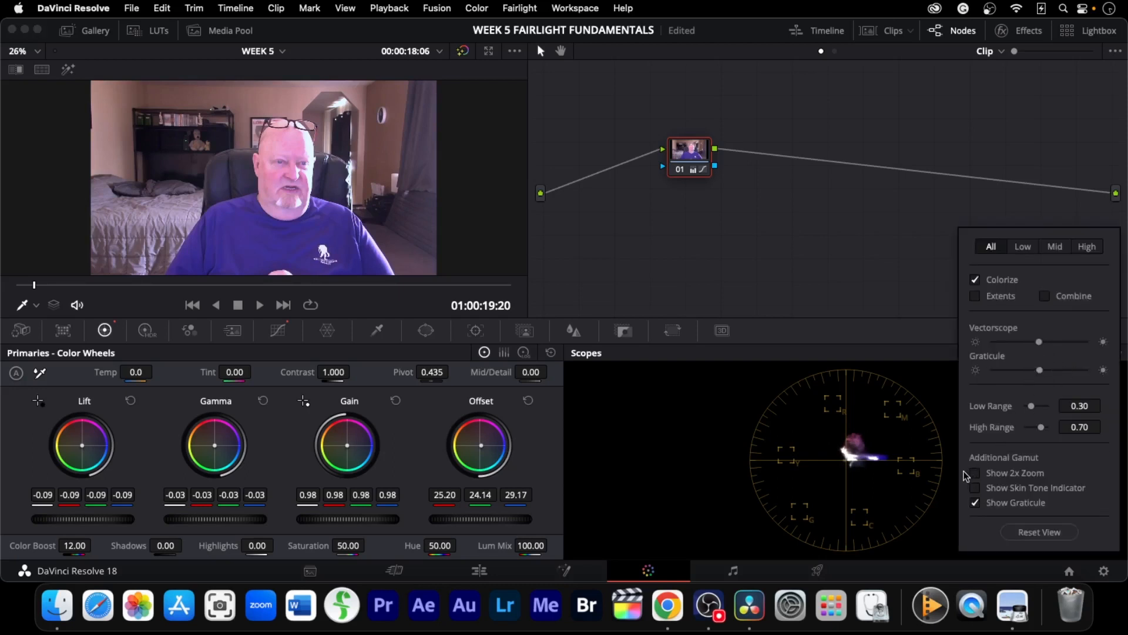
click(975, 488)
mouse_move(480, 447)
mouse_down()
mouse_move(428, 433)
mouse_move(462, 447)
mouse_move(429, 403)
mouse_move(477, 445)
mouse_up()
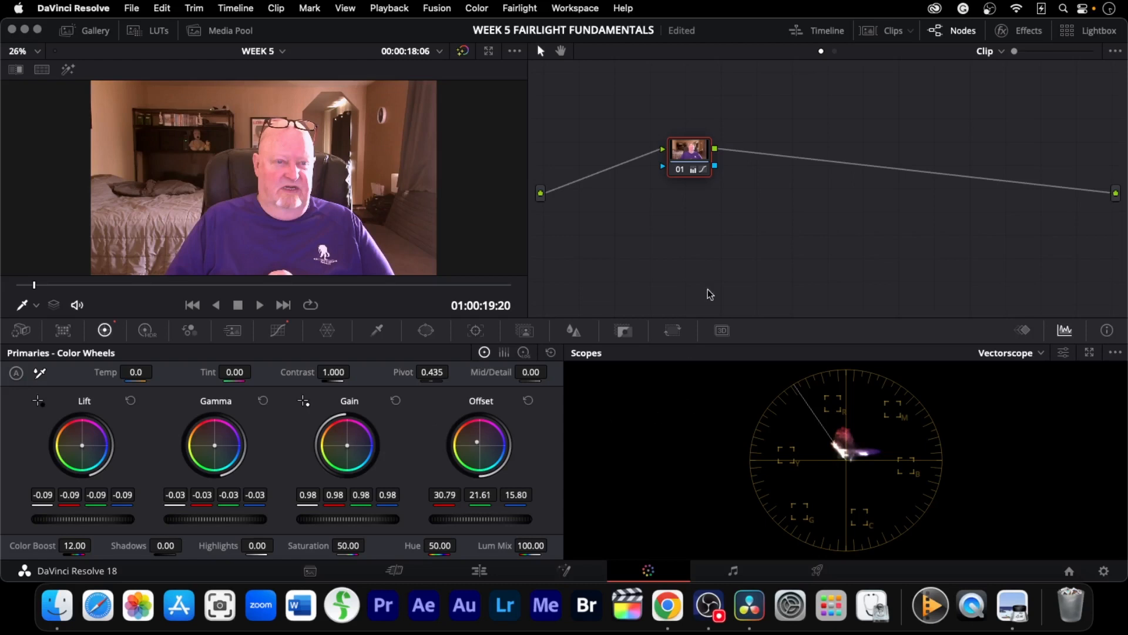
Move the graded node to the left in the node editor
right_click(680, 160)
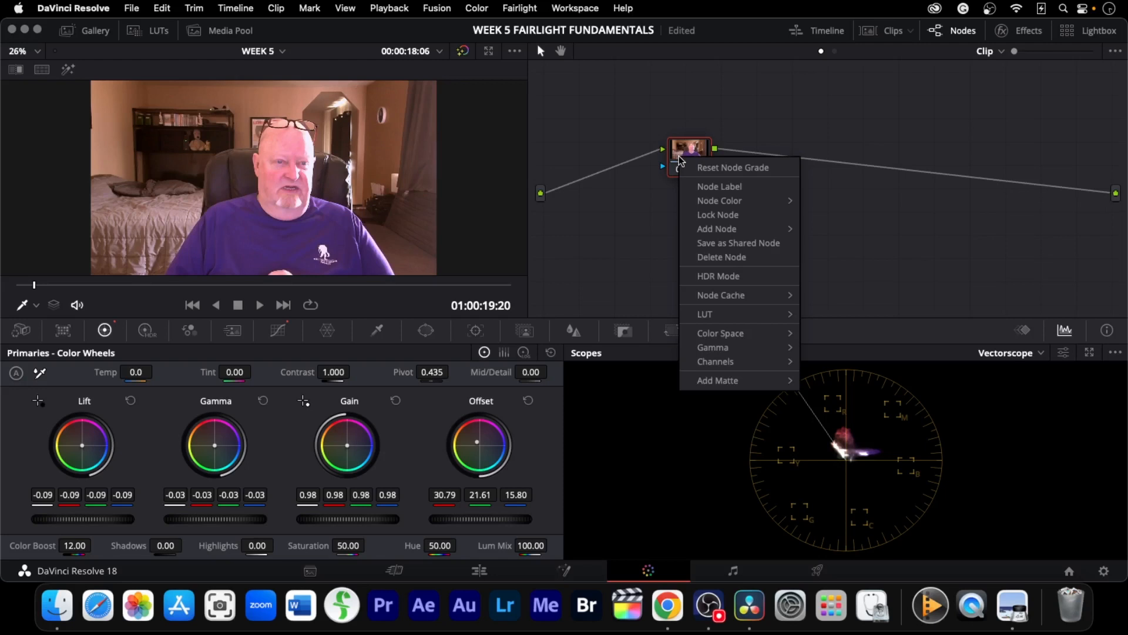
click(675, 151)
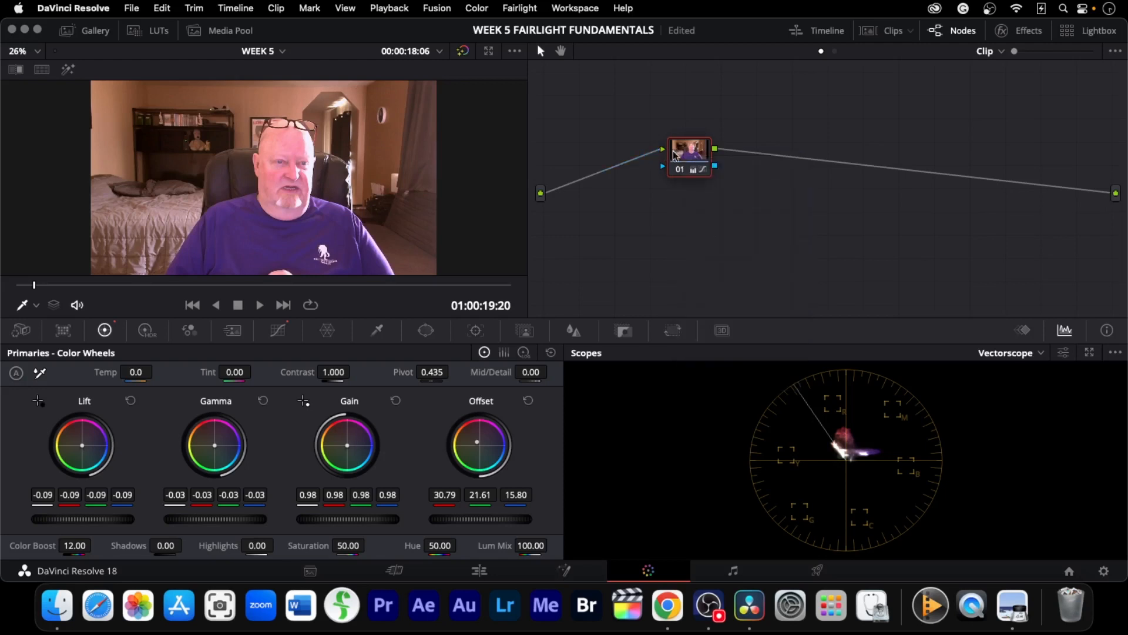
drag(674, 154, 583, 152)
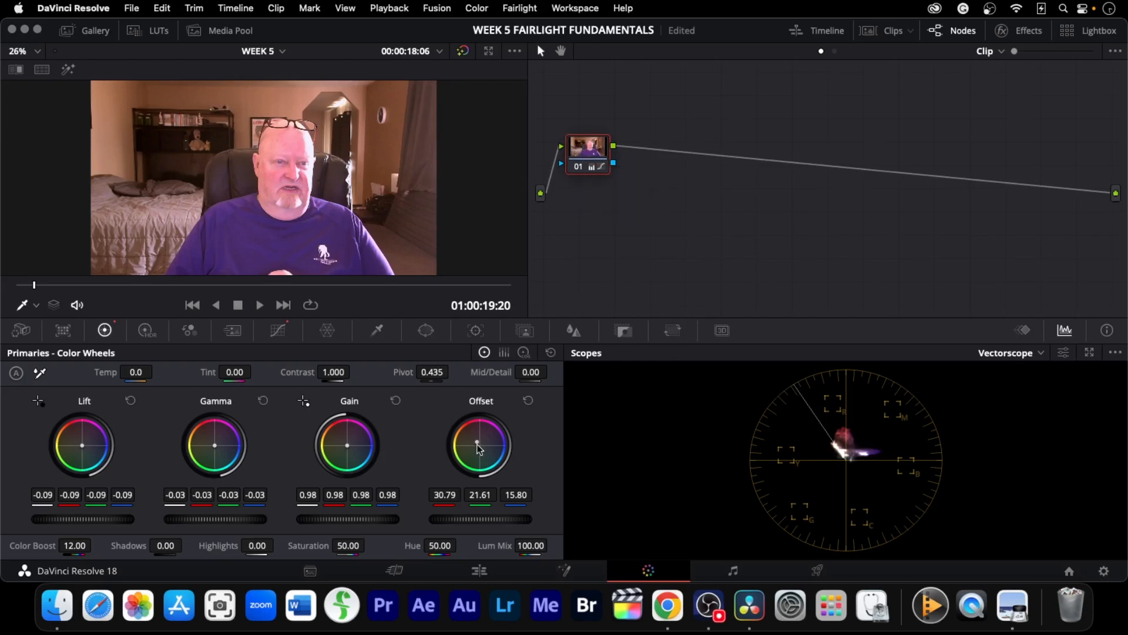
Rebalance the Offset wheel to 22.42, 21.80, 20.58 and show the clip thumbnails again
mouse_move(478, 445)
mouse_down()
mouse_move(499, 472)
mouse_move(480, 449)
mouse_up()
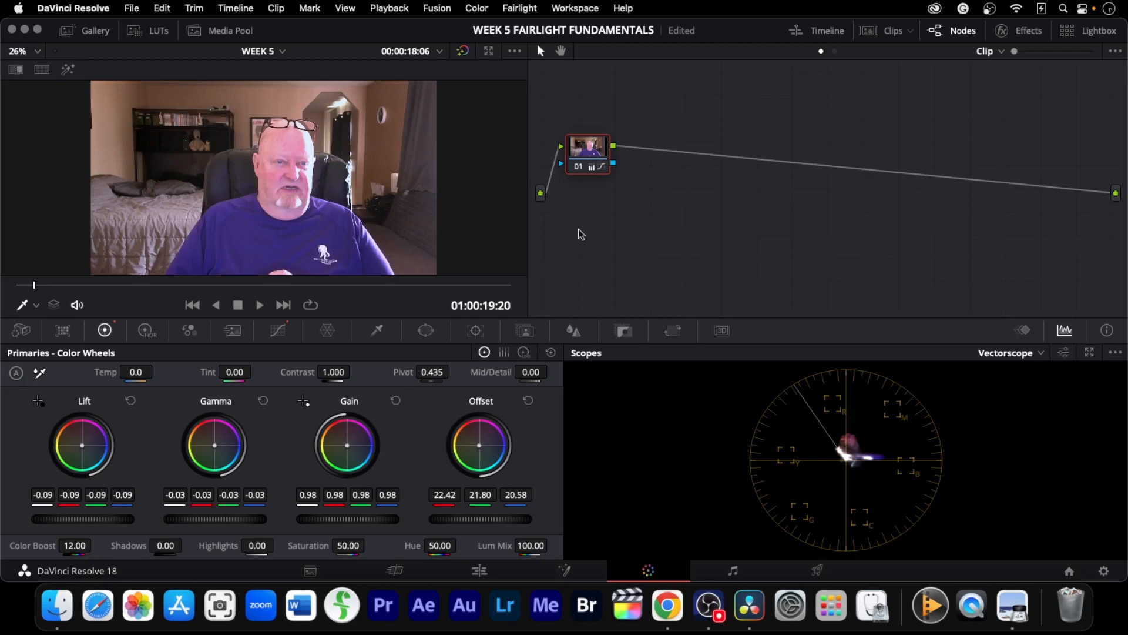
click(886, 33)
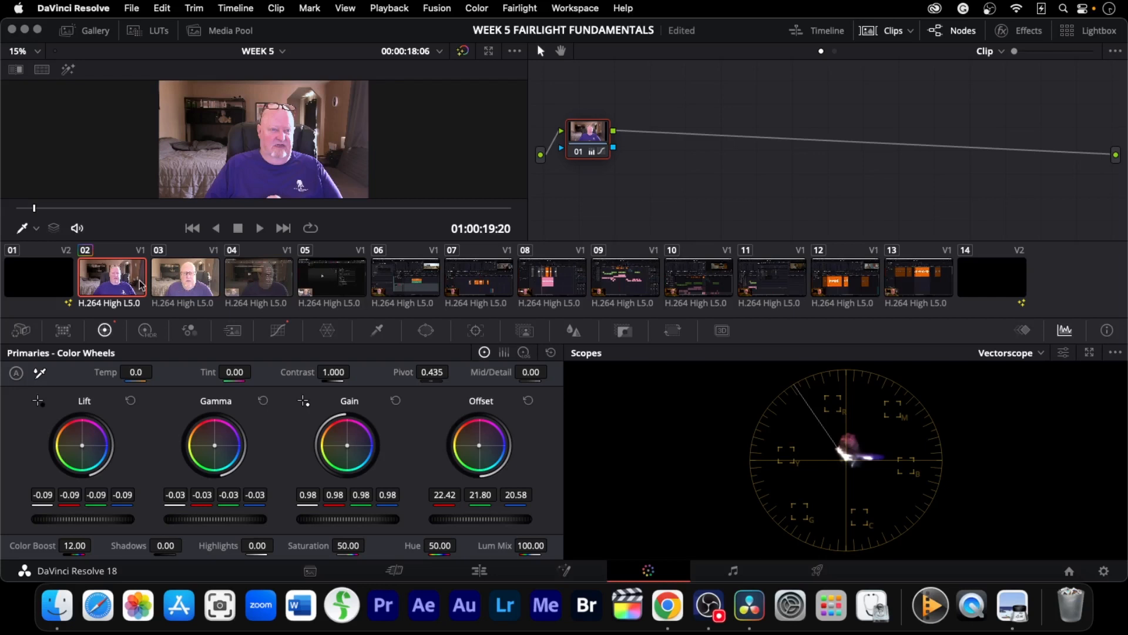
right_click(252, 285)
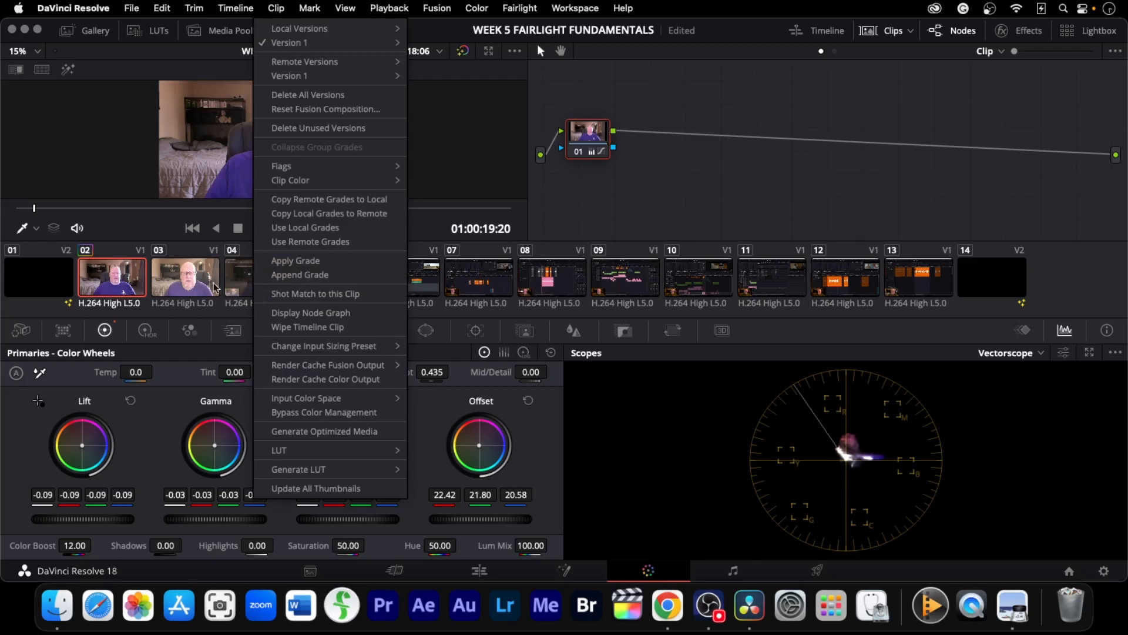
click(176, 290)
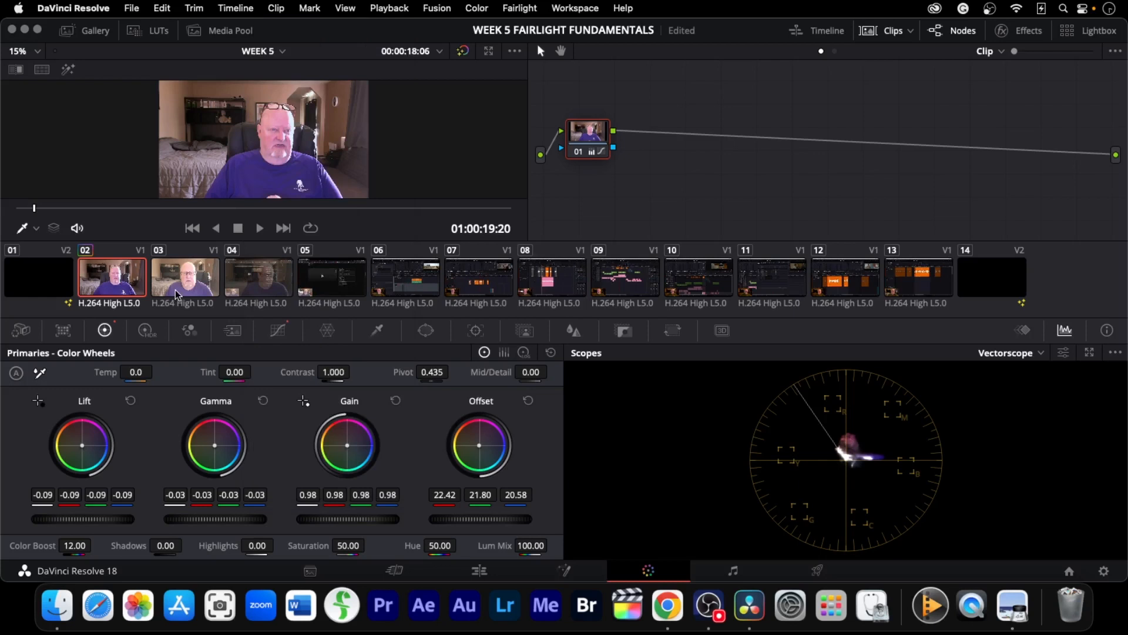
click(175, 291)
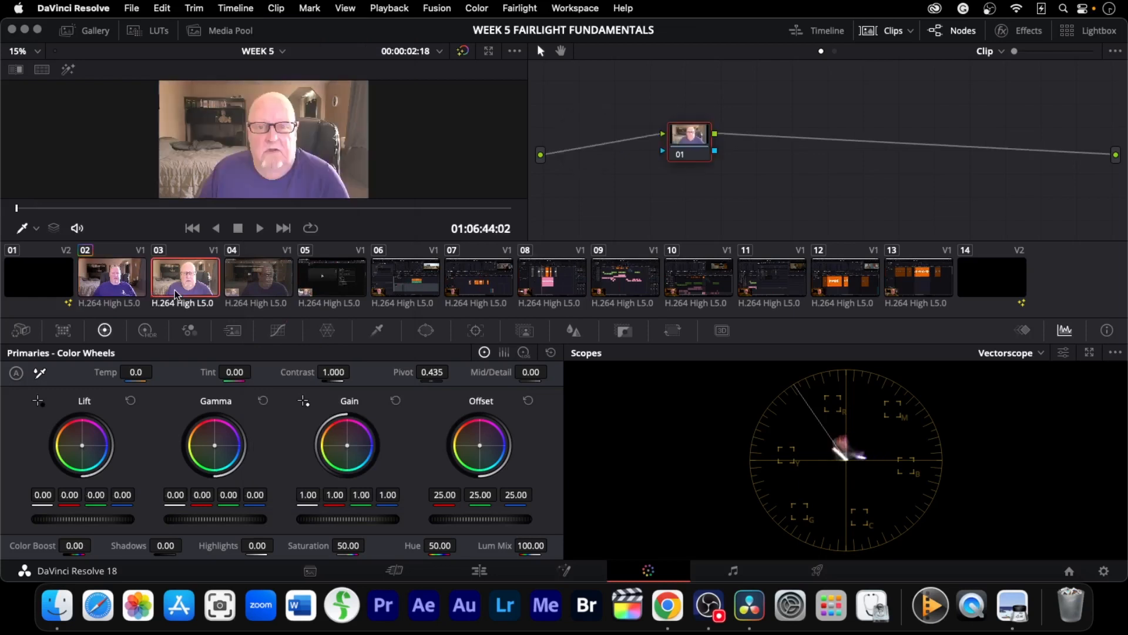
click(112, 286)
right_click(194, 286)
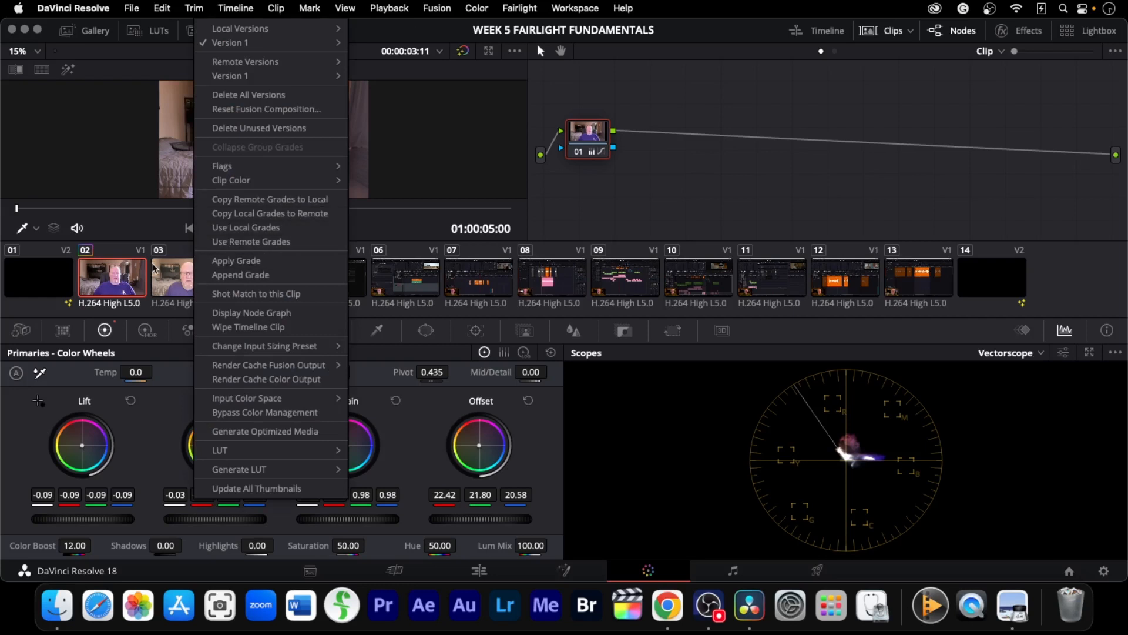
click(183, 282)
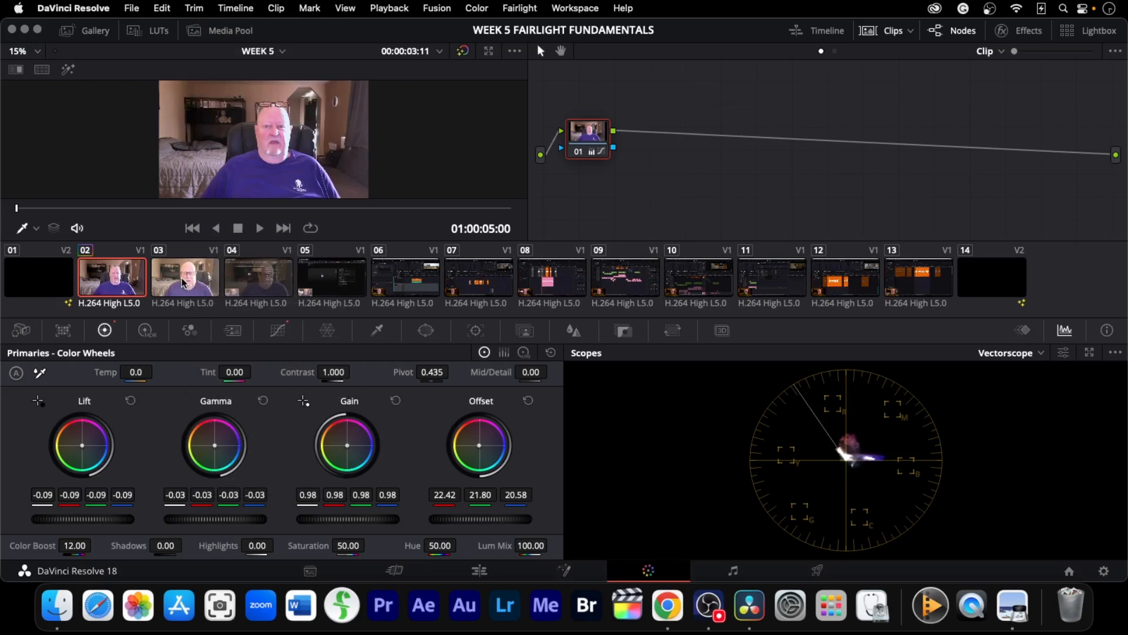
Open the Gallery and grab a still of the graded clip 02
click(105, 34)
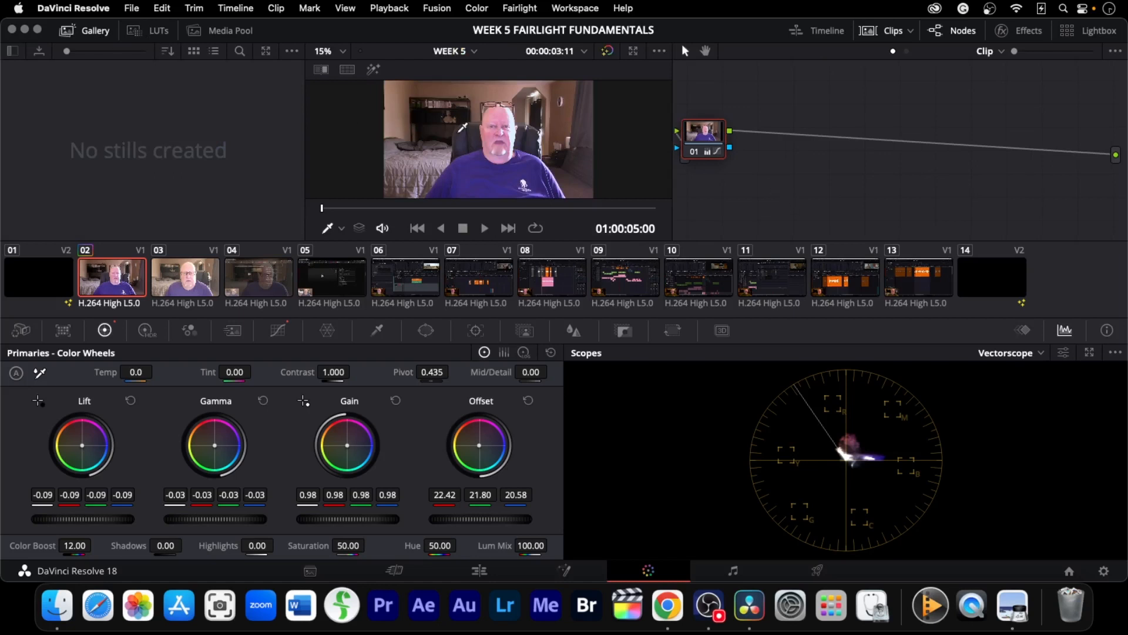
right_click(461, 121)
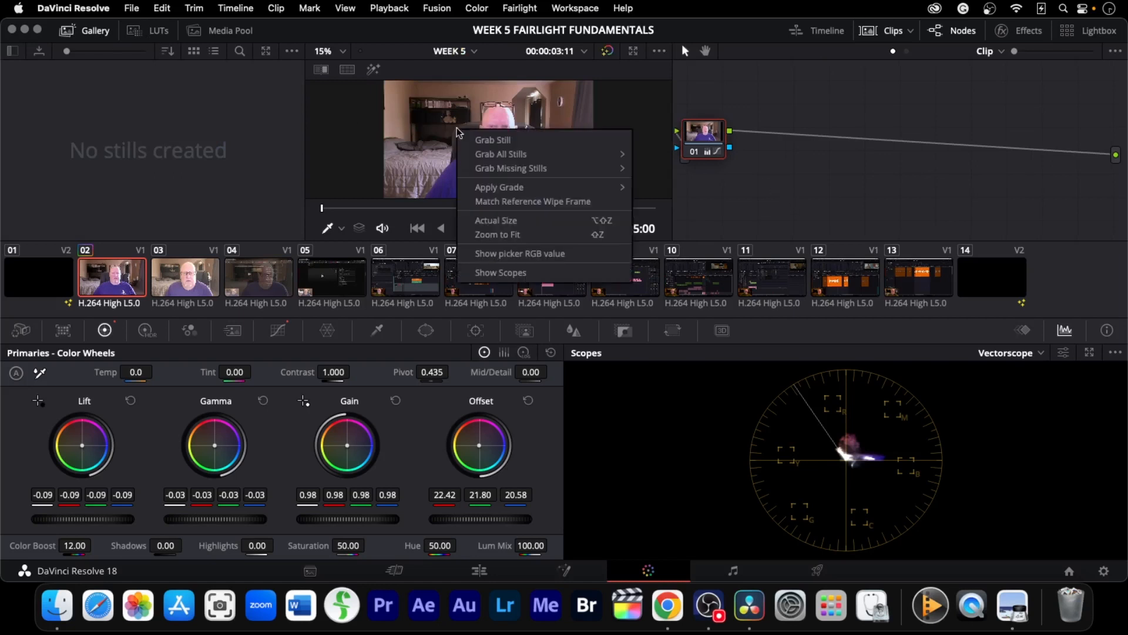
click(489, 139)
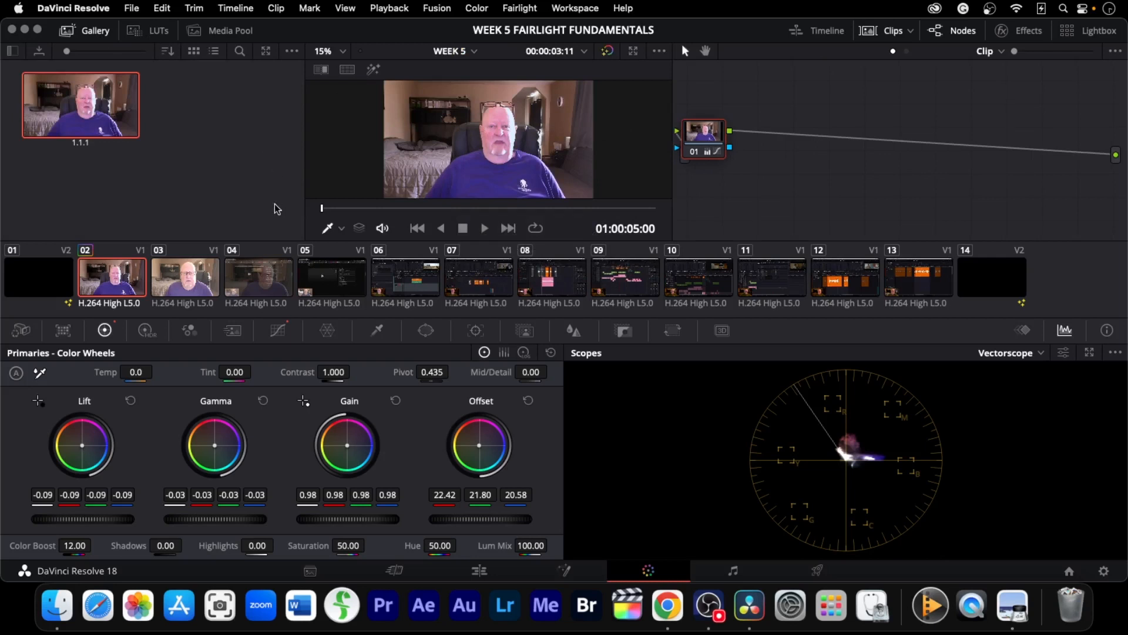
Apply the gallery still's grade to clips 03 and 04
click(199, 282)
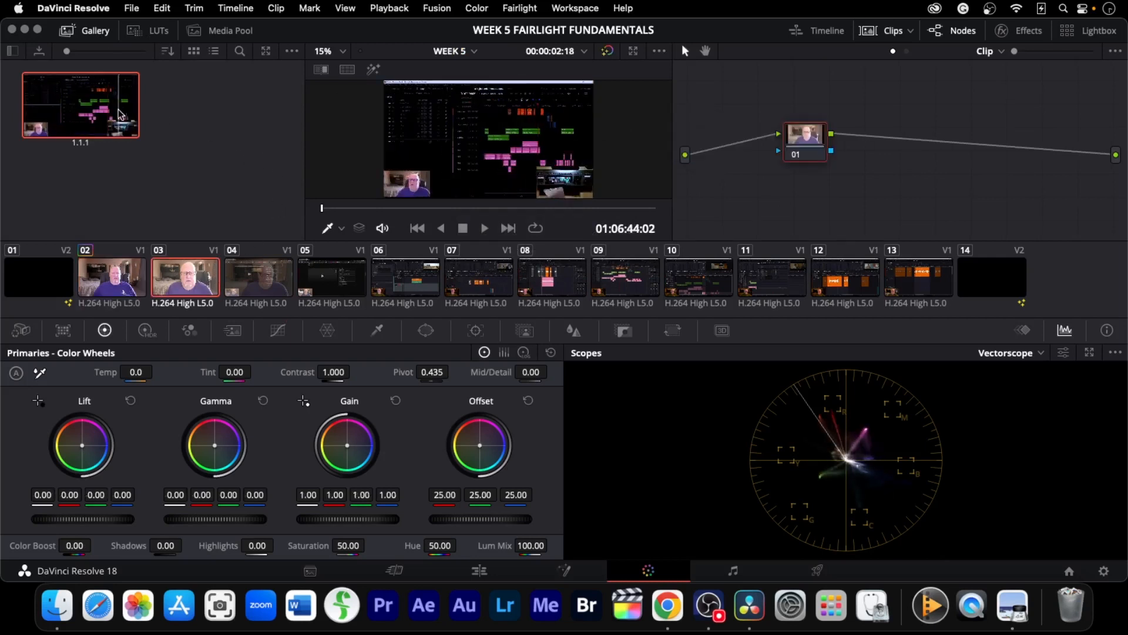
right_click(81, 106)
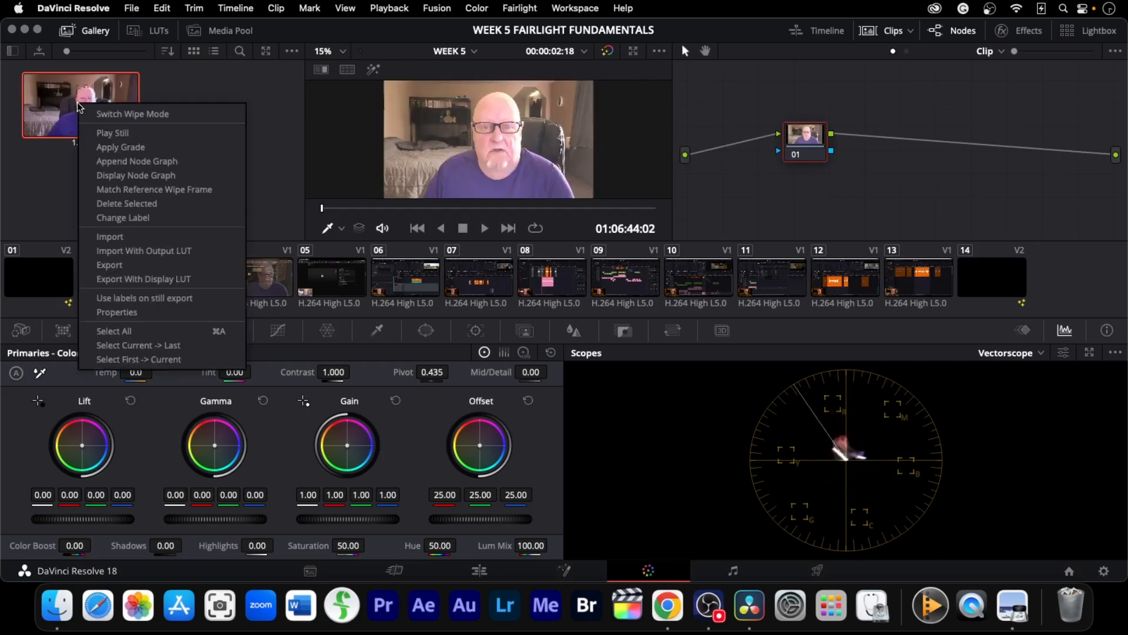
click(124, 147)
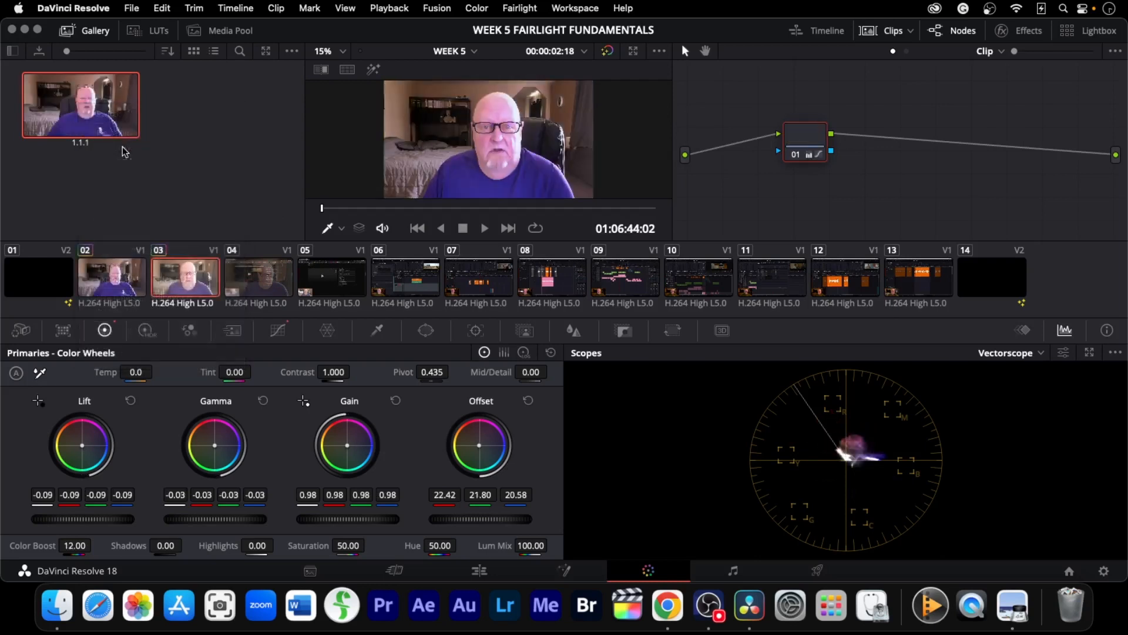
click(266, 280)
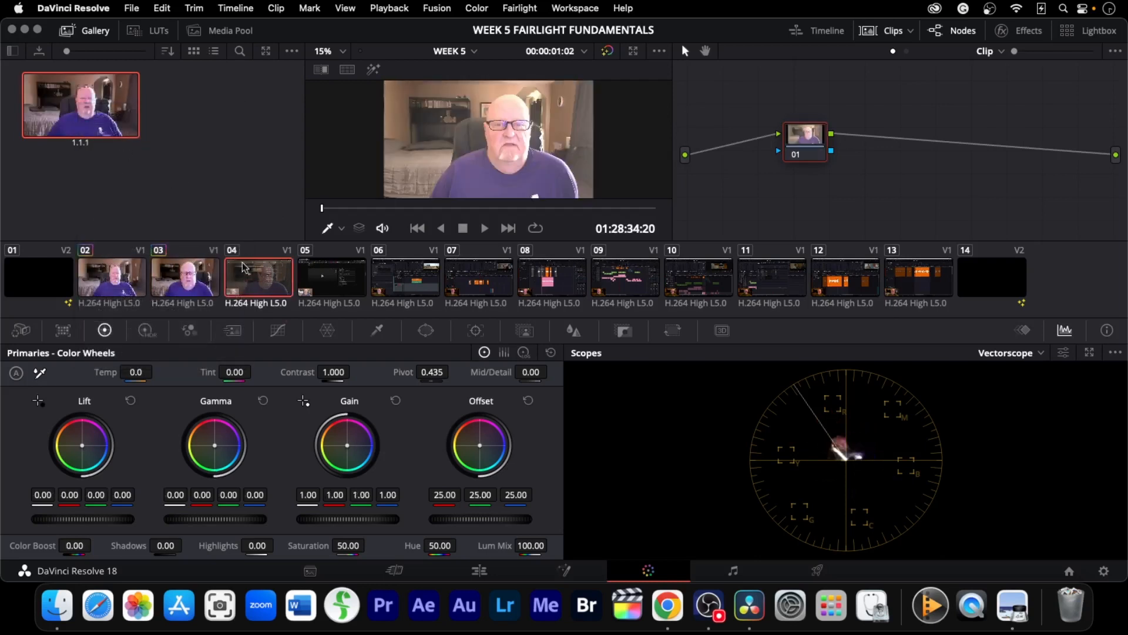
right_click(121, 124)
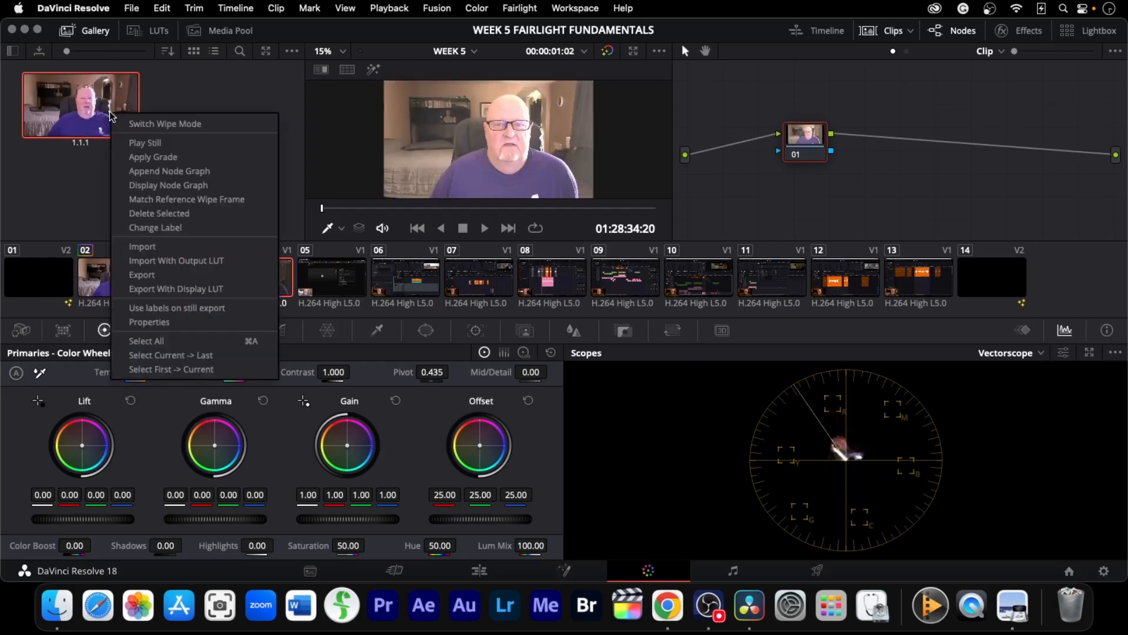
click(153, 160)
Review the grades on clips 02, 03 and 04
click(114, 281)
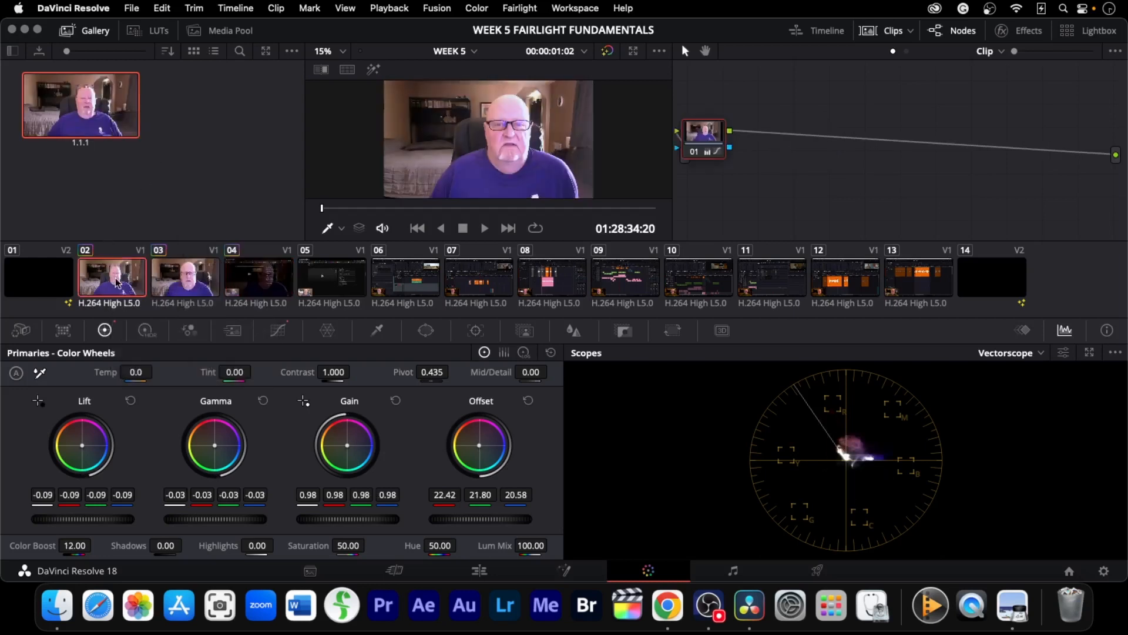
click(184, 288)
click(266, 292)
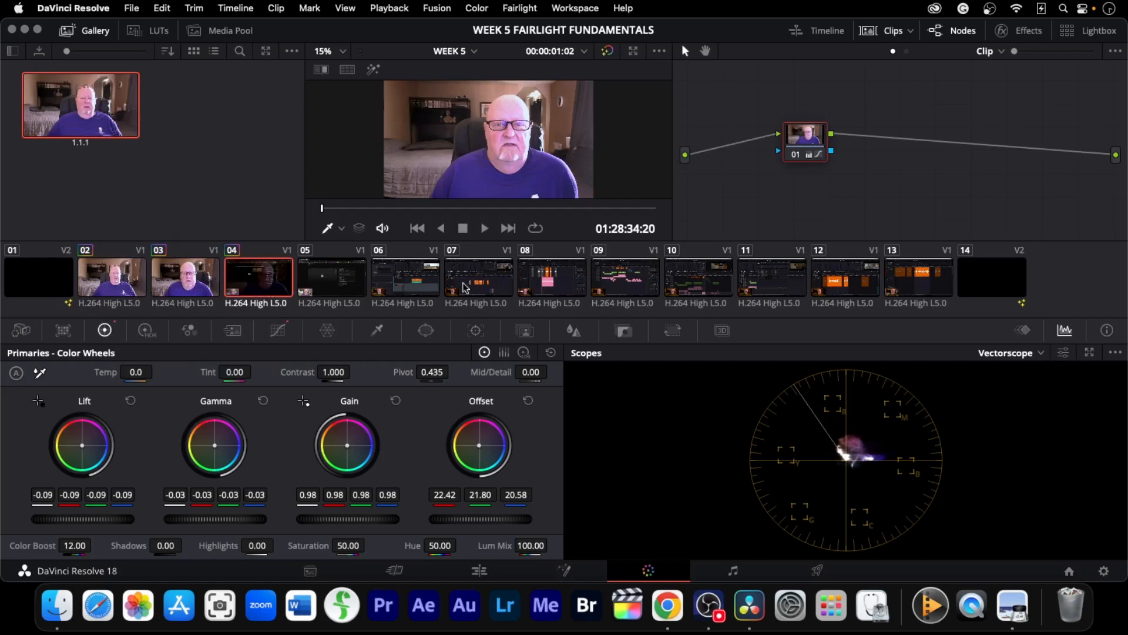
click(352, 287)
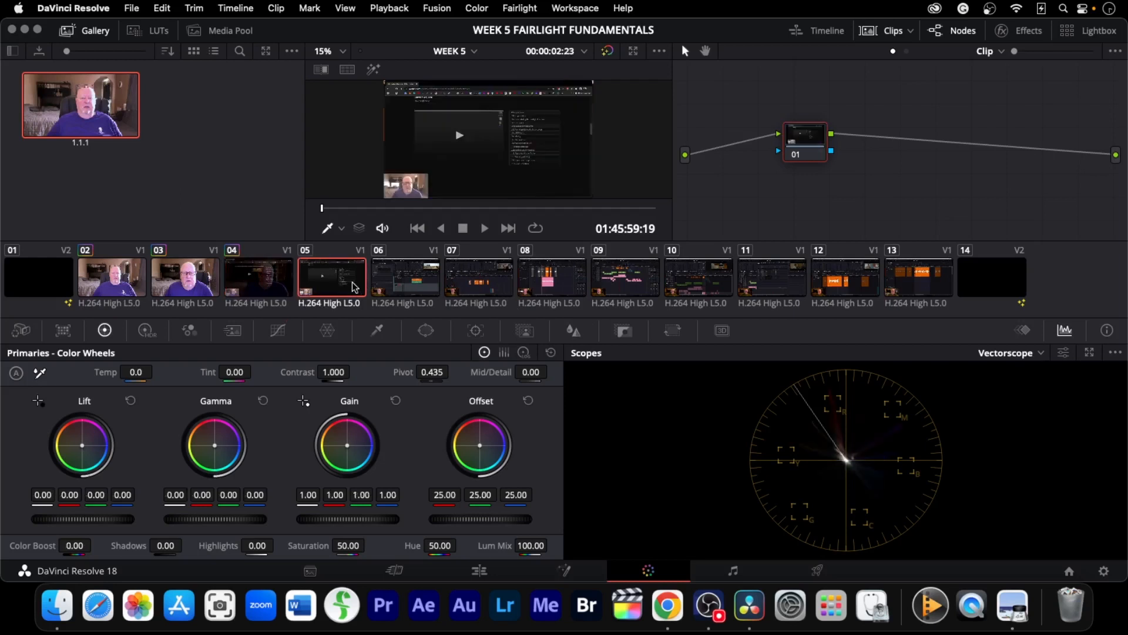
right_click(134, 121)
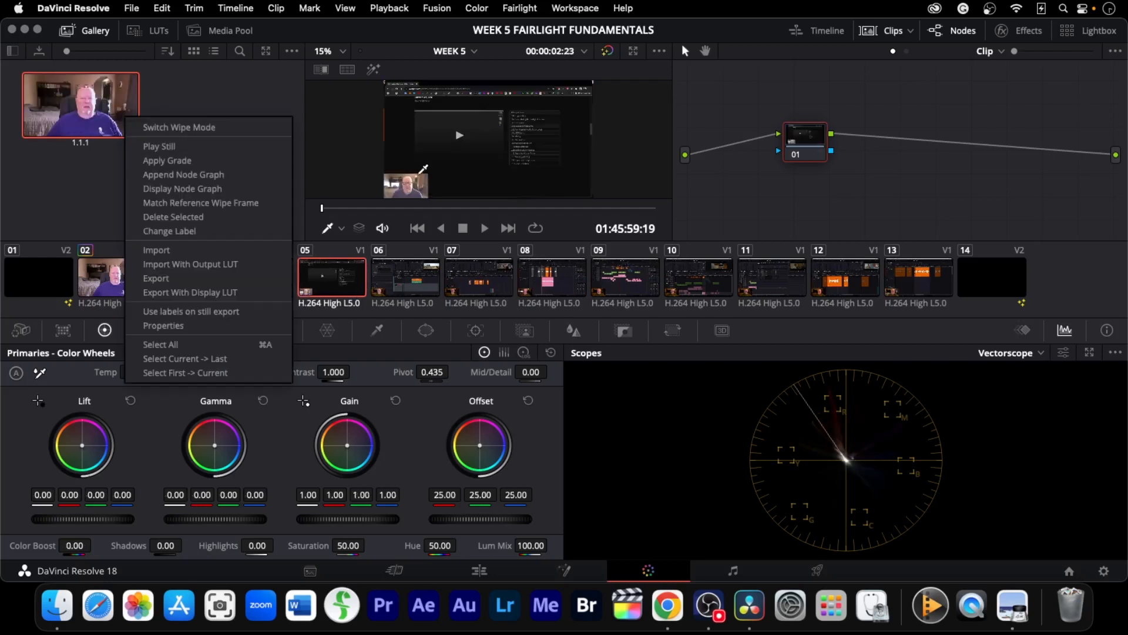
right_click(470, 174)
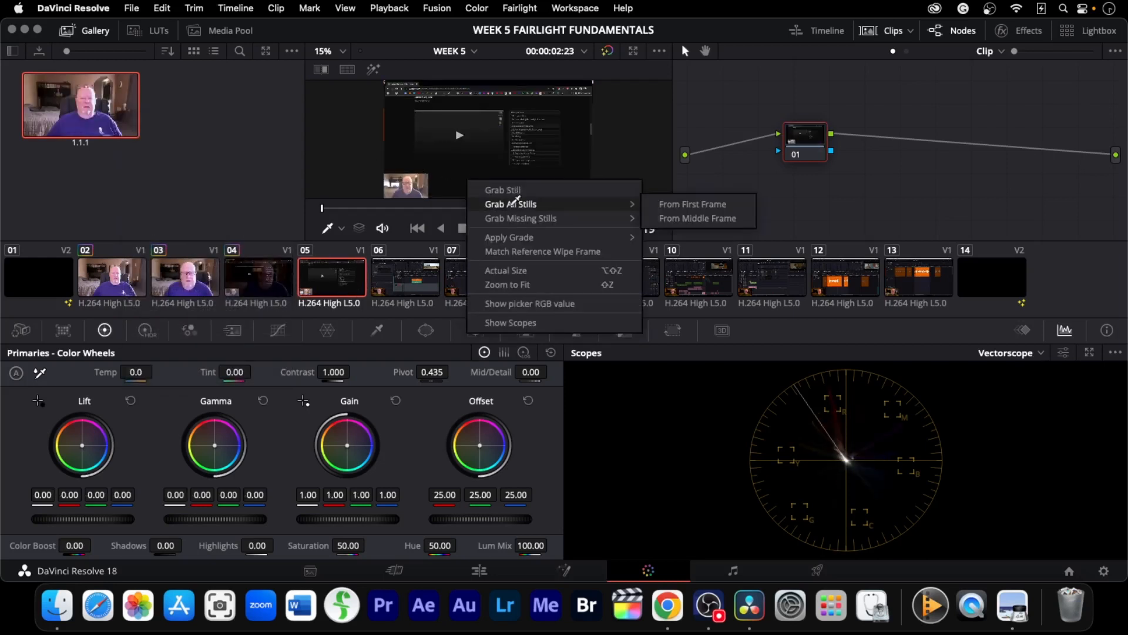
click(525, 238)
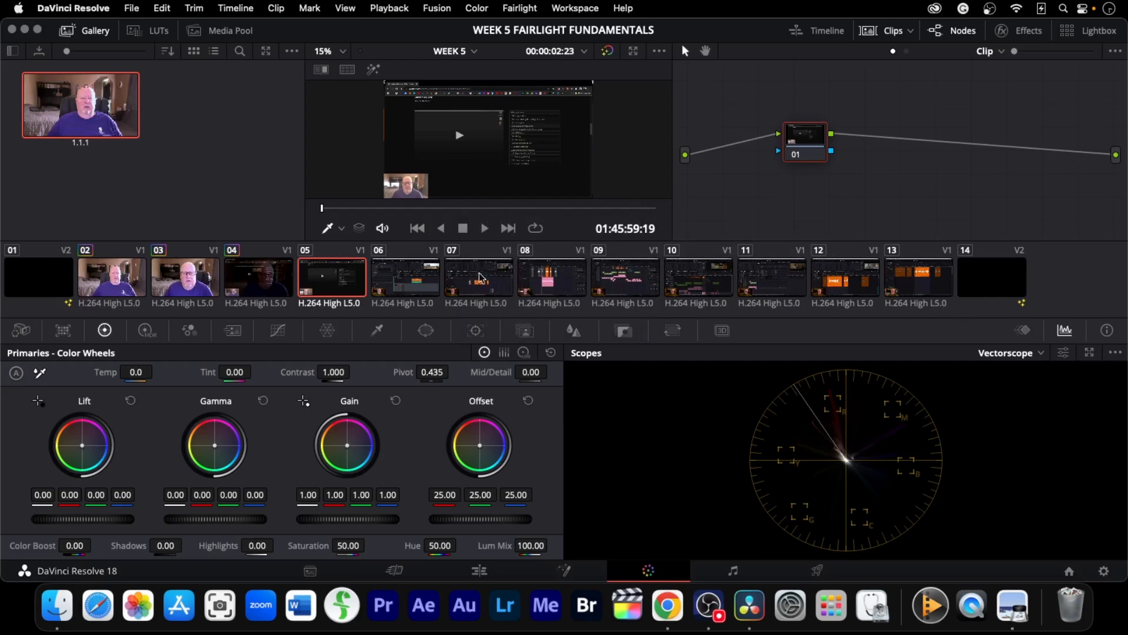
Select clips 06 through 13 and apply a grade to them, replacing their existing grades
click(404, 289)
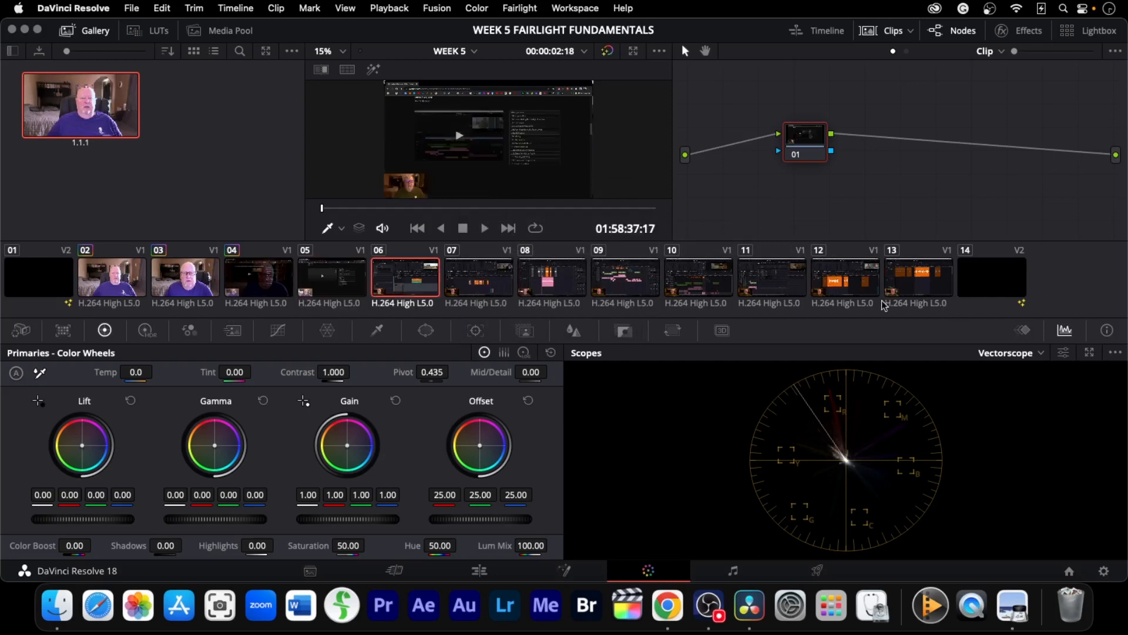
shift+click(924, 284)
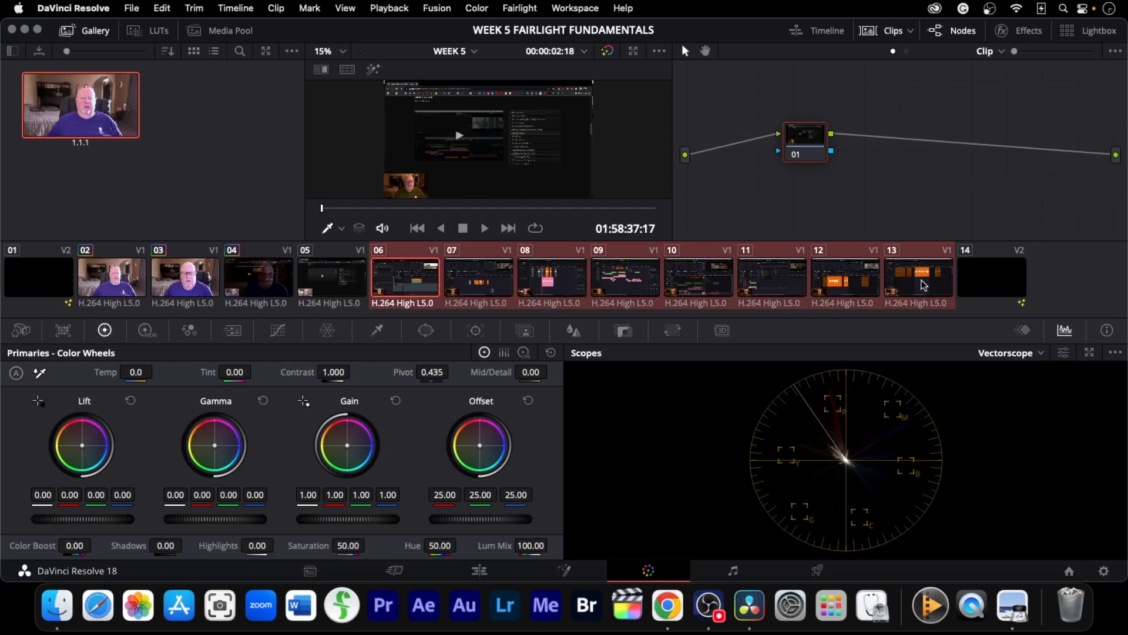
right_click(432, 282)
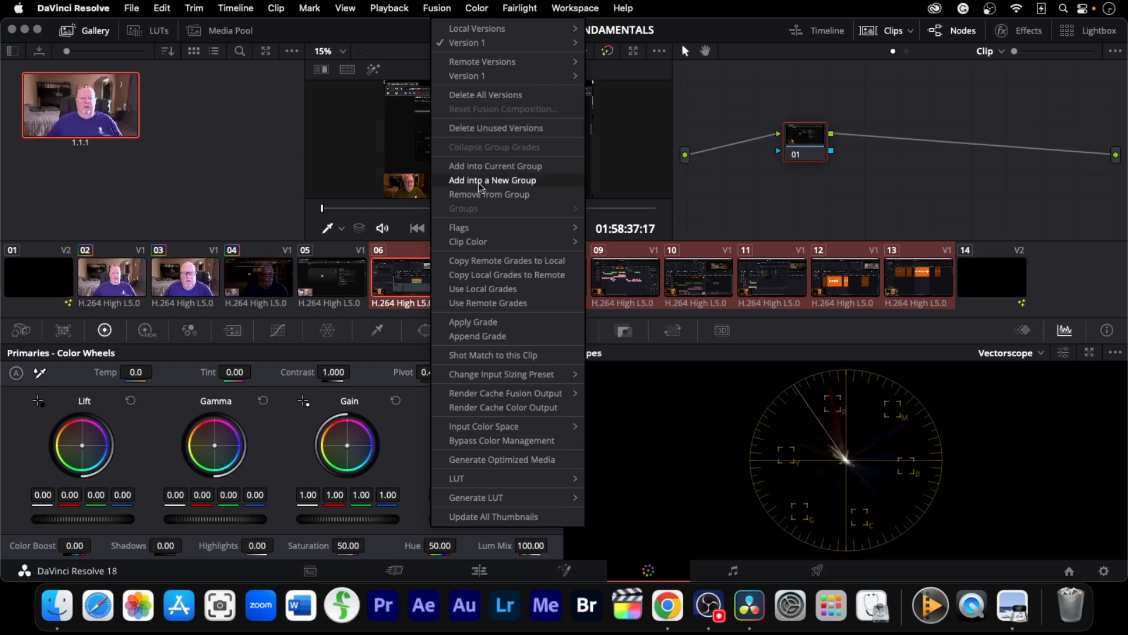
click(490, 329)
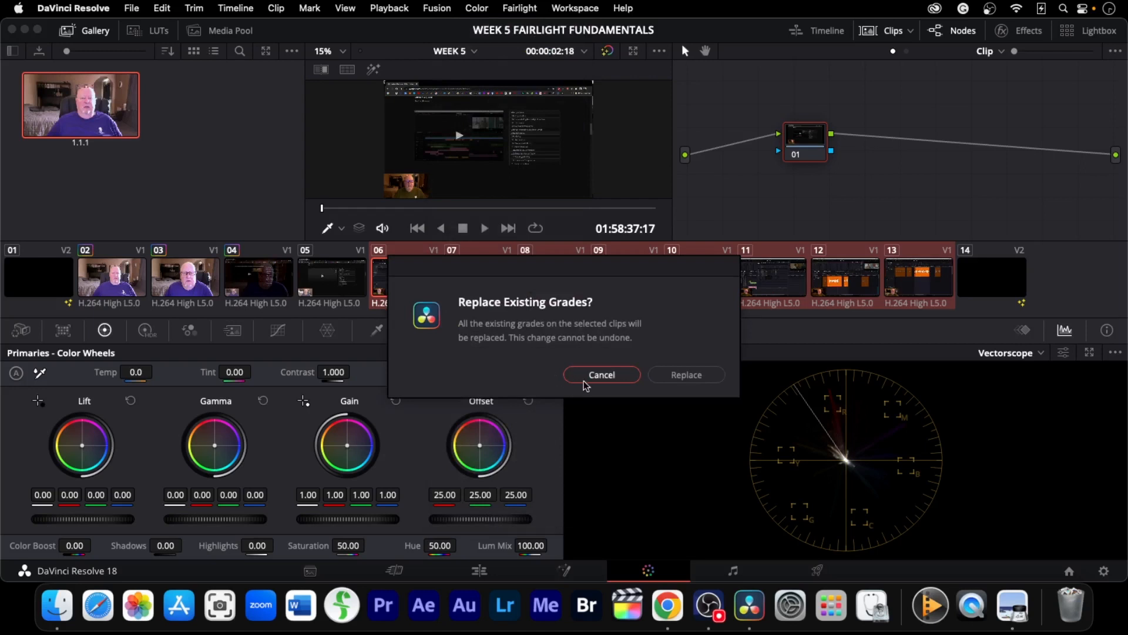
click(682, 379)
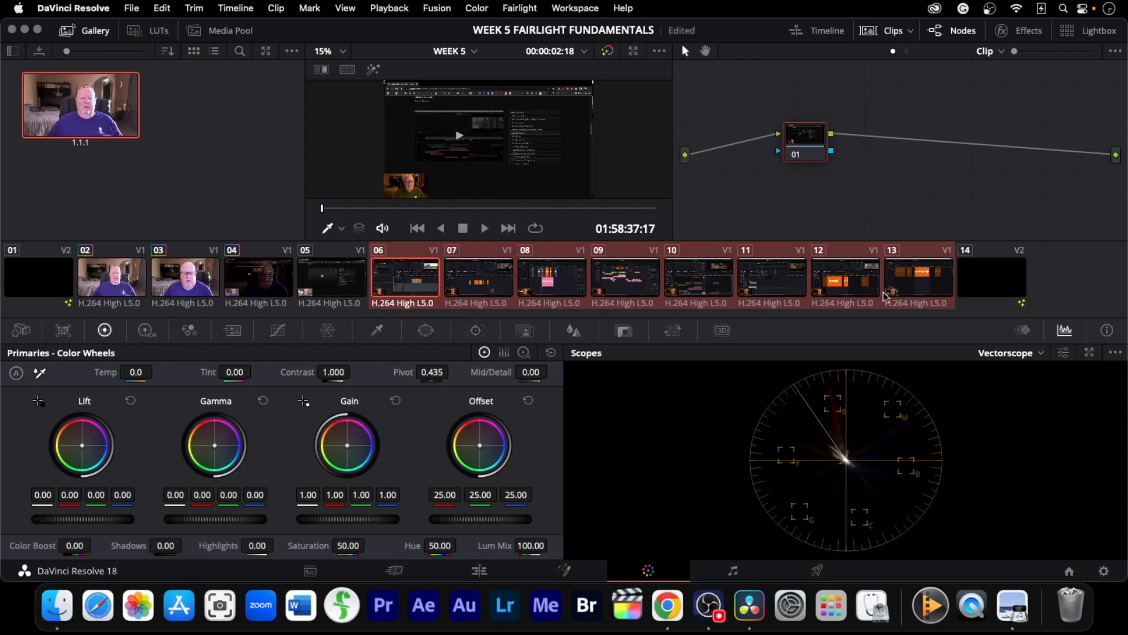
click(269, 199)
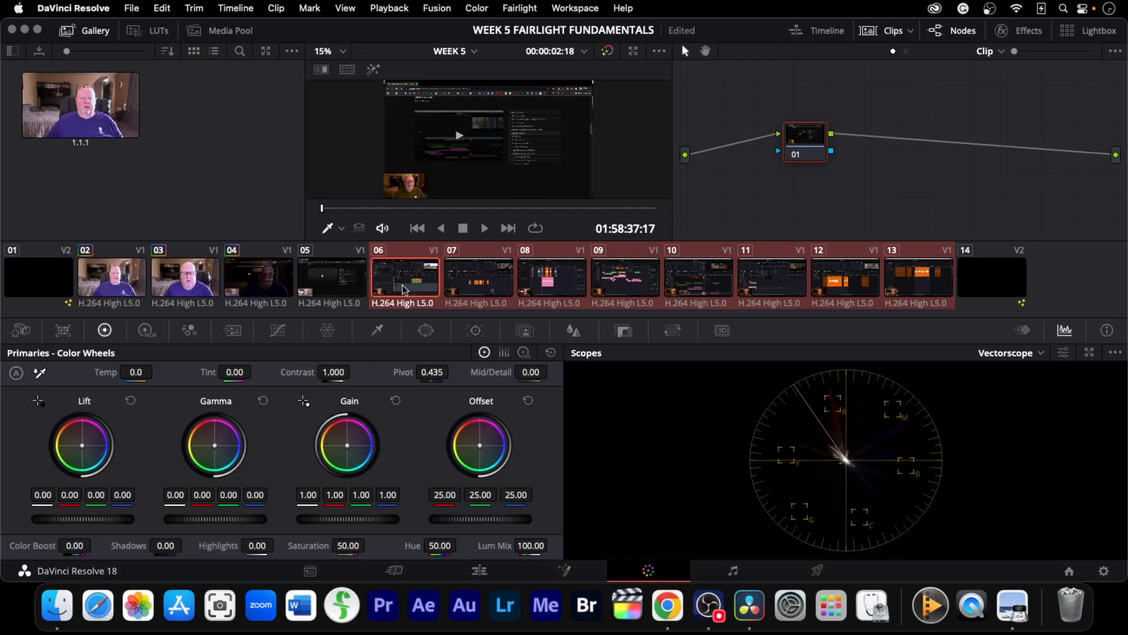
Select clip 05, hide the clip thumbnails and switch to the Fairlight page
click(323, 292)
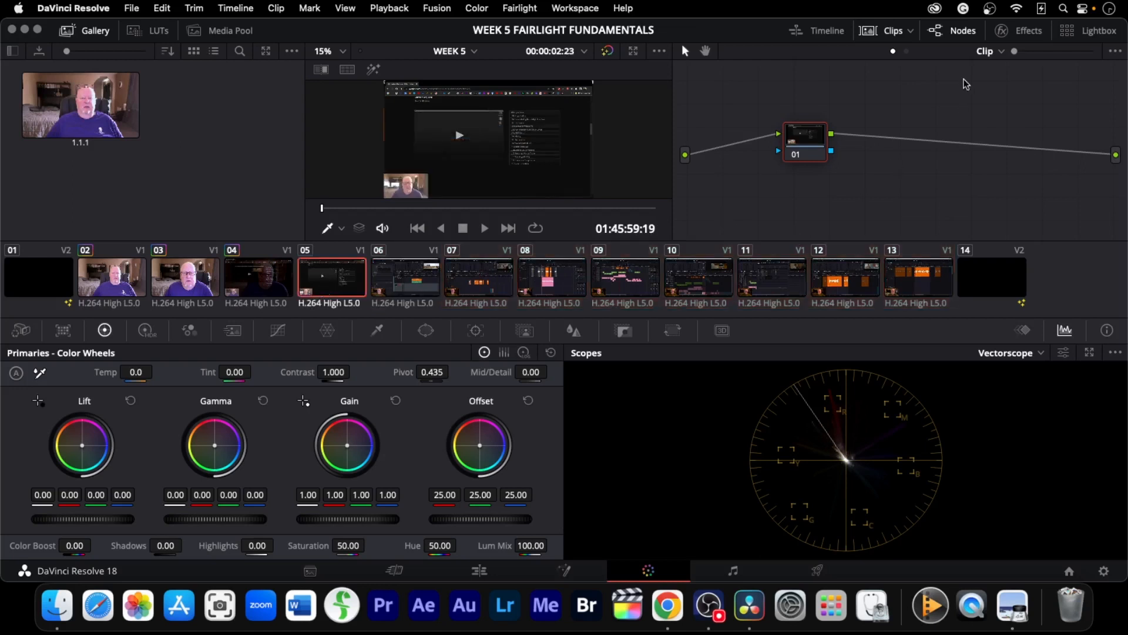
click(902, 37)
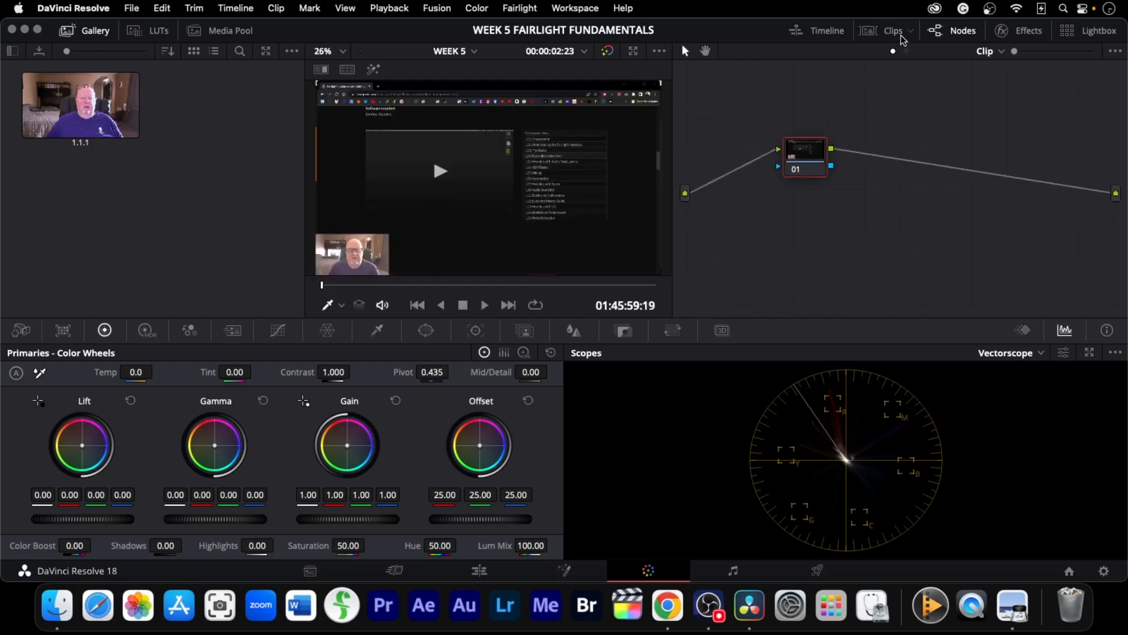
click(736, 580)
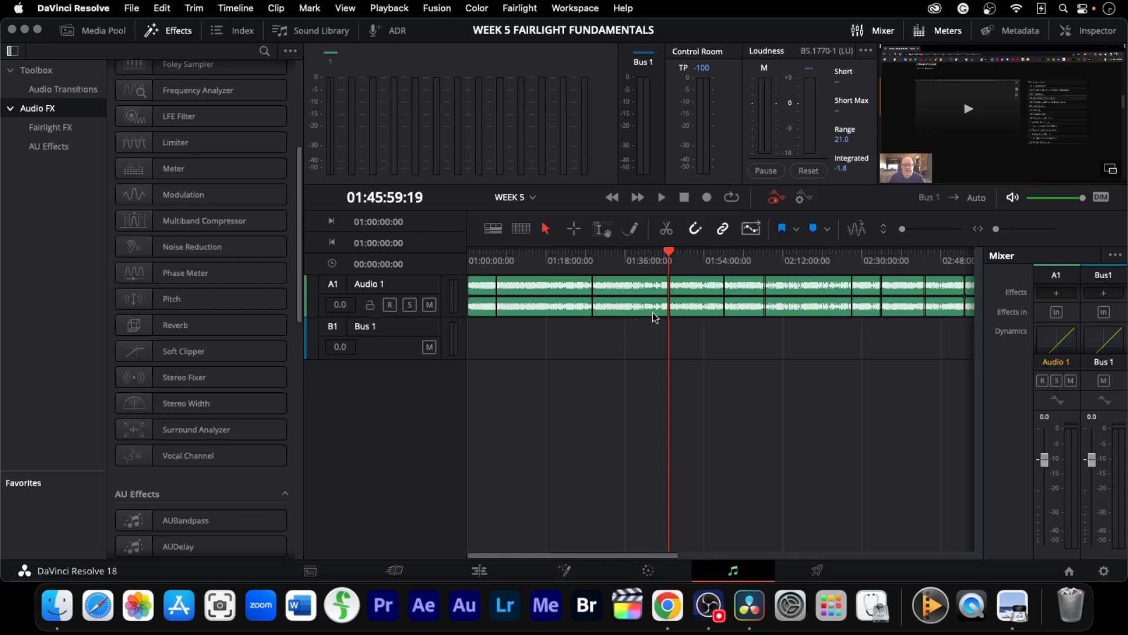
Move the playhead to the start and apply CrumplePop EchoRemover AI from the AU Effects to the Audio 1 track
drag(677, 254, 465, 262)
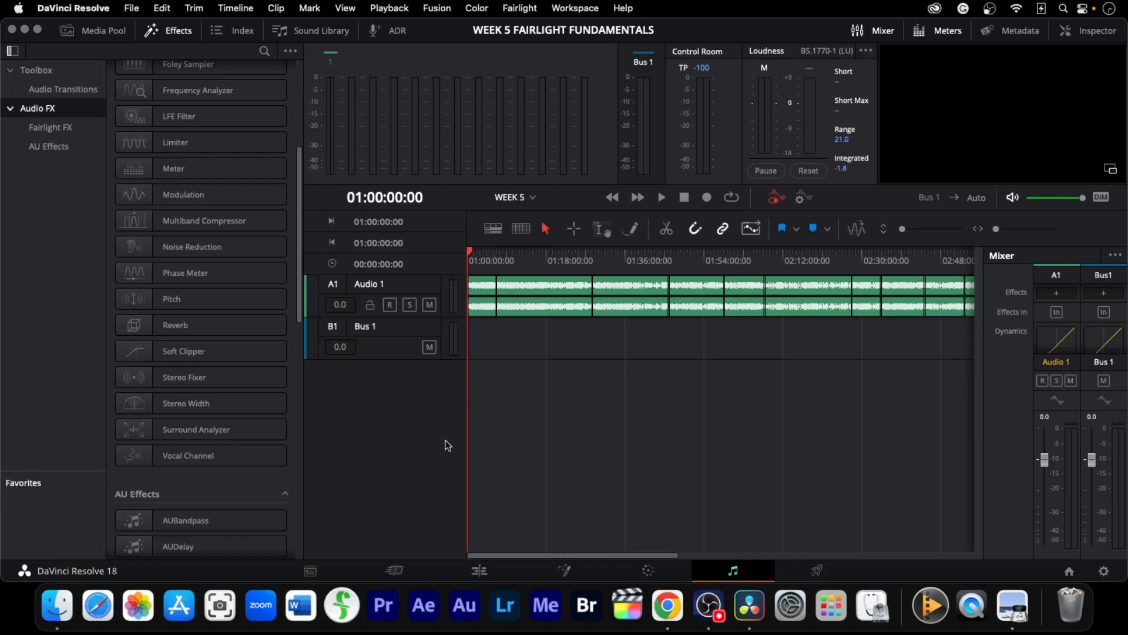
drag(299, 316, 291, 435)
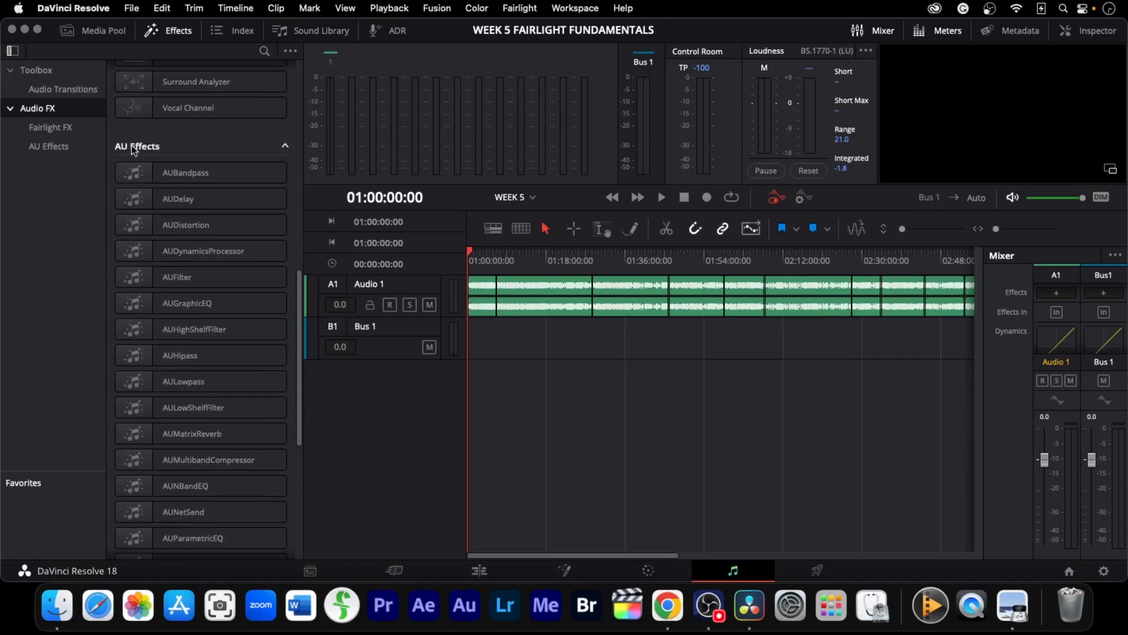
click(40, 149)
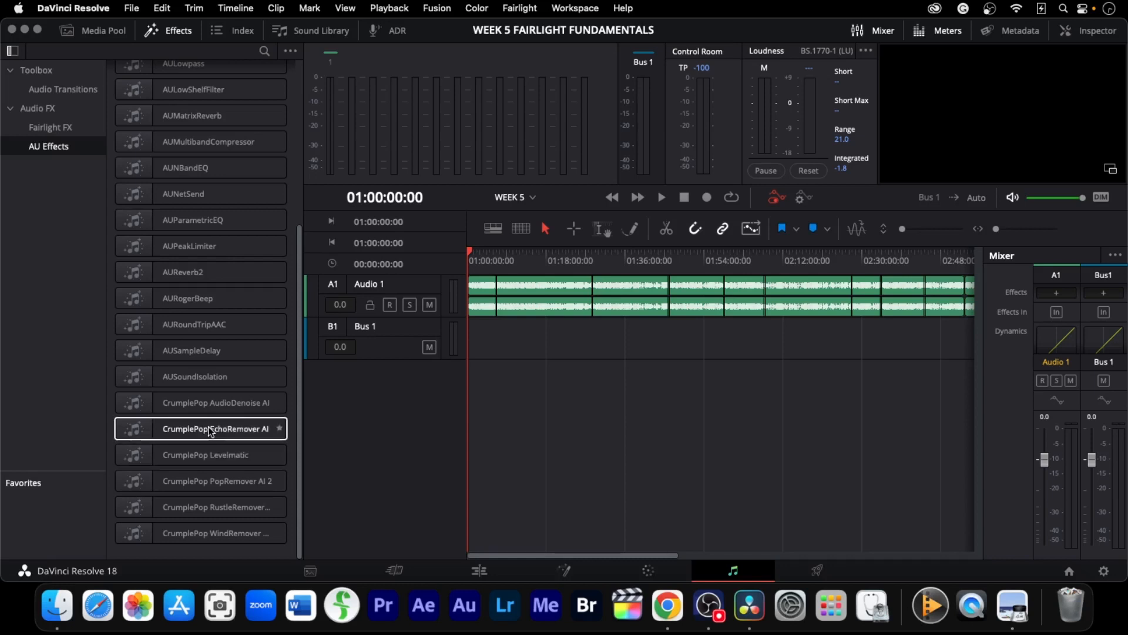
drag(176, 434, 480, 286)
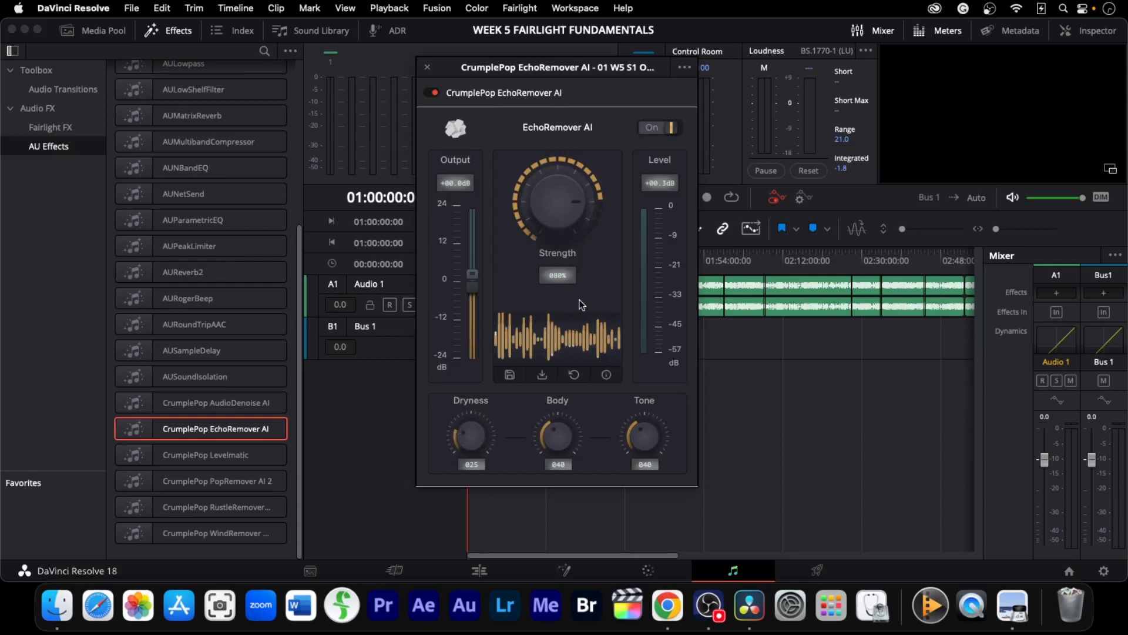
Set the EchoRemover AI strength to 49% and move the plugin window aside
drag(578, 193, 569, 187)
drag(611, 68, 855, 185)
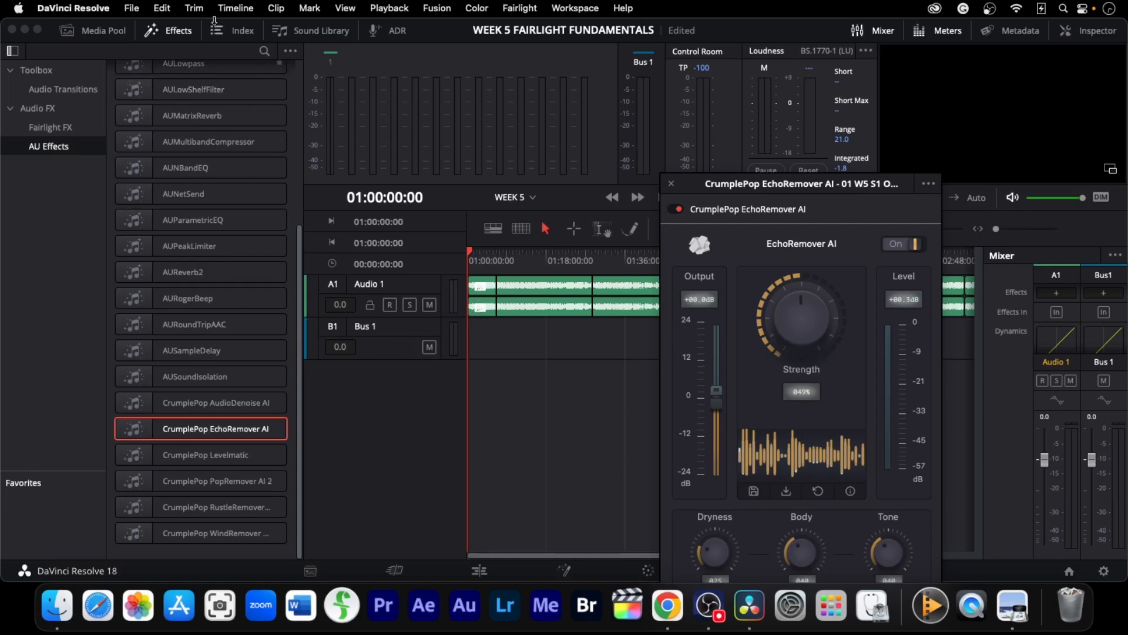
Close the effects library and enlarge the audio track view
click(179, 33)
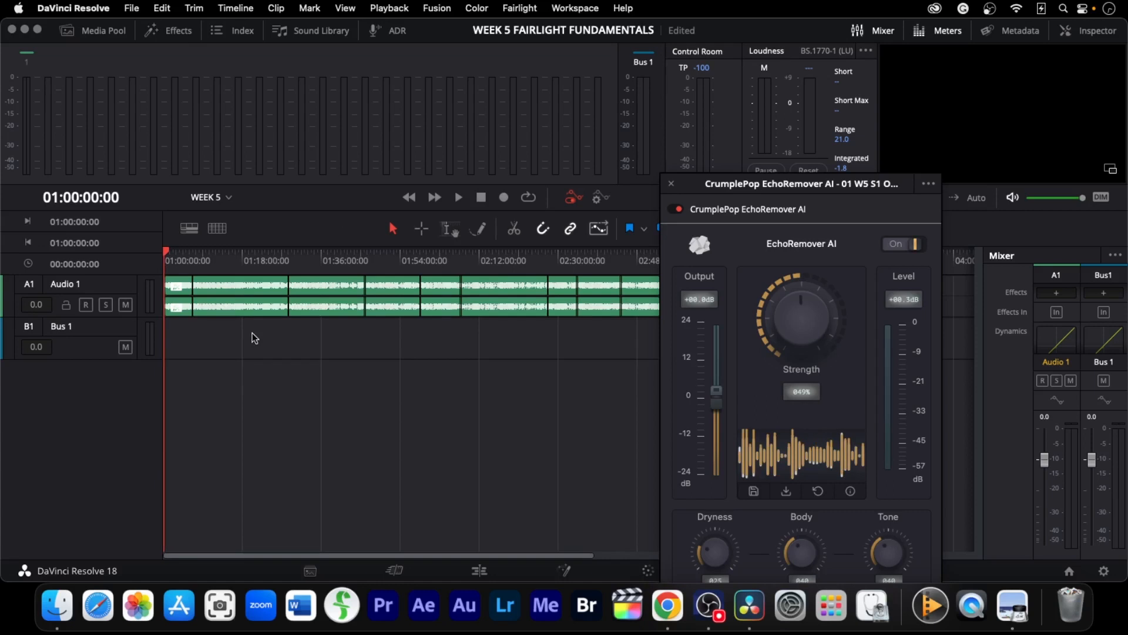
scroll(239, 350, up, 5)
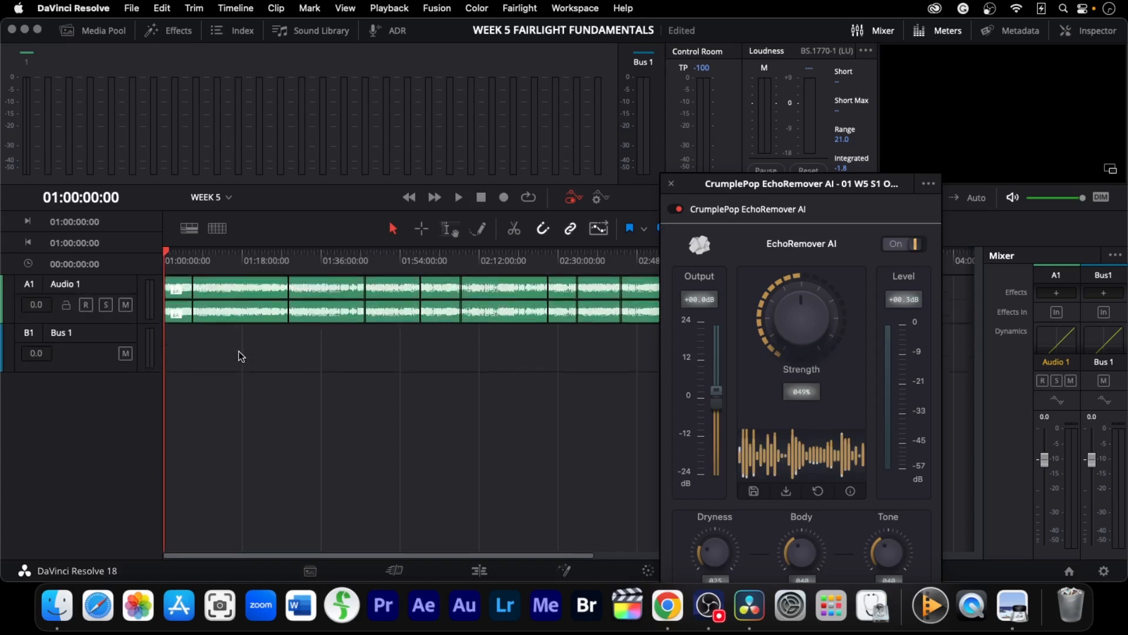
Play back the start of the zoomed-in timeline while raising the EchoRemover AI strength to 52%
scroll(238, 351, up, 2)
scroll(239, 351, up, 3)
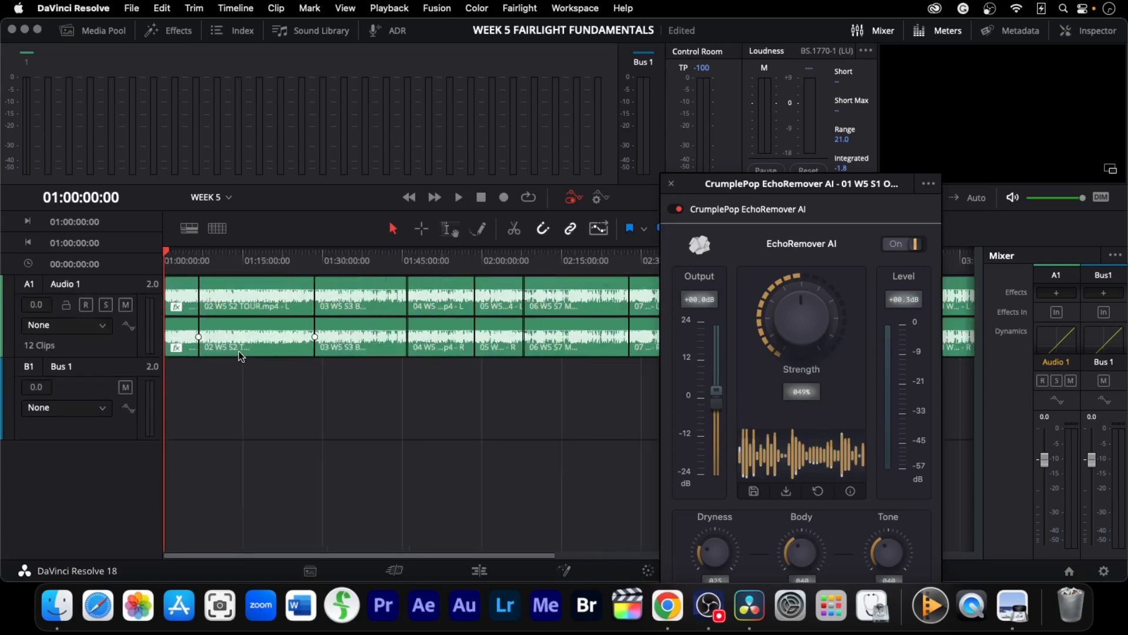
scroll(238, 350, up, 3)
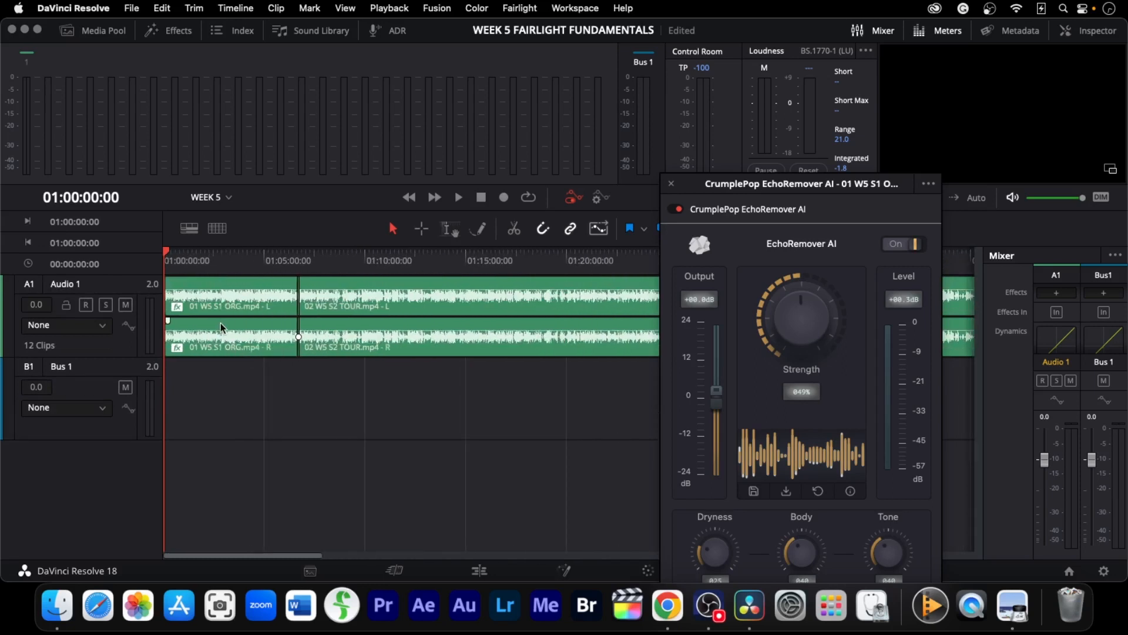
key(space)
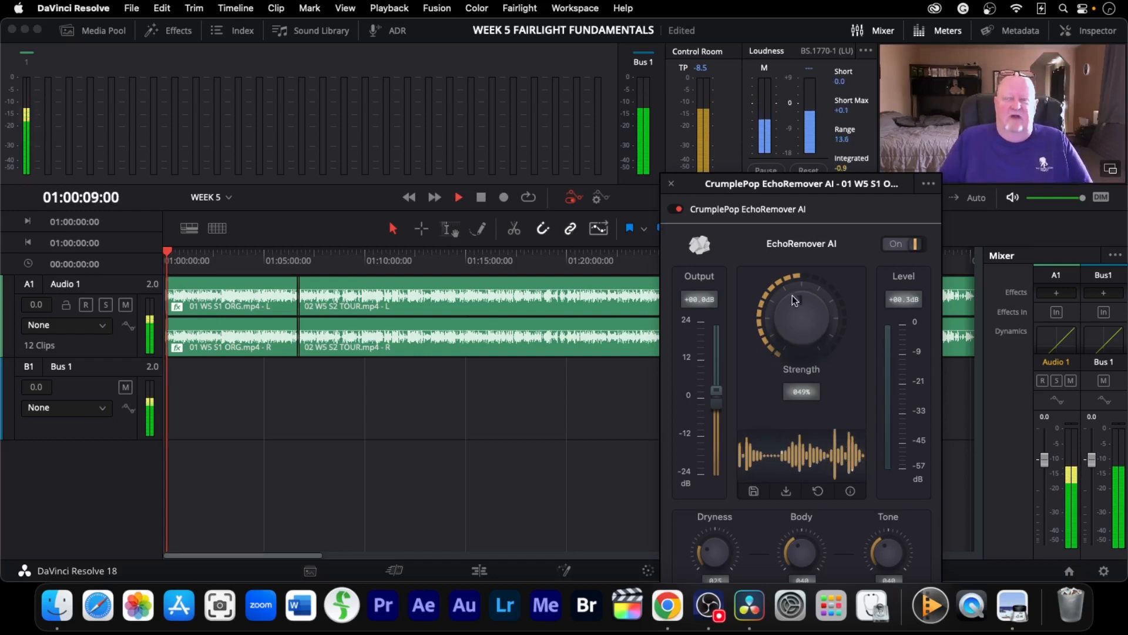
drag(847, 325, 806, 312)
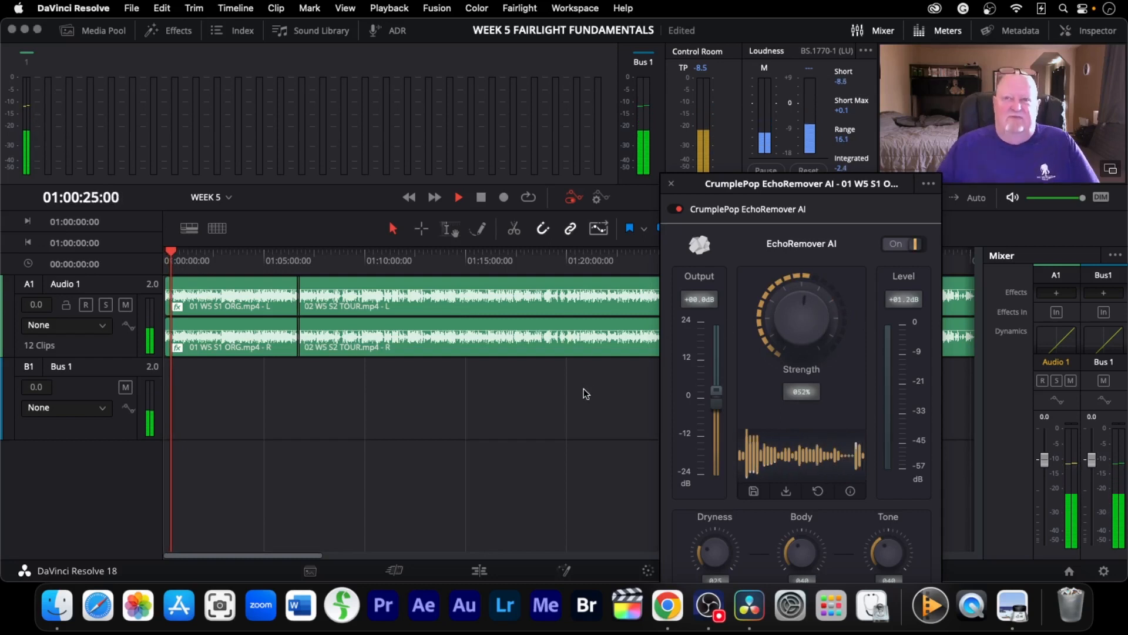
key(space)
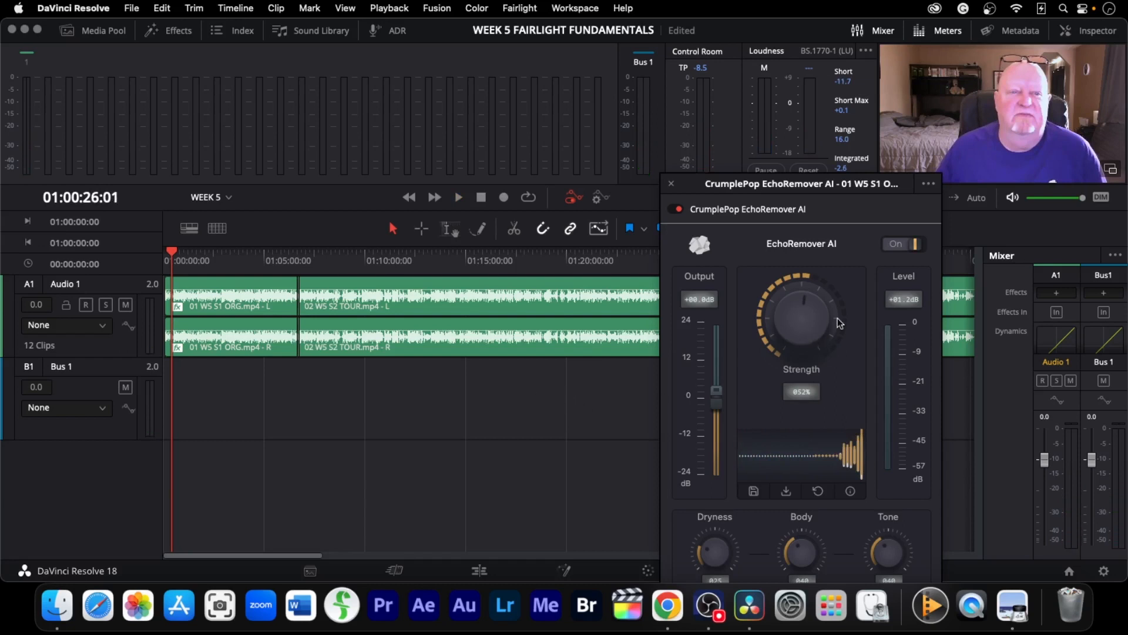
Close the EchoRemover AI plugin window and undo the last edit
click(928, 184)
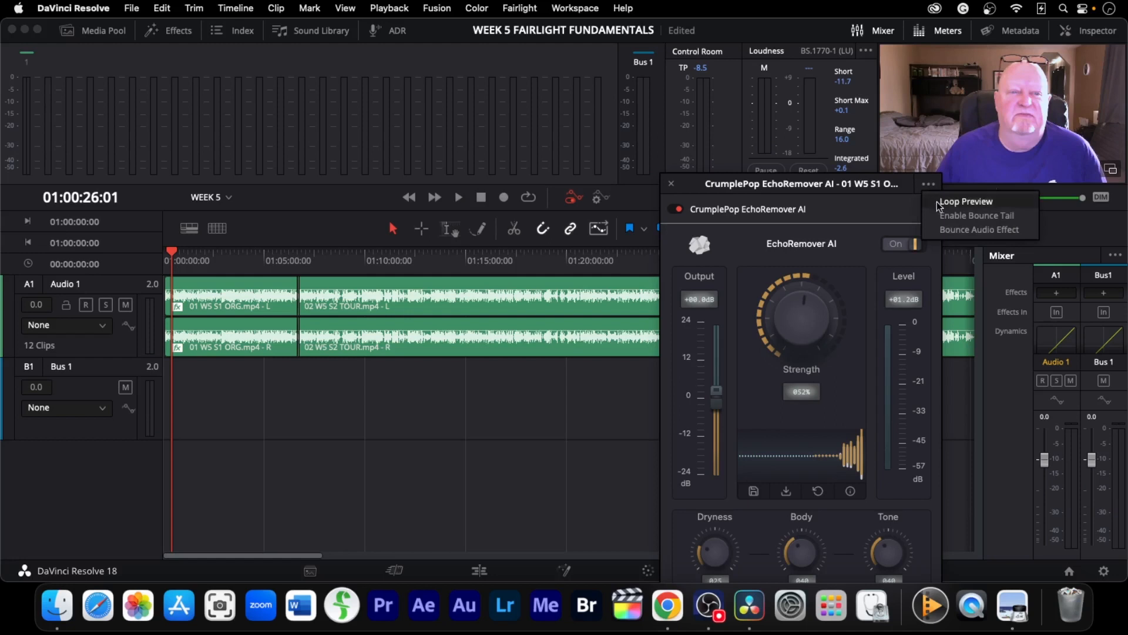
click(670, 183)
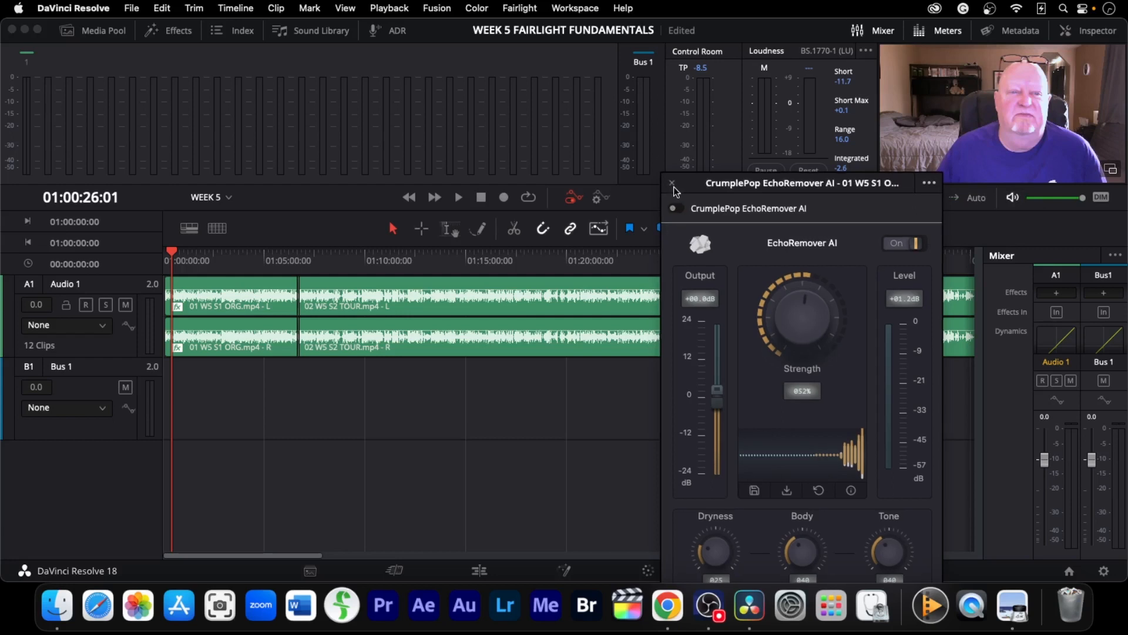
click(672, 184)
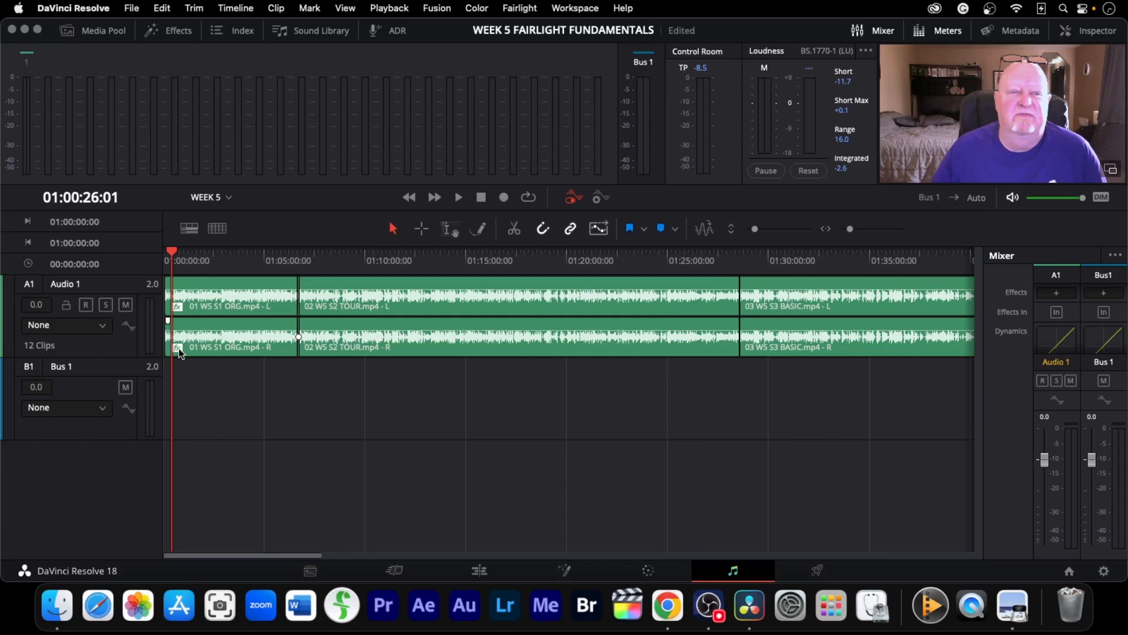
key(super+z)
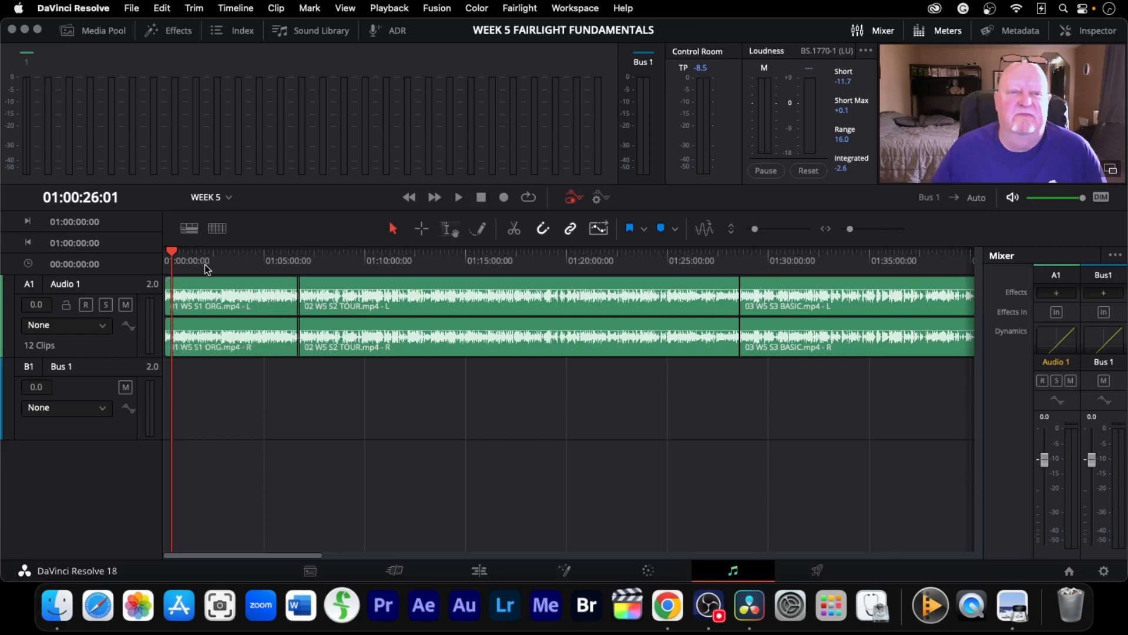
Move the playhead to the cut between clips 01 and 02 and play back the audio around it
click(176, 253)
drag(176, 254, 293, 262)
key(space)
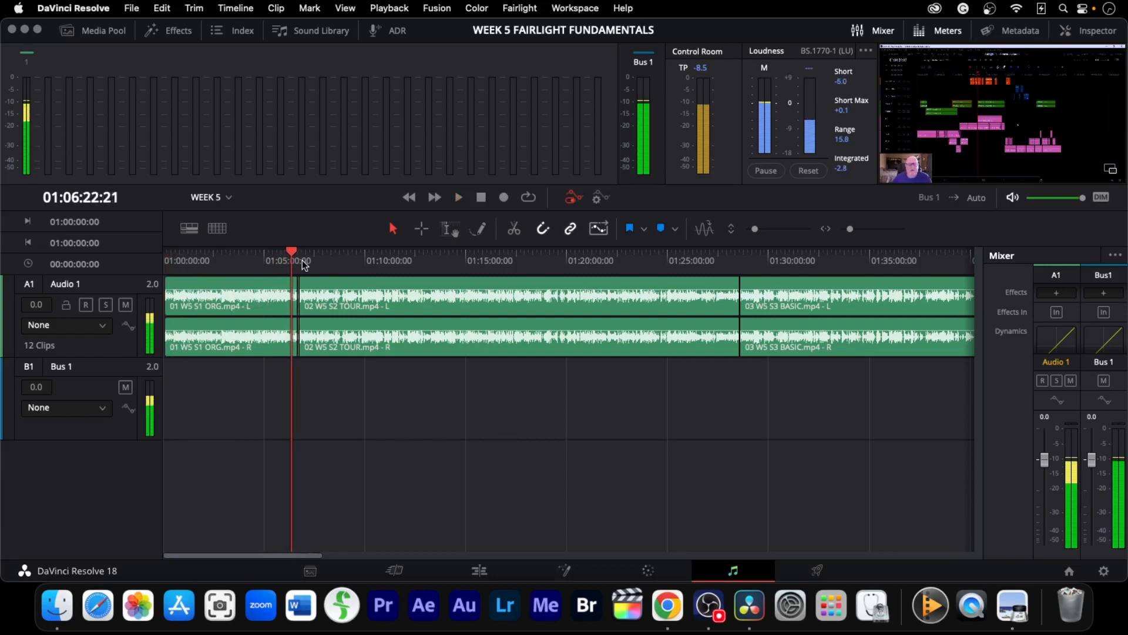
key(space)
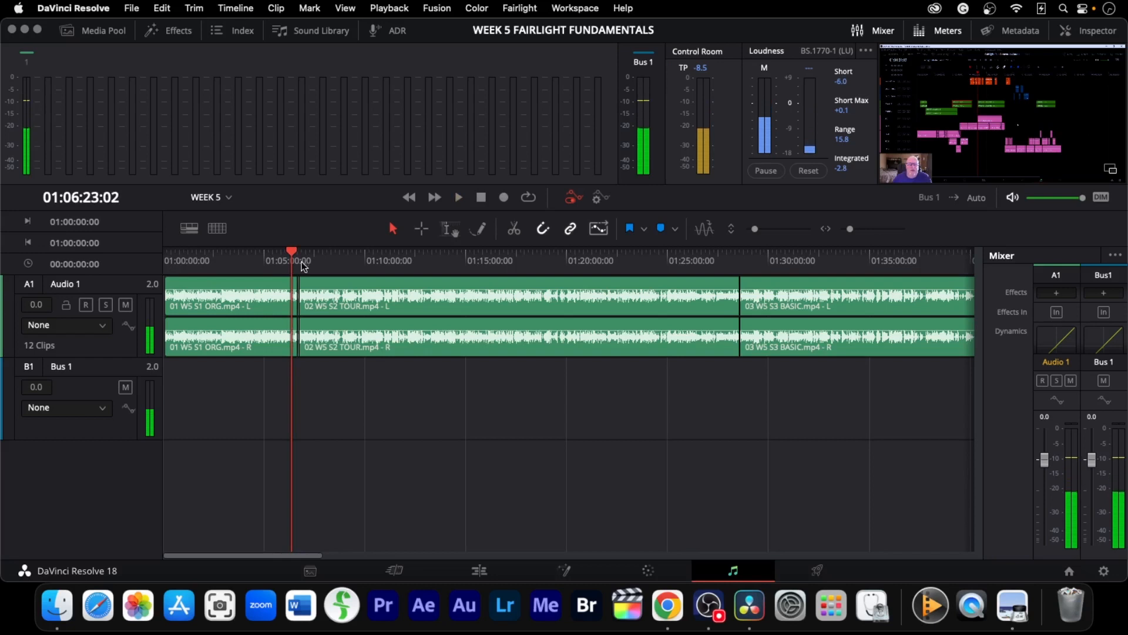
drag(295, 255, 289, 252)
key(space)
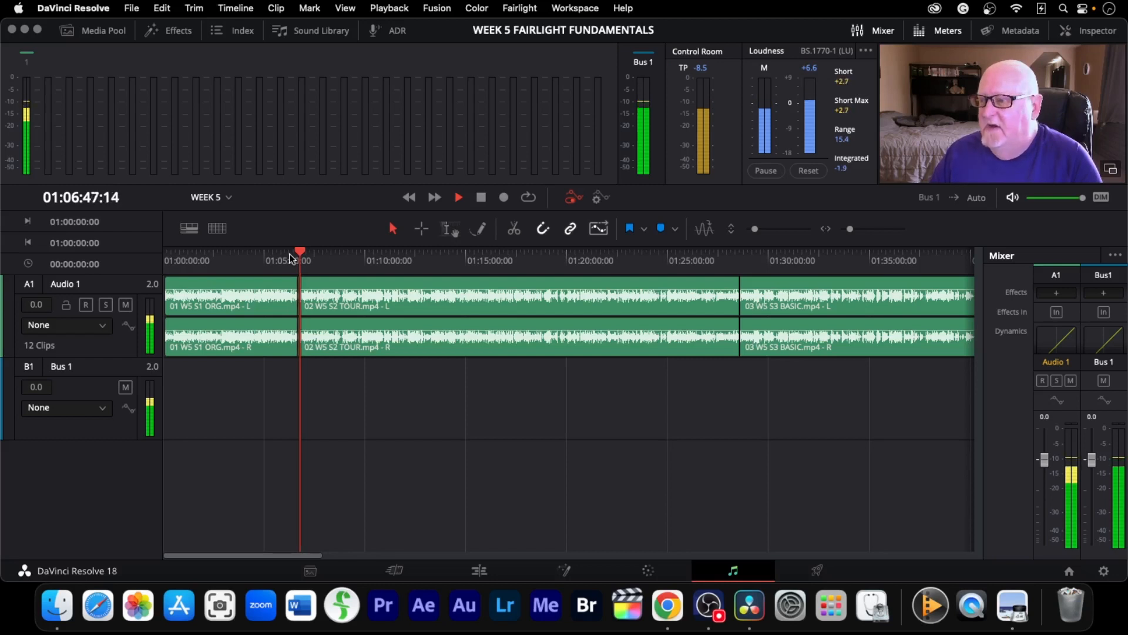
key(space)
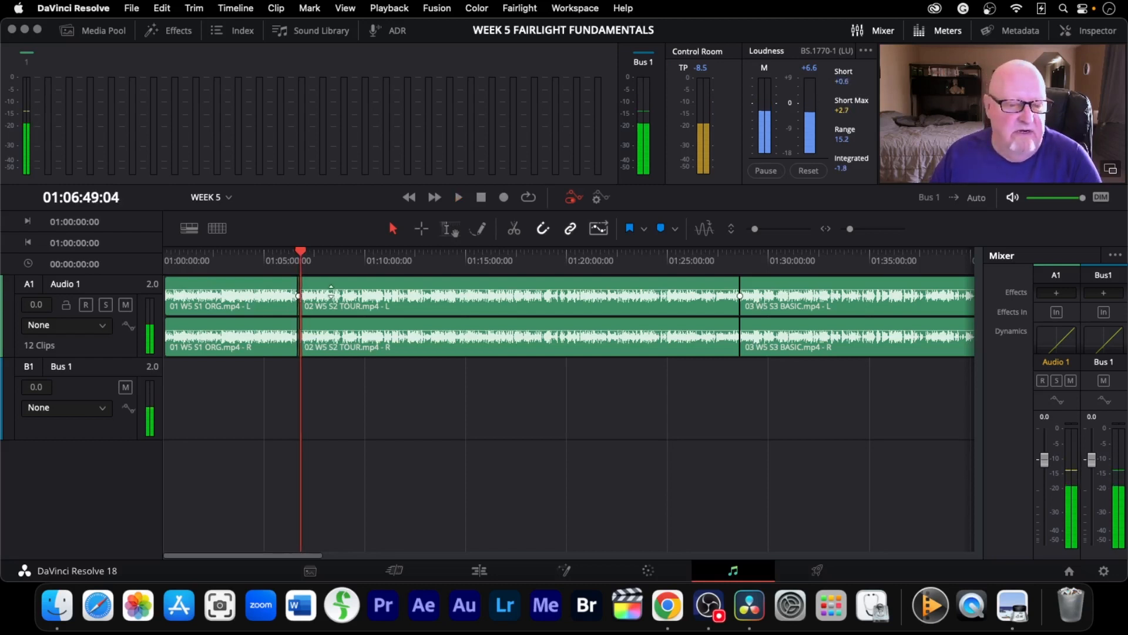